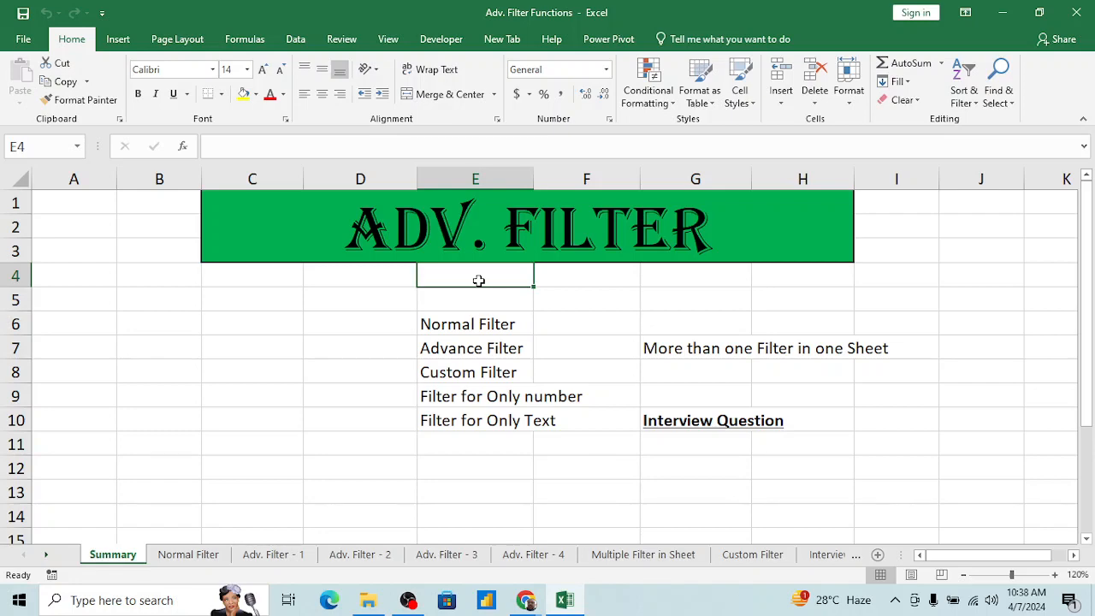
Step: Review the filter topics listed in E6:E10 and the note about more than one filter in one sheet
click(475, 324)
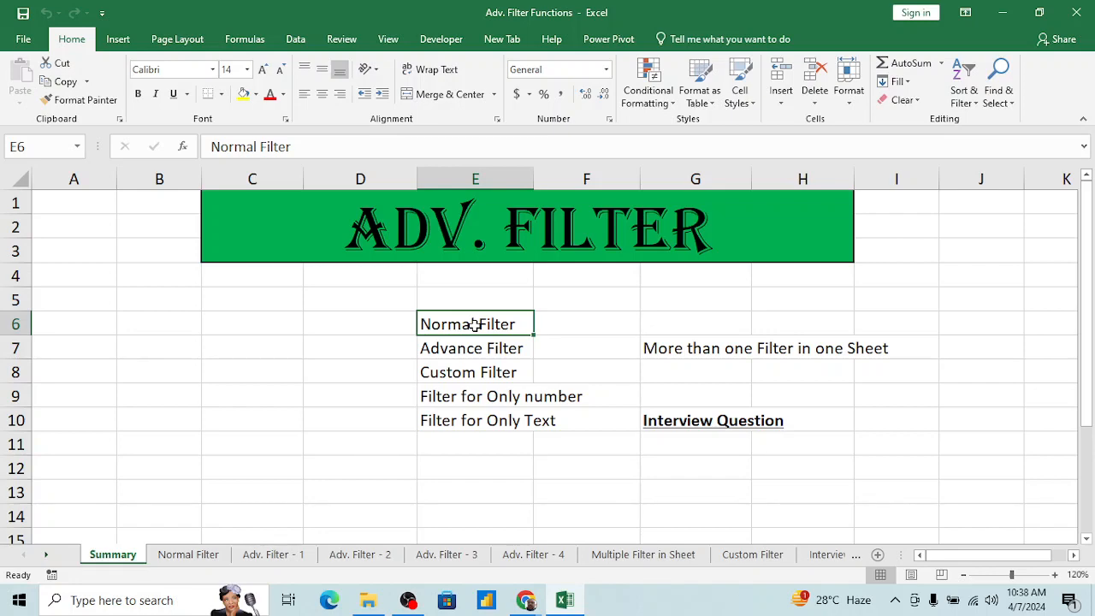
key(Down)
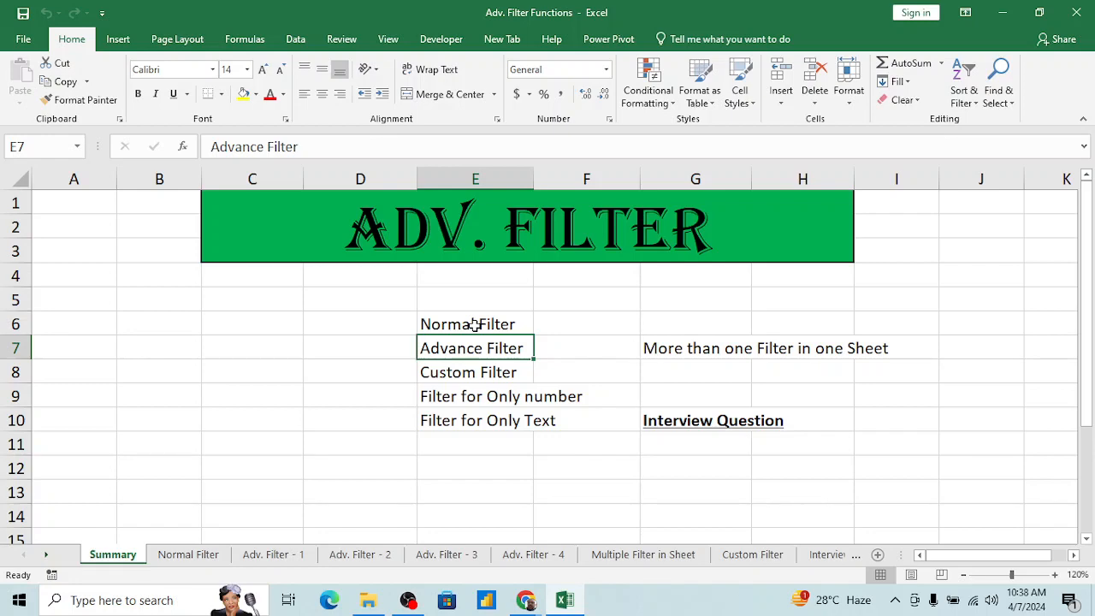
key(Down)
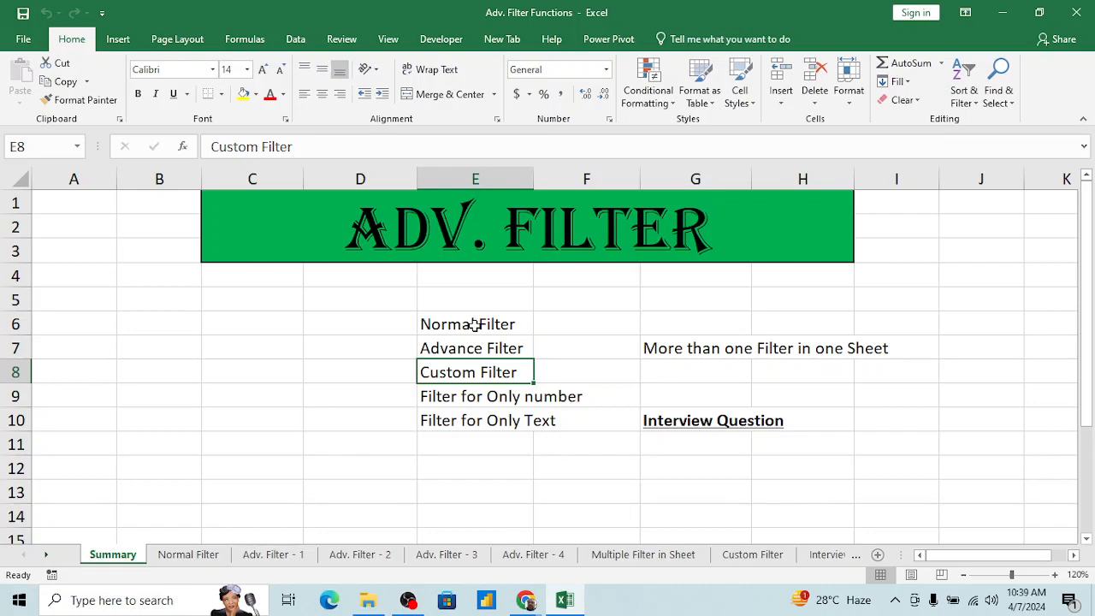
key(Down)
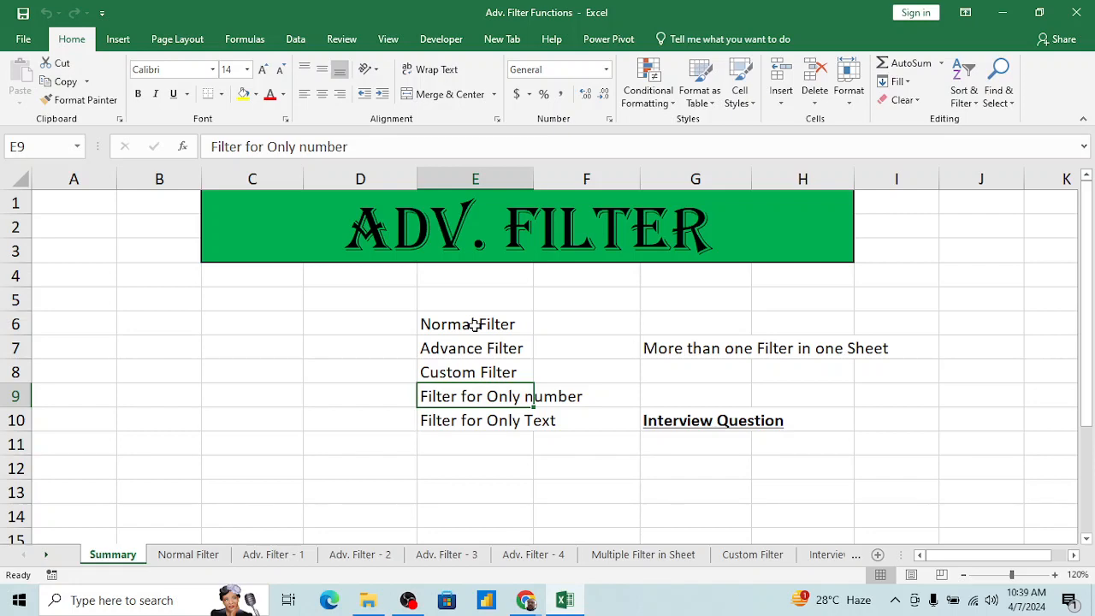
key(Down)
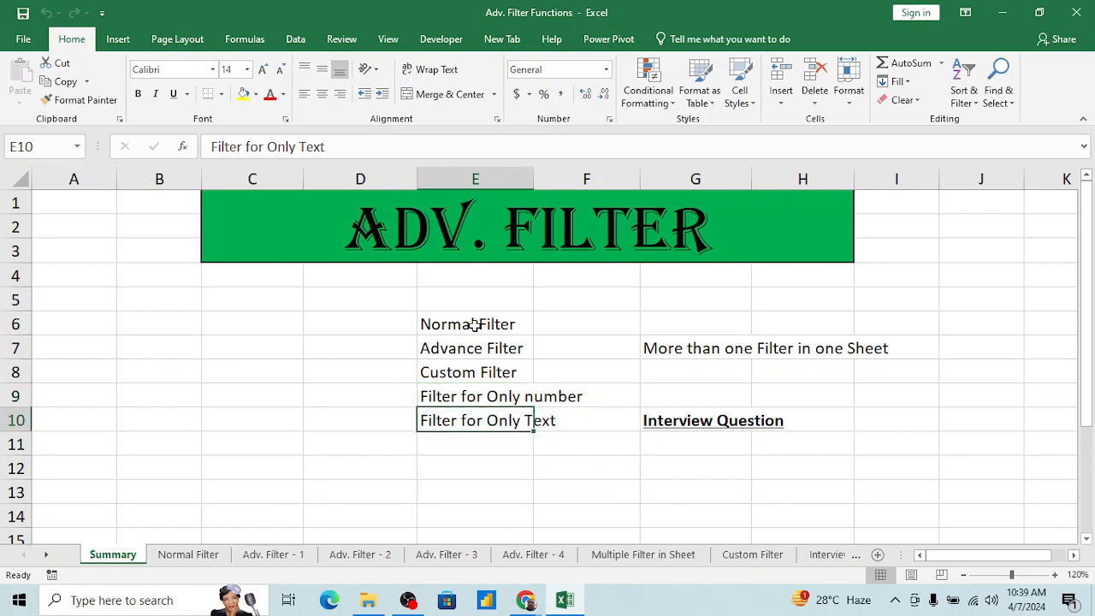
click(489, 445)
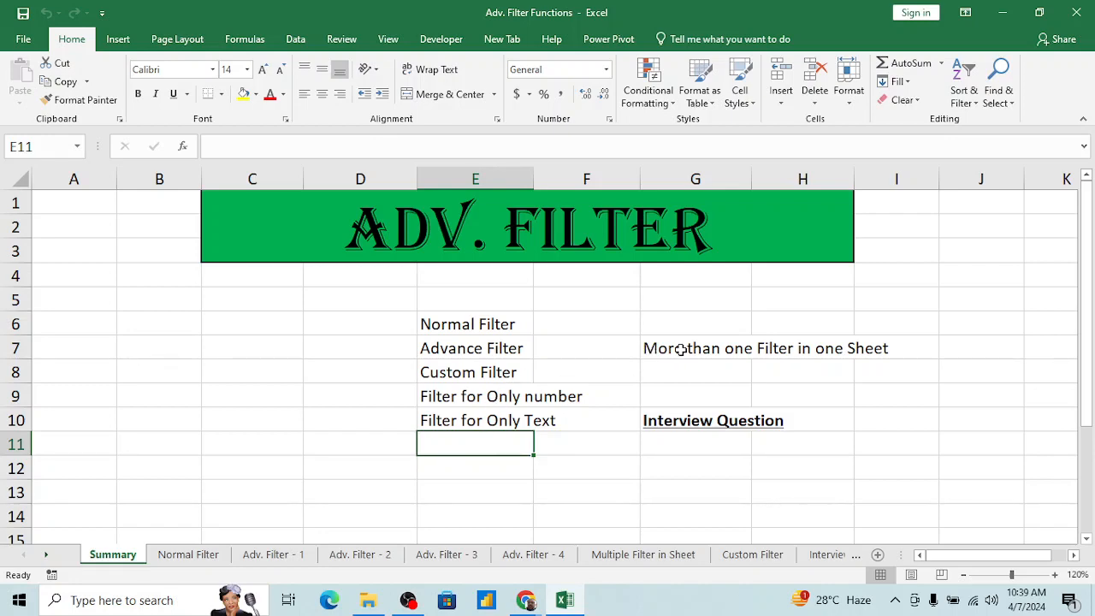
click(680, 349)
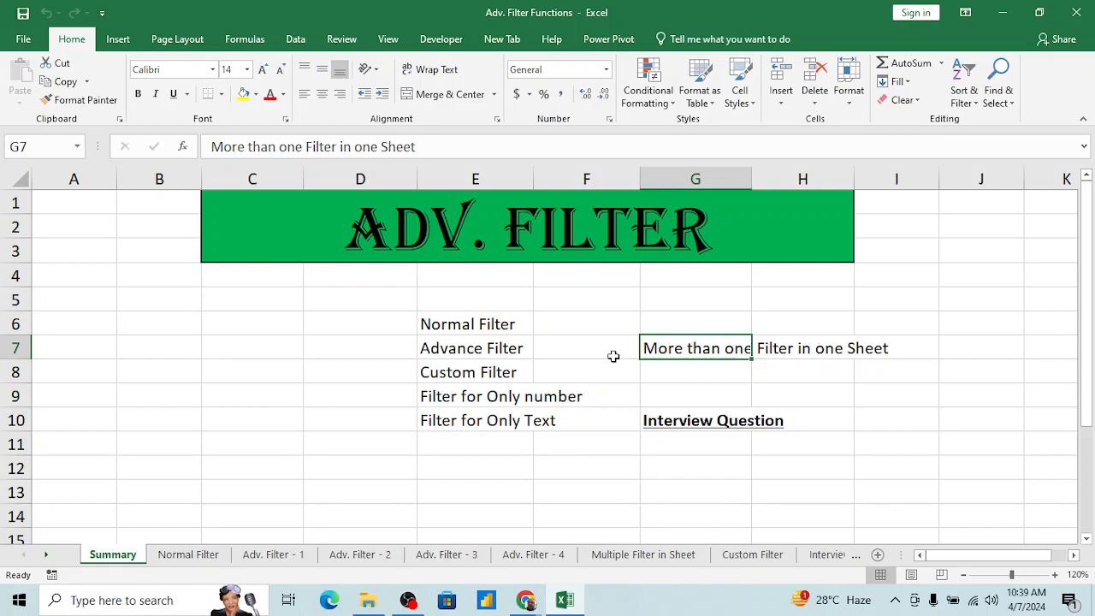
click(680, 370)
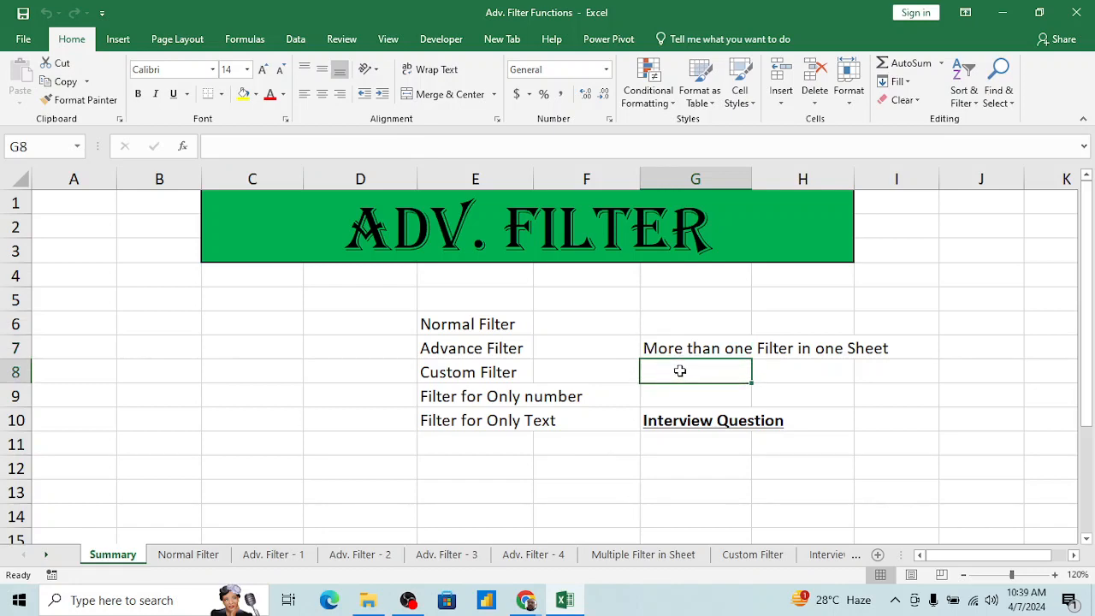
Step: Turn on a filter for the topic list in E6:E10 of the Summary sheet
click(479, 327)
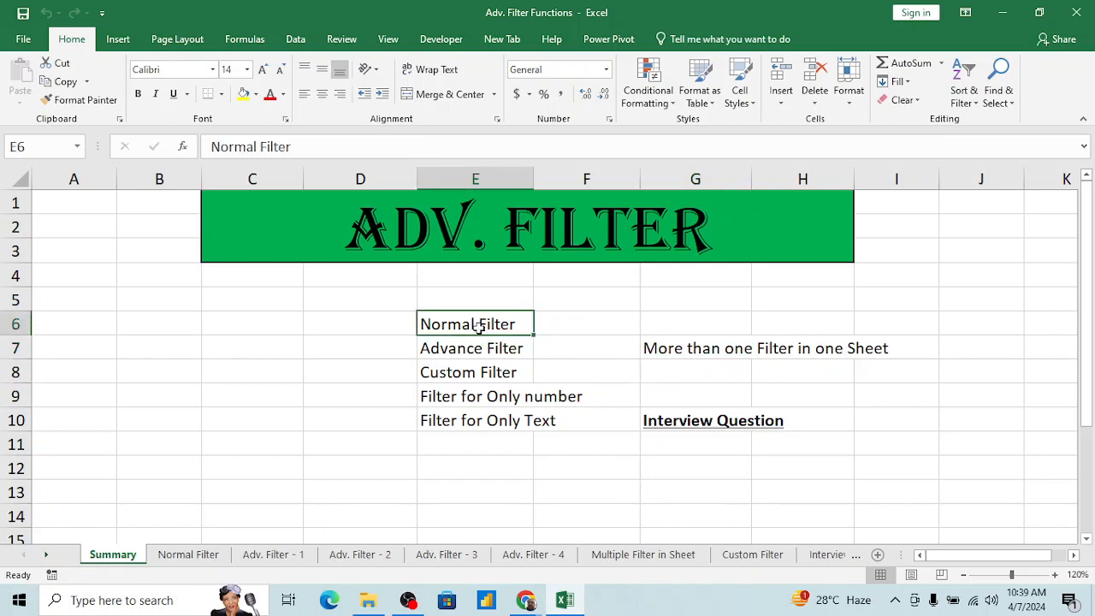
key(ctrl+shift+Down)
key(alt+d)
key(f)
key(f)
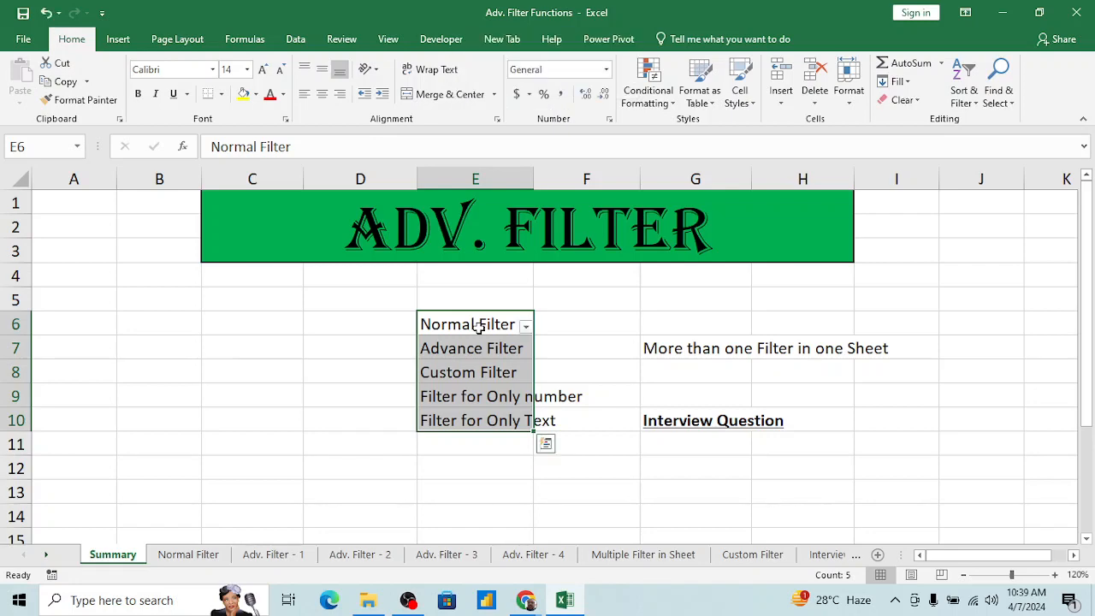
Step: Try to add a second filter on G7:G10 while the topic list in column E is filtered
key(Right)
key(Left)
key(Right)
key(Right)
key(Down)
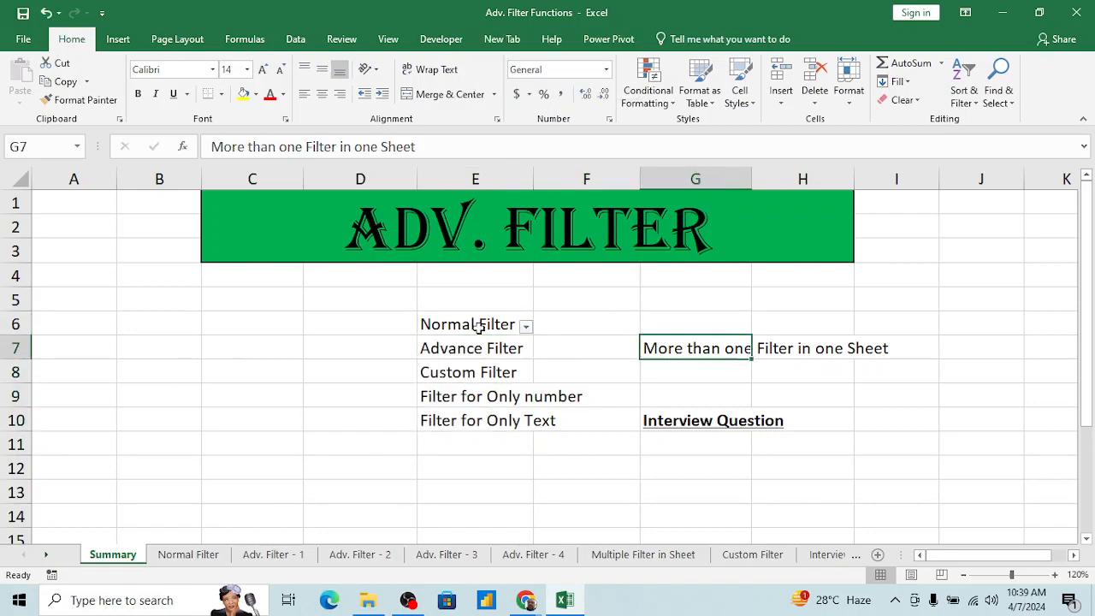
key(shift+Down)
key(shift+Down)
key(shift+Down)
key(alt+d)
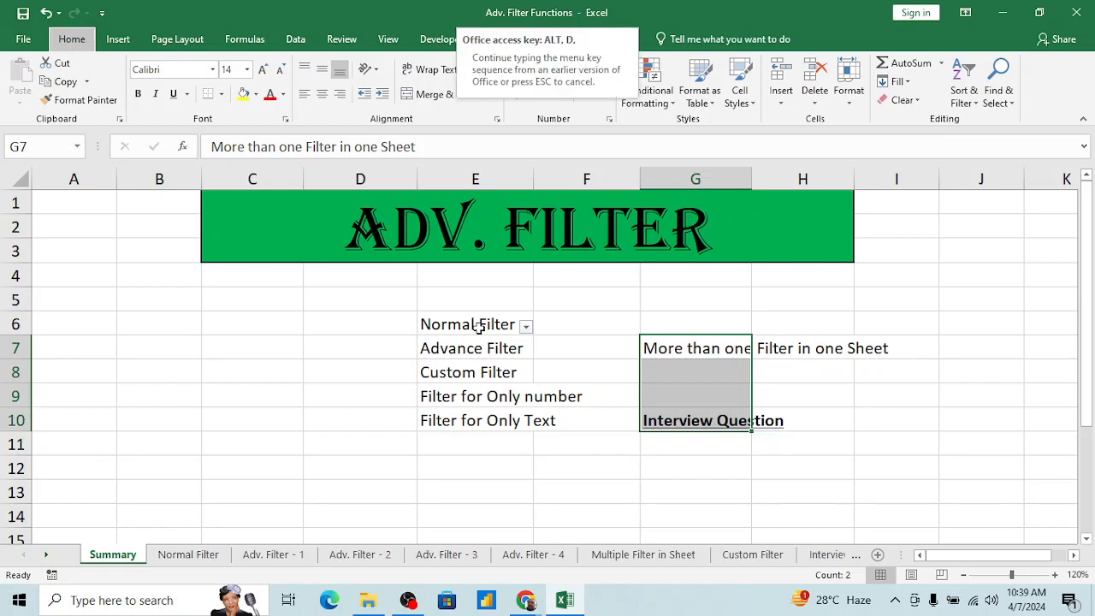
key(f)
key(f)
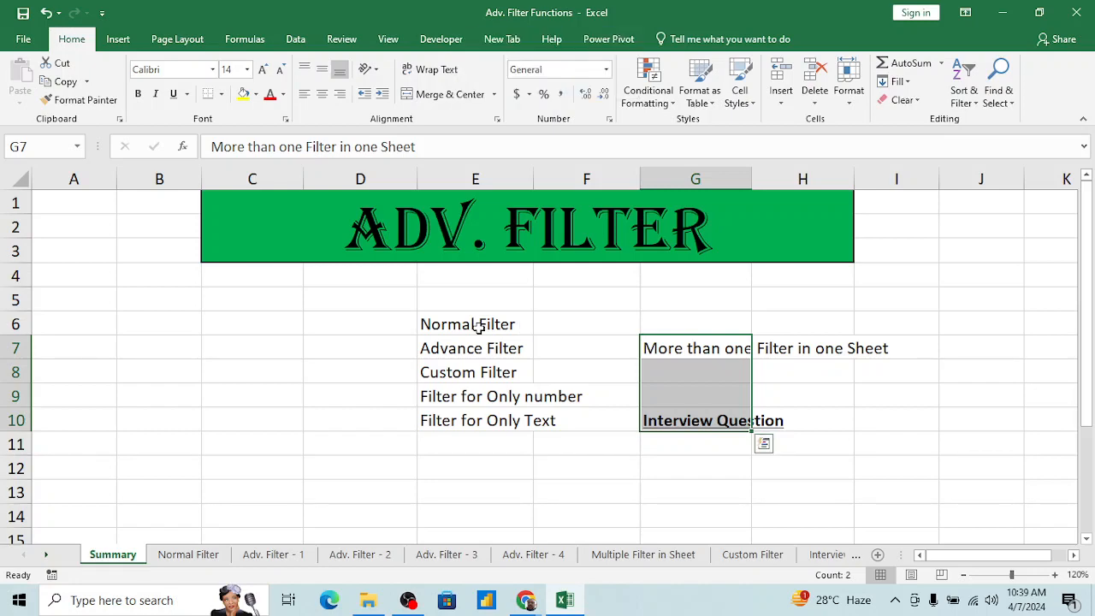
Step: Turn on a filter for the range G7:G10
key(alt+d)
key(f)
key(f)
click(765, 366)
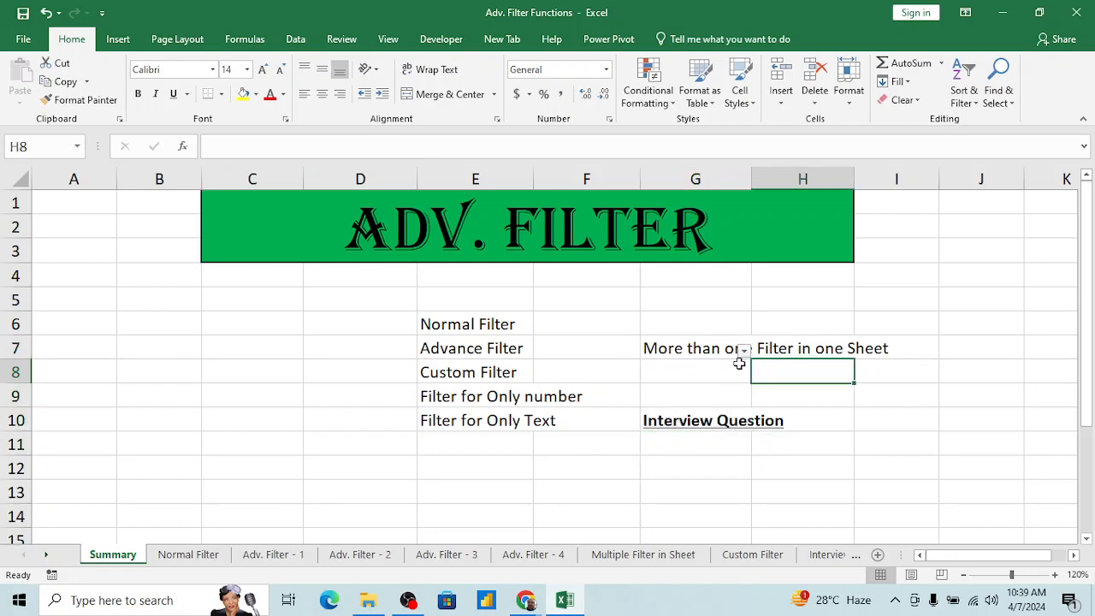
Step: Remove the filter from the range starting at G7
click(692, 346)
key(alt+d)
key(f)
key(f)
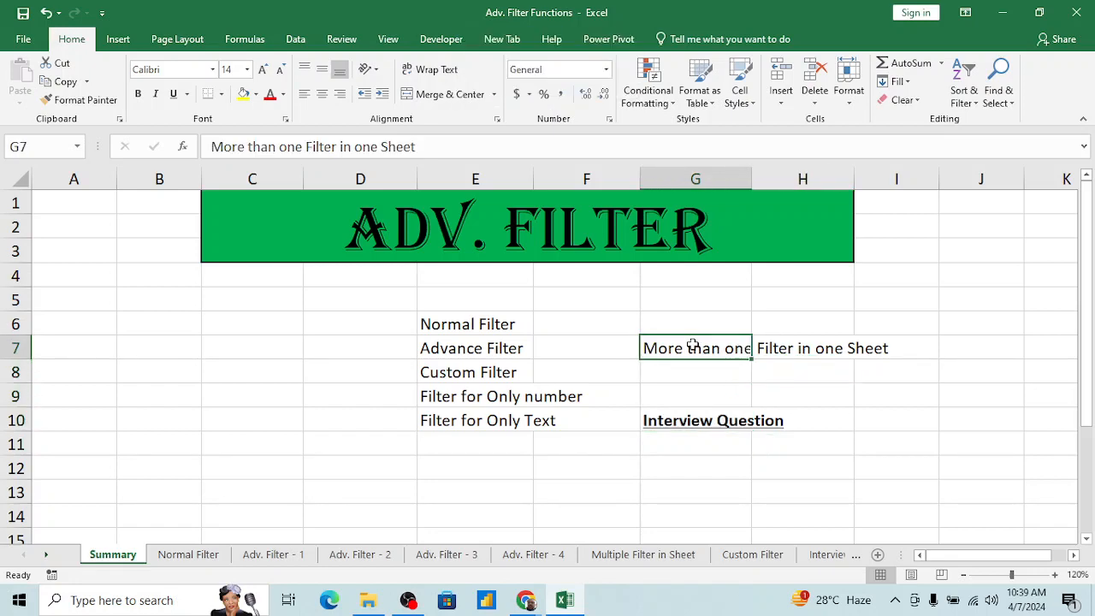
click(689, 376)
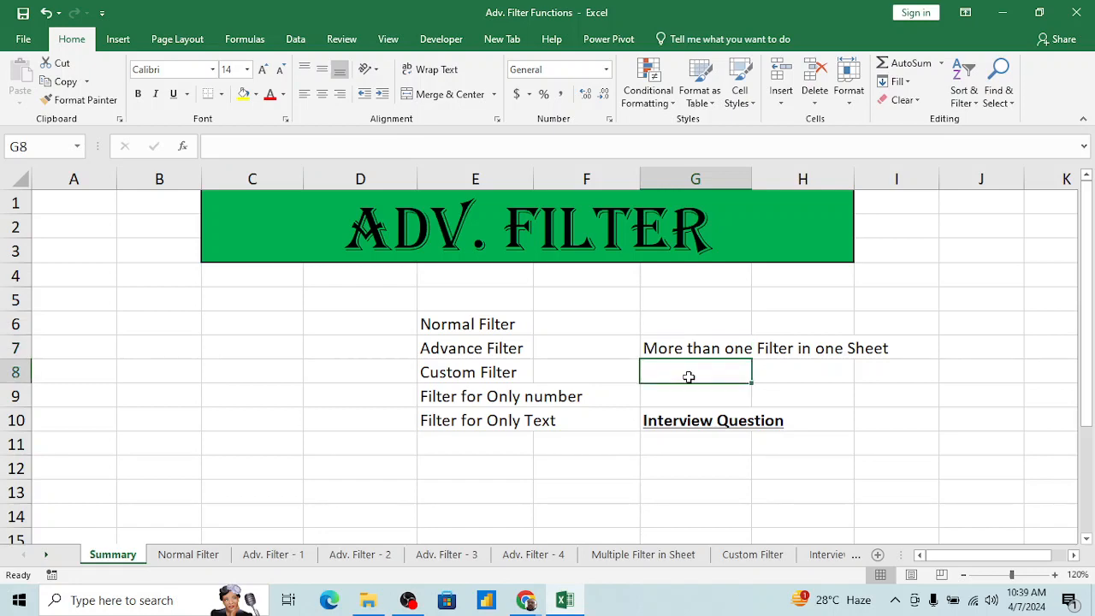
key(Down)
key(Down)
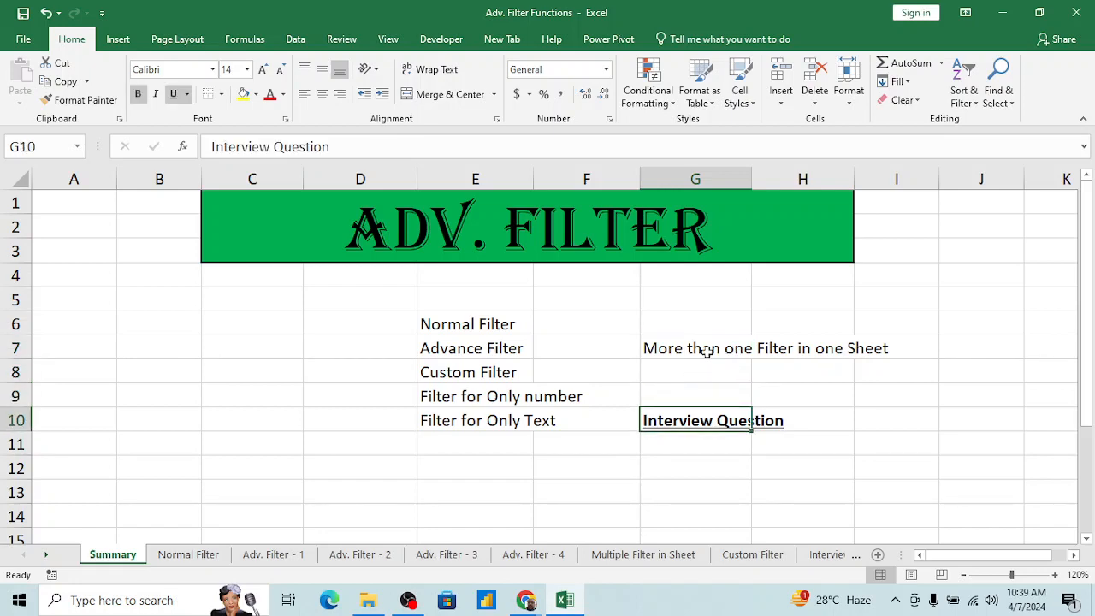
click(568, 324)
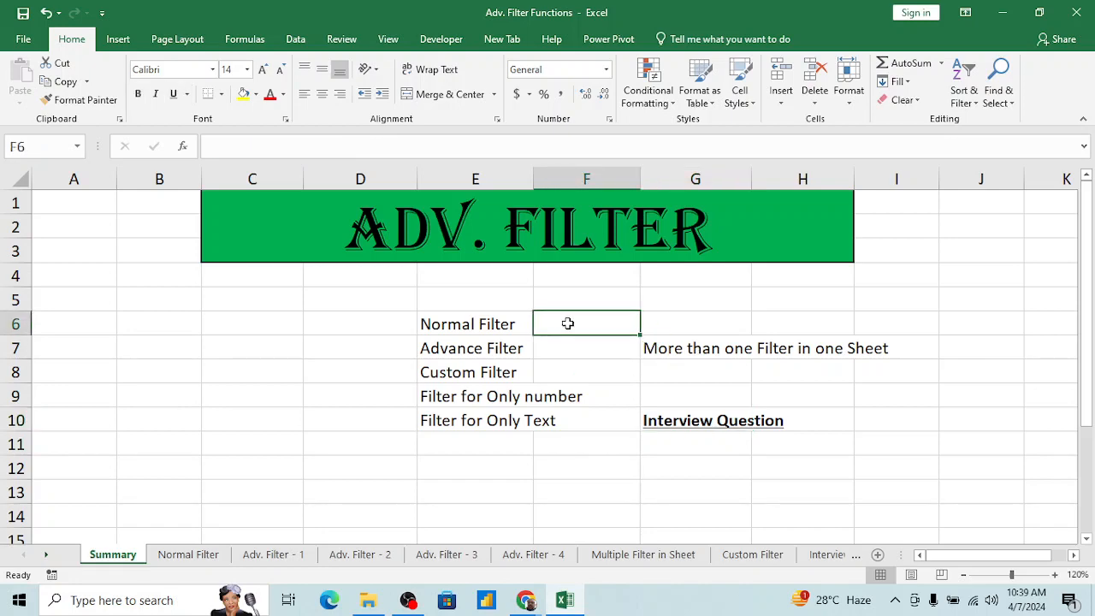
click(520, 366)
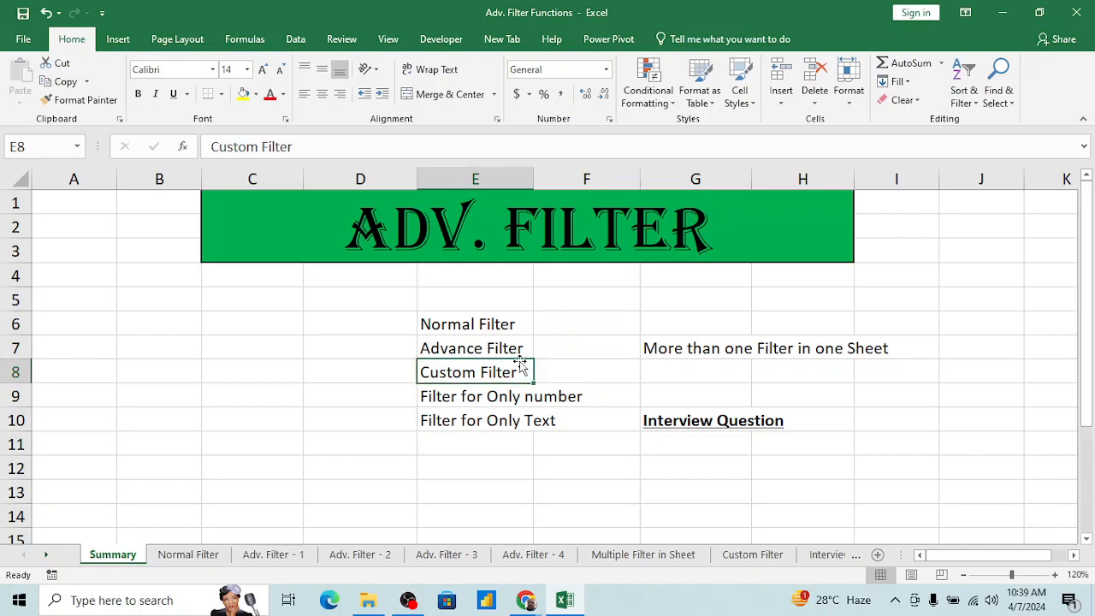
Step: Check the raised hands and participant list in the Google Meet call and return to the Excel workbook
key(alt+Tab)
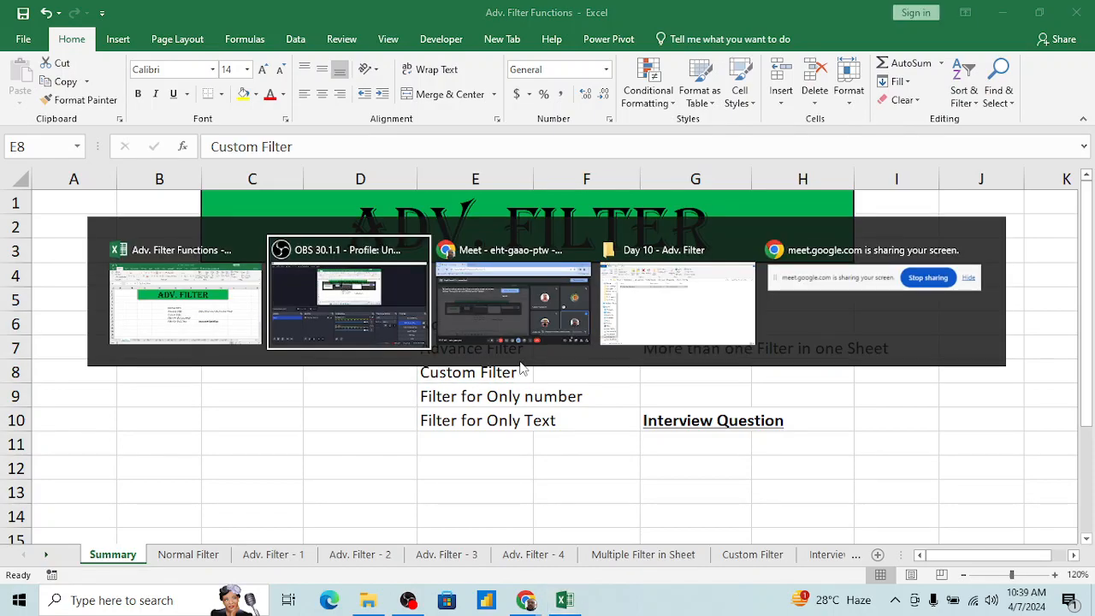
key(alt+Tab)
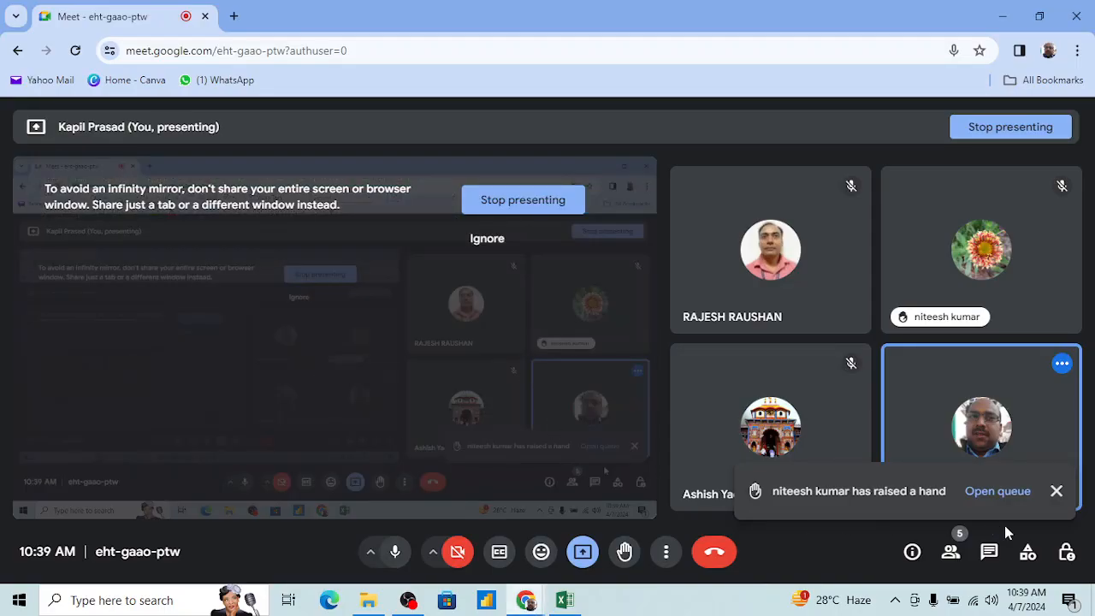
click(997, 491)
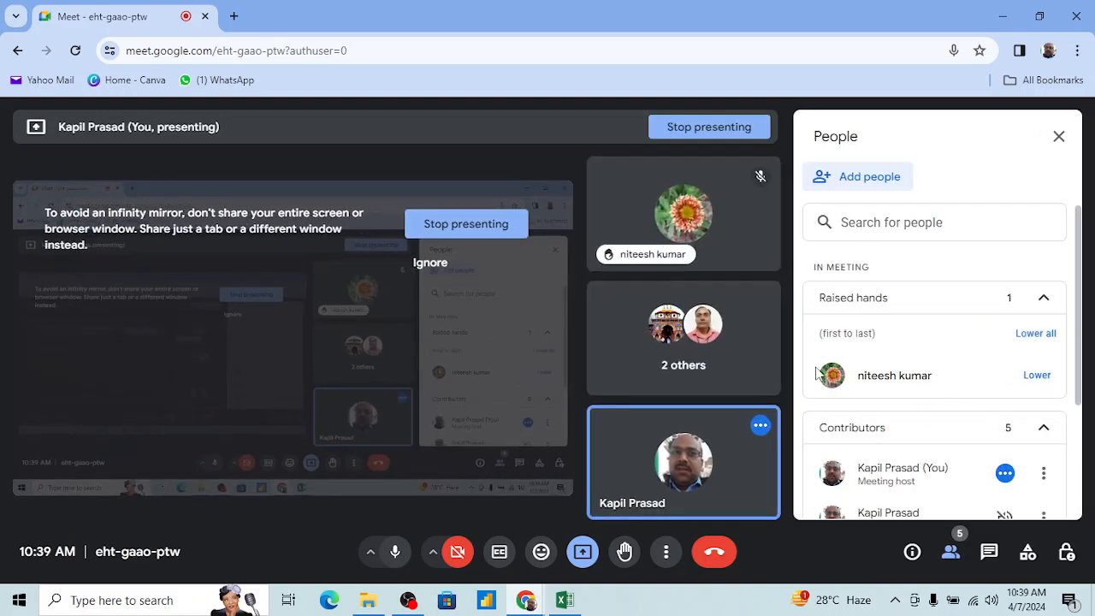
scroll(869, 376, down, 2)
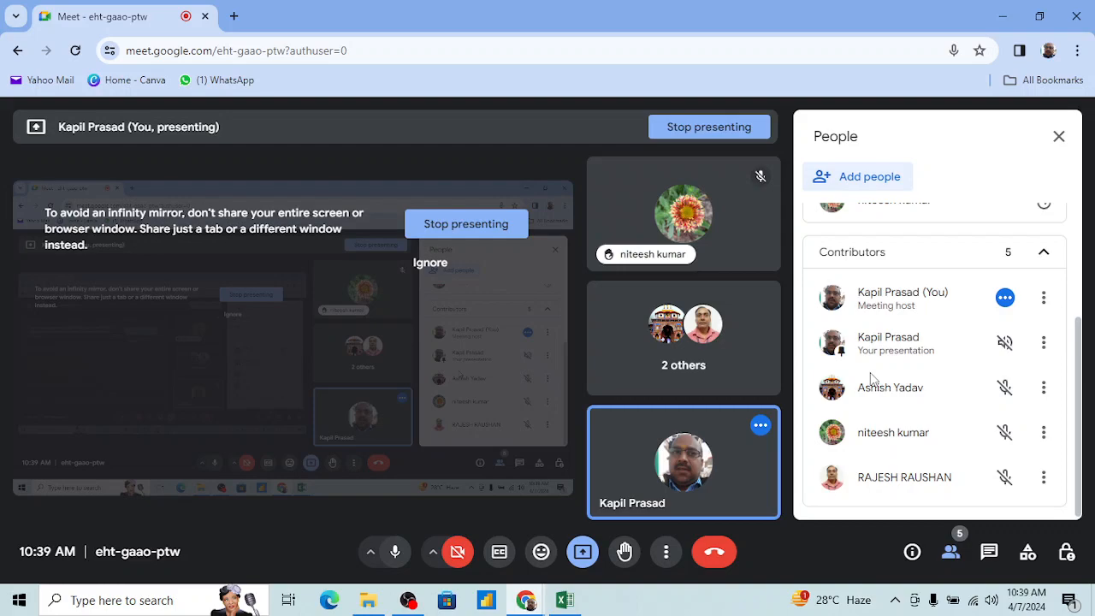
scroll(870, 379, up, 2)
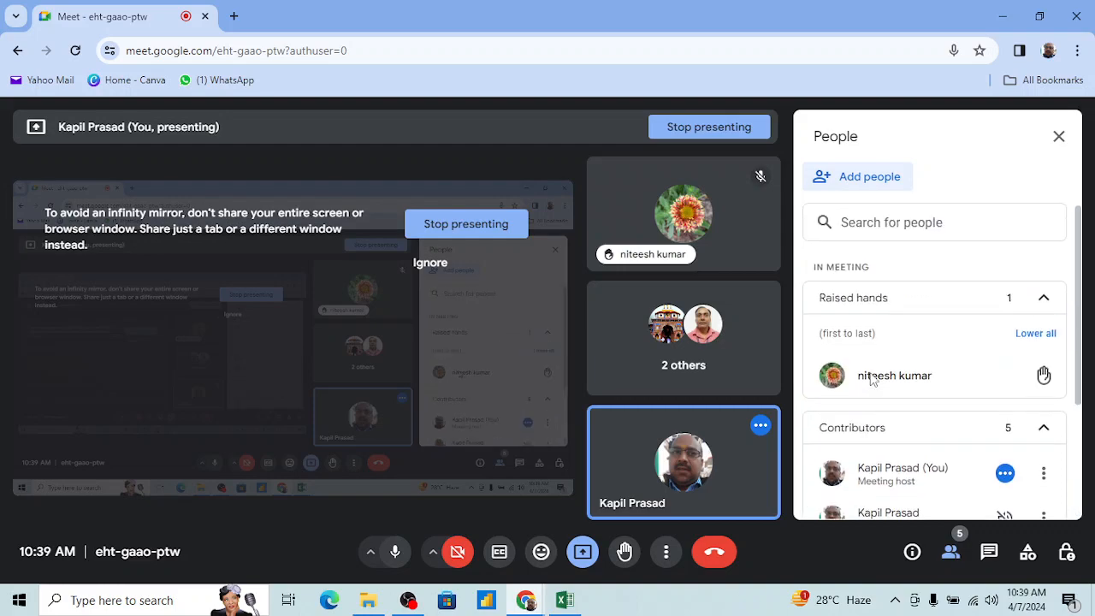
click(1058, 142)
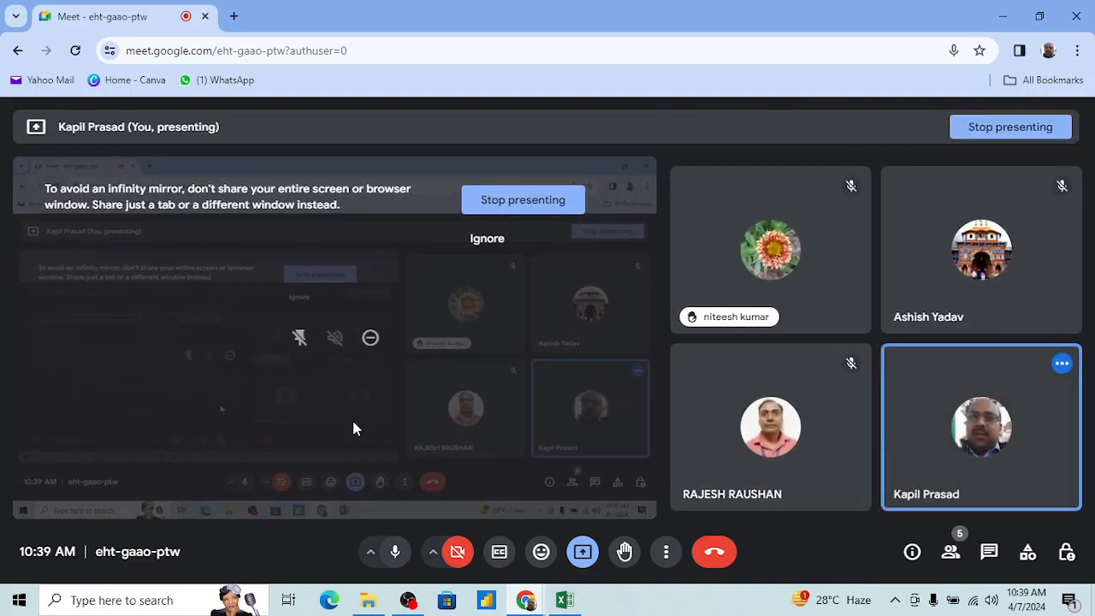
key(alt+Tab)
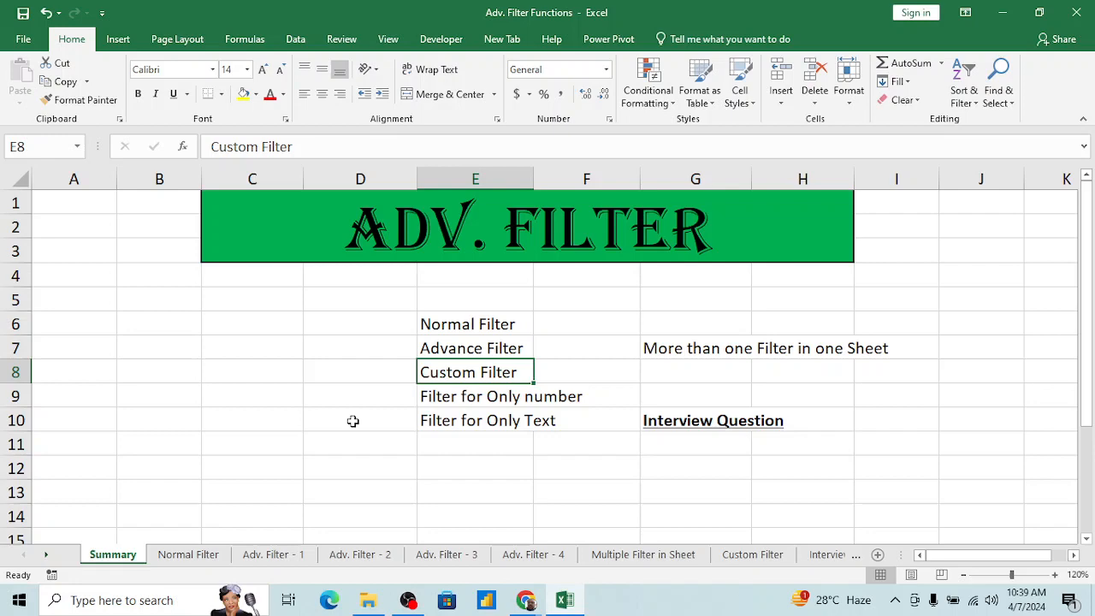
Step: Open the Normal Filter sheet and go to the Region header in cell A1
click(470, 436)
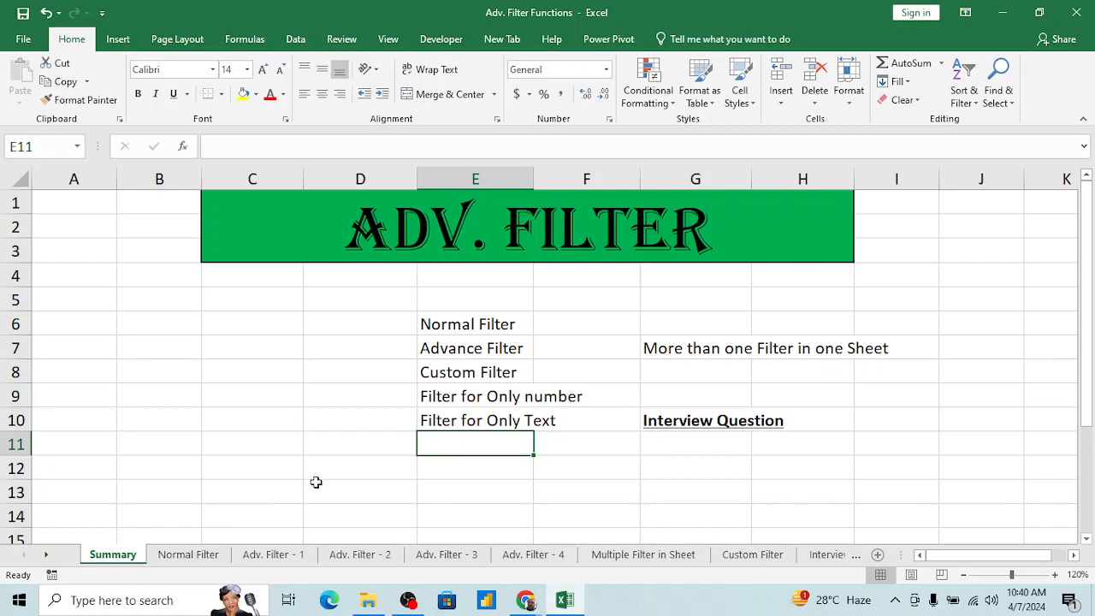
click(192, 559)
click(234, 328)
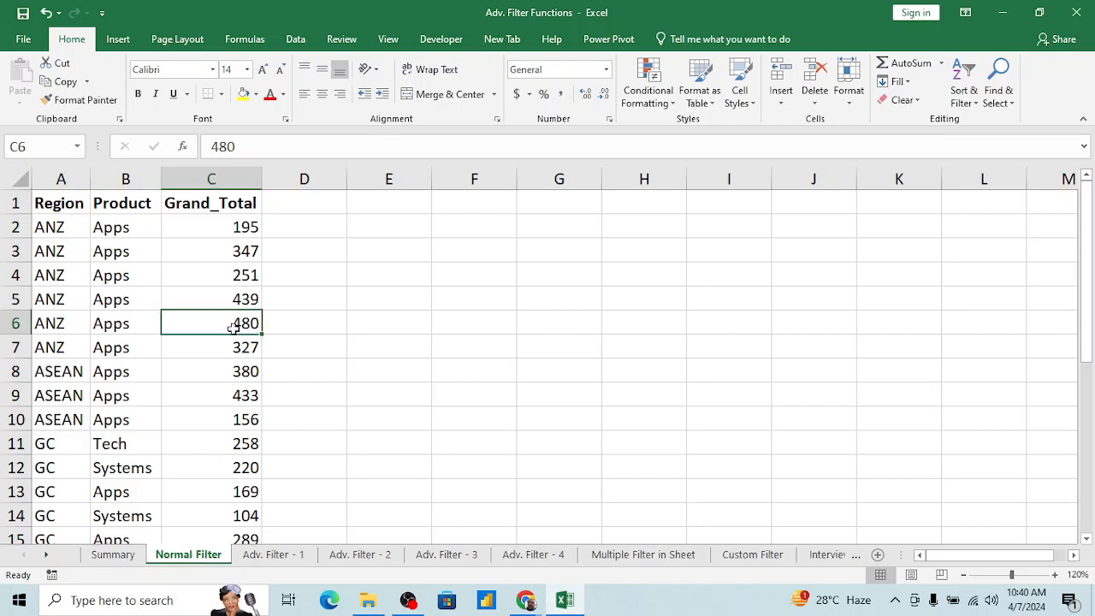
key(ctrl+Up)
key(ctrl+Left)
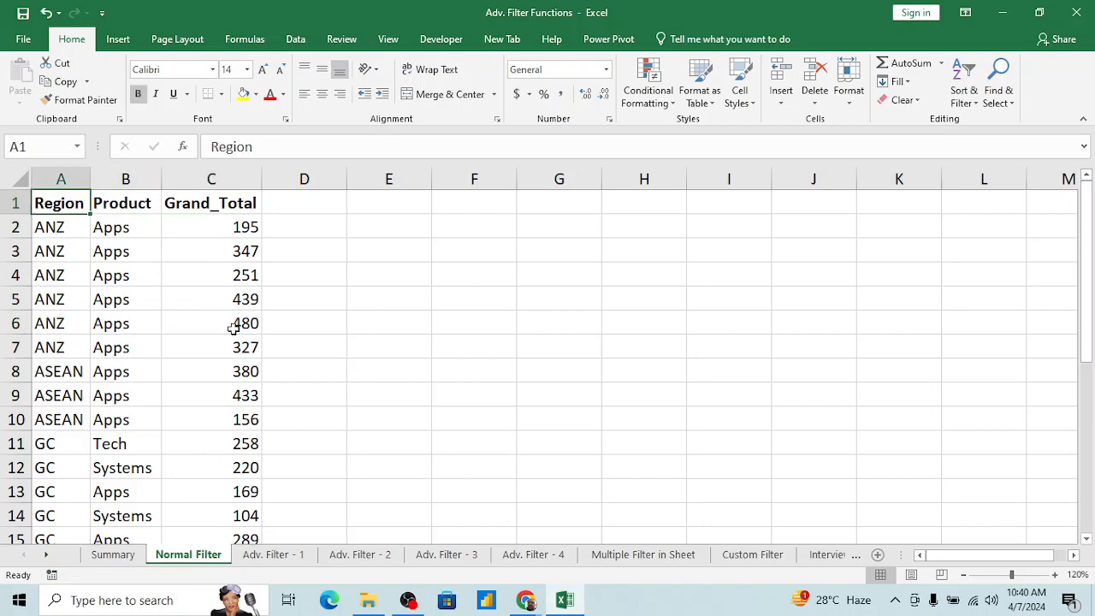
Step: Examine the header row A1:C1 and the extent of the Region, Product and Grand_Total data
key(Right)
key(Left)
key(shift+Right)
key(shift+Right)
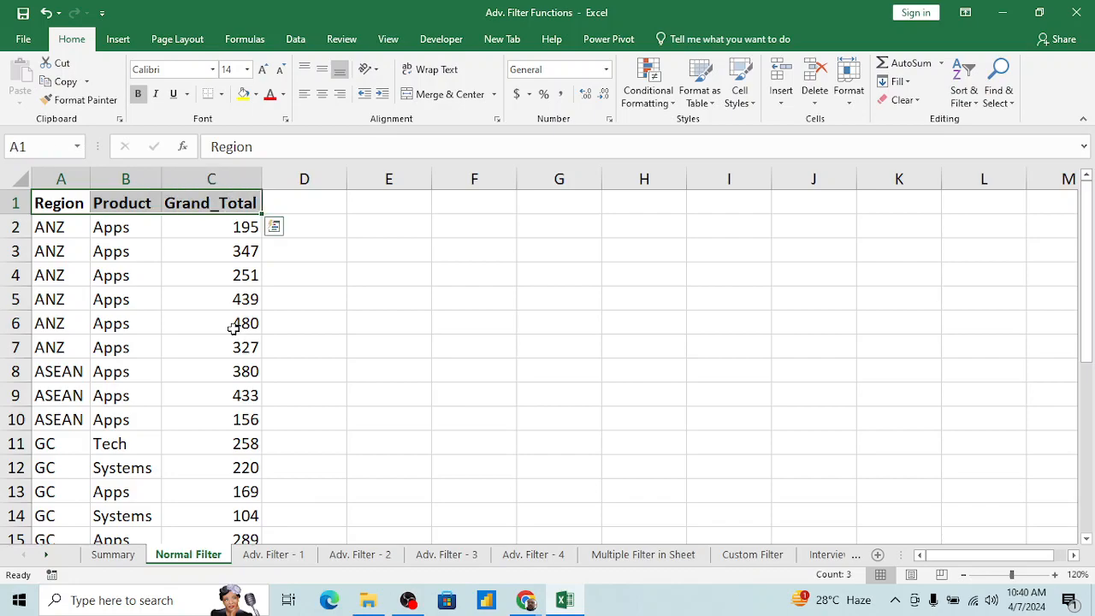
key(ctrl+q)
key(Escape)
key(ctrl+Down)
key(Down)
key(ctrl+Home)
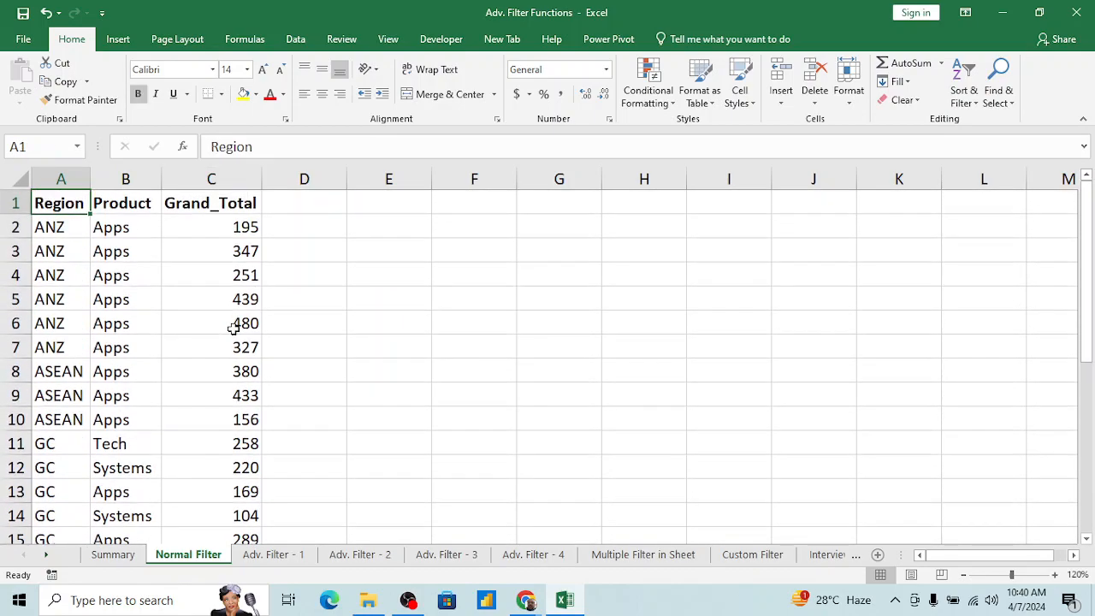
key(shift+Right)
key(shift+Right)
key(Down)
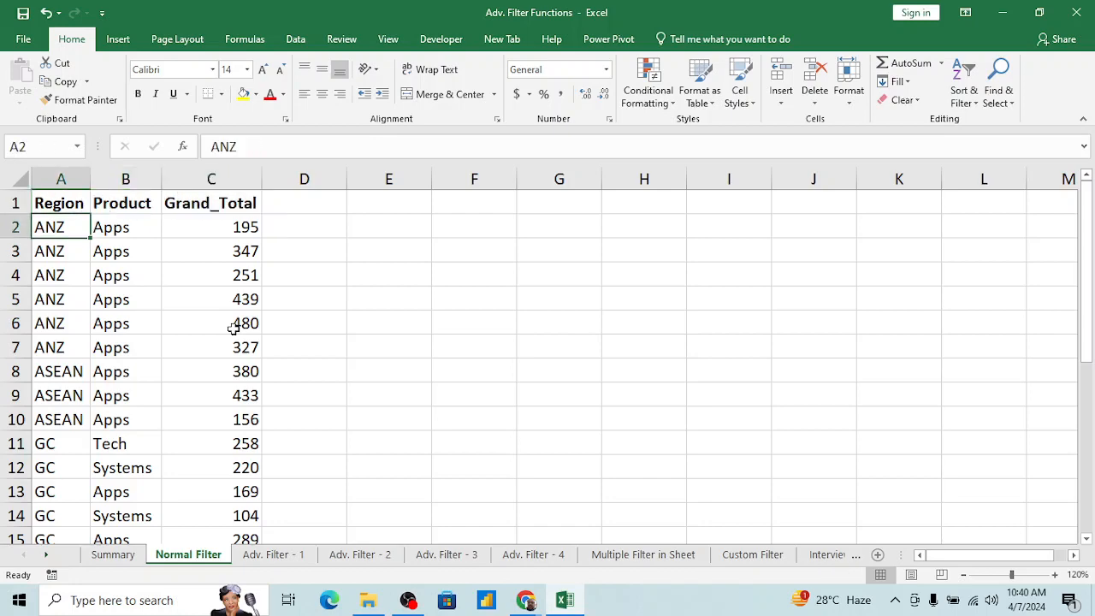
Step: Turn on filtering for the Region, Product and Grand_Total columns, starting from cell A1
key(Up)
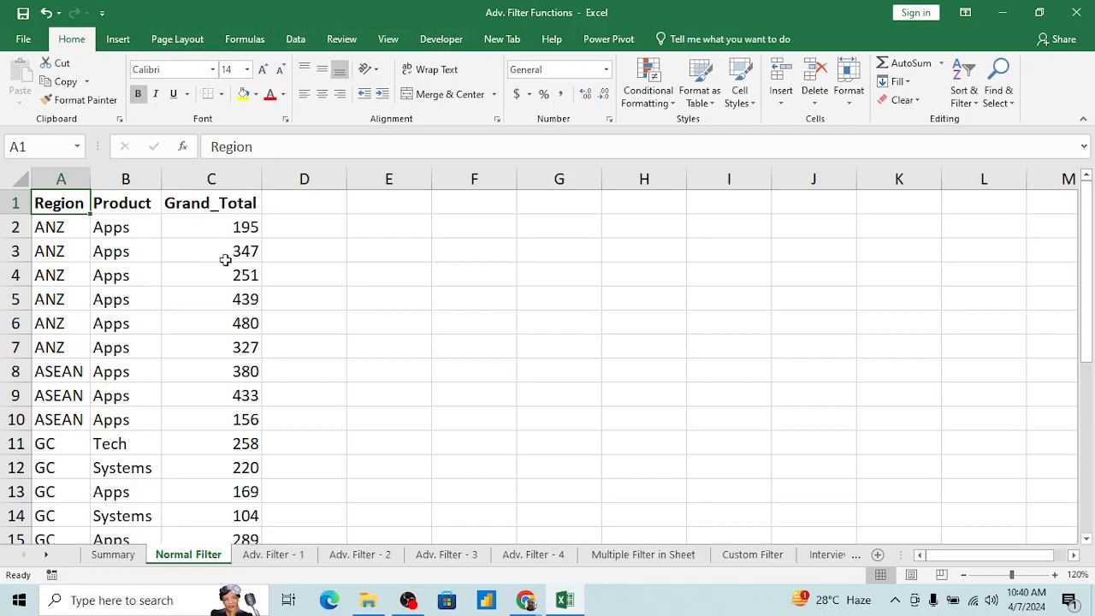
click(296, 41)
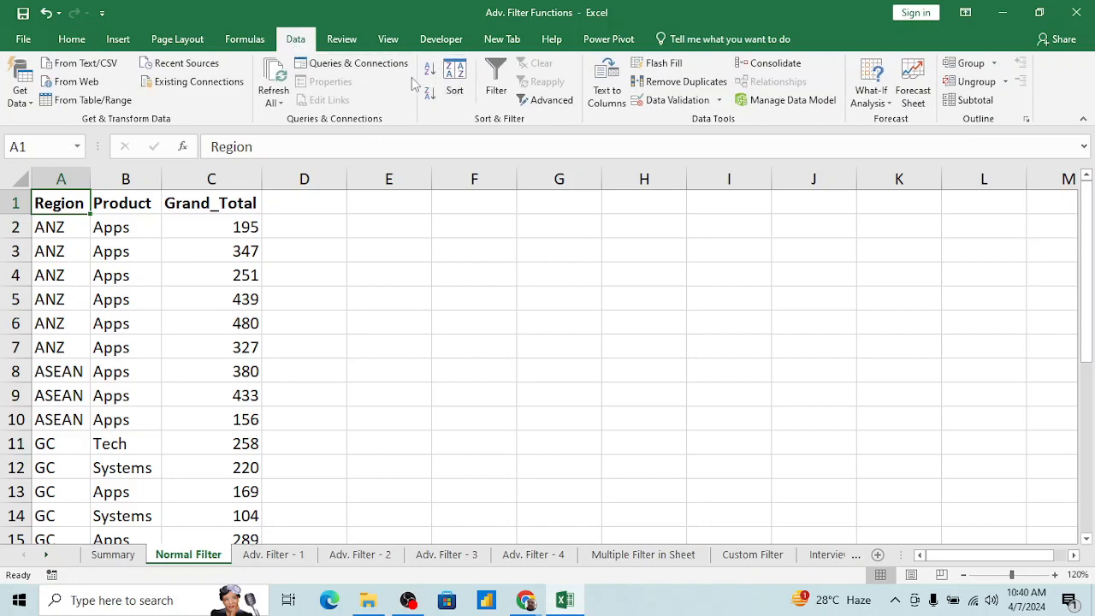
click(496, 92)
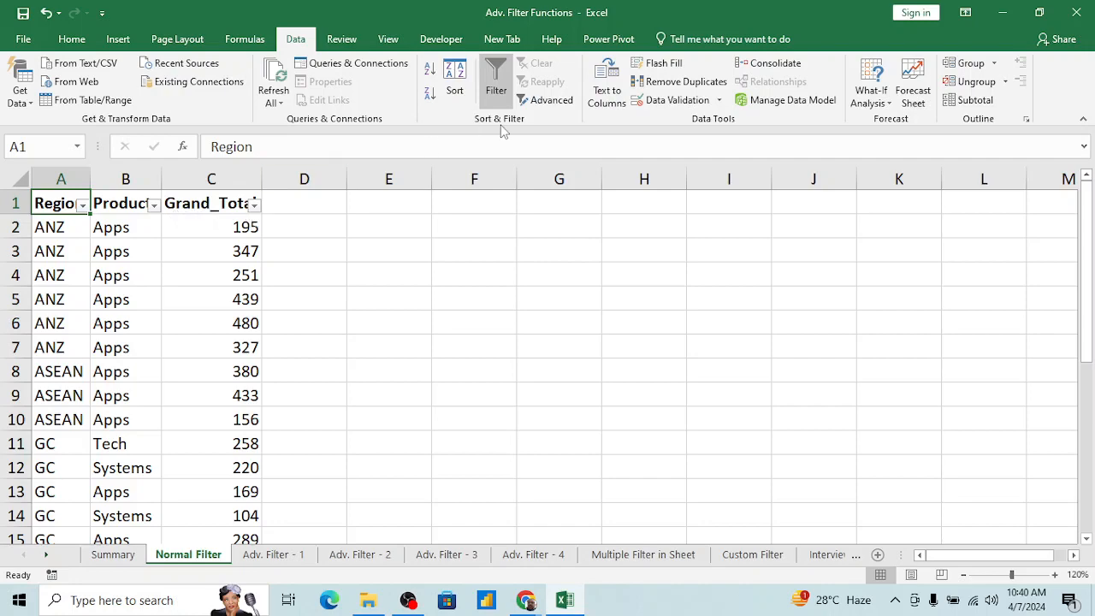
Step: Switch the table's filter off, on and off again, leaving the Region, Product and Grand_Total headers without filtering
click(498, 89)
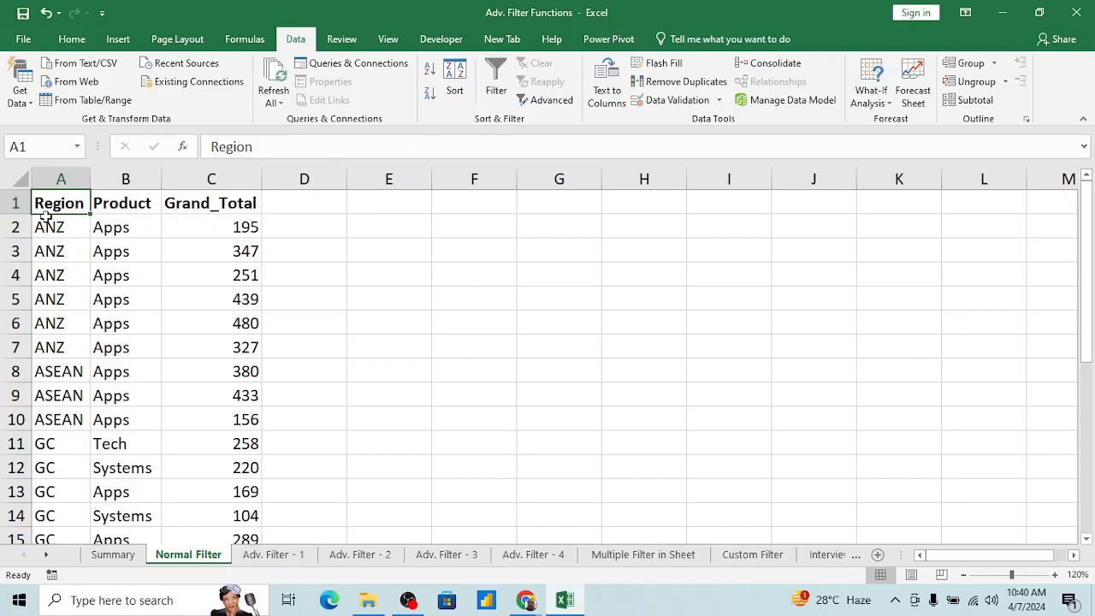
click(498, 82)
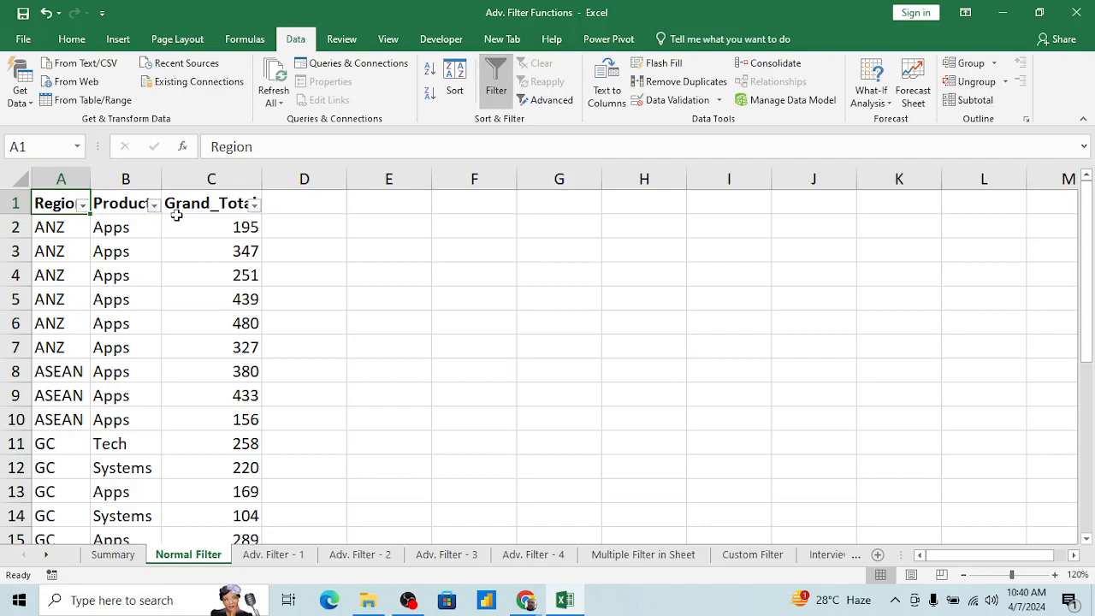
click(498, 75)
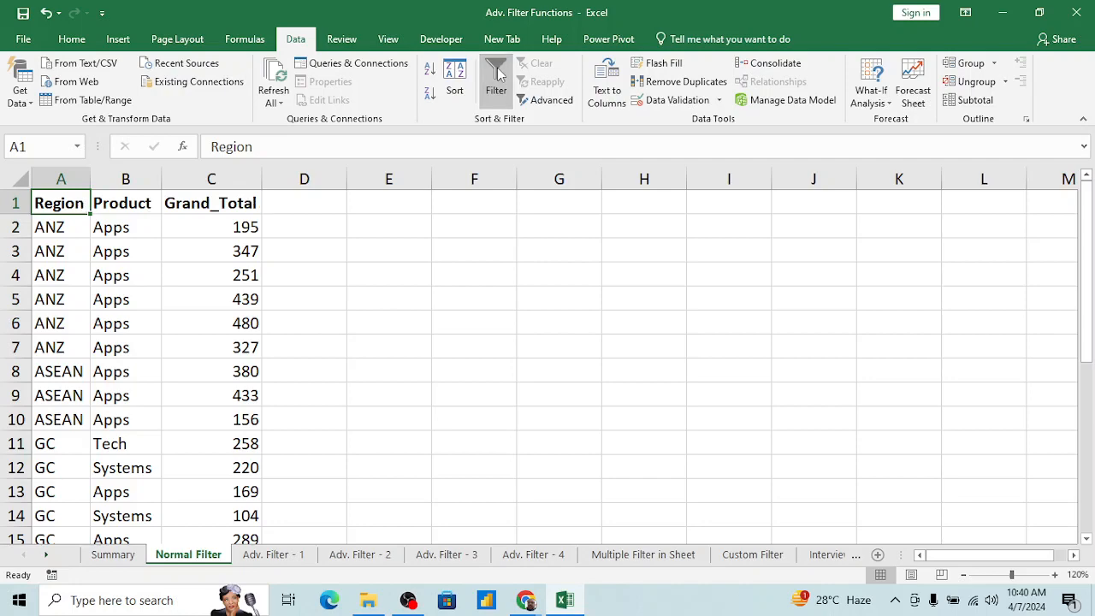
Step: Enter 1 in E2 with the note "Data>> Filter" in F2, and number the following row 2 in E3
click(380, 225)
key(Right)
key(Left)
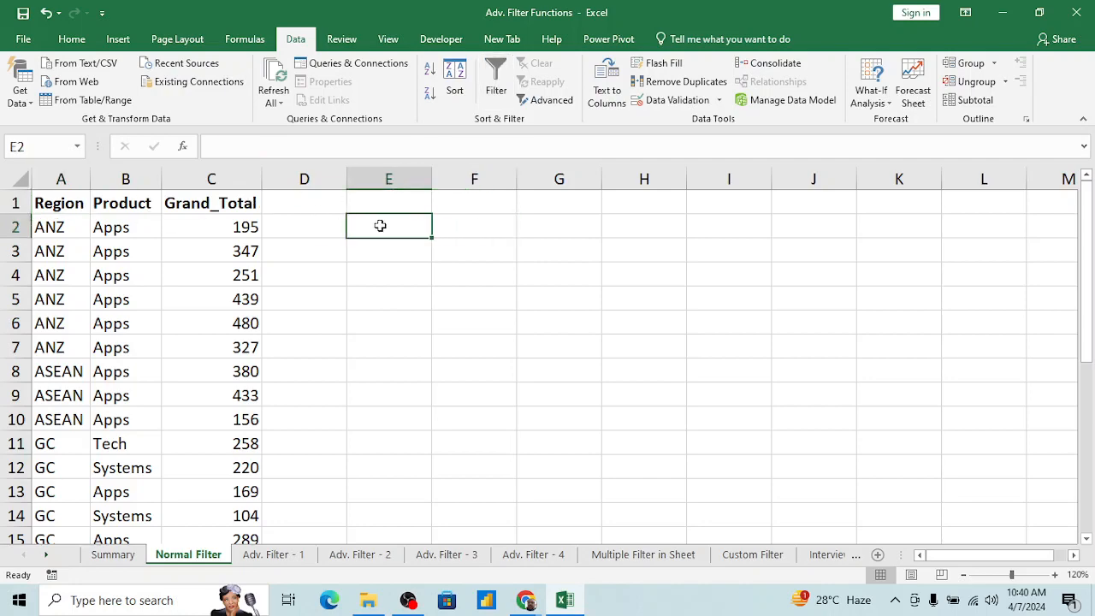
text(1)
key(Right)
text(Da)
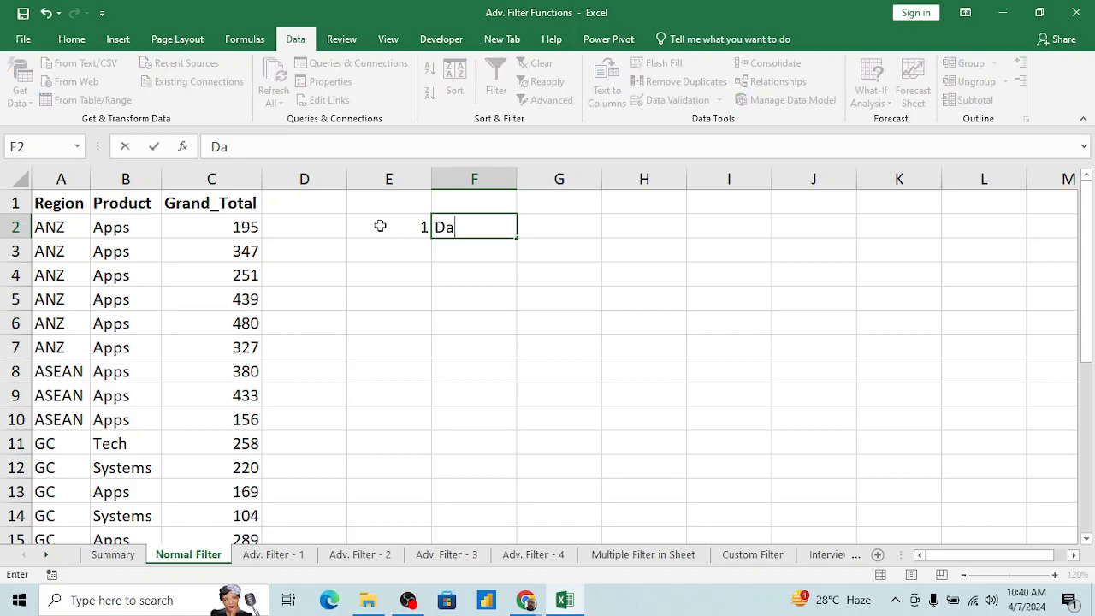
text(ta>> Filter)
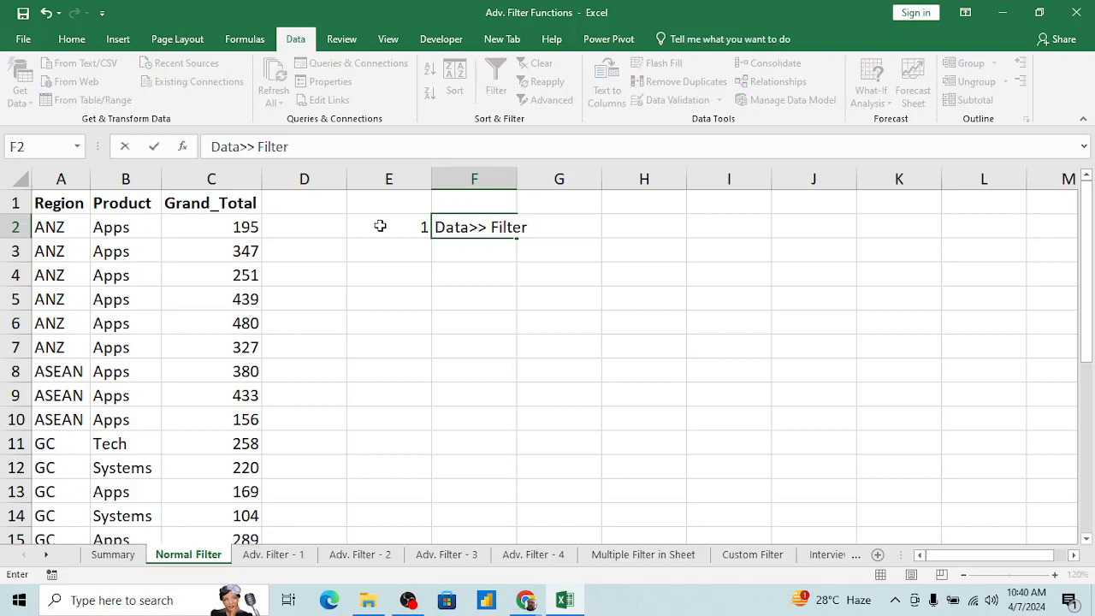
key(Return)
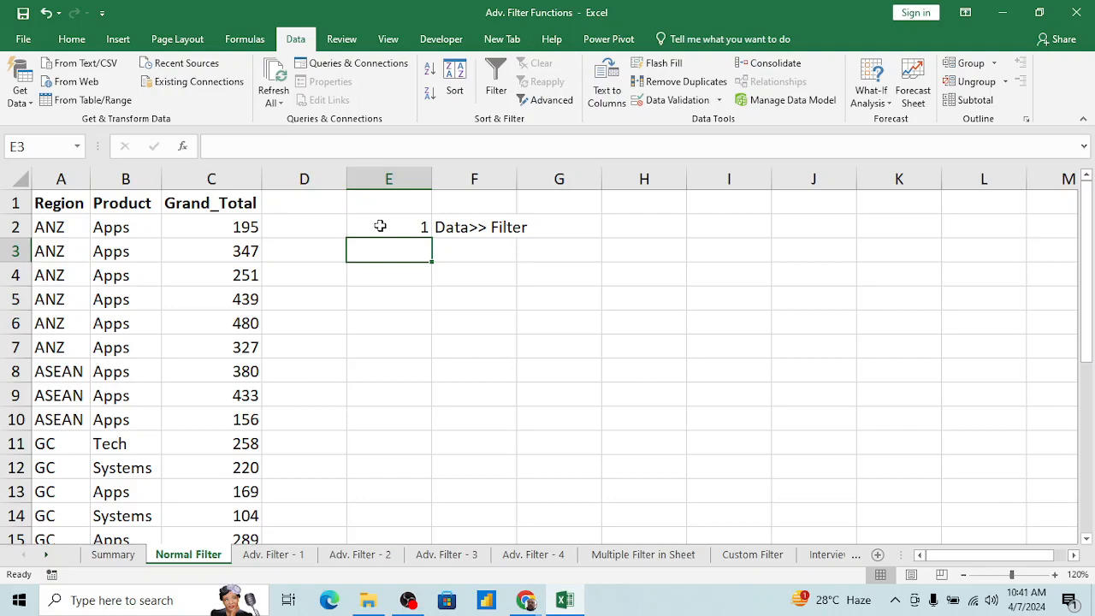
text(2)
key(Tab)
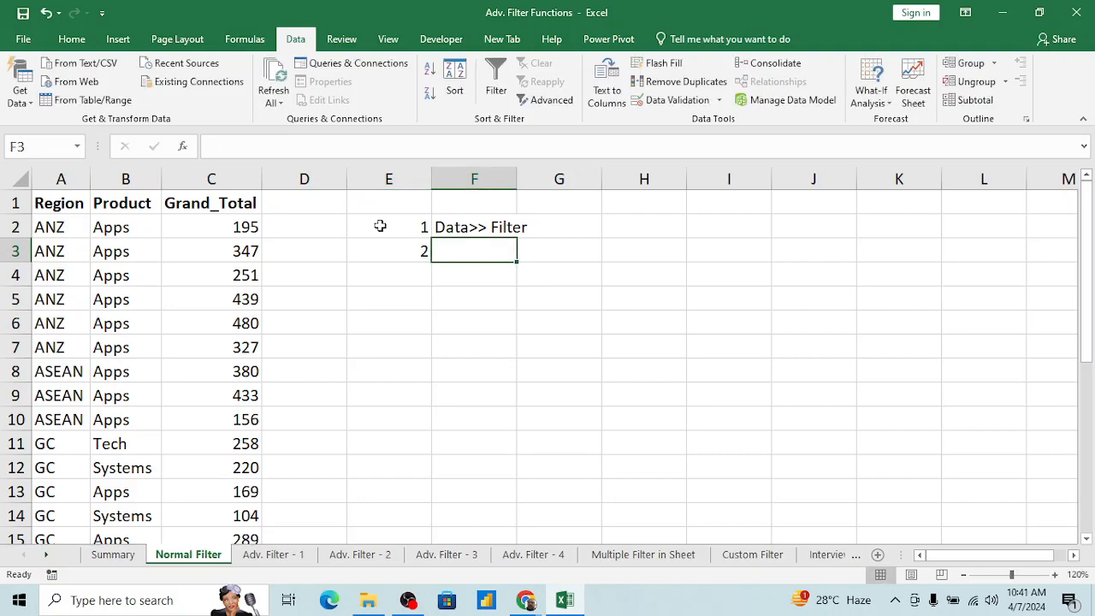
Step: Turn filtering on and off again for the sales table from cell B2
click(186, 209)
click(154, 236)
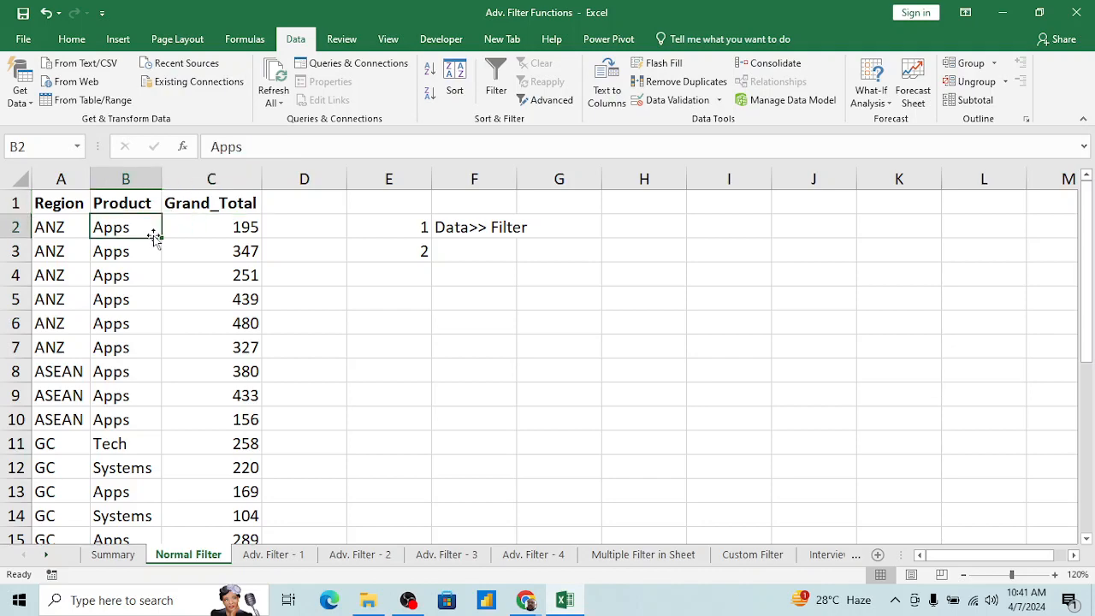
key(alt+d)
key(f)
key(f)
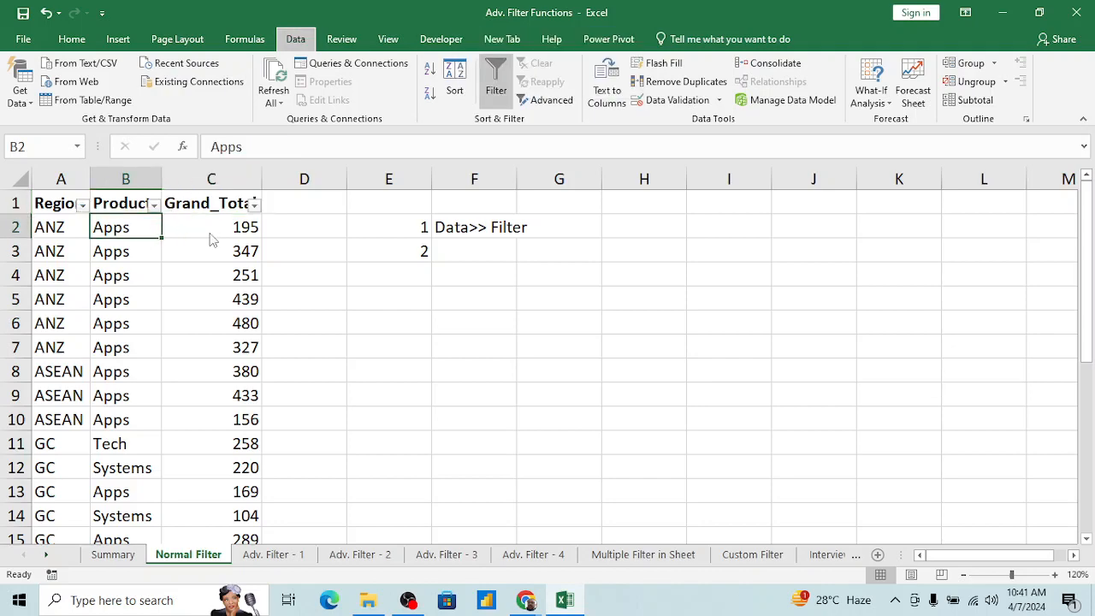
key(alt+d)
key(f)
key(f)
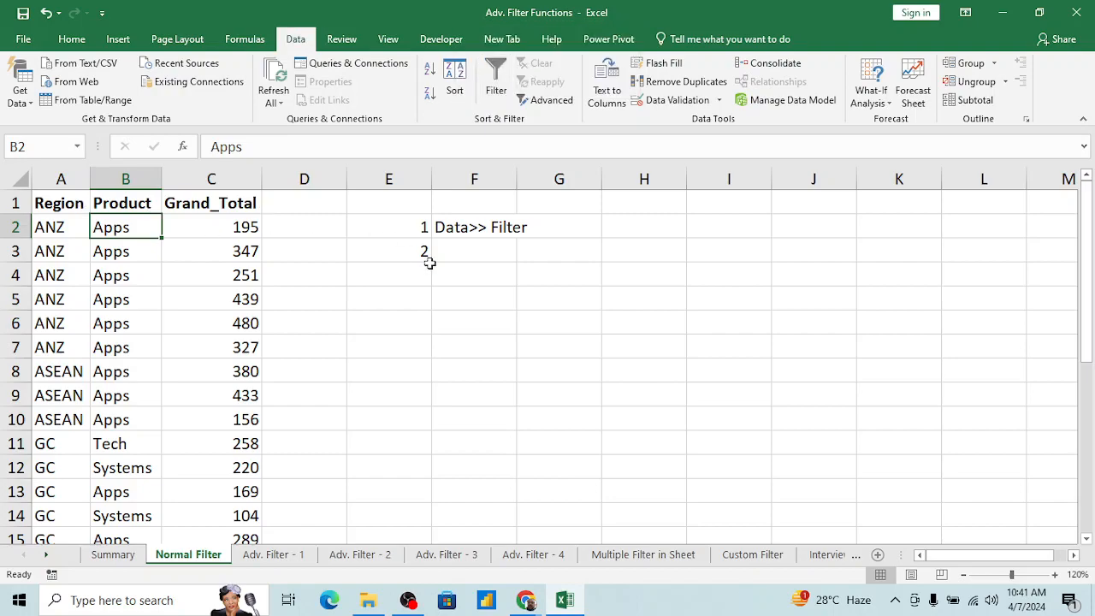
Step: Enter the shortcut note "Alt+D+F+F" in cell F3, beside number 2
click(474, 253)
text(Al)
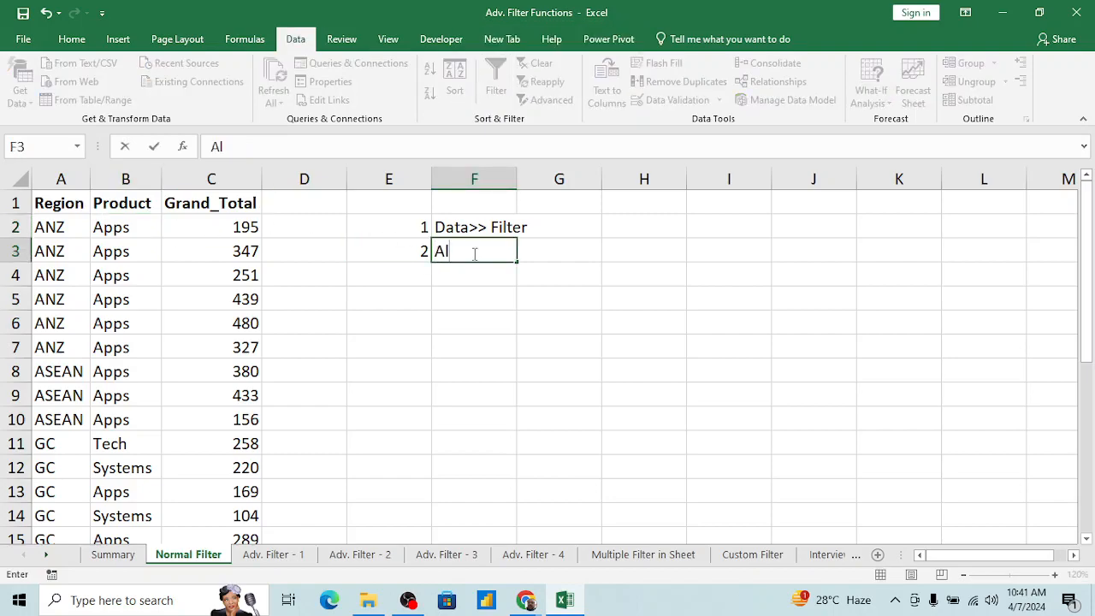
text(t+D+F+f)
key(BackSpace)
text(F)
key(Return)
Step: Apply the filter to the sales table from cell B3 and remove it again
key(Left)
key(Left)
key(Left)
key(Left)
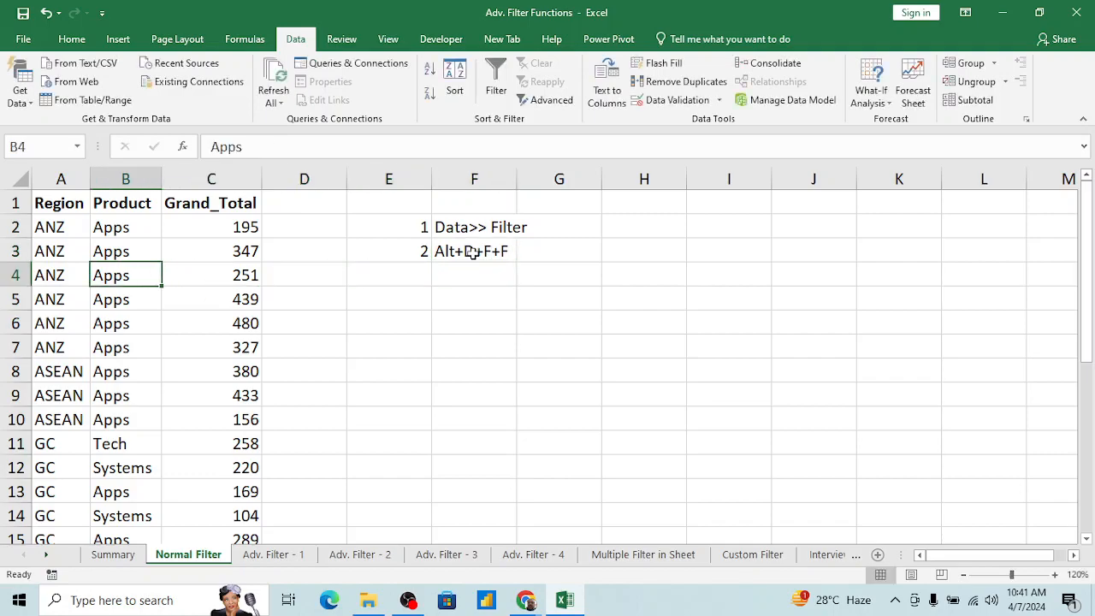
key(Up)
key(alt+d)
key(f)
key(f)
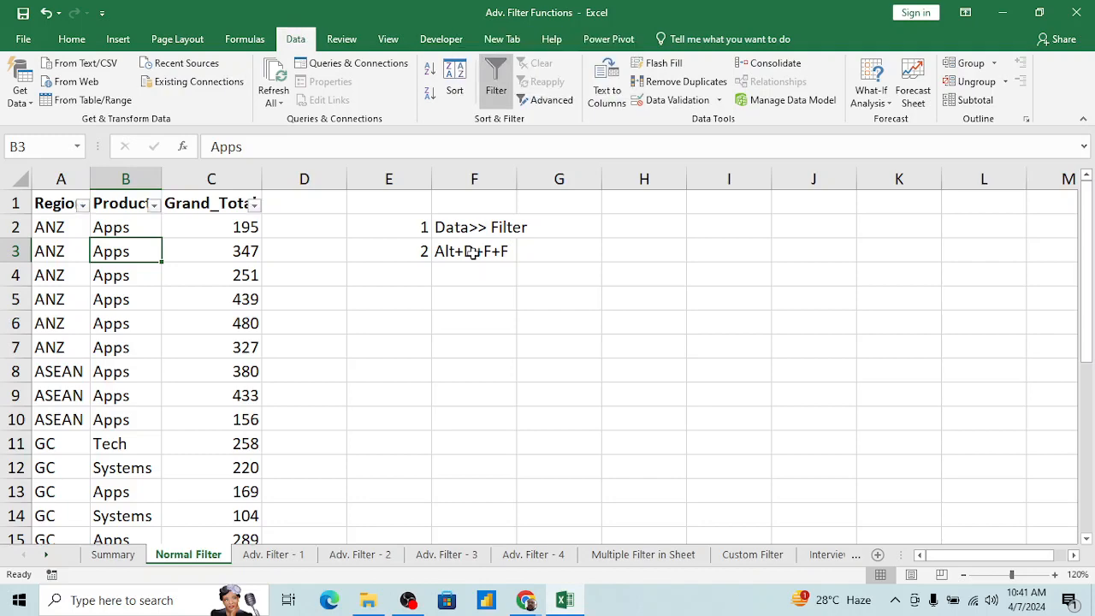
key(alt+d)
key(f)
key(f)
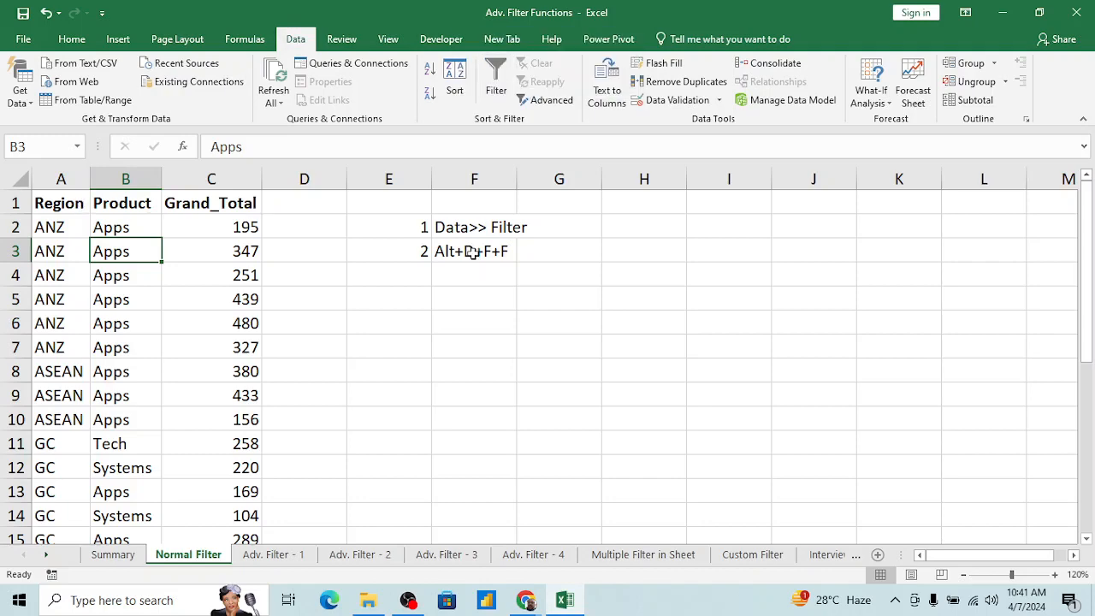
Step: Switch the table's filter on and back off from the Product header in B1
key(Up)
key(Up)
key(Right)
key(Left)
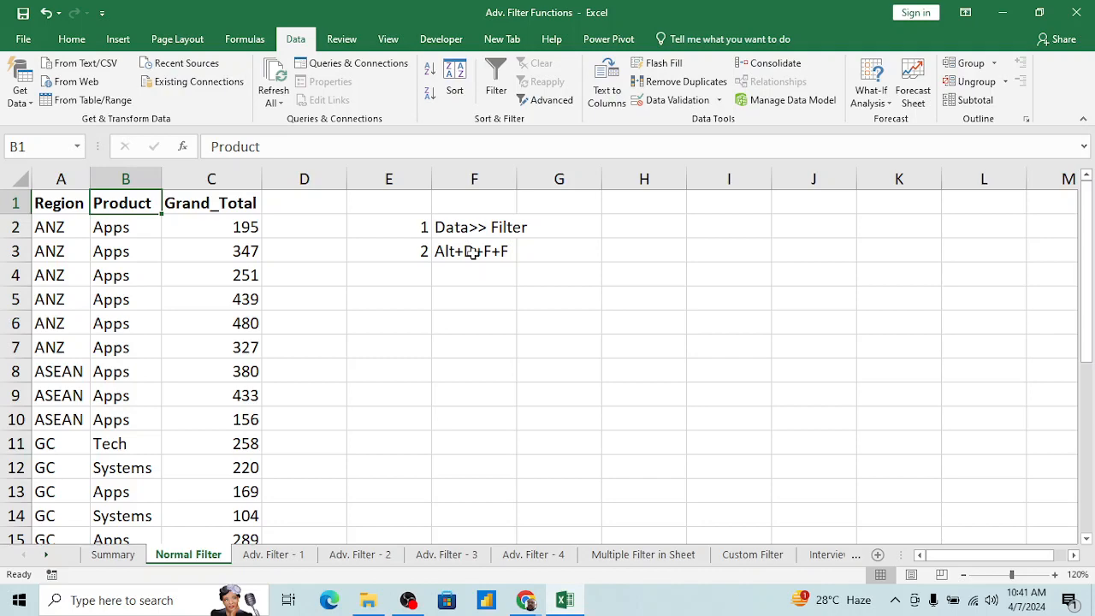
key(ctrl+shift+l)
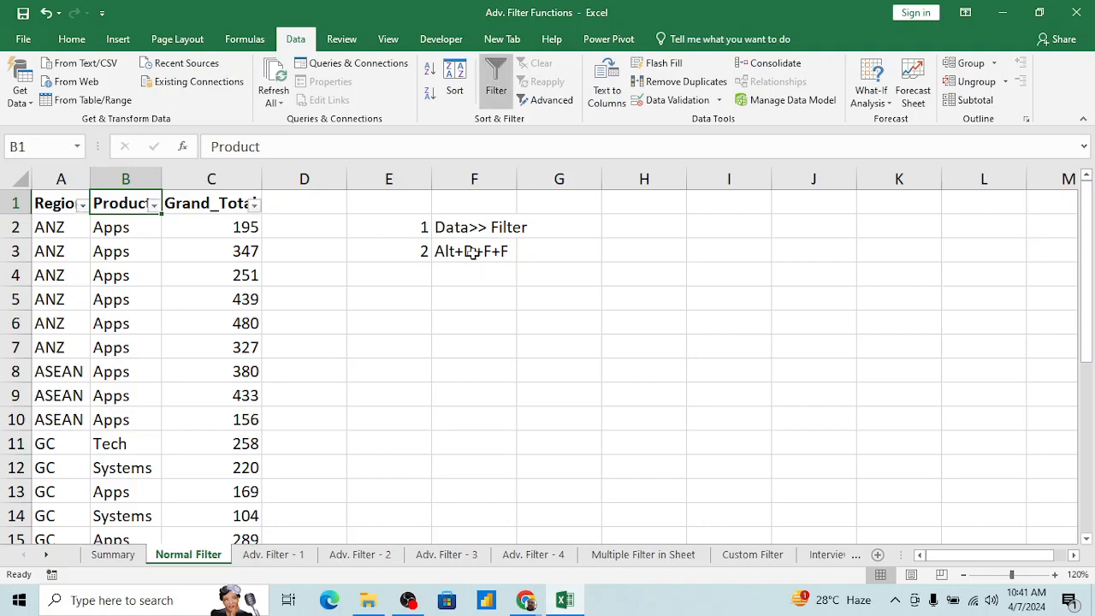
key(ctrl+shift+l)
Step: Enter 3 in E4 and the shortcut note "Ctrl+Shift+L" in F4
key(Down)
key(Down)
key(Right)
key(Right)
key(Right)
key(Right)
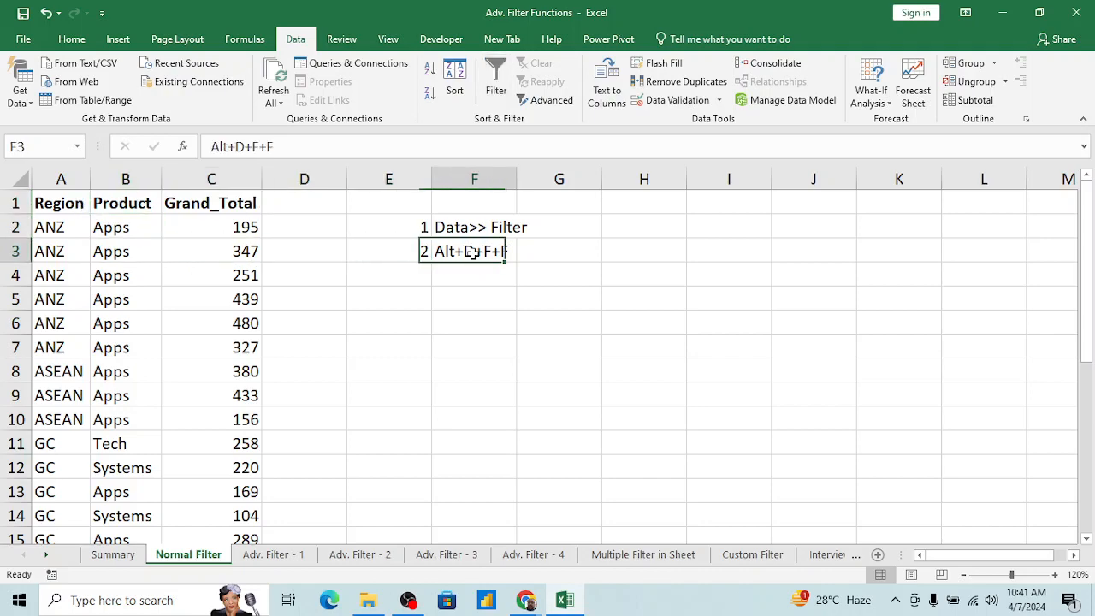
key(Down)
key(Left)
text(3)
key(Tab)
text(C)
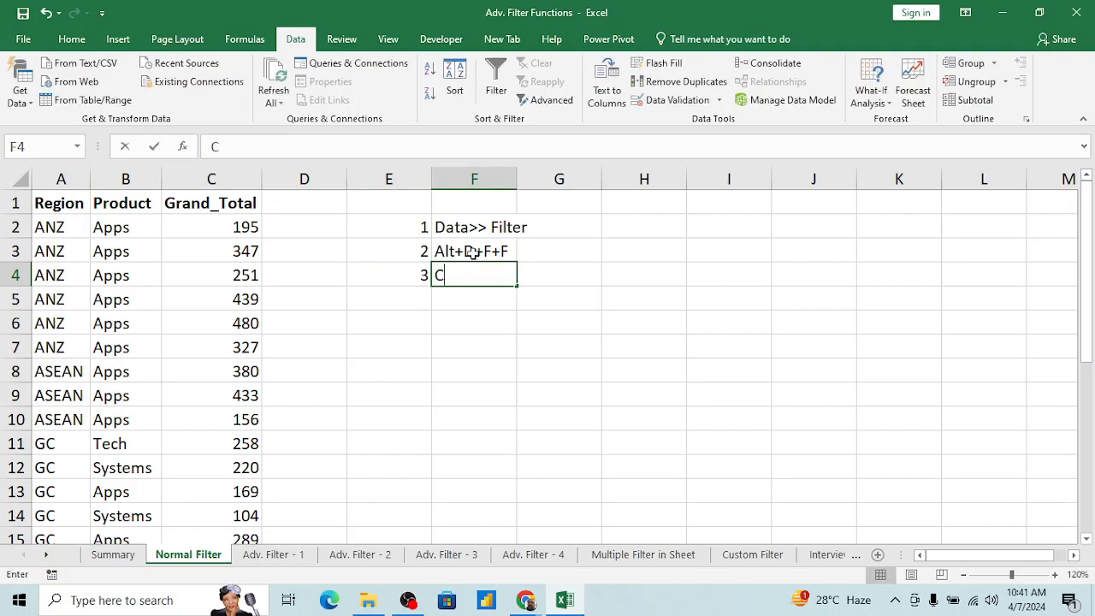
text(trl+S)
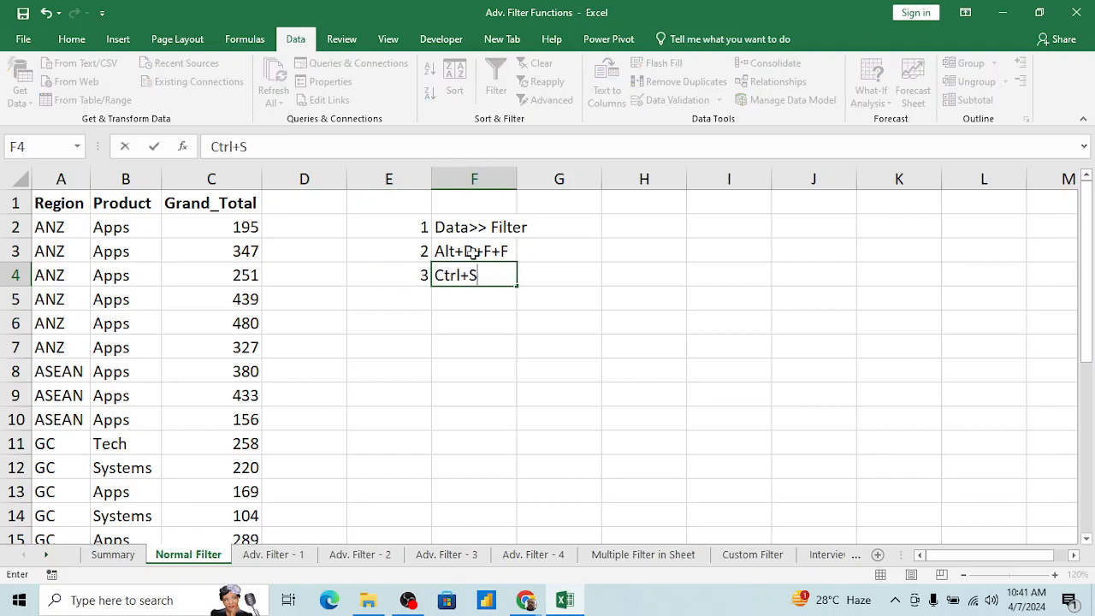
text(hift+L)
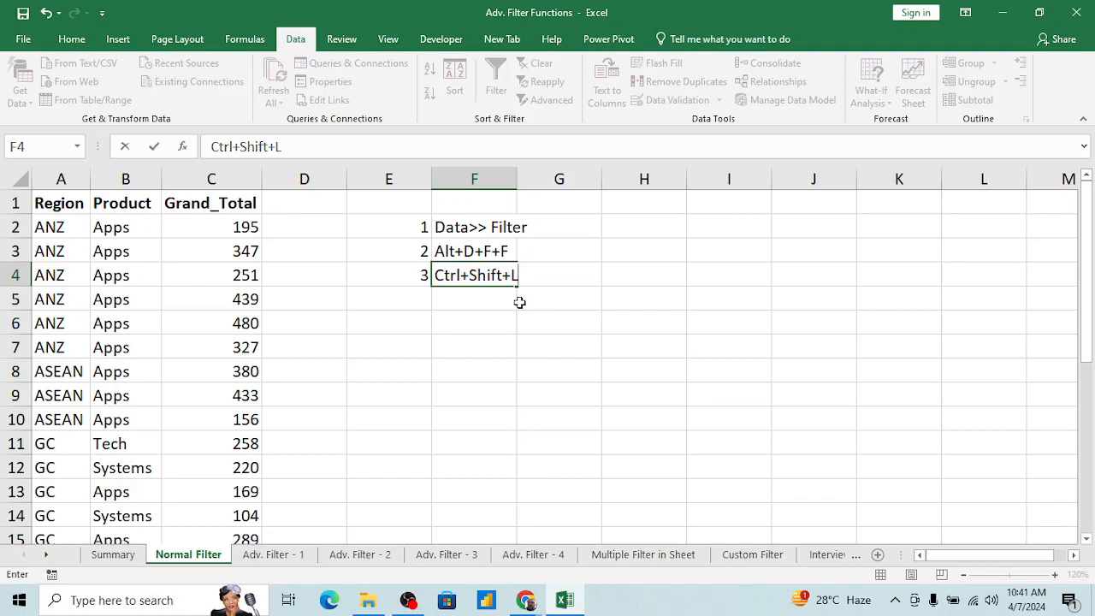
key(Return)
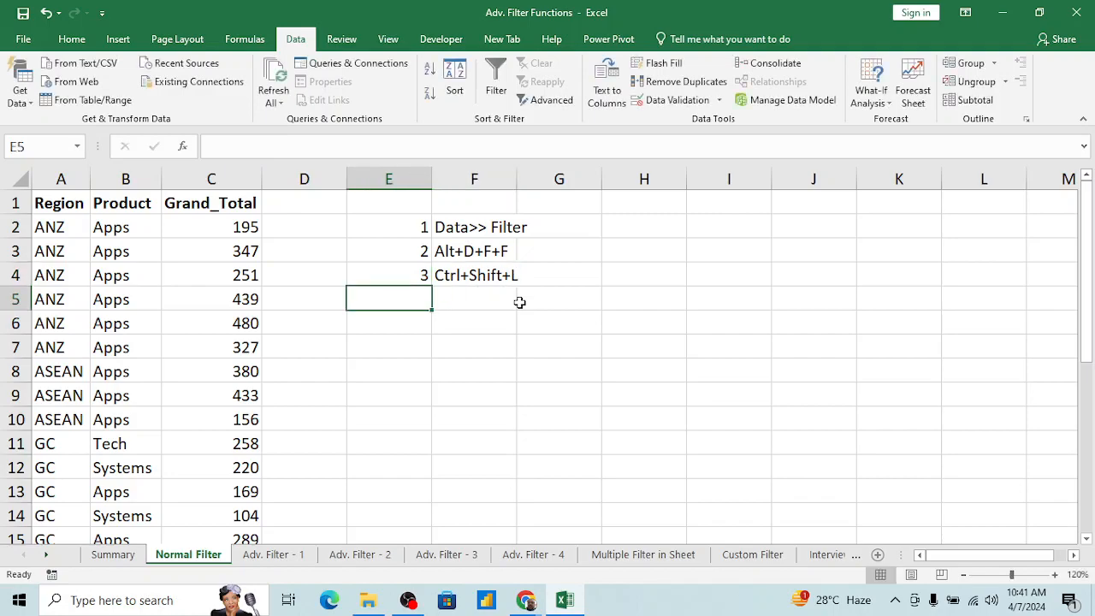
Step: Turn the table's filtering on and off twice from the Region header in A1
key(Left)
key(Left)
key(Left)
key(ctrl+Home)
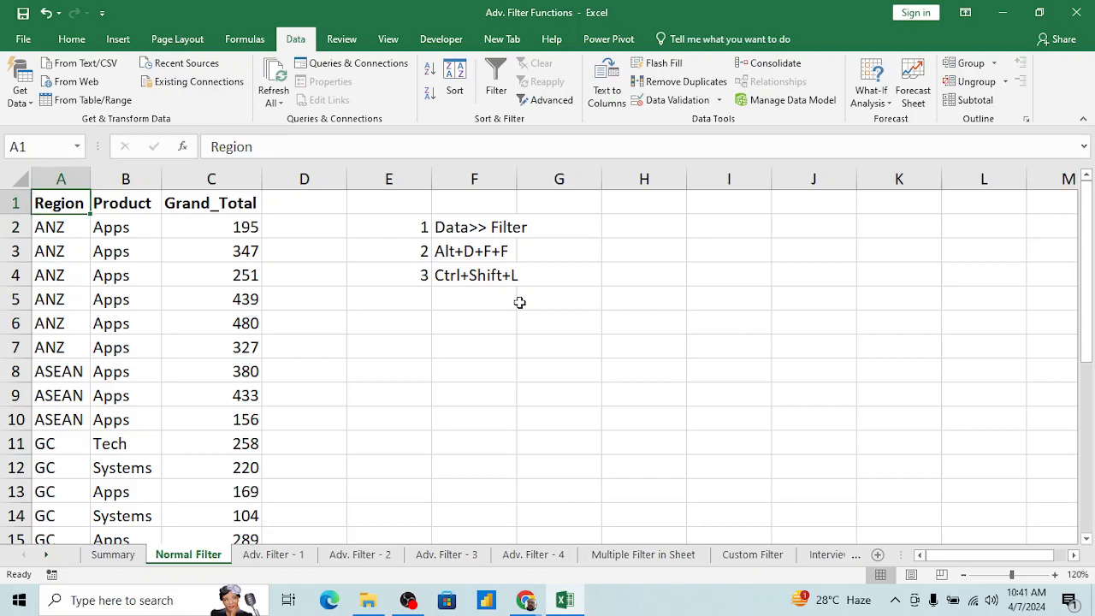
key(ctrl+shift+l)
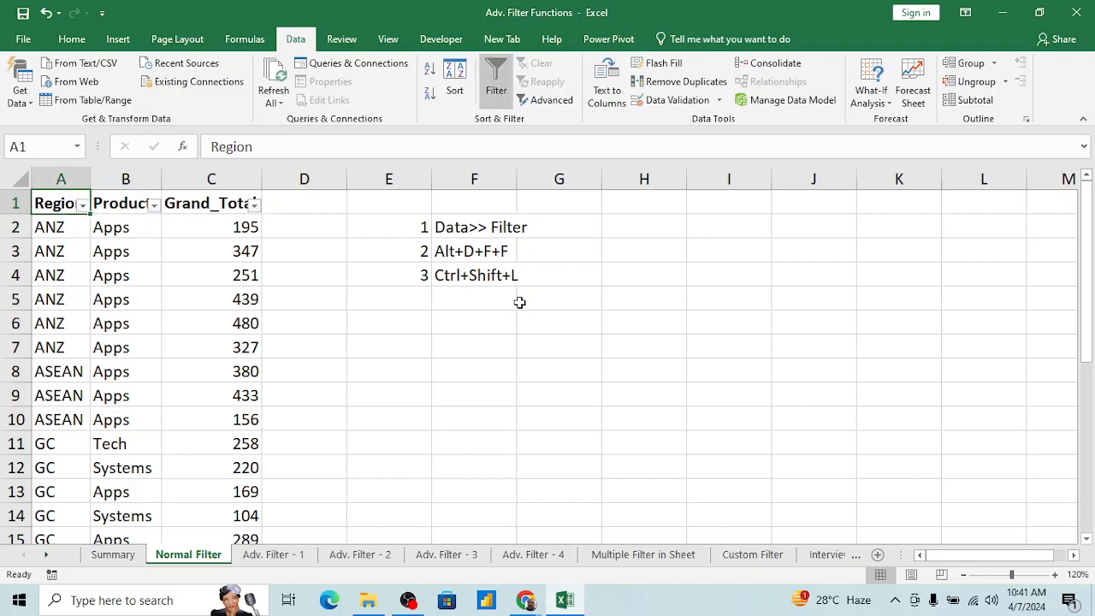
key(ctrl+shift+l)
key(alt+d)
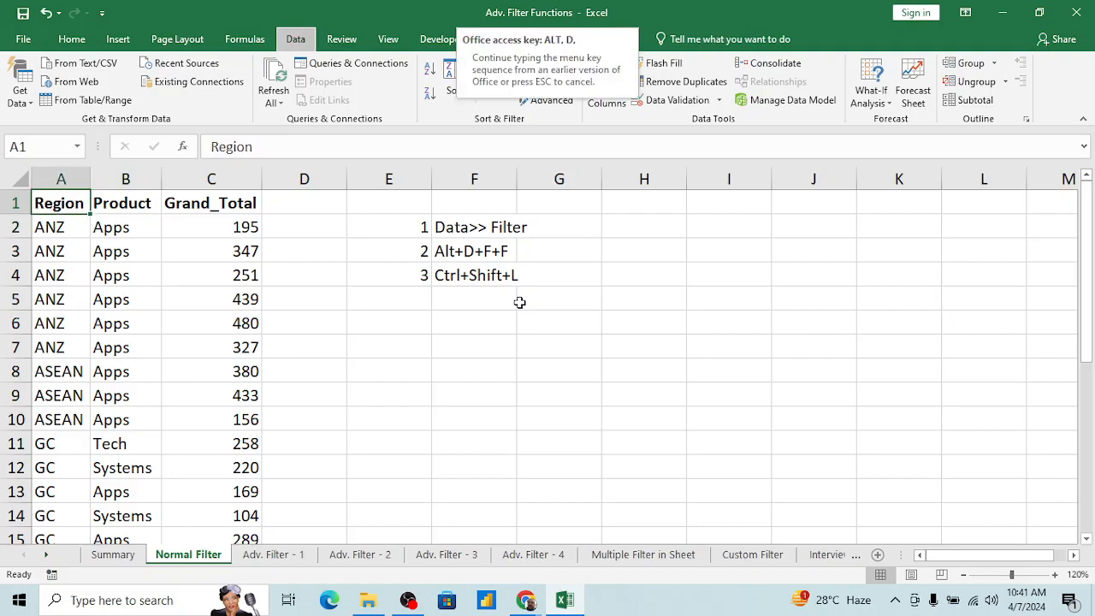
key(f)
key(f)
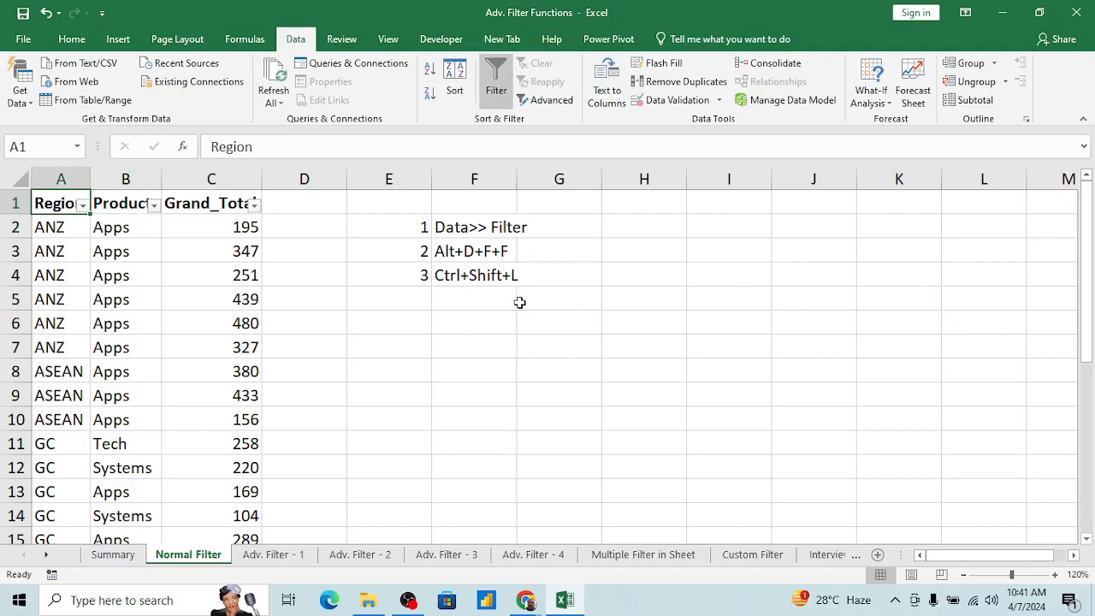
key(alt+d)
key(f)
key(f)
Step: Enter the heading "to apply Filter" in cell E1 above the numbered notes
key(Right)
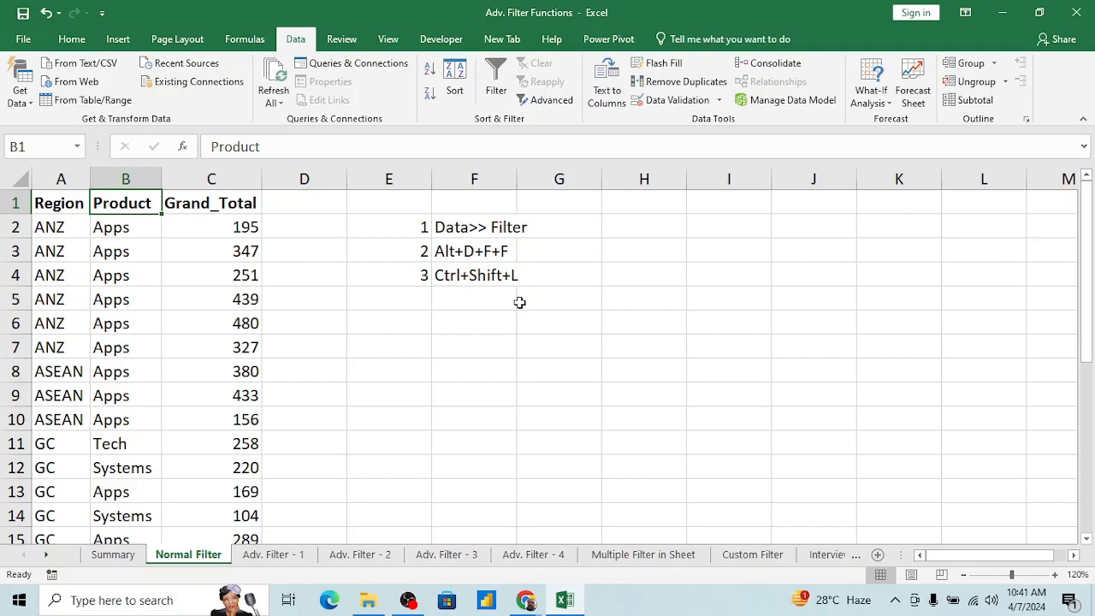
key(Right)
key(Right)
key(Right)
text(to)
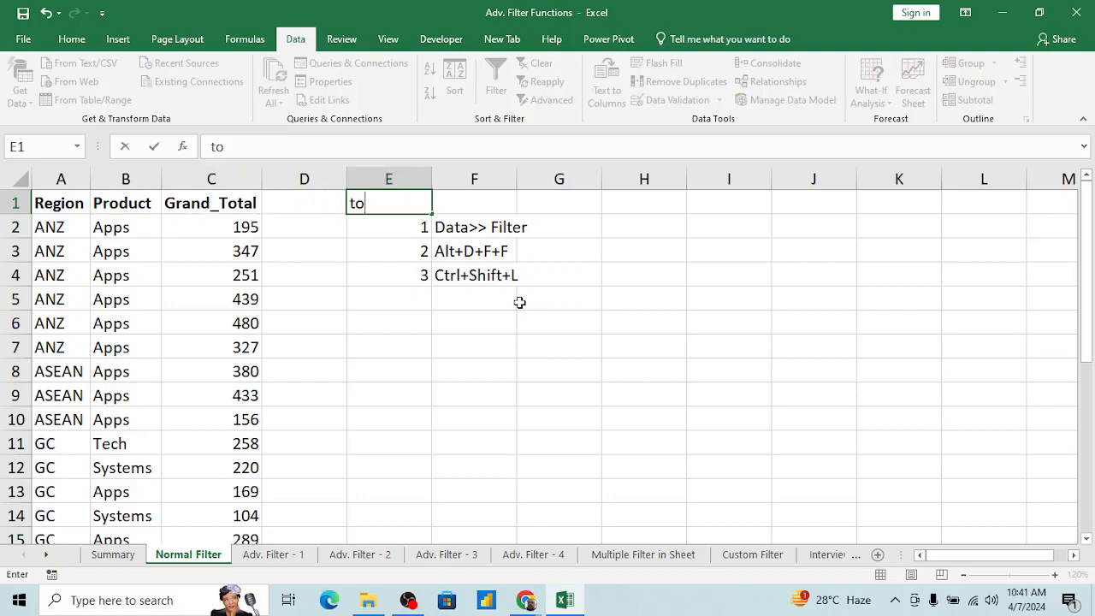
text( apply F)
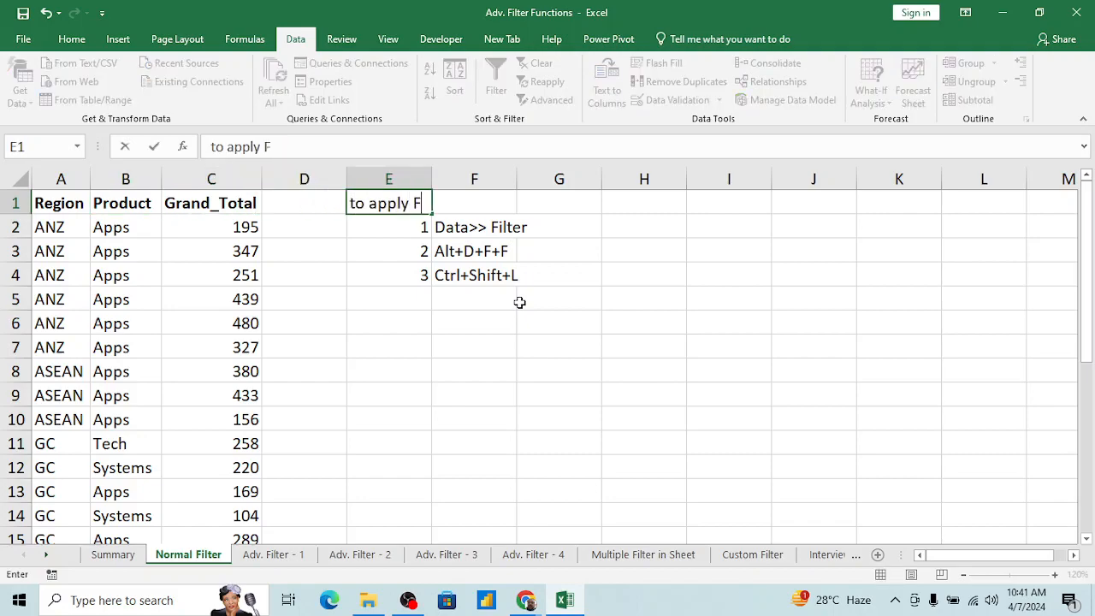
text(ilter)
key(Return)
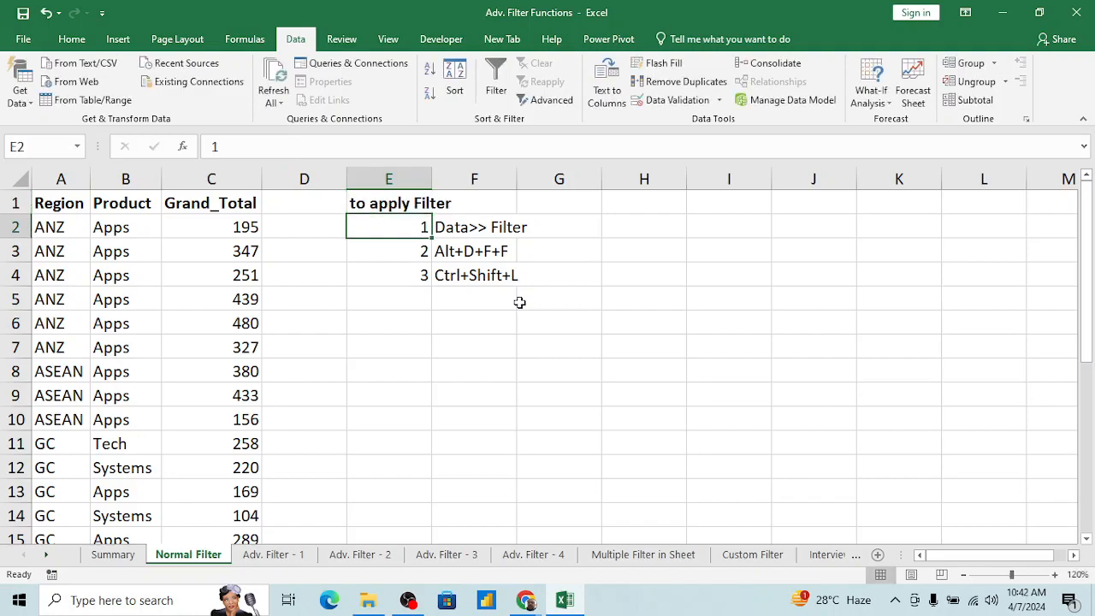
Step: Make the E1 heading bold and underlined, and capitalise its first letter so it reads "To apply Filter"
key(Up)
key(ctrl+b)
key(F2)
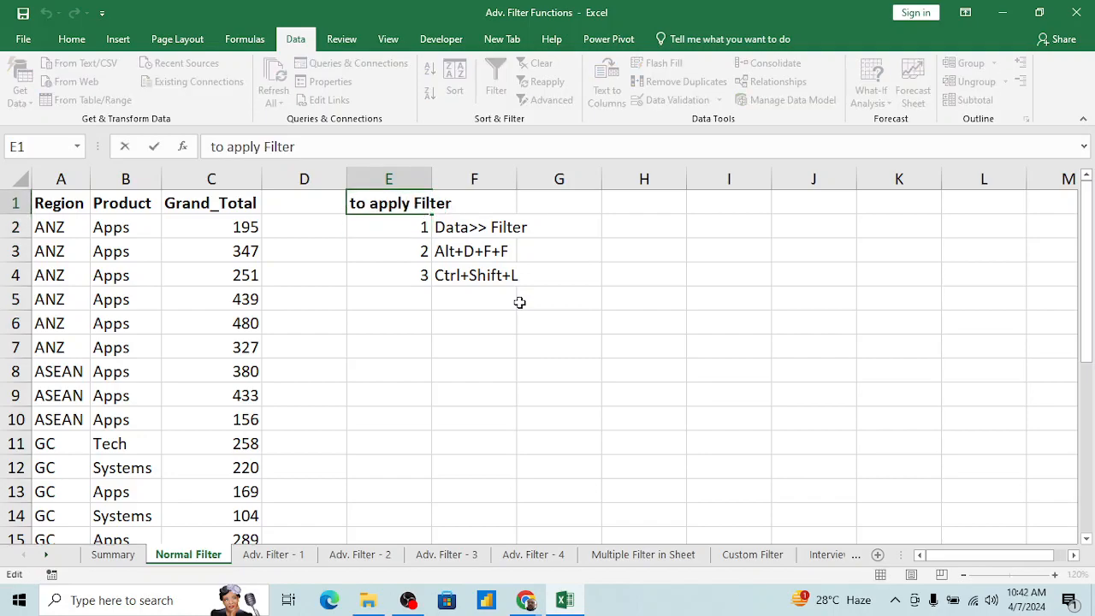
key(Home)
key(Delete)
text(T)
key(Return)
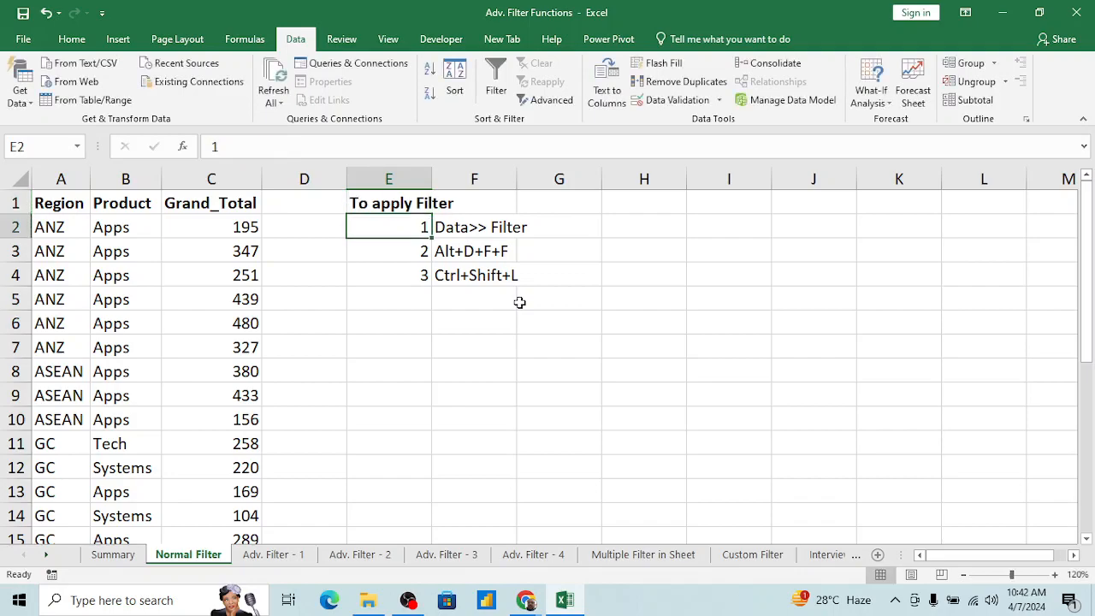
key(Up)
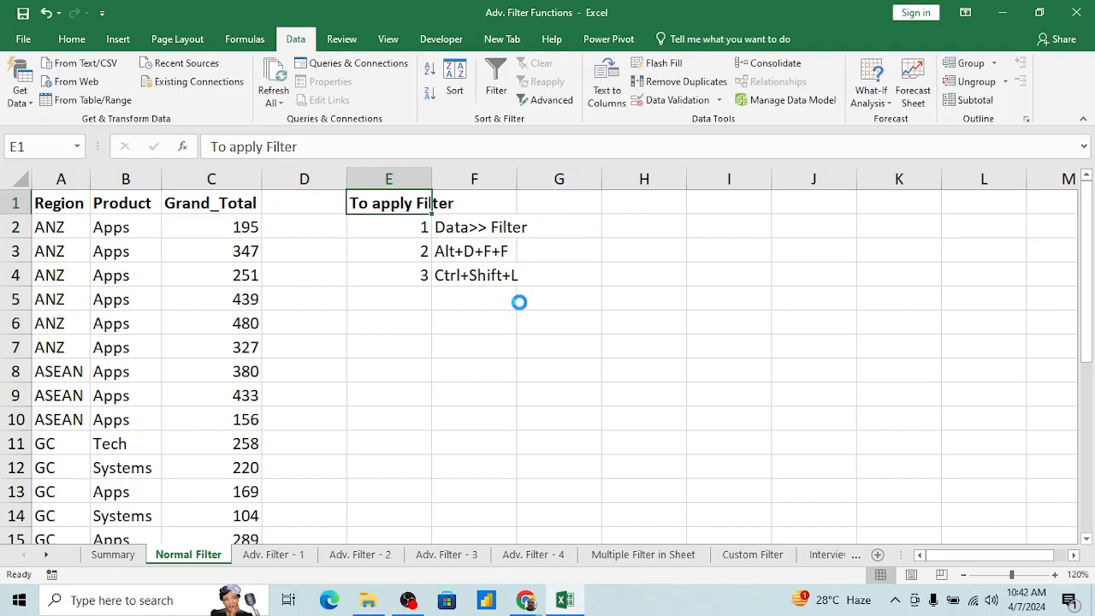
Step: Turn on filtering for the Region, Product and Grand_Total columns from cell A1
key(Left)
key(Left)
key(Left)
key(Left)
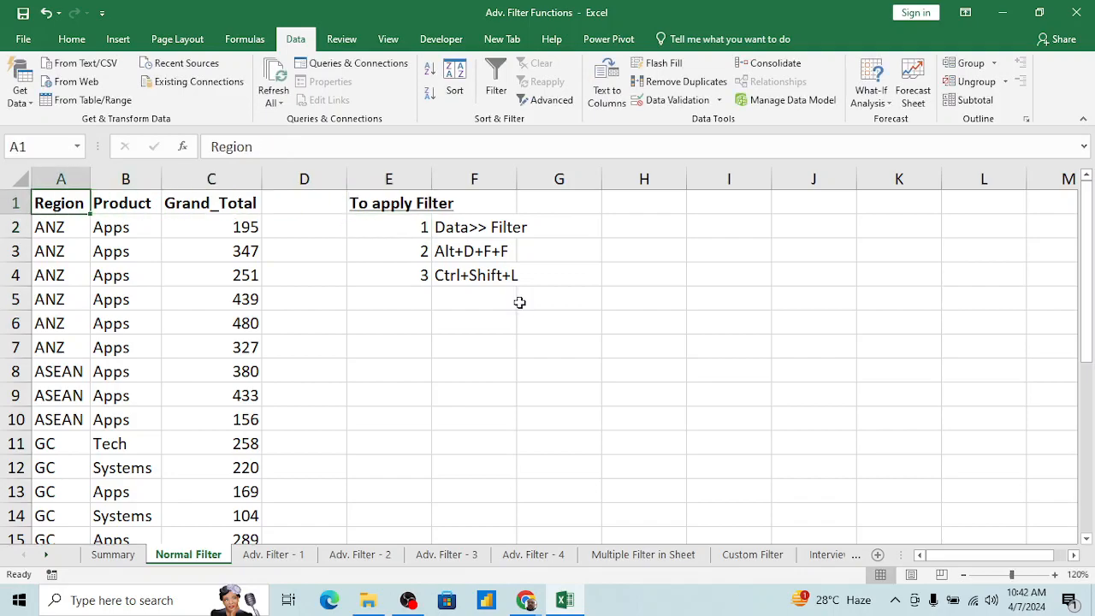
key(alt+d)
key(f)
key(f)
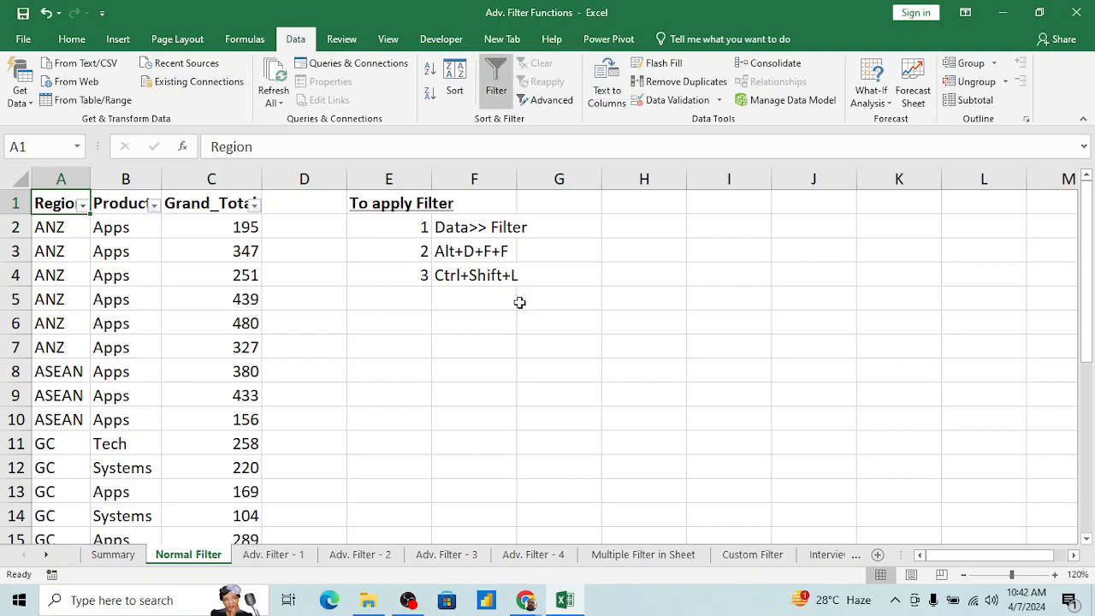
Step: Look through the Region, Product and Grand_Total rows down to the end of the table
click(189, 237)
key(Up)
key(Left)
key(Left)
scroll(83, 391, down, 5)
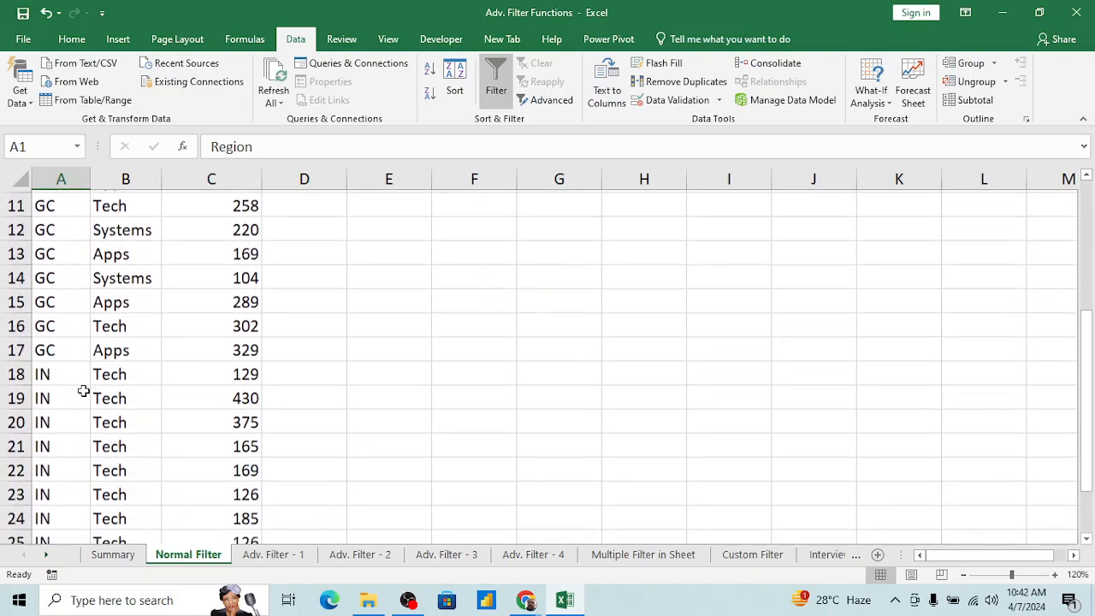
scroll(83, 391, down, 1)
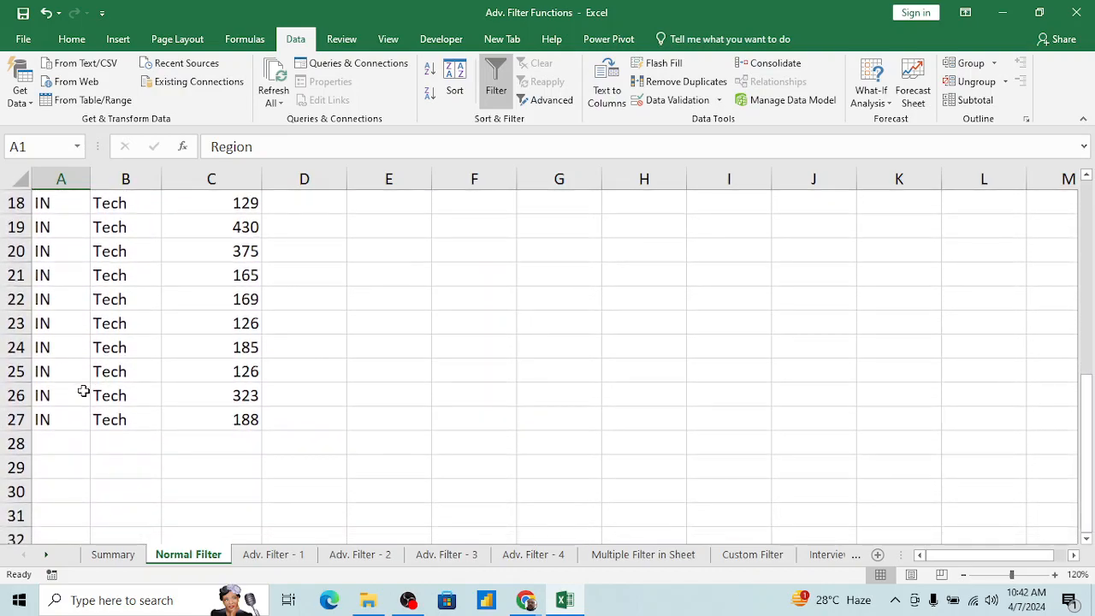
scroll(83, 390, up, 6)
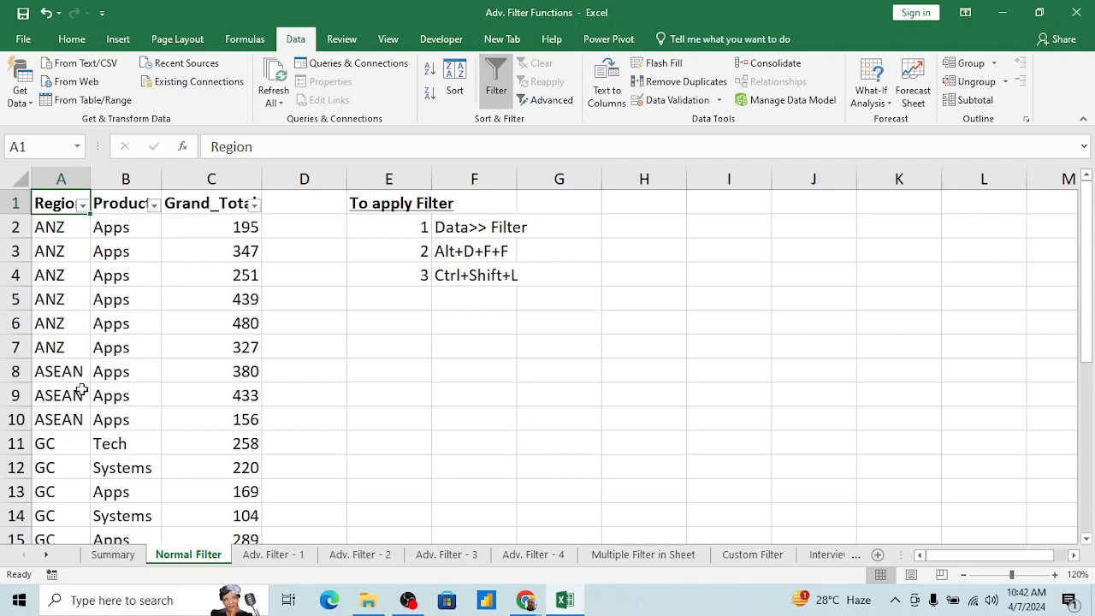
click(60, 303)
key(ctrl+Up)
Step: Filter the Region column to show only ANZ and select the visible region cells from A2 down
click(82, 205)
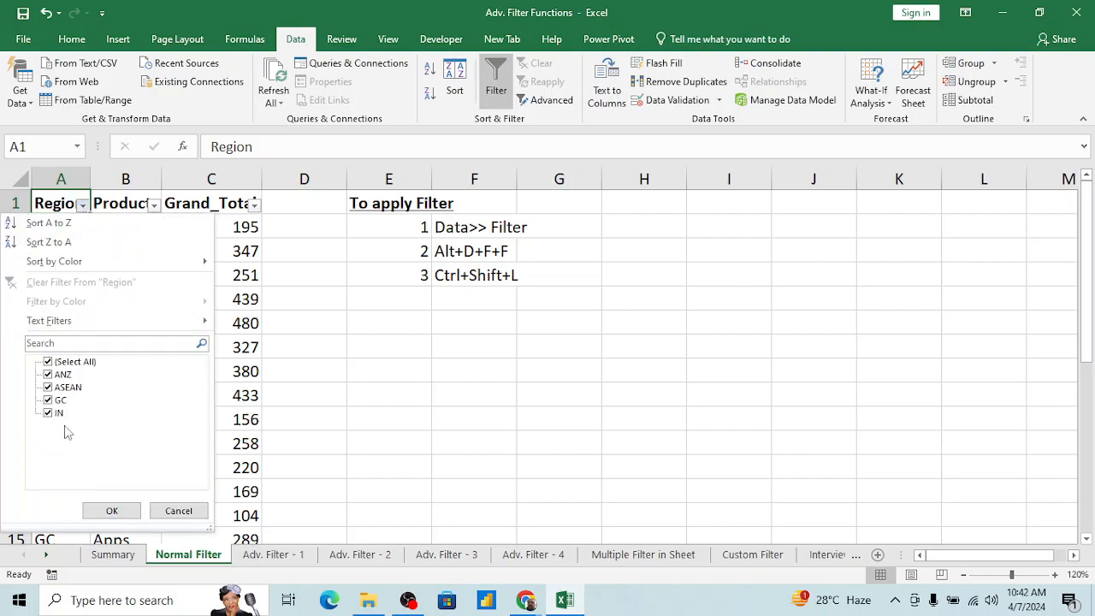
click(71, 363)
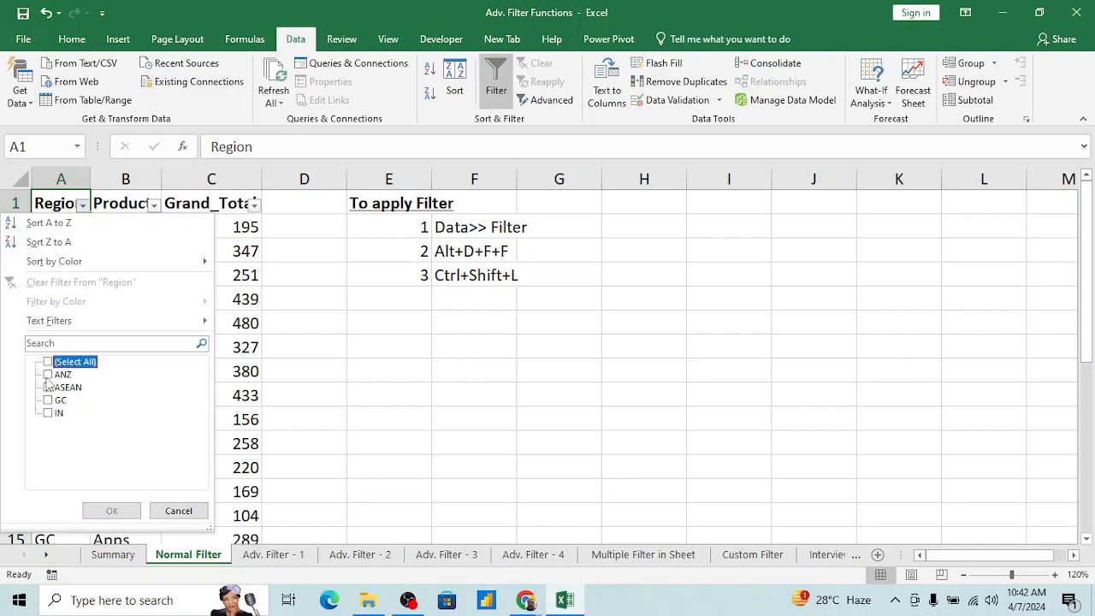
click(48, 375)
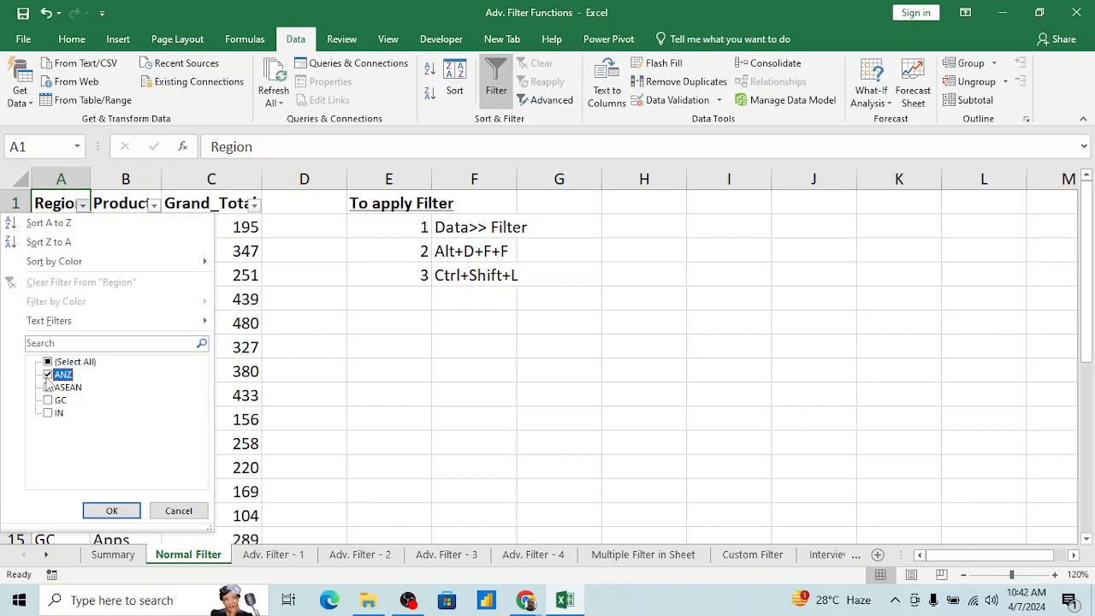
click(112, 510)
click(65, 243)
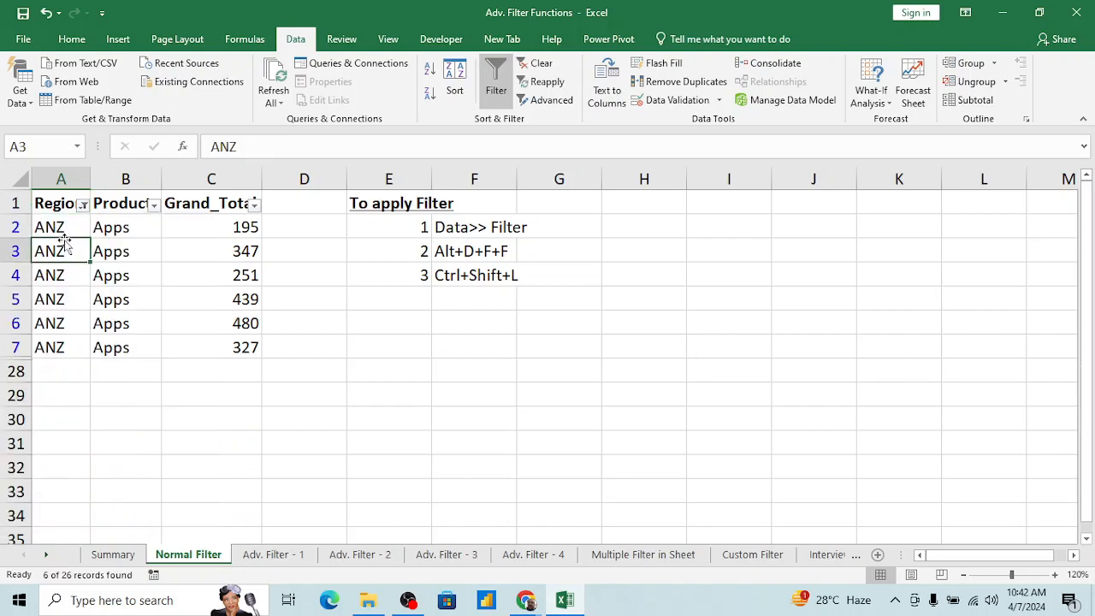
click(63, 232)
key(ctrl+shift+Down)
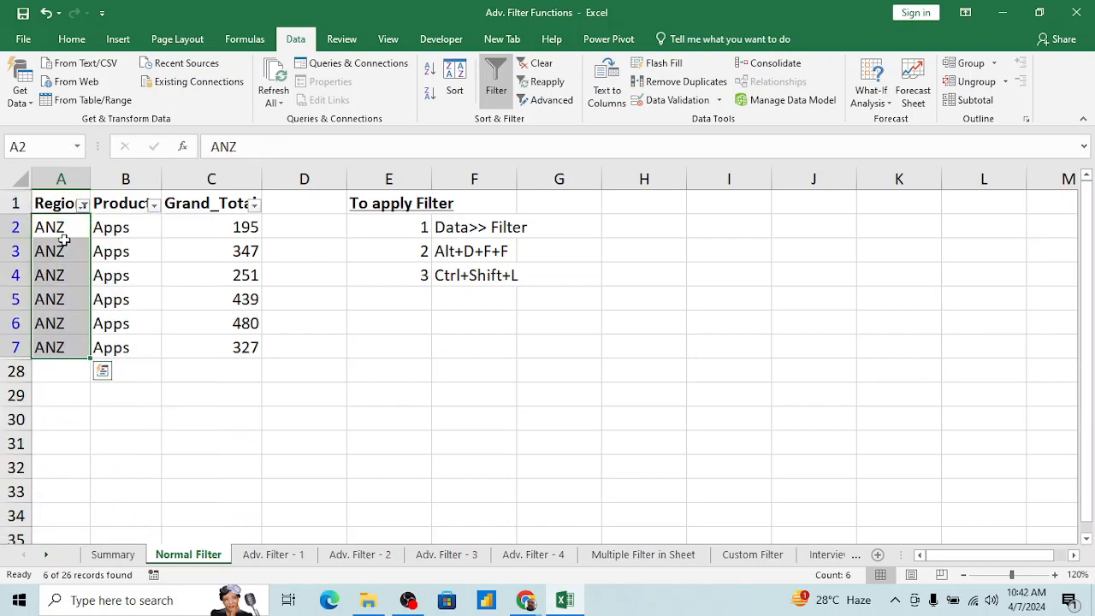
Step: Switch the Region column's filter from ANZ to show only the ASEAN rows
key(Up)
key(alt+Down)
key(Down)
key(Down)
key(Down)
key(Down)
key(Down)
key(Down)
key(Down)
key(Down)
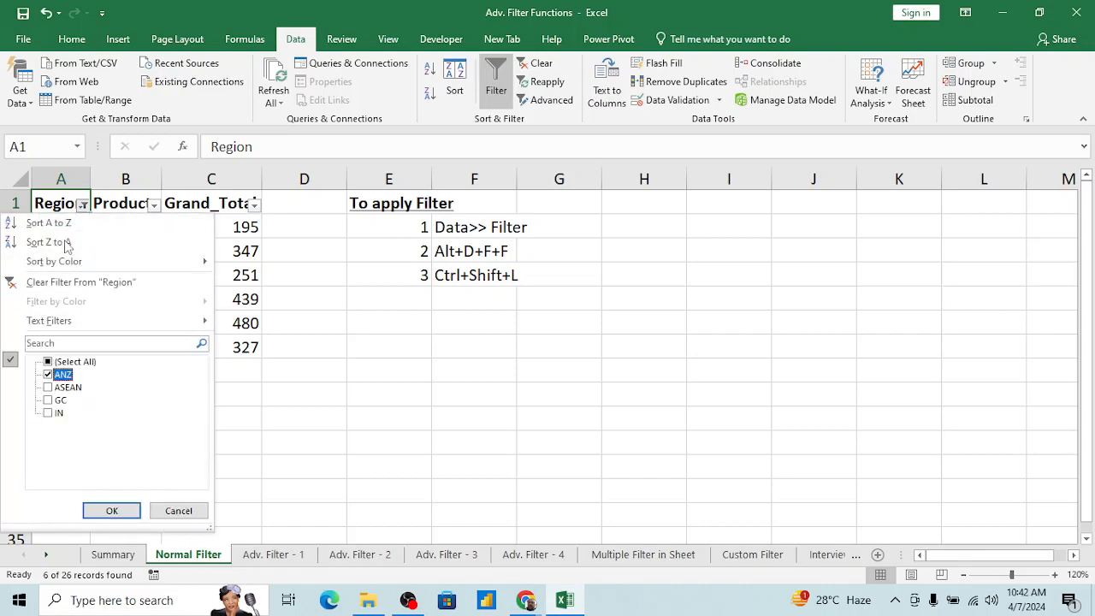
key(Down)
key(space)
key(Up)
key(space)
key(Return)
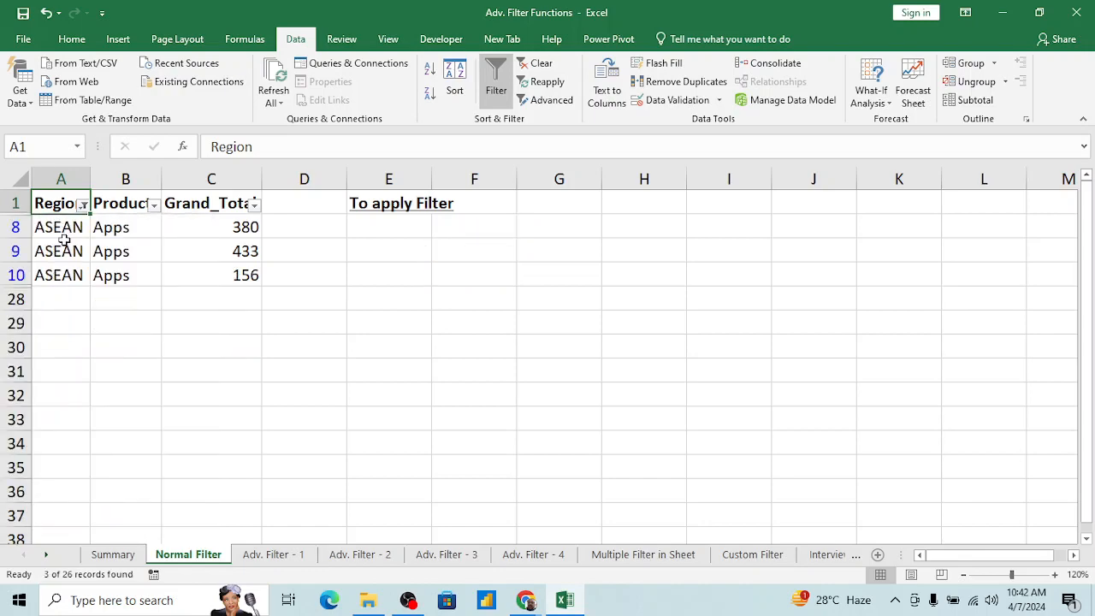
Step: Add ANZ to the Region column's filter alongside ASEAN
key(Down)
key(Up)
key(alt+Down)
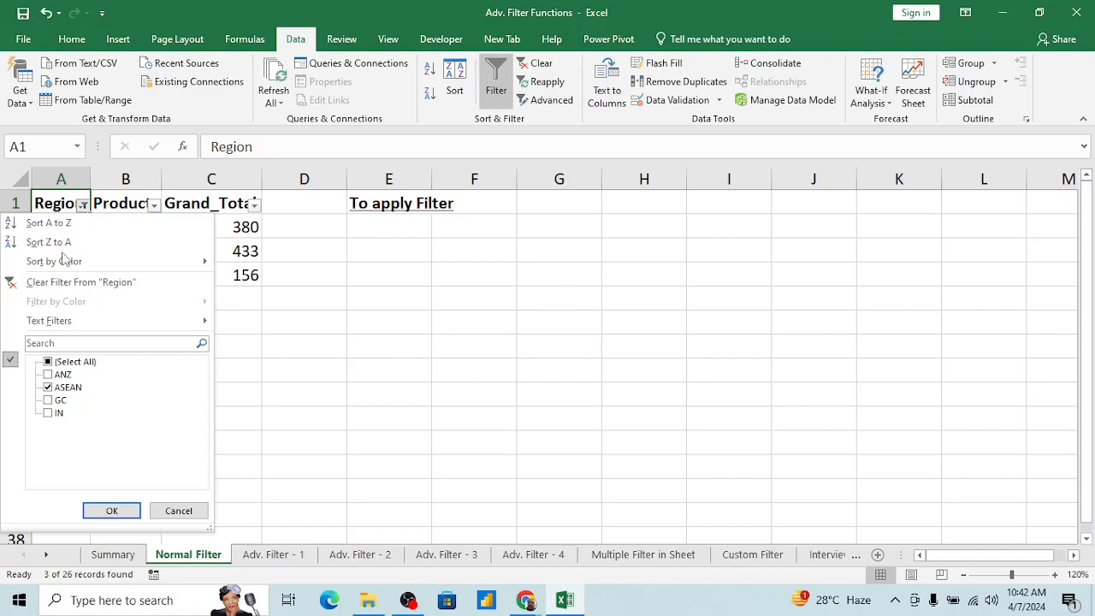
click(45, 377)
click(70, 376)
click(111, 511)
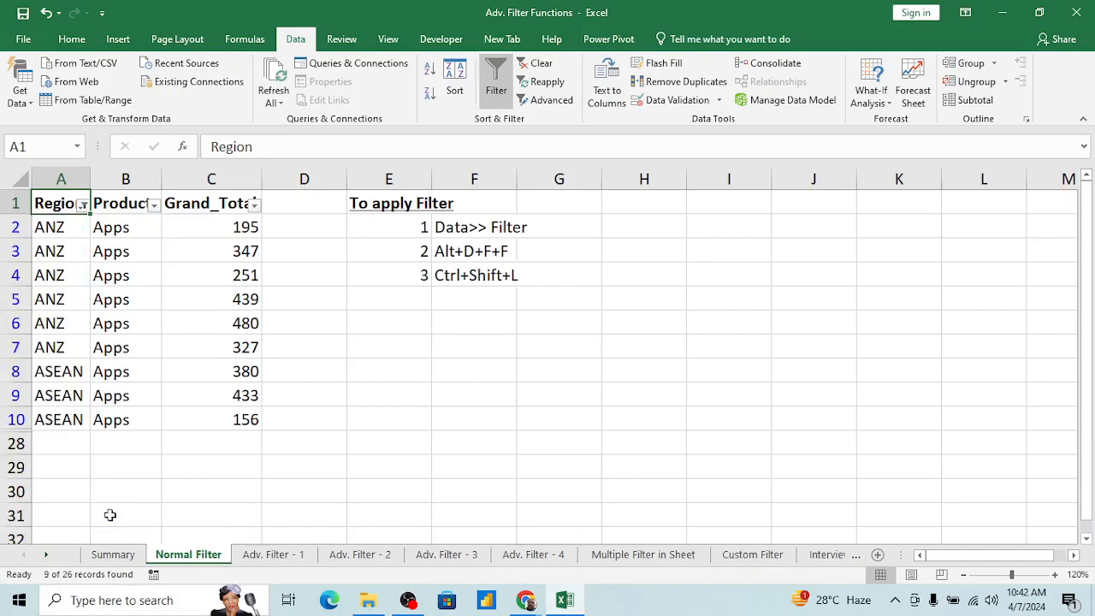
Step: Change the Region column's filter to include every region except GC
click(82, 205)
click(63, 364)
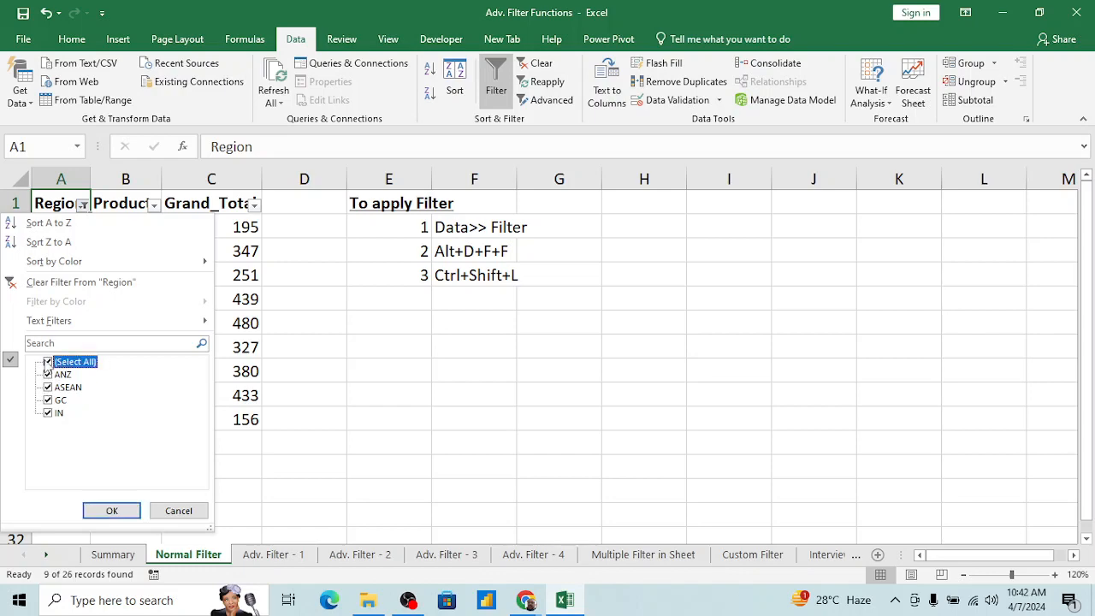
click(49, 363)
click(49, 363)
click(49, 400)
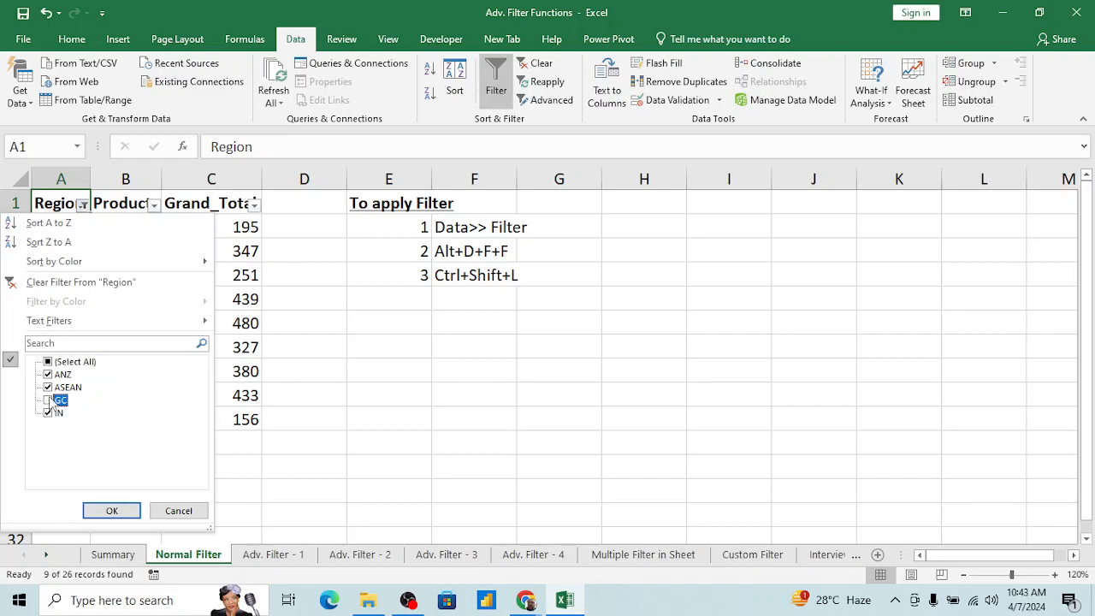
click(113, 510)
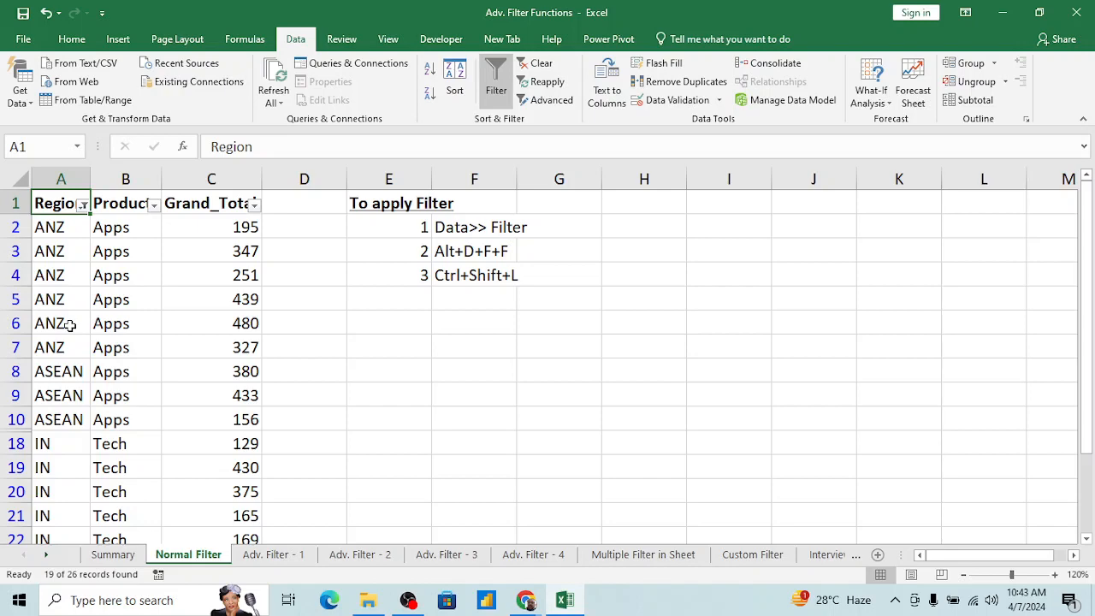
click(72, 268)
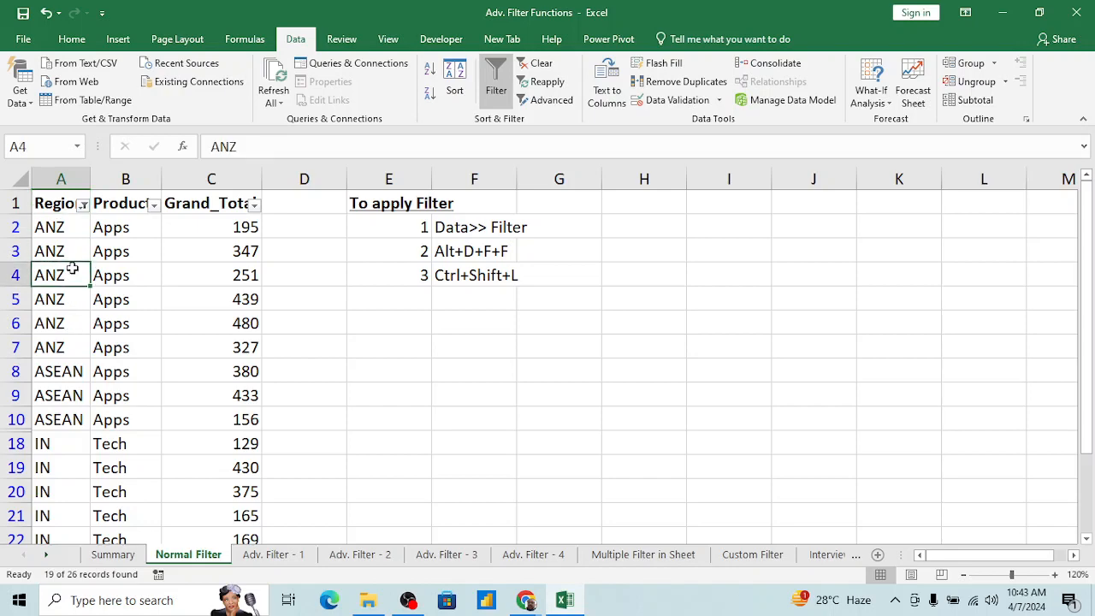
key(ctrl+Home)
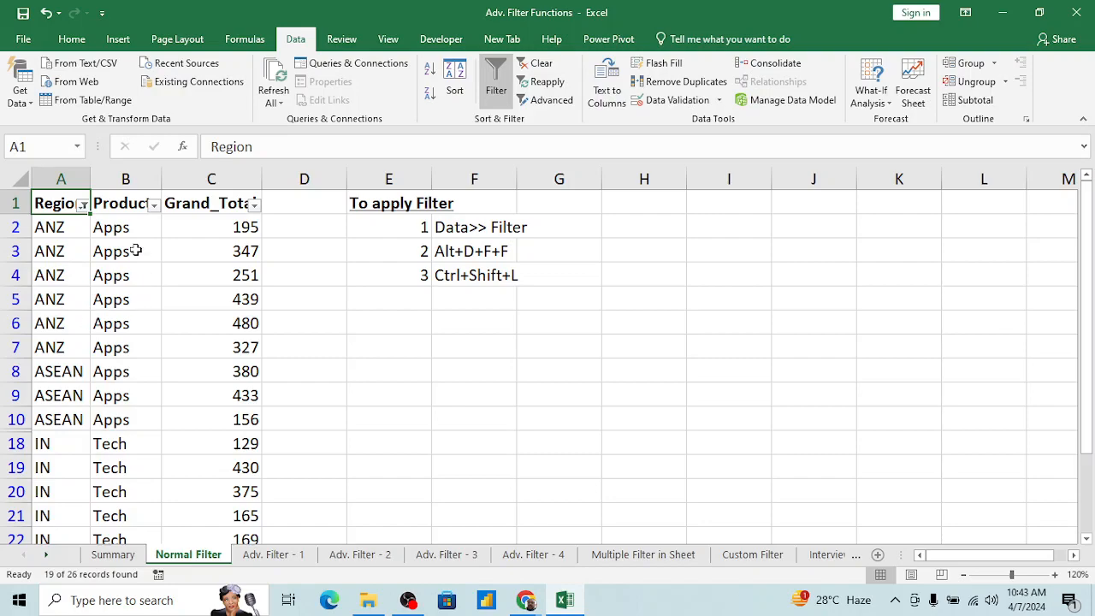
Step: Restrict the Region column's filter to ANZ only
click(83, 206)
click(57, 363)
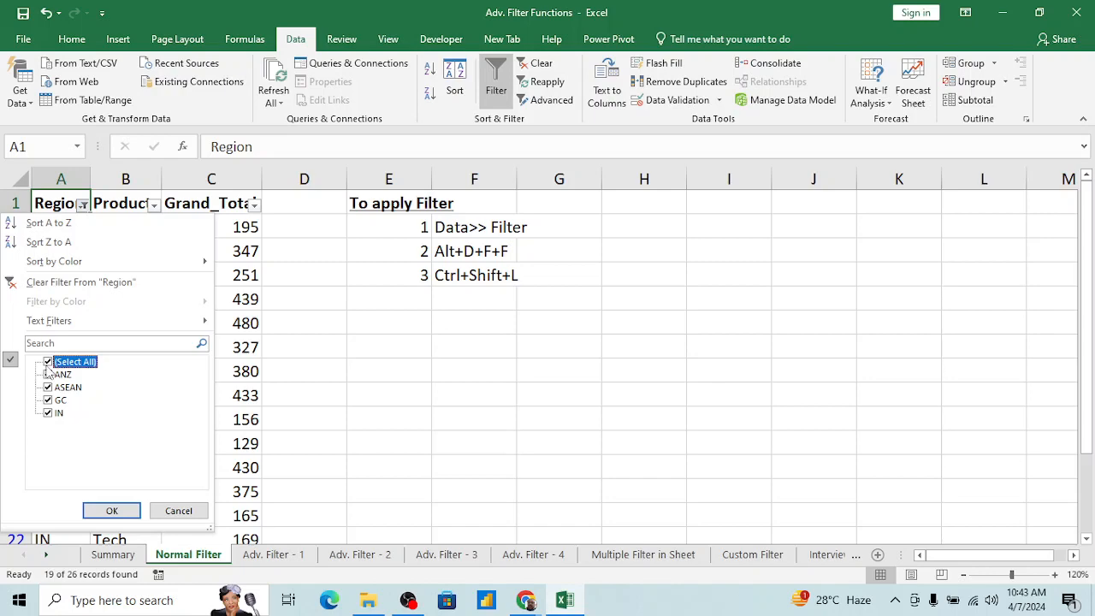
click(49, 363)
click(48, 375)
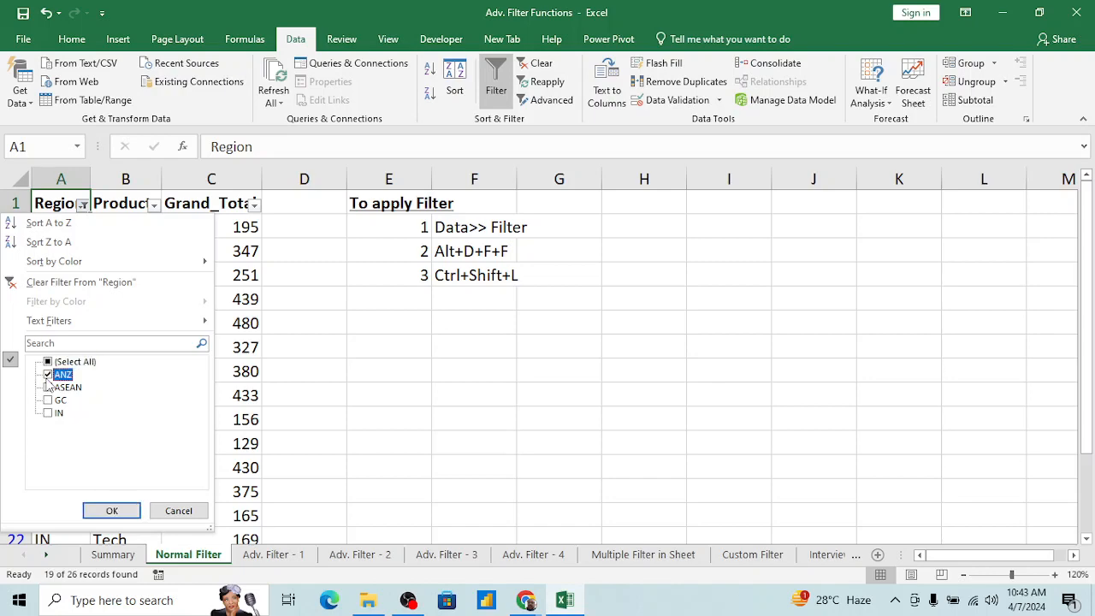
click(111, 511)
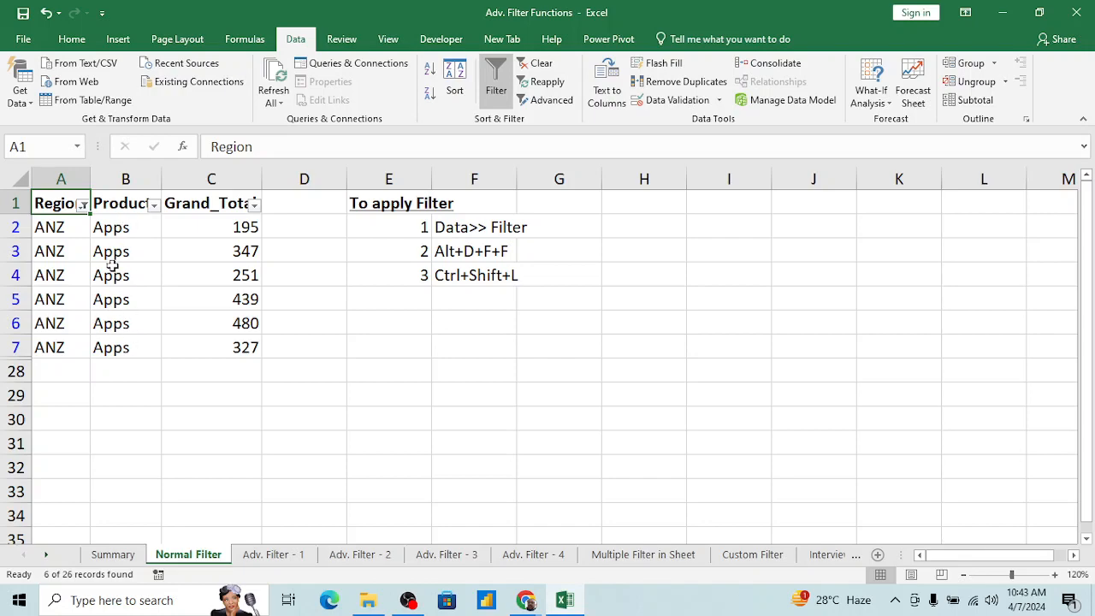
Step: Apply a number filter to the Grand_Total column that keeps only values greater than 300
click(255, 207)
mouse_move(144, 323)
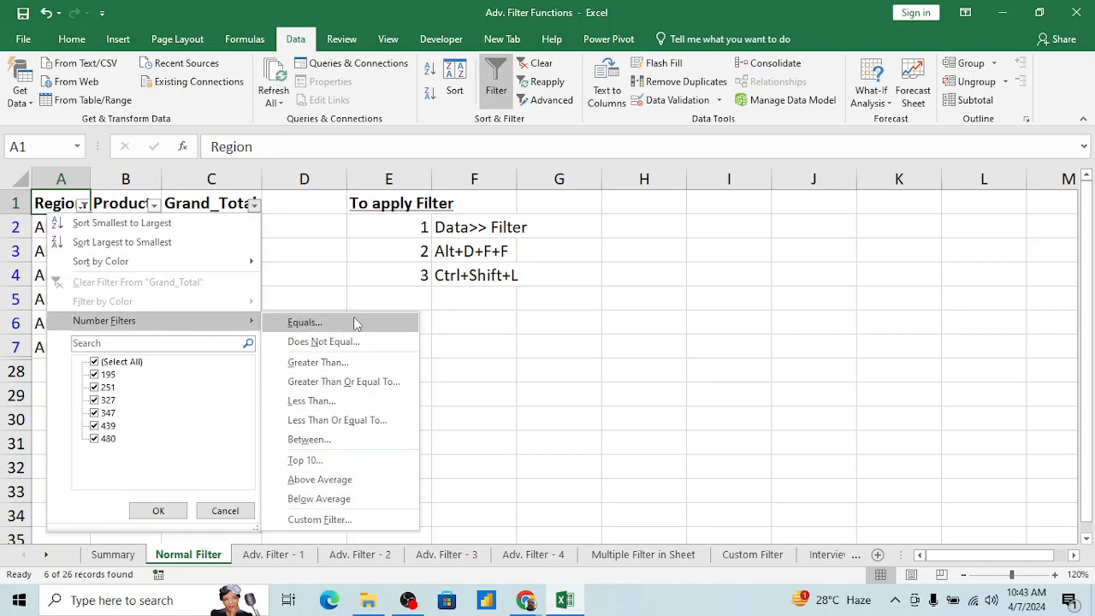
click(317, 363)
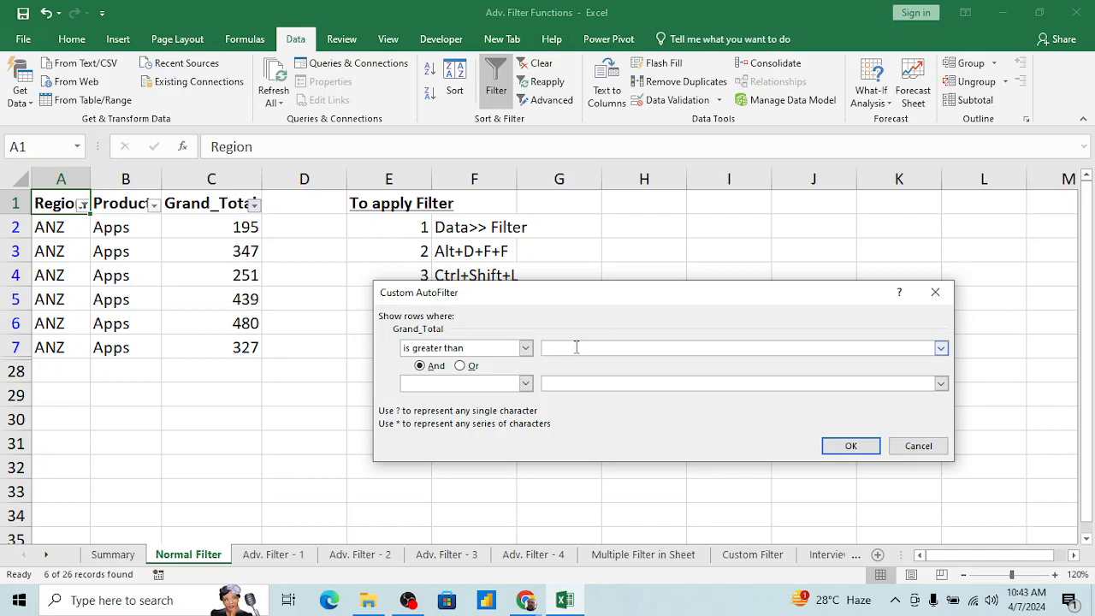
text(300)
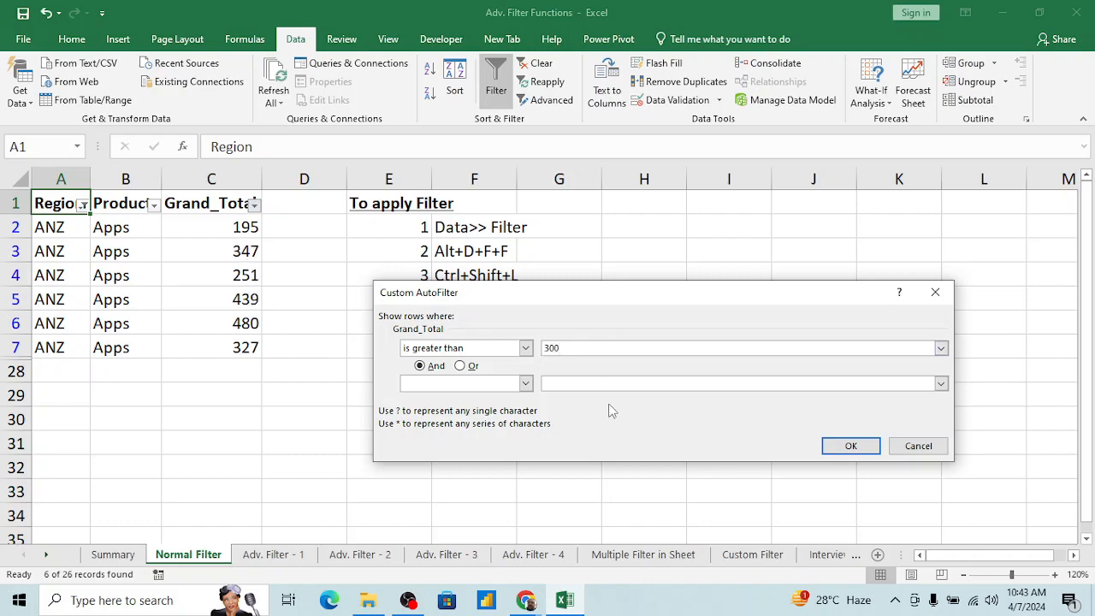
click(849, 446)
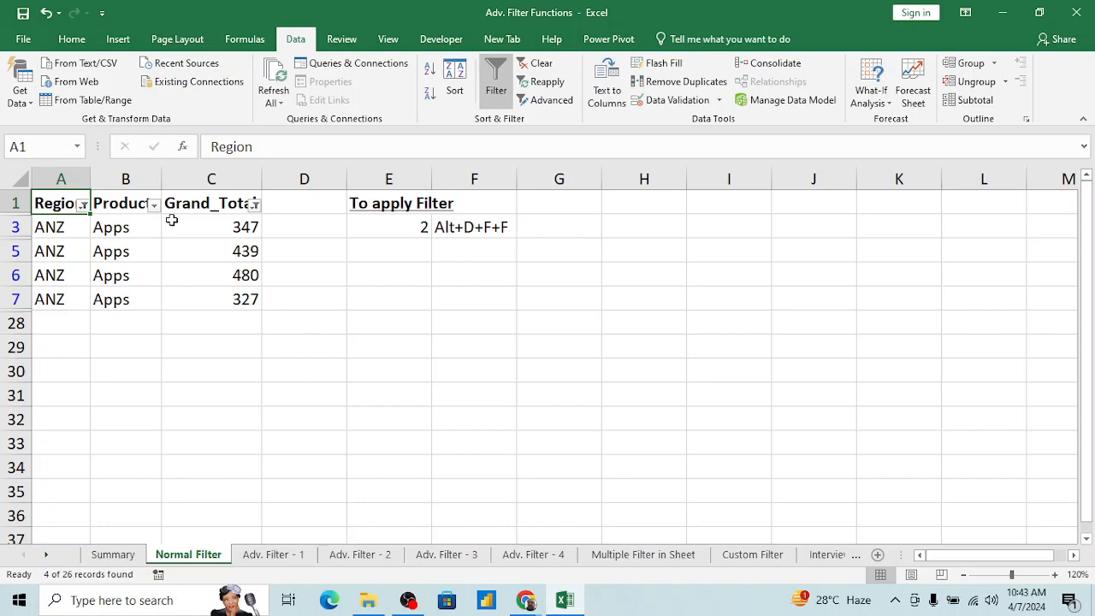
Step: Turn off the table's filtering from the Grand_Total header in C1
click(215, 208)
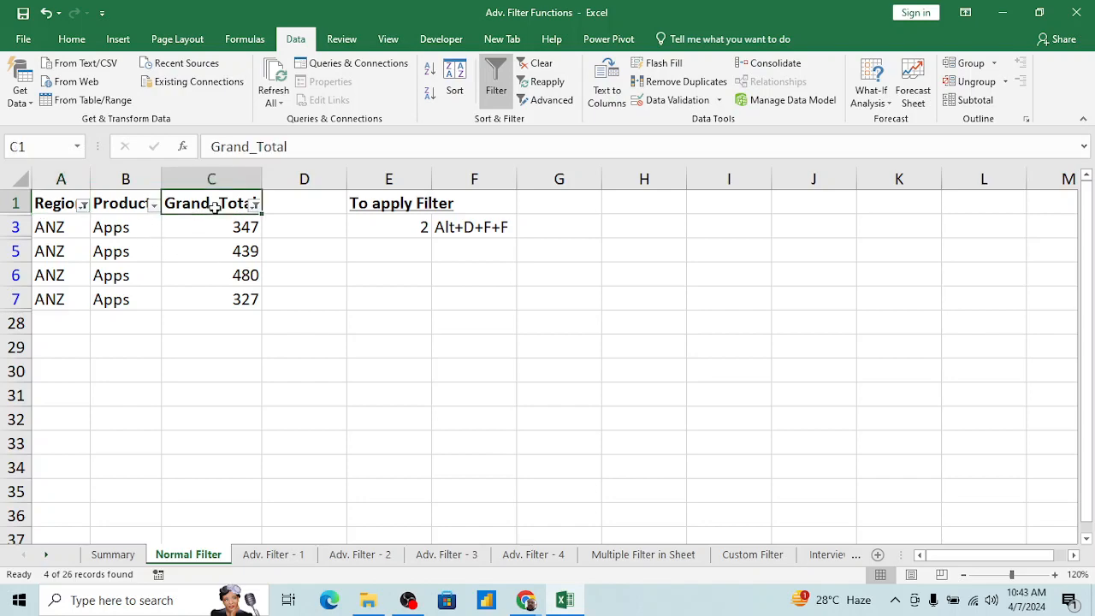
key(alt+d)
key(f)
key(f)
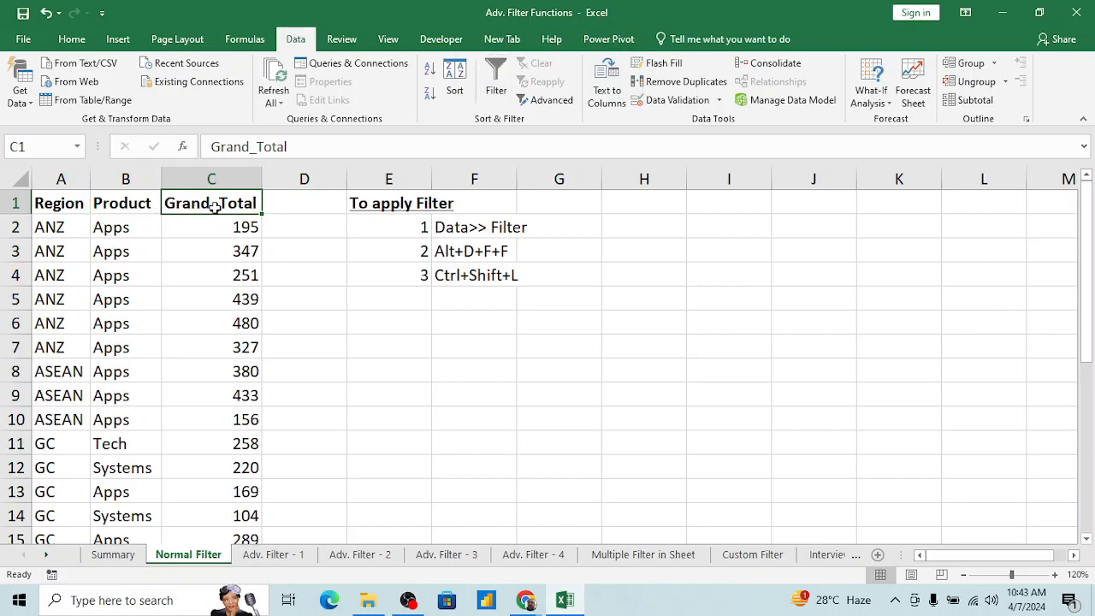
Step: Copy the "To apply Filter" heading and its three numbered notes from E1:F4 to the block starting at E7
click(402, 322)
click(396, 205)
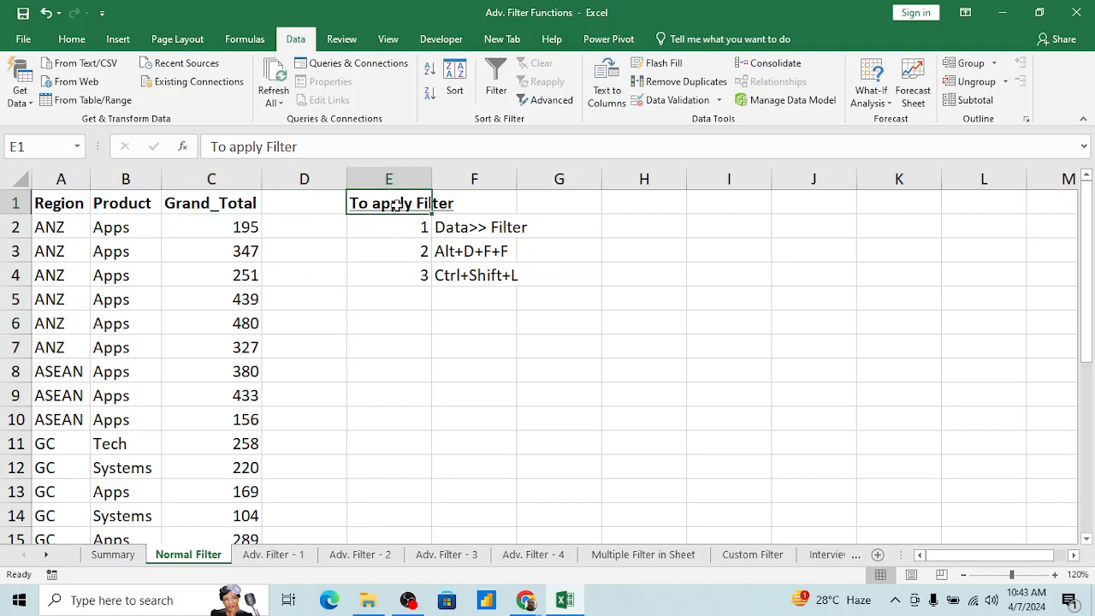
key(shift+Right)
key(shift+Down)
key(shift+Down)
key(shift+Down)
key(shift+Down)
key(shift+Up)
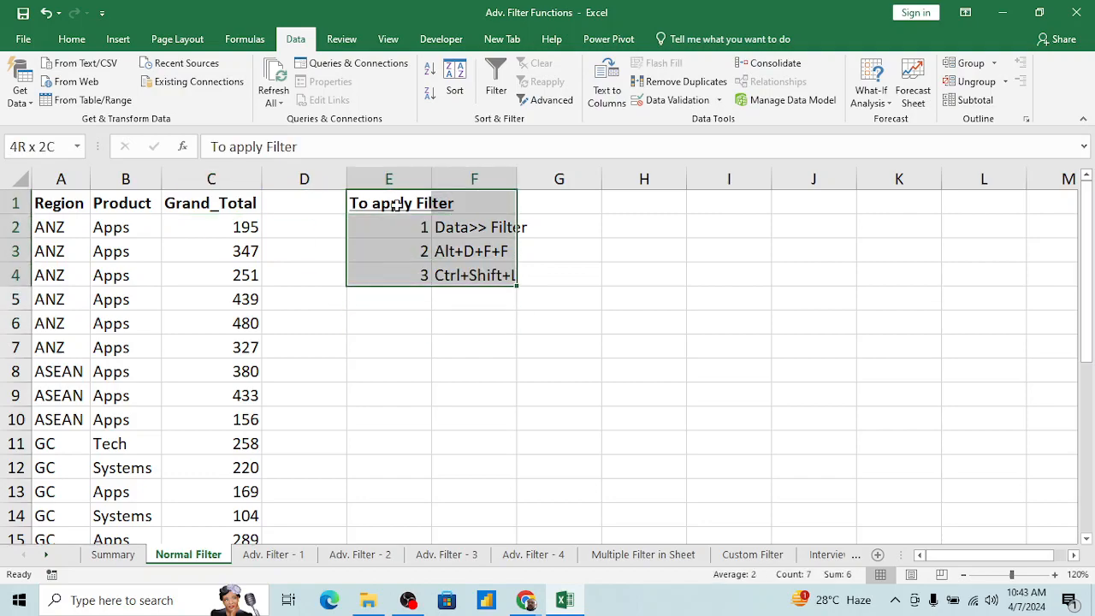
key(ctrl+c)
key(Down)
key(Down)
key(Down)
key(Down)
key(Down)
key(Return)
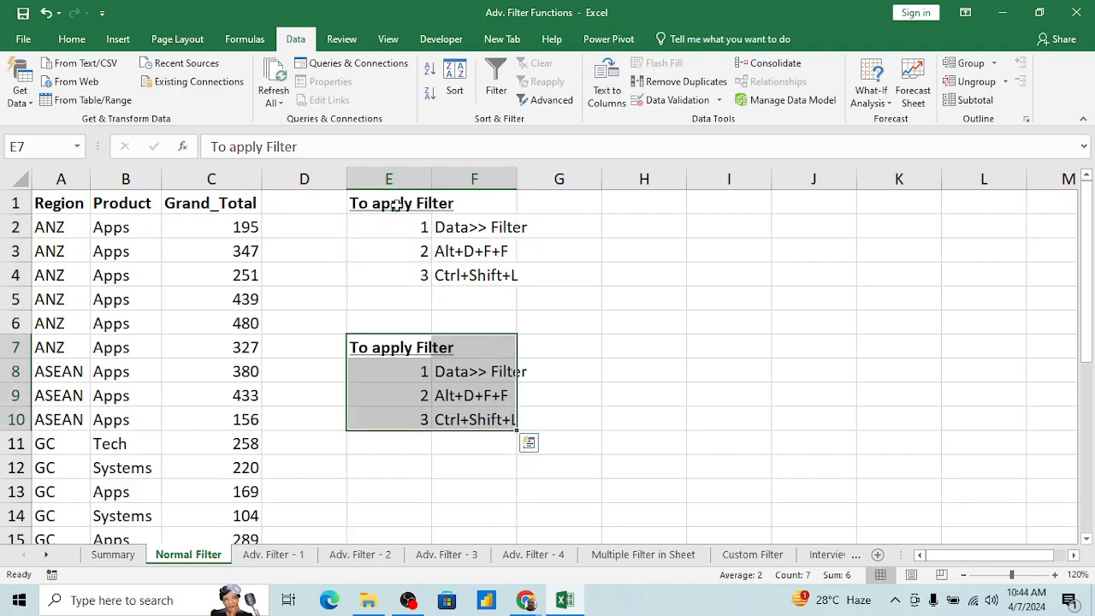
Step: Change the copied heading in E7 to "To Remove Filter"
click(325, 147)
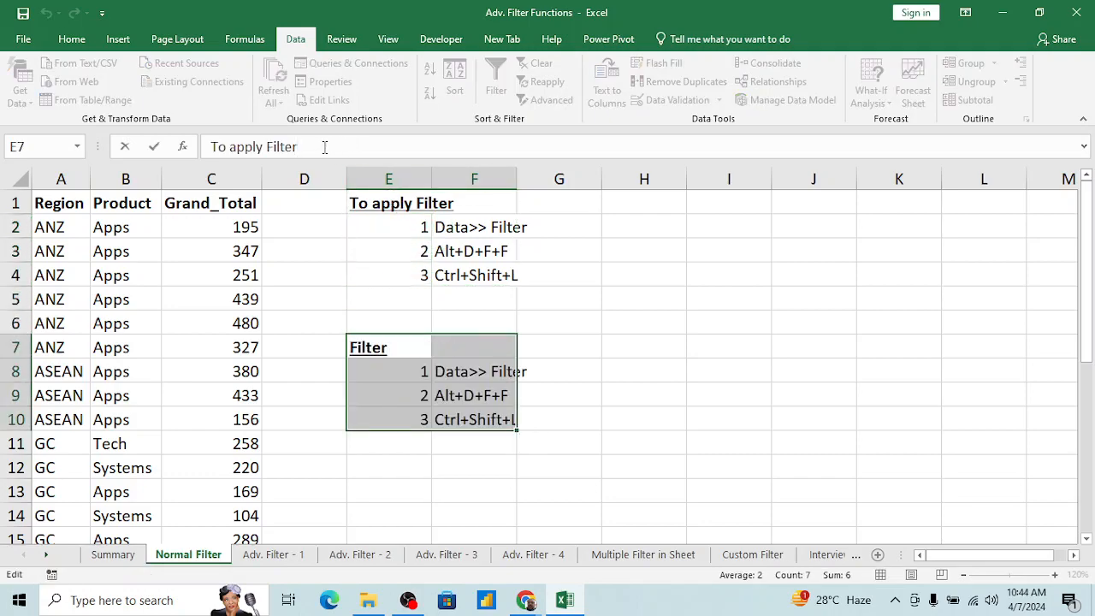
key(ctrl+shift+Left)
text(Remove)
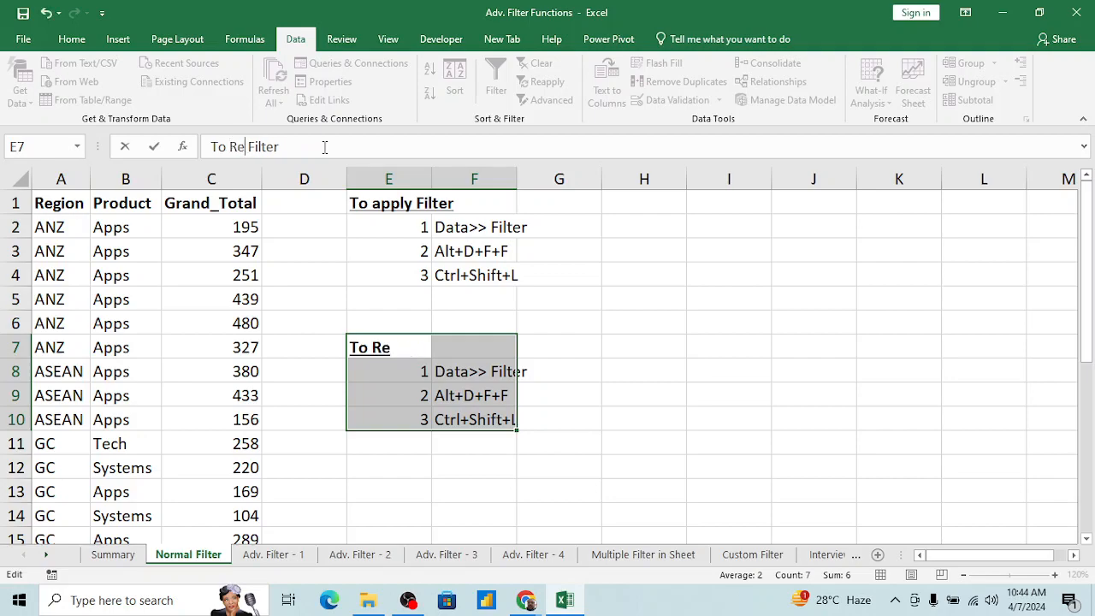
key(Return)
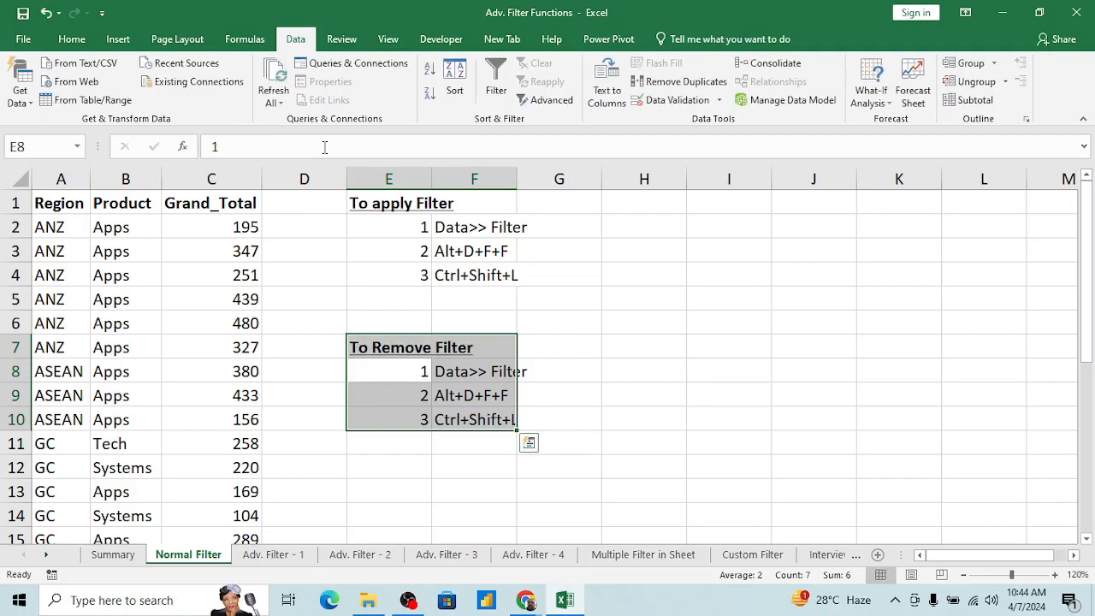
key(Up)
key(Down)
key(Down)
key(Down)
key(Down)
key(Up)
key(Up)
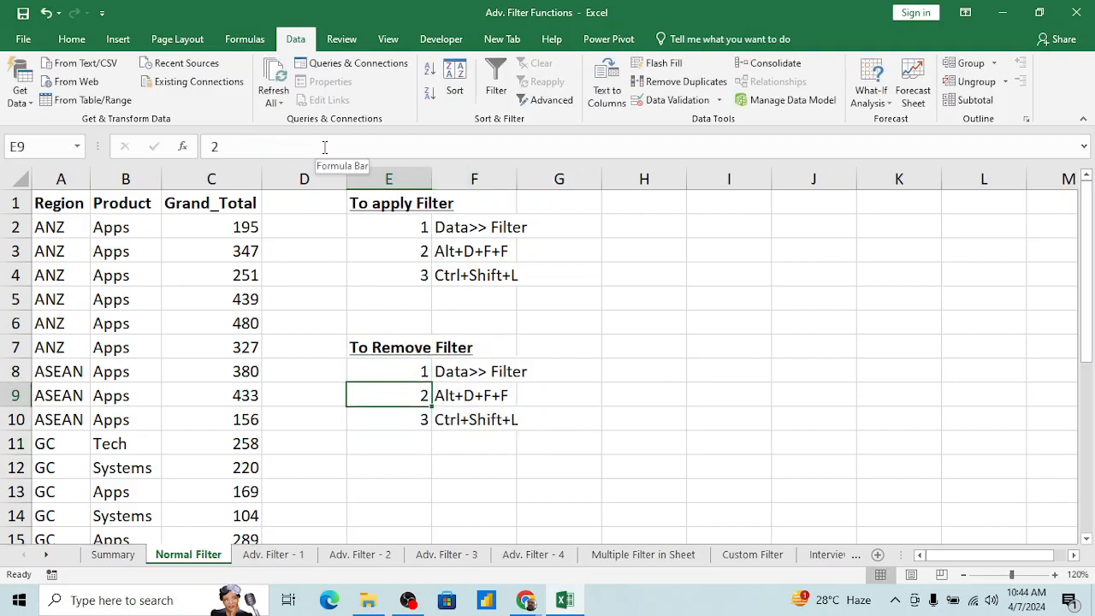
key(Up)
key(Up)
key(Up)
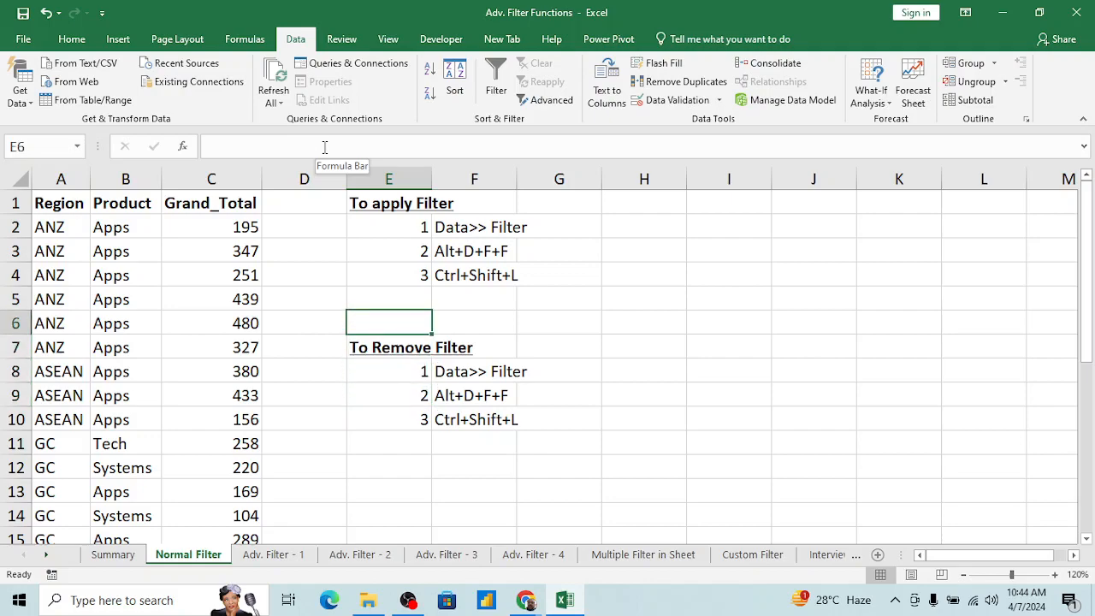
Step: Turn on filtering for the Region, Product and Grand_Total table from its header row
key(Left)
key(Left)
key(Left)
key(ctrl+Up)
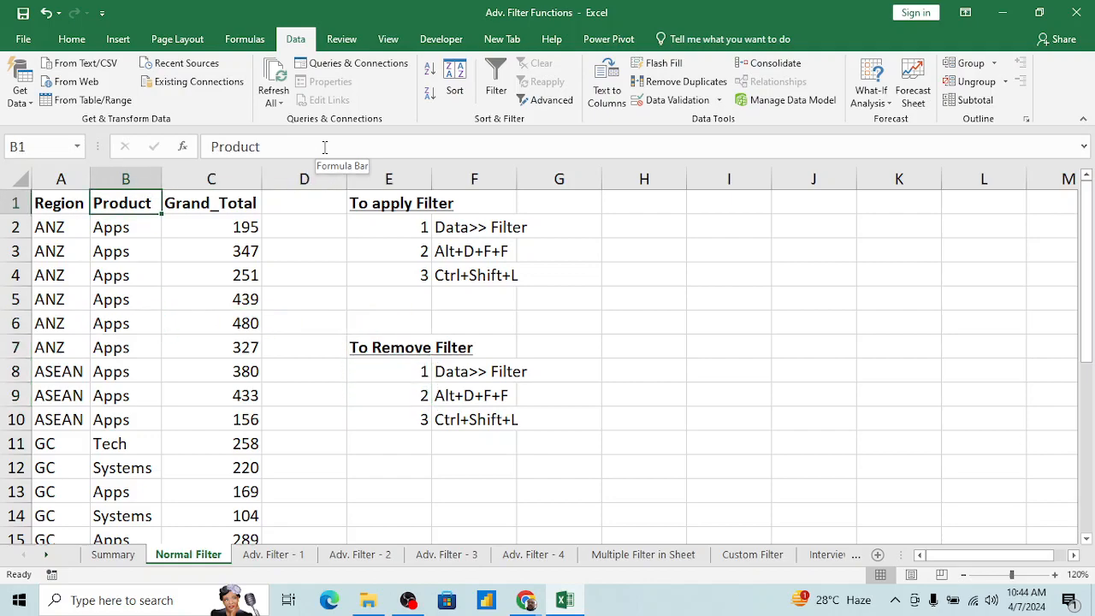
key(alt+d)
key(f)
key(f)
key(Right)
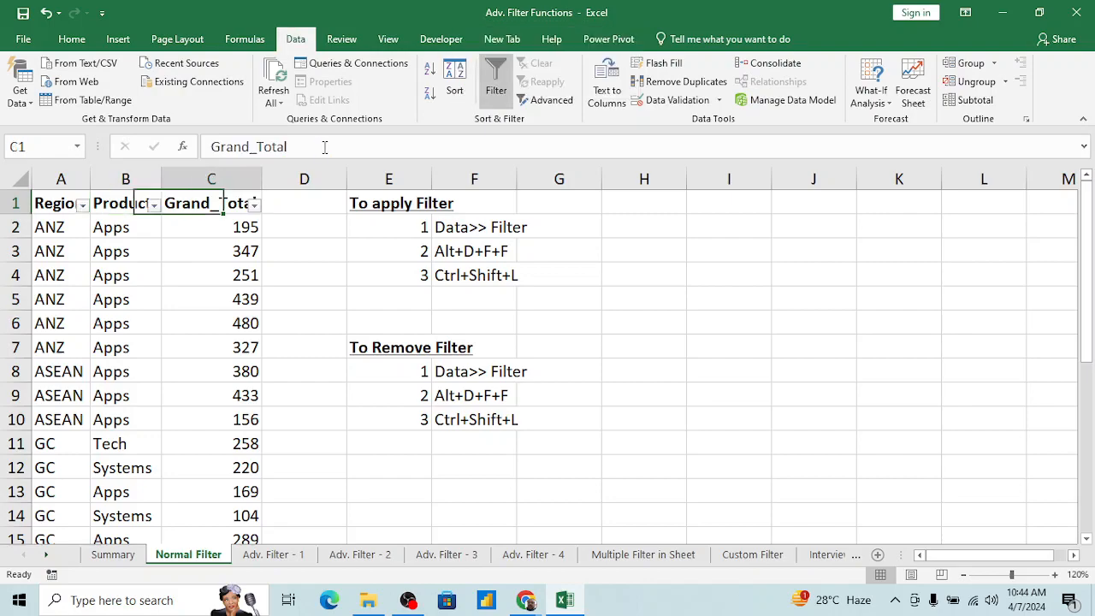
Step: Toggle the table's filtering off and back on from the Product header in B1
key(Left)
key(alt+d)
key(f)
key(f)
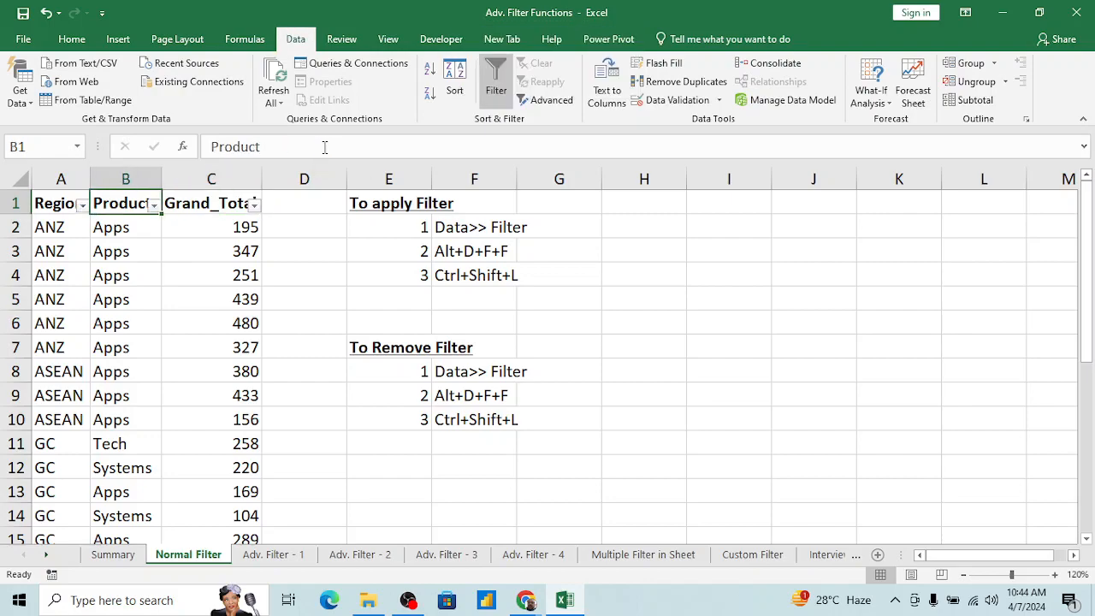
key(alt+d)
key(f)
key(f)
key(Right)
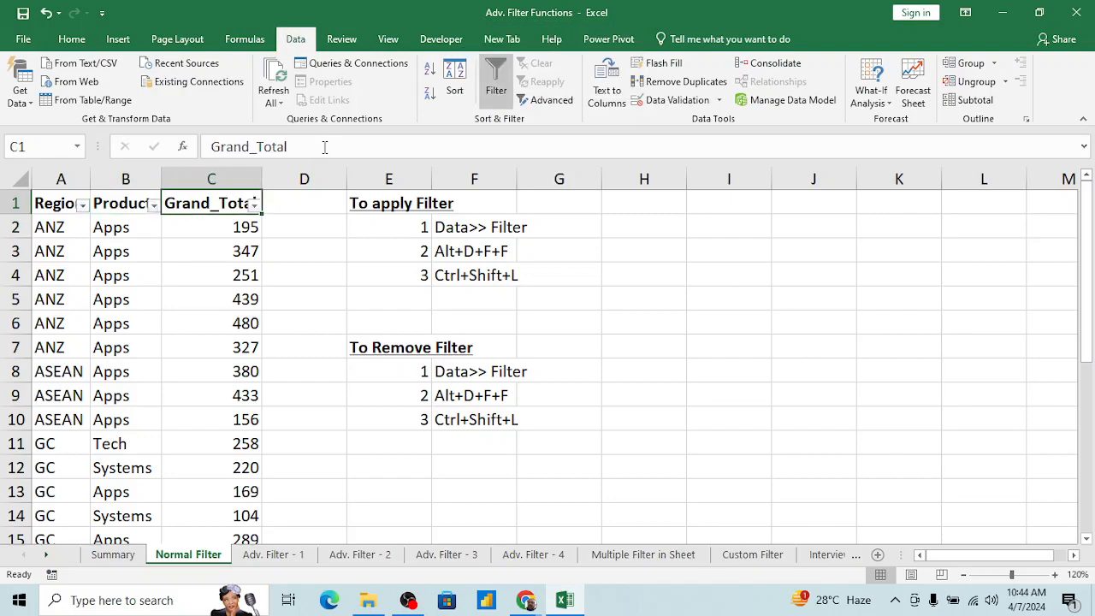
Step: Filter the Region column to keep only ANZ and IN, excluding ASEAN and GC
key(Left)
key(Left)
key(alt+Down)
key(Down)
key(Down)
key(Down)
key(Down)
key(Down)
key(Down)
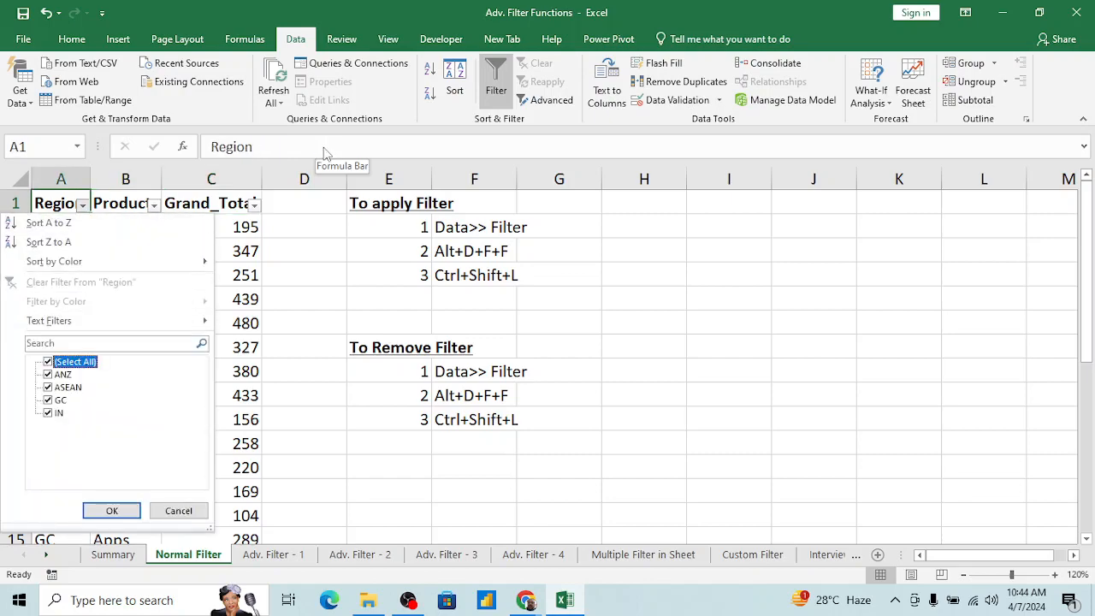
key(Down)
key(Down)
key(space)
key(Down)
key(space)
key(Return)
Step: Filter the Product column so that only the Apps rows are kept
key(Right)
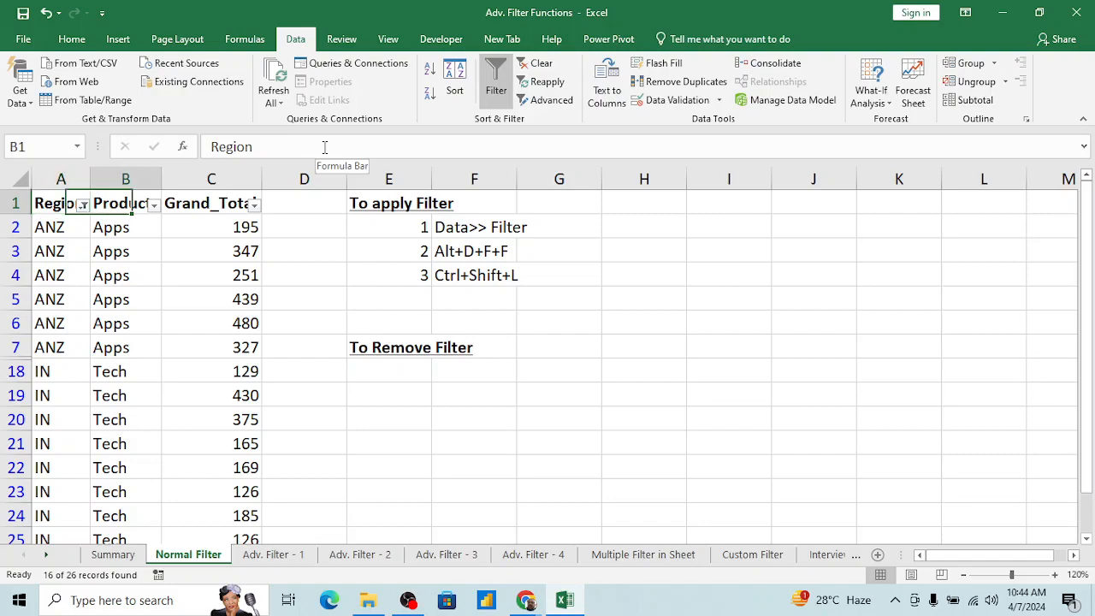
key(alt+Down)
key(Down)
key(Down)
key(Down)
key(Down)
key(Down)
key(Down)
key(Down)
key(Down)
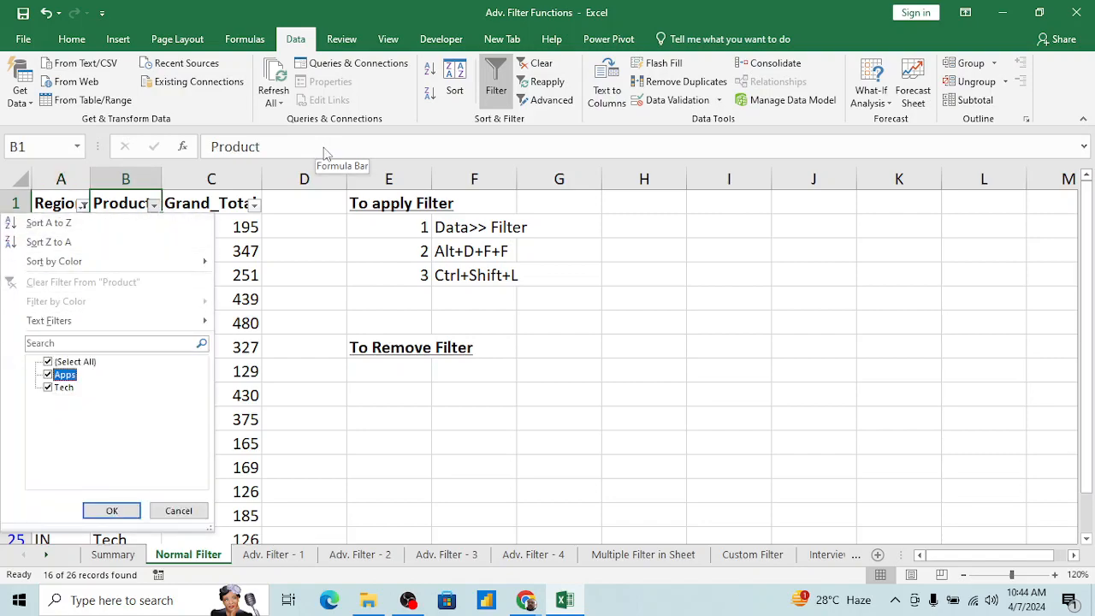
key(space)
key(Return)
key(Down)
key(Right)
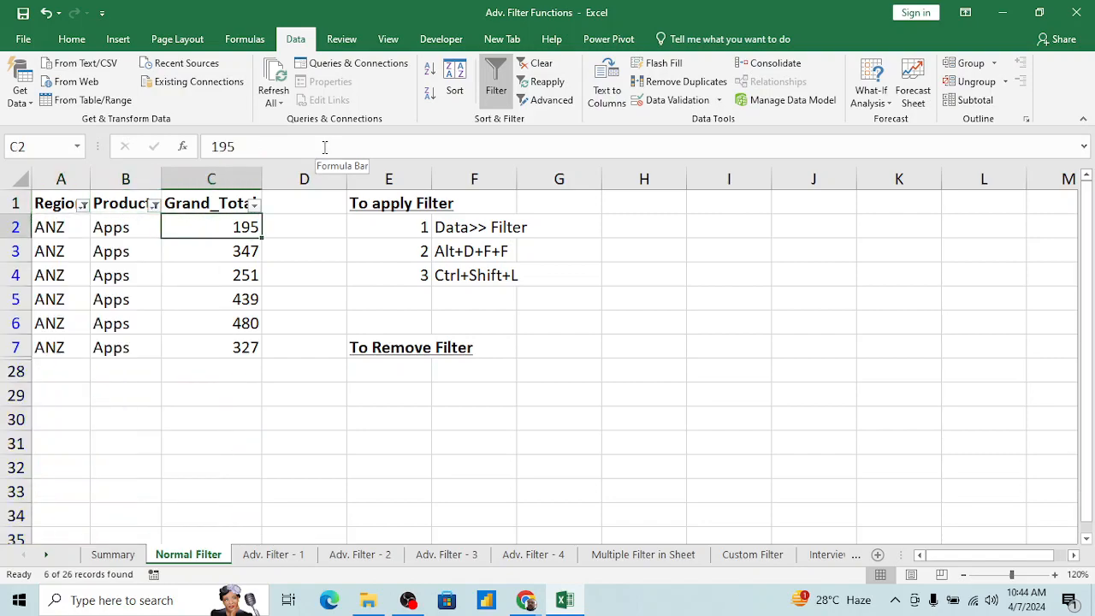
key(ctrl+Home)
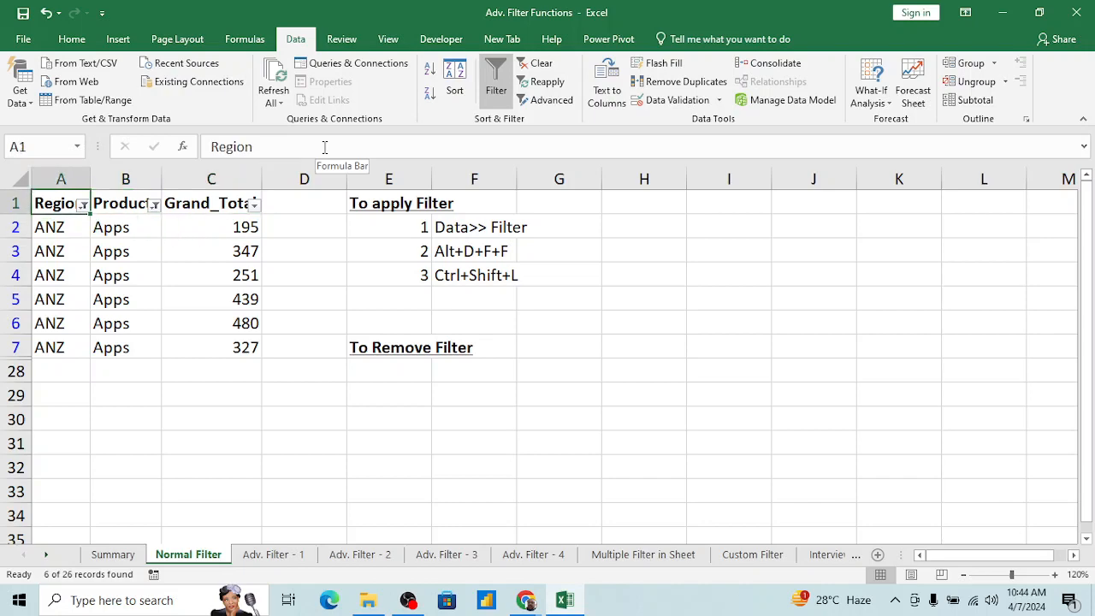
key(Down)
key(Down)
key(Right)
key(Up)
key(Up)
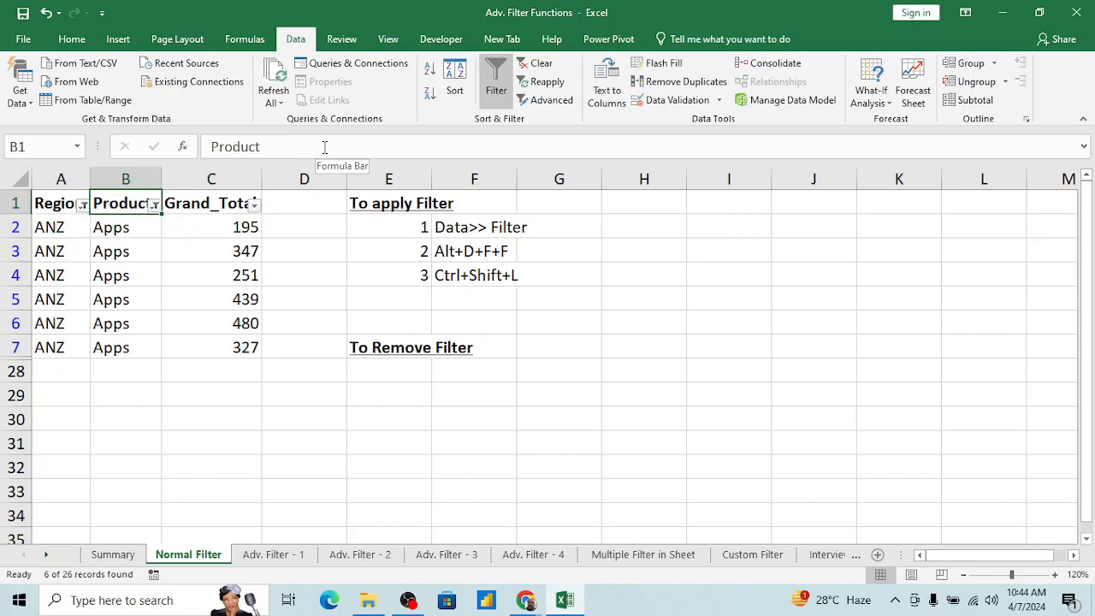
key(Right)
key(Left)
Step: Clear the Region and Product filter criteria to show all rows while leaving the table's filtering turned on
key(alt+d)
key(f)
key(f)
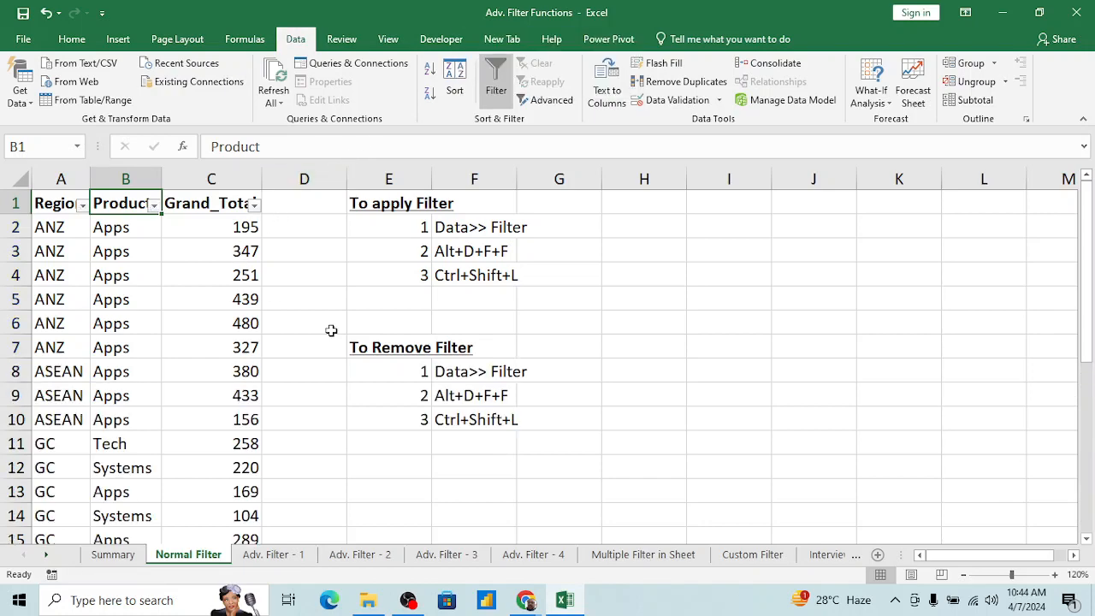
Step: Enter the heading "To Remove Filtered Data and keep applied filter" in E12 and make it bold
click(401, 468)
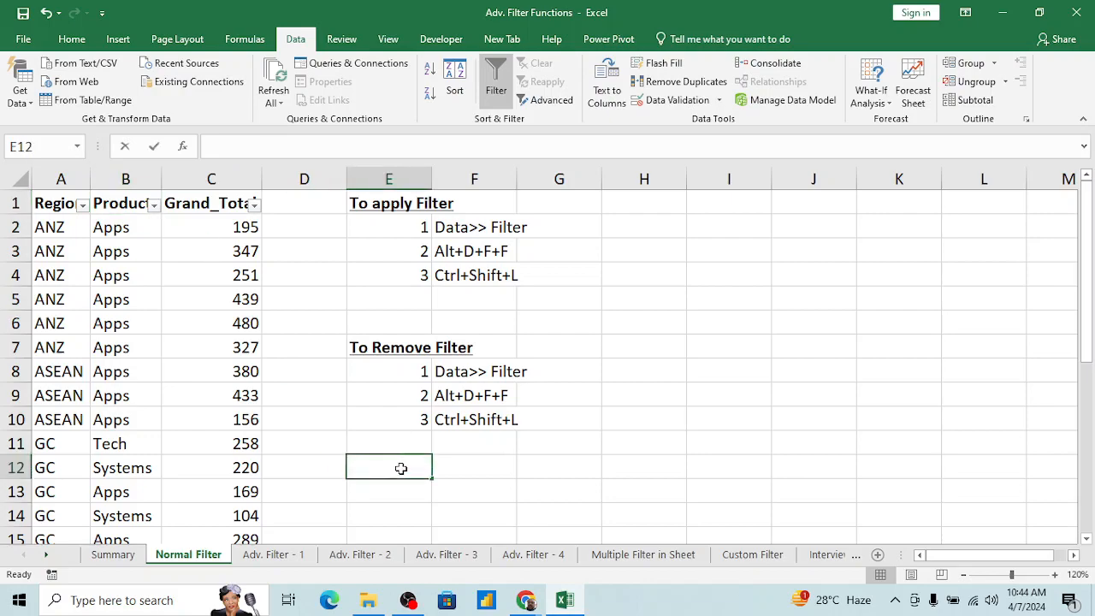
text(Tio Rem)
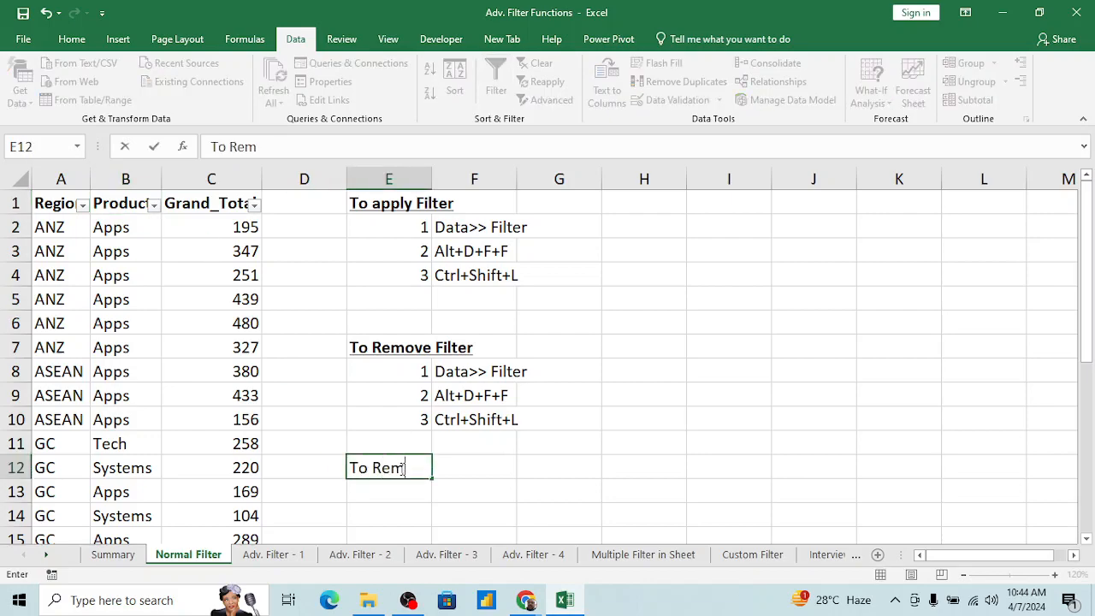
text(ove Filtter)
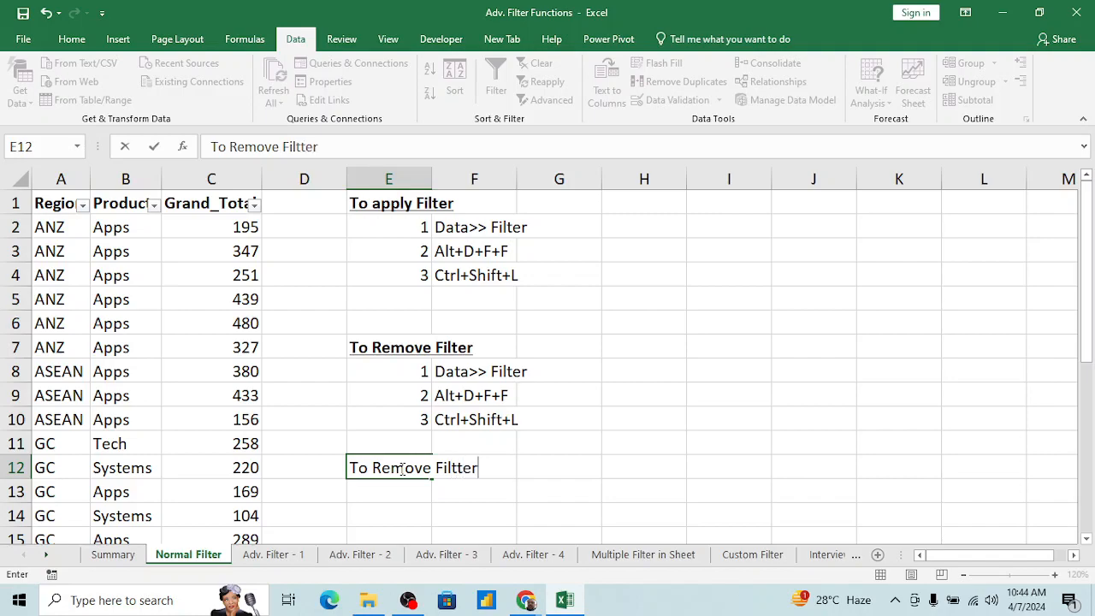
key(BackSpace)
key(BackSpace)
key(BackSpace)
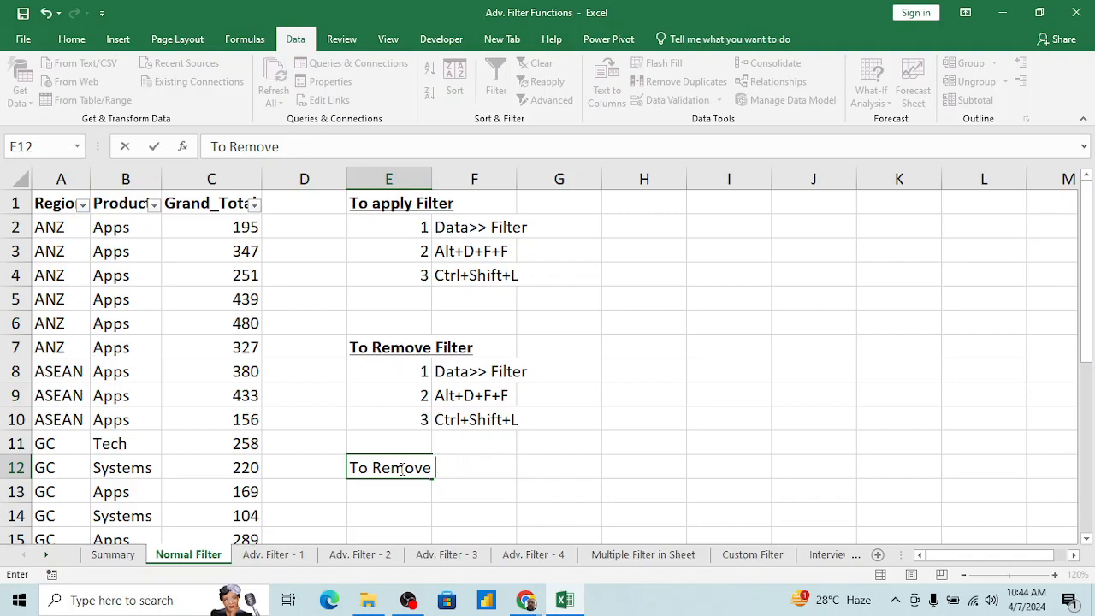
text(iltered Data)
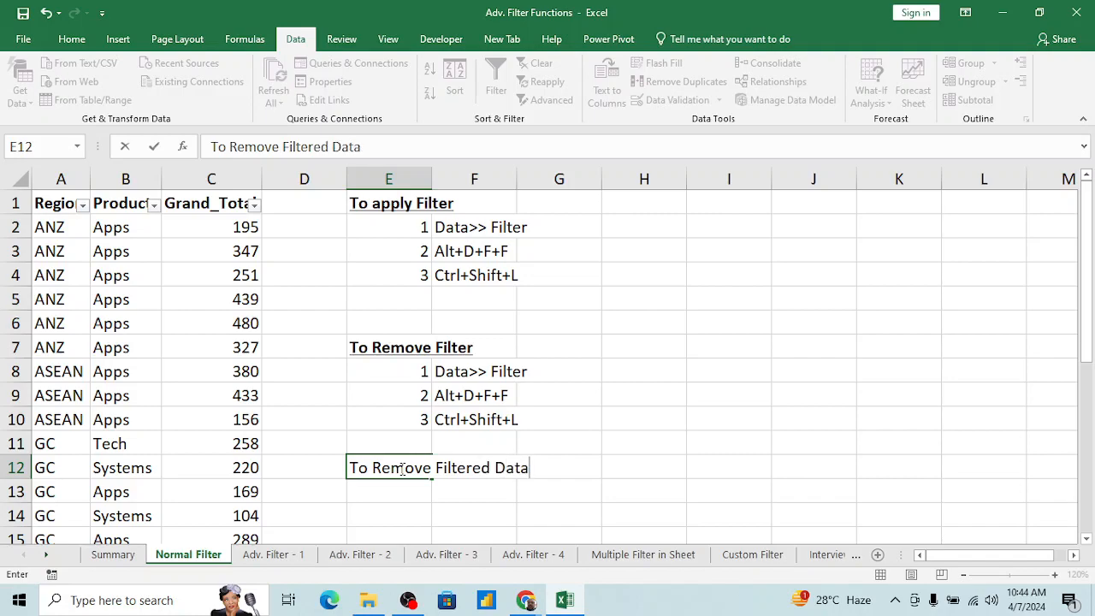
text( and keep)
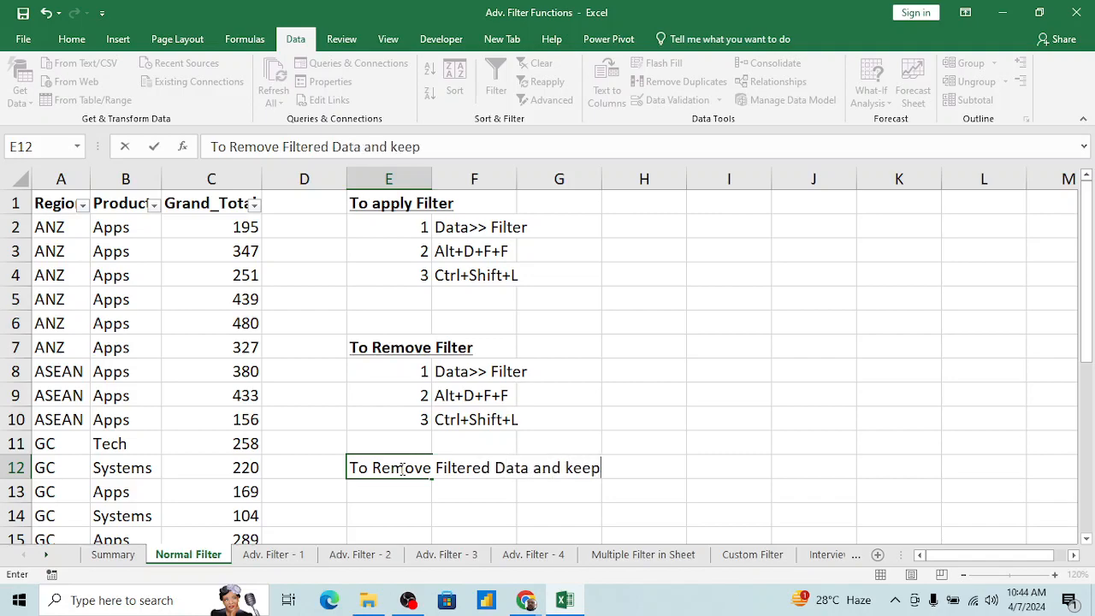
text( applied filter)
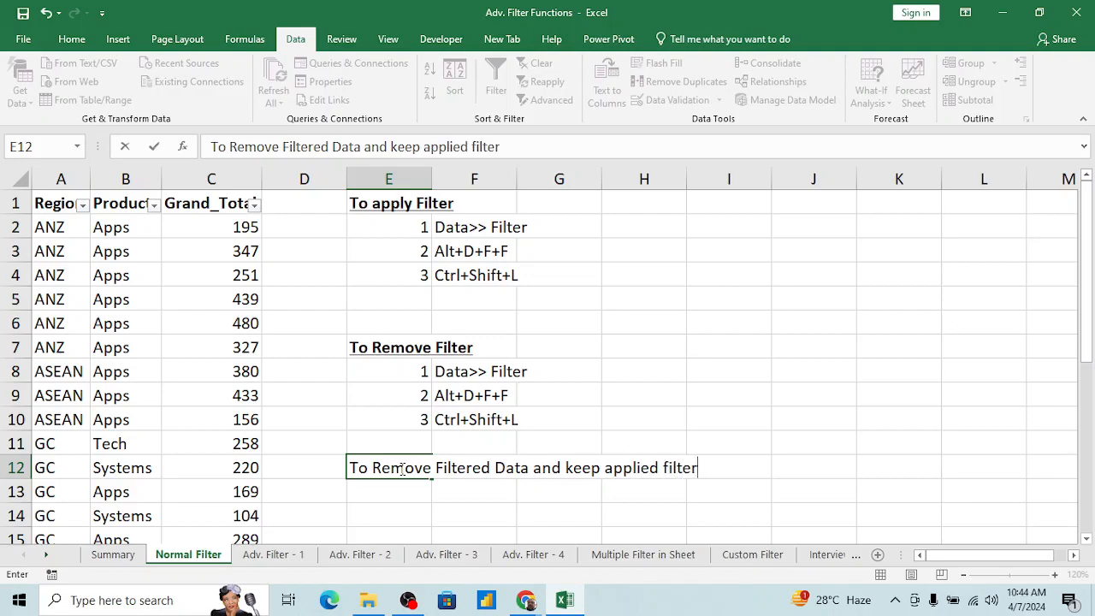
key(Return)
click(400, 468)
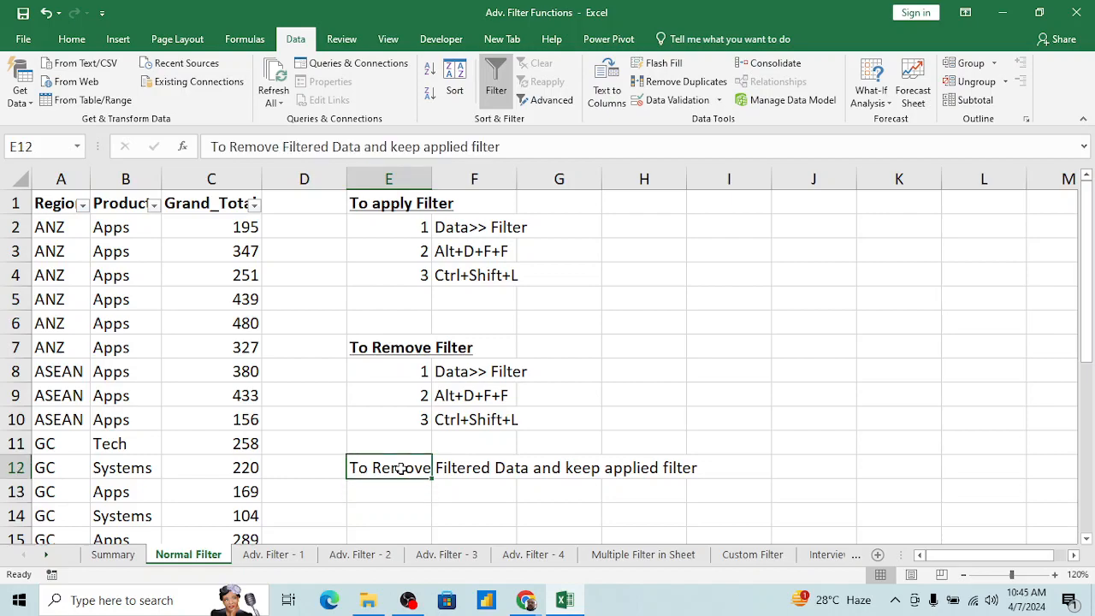
key(ctrl+b)
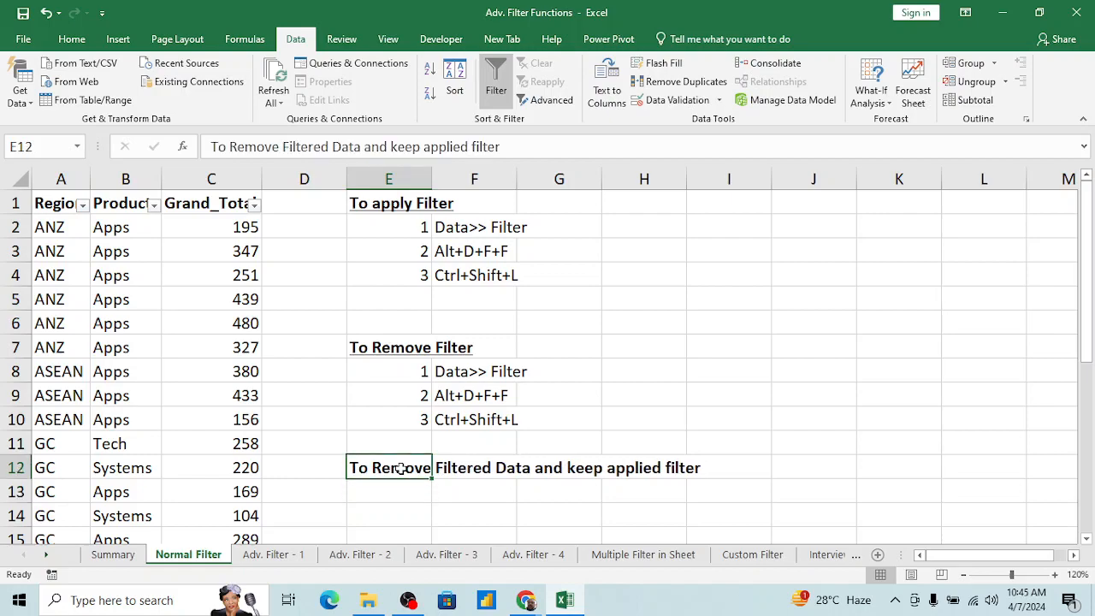
Step: Enter the note "Alt+D+F+S" in F14 under the new heading
key(Right)
key(Down)
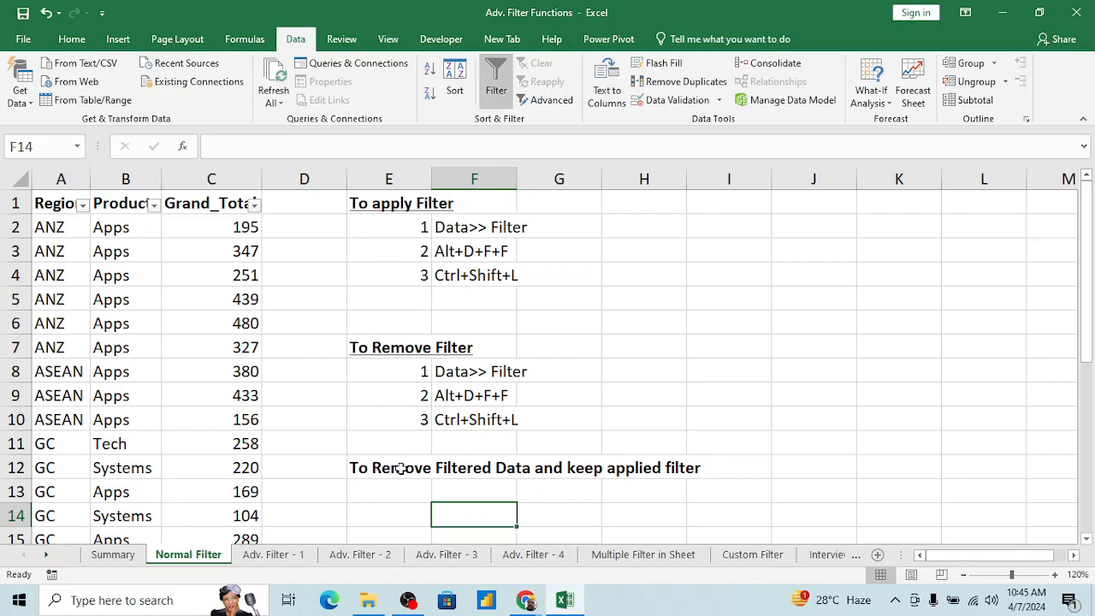
text(Alt)
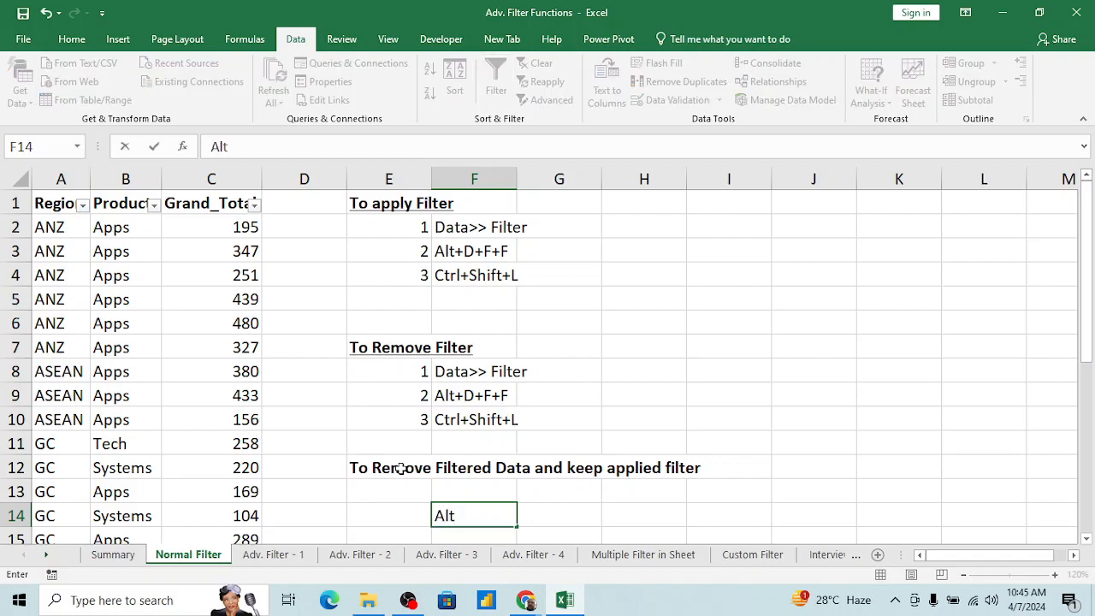
text(+D+F+S)
key(Return)
Step: Filter the Product column to exclude Tech, keeping Apps and Systems
key(Left)
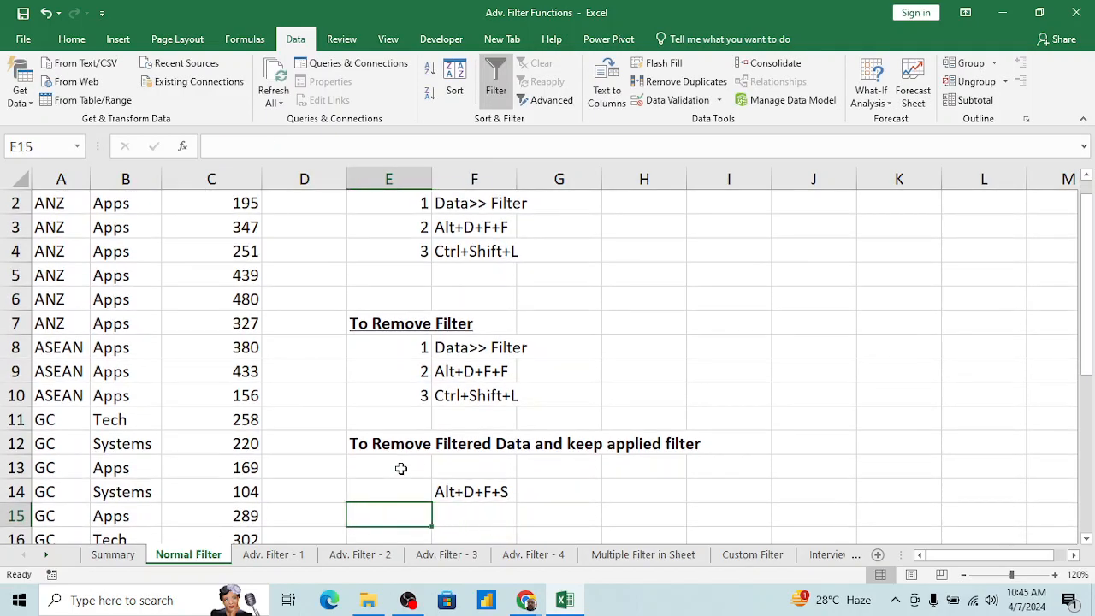
key(Left)
key(Left)
key(ctrl+Up)
key(Left)
key(alt+Down)
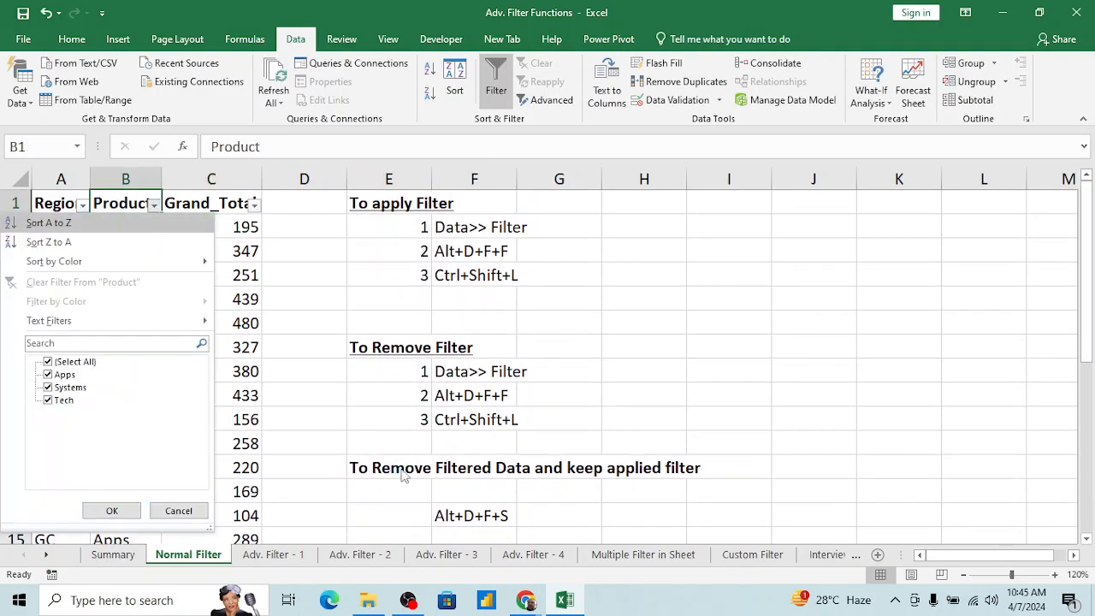
key(Down)
key(Down)
key(Down)
key(Down)
key(Down)
key(Down)
Step: Filter the Region column to exclude GC, keeping ANZ and ASEAN
key(Down)
key(Down)
key(space)
key(Return)
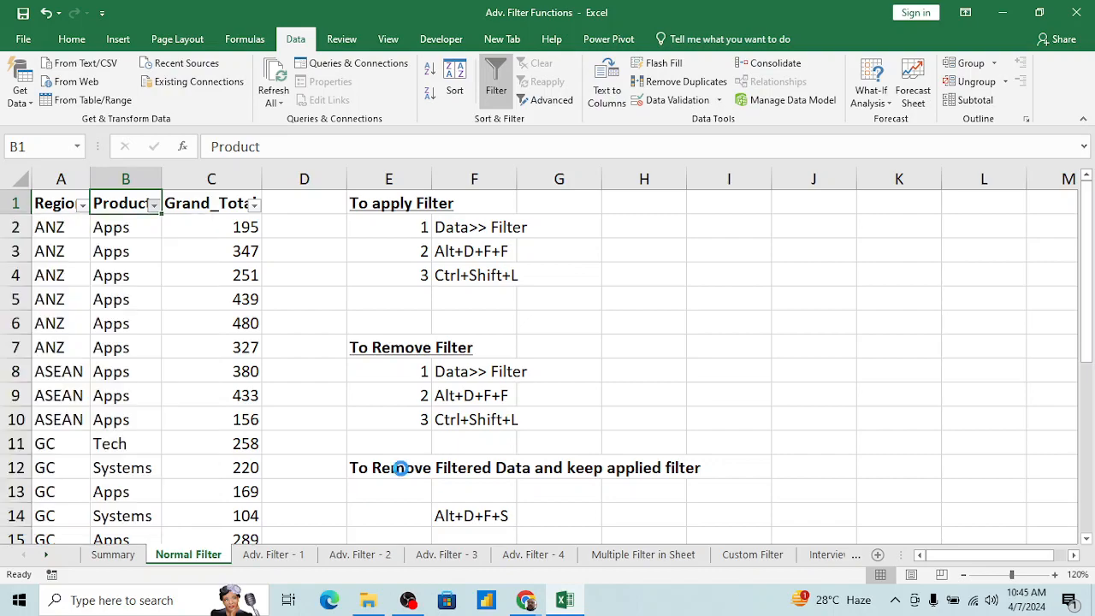
key(Left)
key(alt+Down)
key(Down)
key(Down)
key(Down)
key(Down)
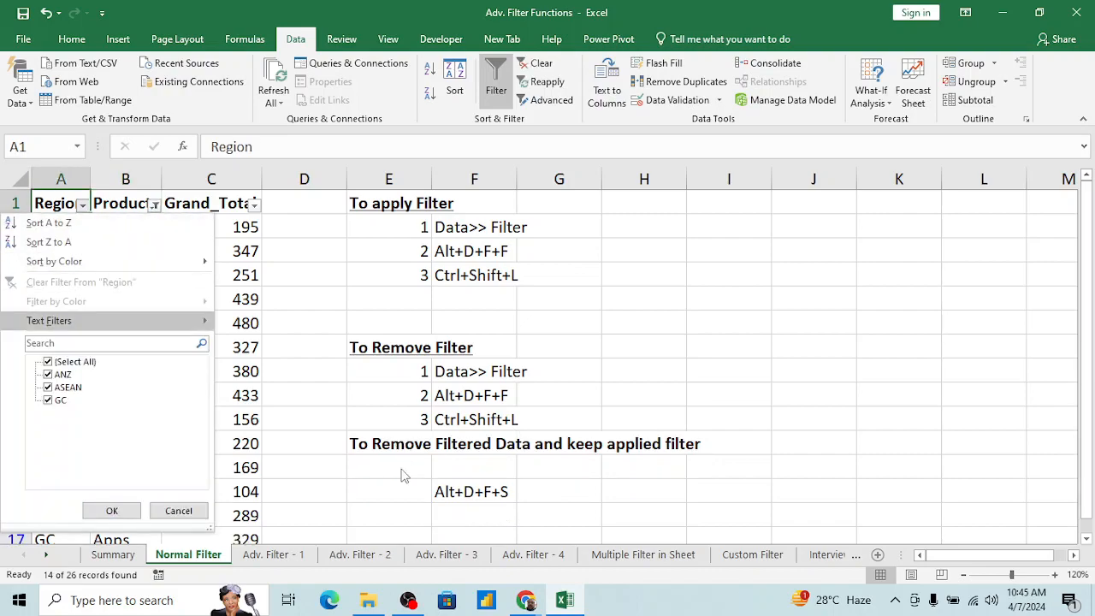
key(Down)
key(space)
key(Return)
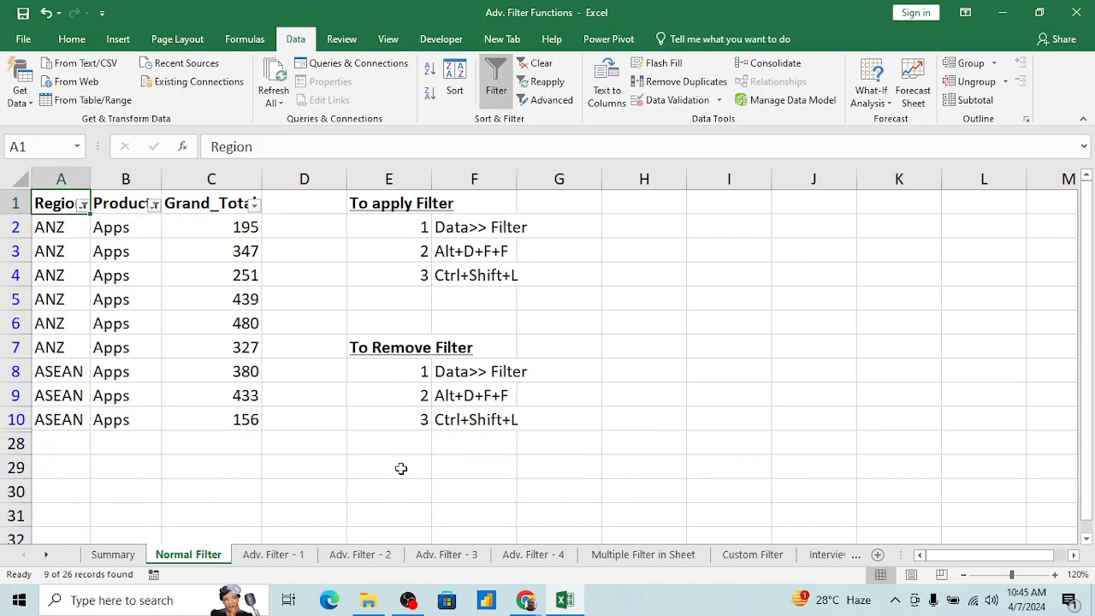
key(Down)
key(Right)
key(Up)
key(Left)
key(Right)
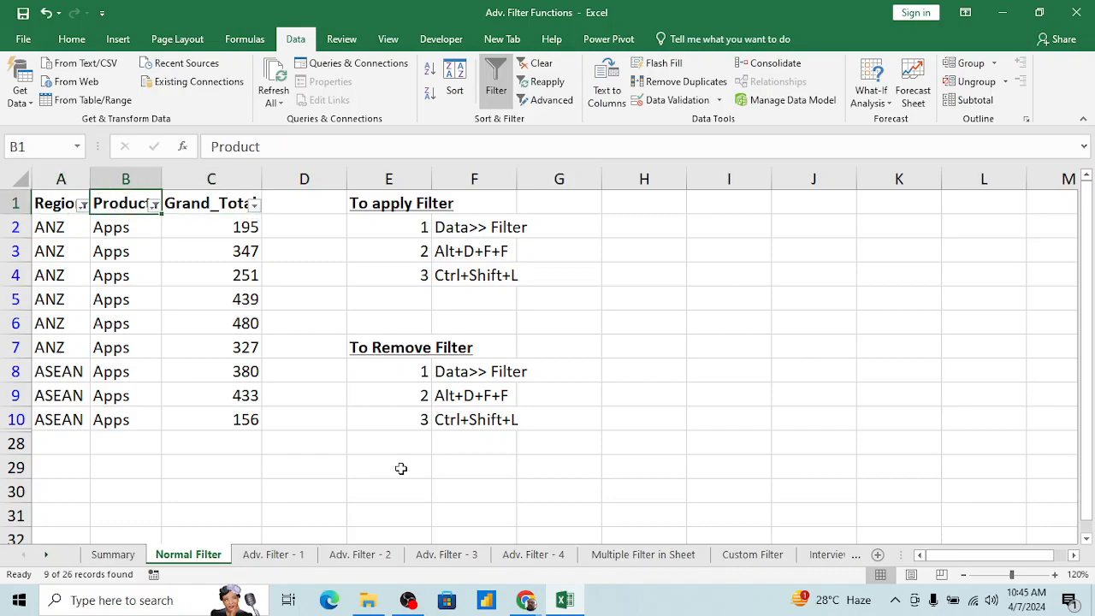
key(Down)
key(Left)
key(Down)
key(Right)
key(Up)
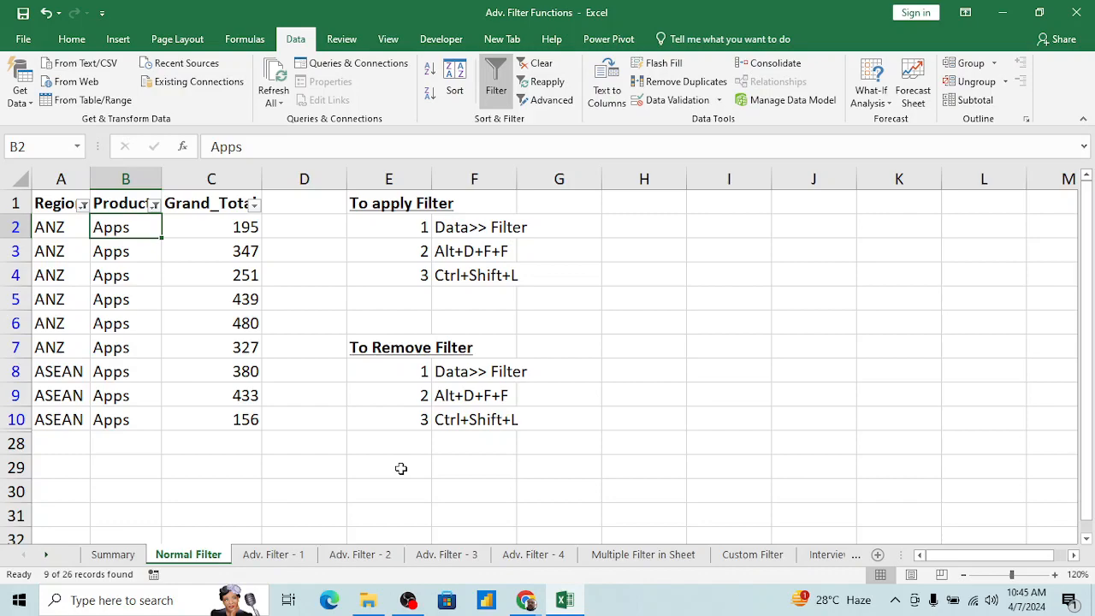
Step: Show all rows again by clearing the filter criteria from both columns without turning off the table's filtering
key(alt)
key(d)
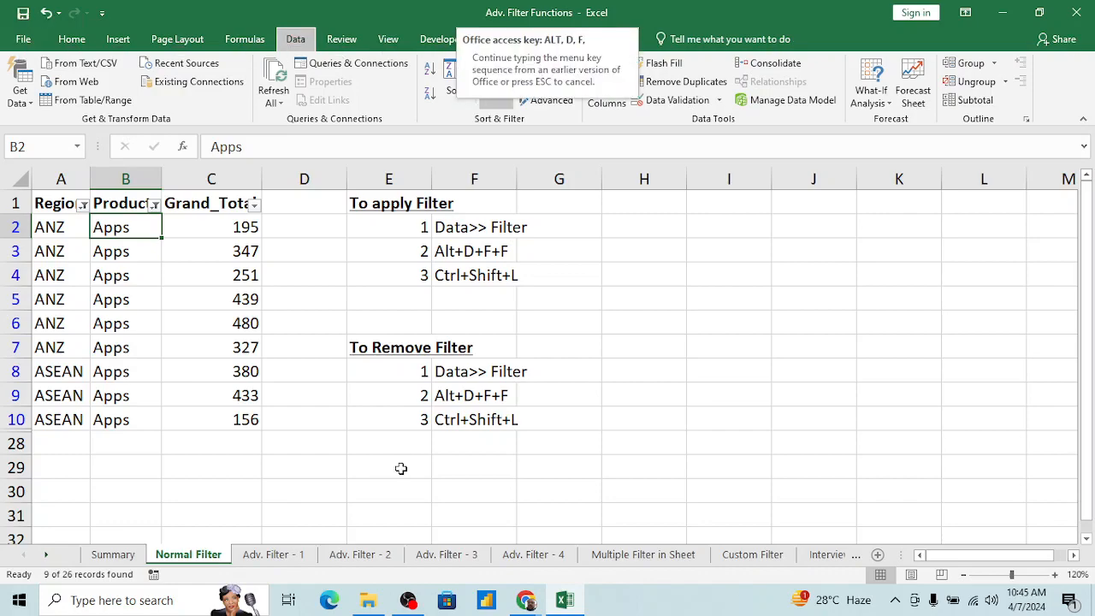
key(s)
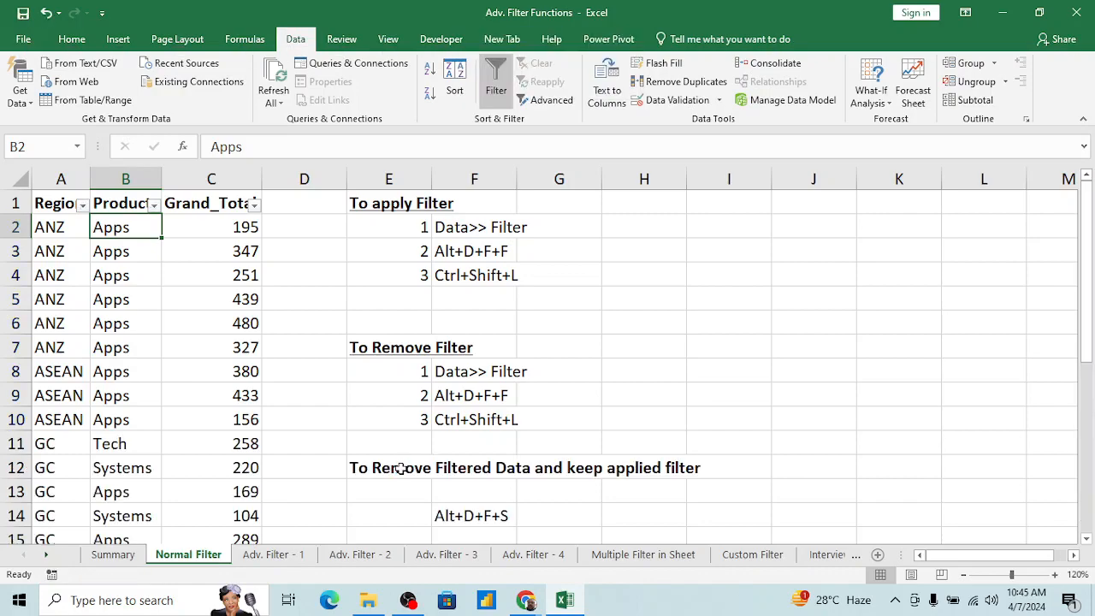
Step: Examine the Grand_Total column of the unfiltered table down to its last row and return to the Region header
key(Right)
key(ctrl+Down)
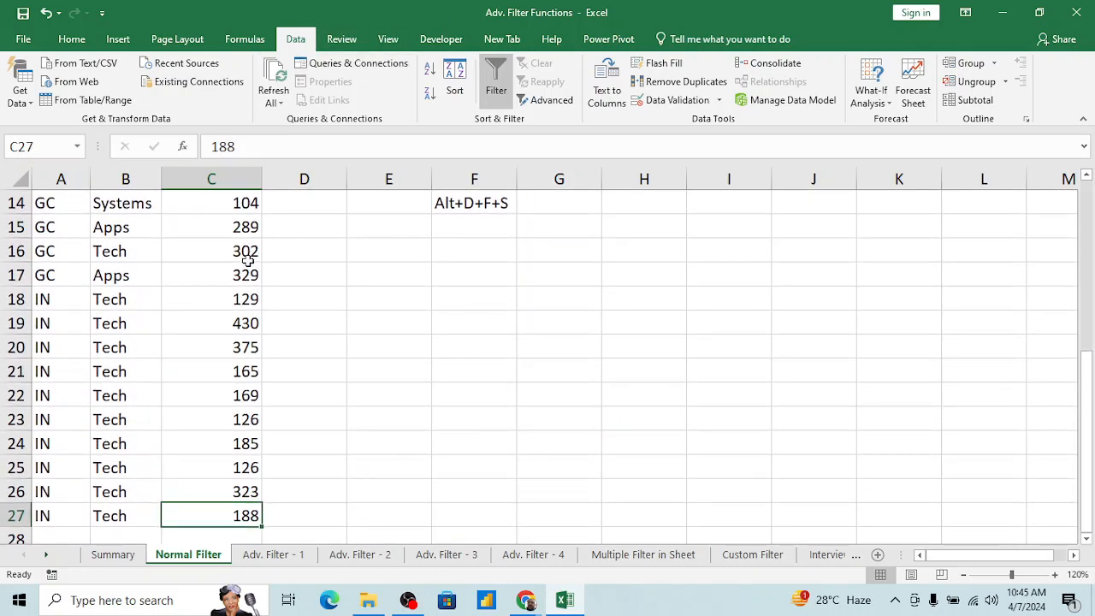
click(236, 301)
key(ctrl+Up)
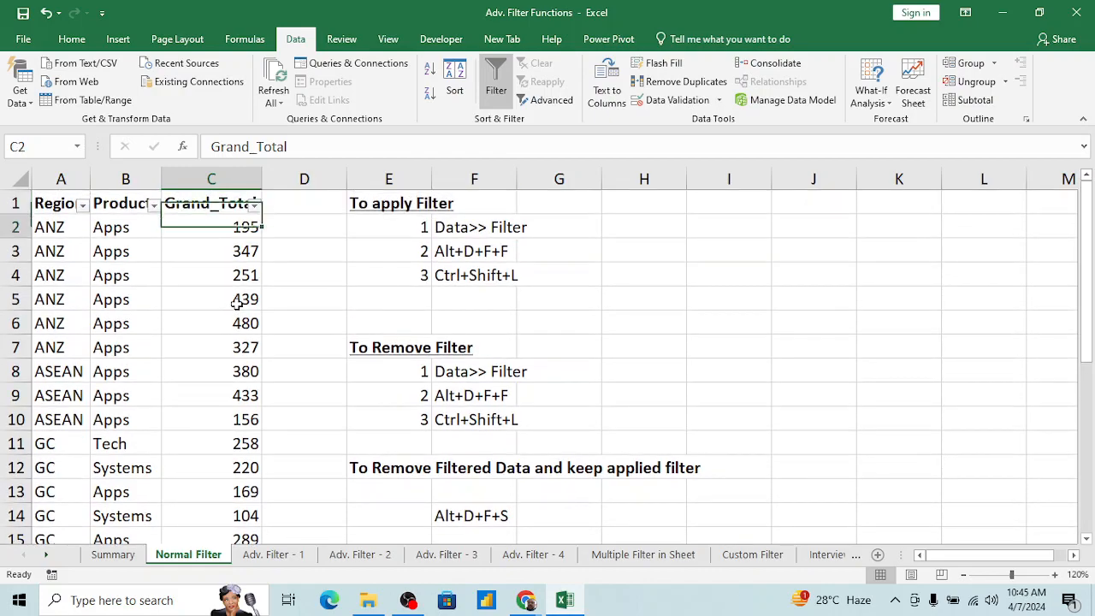
key(Down)
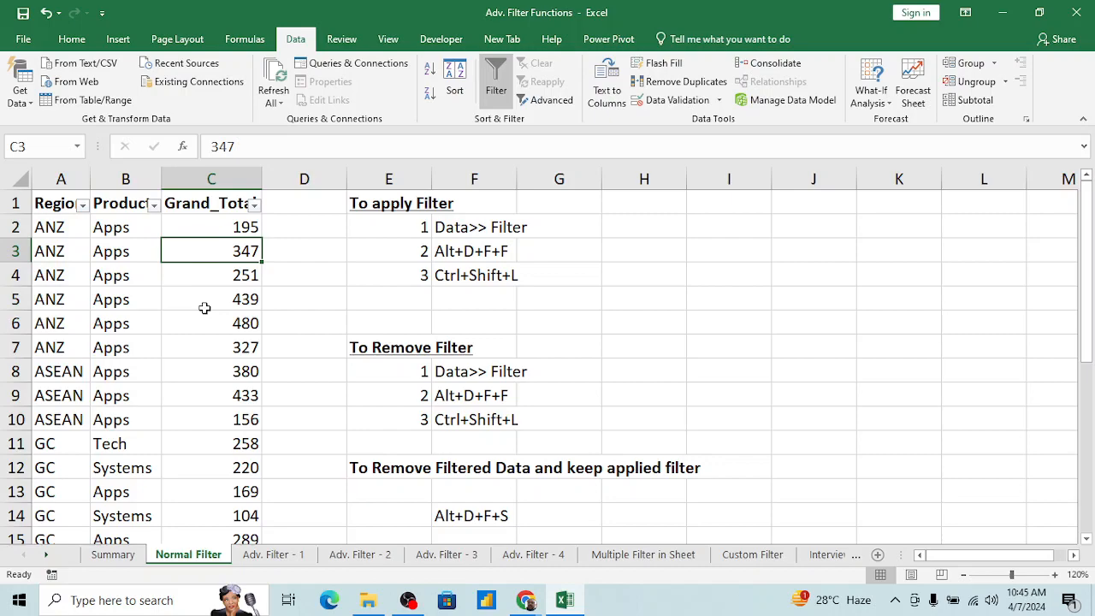
key(Up)
key(Up)
key(Left)
key(Left)
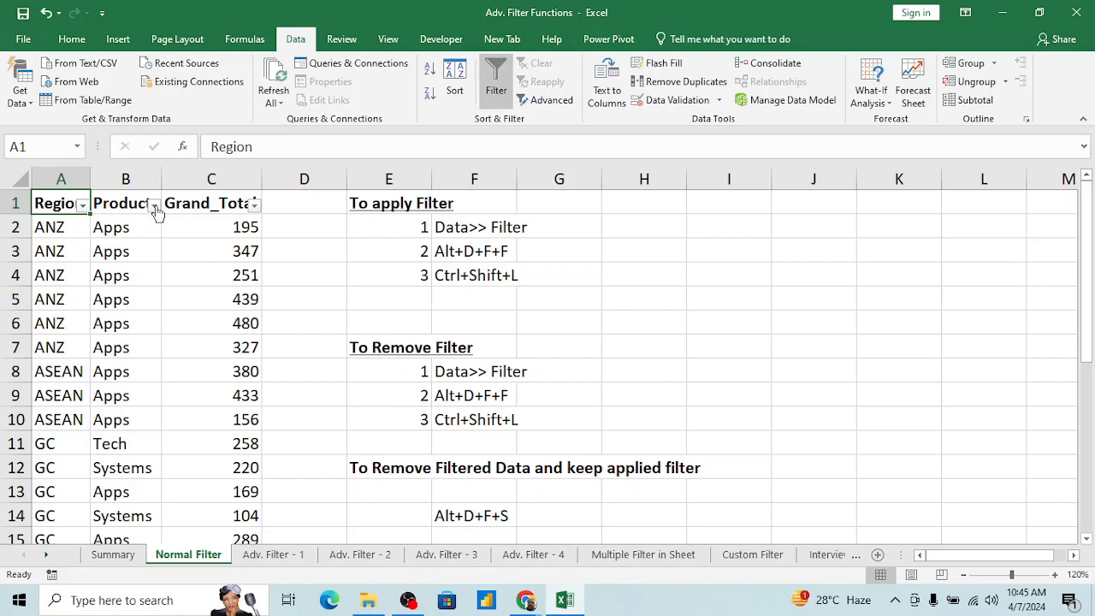
click(122, 260)
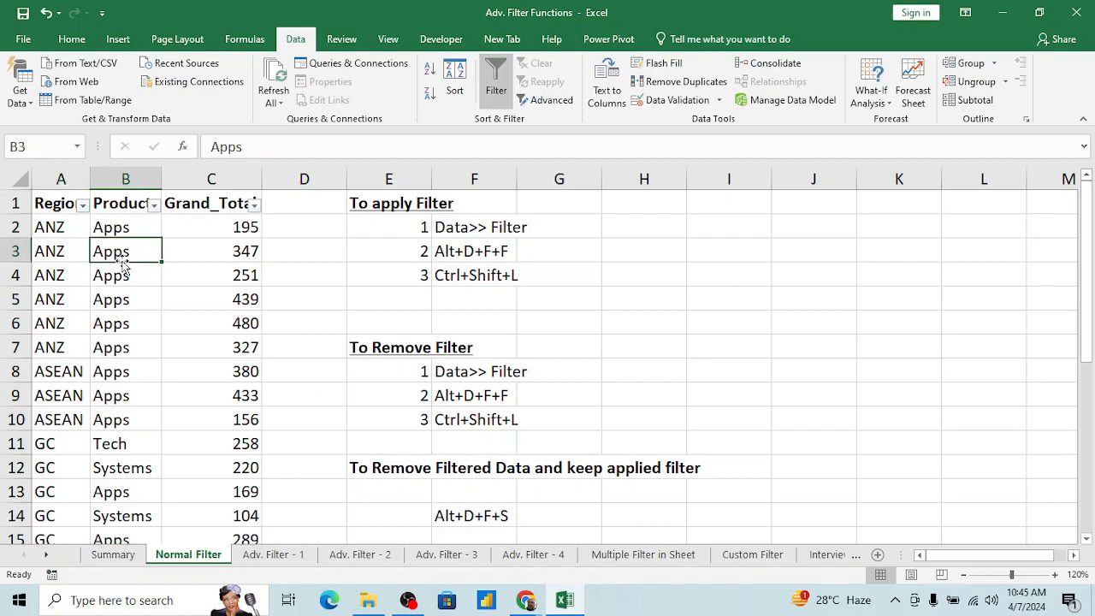
key(Up)
key(Up)
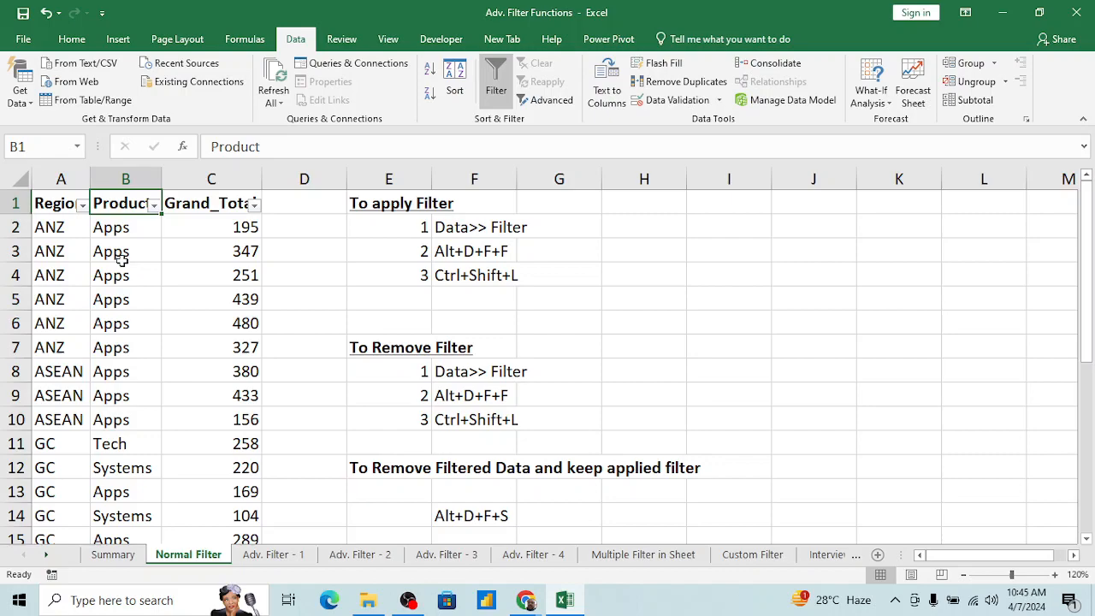
click(207, 227)
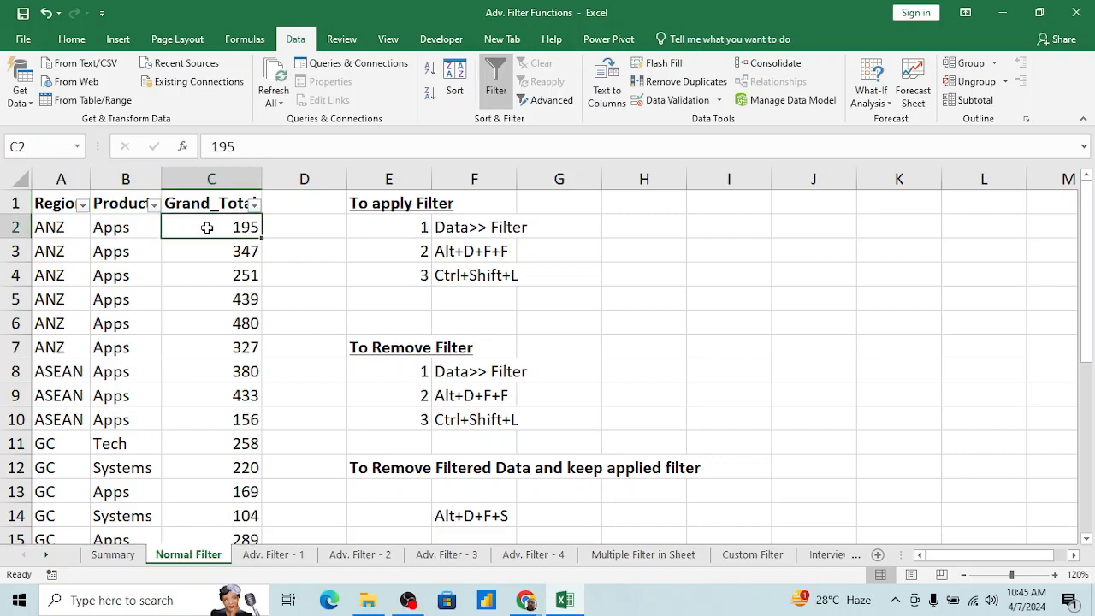
click(265, 327)
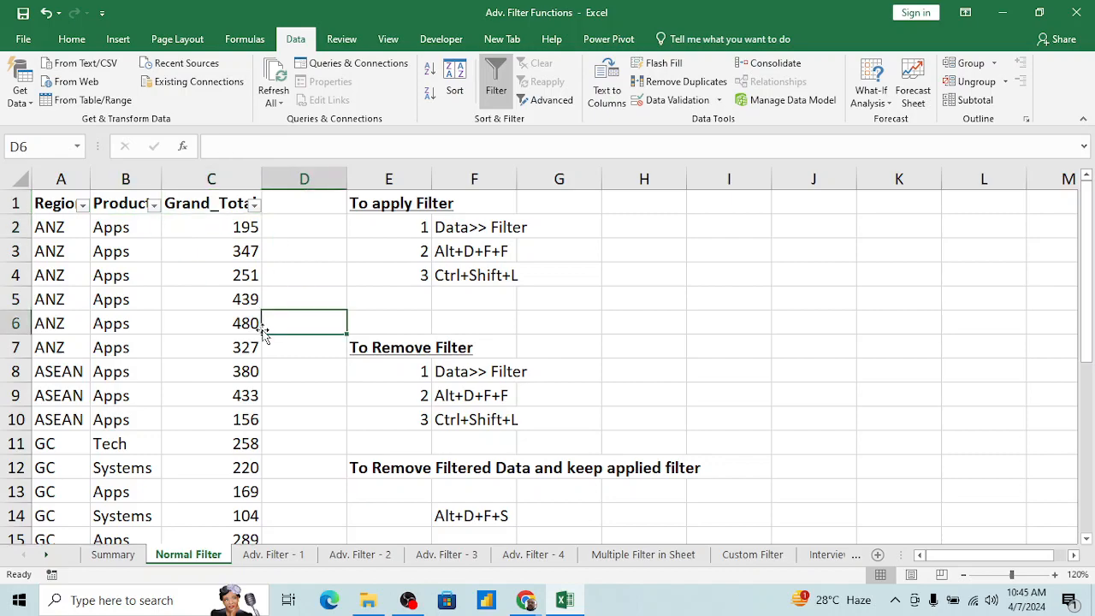
key(Up)
key(Up)
key(Up)
key(Up)
key(Up)
key(Left)
key(Left)
key(Left)
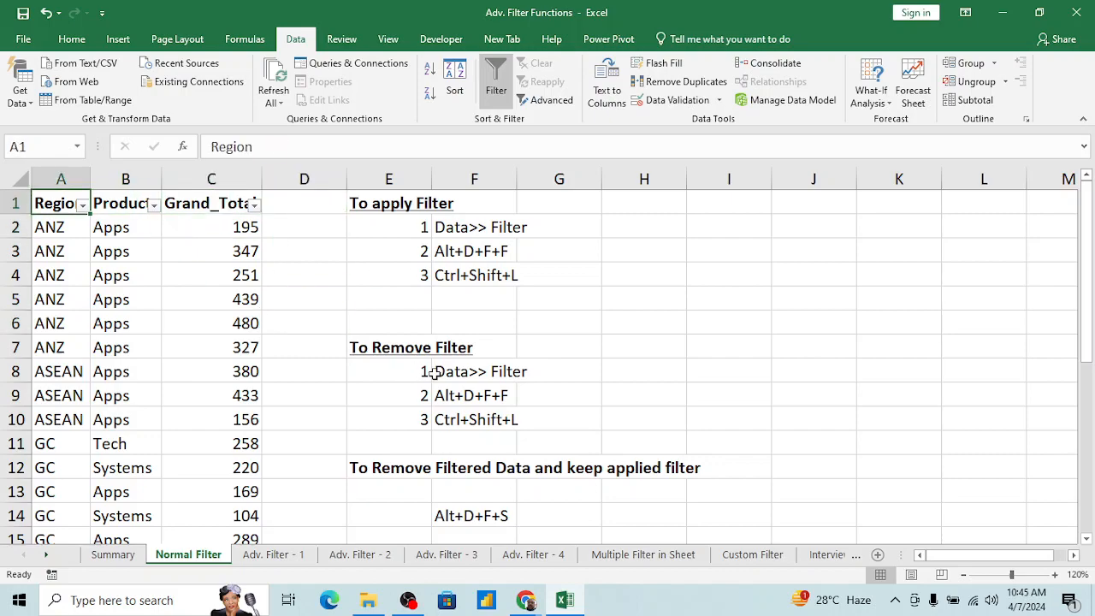
Step: Switch to the Adv. Filter - 1 sheet and go to the header row of its table
click(267, 556)
click(330, 355)
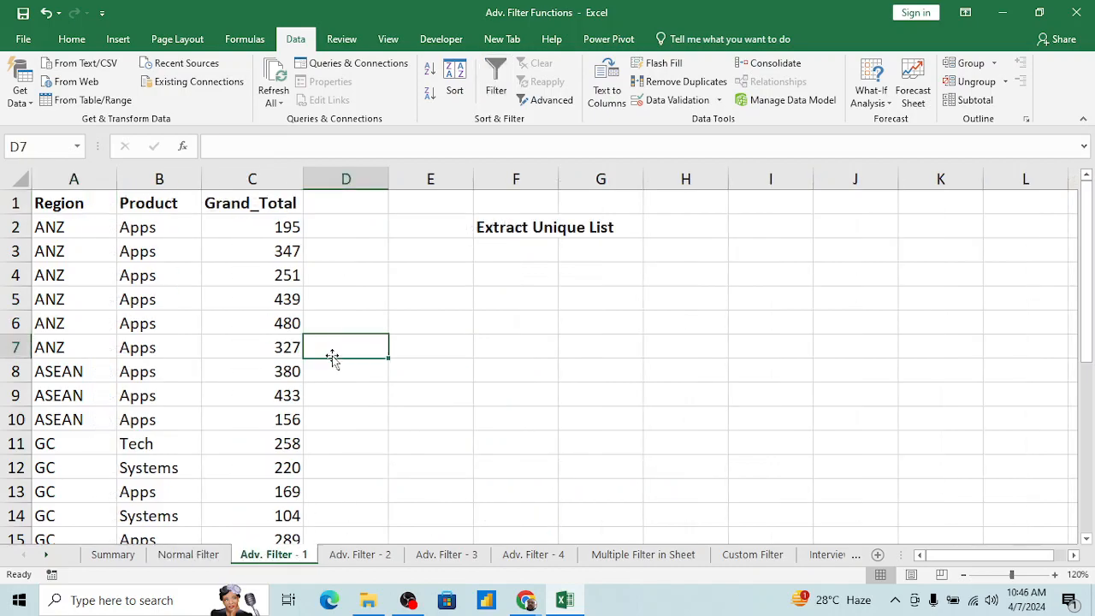
key(ctrl+Up)
key(ctrl+Page_Up)
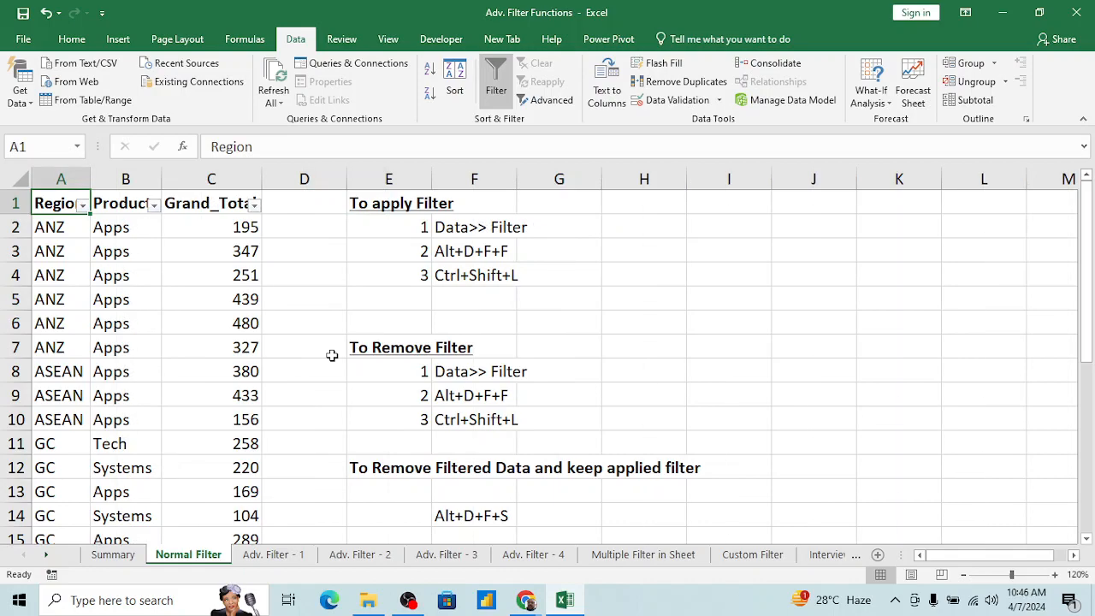
click(179, 269)
key(ctrl+Up)
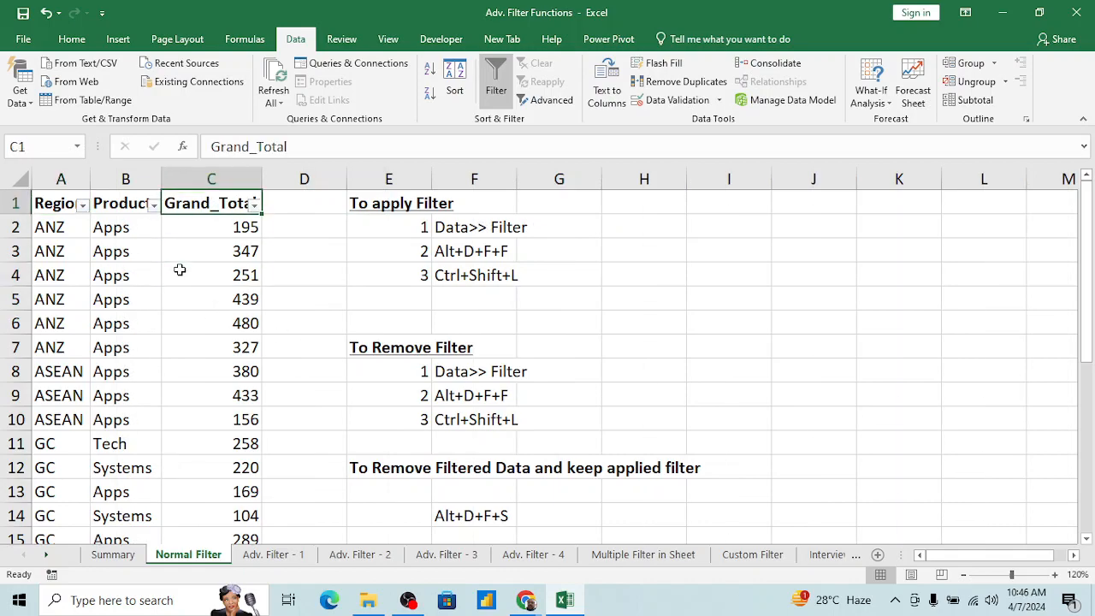
key(Left)
key(Left)
key(ctrl+Page_Down)
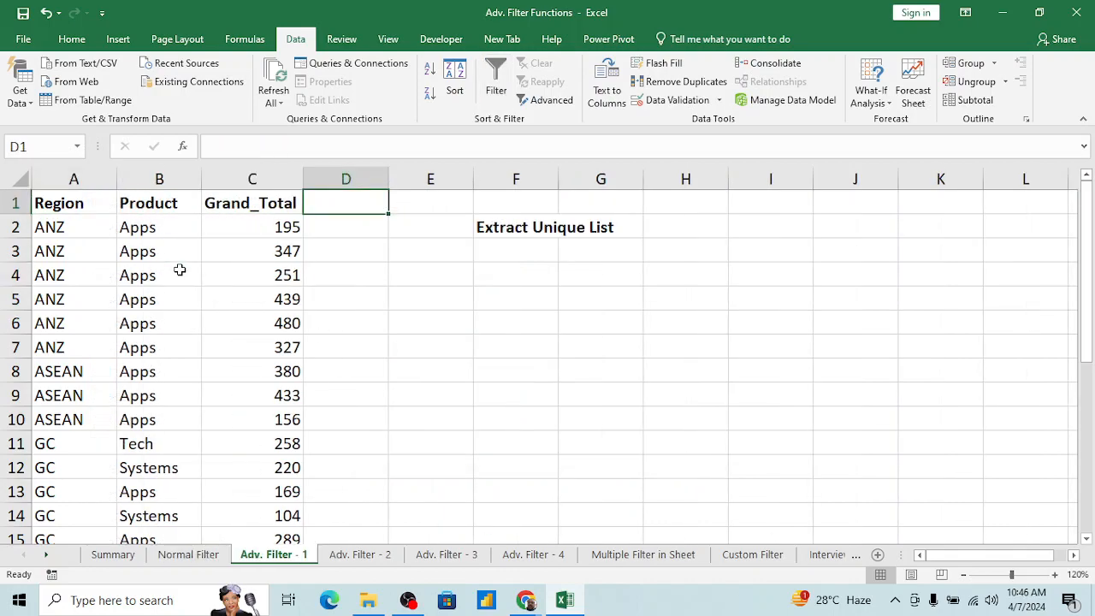
click(156, 227)
key(ctrl+Home)
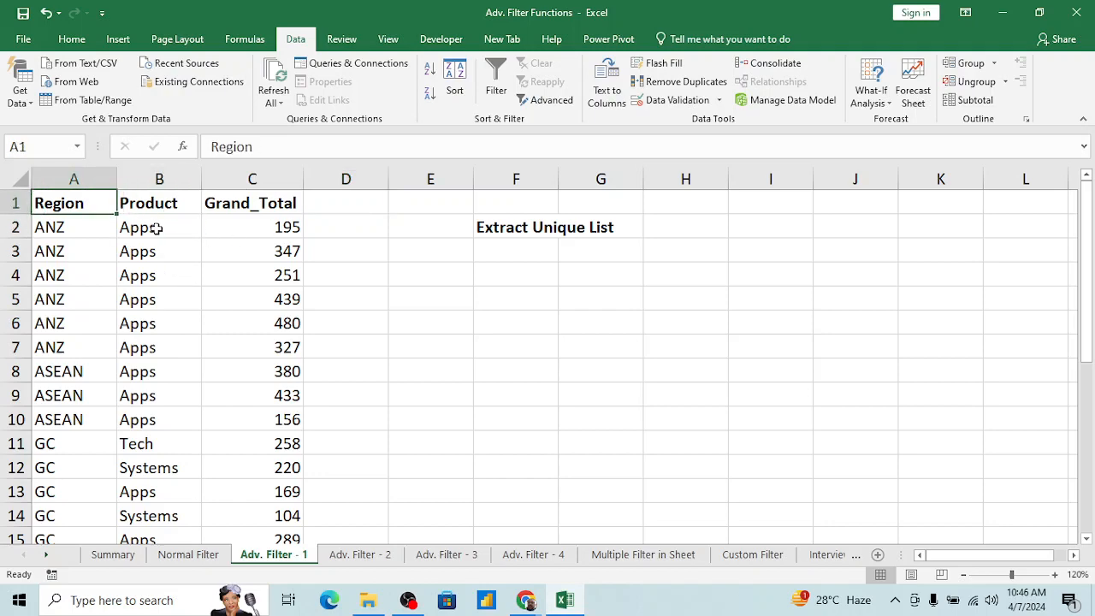
key(Right)
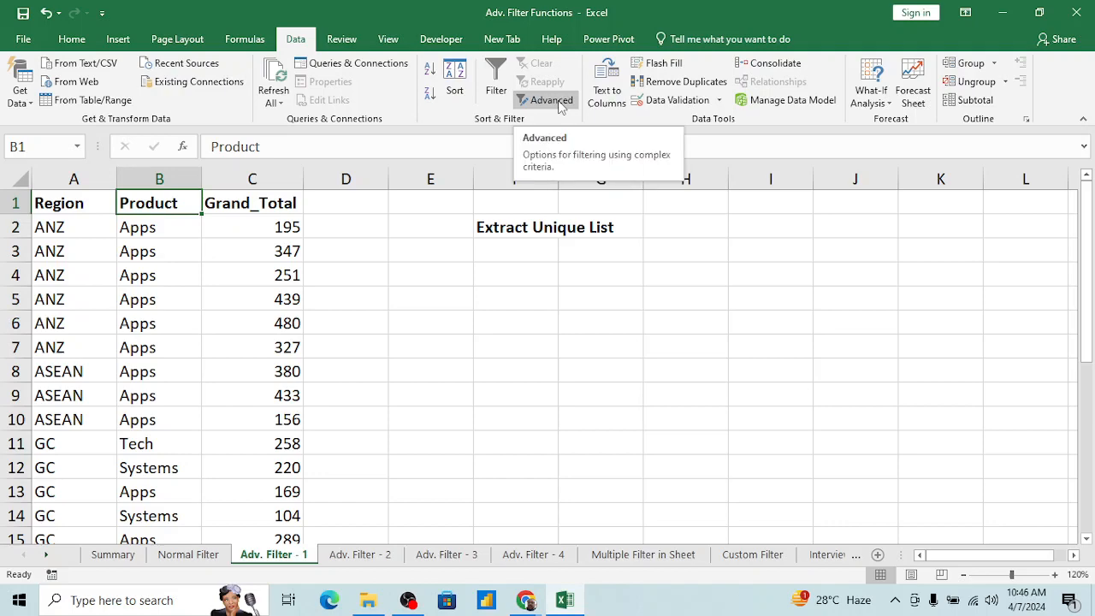
Step: Examine the Extract Unique List heading beside the table and return to the Region header
click(279, 291)
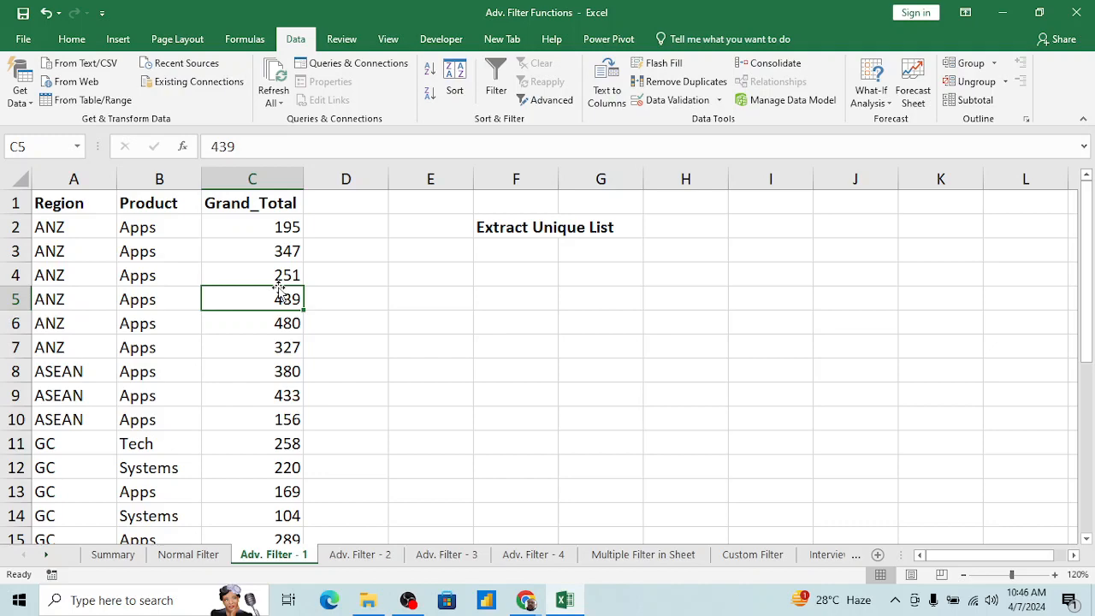
click(441, 223)
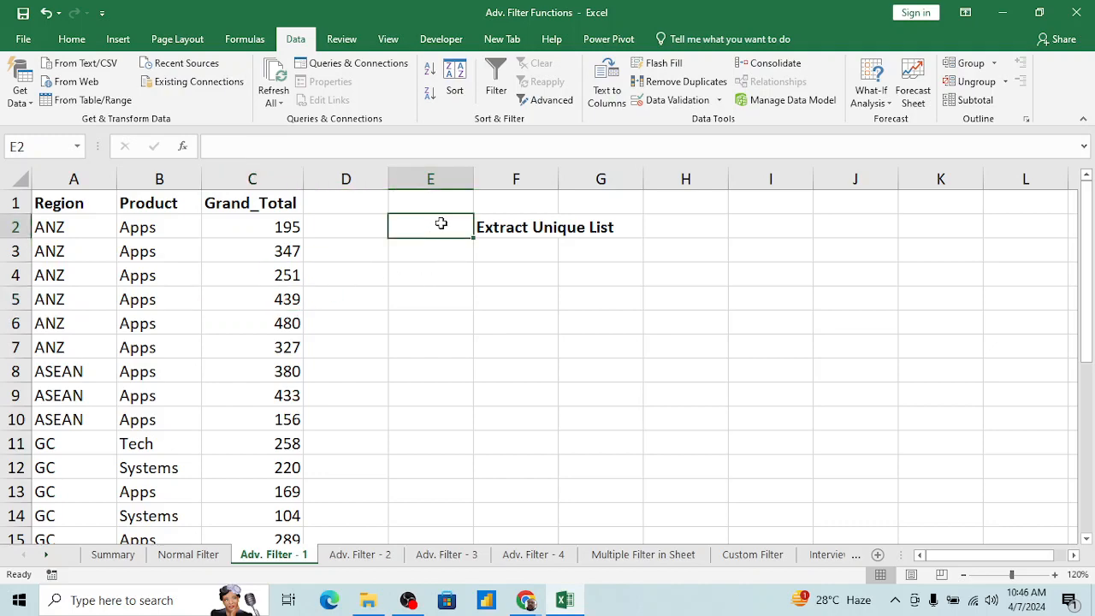
key(Right)
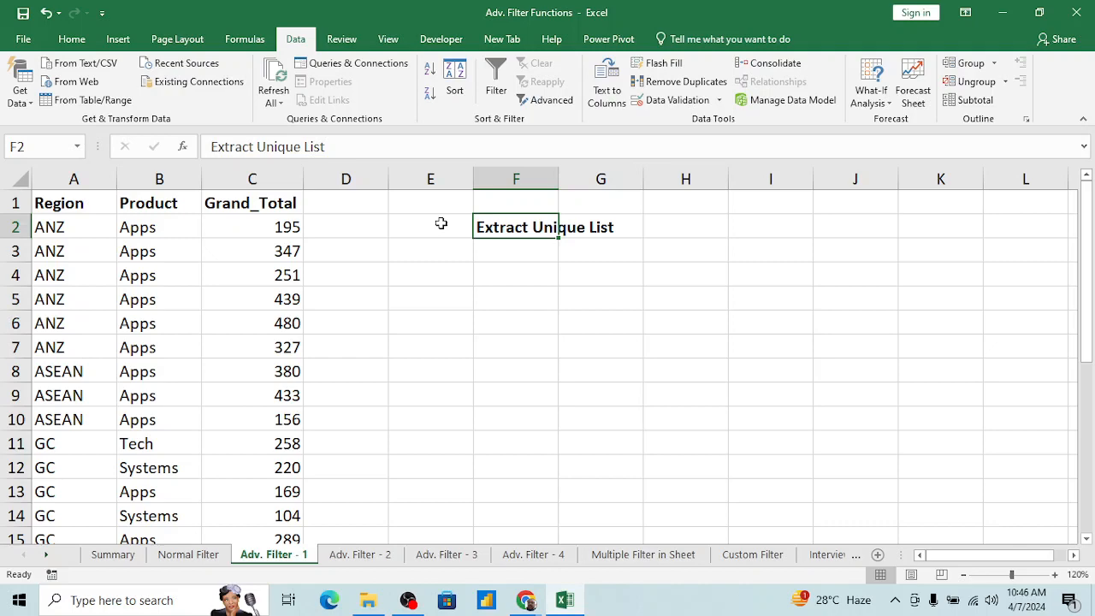
key(Left)
key(Left)
key(Left)
key(Left)
key(Up)
key(Left)
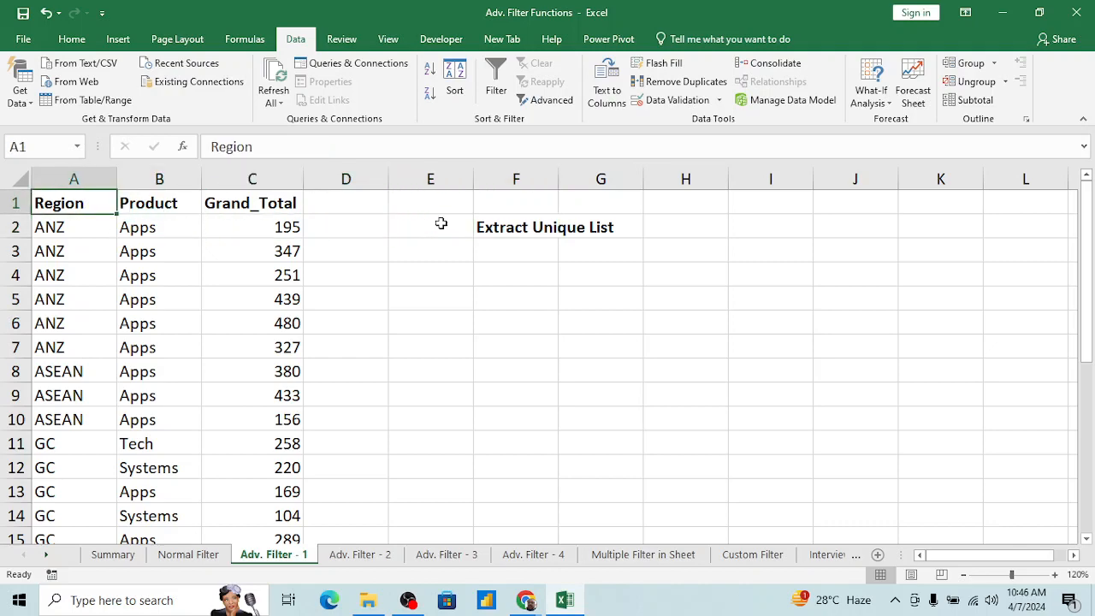
Step: Turn on filtering for the table and review the filter value lists of Region, Product and Grand_Total
key(ctrl+shift+l)
key(alt+Down)
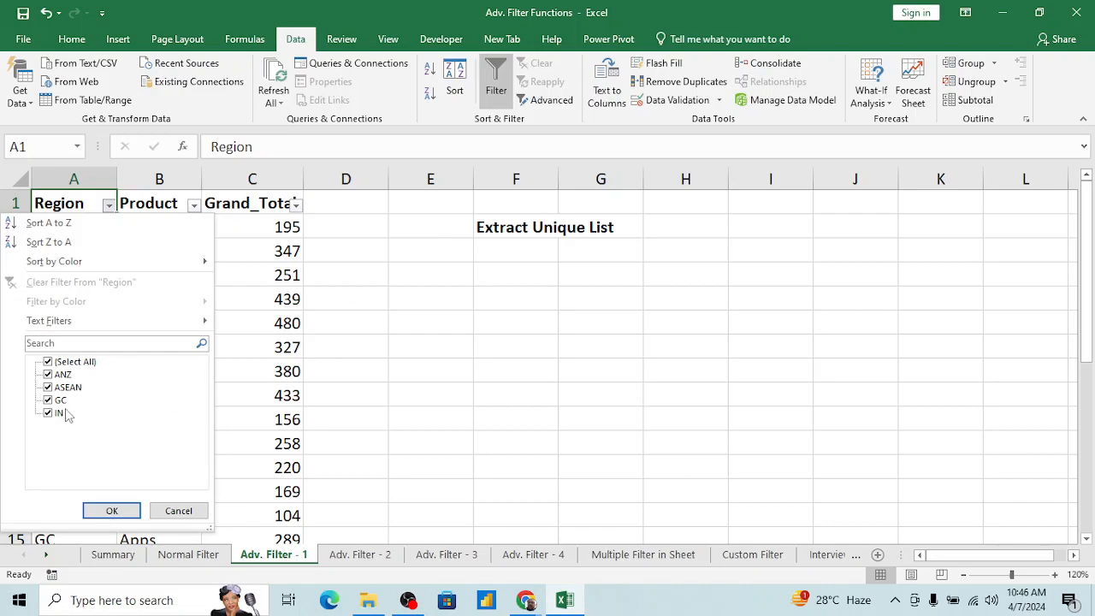
key(Escape)
key(Right)
key(alt+Down)
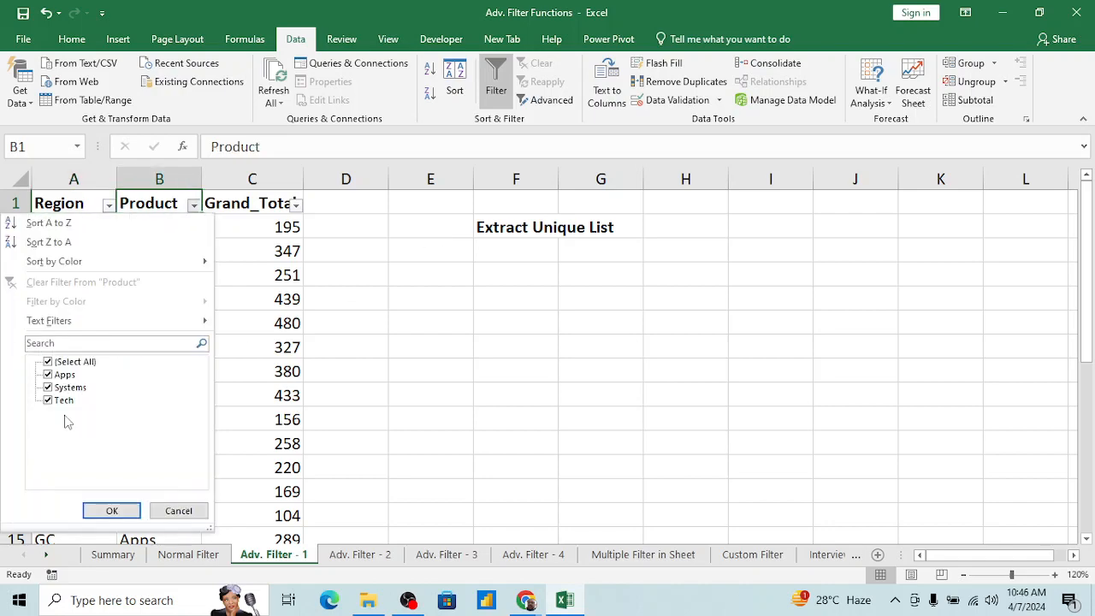
key(Escape)
key(Right)
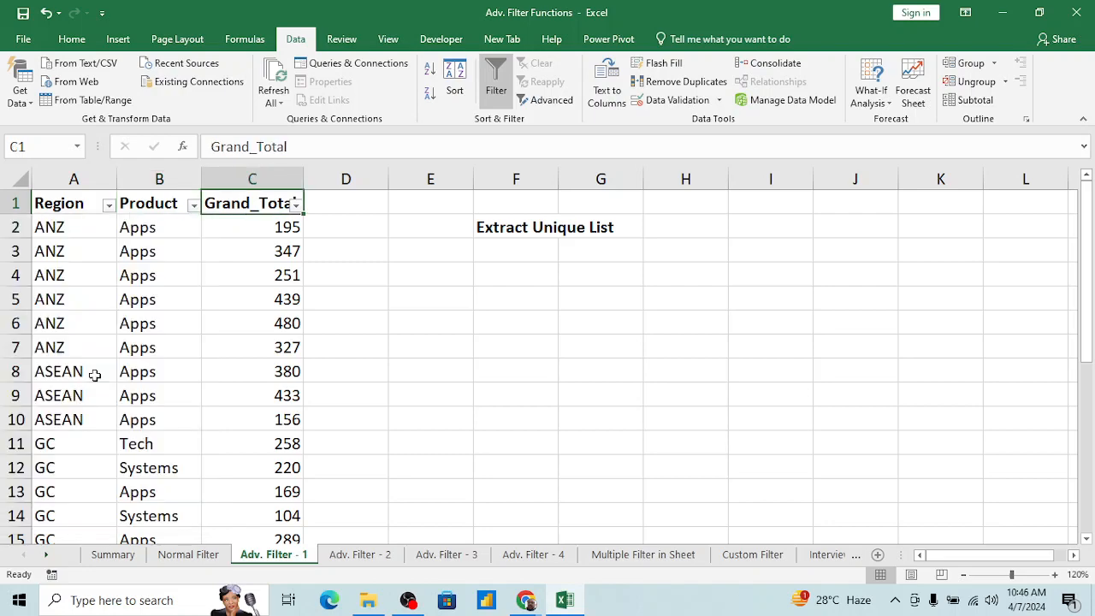
key(alt+Down)
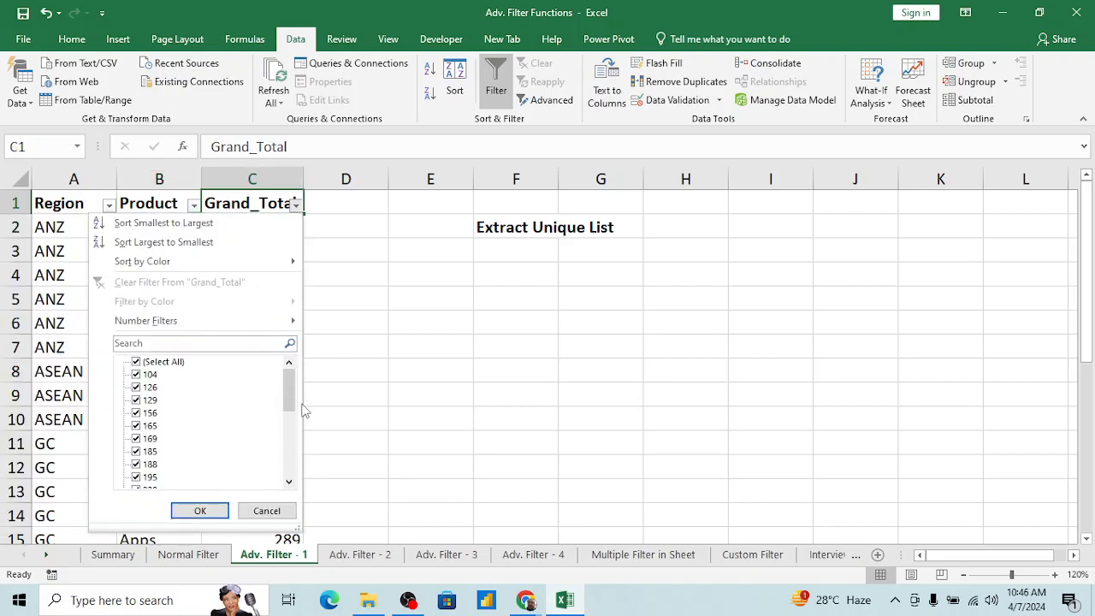
key(Escape)
key(Left)
key(Left)
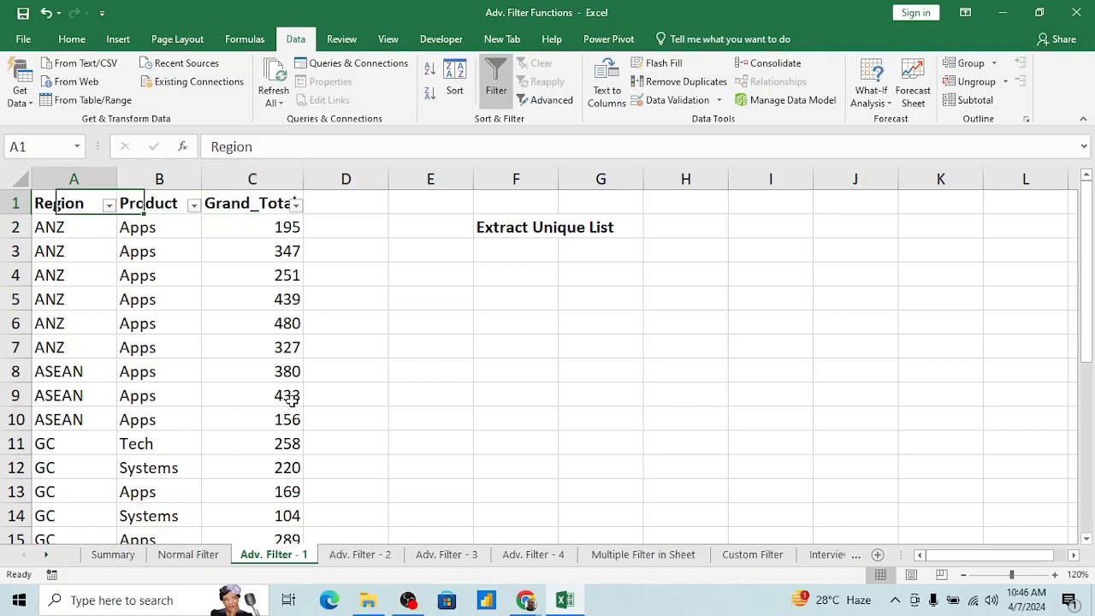
key(Right)
key(Left)
key(Right)
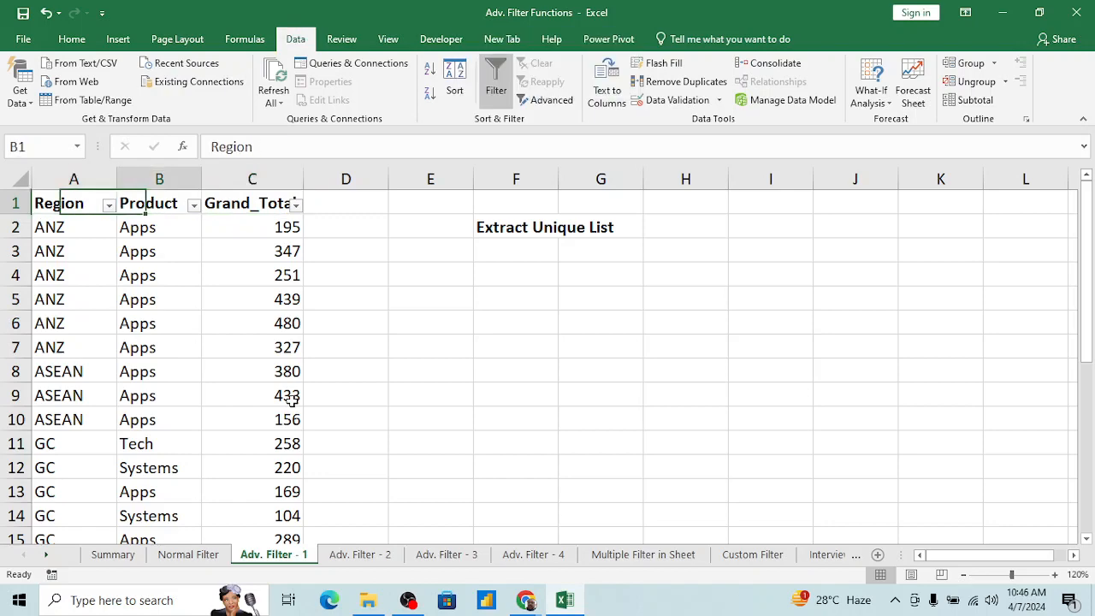
key(Left)
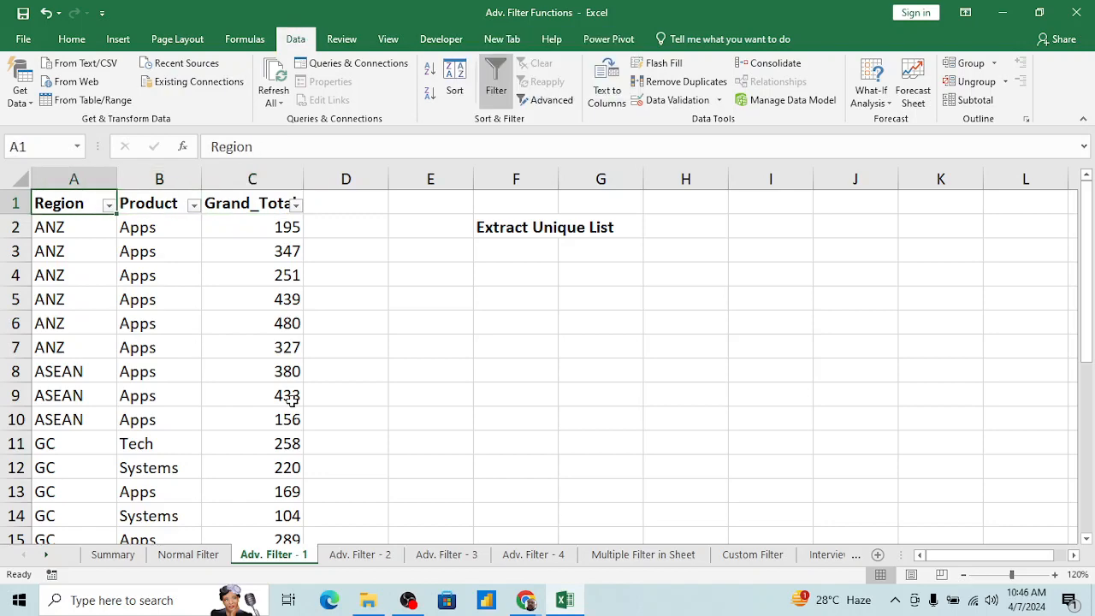
key(Down)
key(Up)
Step: Copy the whole Region column including its header into column I, starting at I1
key(ctrl+shift+Down)
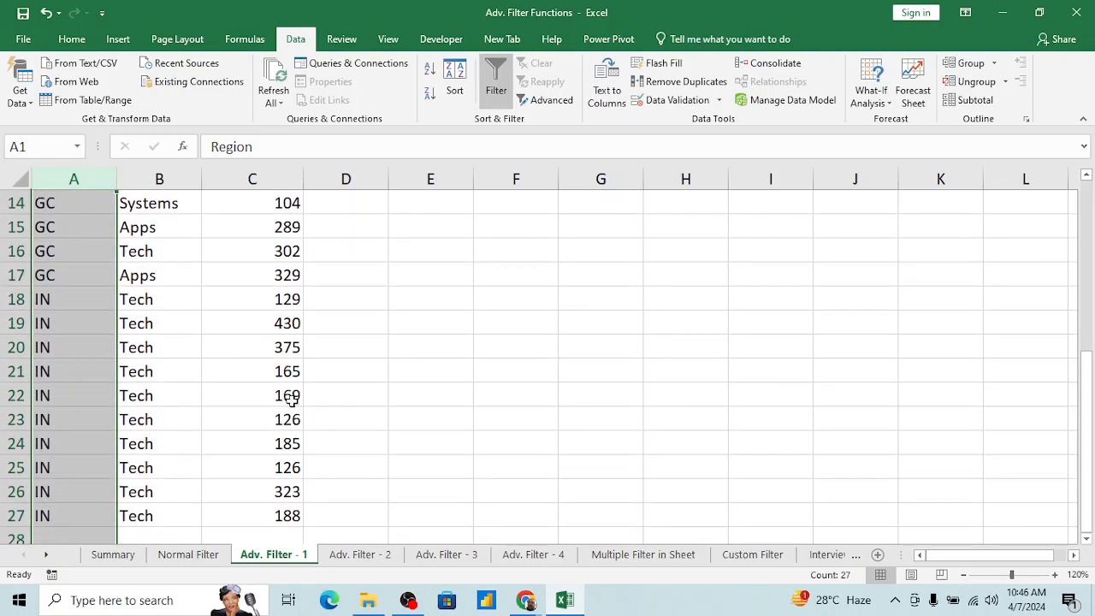
key(ctrl+c)
key(Right)
key(Right)
key(Right)
key(Right)
key(Right)
key(Right)
key(Right)
key(Right)
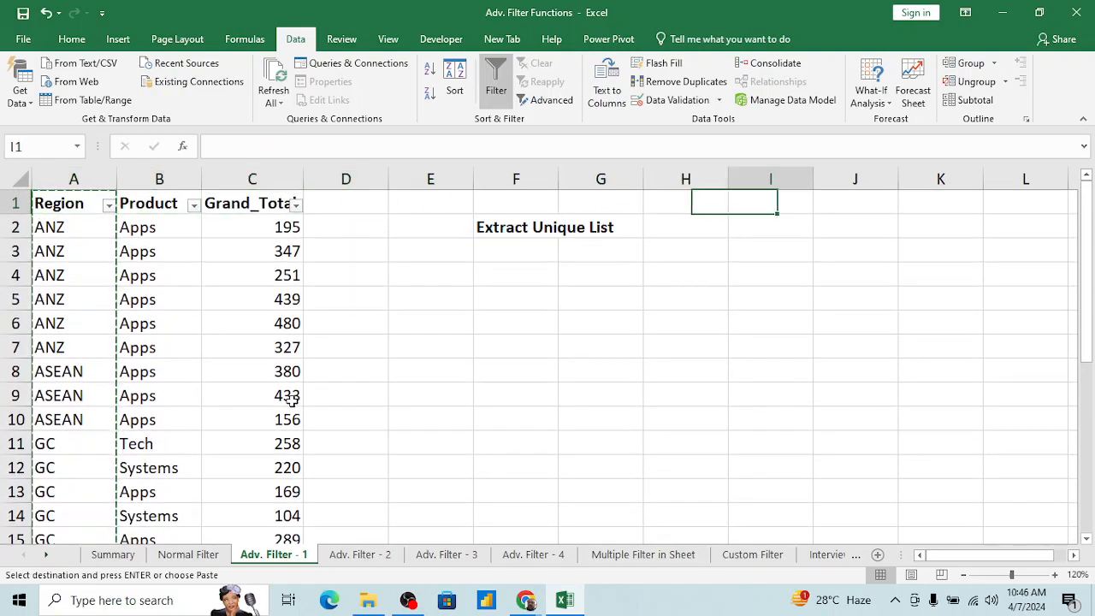
key(Return)
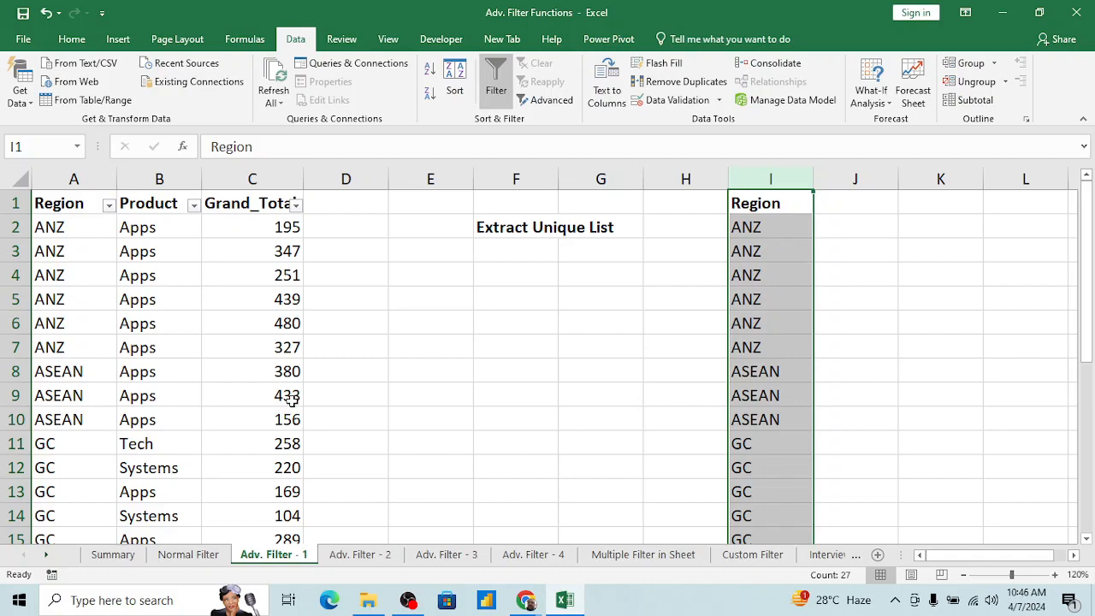
Step: Remove the duplicates from the copied Region list in column I, treating its first row as a header
click(686, 82)
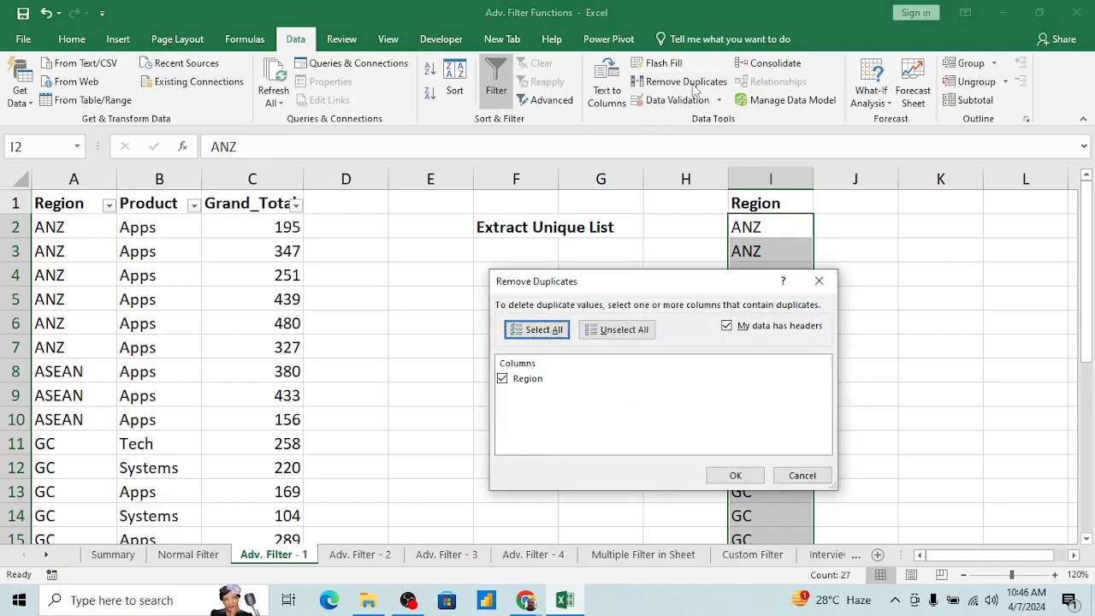
click(736, 475)
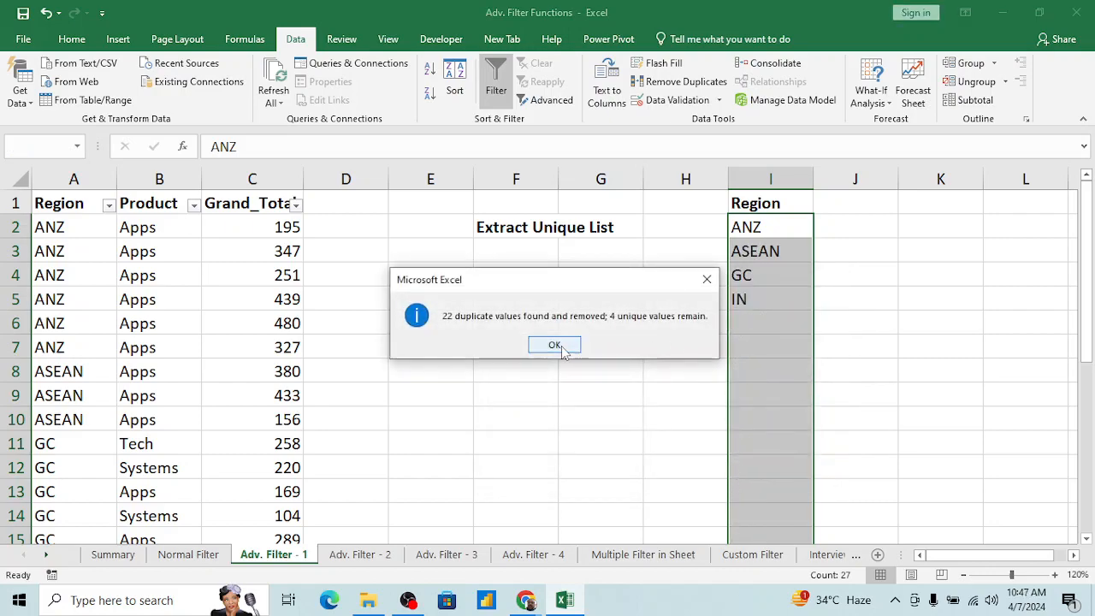
click(555, 345)
click(741, 280)
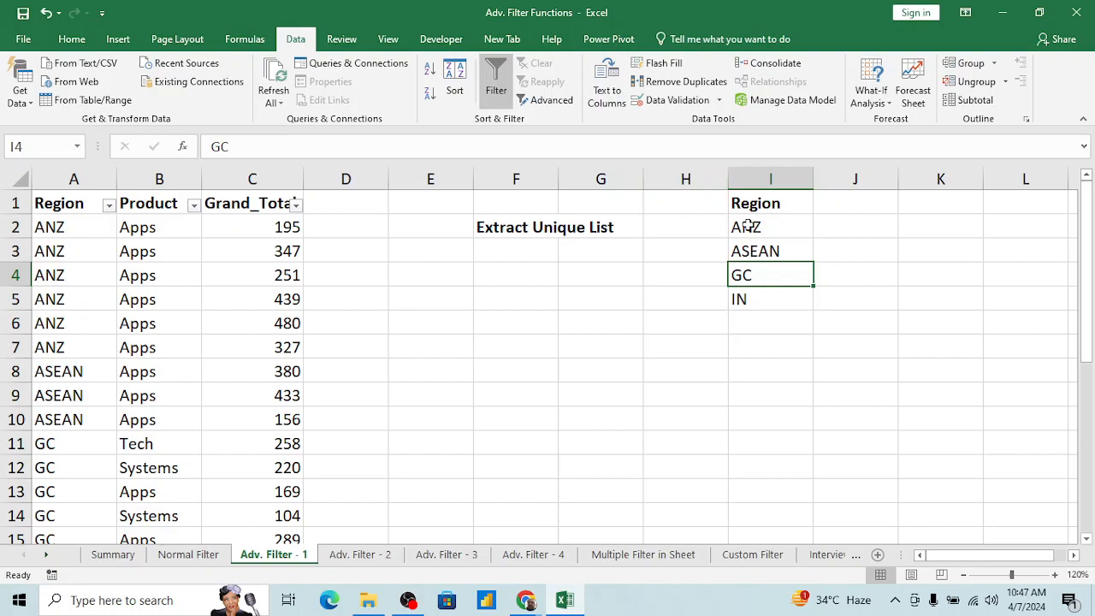
Step: Enter the note "to Remove Duplicates" in cell F5 below the Extract Unique List heading
click(516, 302)
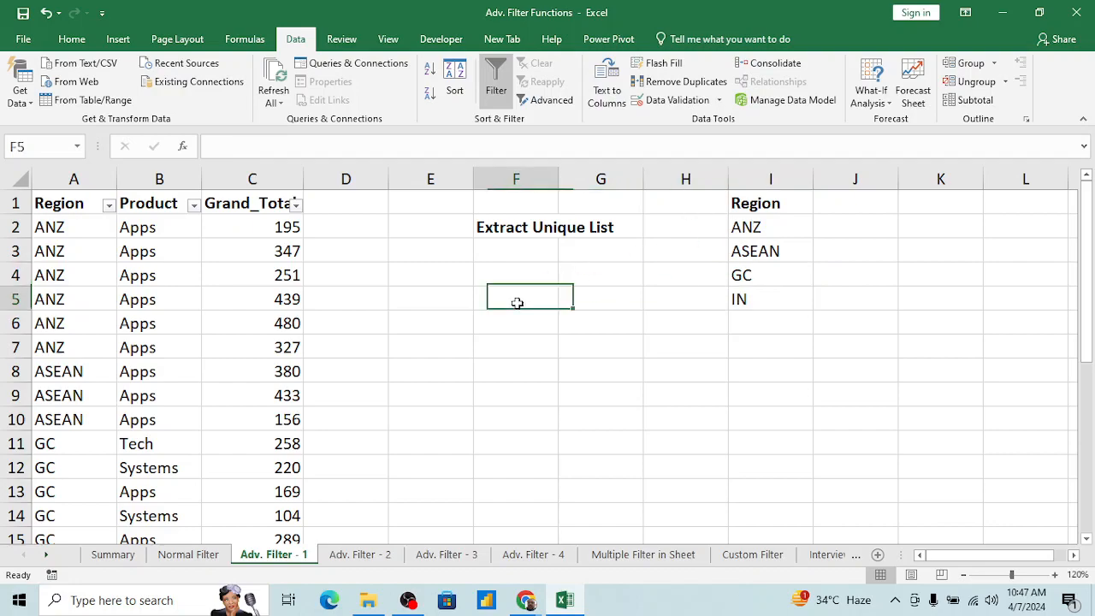
text(to Remove)
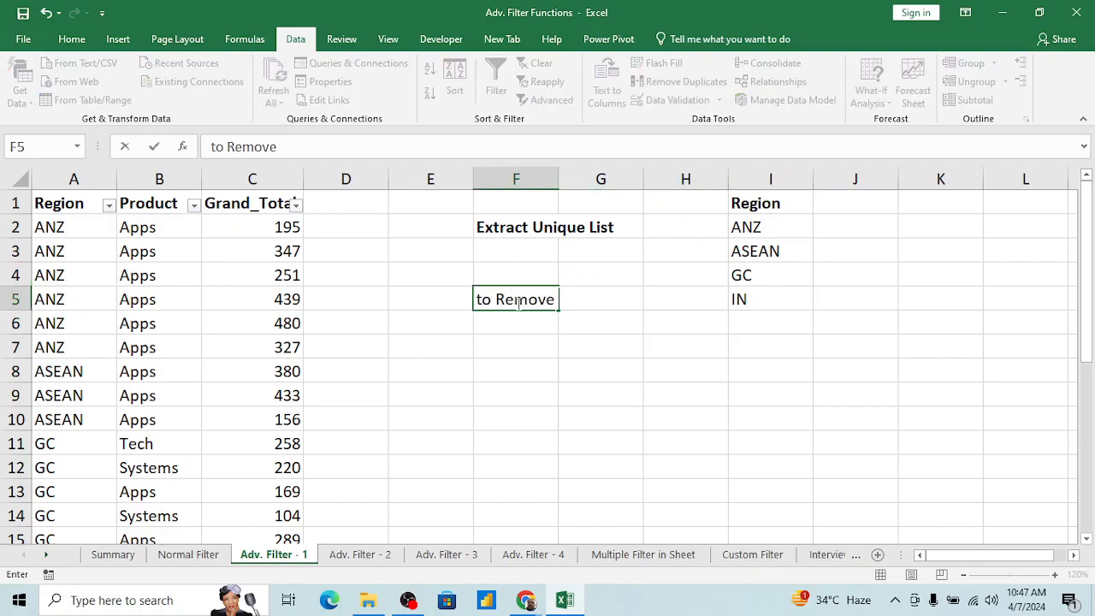
text( Duplica)
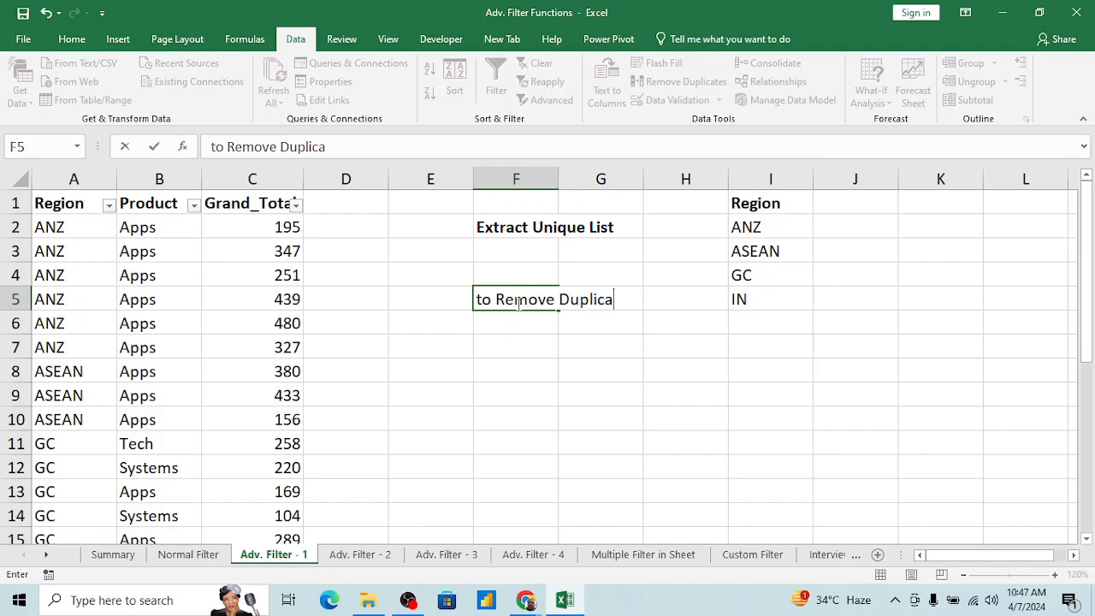
text(tes)
key(Return)
Step: Enter the shortcut note "Alt+A+M" in cell F7 under the duplicates note
key(Down)
key(Down)
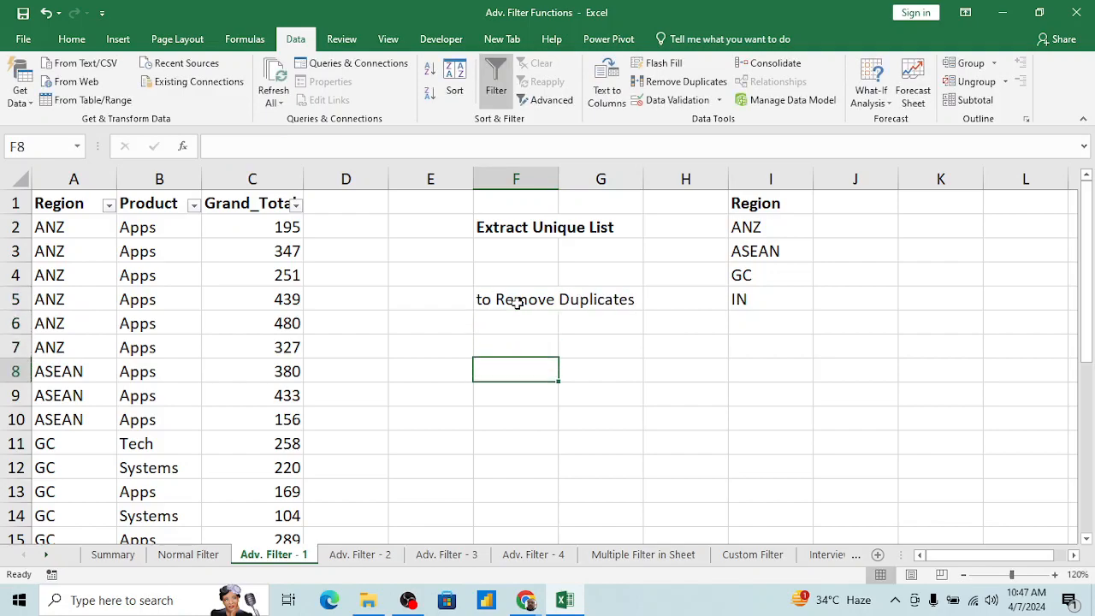
key(Up)
text(A)
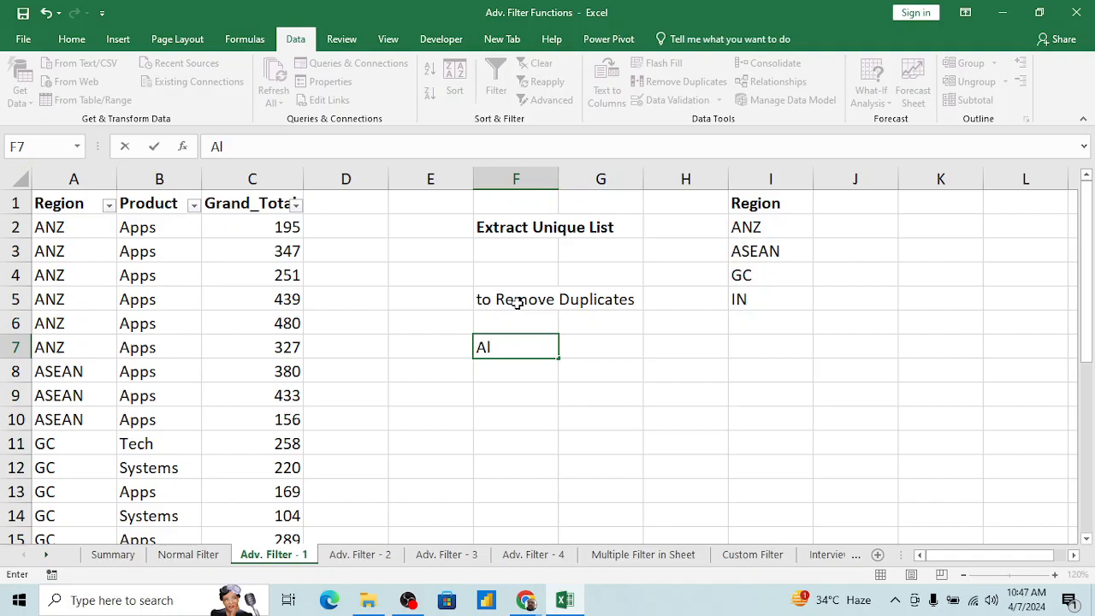
text(lt+A+M)
key(Return)
Step: Copy the Region column A1:A27 with its header and paste it over the list in column I, starting at I1
key(Up)
key(Up)
key(Up)
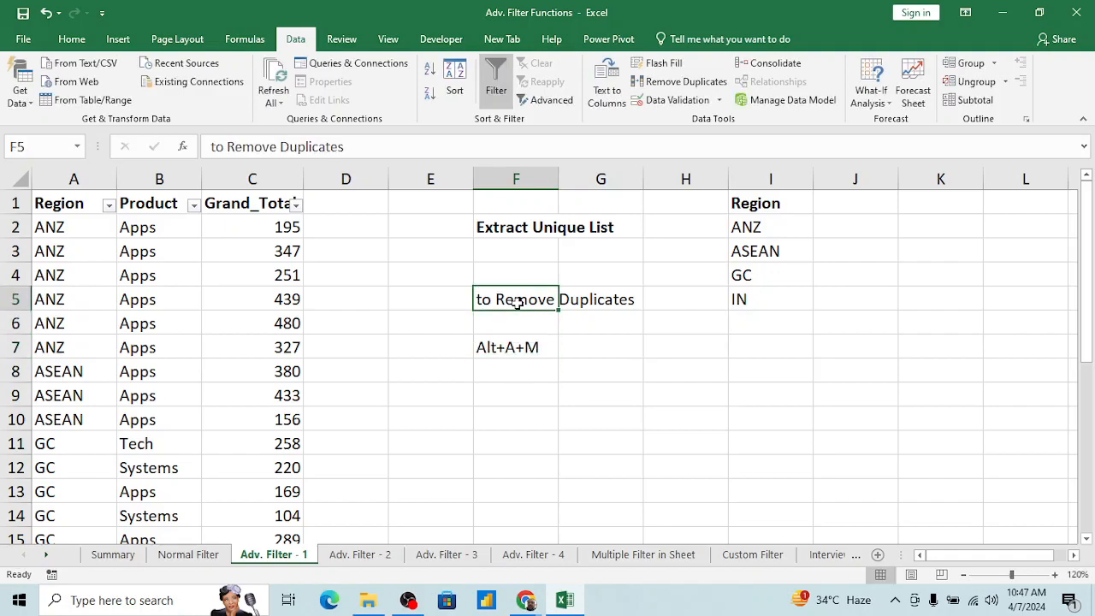
key(Left)
key(Left)
key(Left)
key(Left)
key(Left)
key(ctrl+Up)
key(ctrl+shift+Down)
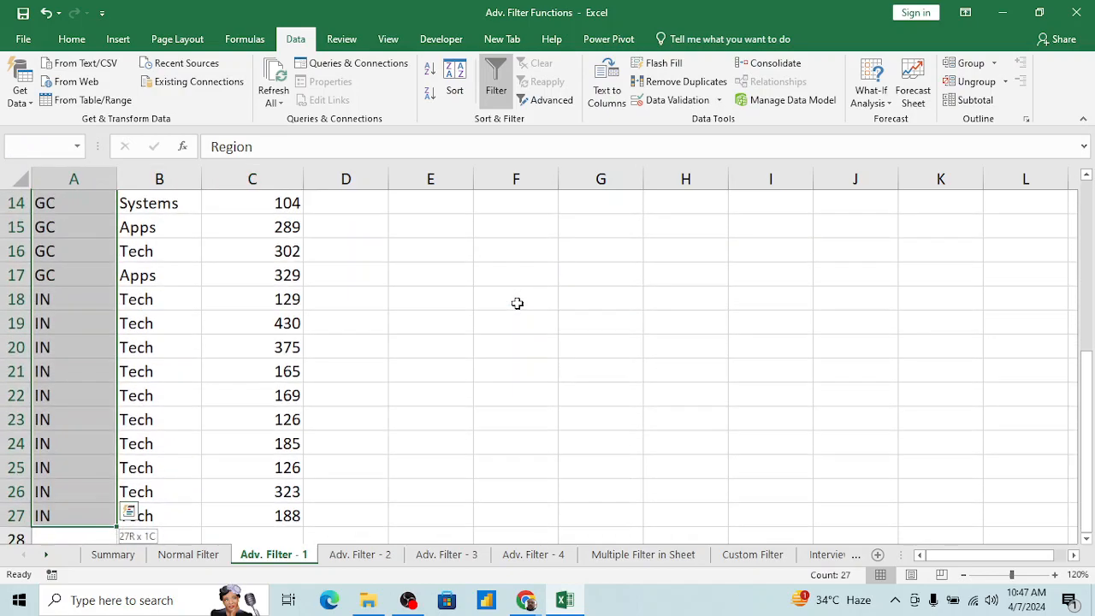
key(ctrl+c)
key(Right)
key(Right)
key(Right)
key(Right)
key(Right)
key(Right)
key(Right)
key(Right)
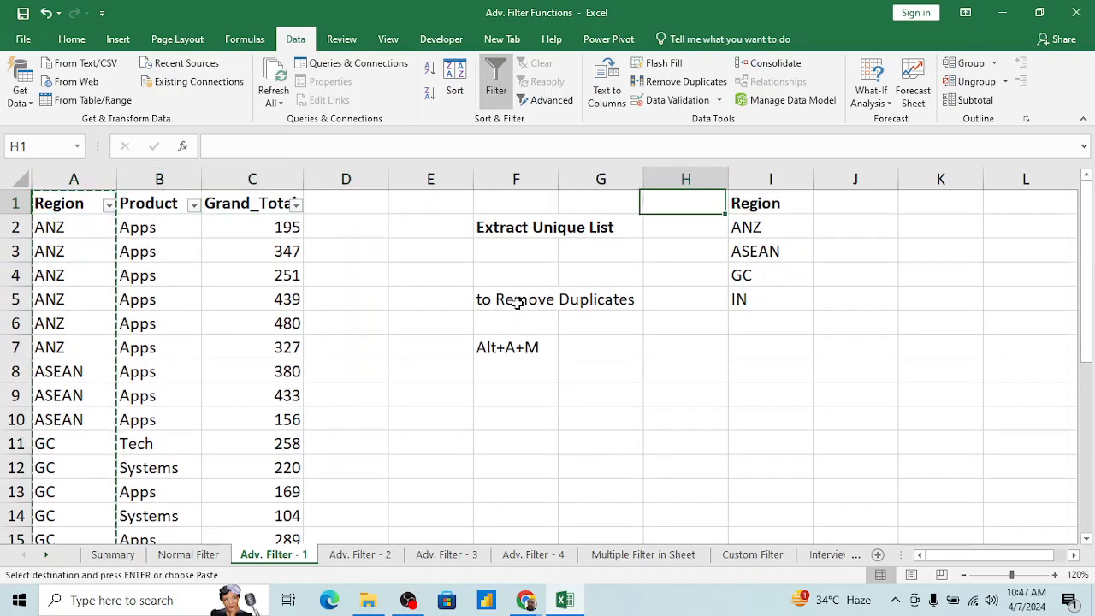
key(ctrl+v)
key(alt)
key(a)
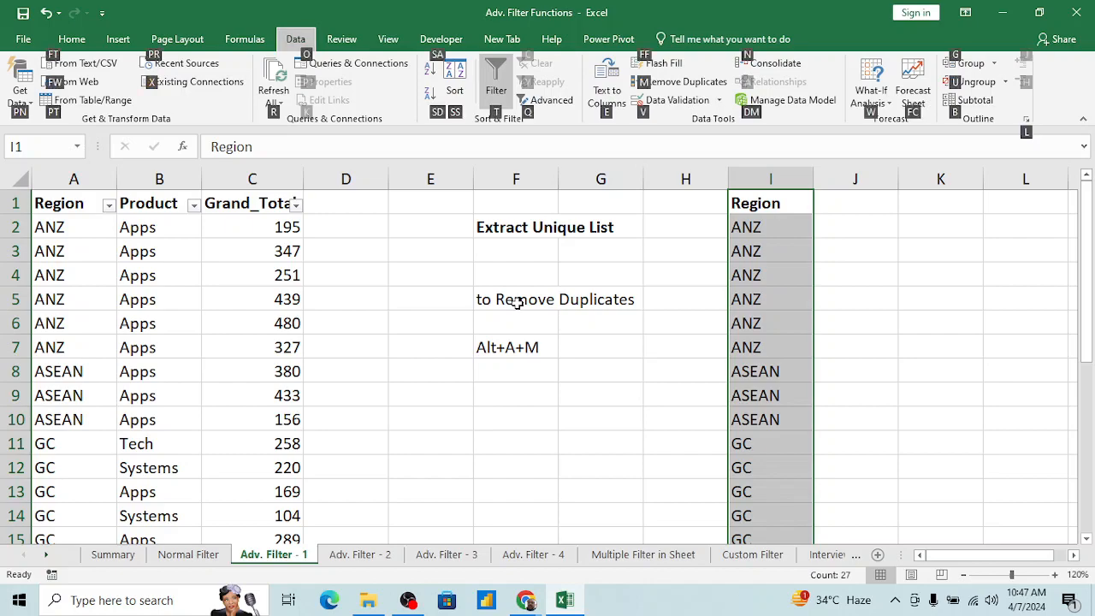
key(m)
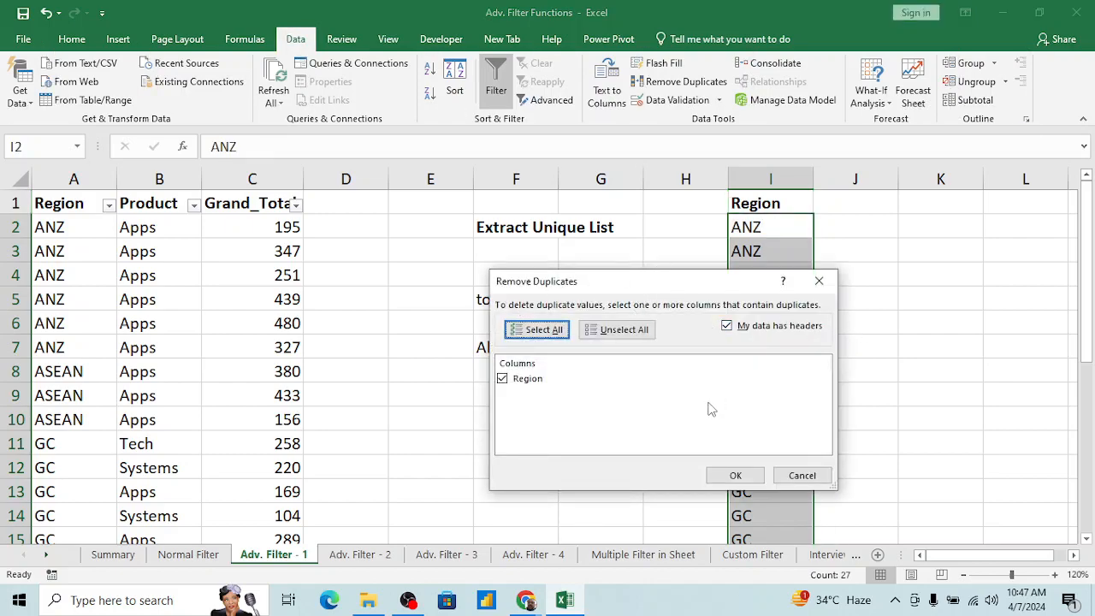
key(Escape)
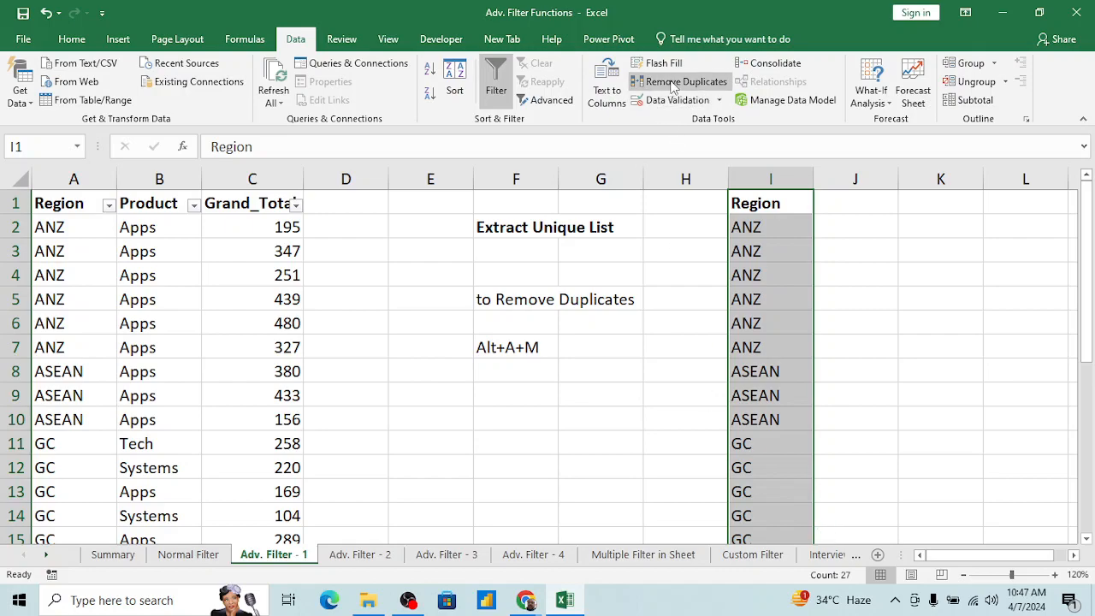
click(673, 82)
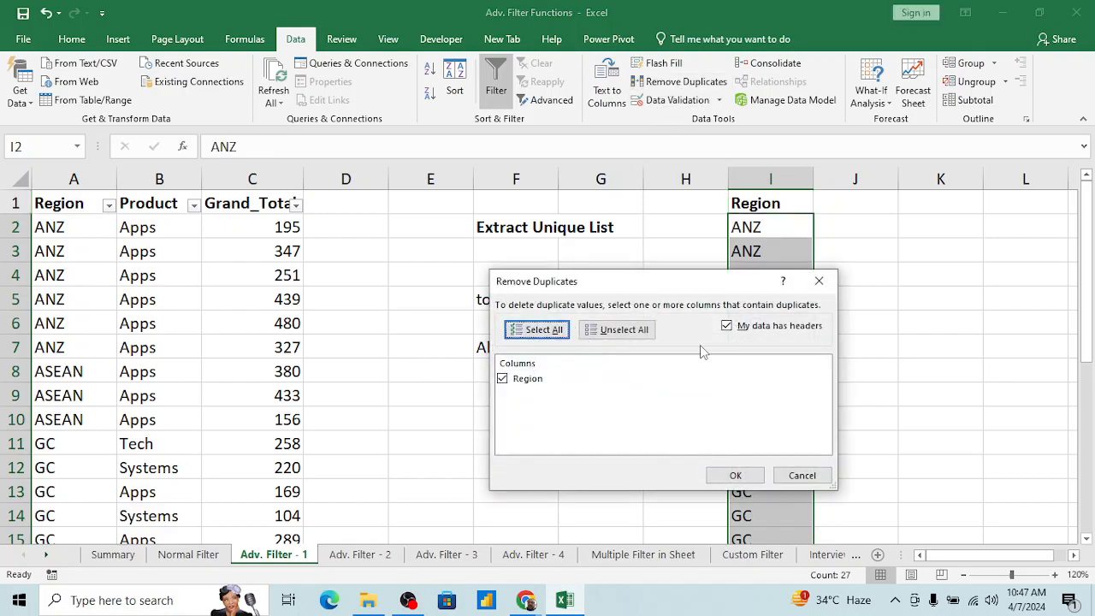
key(Escape)
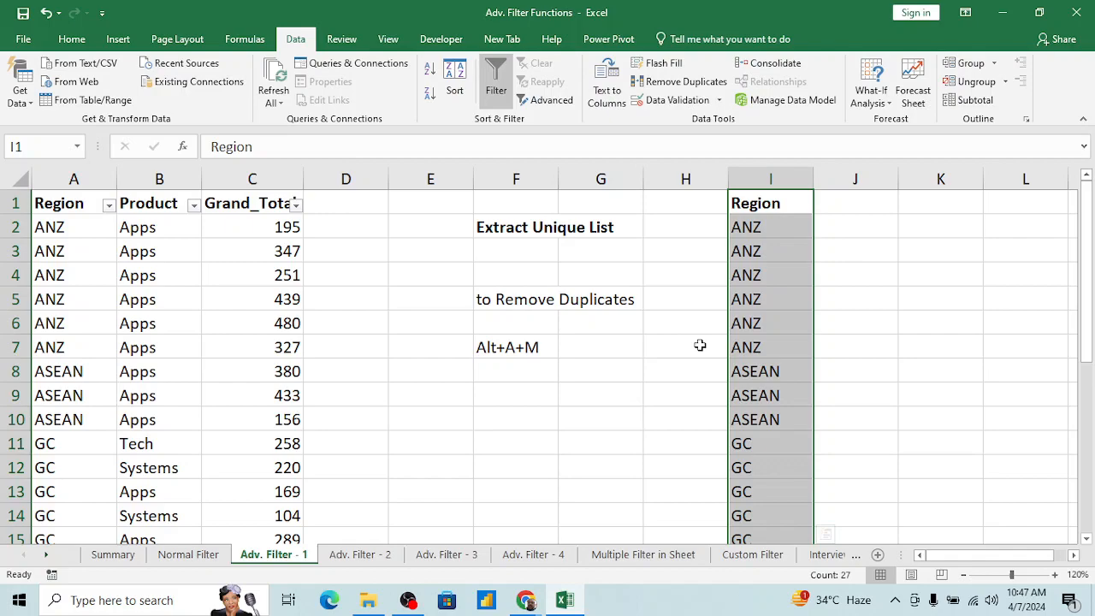
Step: Remove the duplicate regions from column I, keeping the option that the data has headers enabled
click(765, 225)
click(769, 180)
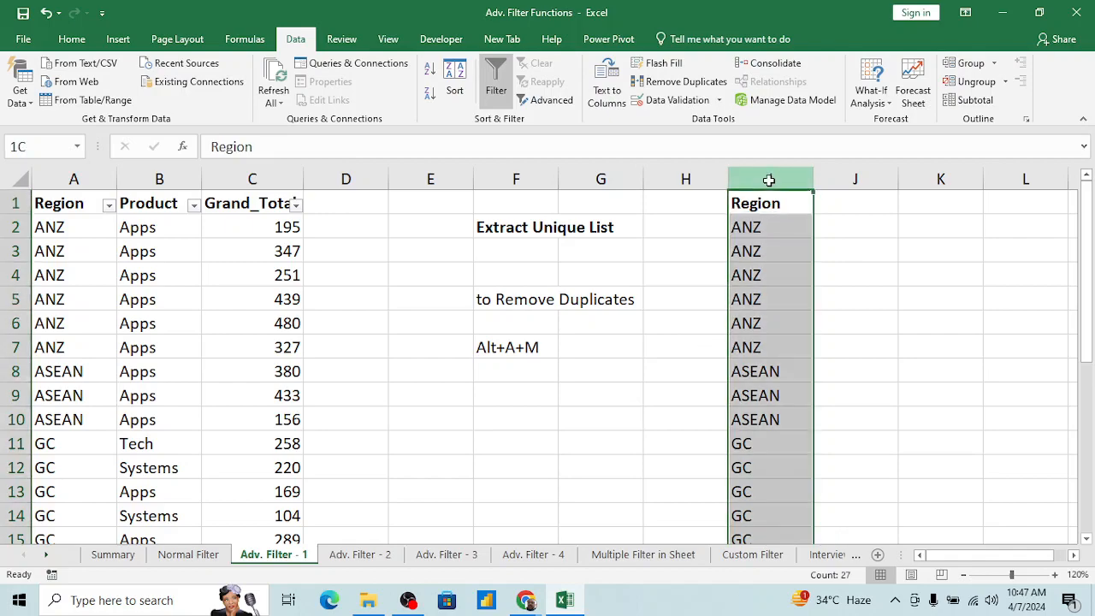
key(alt+a+m)
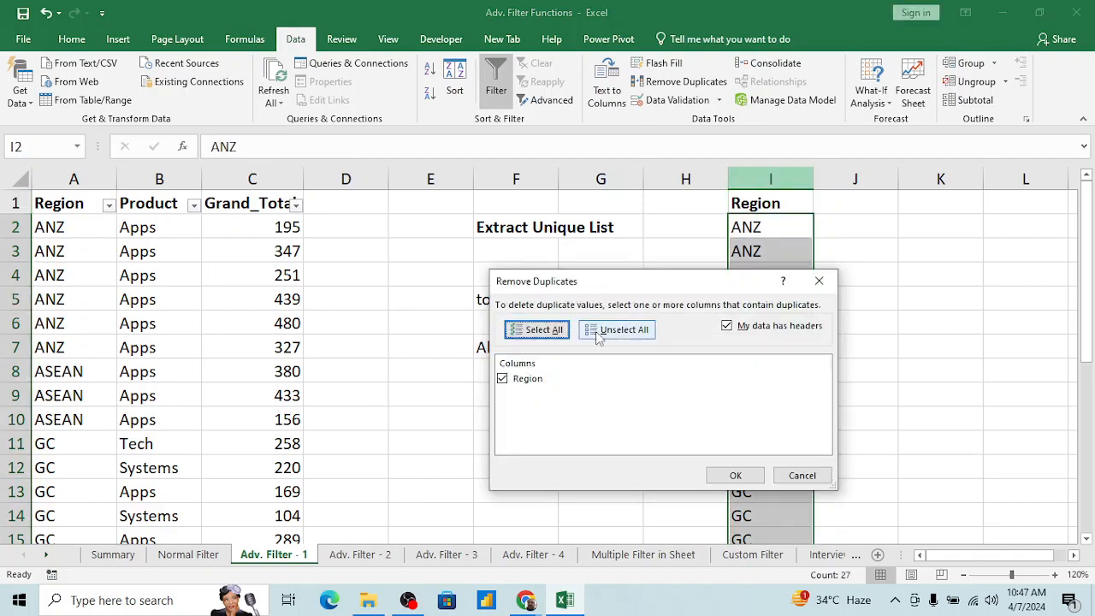
click(727, 327)
click(726, 329)
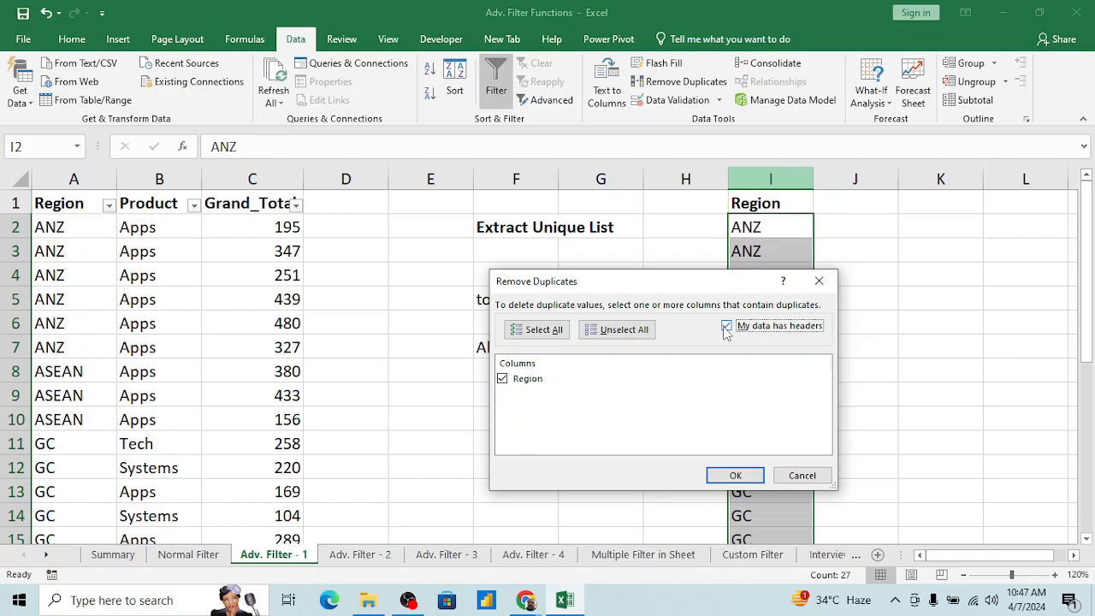
click(726, 476)
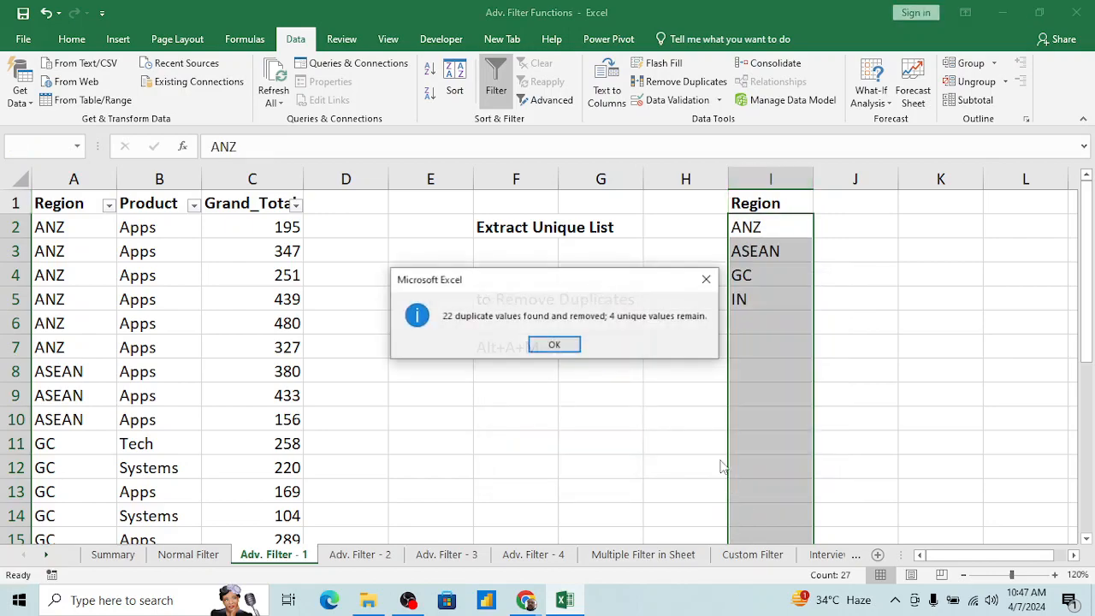
click(553, 345)
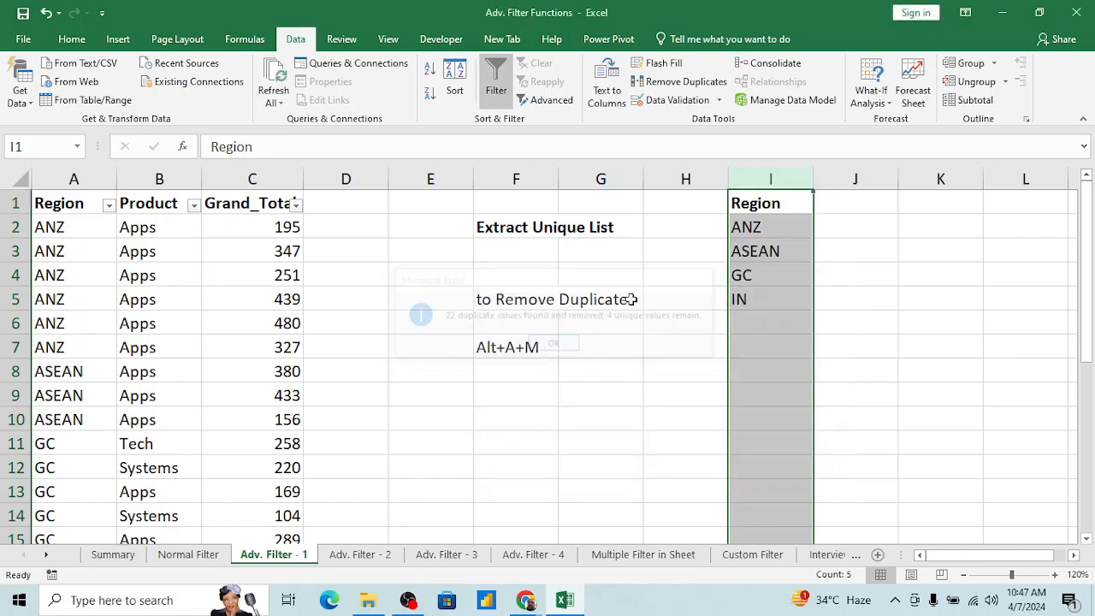
click(735, 247)
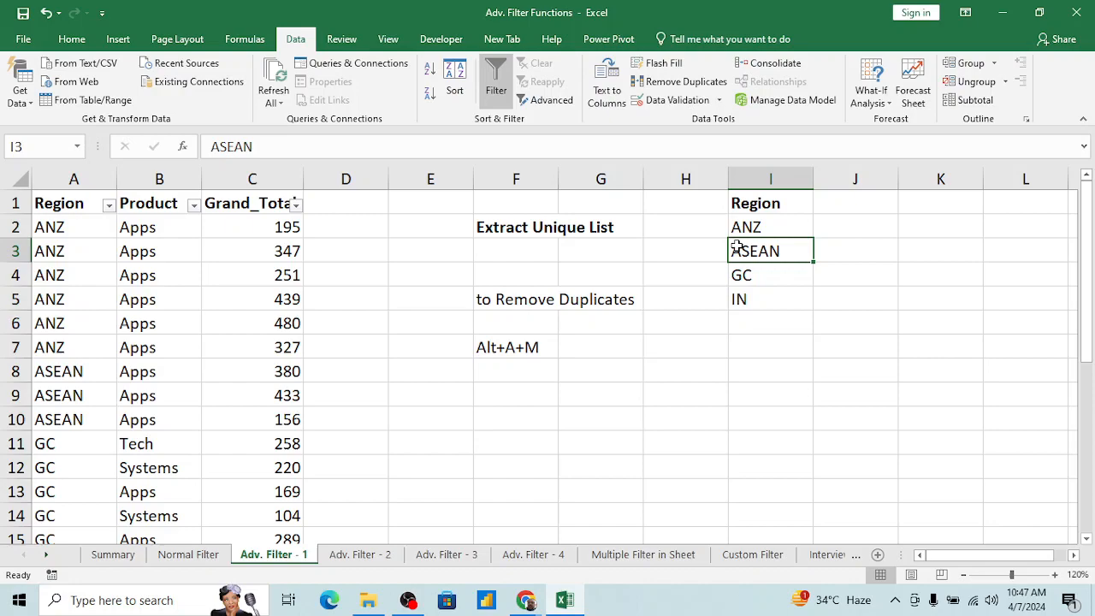
Step: Make the "to Remove Duplicates" note in cell F5 bold and underlined
click(515, 304)
key(ctrl+b)
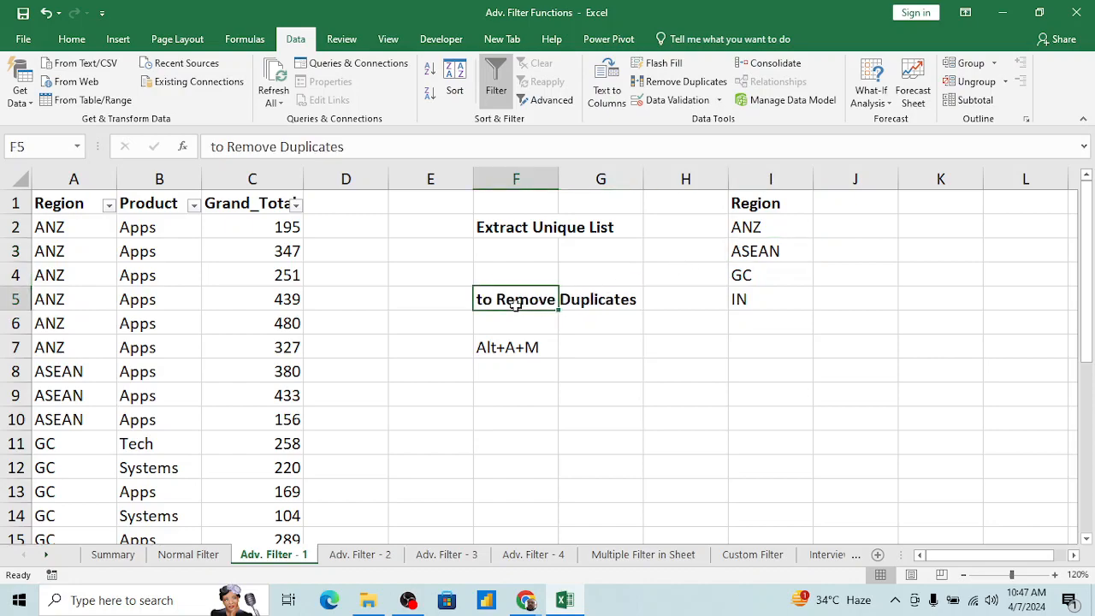
key(ctrl+u)
click(725, 294)
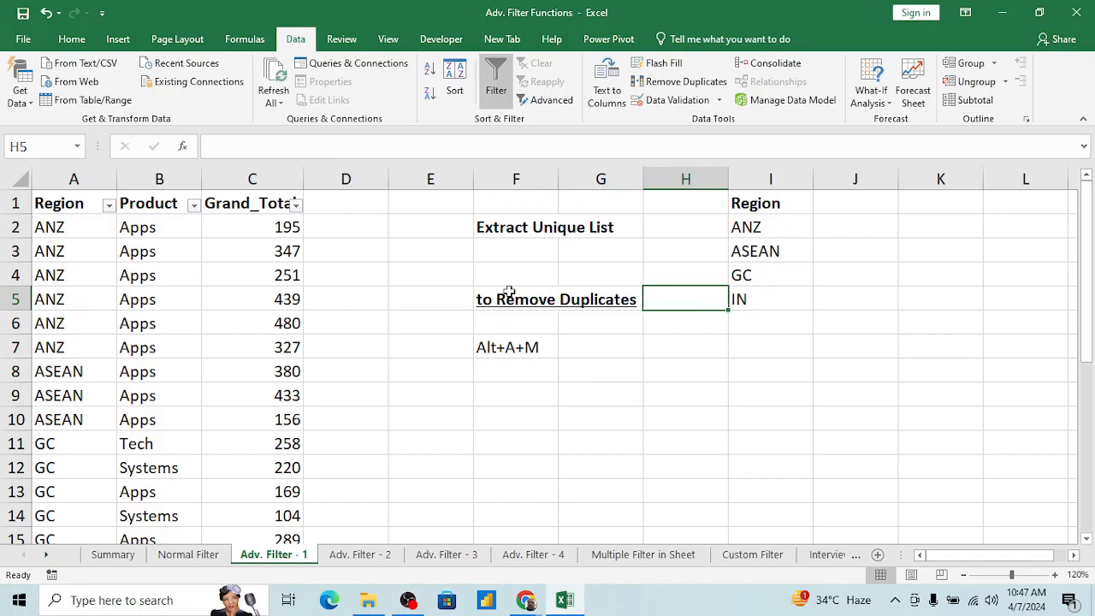
Step: Turn off the normal filter on the Region, Product and Grand_Total table
click(130, 253)
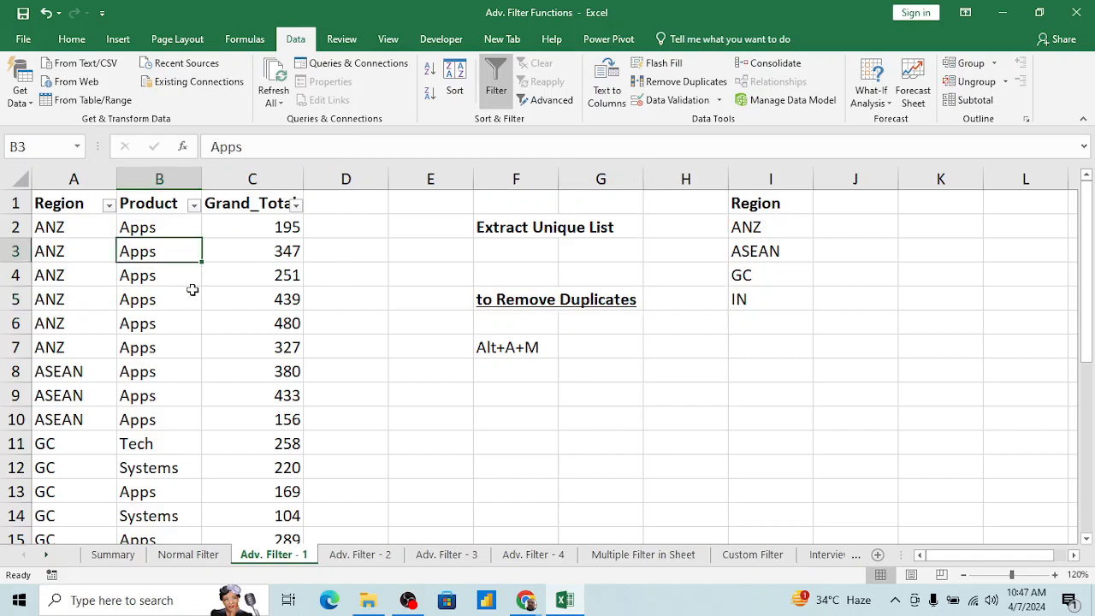
key(alt+d)
key(f)
key(f)
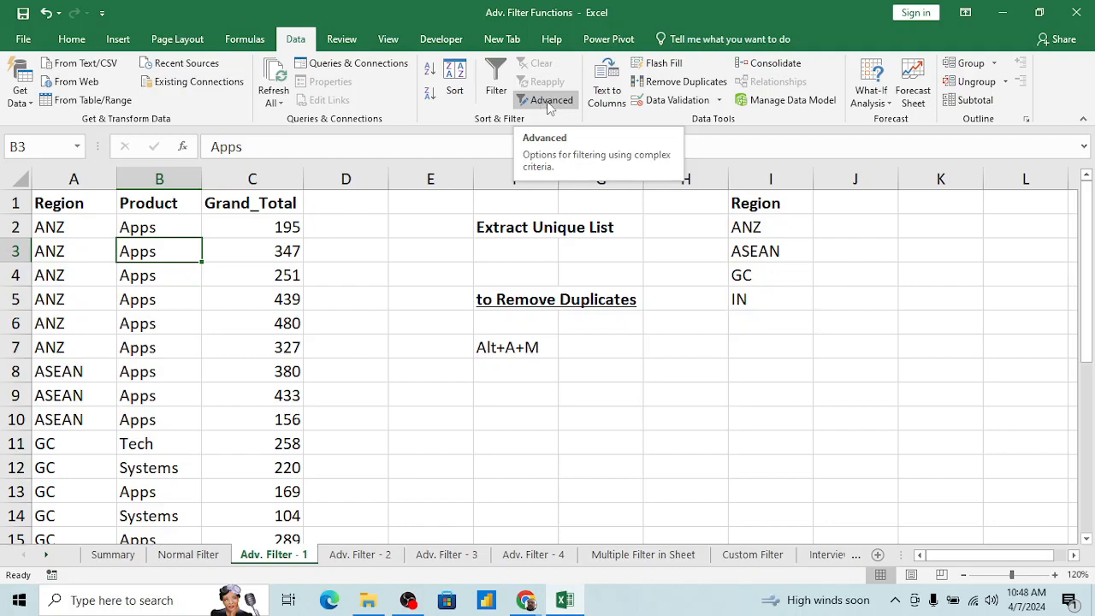
click(349, 374)
click(243, 292)
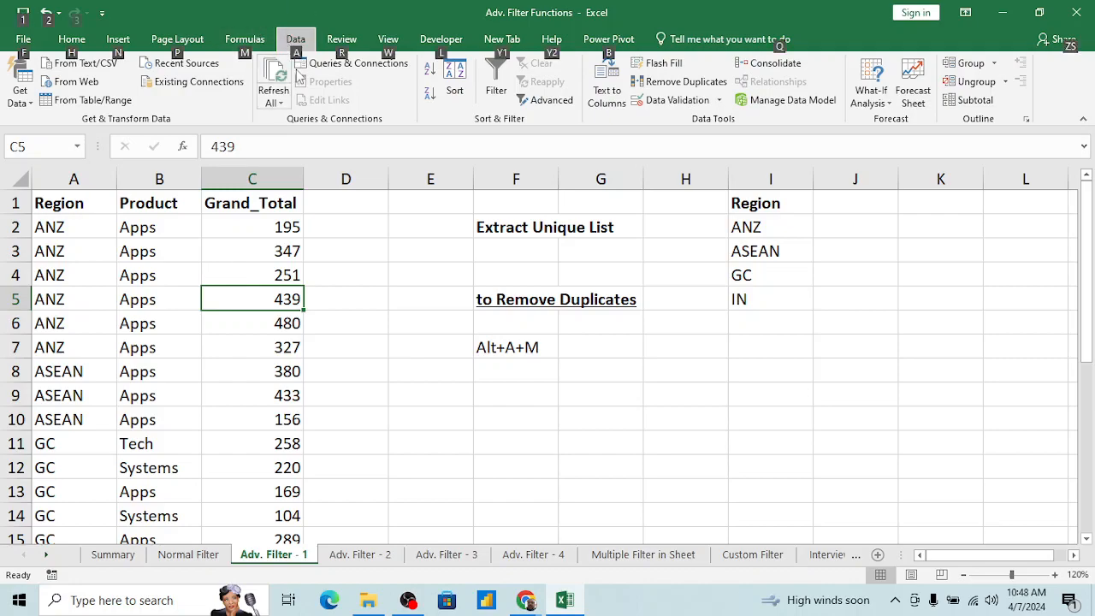
key(alt)
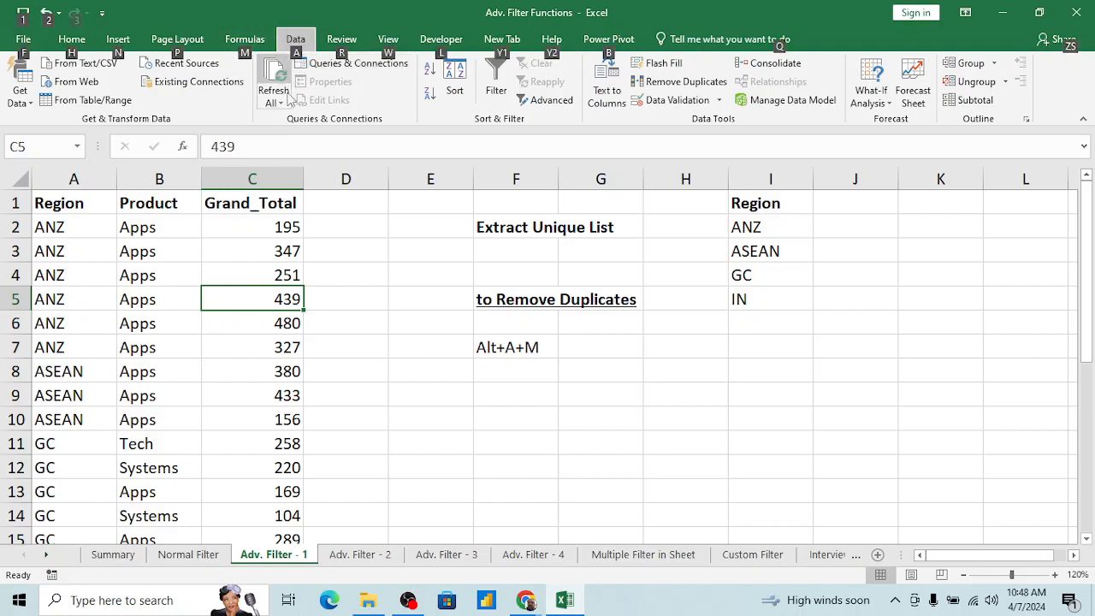
key(a)
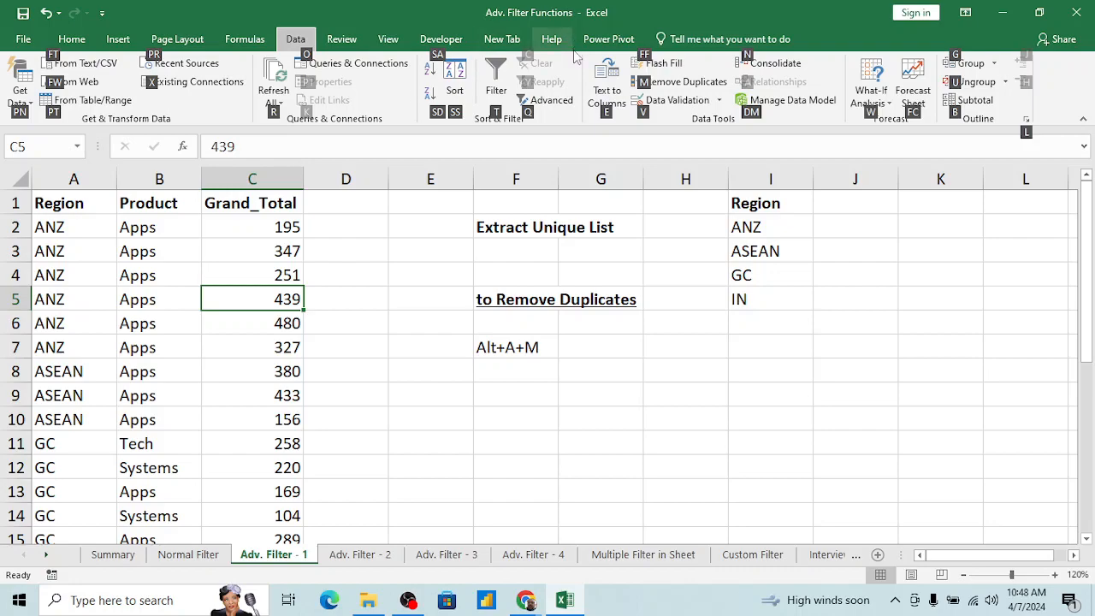
click(532, 109)
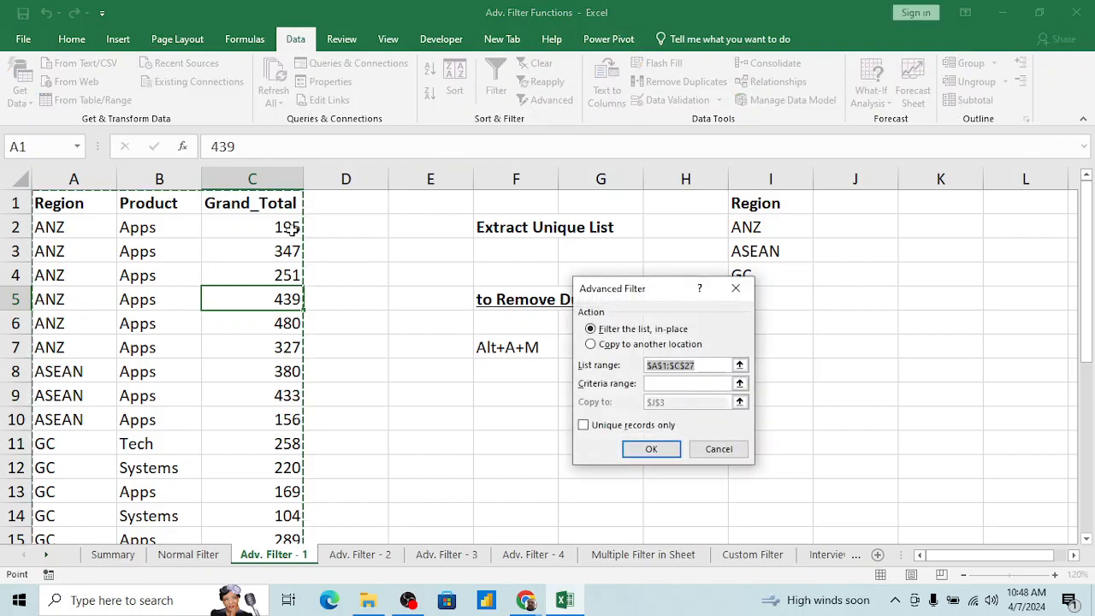
click(716, 448)
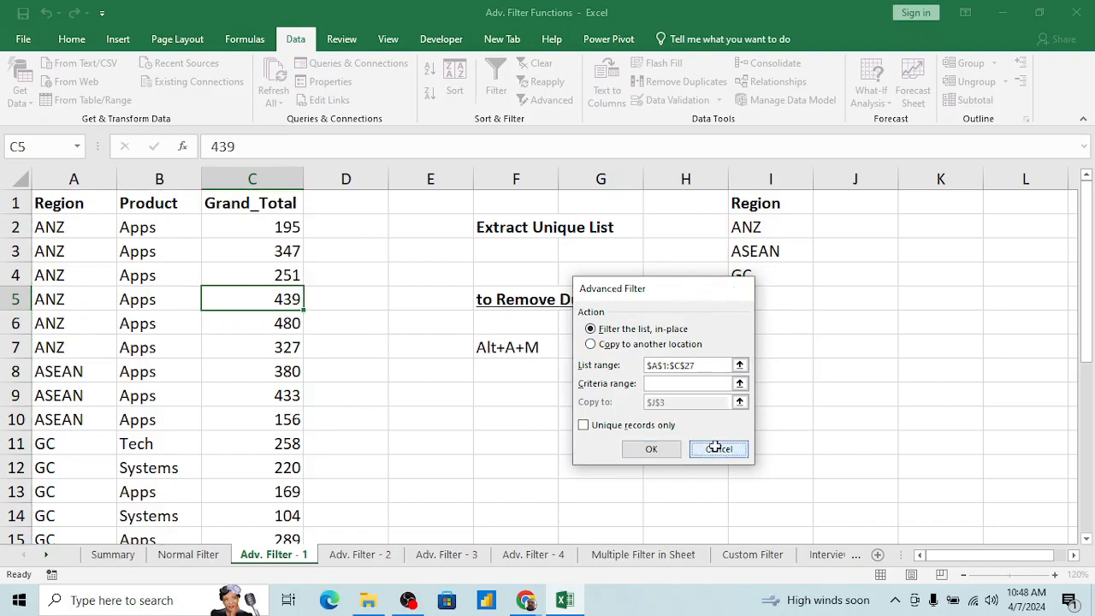
Step: Enter the note "To Apply Adv. Filter" in cell F10
click(508, 409)
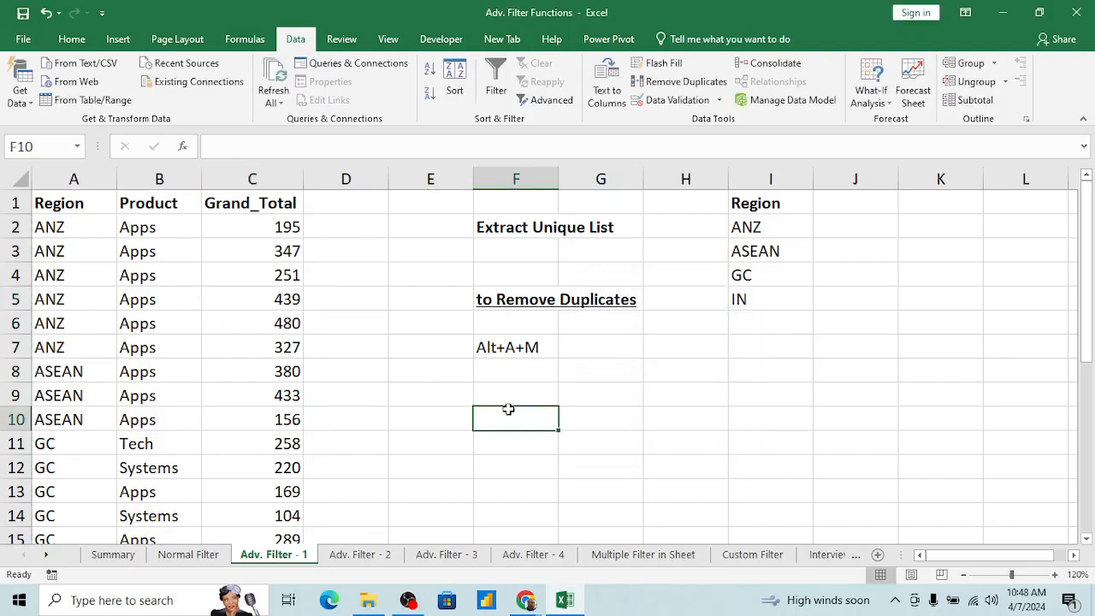
text(To)
text(ply)
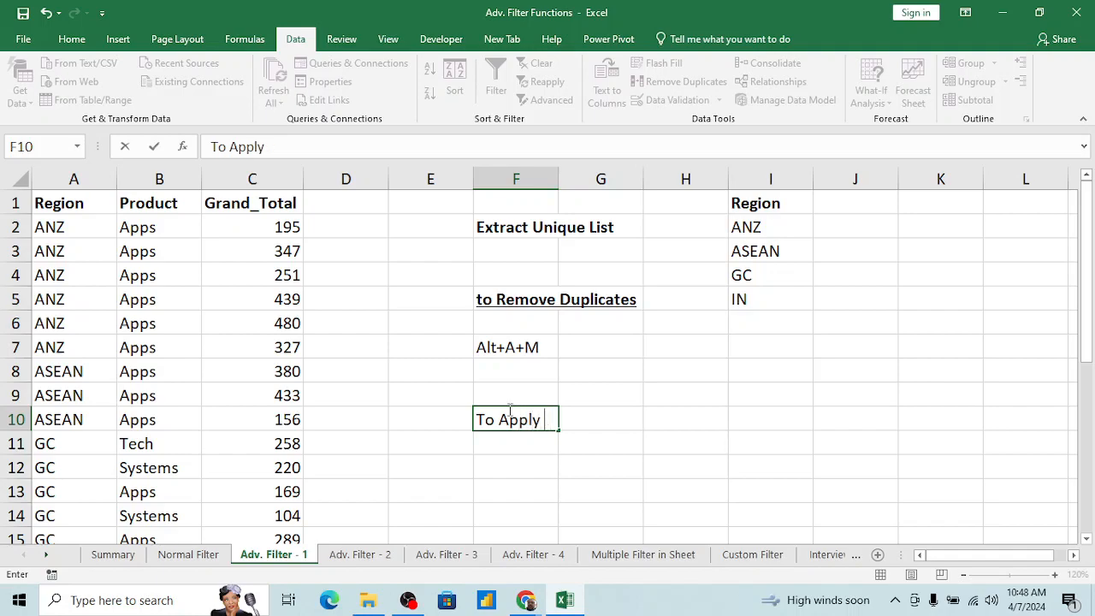
text( Adv. Filte)
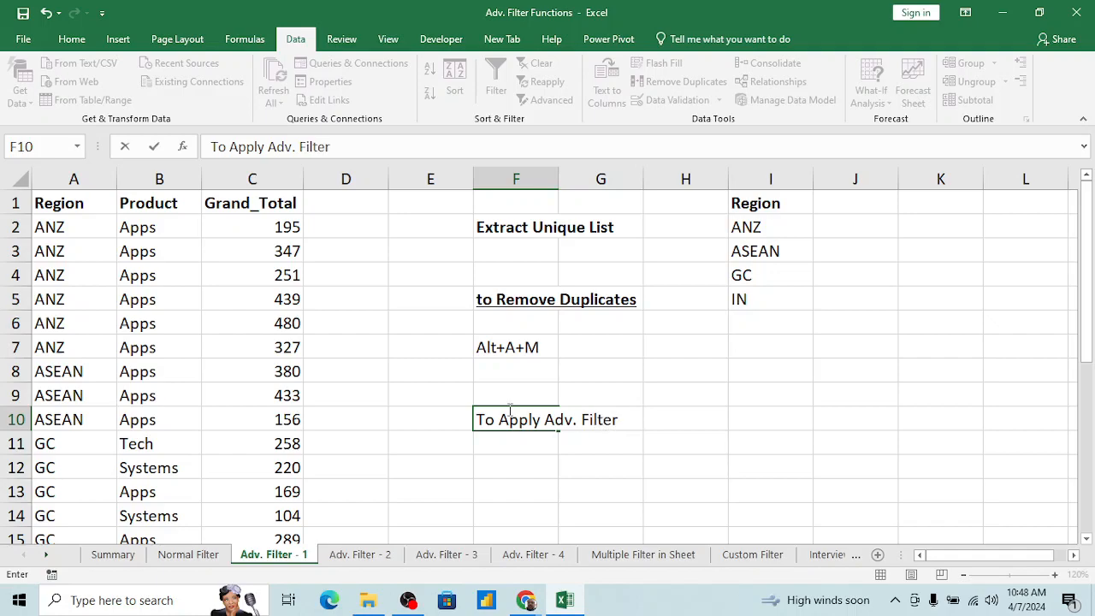
text(r)
key(Return)
key(Return)
Step: Enter the shortcut note "Alt+A+Q" in cell F12, below the advanced filter note
text(Alt+)
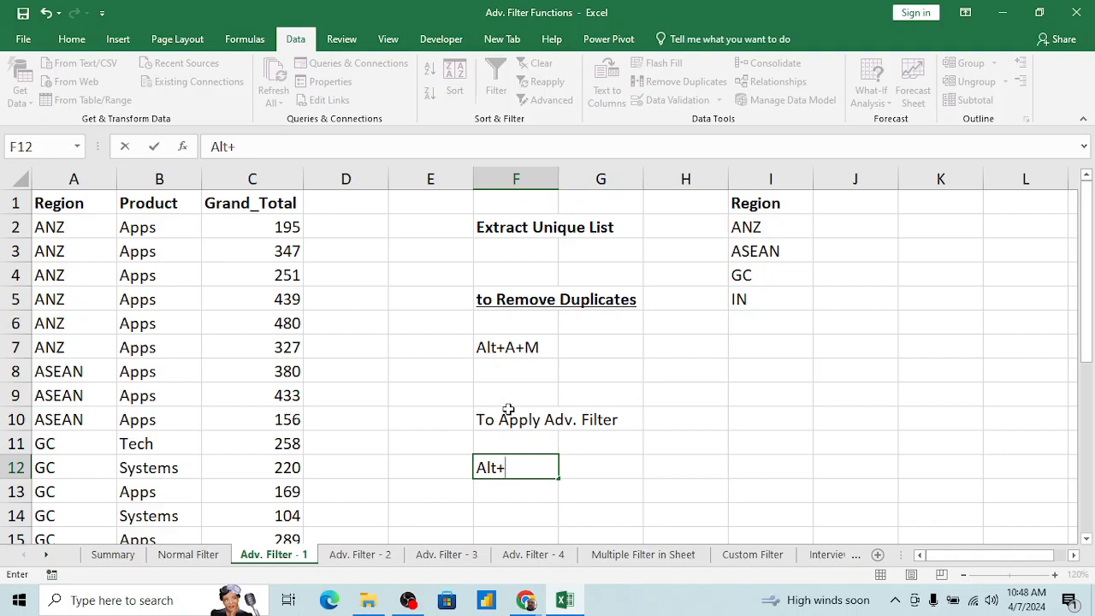
text(A+Q)
key(Return)
Step: Make the "To Apply Adv. Filter" note in cell F10 bold and underlined
key(Up)
key(Up)
key(Up)
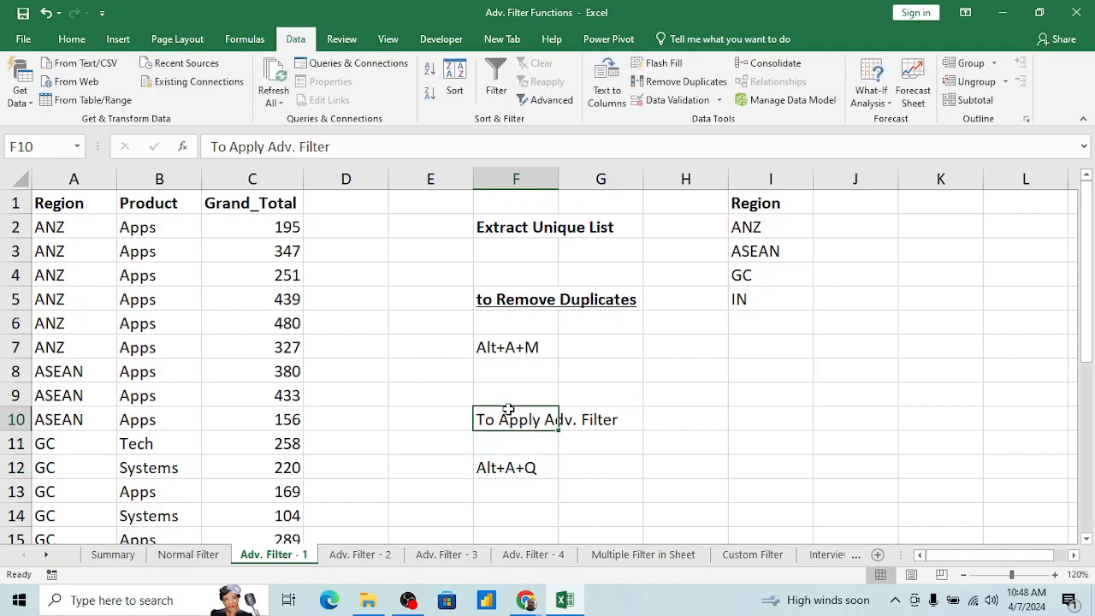
key(ctrl+b)
Step: Start an Advanced Filter on the data table and set its list range to the Region column, A1:A27
key(Down)
key(Down)
key(Left)
key(Left)
key(Left)
key(Left)
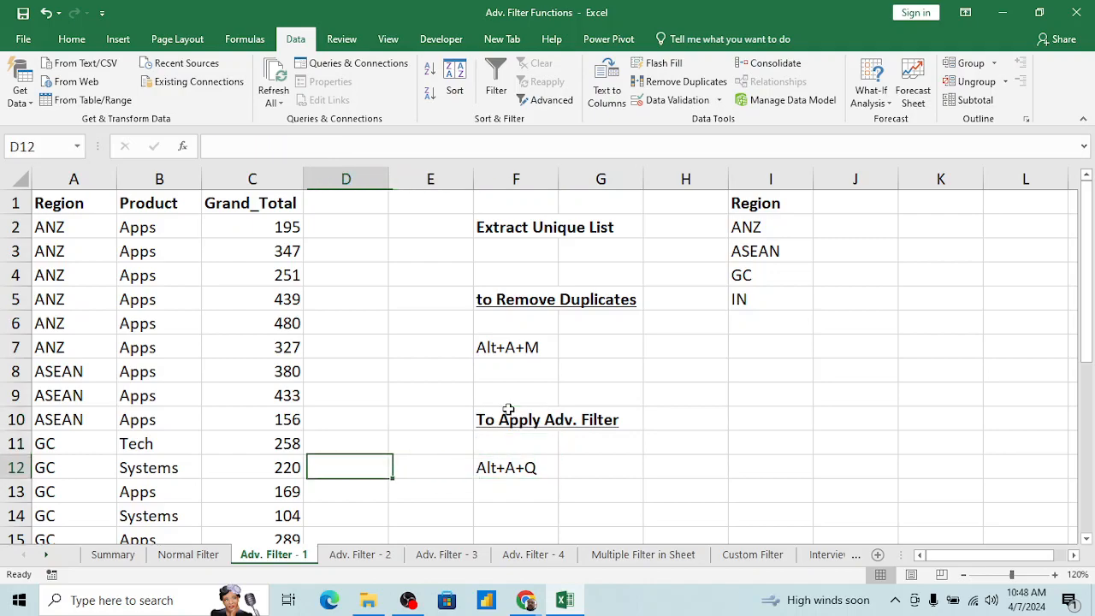
key(ctrl+Up)
key(Down)
key(Down)
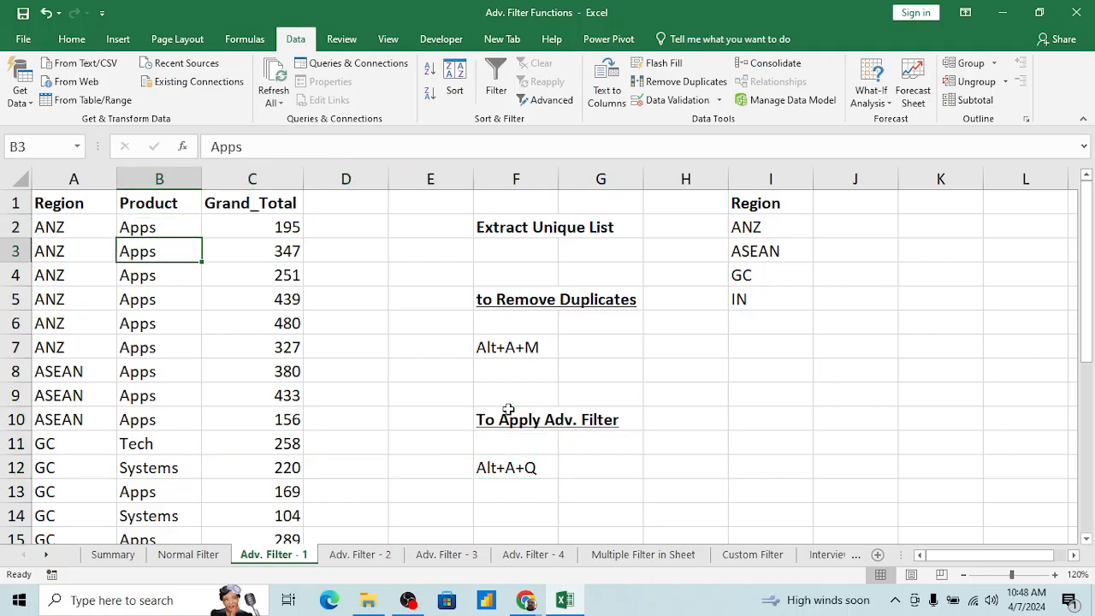
key(alt+a)
key(q)
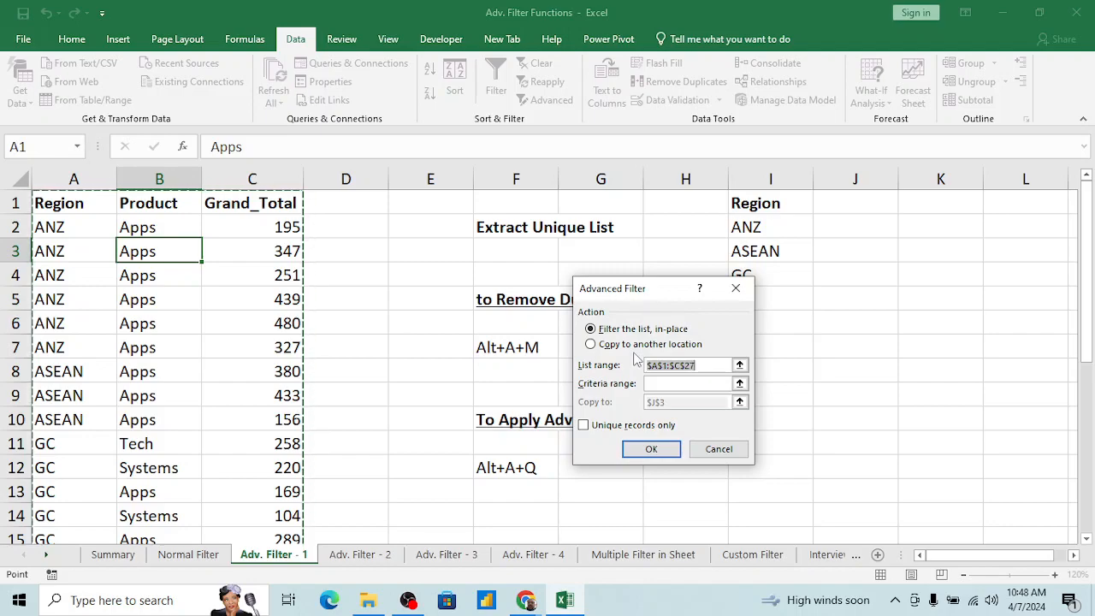
click(716, 365)
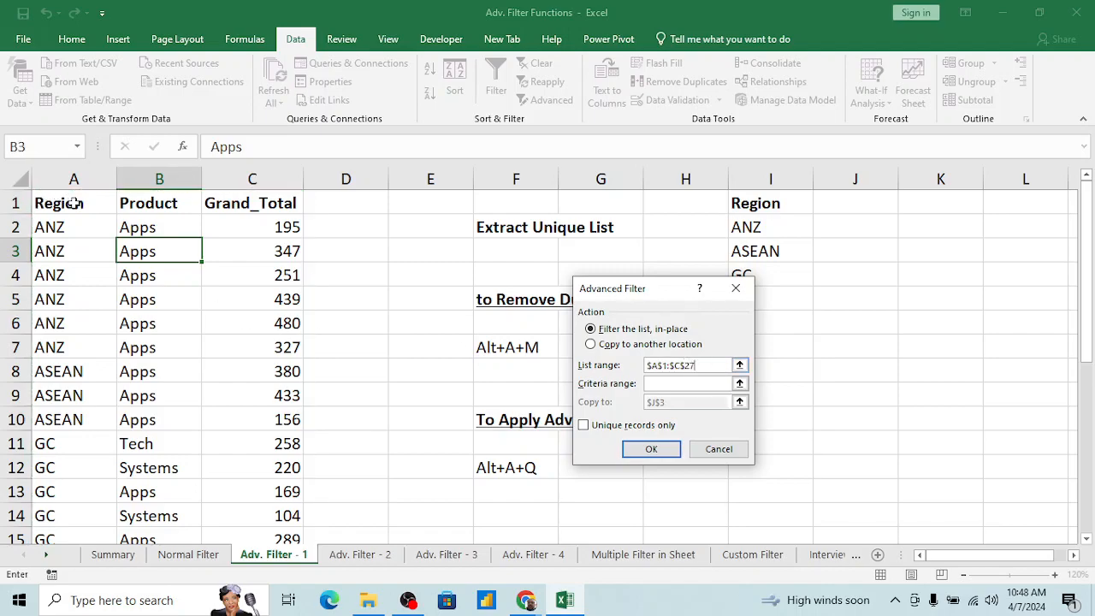
click(739, 366)
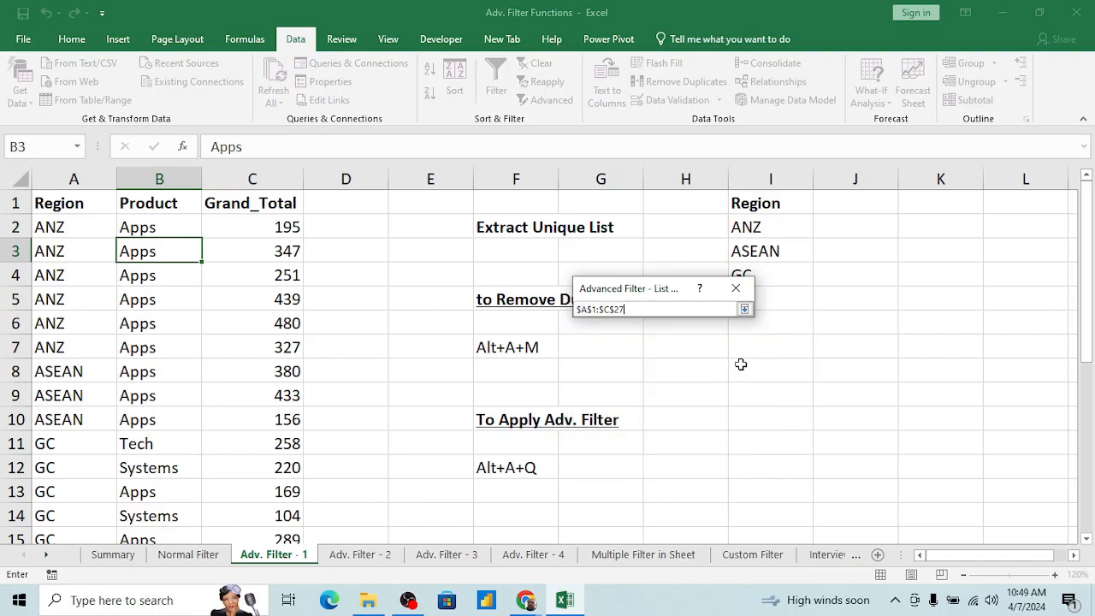
click(87, 199)
key(ctrl+shift+Down)
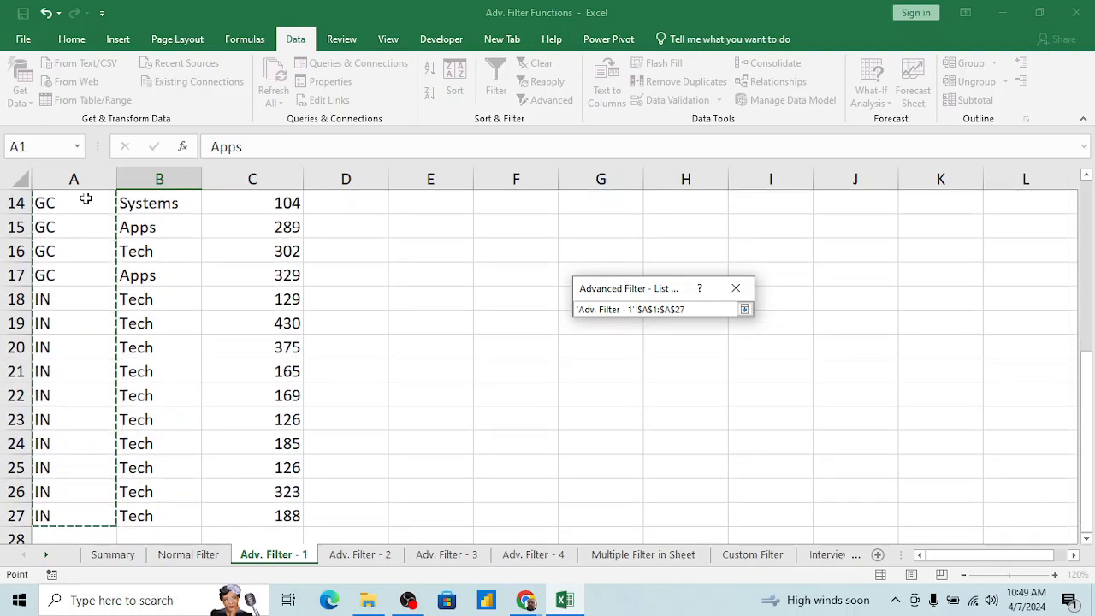
click(742, 311)
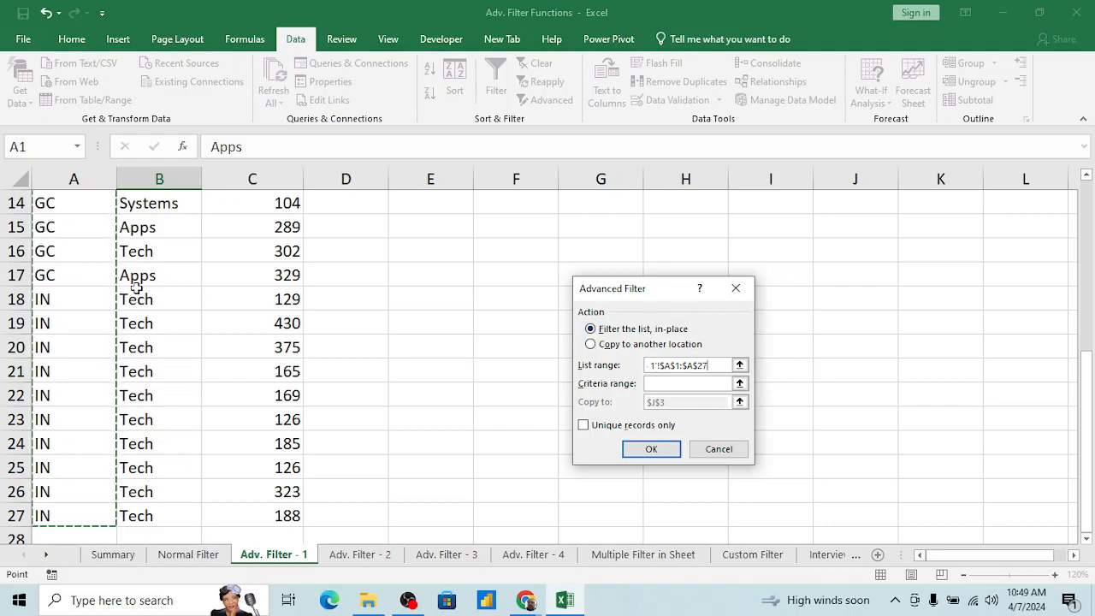
Step: Apply the in-place advanced filter to the Region column without limiting it to unique records, and return to cell A1
click(652, 450)
click(124, 324)
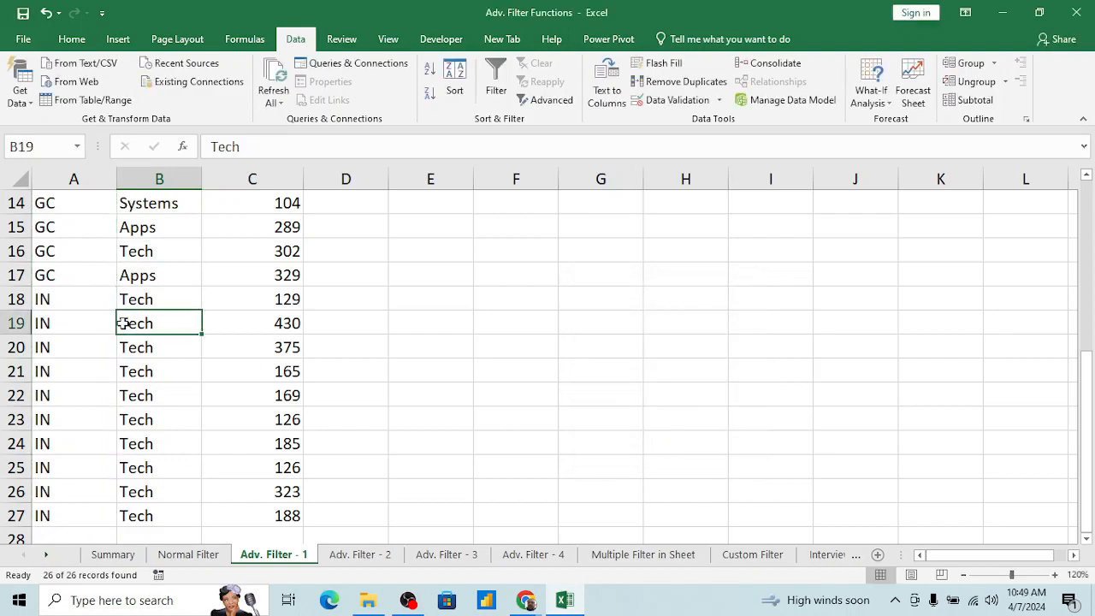
key(ctrl+Home)
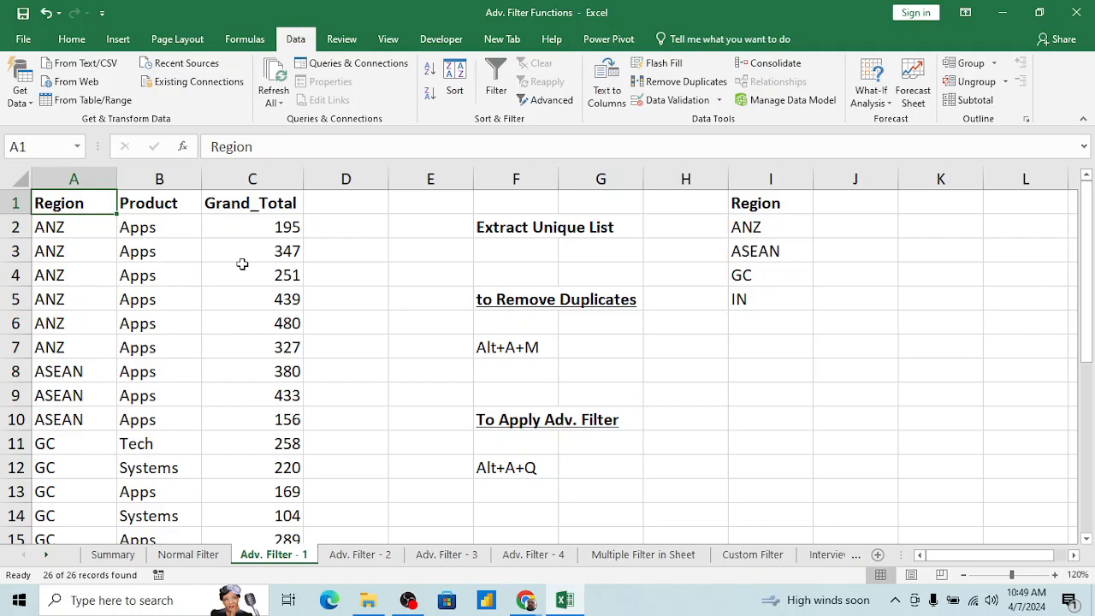
Step: Apply an in-place Advanced Filter to the Region column A1:A27, showing unique records only
key(alt+a)
key(q)
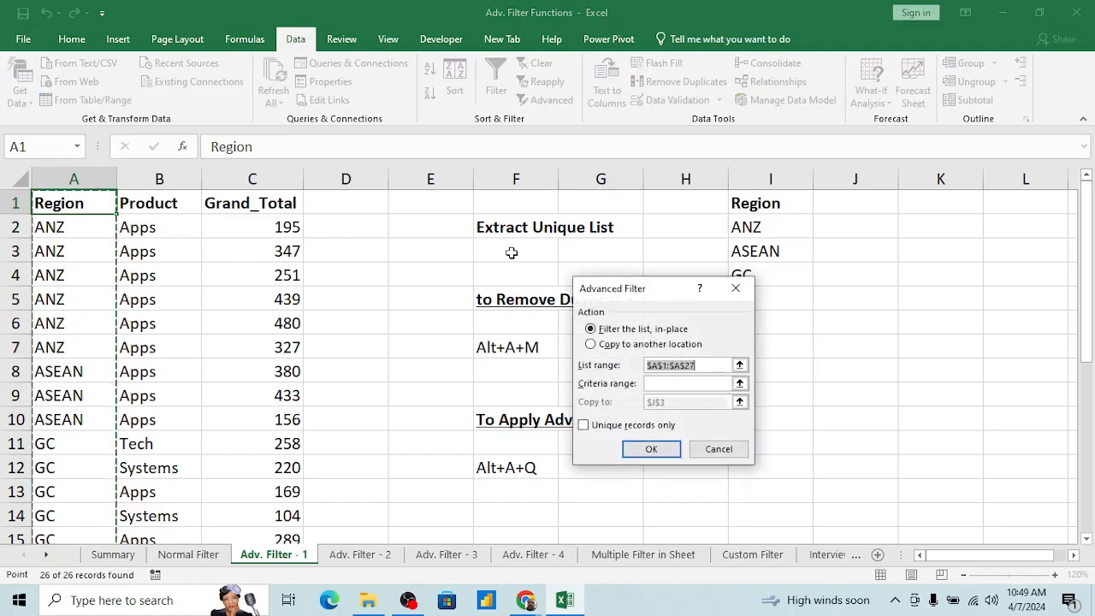
click(584, 426)
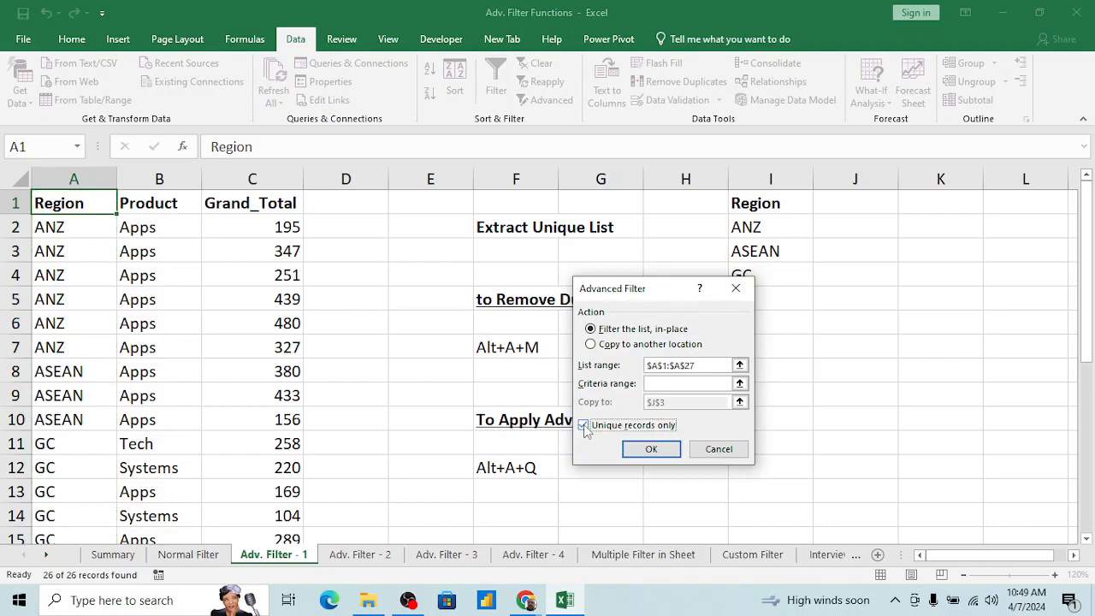
click(651, 450)
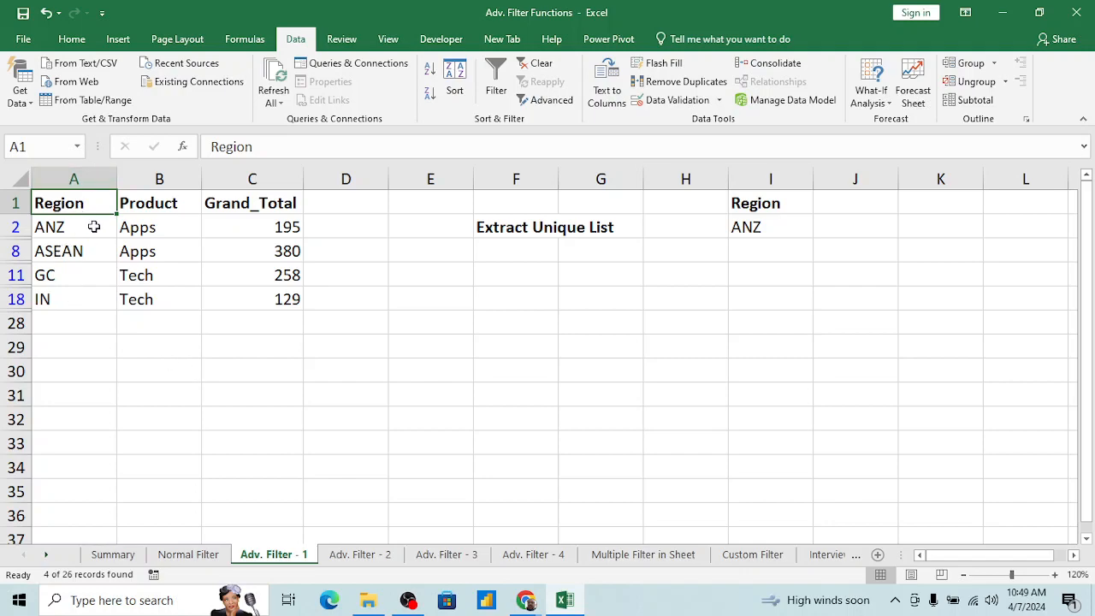
Step: Clear the unique-records filter to show all rows again, leaving the header row without filter arrows
key(alt+d)
key(f)
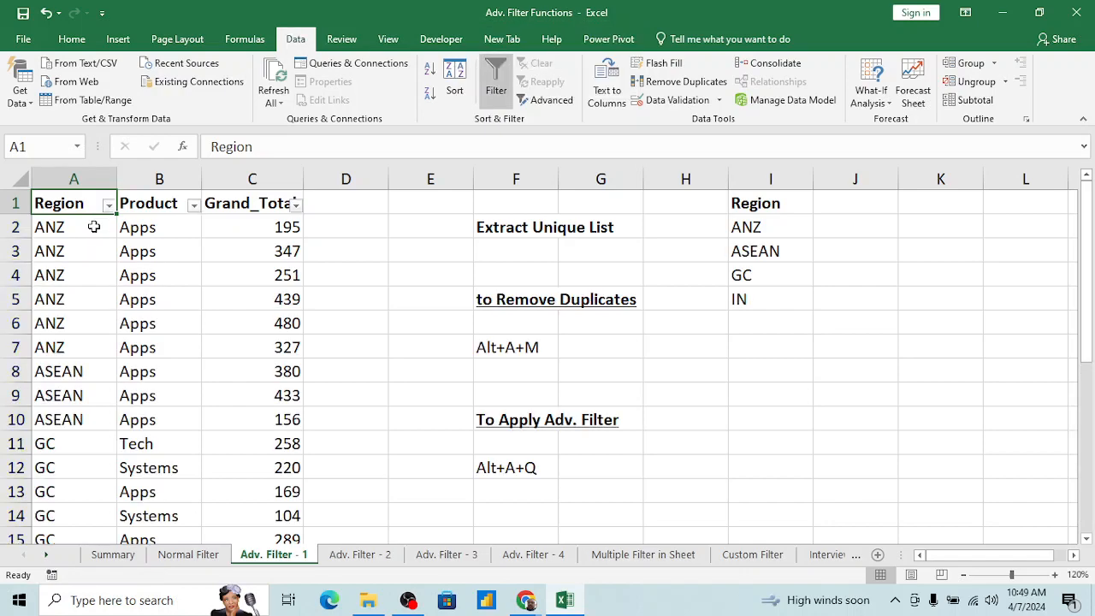
key(alt+d)
key(f)
key(f)
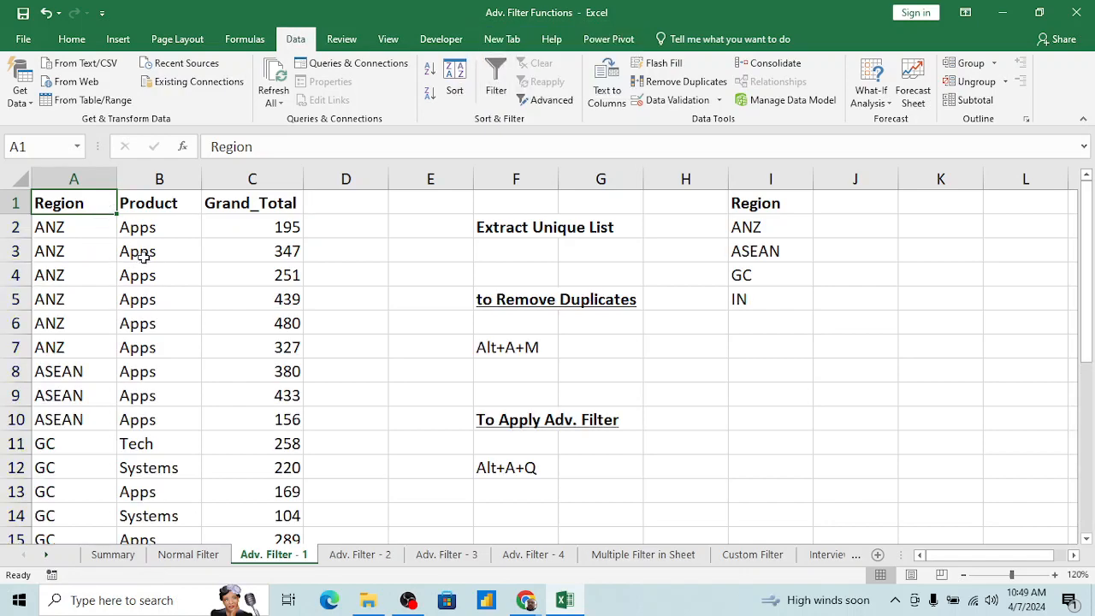
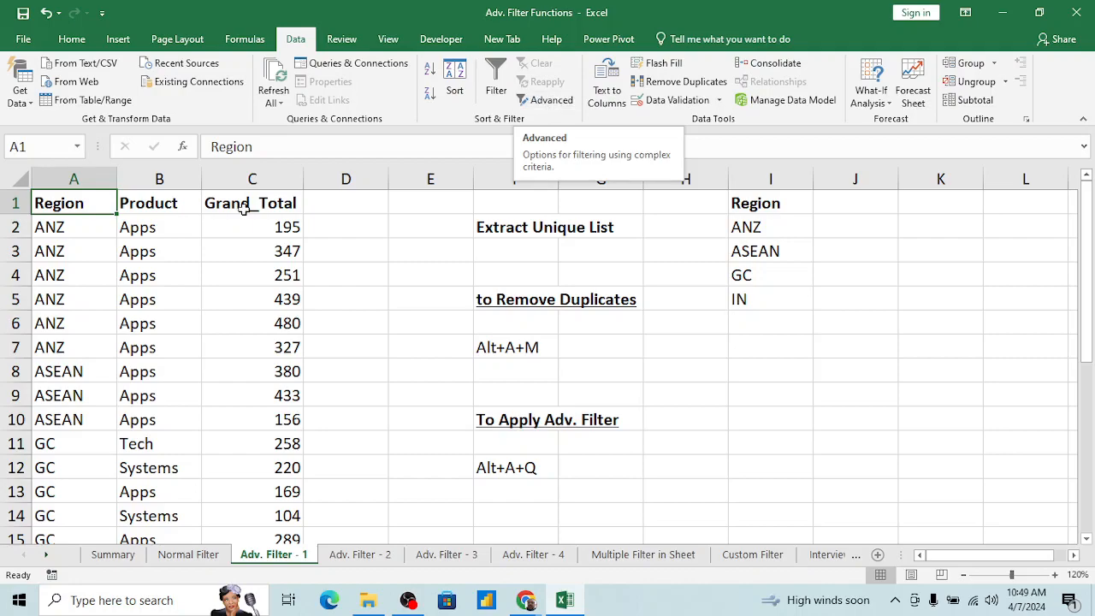
Step: Start an Advanced Filter on the data table with its action set to copy to another location
click(96, 284)
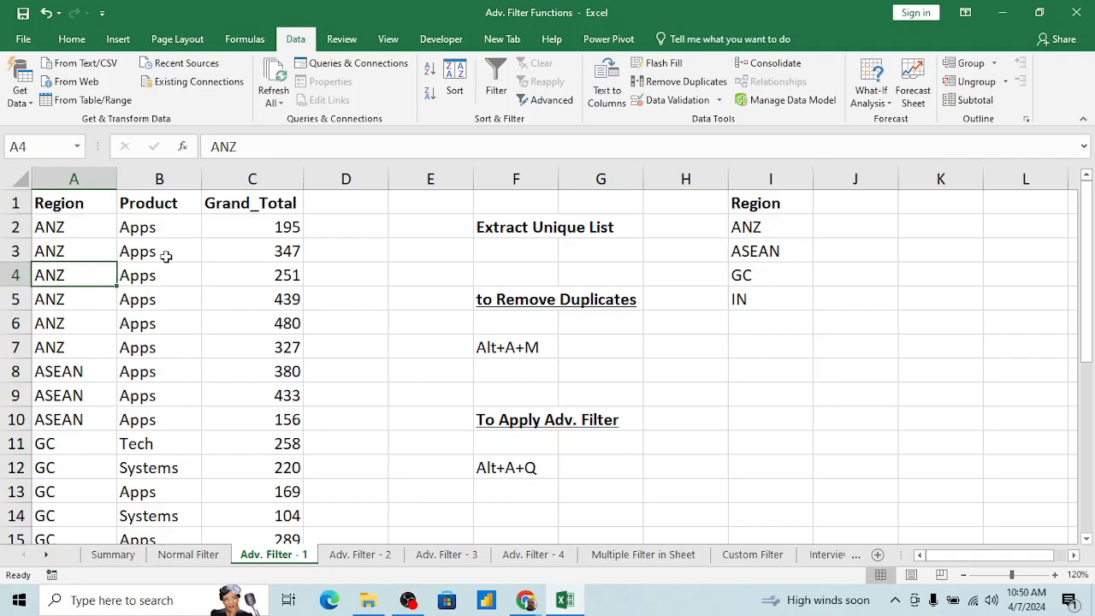
click(138, 279)
key(ctrl+Up)
key(Left)
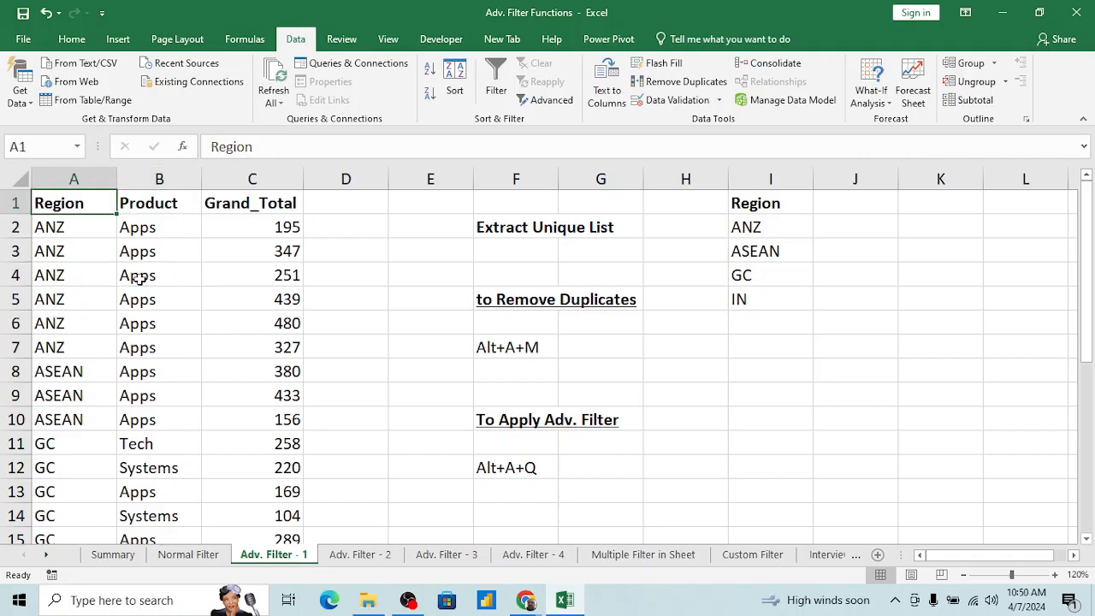
key(Right)
key(alt+a)
key(q)
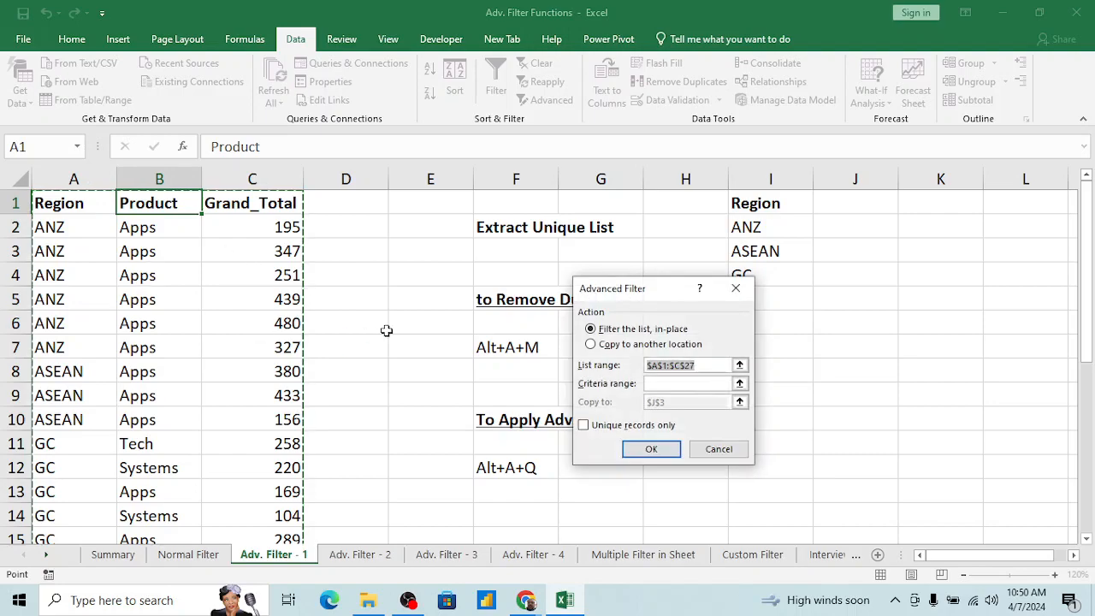
click(595, 345)
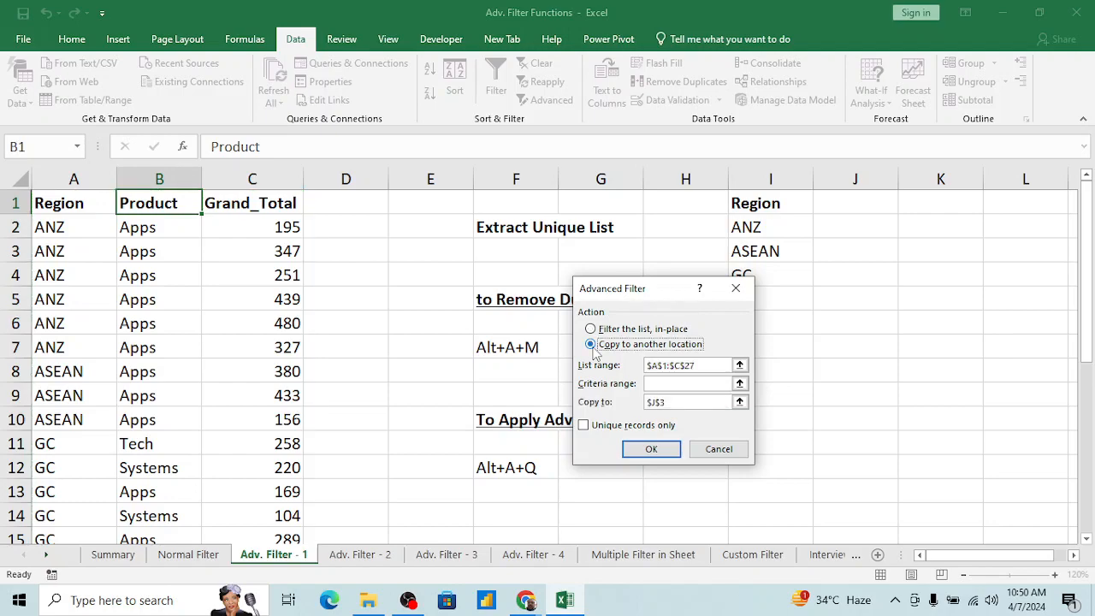
Step: Set the Advanced Filter's list range to the Region column, A1:A27
click(719, 365)
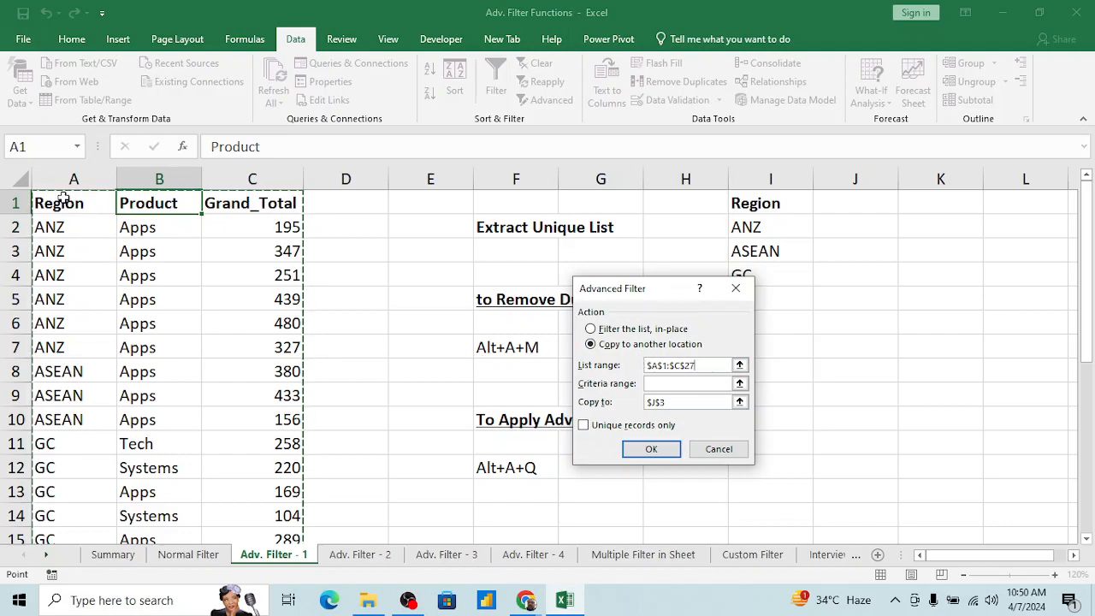
click(739, 365)
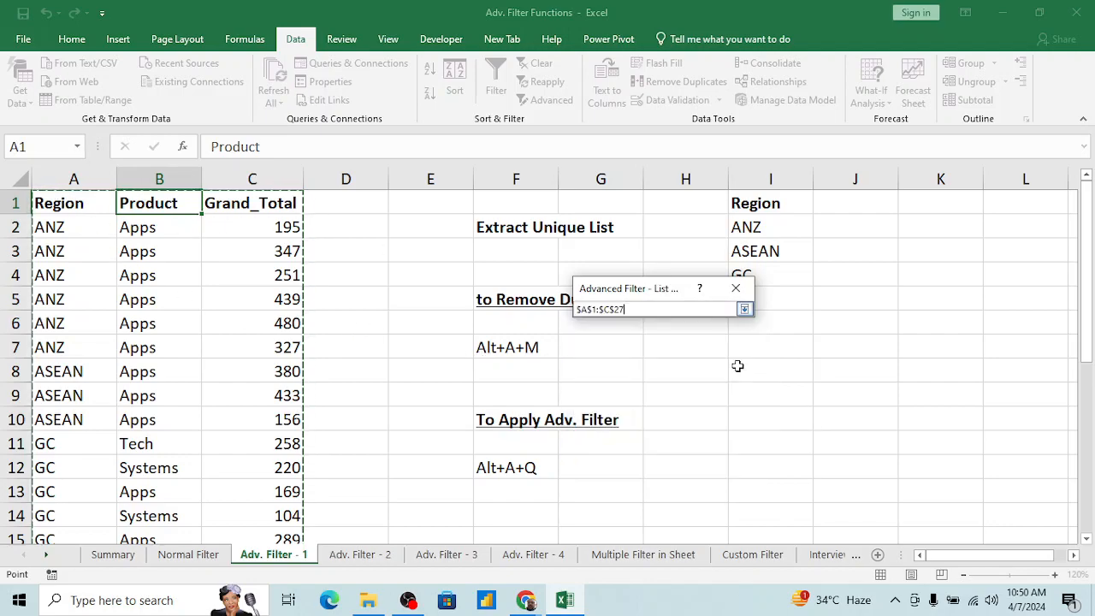
click(79, 203)
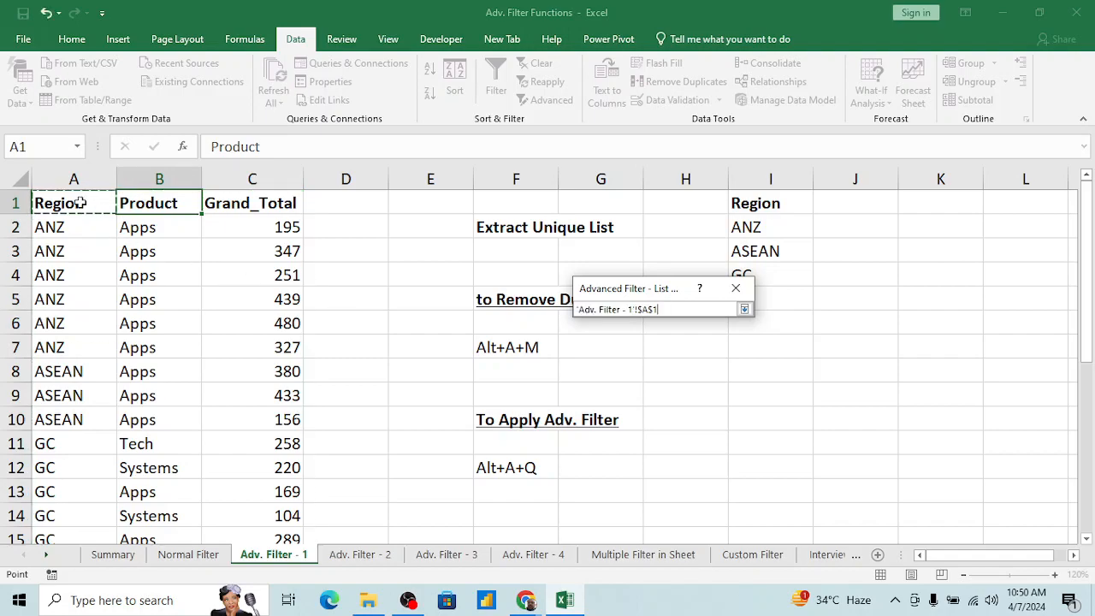
key(ctrl+shift+Down)
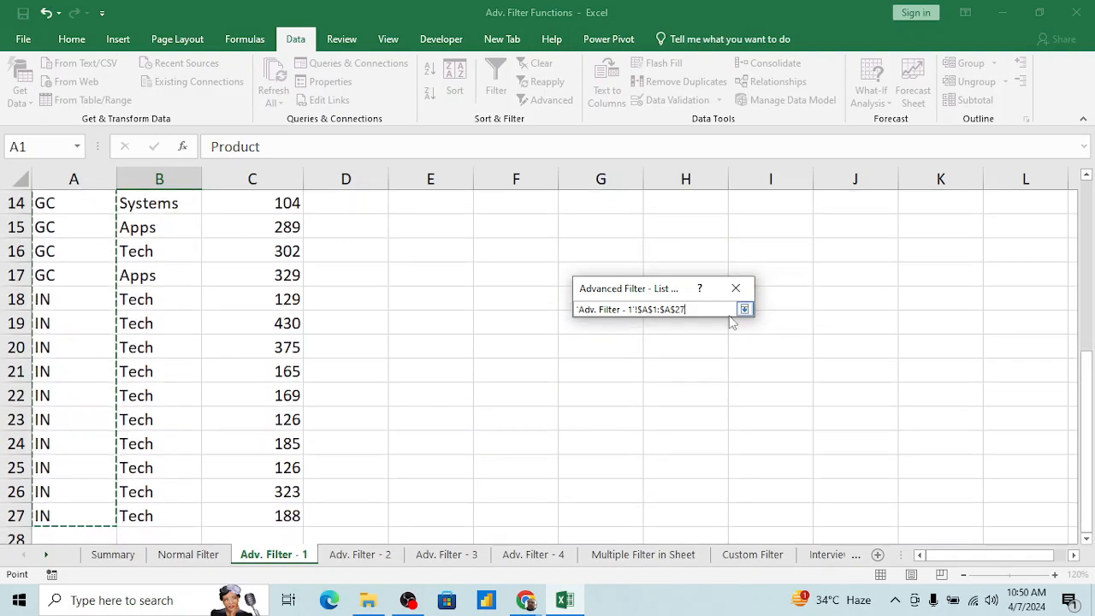
click(745, 311)
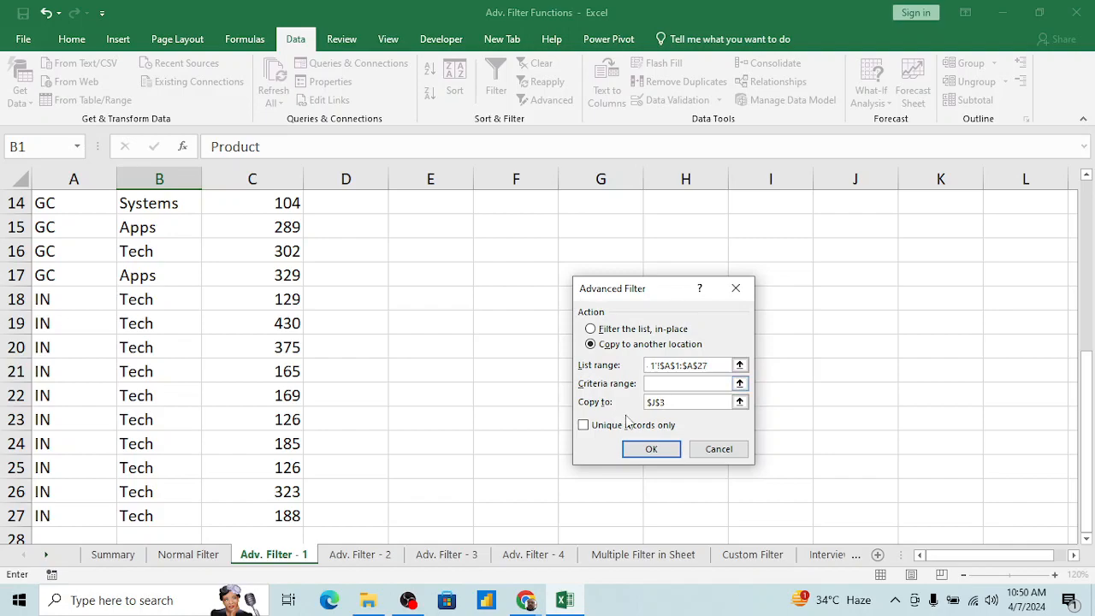
Step: Set the copy destination to cell K1 and run the Advanced Filter with unique records only
click(685, 402)
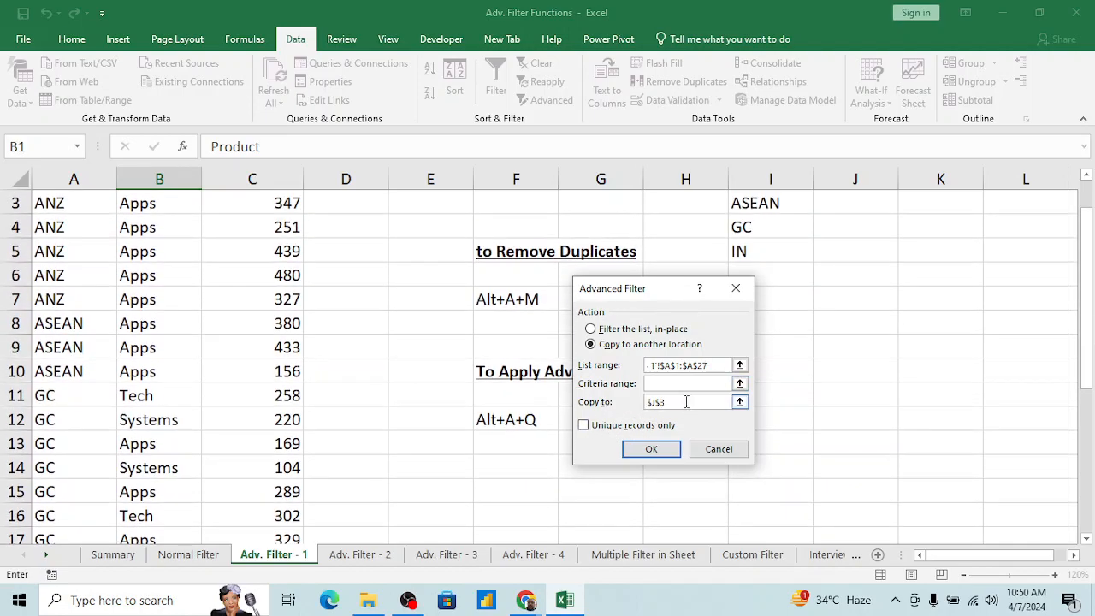
click(740, 402)
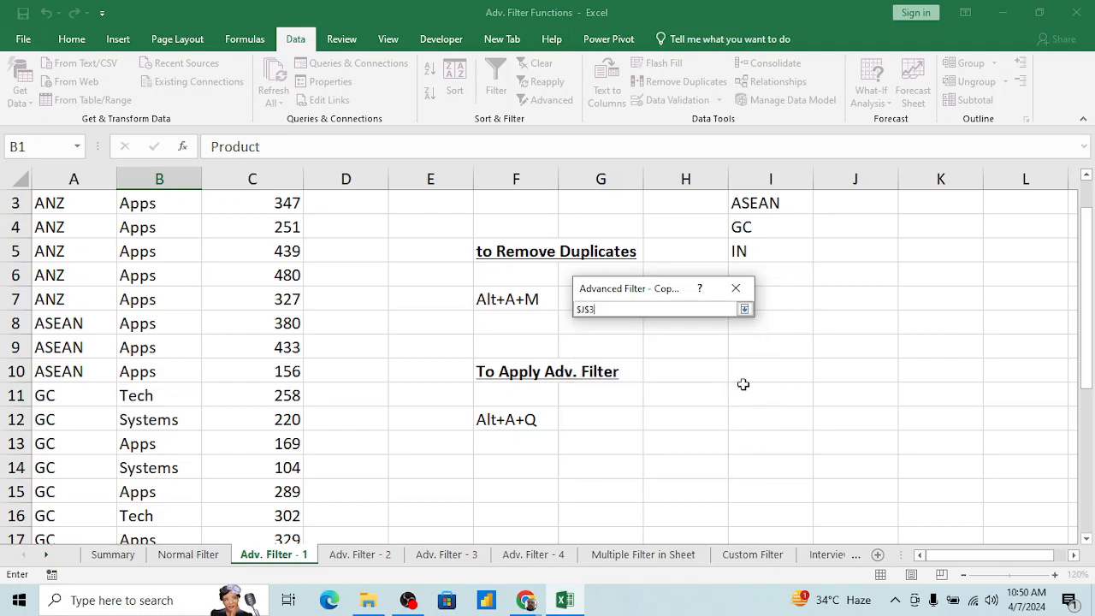
click(853, 205)
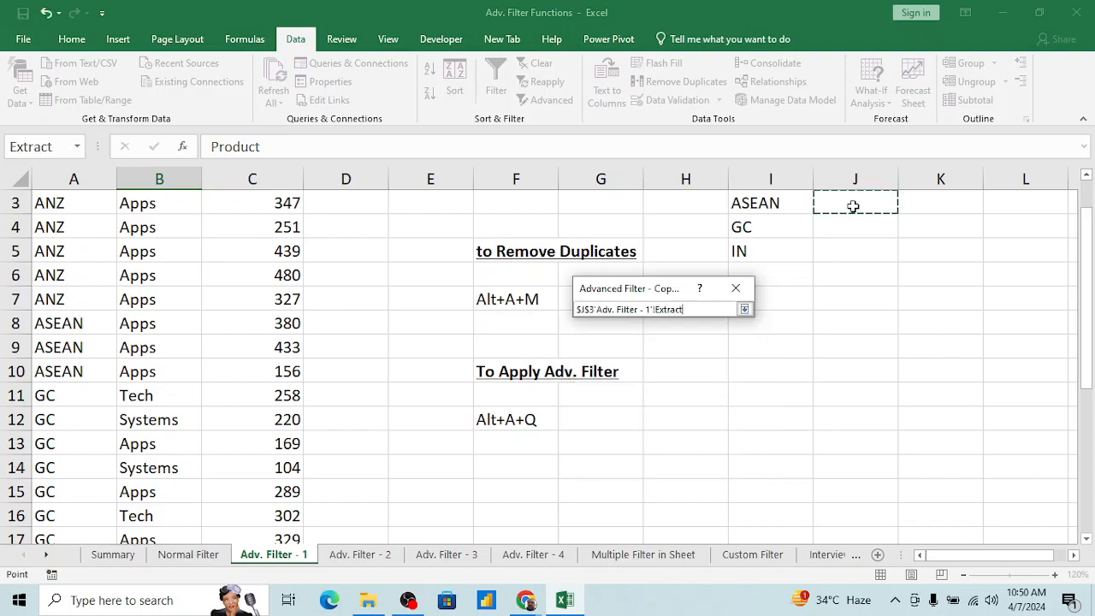
key(Up)
key(Up)
key(Right)
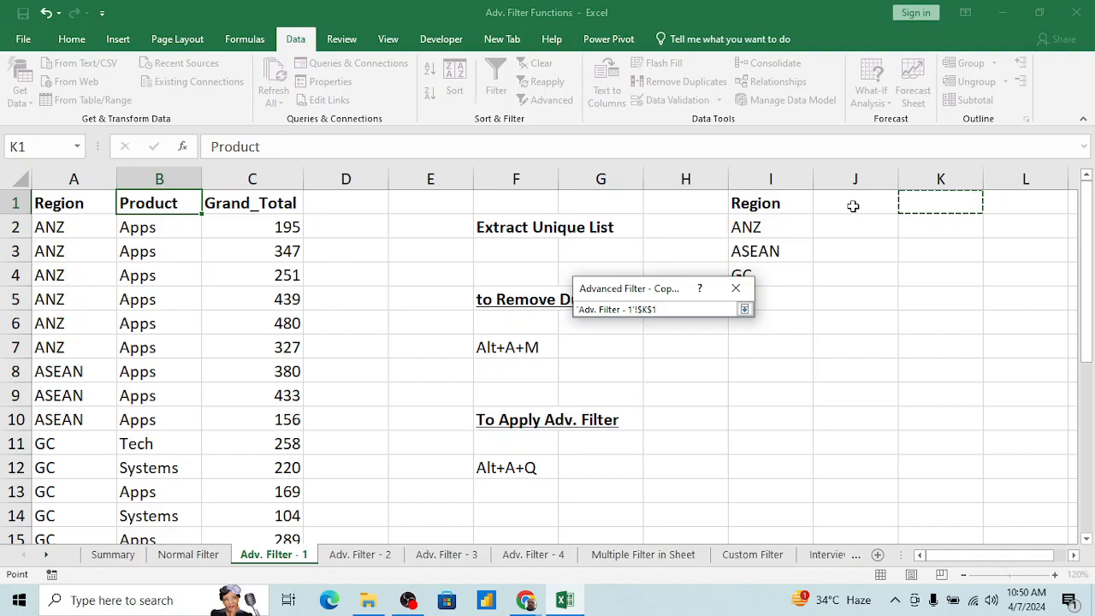
click(744, 309)
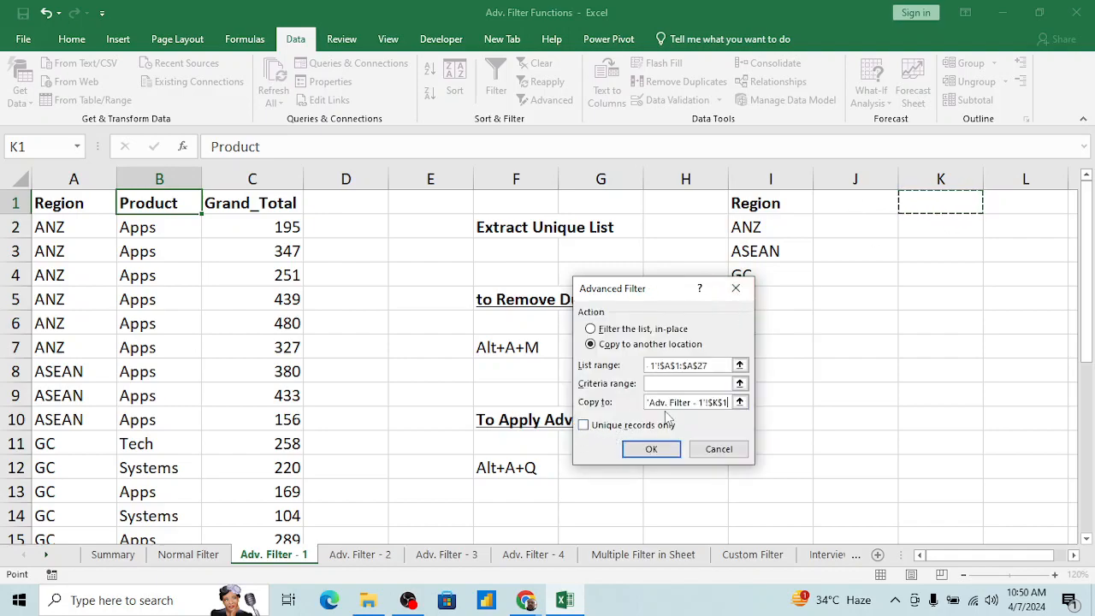
click(583, 425)
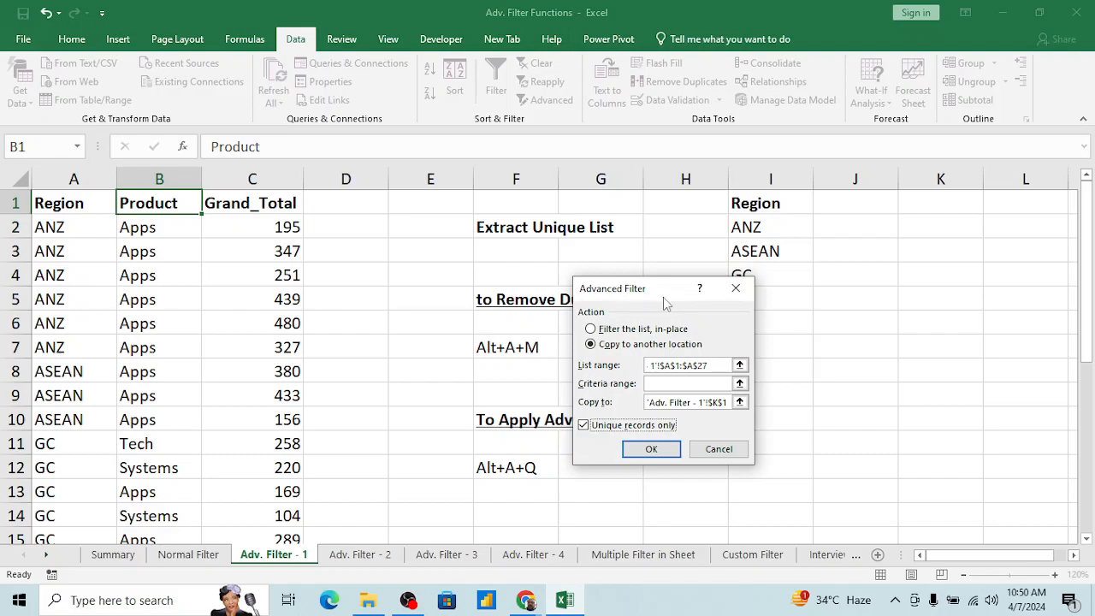
click(650, 449)
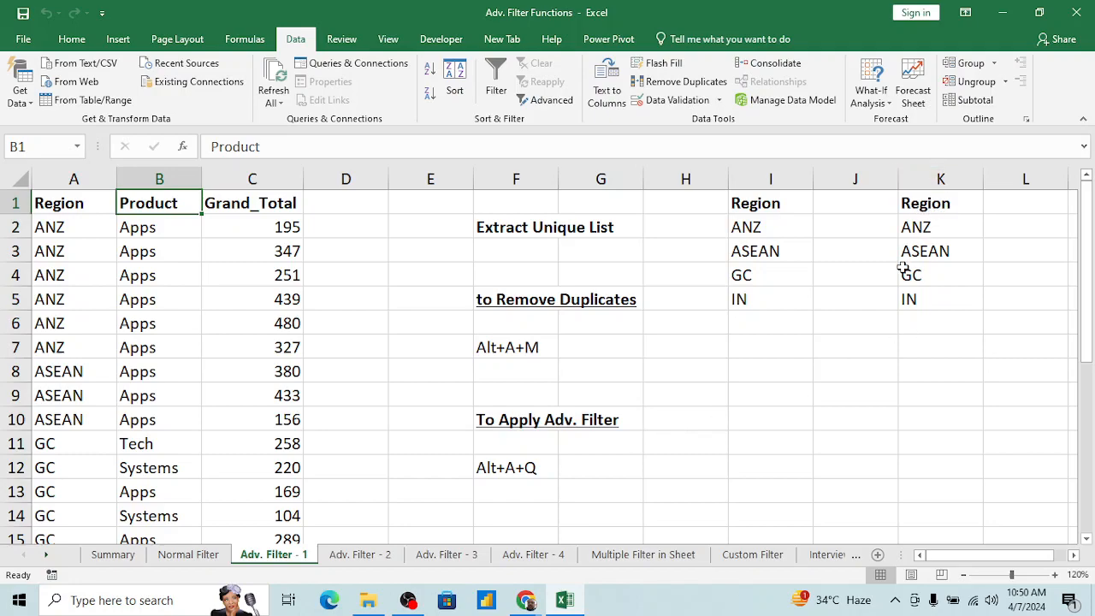
Step: Paste the captured picture of the Advanced Filter dialog onto the sheet and position it below the two extracted Region lists
click(830, 349)
key(ctrl+v)
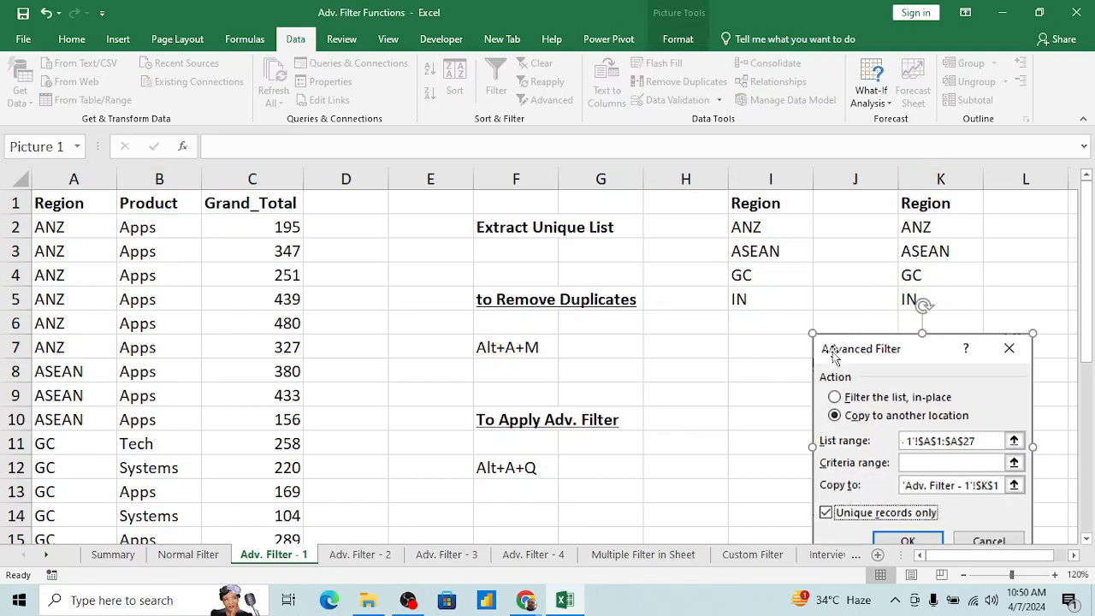
drag(872, 356, 764, 333)
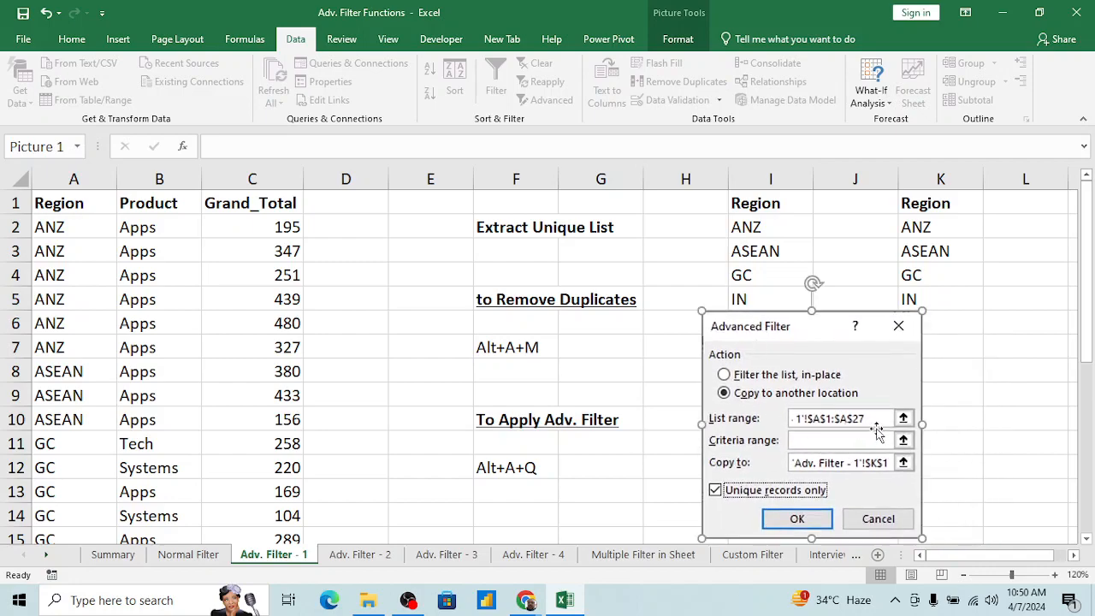
drag(845, 327, 847, 337)
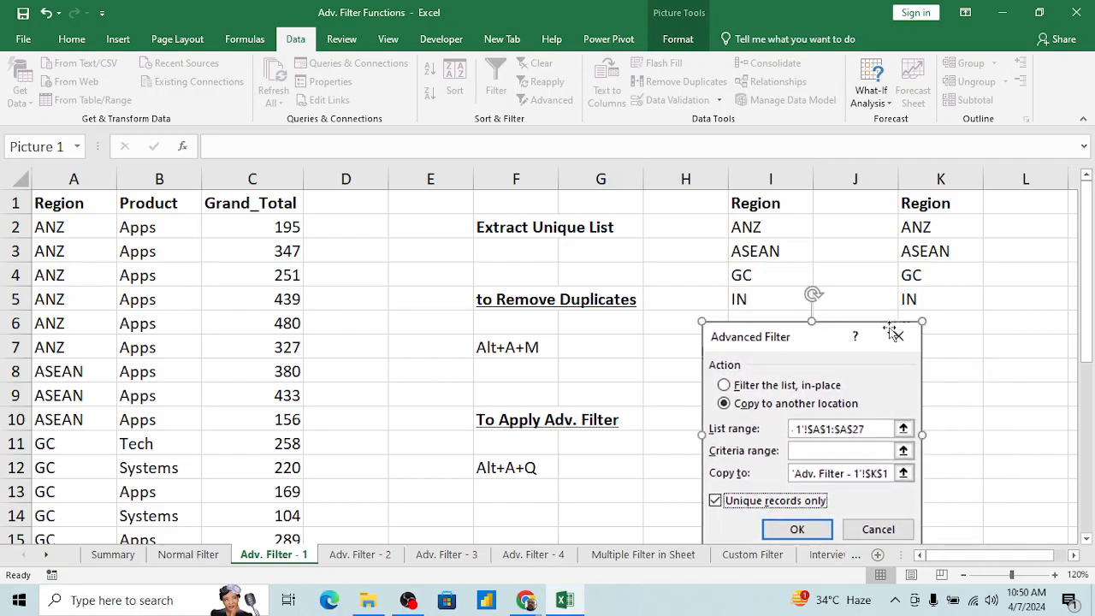
Step: Compare the unique Region list in I1:I5 with the extracted list in K1:K5
click(916, 226)
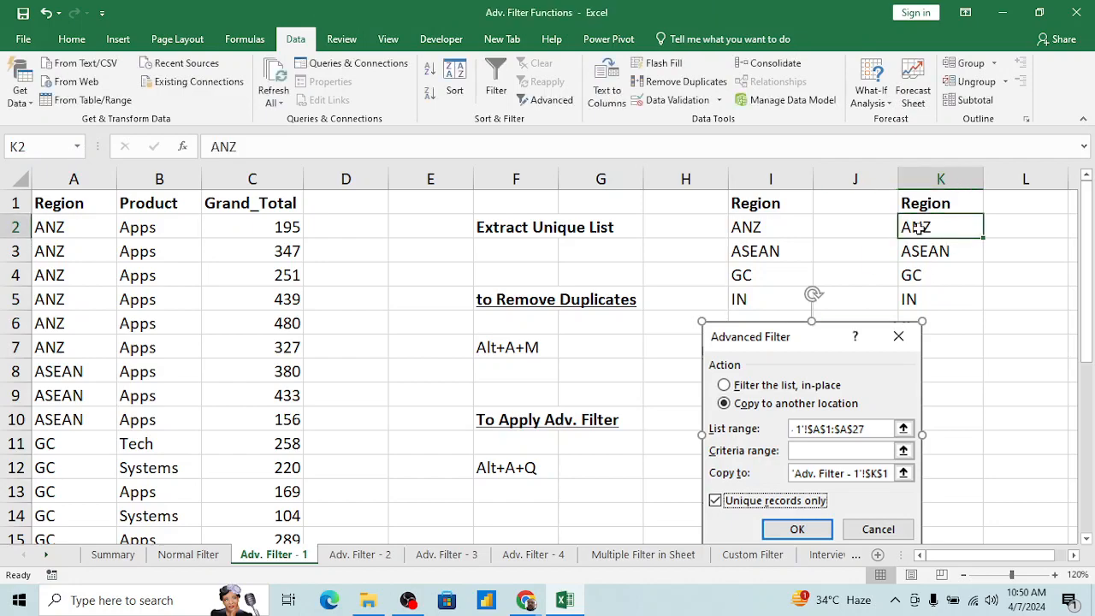
click(769, 201)
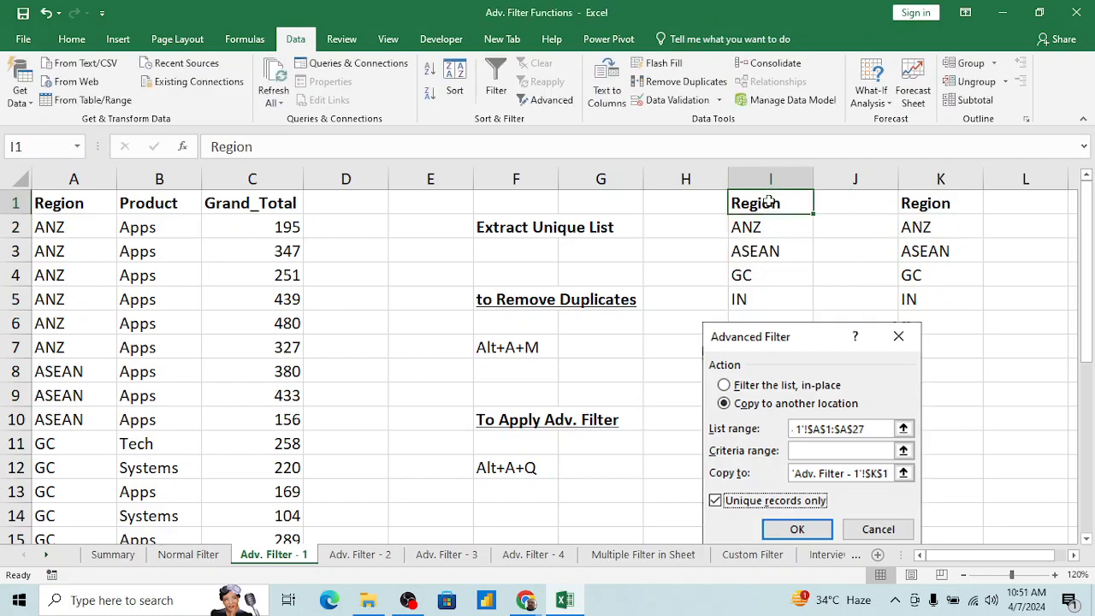
key(shift+Down)
key(shift+Down)
key(shift+Down)
key(shift+Down)
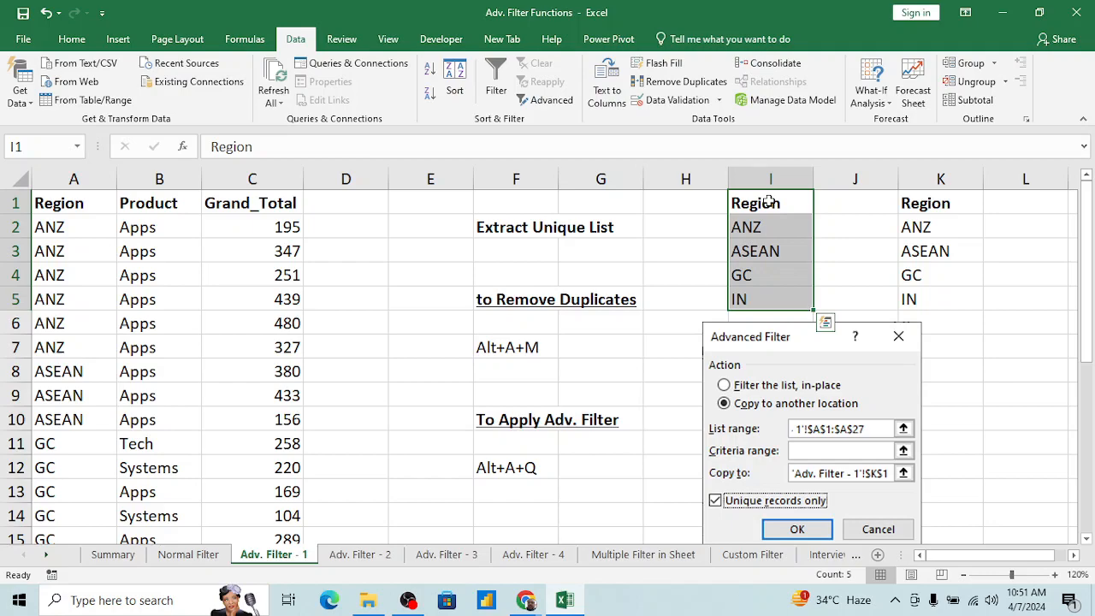
key(Right)
key(Right)
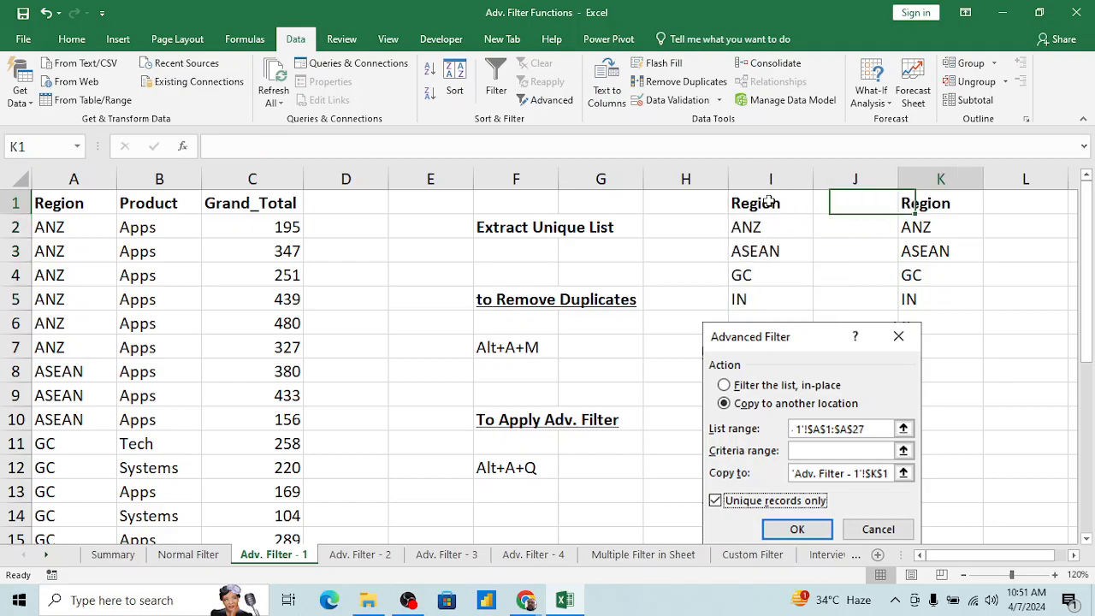
key(shift+Down)
key(shift+Down)
key(shift+Down)
key(shift+Down)
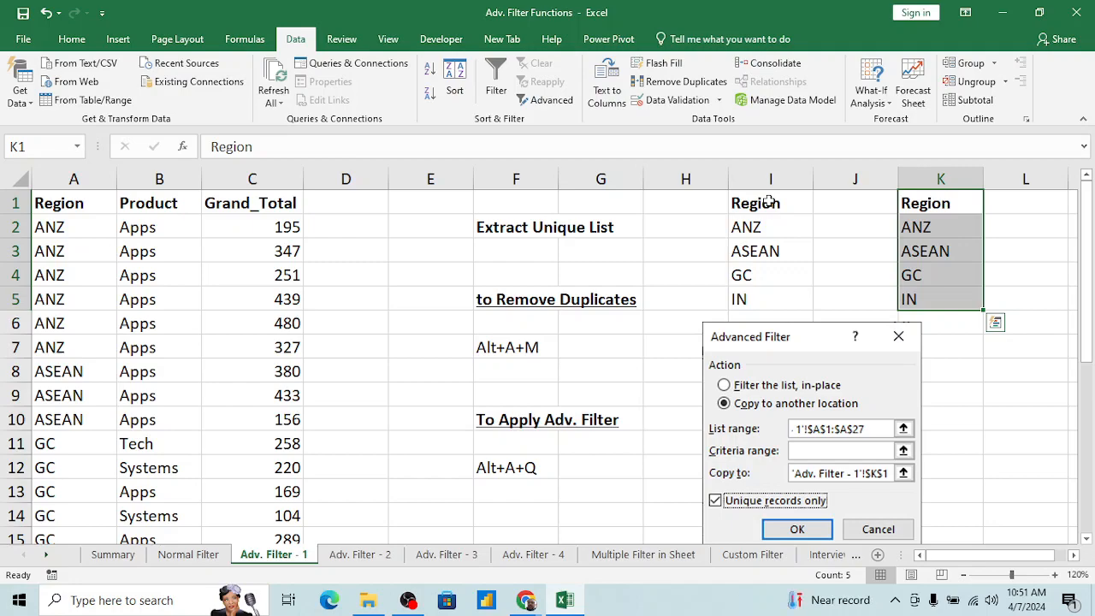
click(369, 365)
click(917, 243)
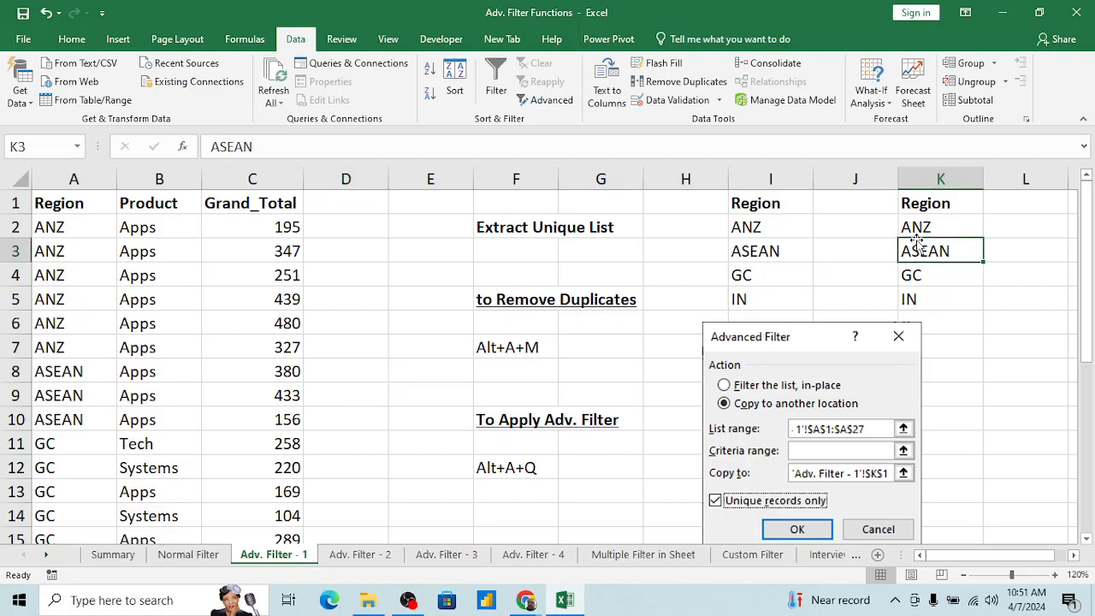
Step: Examine the Region and Product columns of the data table as the pair of fields for a unique extraction
click(137, 253)
key(ctrl+Down)
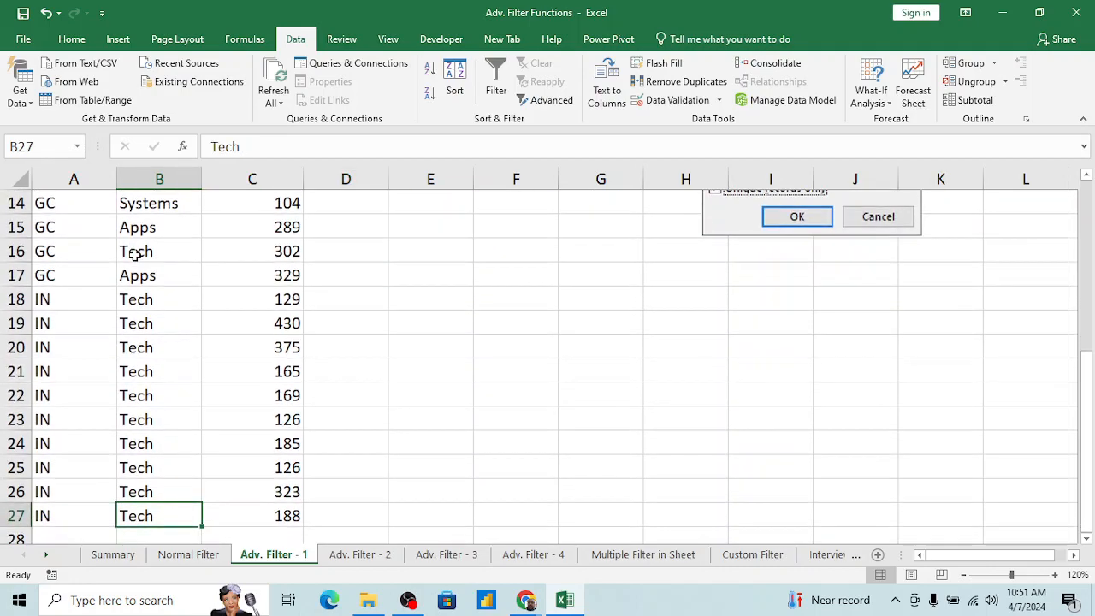
key(ctrl+Up)
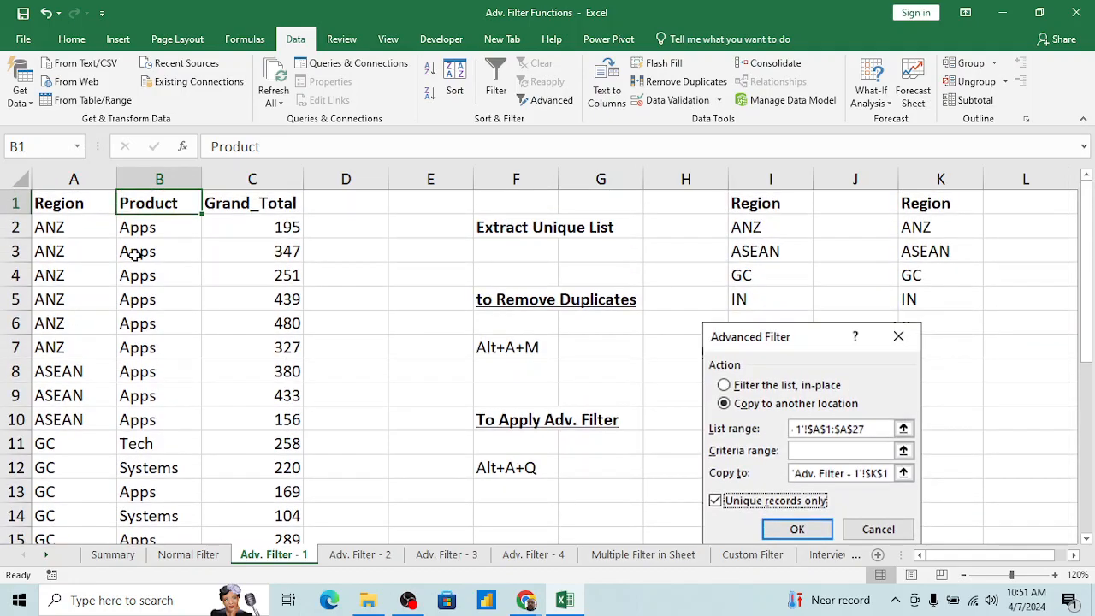
click(78, 244)
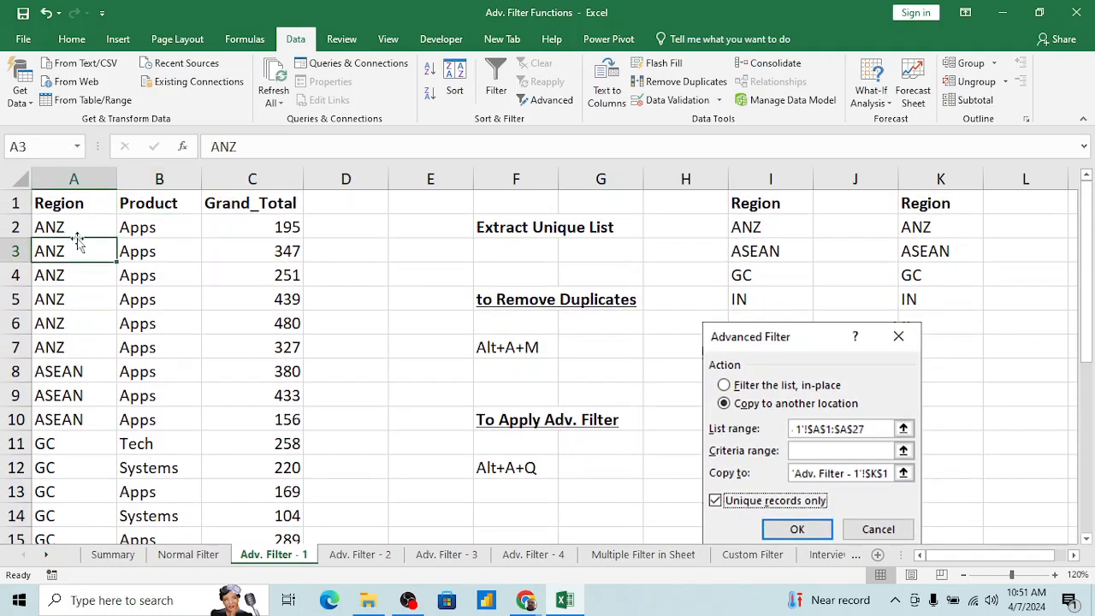
click(78, 203)
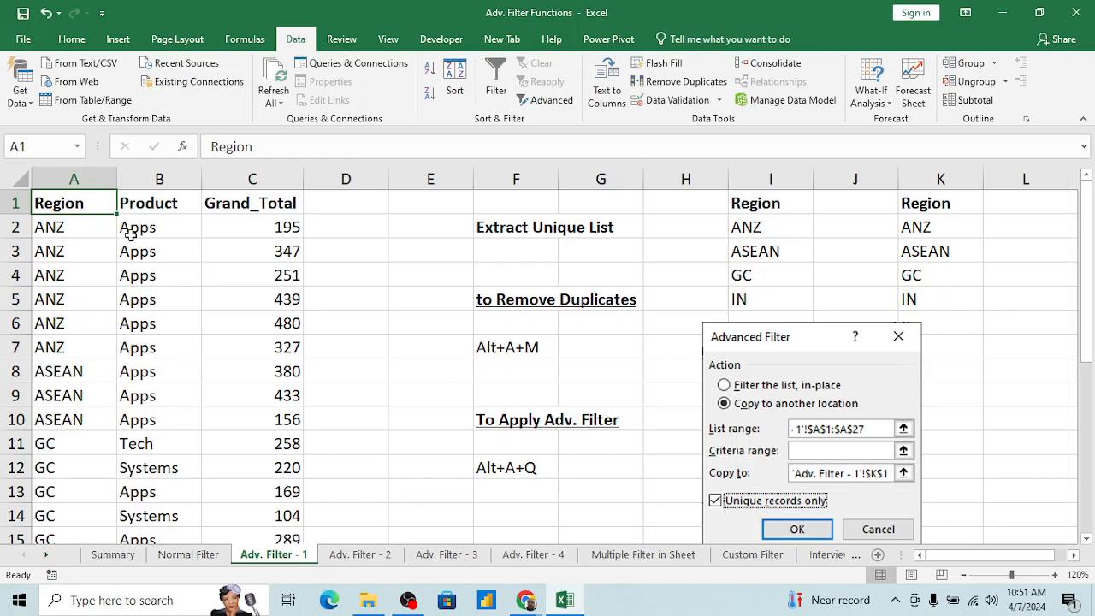
click(157, 246)
click(82, 209)
key(shift+Right)
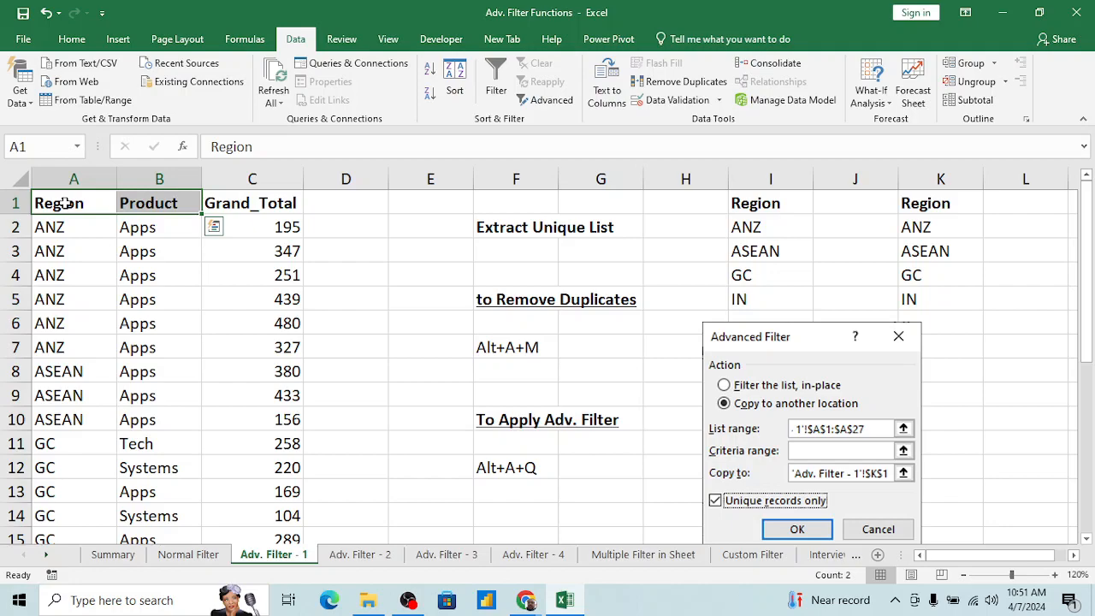
key(Down)
key(Down)
key(Right)
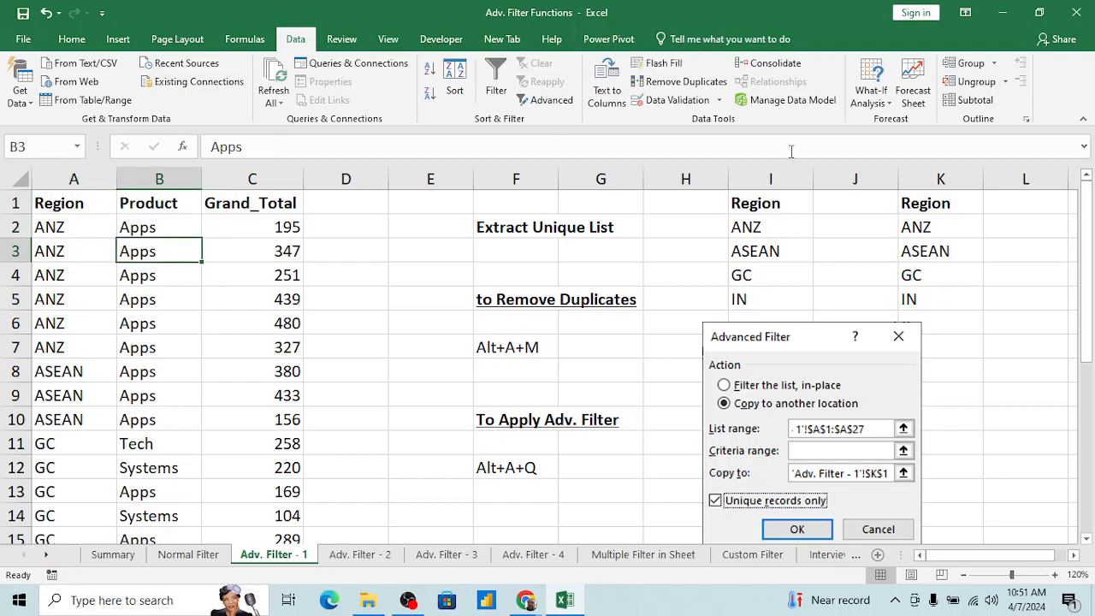
Step: Start a new Advanced Filter and set its list range to the Region and Product columns, A1:B27
click(167, 292)
key(alt)
key(a)
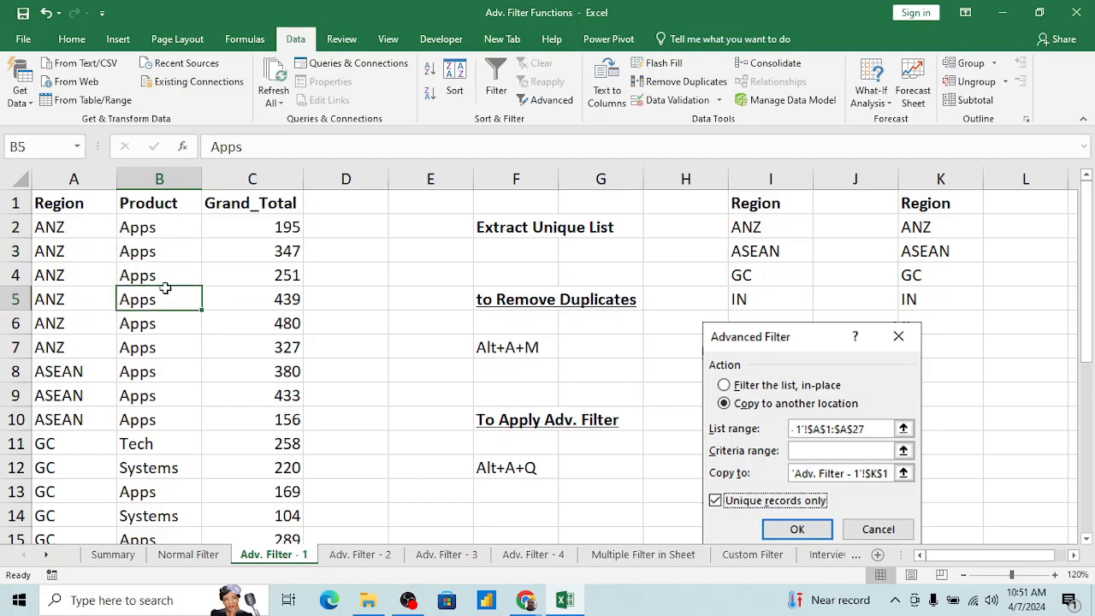
key(q)
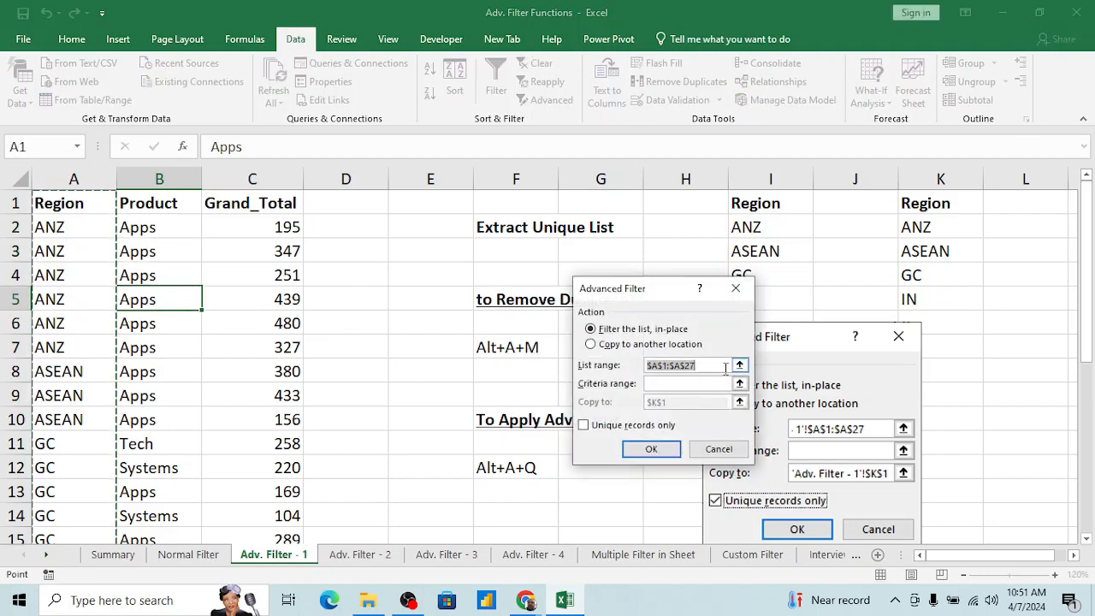
click(739, 364)
click(88, 206)
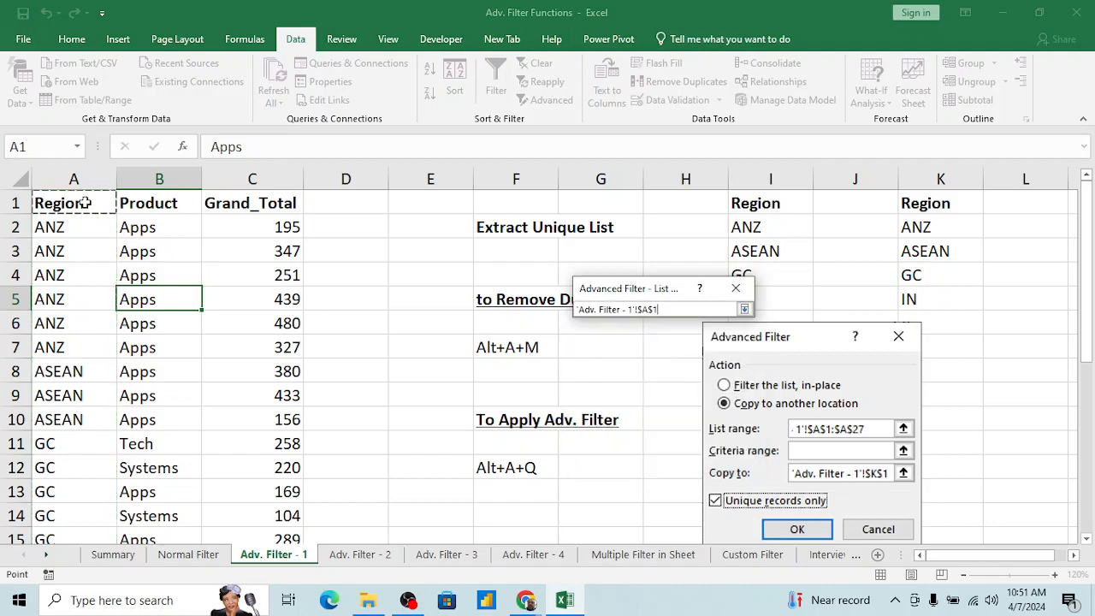
key(ctrl+shift+Down)
key(shift+Right)
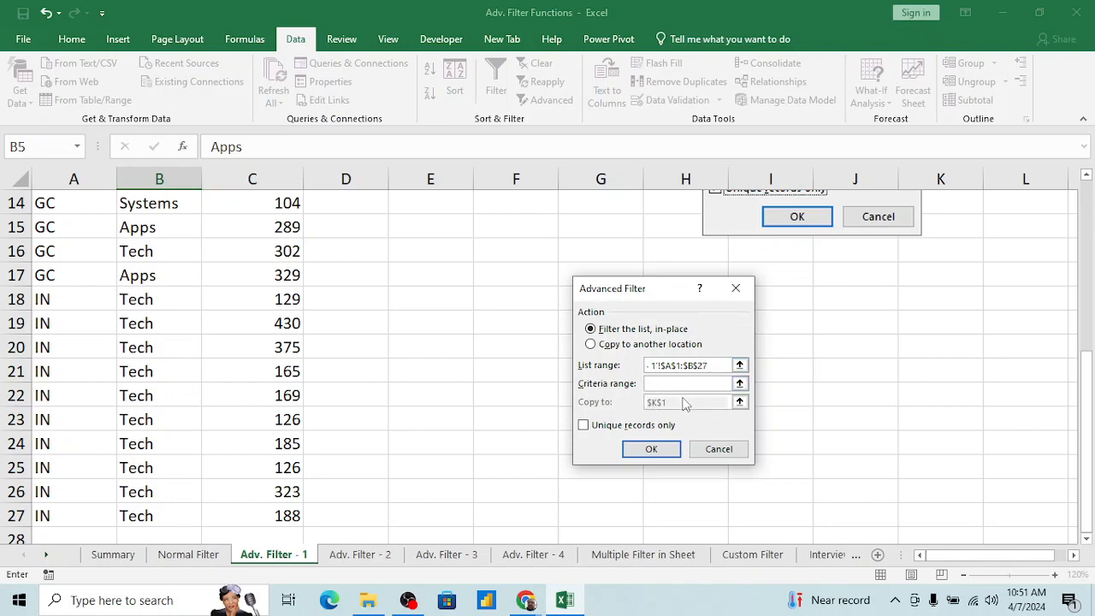
Step: Run the Advanced Filter copying to another location at M1 with unique records only, extracting the Region and Product combinations
click(621, 344)
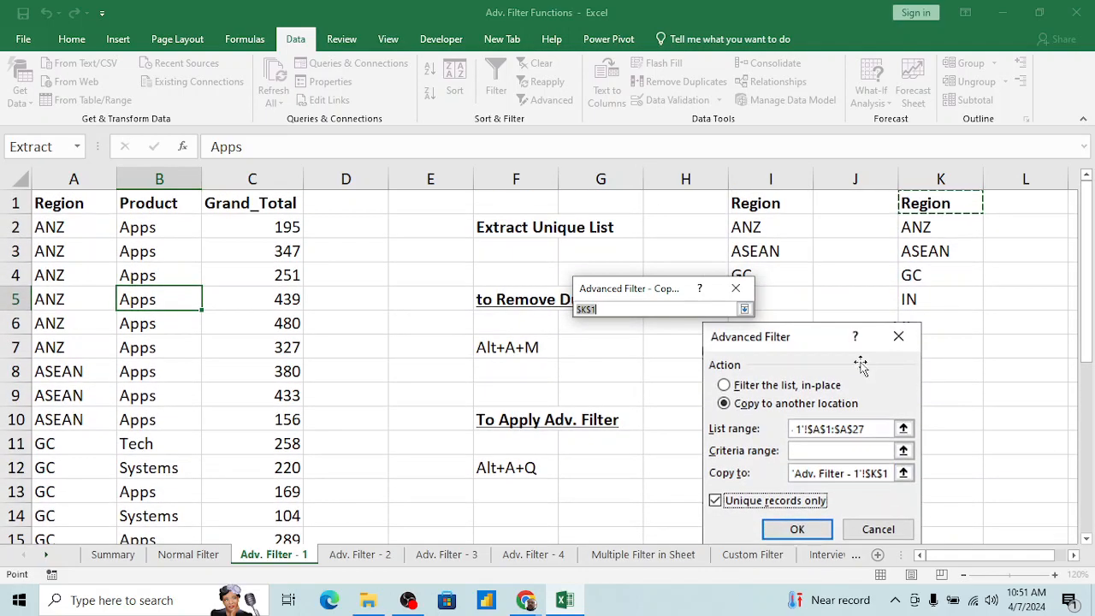
click(1008, 202)
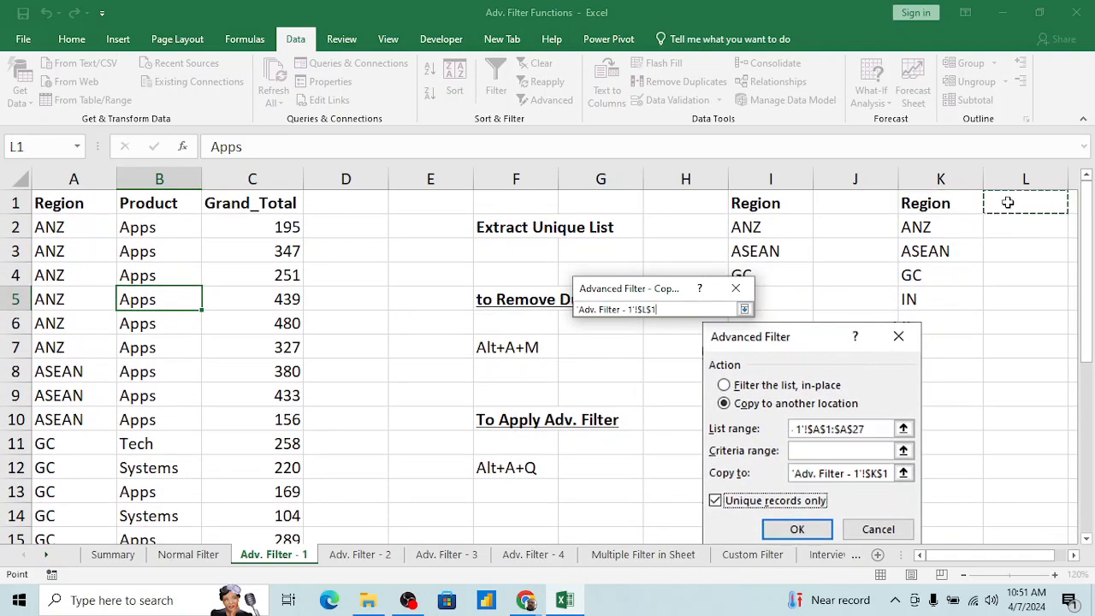
key(Right)
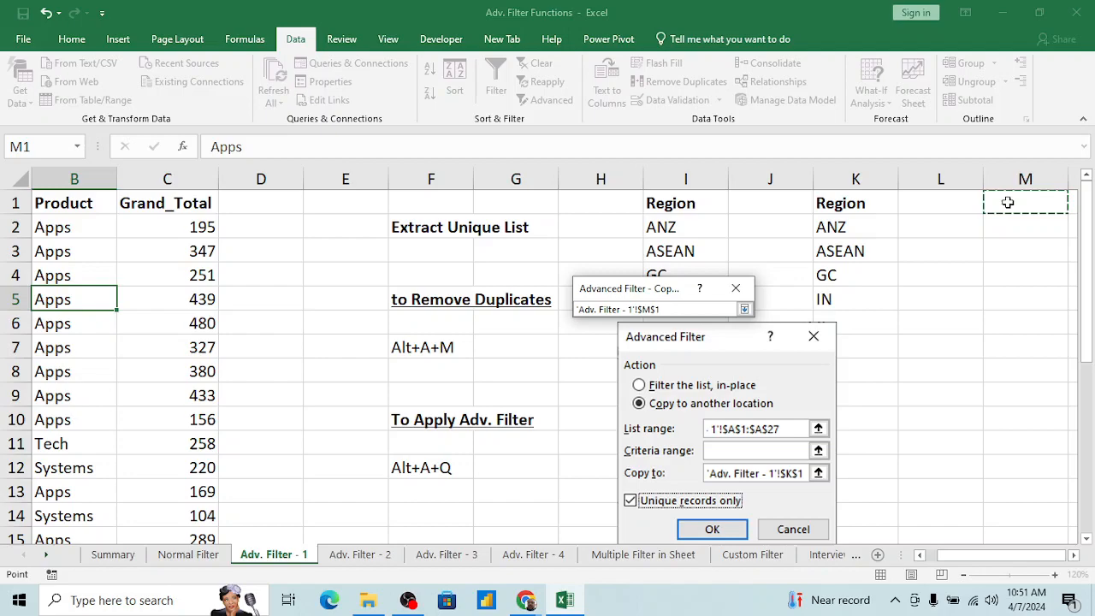
click(744, 308)
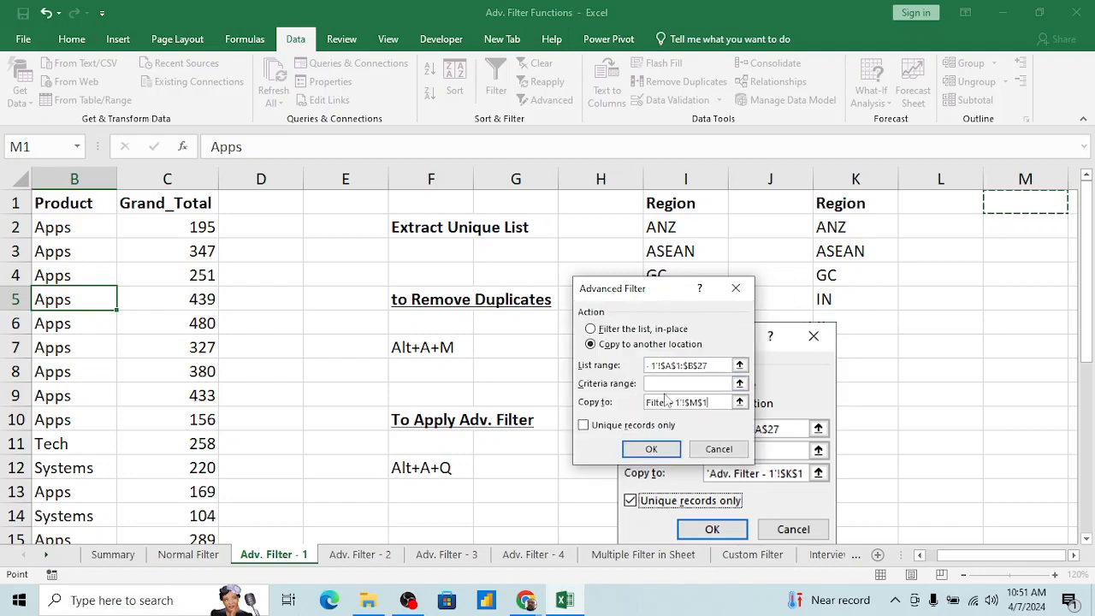
click(585, 425)
click(651, 451)
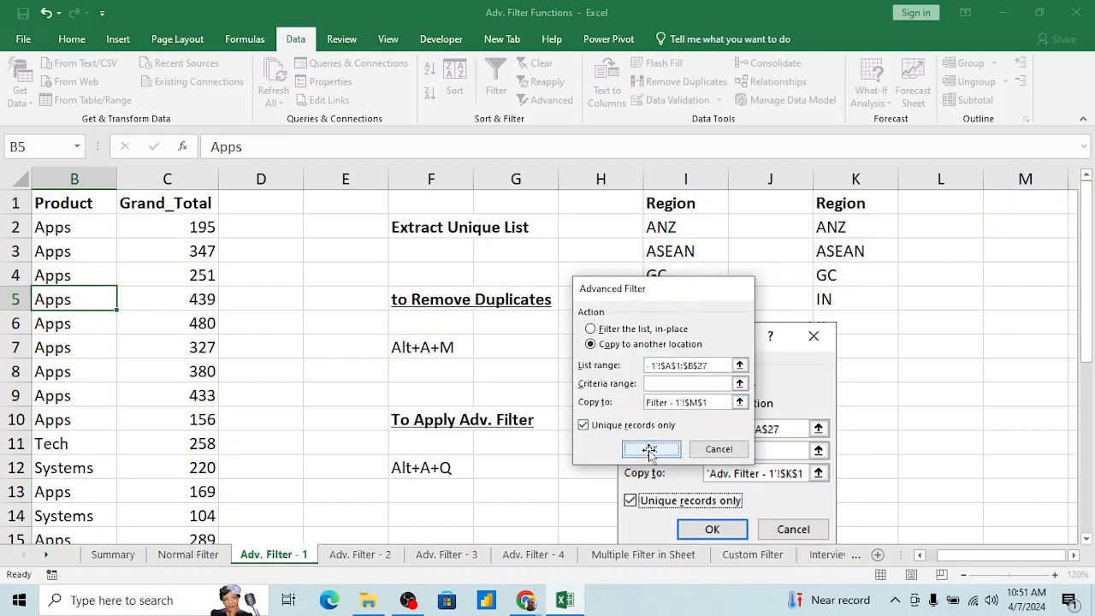
Step: Examine the extracted Region and Product combinations in M1:N7, including the rows for ANZ and GC
click(975, 297)
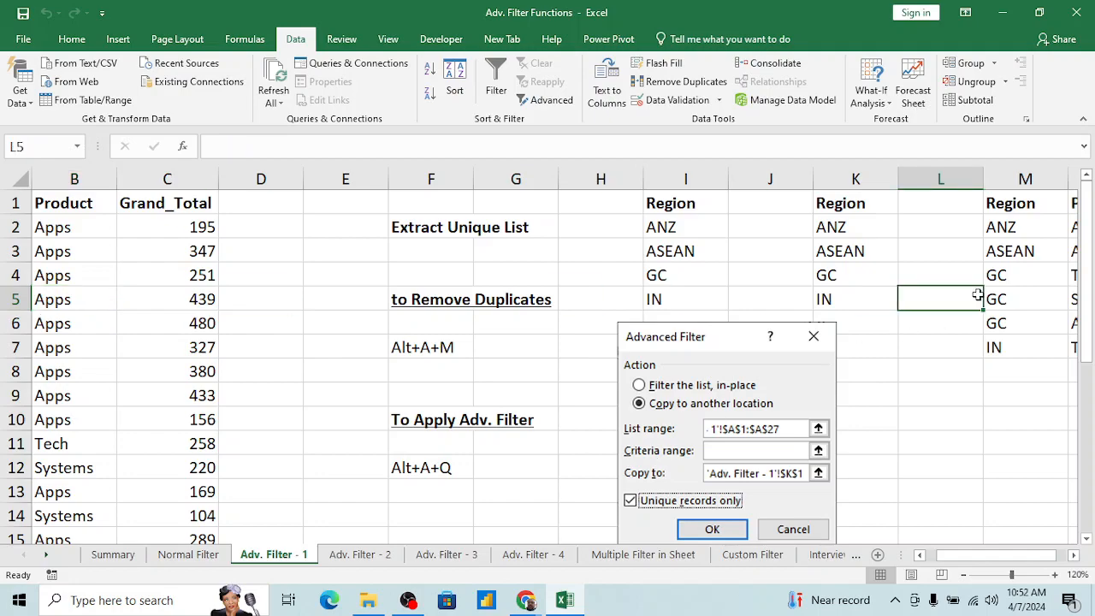
key(Right)
key(Right)
key(Right)
key(Left)
key(Left)
key(Up)
key(Up)
key(Up)
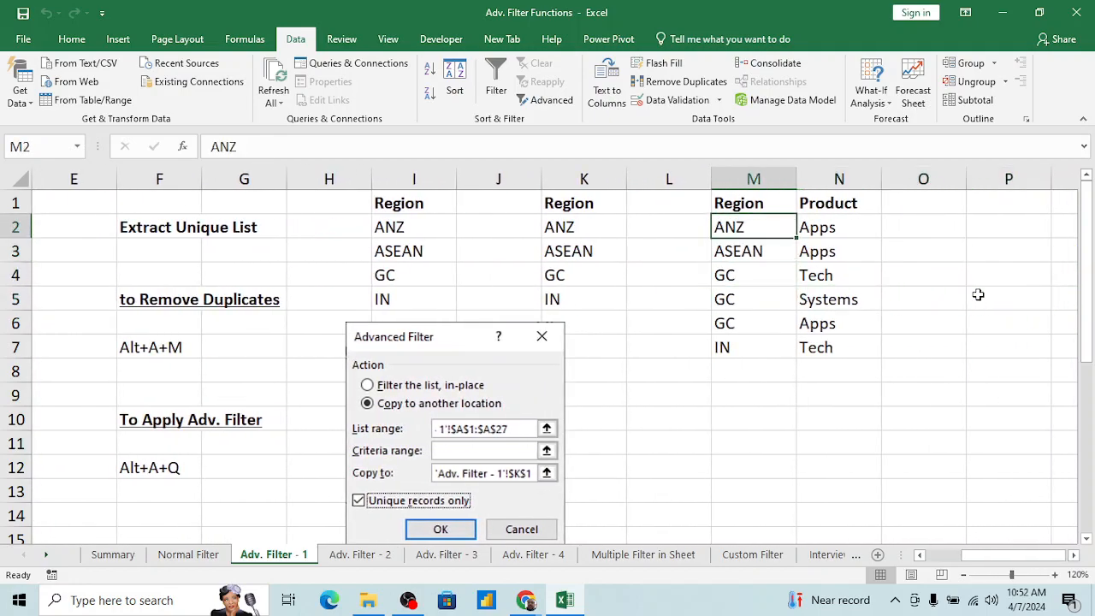
key(shift+Right)
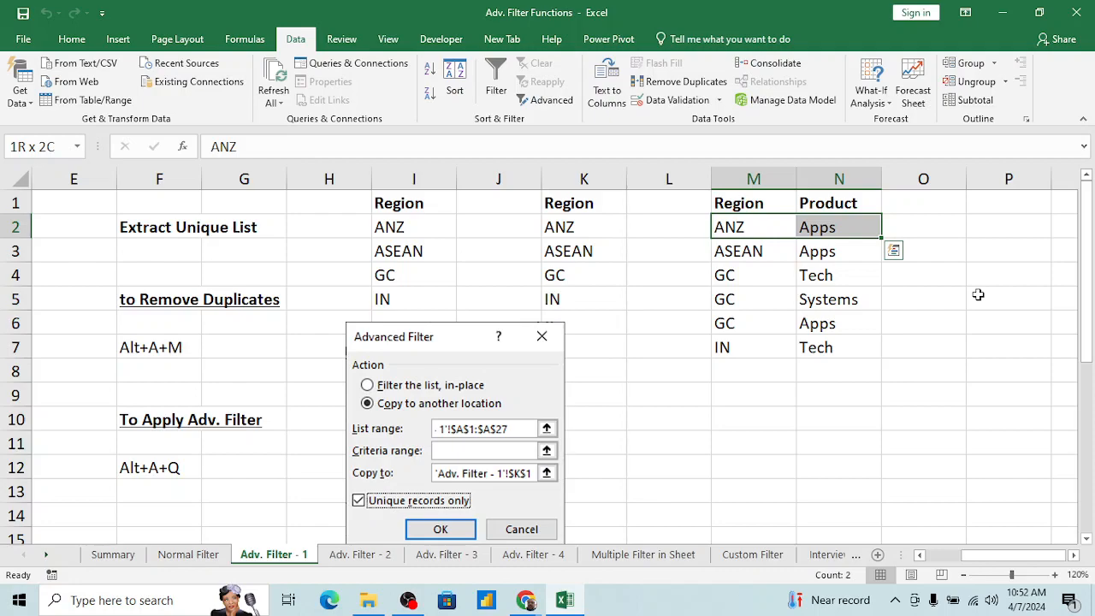
key(Down)
key(Down)
key(shift+Down)
key(shift+Right)
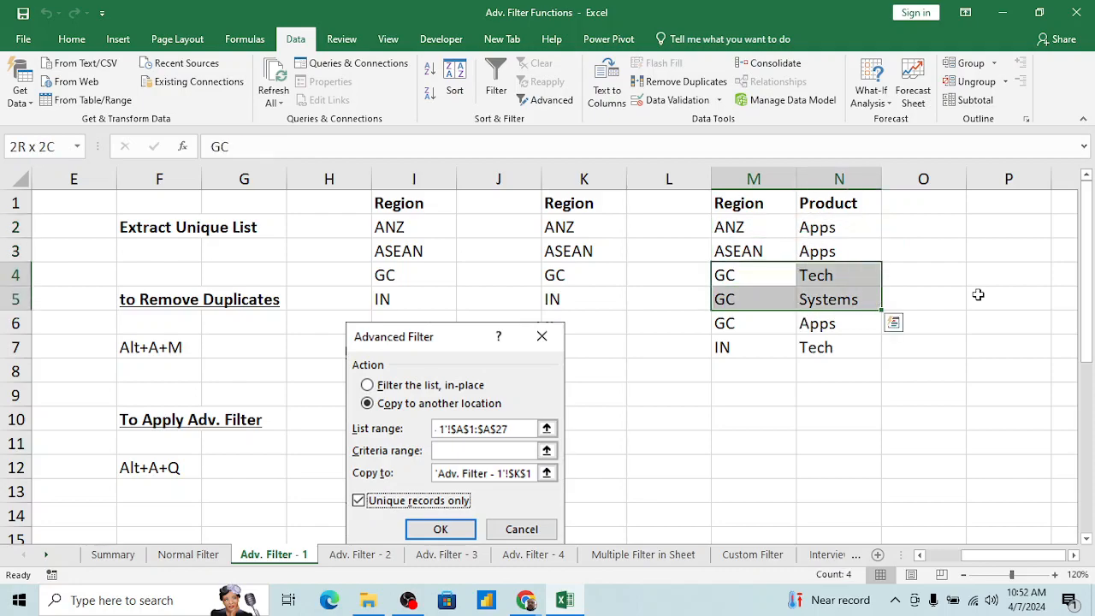
key(shift+Down)
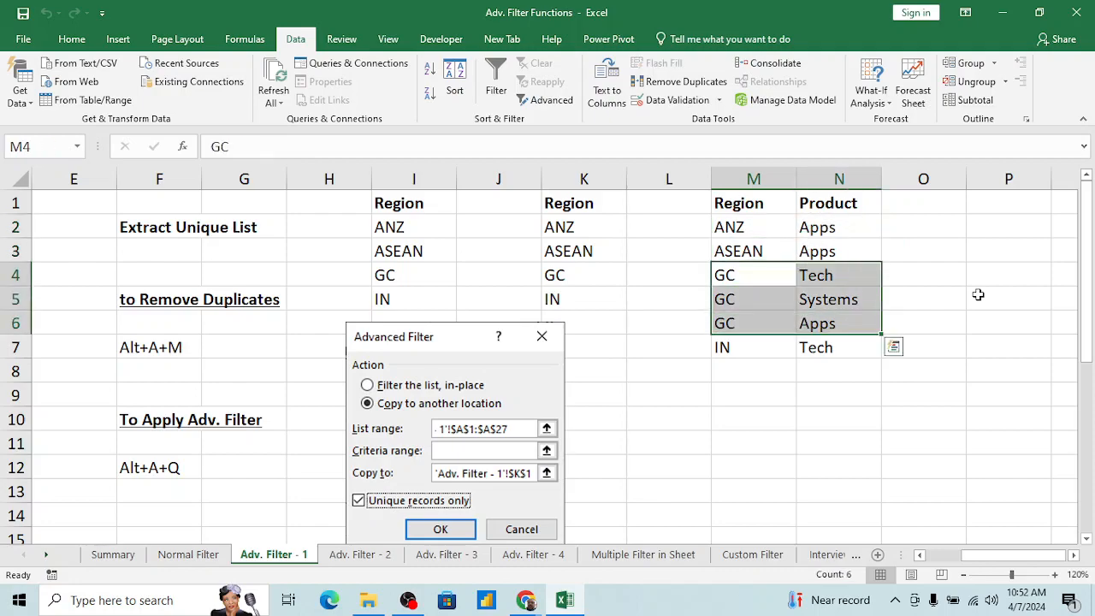
key(Up)
key(Up)
key(shift+Right)
key(shift+Down)
key(shift+Down)
key(shift+Down)
key(shift+Down)
key(shift+Down)
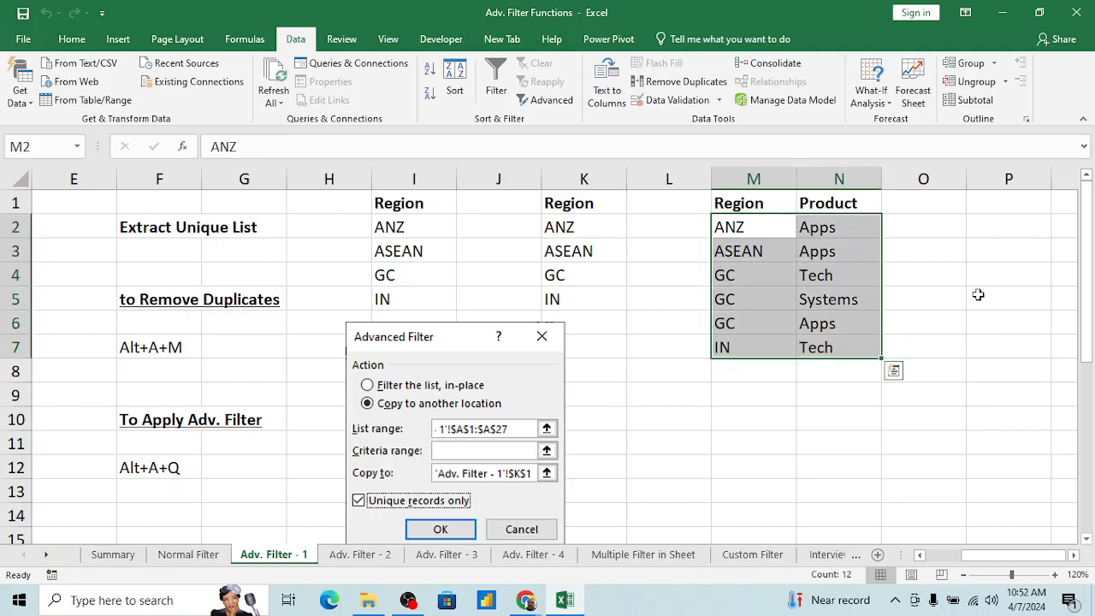
Step: Review the full source table of Region, Product and Grand_Total in A1:C27
key(Up)
key(Left)
key(Left)
key(Left)
key(Left)
key(Home)
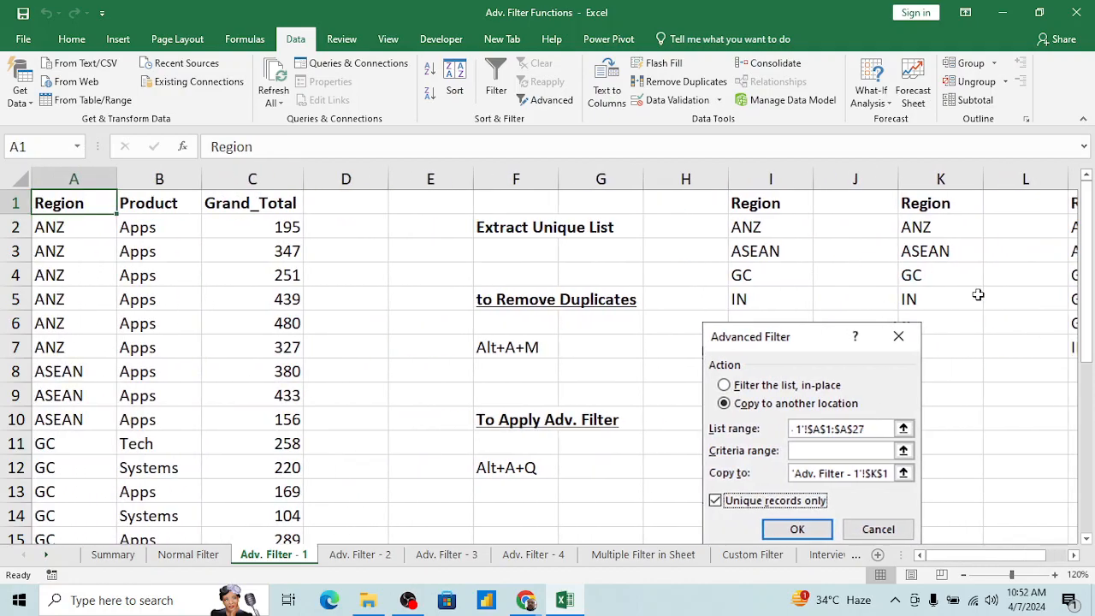
key(shift+Right)
key(shift+Right)
key(ctrl+shift+Down)
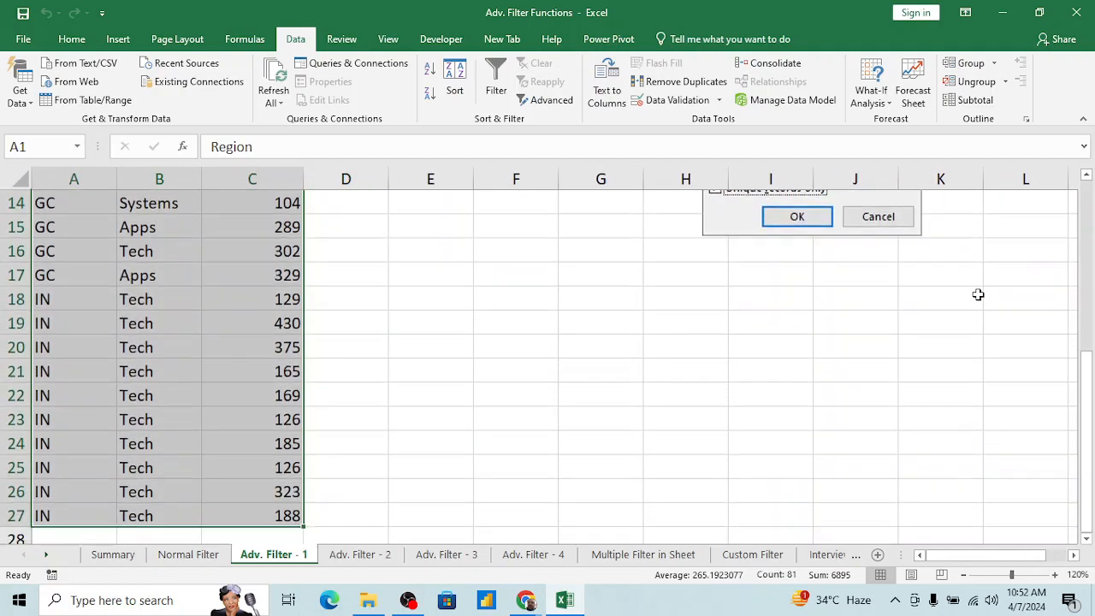
key(Down)
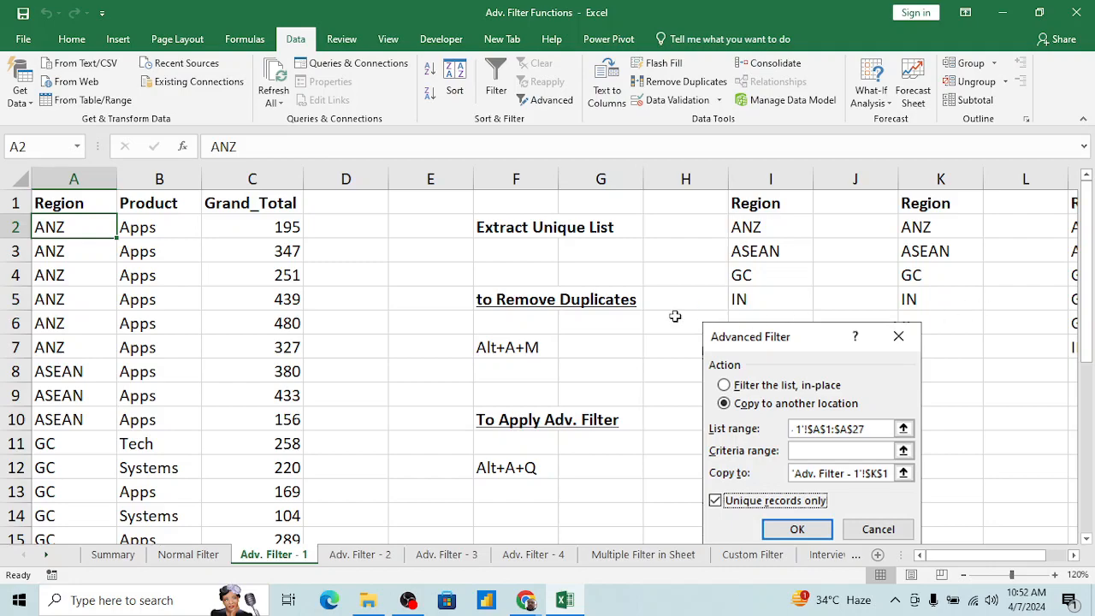
Step: Compare the source table's columns with the extracted lists that start in I1, K1 and M1
click(299, 323)
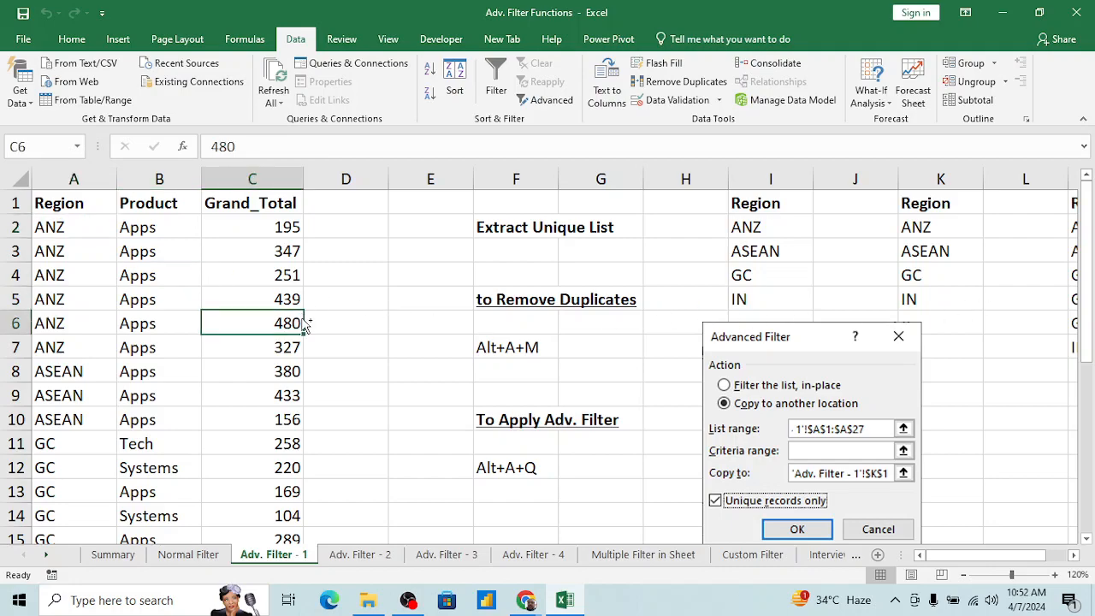
key(ctrl+Up)
key(Right)
key(Right)
key(Right)
key(Right)
key(Right)
key(Right)
key(Right)
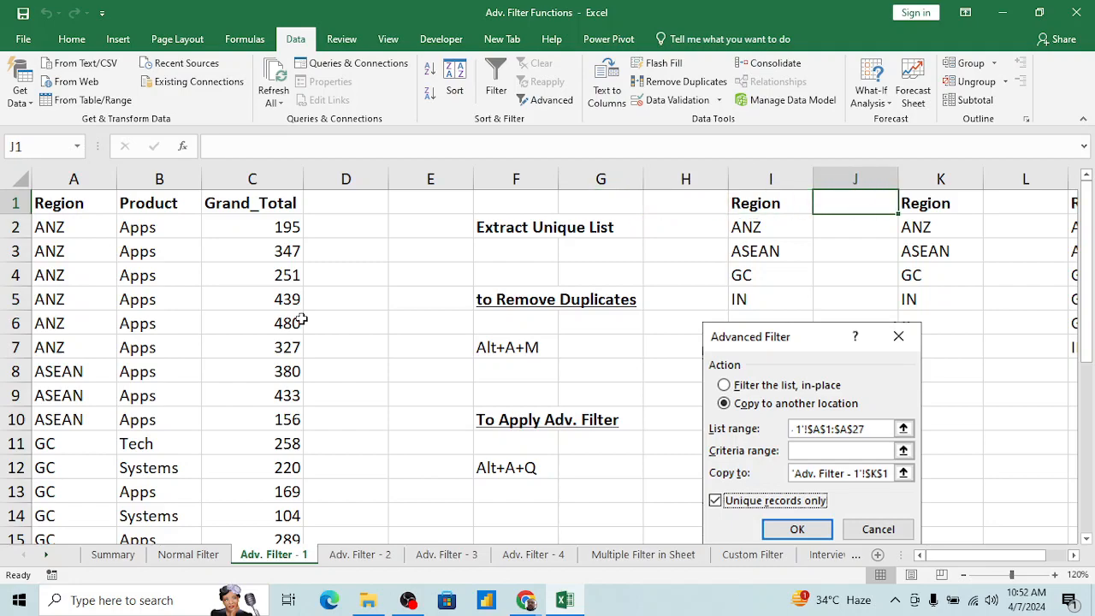
key(Right)
key(Right)
key(Right)
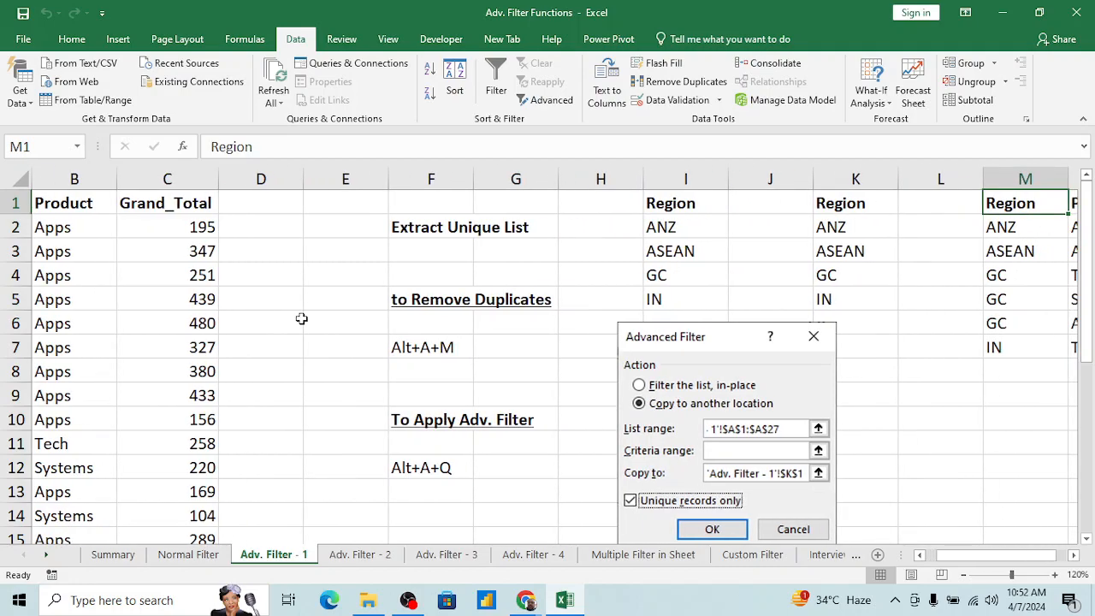
key(ctrl+Left)
key(ctrl+Left)
key(ctrl+Left)
key(ctrl+Left)
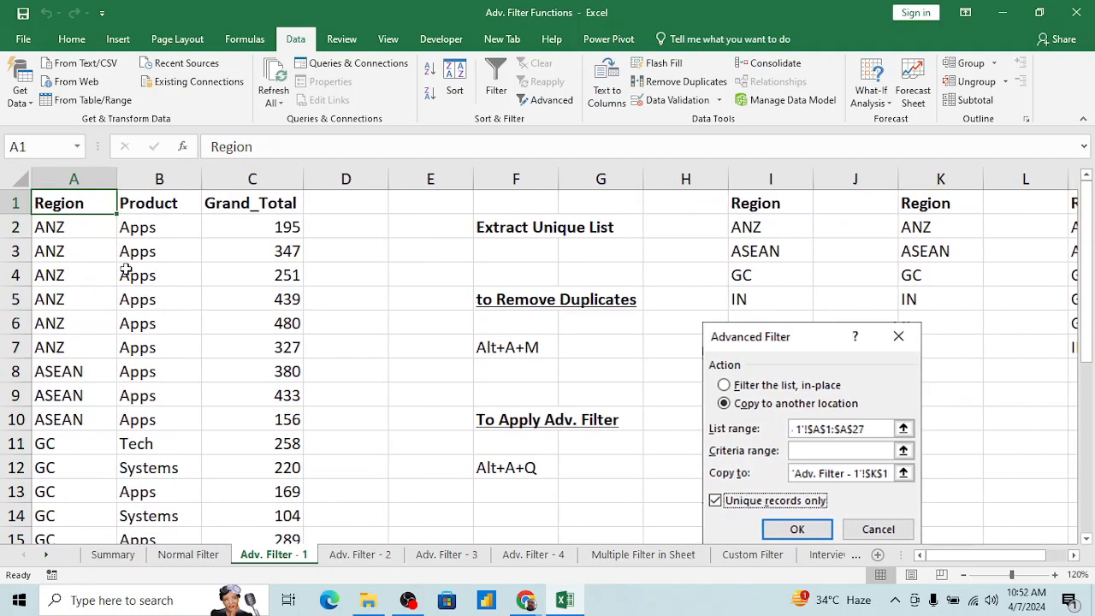
click(125, 270)
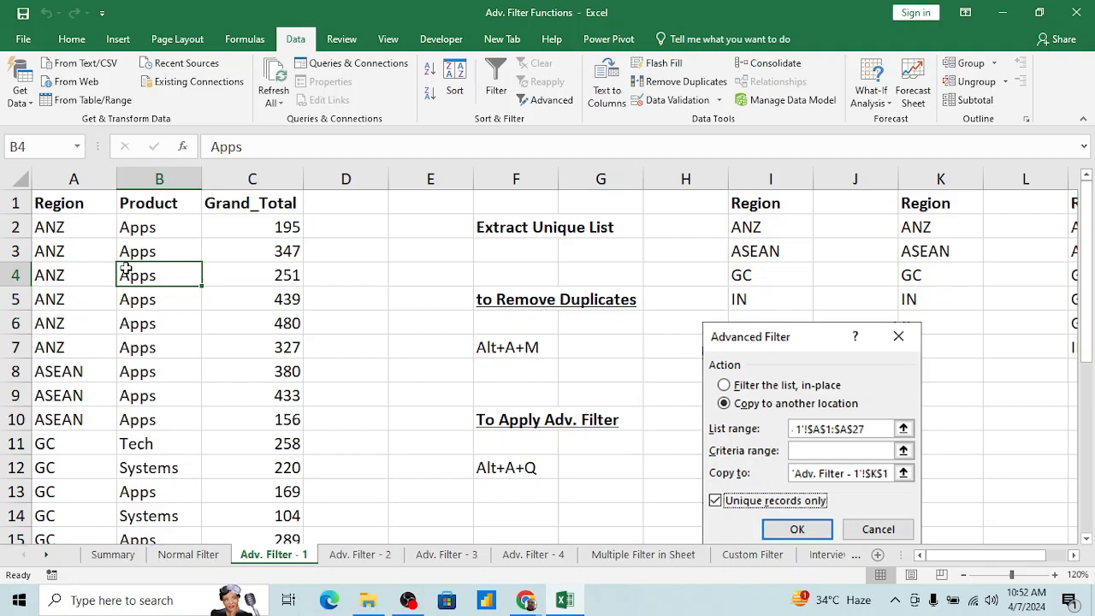
click(288, 349)
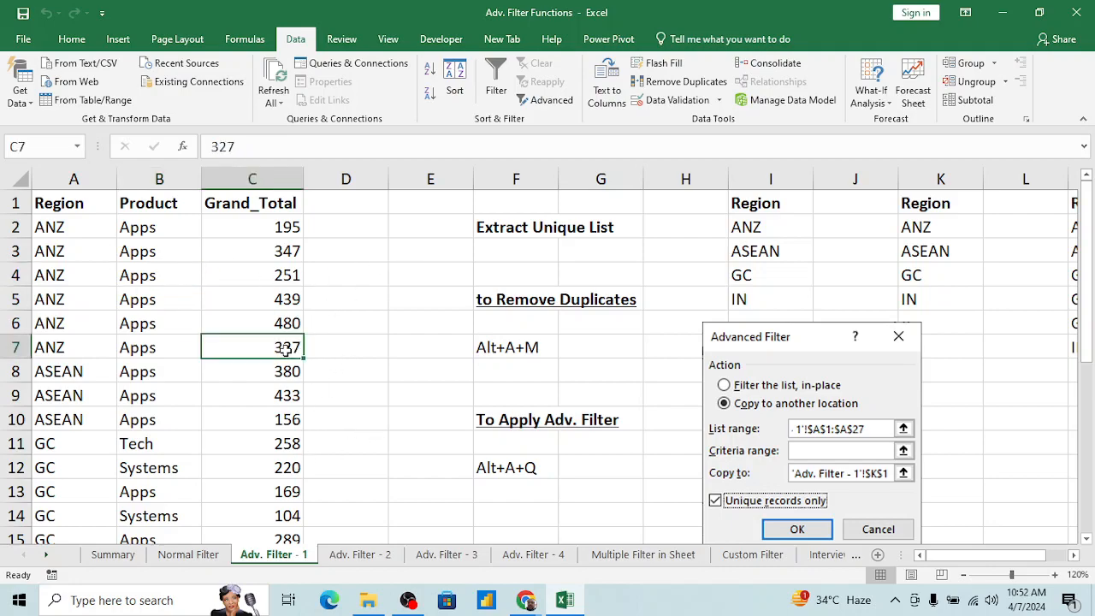
click(360, 555)
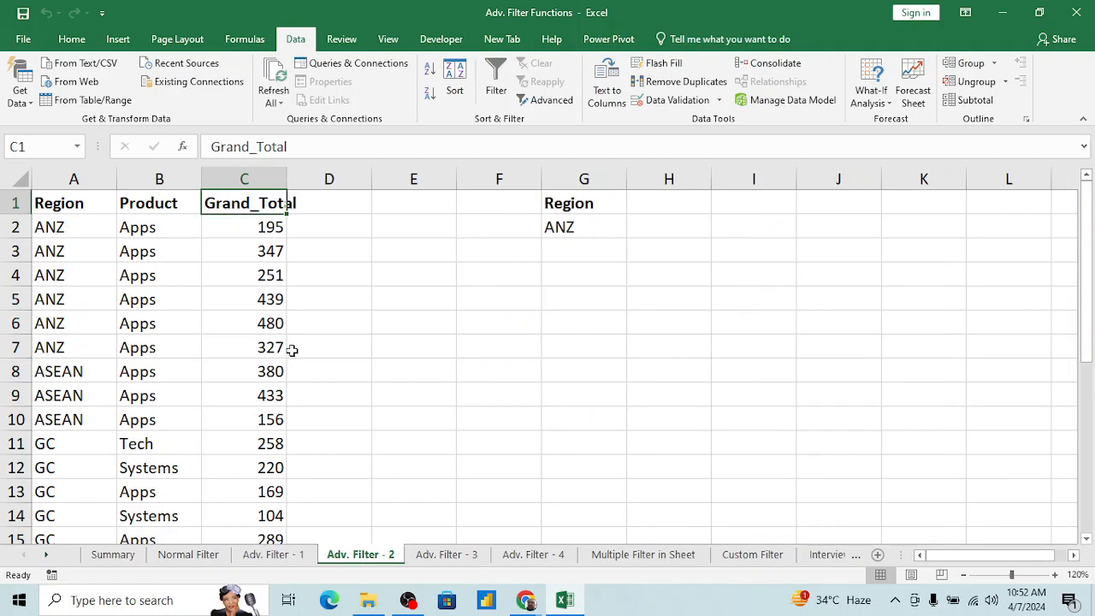
click(255, 342)
key(ctrl+Up)
click(267, 554)
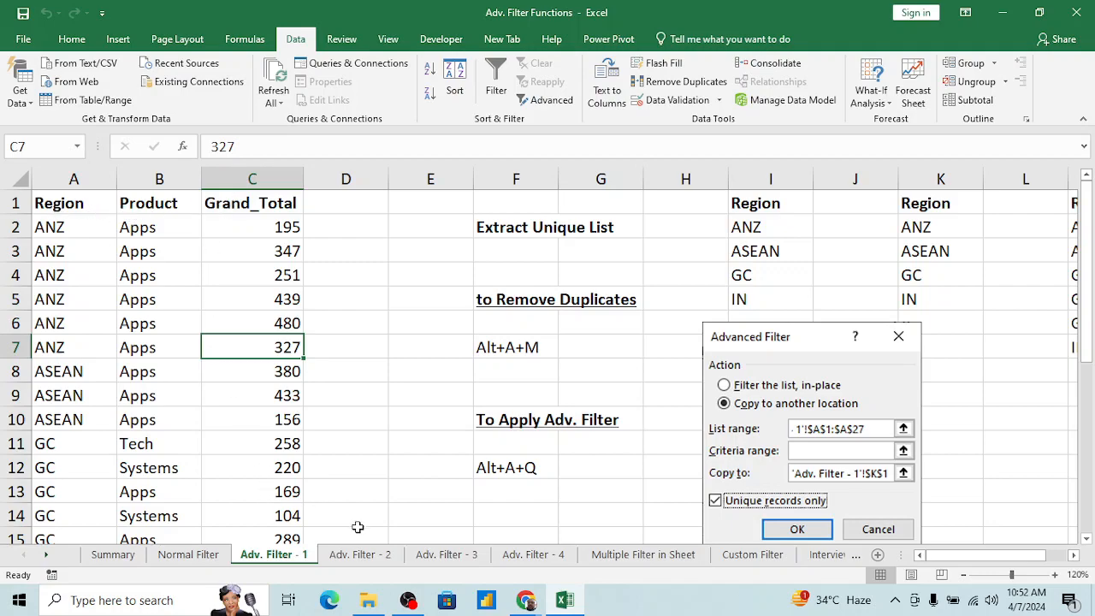
Step: Switch to the Adv. Filter - 2 sheet and select the data table's Region header in A1
click(346, 556)
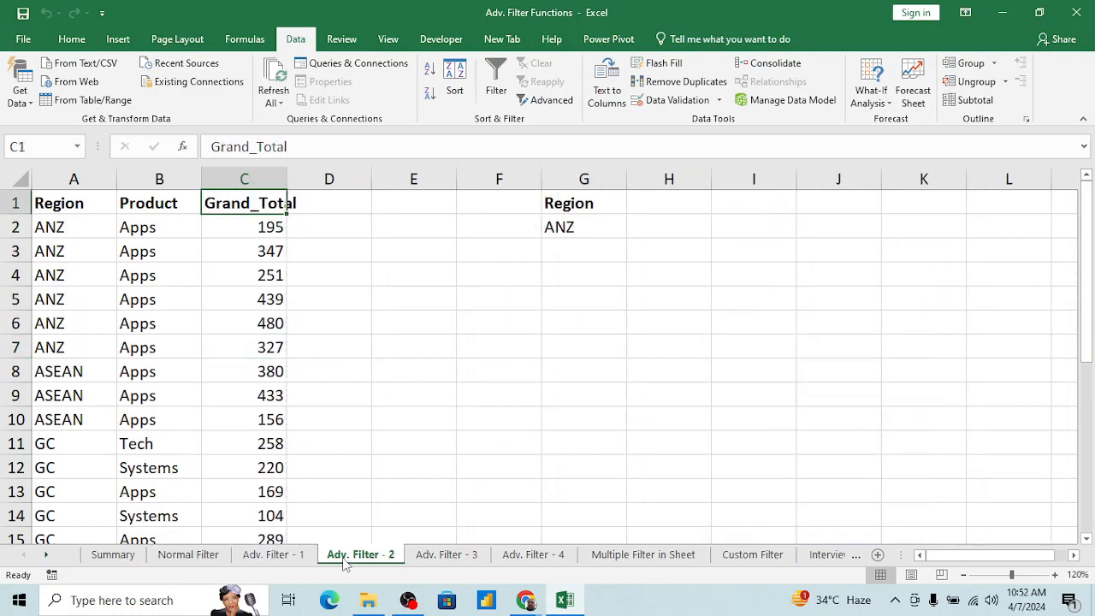
click(236, 249)
key(Up)
key(Up)
key(Left)
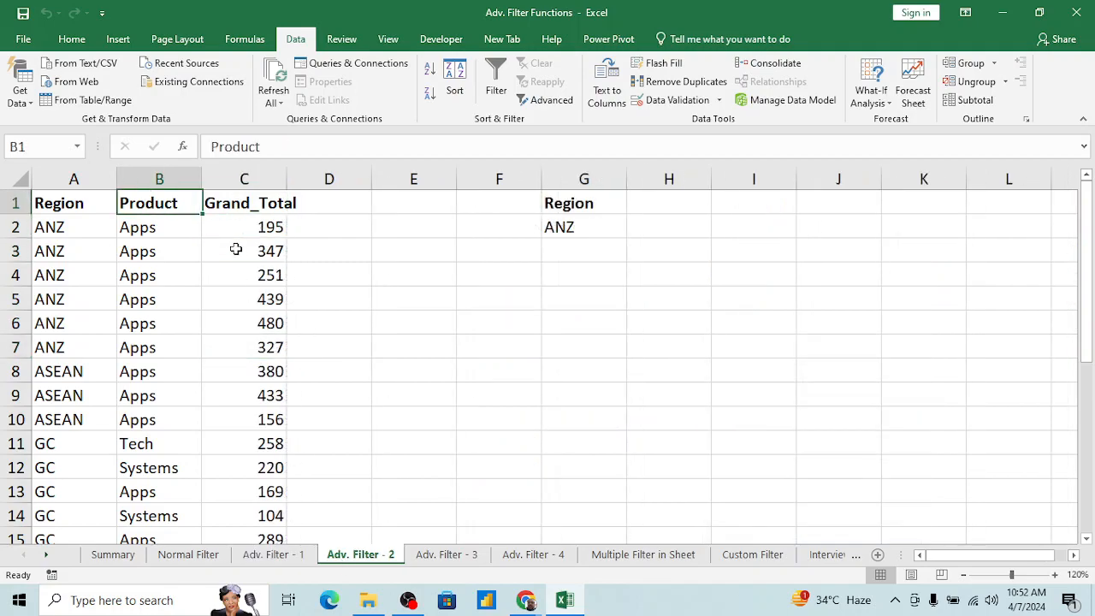
key(Left)
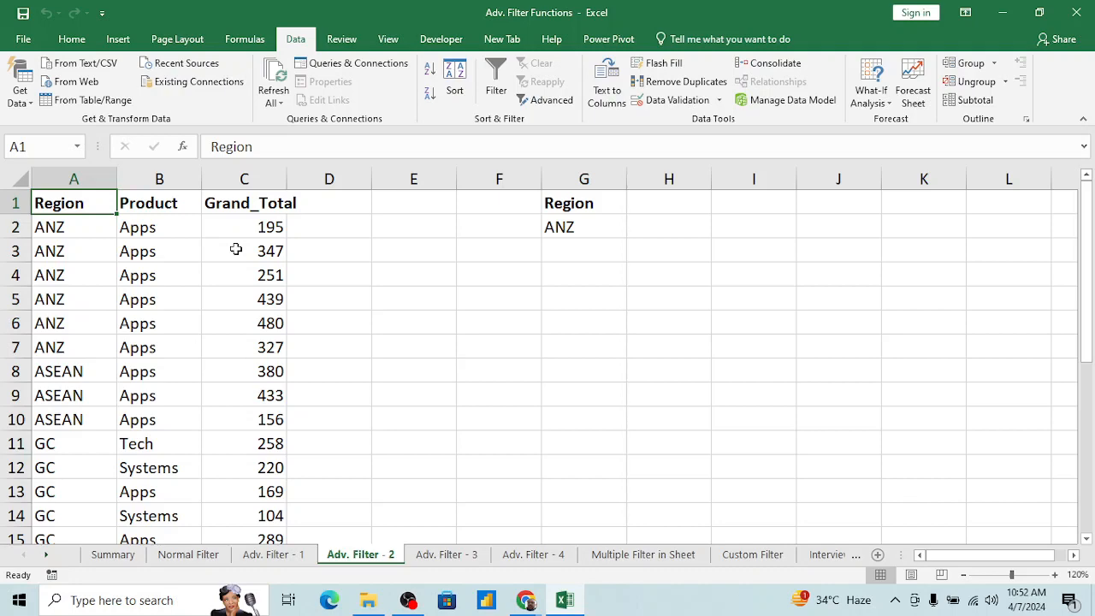
Step: Turn on the normal filter for the data table and filter the Region column to ANZ only
key(alt+d)
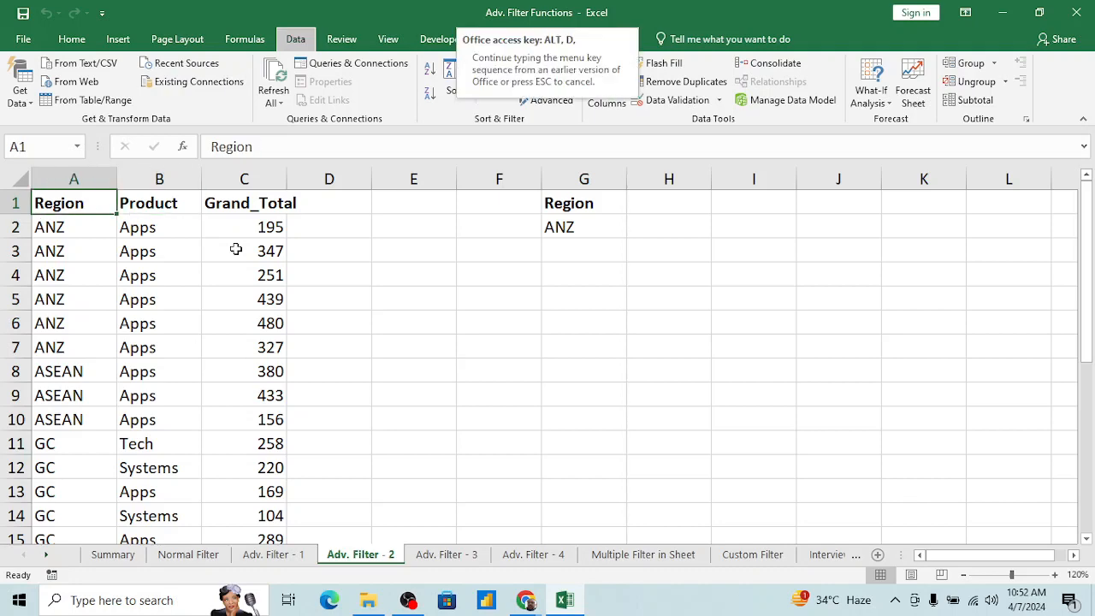
key(f)
key(f)
key(alt+Down)
key(Down)
key(Down)
key(Down)
key(Down)
key(Down)
key(Down)
key(Down)
key(Down)
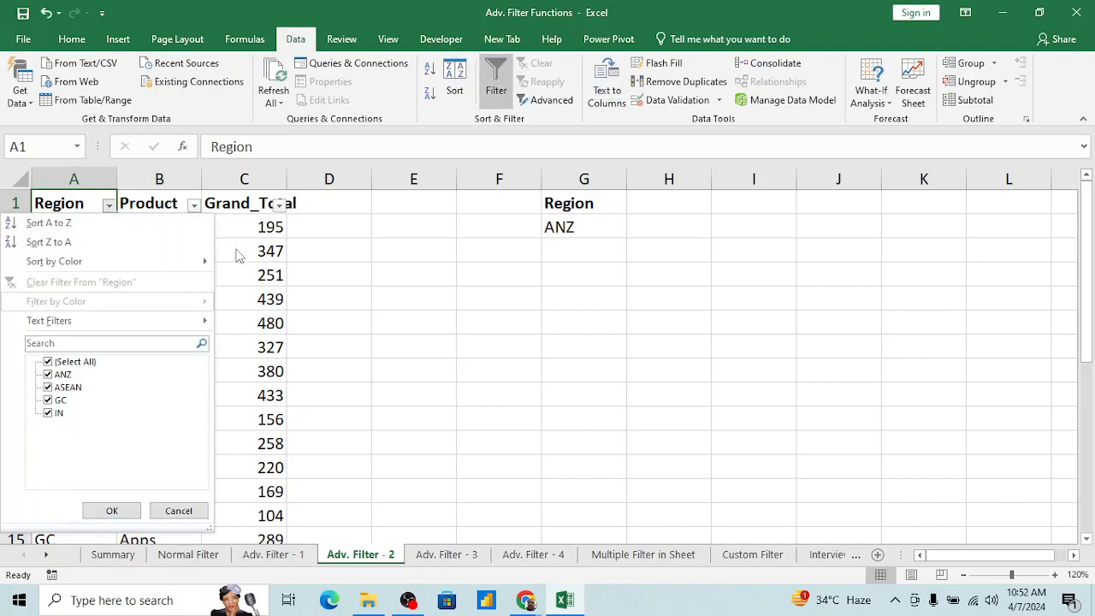
key(space)
key(Down)
key(space)
key(Return)
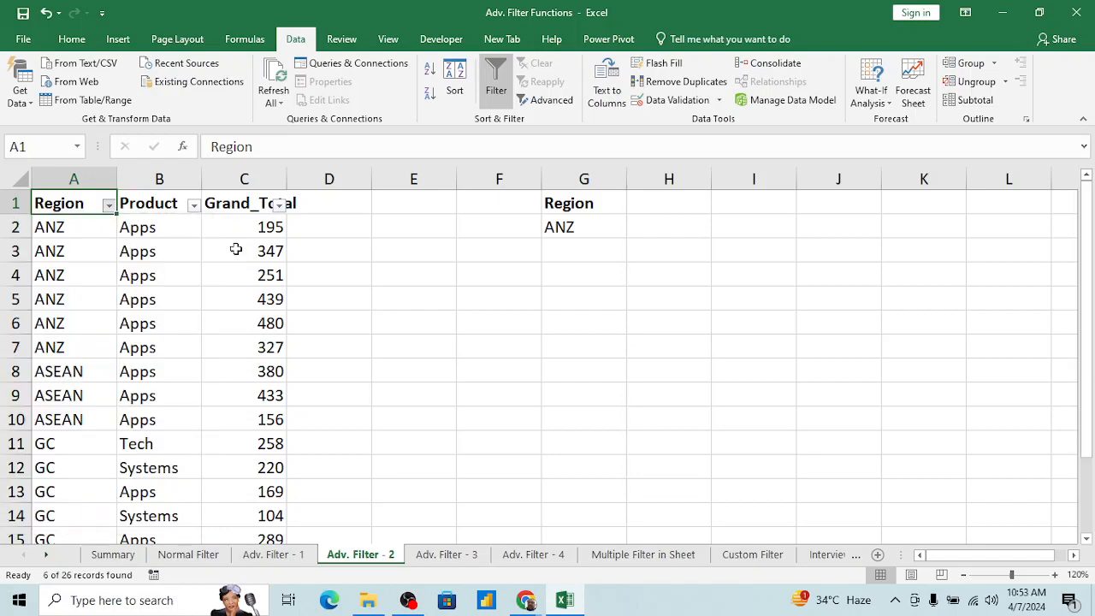
Step: Copy the filtered ANZ records with their headers from A1:C7 and paste them starting at G5
key(shift+Right)
key(shift+Right)
key(shift+Down)
key(shift+Down)
key(shift+Down)
key(shift+Down)
key(shift+Down)
key(shift+Down)
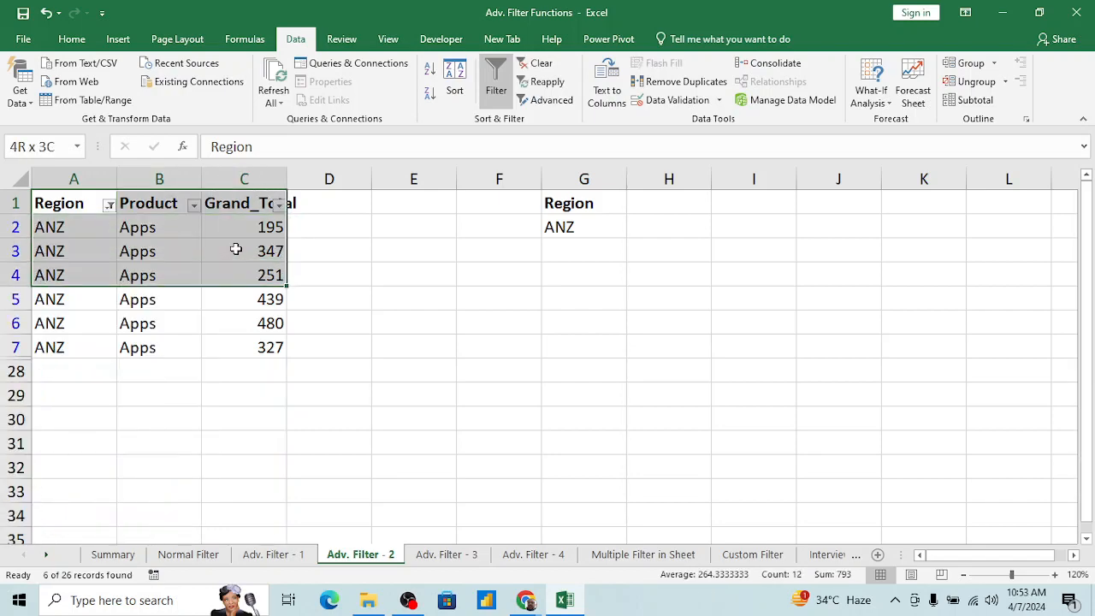
key(ctrl+c)
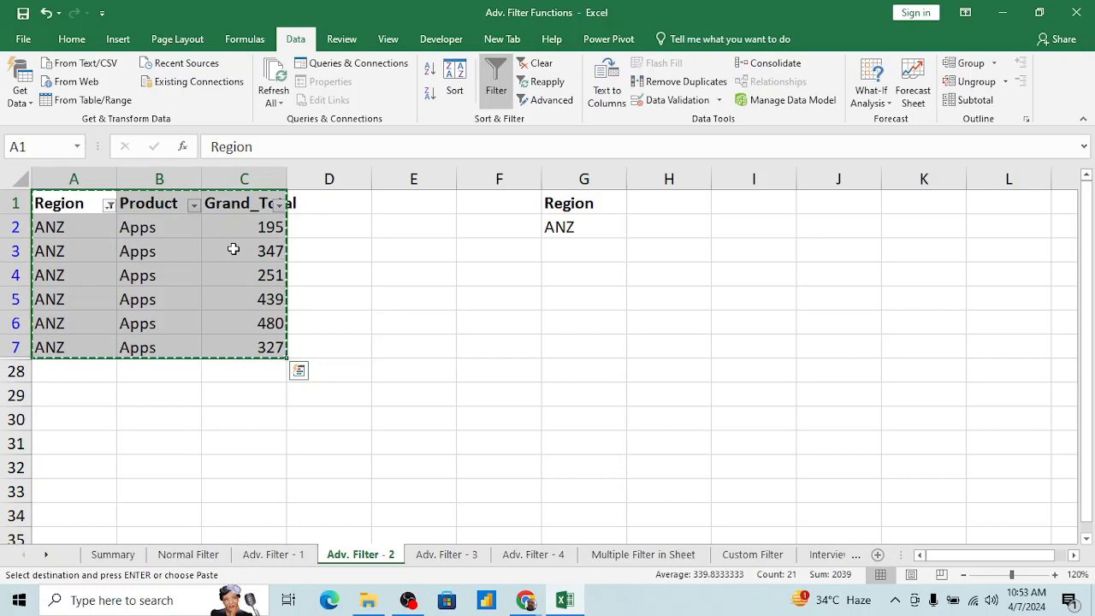
click(601, 304)
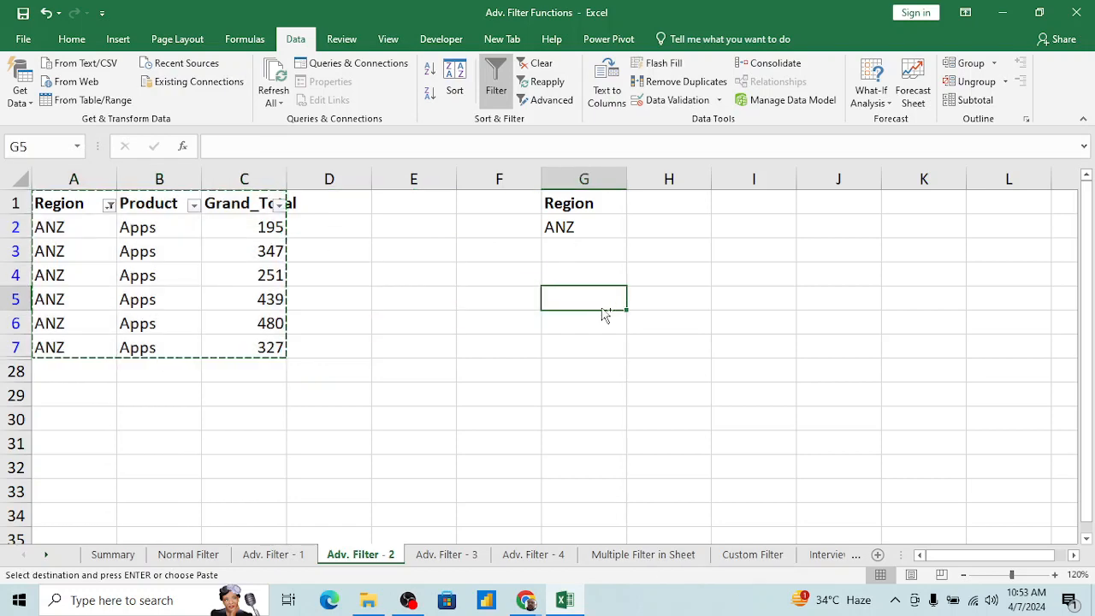
key(ctrl+v)
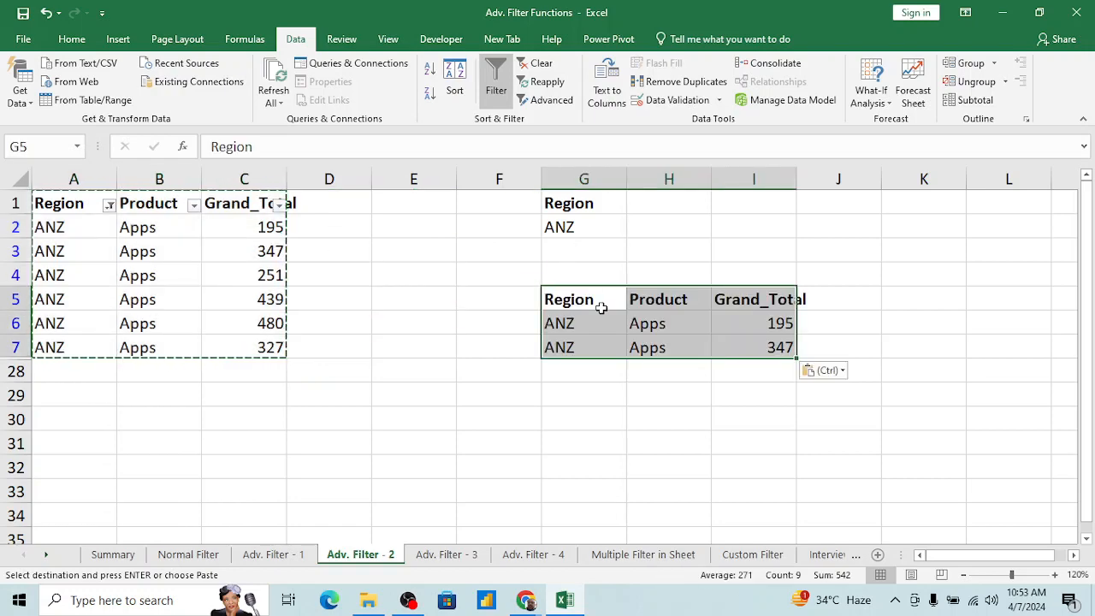
Step: Clear the Region filter so the data table shows all its records
key(alt+d)
key(f)
key(a)
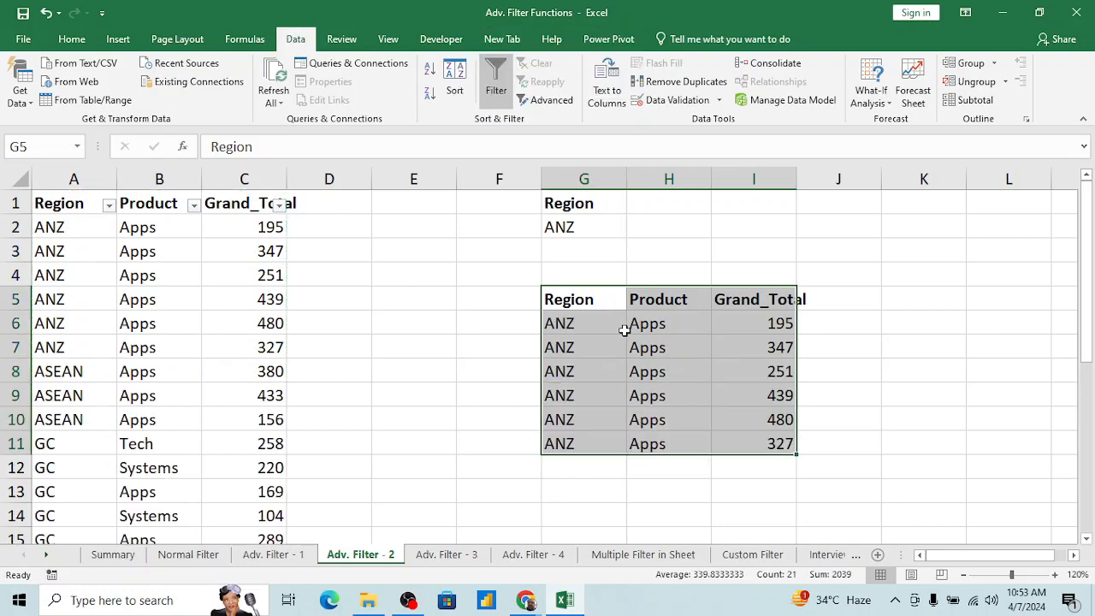
Step: Delete the pasted ANZ records and their headers from G5:I11
key(Right)
key(Left)
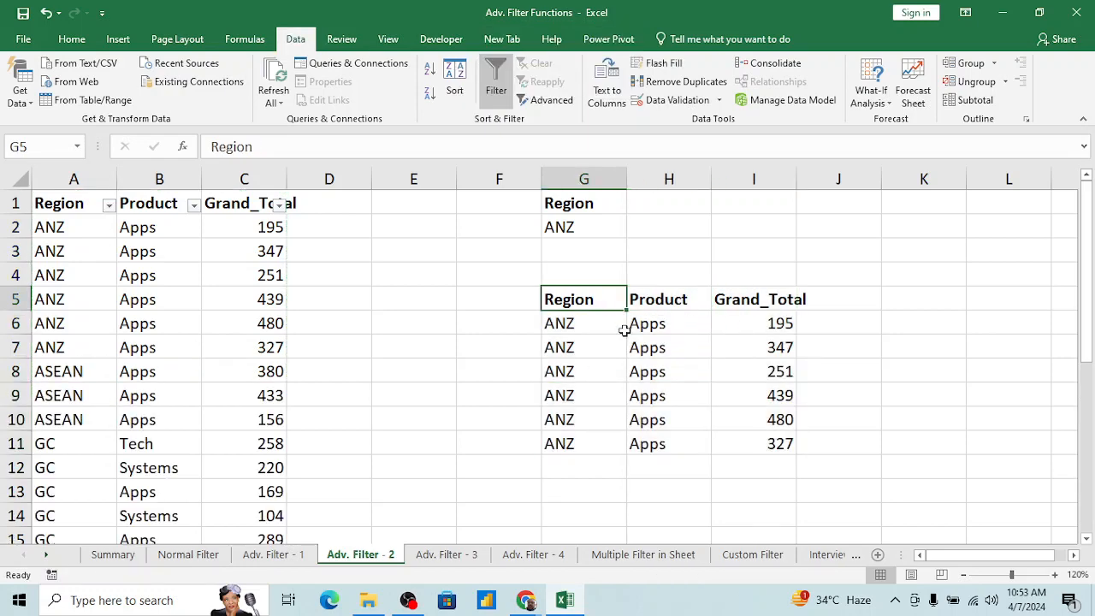
key(ctrl+shift+Right)
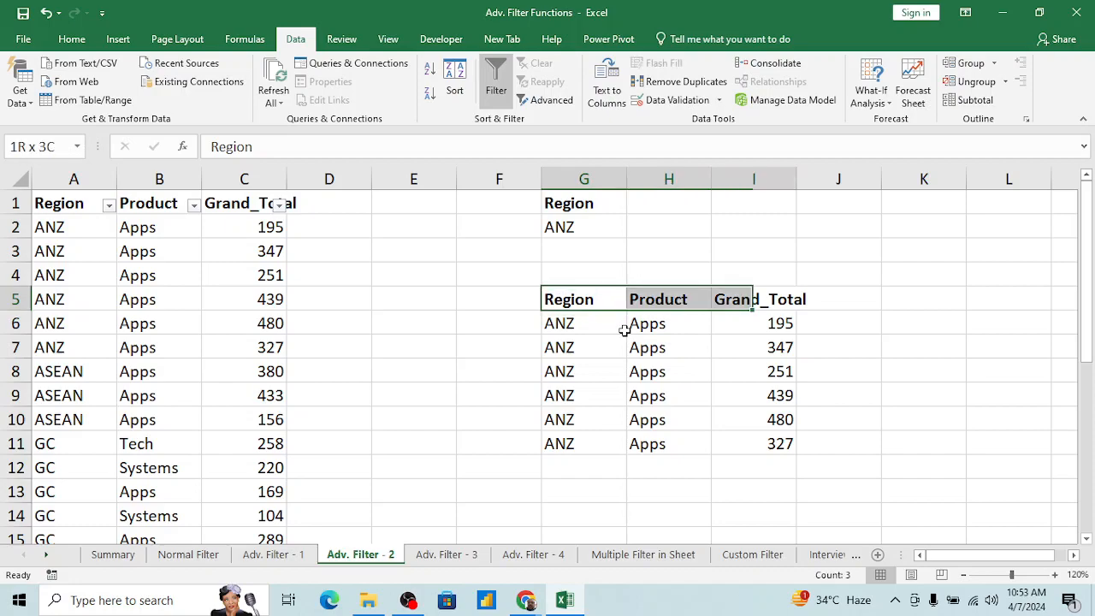
key(ctrl+shift+Down)
key(Delete)
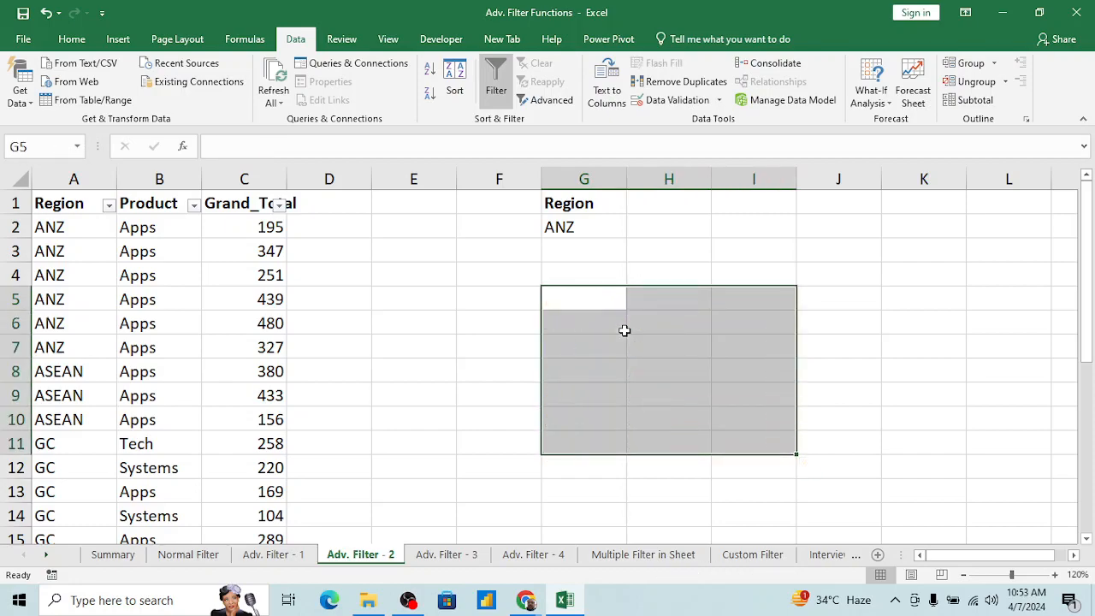
Step: Turn off the normal filter on the data table and select the Product entry in B2
key(Up)
key(Up)
key(Up)
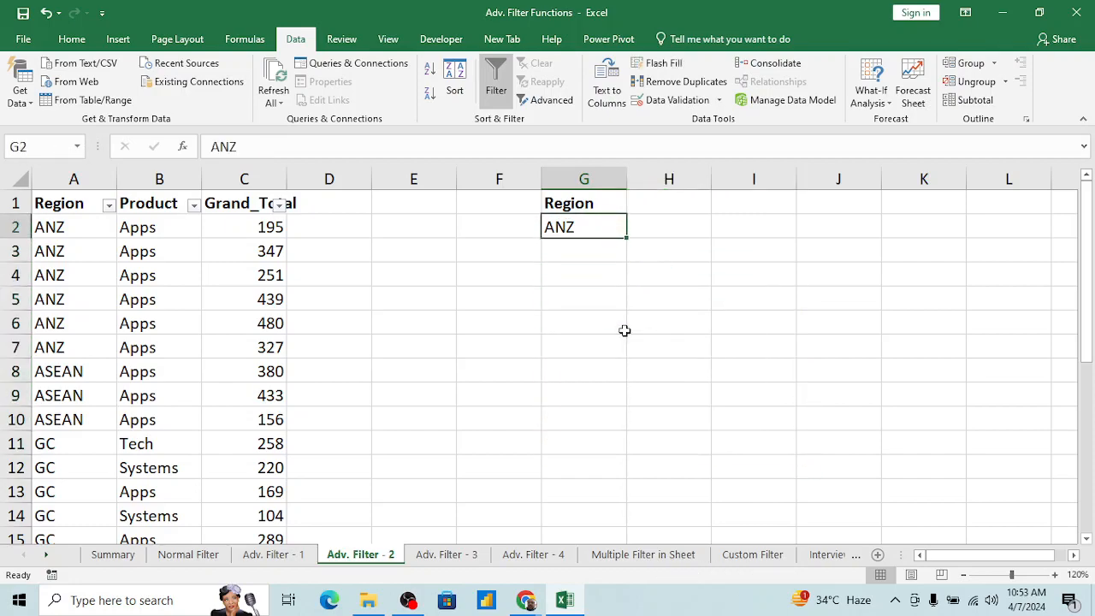
key(Home)
key(Right)
key(alt+d)
key(f)
key(a)
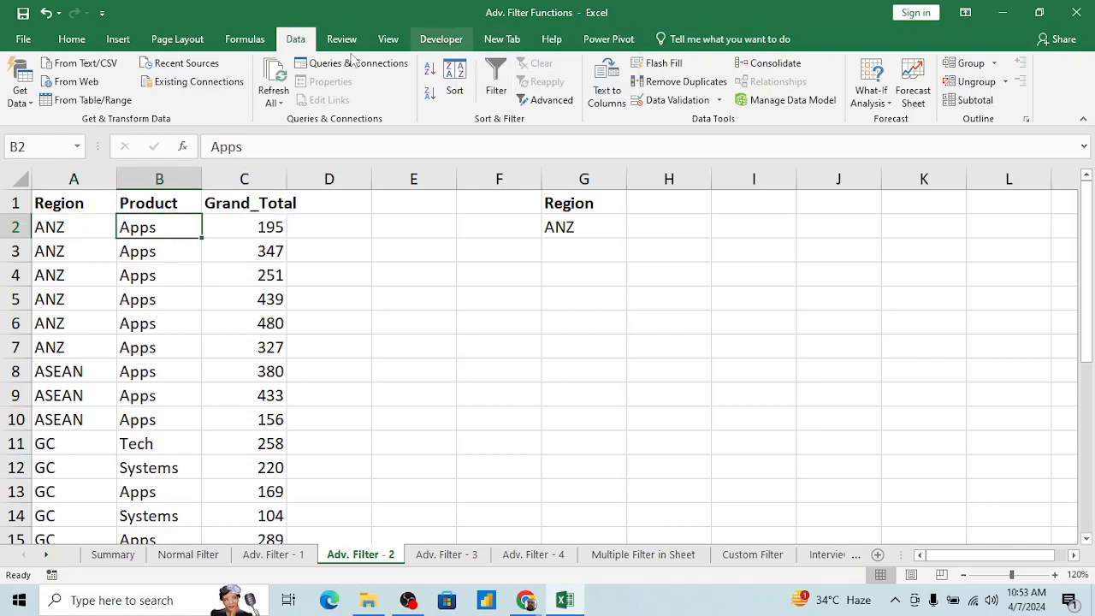
Step: Start an Advanced Filter on the list range A1:C27 and set its criteria range to G1:G2
click(551, 101)
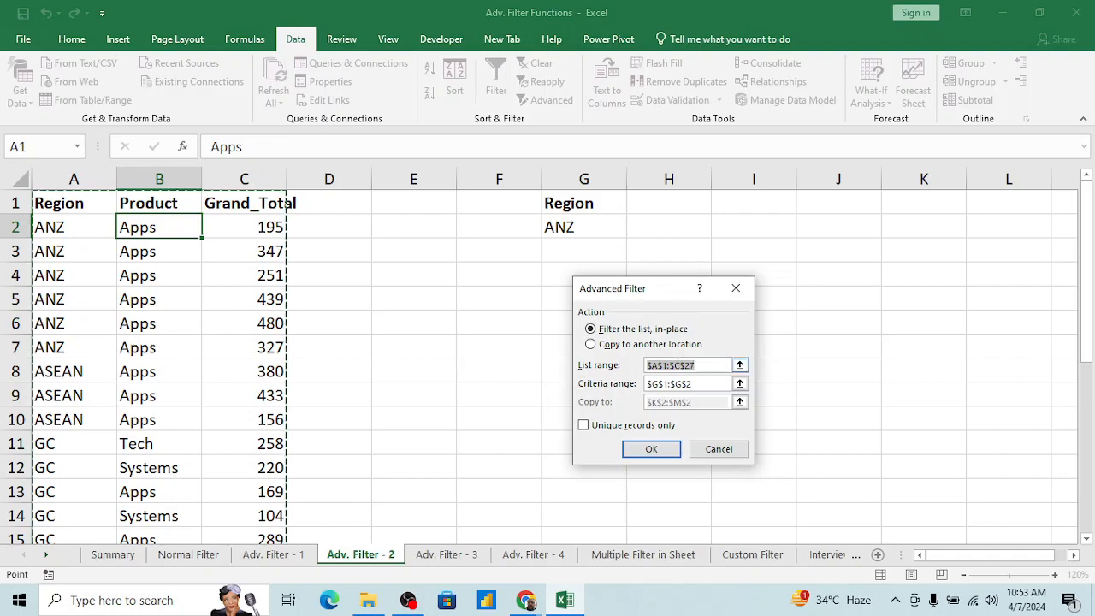
click(739, 365)
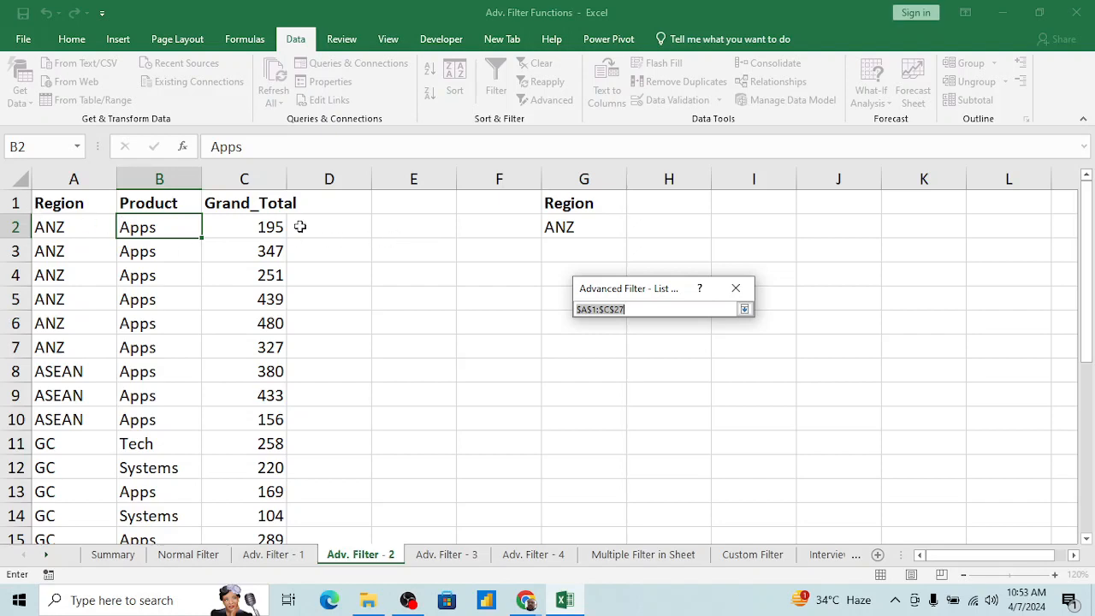
click(744, 309)
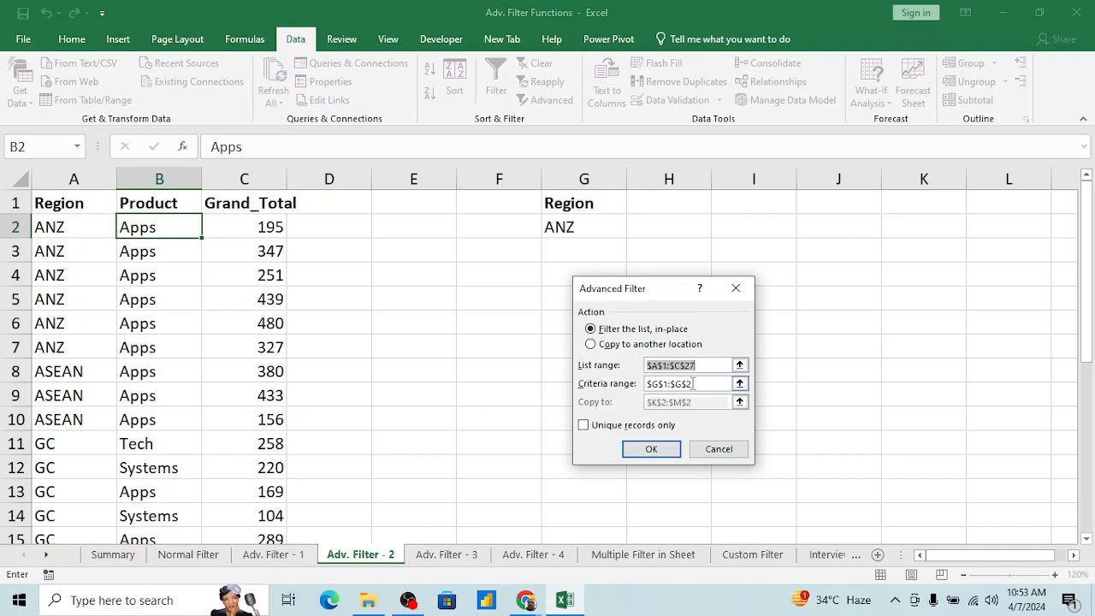
click(715, 387)
click(740, 384)
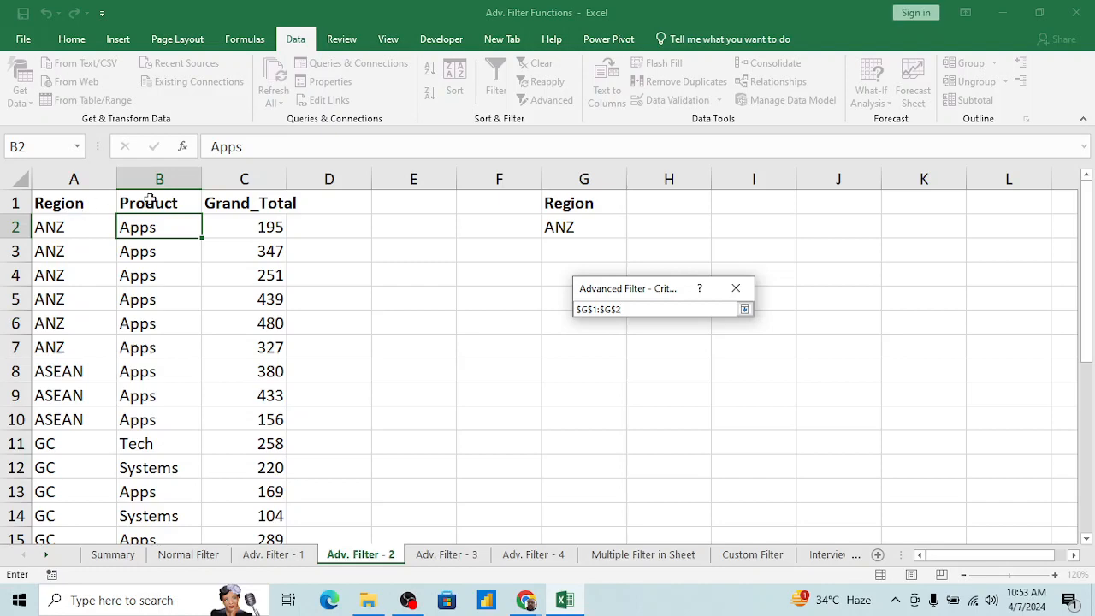
click(582, 204)
key(shift+Down)
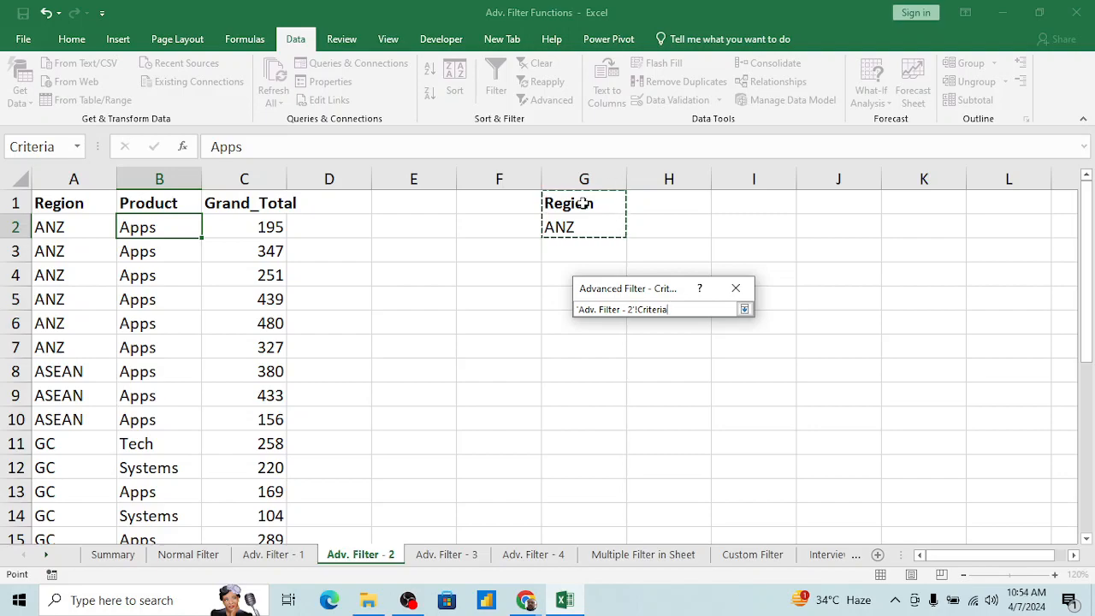
click(744, 308)
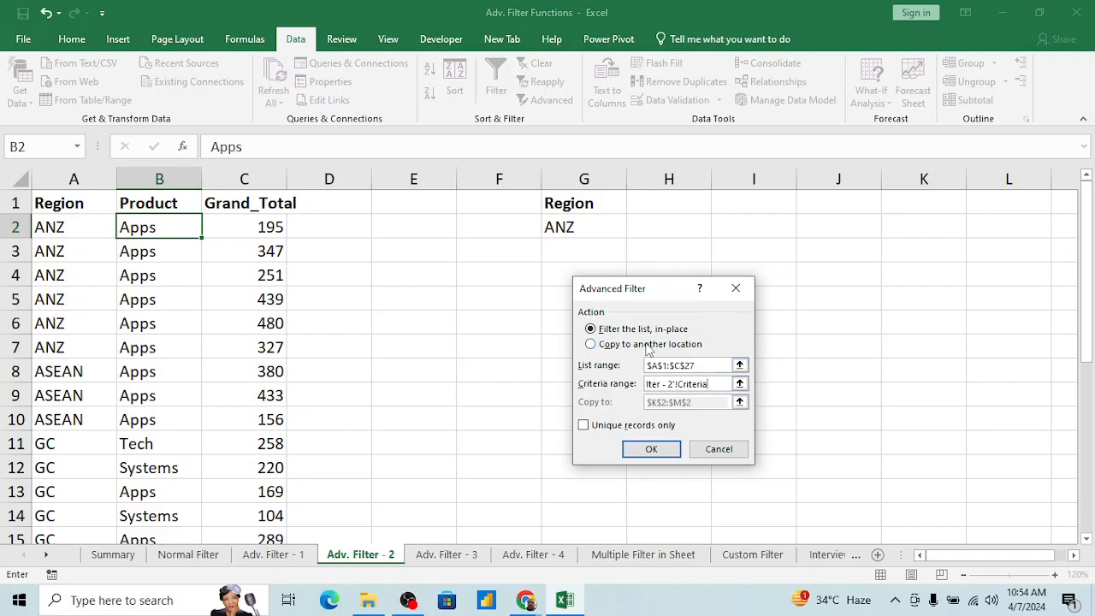
Step: Set the Advanced Filter to copy to another location starting at I1, and run it without unique records only
click(590, 345)
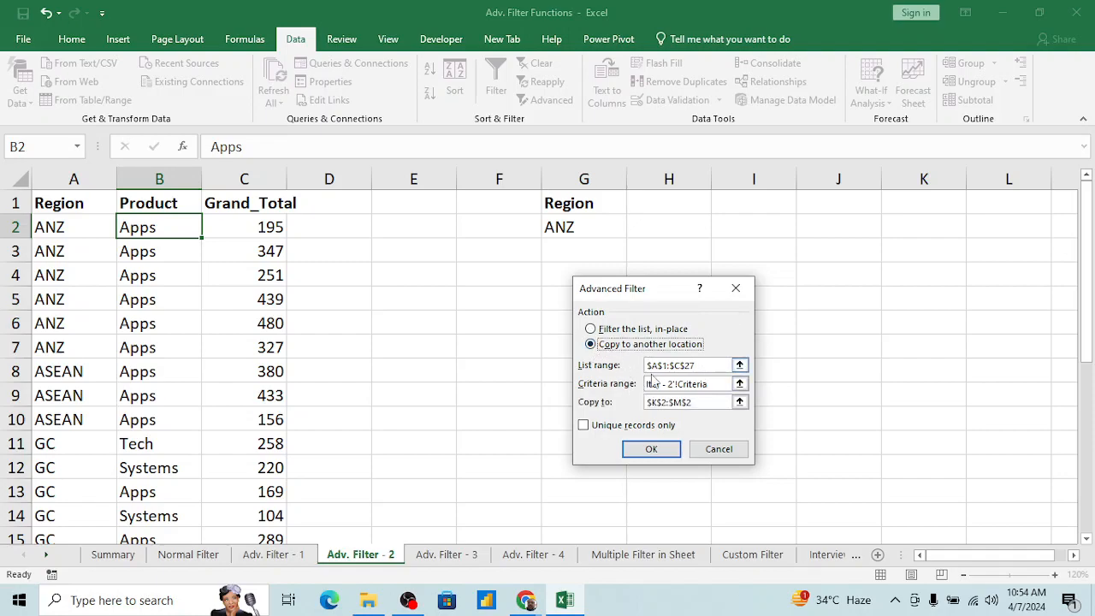
click(740, 402)
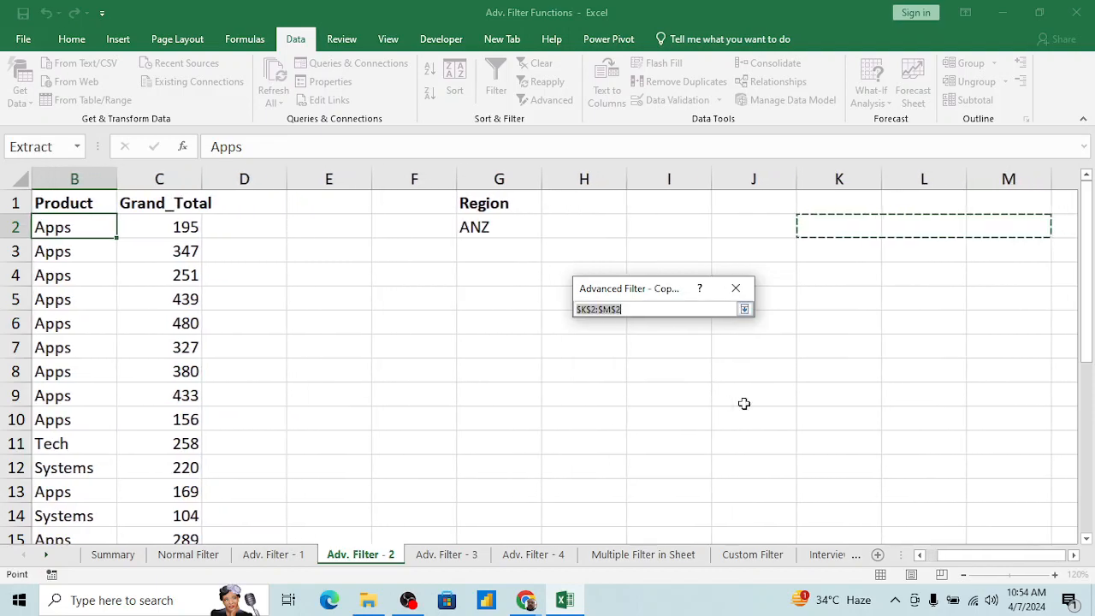
click(693, 203)
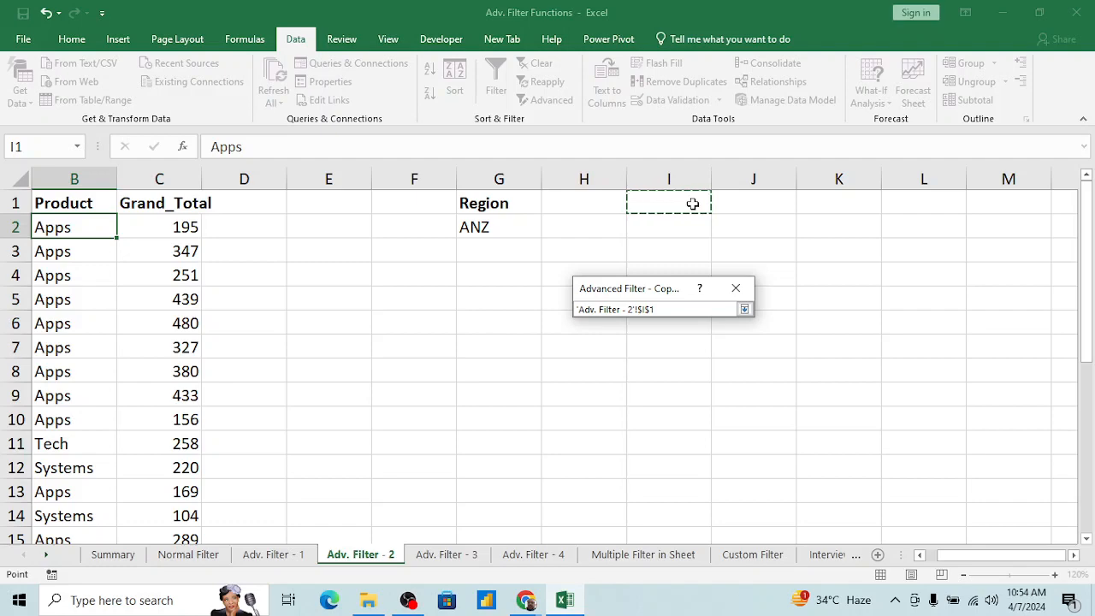
click(744, 309)
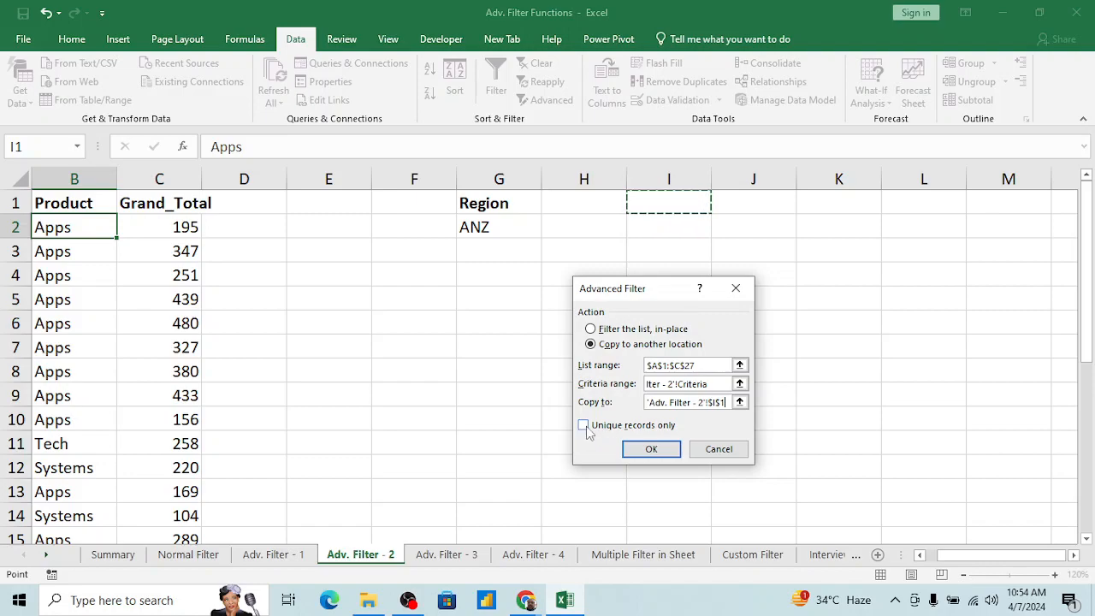
click(645, 449)
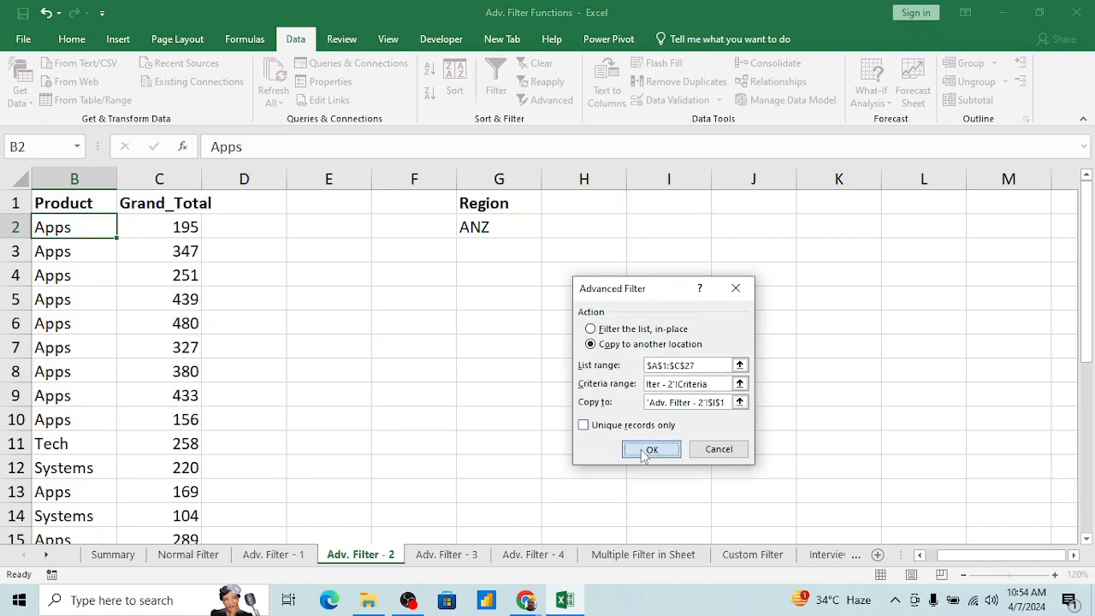
Step: Examine the extracted records and their headers in I1:K7
click(661, 248)
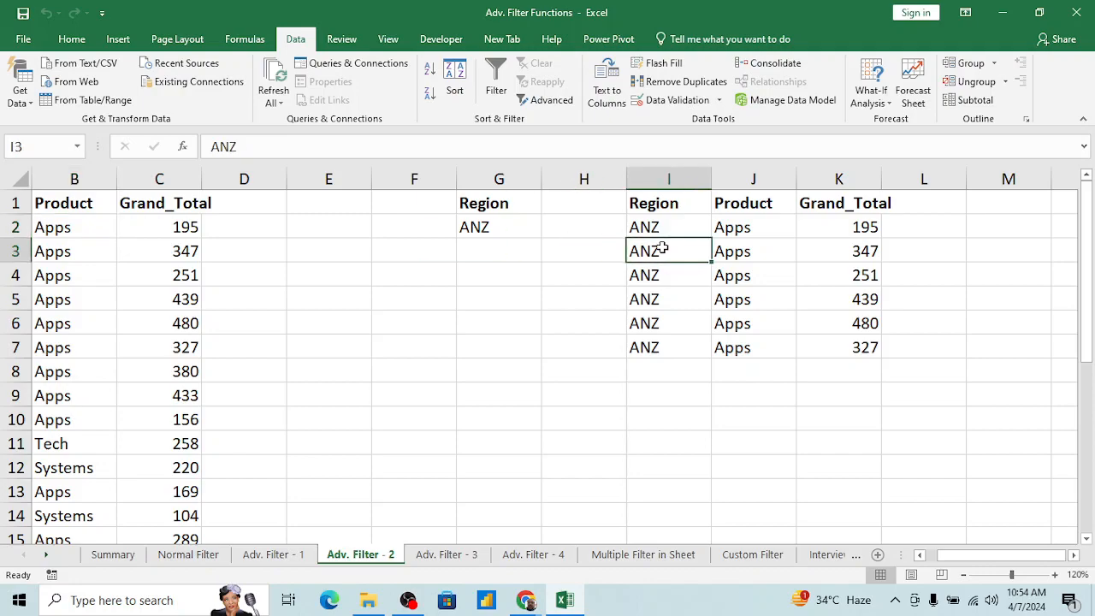
key(Up)
key(Up)
key(Right)
key(Right)
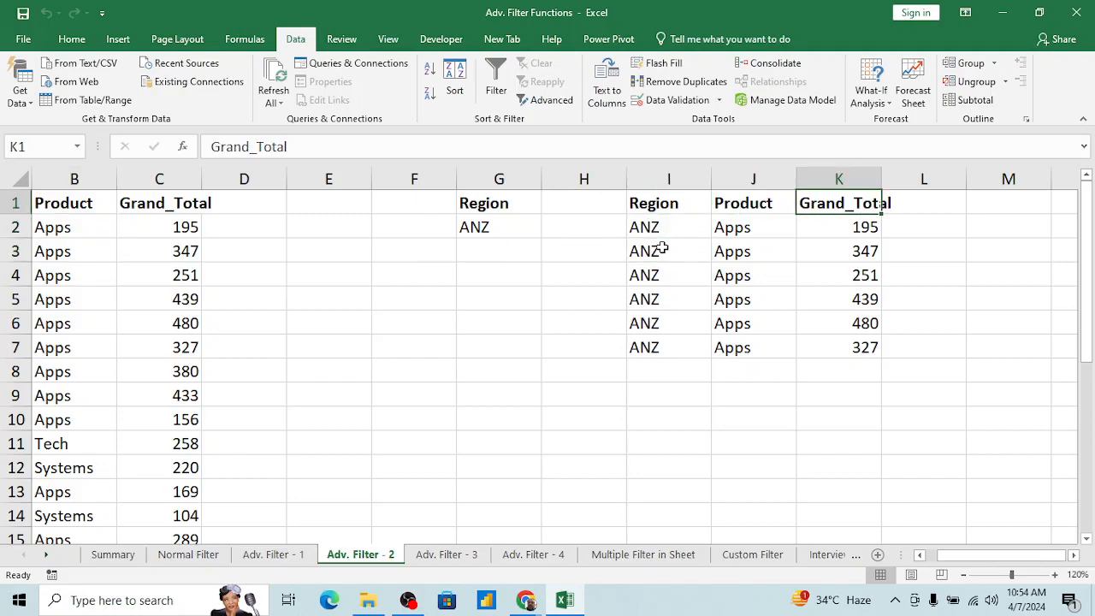
key(Down)
key(Left)
key(Left)
key(Left)
key(Up)
key(Right)
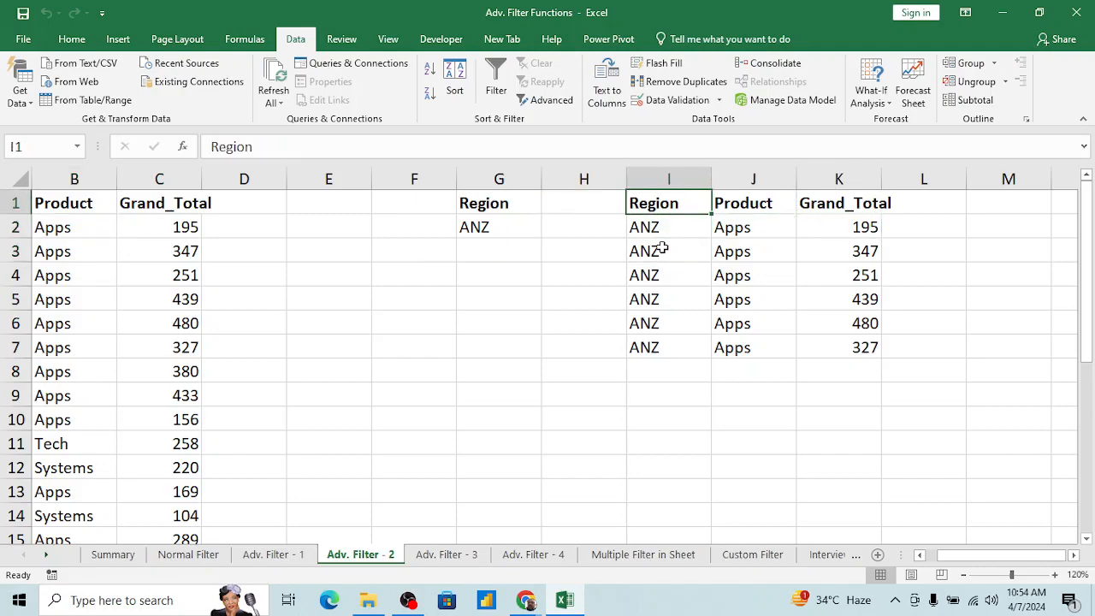
Step: Delete the Region header above the ANZ criterion in G1
key(ctrl+Home)
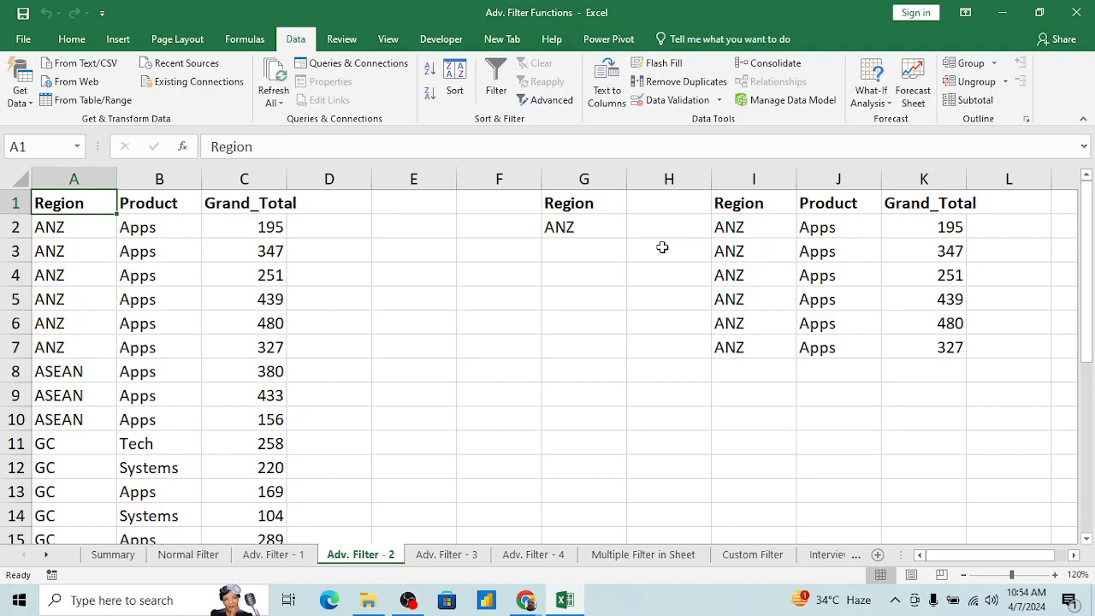
key(Right)
key(Right)
key(Right)
key(Right)
key(Right)
key(Right)
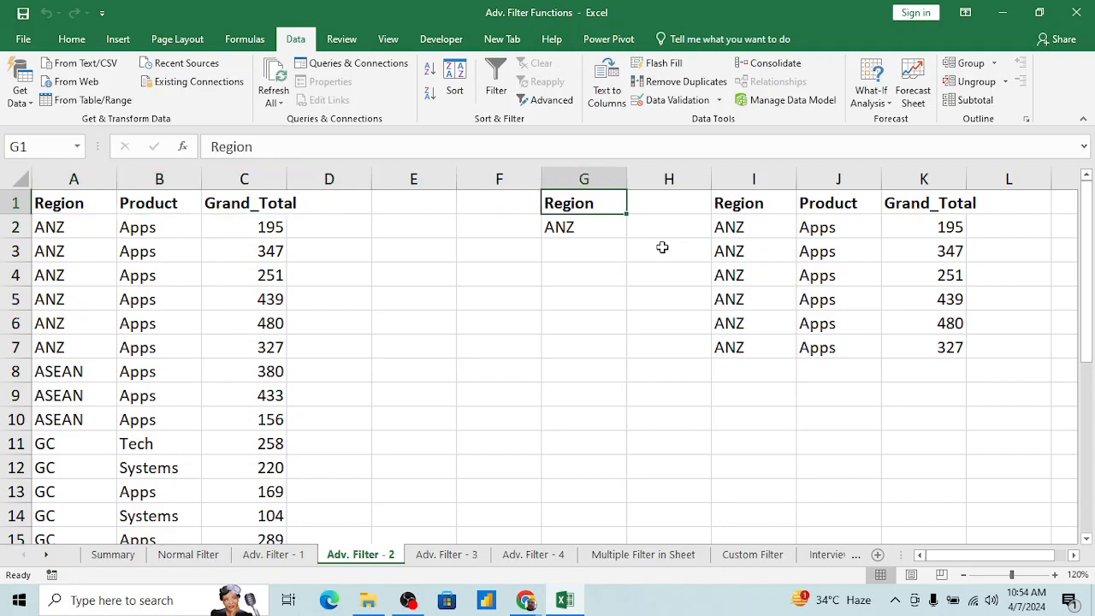
key(Delete)
Step: Start another Advanced Filter from A1 on the data table, using the headerless G1:G2 as the criteria range
key(Down)
key(Left)
key(Left)
key(Left)
key(Left)
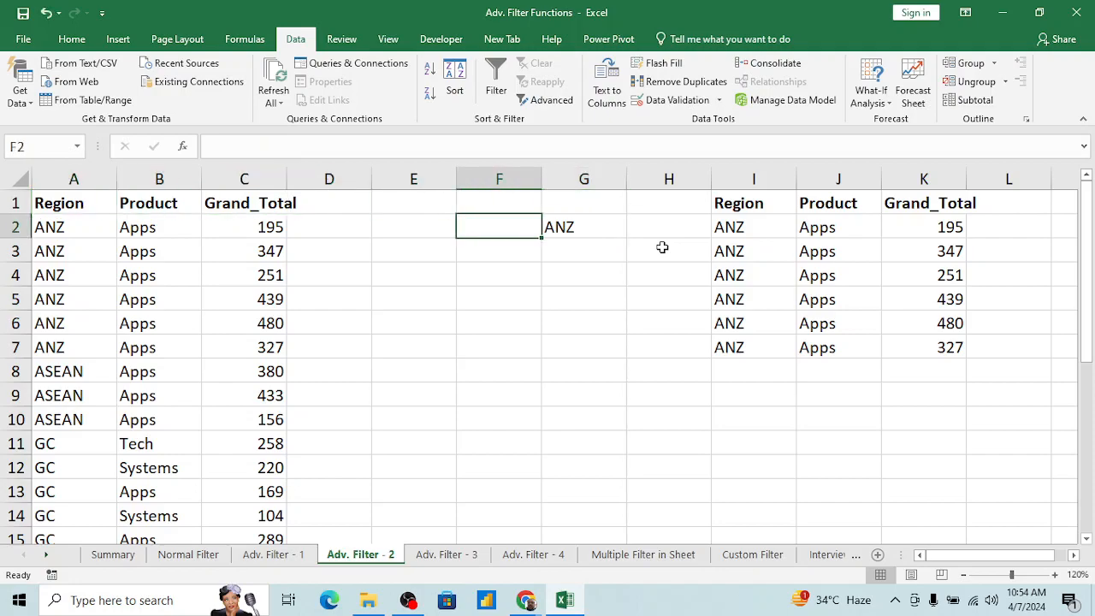
key(Up)
key(Left)
key(Left)
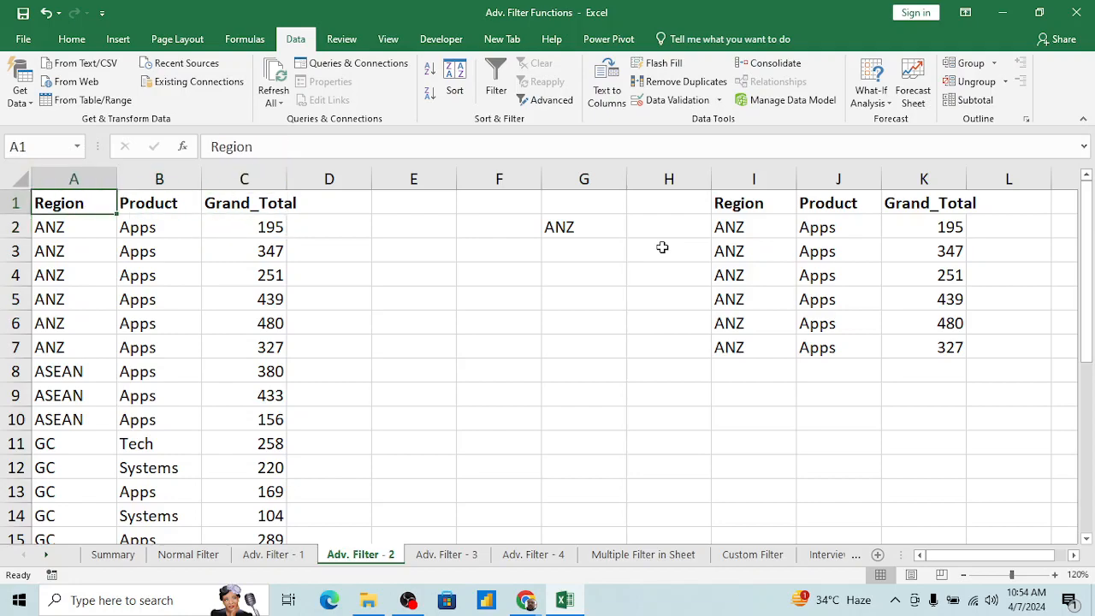
key(alt+a)
key(q)
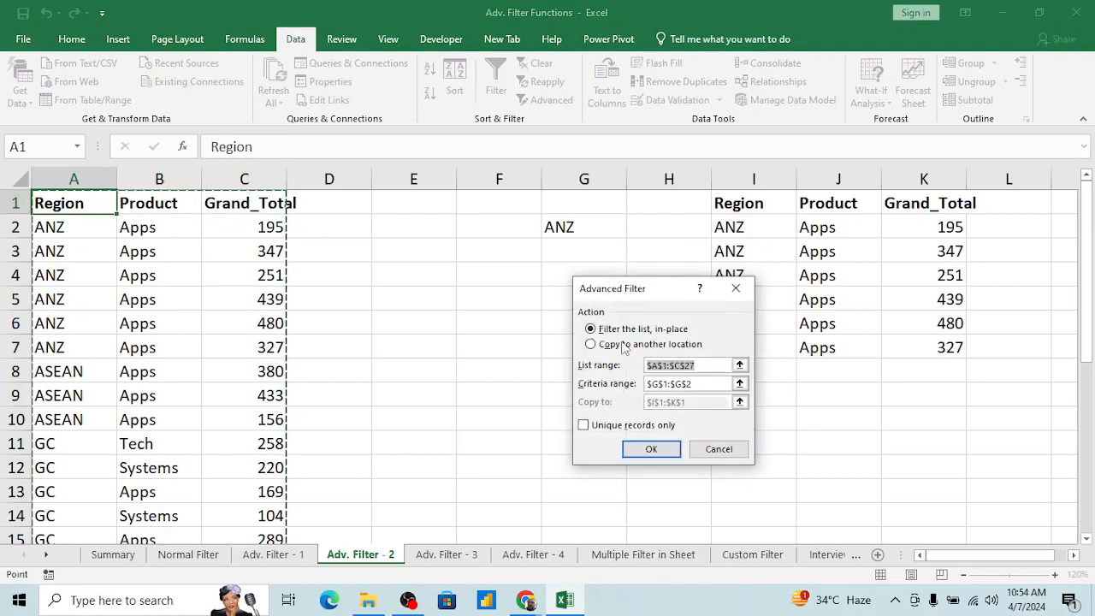
click(740, 384)
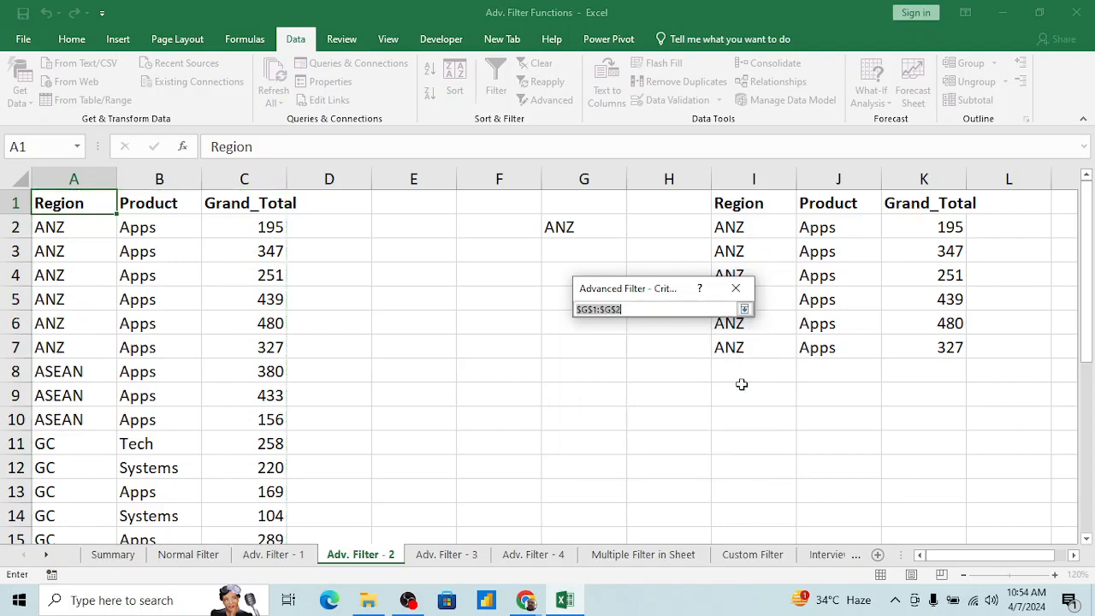
click(573, 203)
key(shift+Down)
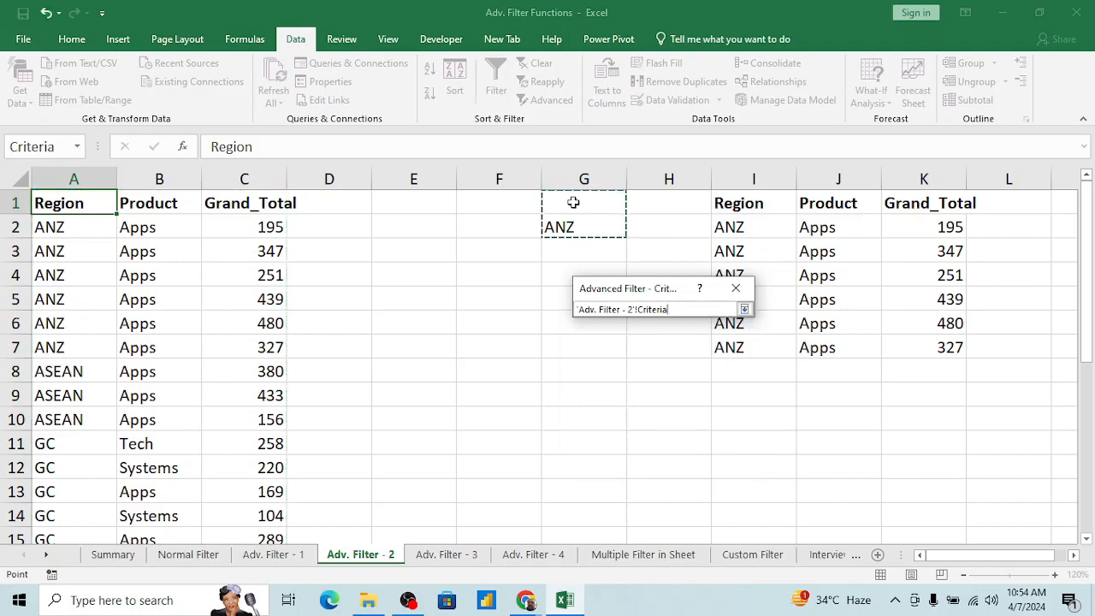
click(744, 309)
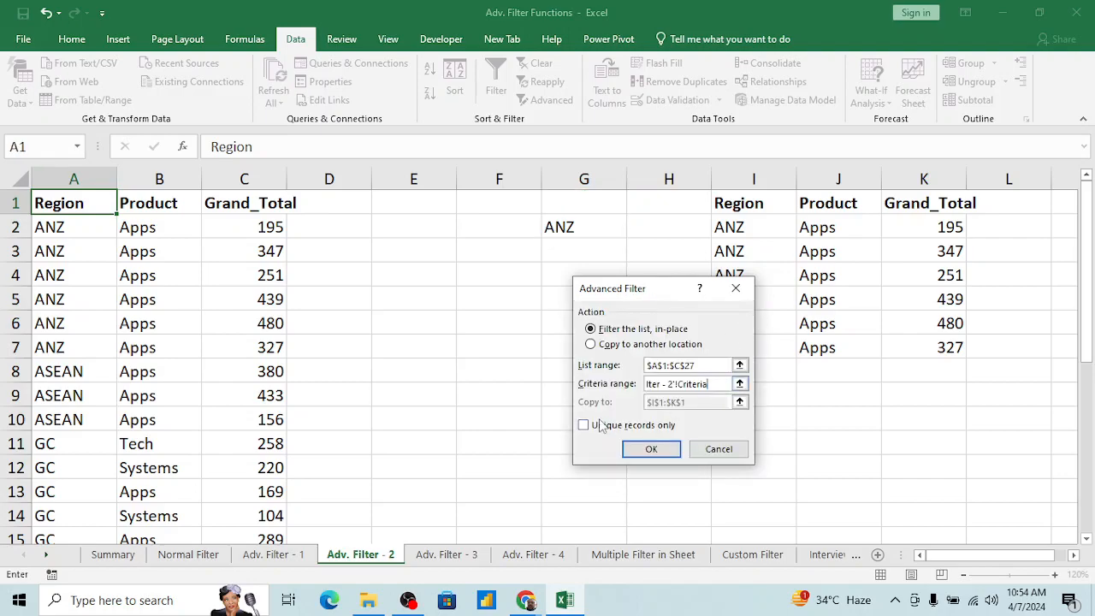
Step: Run the Advanced Filter with its output copied to G10, and select the resulting header row G10:I10
click(635, 346)
click(739, 402)
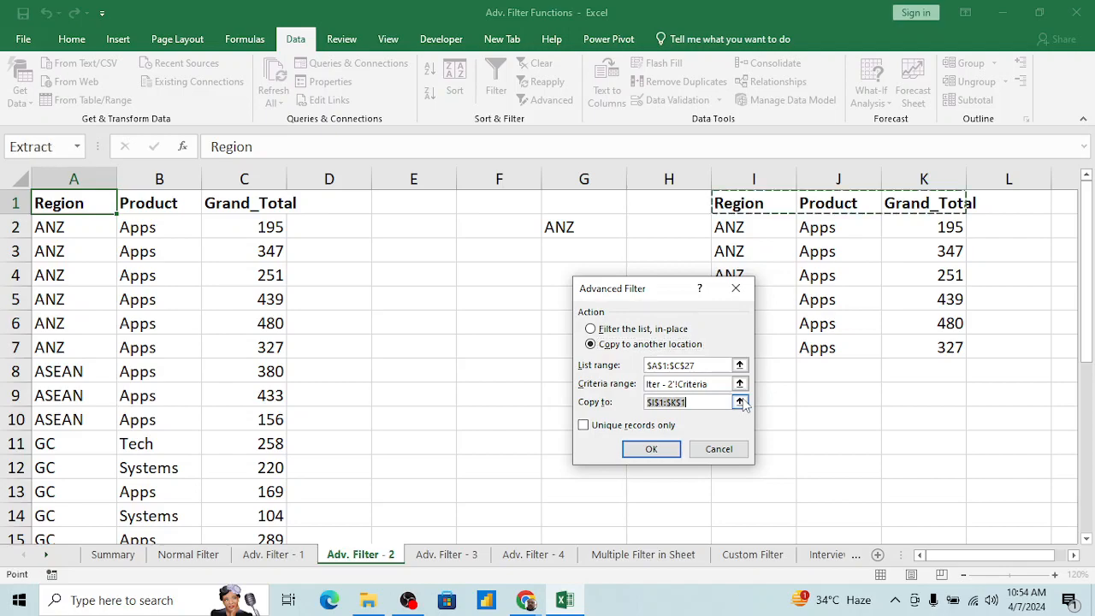
click(592, 421)
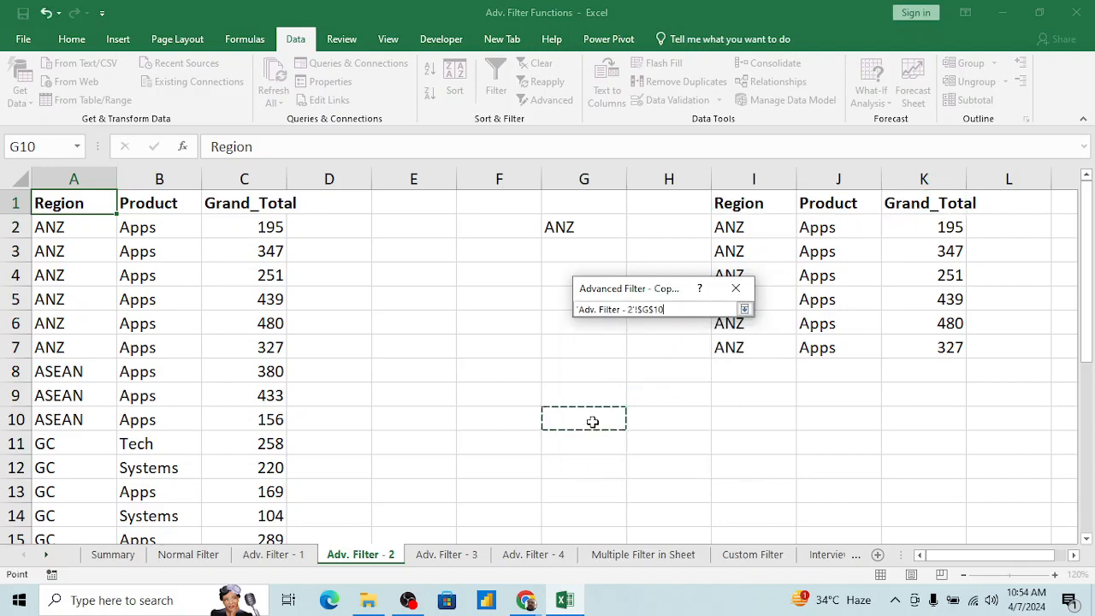
click(744, 309)
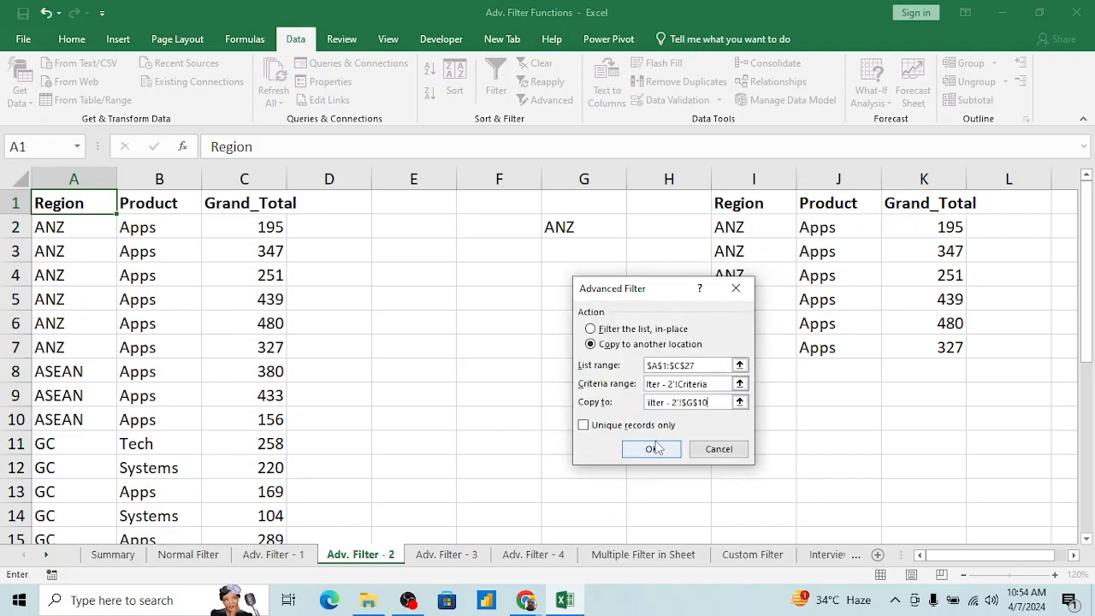
click(654, 446)
click(586, 430)
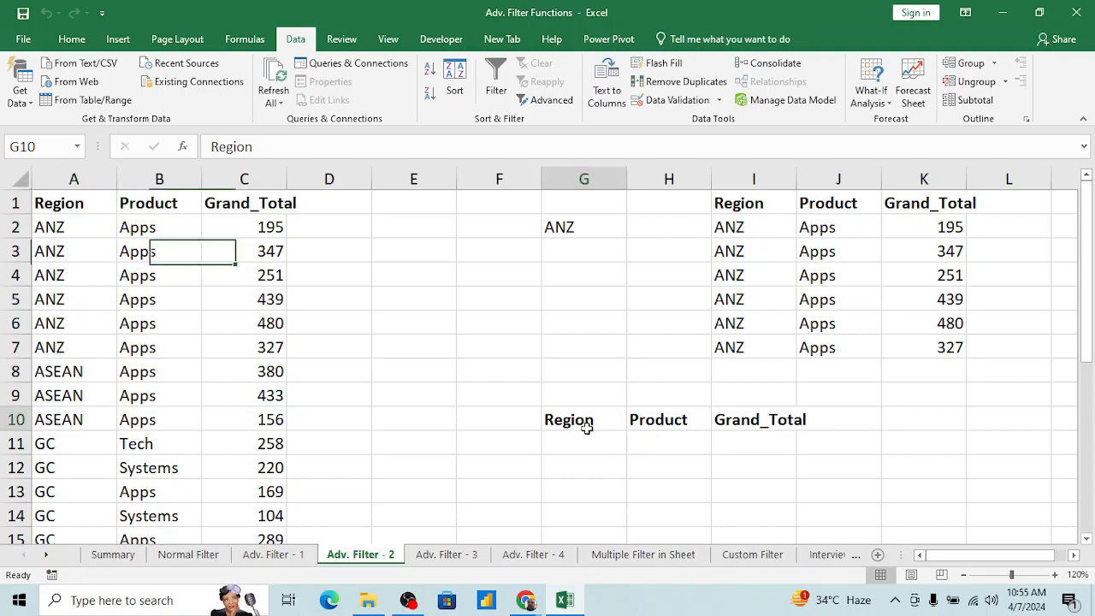
key(ctrl+shift+Right)
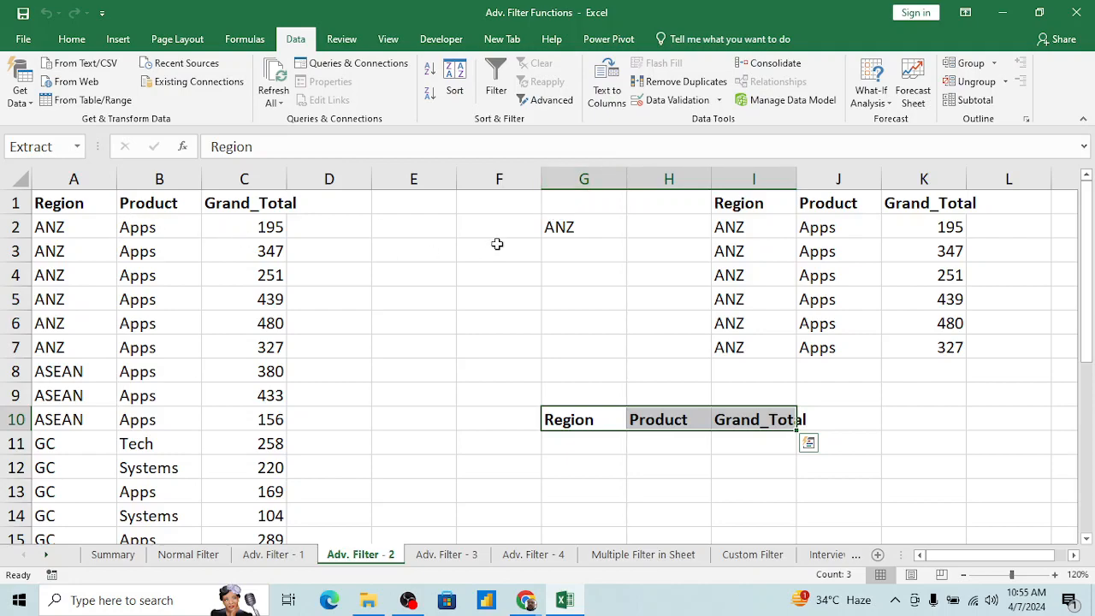
Step: Copy the Region header from A1 into G1 above the ANZ criterion
click(573, 240)
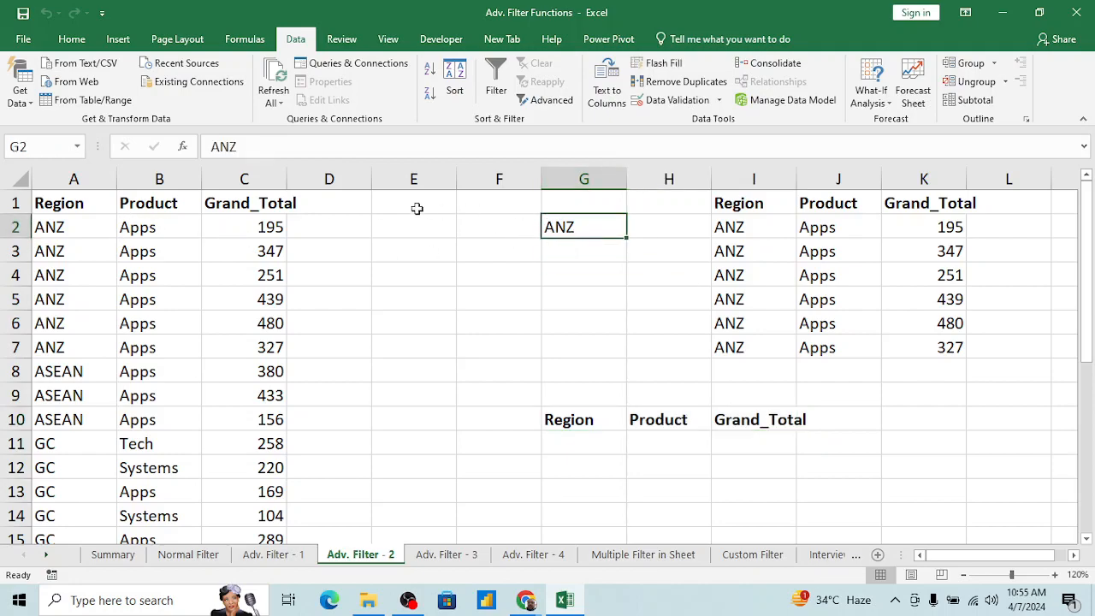
click(144, 205)
key(Left)
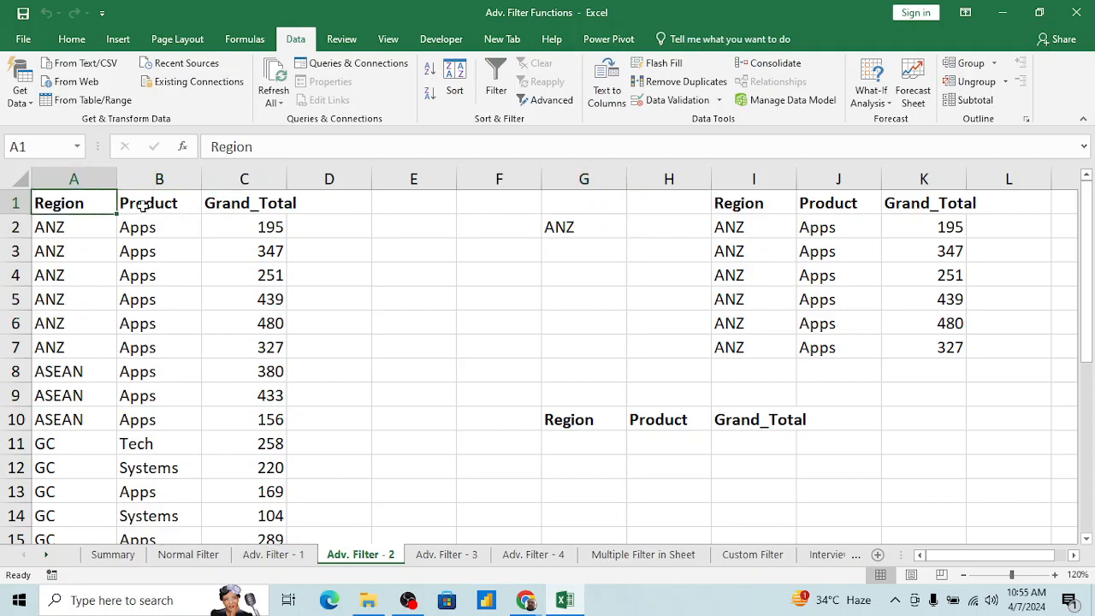
key(Right)
key(Left)
key(ctrl+c)
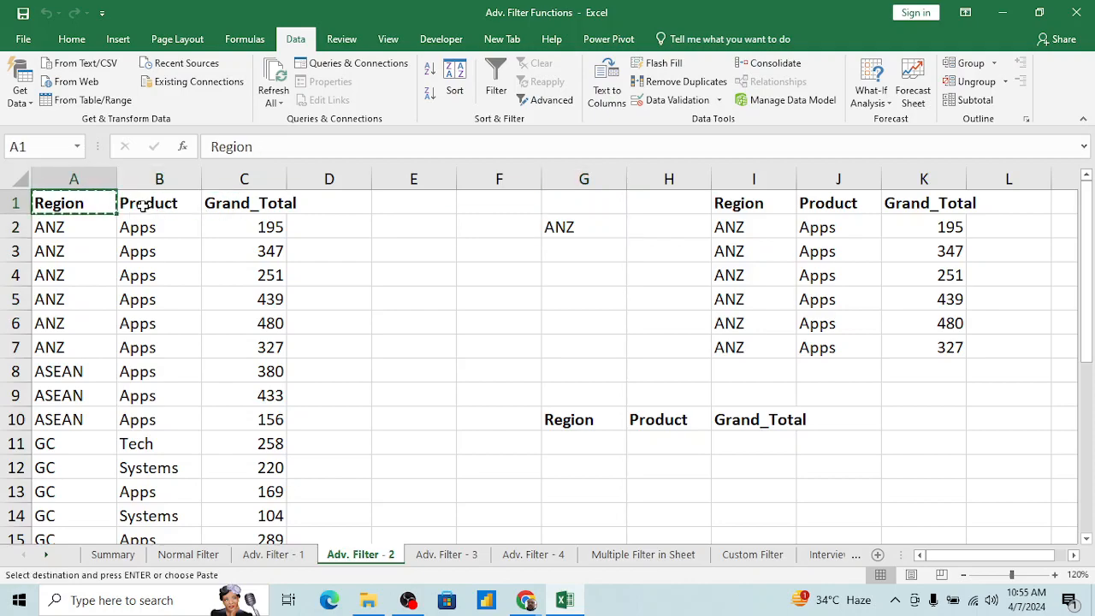
key(Right)
key(Right)
key(Right)
key(Right)
key(Right)
key(Right)
key(Return)
key(Down)
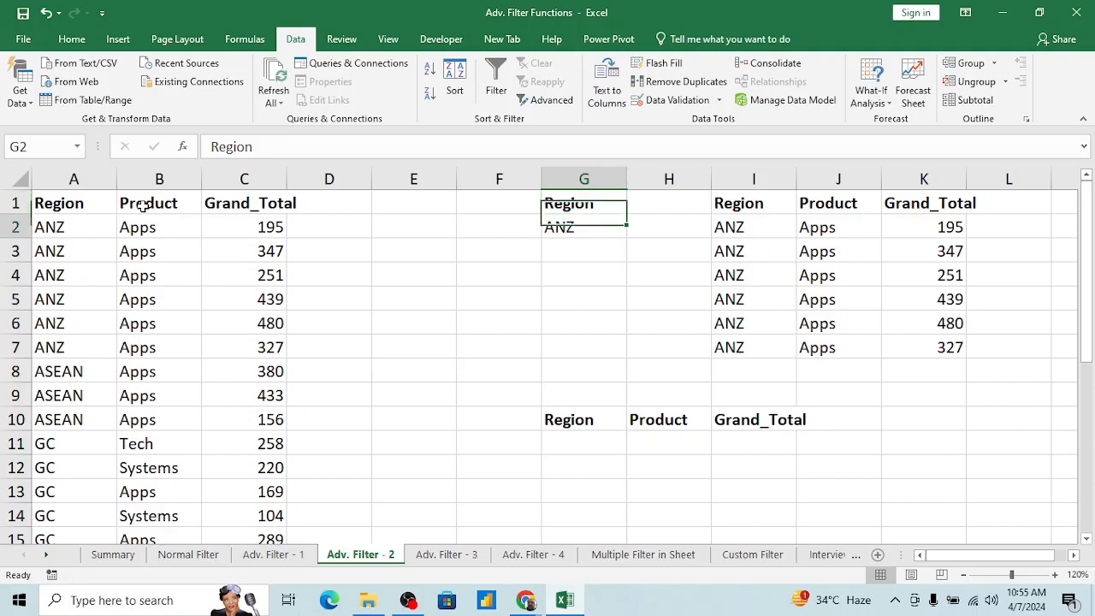
key(Down)
key(Down)
key(Up)
key(Up)
Step: Delete the header row Region, Product and Grand_Total from G10:I10
key(Down)
key(Down)
key(Down)
key(Down)
key(Down)
key(Down)
key(Down)
key(Down)
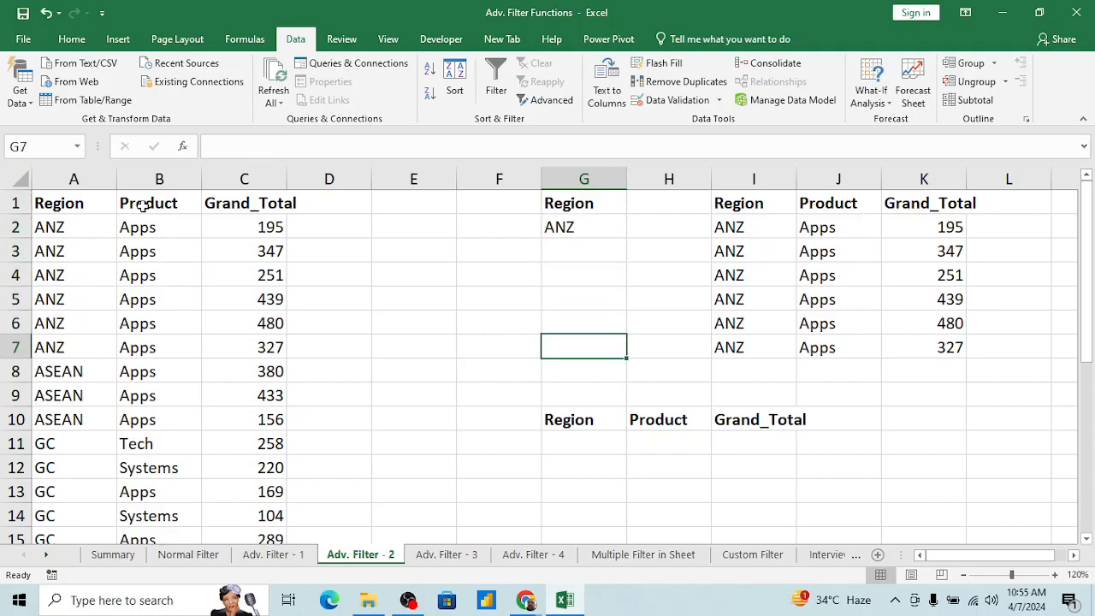
key(shift+Right)
key(shift+Right)
key(Delete)
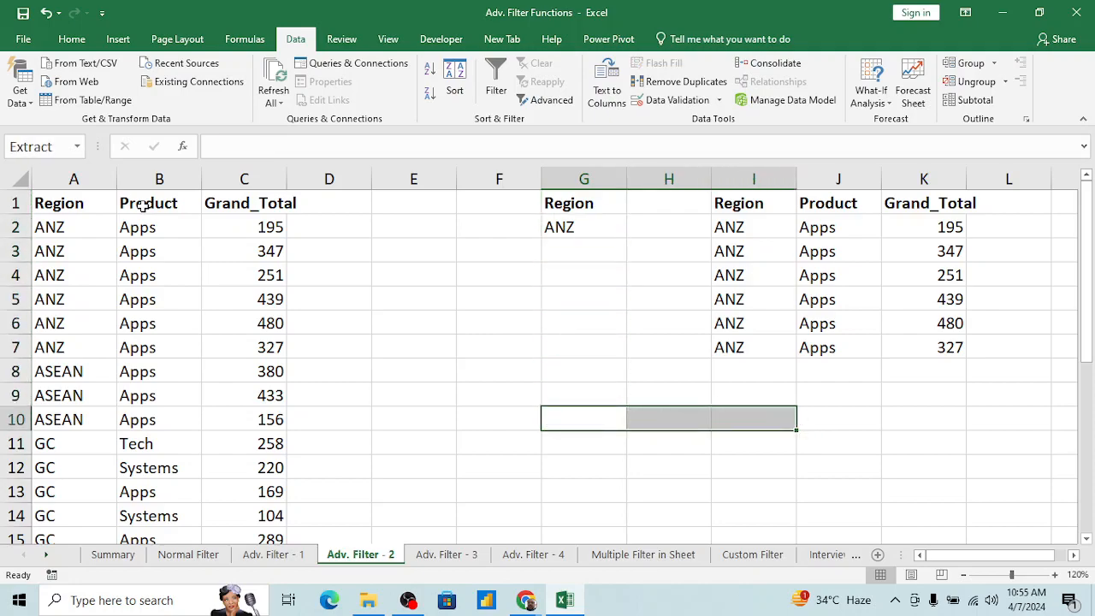
key(shift+Left)
key(shift+Left)
key(Left)
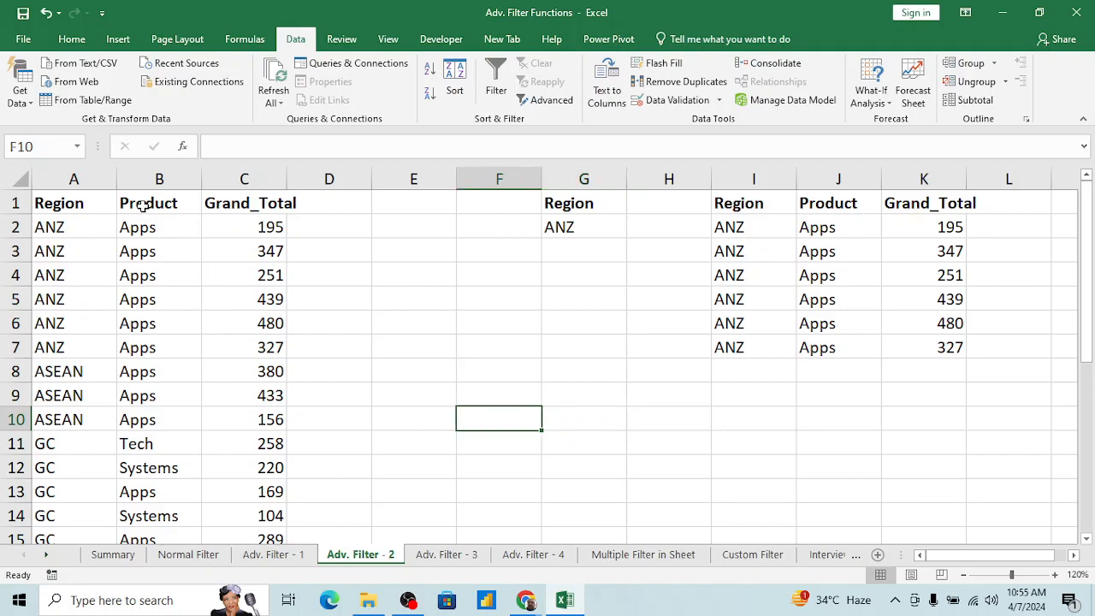
Step: Switch to the Adv. Filter - 3 worksheet
click(289, 345)
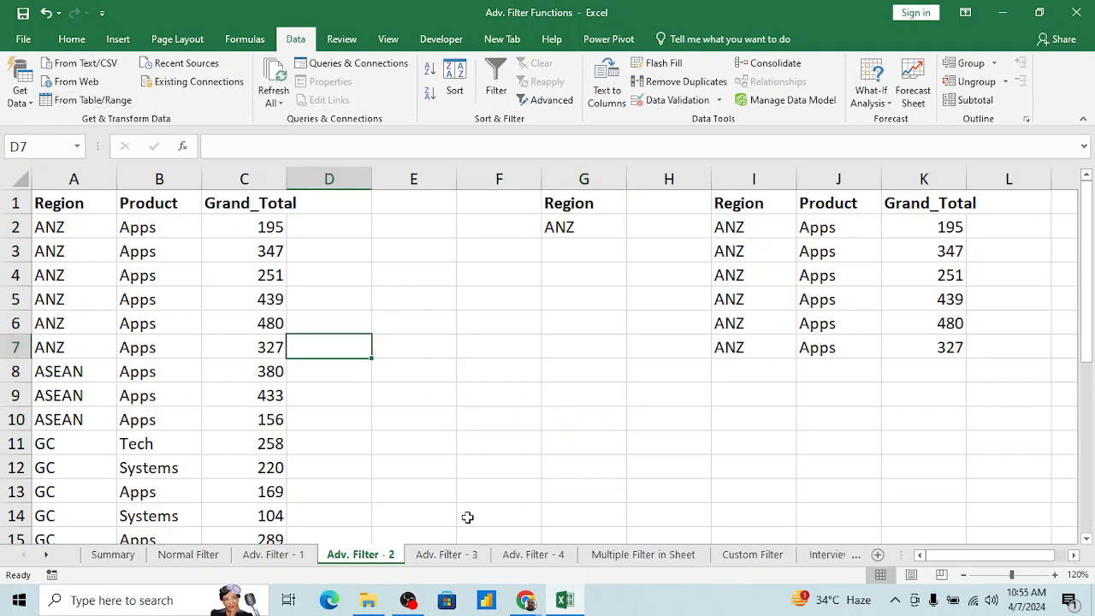
click(440, 556)
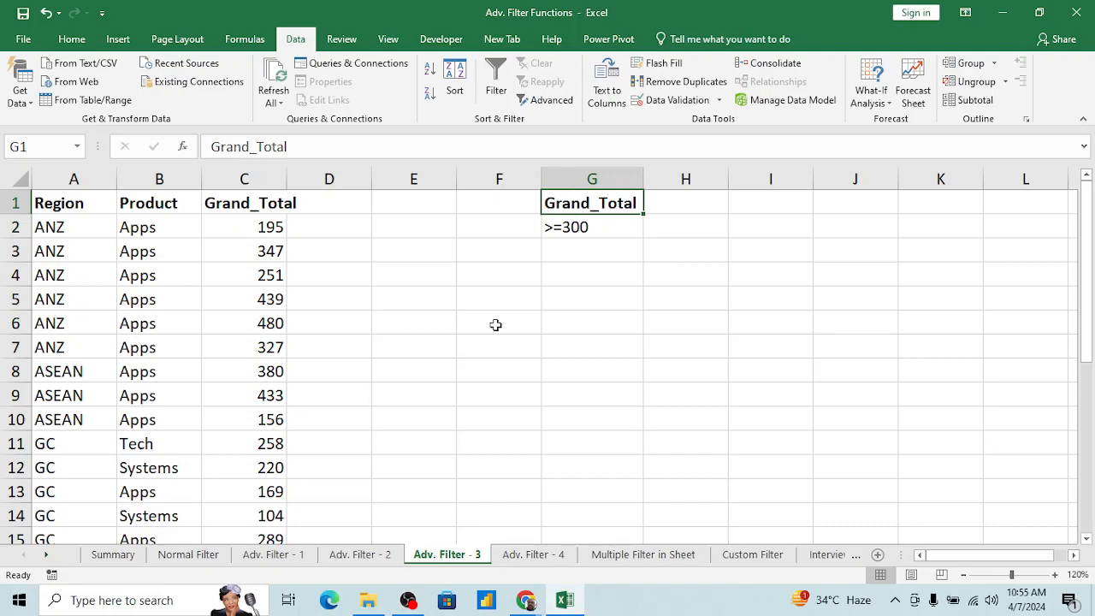
click(270, 273)
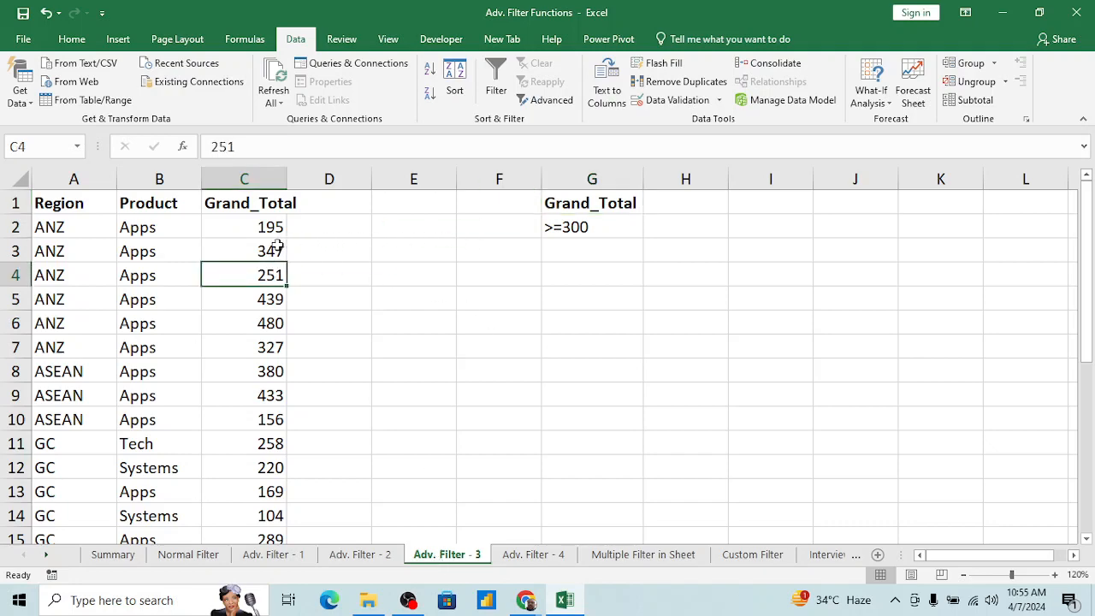
Step: Try a Product criterion by copying B1:B2 to F1:F2, and clear the pasted cells
click(81, 217)
key(Up)
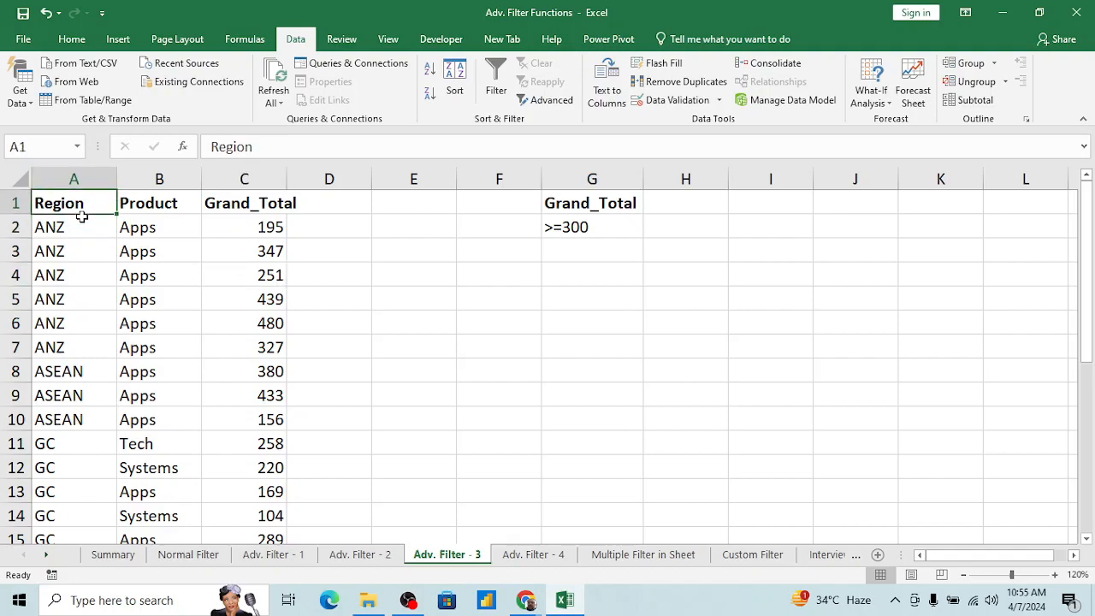
key(Right)
key(shift+Down)
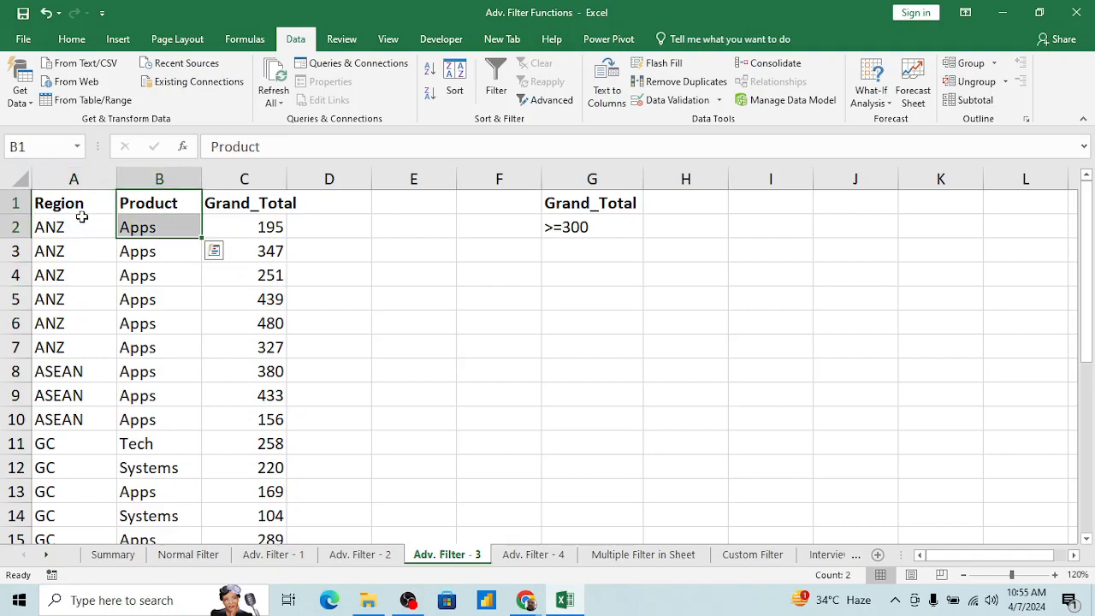
key(ctrl+c)
key(Right)
key(Right)
key(Right)
key(Right)
key(ctrl+v)
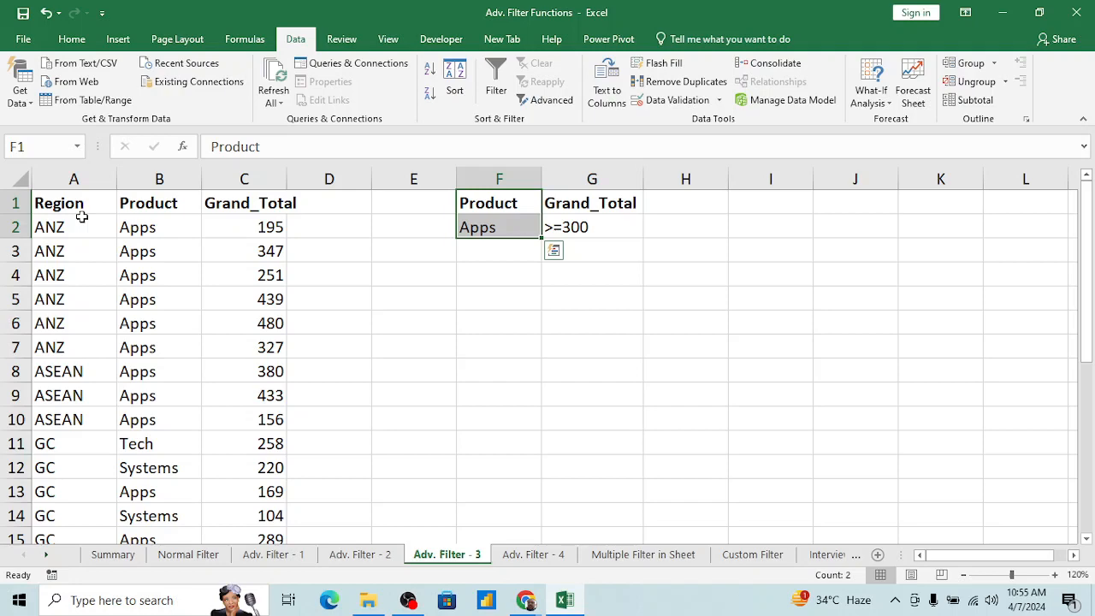
key(Delete)
key(Right)
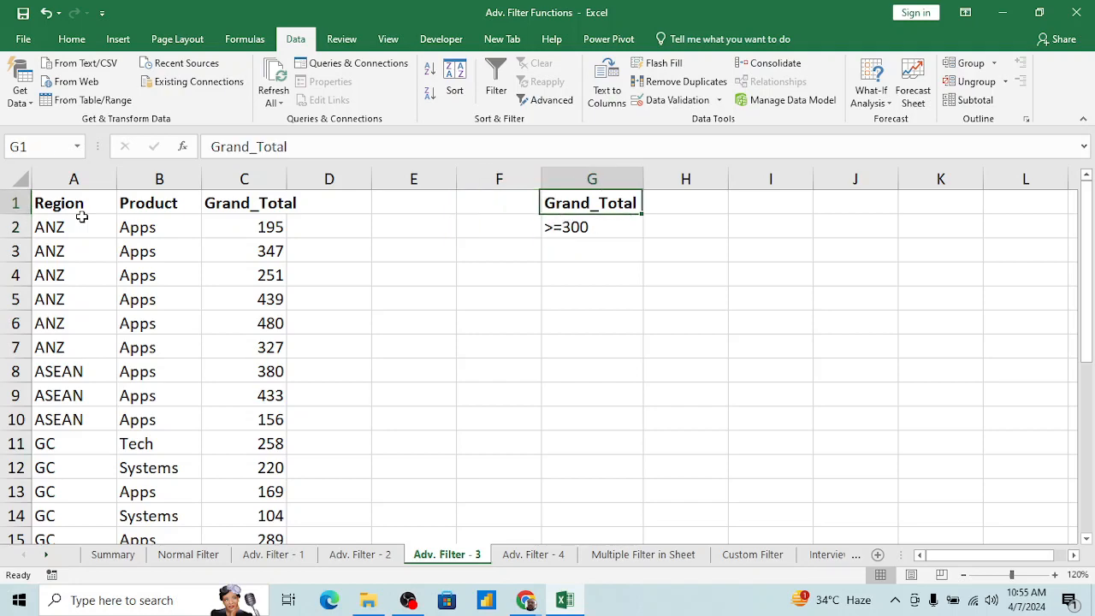
Step: Remove the comparison operator from the Grand_Total criterion in G2, leaving only 300
key(Down)
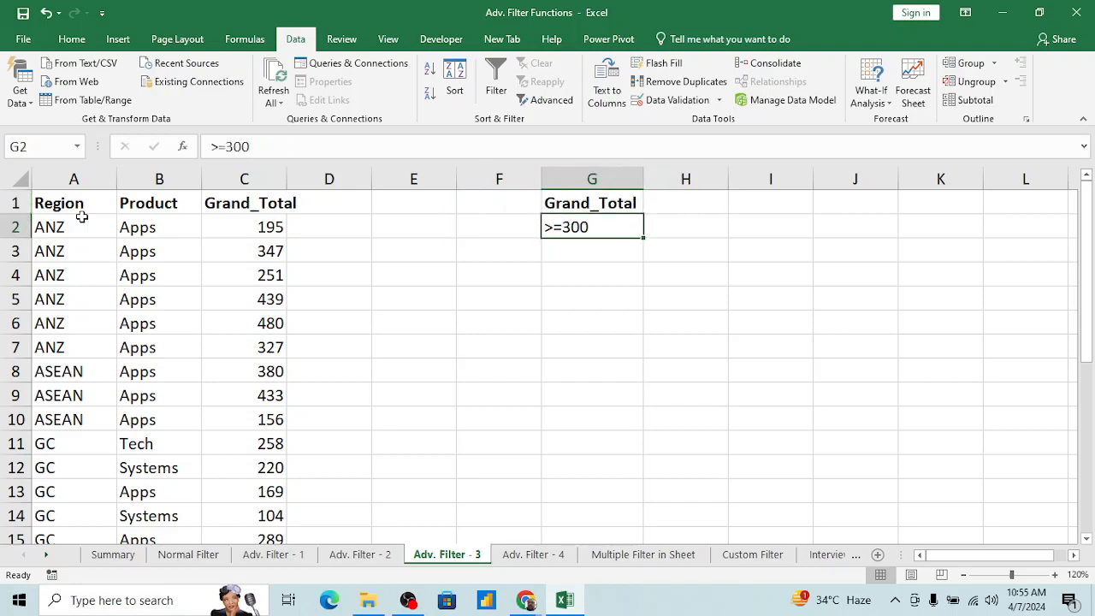
click(226, 146)
key(BackSpace)
key(BackSpace)
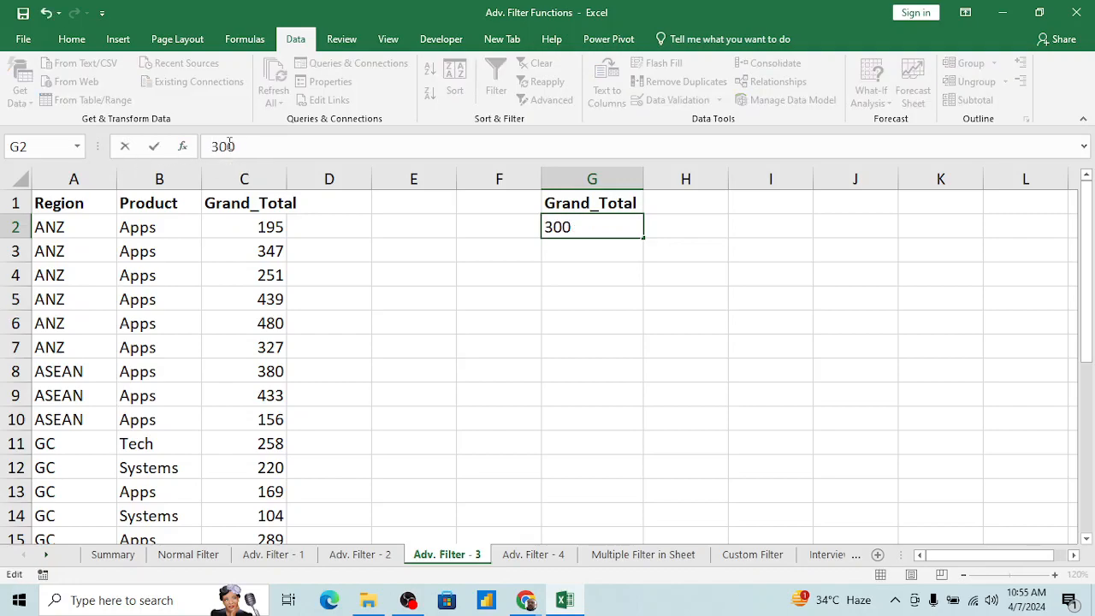
key(Return)
key(Up)
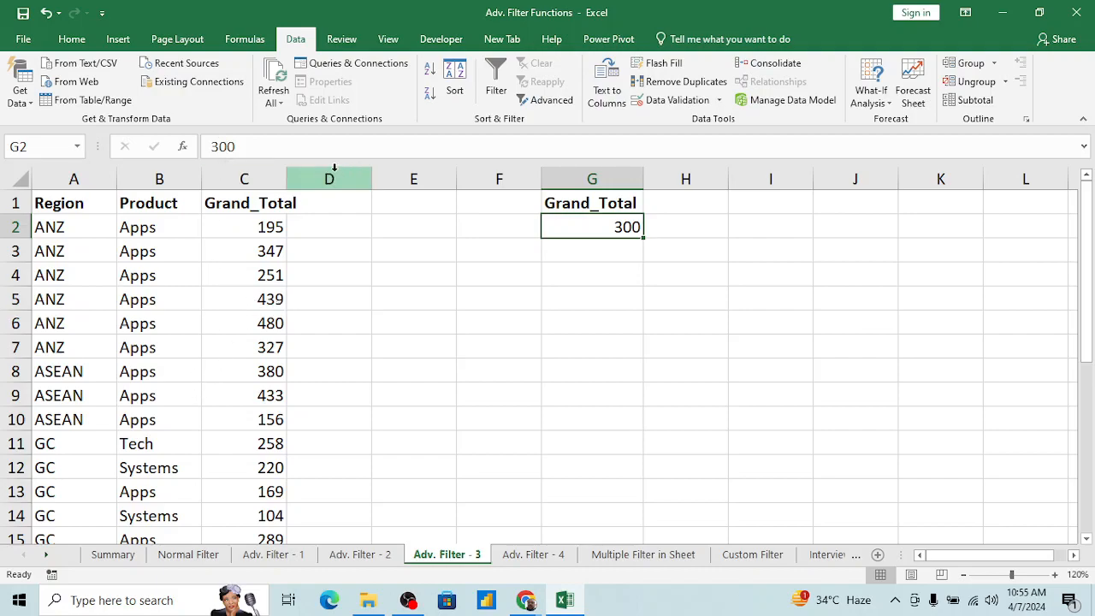
Step: Set the Grand_Total criterion in G2 to >=300
click(297, 147)
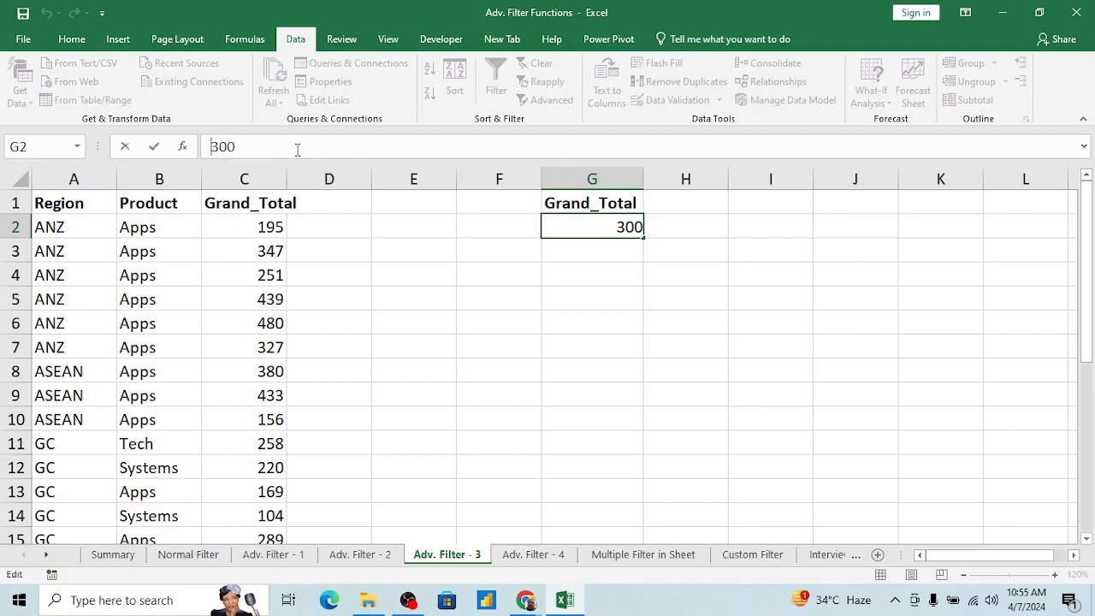
key(Home)
text(>=)
key(Return)
Step: Start an Advanced Filter on the data table with list range A1:C27, set to copy to another location
key(Up)
key(Up)
key(Left)
key(Left)
key(Left)
key(Left)
key(Left)
key(Left)
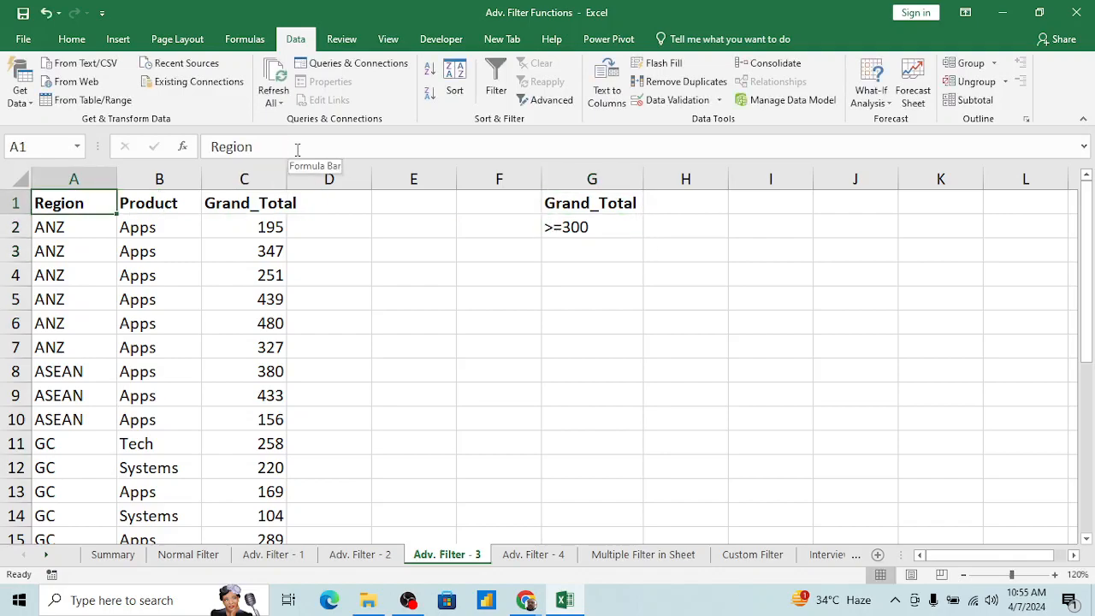
key(Down)
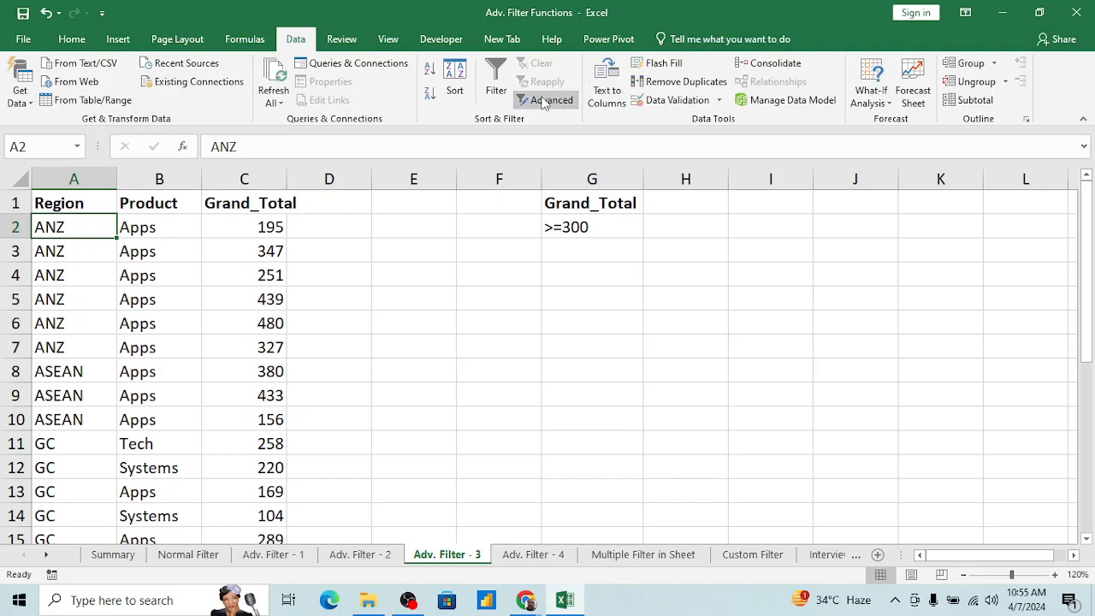
click(159, 279)
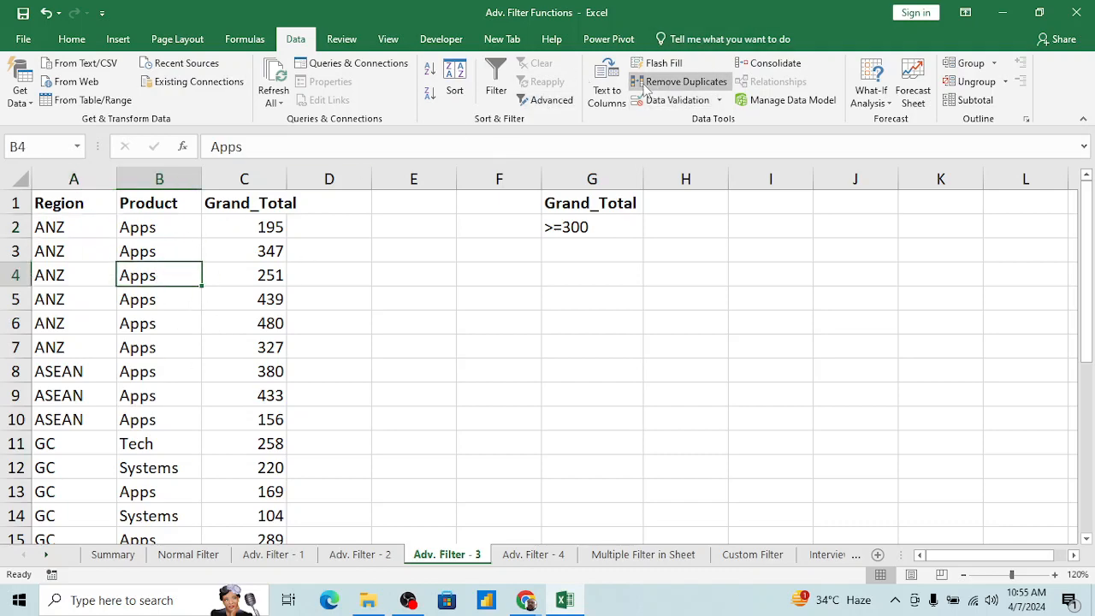
click(554, 102)
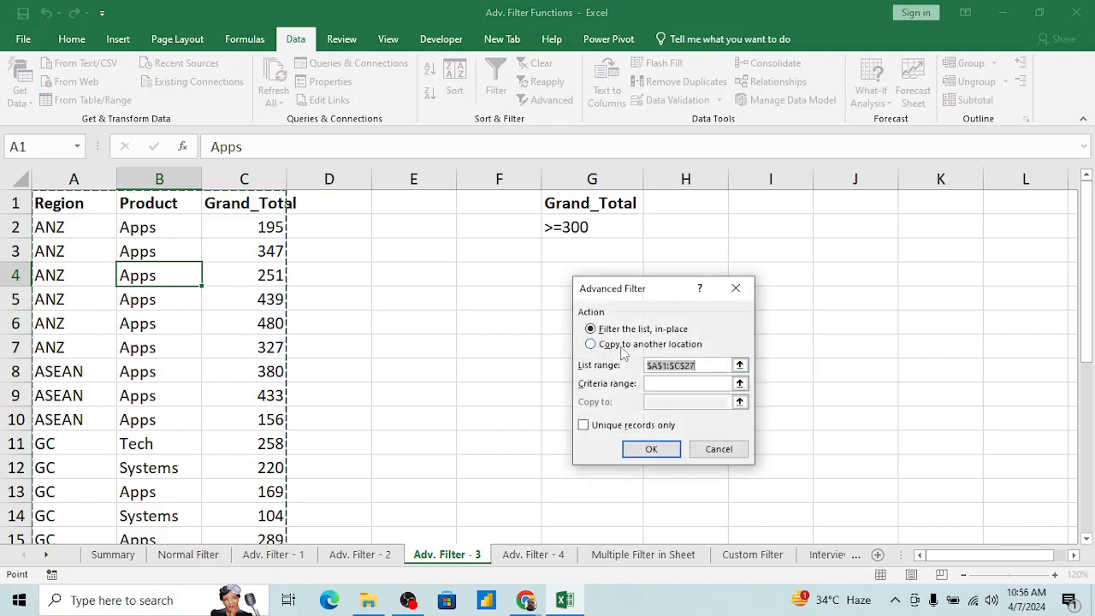
click(592, 349)
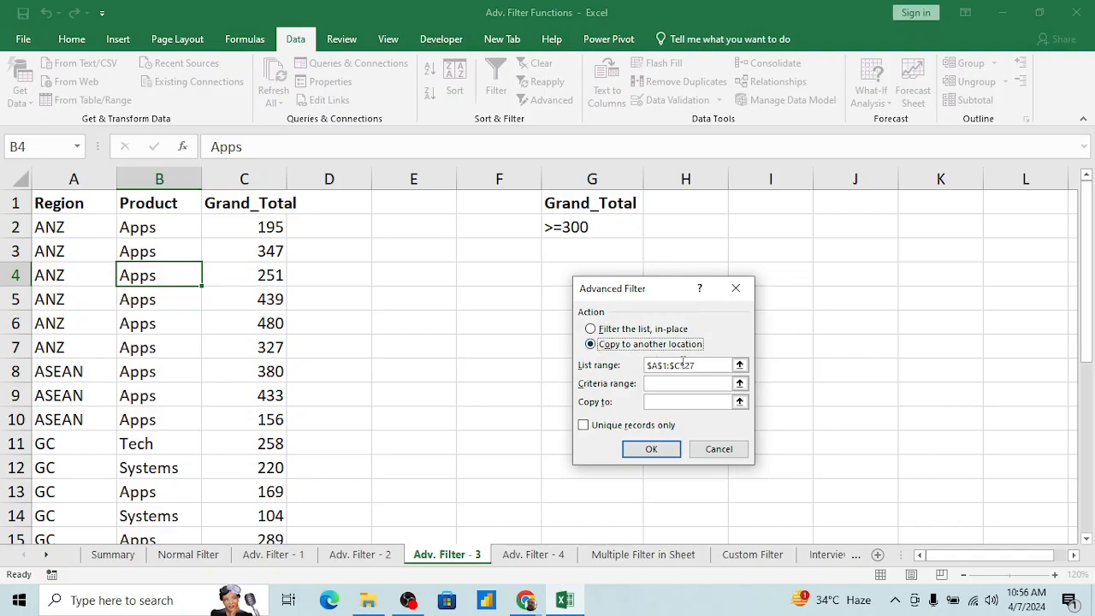
click(740, 365)
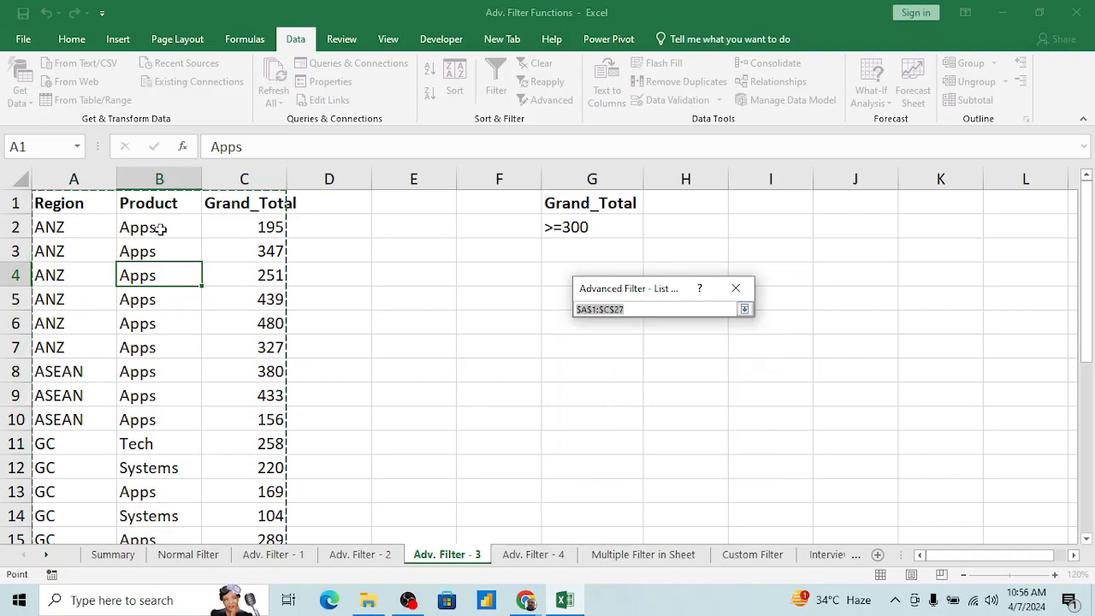
click(745, 310)
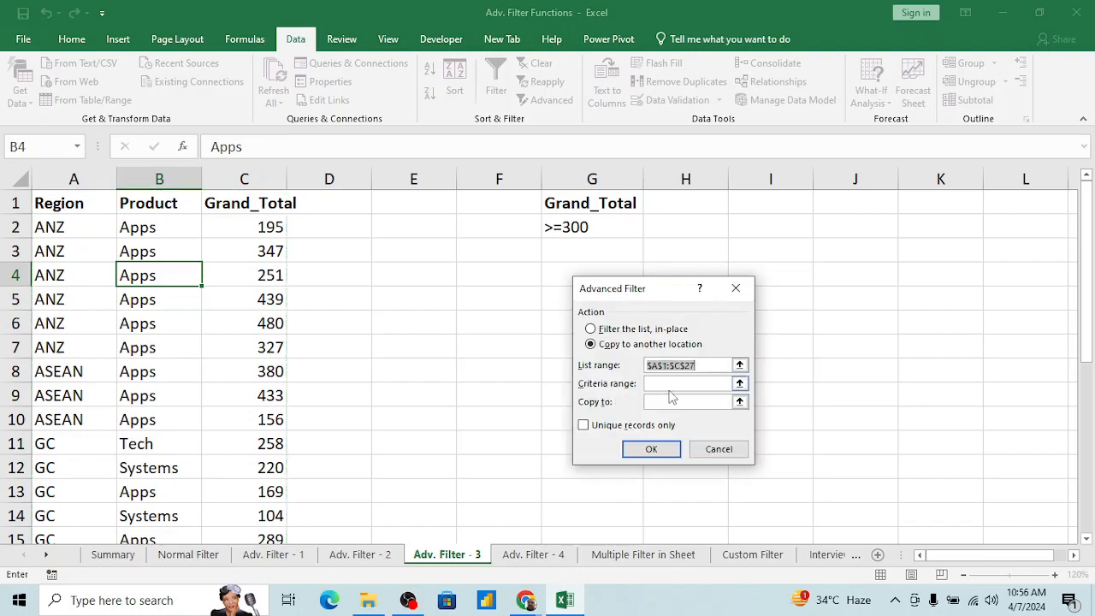
Step: Use G1:G2, the Grand_Total header with its >=300 criterion, as the filter's criteria range
click(740, 384)
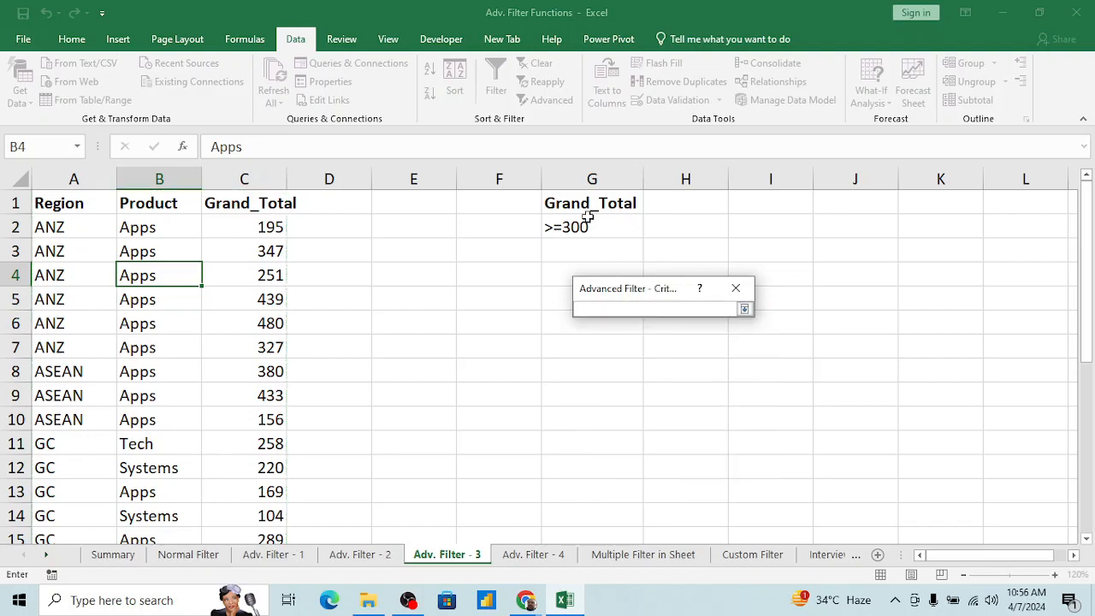
drag(578, 199, 582, 219)
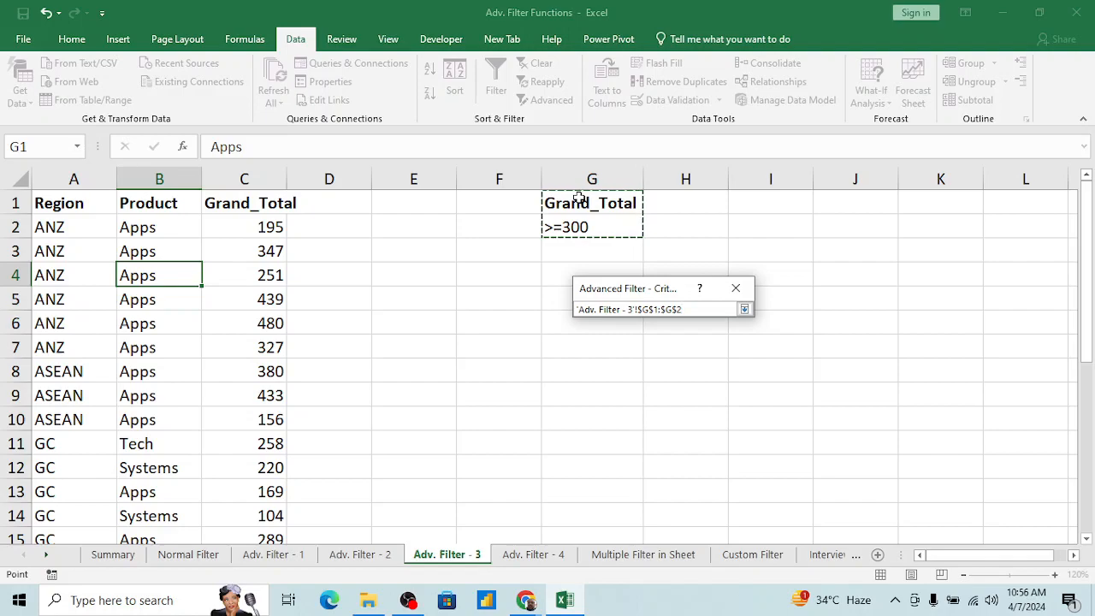
click(744, 309)
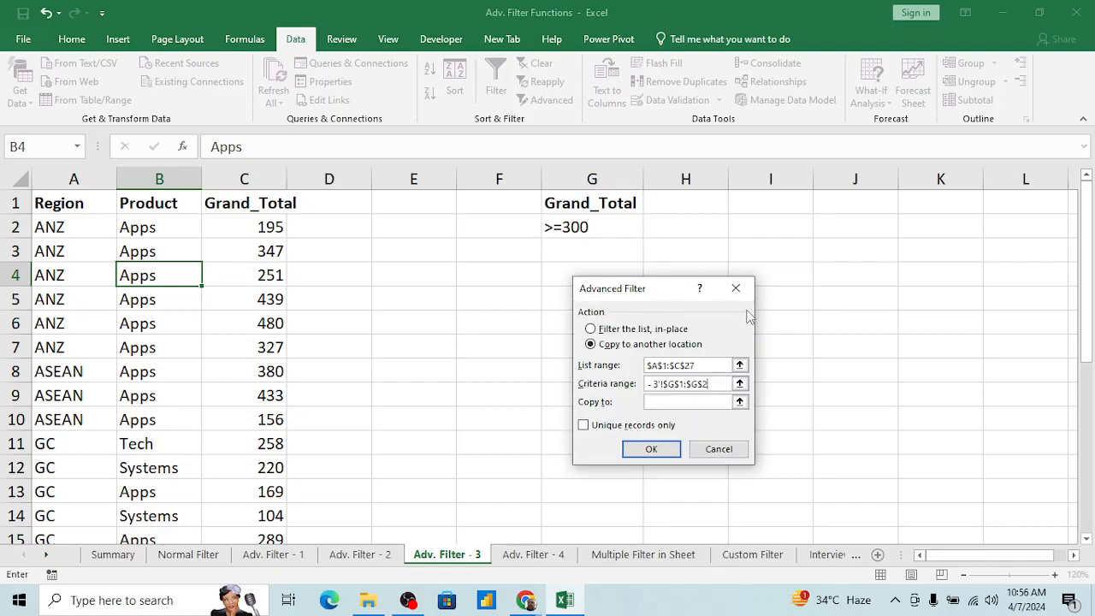
Step: Set the output location to J1 and run the Advanced Filter with Unique records only left off
click(740, 402)
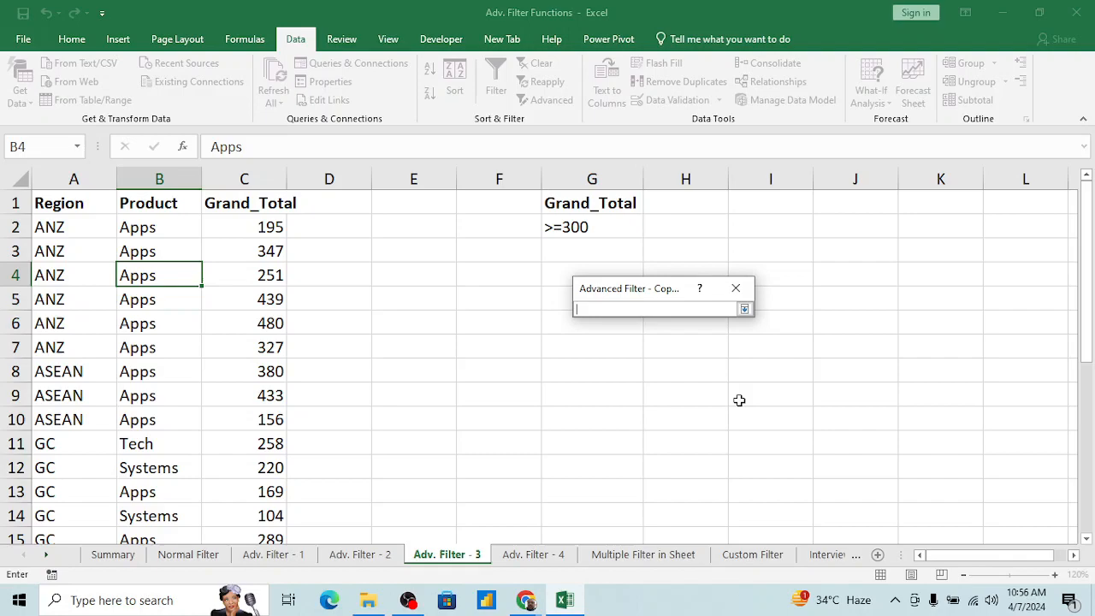
click(826, 201)
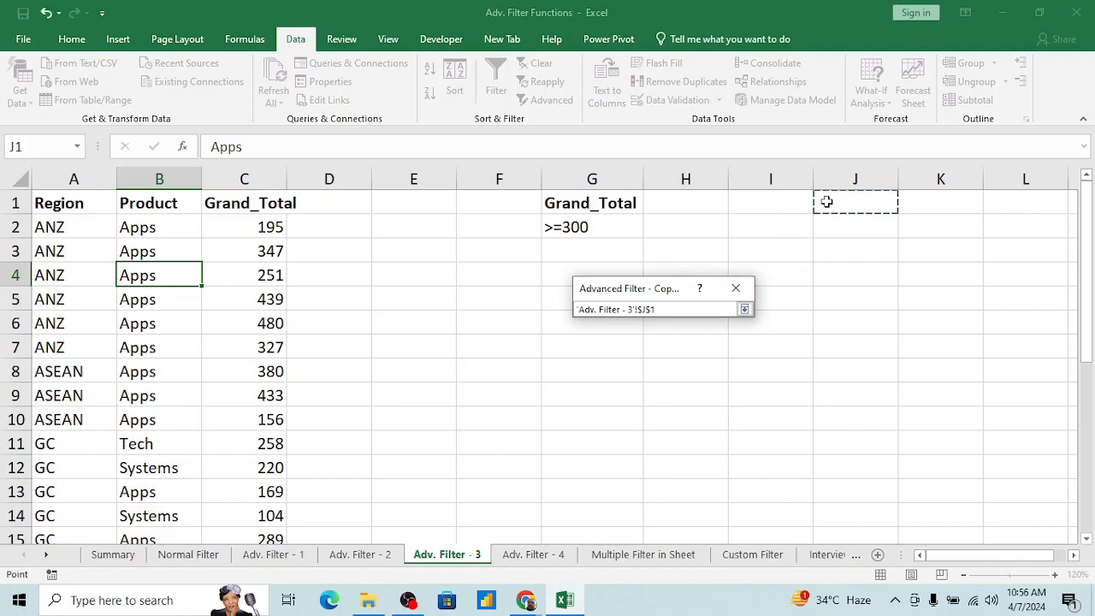
click(744, 308)
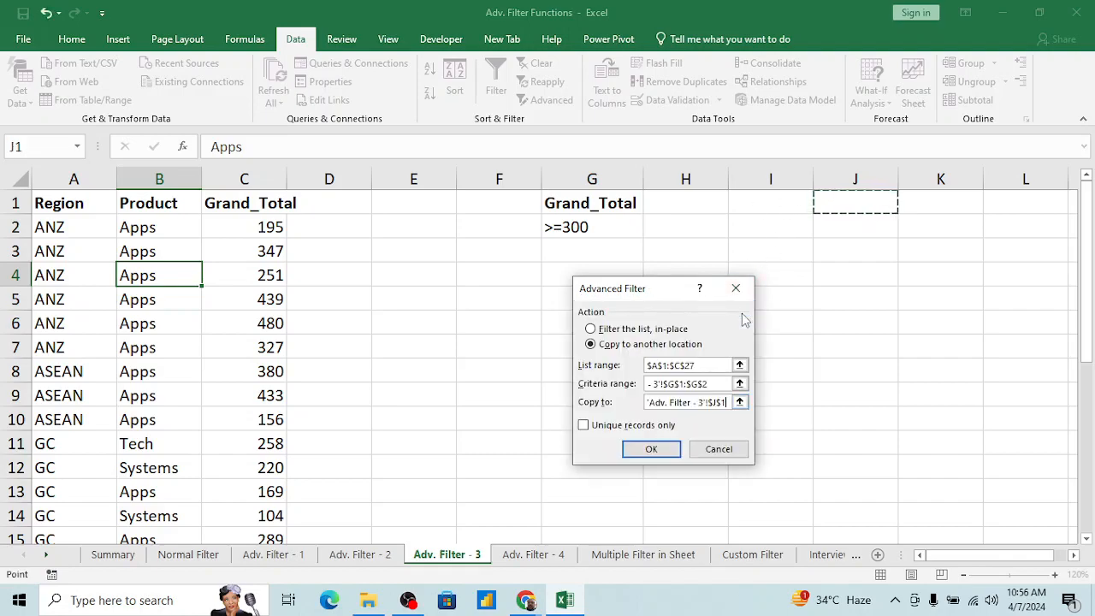
click(584, 426)
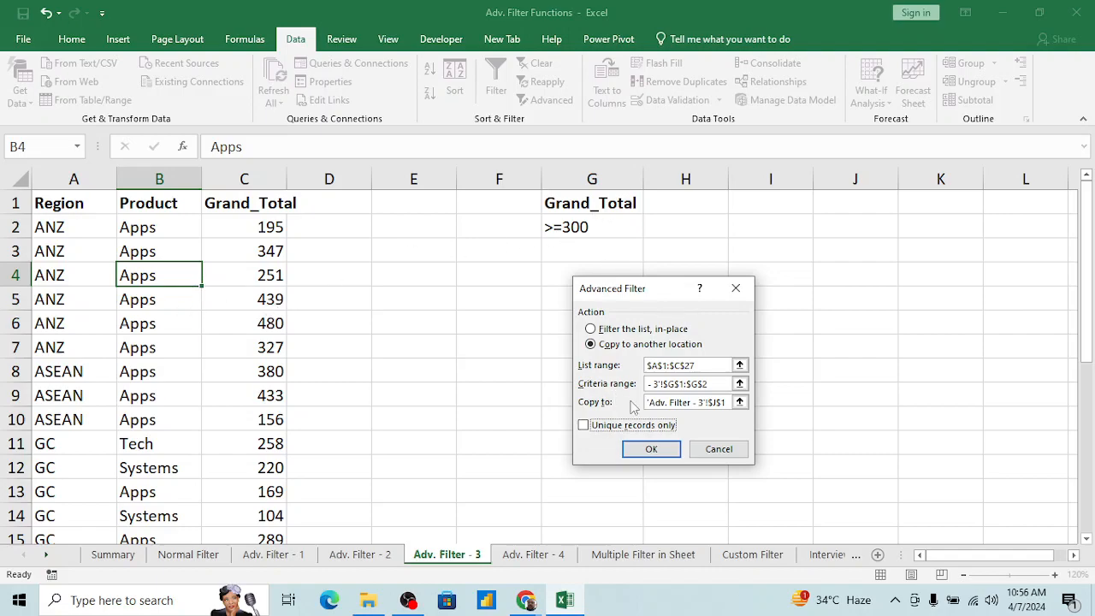
click(651, 450)
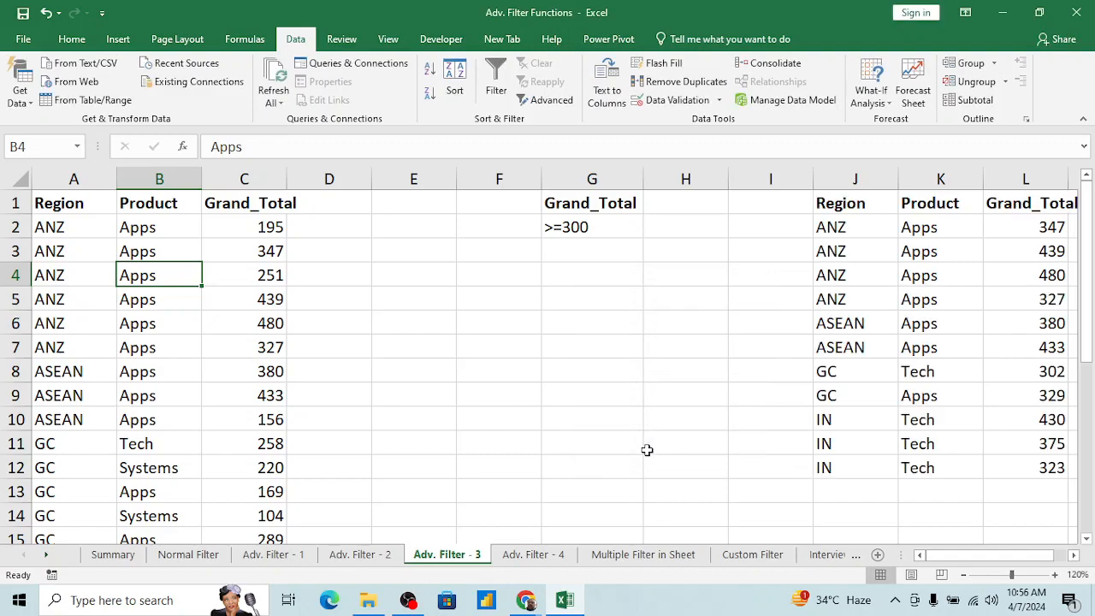
Step: Examine the records extracted to columns J to L, including the Grand_Total column up to its header
click(838, 347)
key(Right)
key(Right)
key(Right)
key(Right)
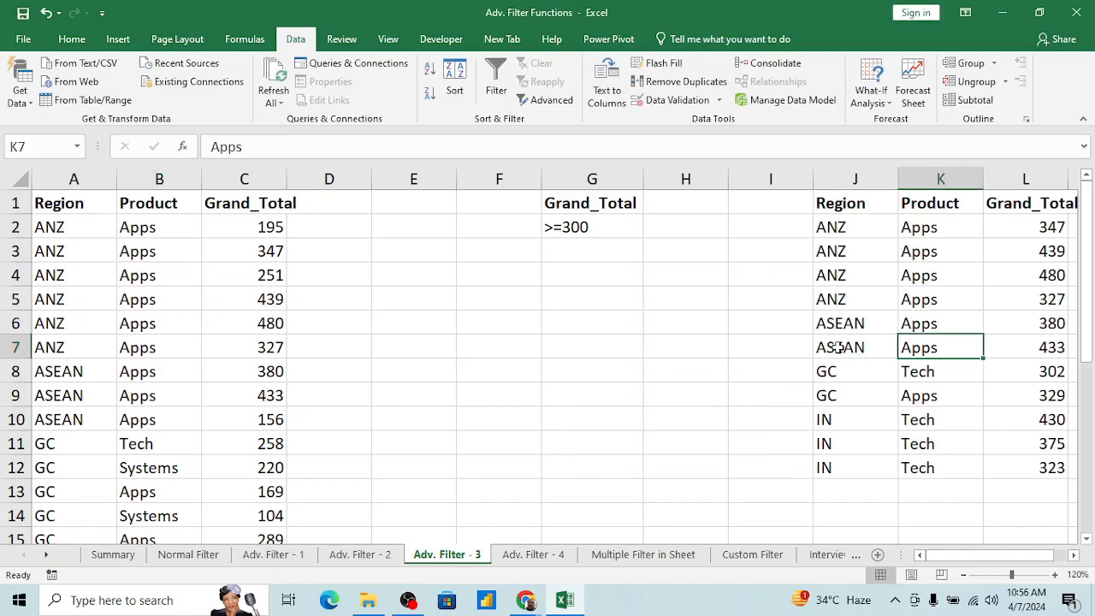
key(Left)
key(Left)
key(ctrl+Up)
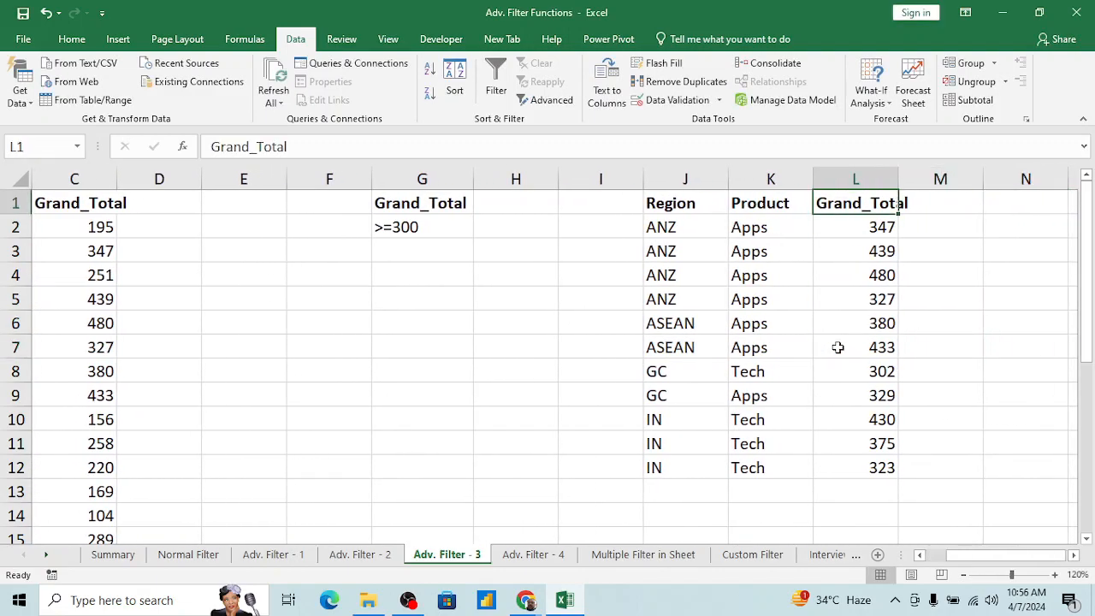
Step: Add filter buttons to the extracted table's header row and view the values in its Grand_Total filter
key(ctrl+shift+l)
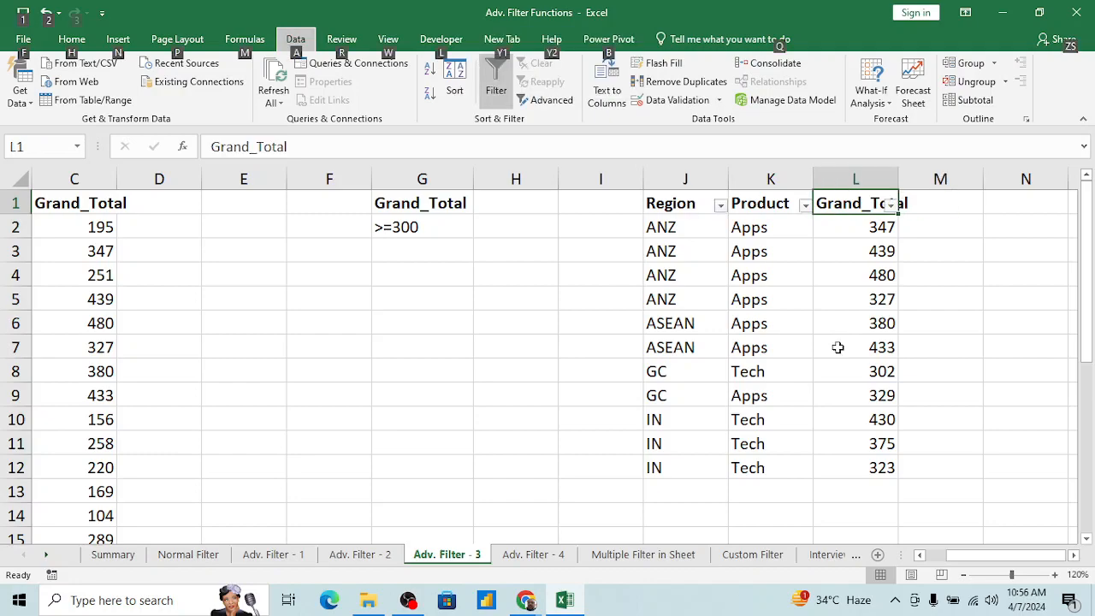
click(891, 205)
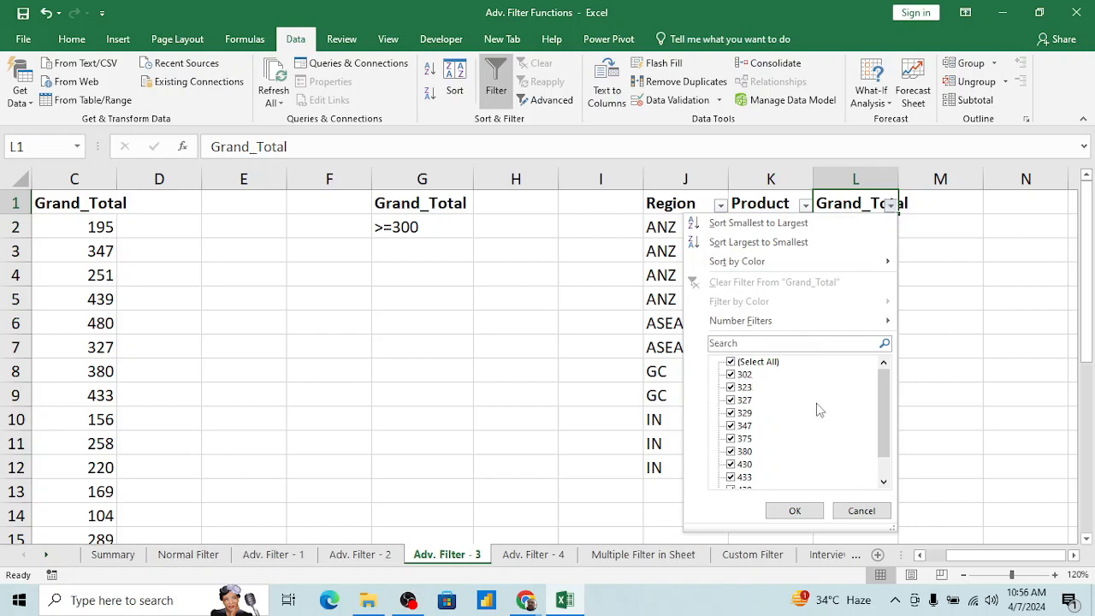
scroll(886, 469, down, 1)
key(Escape)
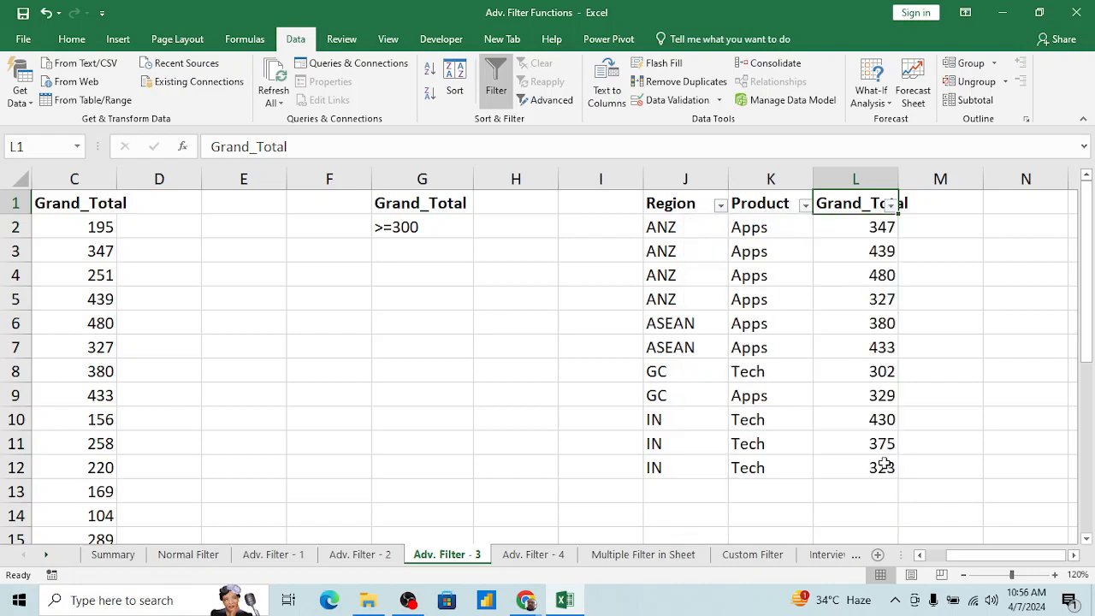
Step: View the filter values of the extracted table's Product and Region columns without applying any filter
key(Left)
key(alt+Down)
key(Escape)
key(Left)
key(alt+Down)
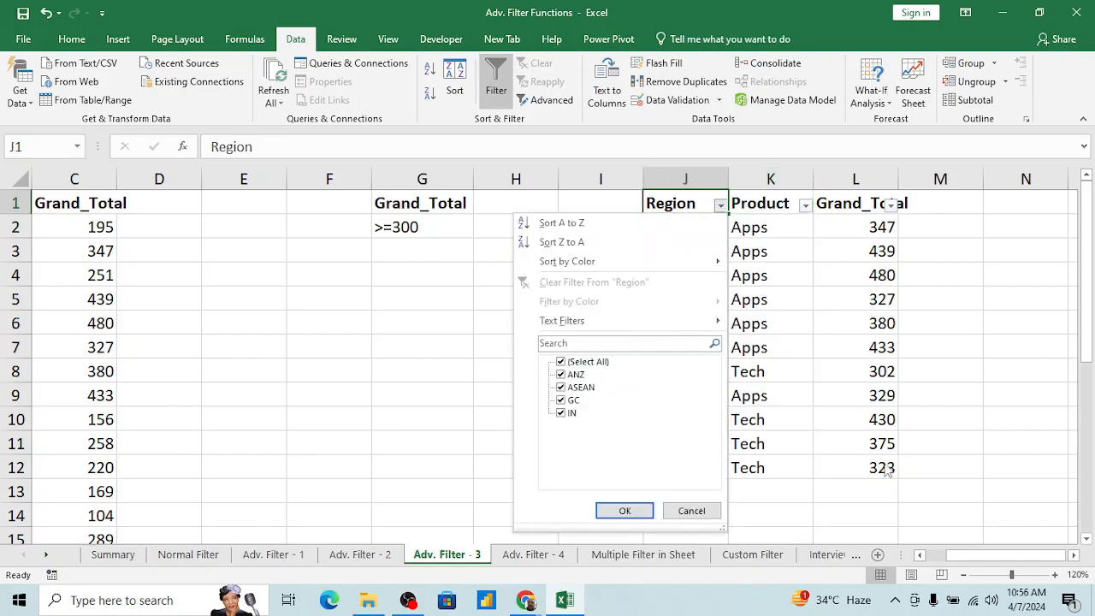
key(Escape)
key(Right)
key(Right)
key(Left)
key(ctrl+Left)
key(ctrl+Left)
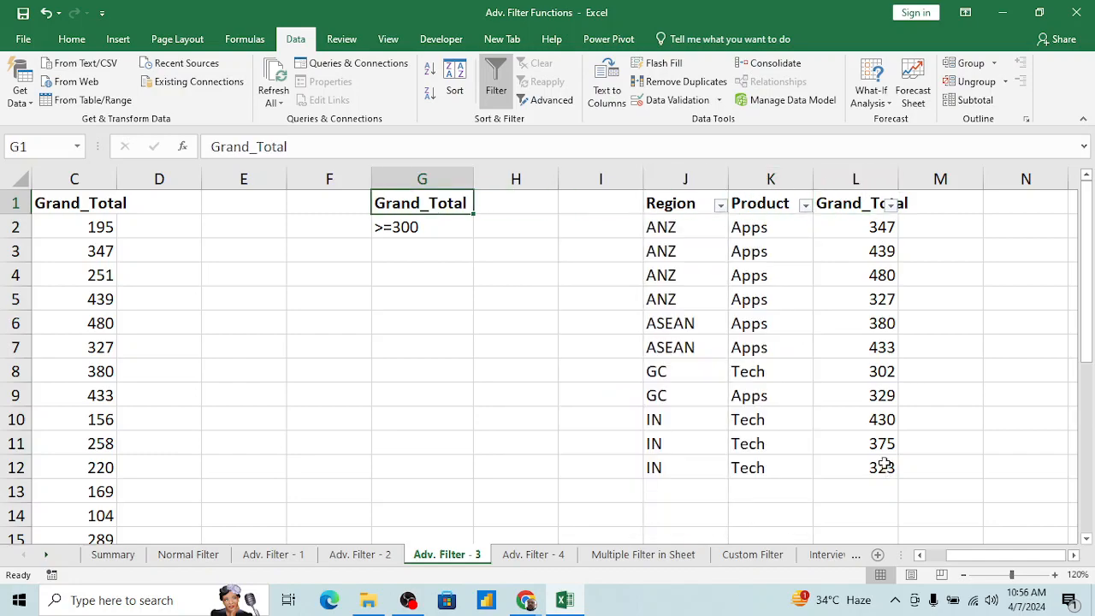
key(ctrl+Left)
key(ctrl+Left)
key(Down)
key(Down)
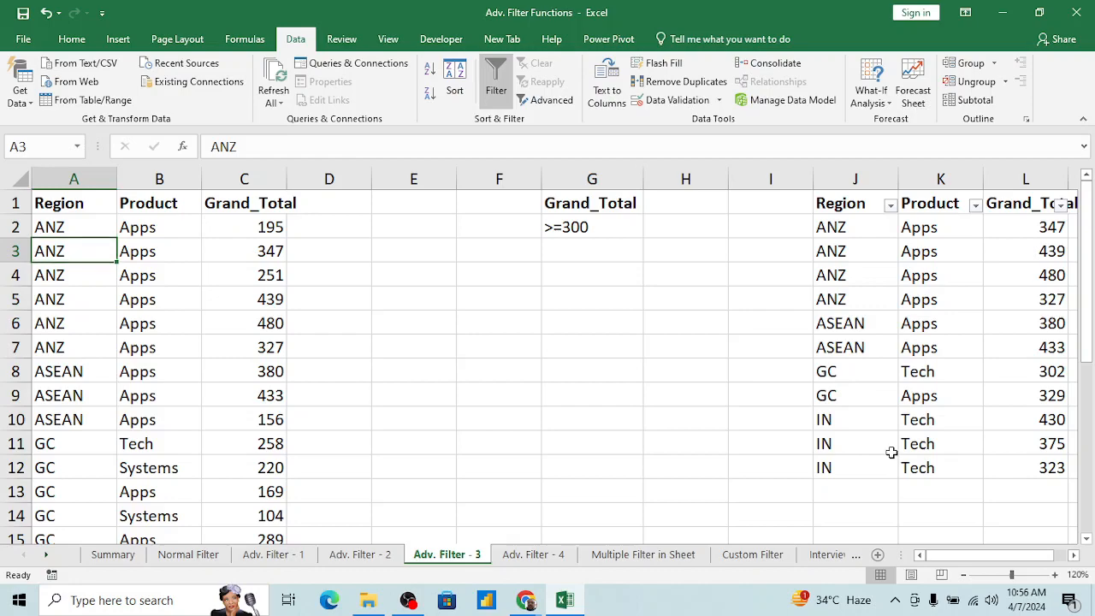
key(alt+Tab)
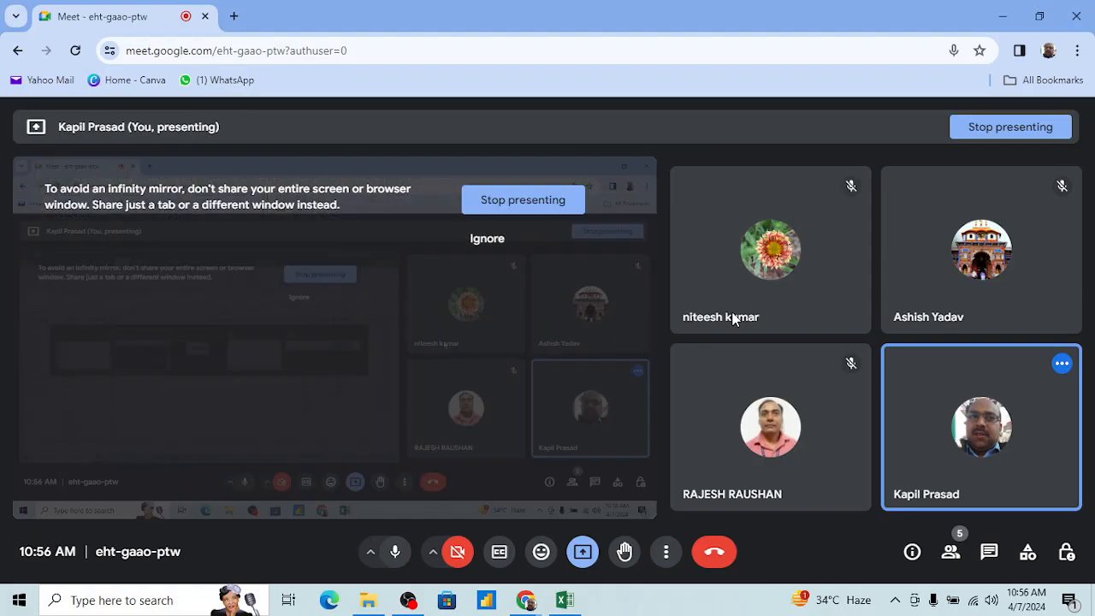
key(alt+Tab)
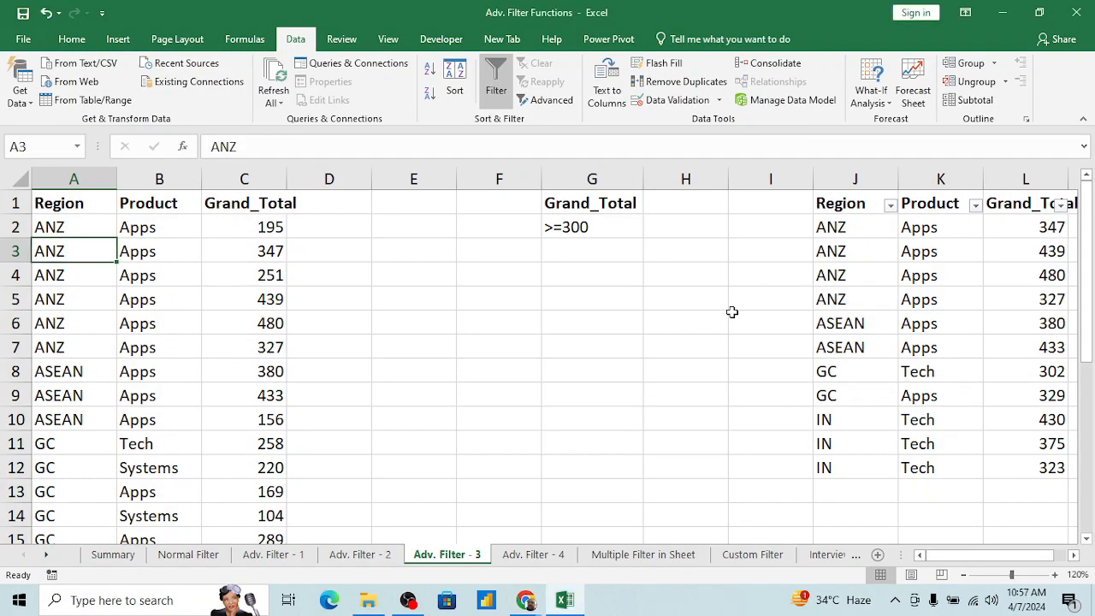
click(349, 270)
key(ctrl+Home)
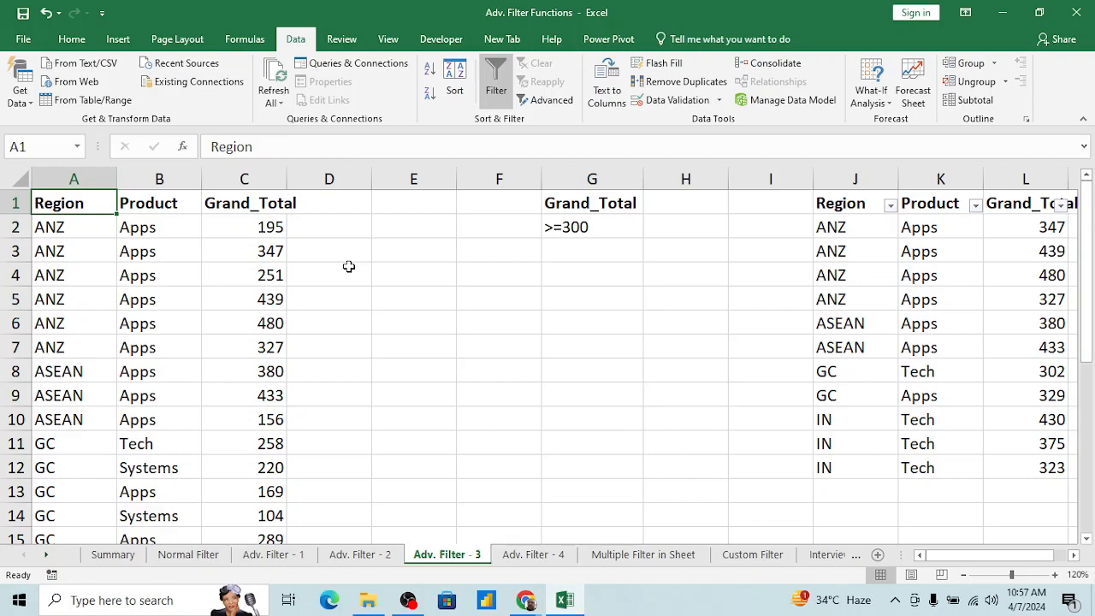
click(224, 235)
key(Up)
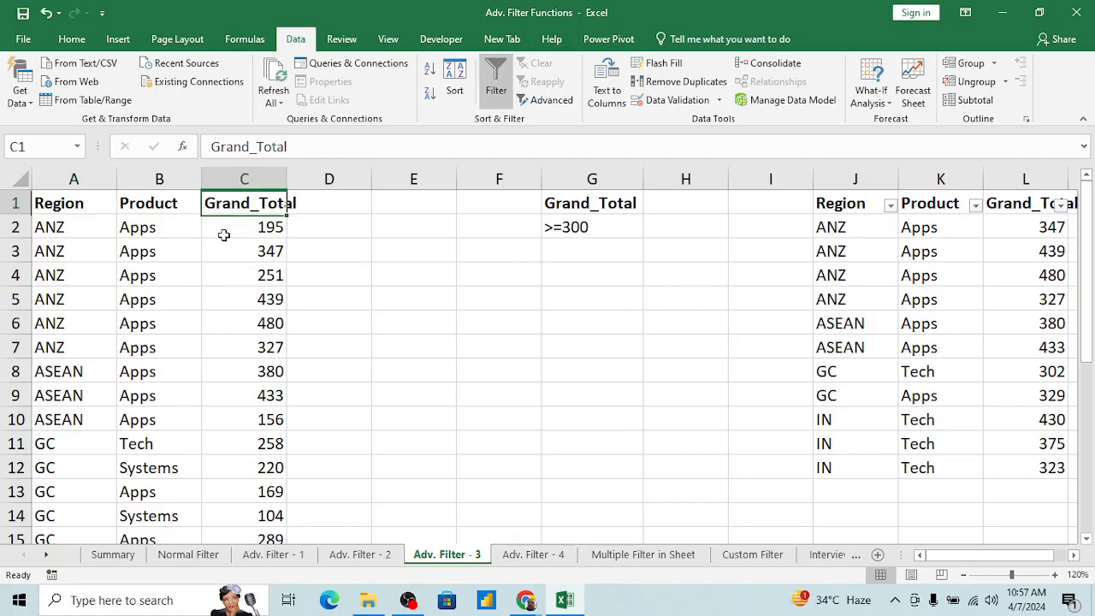
key(Down)
key(Left)
key(Left)
key(Right)
key(Left)
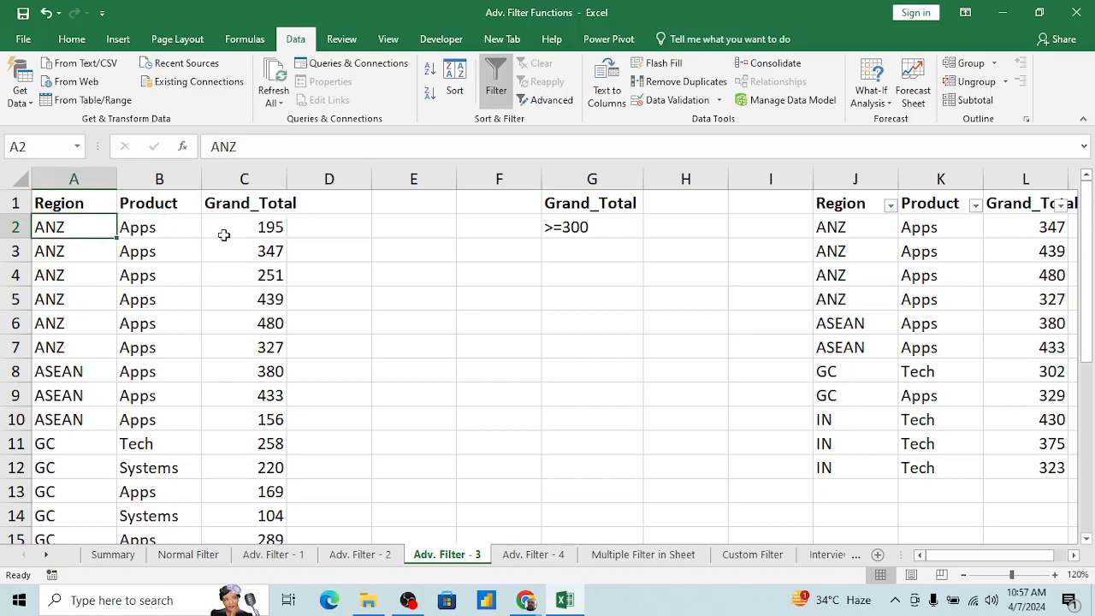
key(Right)
key(Left)
Step: Look through the source table's records down to its last rows and return to the first record
click(70, 447)
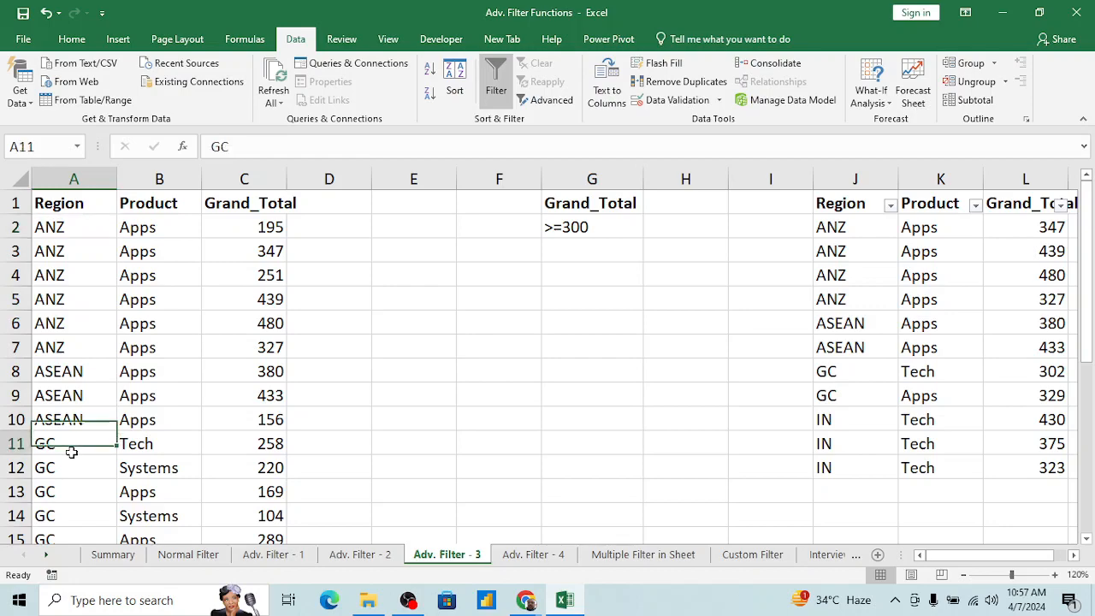
key(Down)
key(Down)
key(Down)
key(Down)
key(Down)
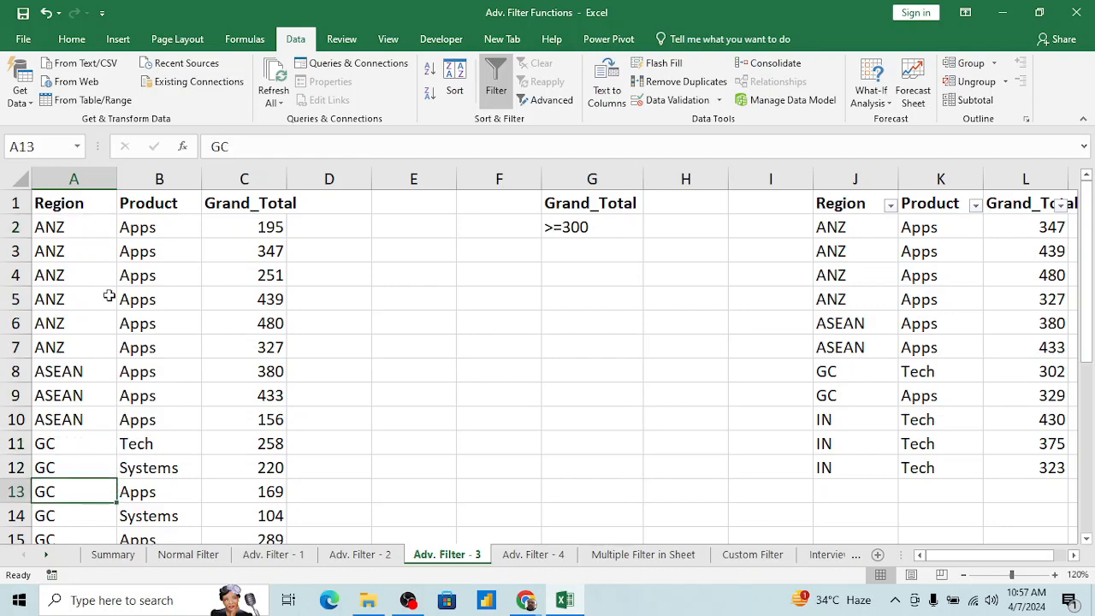
key(Down)
key(Down)
key(Down)
key(Down)
key(Down)
key(Down)
key(Down)
key(Down)
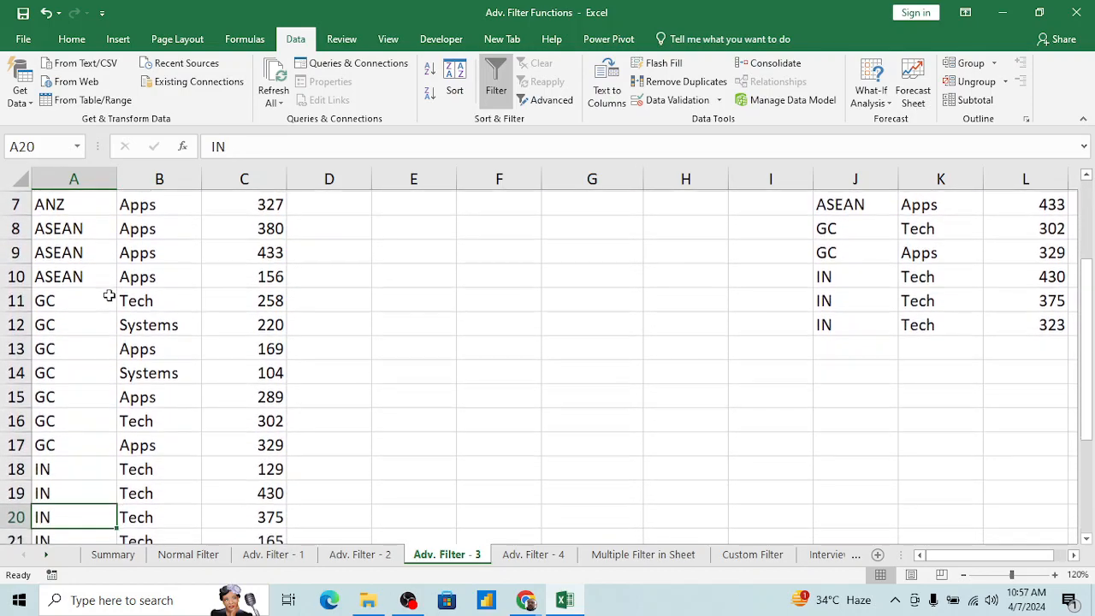
key(Down)
key(Down)
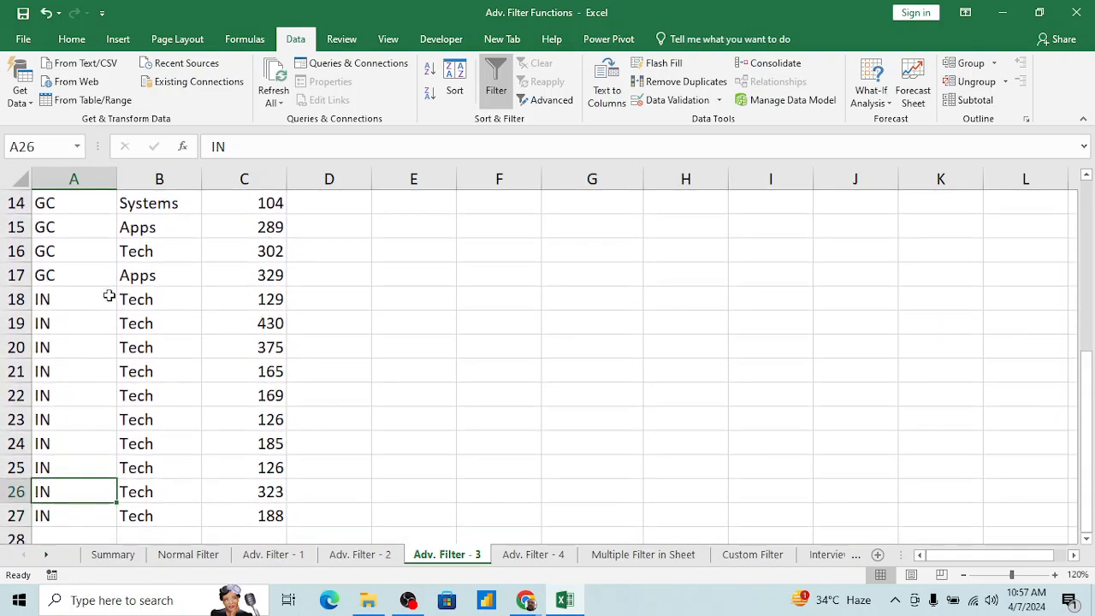
key(ctrl+Home)
key(Down)
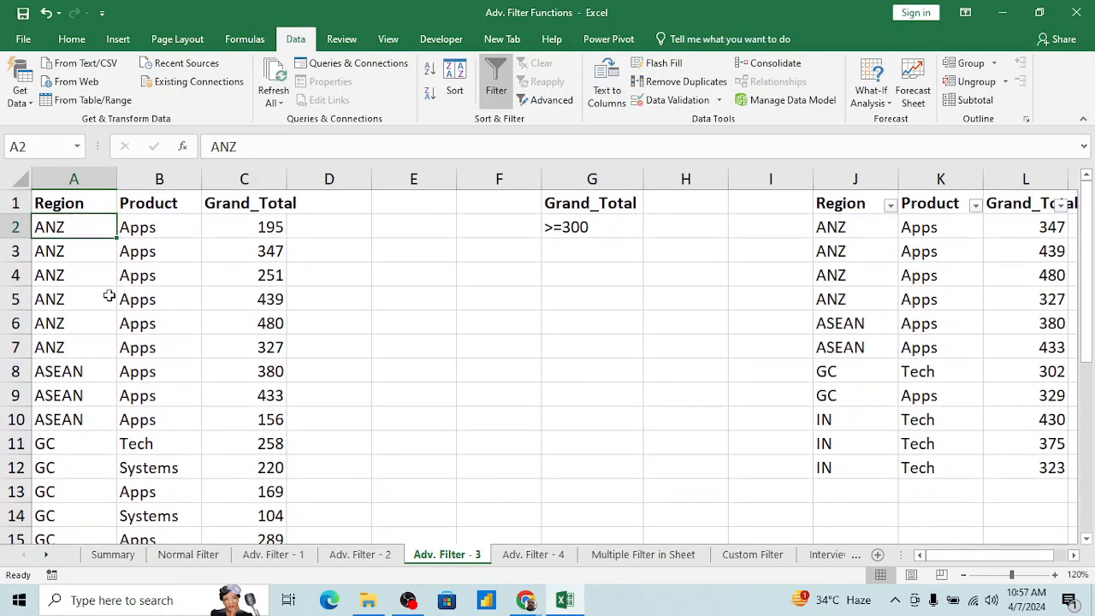
Step: Freeze the header row by applying Freeze Panes from cell A2
key(Up)
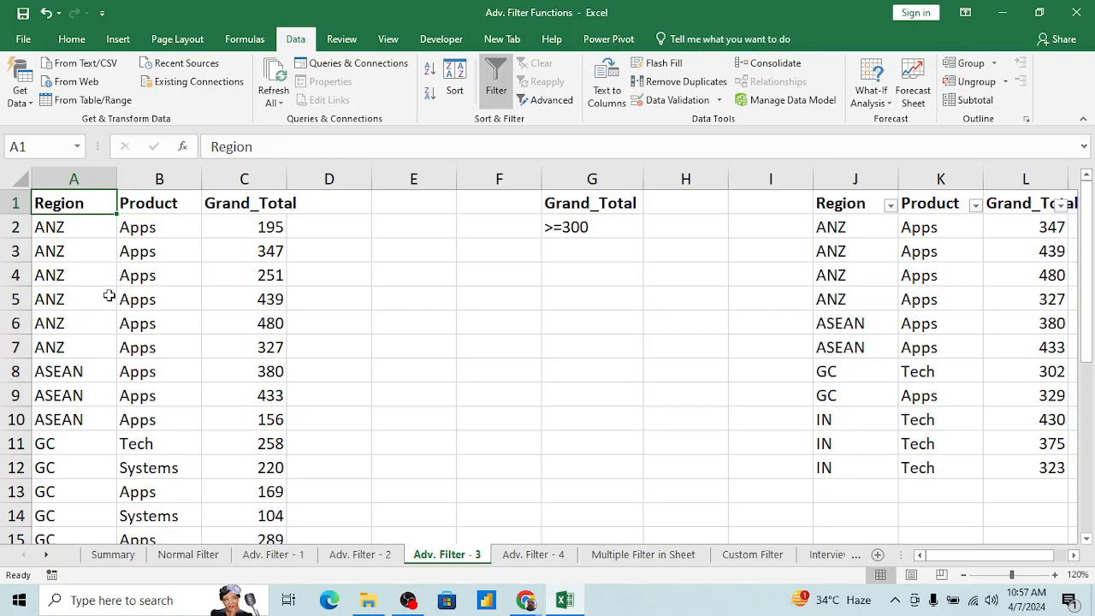
key(Down)
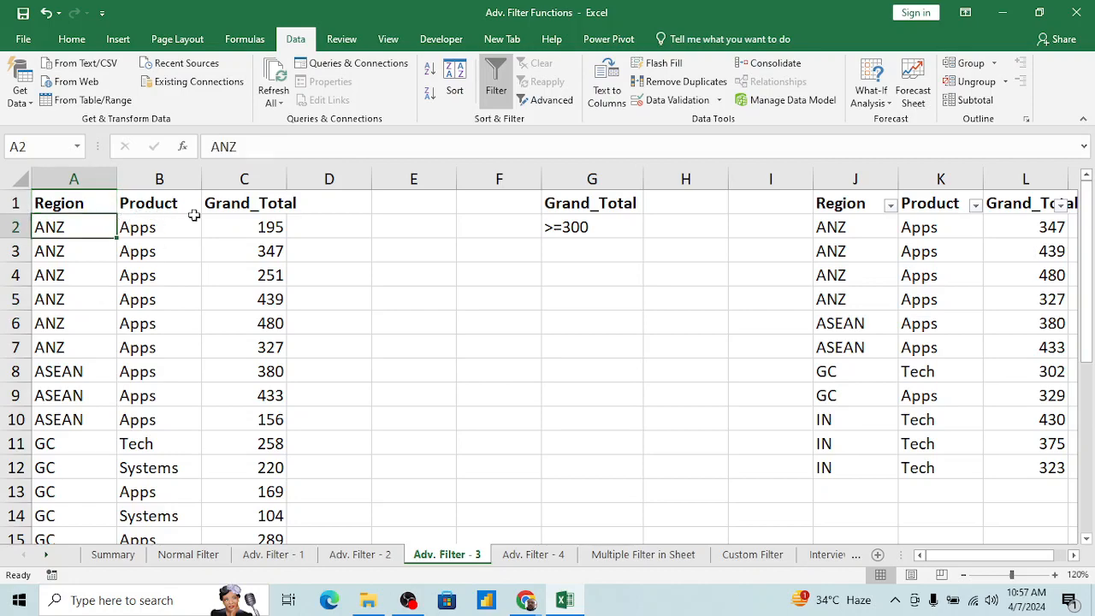
click(387, 41)
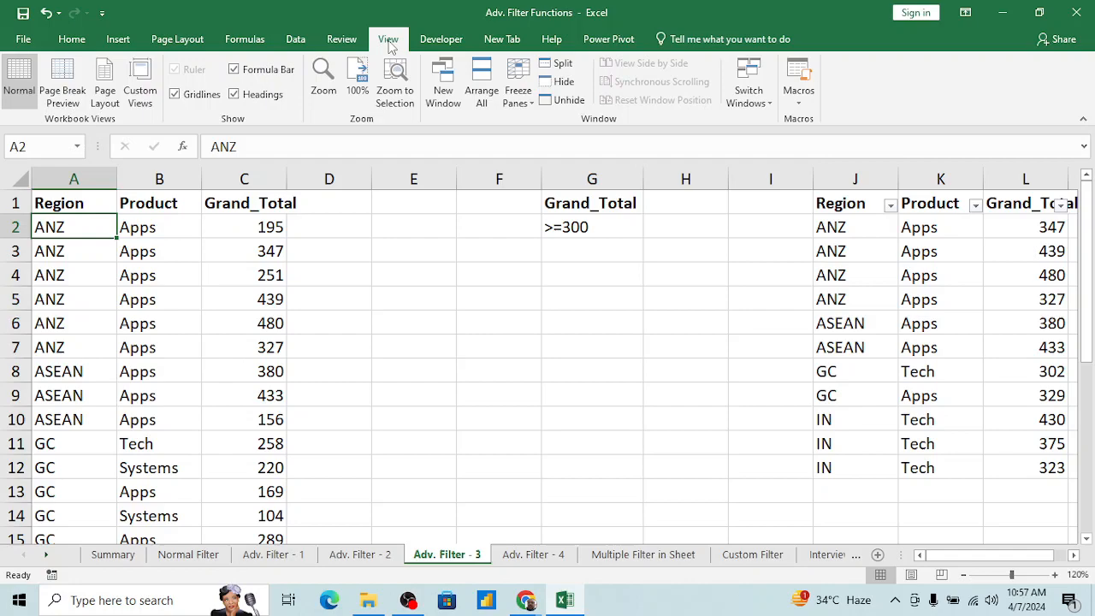
click(522, 101)
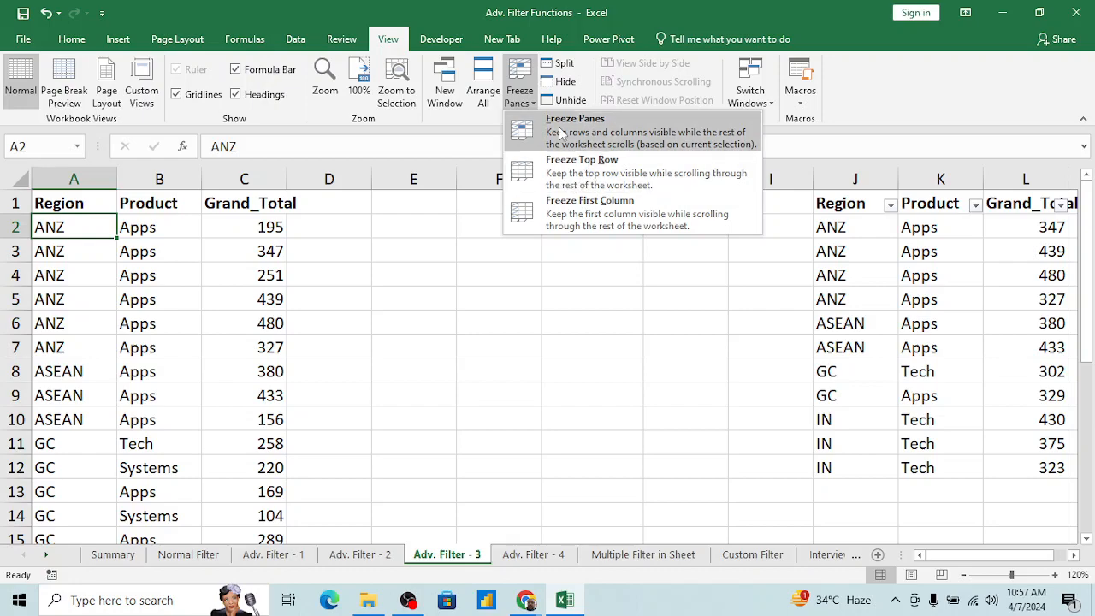
click(541, 133)
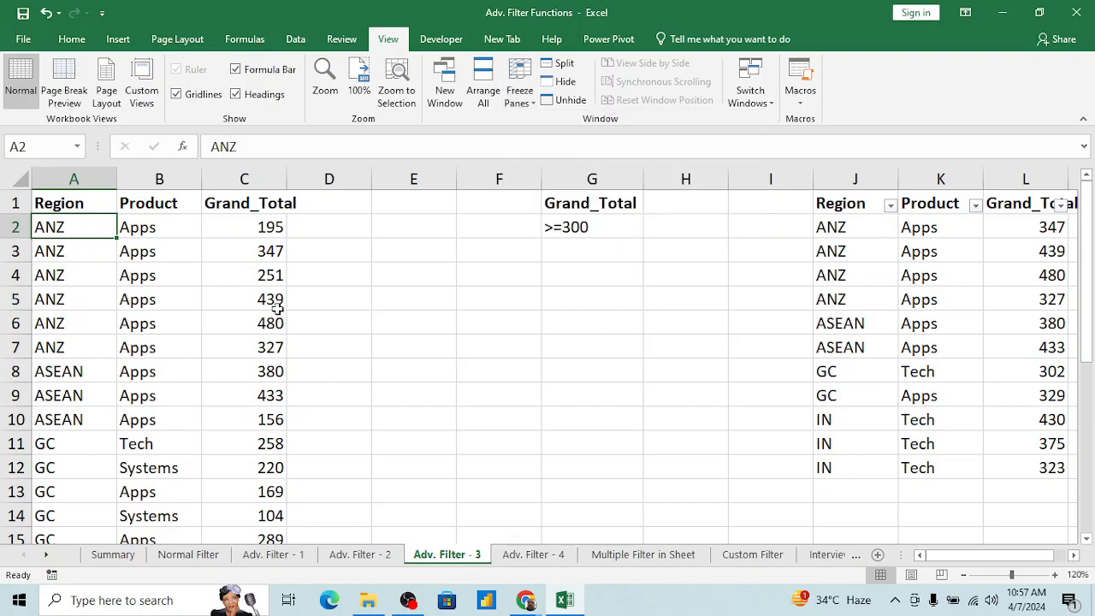
click(520, 93)
click(541, 132)
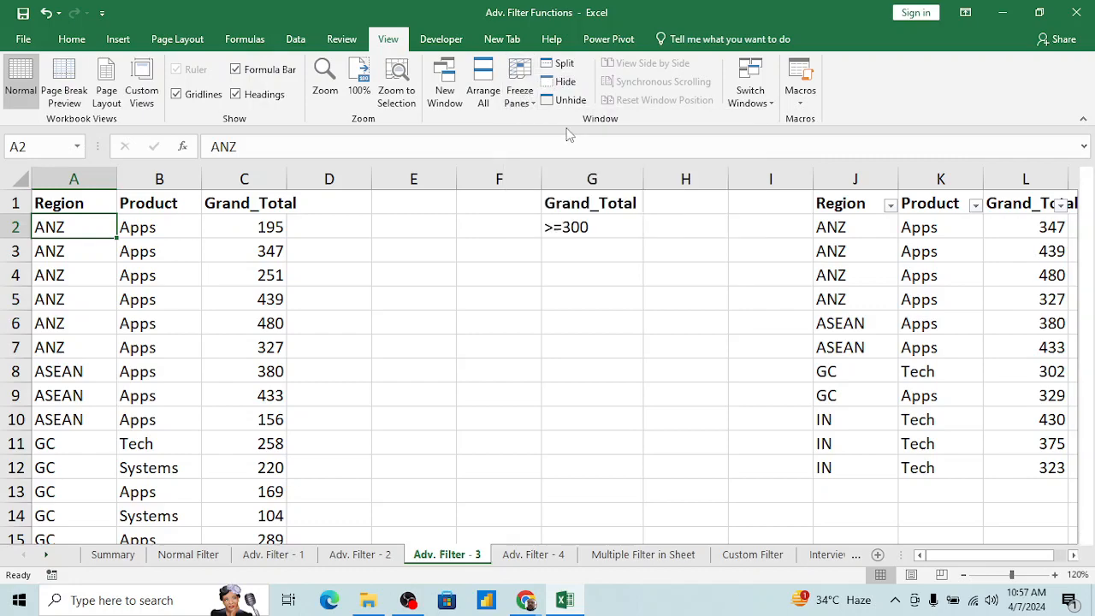
Step: Look down the sheet past the last record and back to check how the frozen header row behaves
click(163, 237)
key(Down)
key(Down)
key(Down)
key(Down)
key(Down)
key(Down)
key(Down)
key(Down)
key(Down)
key(Down)
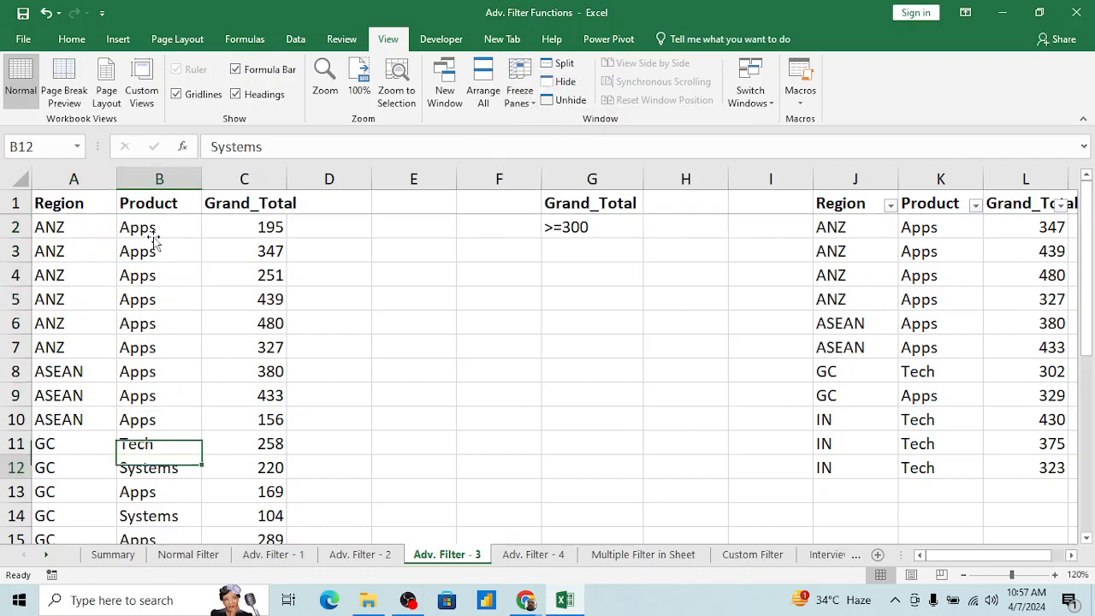
key(Down)
key(Down)
key(Down)
key(Down)
key(Down)
key(Down)
key(Down)
key(Down)
key(Down)
key(Down)
key(Down)
key(Down)
key(Down)
key(Down)
key(Down)
key(Down)
key(Down)
key(Down)
key(Down)
key(Down)
key(Up)
key(Up)
key(Up)
key(Up)
key(Up)
key(Up)
key(Up)
key(Up)
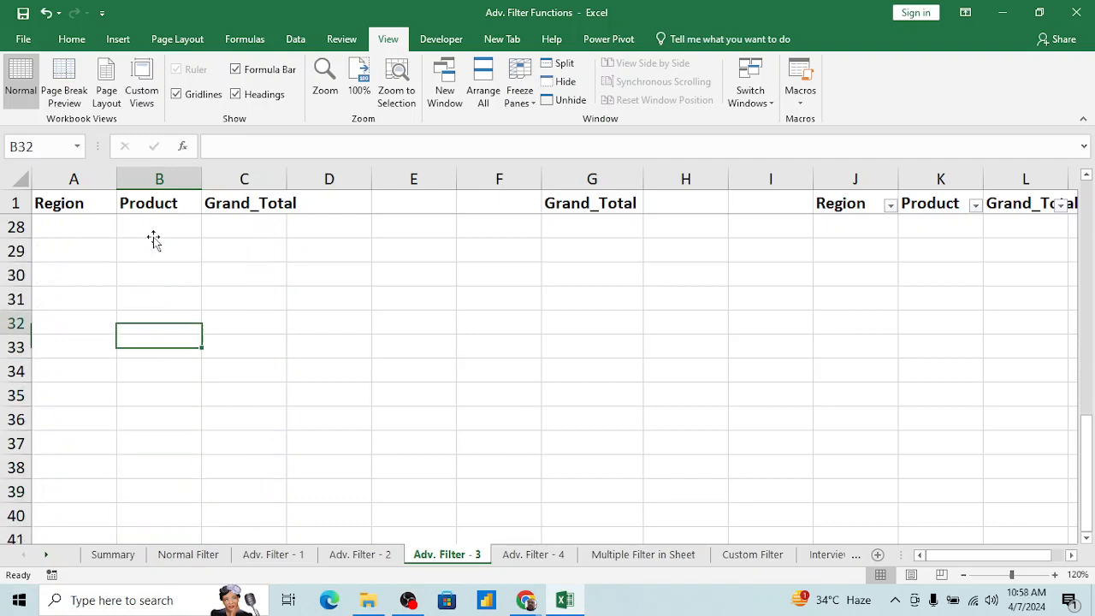
key(Up)
key(Up)
key(Up)
key(Up)
key(Up)
key(Up)
key(Up)
key(Up)
key(Up)
key(Up)
key(Up)
key(Up)
key(Up)
key(Up)
key(Up)
key(Up)
key(Up)
key(Up)
key(Up)
key(Up)
key(Down)
key(Down)
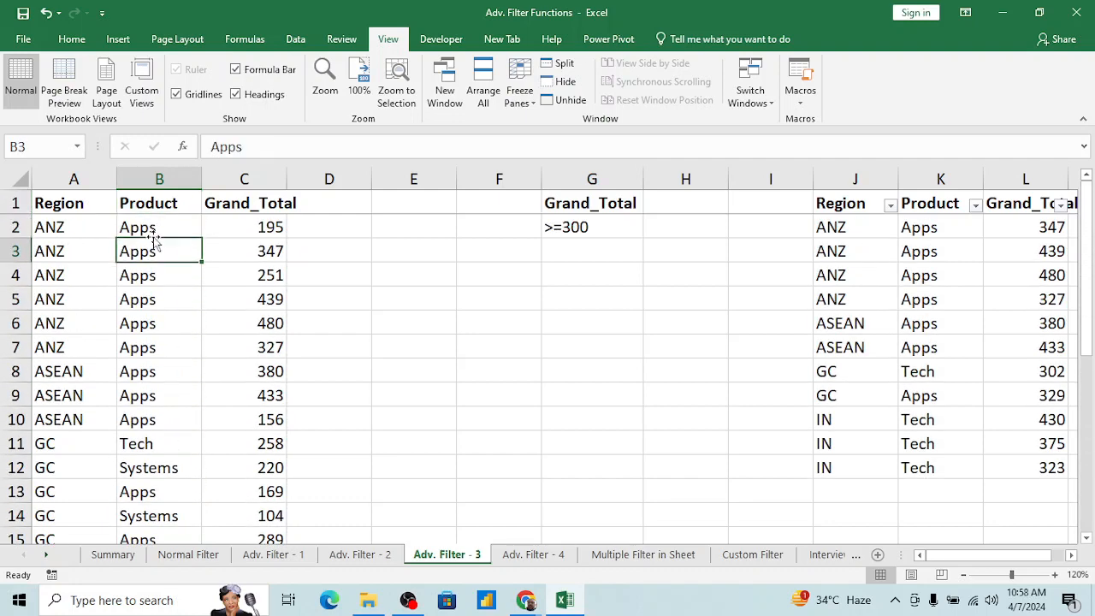
Step: Look across the sheet past the extracted table and back to check how the Region column behaves
key(Right)
key(Right)
key(Right)
key(Right)
key(Right)
key(Right)
key(Right)
key(Right)
key(Right)
key(Right)
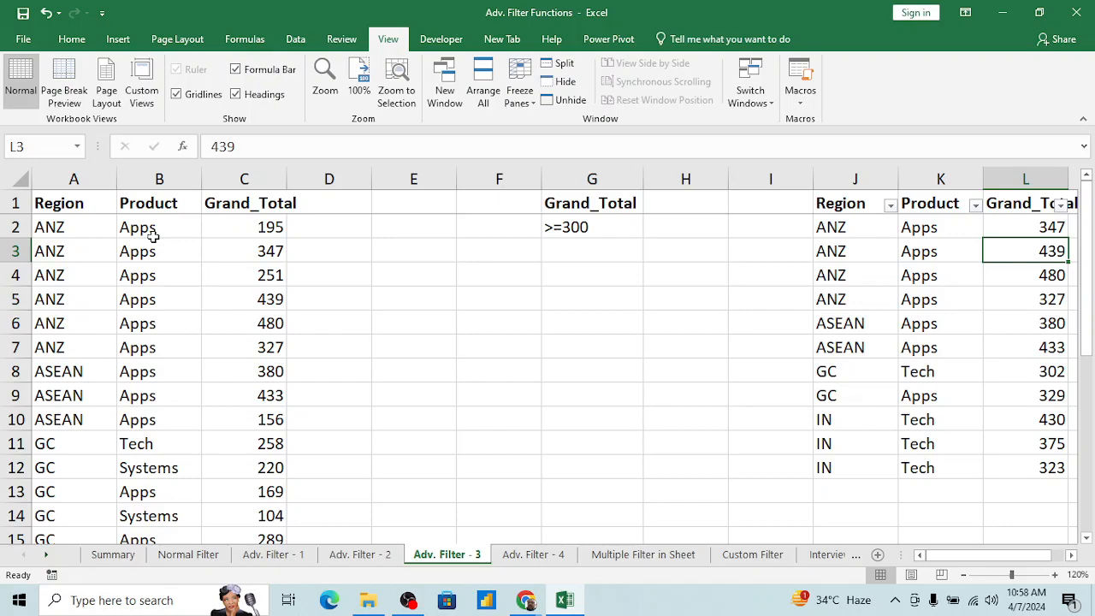
key(Right)
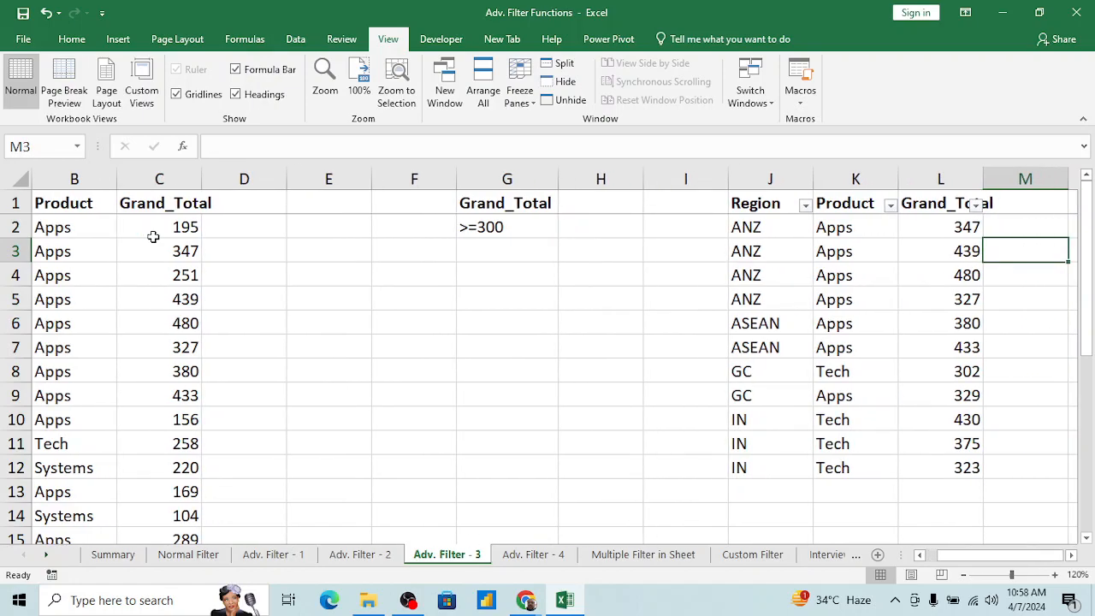
key(Right)
key(Left)
key(Left)
key(Left)
key(Left)
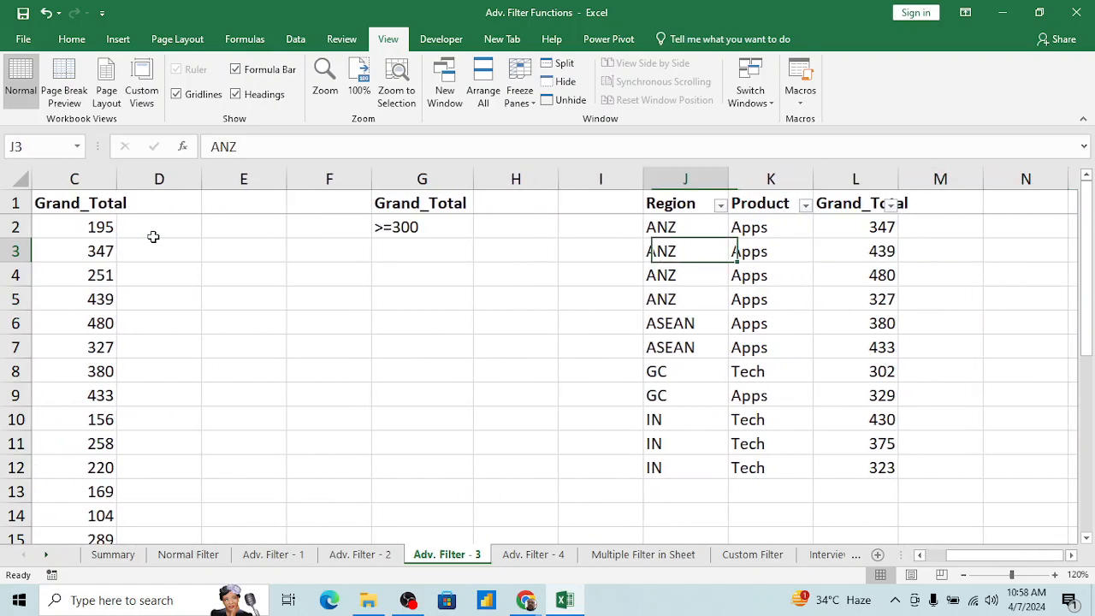
key(Home)
key(Up)
key(Right)
key(Left)
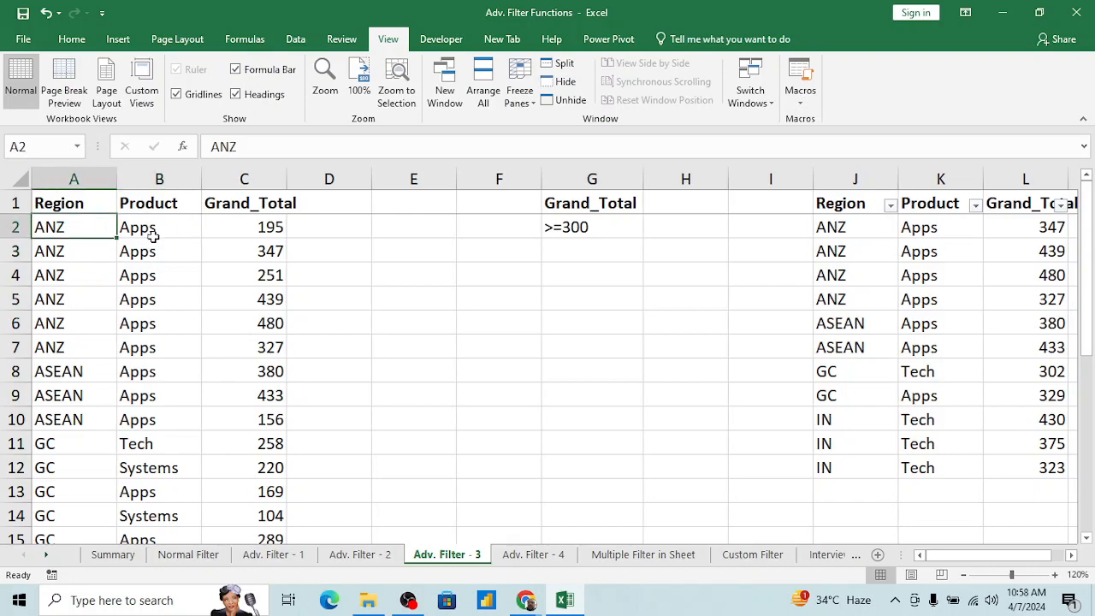
Step: Remove the current freeze and freeze row 1 together with column A by applying Freeze Panes from cell B2
click(519, 98)
click(523, 130)
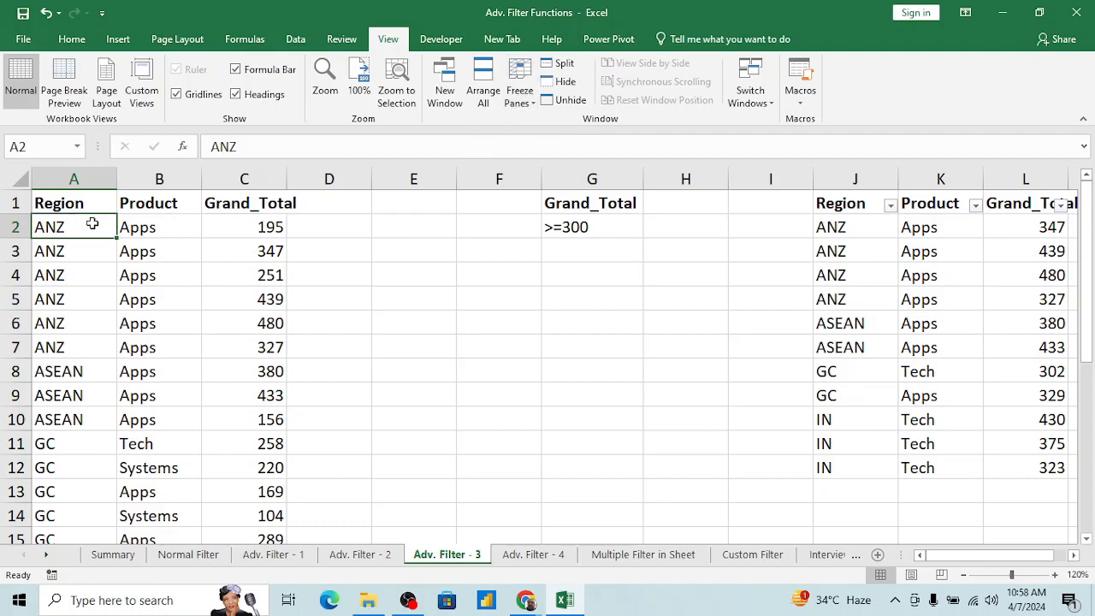
click(156, 226)
click(242, 228)
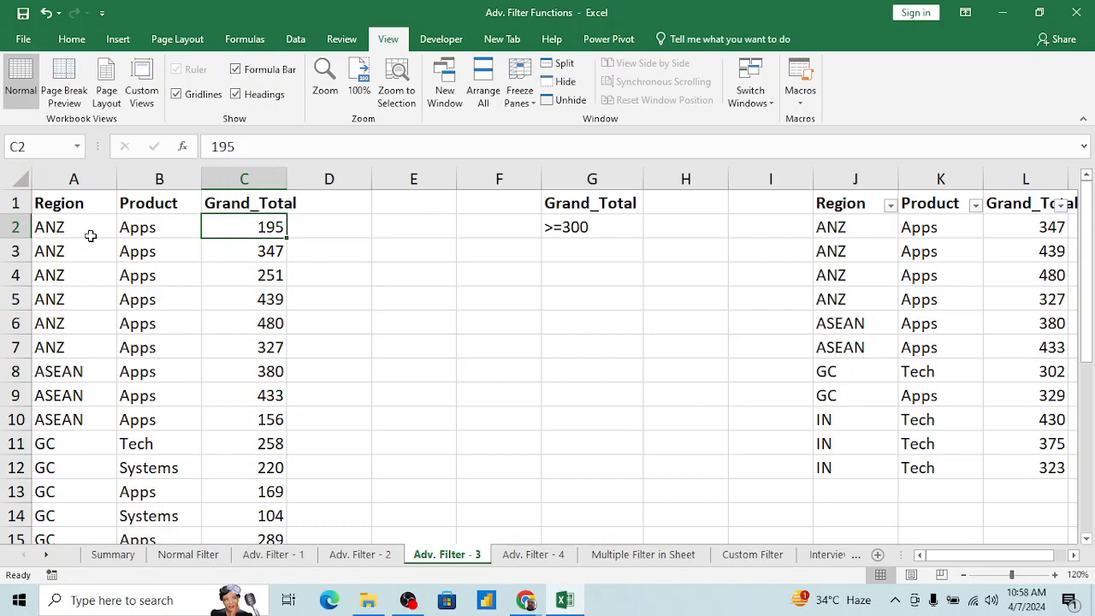
click(159, 229)
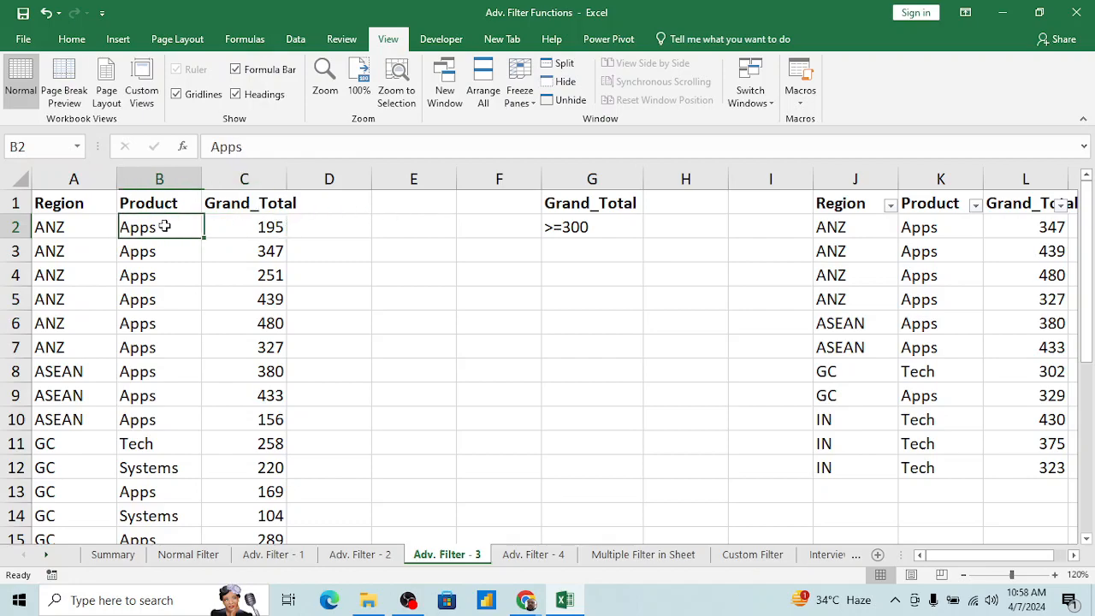
click(521, 92)
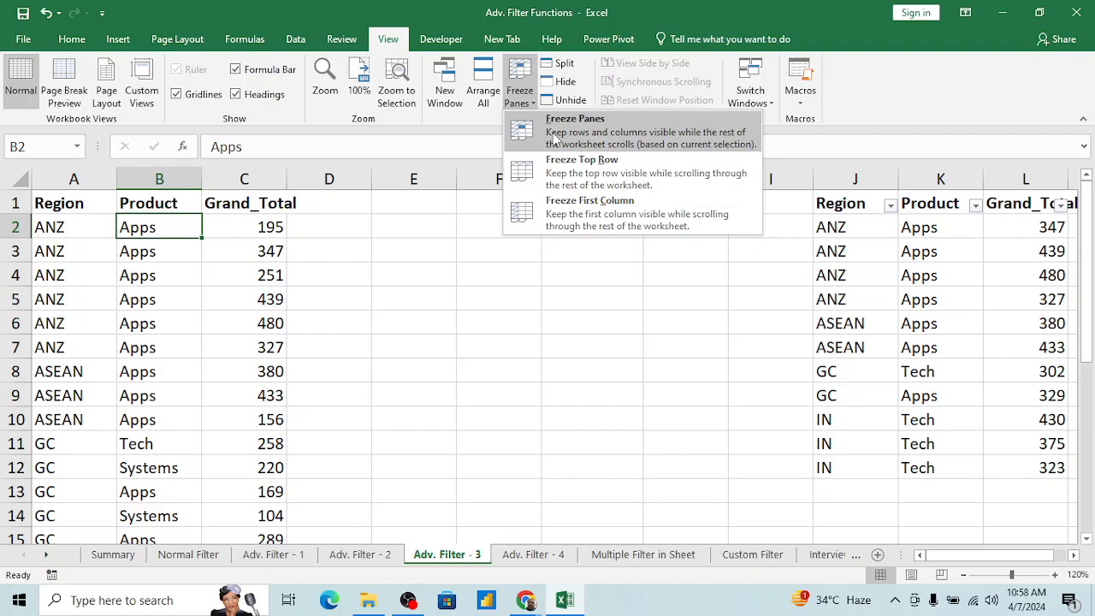
click(540, 136)
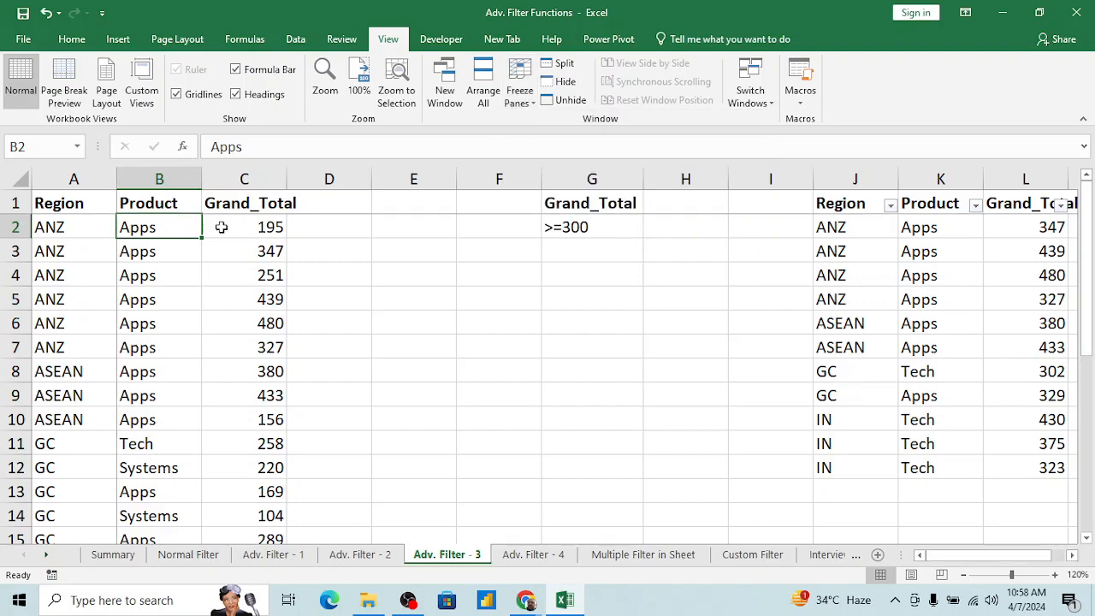
click(99, 272)
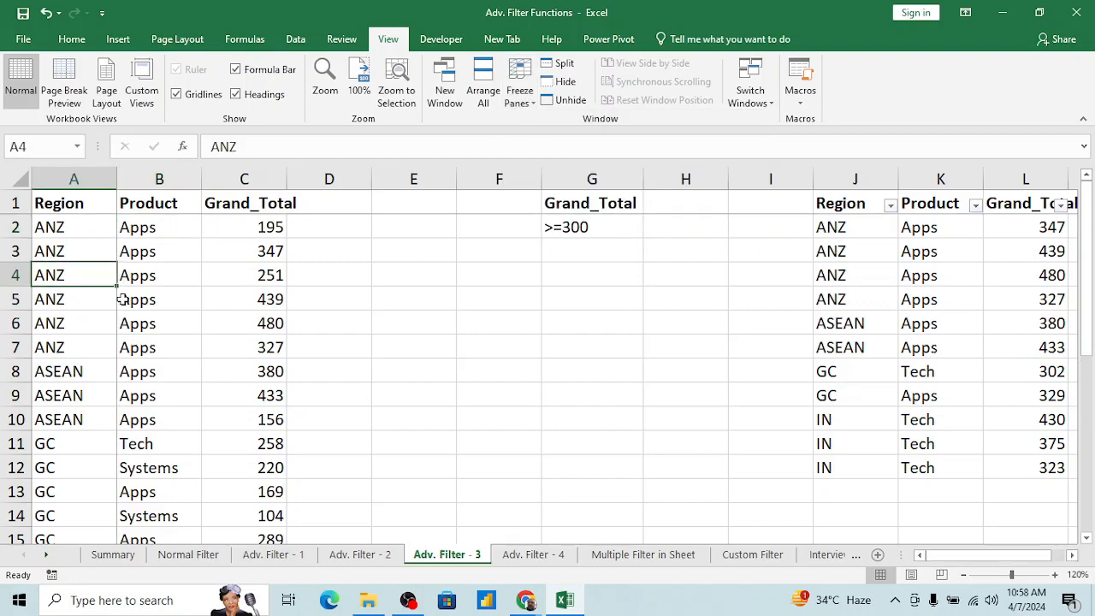
Step: Look down the records from cell B2 and back up to check how the frozen header row behaves
click(146, 227)
key(Down)
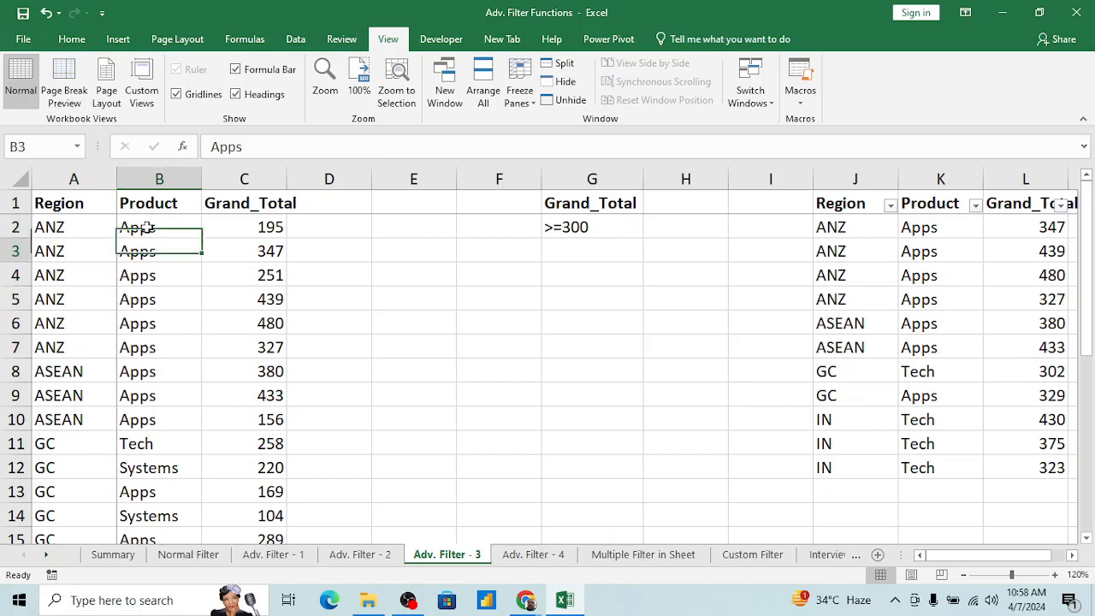
key(Down)
key(Down)
key(Down)
key(Down)
key(Down)
key(Down)
key(Down)
key(Down)
key(Down)
key(Down)
key(Down)
key(Down)
key(Down)
key(Down)
key(Down)
key(Down)
key(Down)
key(Down)
key(Down)
key(Up)
key(Up)
key(Up)
key(Up)
key(Up)
key(Up)
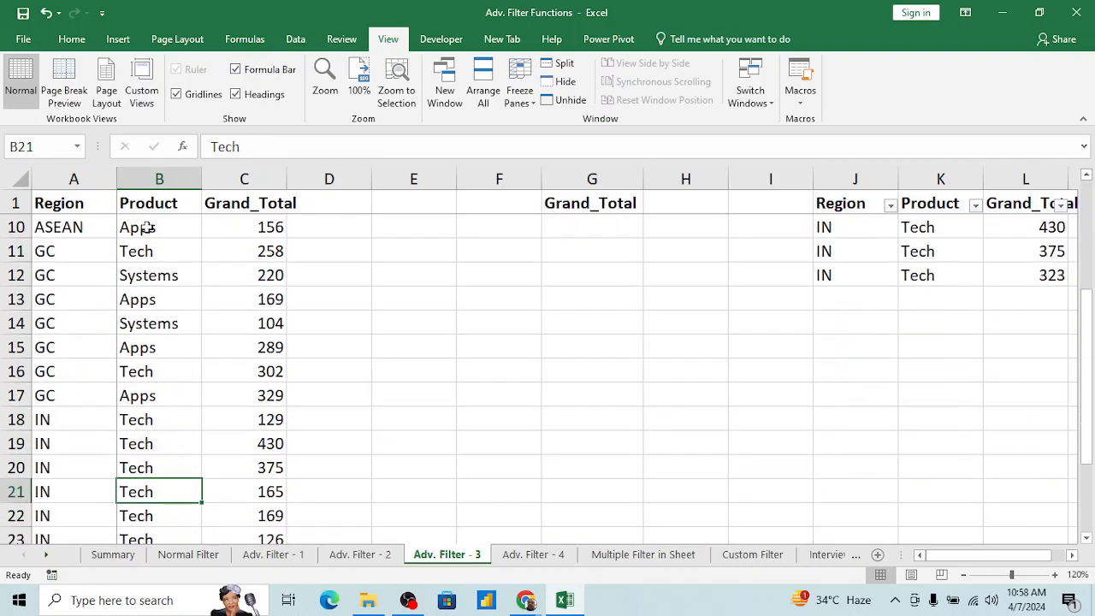
key(Up)
key(Up)
key(Up)
key(Up)
key(Up)
key(Up)
key(Up)
key(Up)
key(Up)
key(Up)
key(Up)
key(Up)
Step: Look across past the extracted table and back to check how the frozen Region column and header row behave
key(Right)
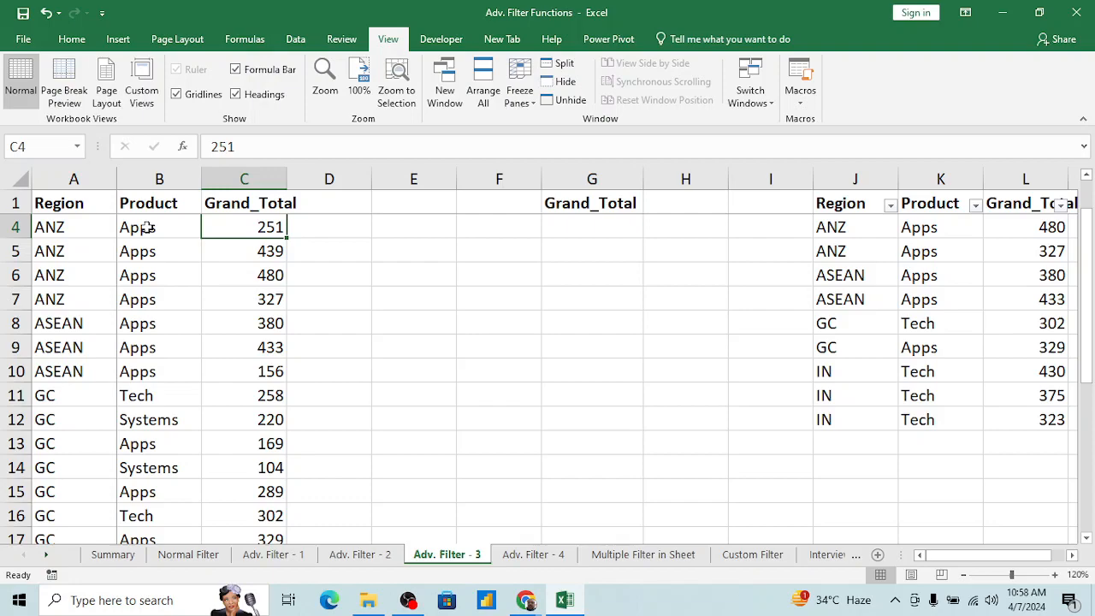
key(Right)
key(Right)
key(Right)
key(Right)
key(Right)
key(Right)
key(Right)
key(Right)
key(Right)
key(Right)
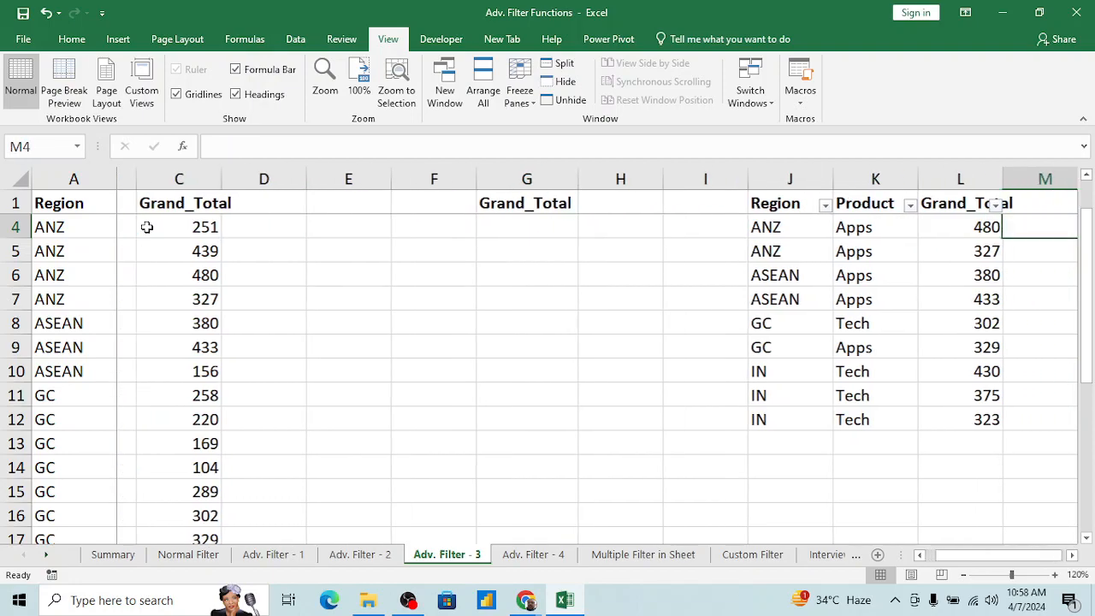
key(Right)
key(Right)
key(Left)
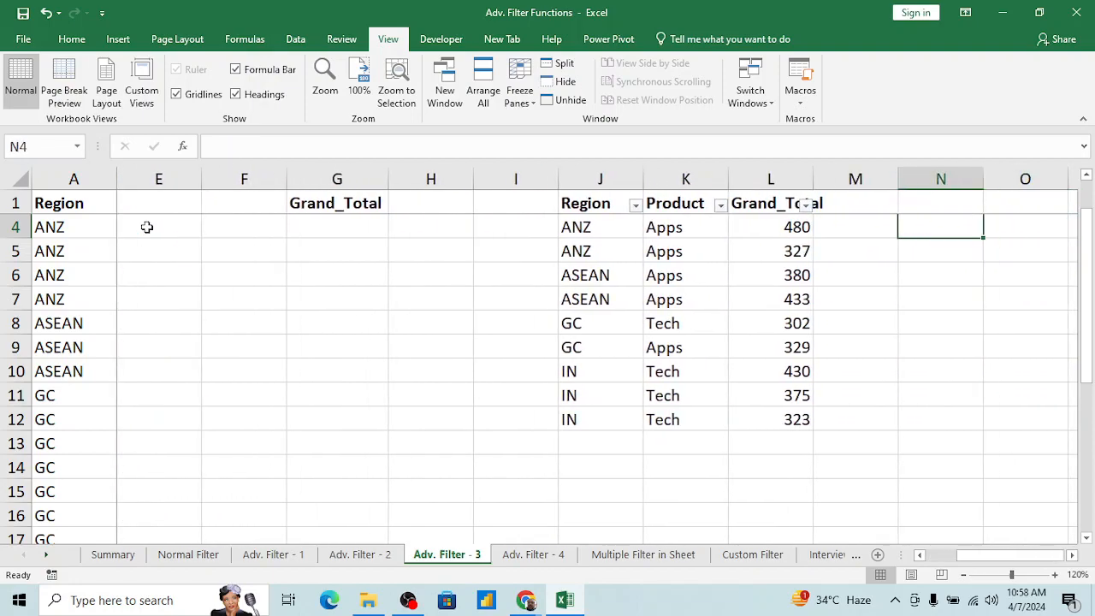
key(Left)
key(Left)
key(Left)
key(Left)
key(Left)
key(Left)
key(Left)
key(Left)
key(Left)
key(Left)
key(Left)
key(Left)
key(Left)
key(Up)
key(Up)
key(Up)
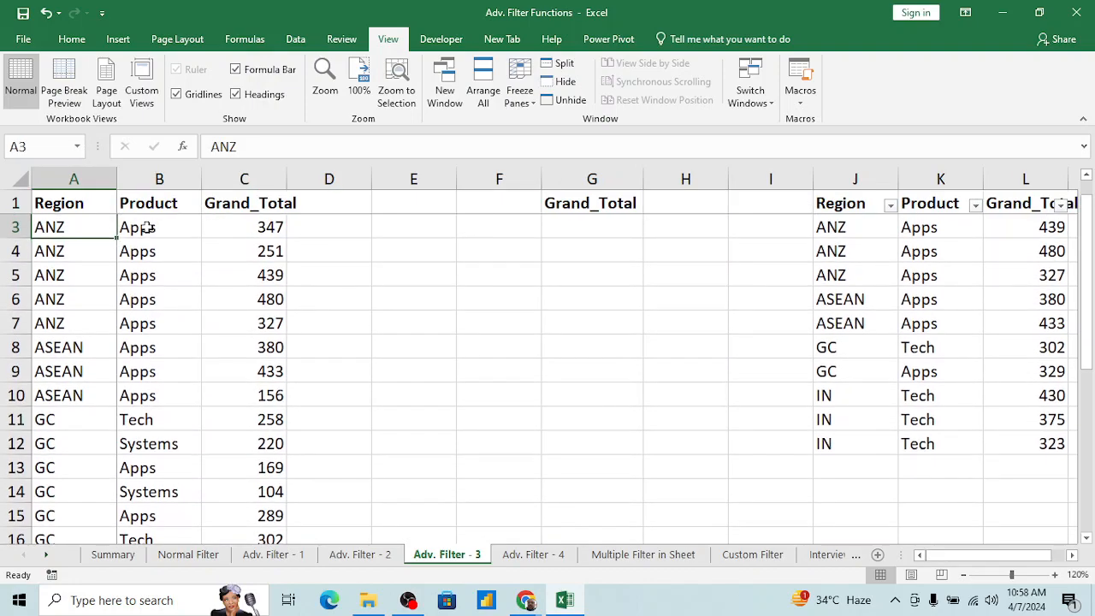
Step: Remove the AutoFilter from the extracted table and apply it to the source table's Region, Product and Grand_Total headers
key(ctrl+shift+l)
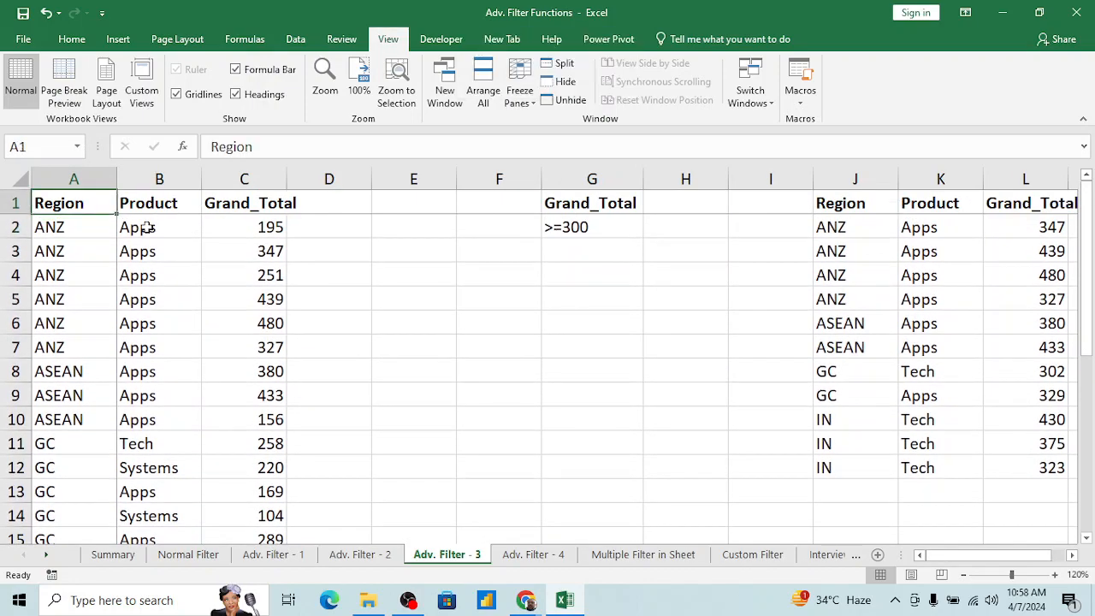
key(ctrl+shift+l)
key(Right)
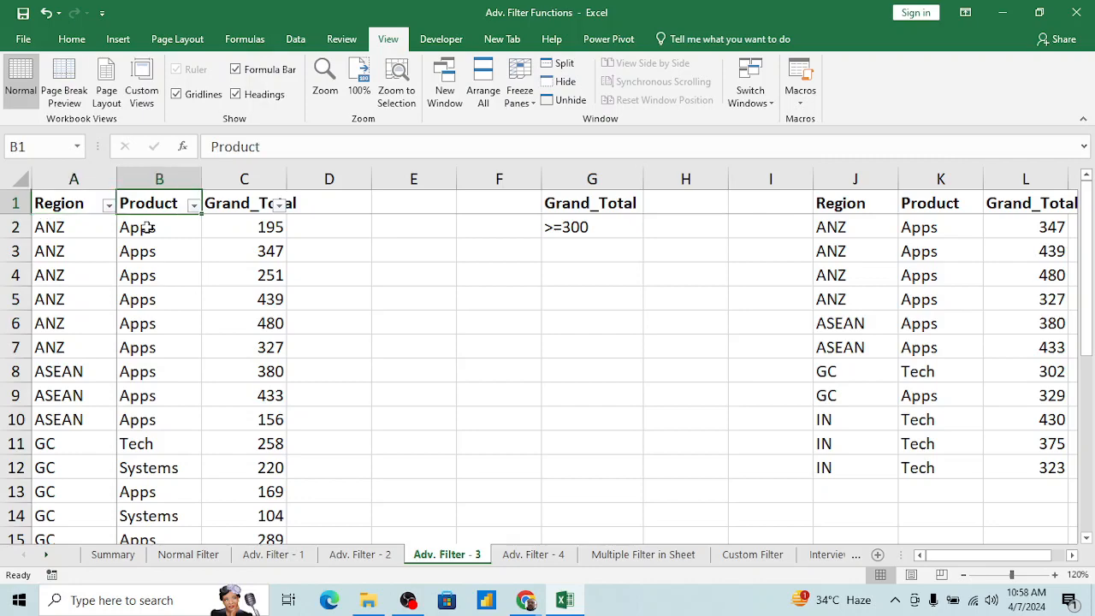
key(Left)
Step: Turn the source table's AutoFilter off and on again
key(alt+d)
key(f)
key(f)
key(Right)
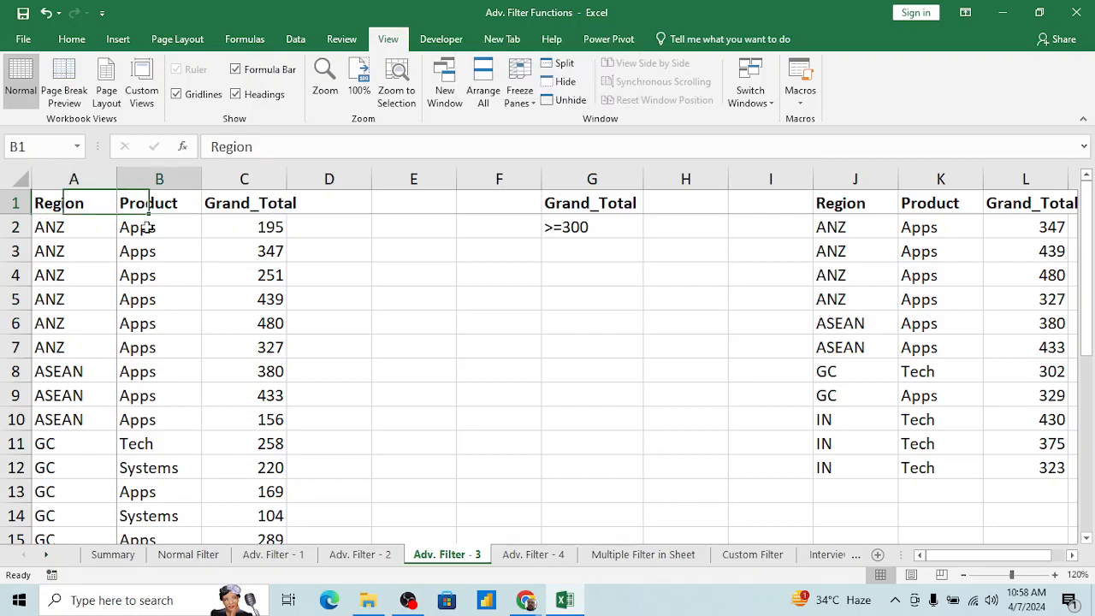
key(Left)
key(alt+d)
key(f)
key(f)
key(Right)
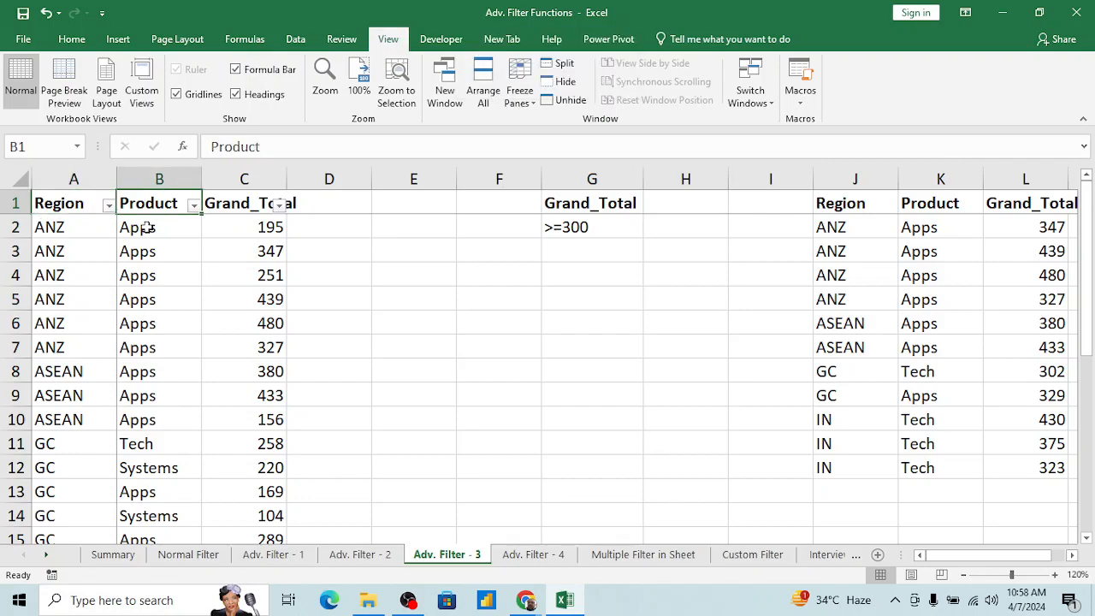
key(Down)
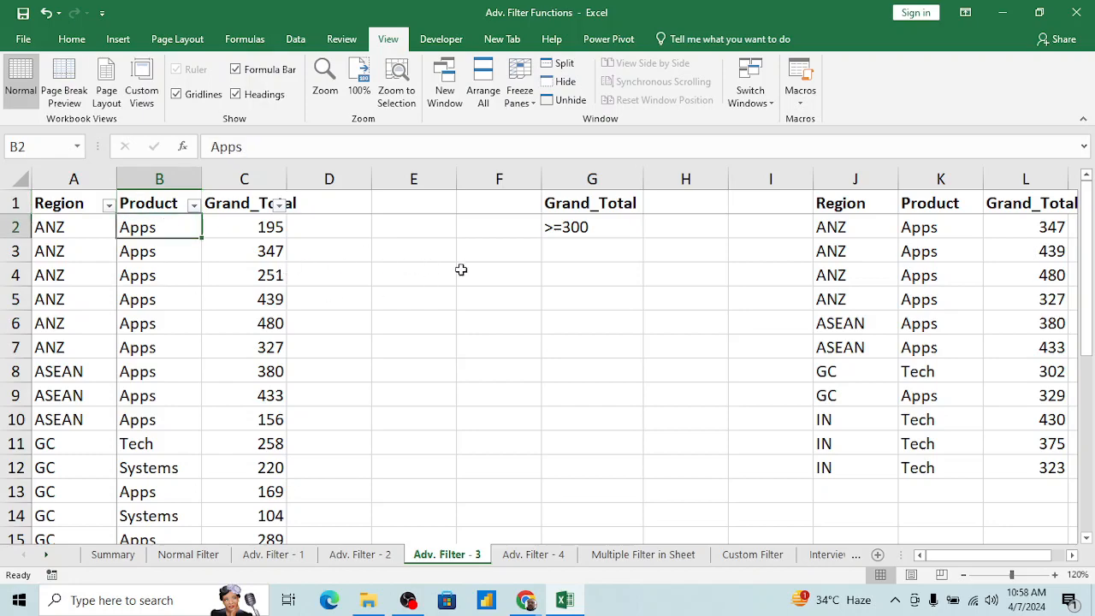
scroll(176, 359, down, 7)
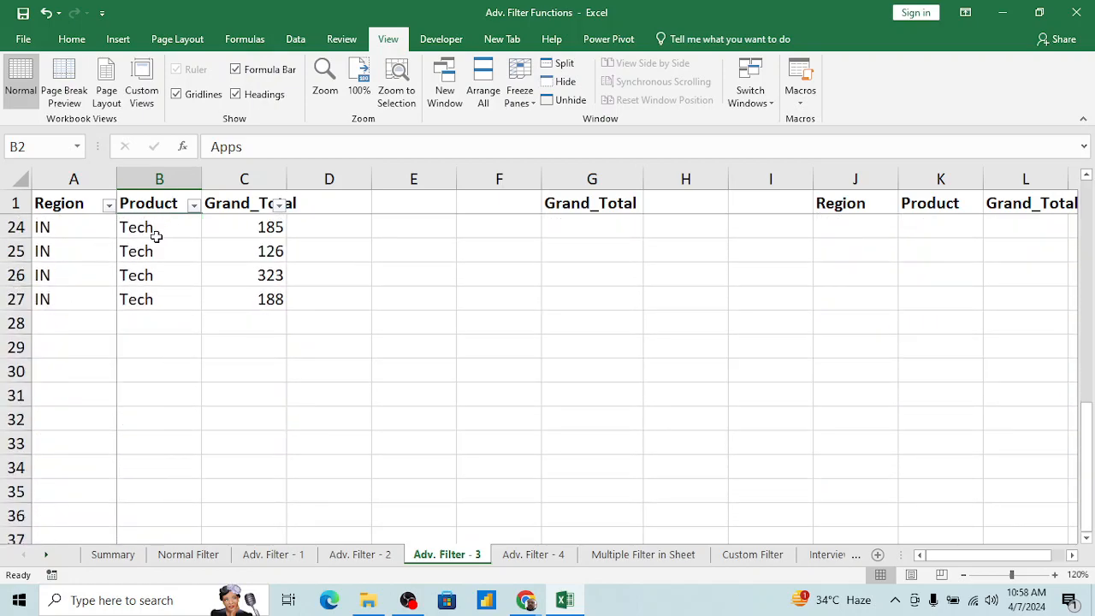
click(157, 235)
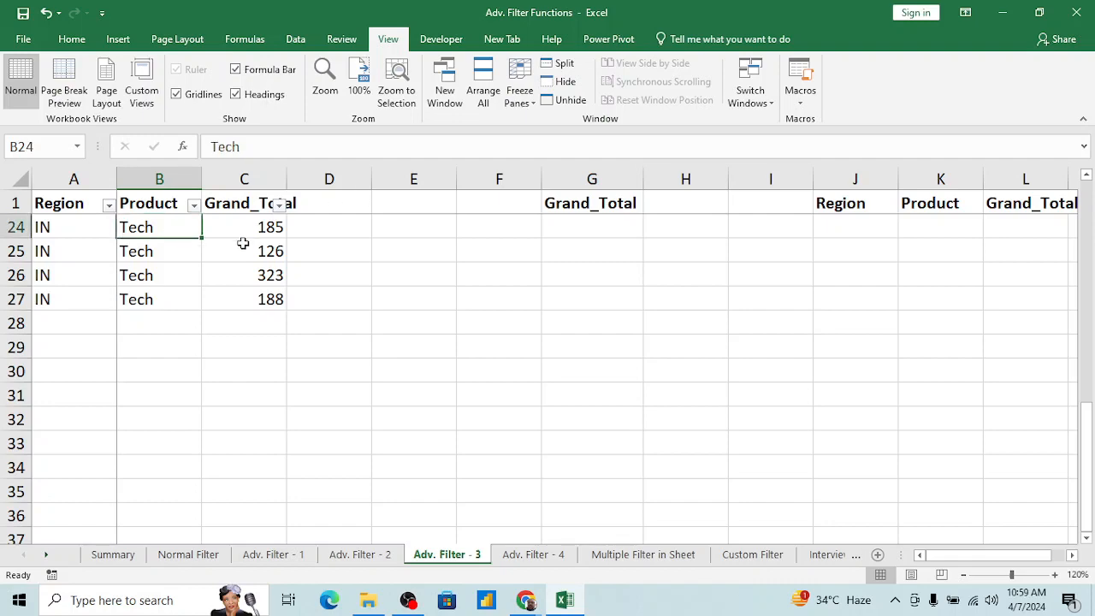
key(alt)
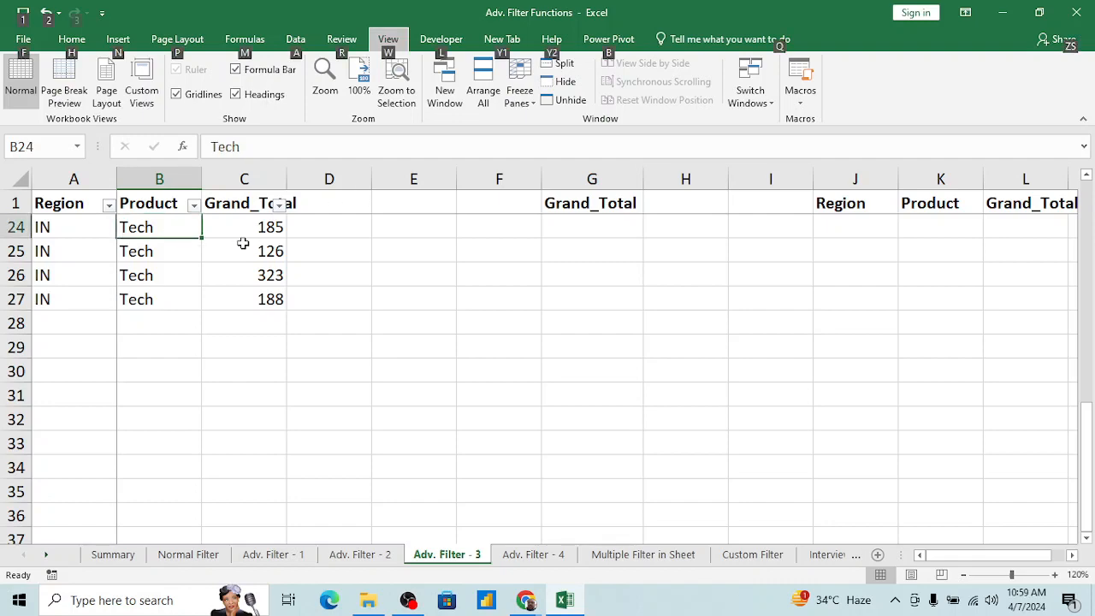
key(d)
key(f)
key(a)
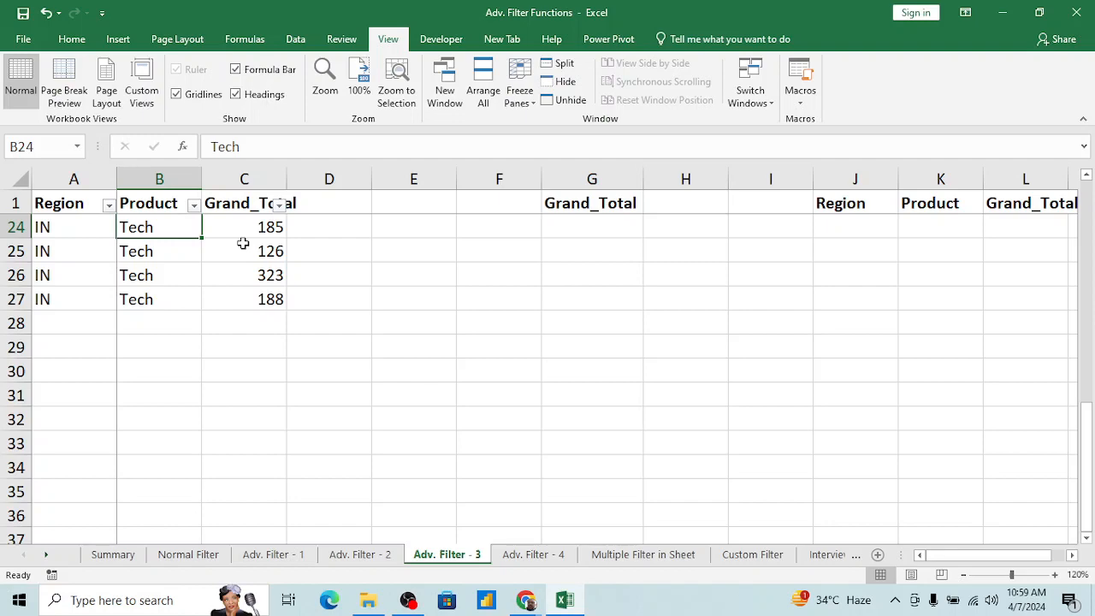
key(alt)
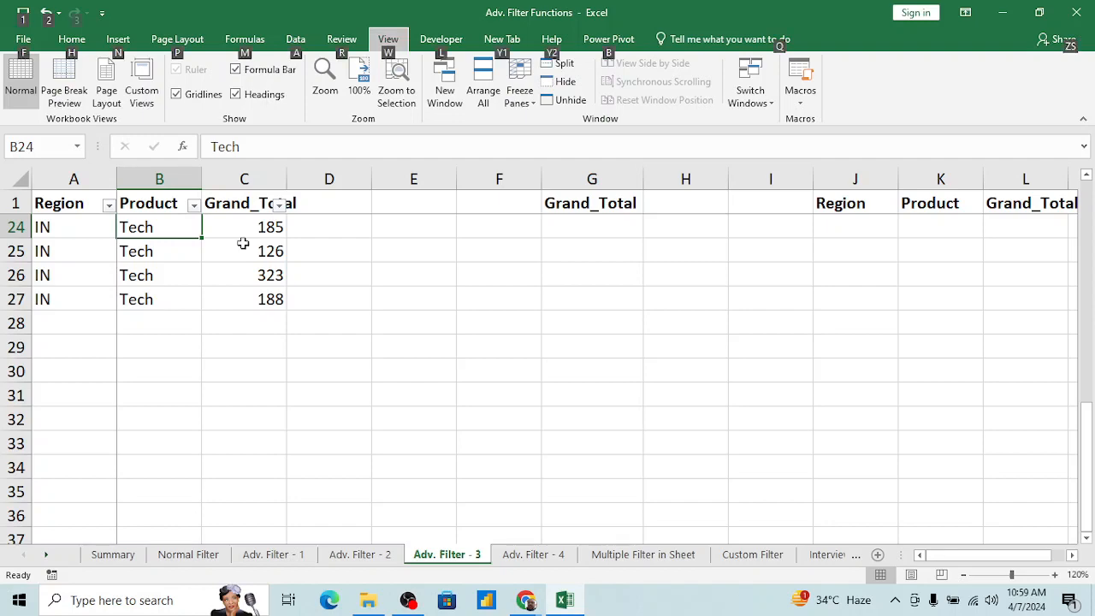
key(w)
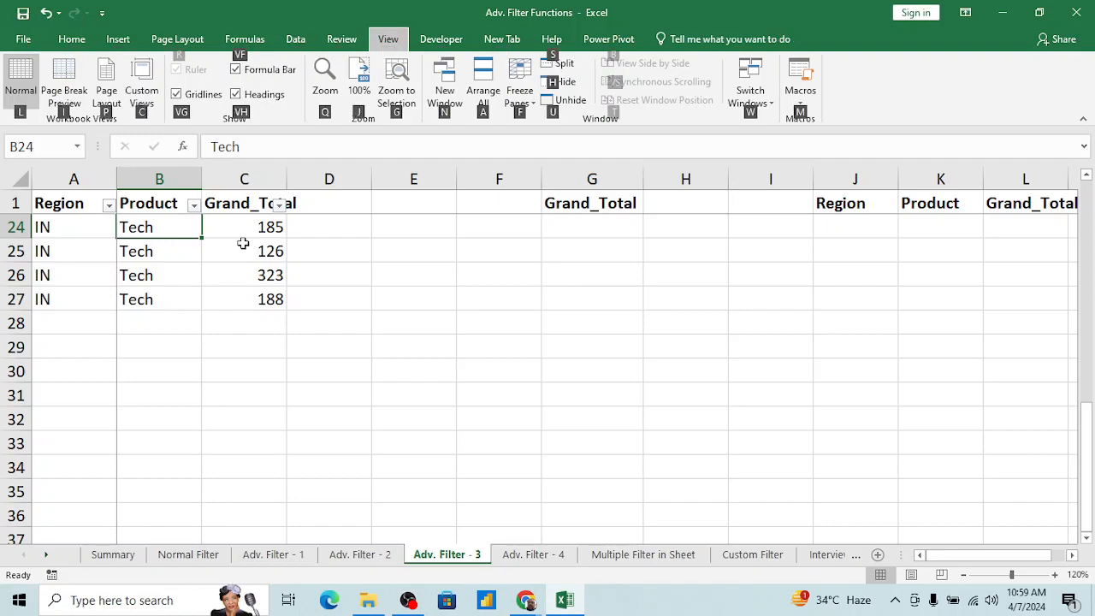
key(Escape)
key(Escape)
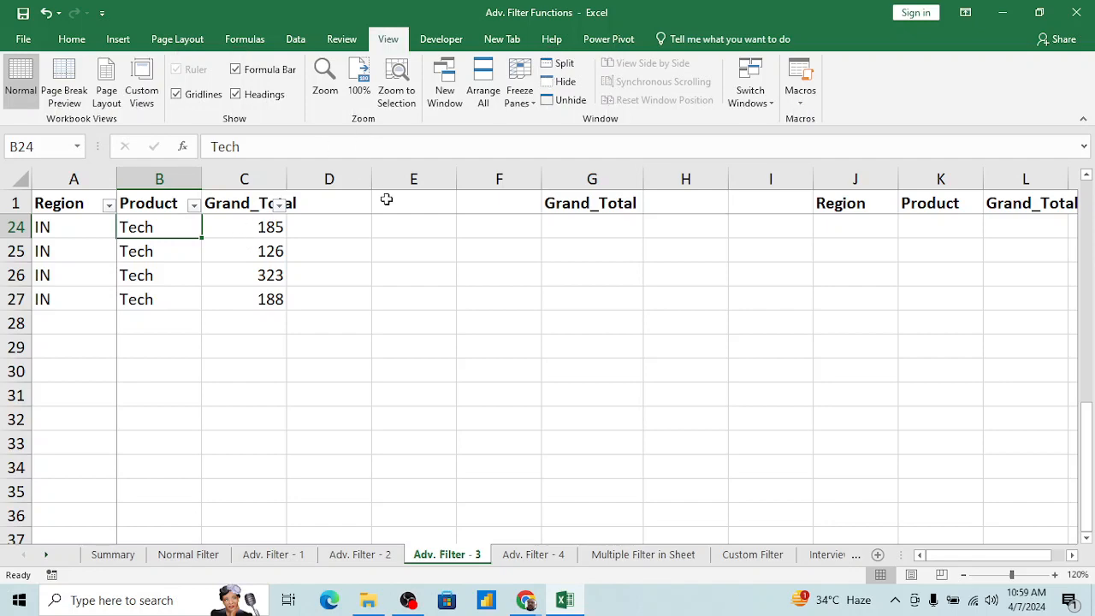
Step: Unfreeze the panes of the Adv. Filter - 3 sheet and return to cell A1
click(412, 301)
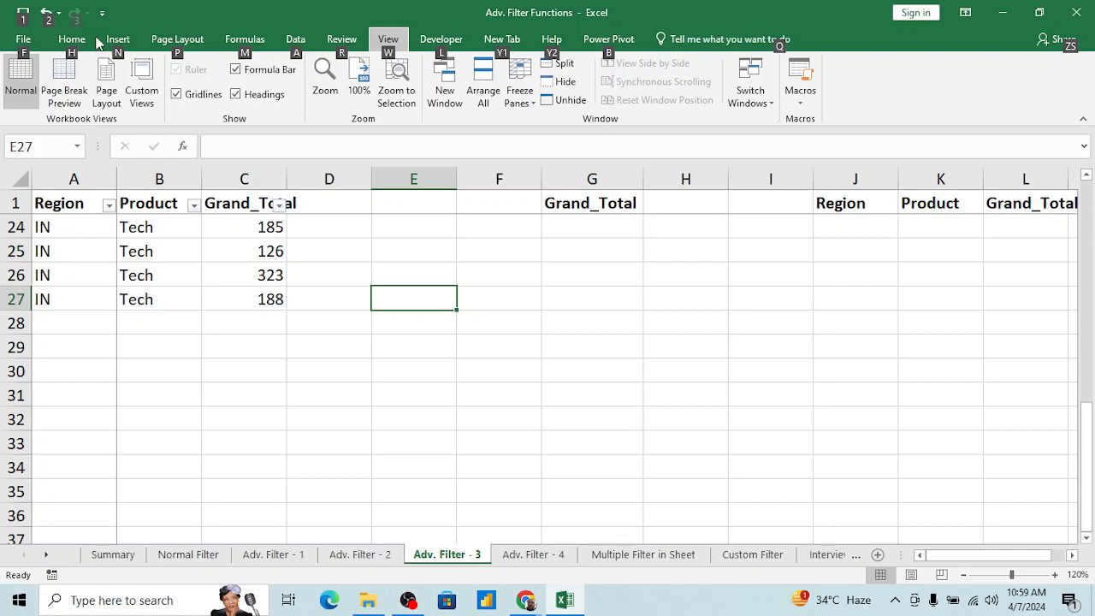
key(alt)
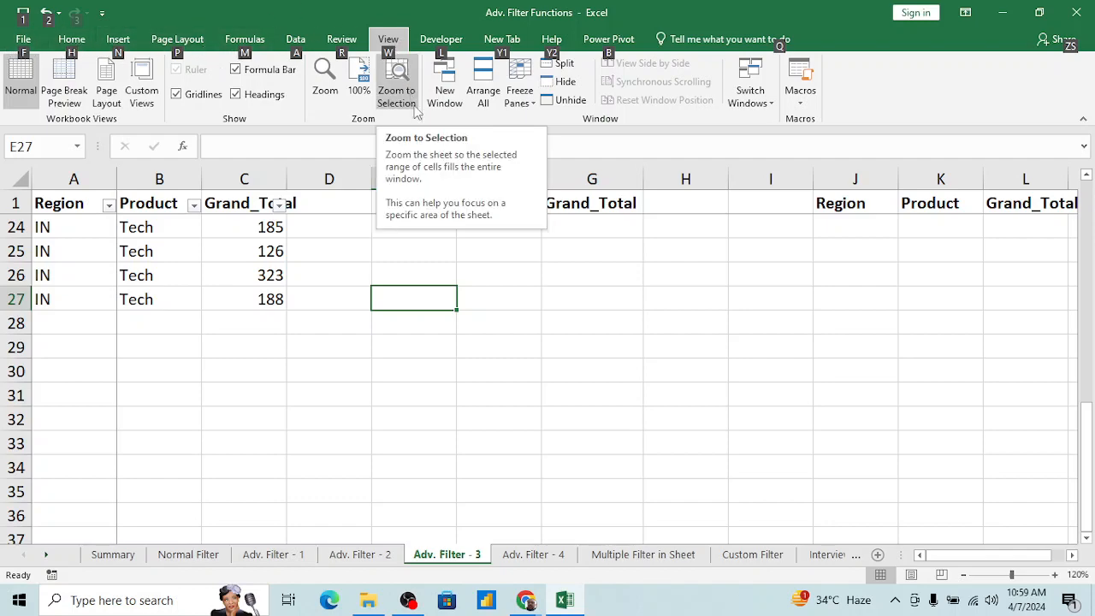
key(w)
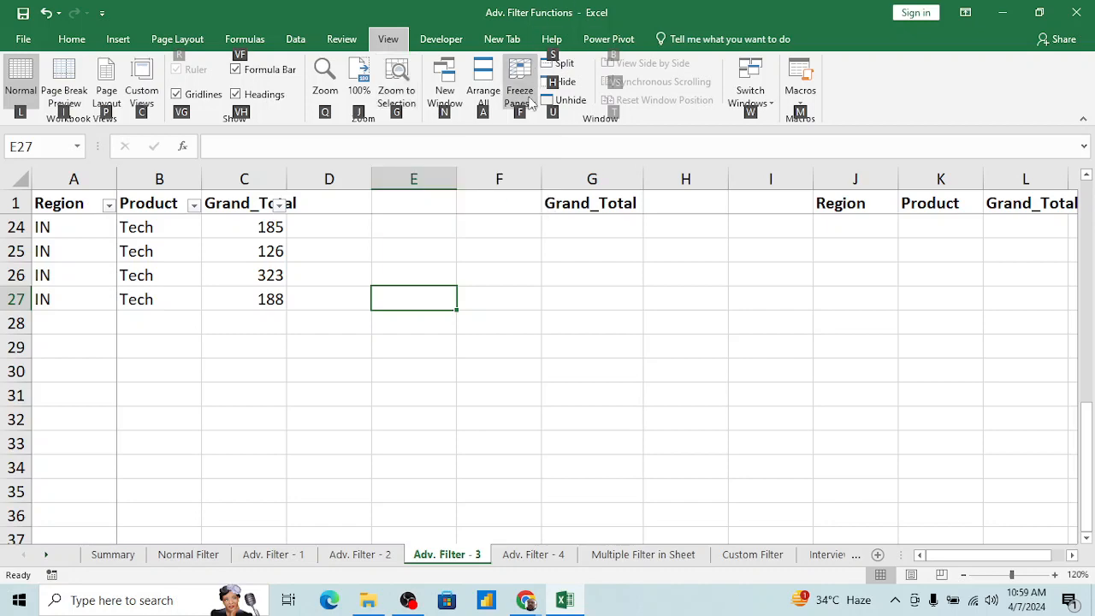
key(f)
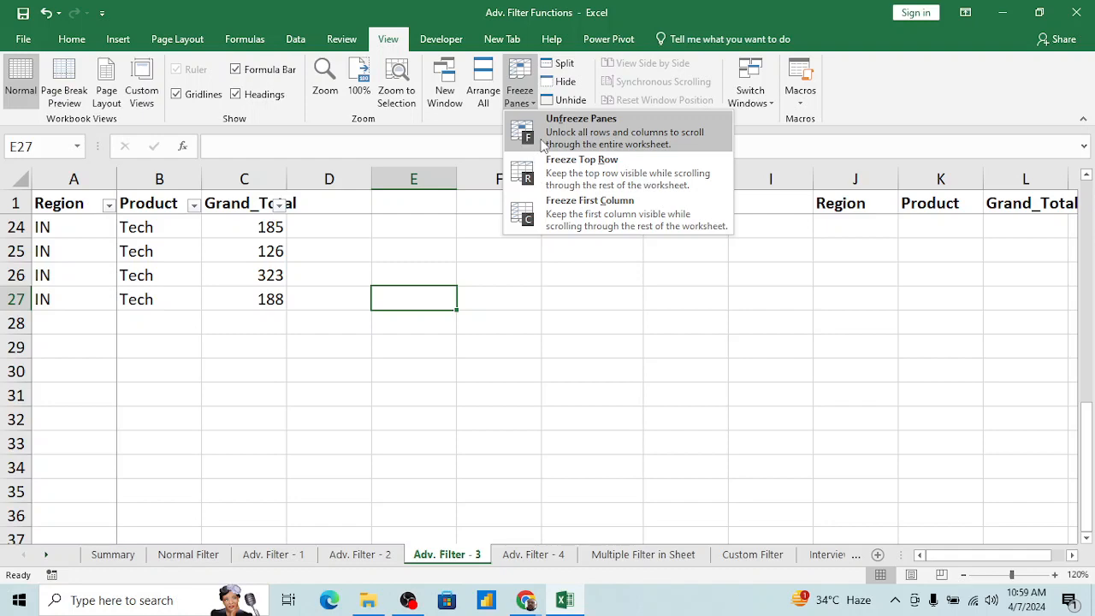
click(536, 136)
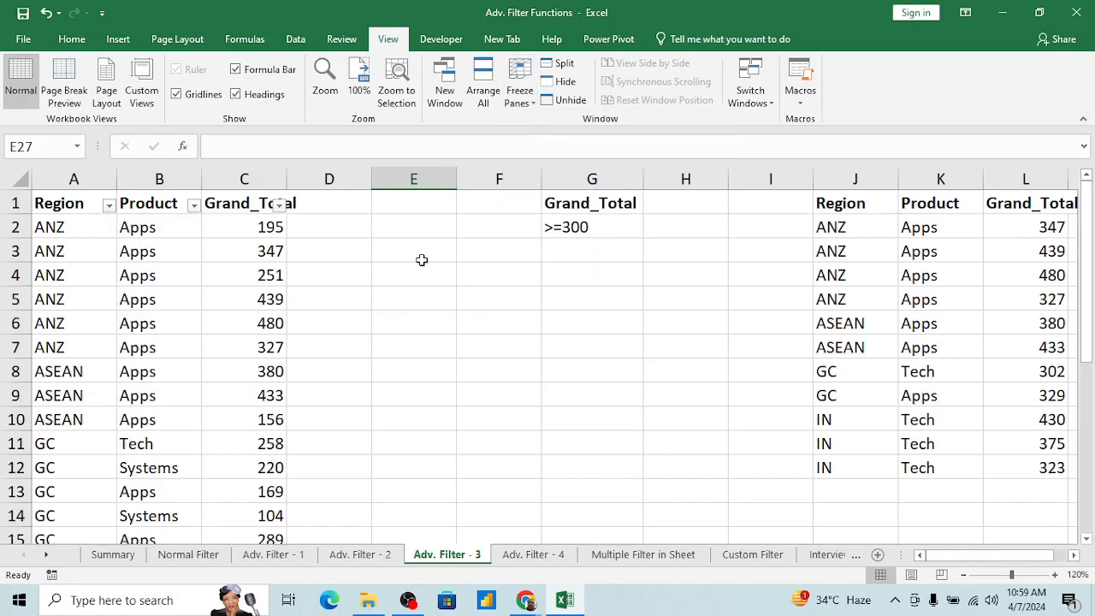
click(216, 318)
key(ctrl+Home)
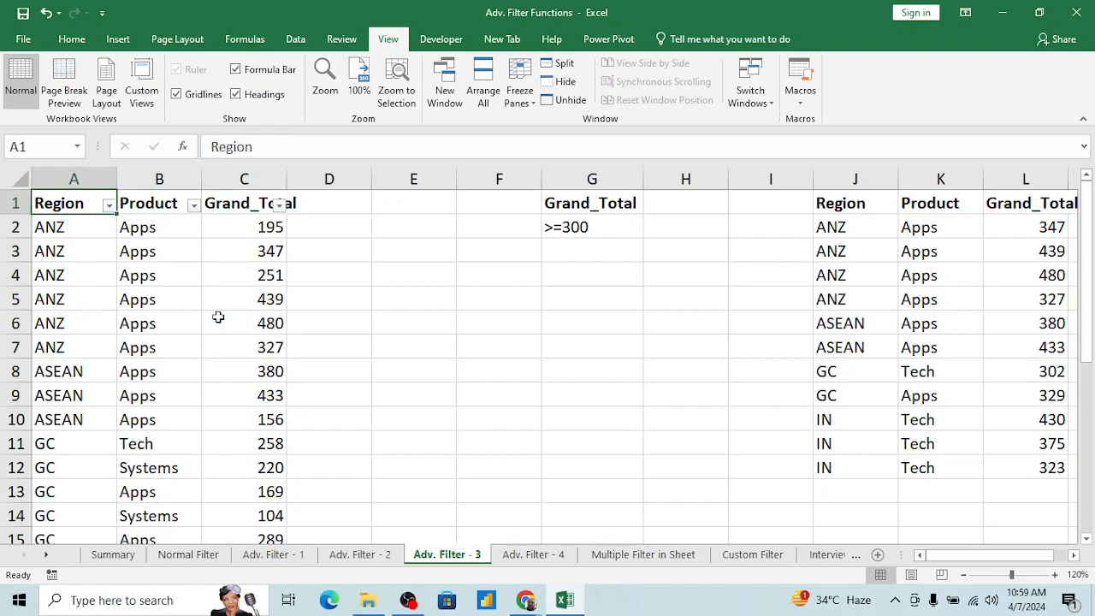
Step: Remove the AutoFilter from the source table in columns A to C
key(Right)
key(Left)
key(alt+d)
key(f)
key(f)
Step: Try Freeze Panes with cell A1 selected, and remove that freeze again
key(alt+w)
key(f)
key(f)
key(Right)
key(Left)
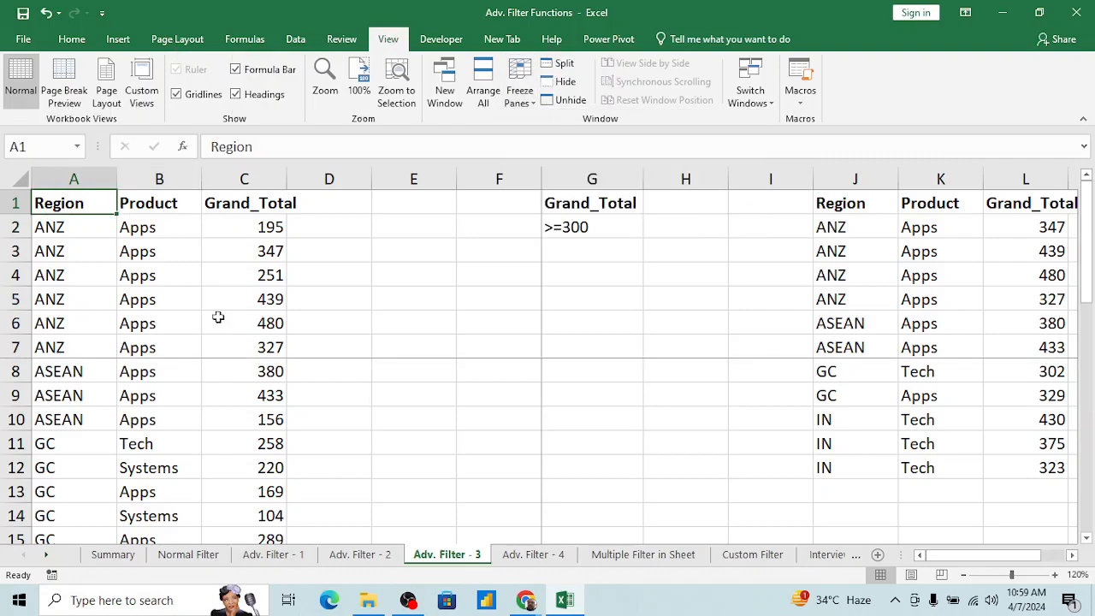
key(Down)
key(Down)
key(Right)
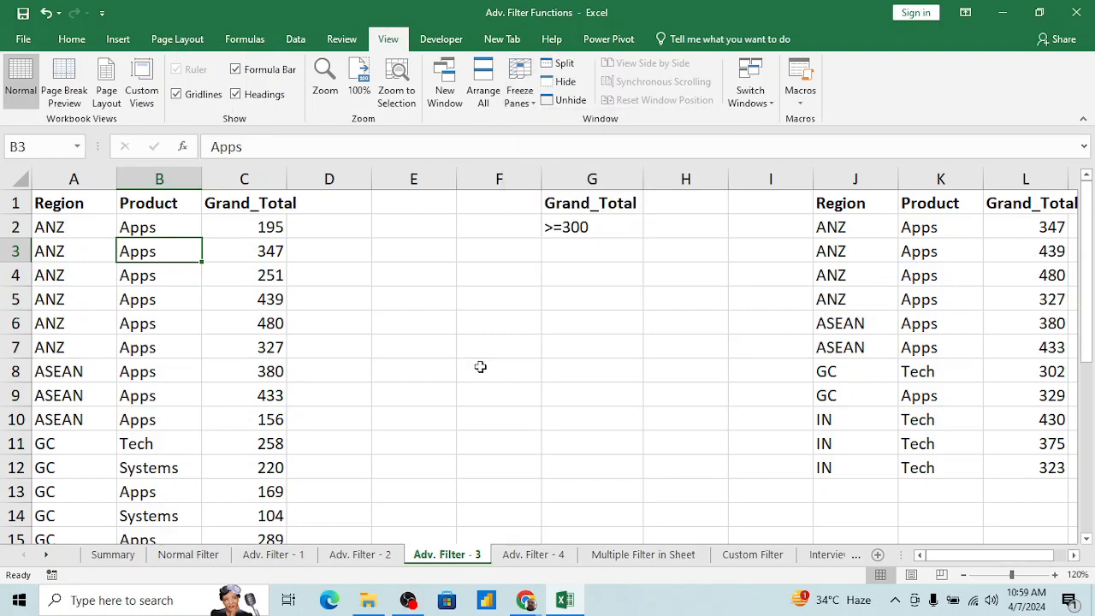
Step: Look over the source records and headers in columns A to C and the Grand_Total criterion in cell G2
key(ctrl+Home)
key(Down)
key(Right)
key(Right)
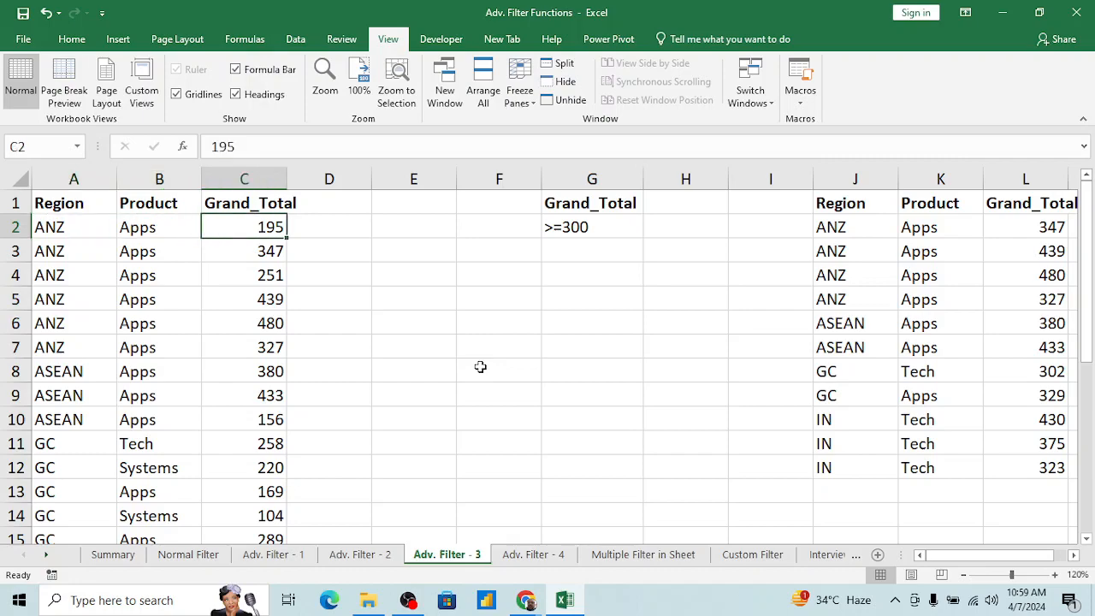
click(276, 281)
key(Left)
key(Left)
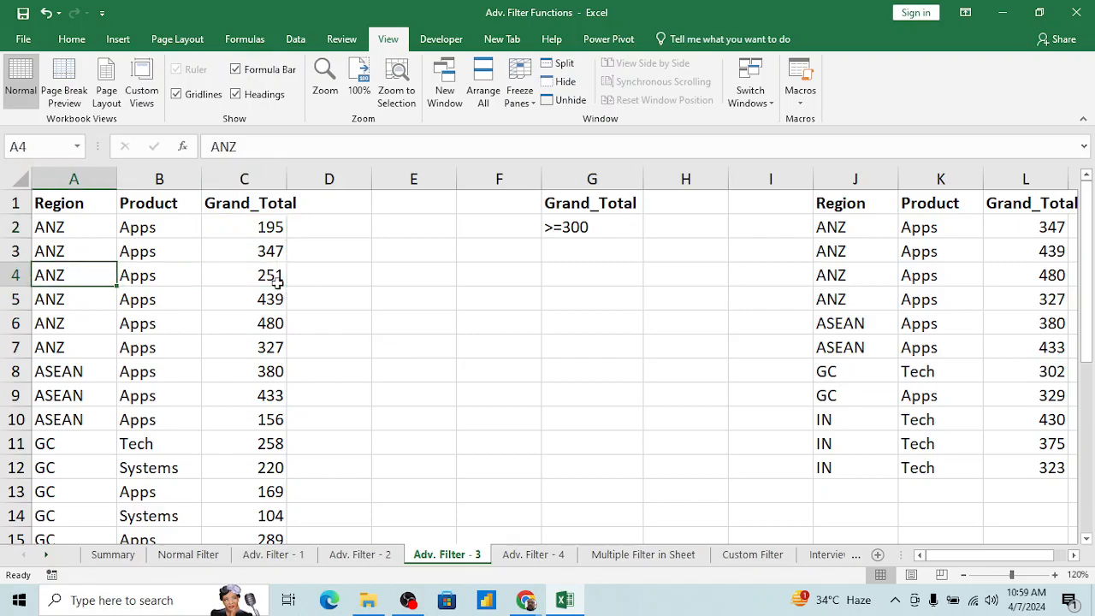
key(Up)
key(Up)
key(Up)
key(Right)
key(Right)
key(Right)
key(Right)
key(Right)
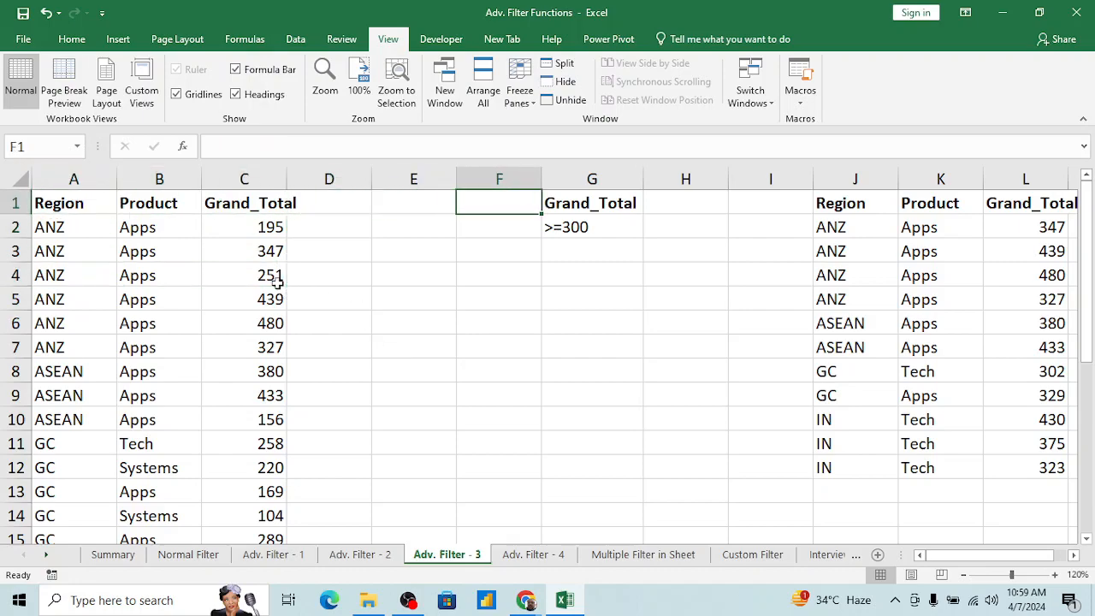
key(Down)
key(Right)
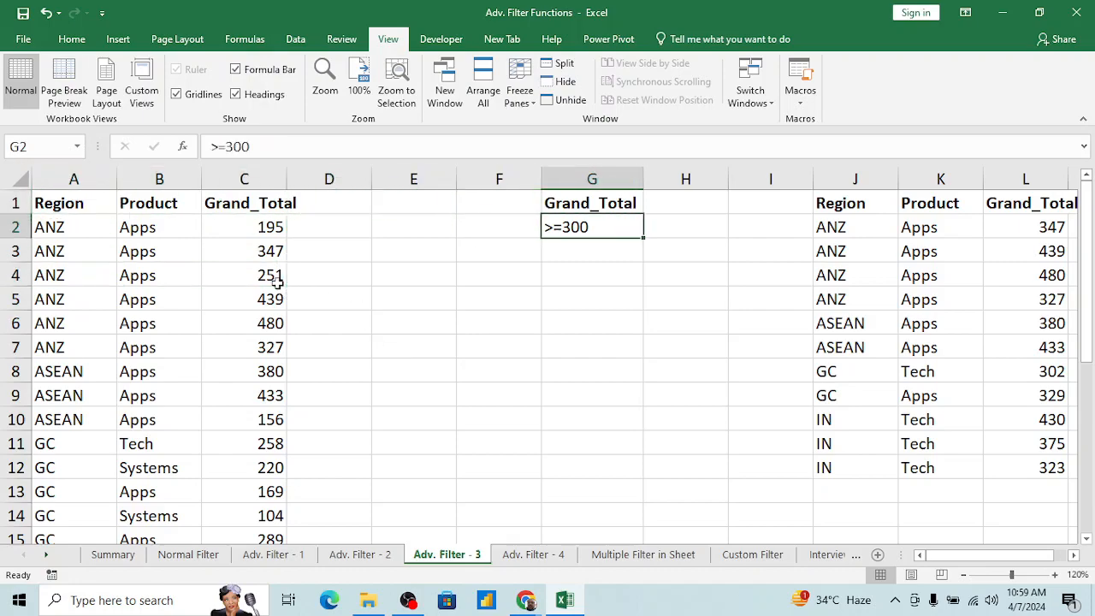
Step: Turn on AutoFilter for the source table from the Grand_Total header in C1
click(266, 226)
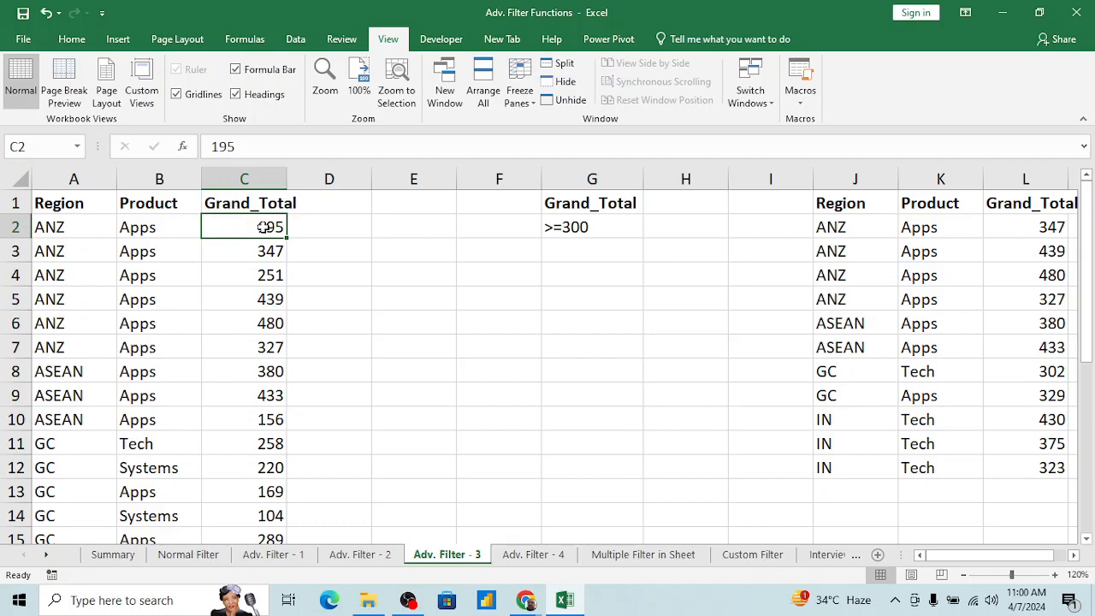
key(Up)
key(alt+d)
key(f)
key(f)
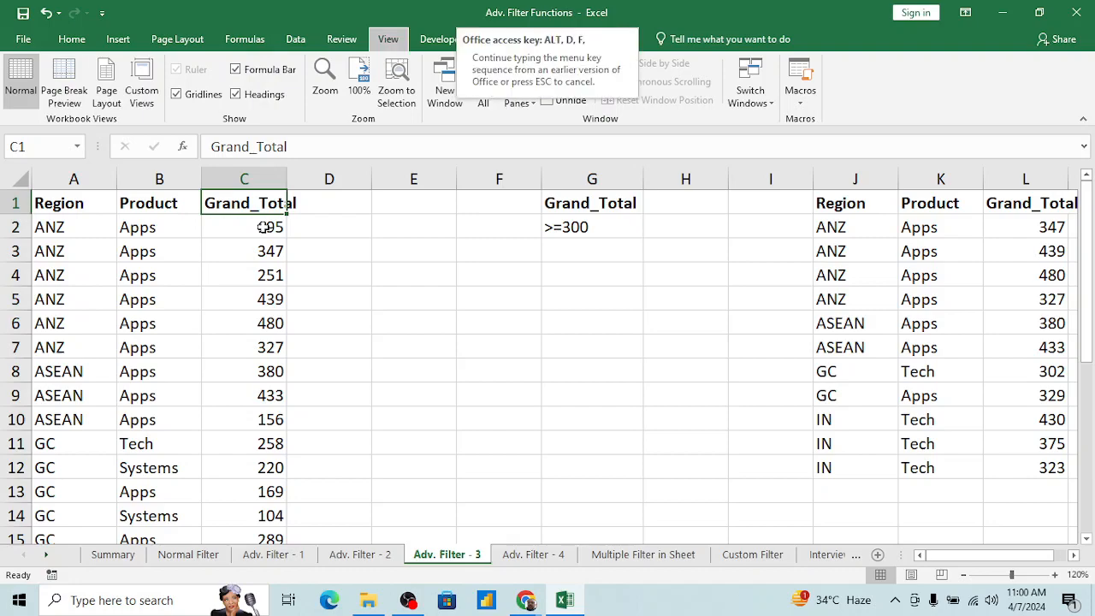
Step: Filter the Grand_Total column for values greater than or equal to 100 and check the filtered records down the column
click(278, 205)
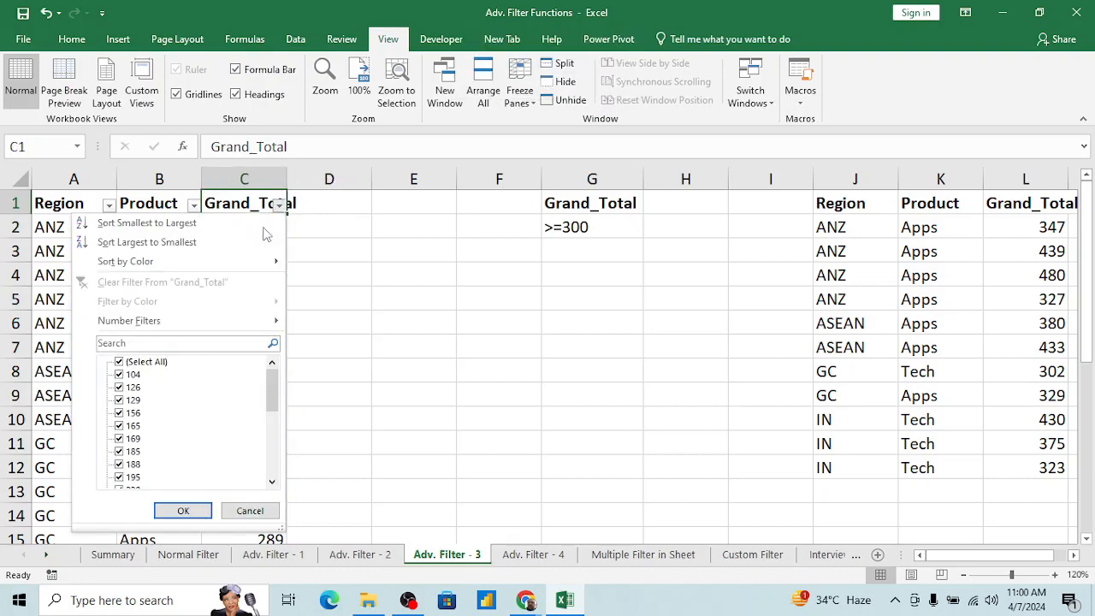
mouse_move(165, 320)
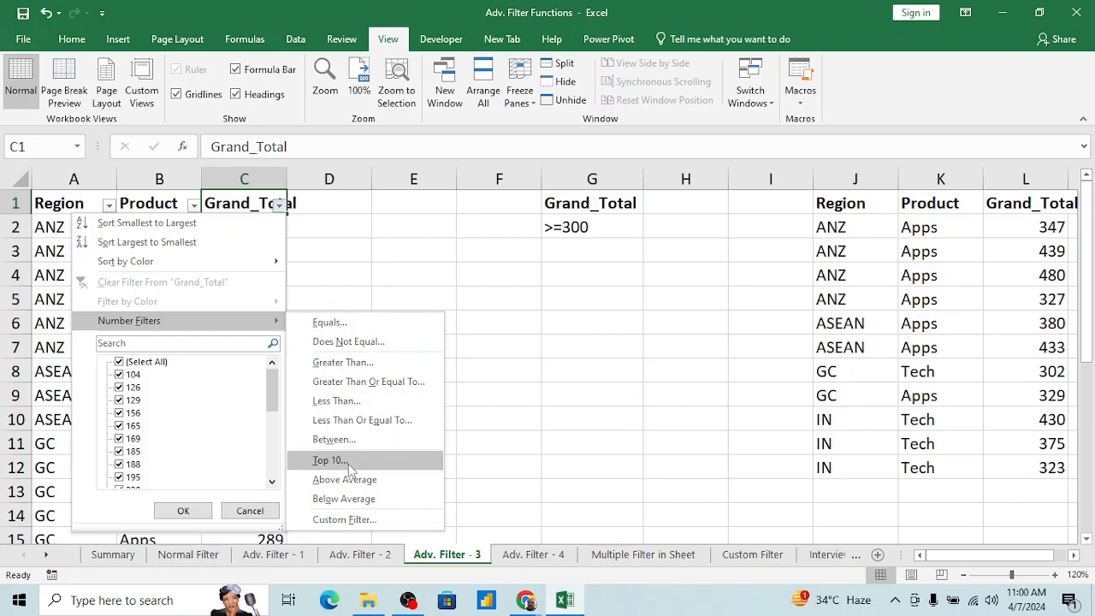
click(358, 382)
text(100)
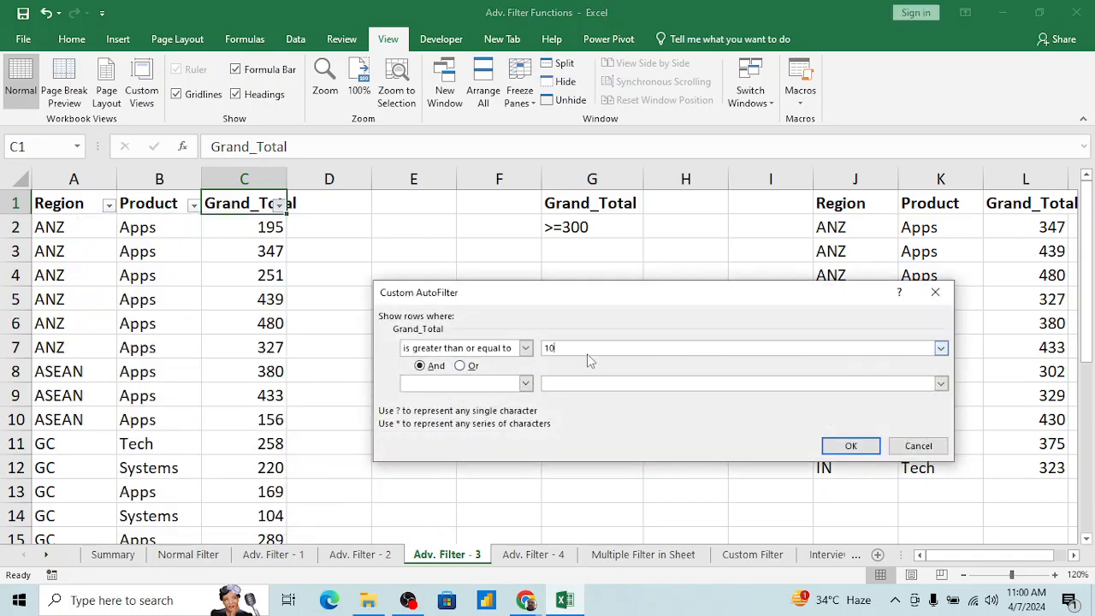
click(850, 446)
click(259, 337)
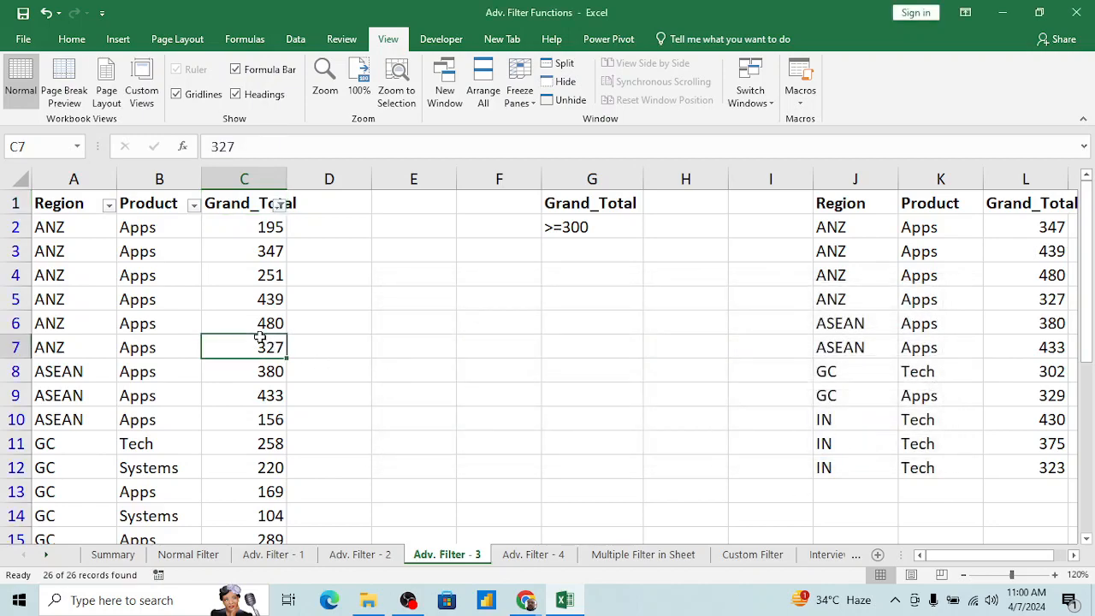
key(ctrl+Down)
key(Down)
key(Up)
key(ctrl+Up)
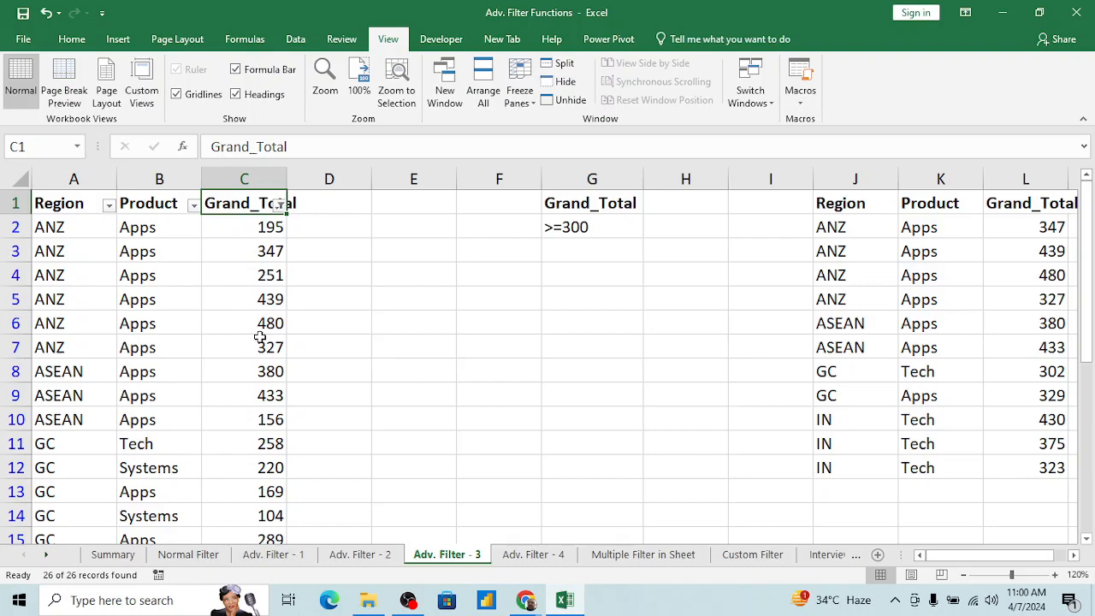
Step: Clear the Grand_Total filter so that all source records are shown again
key(alt+d)
key(f)
key(s)
key(Right)
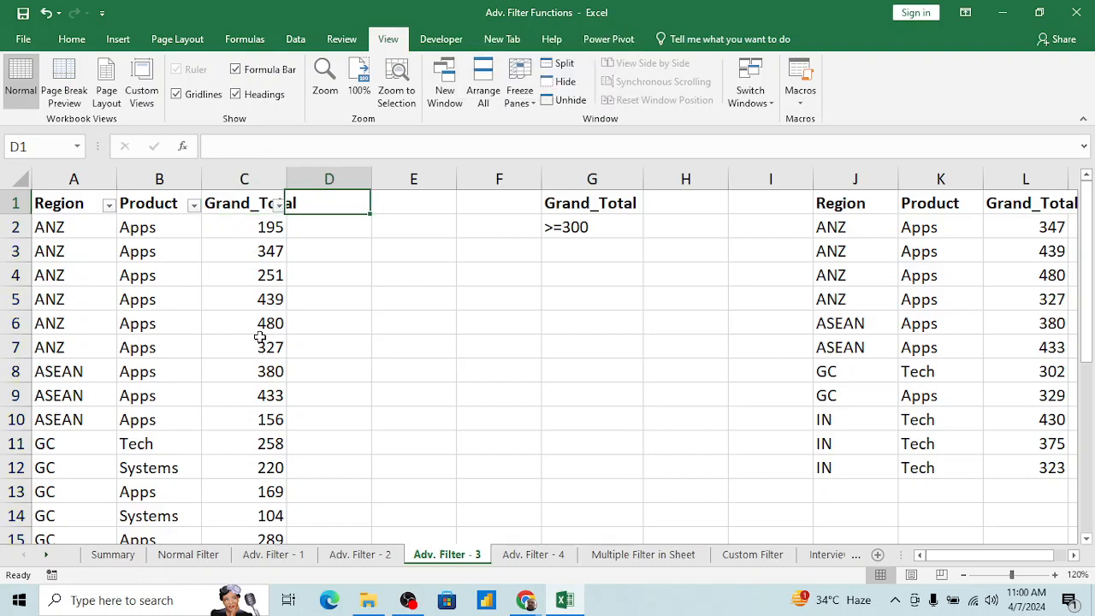
key(Left)
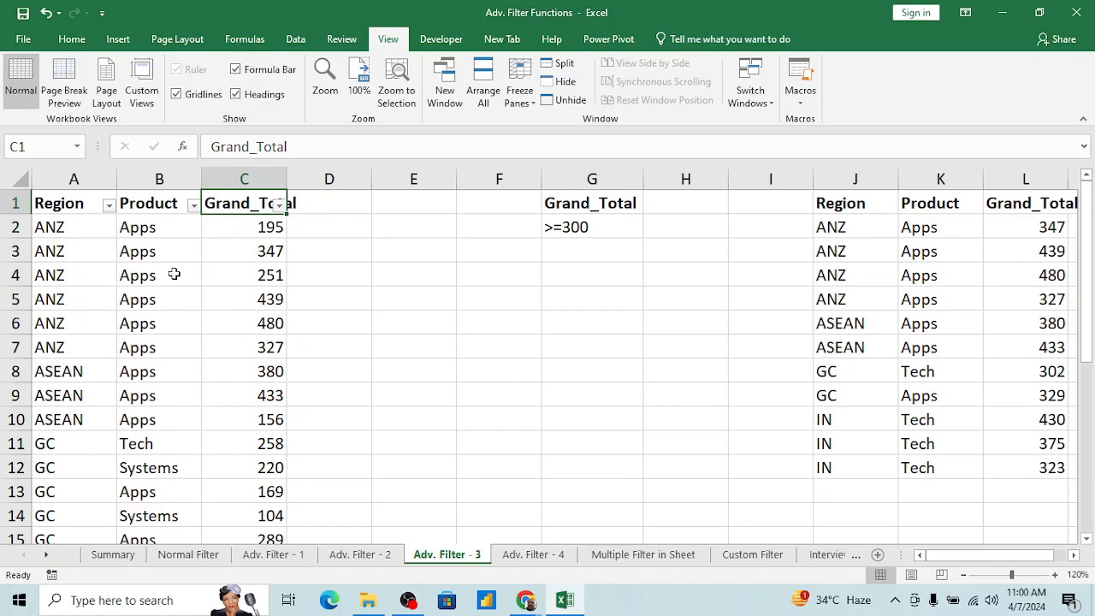
click(294, 38)
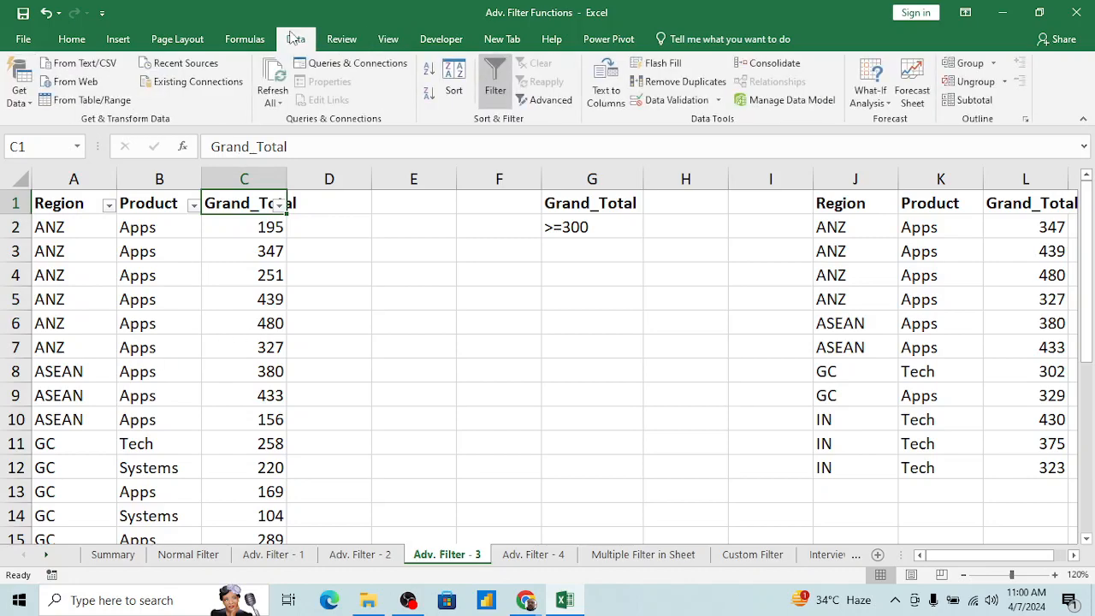
click(546, 99)
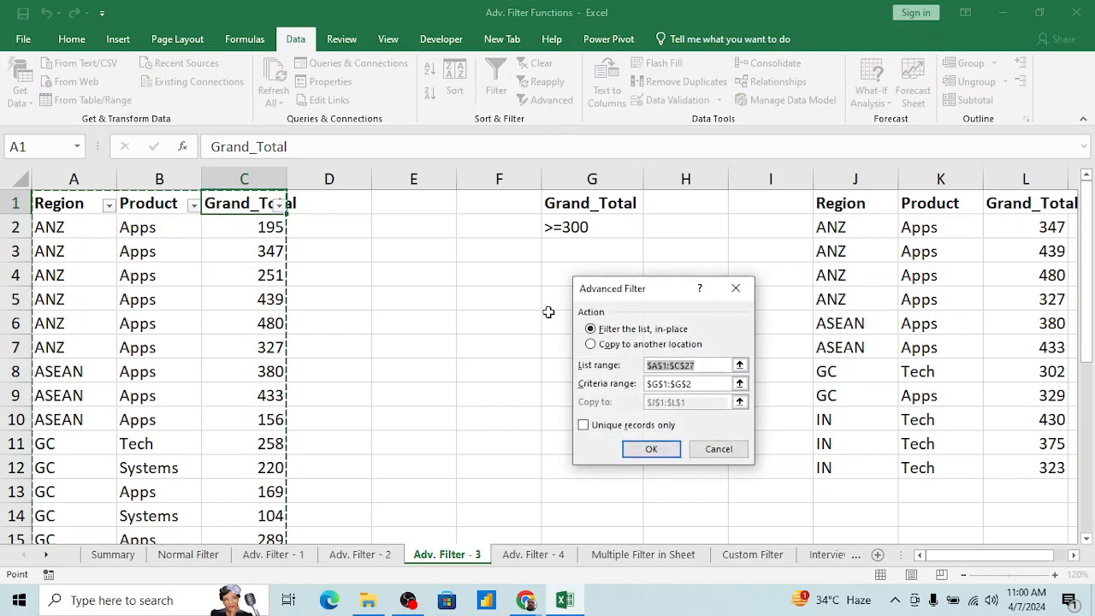
click(571, 226)
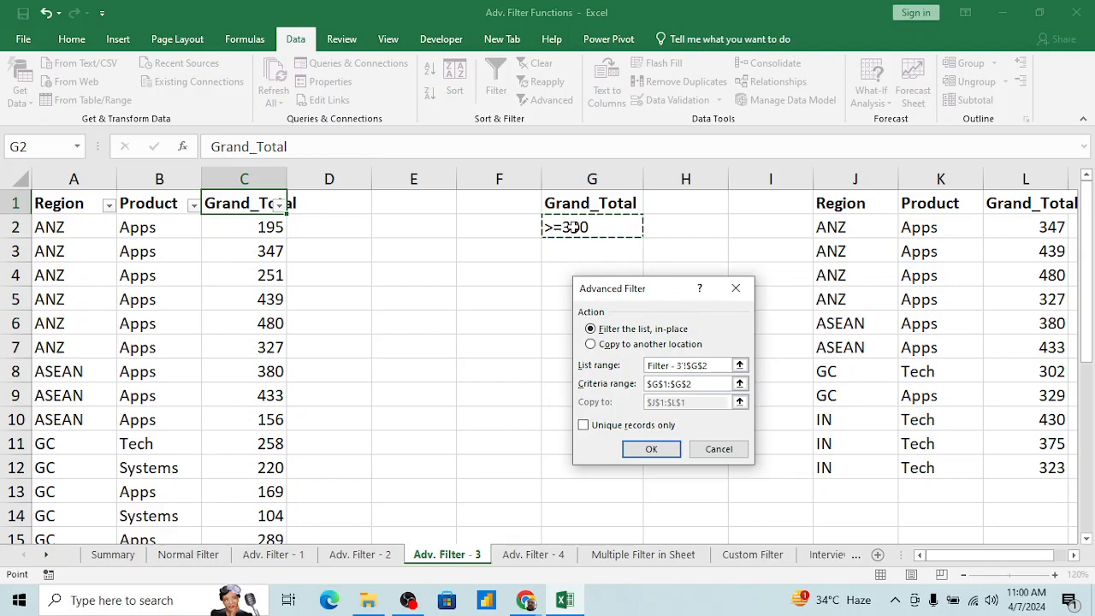
key(Return)
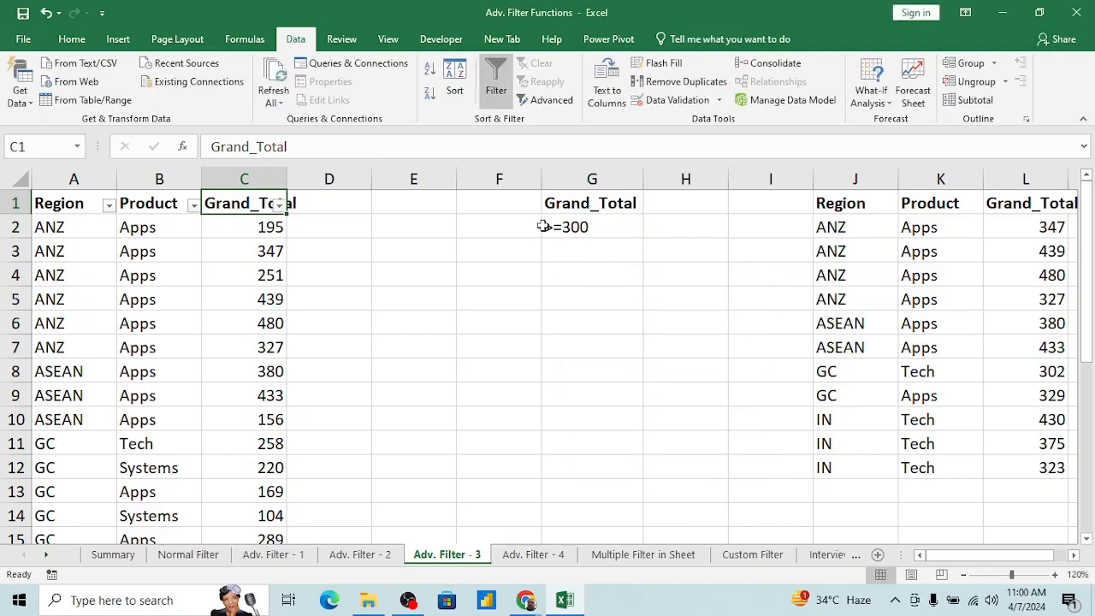
Step: Remove the AutoFilter from the source table on the Adv. Filter - 3 sheet
click(278, 273)
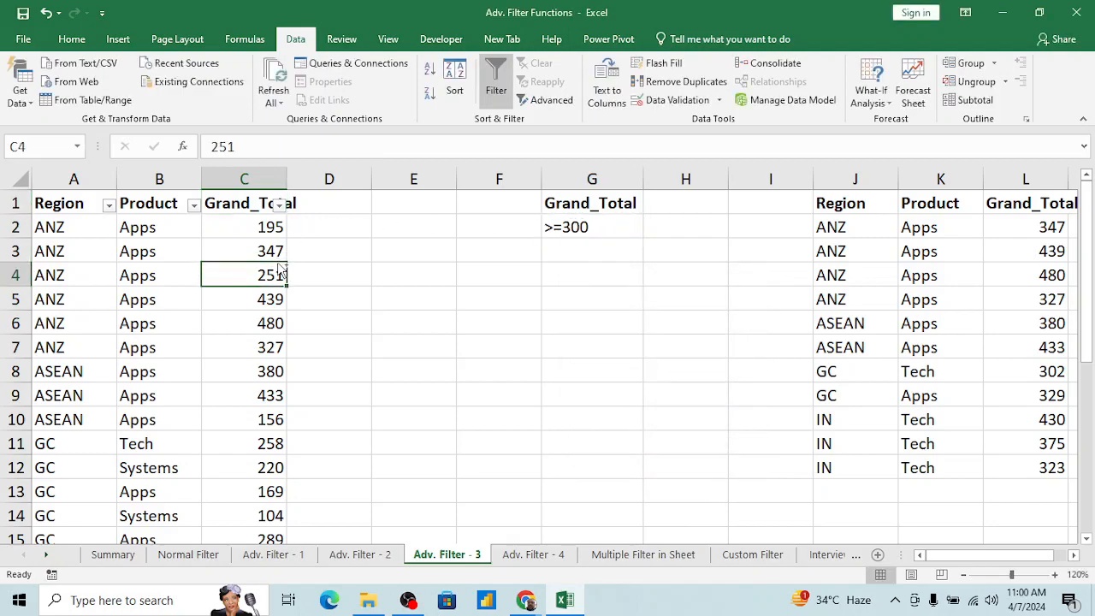
key(ctrl+Up)
key(ctrl+Left)
key(alt+d)
key(f)
key(f)
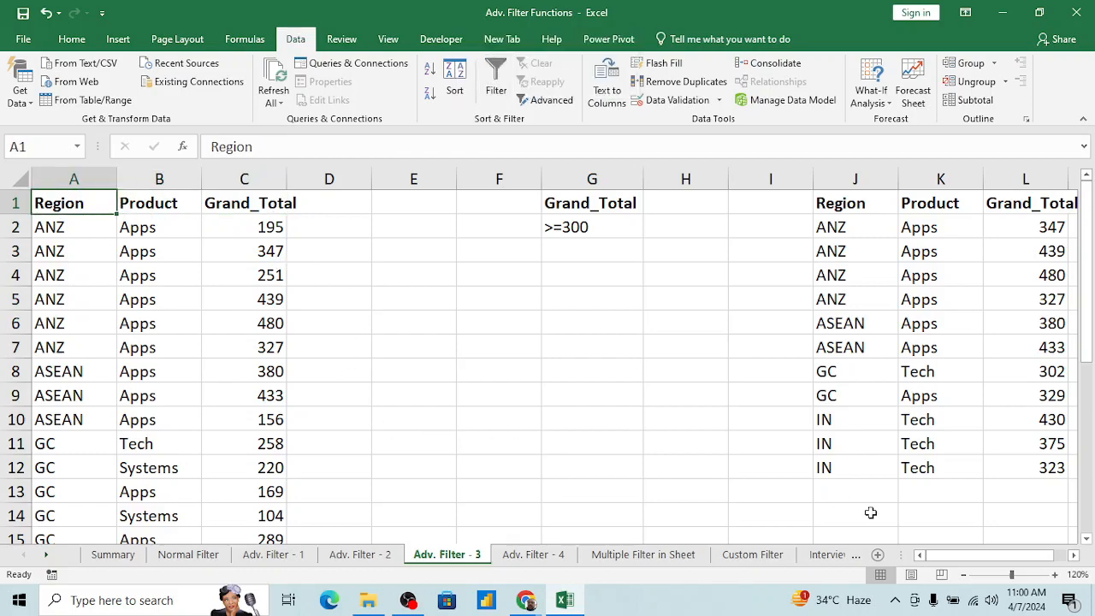
Step: Switch to the Adv. Filter - 4 sheet and remove the AutoFilter from its source table
click(528, 556)
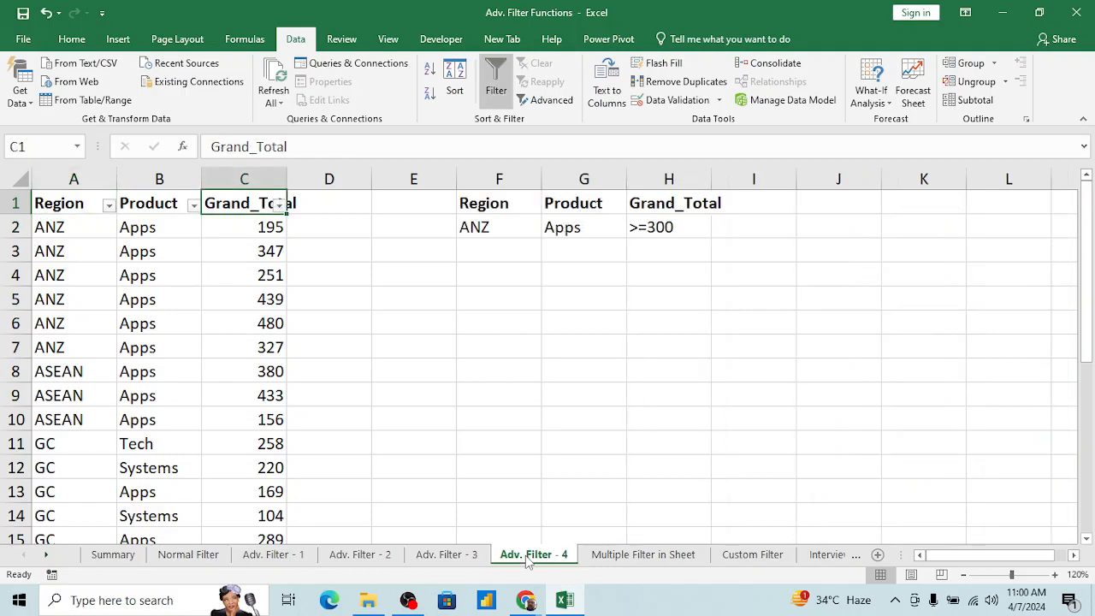
click(277, 296)
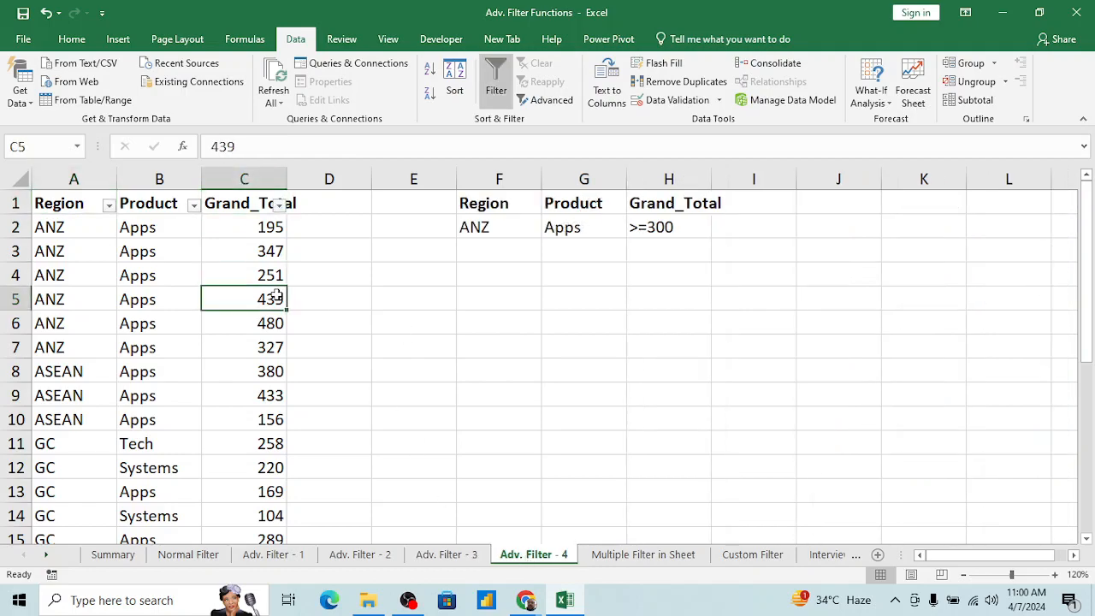
key(ctrl+Up)
key(Left)
key(ctrl+shift+l)
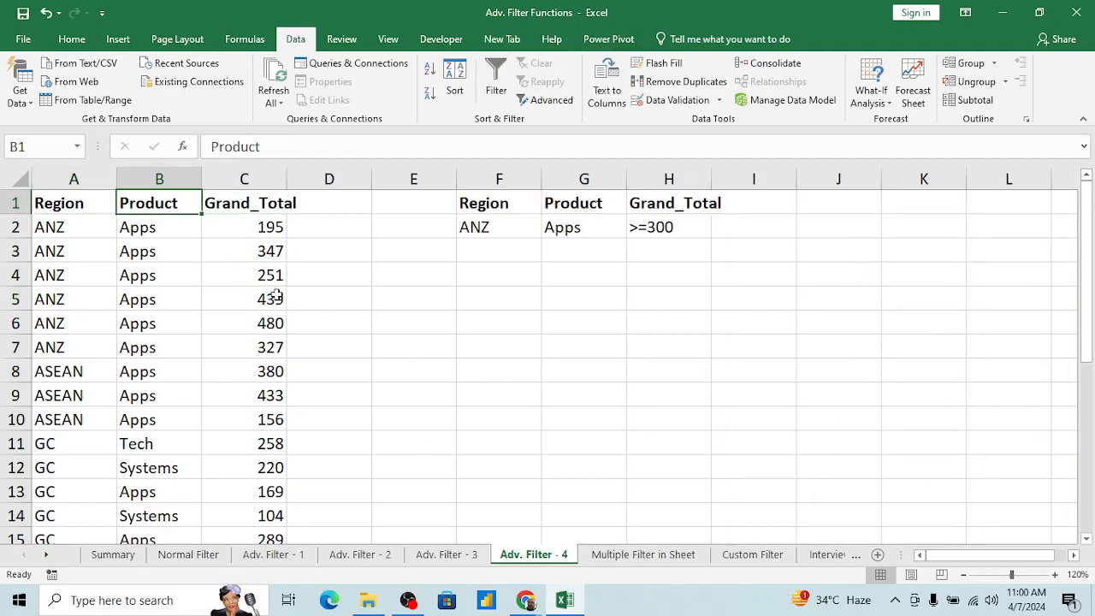
Step: Review the single Region criterion on the Adv. Filter - 2 sheet for comparison, and return to the Adv. Filter - 4 sheet
click(347, 556)
click(561, 221)
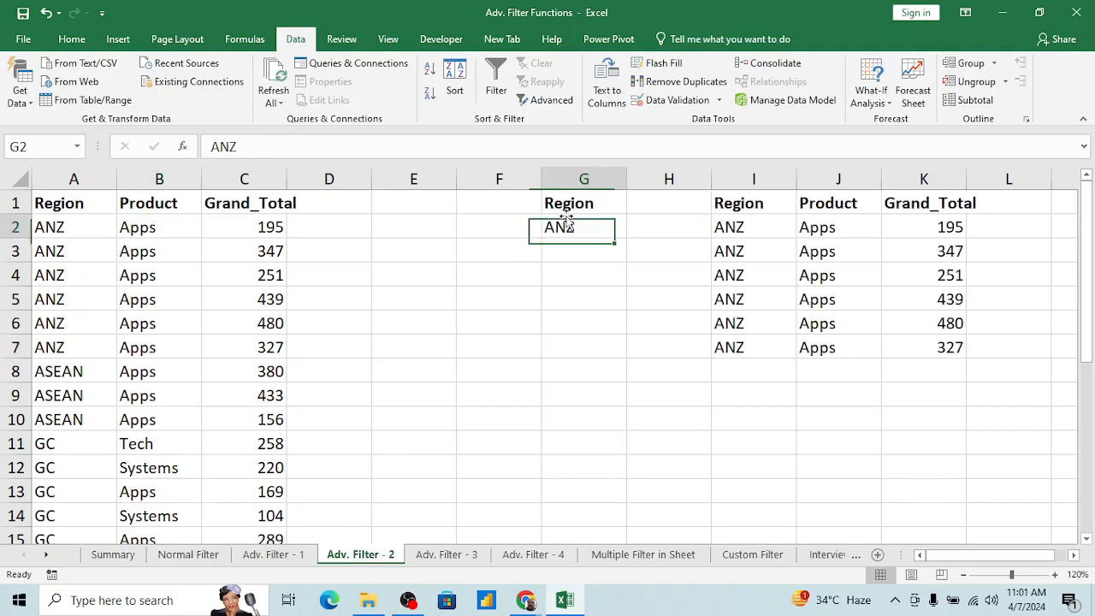
click(227, 208)
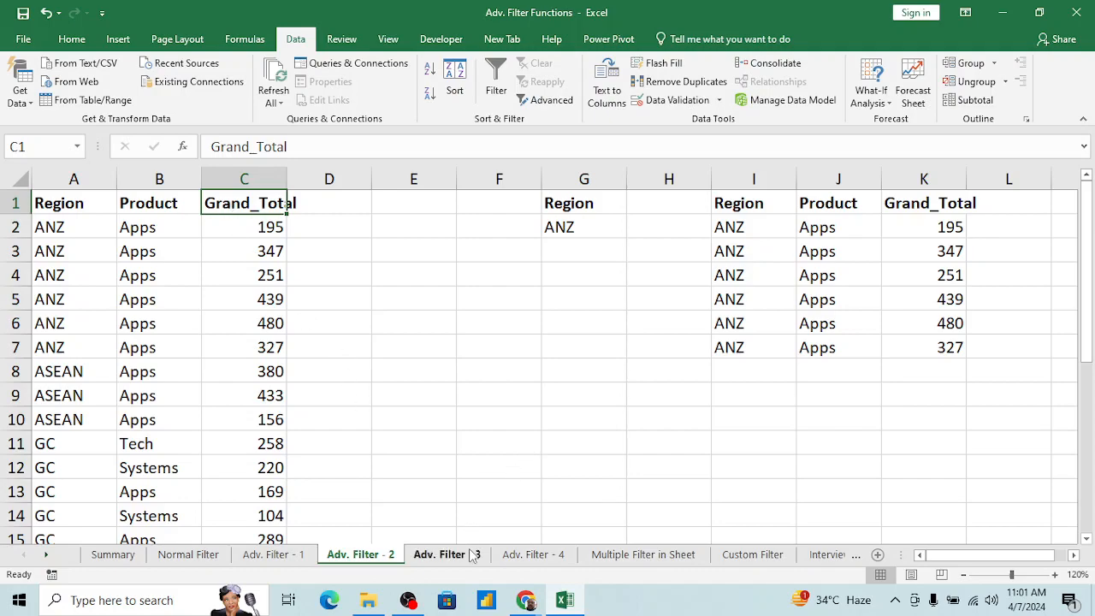
click(471, 555)
click(545, 556)
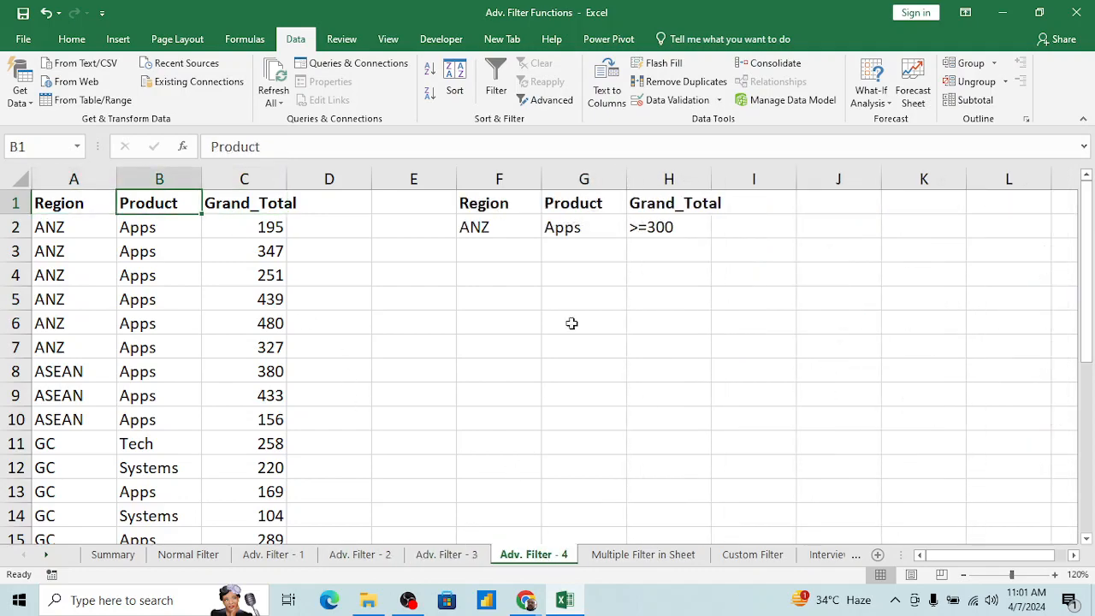
Step: Examine the Region, Product and Grand_Total criteria headers and values in F1:H2 on the Adv. Filter - 4 sheet
click(550, 225)
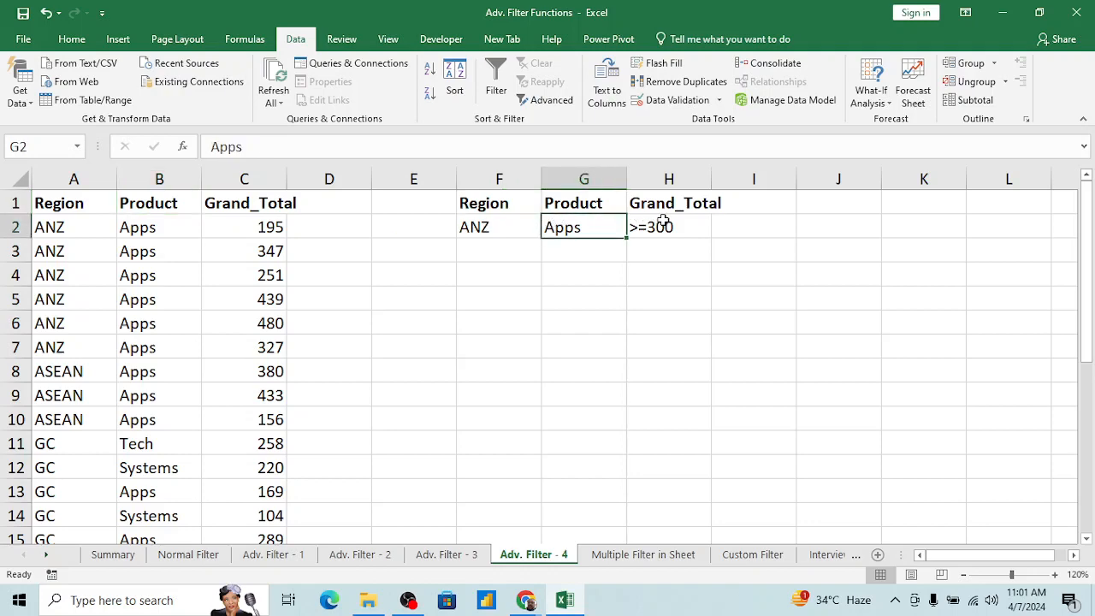
click(506, 202)
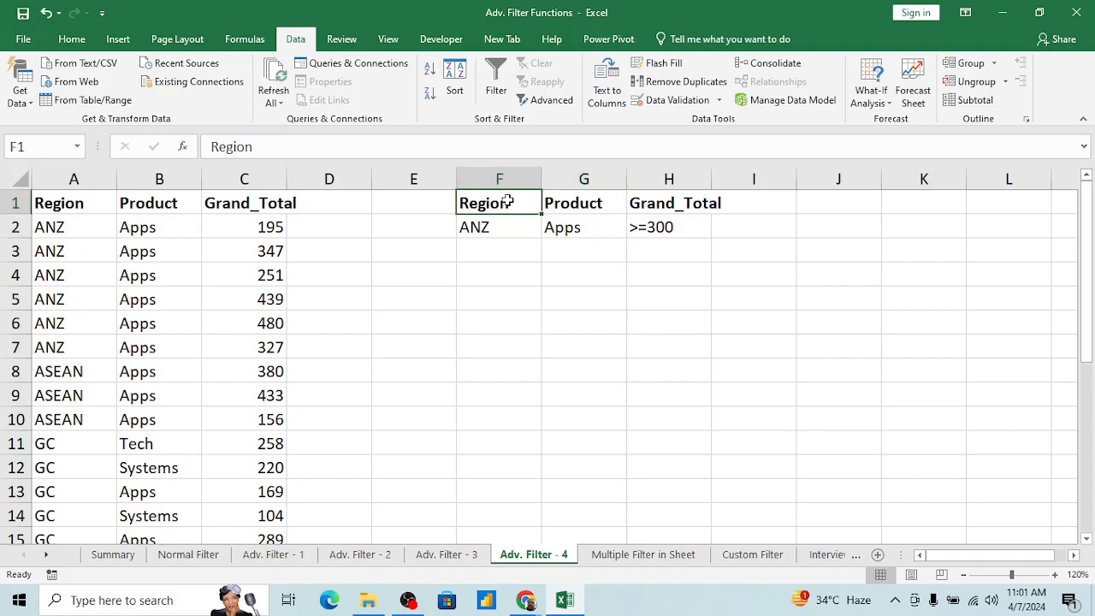
key(ctrl+shift+Right)
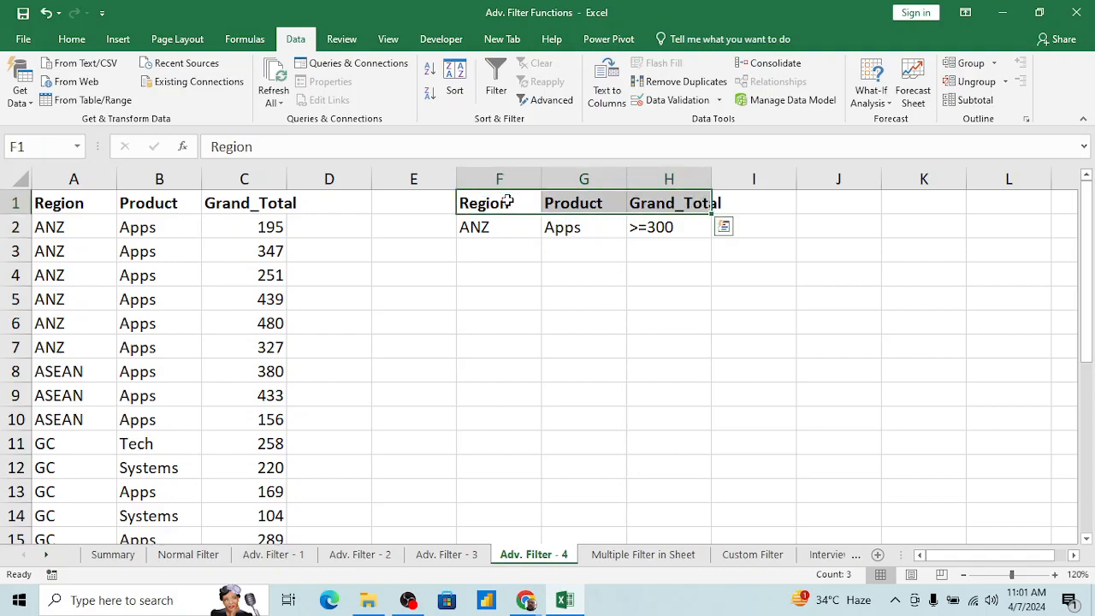
key(Down)
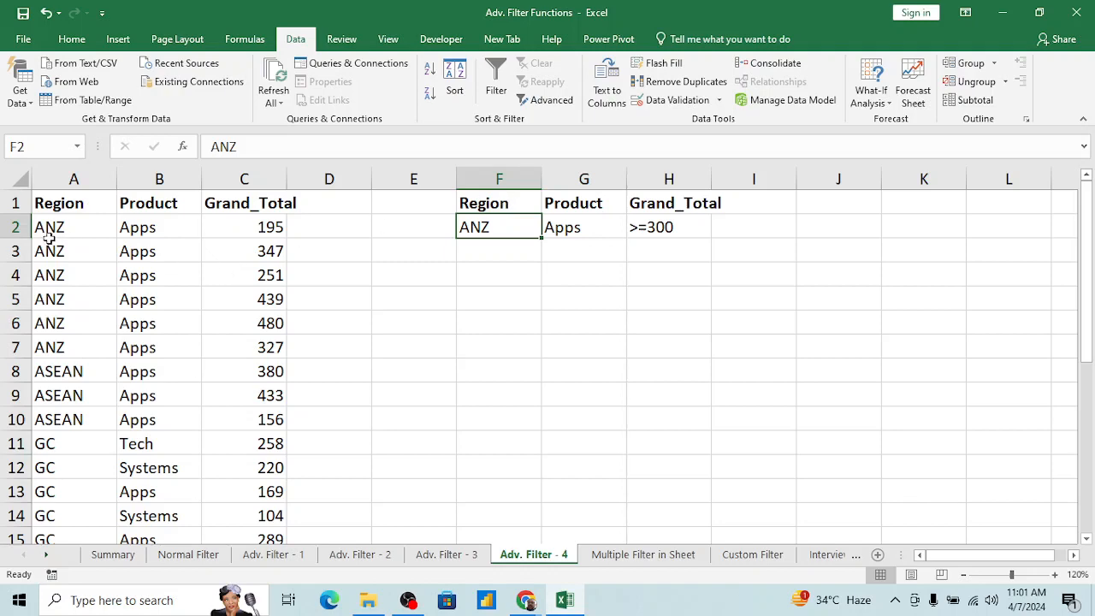
key(Right)
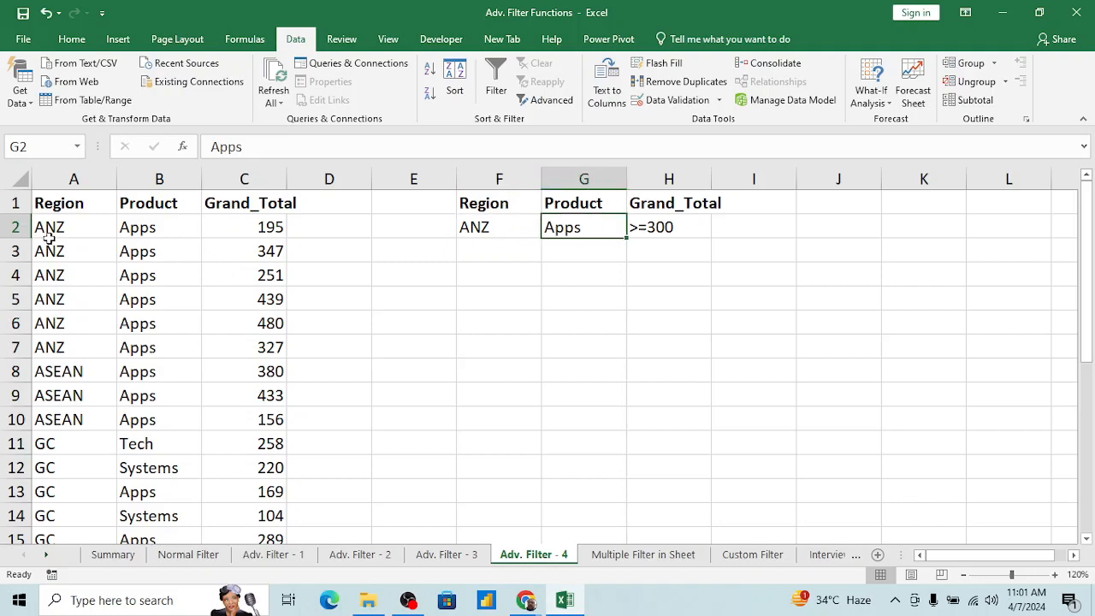
click(676, 227)
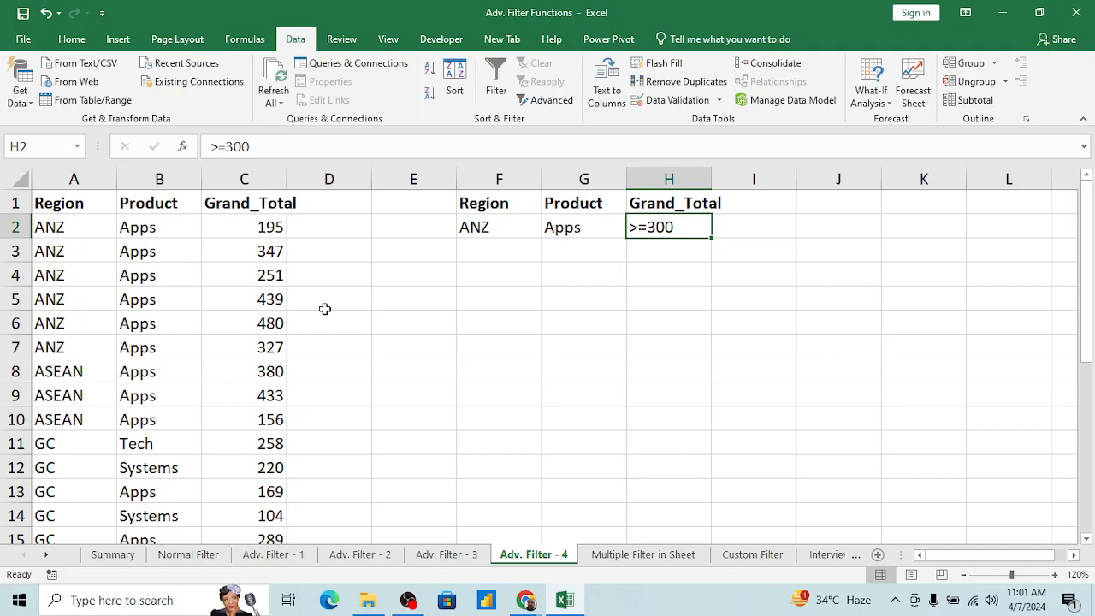
click(488, 230)
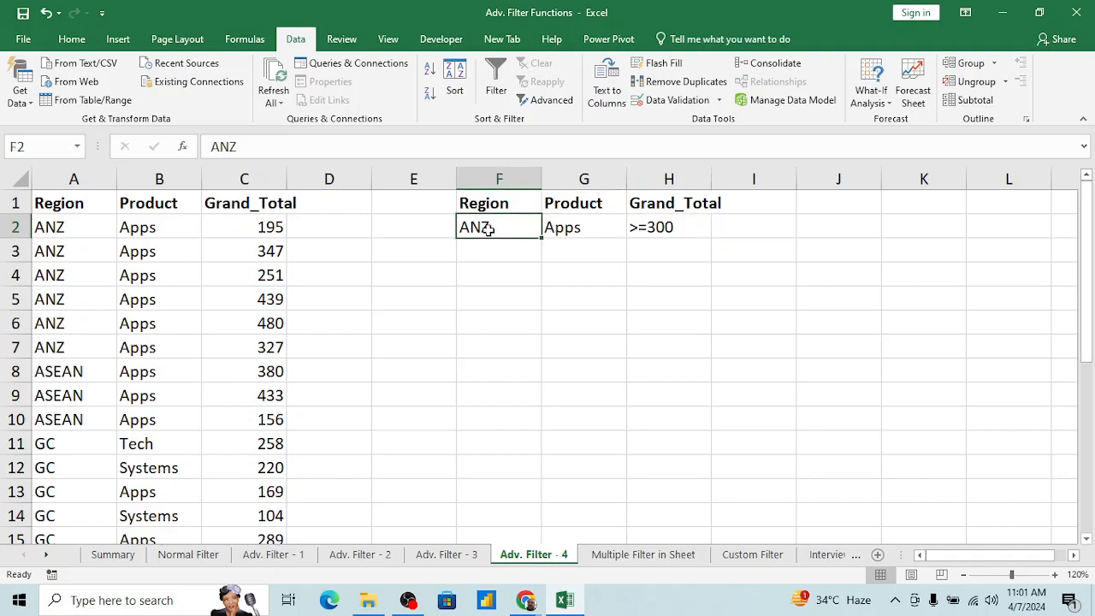
key(Up)
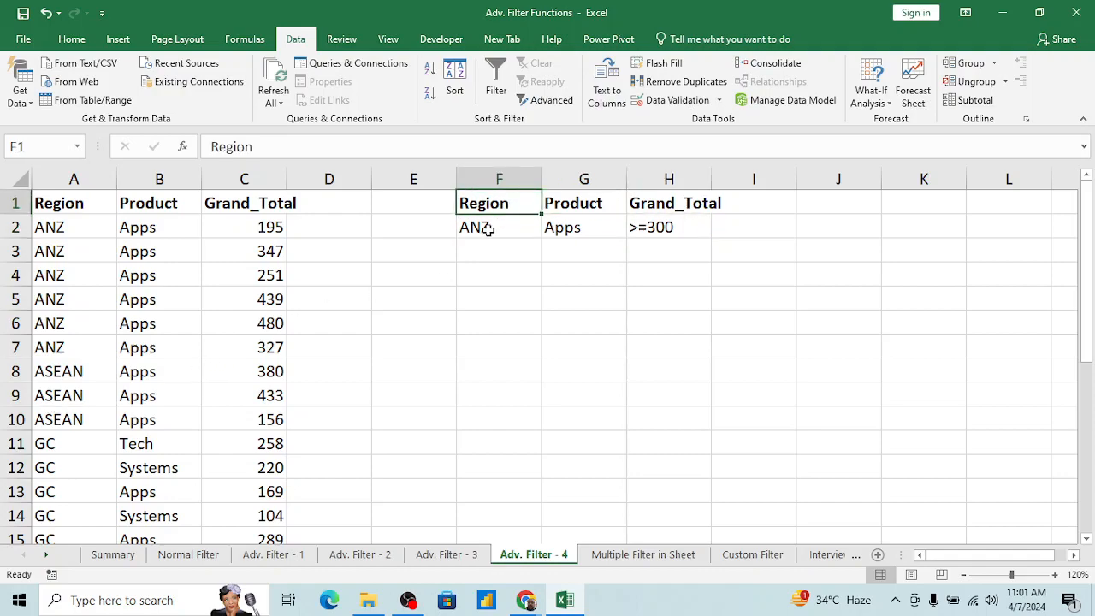
Step: Start an Advanced Filter on the source table with list range A1:C27 and the option to copy to another location
key(ctrl+Left)
key(ctrl+Left)
key(Right)
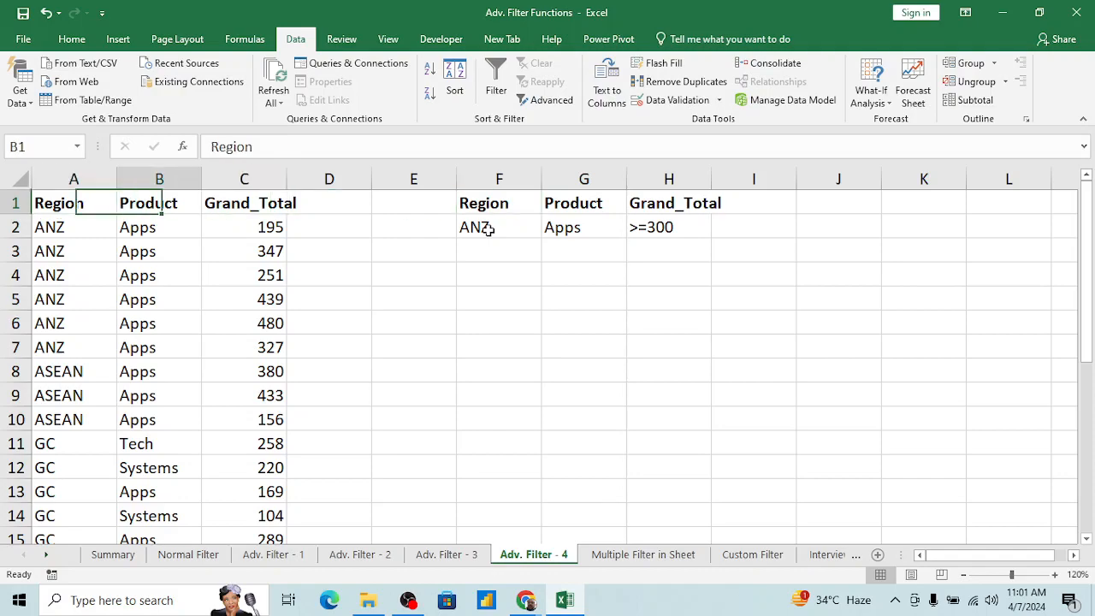
key(Left)
key(Down)
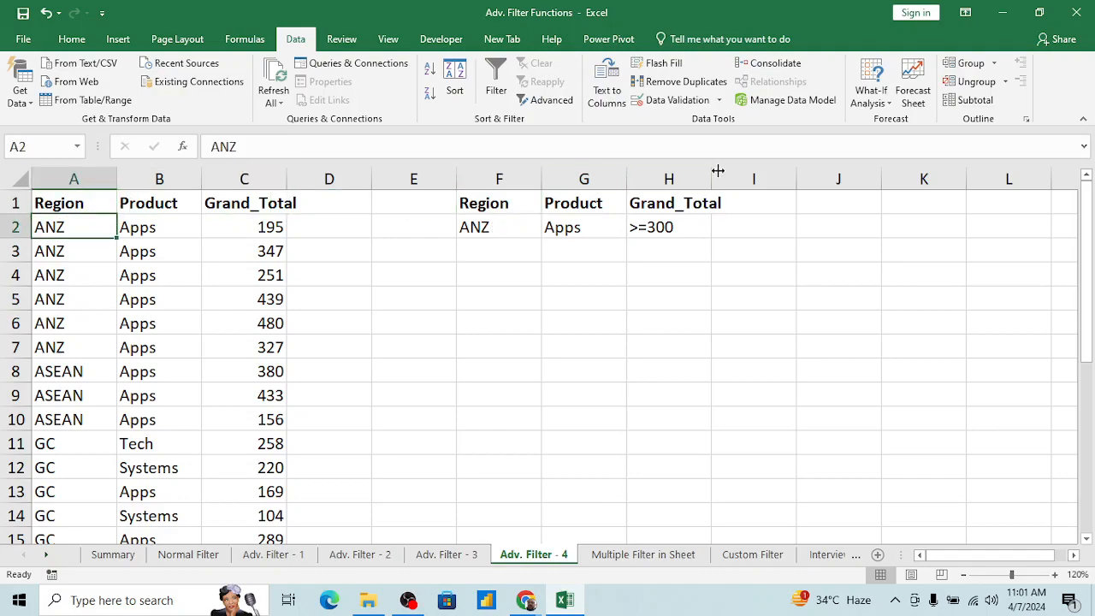
click(547, 100)
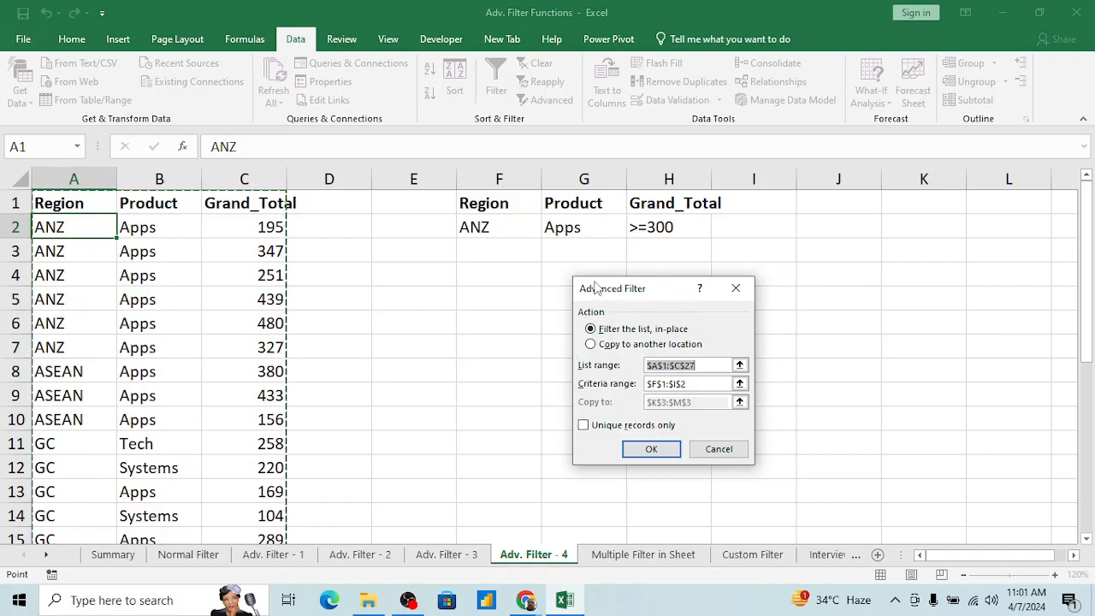
click(740, 366)
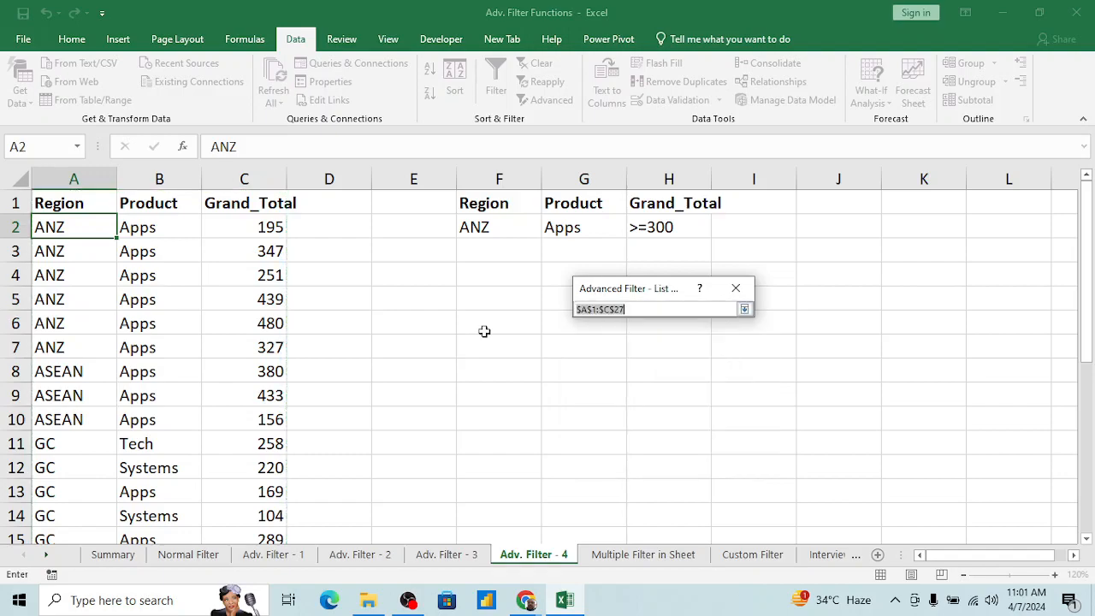
click(69, 208)
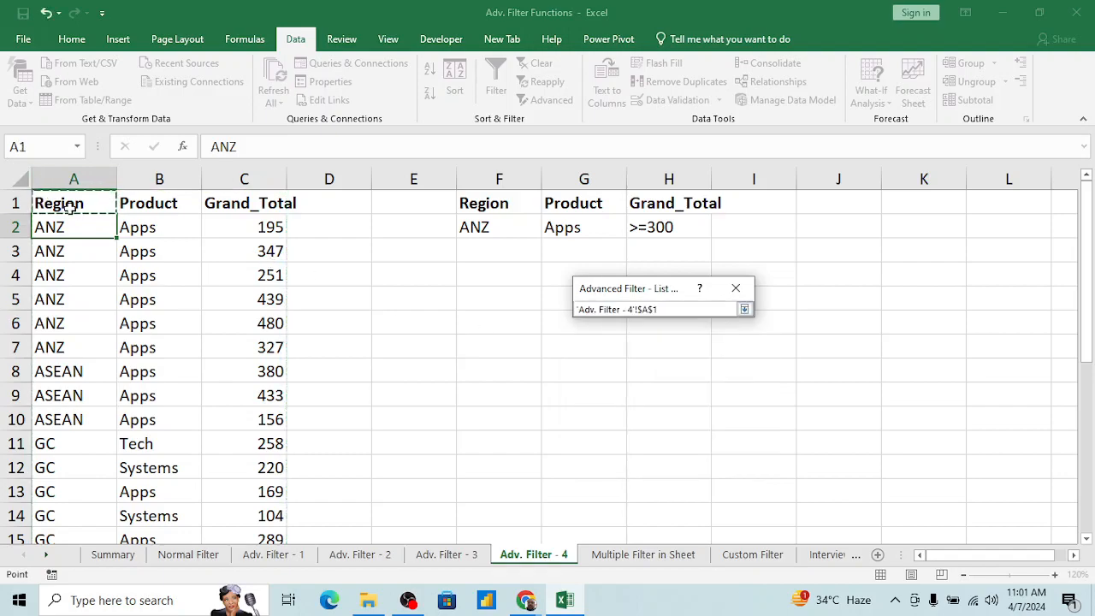
key(shift+Right)
key(shift+Right)
key(ctrl+shift+Down)
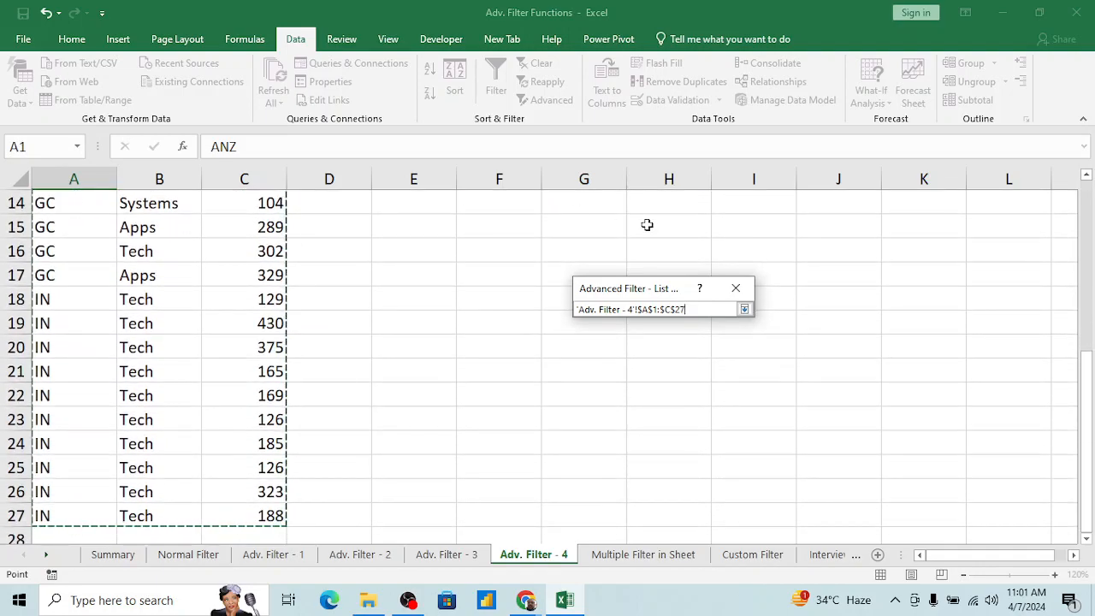
click(745, 309)
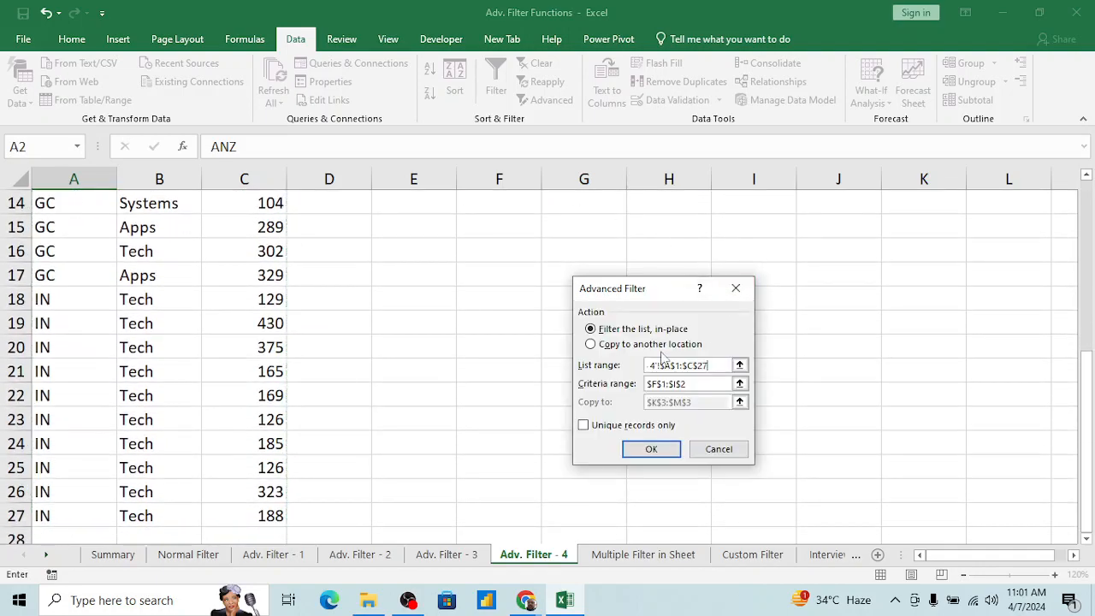
Step: Set the Advanced Filter's criteria range to F1:H2 on the Adv. Filter - 4 sheet
click(740, 384)
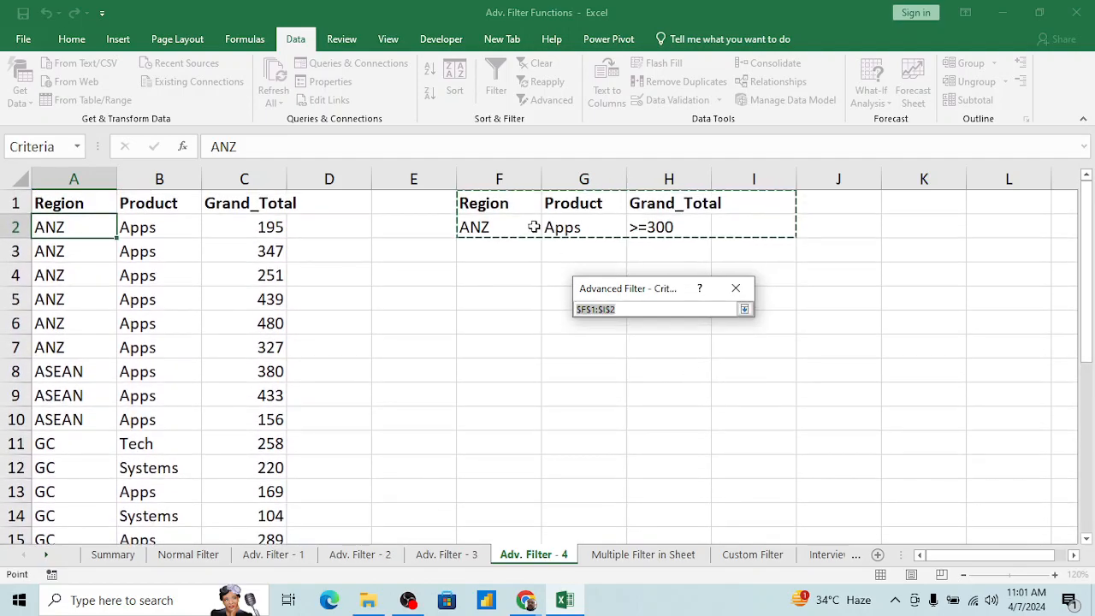
click(504, 202)
key(shift+Right)
key(shift+Right)
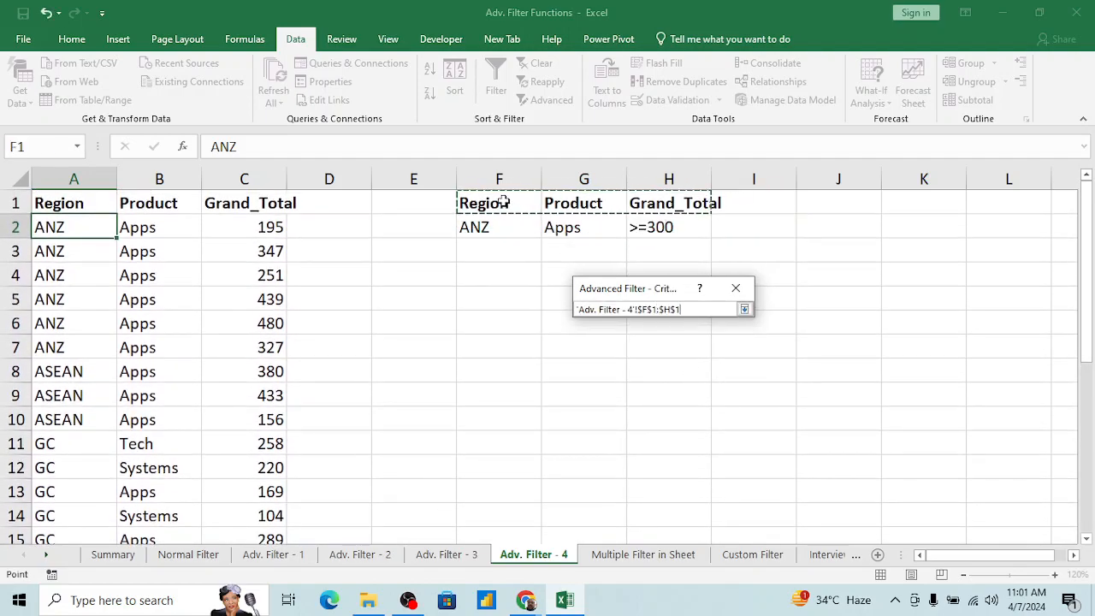
key(shift+Down)
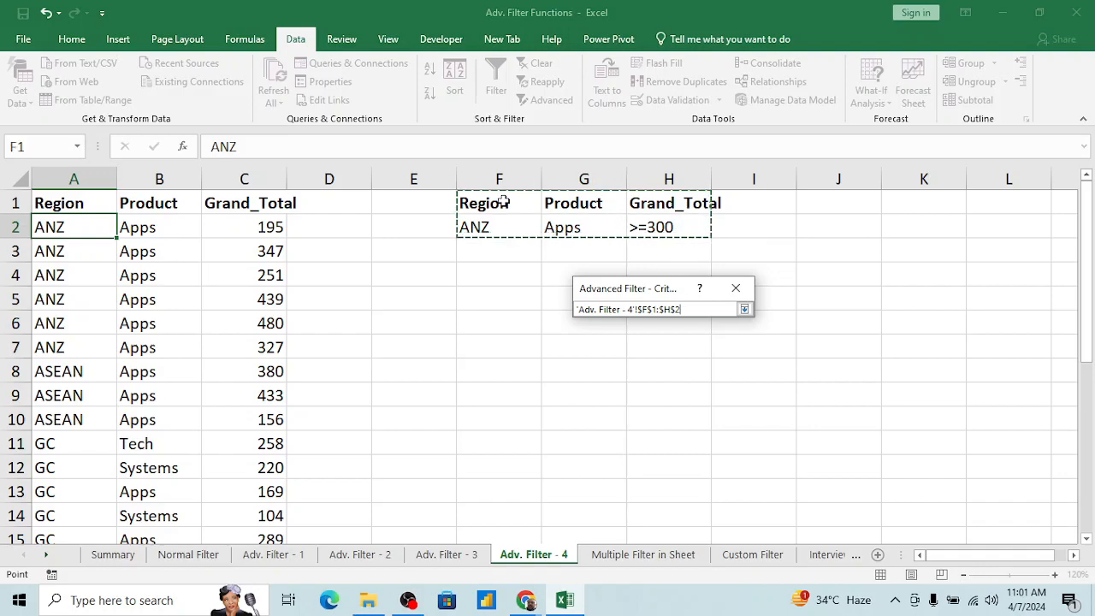
click(745, 309)
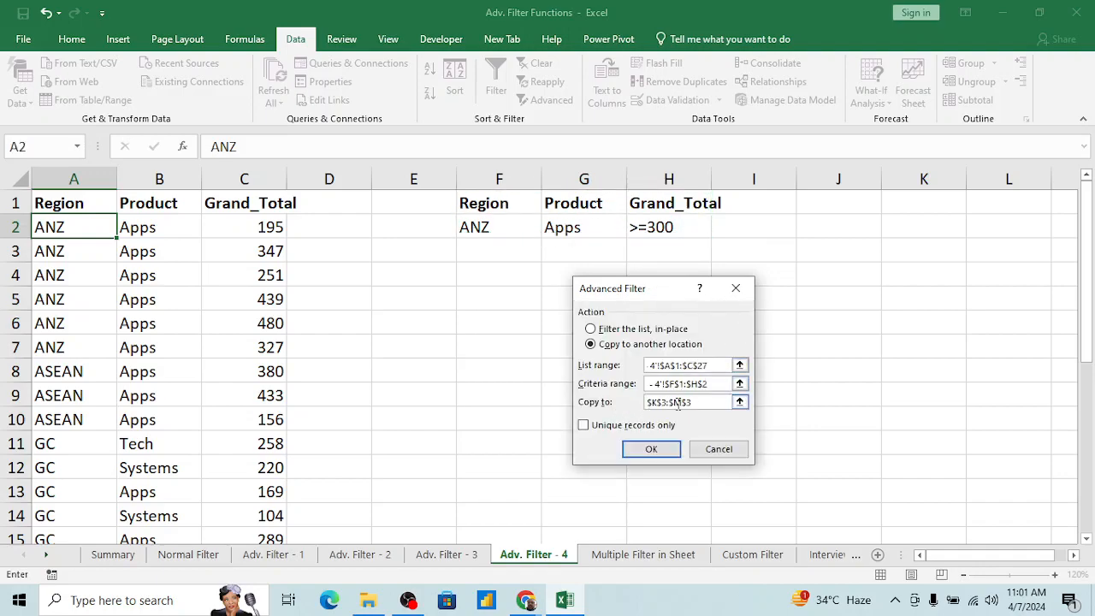
Step: Set cell F8 as the copy destination and run the Advanced Filter
click(740, 402)
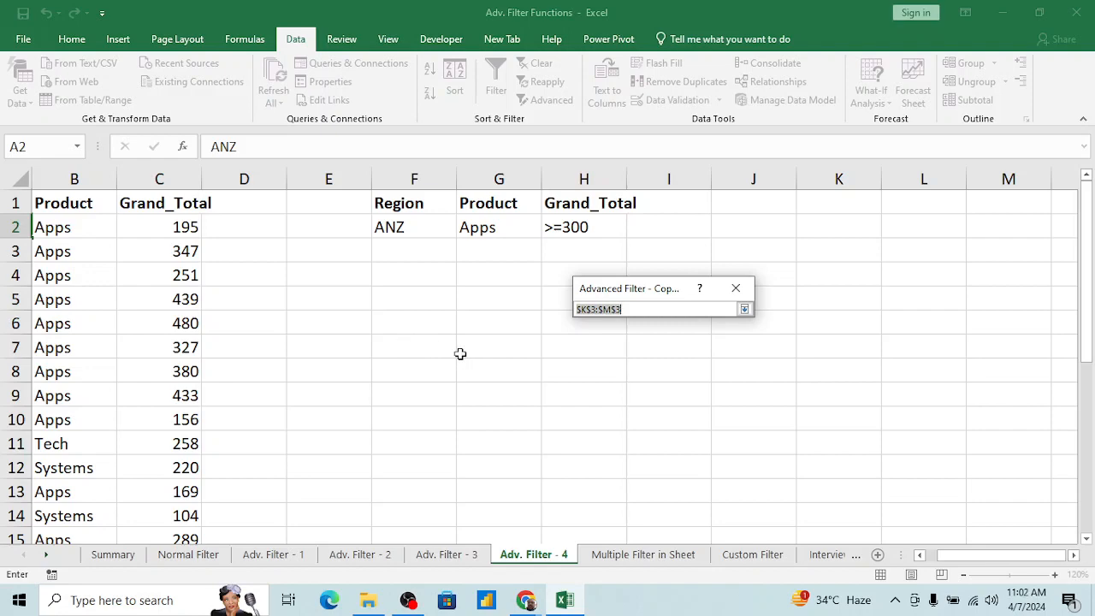
click(423, 370)
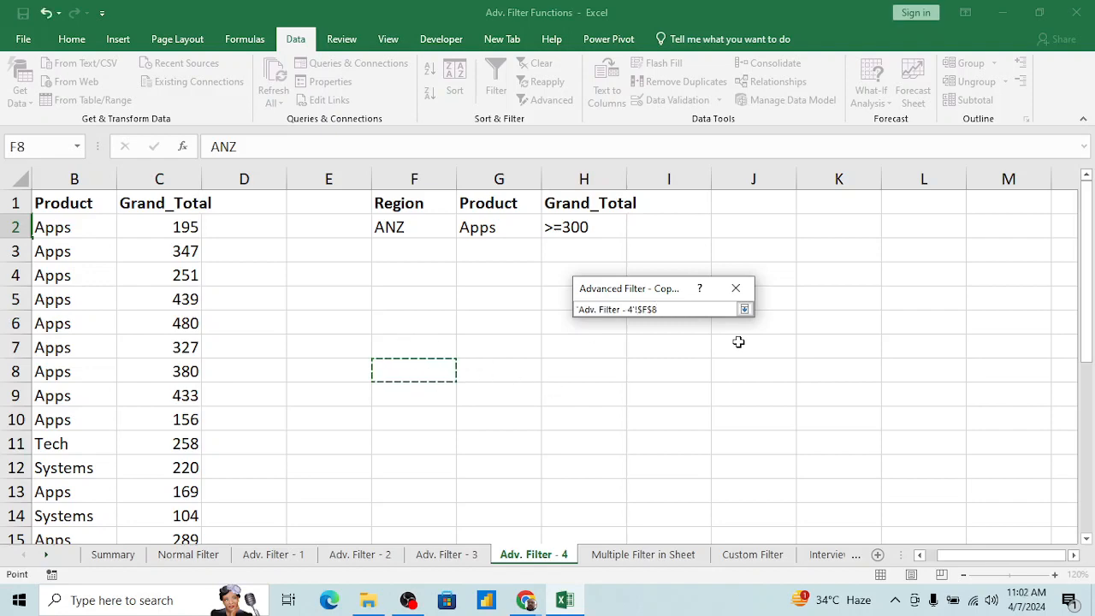
click(744, 309)
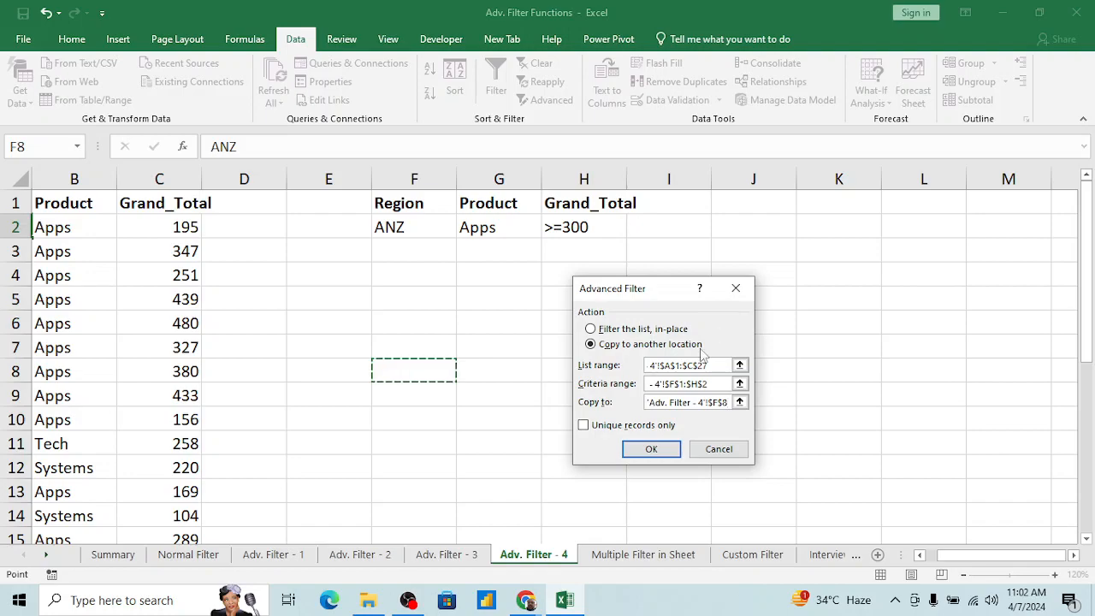
click(650, 449)
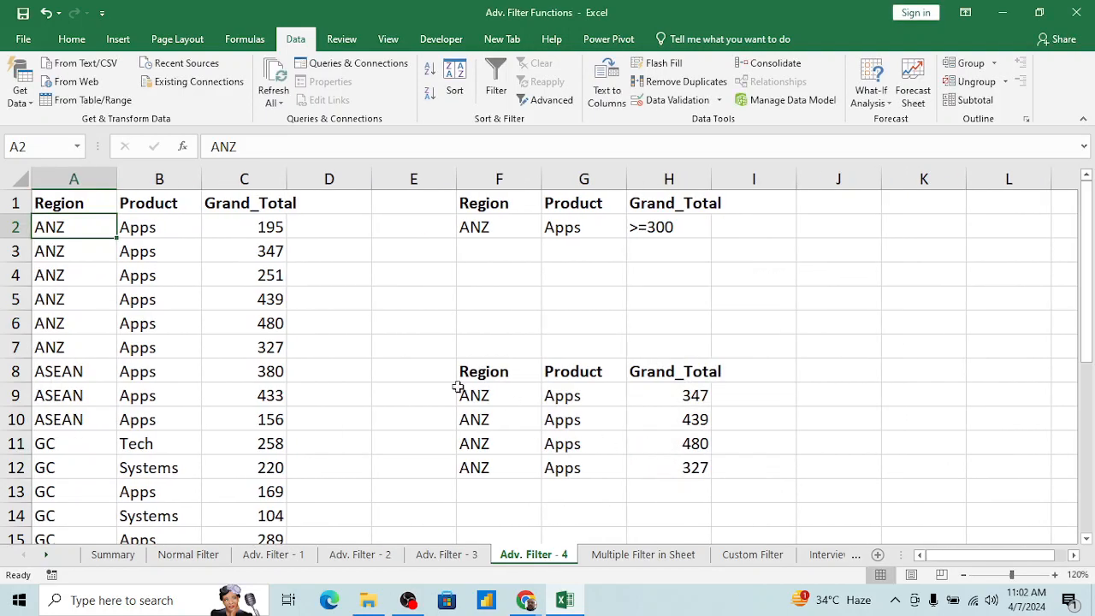
Step: Check the Region, Product and Grand_Total values in the extracted records below row 8
click(699, 394)
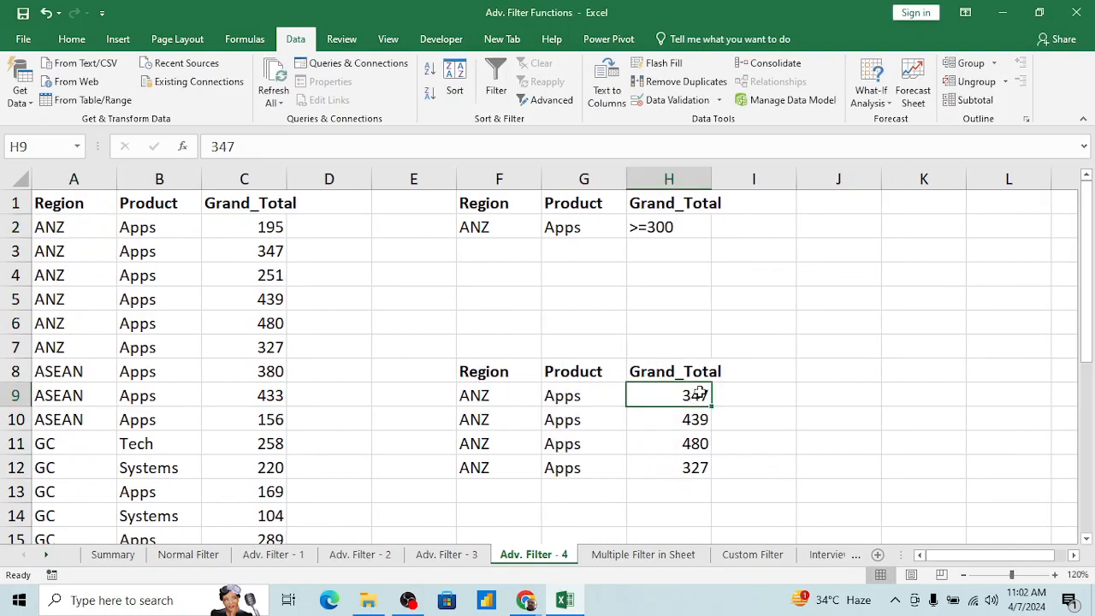
key(shift+Down)
key(shift+Down)
key(Left)
key(Left)
key(Right)
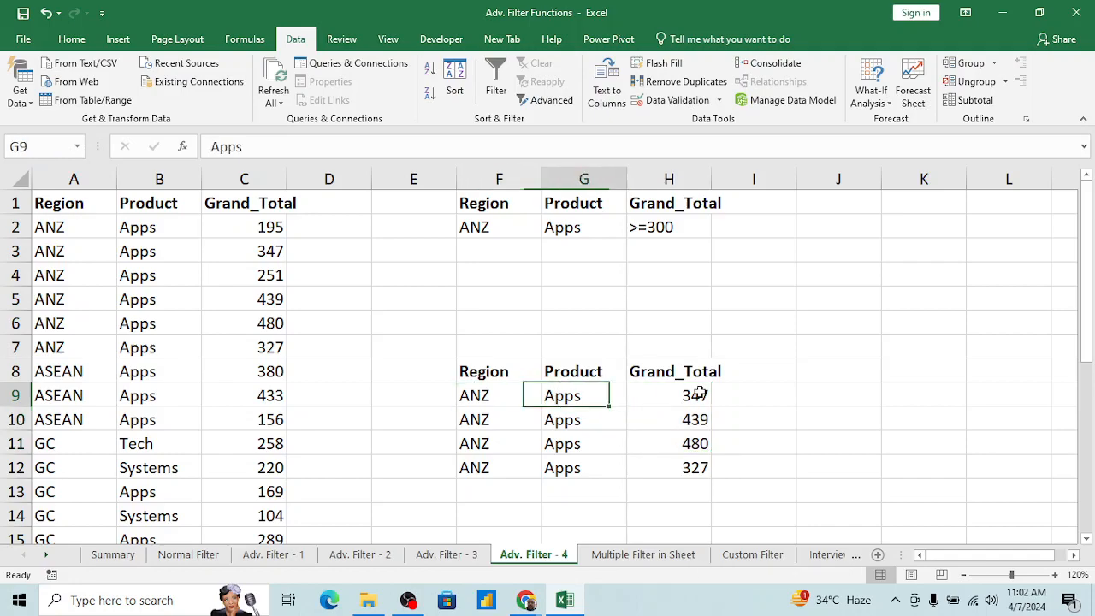
Step: Change the Grand_Total criterion in H2 to >=200
click(559, 221)
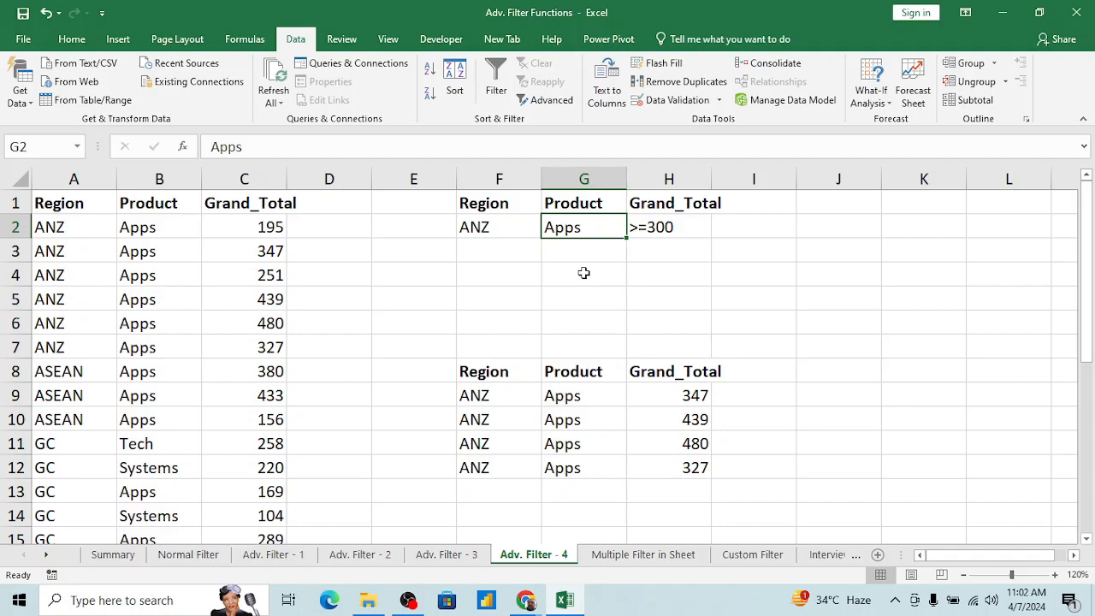
key(Right)
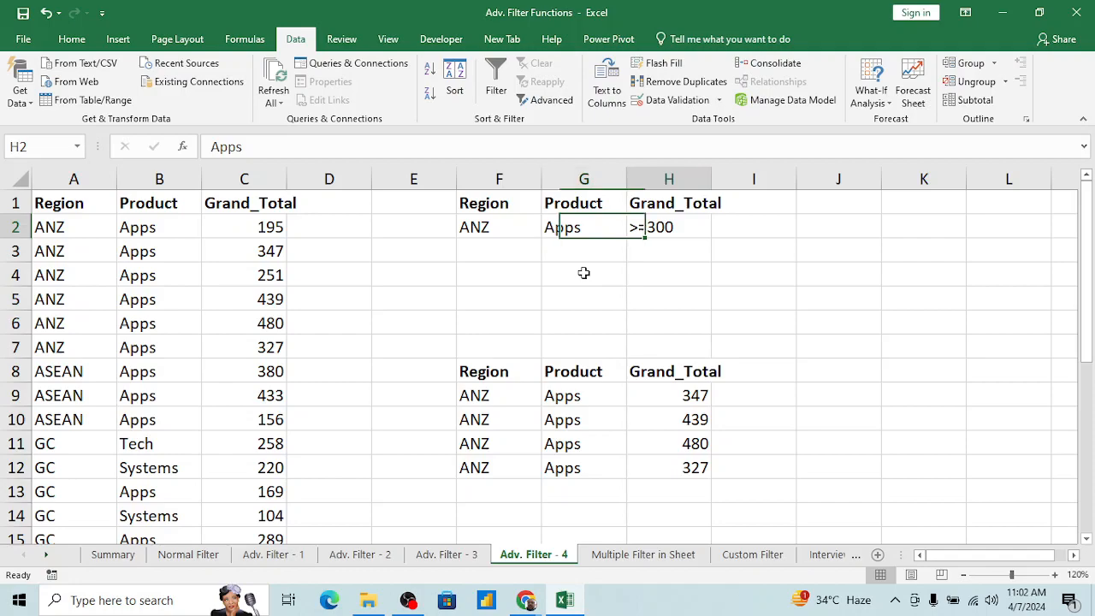
click(234, 146)
key(BackSpace)
text(2)
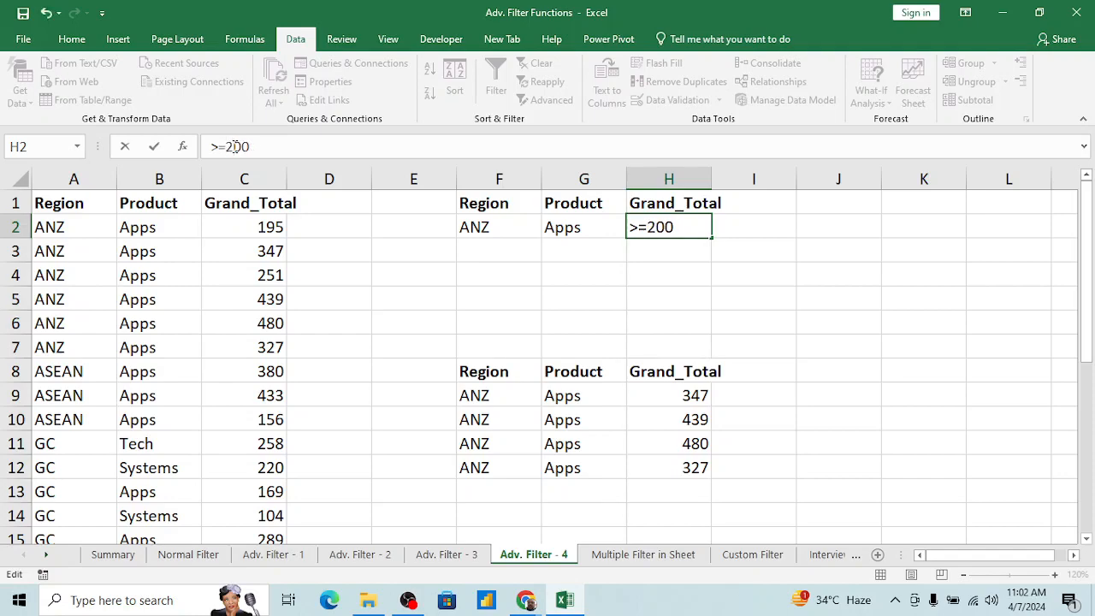
key(ctrl+Return)
Step: Set the Product criterion in G2 to Tech and the Region criterion in F2 to GC
key(Left)
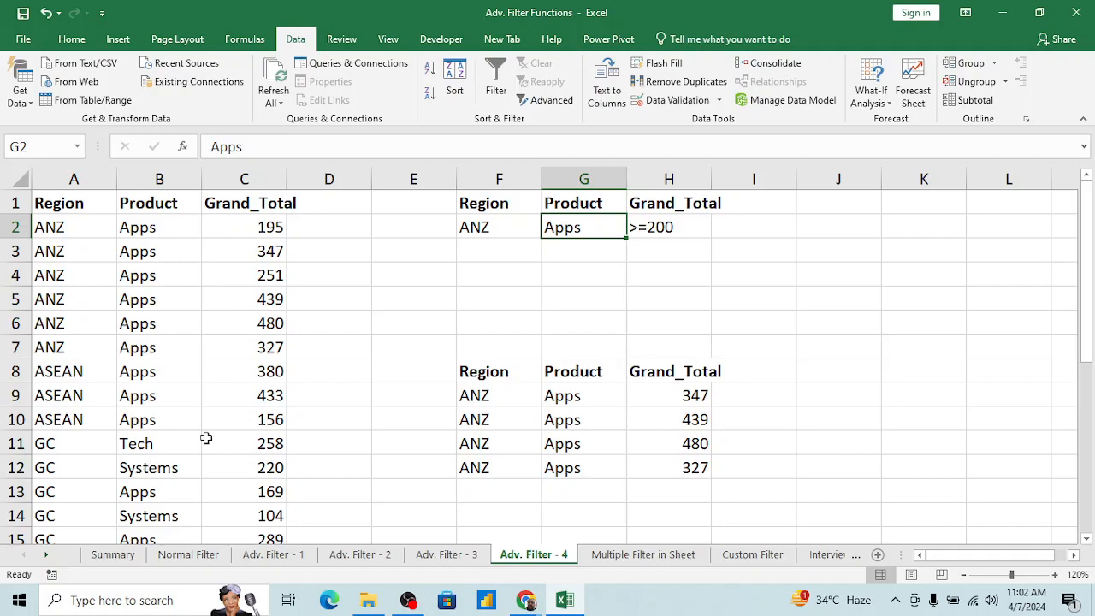
text(Tec)
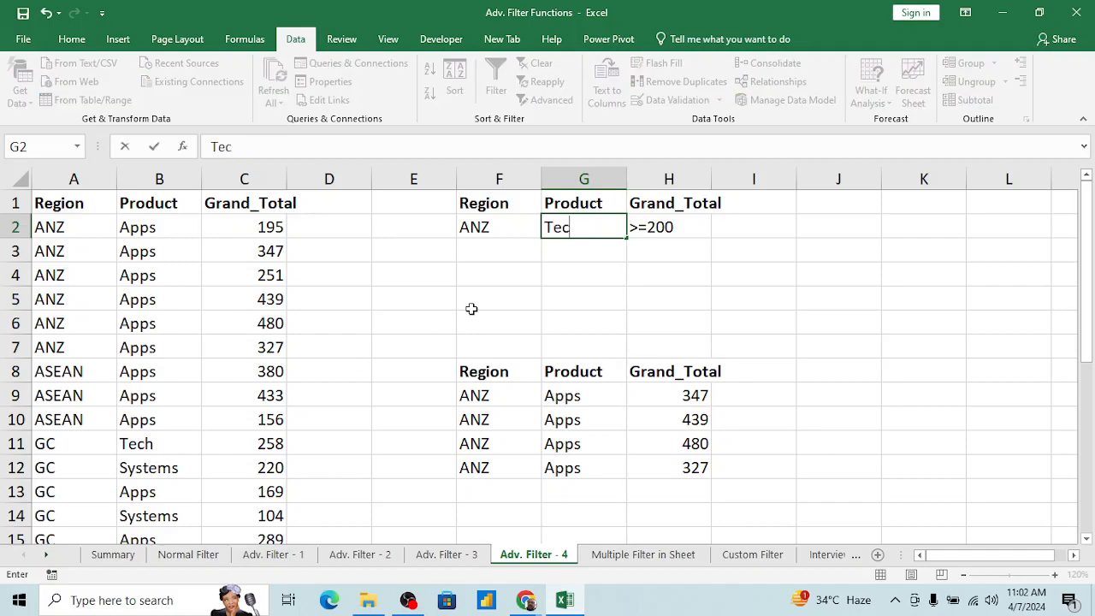
text(h)
key(Return)
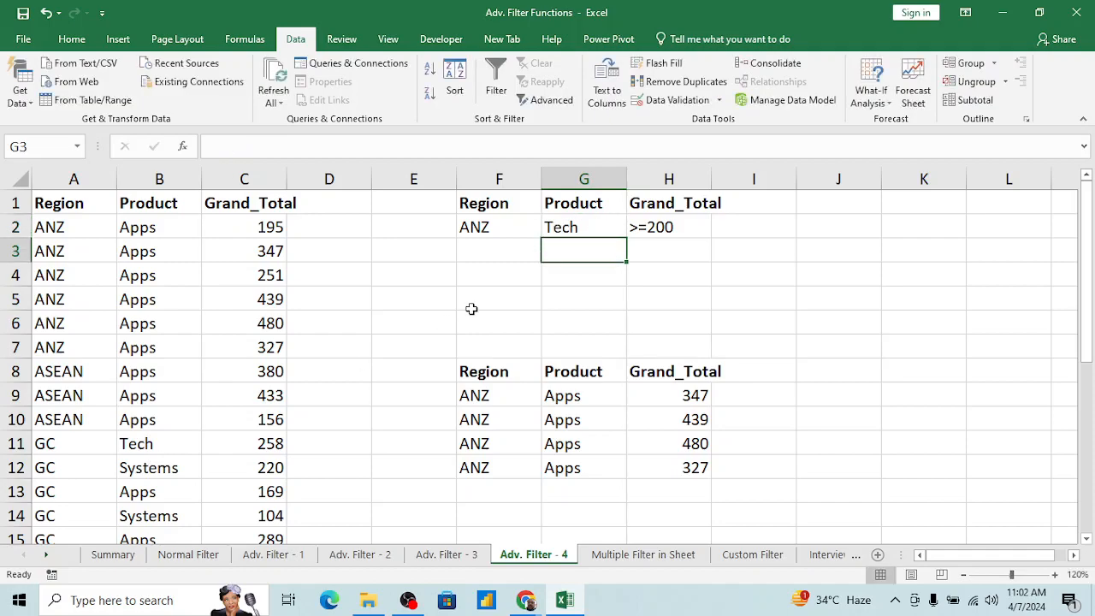
key(Left)
key(Up)
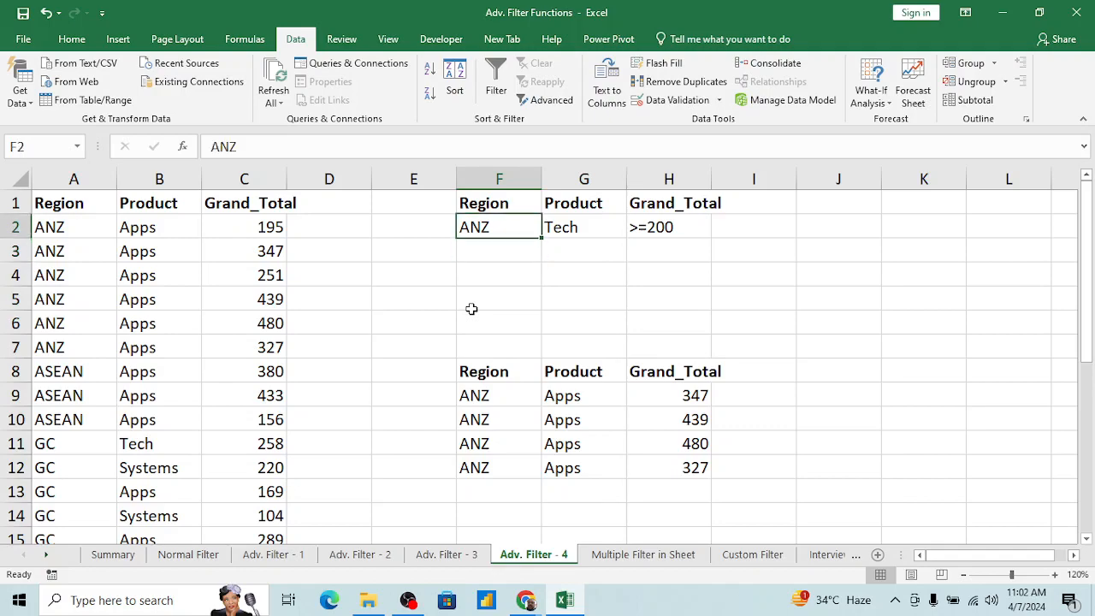
text(GC)
key(Return)
Step: Clear the previously extracted results in F8:H12
key(Down)
key(Down)
key(Down)
key(Down)
key(Down)
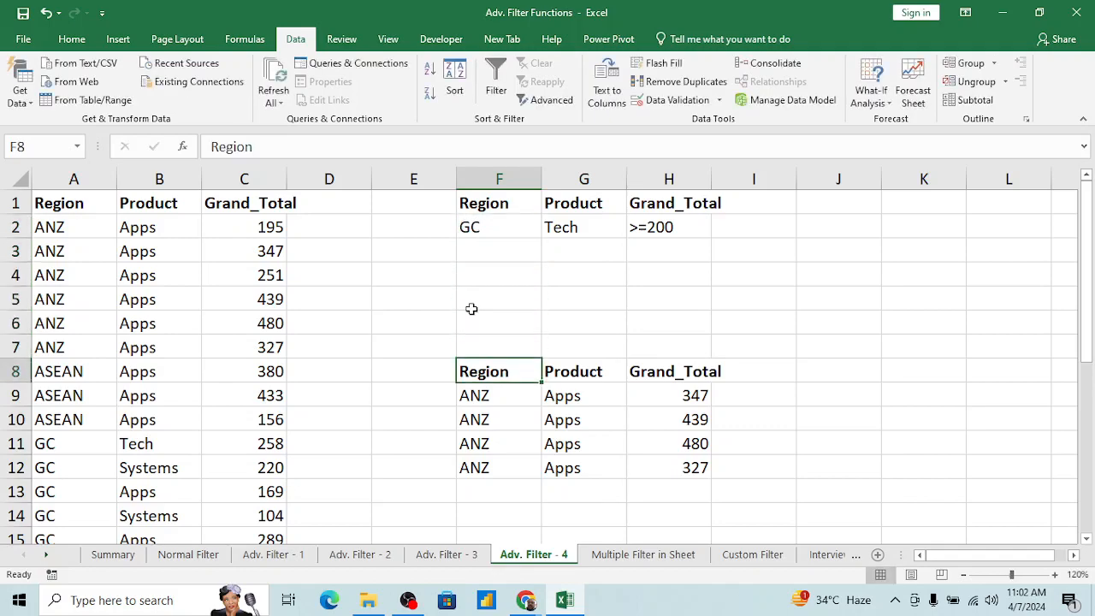
key(shift+Right)
key(shift+Right)
key(ctrl+shift+Down)
key(Delete)
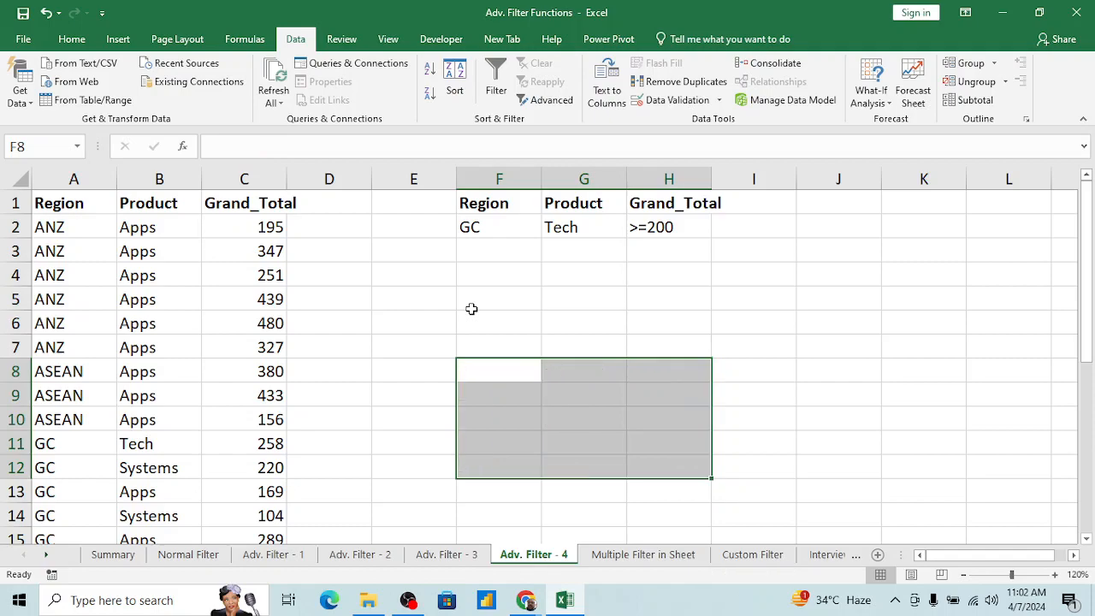
Step: Run an Advanced Filter in place on list range A1:C27 with criteria range F1:H2
click(189, 252)
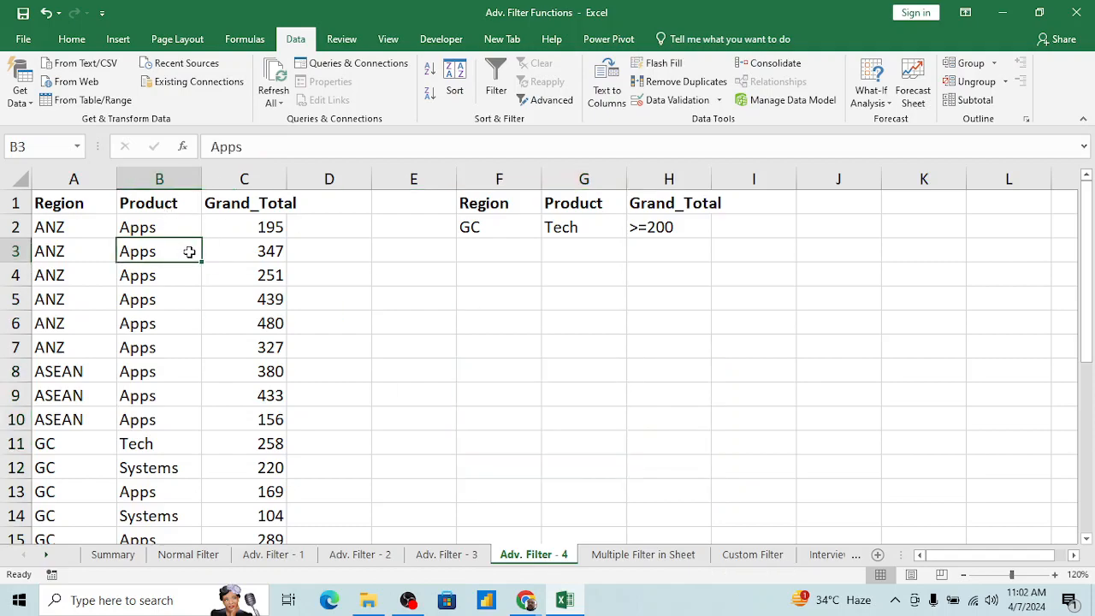
key(alt+a+q)
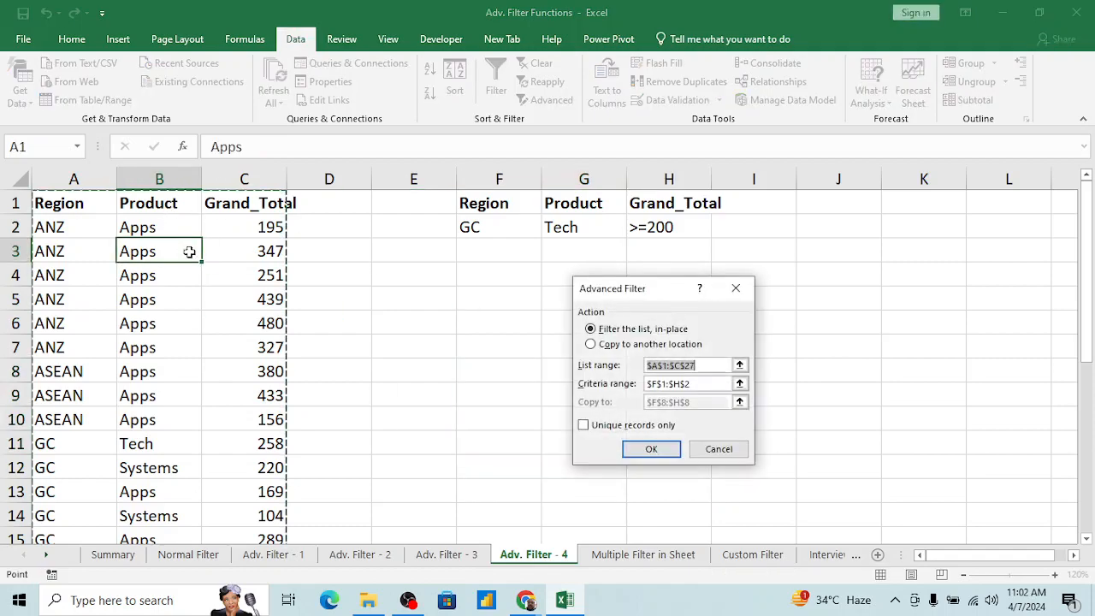
click(739, 383)
click(744, 309)
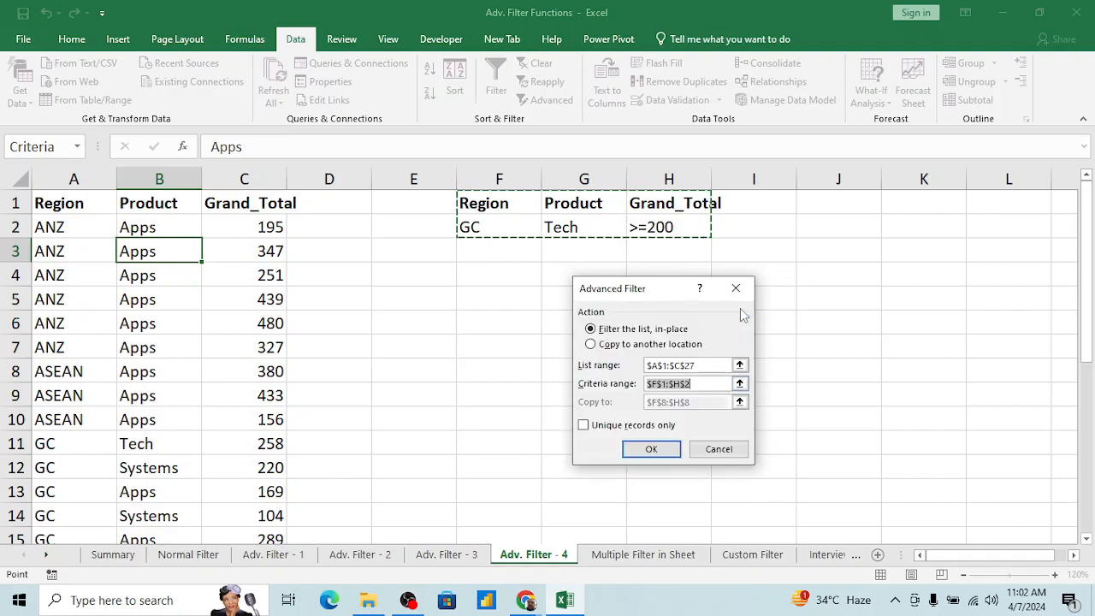
click(643, 448)
click(645, 446)
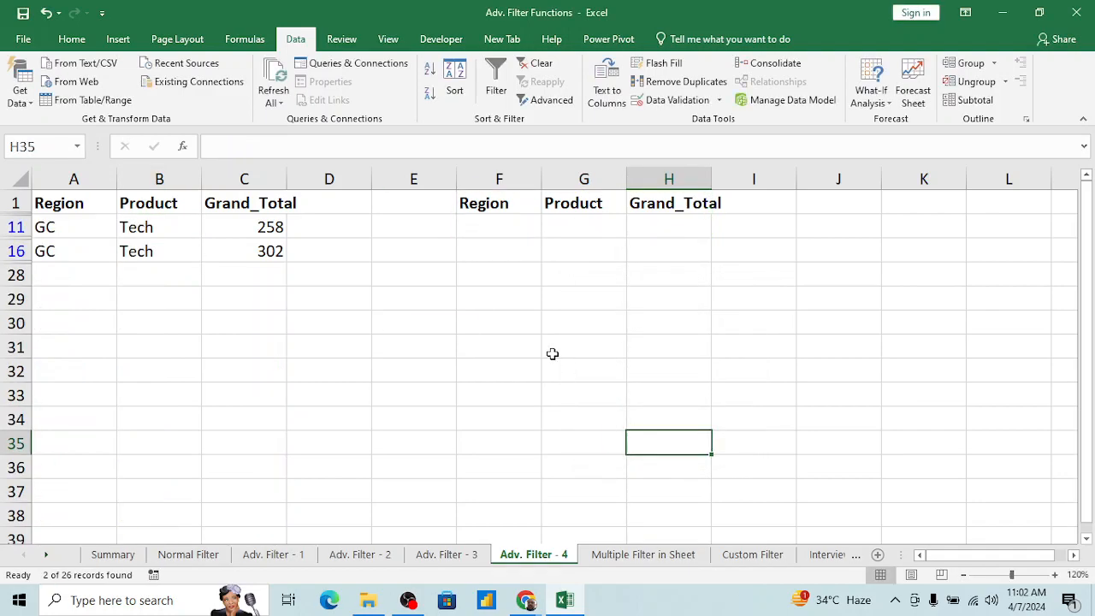
Step: Remove the in-place filter by toggling AutoFilter on the source table's header row
key(ctrl+Up)
key(Left)
key(Left)
key(Left)
key(Left)
key(Left)
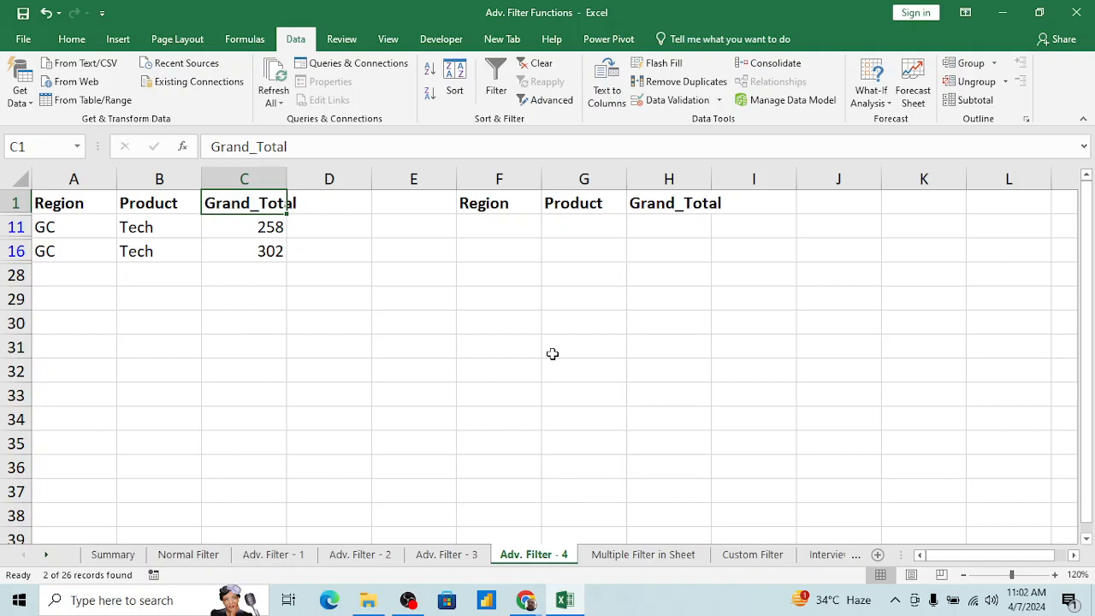
key(alt+d)
key(f)
Step: Run an Advanced Filter on A1:C27 with criteria F1:H2, copying the matching records to cell F8
key(f)
key(Left)
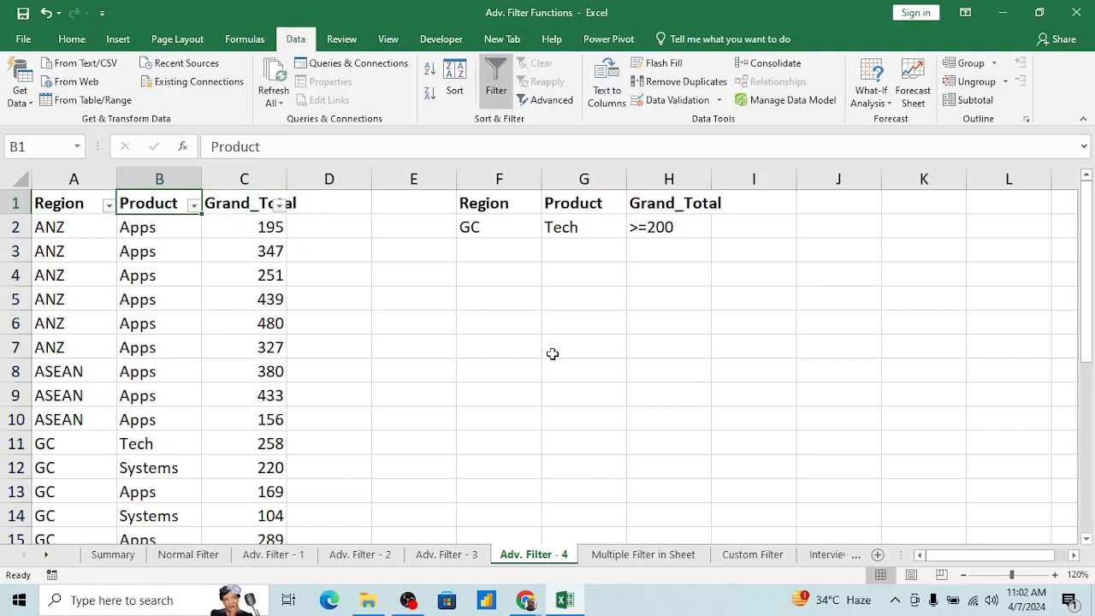
key(alt+d)
key(f)
key(a)
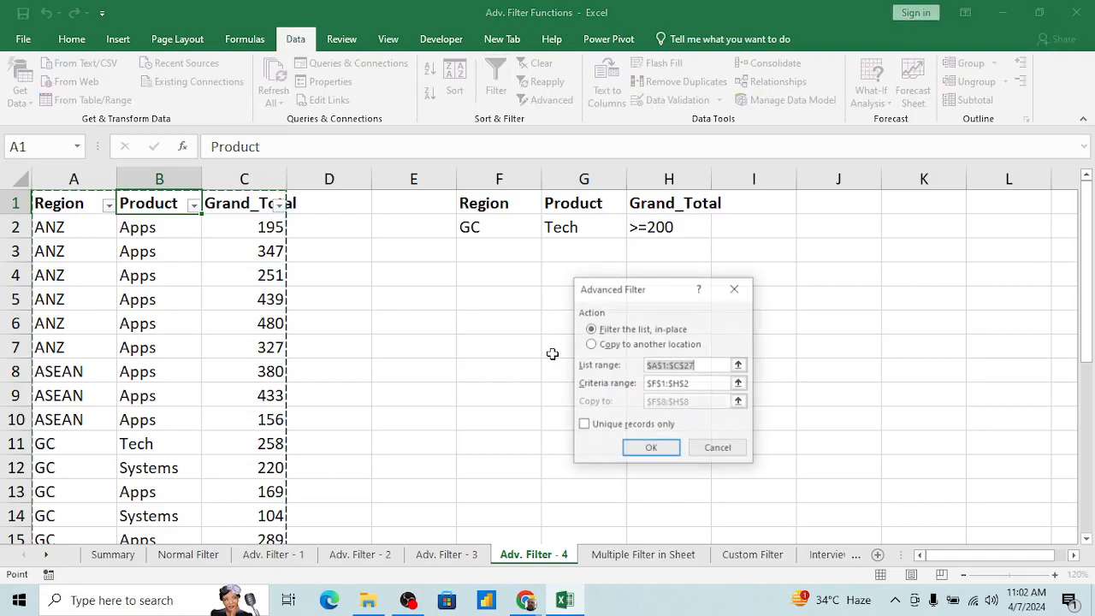
click(596, 347)
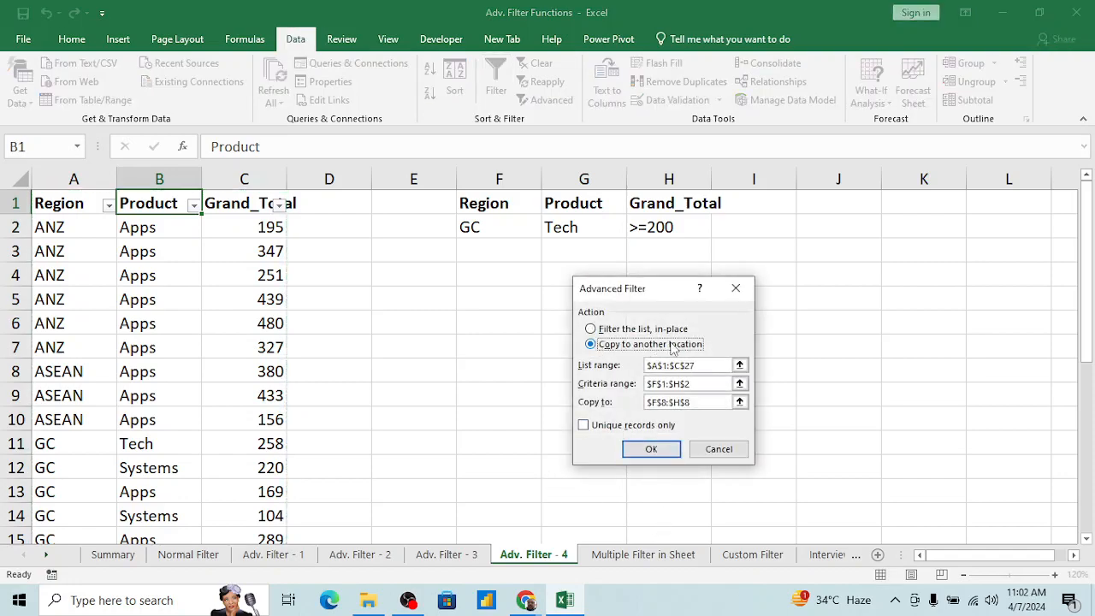
click(740, 401)
click(504, 365)
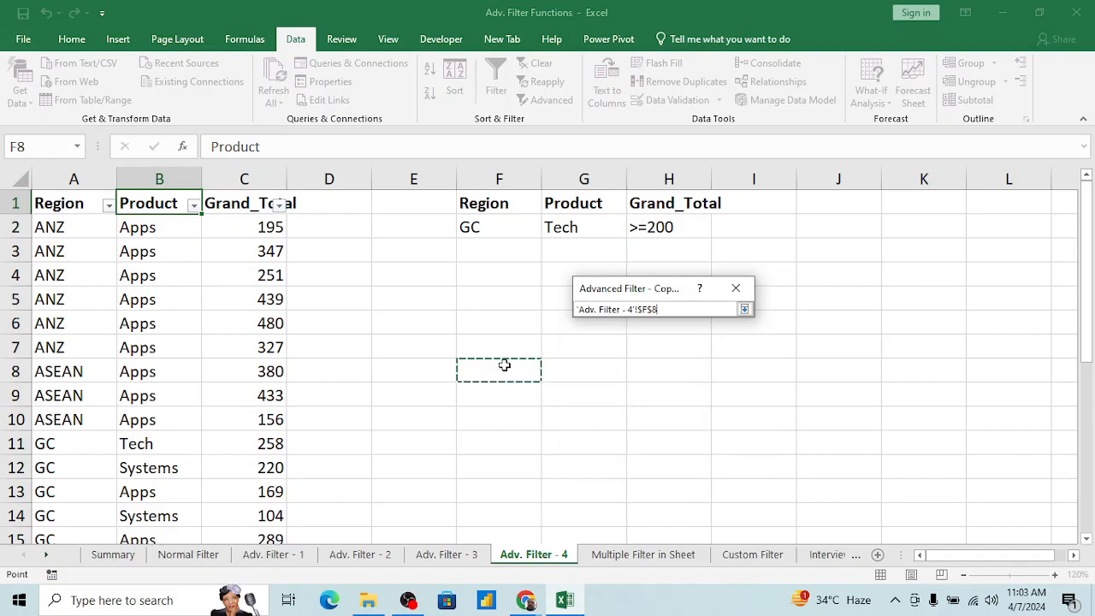
click(744, 308)
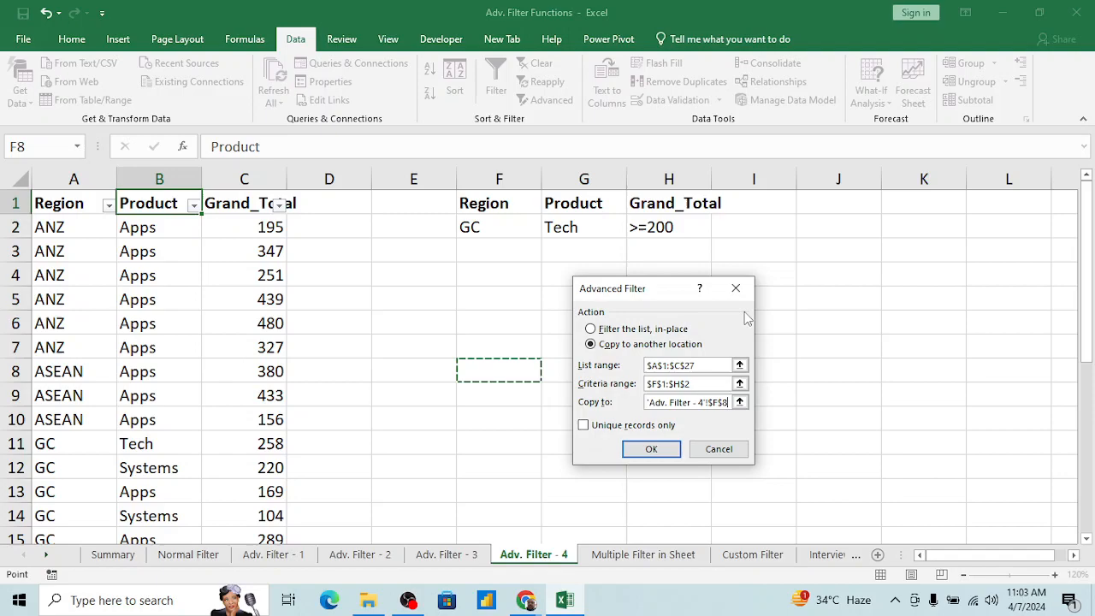
click(650, 450)
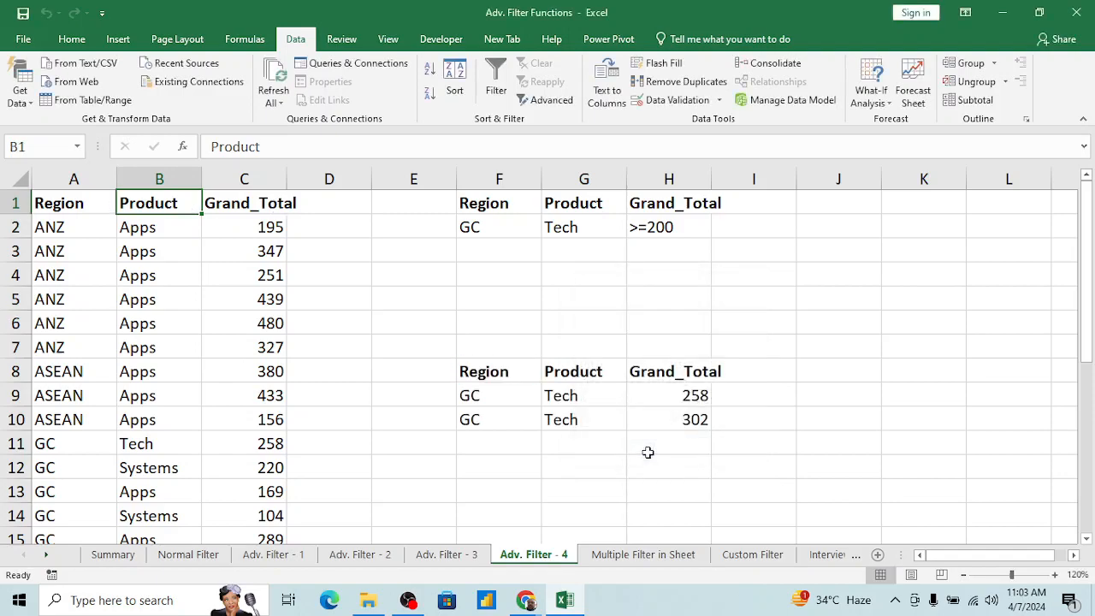
Step: Compare the extracted records in F8:H10 with the Region, Product and Grand_Total criteria in F2:H2
click(579, 397)
click(698, 411)
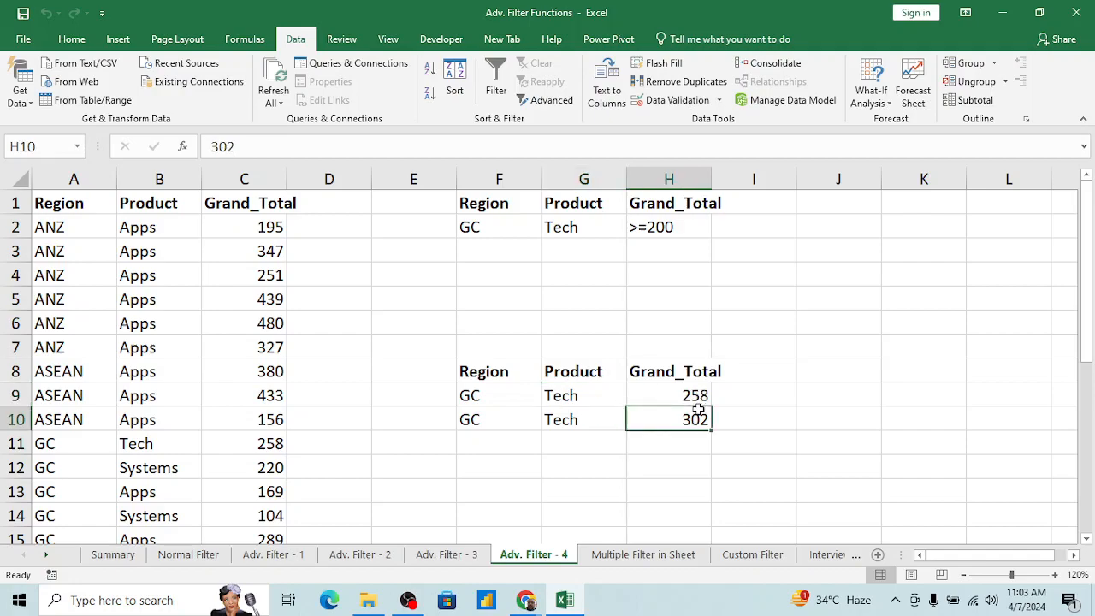
click(586, 231)
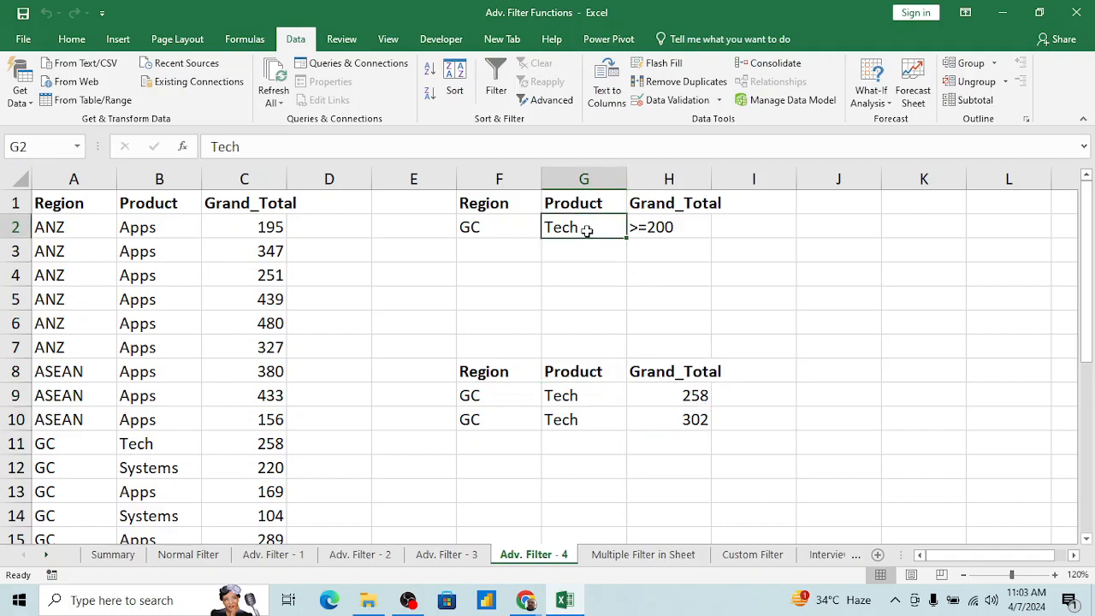
key(Tab)
key(Tab)
key(Return)
key(Down)
key(Down)
key(Down)
key(Down)
key(Down)
key(Down)
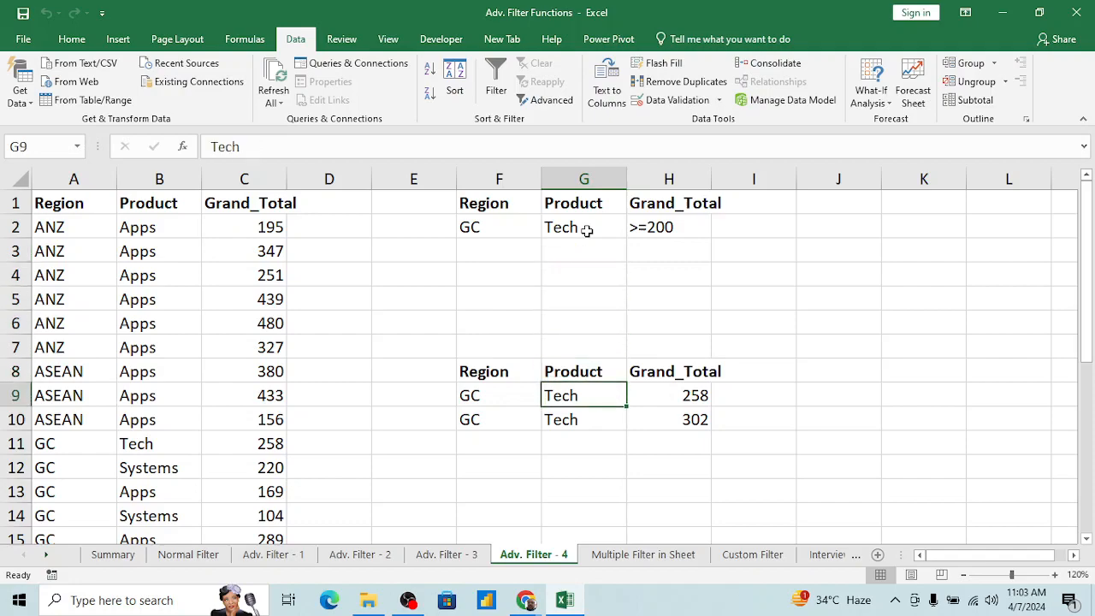
key(Left)
key(Up)
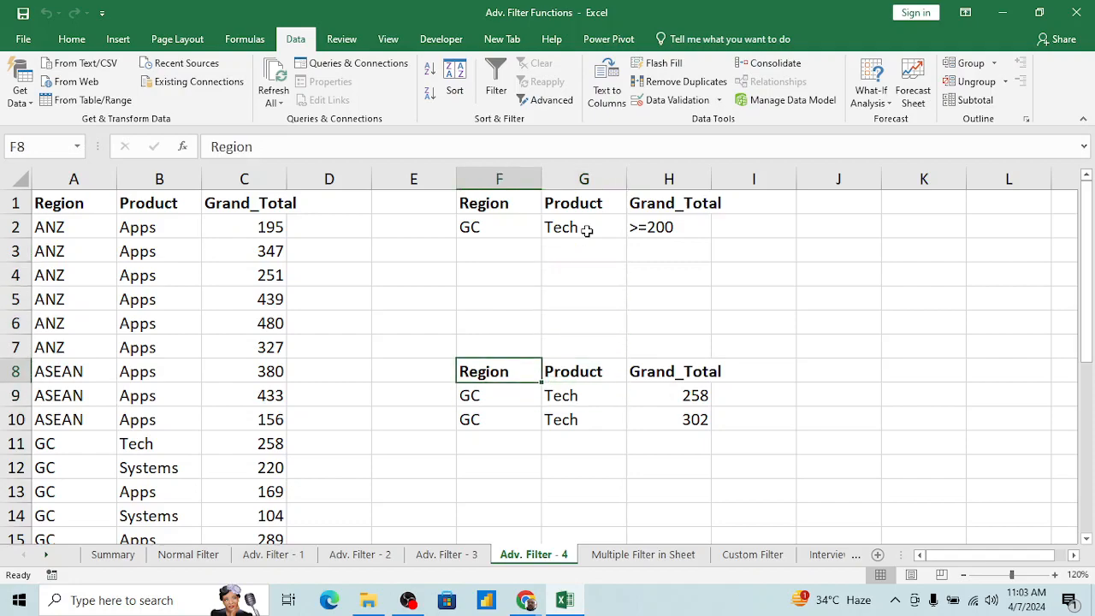
click(495, 232)
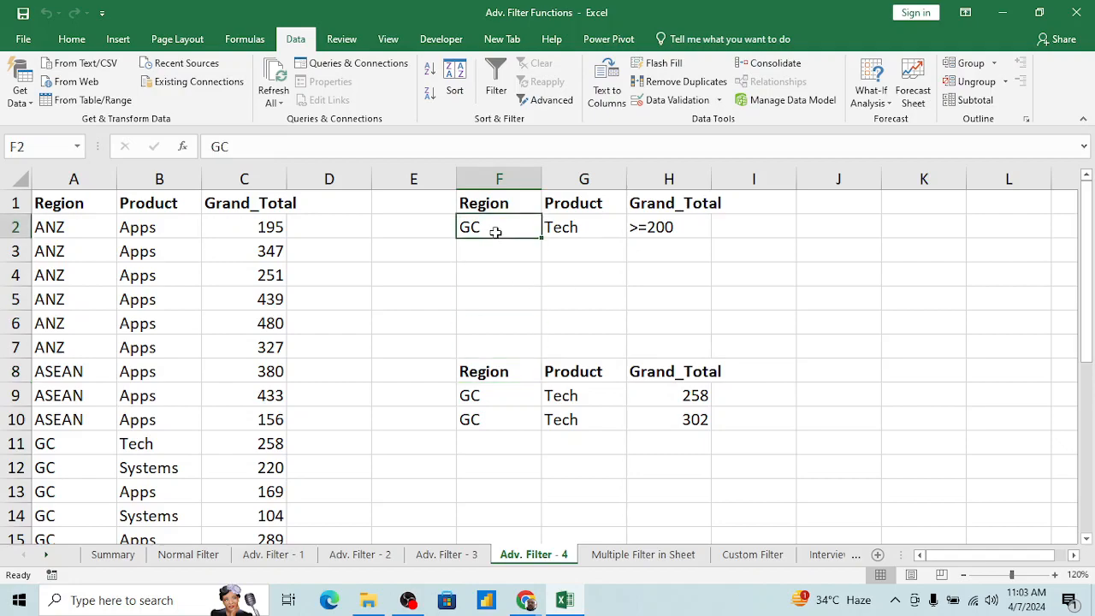
Step: Copy the criteria block F1:H2, with its Region, Product and Grand_Total headers, to cell J1
key(Up)
key(Right)
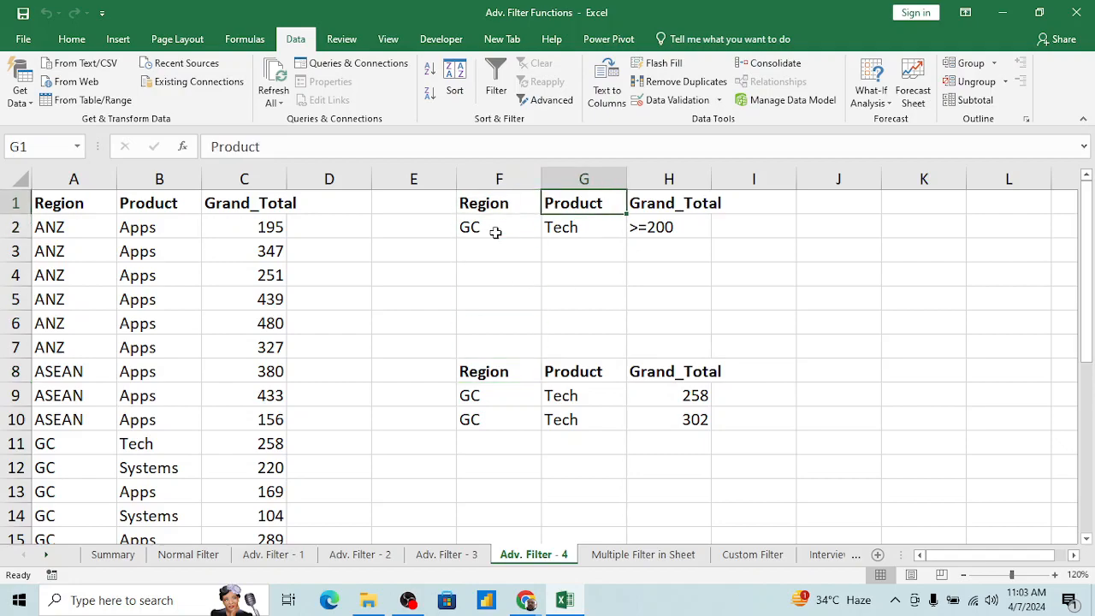
key(Left)
key(shift+Right)
key(shift+Down)
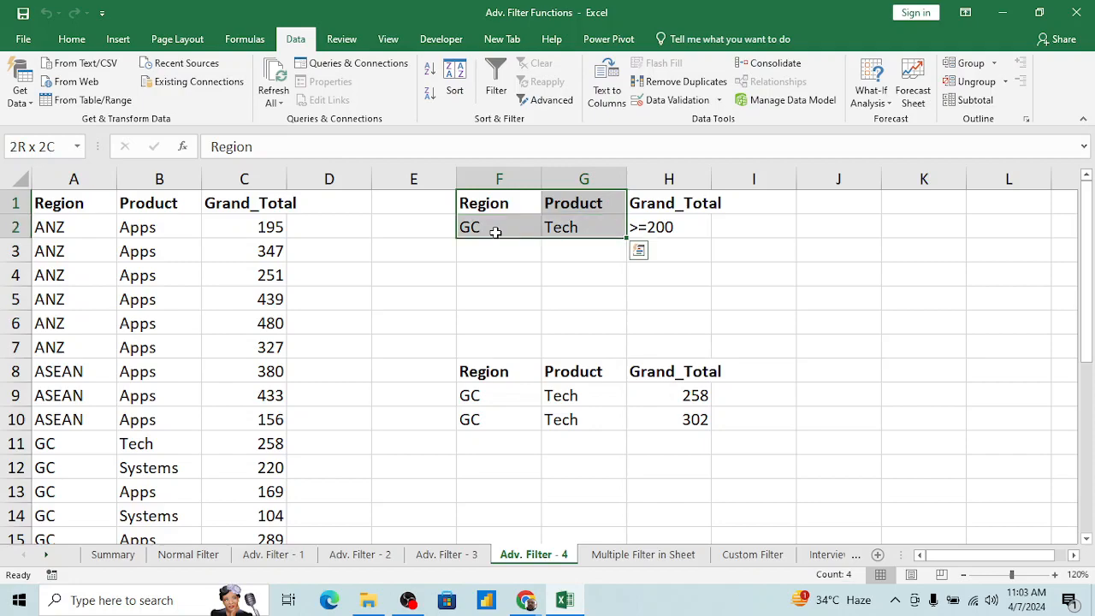
key(shift+Right)
key(ctrl+c)
key(Right)
key(Right)
key(Right)
Step: Clear the Region and Product criteria in J1:K2 of the copied block, keeping only the Grand_Total criterion
key(Right)
key(ctrl+v)
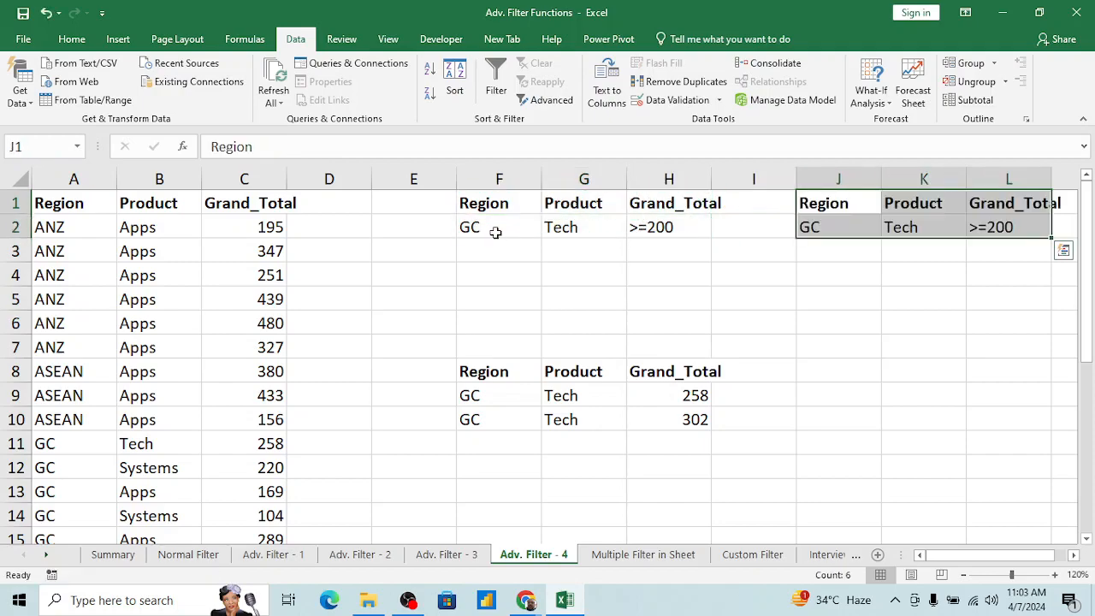
key(Escape)
key(Right)
key(Right)
key(Right)
key(Left)
key(Left)
key(Down)
key(Left)
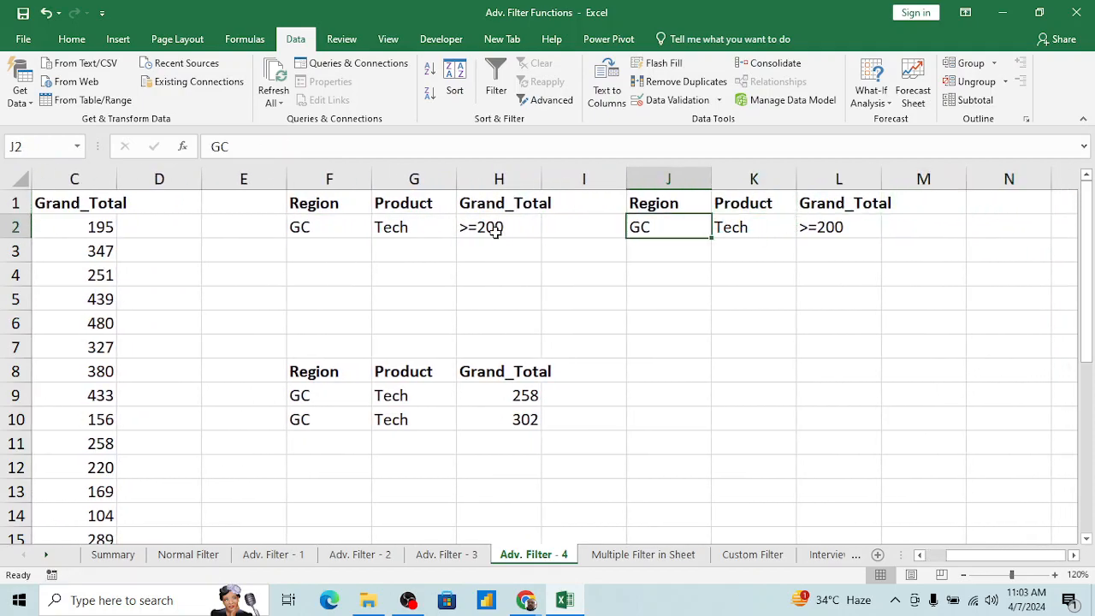
key(Up)
key(shift+Right)
key(shift+Down)
key(BackSpace)
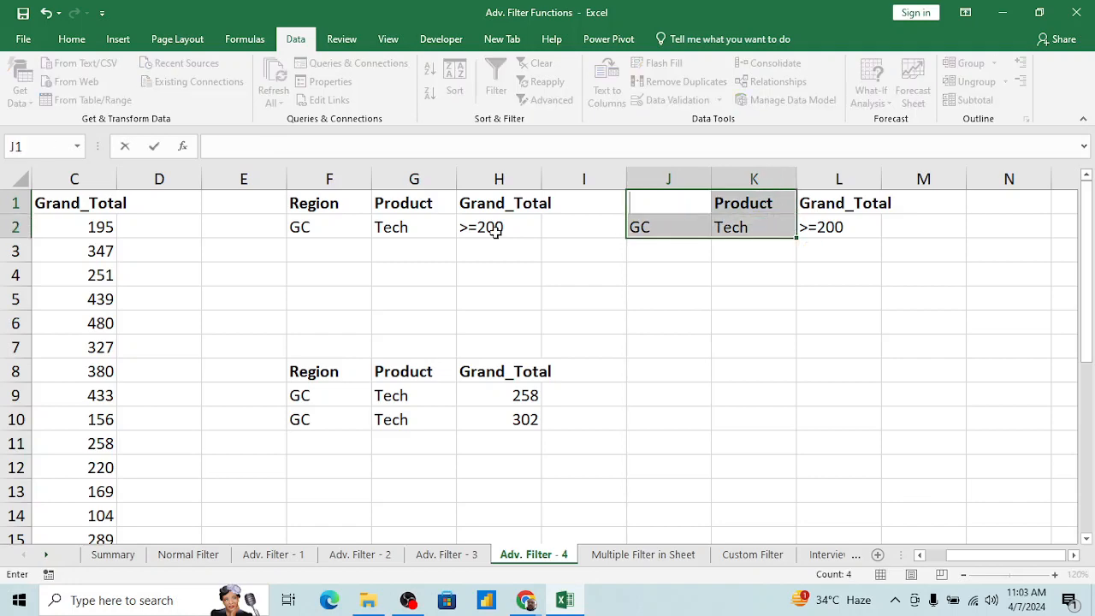
key(Escape)
key(Delete)
key(Right)
key(Right)
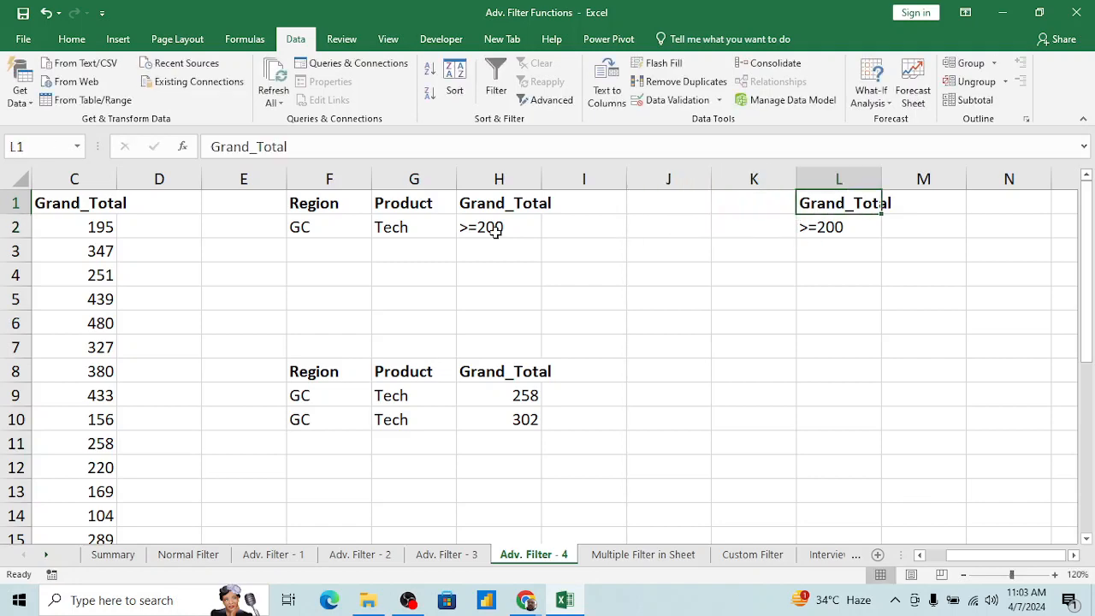
Step: Review the source table's Region, Product and Grand_Total columns against the standalone Grand_Total criterion in L1:L2
key(Down)
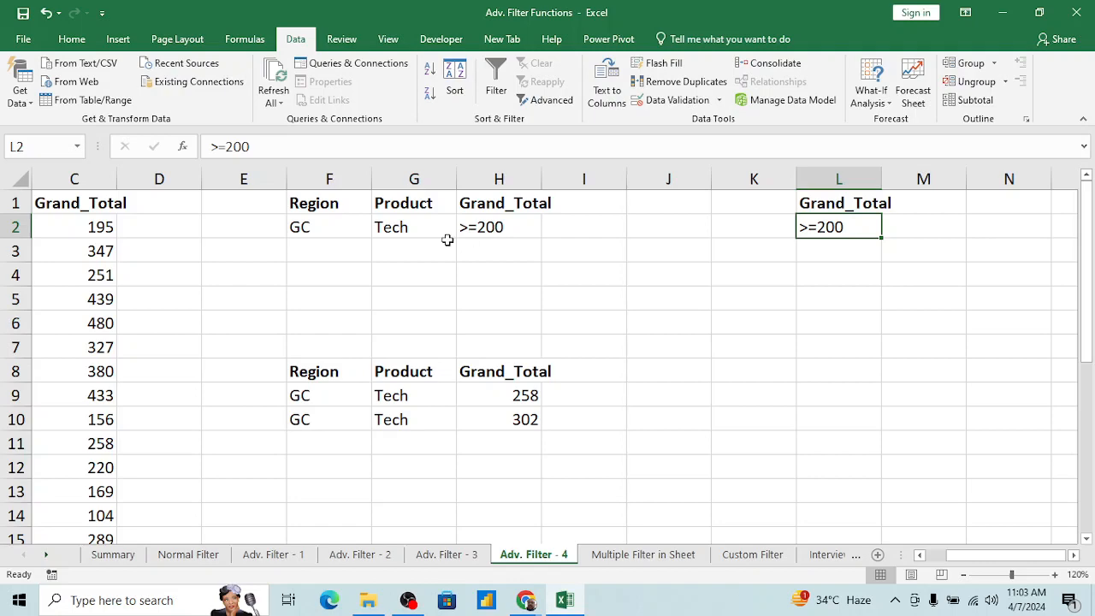
click(104, 242)
key(Up)
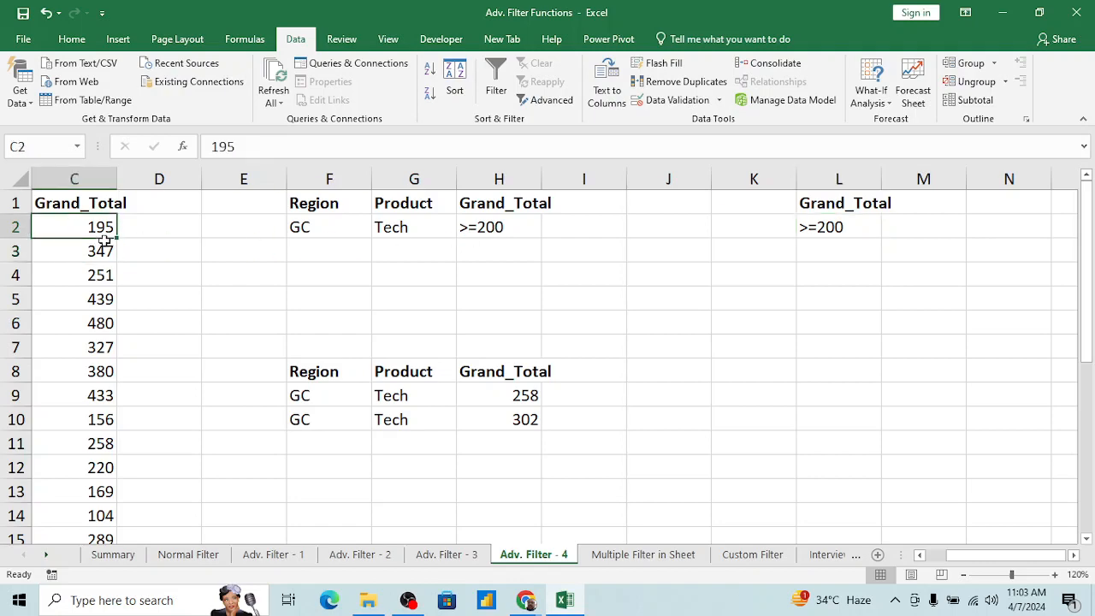
key(Left)
key(Left)
key(Right)
key(Right)
key(Right)
key(Right)
key(Right)
key(Right)
key(Right)
key(Right)
key(Right)
key(Right)
key(Right)
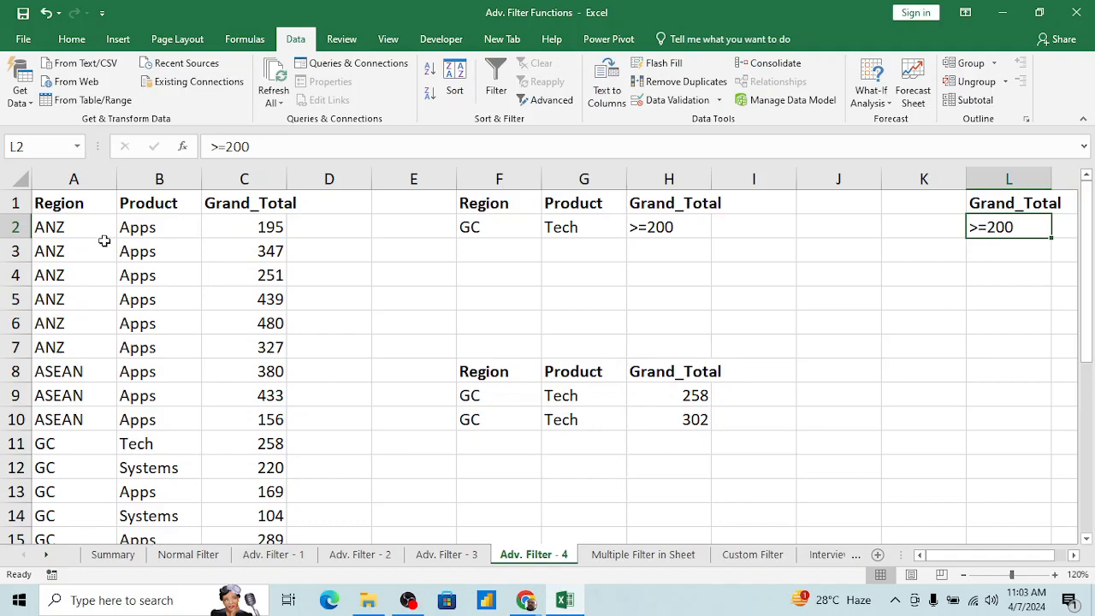
Step: Review the standalone Grand_Total criterion in L1:L2 alongside the source table's Grand_Total column
key(Right)
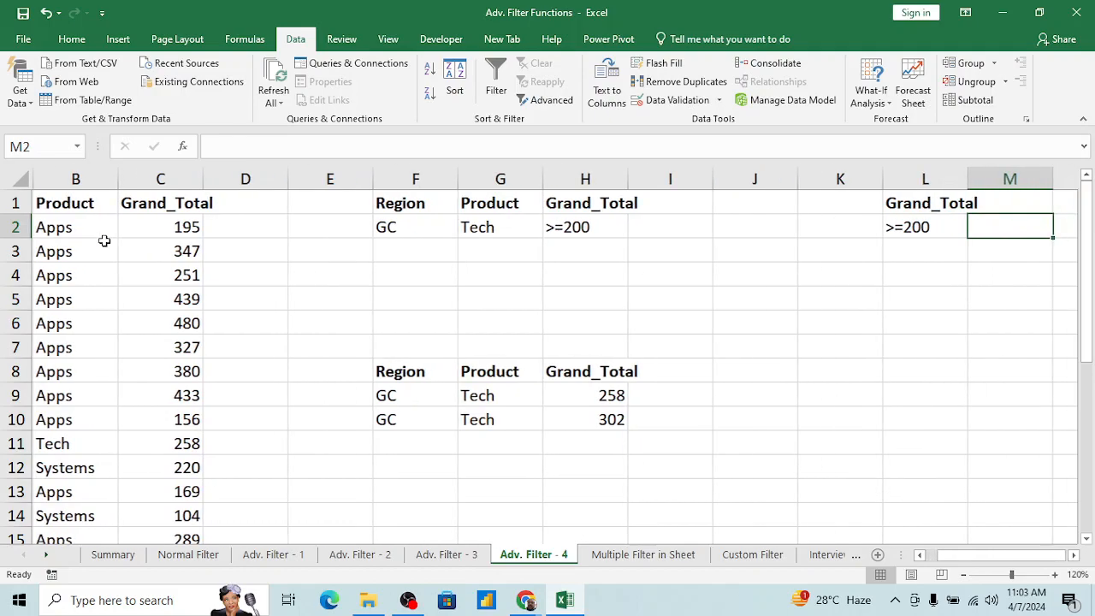
key(Left)
key(Left)
key(Left)
key(Left)
key(Left)
key(Left)
key(Left)
key(Left)
key(Left)
key(Left)
key(Left)
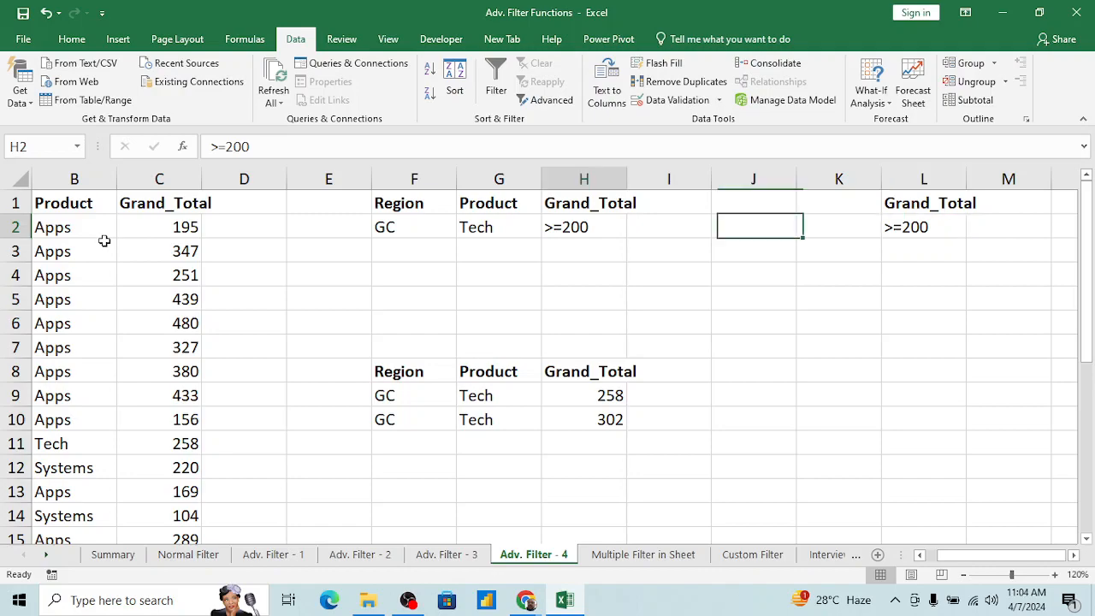
key(Right)
key(ctrl+Down)
key(ctrl+Down)
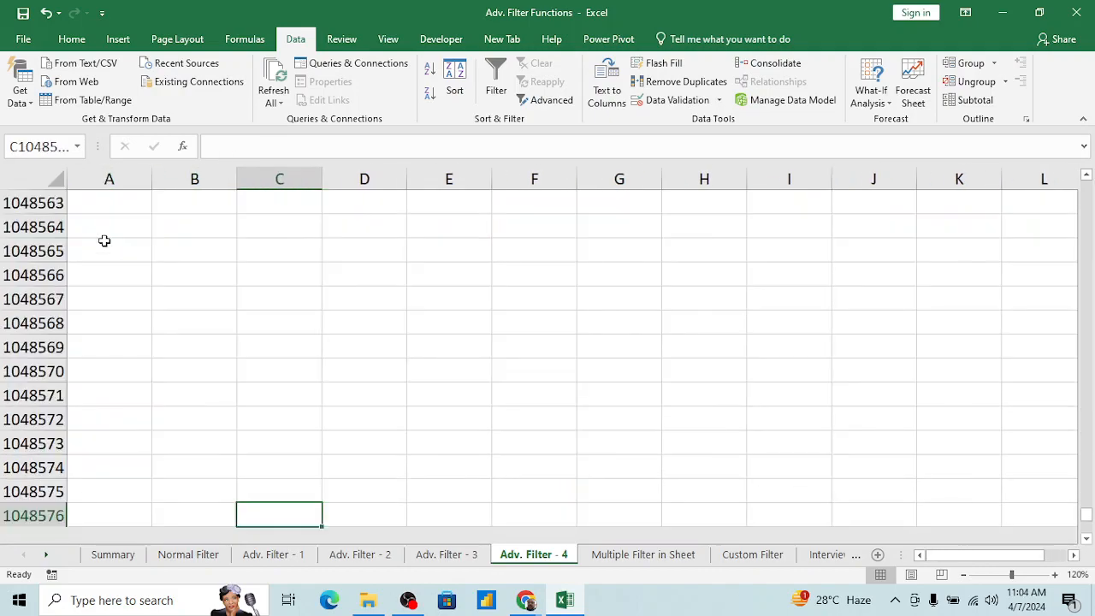
key(Up)
key(Up)
key(ctrl+Up)
key(ctrl+Up)
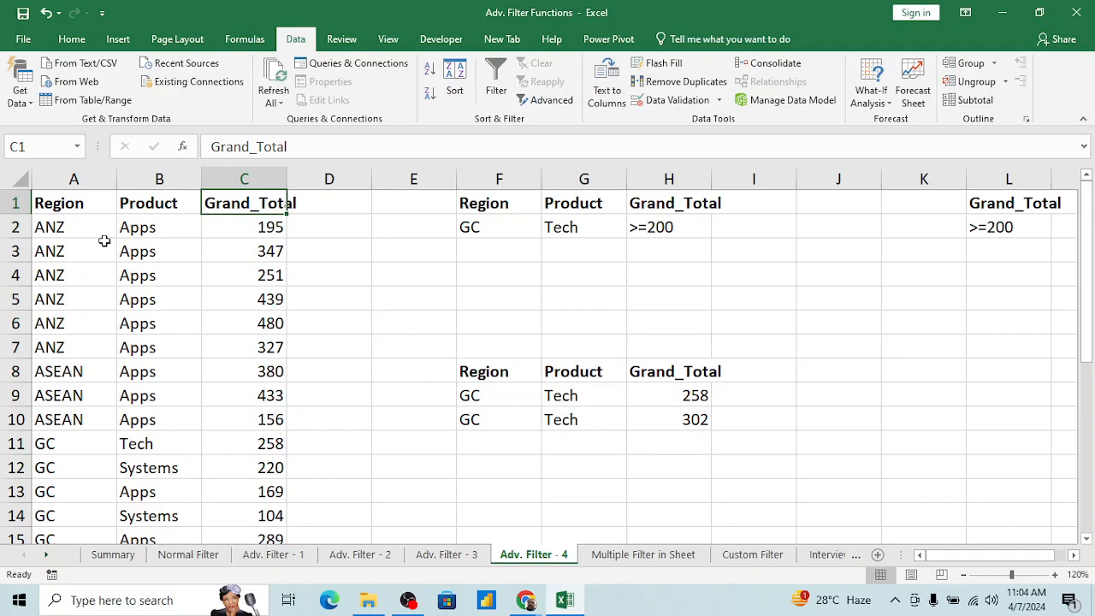
Step: Copy the Grand_Total header and its criterion from L1:L2 to the adjacent cells starting at M1
key(Right)
key(Right)
key(Right)
key(Right)
key(Right)
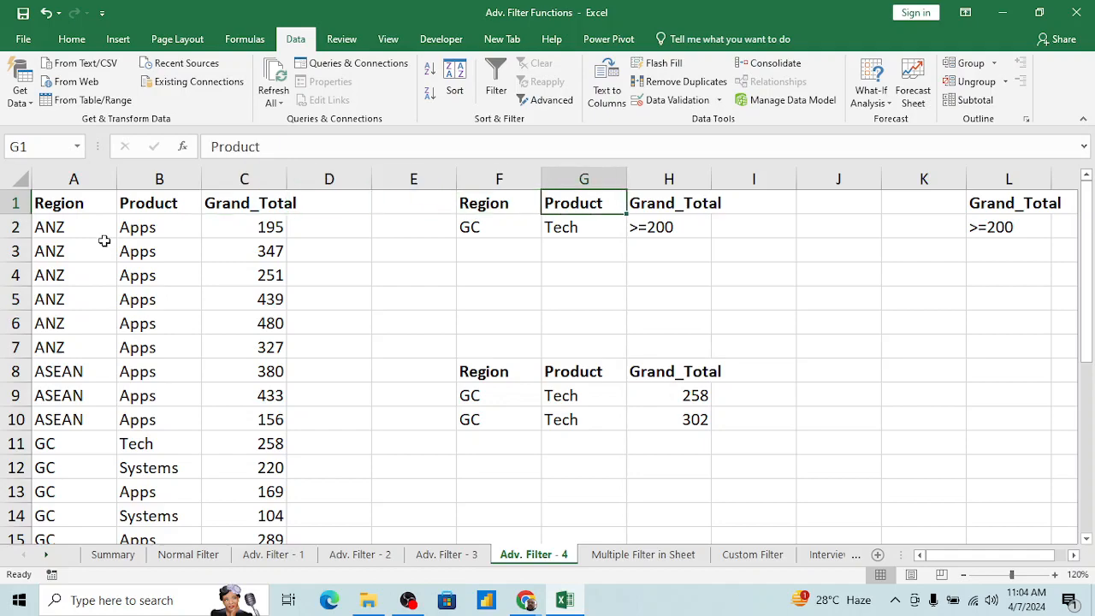
key(shift+Down)
key(Right)
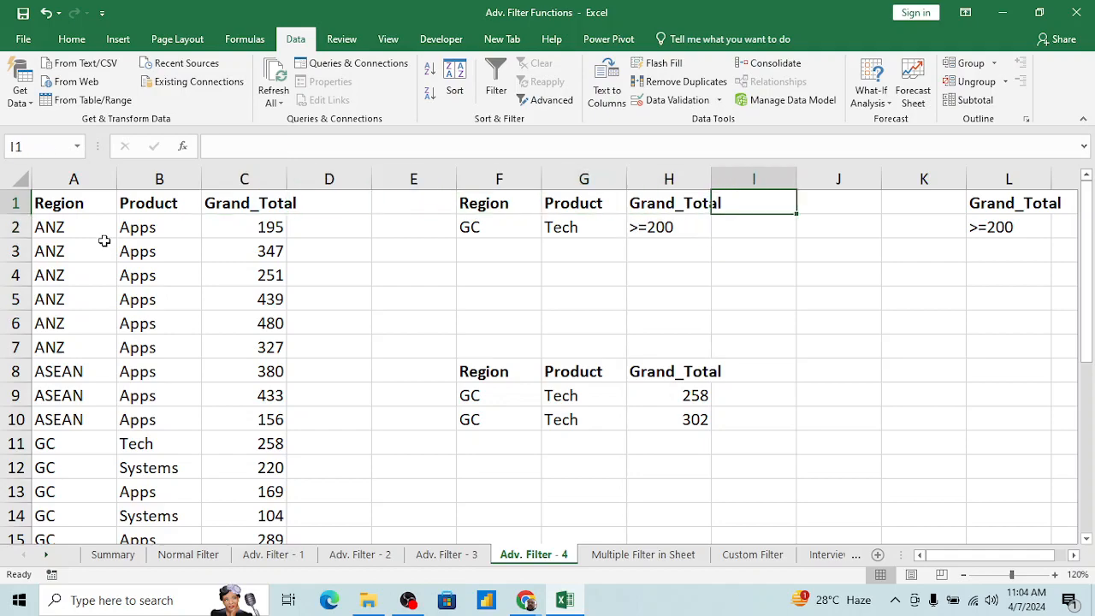
key(Right)
key(Right)
key(Right)
key(shift+Down)
key(ctrl+c)
key(Right)
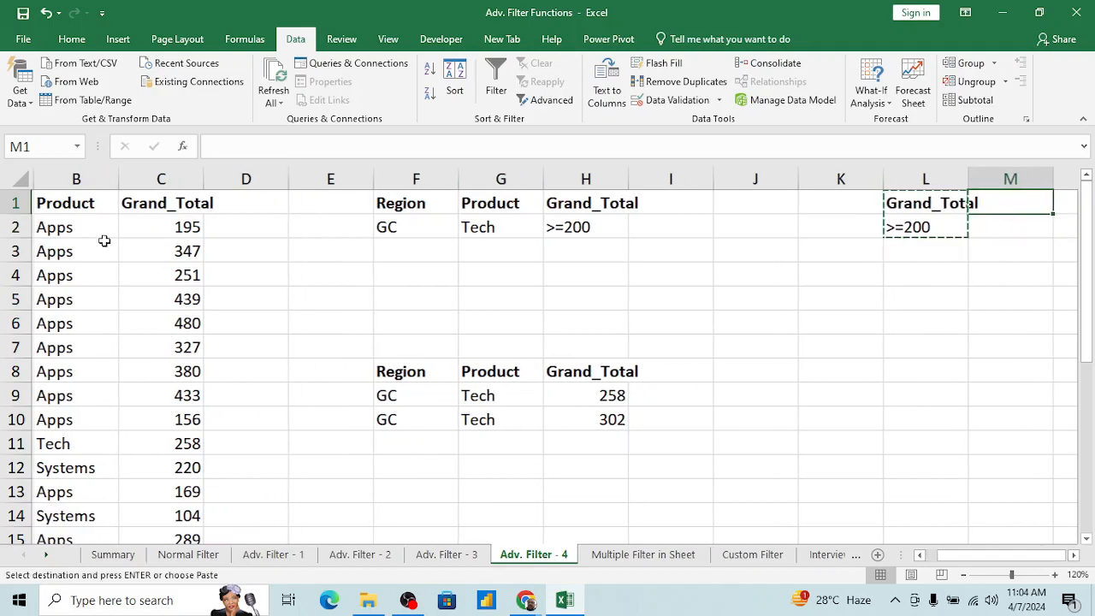
key(ctrl+v)
Step: Replace the copied Grand_Total criterion in M2 with the plain value 300
key(Right)
key(Left)
key(Left)
key(Down)
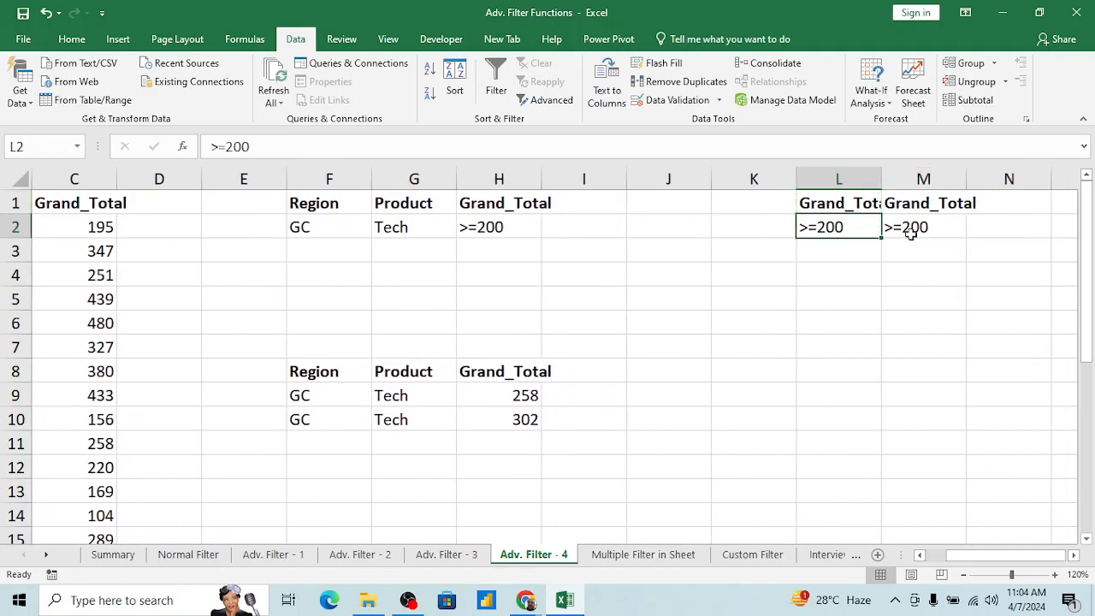
click(940, 231)
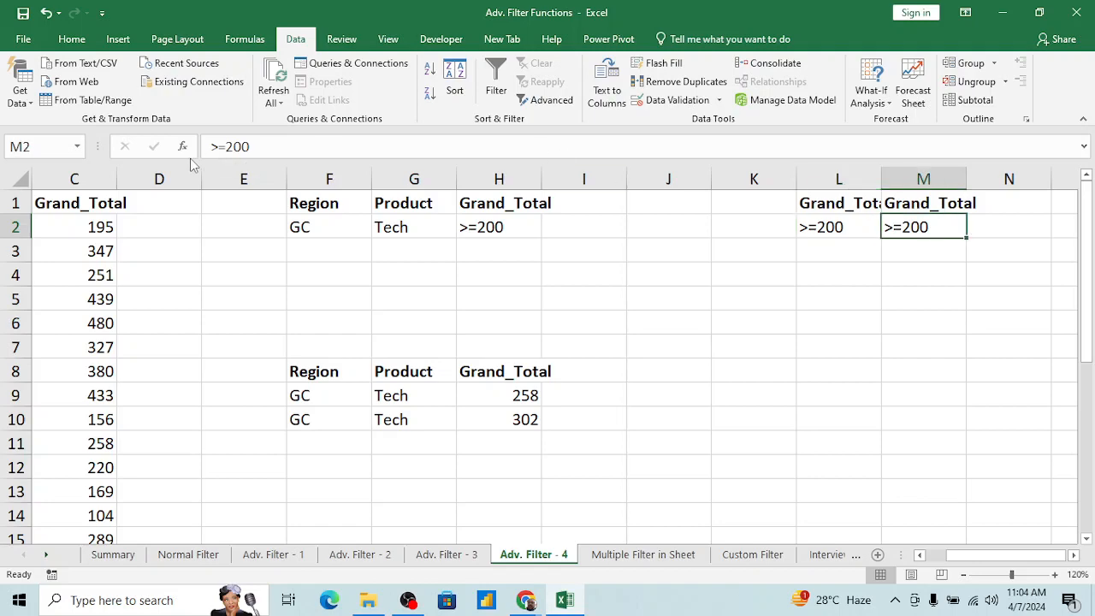
click(226, 147)
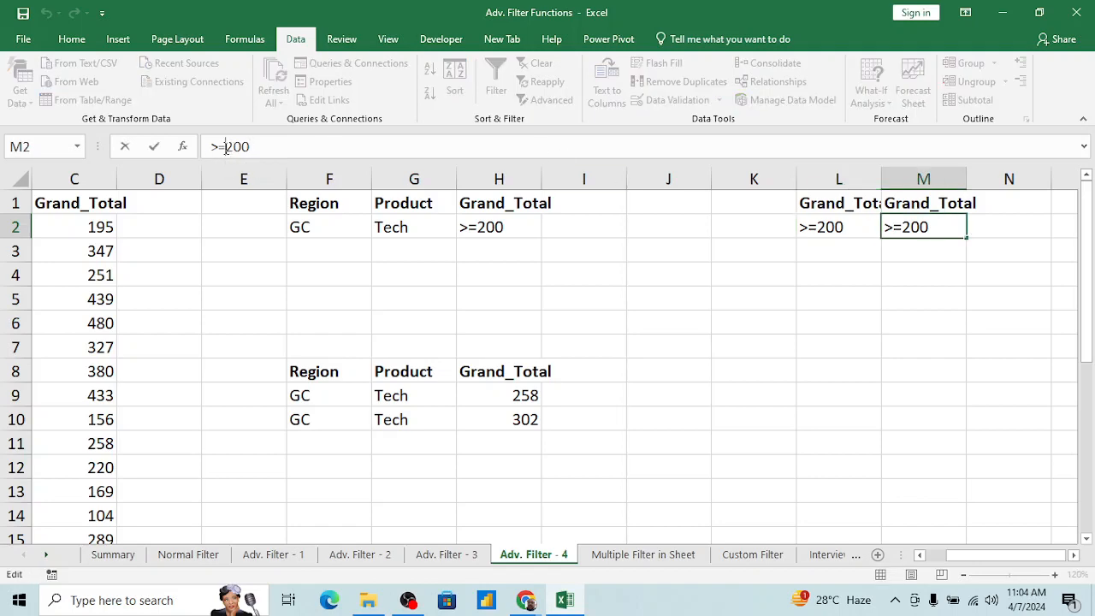
key(BackSpace)
key(BackSpace)
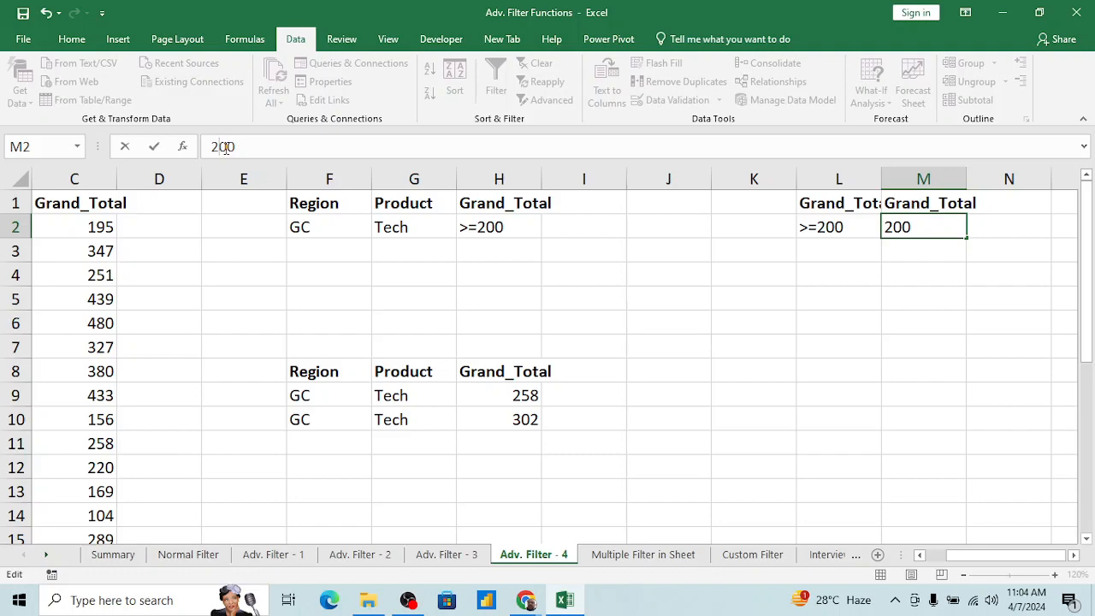
key(Delete)
text(3)
key(Return)
key(Up)
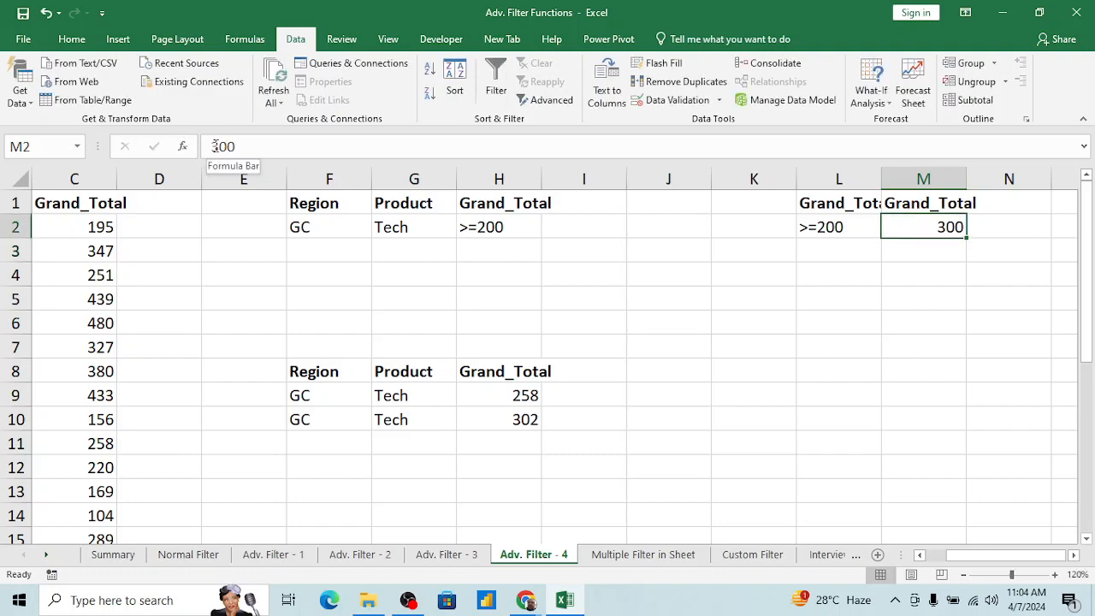
Step: Add a less-than operator in front of the value in M2 so the criterion reads <300
click(214, 146)
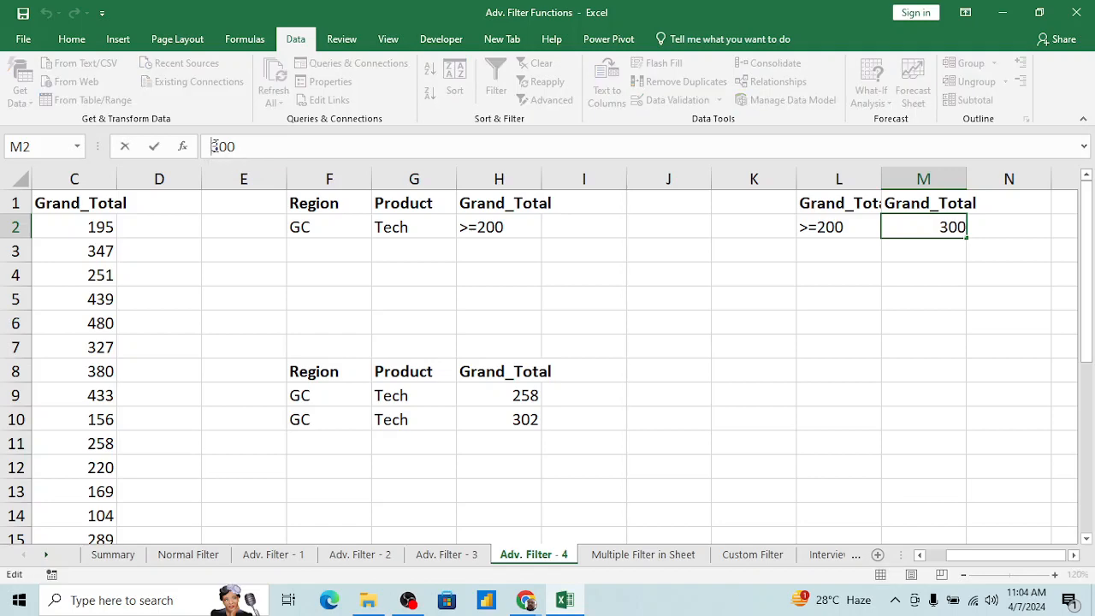
text(<)
key(Return)
key(Up)
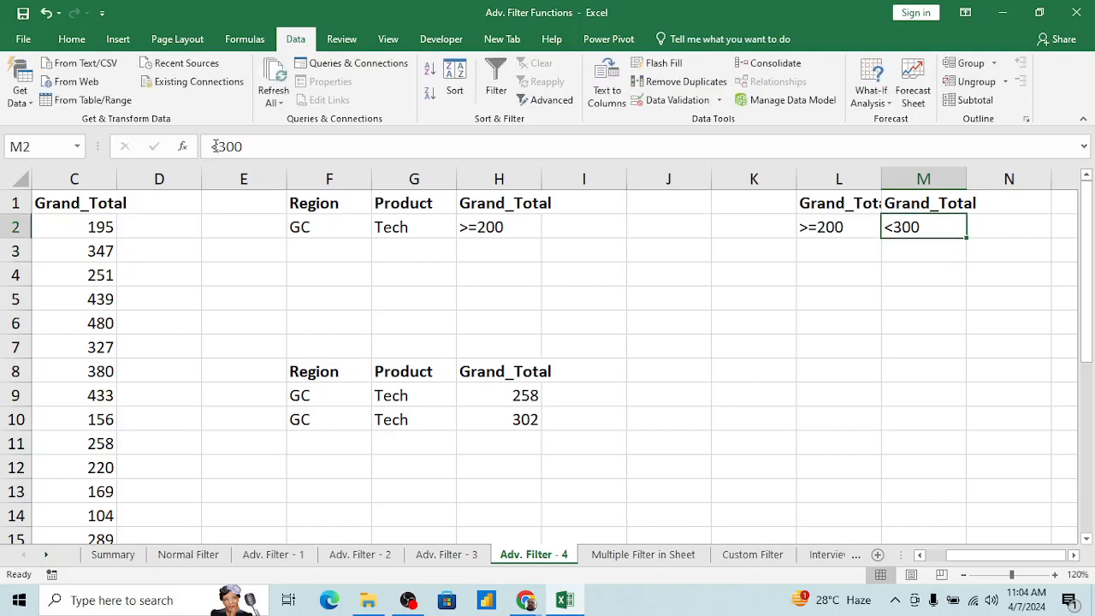
Step: Start an Advanced Filter on the source table A1:C27, set to copy the results to another location
key(Left)
key(Up)
key(ctrl+Left)
key(ctrl+Left)
key(ctrl+Left)
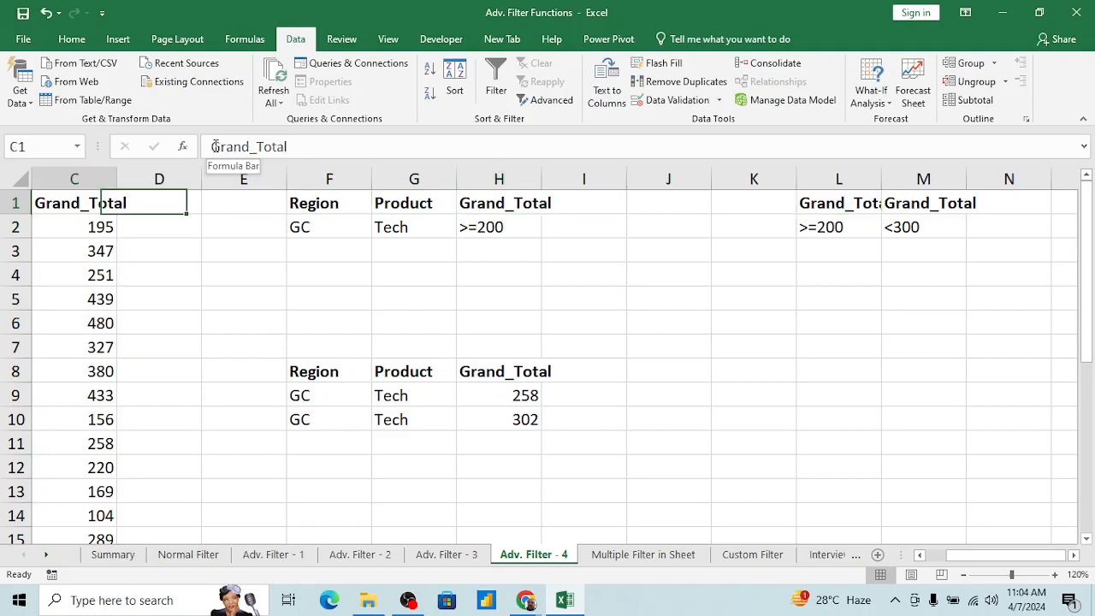
key(ctrl+Left)
key(Down)
key(Down)
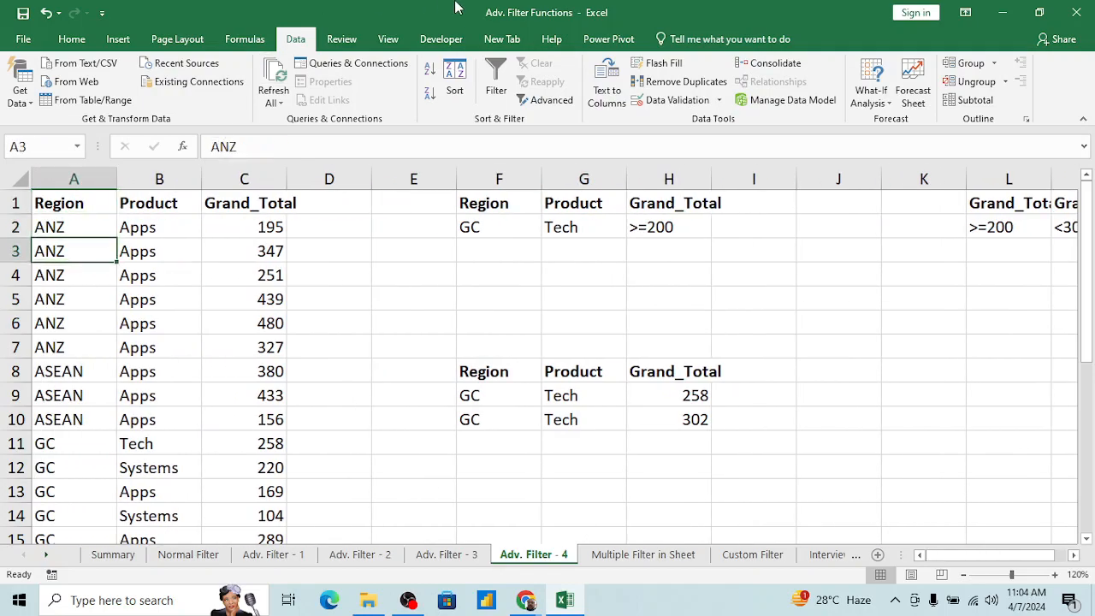
click(540, 101)
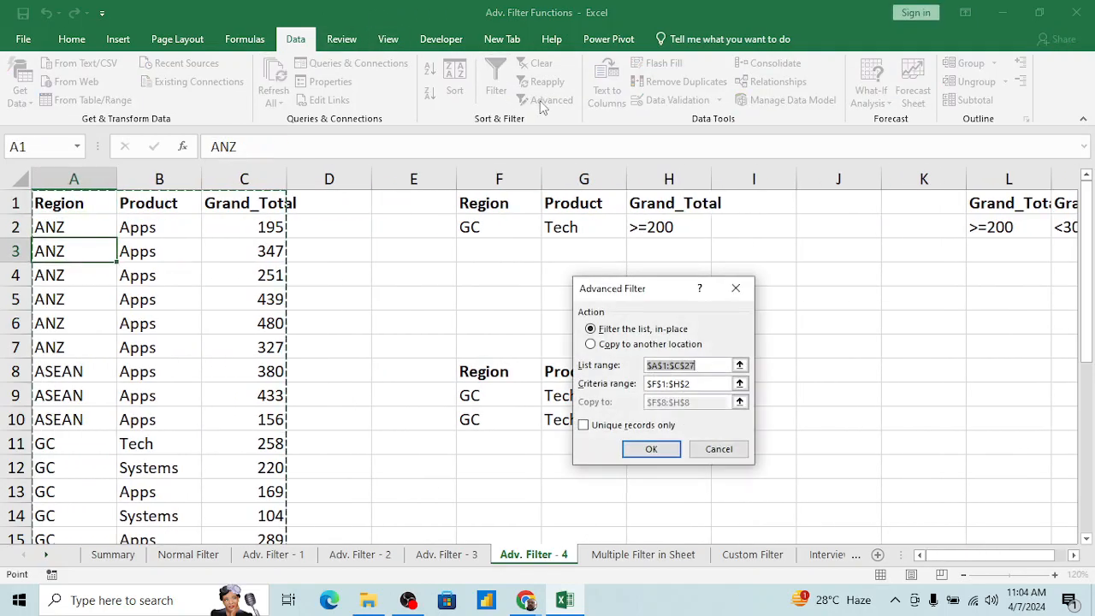
click(600, 345)
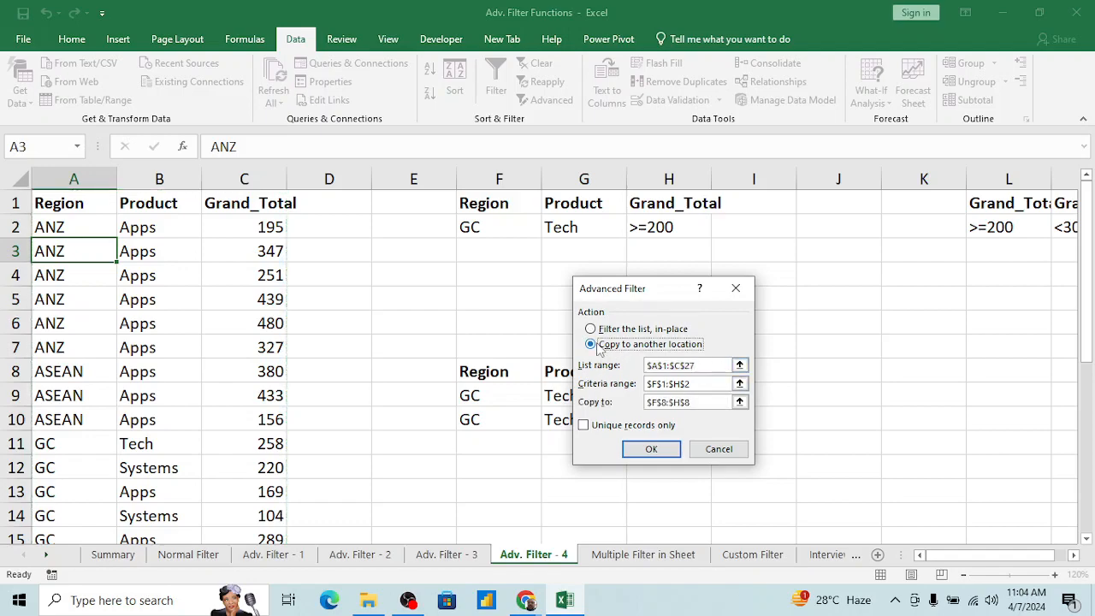
Step: Set the filter's criteria range to the paired Grand_Total conditions in L1:M2
click(739, 385)
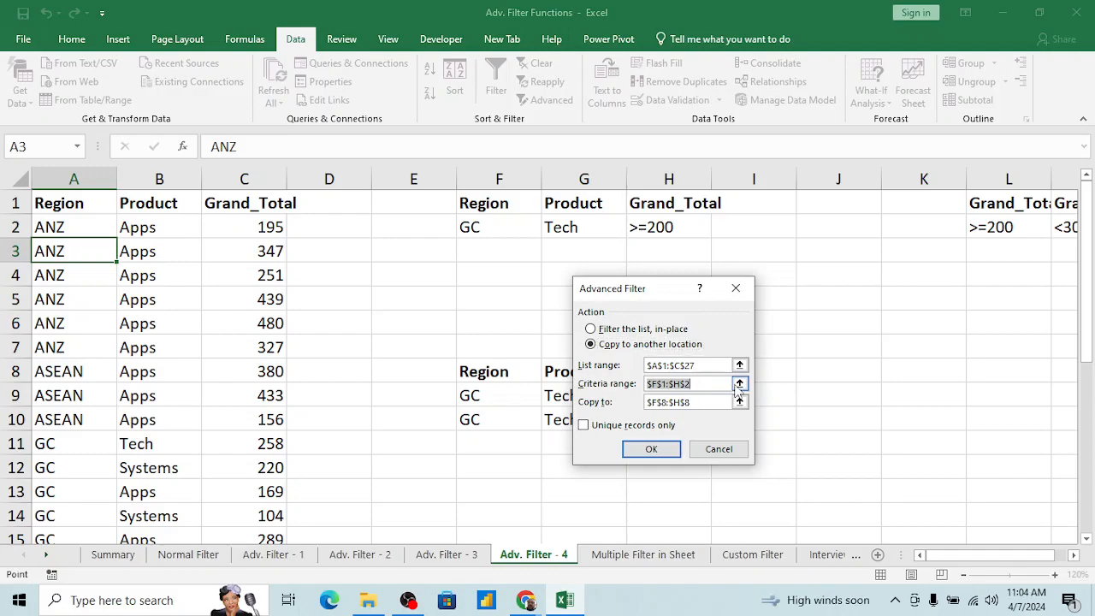
click(990, 204)
key(ctrl+shift+Right)
key(ctrl+shift+Down)
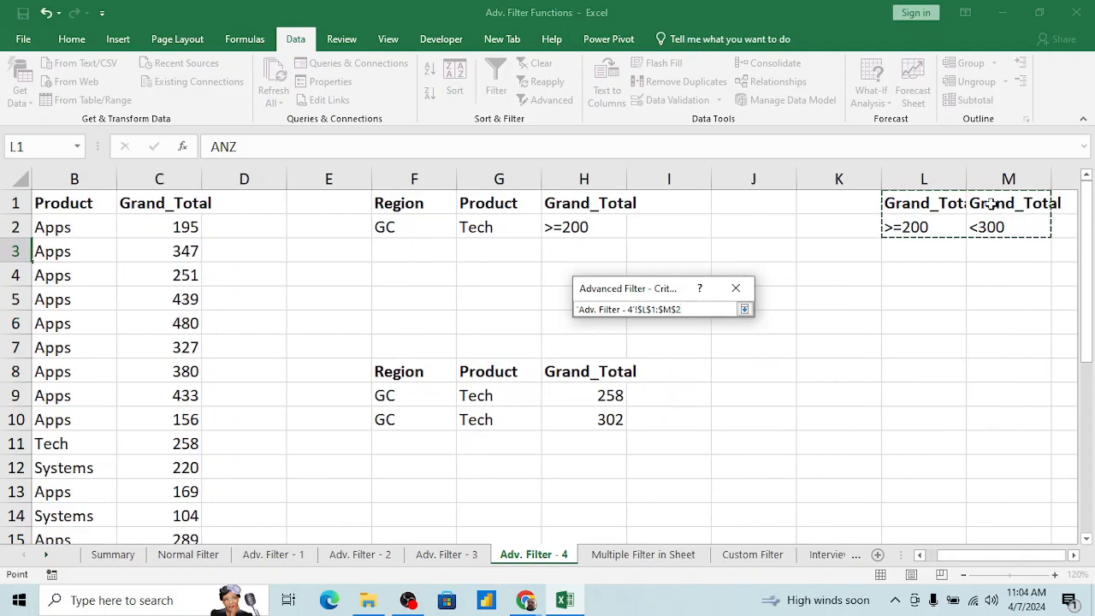
click(744, 309)
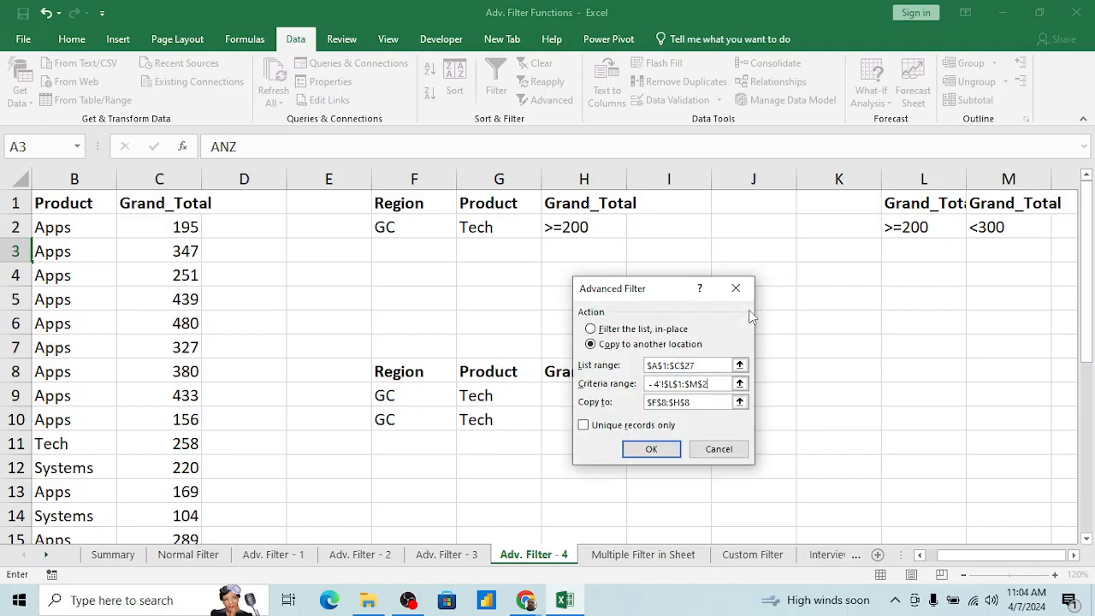
Step: Set the filter's output location to cell J8 and run the extraction
click(740, 402)
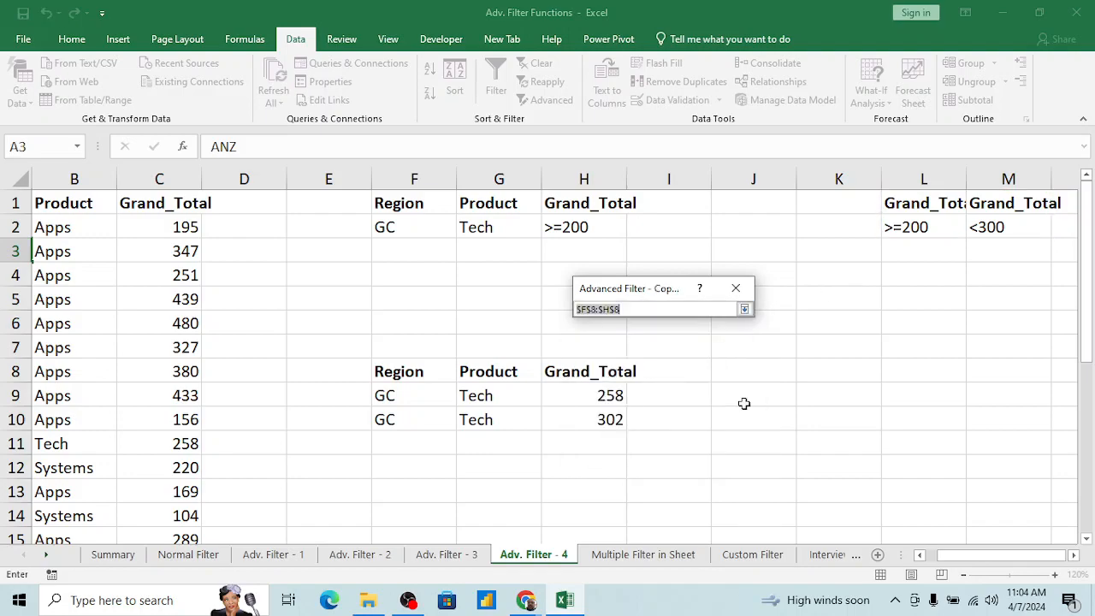
click(775, 372)
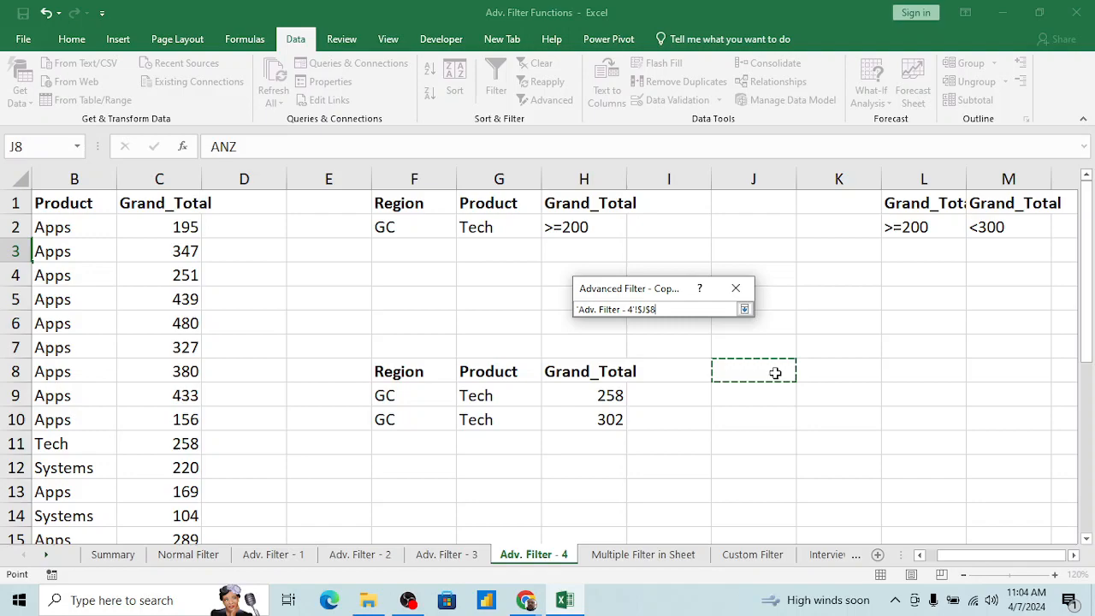
click(744, 309)
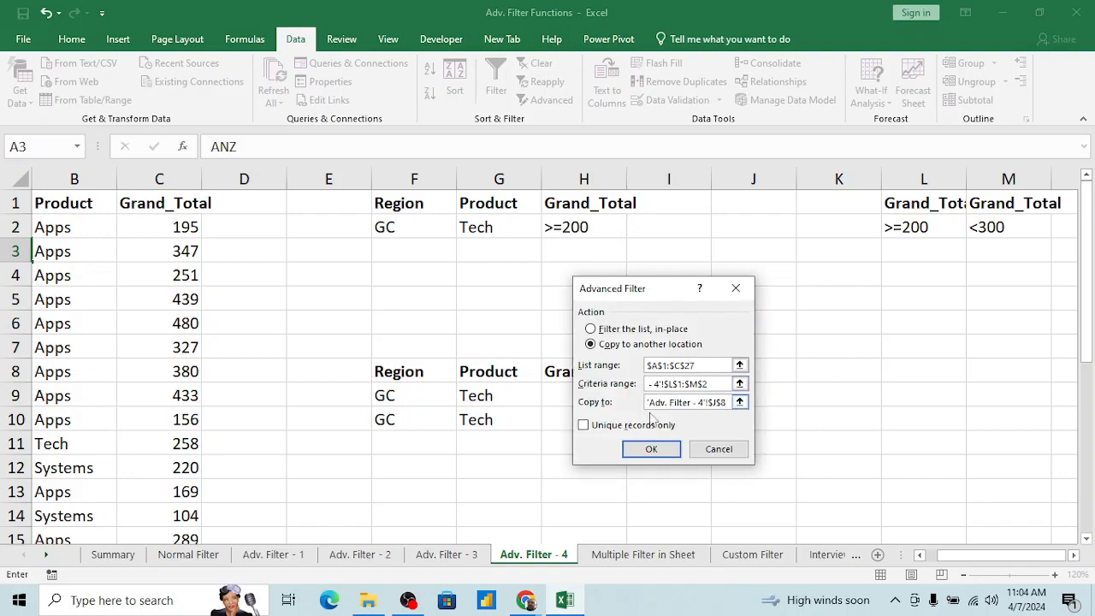
click(648, 450)
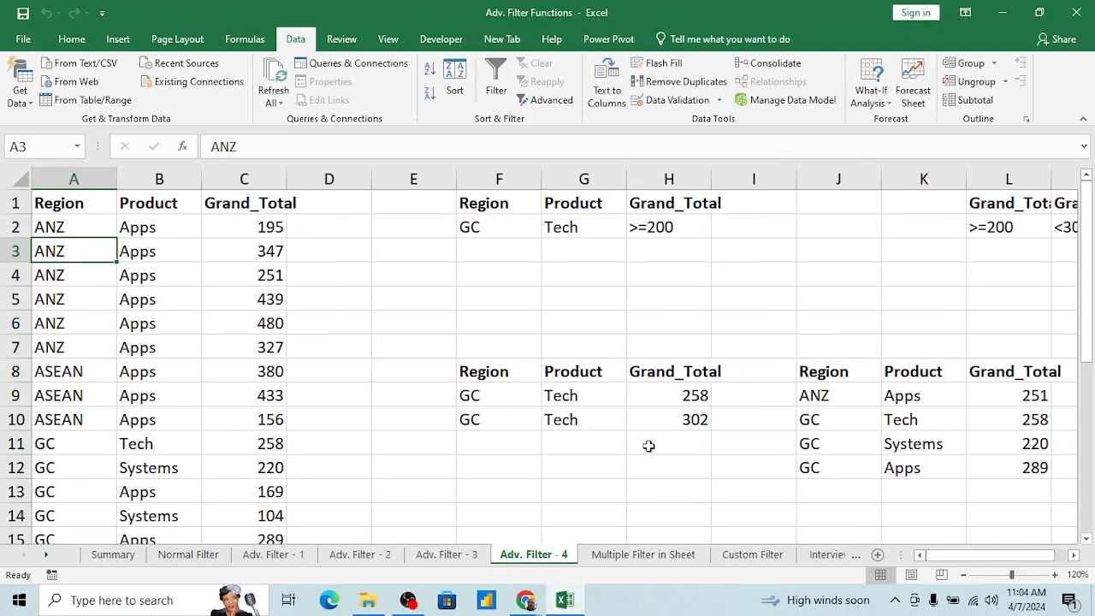
Step: Check the extracted records in J8:L12, especially their Grand_Total values, against the >=200 and <300 criteria
click(870, 390)
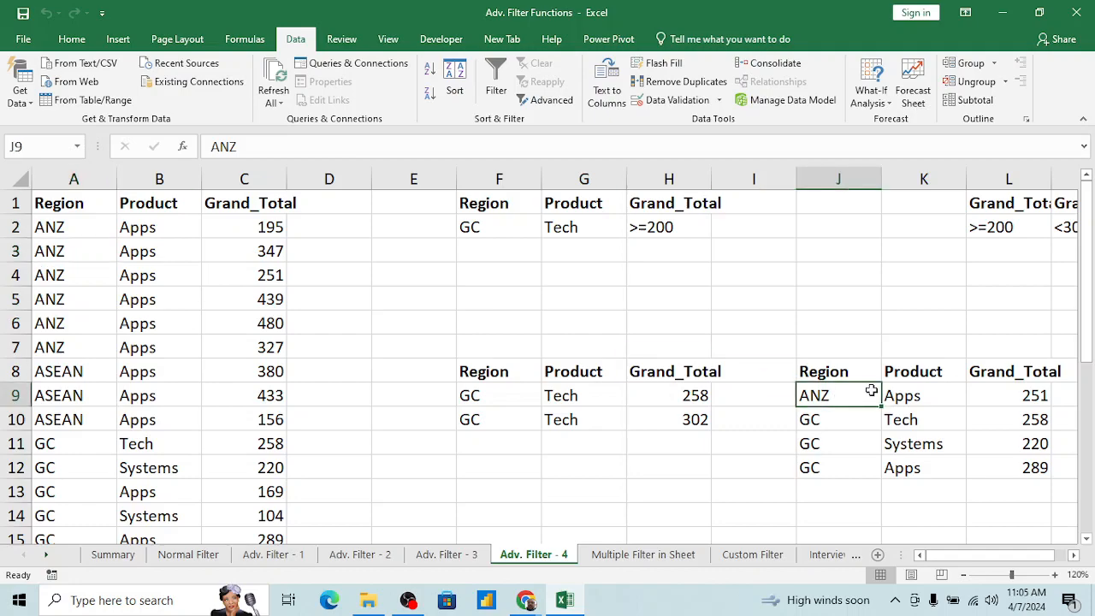
key(Right)
key(Left)
key(Up)
key(Down)
key(Right)
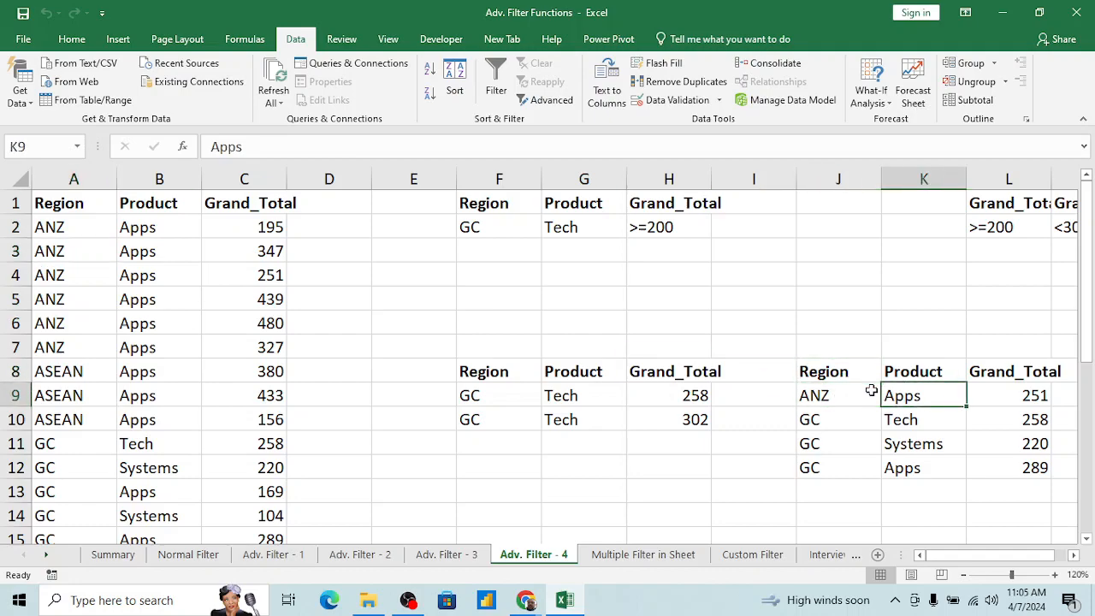
key(shift+Up)
key(Down)
scroll(871, 390, right, 1)
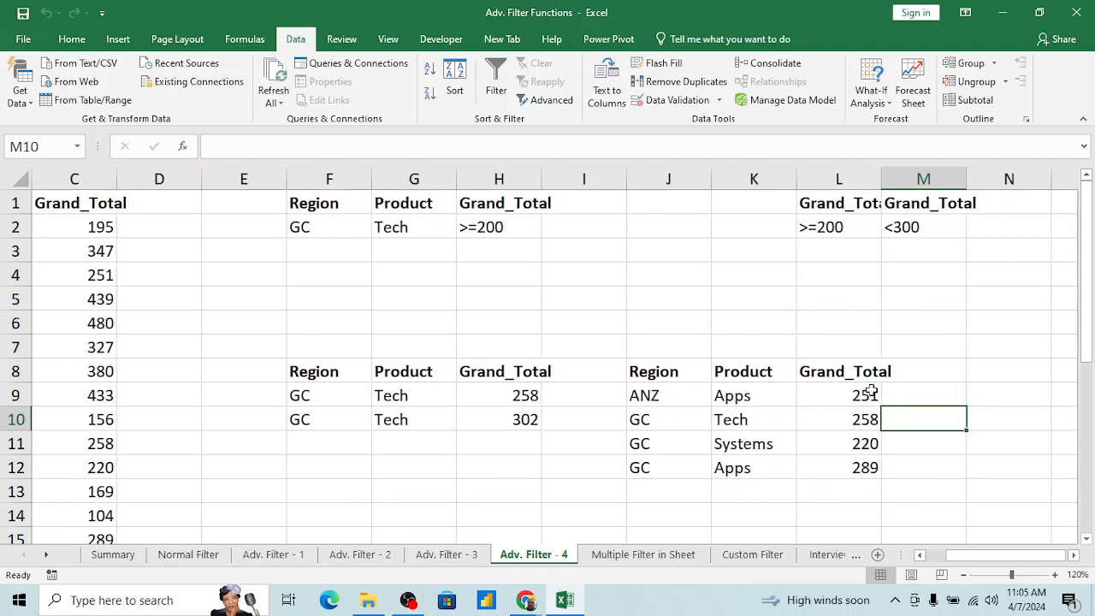
click(871, 392)
key(shift+Down)
key(shift+Down)
key(shift+Down)
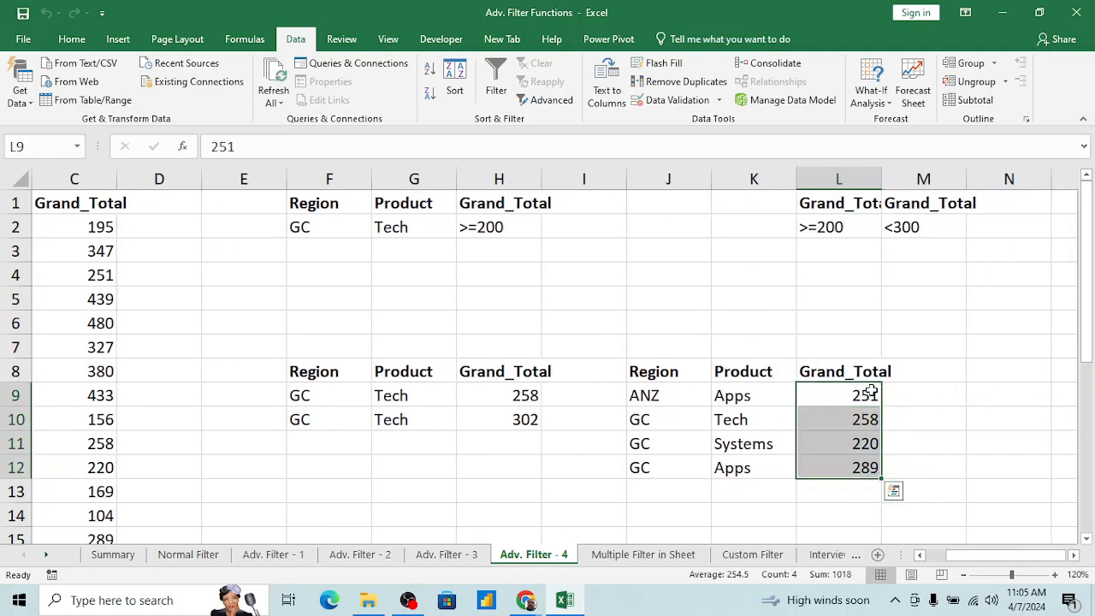
click(867, 377)
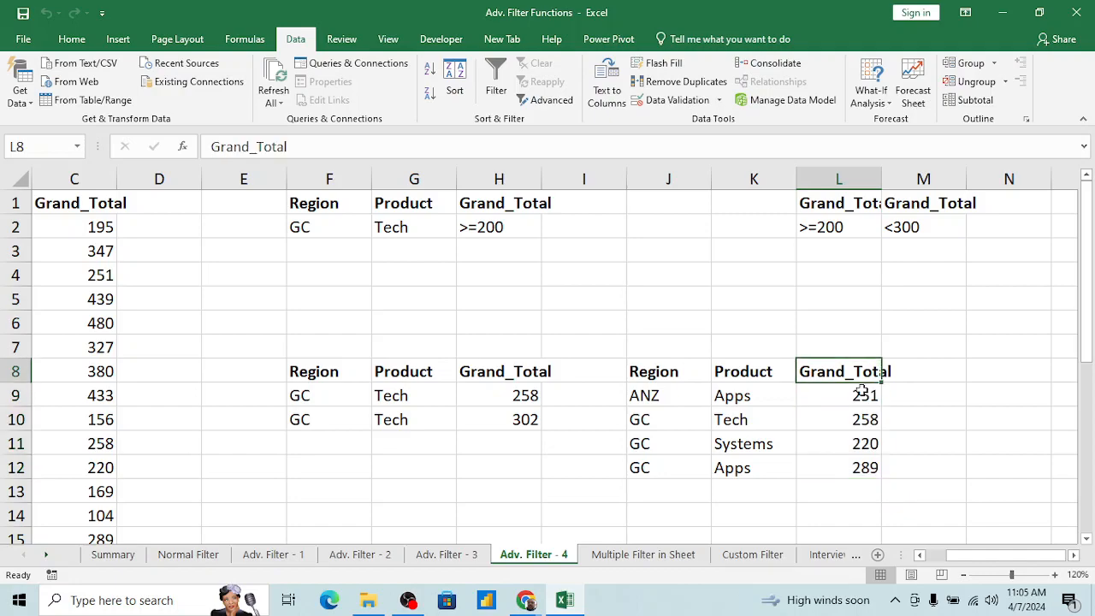
Step: Copy the Grand_Total header and criterion from H1:H2 to I1, next to the original criteria block
click(536, 224)
drag(530, 205, 536, 224)
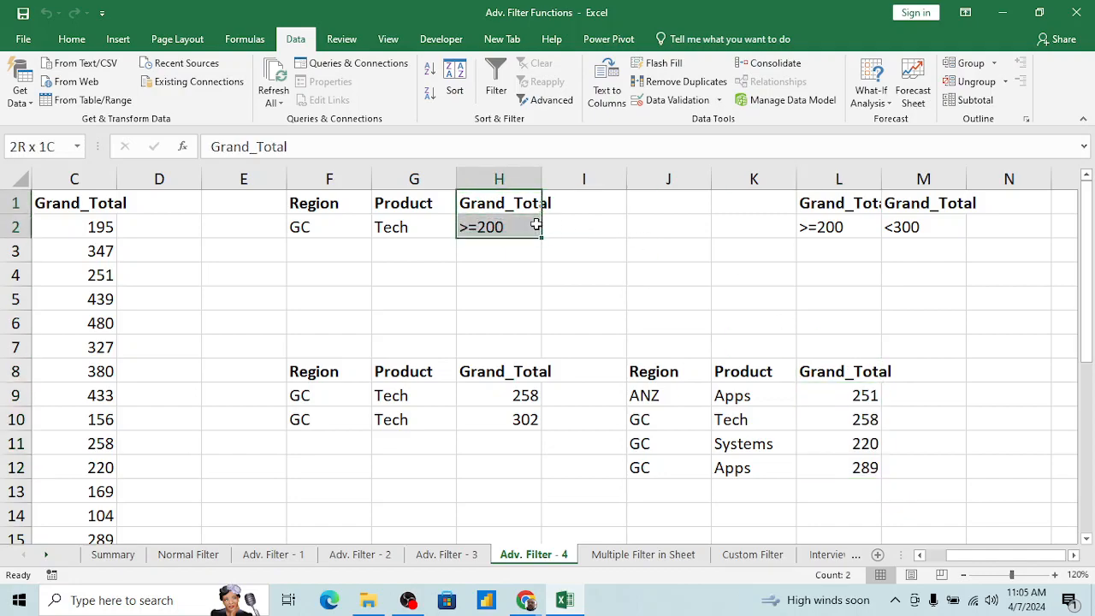
key(ctrl+c)
key(Right)
key(Return)
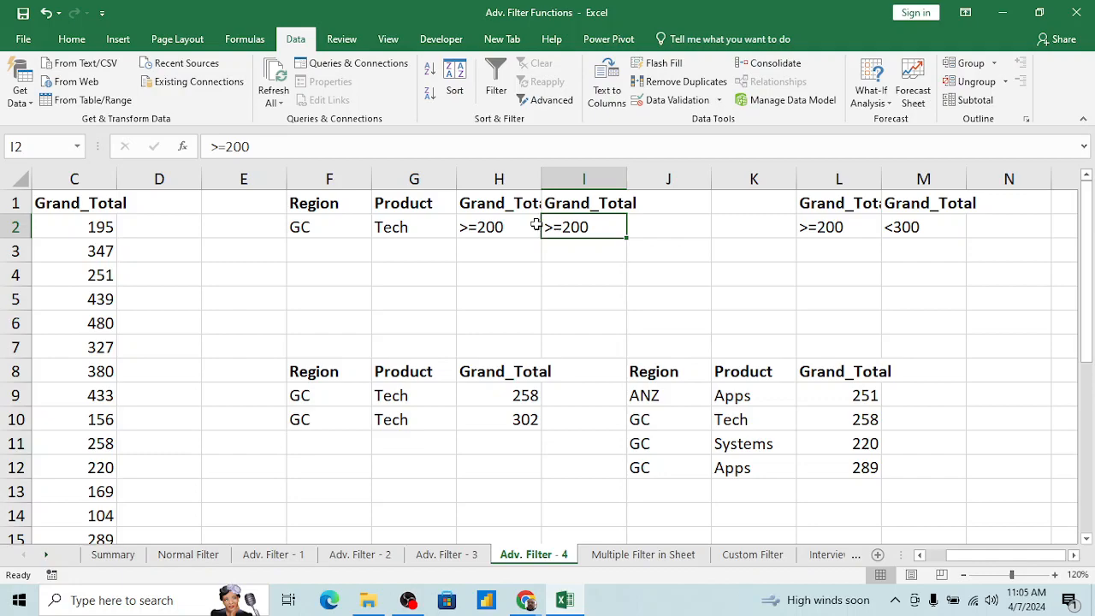
Step: Review the Region and Product criteria in F1:G2 and the copied Grand_Total criterion in I2
click(336, 226)
key(Up)
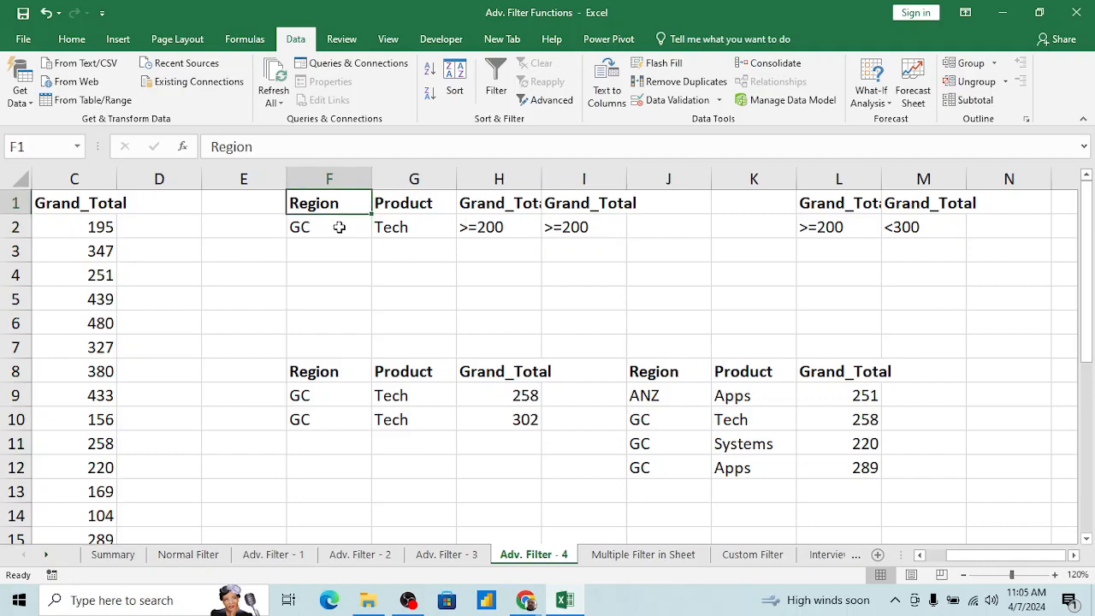
key(shift+Right)
key(shift+Down)
key(Right)
key(Right)
key(Right)
key(Down)
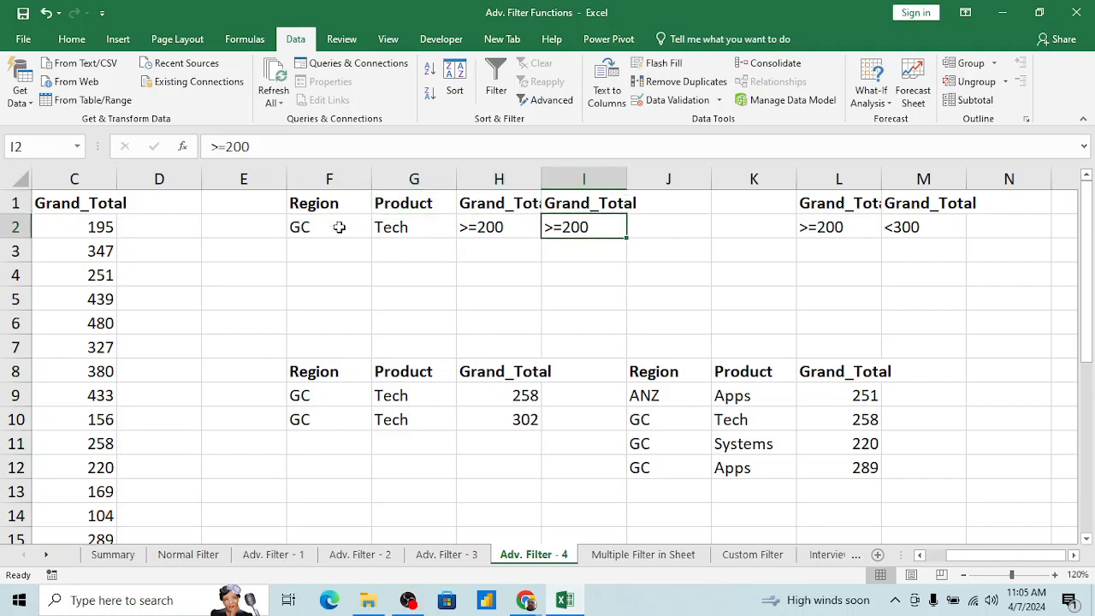
Step: Change the second Grand_Total criterion in I2 to <400
click(219, 147)
key(Delete)
key(BackSpace)
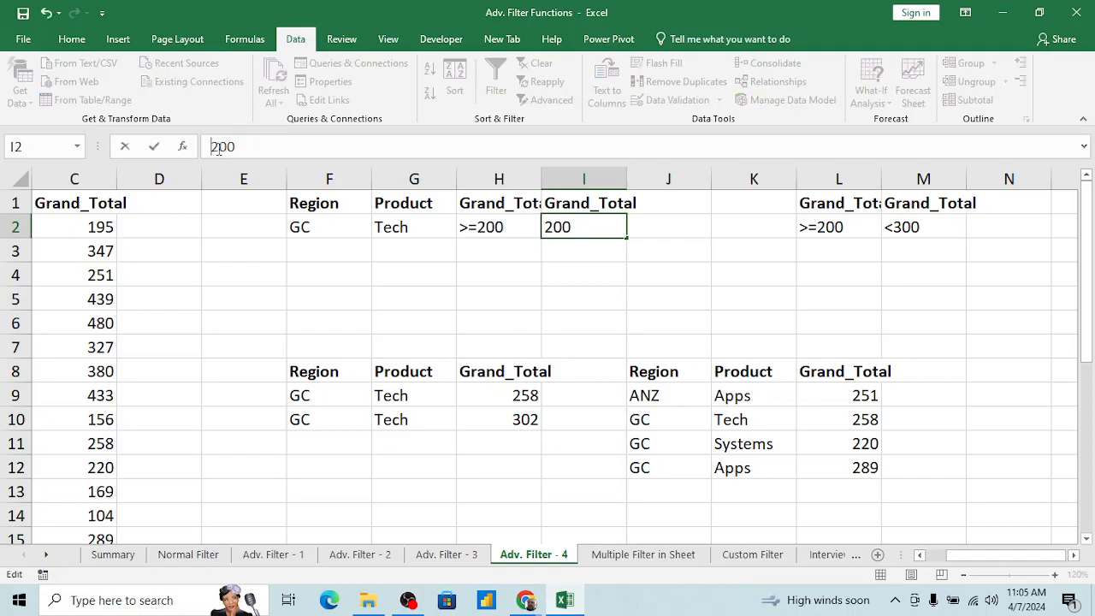
text(<)
key(Return)
key(Up)
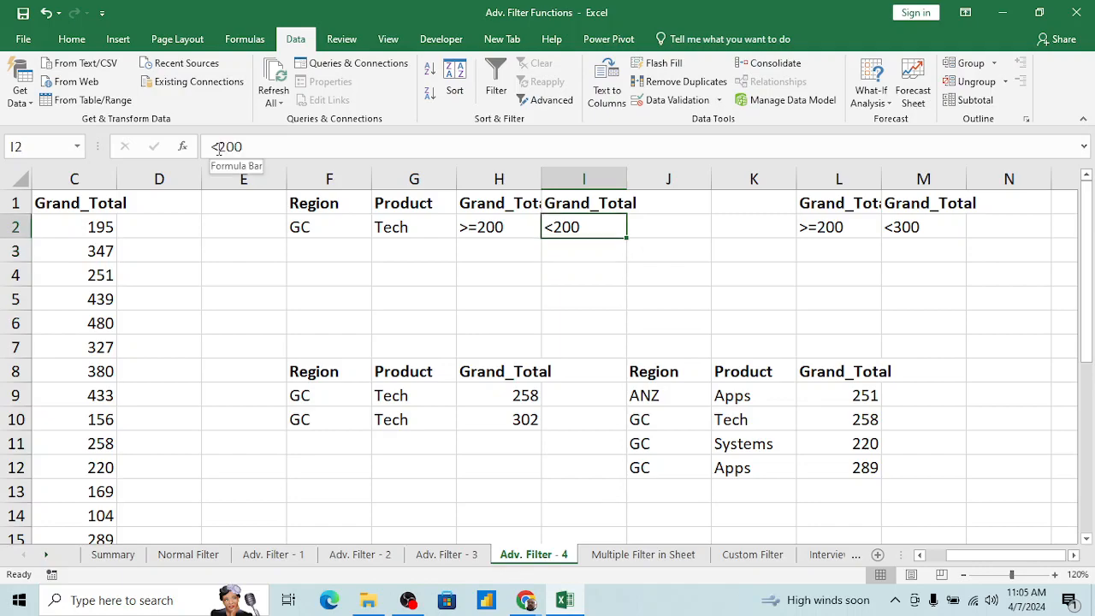
key(BackSpace)
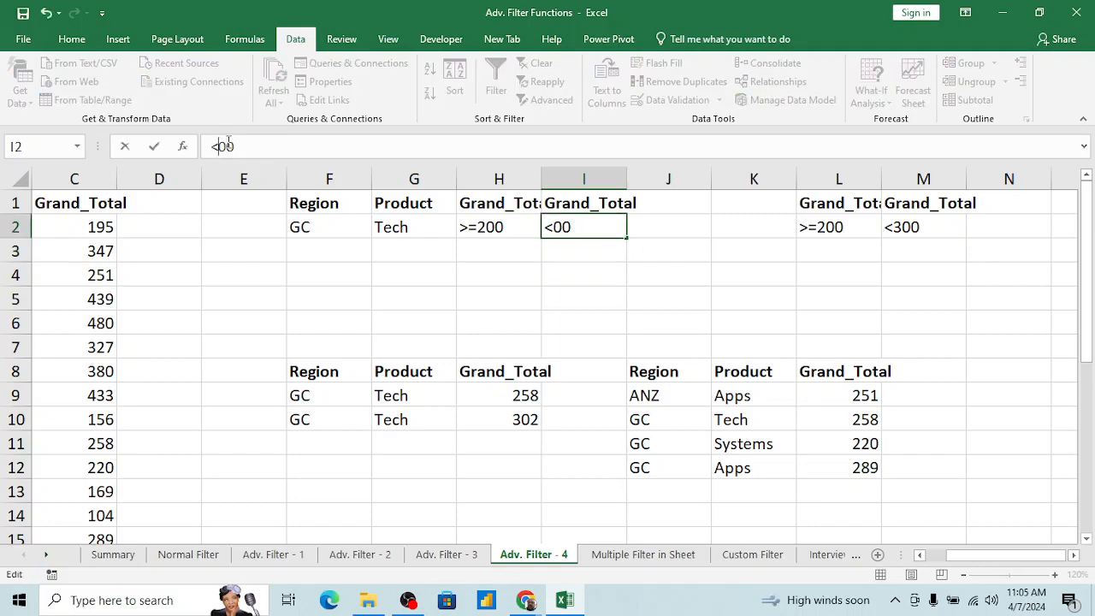
text(4)
key(Return)
key(Up)
Step: Turn on AutoFilter for the Region, Product and Grand_Total headers in A1:C1
key(Right)
key(Right)
key(Right)
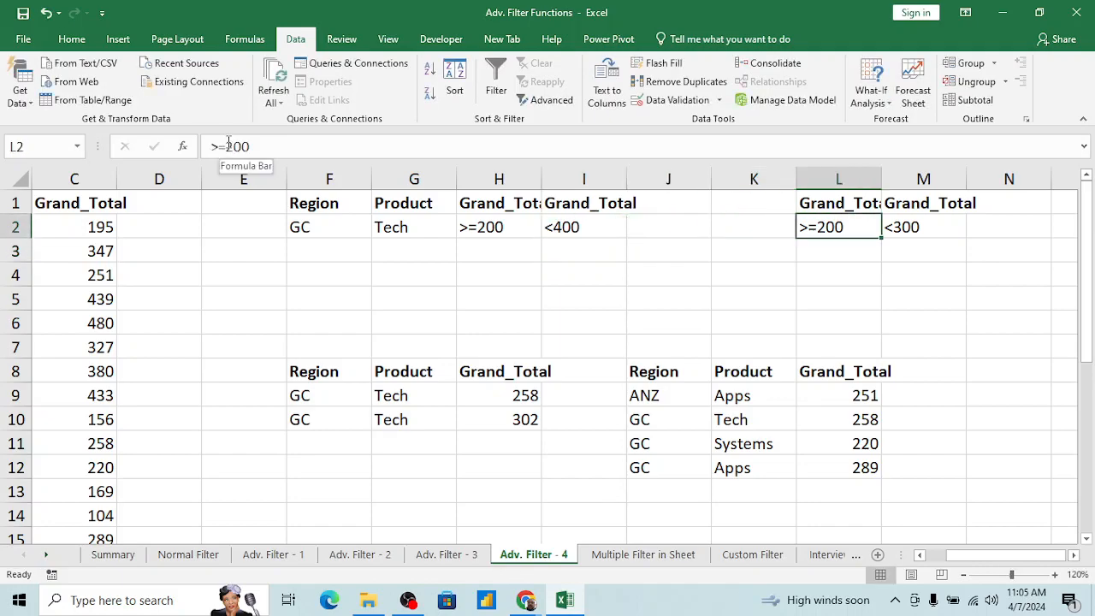
key(Up)
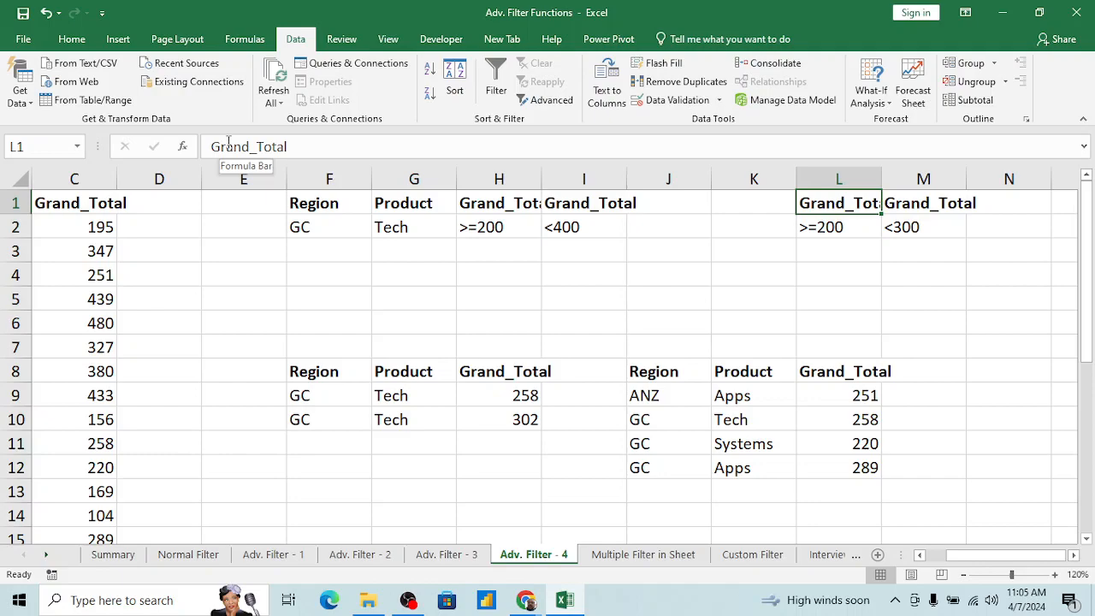
key(Down)
key(Down)
key(Down)
key(Down)
key(Down)
key(Home)
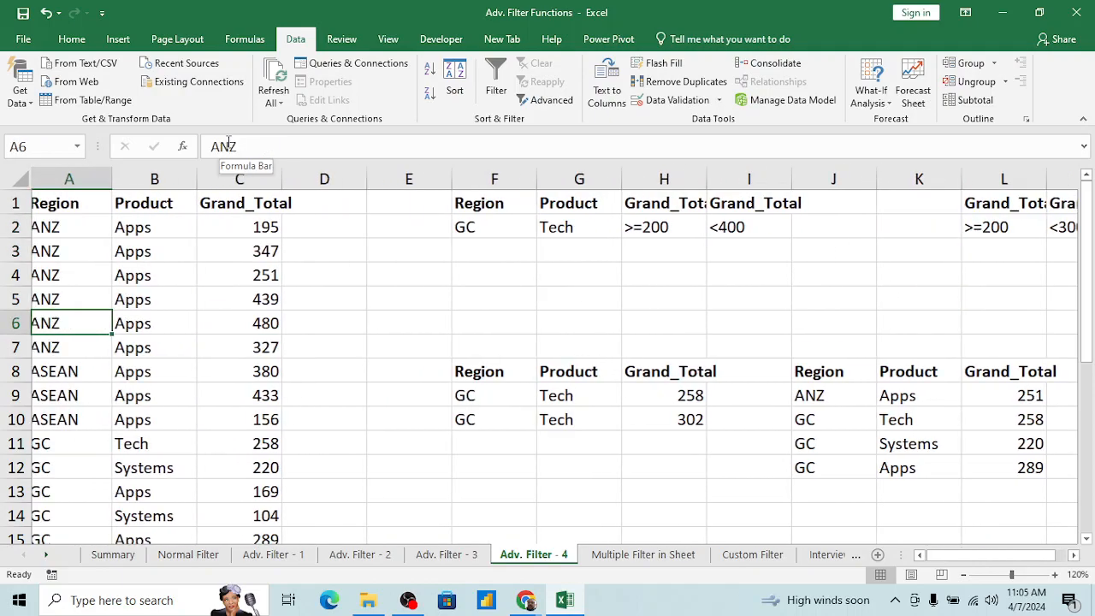
key(Up)
key(Up)
key(Up)
key(Up)
key(Up)
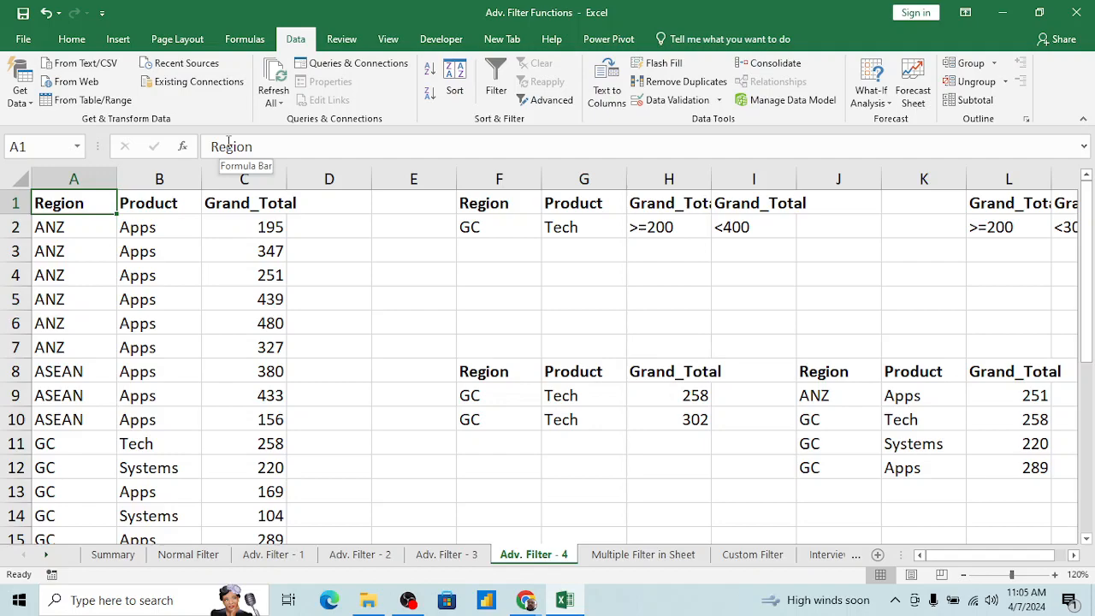
key(Right)
key(Left)
key(alt+d)
key(f)
key(f)
key(Right)
key(Left)
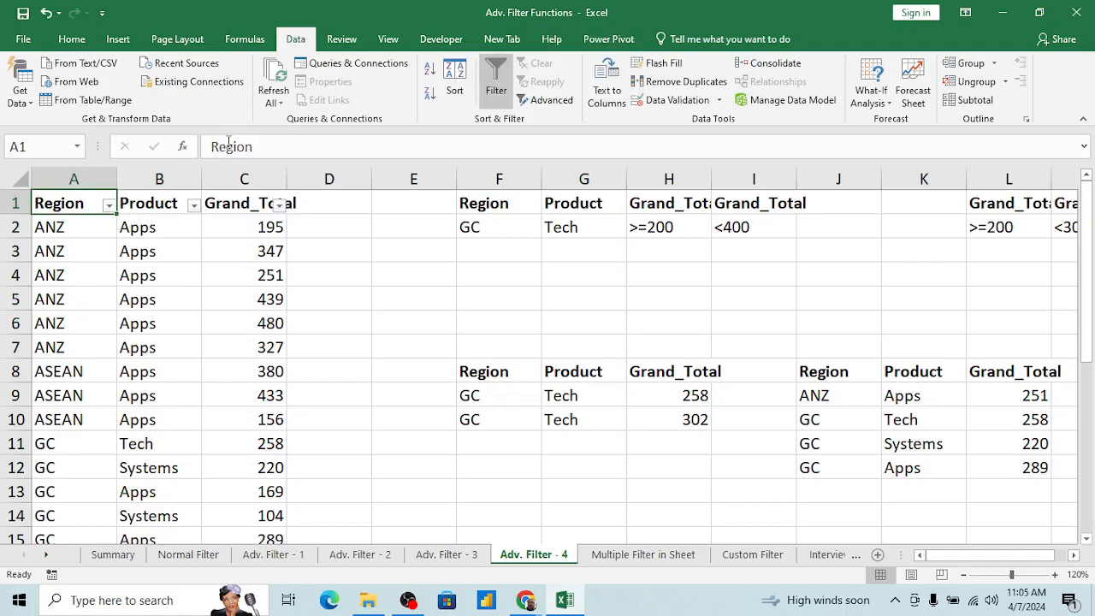
Step: Filter the Grand_Total column with a Between condition from 100 to 150
key(alt+Down)
key(Escape)
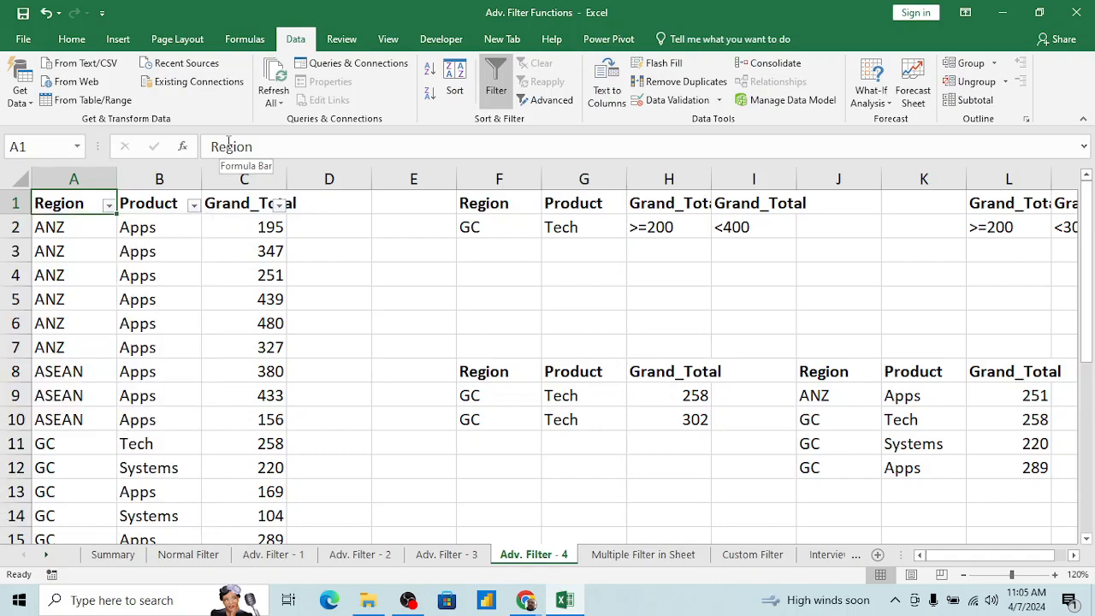
key(Right)
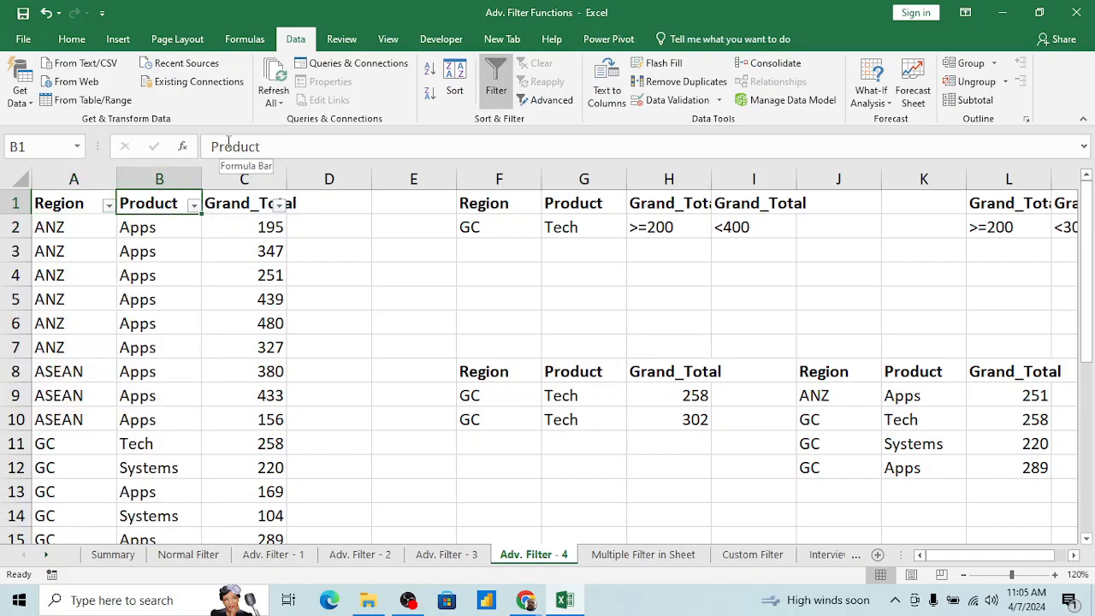
key(Right)
key(alt+Down)
mouse_move(158, 329)
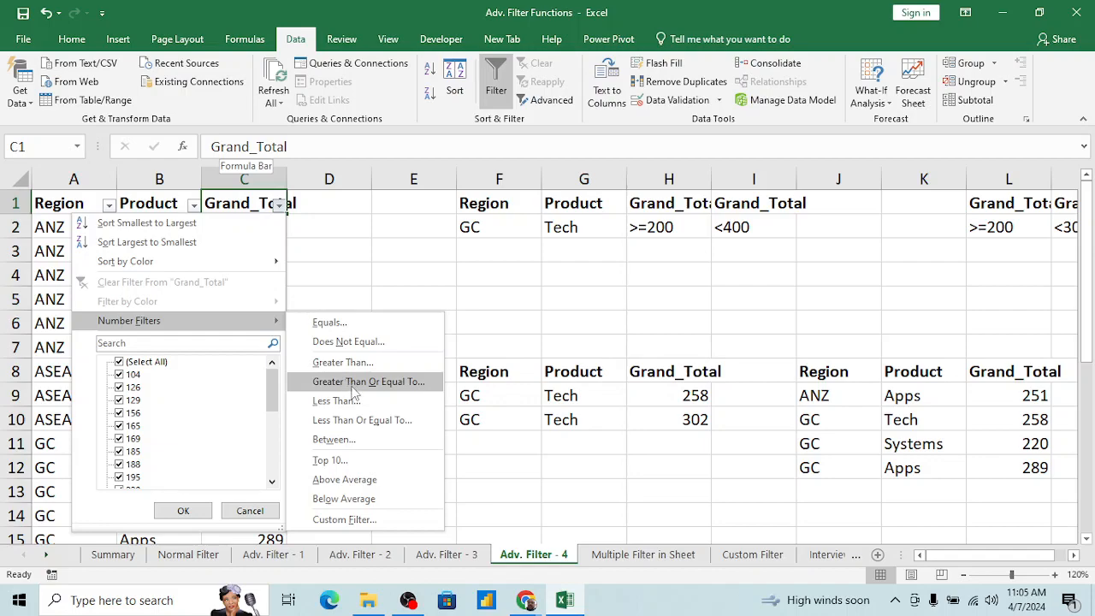
click(333, 439)
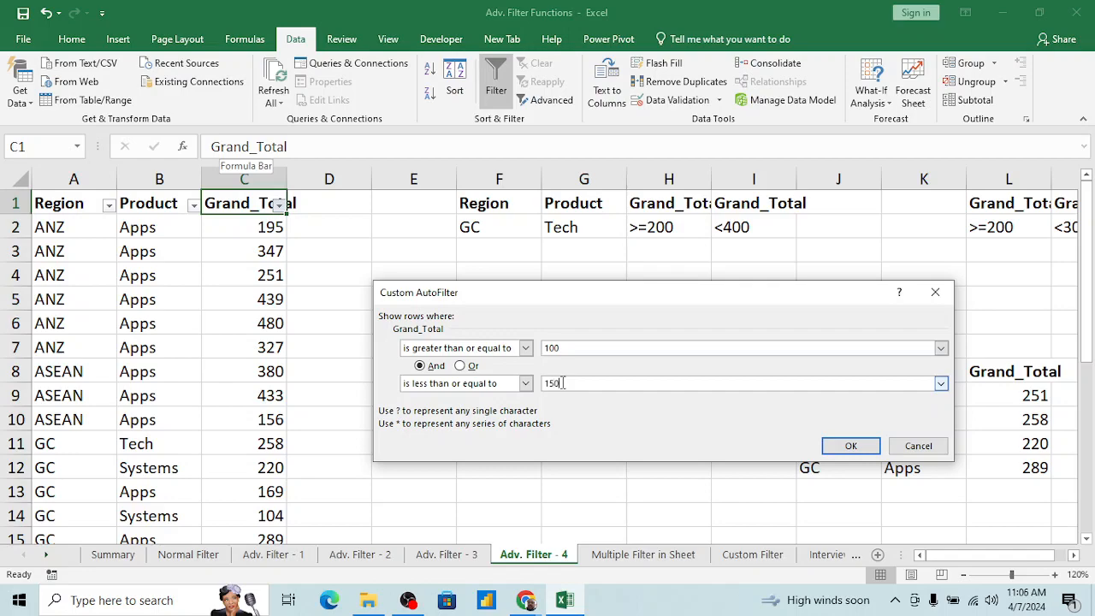
click(847, 445)
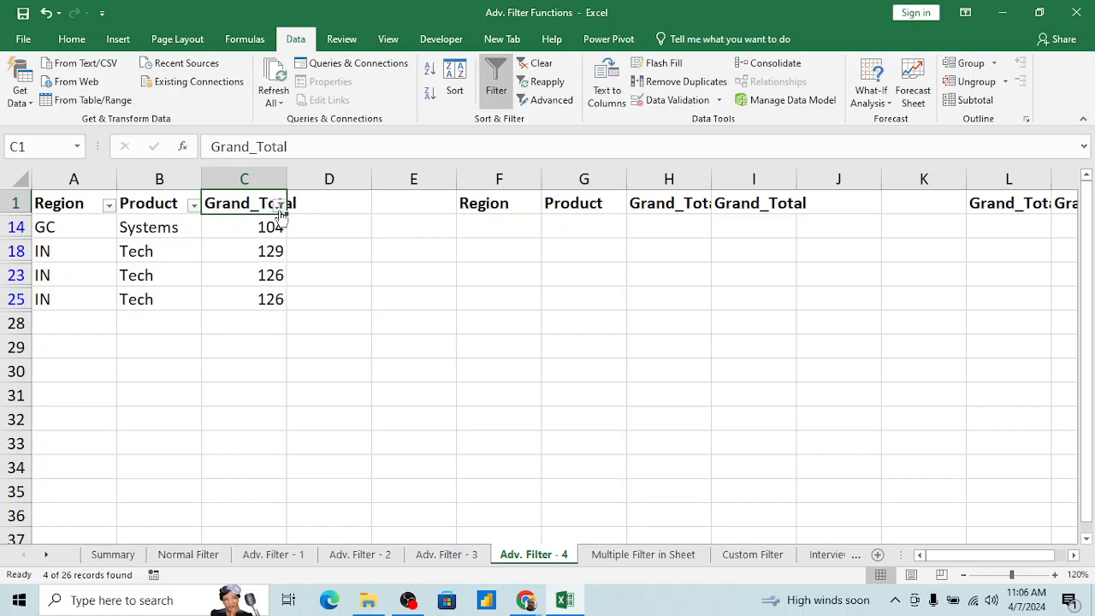
Step: Clear the Between filter so all rows of the data table are shown
key(alt+d)
key(f)
key(s)
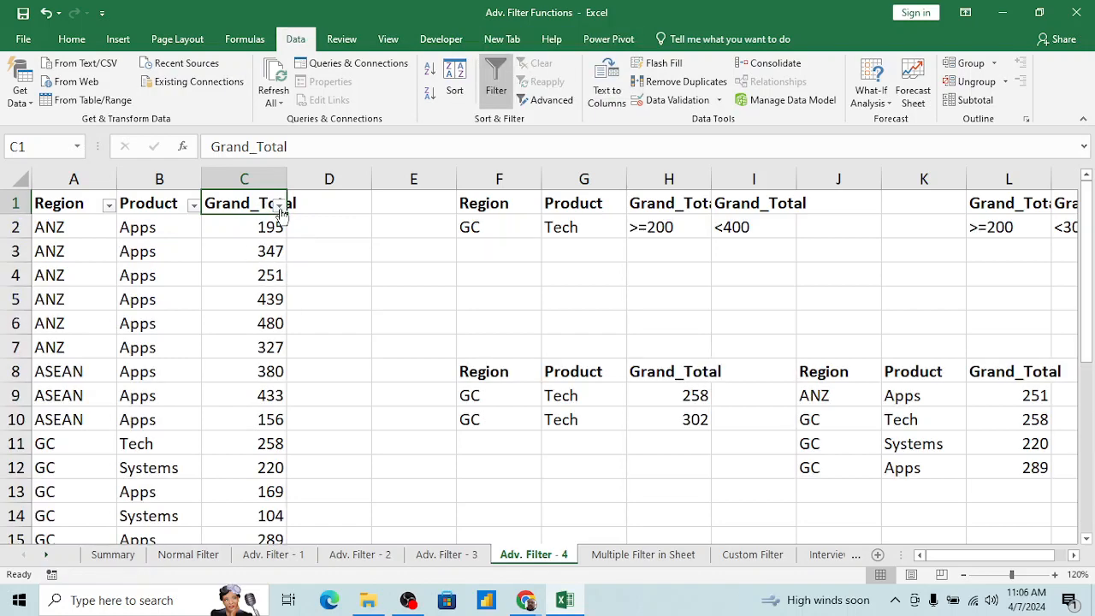
Step: Filter the Grand_Total column to its top 5 items
click(280, 206)
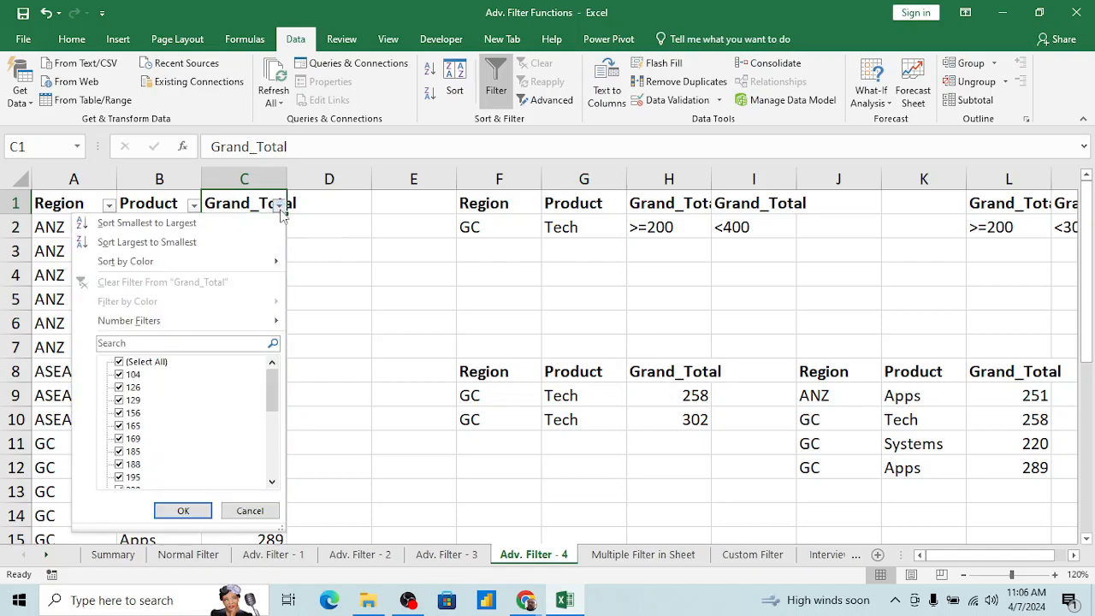
mouse_move(212, 320)
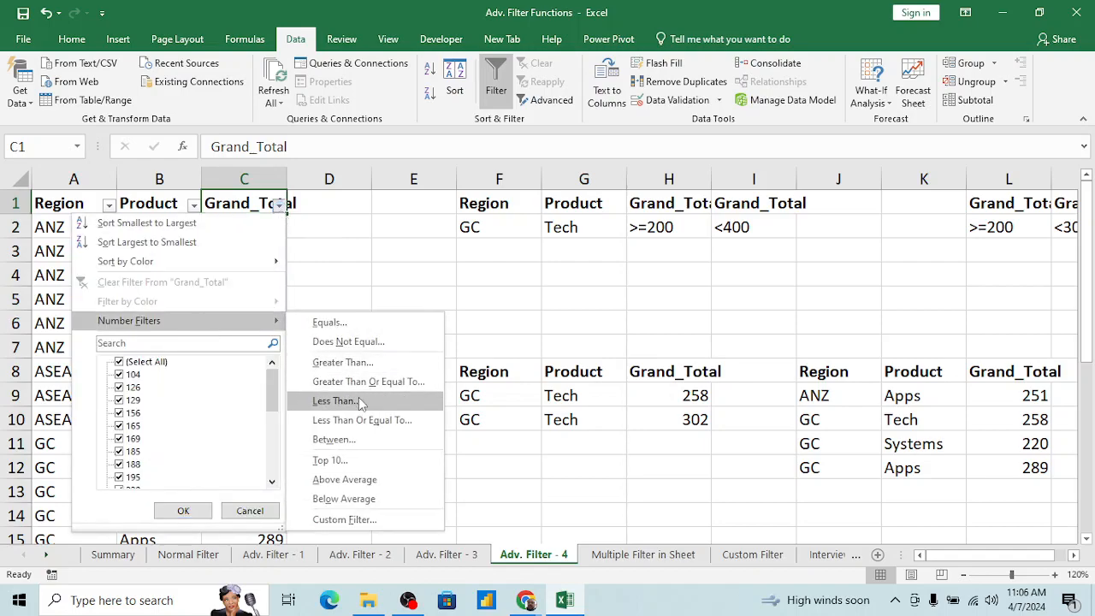
click(330, 461)
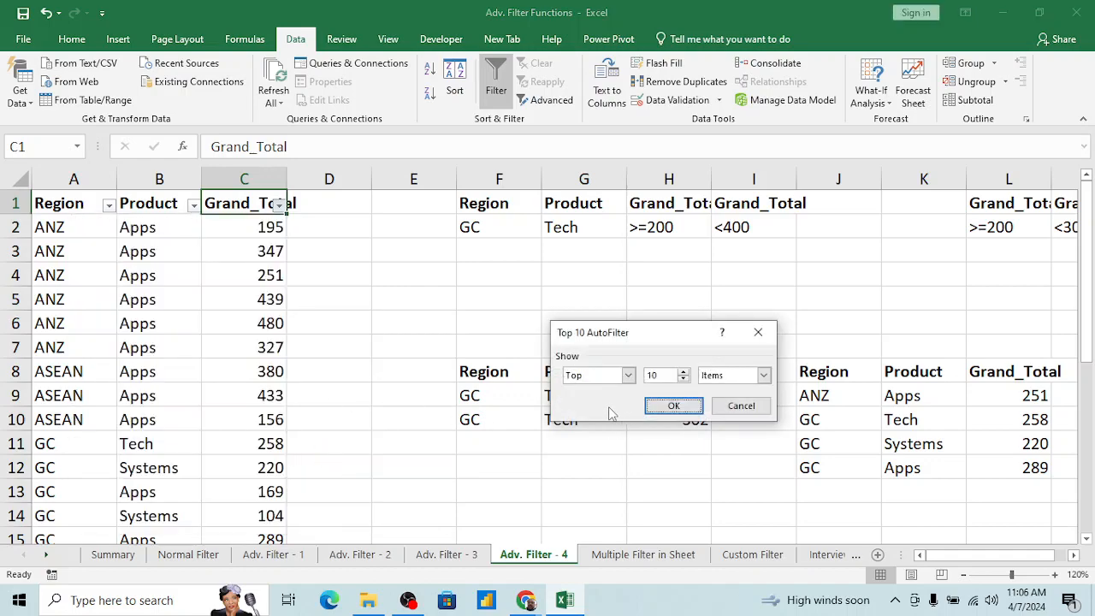
click(671, 377)
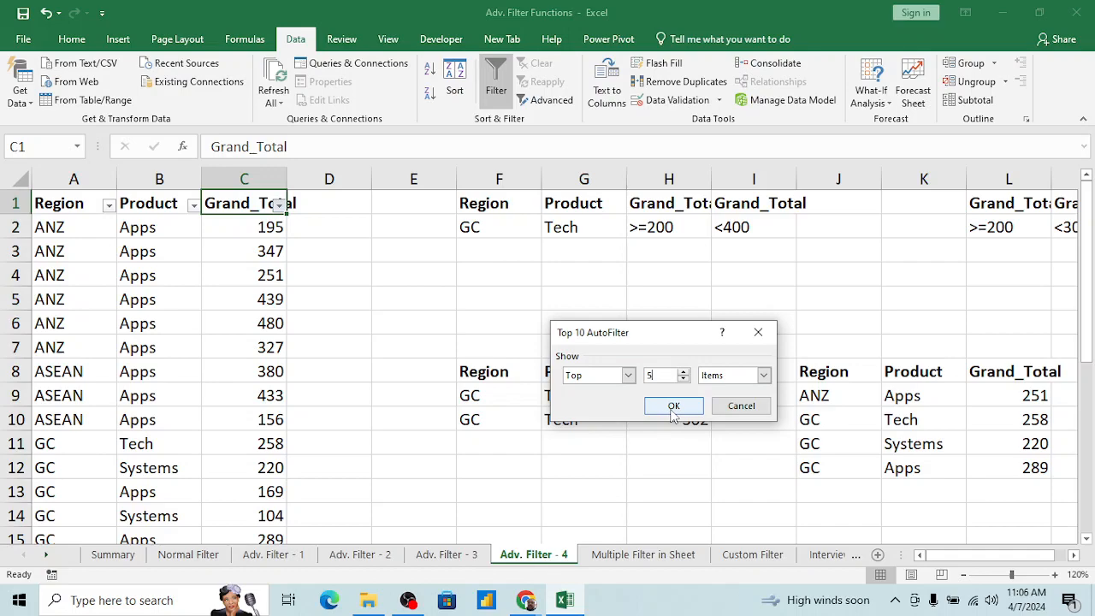
click(673, 410)
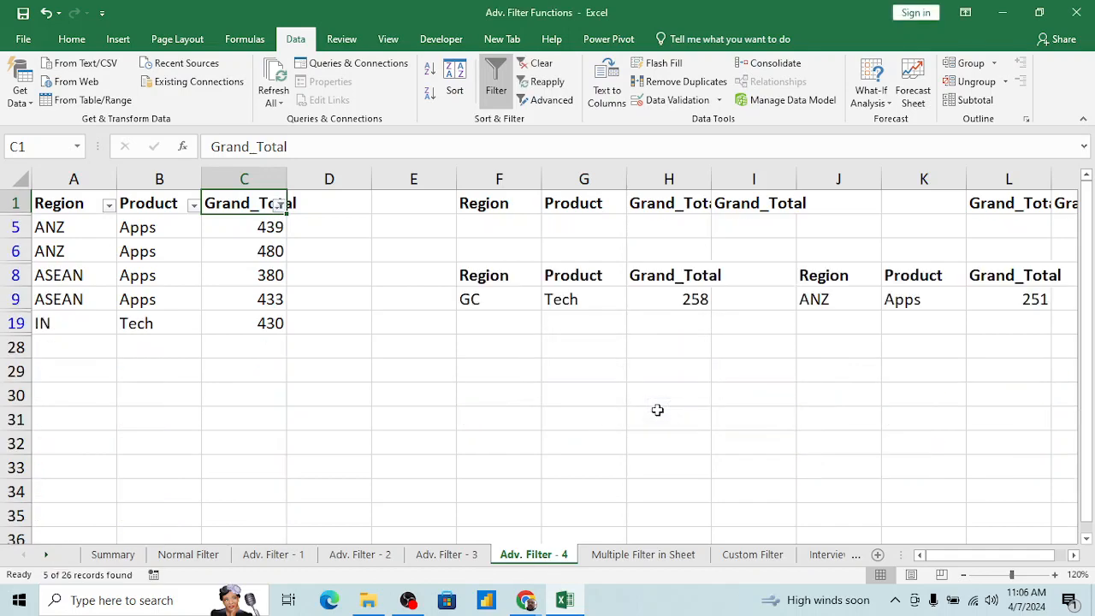
Step: Check the filtered Grand_Total values, and clear the top-items filter from that column
click(268, 226)
key(shift+Down)
key(shift+Down)
key(shift+Down)
key(shift+Down)
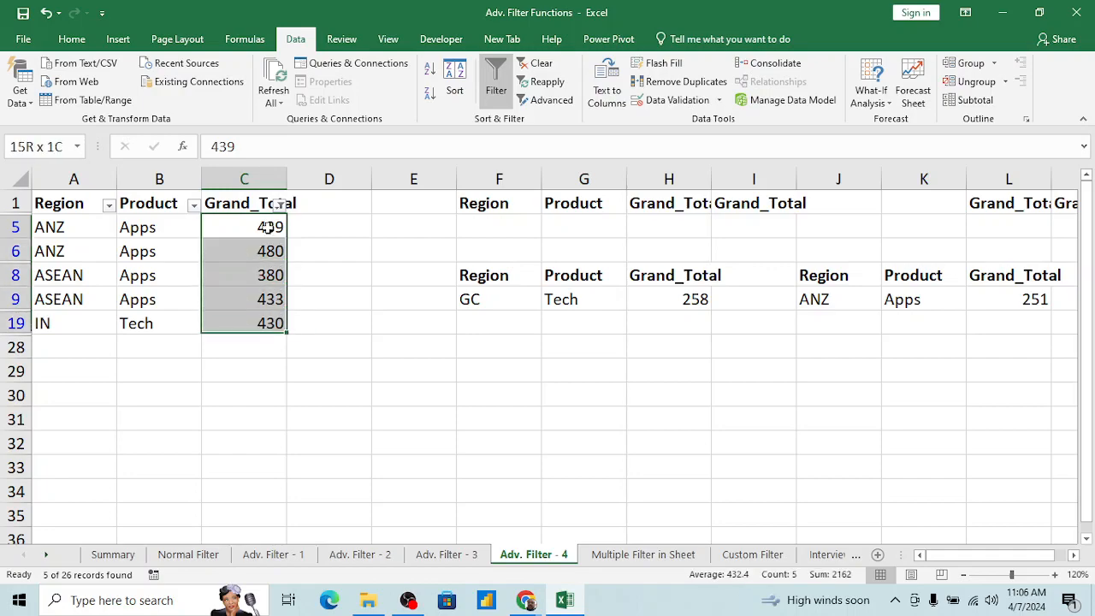
key(Up)
key(alt+Down)
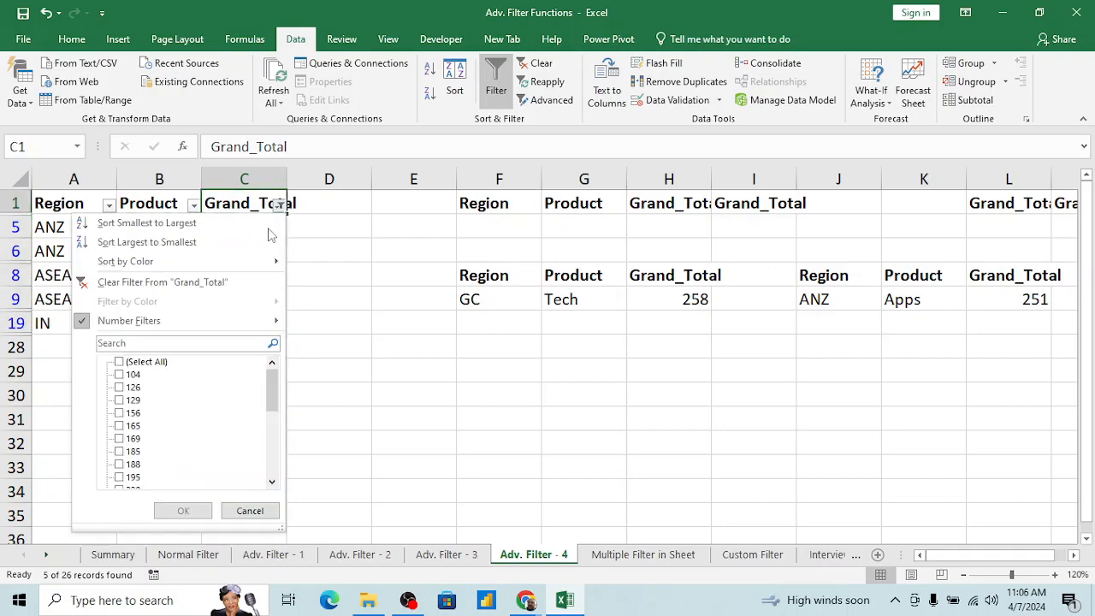
click(154, 282)
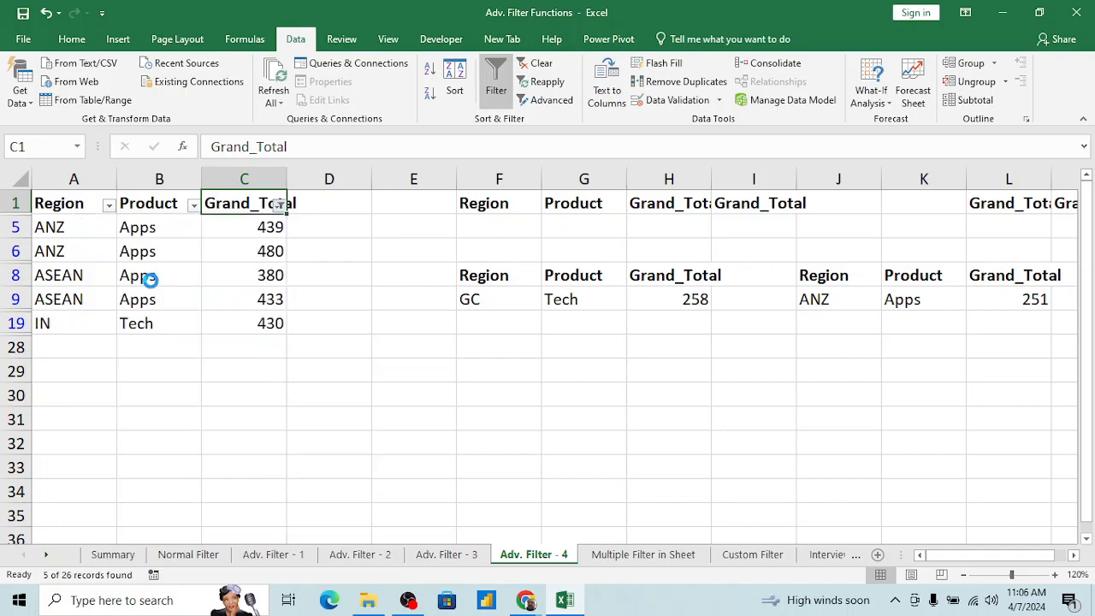
Step: Examine the comparison operators offered for both conditions of a custom Grand_Total filter, without applying one
click(278, 206)
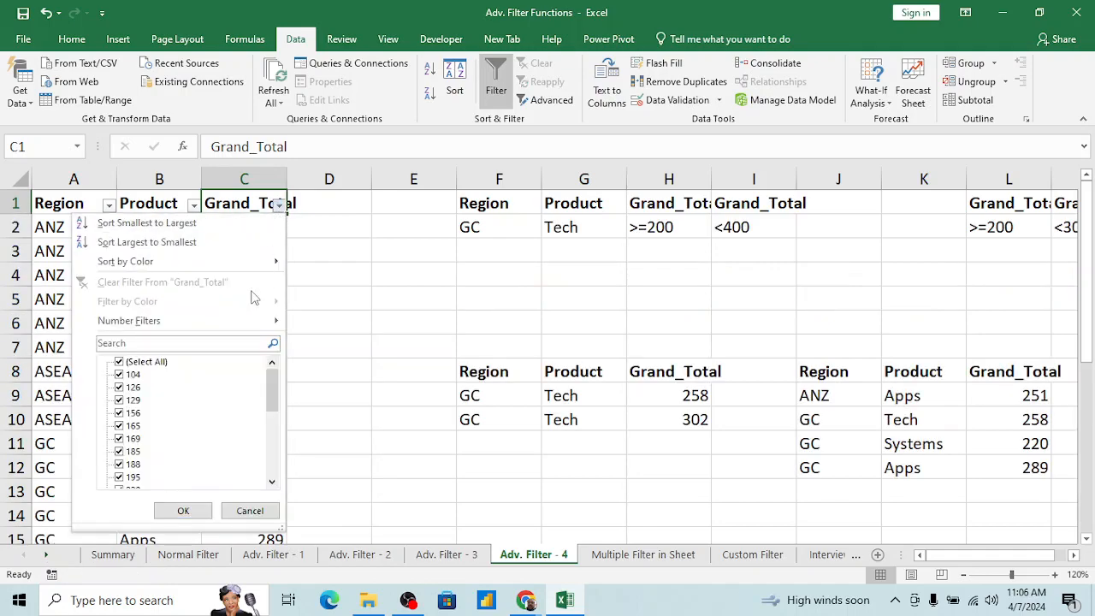
mouse_move(220, 319)
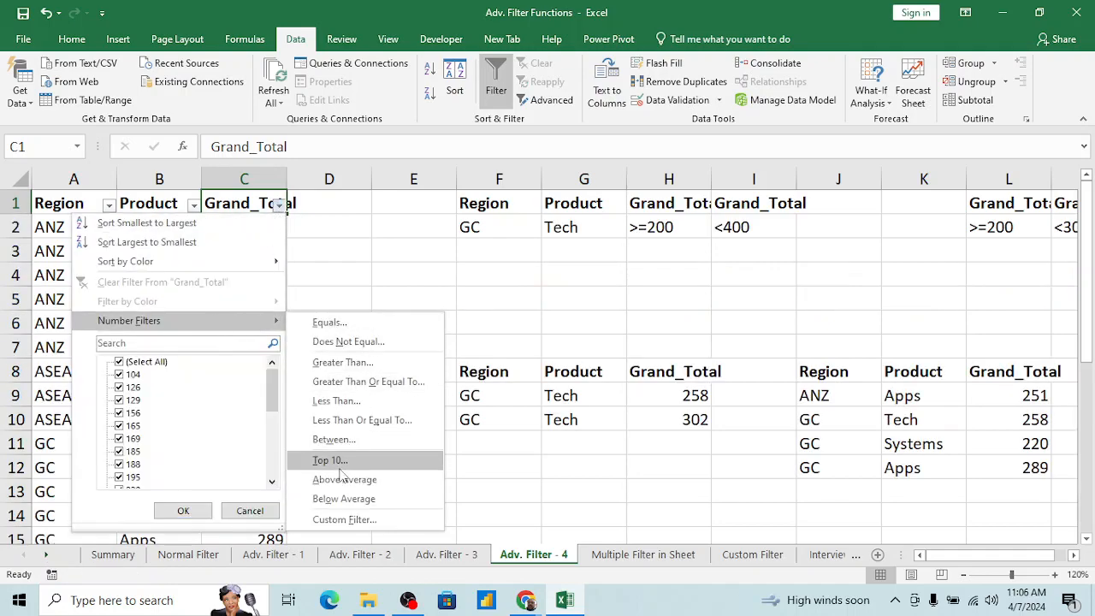
click(343, 522)
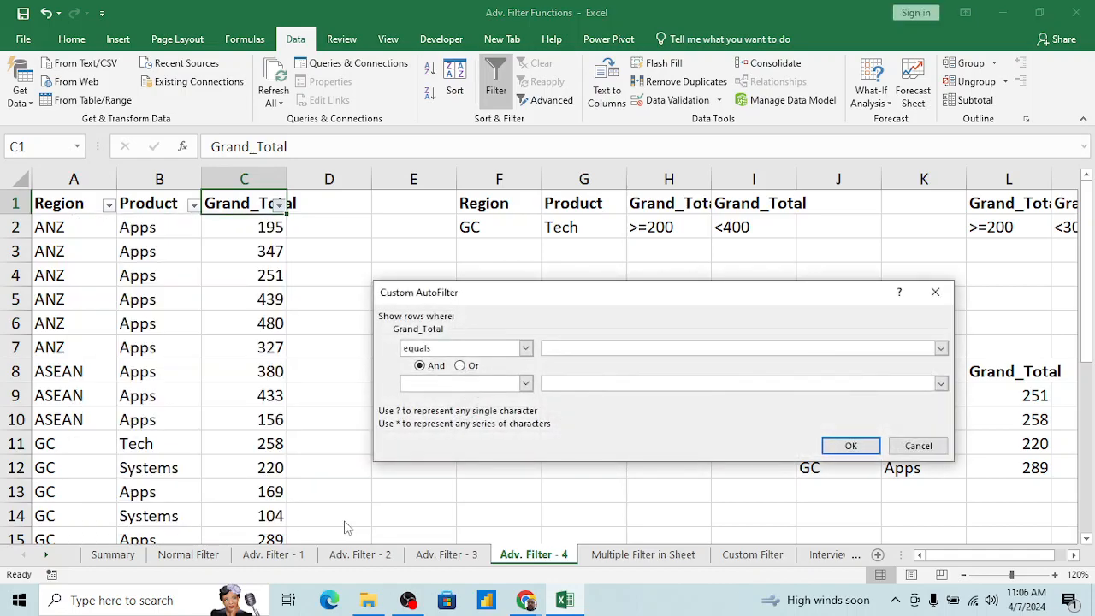
click(526, 348)
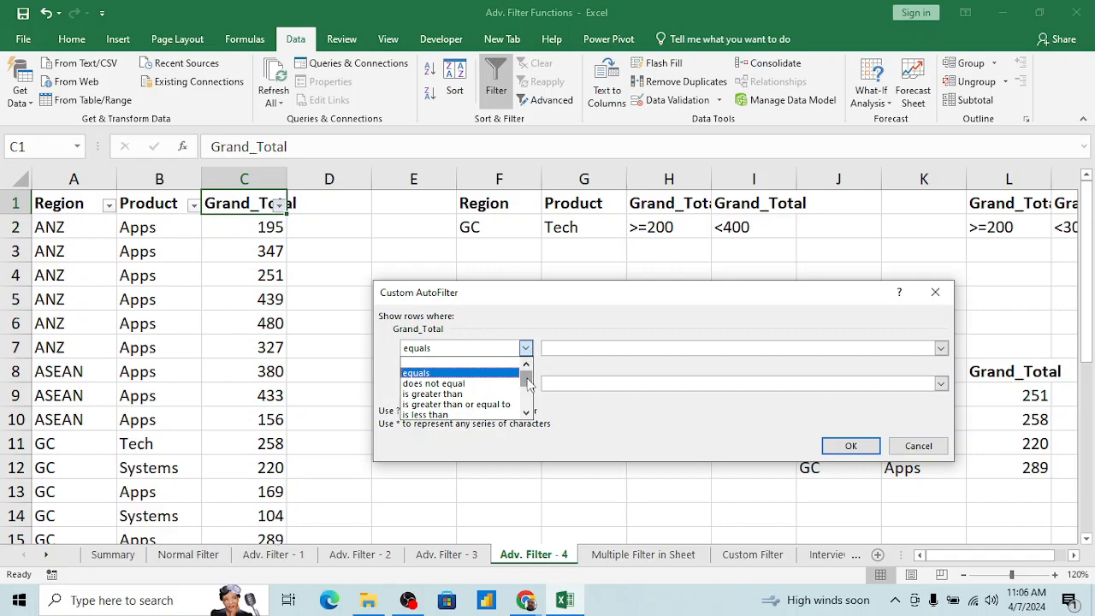
drag(528, 385, 527, 406)
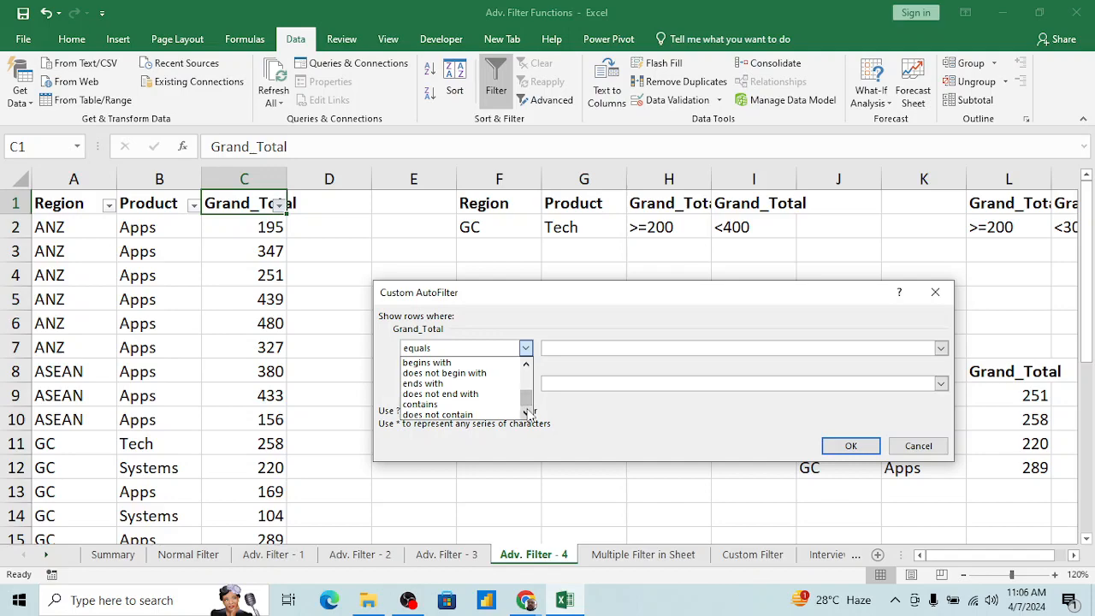
click(559, 335)
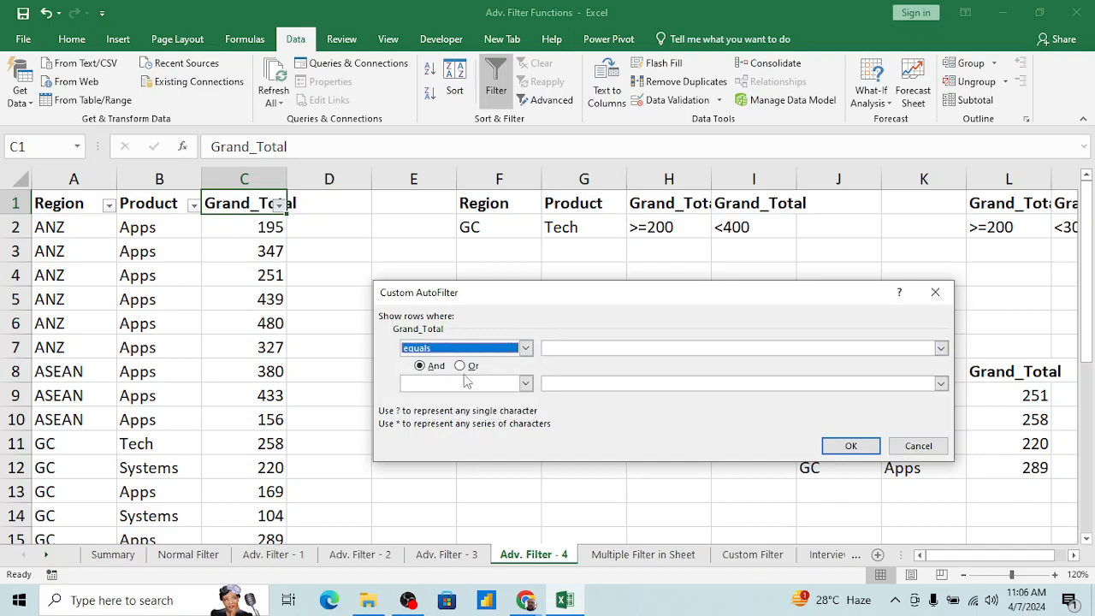
click(527, 386)
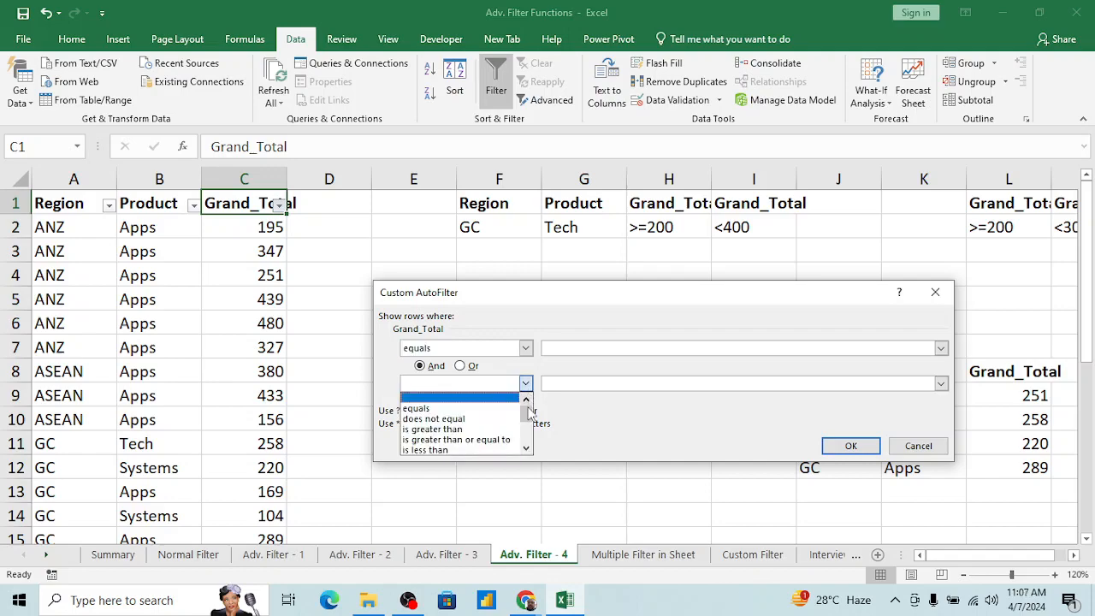
mouse_move(527, 408)
mouse_down()
mouse_move(529, 450)
mouse_move(529, 404)
mouse_up()
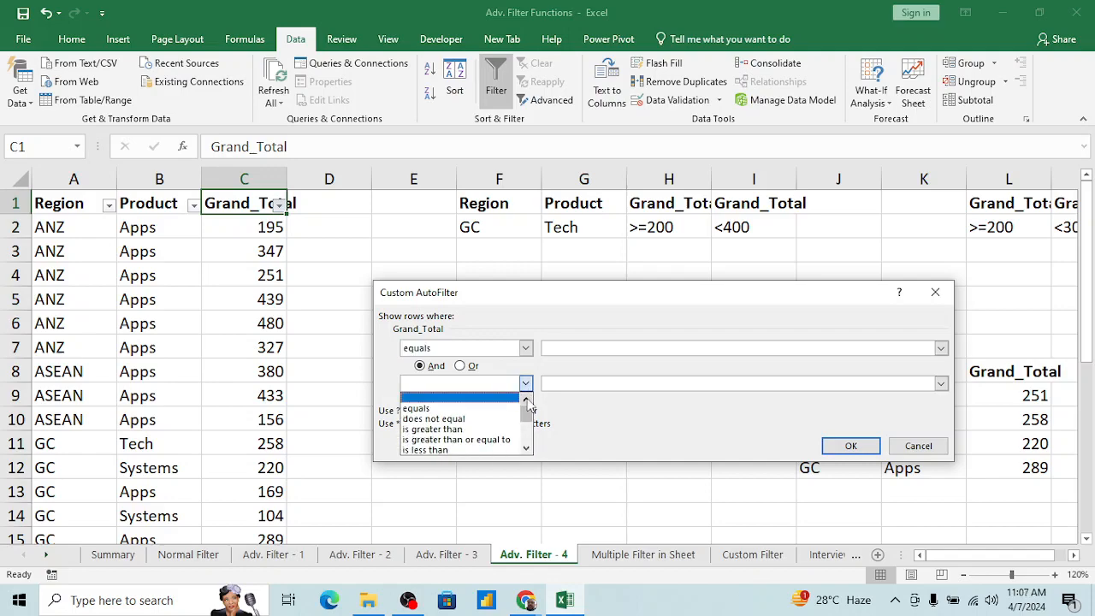
click(915, 446)
click(916, 446)
Step: Look over the number filter conditions available for the Grand_Total column
click(279, 205)
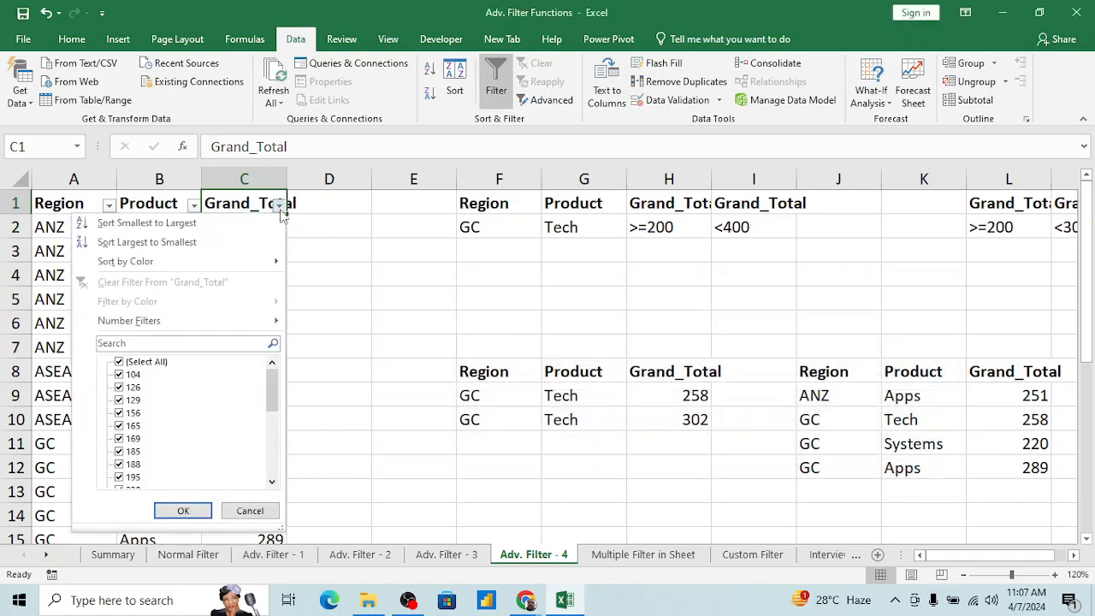
mouse_move(178, 322)
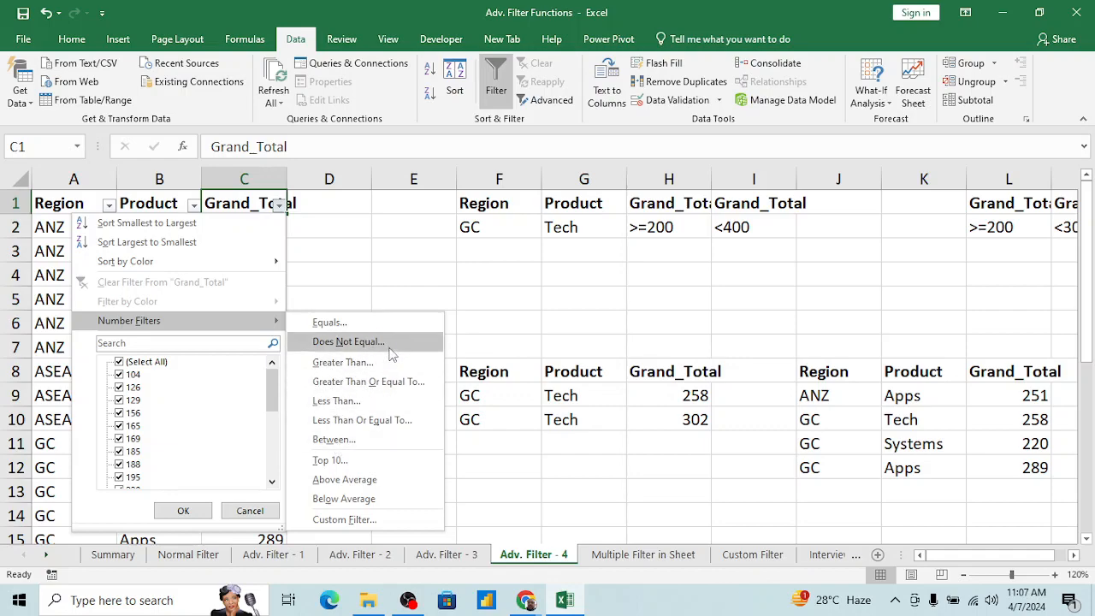
key(Escape)
key(Escape)
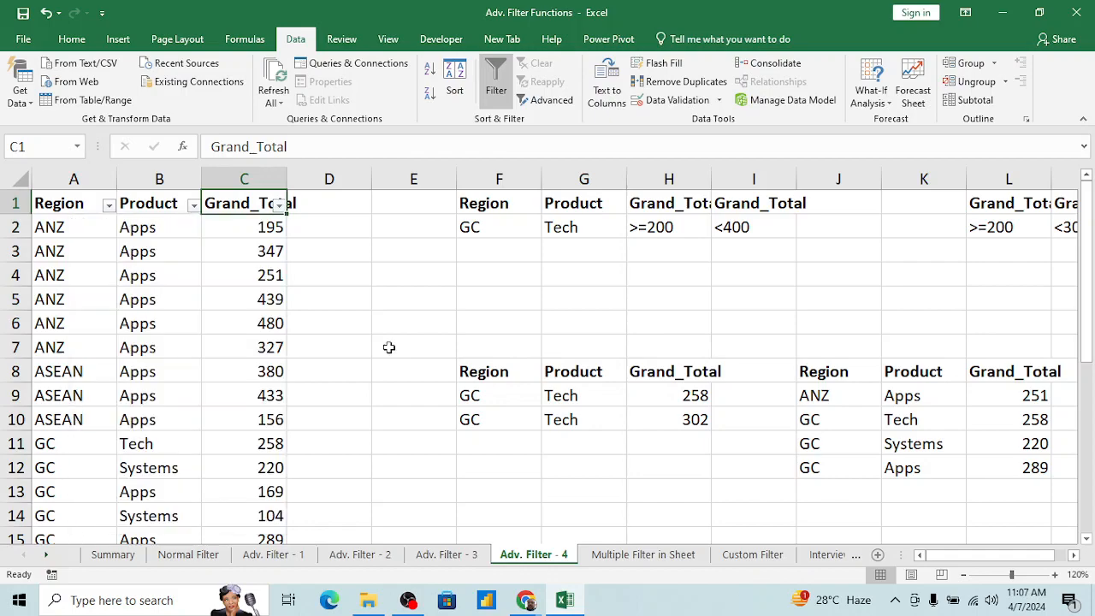
Step: Start a new list in column S with the heading Name in S1 and a person's first name in S2
key(Right)
key(Right)
key(Right)
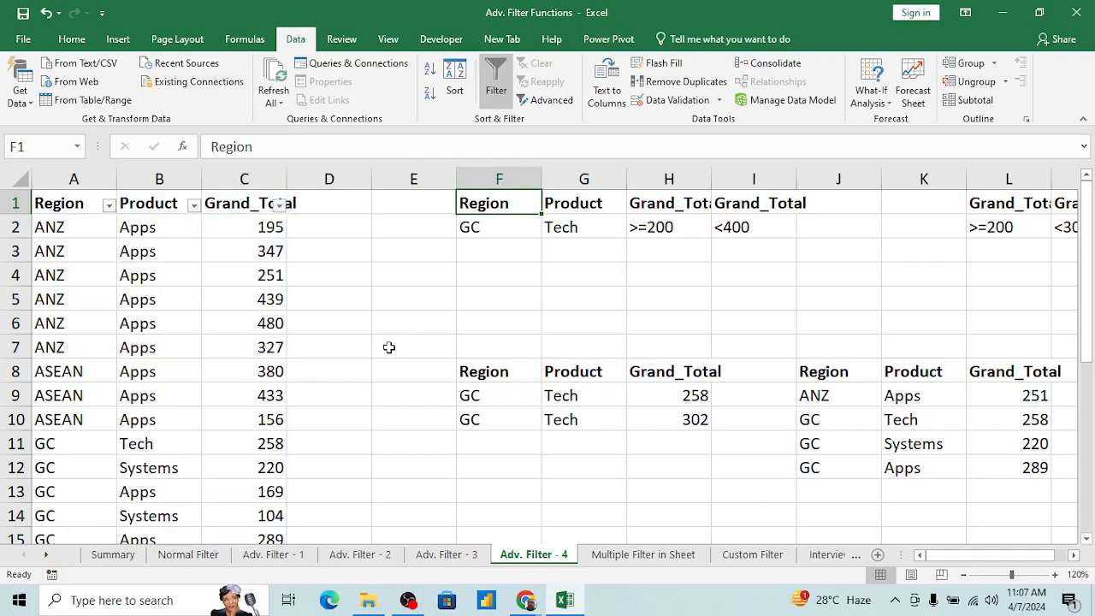
key(Right)
key(Right)
key(Right)
key(Right)
key(Right)
key(Right)
key(Right)
key(Right)
key(Right)
key(Right)
key(Right)
key(Right)
key(Right)
key(Right)
key(Right)
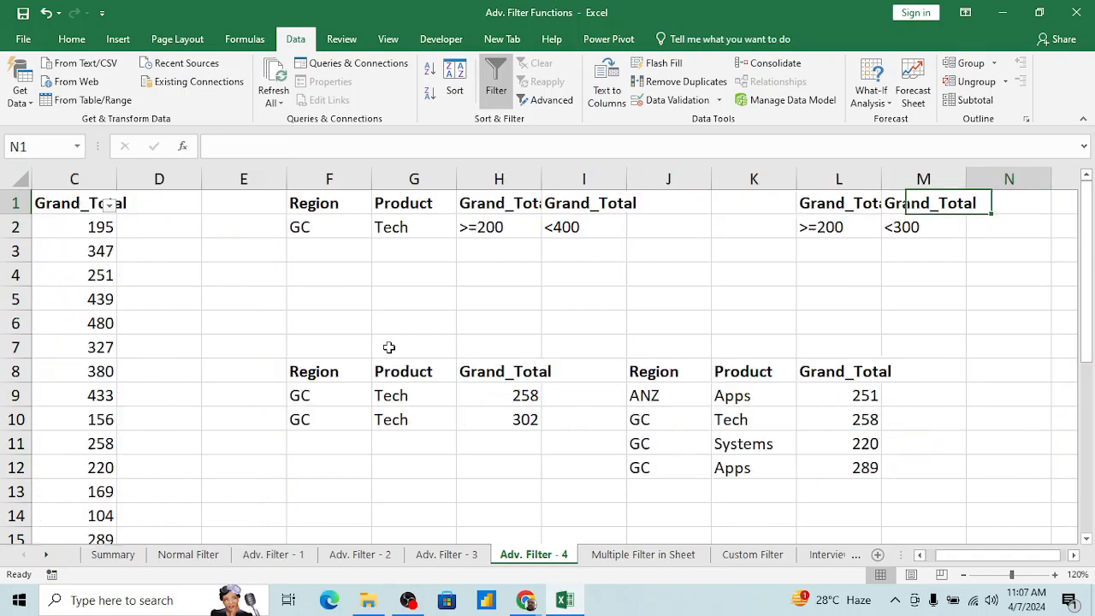
key(Left)
key(Left)
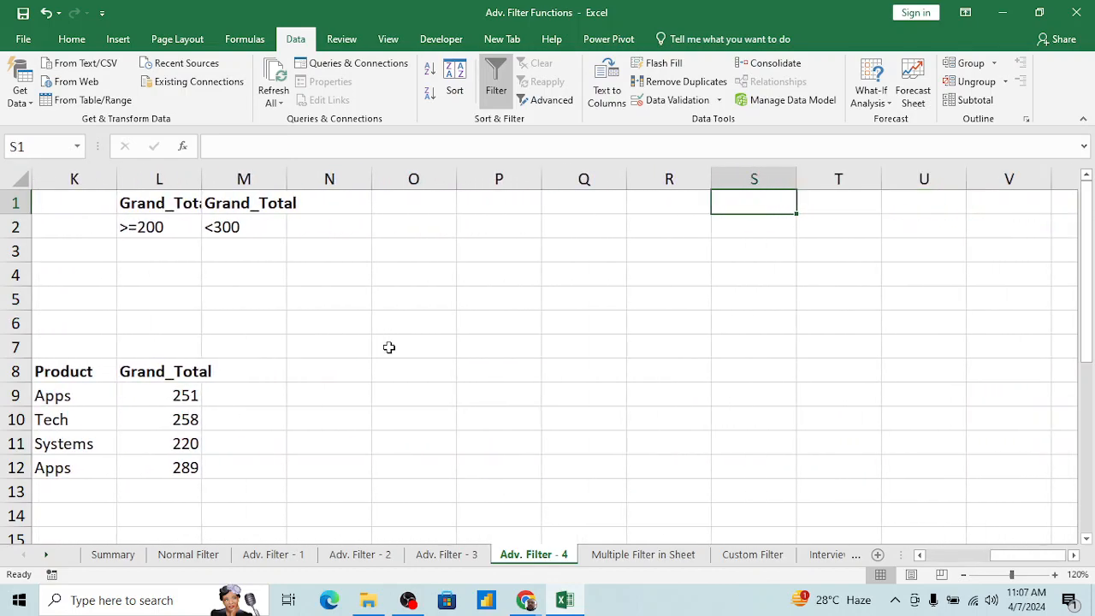
text(Name)
key(Return)
text(Kapil)
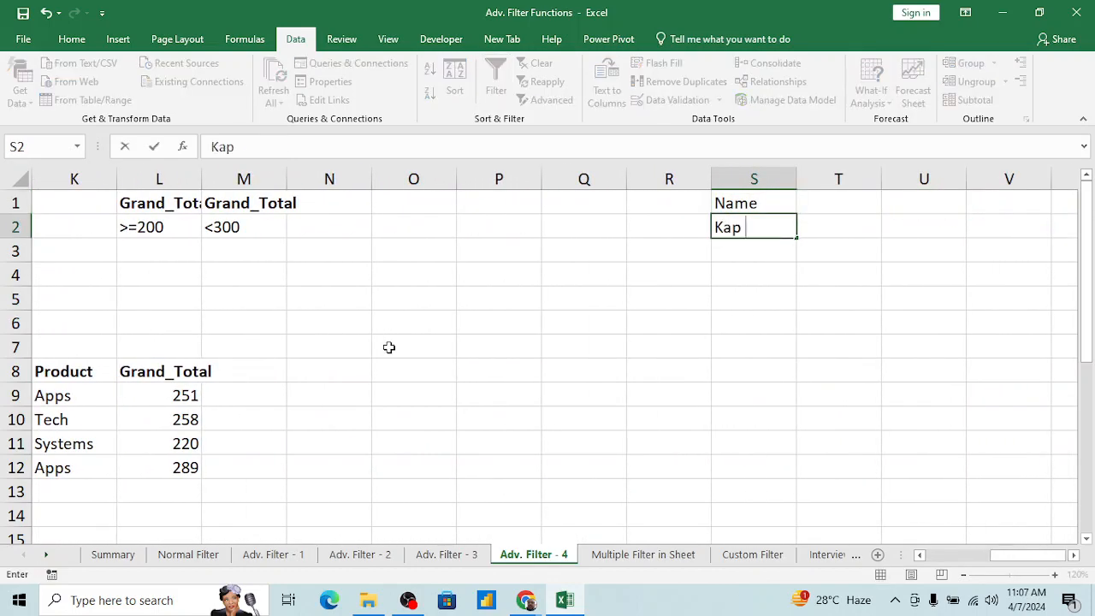
key(Return)
key(Up)
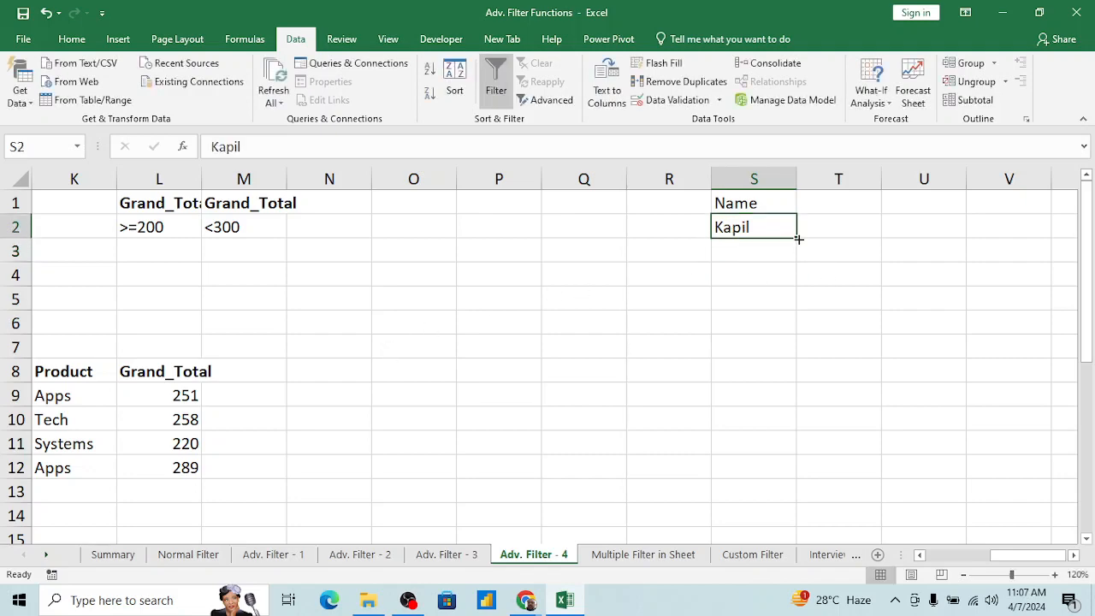
Step: Fill the name list from S2 down to S14, and make the Name heading in S1 bold
drag(798, 240, 806, 518)
click(807, 519)
click(759, 434)
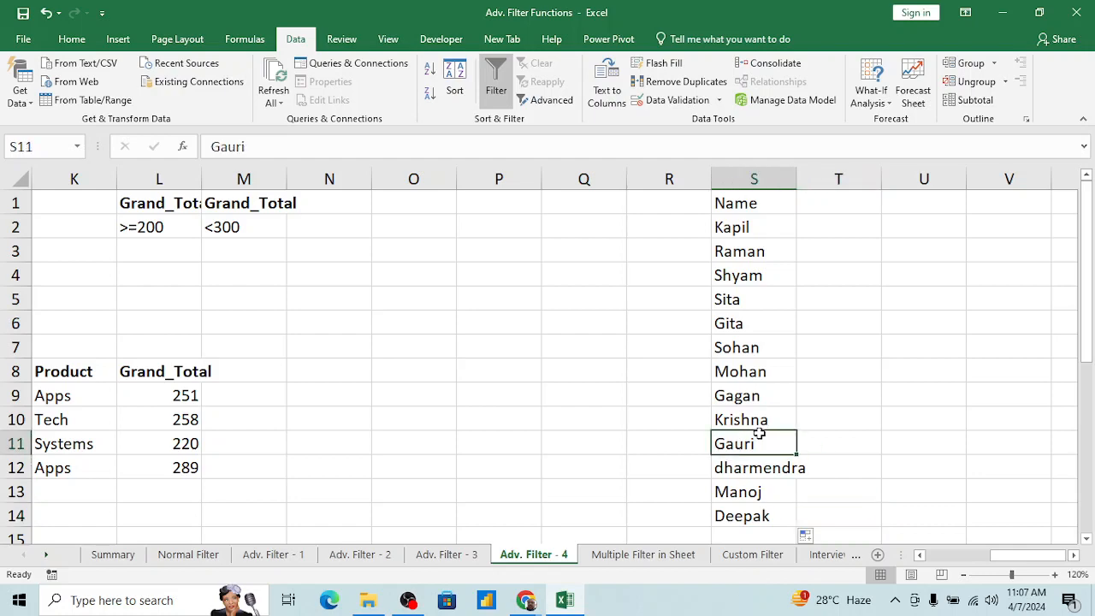
key(ctrl+Up)
key(ctrl+b)
key(Right)
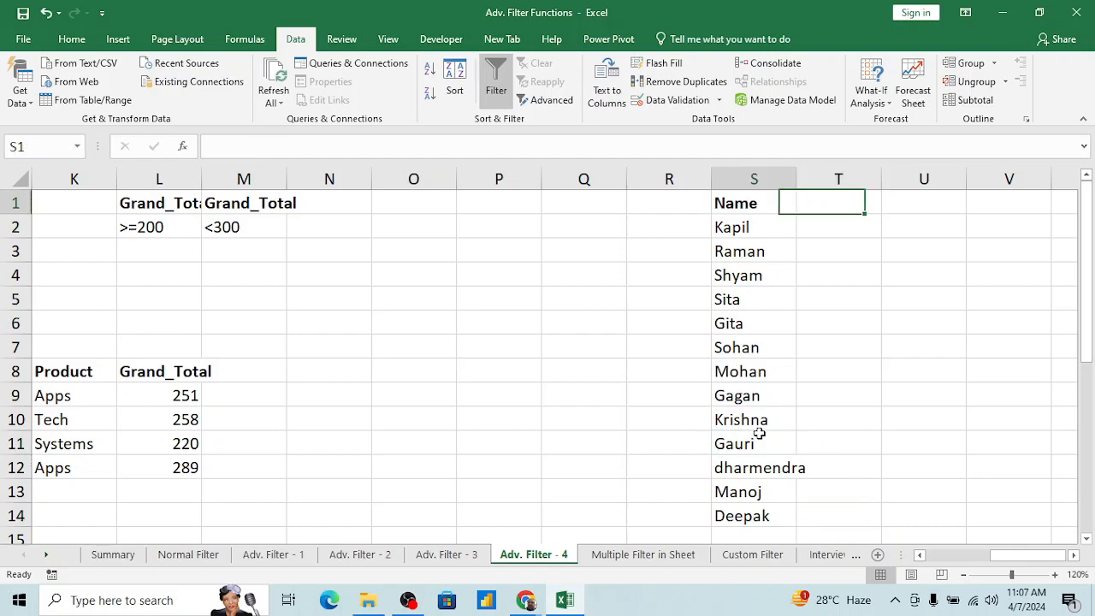
key(Left)
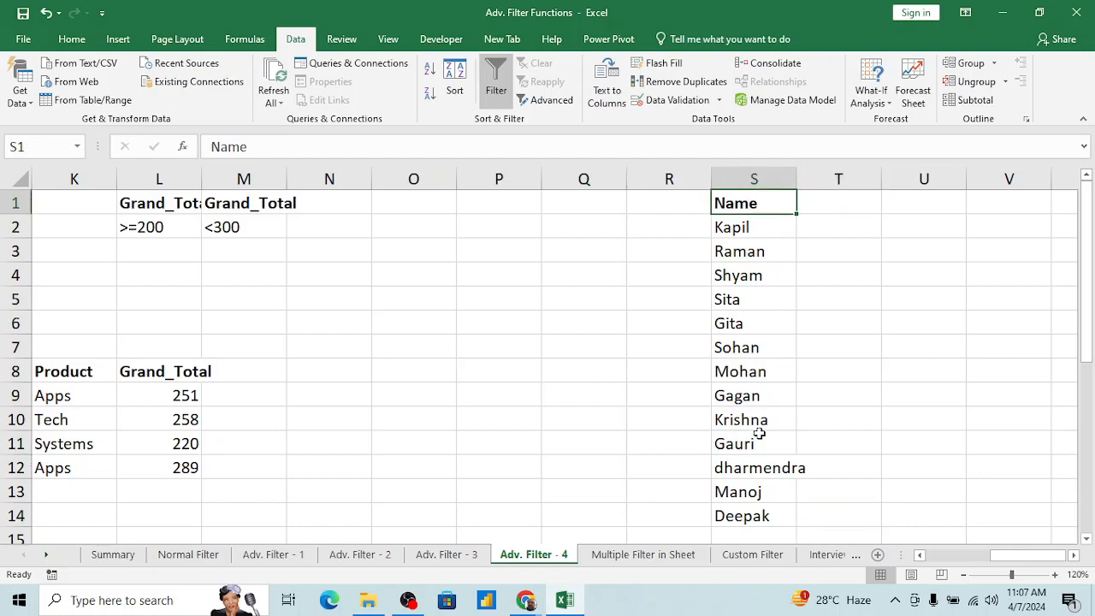
Step: Remove the sheet's existing AutoFilter and apply one to the Name list in column S
key(ctrl+shift+l)
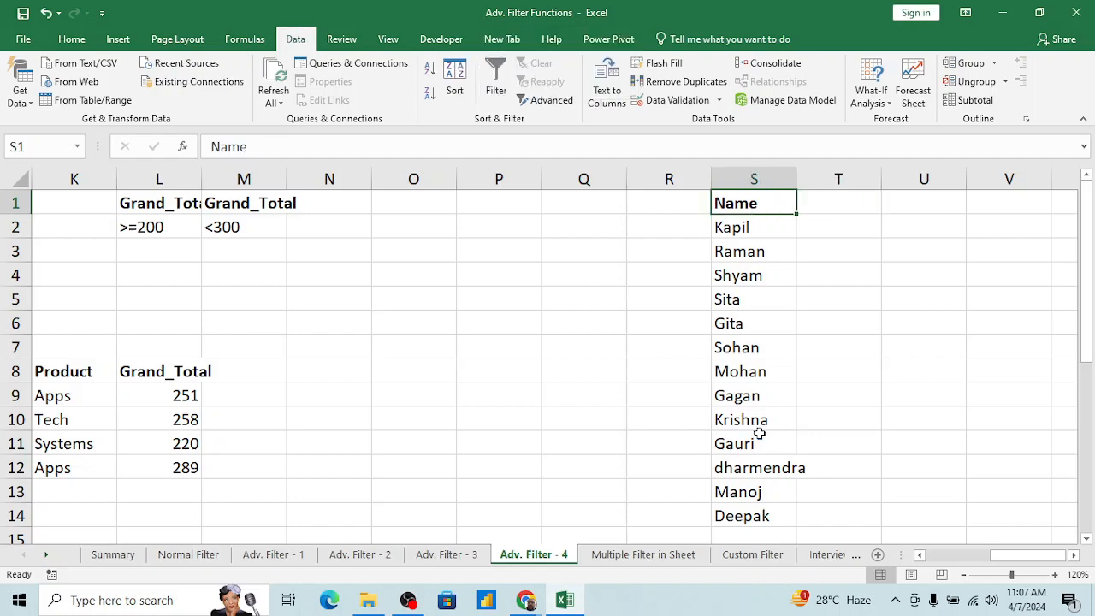
key(Down)
key(Up)
key(alt+d)
key(f)
key(f)
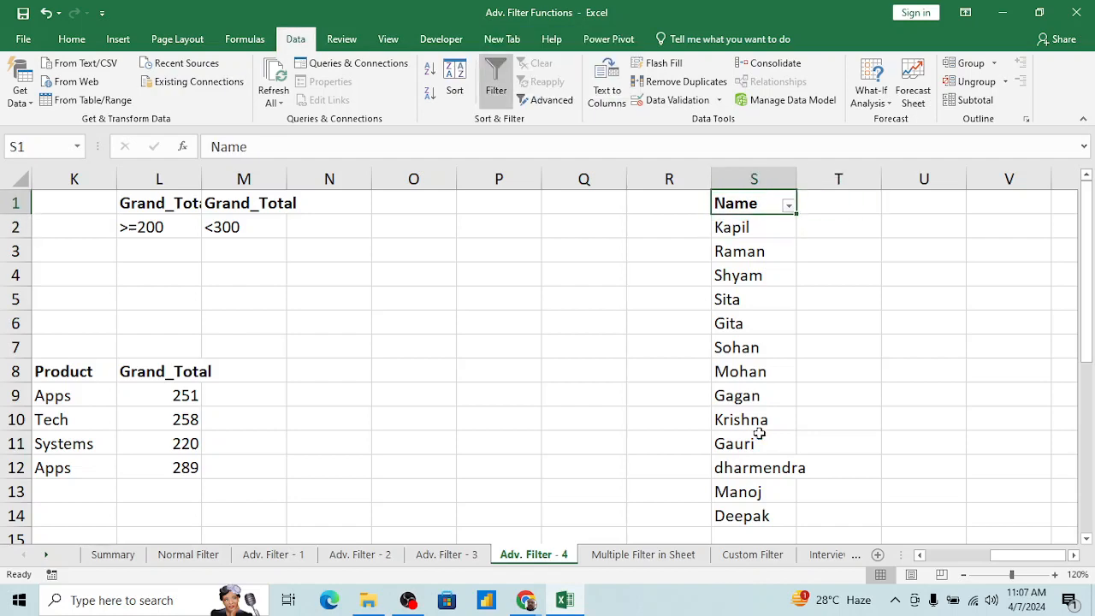
Step: Filter the Name column to entries that begin with K
click(789, 208)
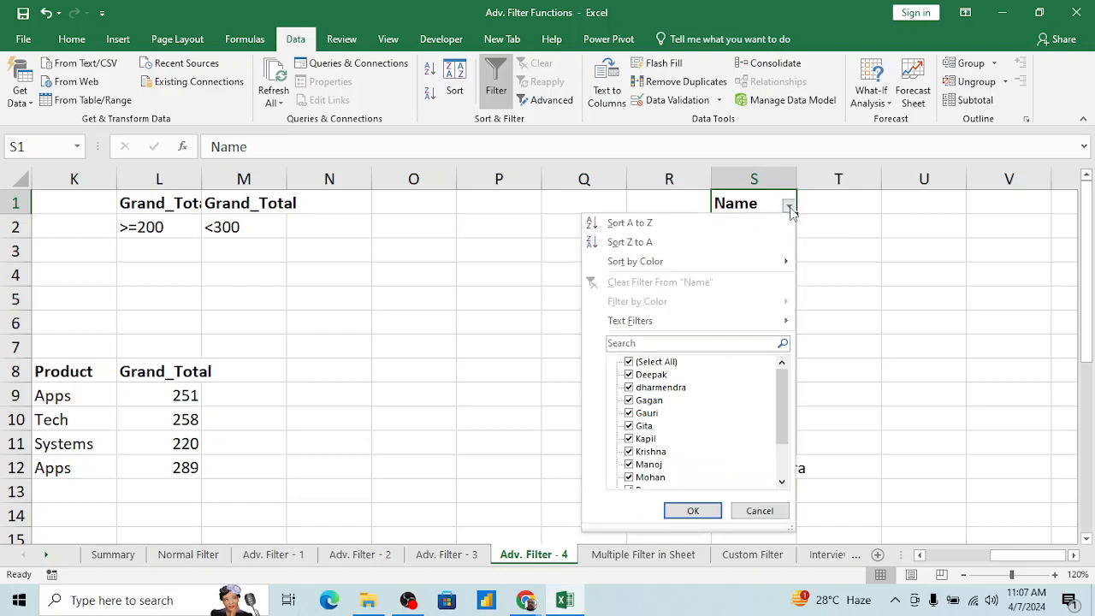
mouse_move(662, 328)
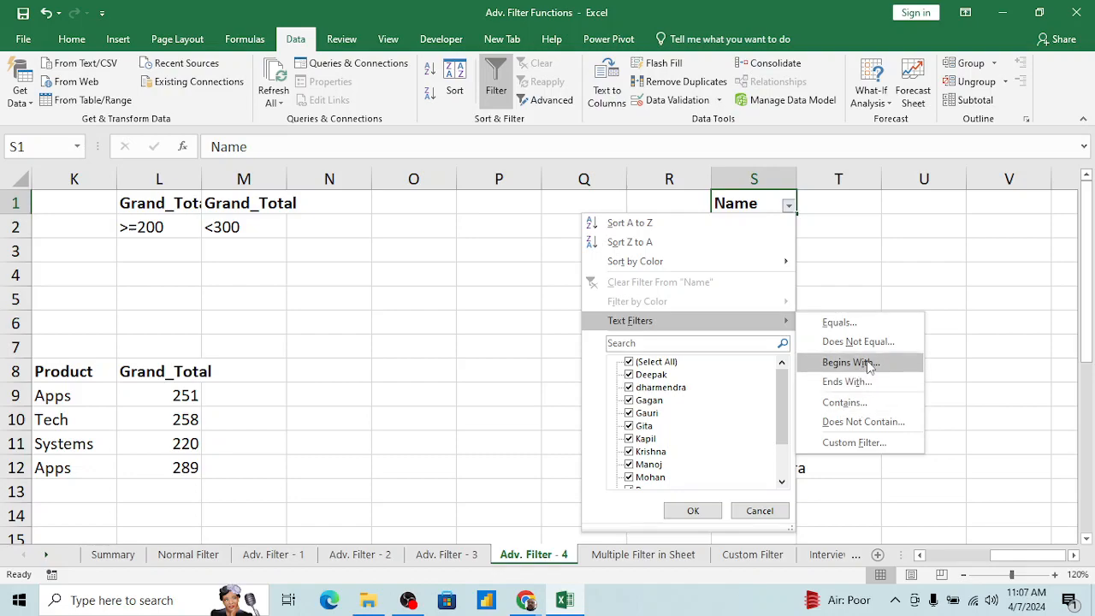
click(870, 366)
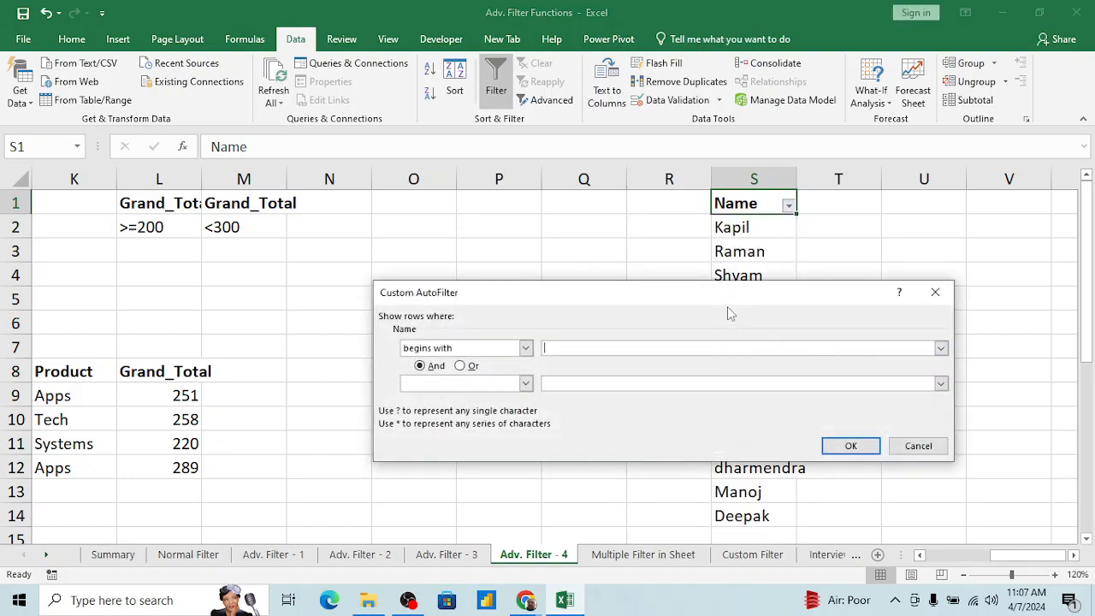
drag(726, 297, 428, 264)
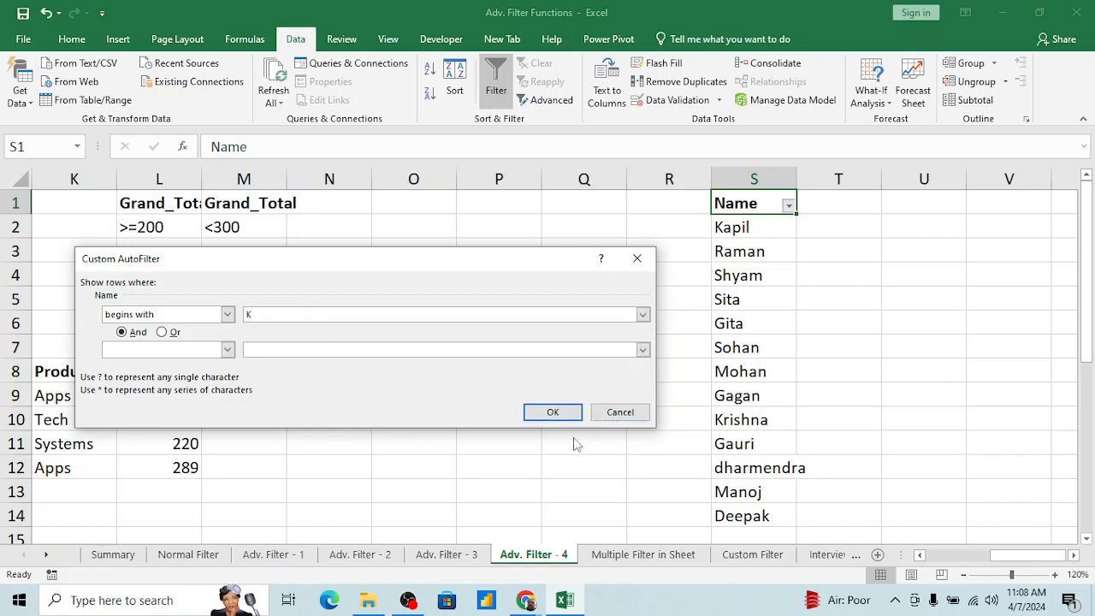
click(552, 411)
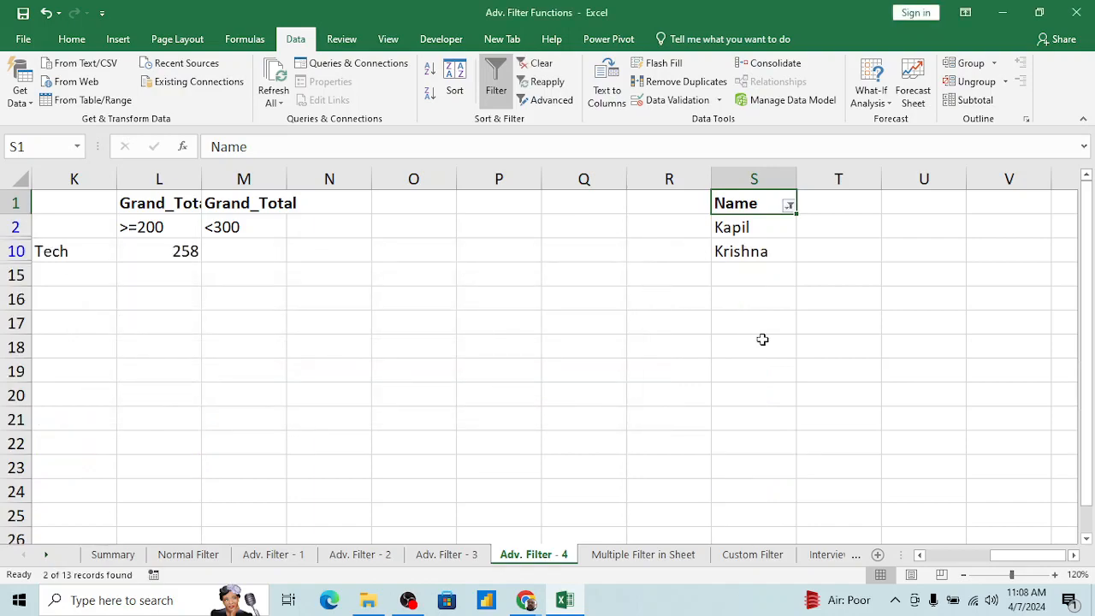
Step: Clear the begins-with filter from the Name column and filter it to entries that end with n
click(788, 206)
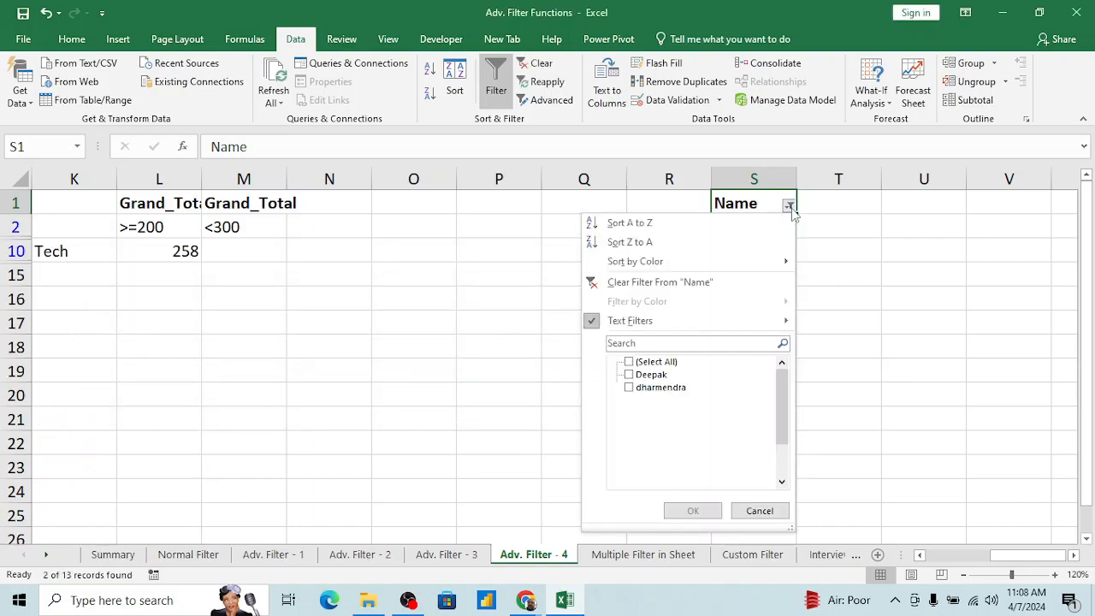
click(627, 290)
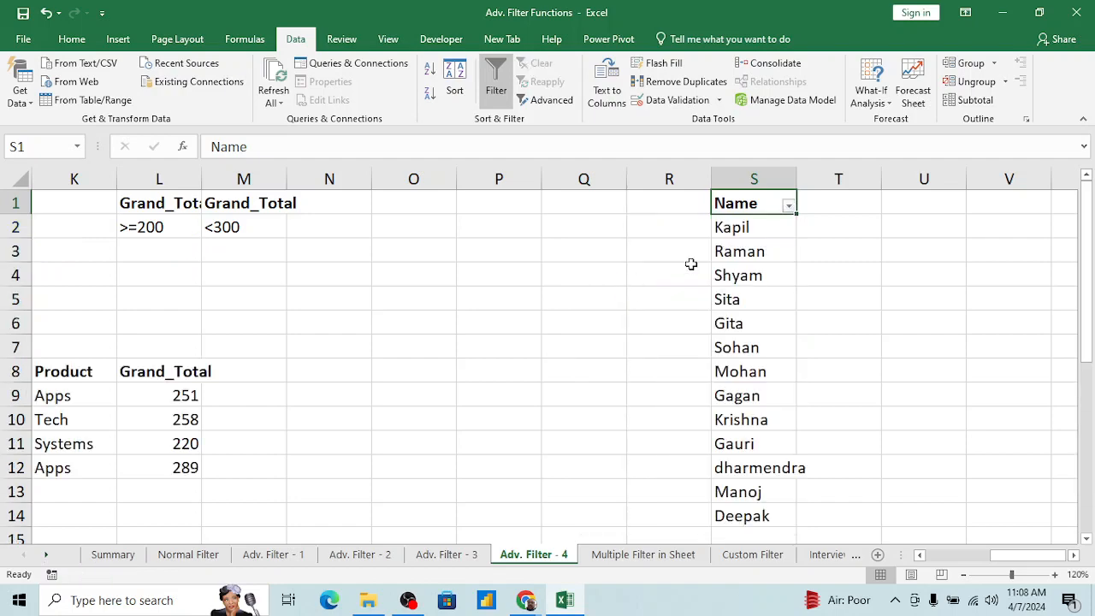
click(789, 208)
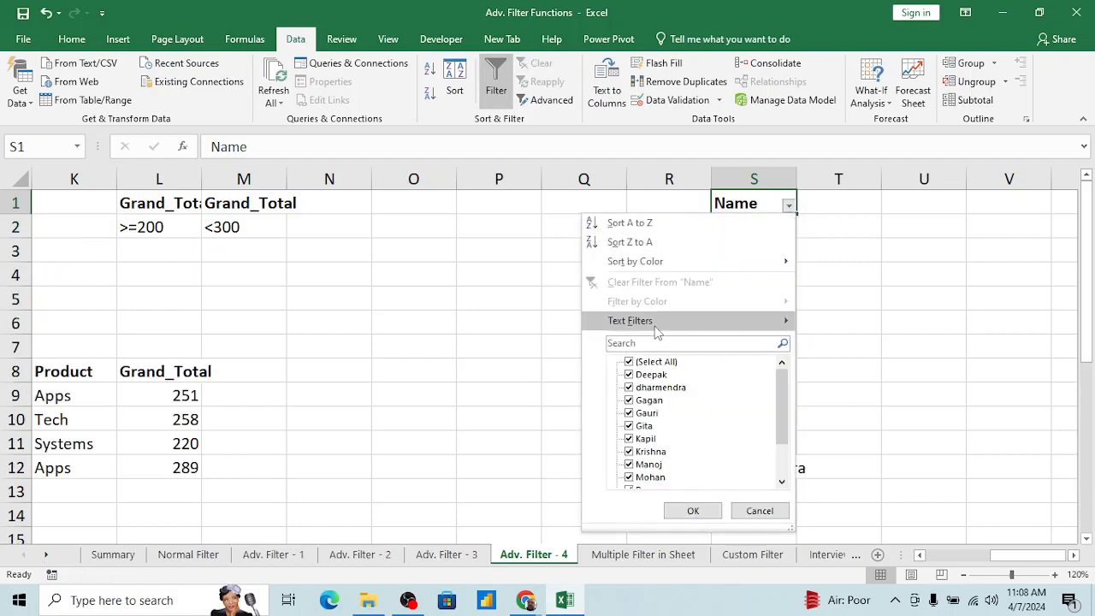
mouse_move(768, 320)
click(845, 387)
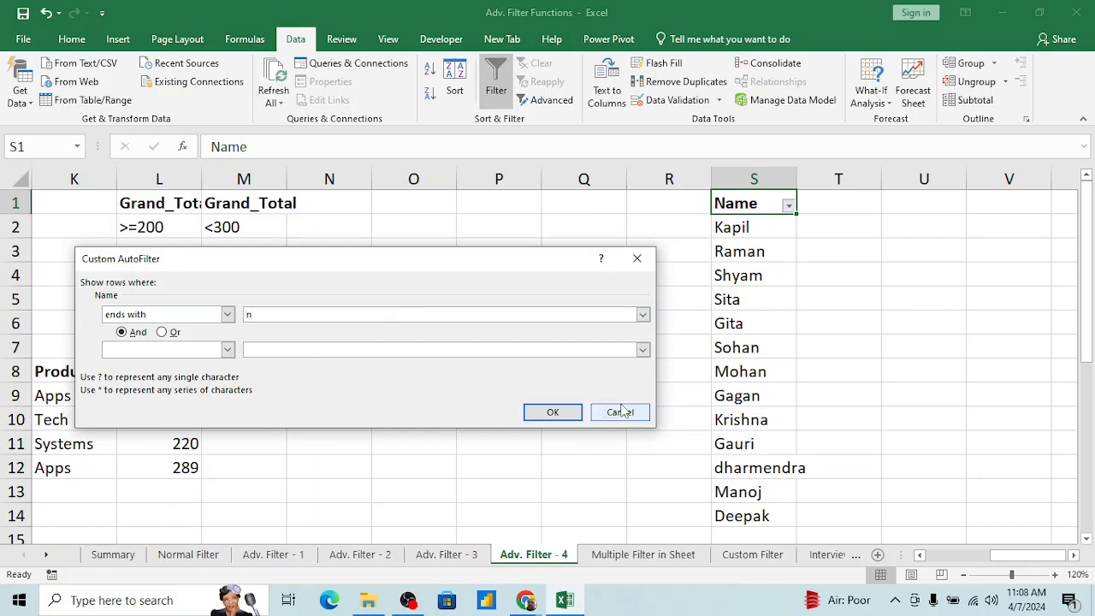
click(553, 412)
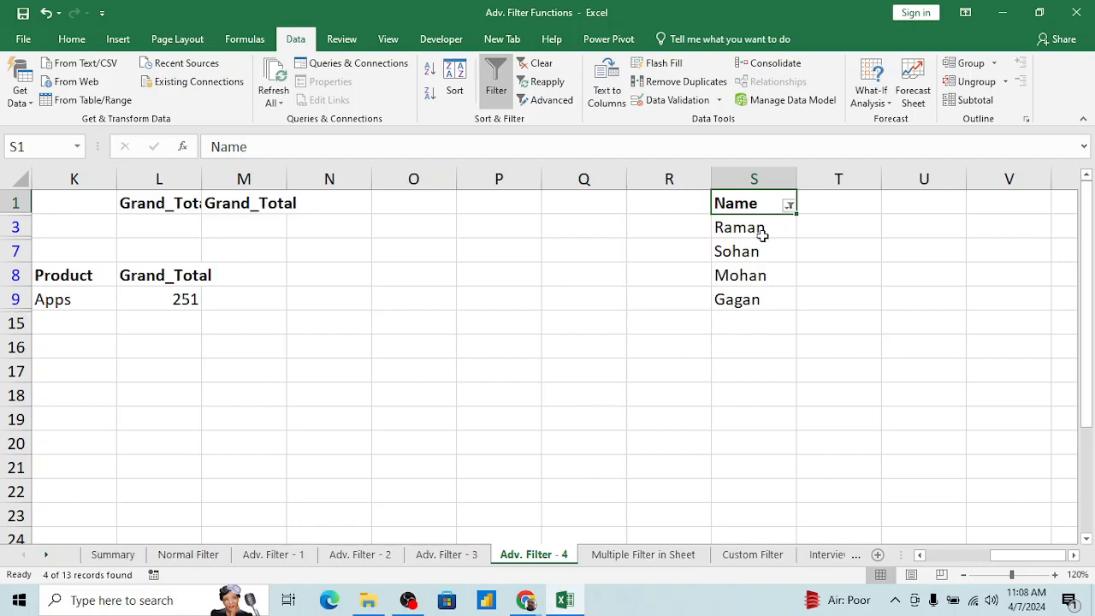
Step: Clear the ends-with filter from the Name column and filter it to entries that contain ta
click(789, 208)
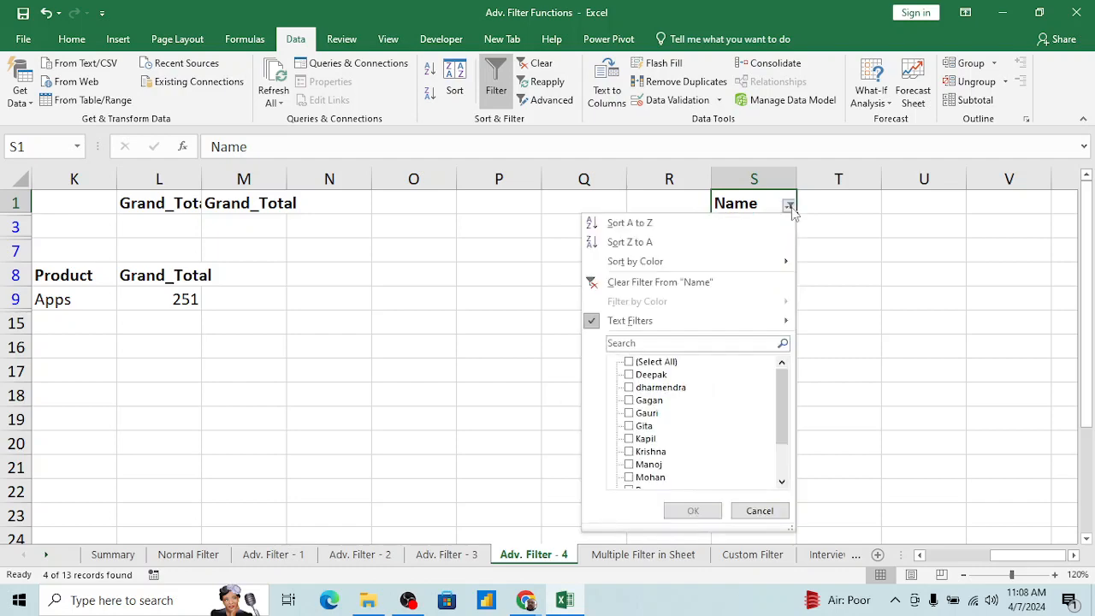
click(643, 289)
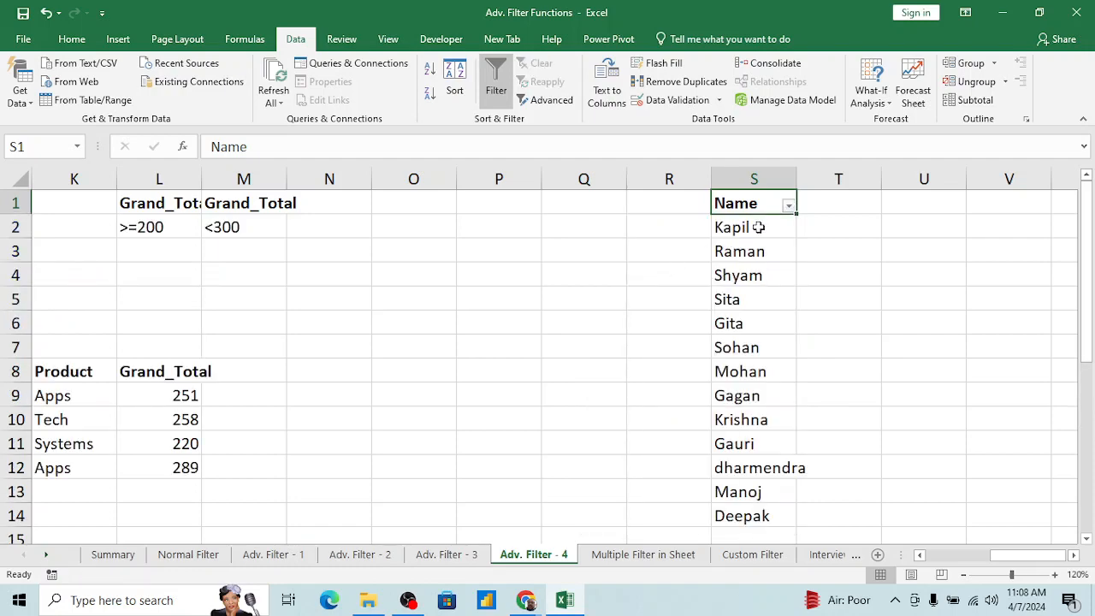
click(789, 209)
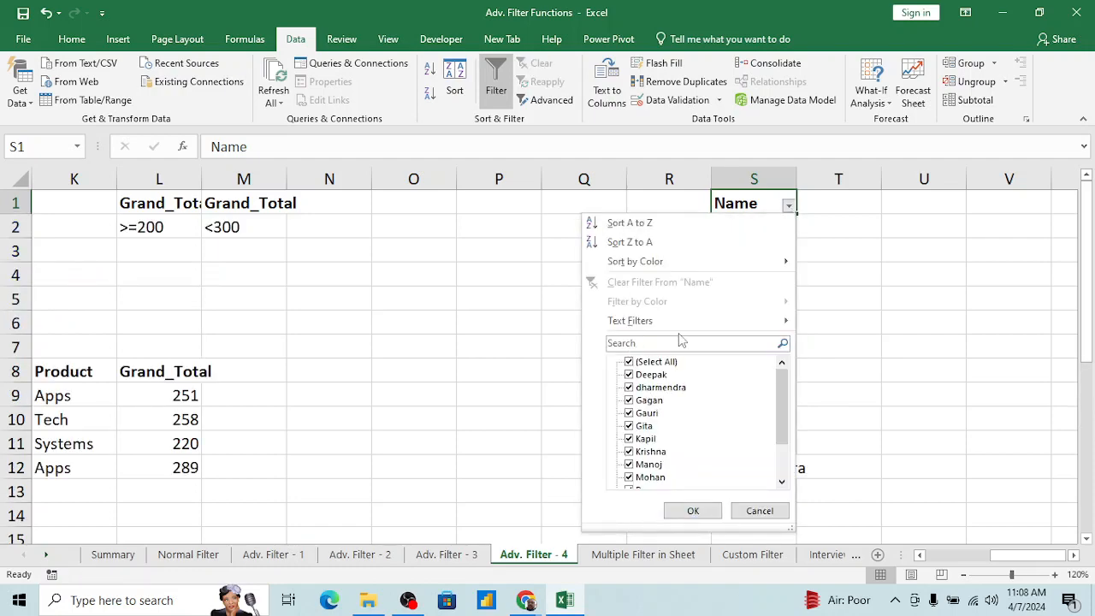
mouse_move(717, 320)
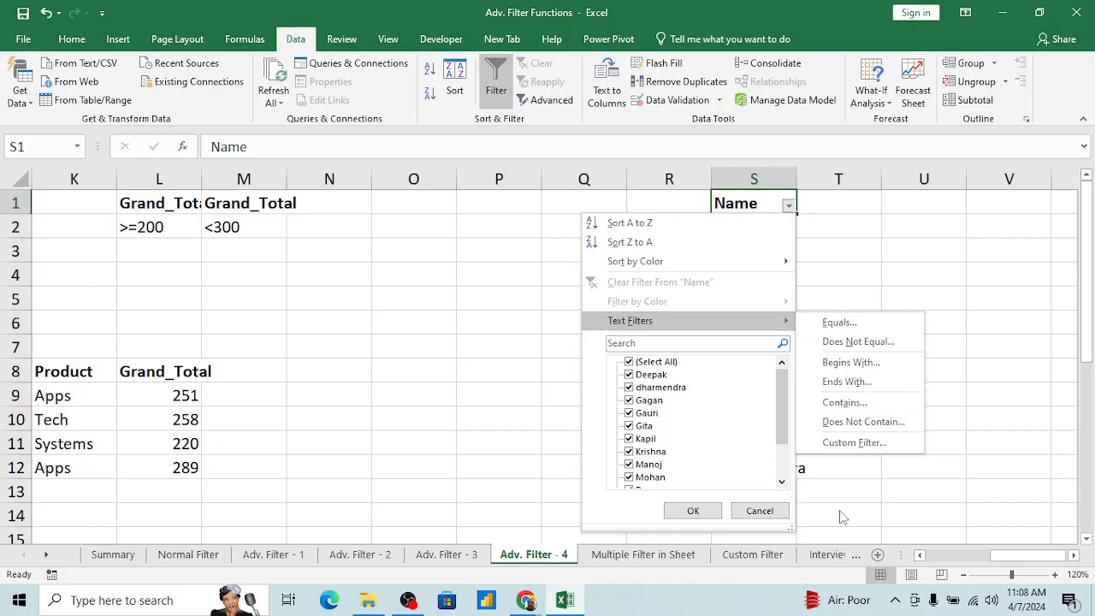
click(844, 402)
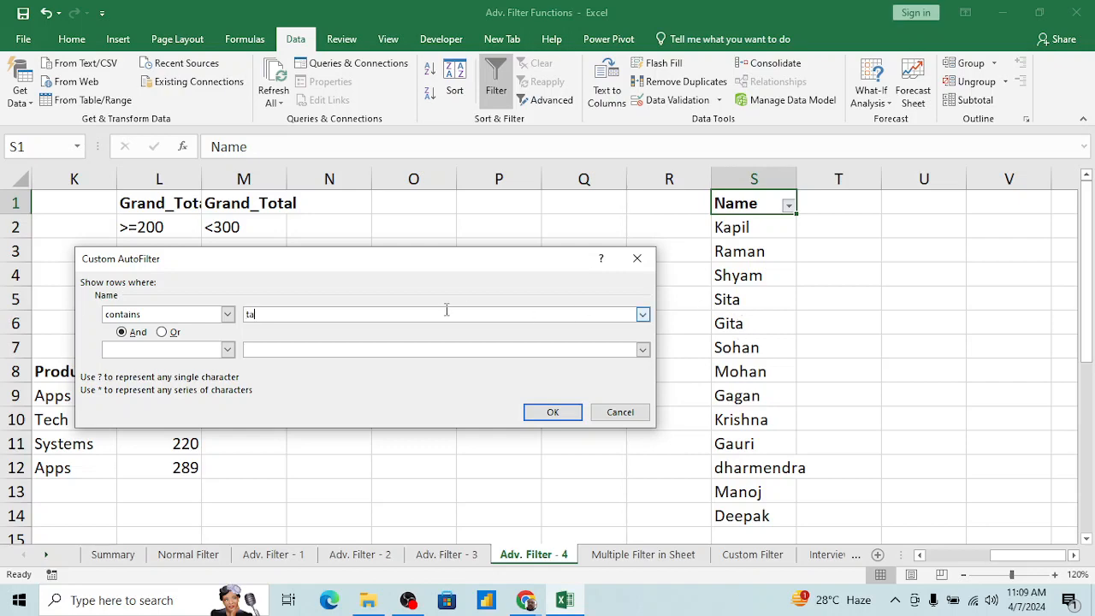
click(557, 411)
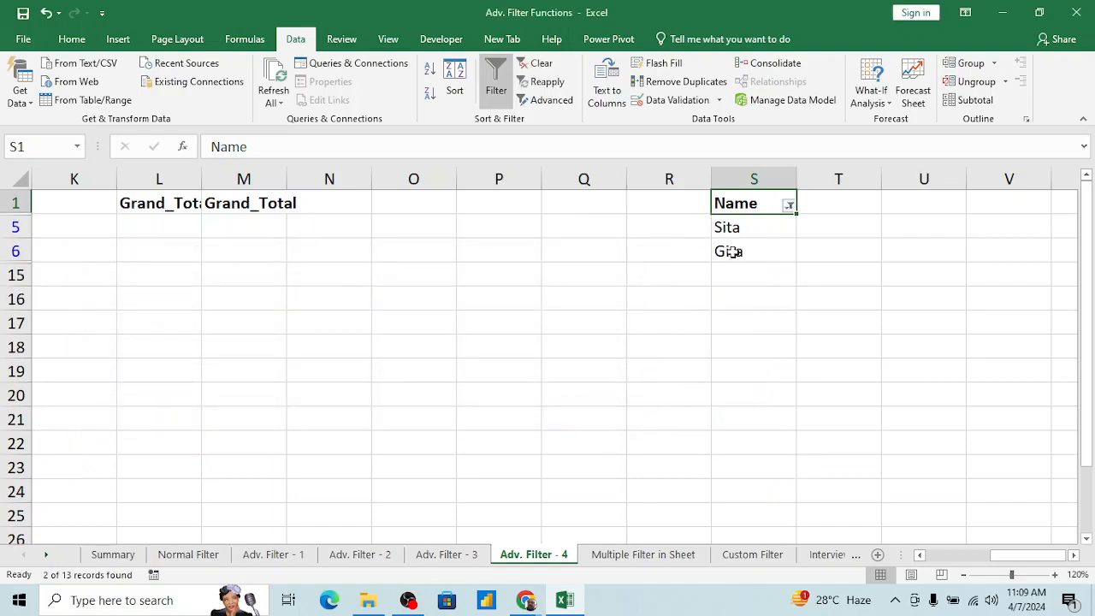
Step: Examine the comparison operators offered for a custom text filter on the Name column, without applying a change
click(788, 206)
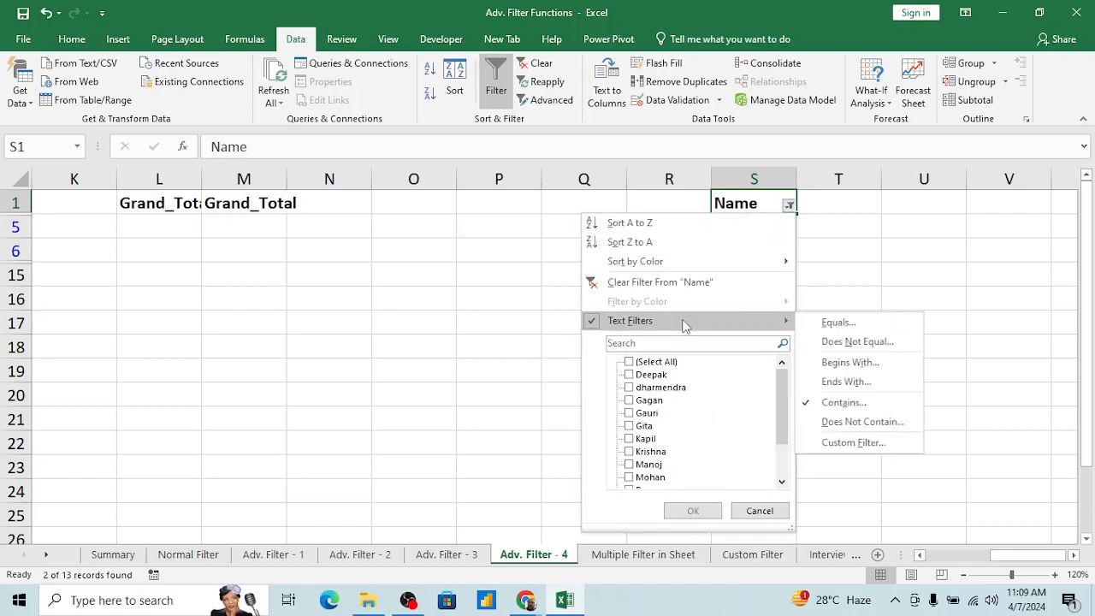
click(843, 442)
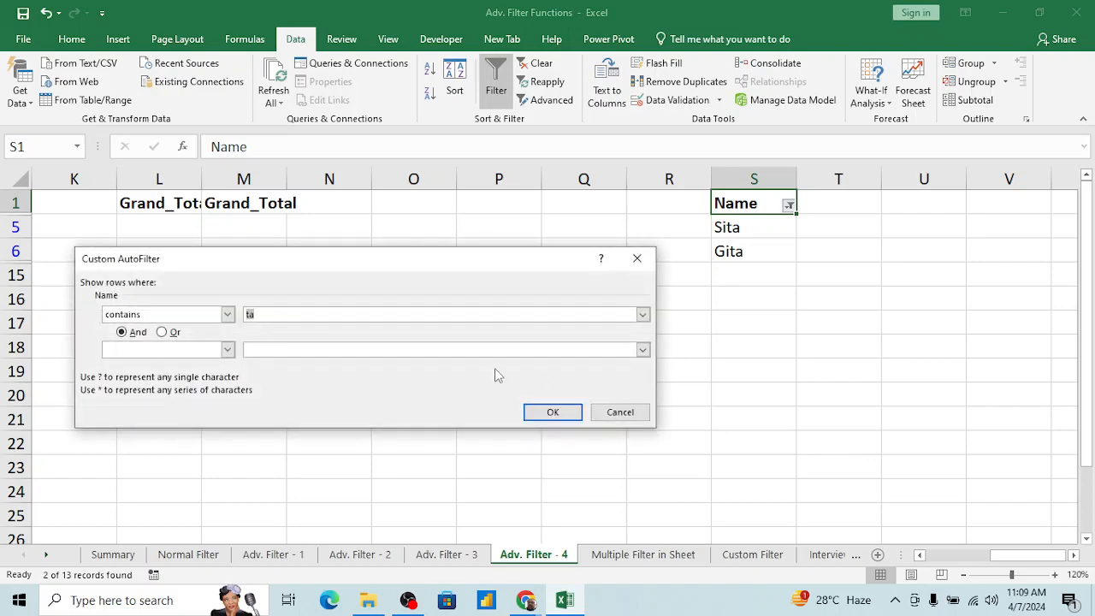
click(227, 315)
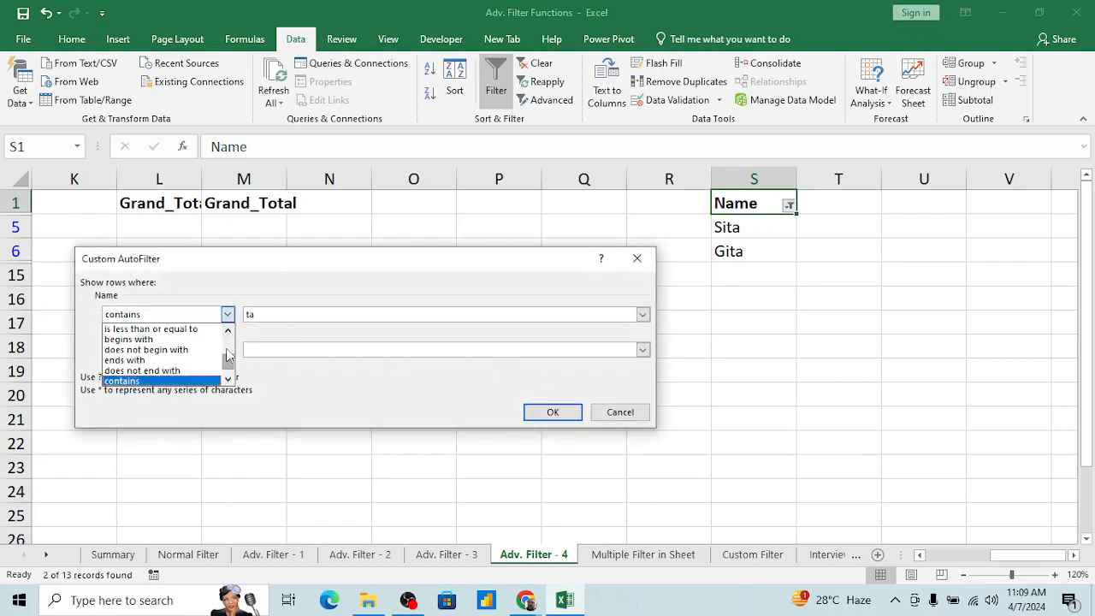
scroll(229, 361, up, 2)
scroll(229, 374, down, 2)
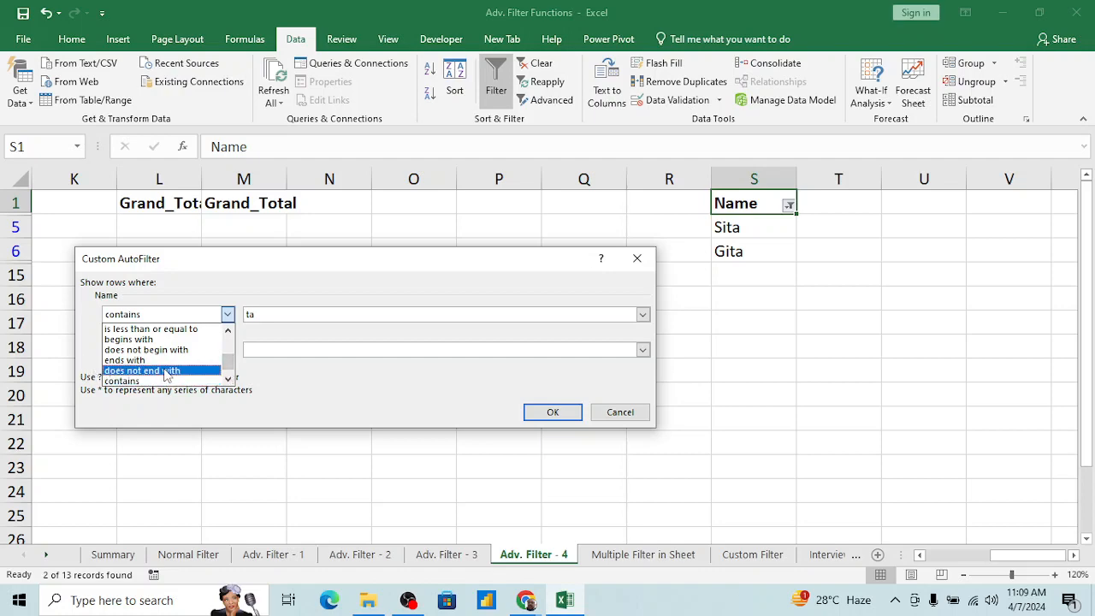
key(Escape)
key(Escape)
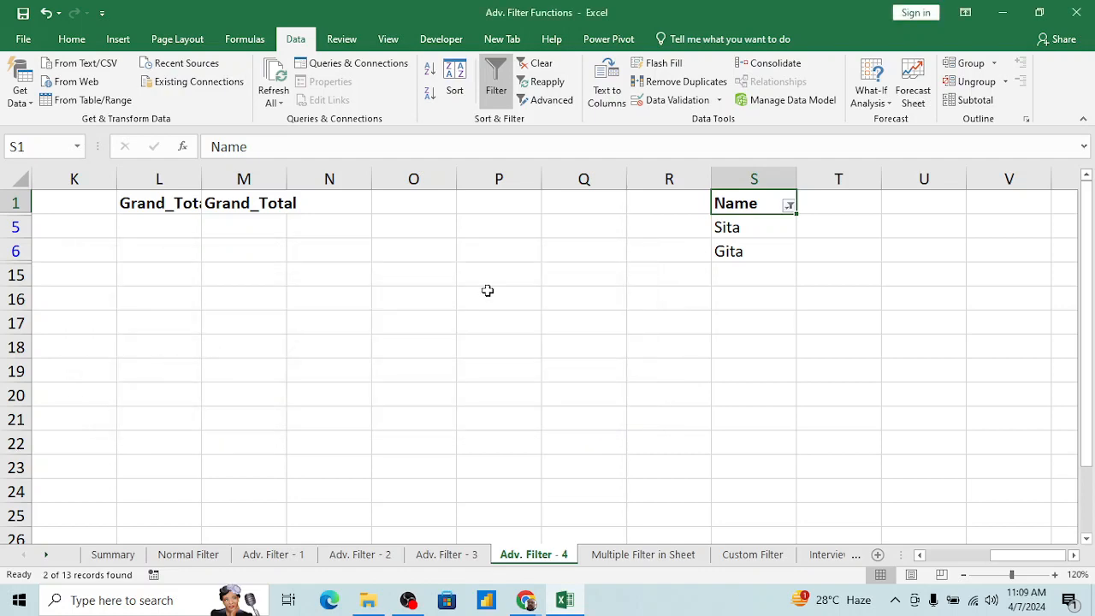
Step: Show all names again and filter the Name column to entries that do not contain ta
key(alt+d)
key(f)
key(s)
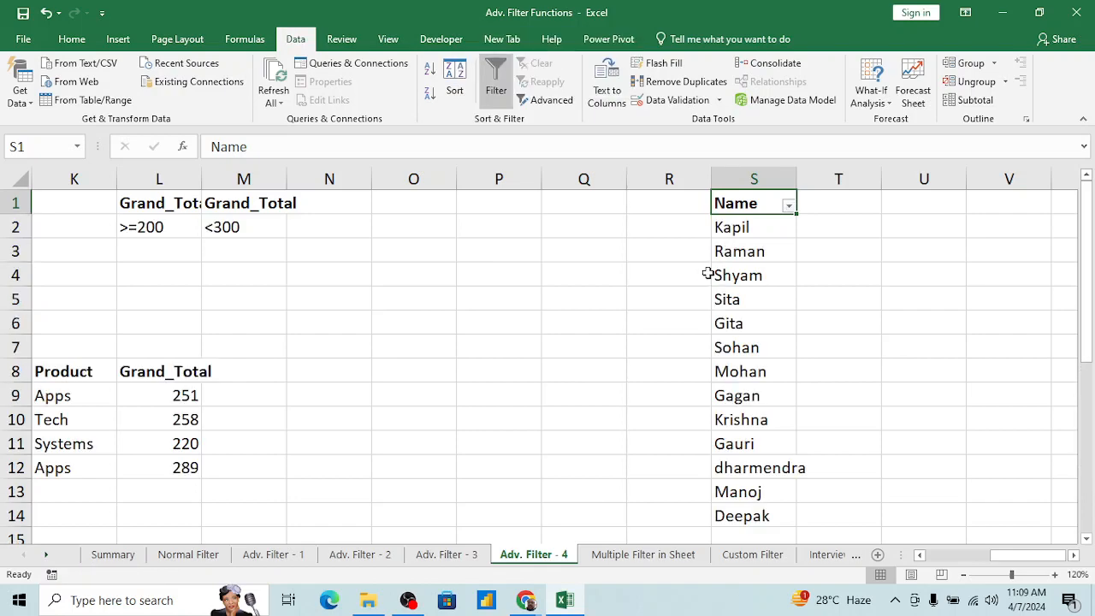
click(787, 205)
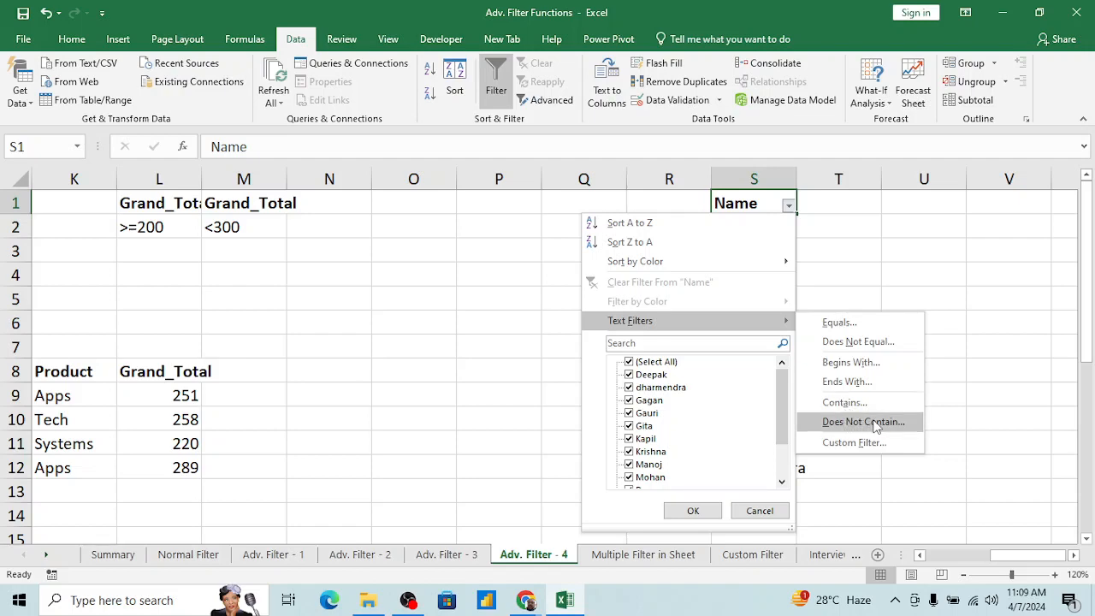
click(876, 428)
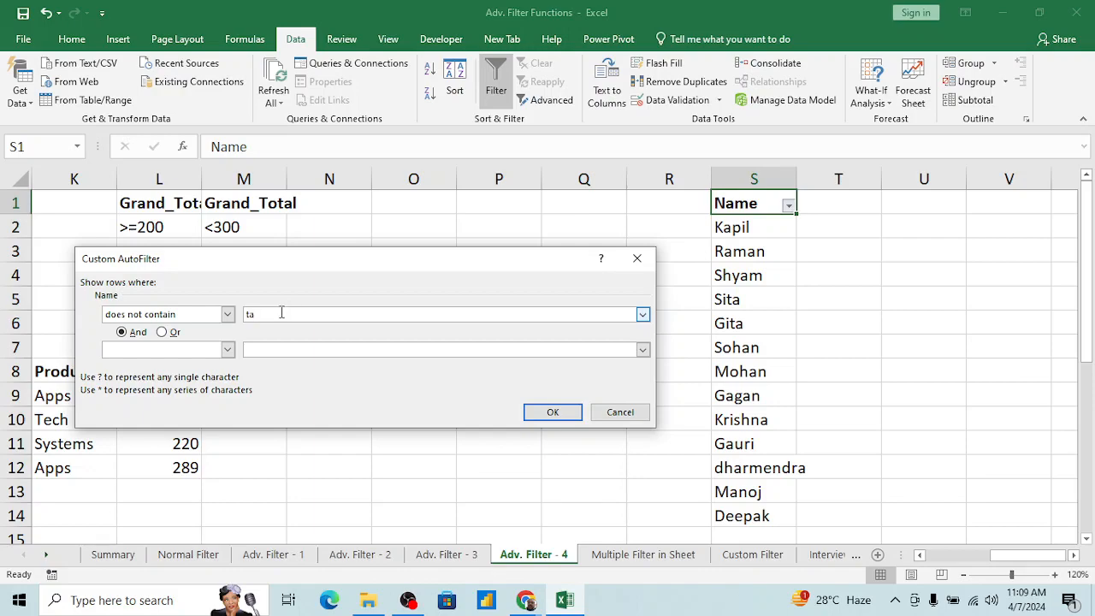
click(553, 412)
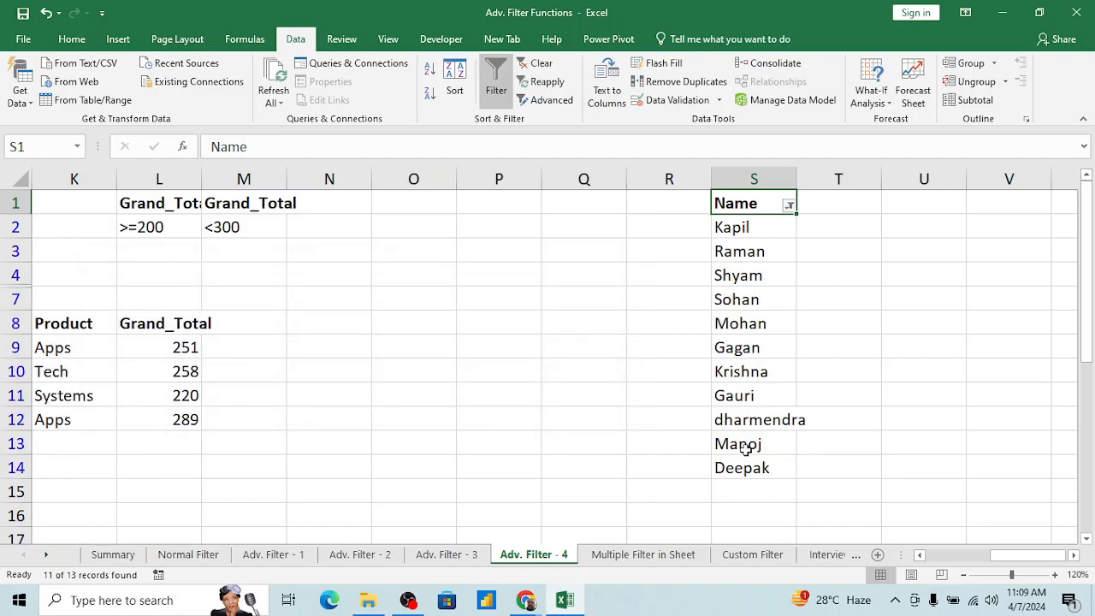
Step: Clear the does-not-contain filter from the Name column so that all names are listed
click(747, 282)
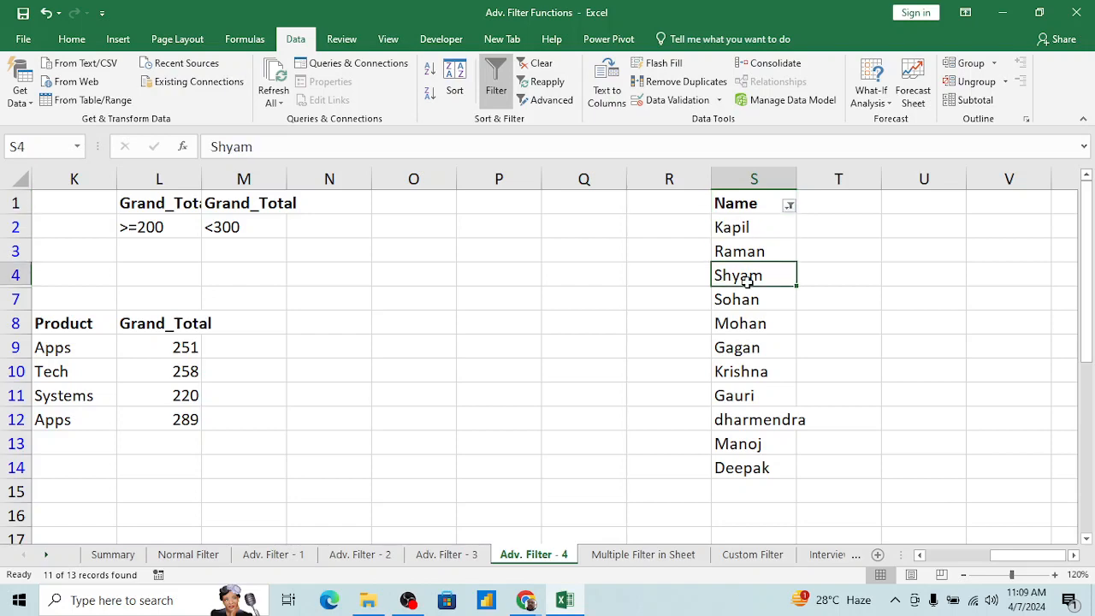
key(ctrl+Up)
key(alt+a)
key(c)
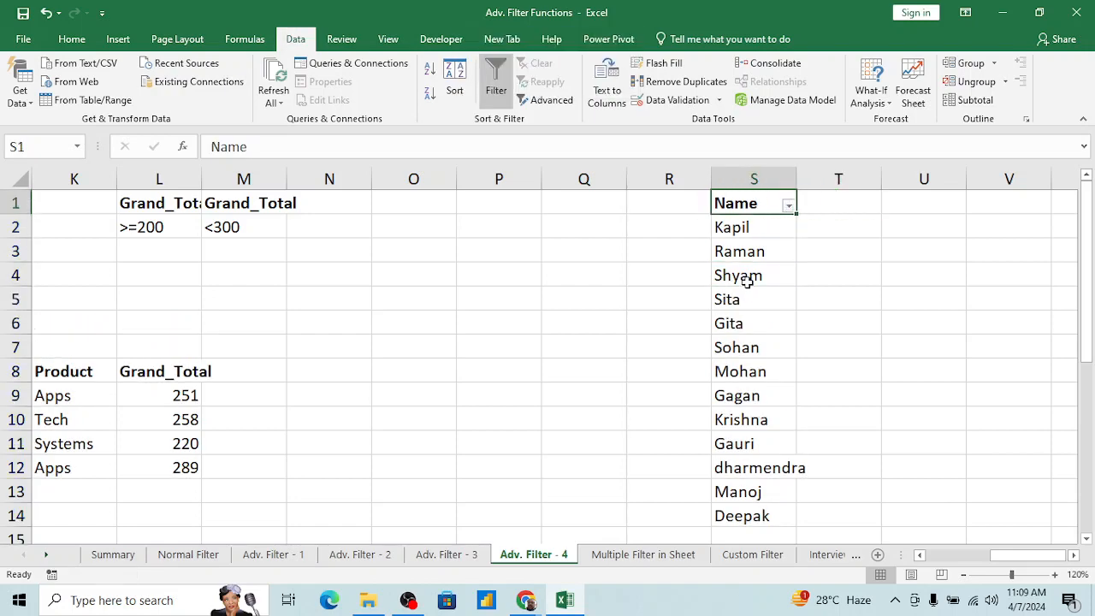
key(alt+Down)
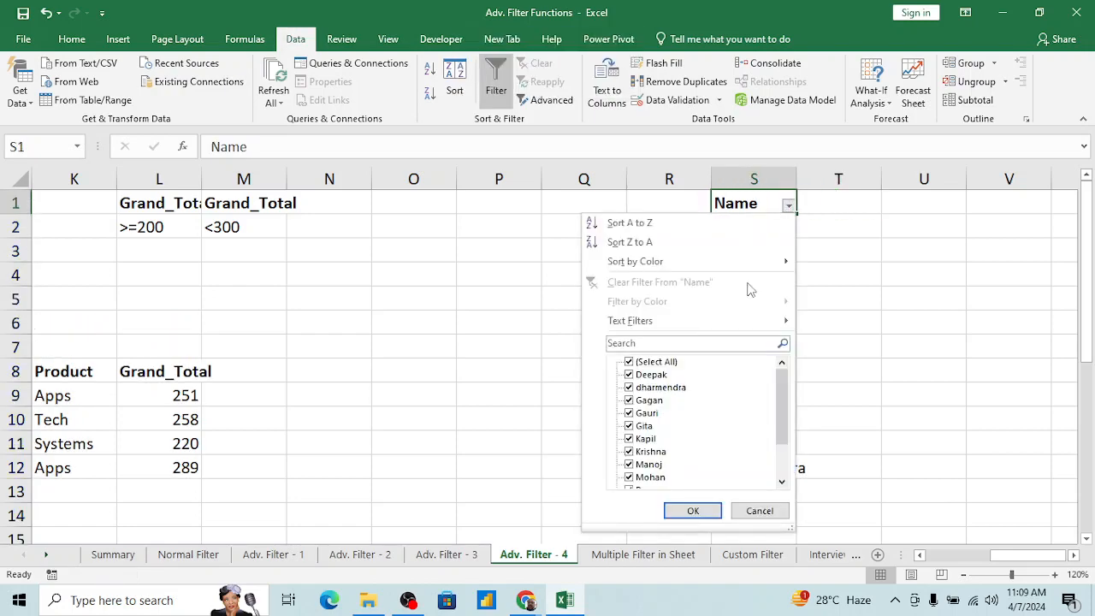
key(Escape)
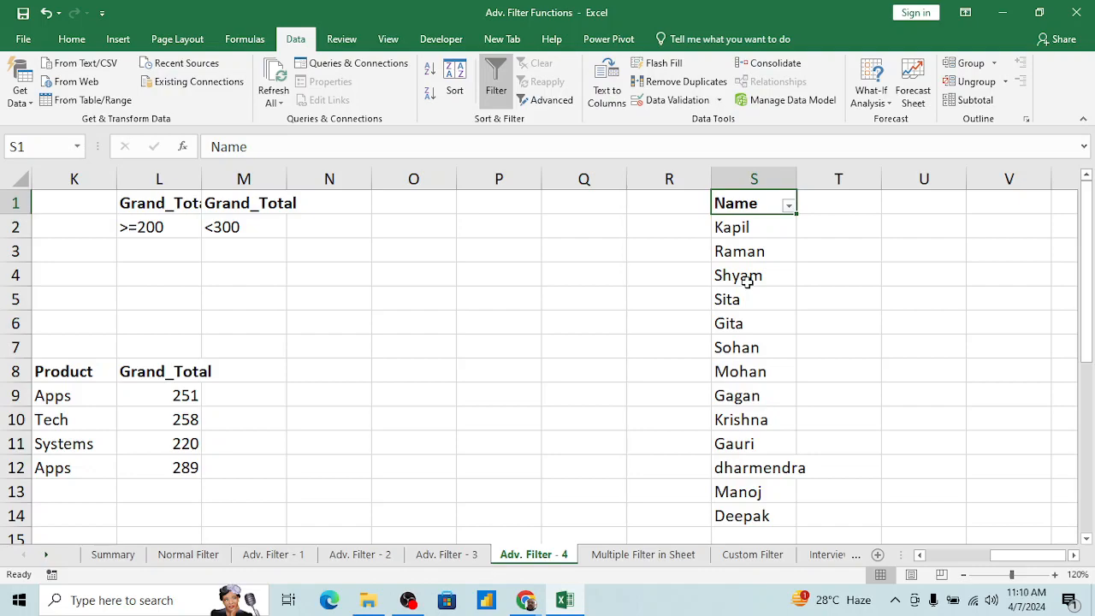
Step: Return to the Grand_Total column of the main table and view the Multiple Filter in Sheet worksheet
key(ctrl+Left)
key(ctrl+Left)
key(ctrl+Left)
key(ctrl+Left)
key(ctrl+Left)
key(ctrl+Left)
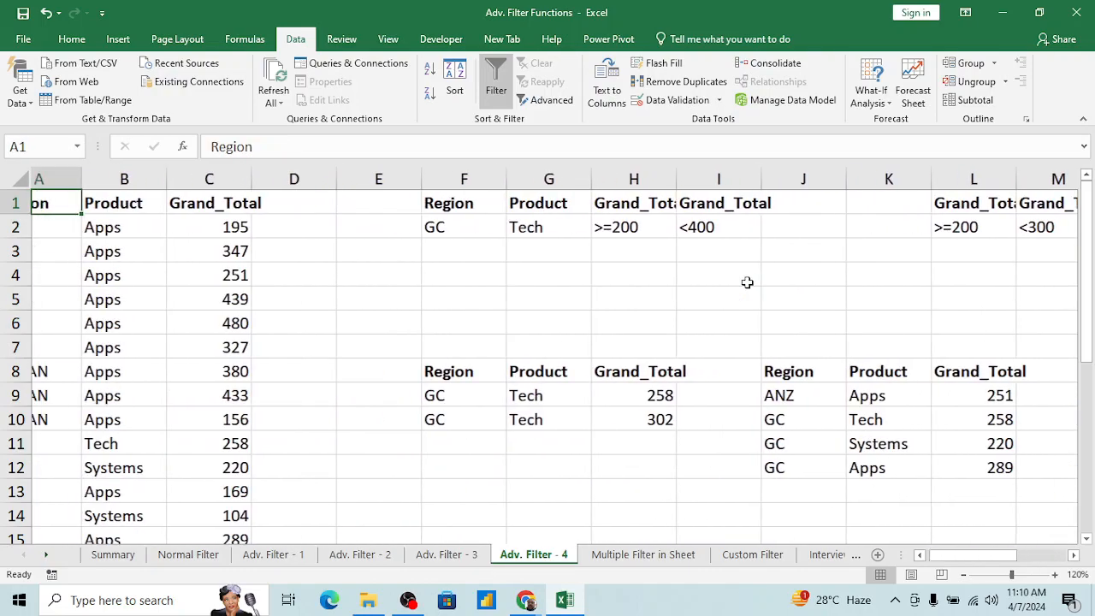
key(Right)
key(Right)
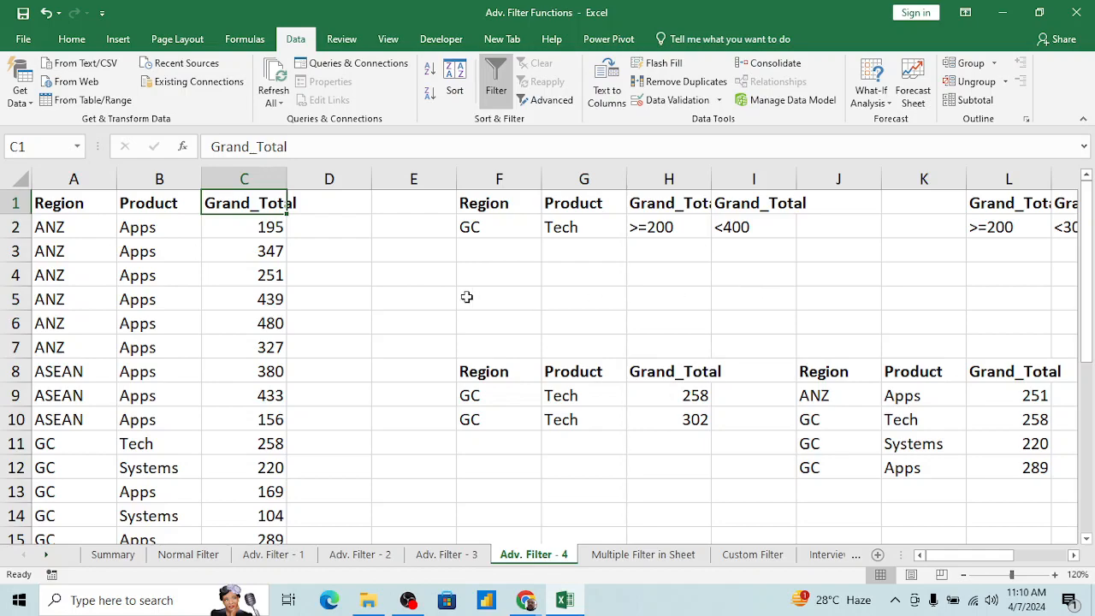
click(274, 308)
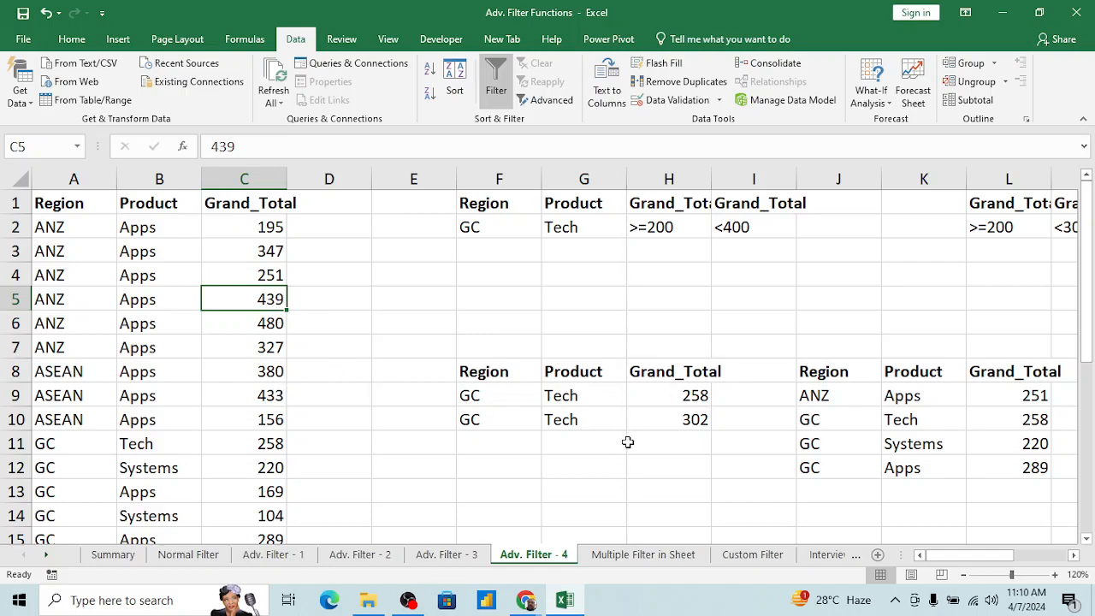
click(627, 556)
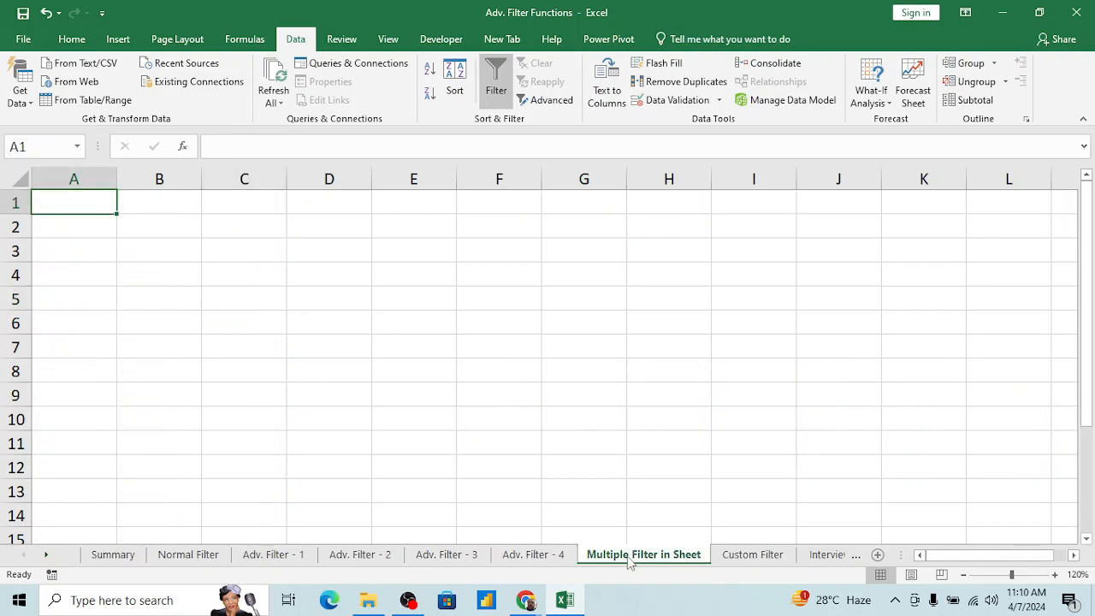
click(337, 339)
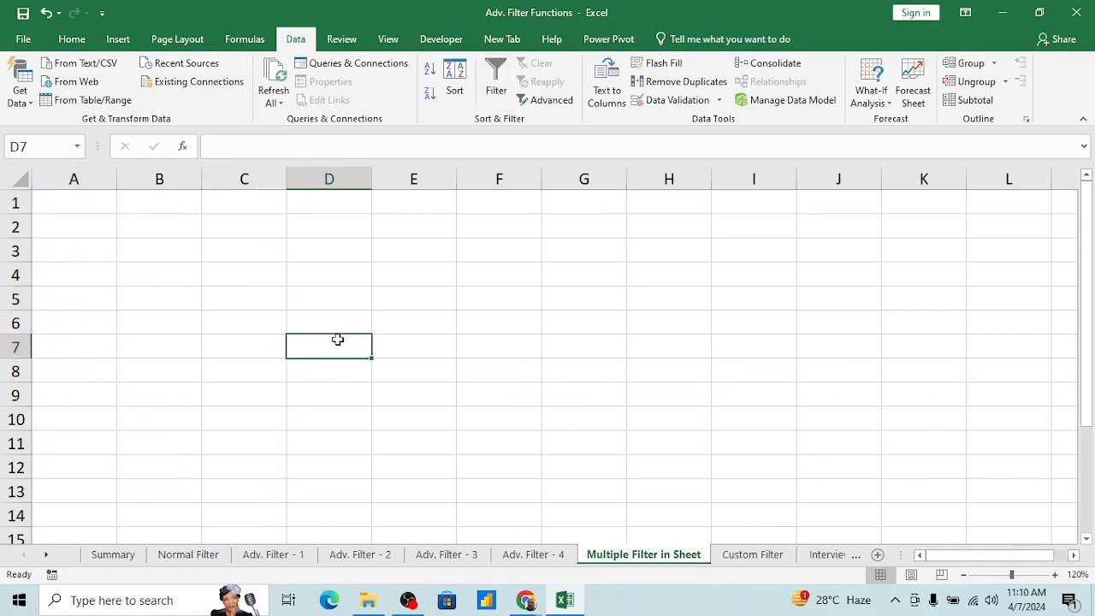
Step: On Adv. Filter - 4, remove the Name column's AutoFilter and turn on AutoFilter for the main Region, Product and Grand_Total table
click(532, 554)
click(121, 324)
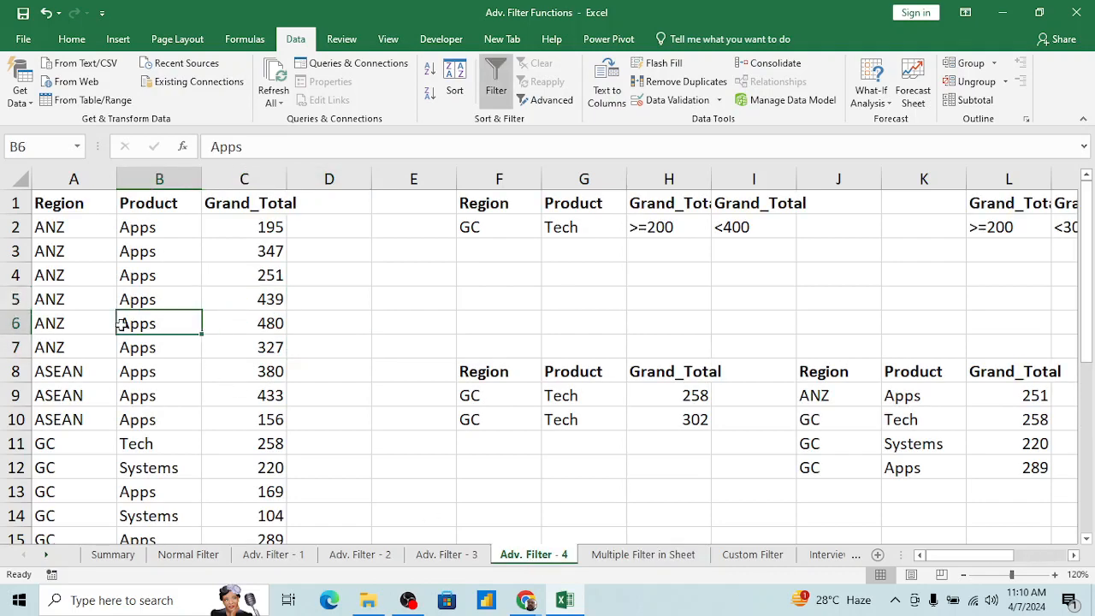
key(ctrl+Up)
key(ctrl+Left)
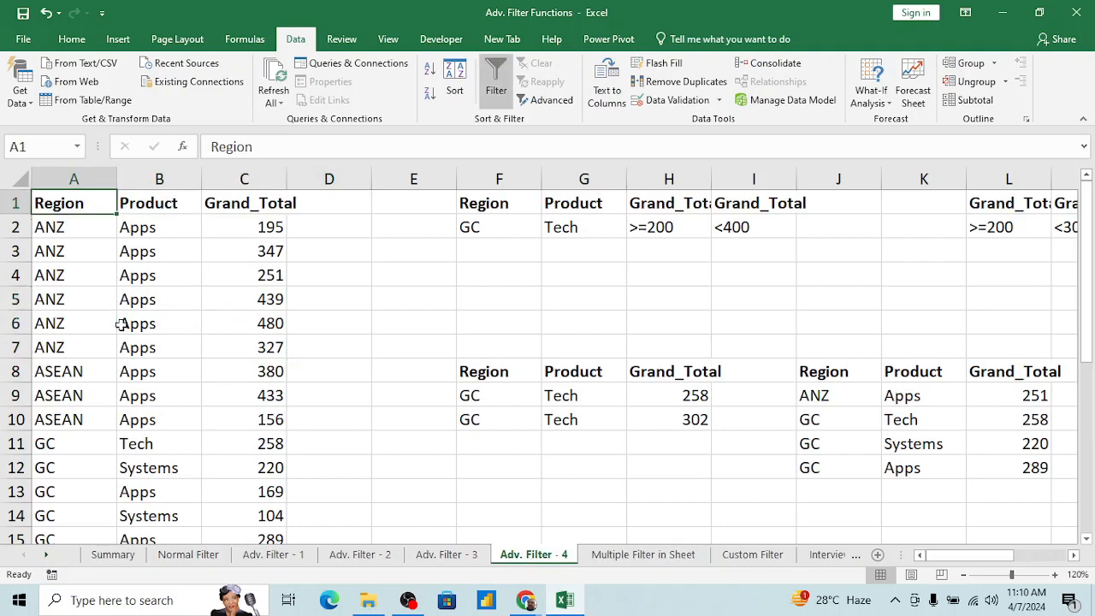
key(Right)
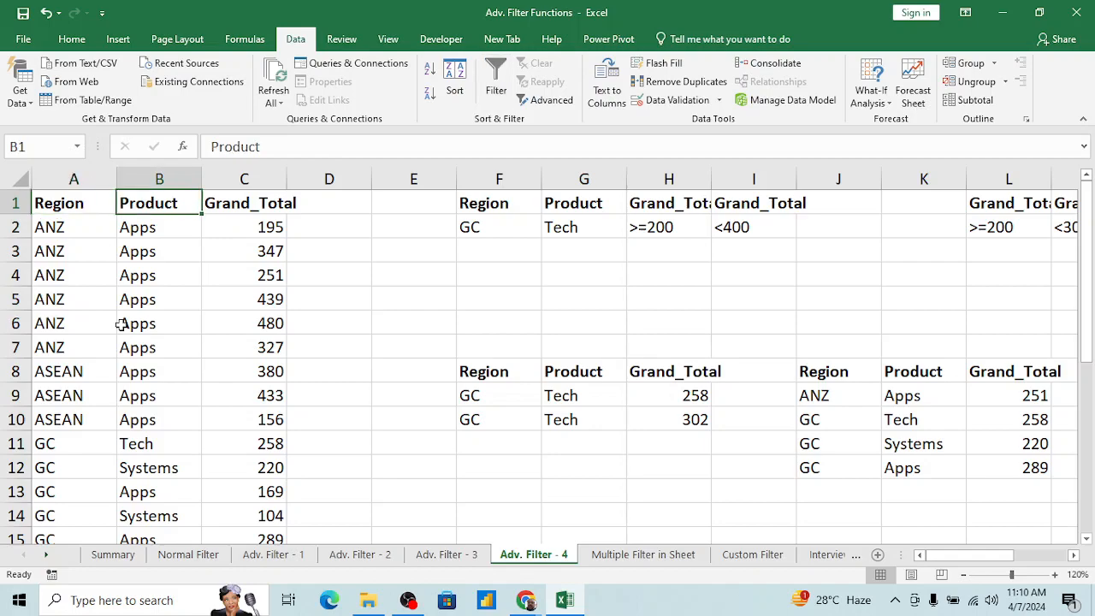
key(alt+d)
key(f)
key(f)
Step: Turn off the main table's AutoFilter and apply AutoFilter to the extracted results in F8:H10 instead
key(Down)
key(Down)
key(Down)
key(Down)
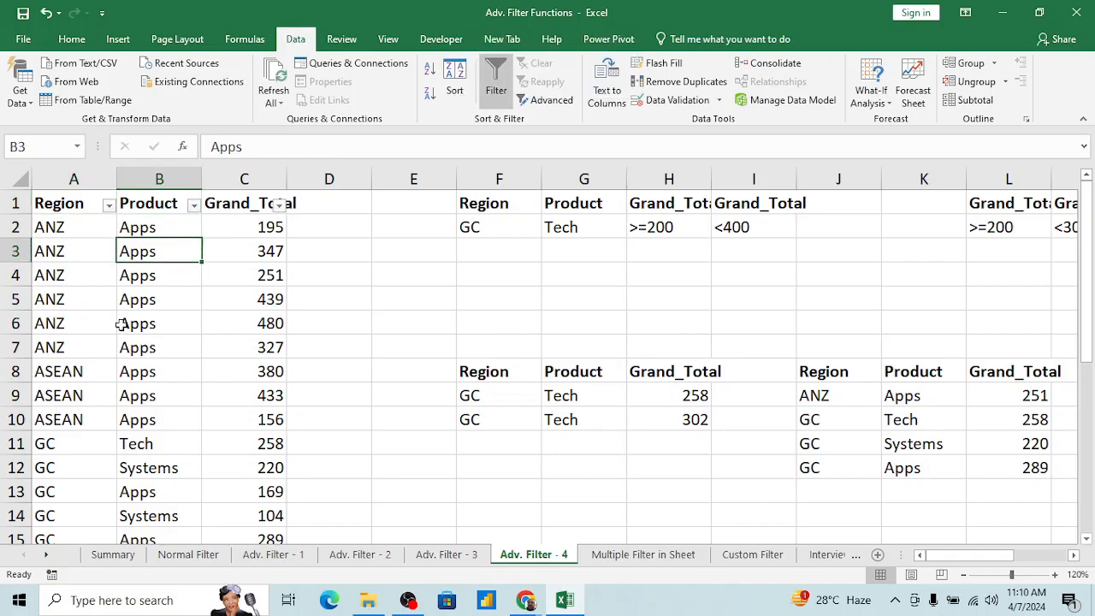
key(Right)
key(Right)
key(Right)
key(Down)
key(Down)
key(Right)
key(Down)
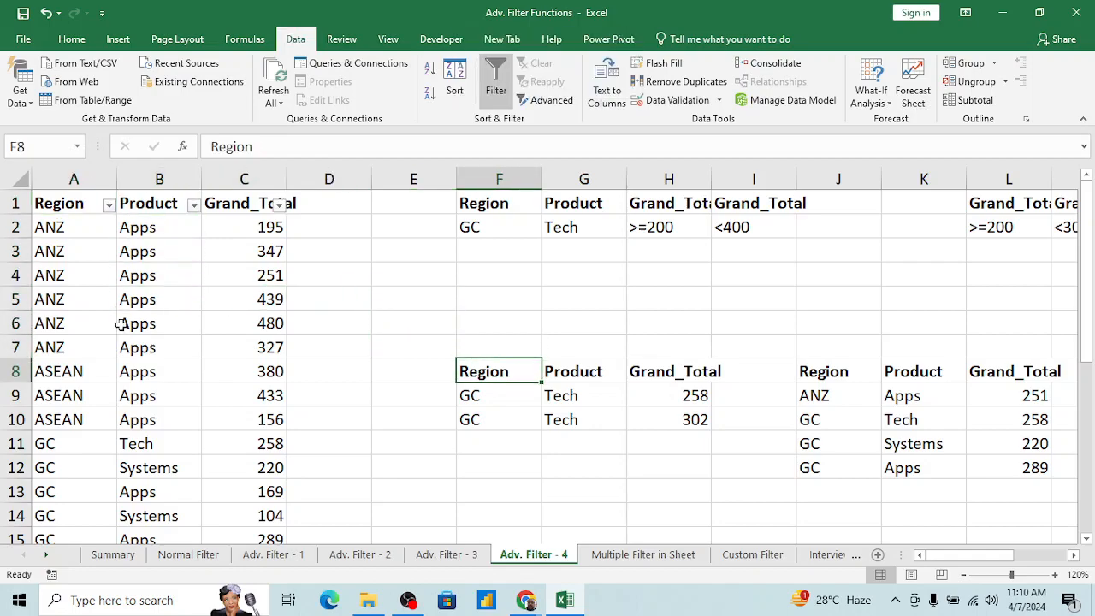
key(shift+Right)
key(shift+Right)
key(shift+Down)
key(shift+Down)
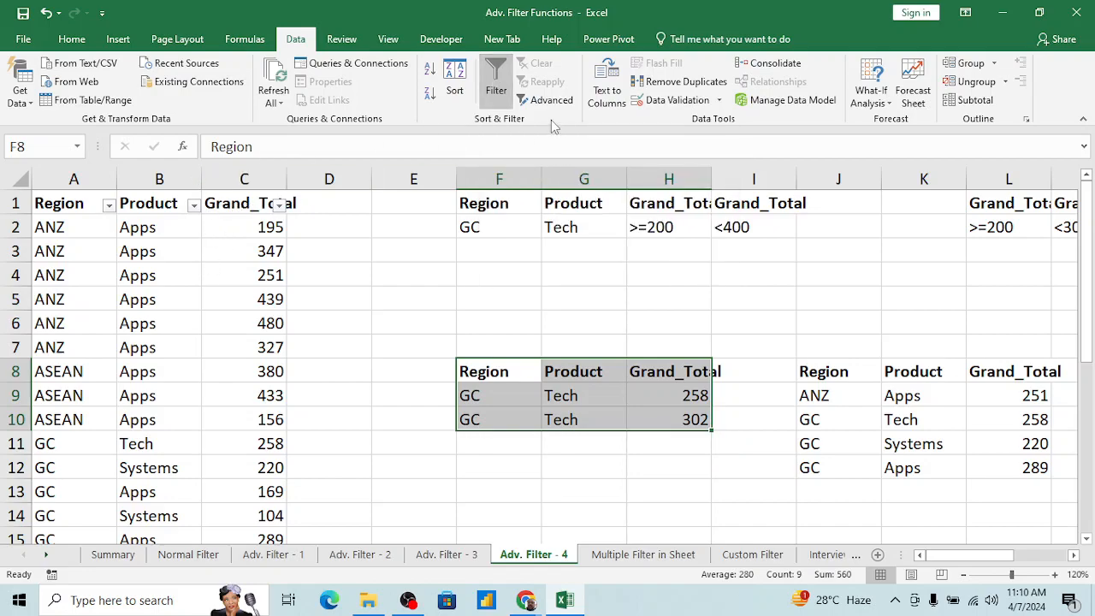
click(497, 81)
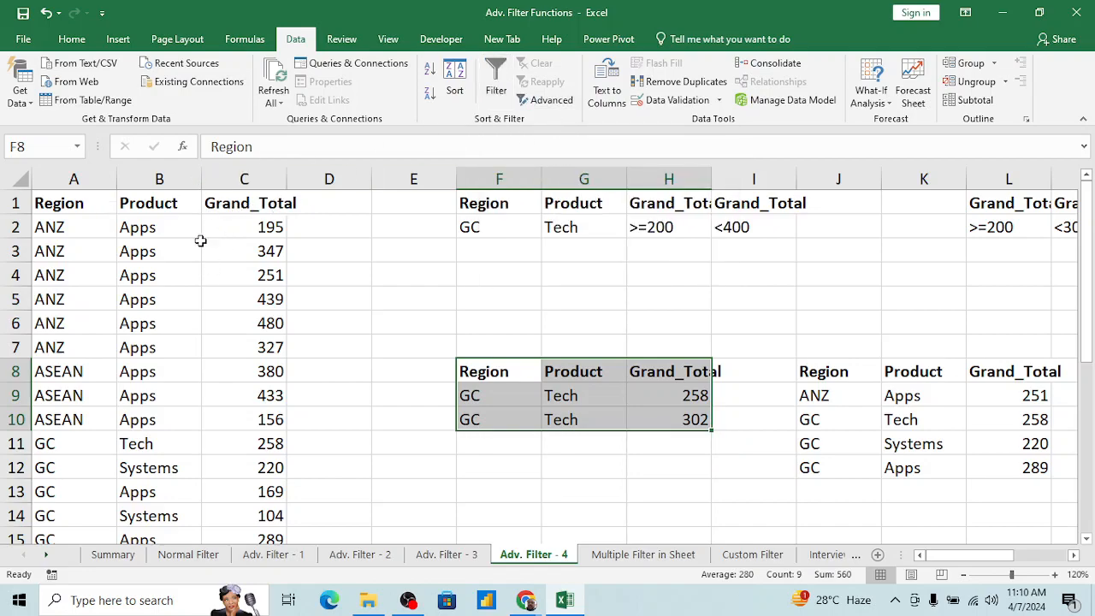
click(497, 77)
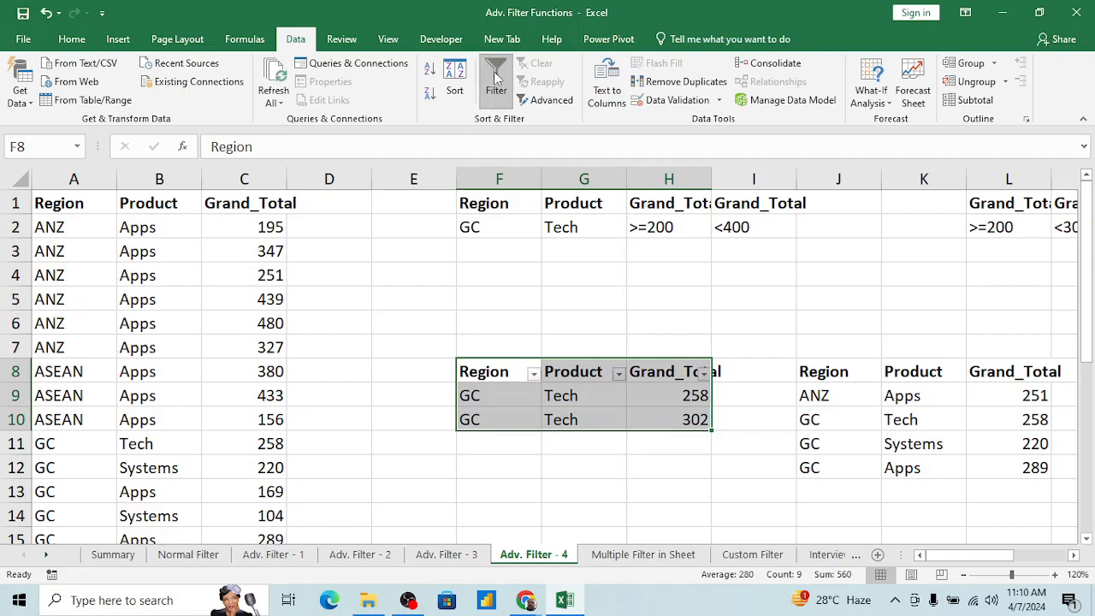
click(605, 397)
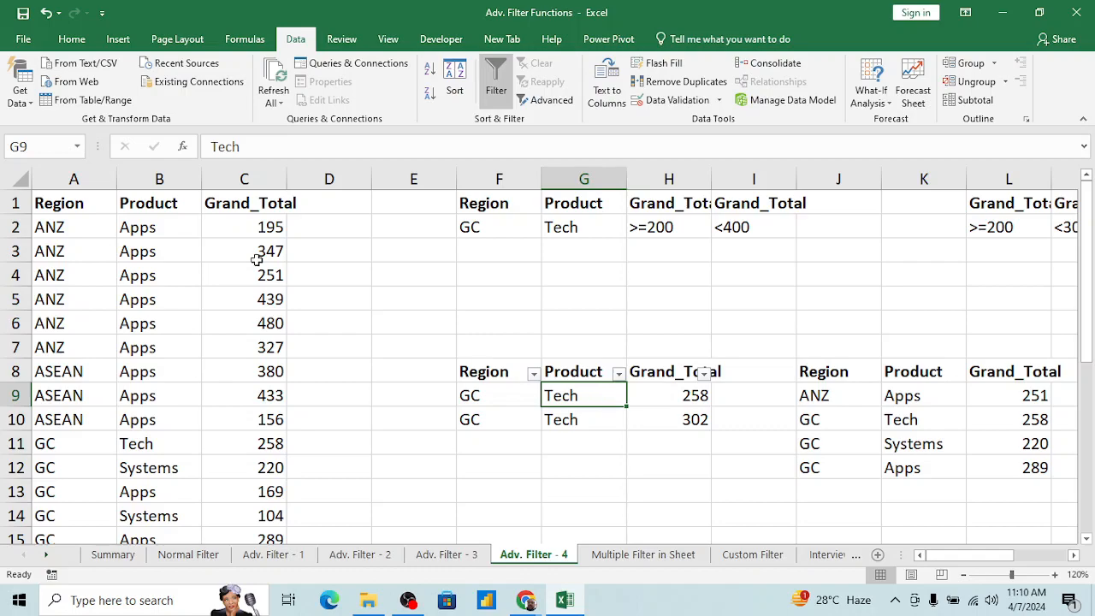
Step: Turn off AutoFilter on the F8:H10 results and turn it on again for the main table
click(142, 203)
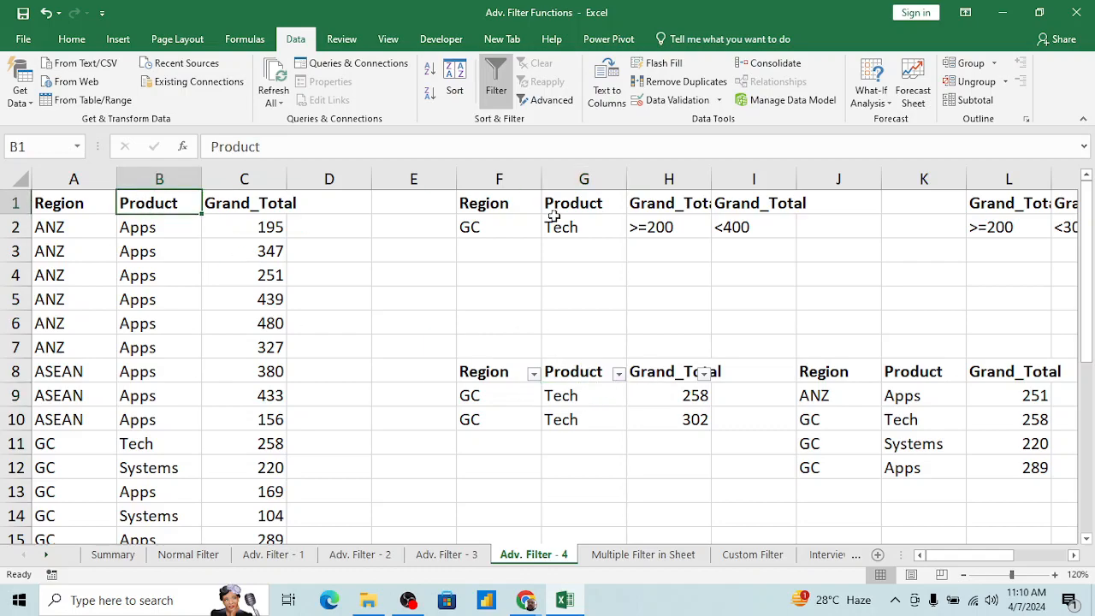
key(ctrl+shift+l)
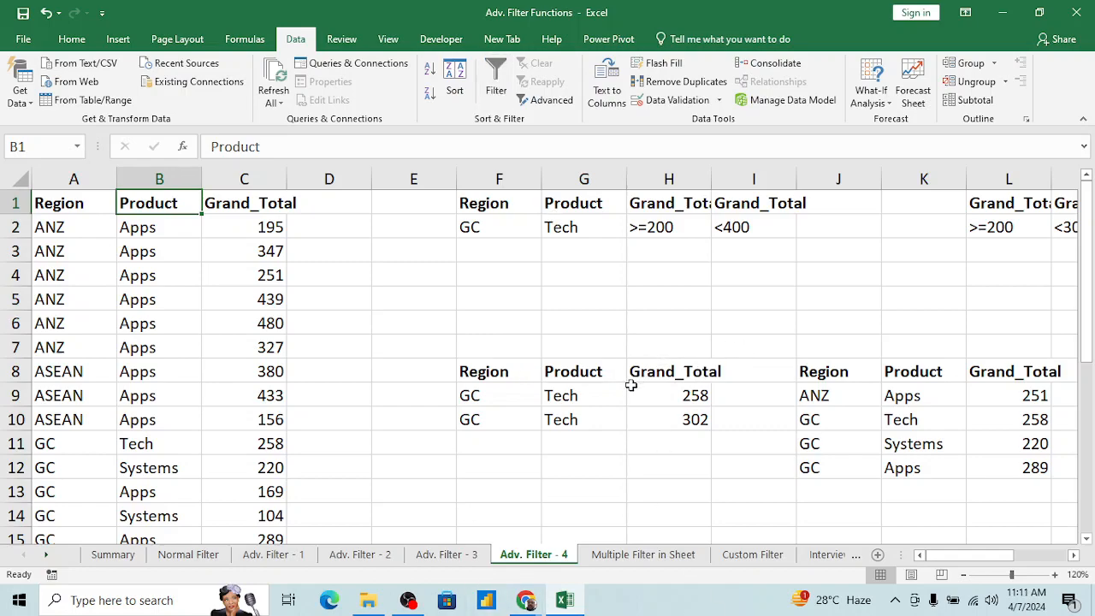
key(ctrl+shift+l)
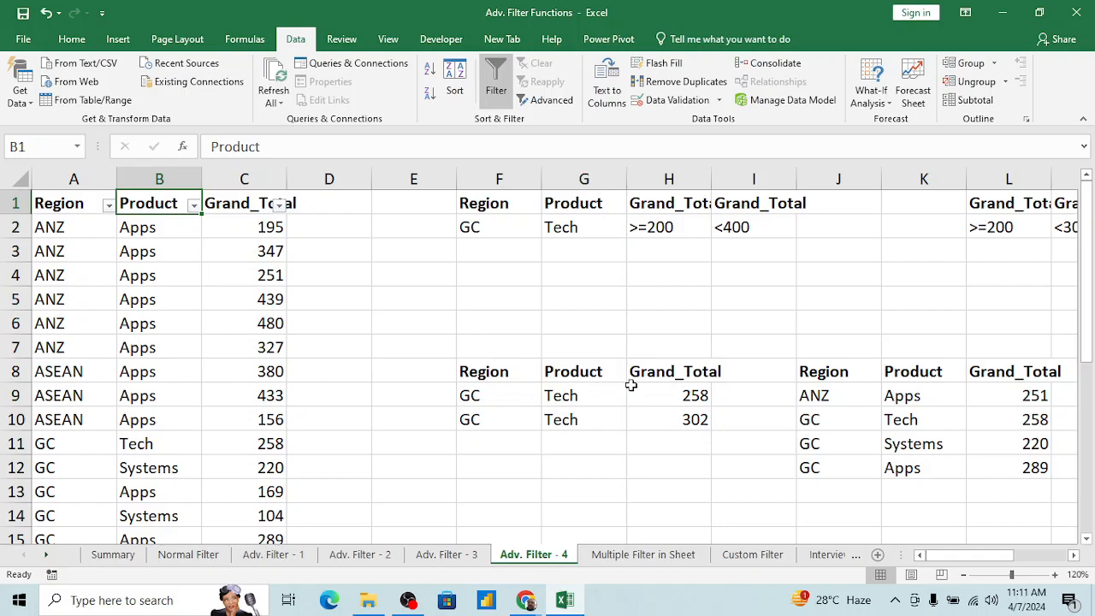
click(418, 274)
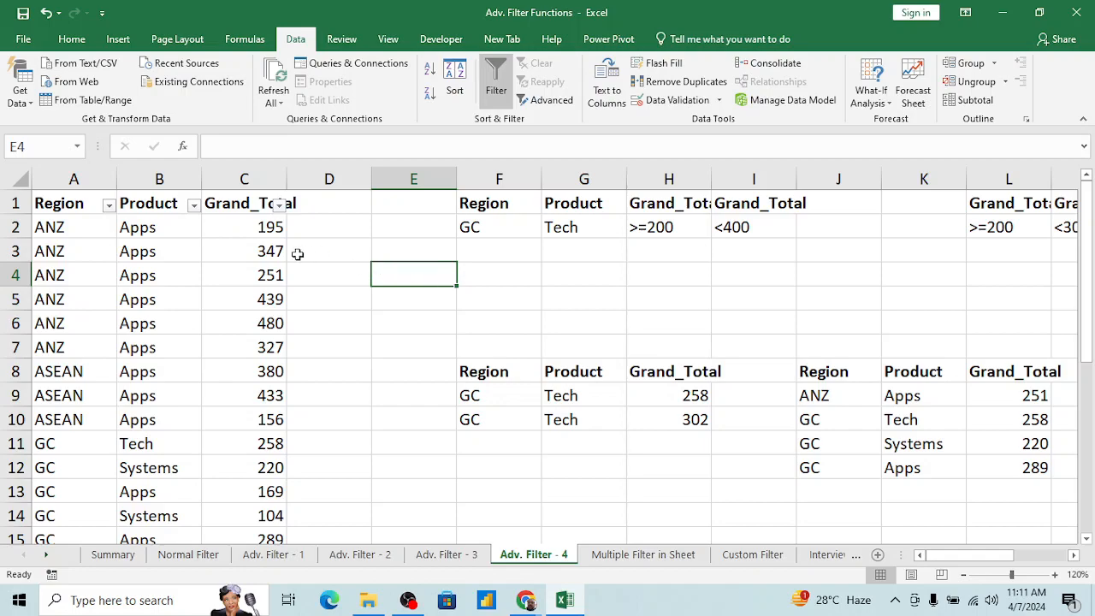
Step: Examine the main table and the two extracted results tables on the Adv. Filter - 4 sheet
click(272, 255)
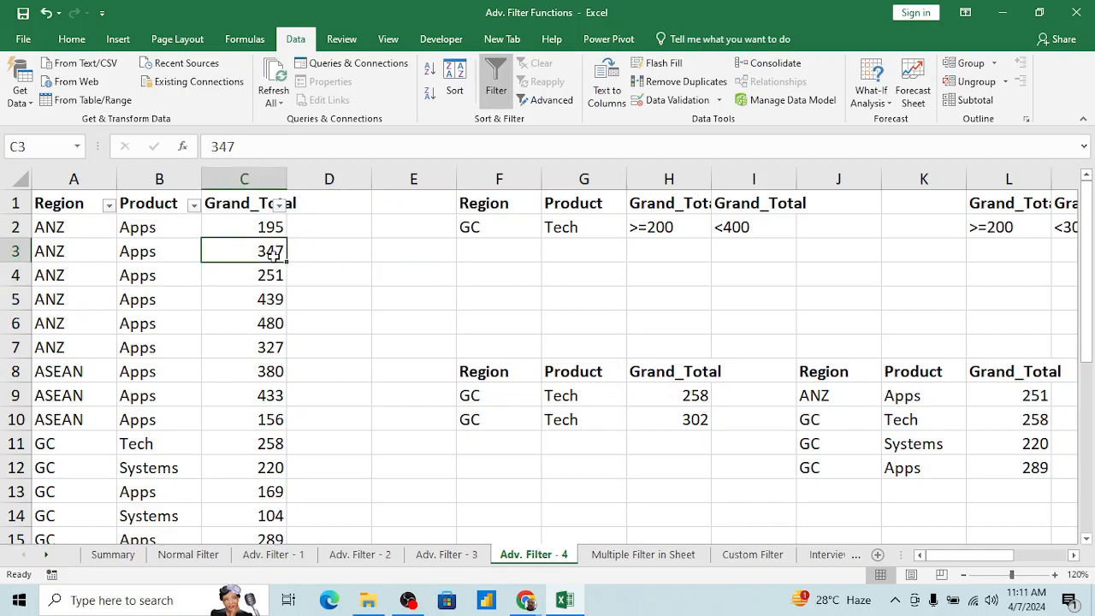
key(ctrl+Up)
key(ctrl+Left)
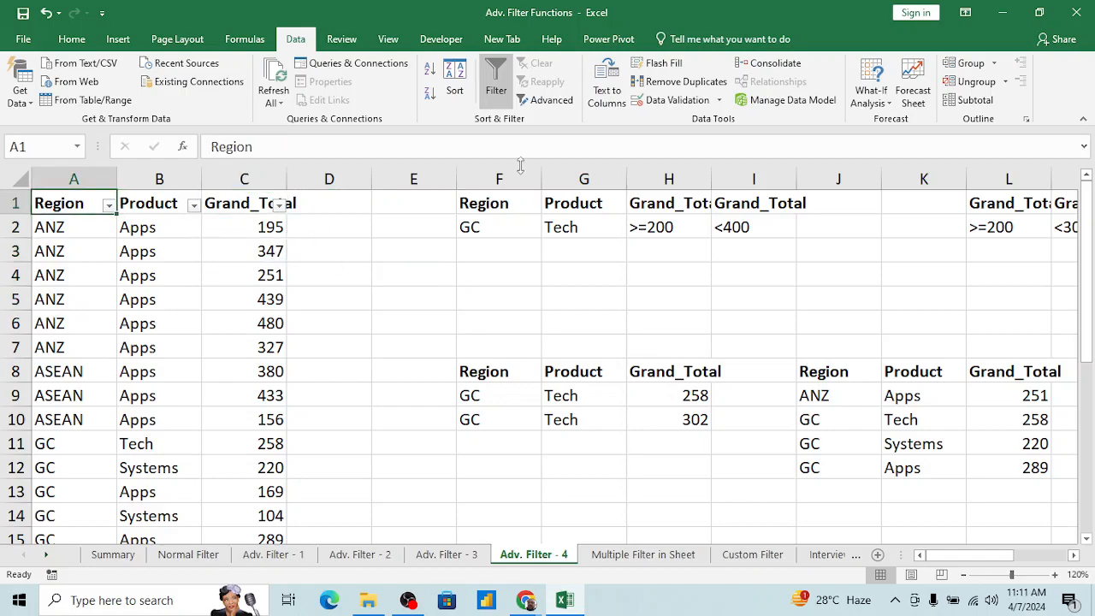
click(642, 419)
click(940, 370)
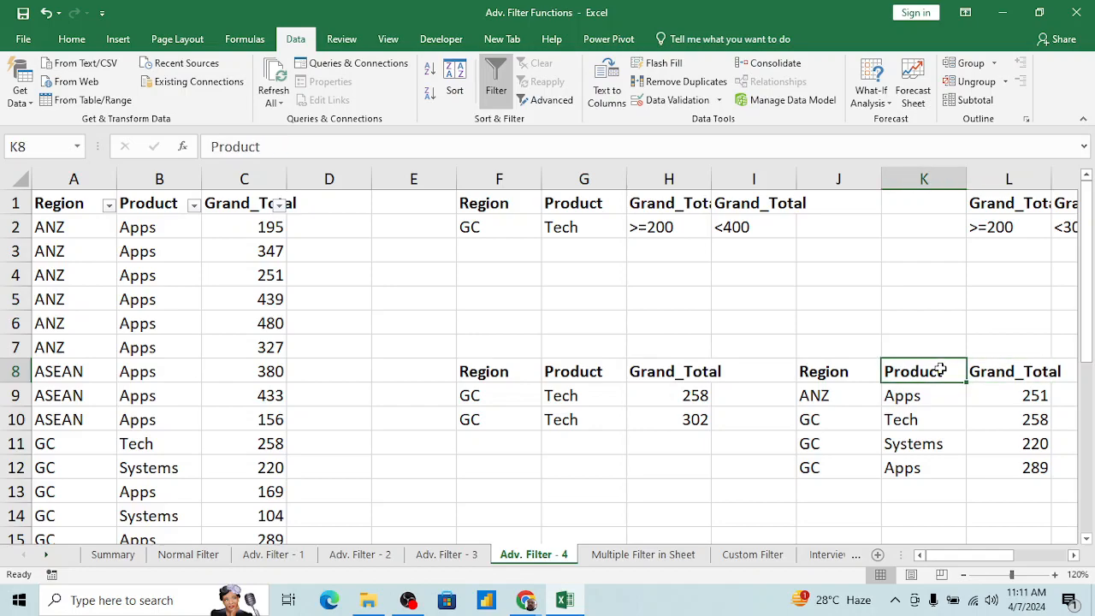
key(Left)
key(Left)
key(Left)
key(Left)
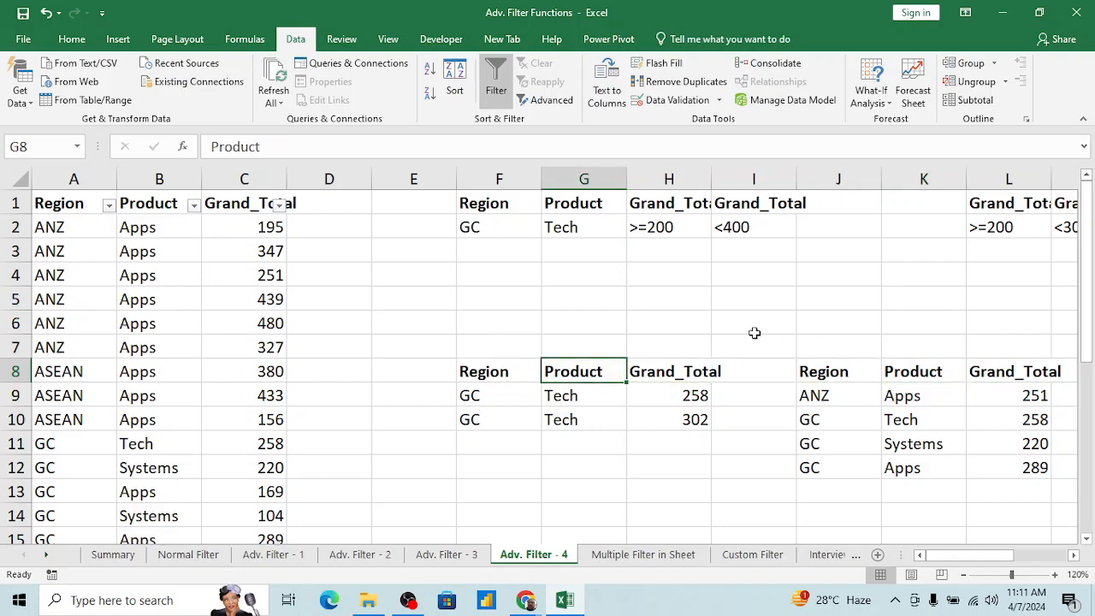
click(136, 443)
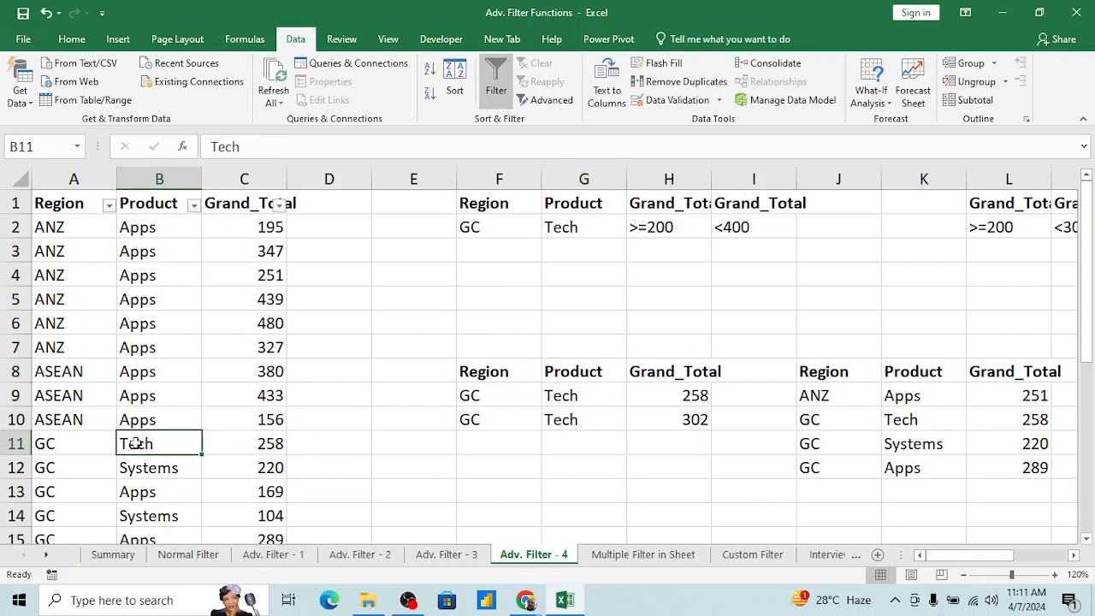
scroll(135, 443, down, 9)
scroll(135, 443, down, 3)
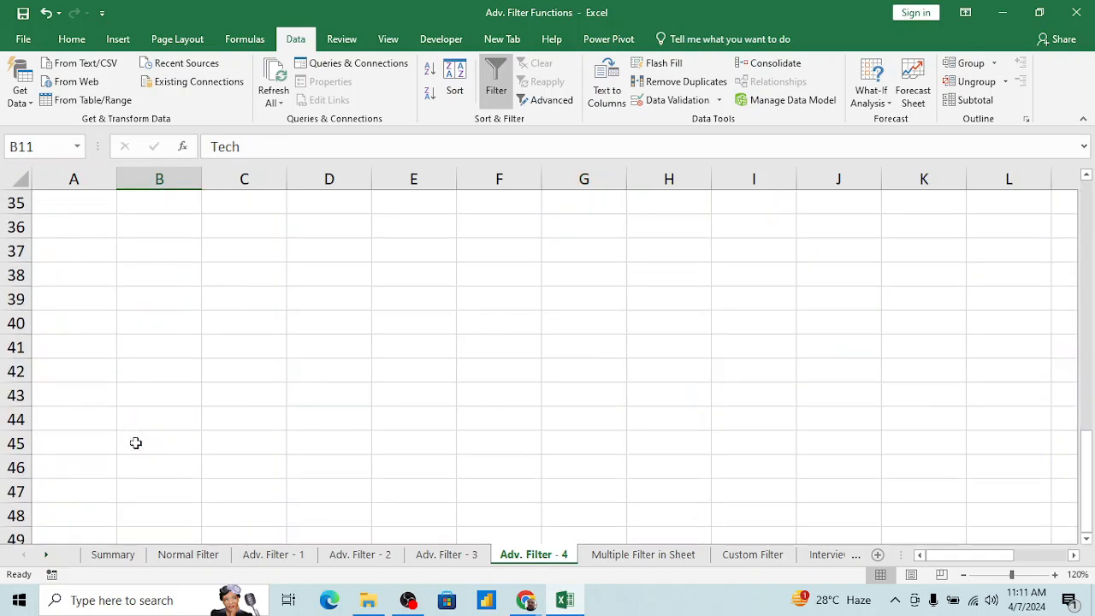
scroll(321, 405, up, 11)
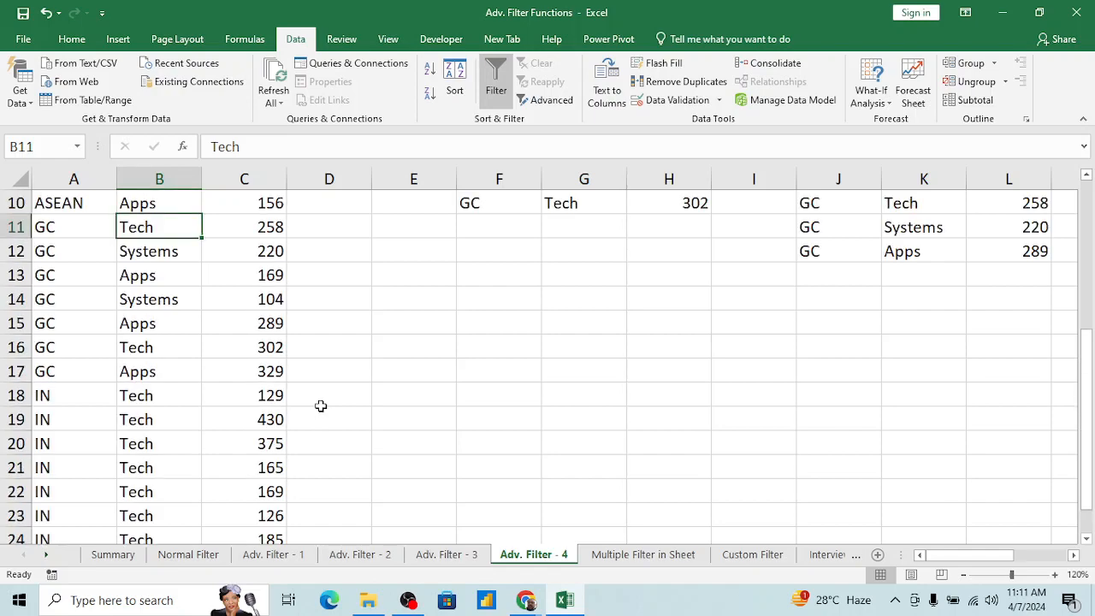
Step: Turn off AutoFilter on the main Region, Product and Grand_Total table
click(177, 235)
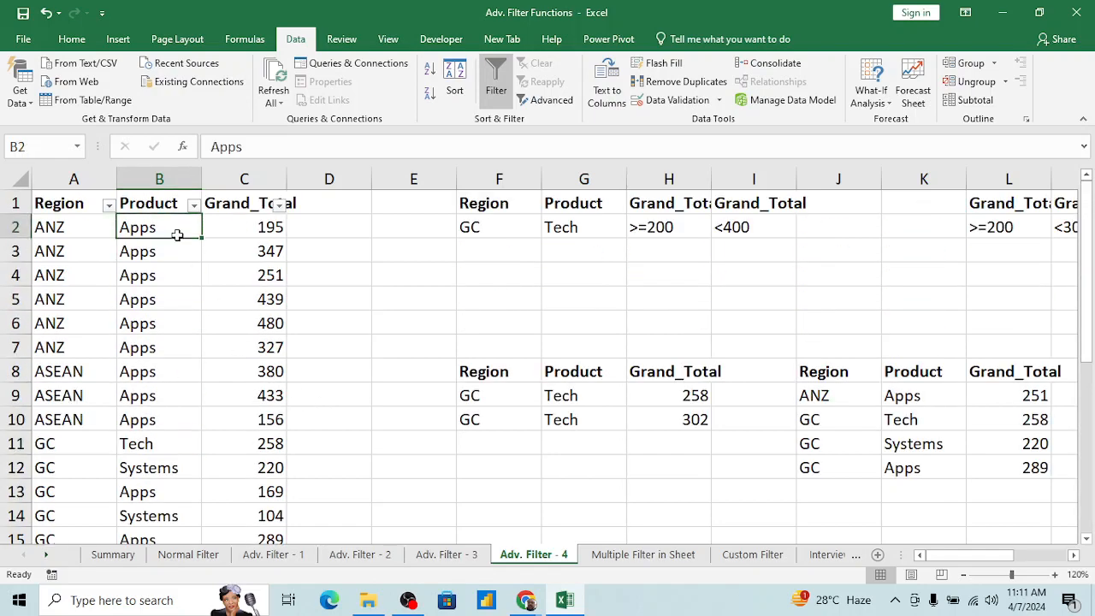
key(Up)
key(ctrl+shift+l)
Step: Copy the main table's range A1:C13 and paste it at A1 of the Multiple Filter in Sheet worksheet
key(Left)
key(shift+Right)
key(shift+Right)
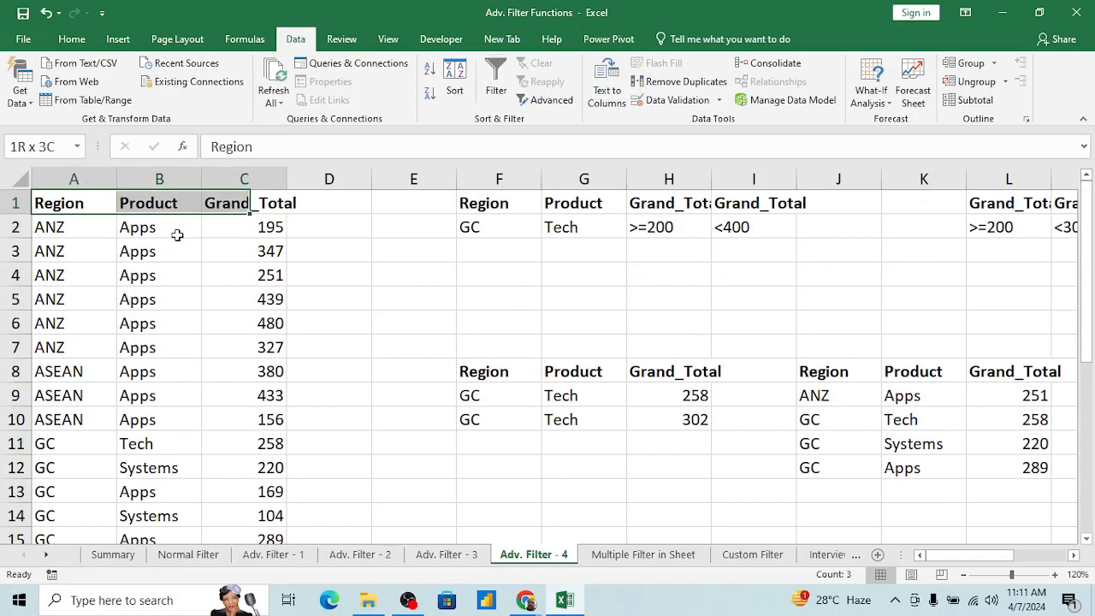
key(shift+Down)
key(shift+Down)
key(shift+Down)
key(shift+Down)
key(shift+Down)
key(shift+Down)
key(shift+Down)
key(shift+Down)
key(shift+Down)
key(shift+Down)
key(shift+Down)
key(shift+Down)
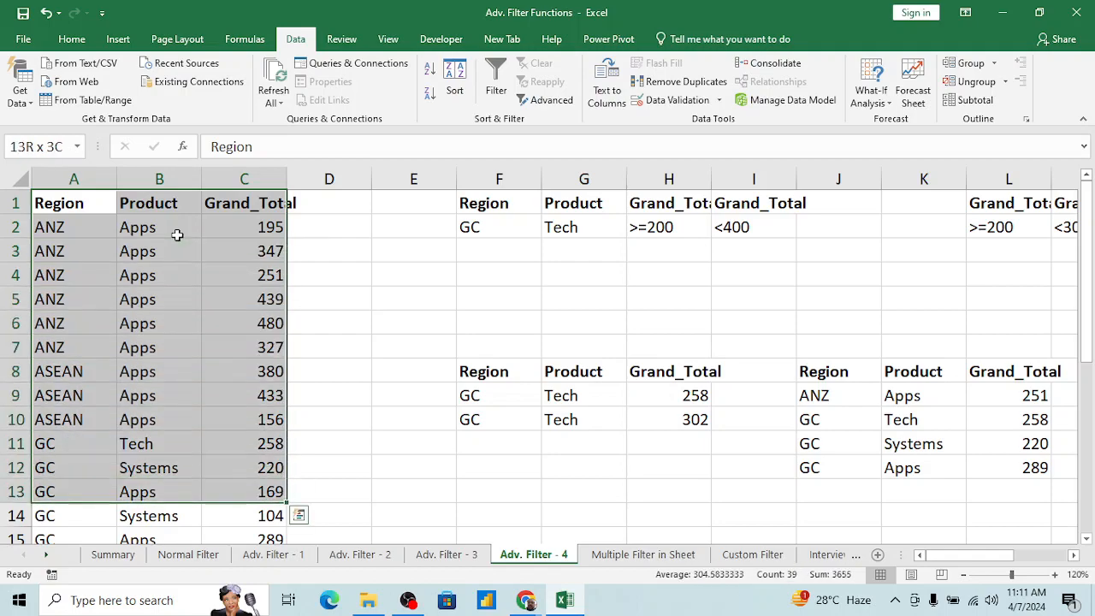
key(ctrl+c)
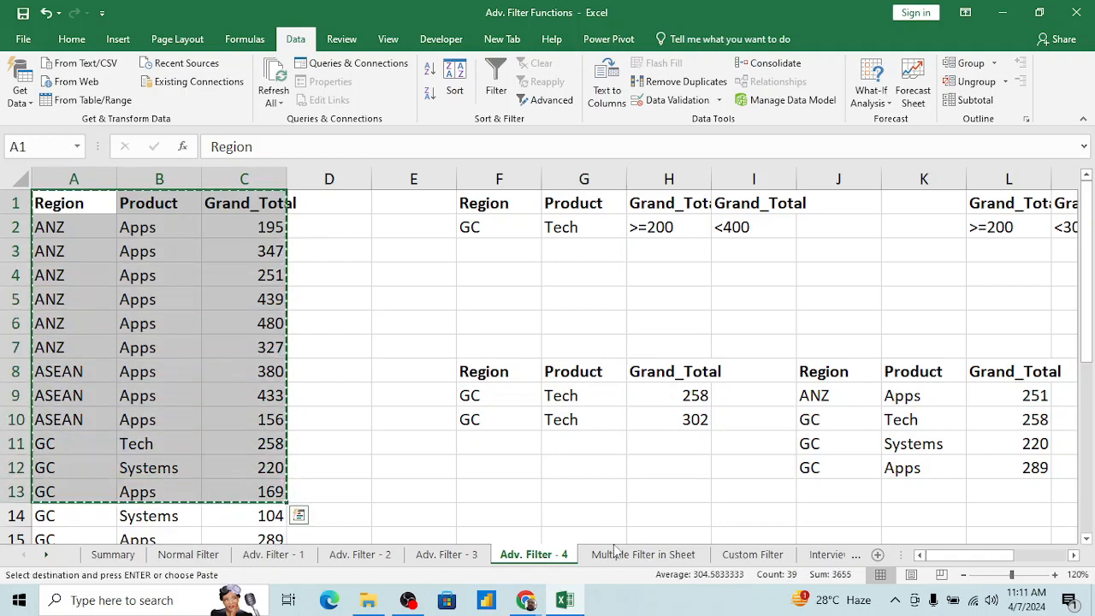
click(644, 554)
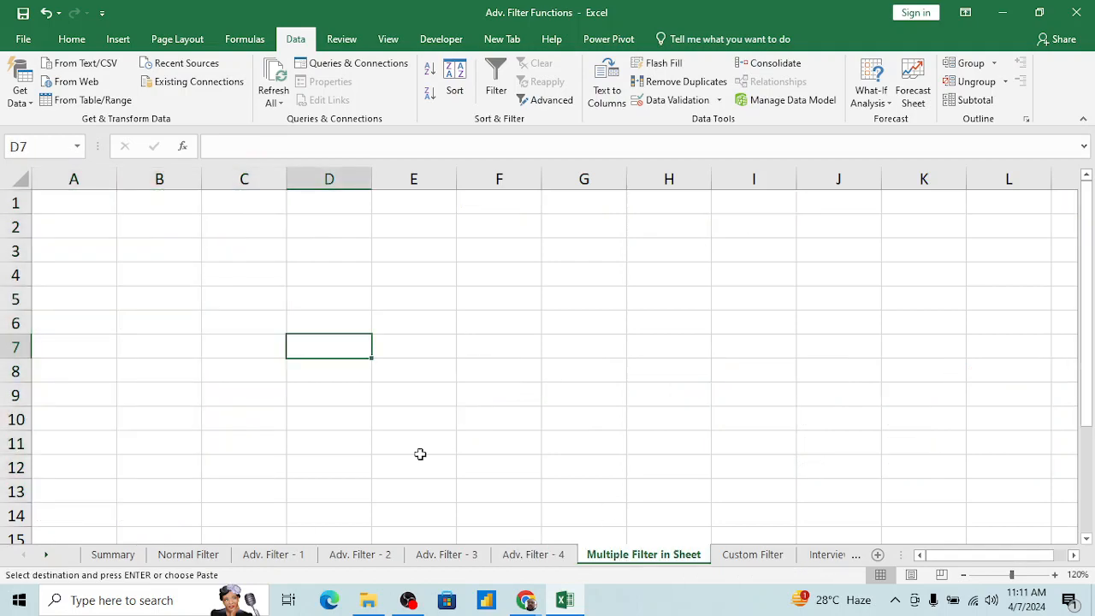
click(91, 207)
key(ctrl+v)
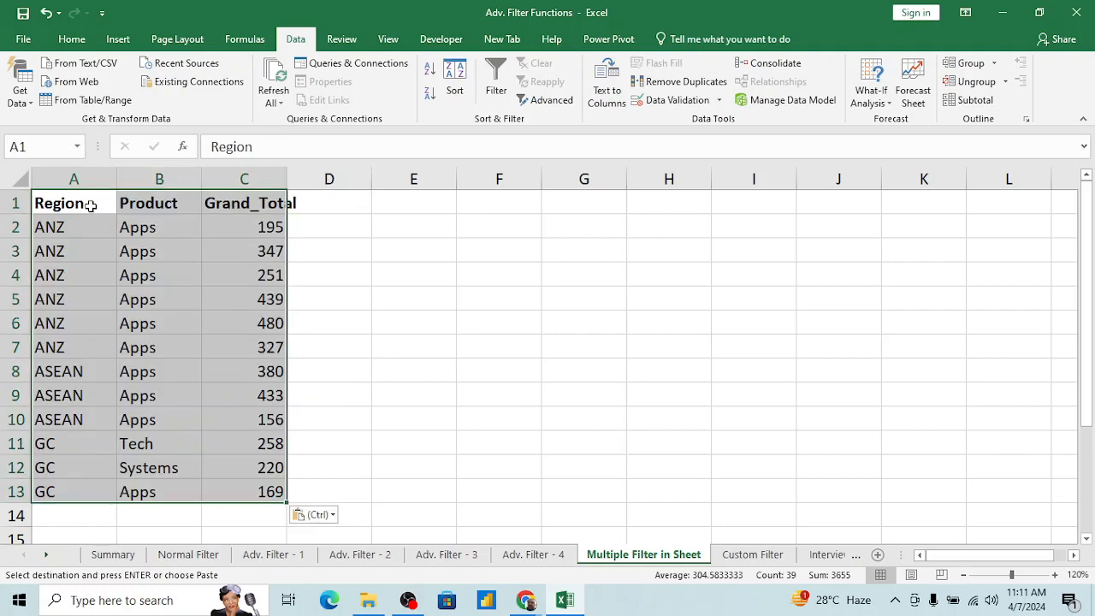
Step: Paste two more copies of the Region, Product and Grand_Total table, at A17 and at H1
click(617, 325)
scroll(618, 325, down, 2)
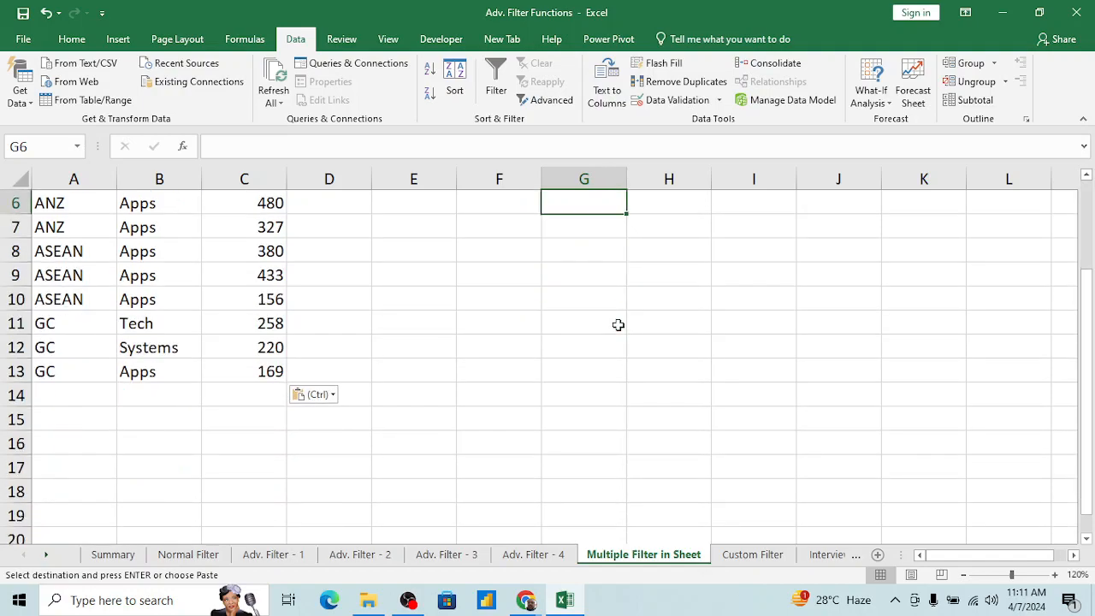
click(73, 465)
key(ctrl+v)
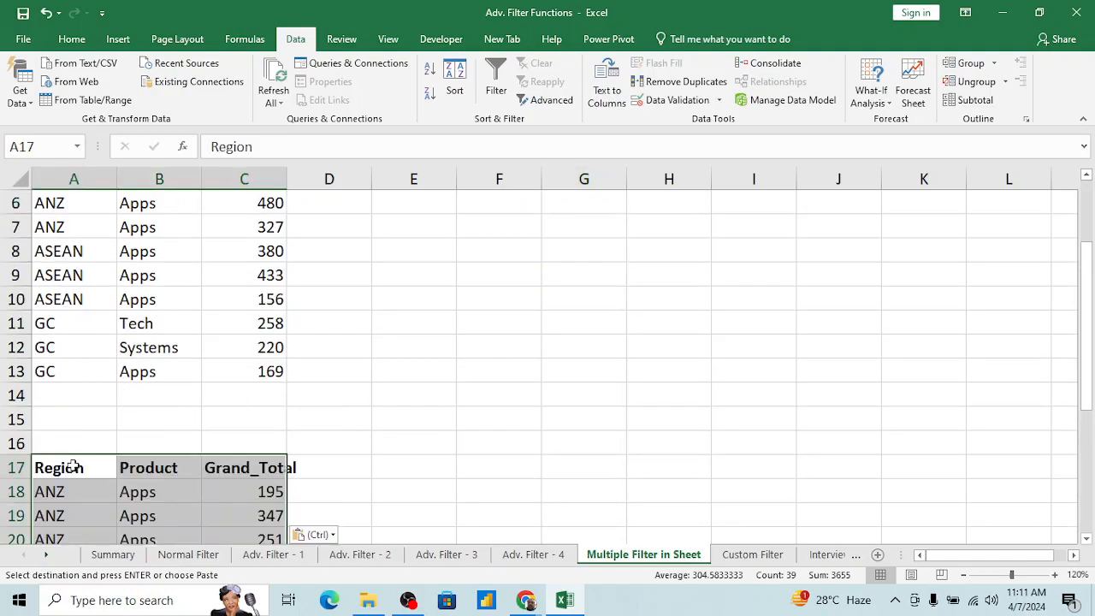
scroll(566, 413, down, 3)
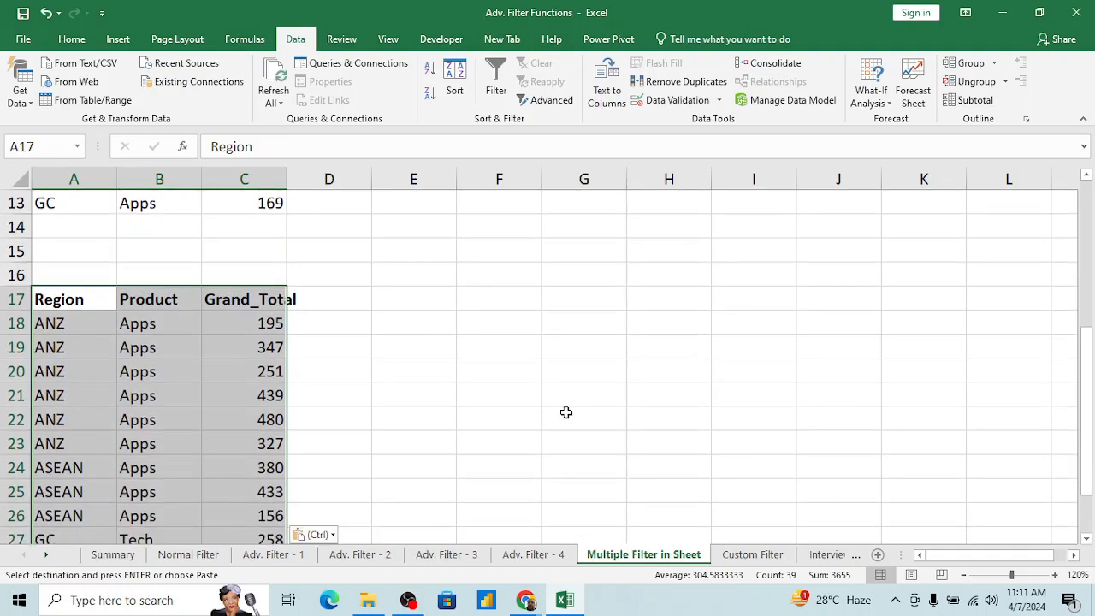
scroll(566, 412, up, 4)
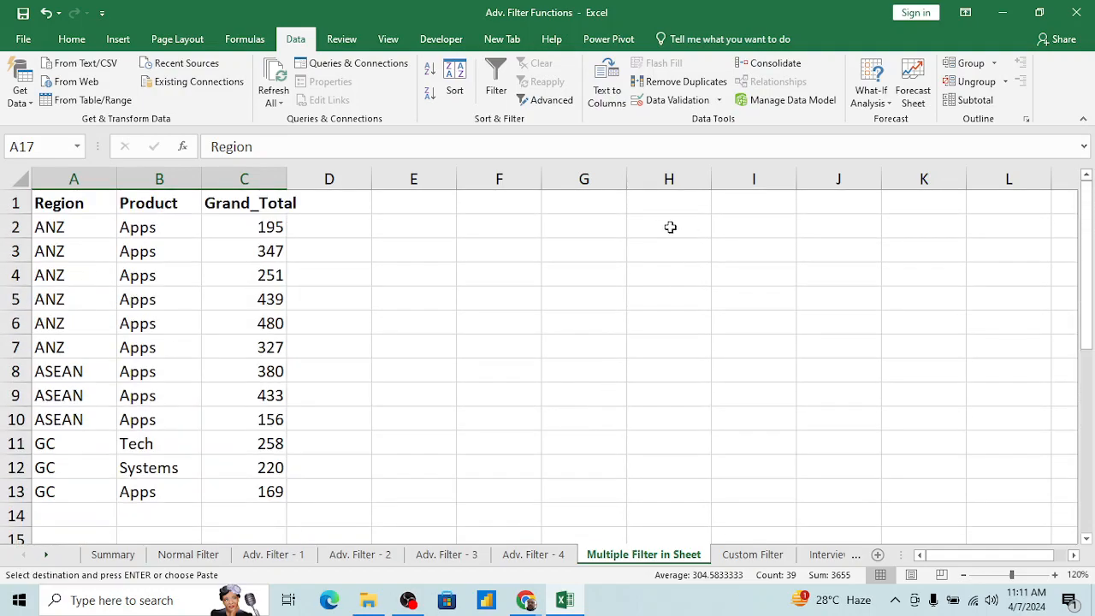
click(652, 201)
key(ctrl+v)
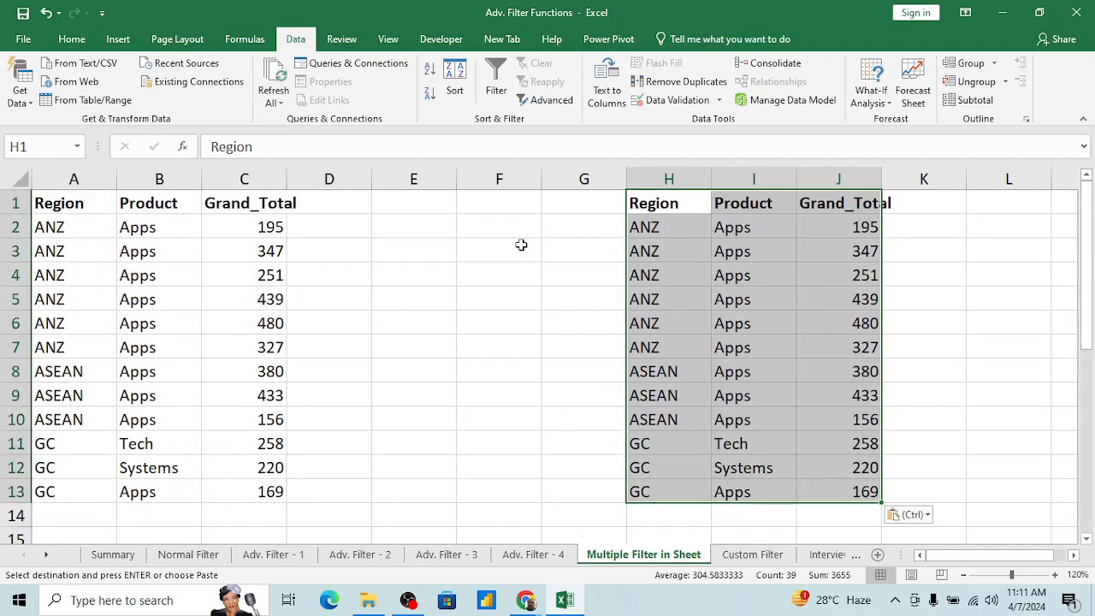
Step: Turn on AutoFilter for the first table at A1:C13
click(211, 257)
key(ctrl+Up)
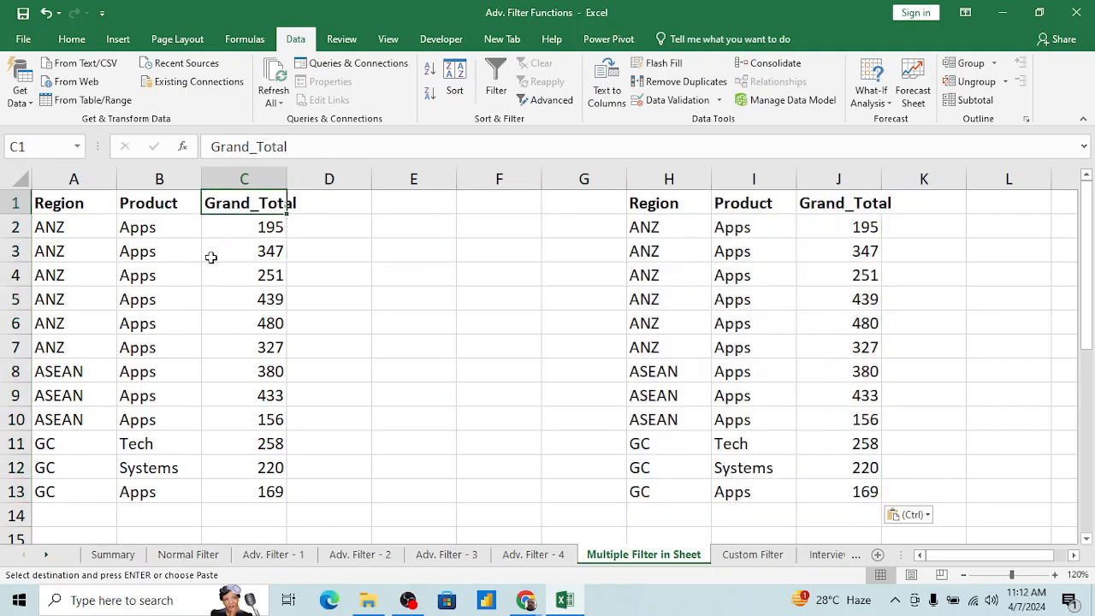
key(ctrl+Left)
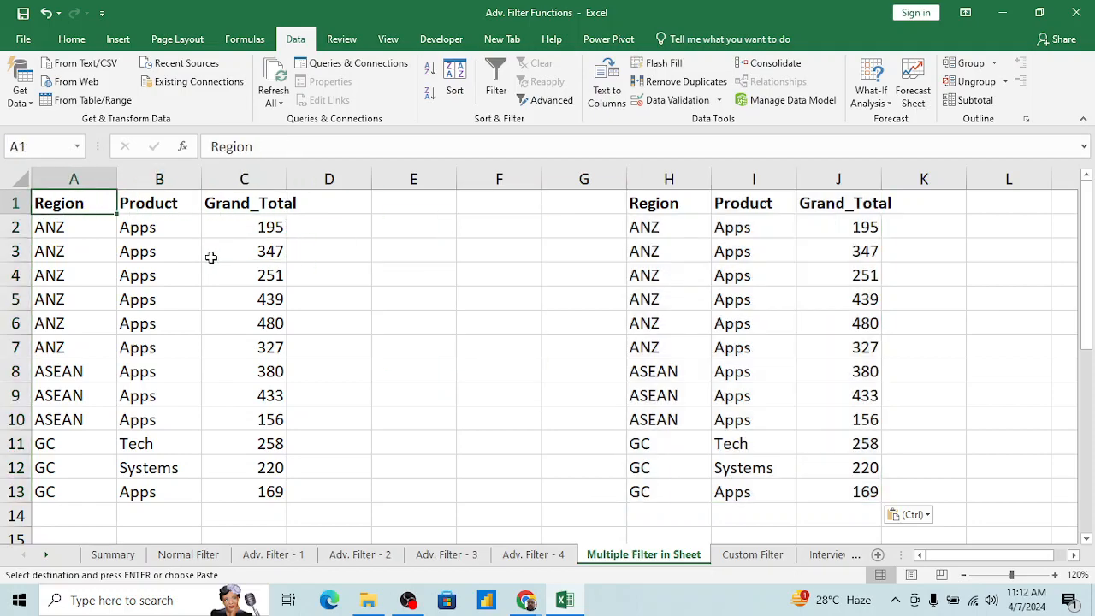
key(alt+d)
key(f)
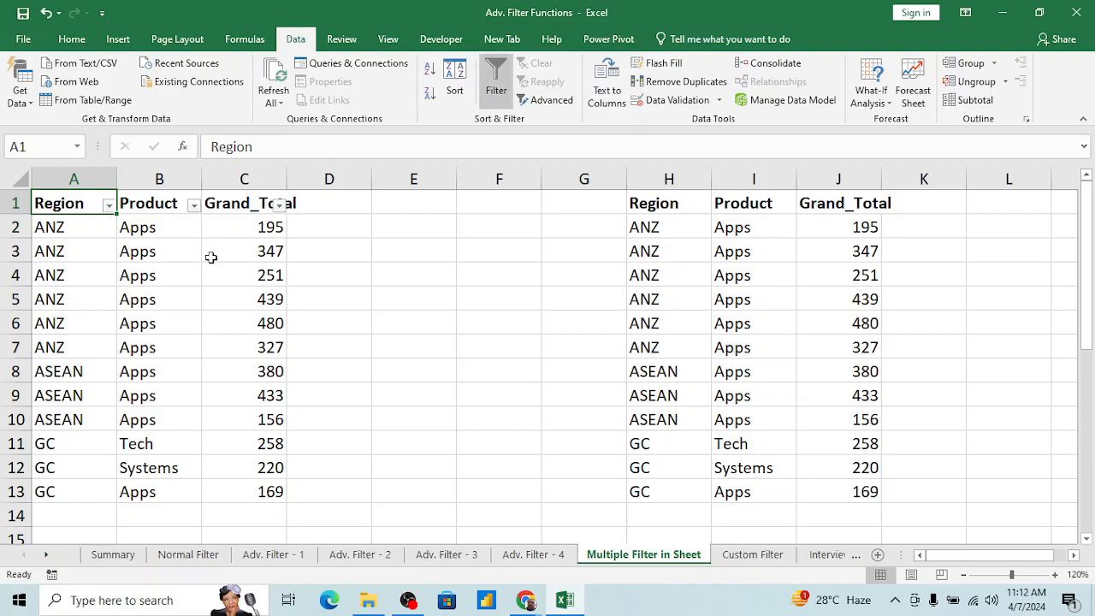
Step: Turn AutoFilter off for the first table and turn it on for the copy at H1:J13
click(672, 251)
key(alt+d)
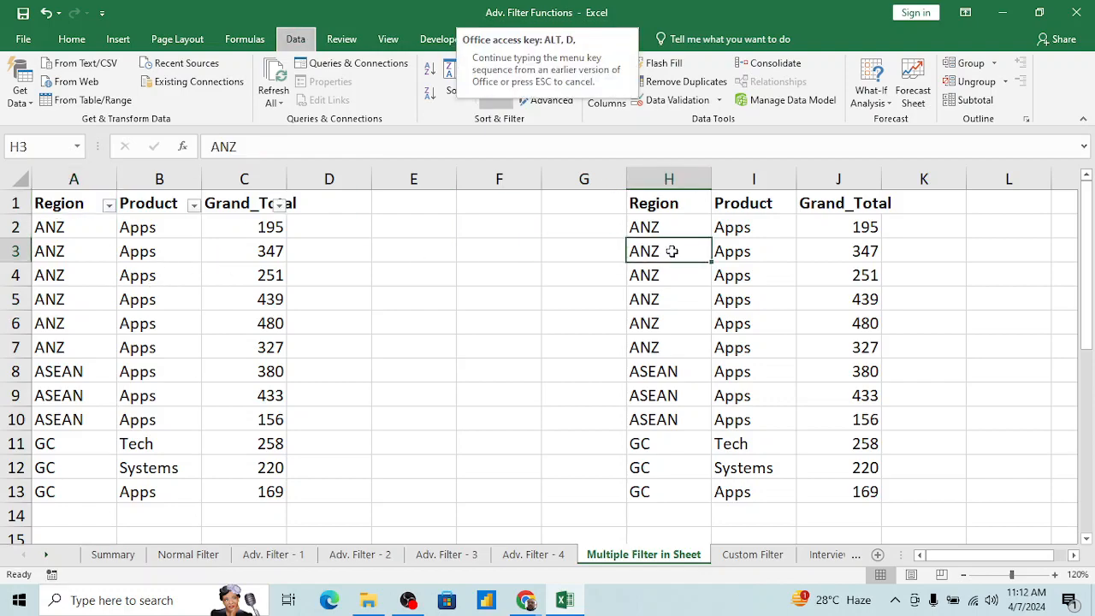
key(f)
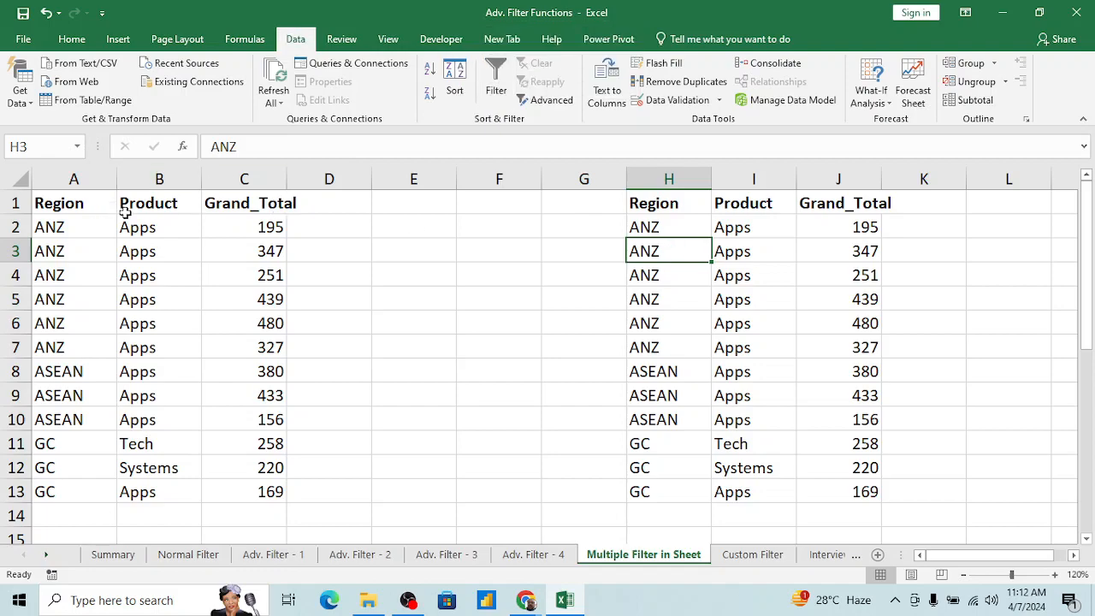
key(alt+d)
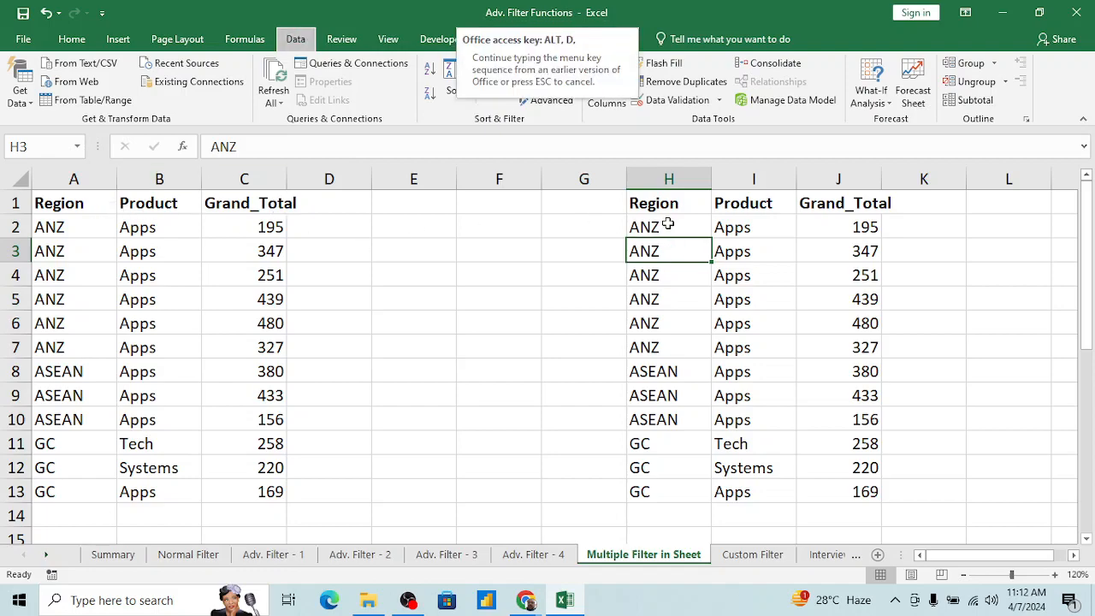
key(f)
click(699, 231)
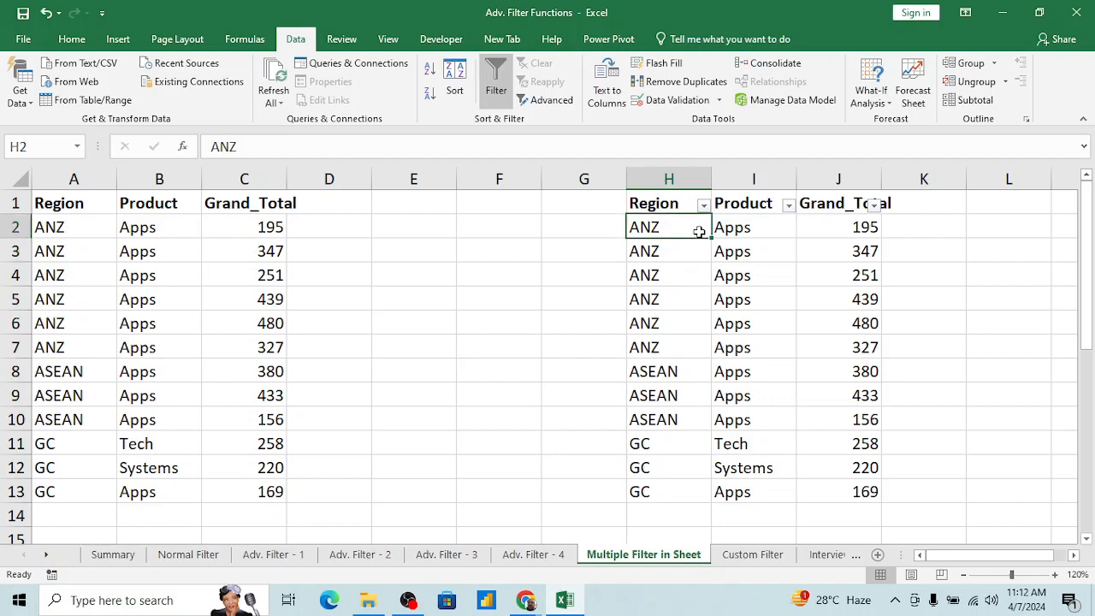
Step: Return to the first table's header at A1 and turn off the AutoFilter on the H1:J13 copy
key(Up)
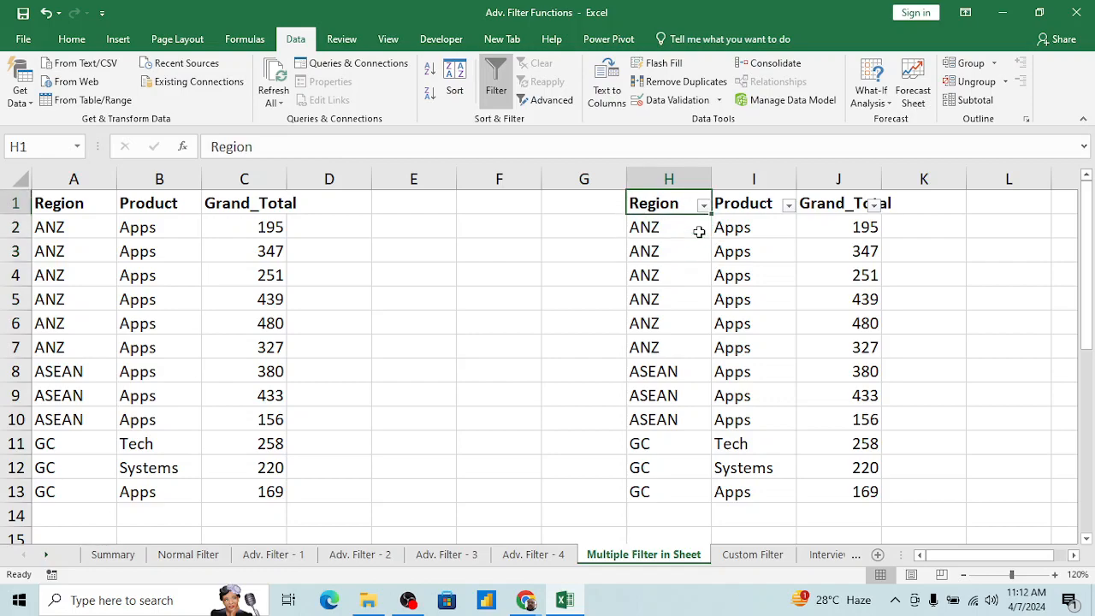
key(ctrl+Left)
key(ctrl+Left)
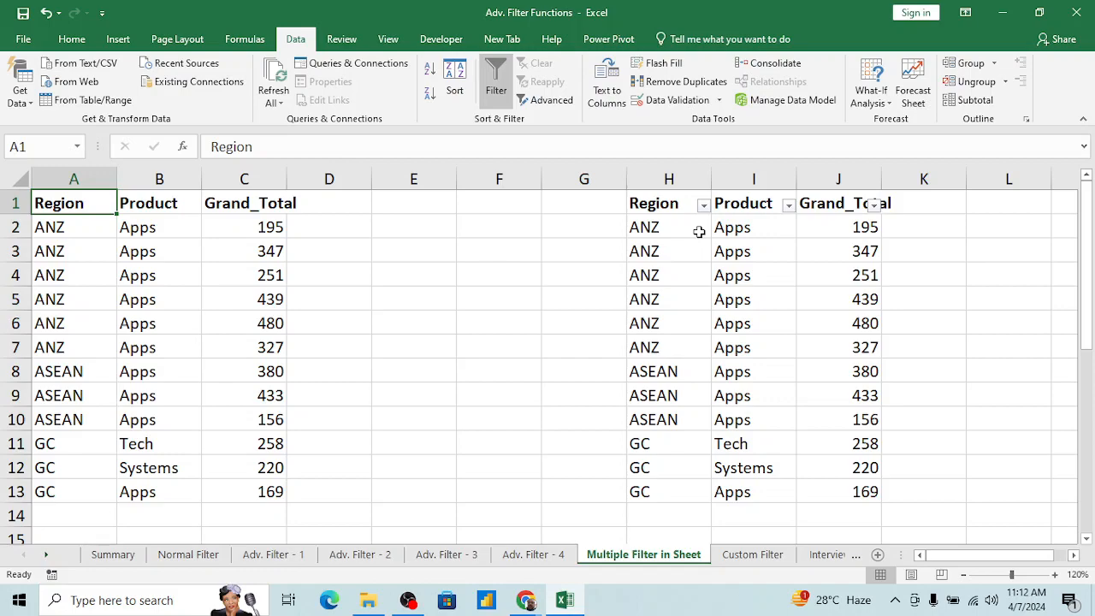
key(alt+d)
key(f)
key(f)
key(Right)
key(Right)
key(Right)
key(Left)
key(Left)
key(Left)
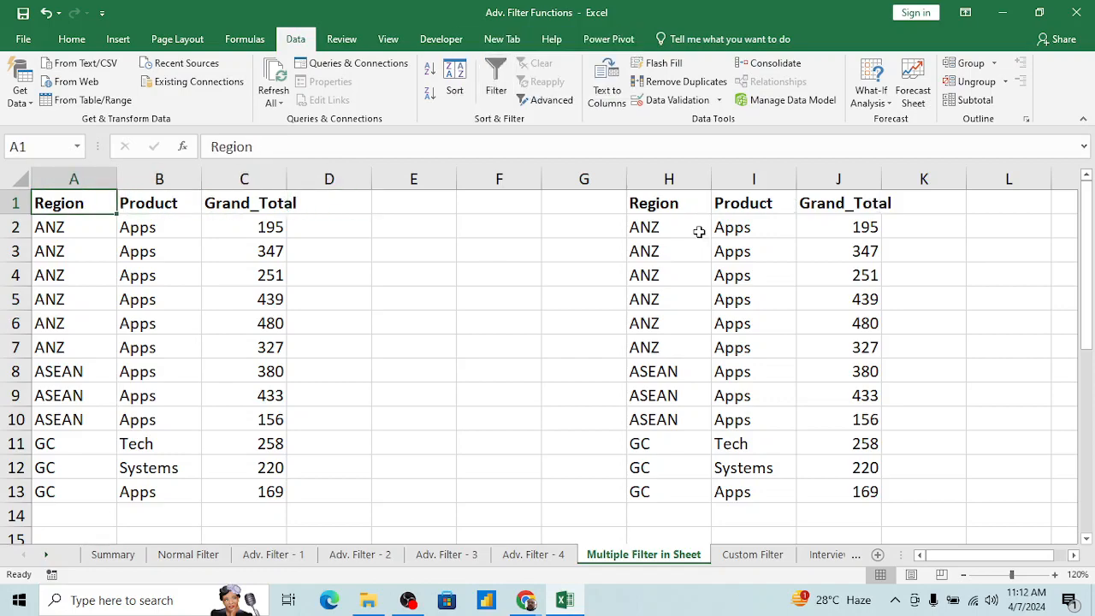
key(shift+Right)
key(shift+Right)
key(ctrl+shift+Down)
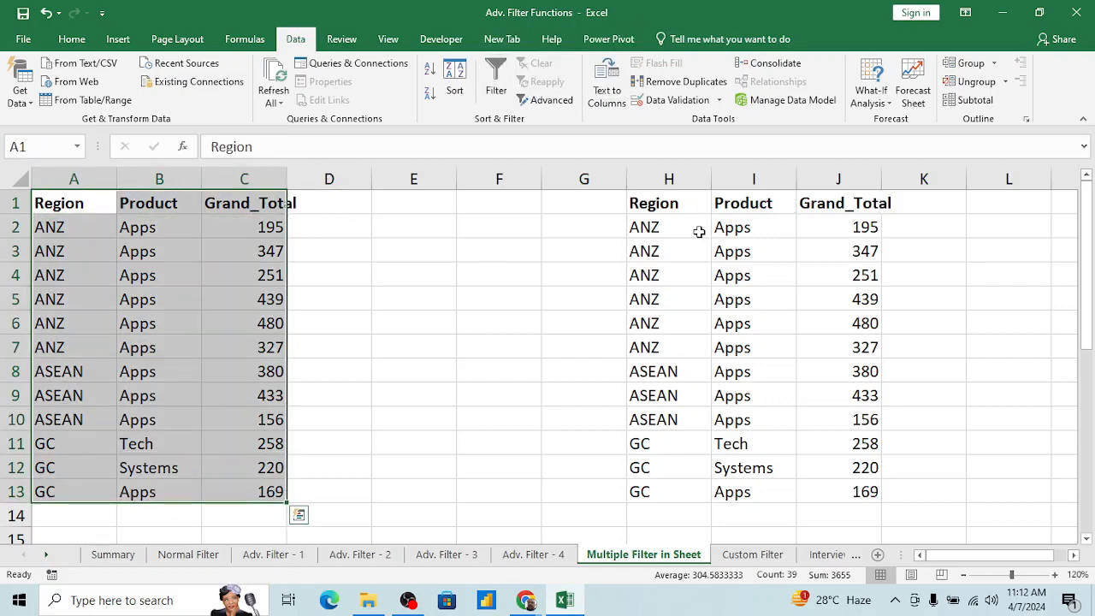
Step: Insert two blank columns at column E, between the two side-by-side tables
click(386, 274)
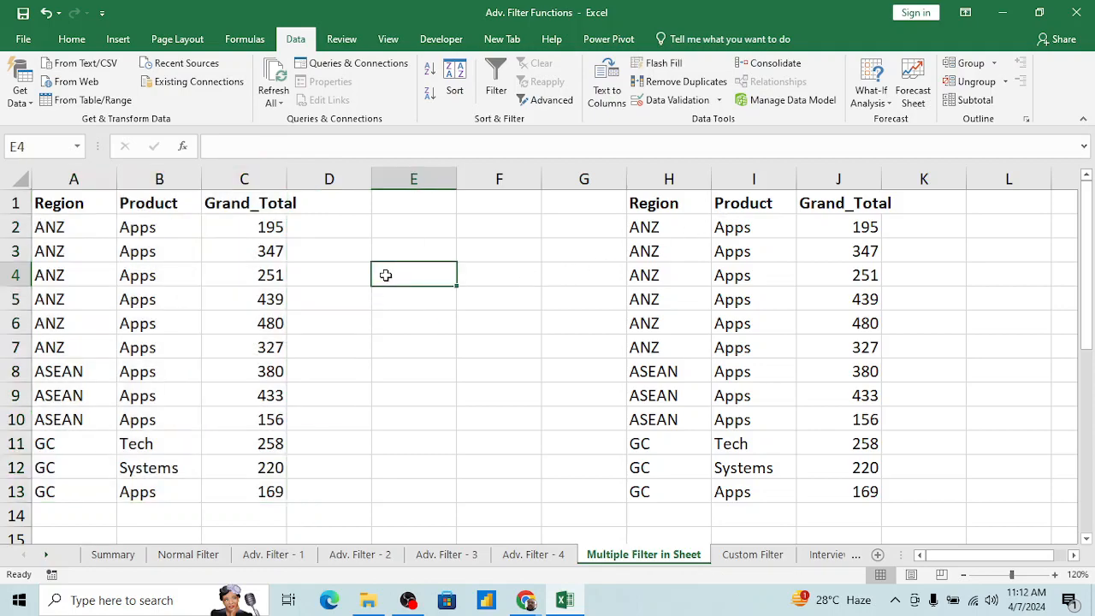
key(Up)
key(Up)
key(Up)
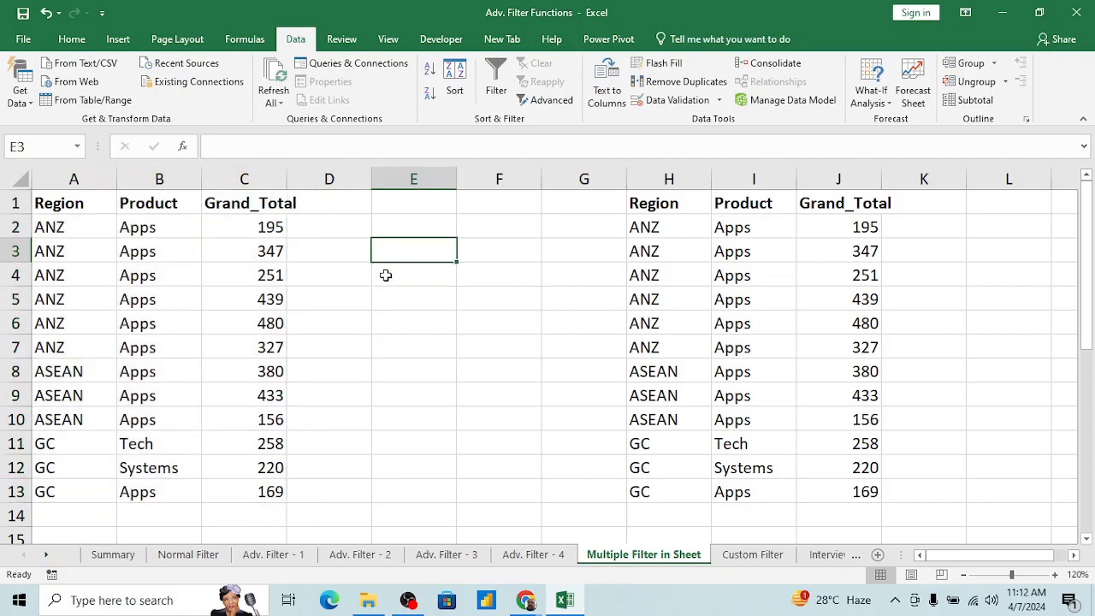
key(ctrl+space)
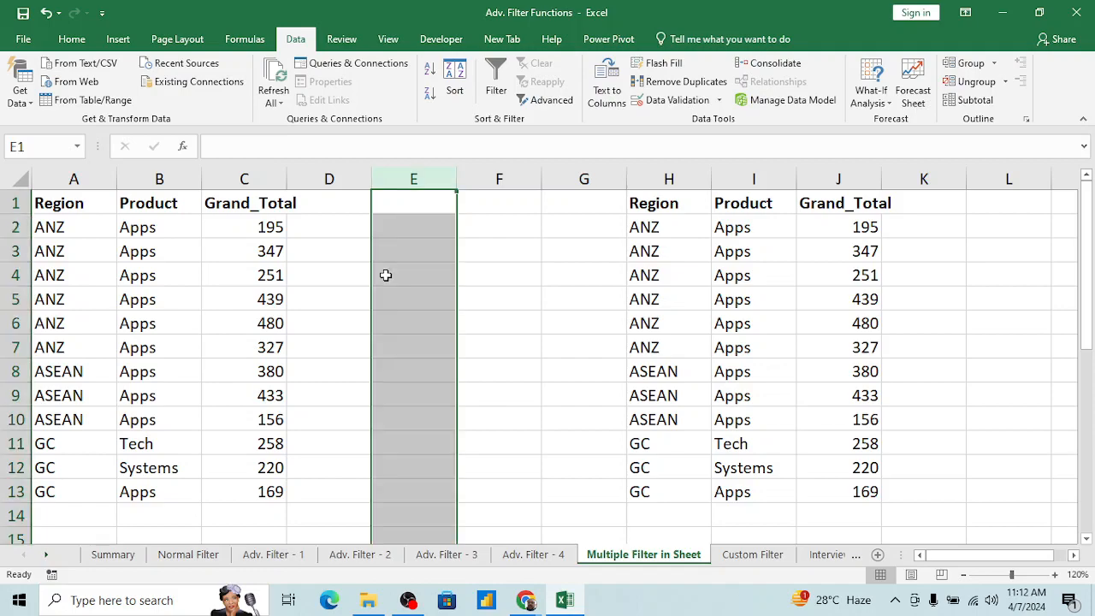
key(ctrl+shift+plus)
key(ctrl+shift+plus)
key(Right)
key(Left)
Step: Enter the heading "To apply Multiple Filter in the Sheet" in cell E1
text(to)
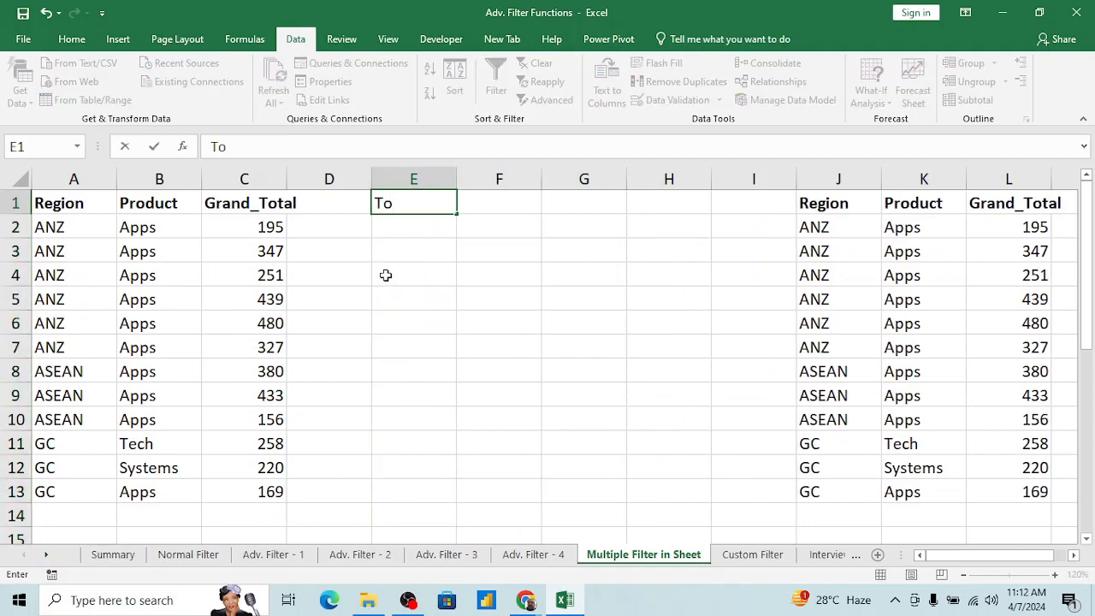
text( apply Multi)
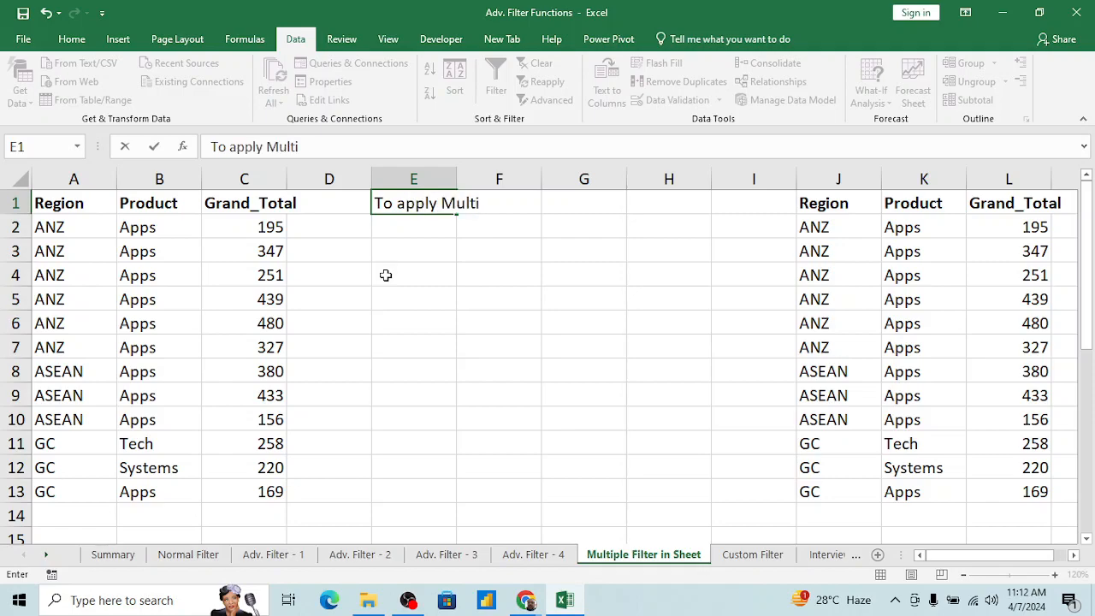
text(ple Filter i)
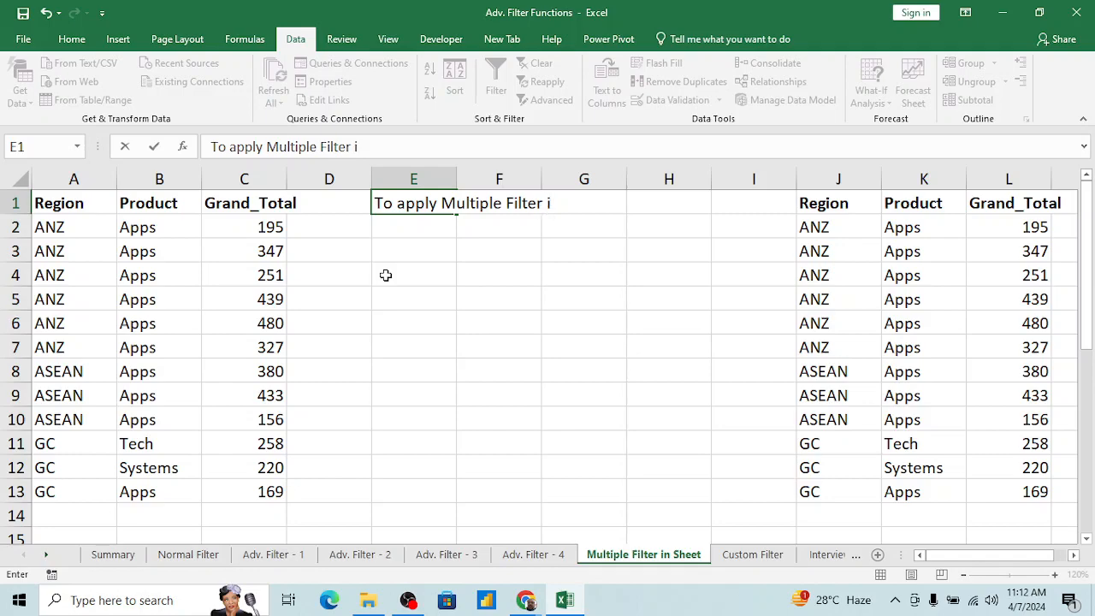
text(n the Sheet)
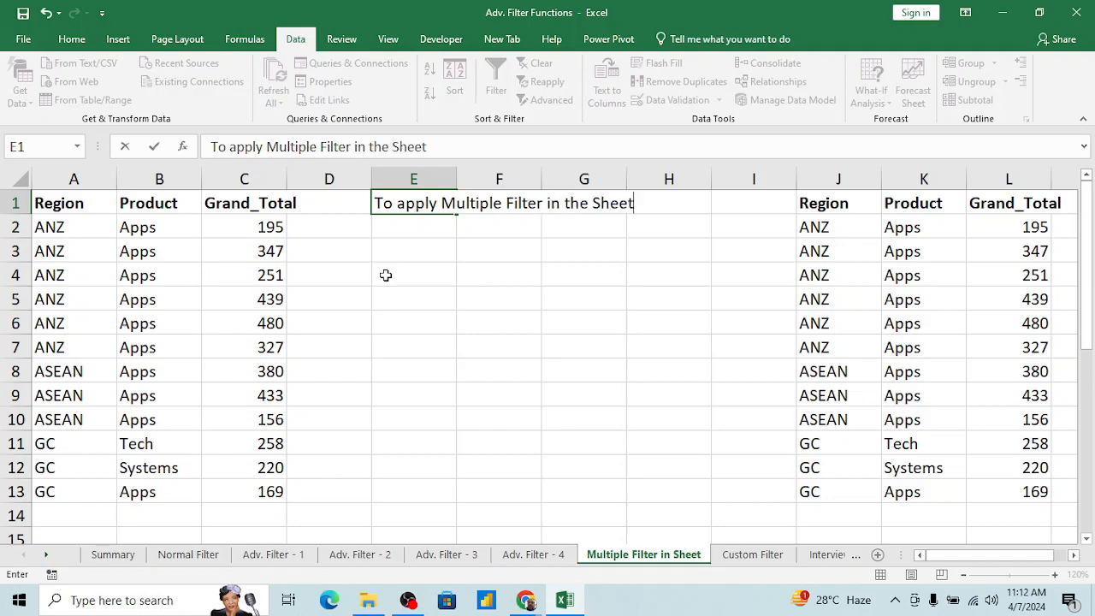
key(Return)
key(Return)
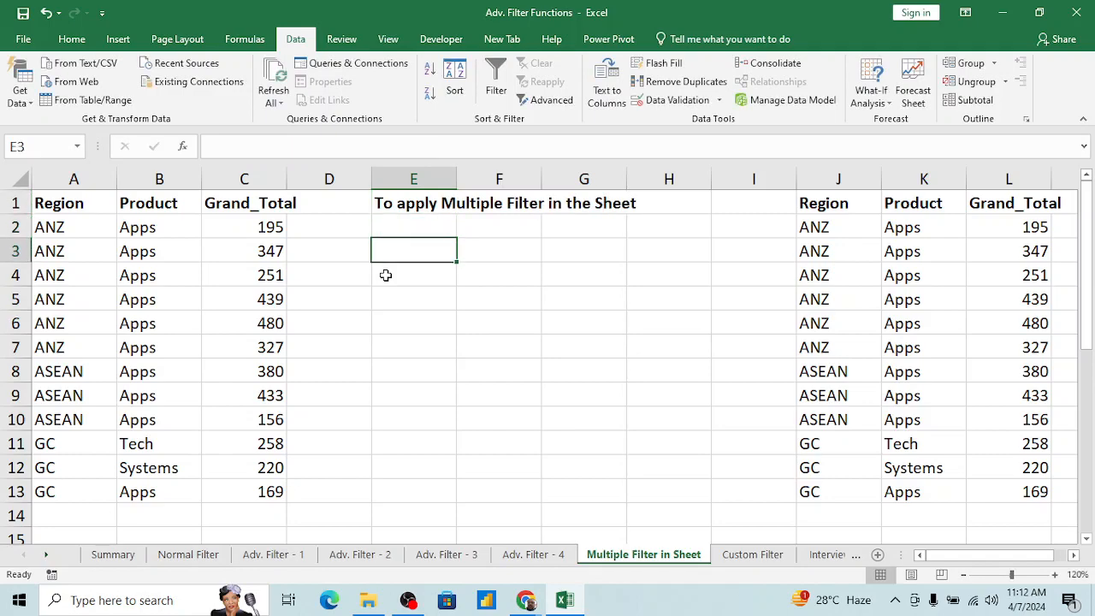
Step: Enter the note "Convert Data to Table" in cell E3
text(Conver)
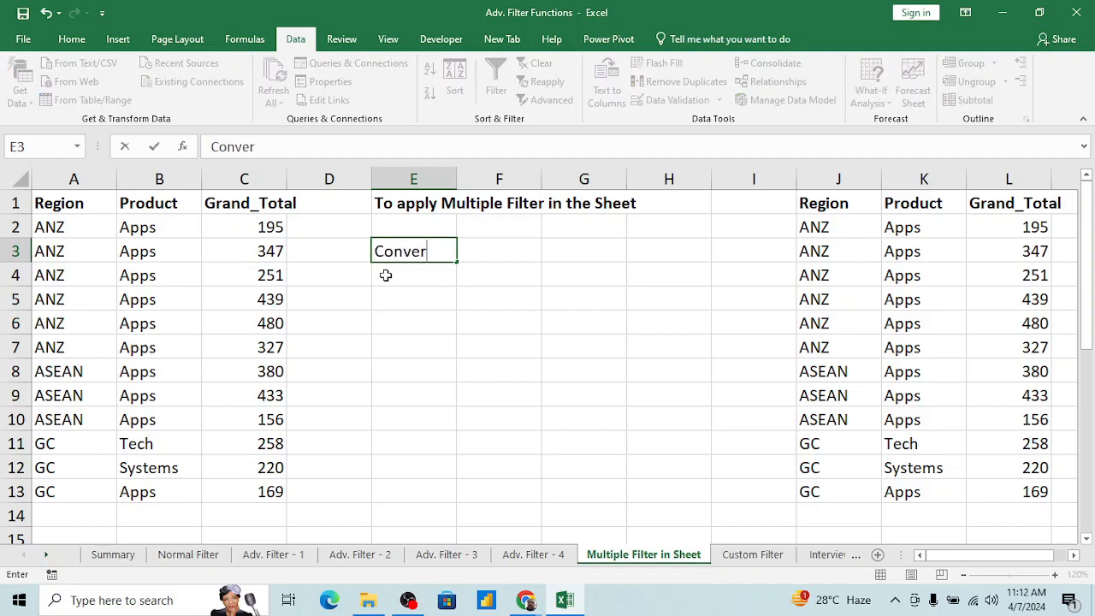
text(t Data in)
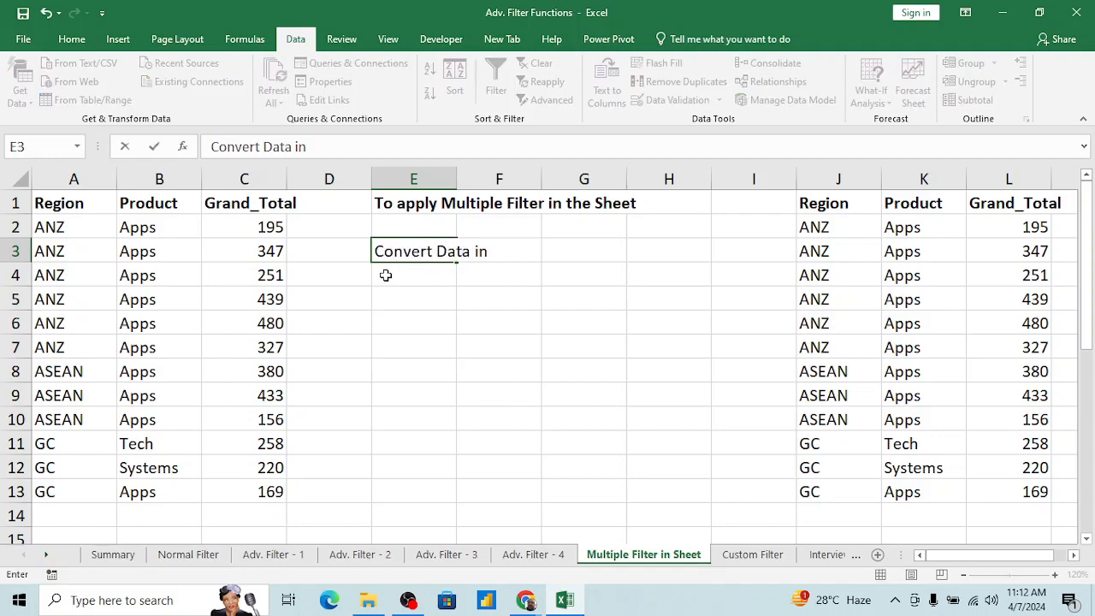
text(to)
key(BackSpace)
key(BackSpace)
key(BackSpace)
text(to Table)
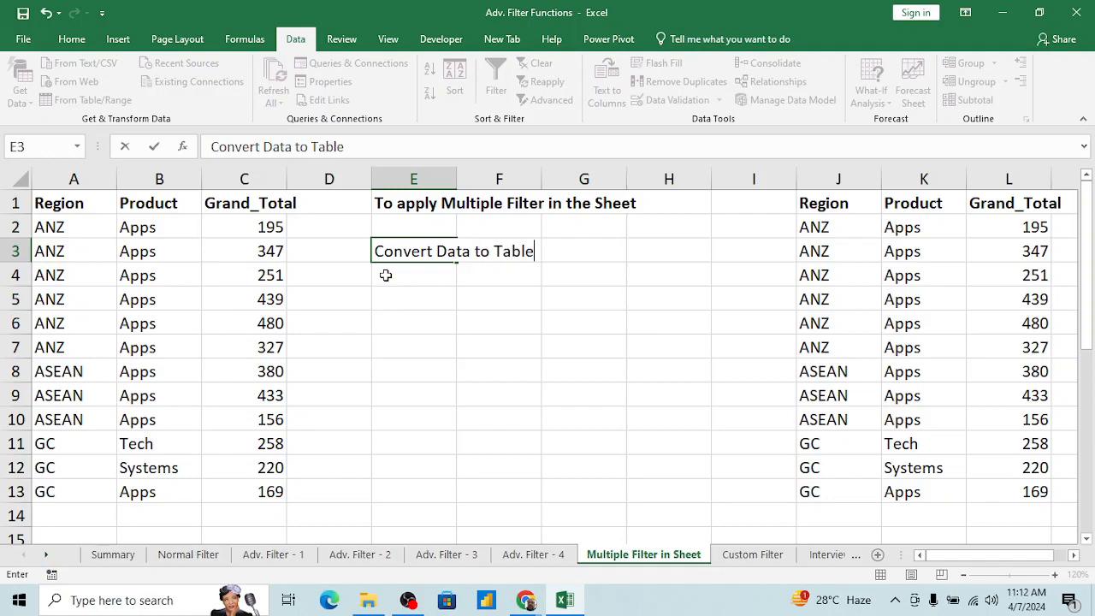
key(Return)
key(Up)
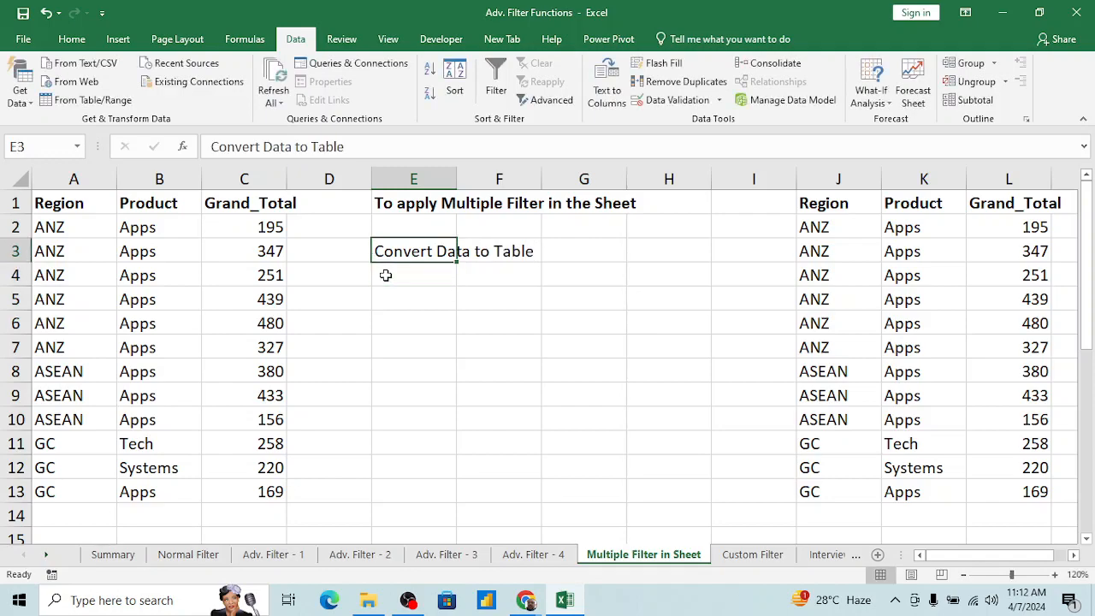
key(Left)
key(Left)
key(Left)
key(Left)
key(Right)
key(Right)
key(Right)
key(Right)
key(Down)
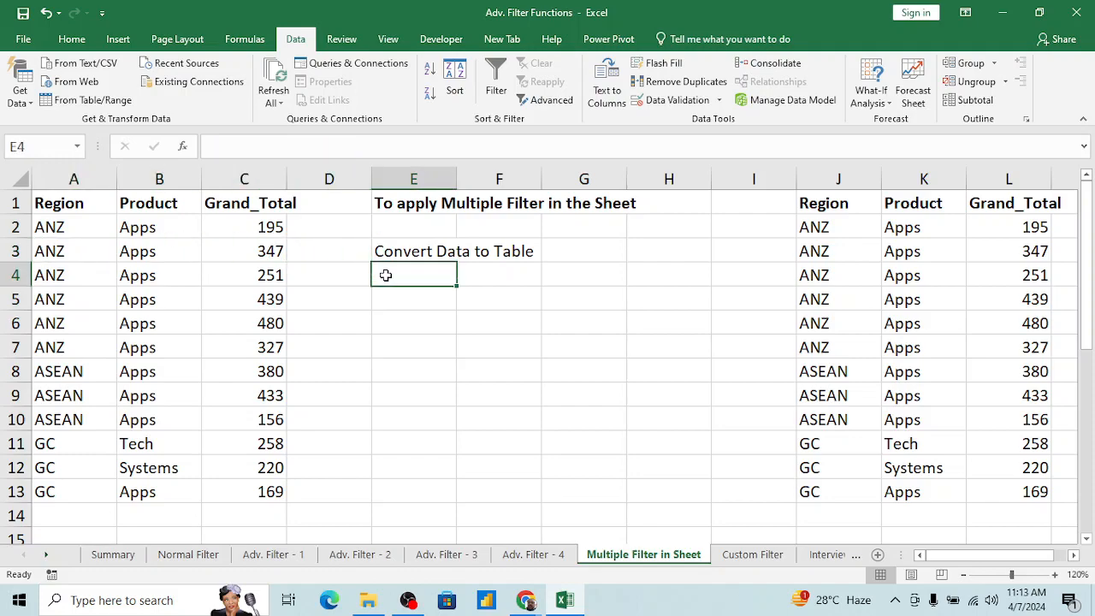
key(Left)
key(Left)
key(Left)
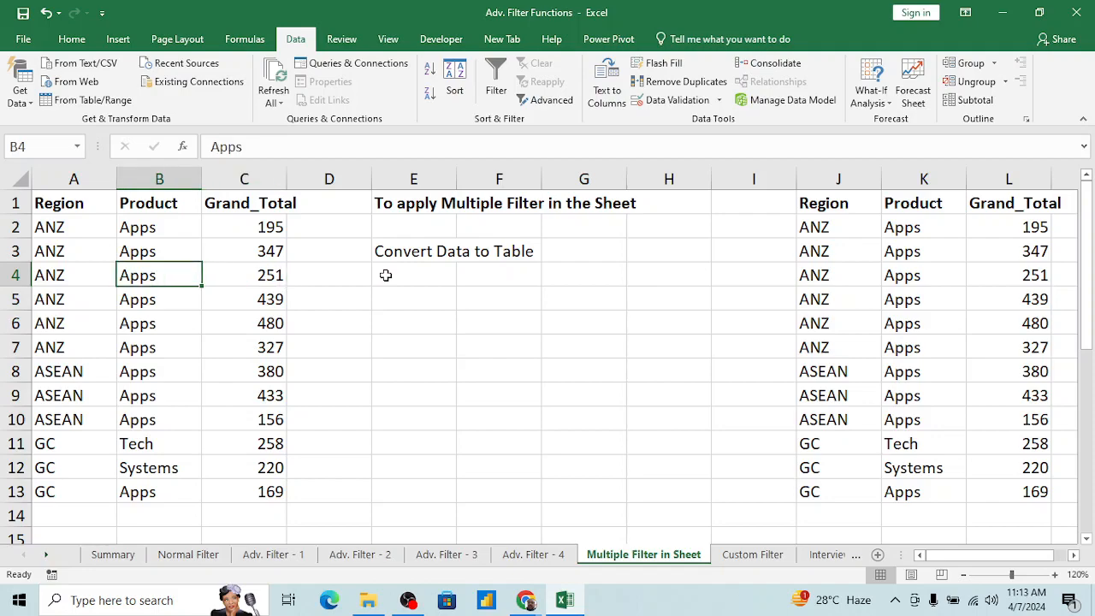
key(ctrl+t)
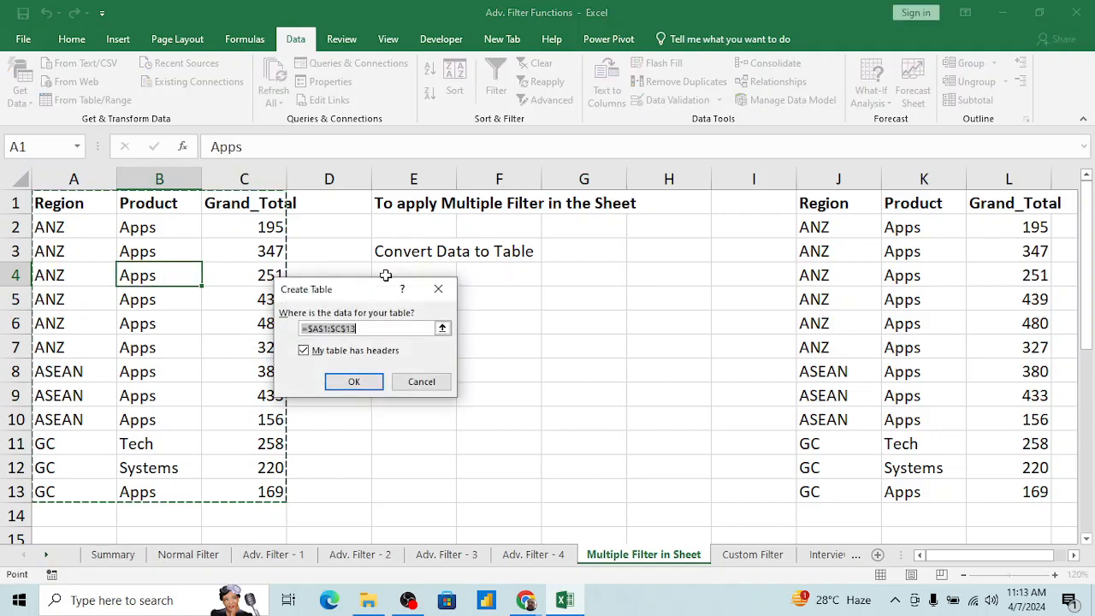
key(Escape)
Step: Enter the shortcut note "CTRL+T" in cell F5, below the conversion note
key(Right)
key(Right)
key(Right)
key(Right)
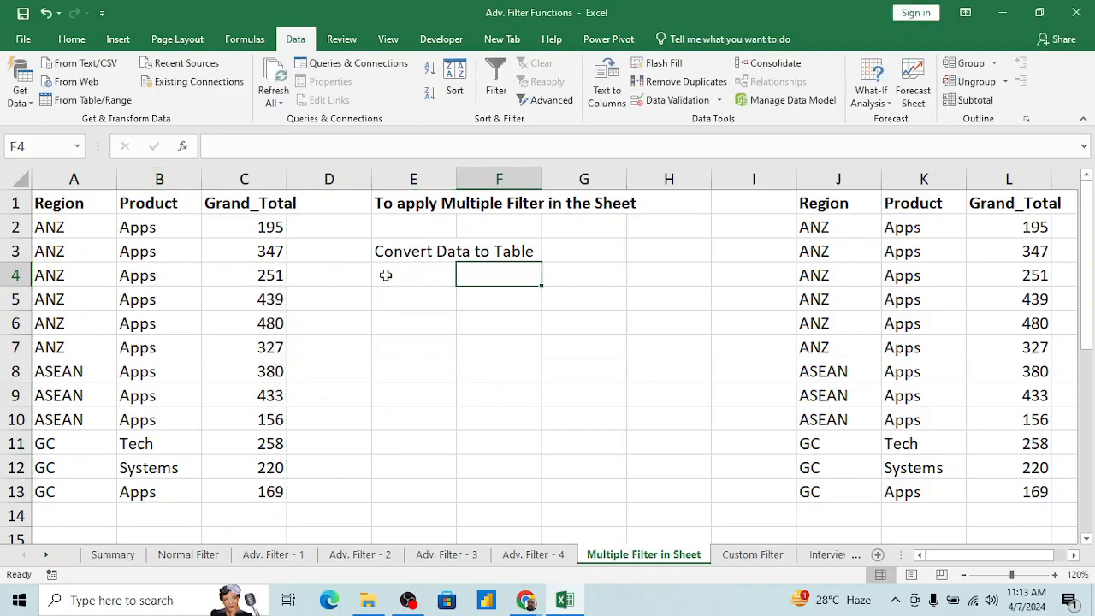
key(Down)
text(CTRL)
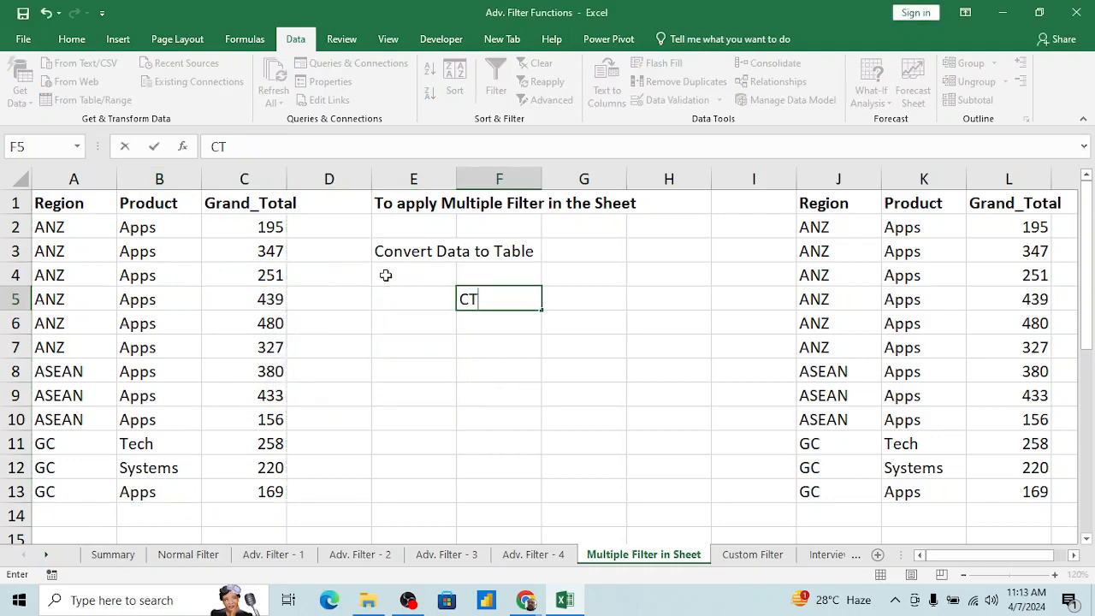
key(Return)
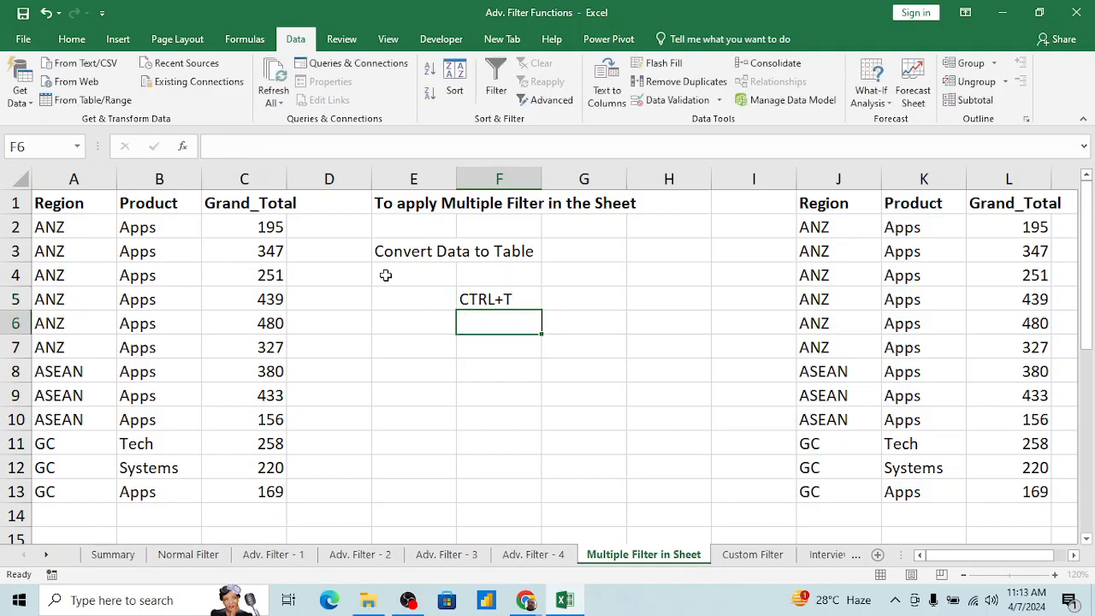
Step: Convert the data range A1:C13 into a table, keeping its first row as headers
key(Up)
key(Up)
key(Up)
key(Left)
key(Left)
key(Left)
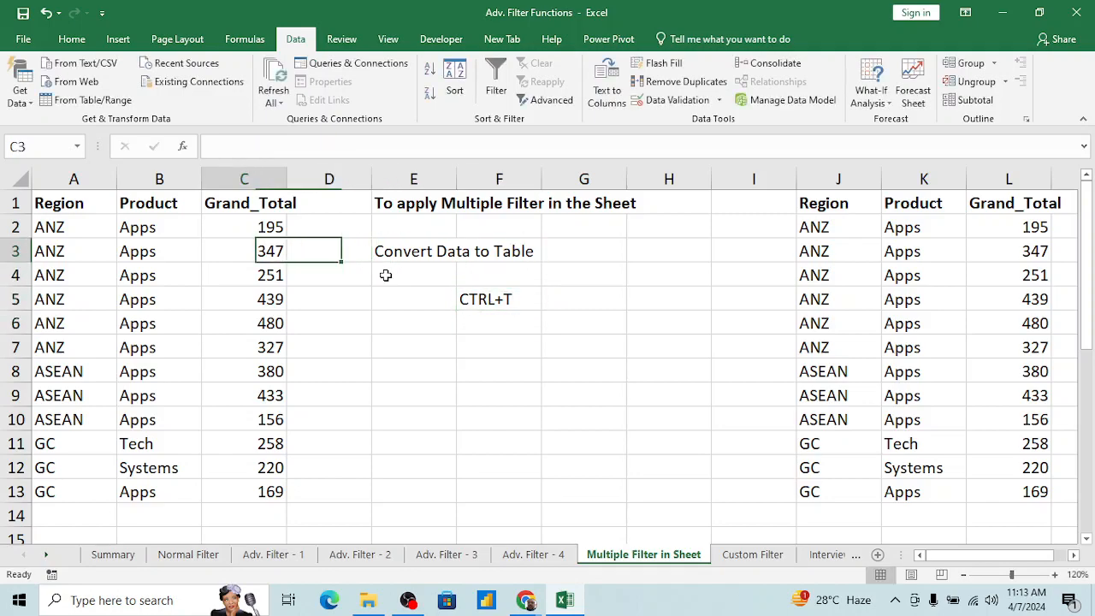
key(Left)
key(Up)
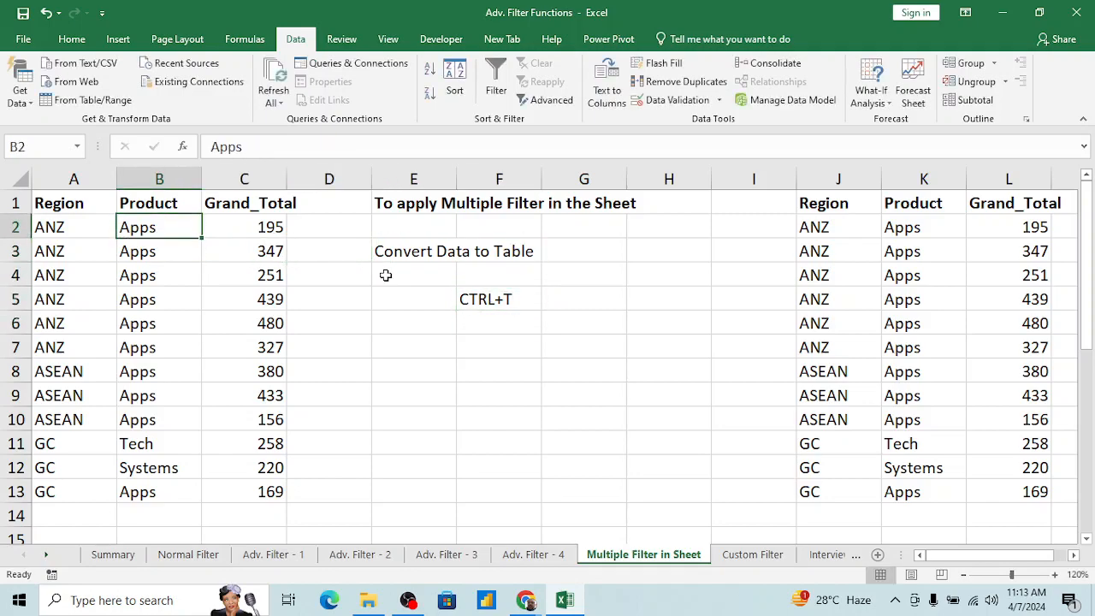
key(ctrl+t)
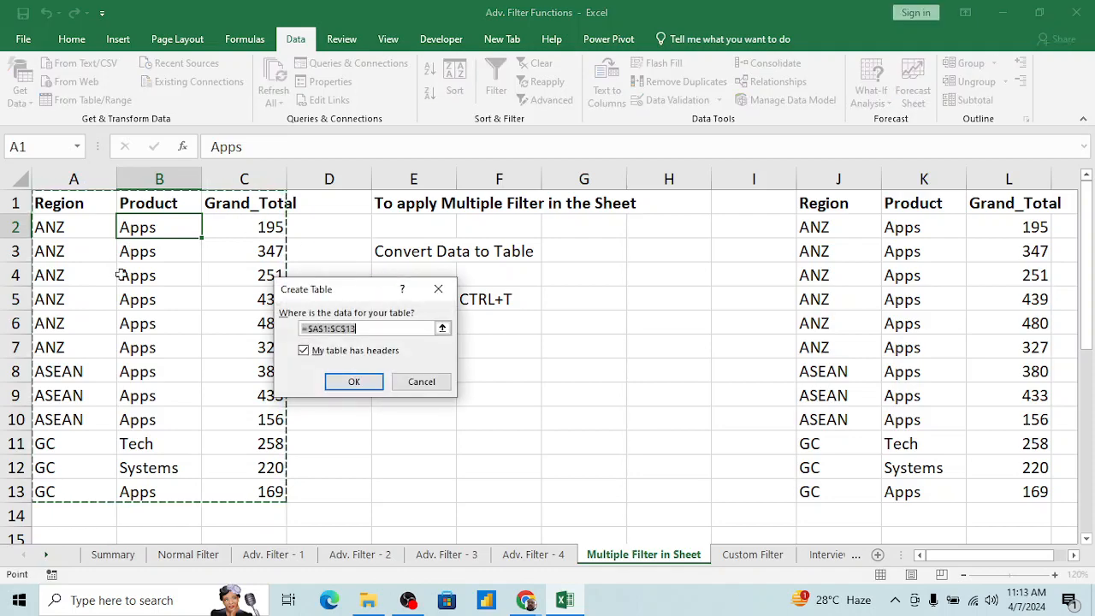
click(304, 350)
click(354, 381)
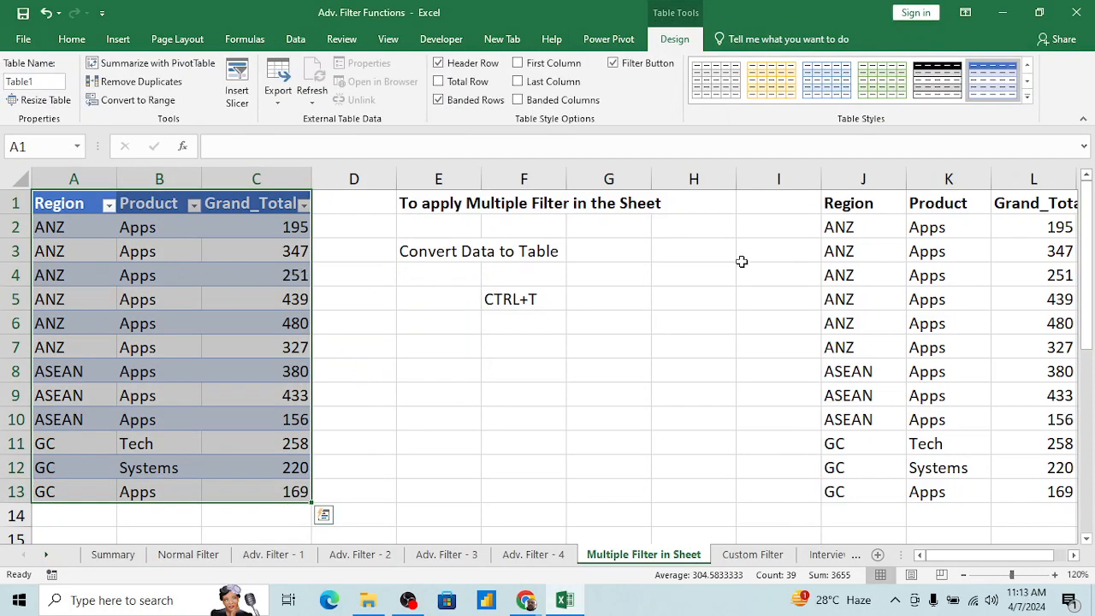
Step: Convert the data range J1:L13 into a table with headers
click(851, 206)
key(ctrl+shift+Right)
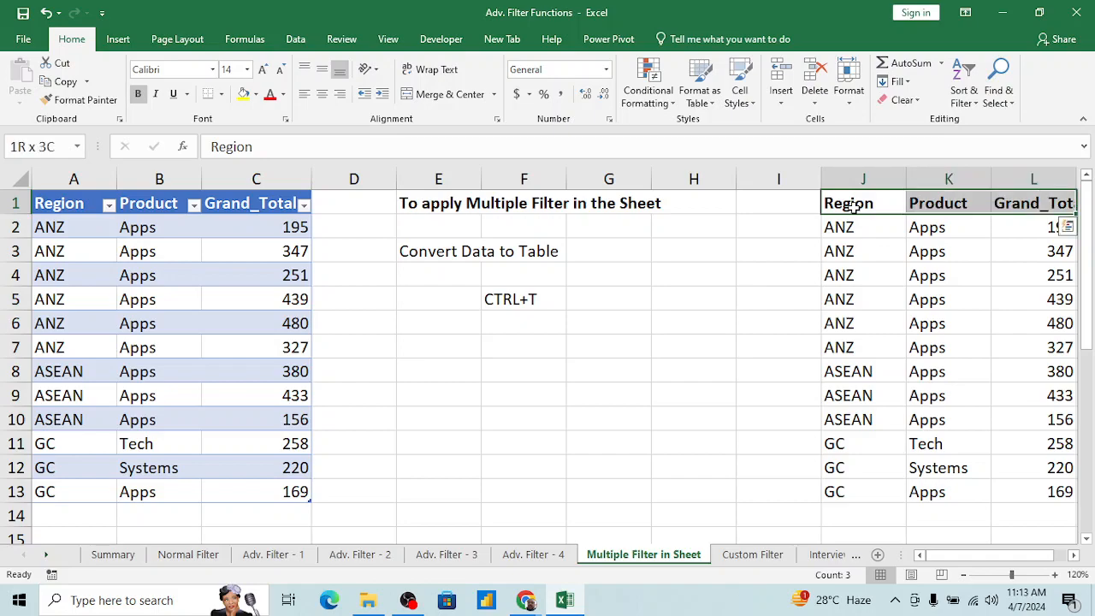
key(ctrl+shift+Down)
key(ctrl+t)
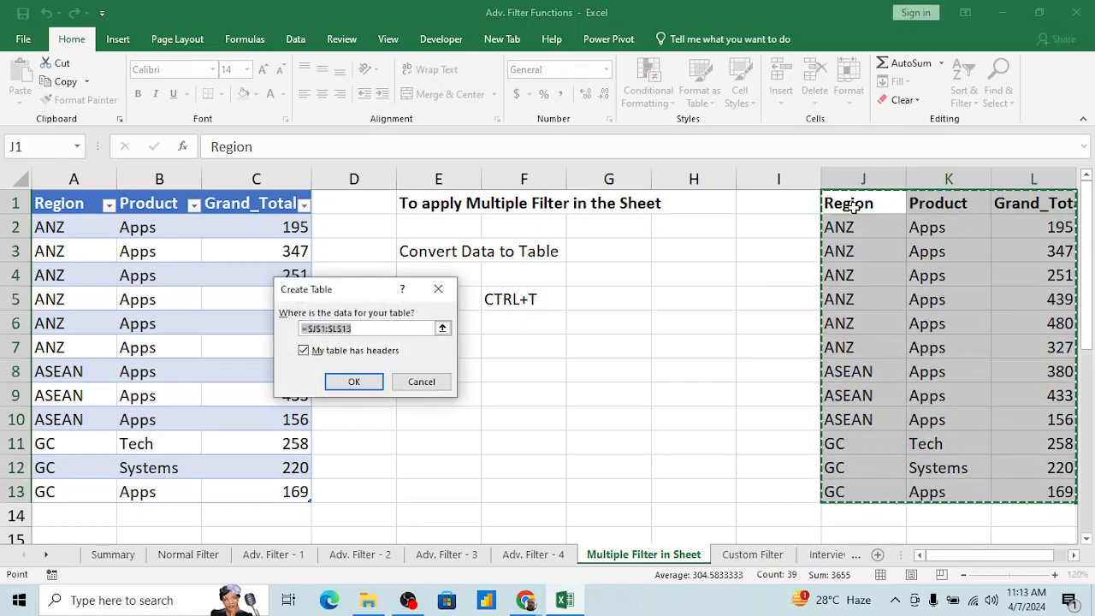
key(Return)
key(ctrl+Right)
click(854, 208)
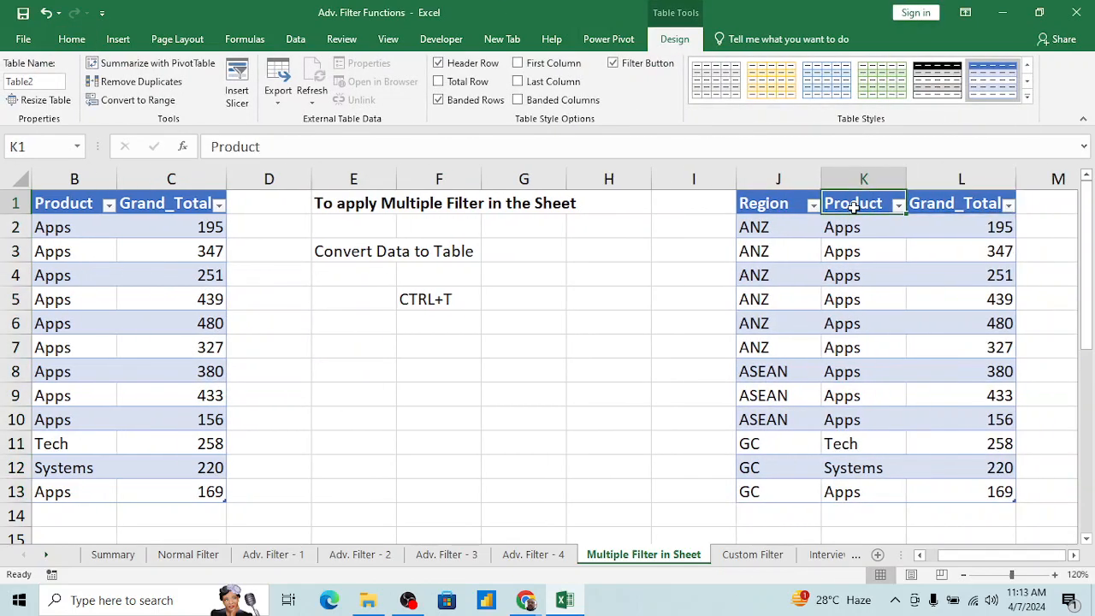
Step: Convert the lower data range A17:C29 into a table with headers
scroll(631, 350, down, 2)
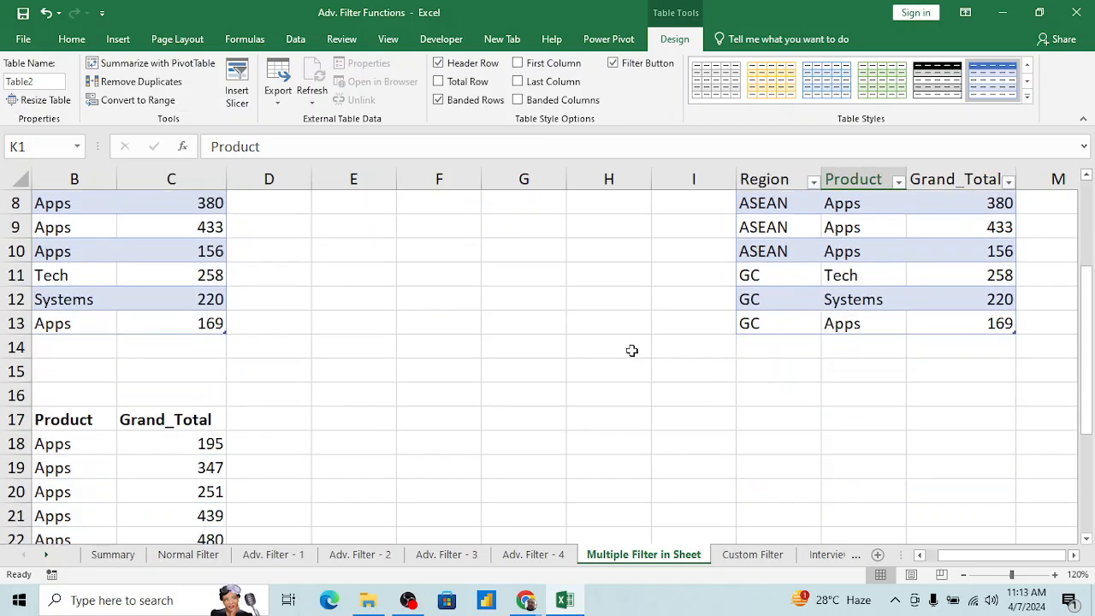
click(196, 420)
key(ctrl+Left)
key(ctrl+shift+Right)
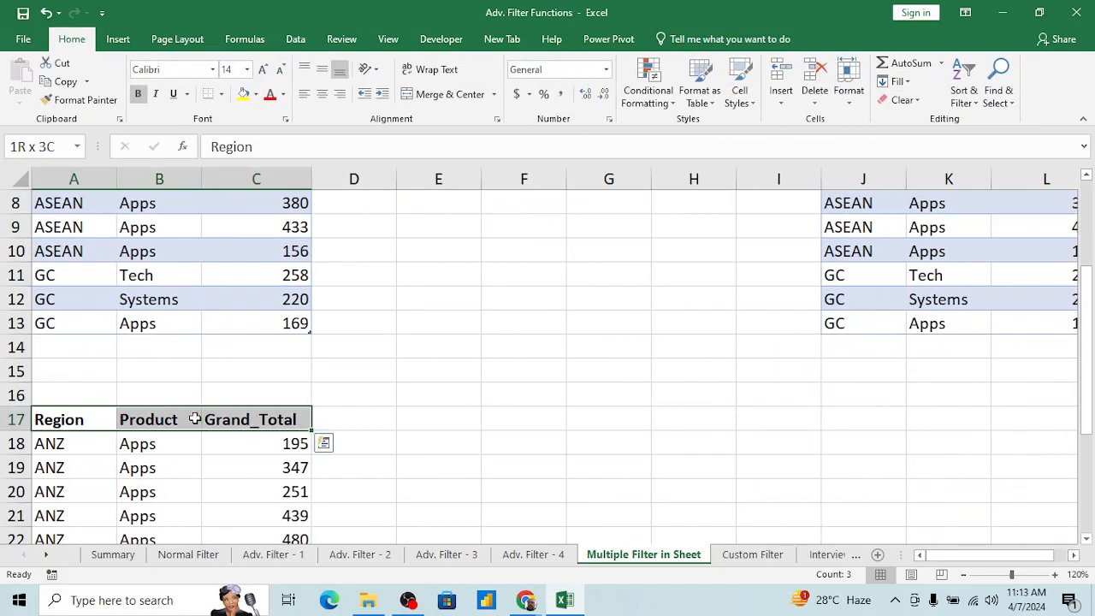
key(ctrl+shift+Down)
key(ctrl+t)
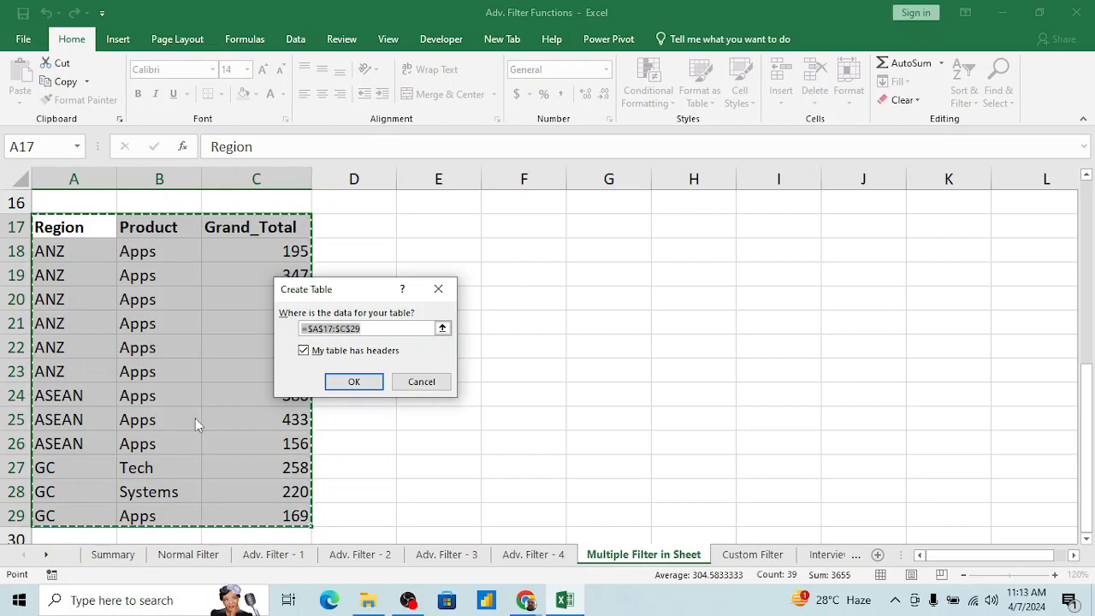
key(Return)
Step: Turn off the header filters of the tables starting at A1 and J1
key(ctrl+Home)
key(Right)
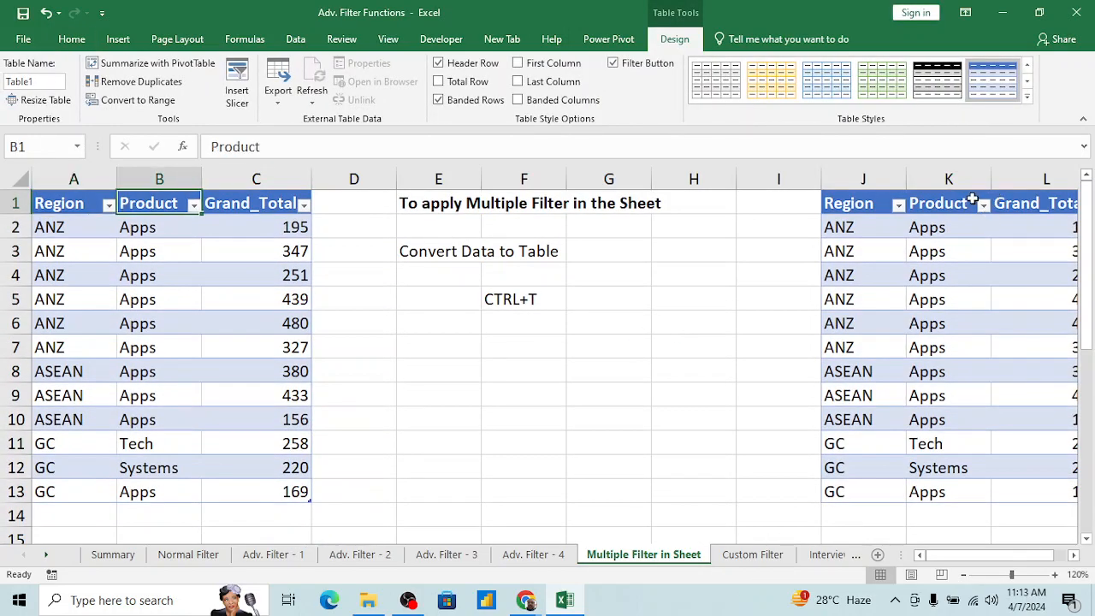
key(alt+d)
key(f)
key(f)
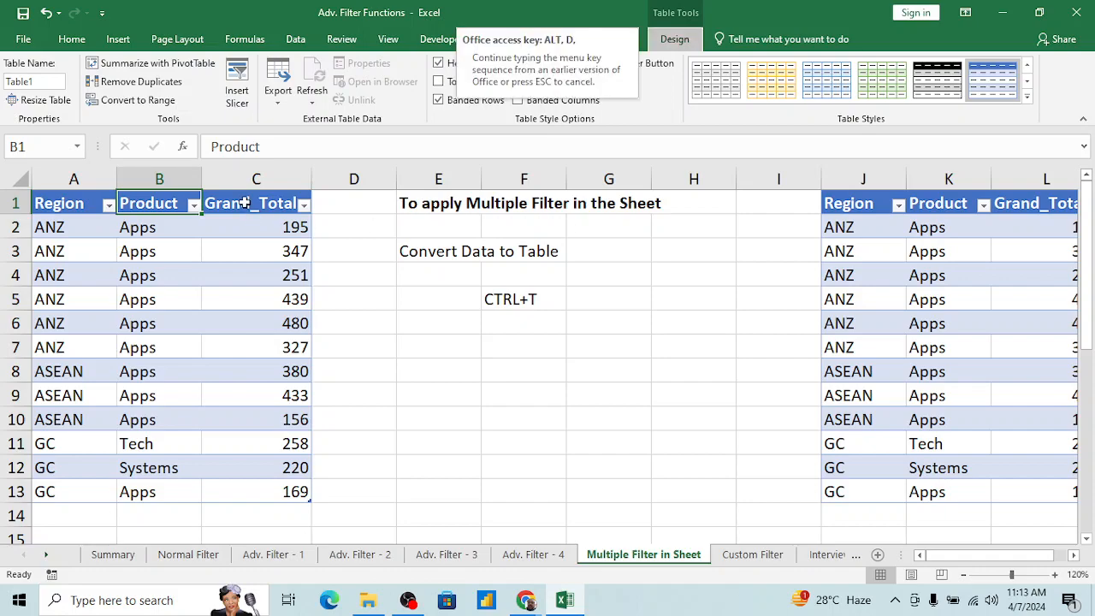
click(966, 206)
key(alt+d)
key(f)
key(f)
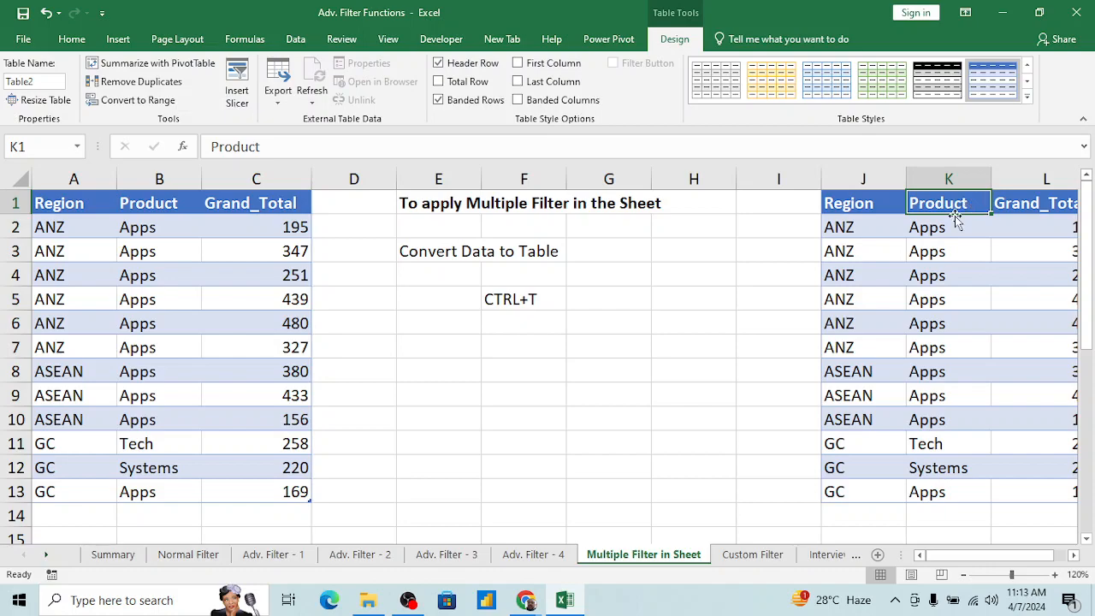
Step: Turn the header filters back on for the table at J1 and the table at A1
click(940, 254)
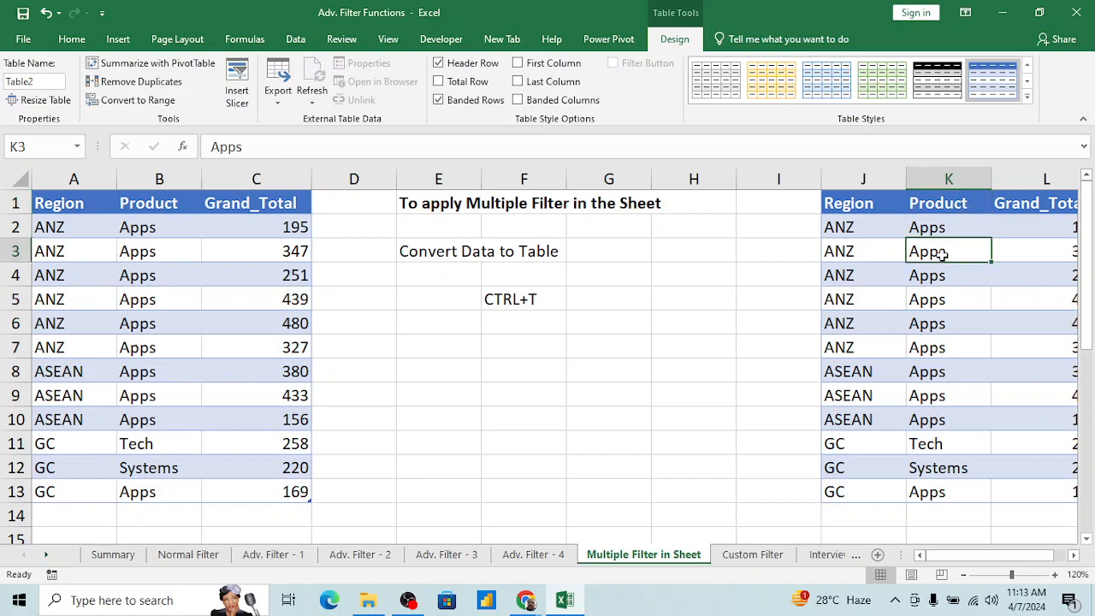
key(ctrl+shift+l)
key(ctrl+Left)
key(ctrl+Left)
key(ctrl+Left)
key(ctrl+Left)
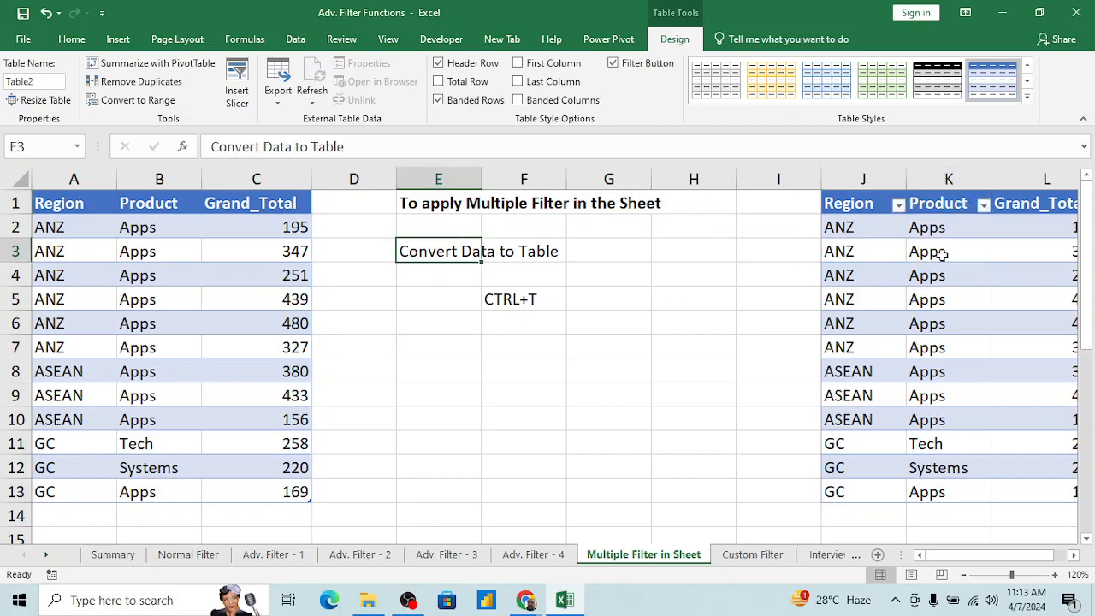
key(alt+d)
key(f)
key(f)
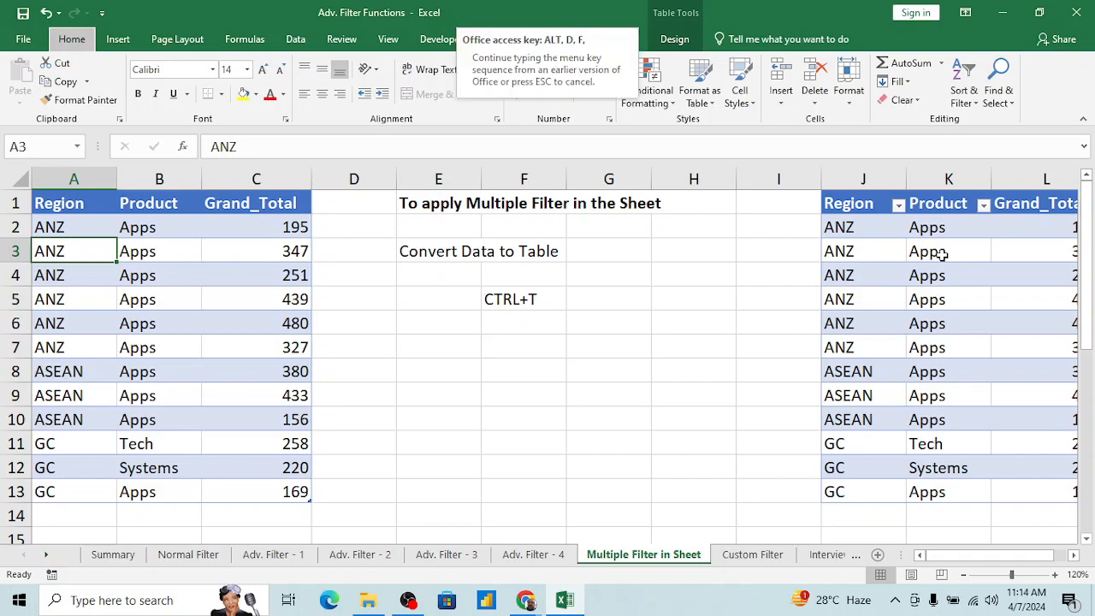
key(Down)
key(Down)
key(Up)
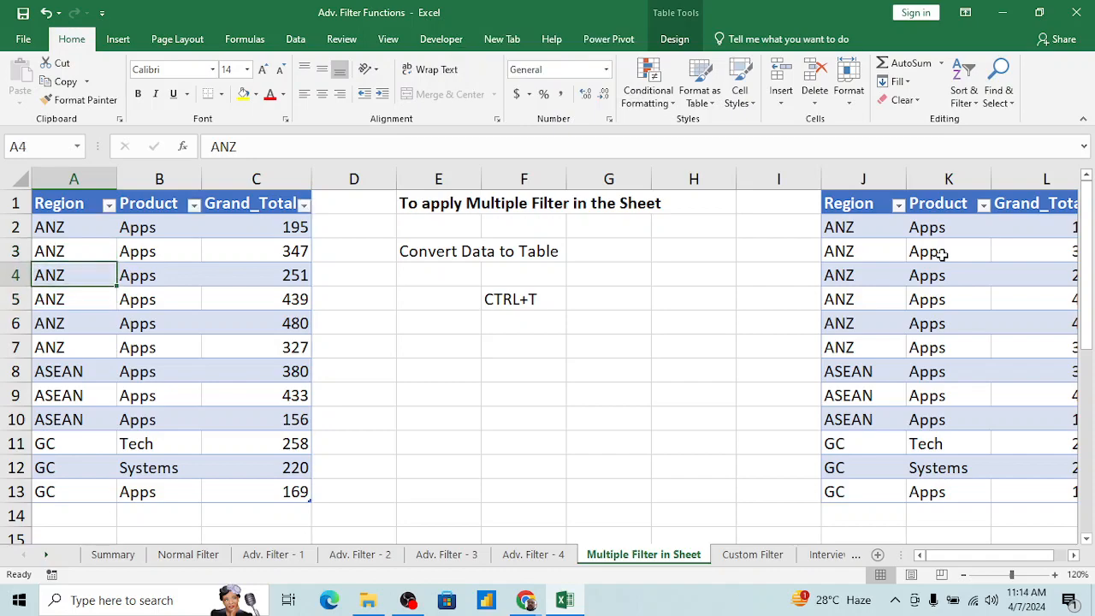
Step: Turn off the header filters of the table at A1 again, starting from its Region header
key(Up)
key(Up)
key(Up)
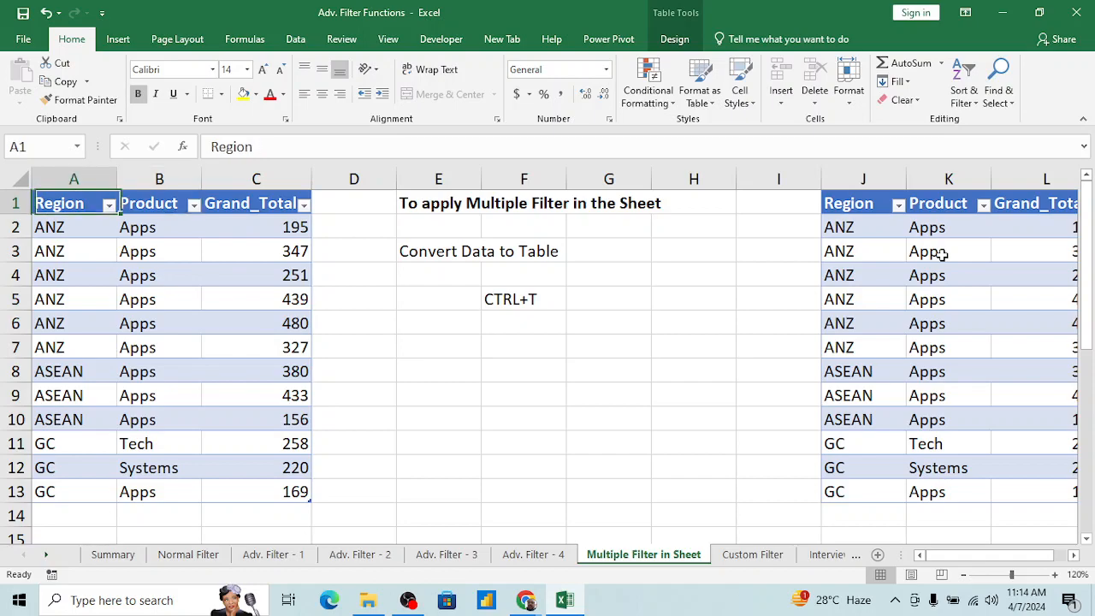
key(alt+d)
key(f)
key(f)
key(Right)
key(Left)
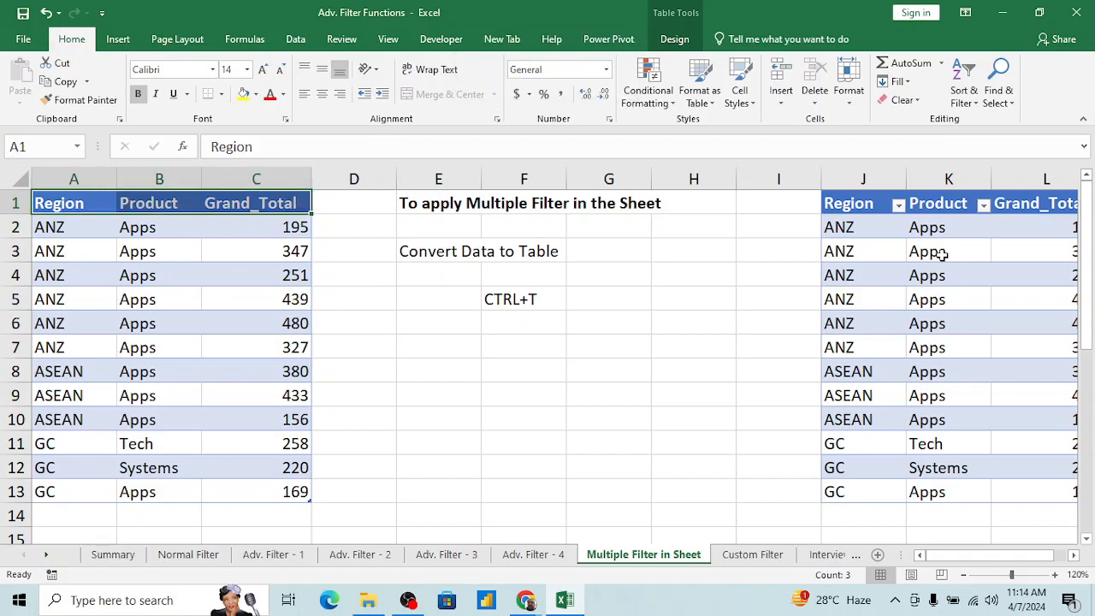
key(ctrl+a)
key(ctrl+Home)
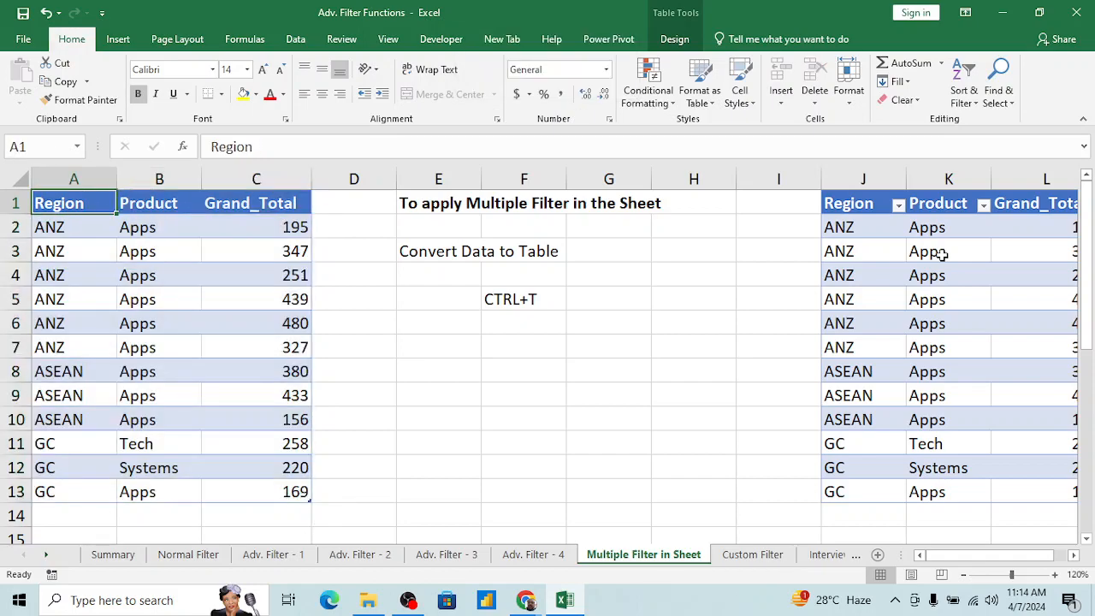
key(Down)
key(Down)
key(Up)
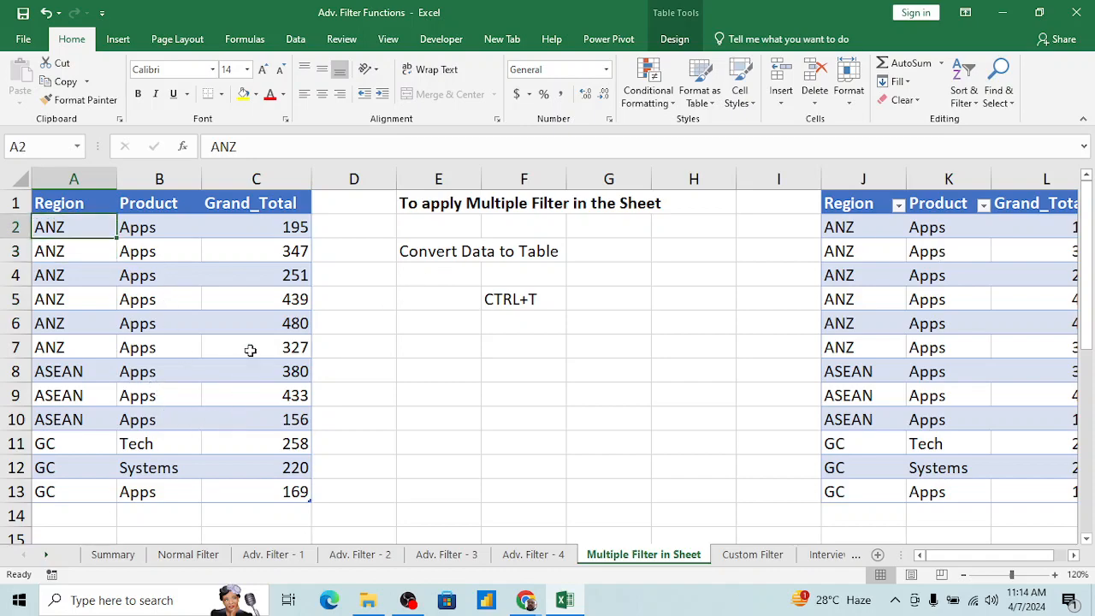
Step: Restore the header filters on the table at A1
click(158, 213)
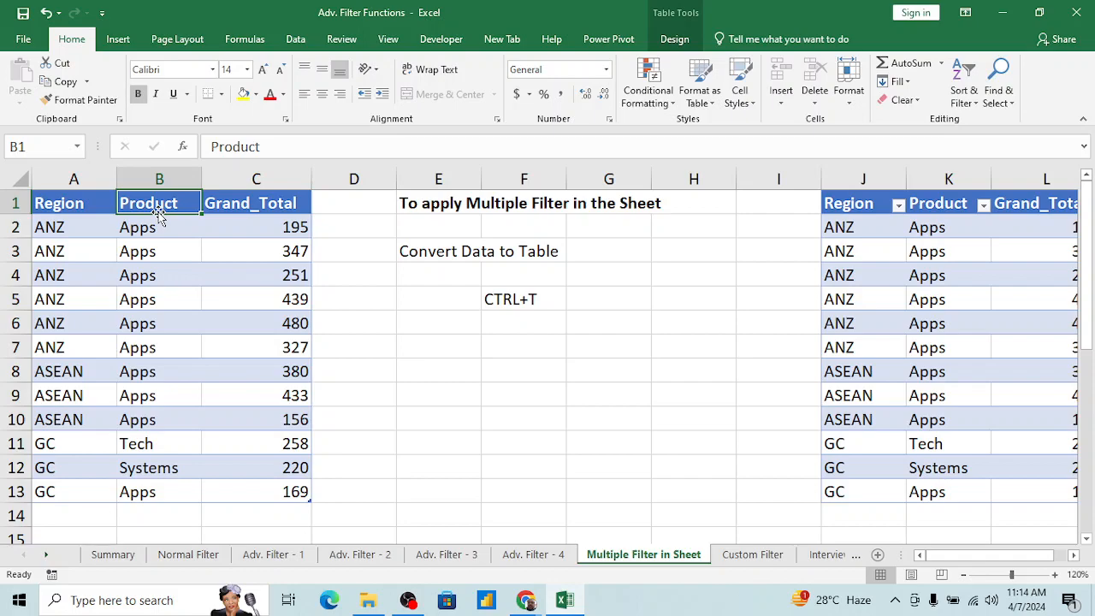
key(Right)
key(ctrl+shift+l)
Step: Filter the Region column of the table at A1 to show only ANZ
key(Left)
key(Left)
key(alt+Down)
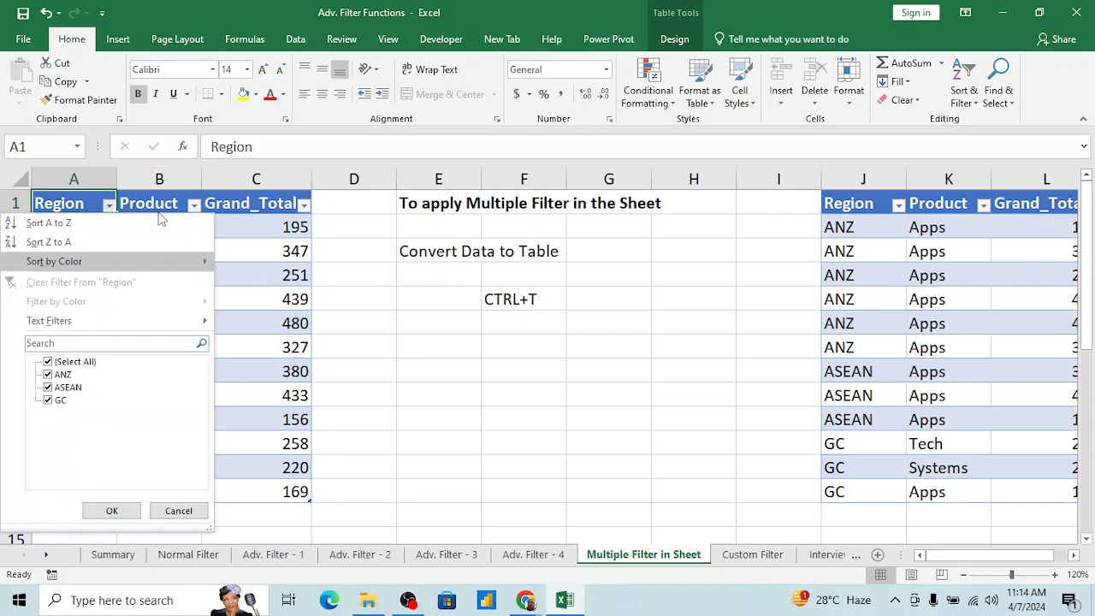
key(Tab)
key(Tab)
key(space)
key(Down)
key(space)
key(Return)
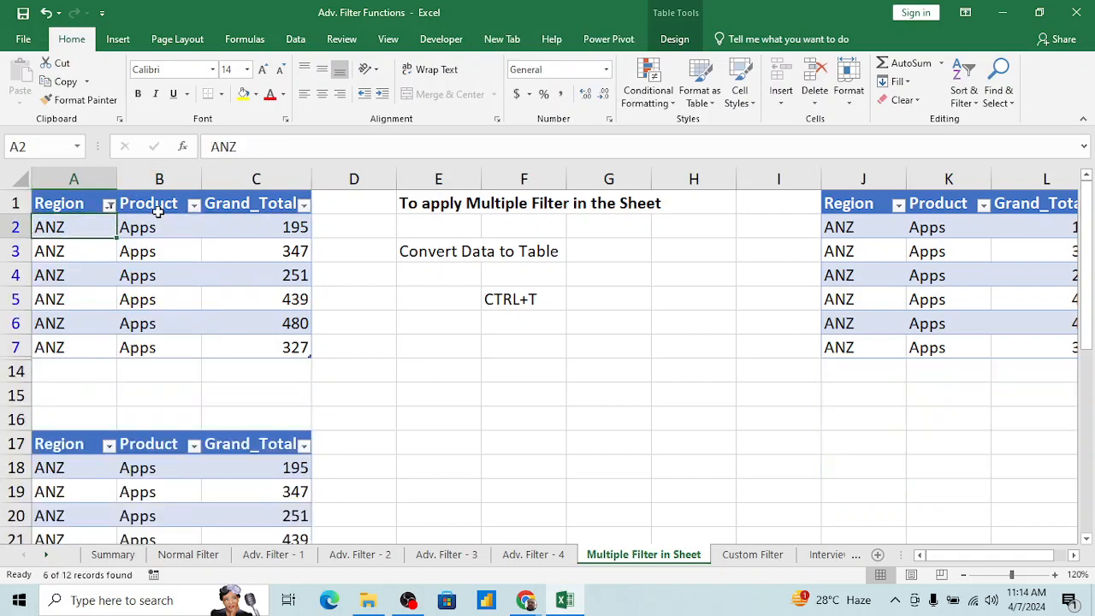
Step: Filter the Product column of the lower table at A17 to show only Apps
key(Right)
key(Down)
key(Down)
key(Down)
key(Down)
key(Down)
key(Down)
key(Down)
key(Down)
key(Down)
key(Down)
key(Down)
key(Down)
key(Down)
key(Down)
key(Down)
key(Down)
key(Down)
key(Up)
key(Up)
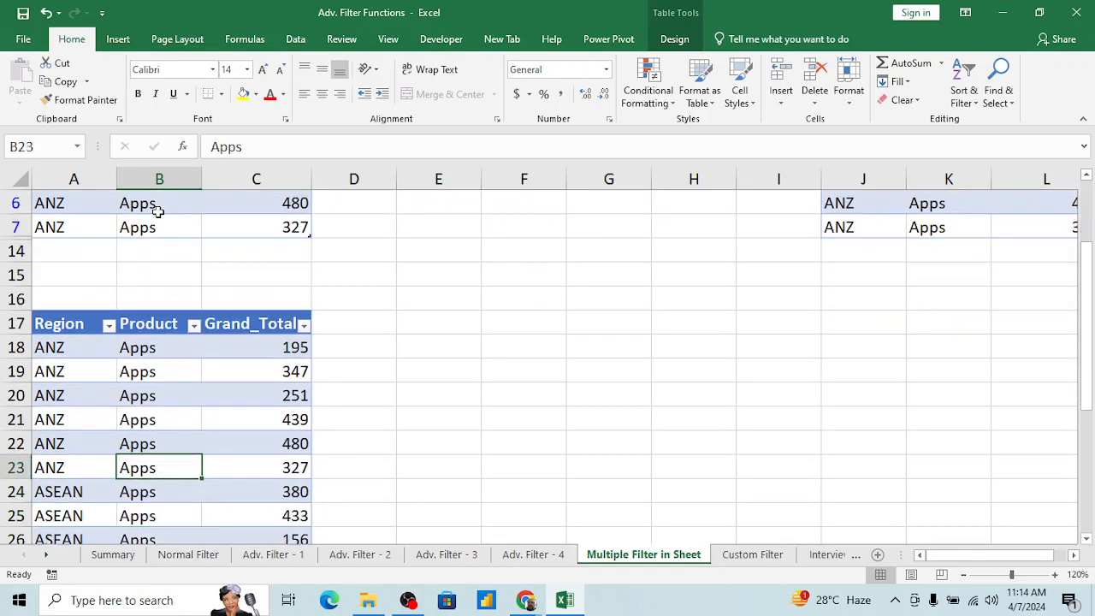
key(Up)
key(Up)
key(Up)
key(Up)
key(Up)
key(Up)
key(alt+Down)
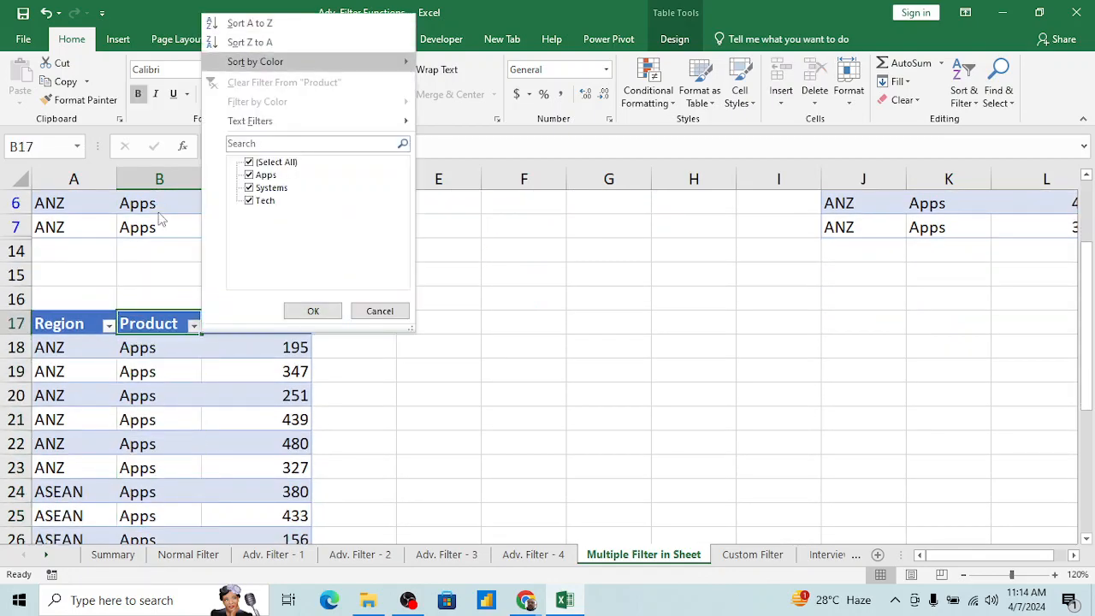
key(Tab)
key(Tab)
key(space)
key(Down)
key(space)
key(Return)
key(Down)
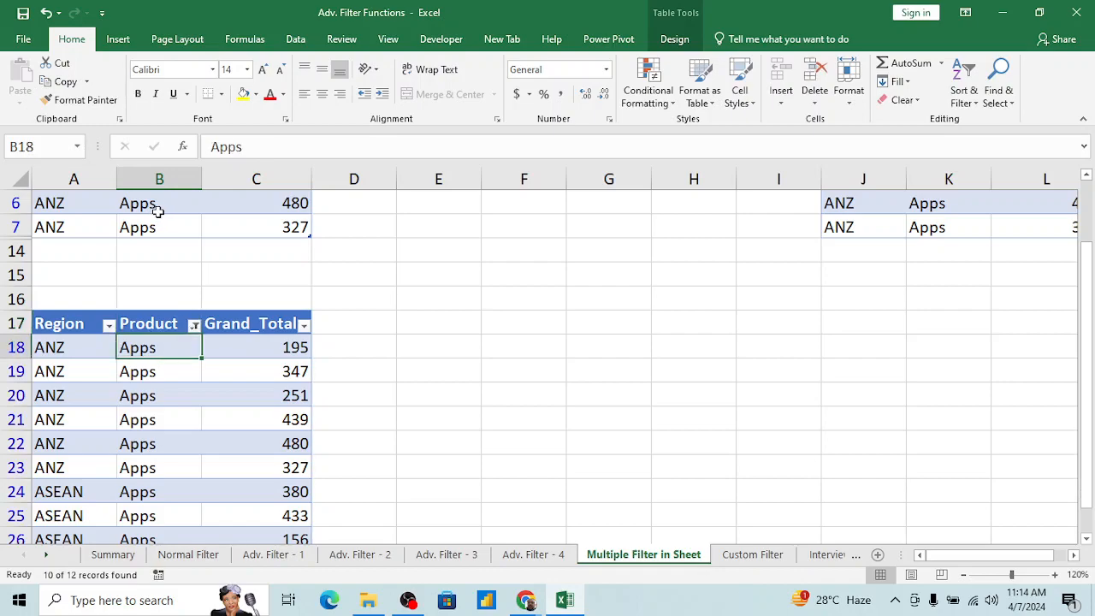
key(Up)
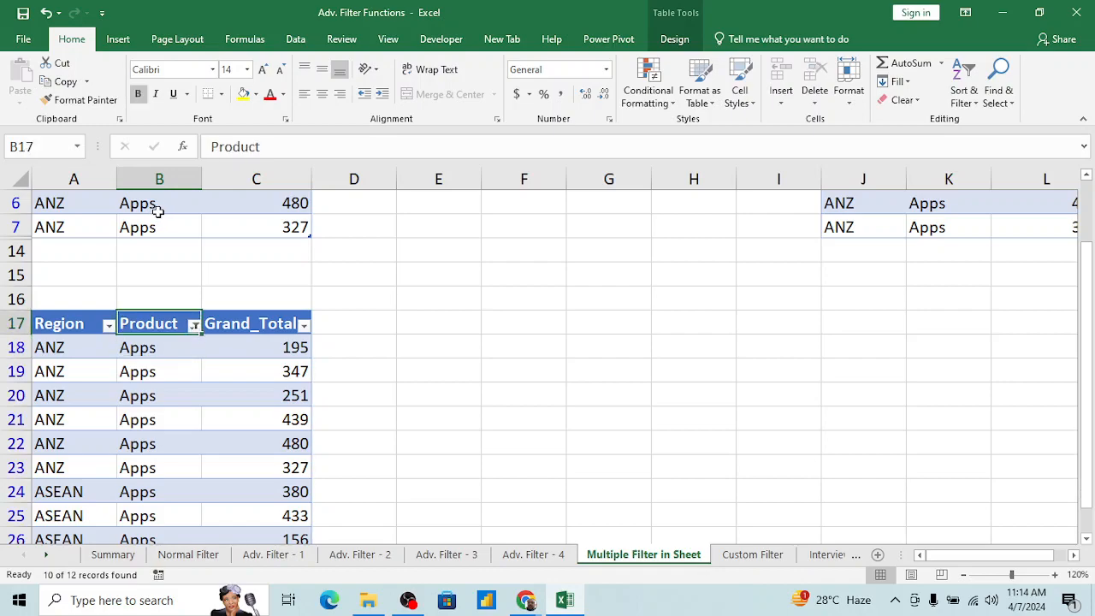
Step: Examine the filtered table at A1 and the filter choices of its Region and Product columns
key(ctrl+Up)
key(ctrl+Up)
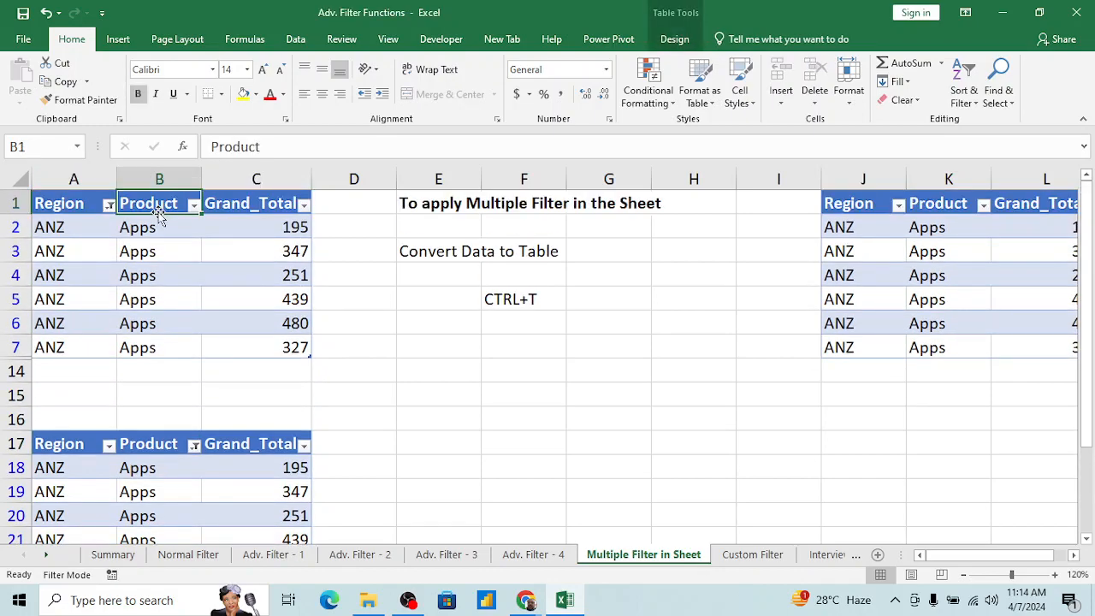
key(Down)
key(Down)
key(Down)
key(Up)
key(Up)
key(Up)
key(Down)
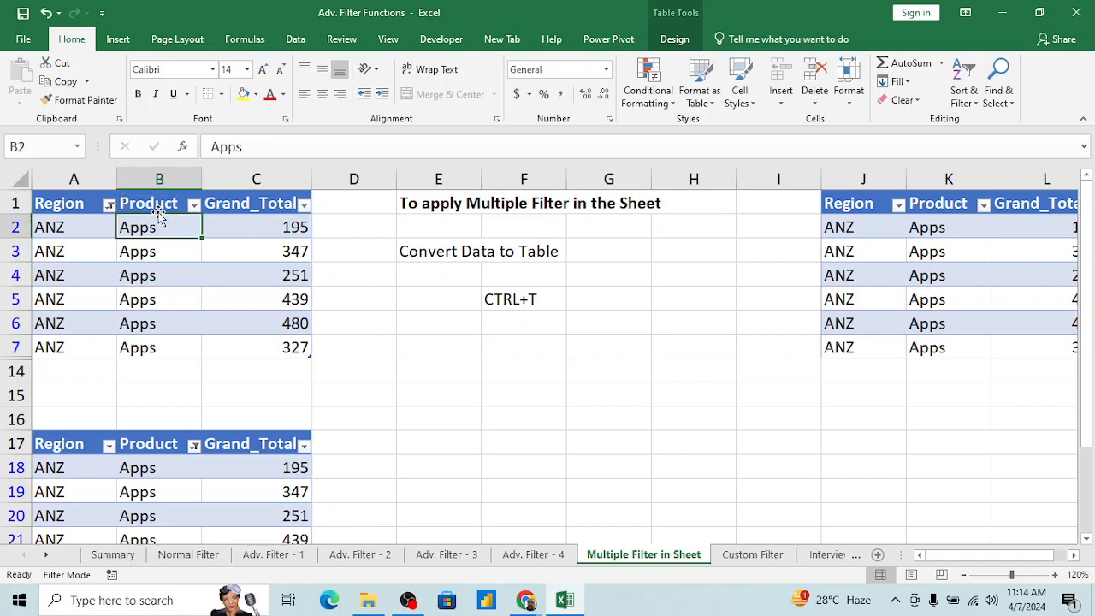
key(Up)
key(Left)
key(alt+Down)
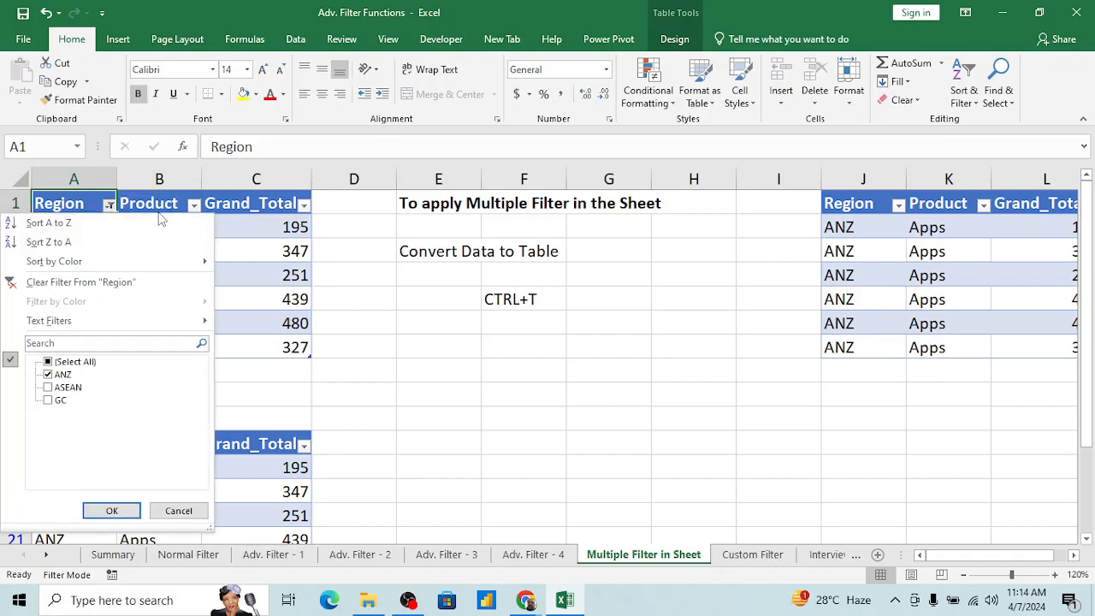
key(Escape)
key(alt+Down)
key(Escape)
key(Right)
key(alt+Down)
key(Escape)
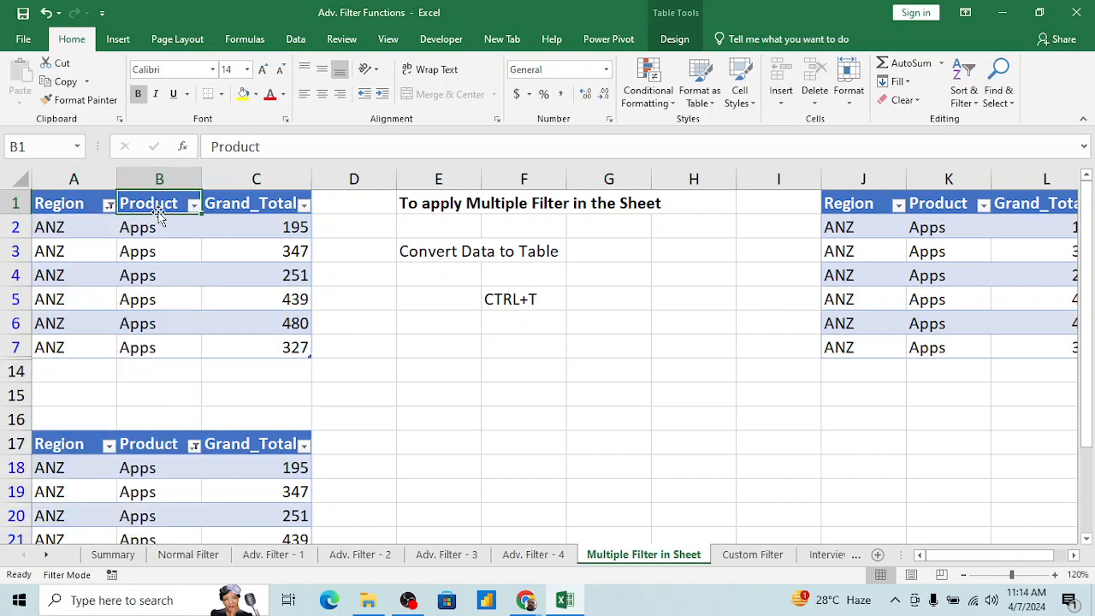
Step: Enter the shortcut note "Alt+down Arrow" in cell E7 beside the table at A1
key(Down)
key(Down)
key(Down)
key(Down)
key(Right)
key(Right)
key(Right)
key(Down)
key(Down)
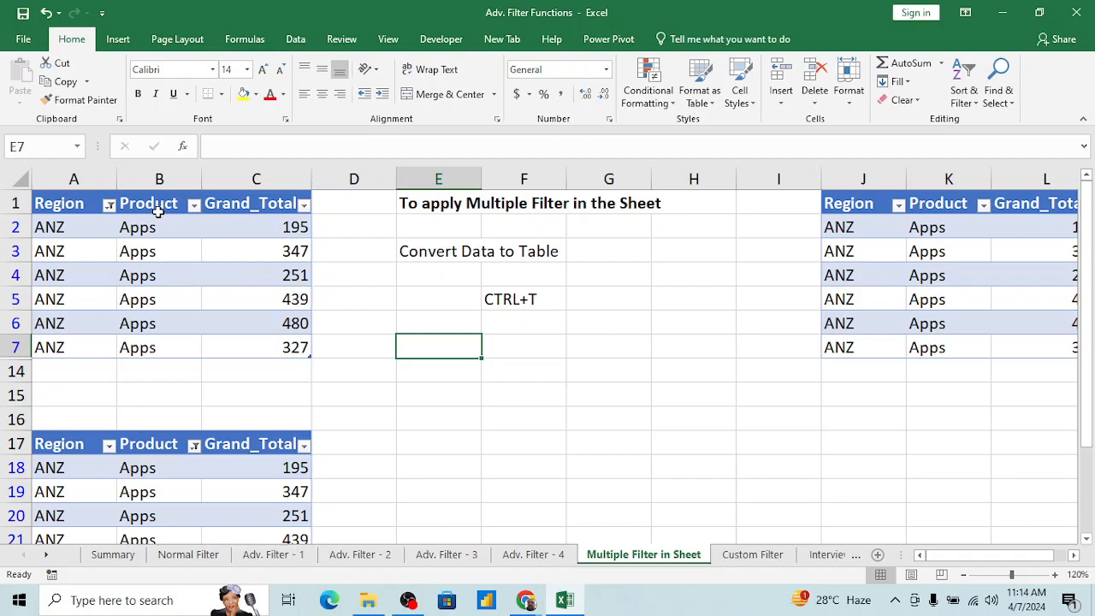
text(Alt)
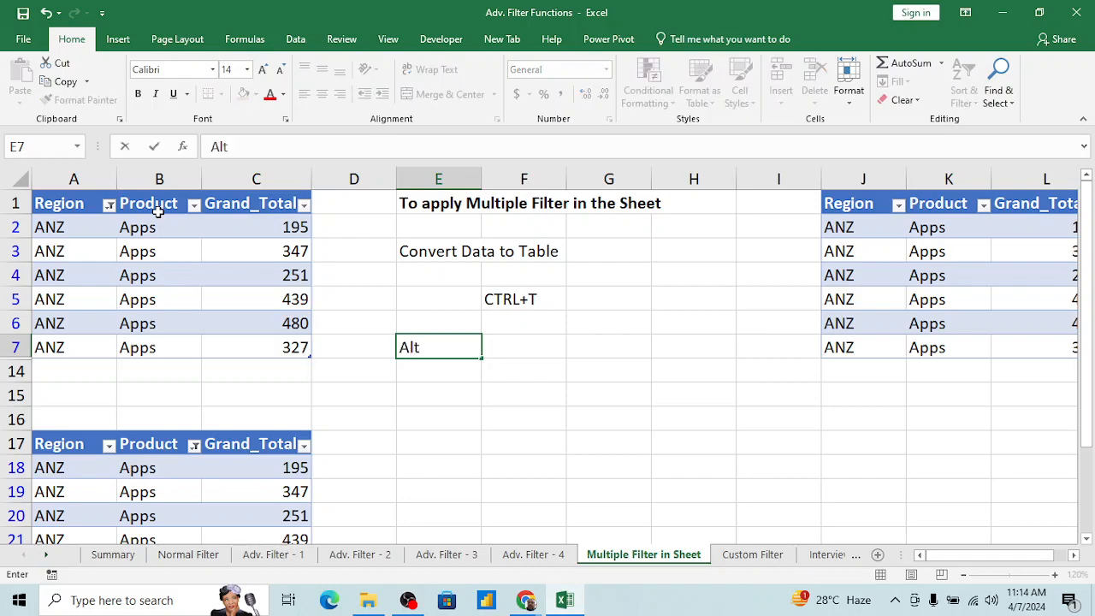
text(+down)
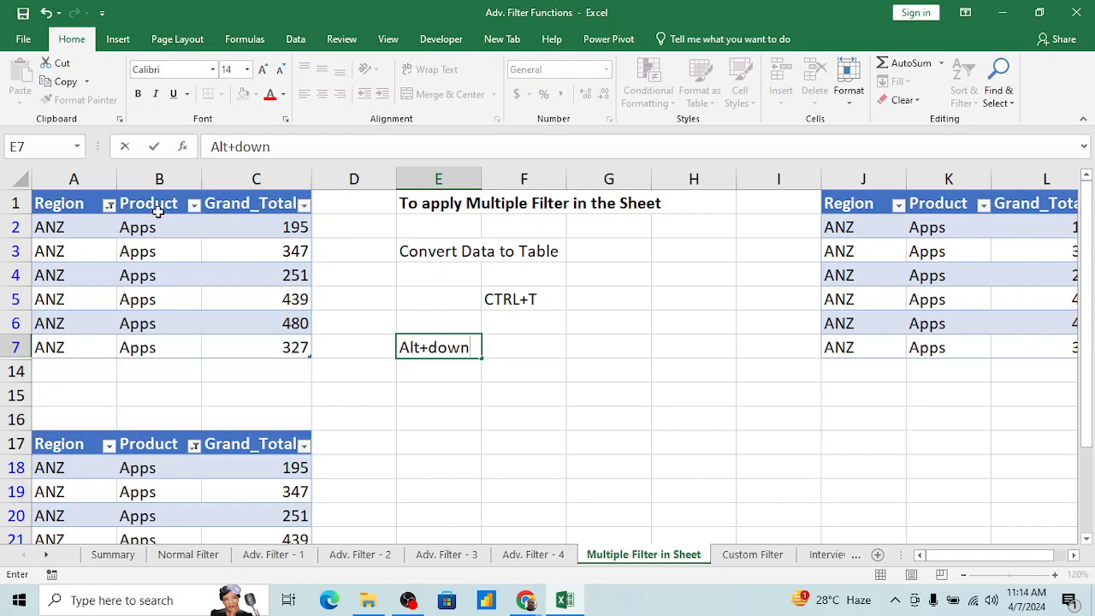
text(A)
text(Aro)
key(BackSpace)
text(row)
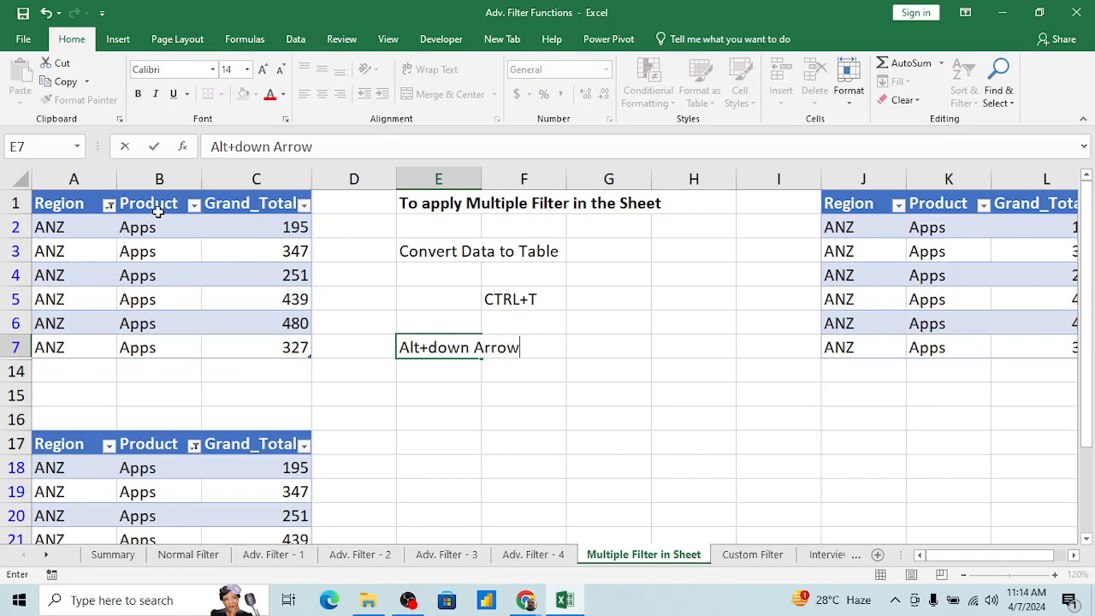
key(Return)
Step: Move the "Alt+down Arrow" note from cell E7 to cell E14
key(Up)
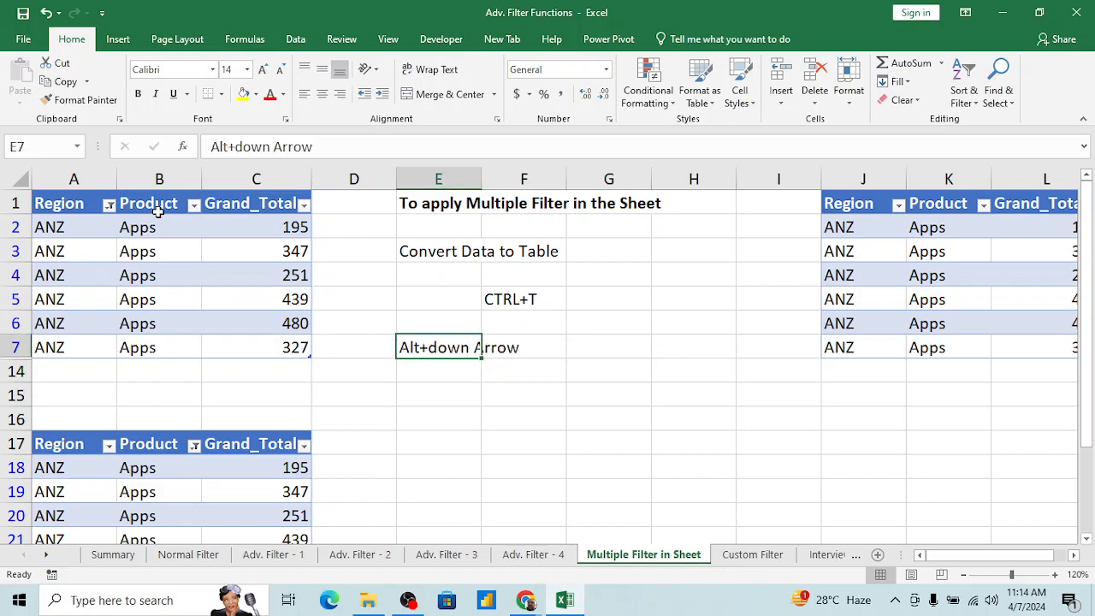
key(ctrl+c)
key(Down)
key(Return)
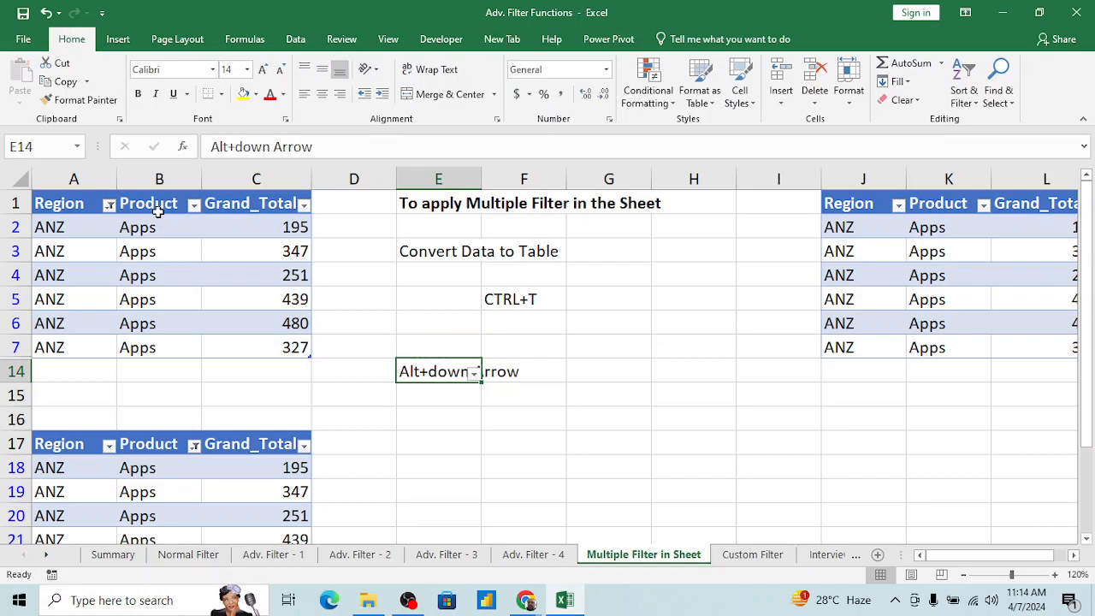
Step: Turn off the header filters on the table at A1 so its hidden rows are shown again
key(Left)
key(Left)
key(Up)
key(Up)
key(alt+d)
key(f)
key(s)
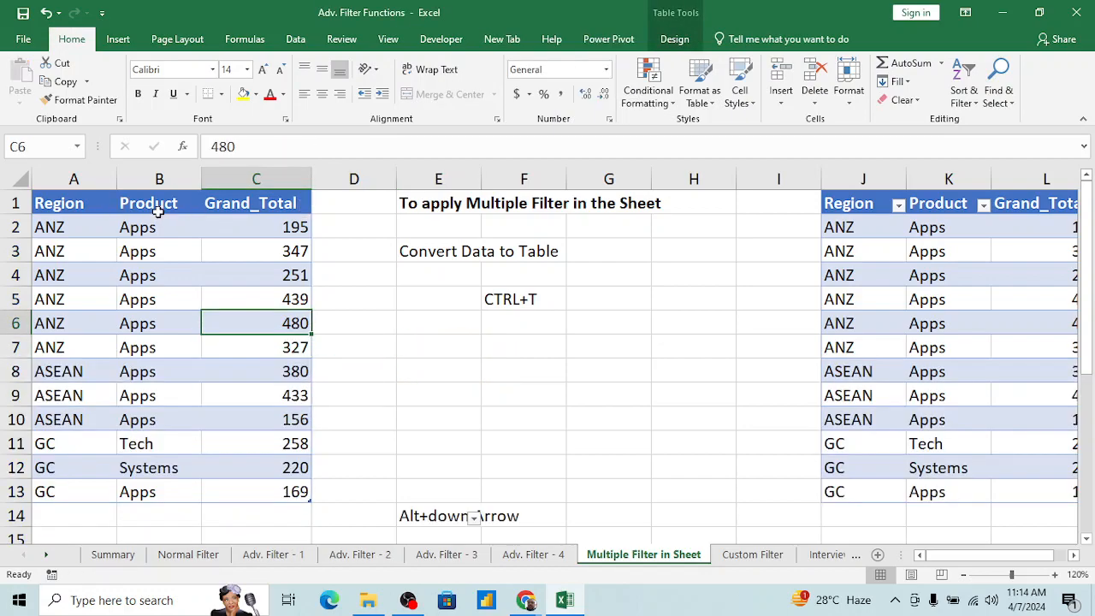
Step: Enter the heading "To Apply on Filtered data" in cell E8
key(Down)
key(Down)
key(Down)
key(Down)
key(Down)
key(Down)
key(Down)
key(Down)
key(Down)
key(Down)
key(Right)
key(Right)
key(Up)
key(Up)
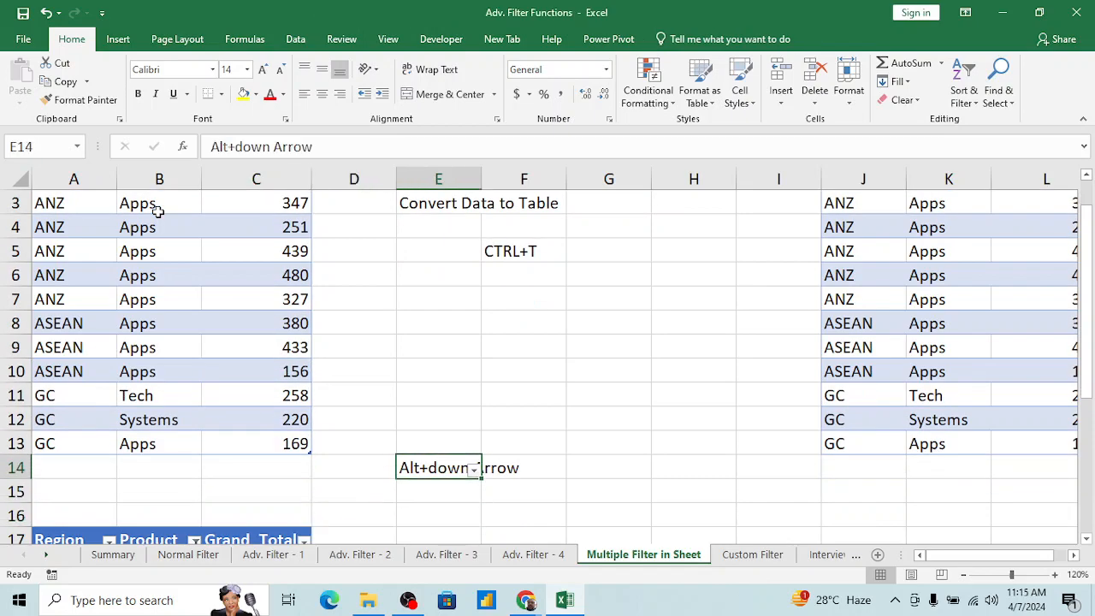
key(Up)
key(Up)
key(Up)
key(Up)
key(Up)
key(Up)
key(Up)
key(Up)
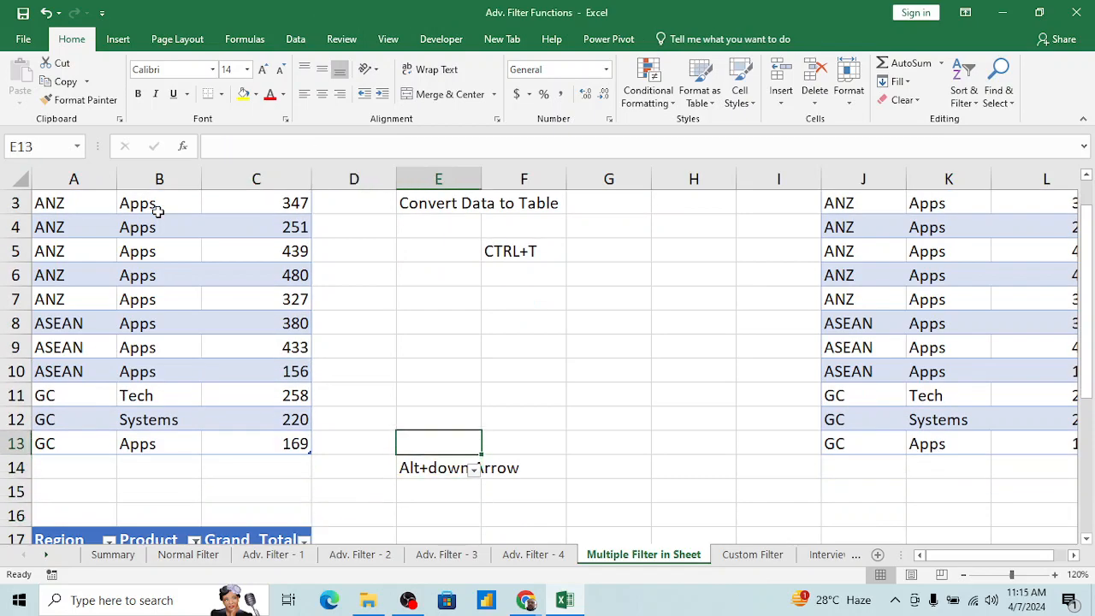
key(Down)
key(Down)
text(Ao)
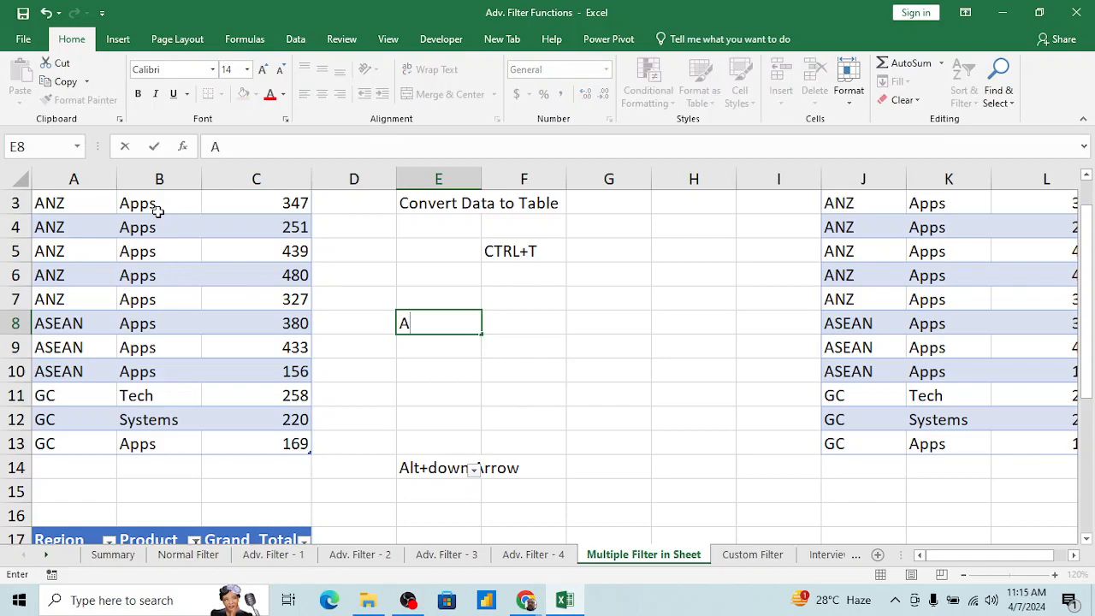
key(BackSpace)
key(BackSpace)
text(To Apply)
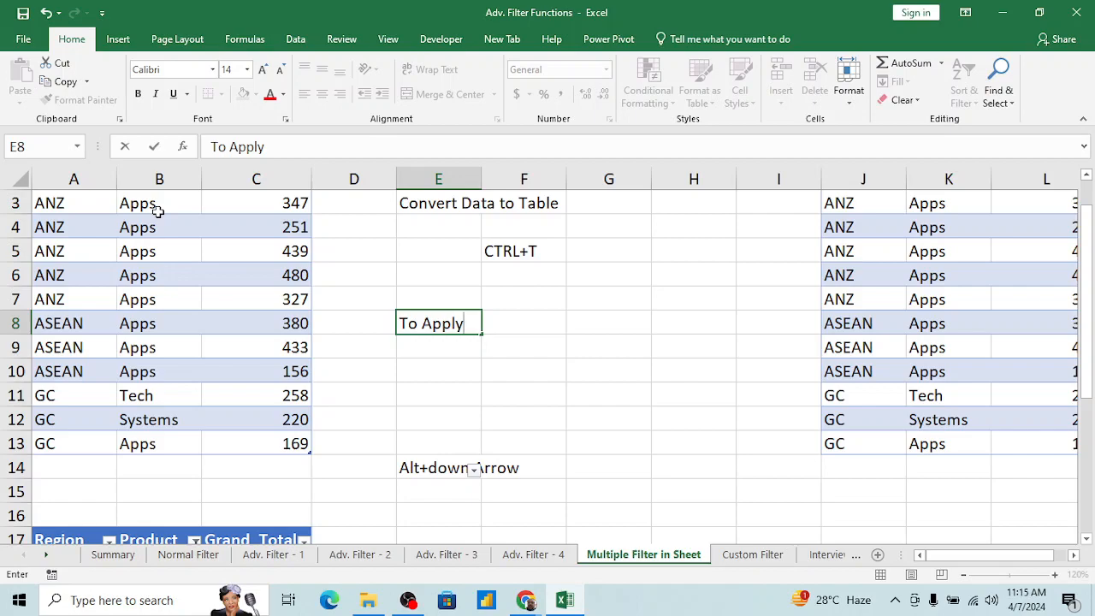
text( on Filtered dAta)
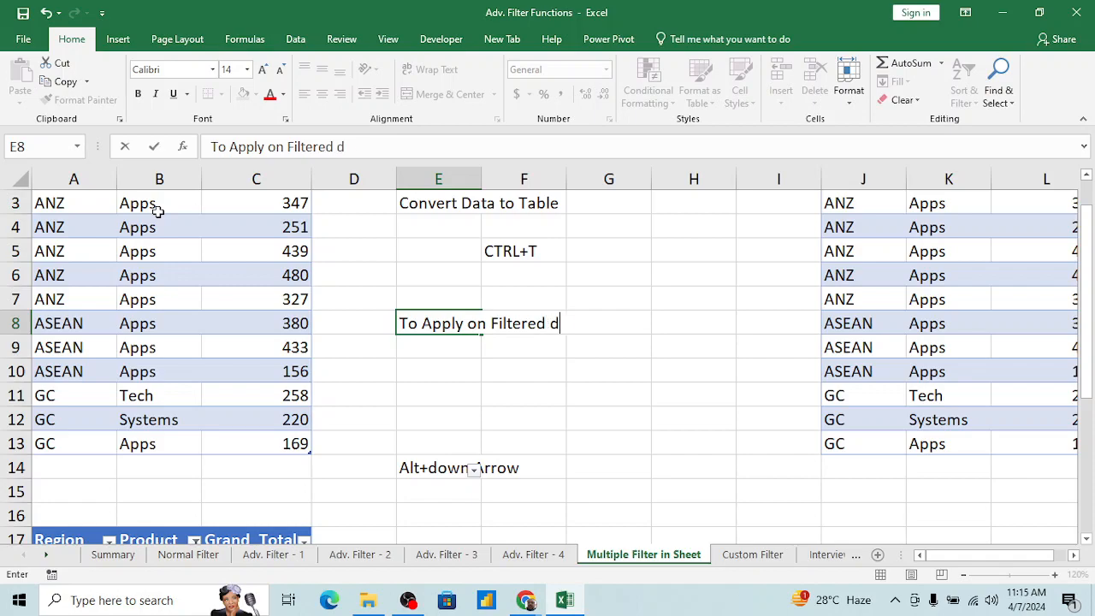
key(BackSpace)
key(BackSpace)
key(BackSpace)
key(BackSpace)
text(daata)
key(BackSpace)
key(BackSpace)
key(BackSpace)
text(ta)
key(Return)
key(Return)
Step: Enter "Alt+down Arrow" in cell E10, two rows below the filtered data heading
text(Al)
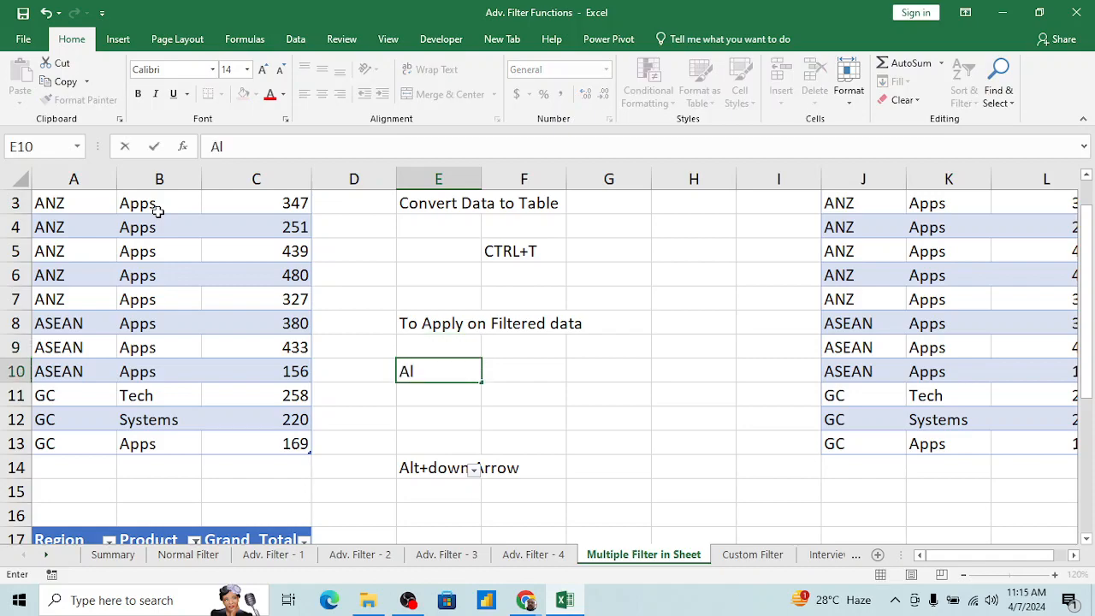
text(t+down)
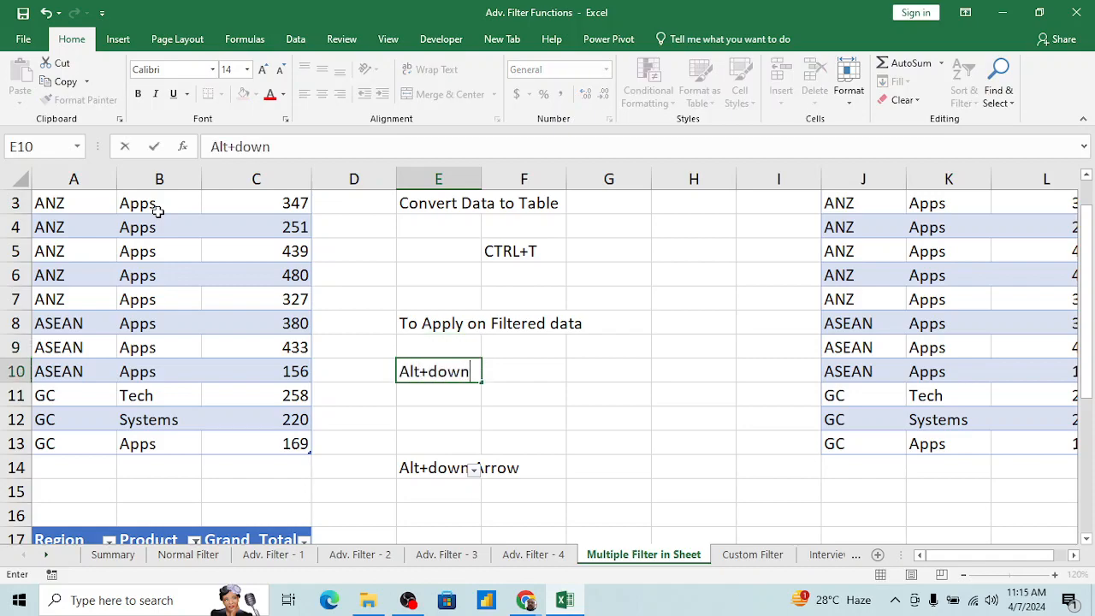
text( Arrow)
key(Return)
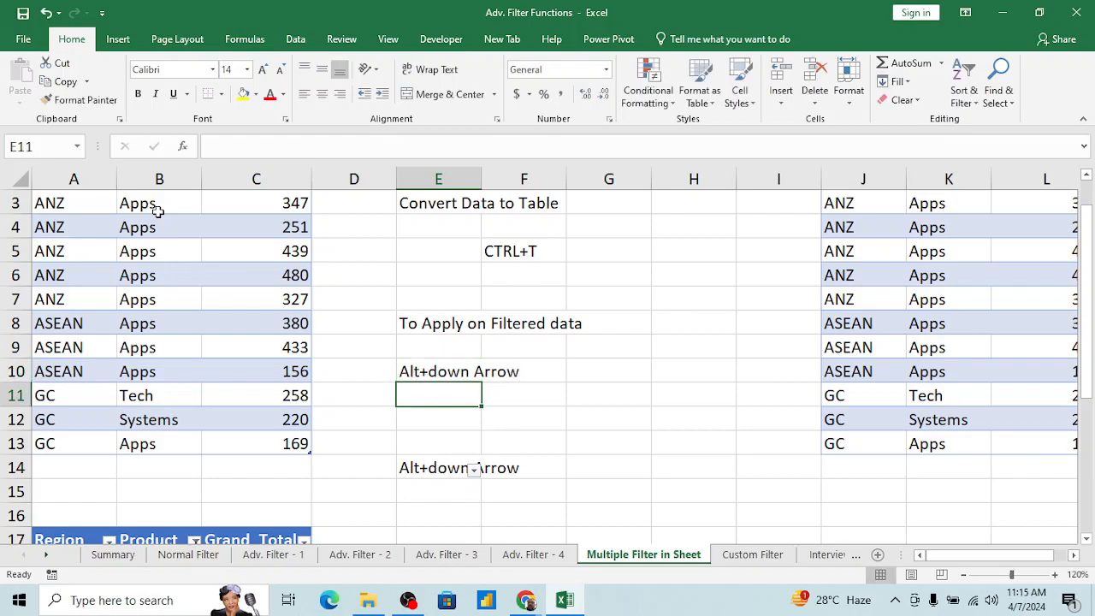
Step: Change the word "Apply" to "select" in the heading in cell E8
key(Up)
key(Up)
key(Up)
key(F2)
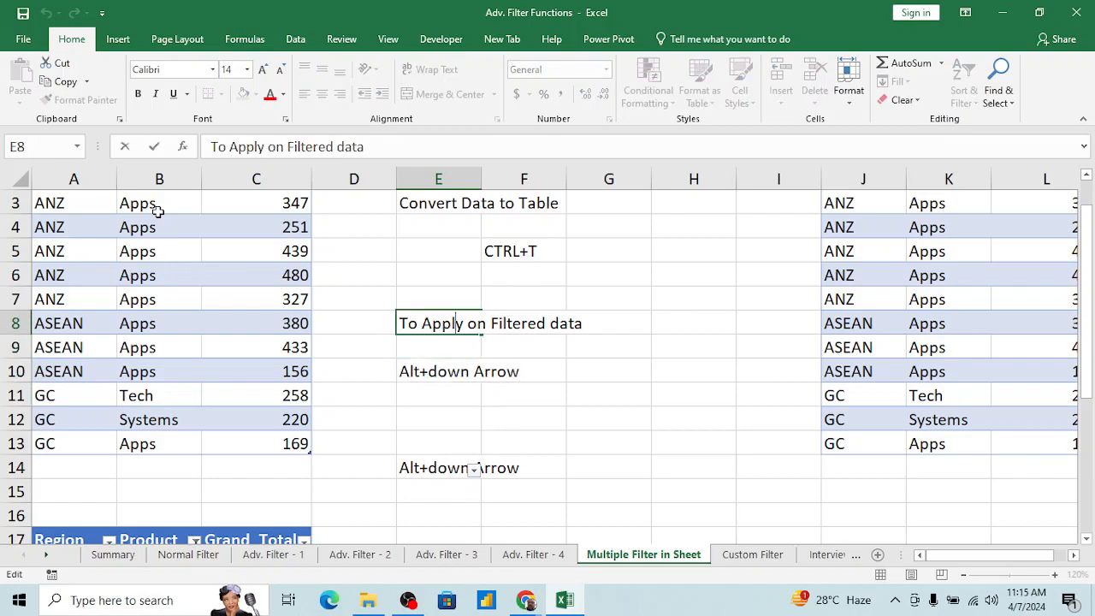
key(ctrl+shift+Right)
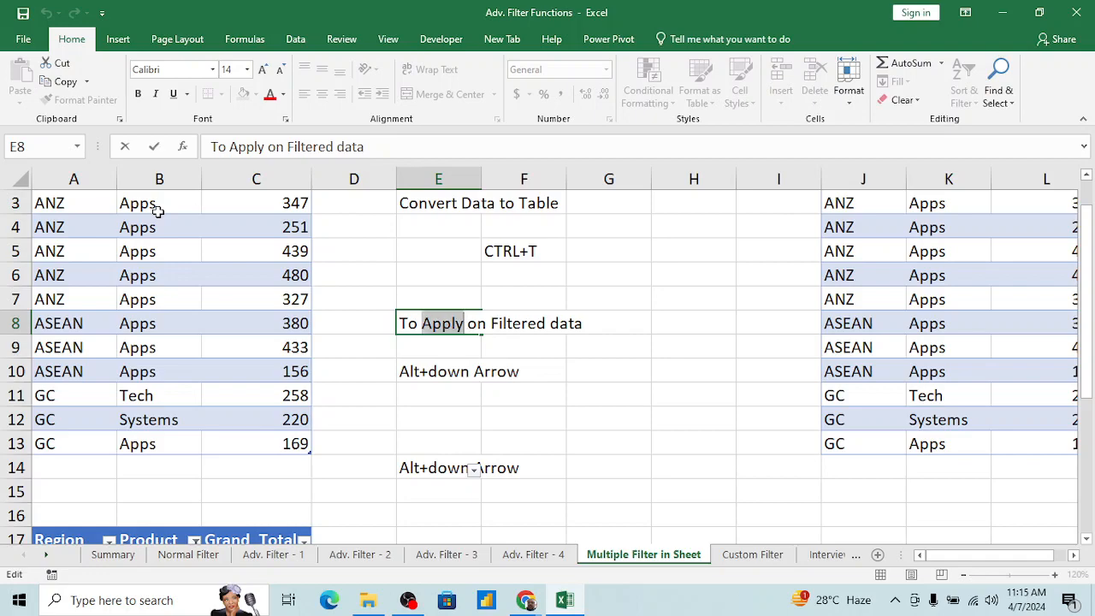
text(selc)
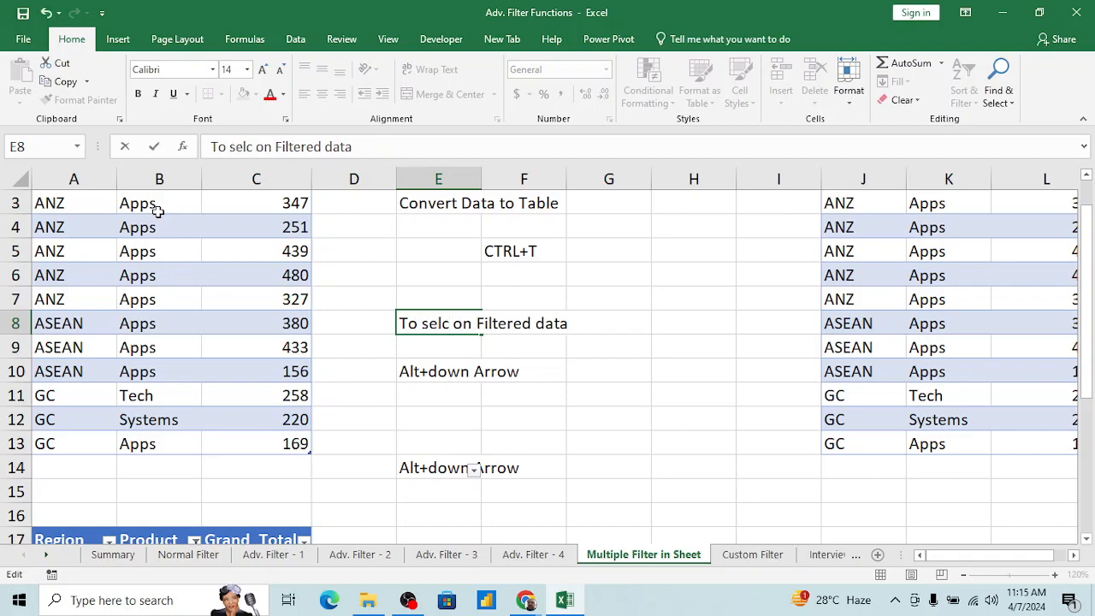
key(BackSpace)
text(ect)
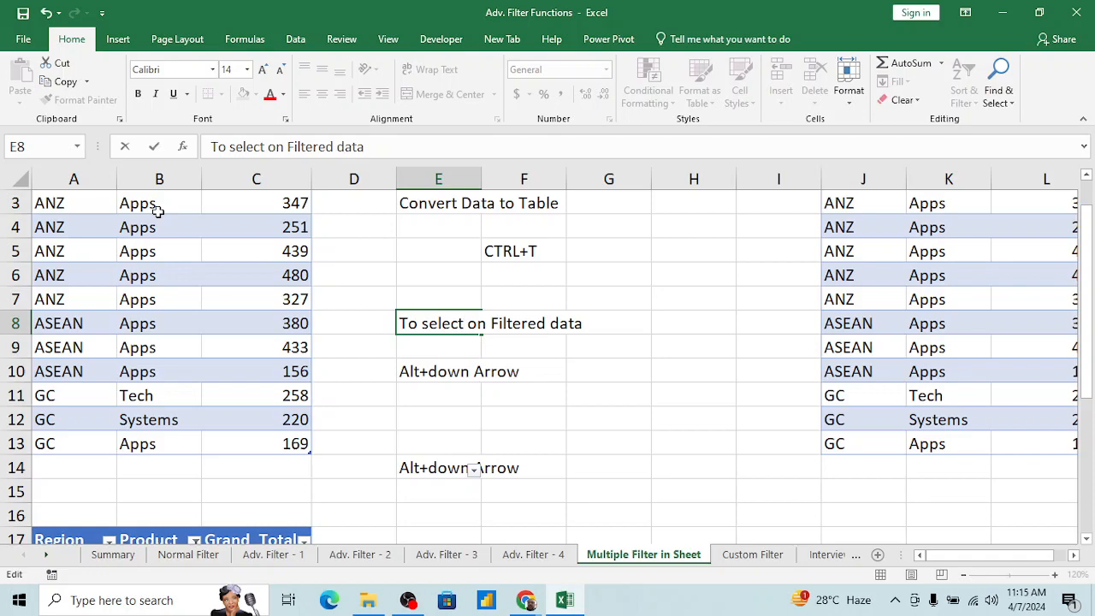
key(Return)
key(Down)
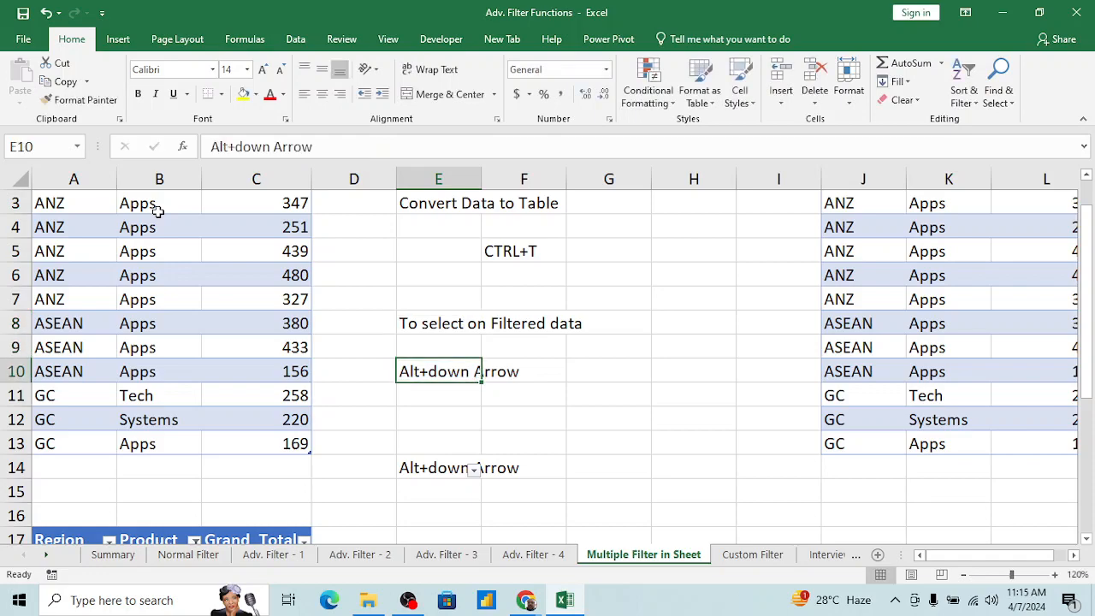
Step: Restore the header filters on the table at A1 and select its Region header
key(Left)
key(Left)
key(Left)
key(ctrl+Up)
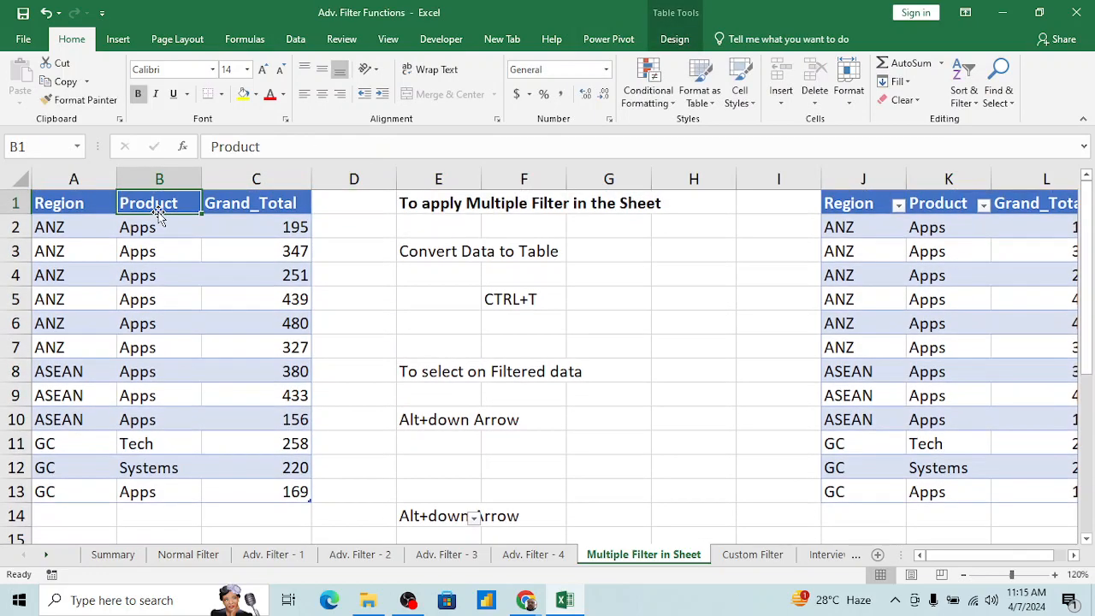
key(ctrl+shift+l)
key(Left)
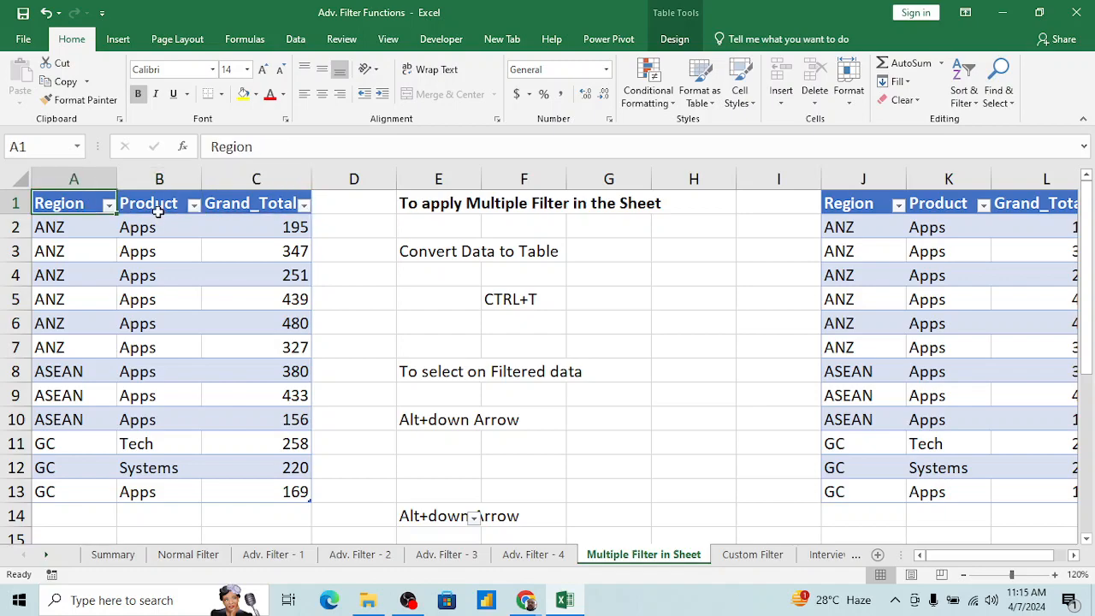
Step: Examine the filter choices of the Region, Product and Grand_Total columns in the table at A1
key(alt+Down)
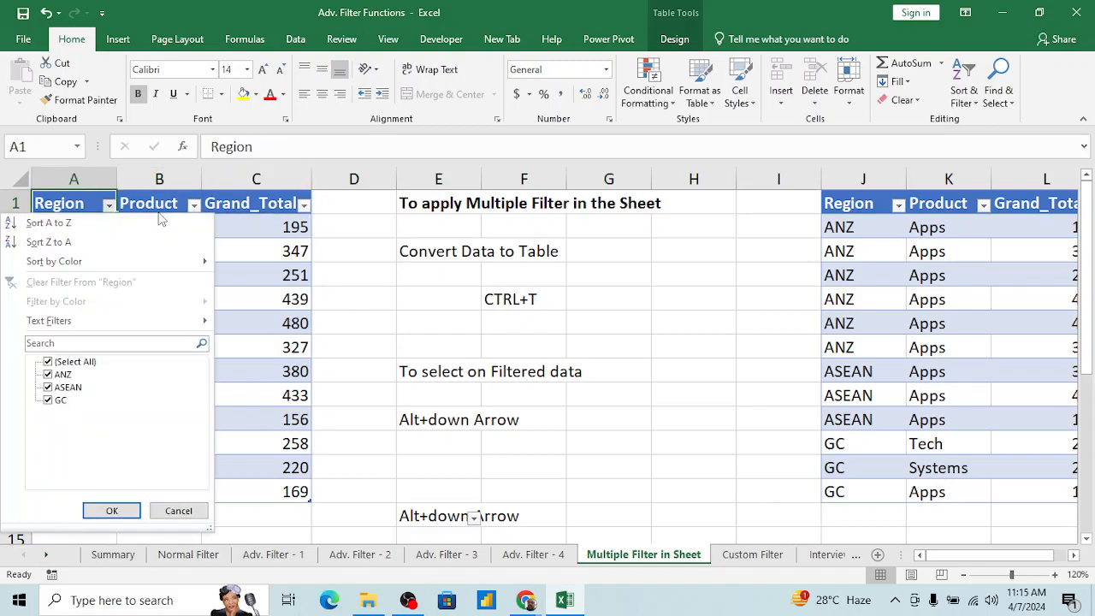
key(Escape)
key(Right)
key(alt+Down)
key(Escape)
key(Right)
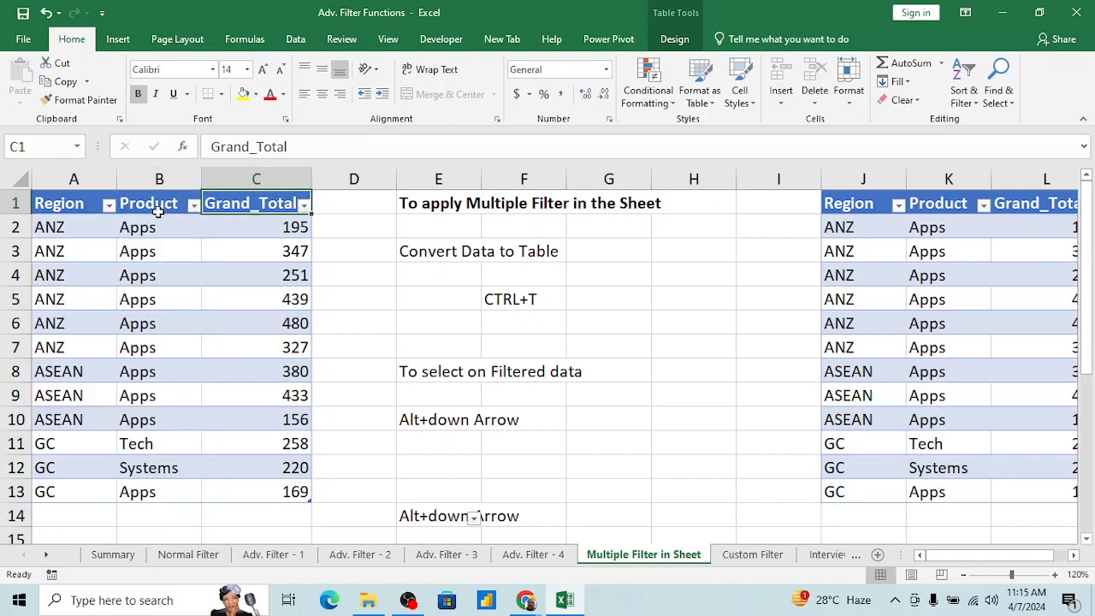
key(alt+Down)
key(Escape)
key(Left)
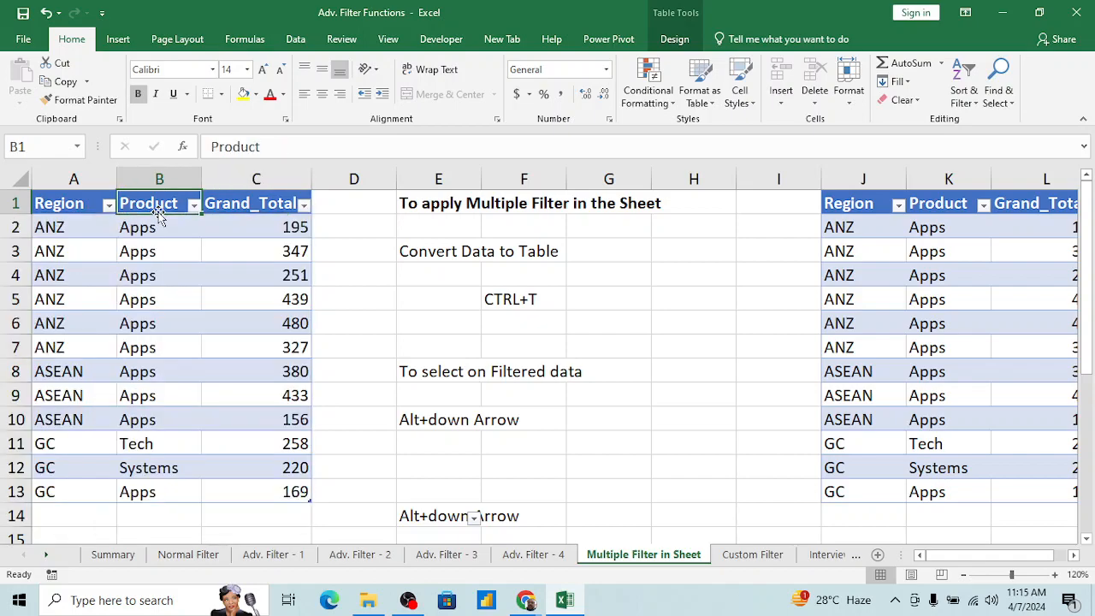
key(alt+Down)
key(Escape)
key(Down)
key(Down)
key(Down)
key(Right)
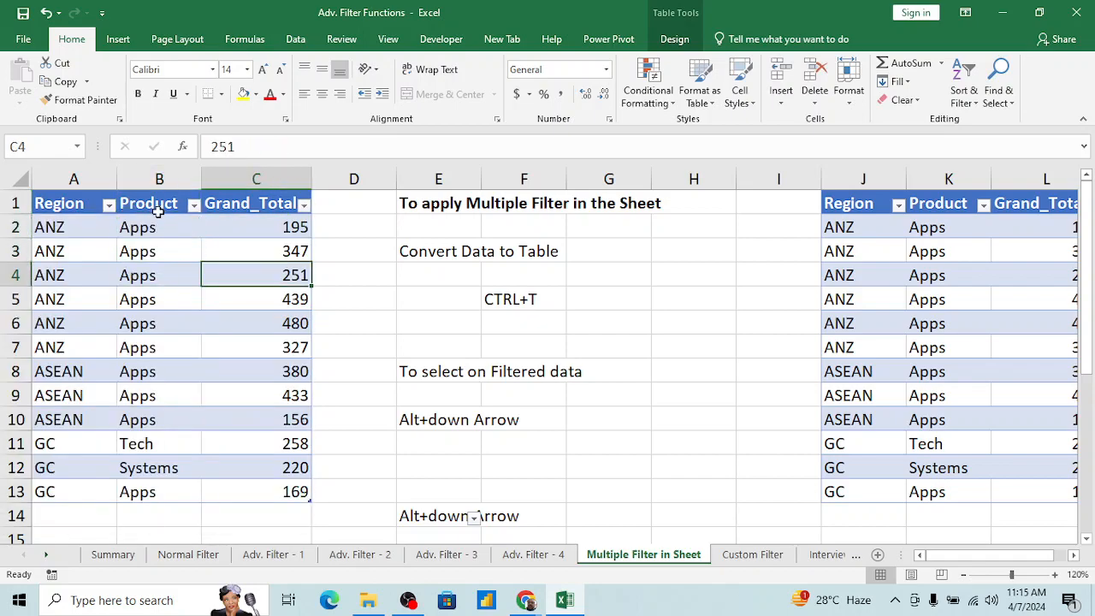
key(Down)
key(Down)
key(Down)
key(Down)
key(Down)
key(Down)
key(Down)
key(Down)
key(Down)
key(Down)
key(Down)
key(Down)
key(Down)
key(Down)
key(Down)
key(Down)
key(Down)
key(Right)
key(Up)
key(Up)
key(Right)
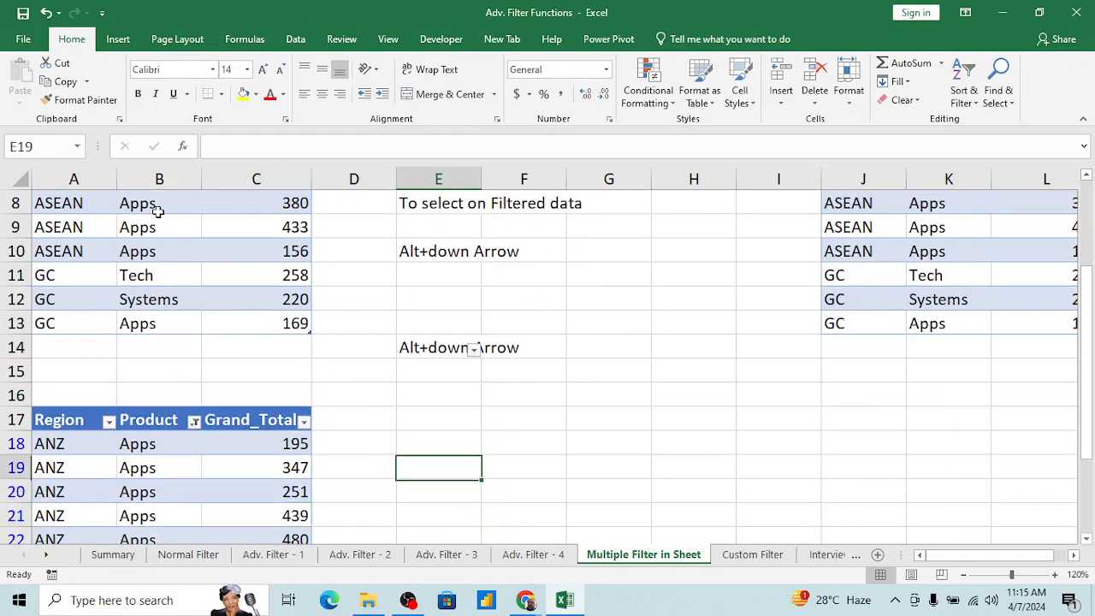
key(Up)
key(Up)
key(Up)
key(Up)
key(Up)
key(Up)
key(Up)
key(Up)
key(Up)
key(Up)
key(Up)
key(Up)
key(Up)
key(Up)
key(Up)
key(Up)
key(Up)
key(Up)
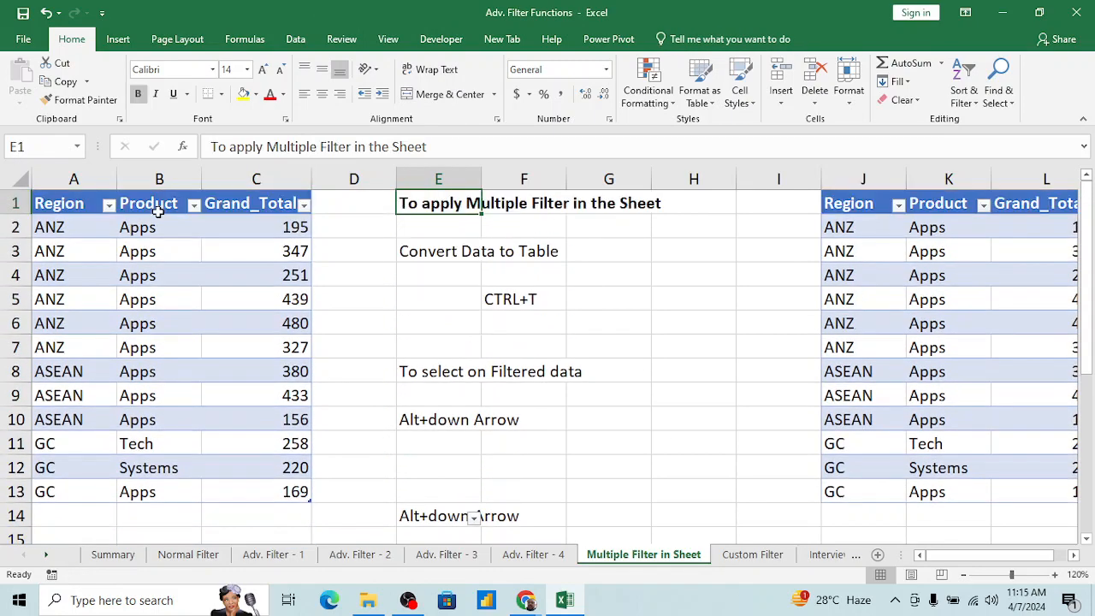
Step: Remove the header filters from the table at A1
key(Left)
key(Left)
Step: Compare the header row of the table at A1 with that of the table at J1
key(Left)
key(Down)
key(Down)
key(alt+d)
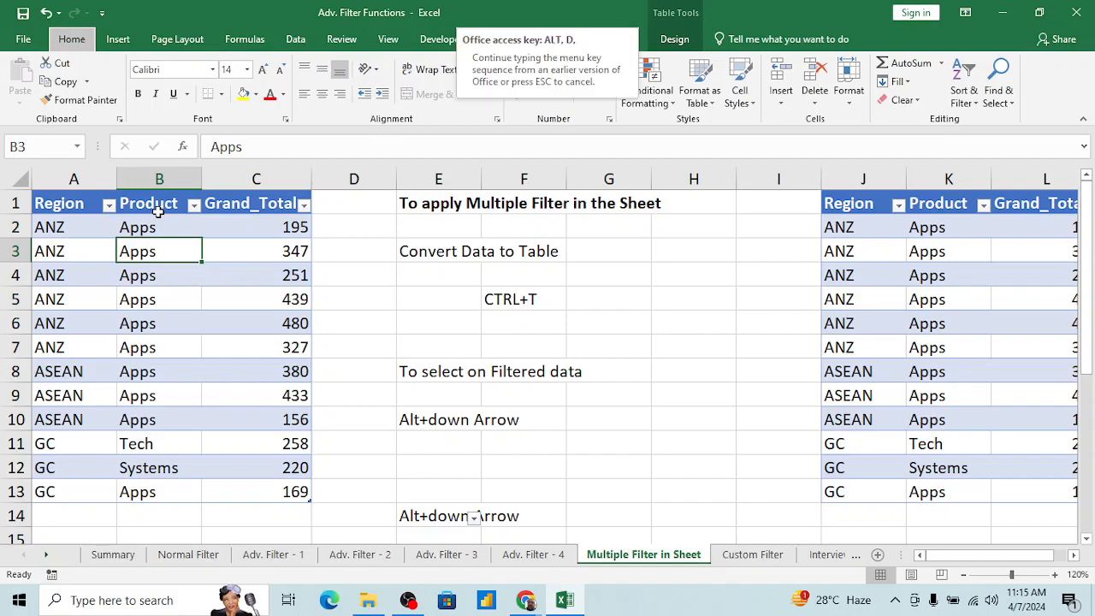
key(f)
key(f)
key(Right)
key(Left)
key(Up)
key(Up)
key(Right)
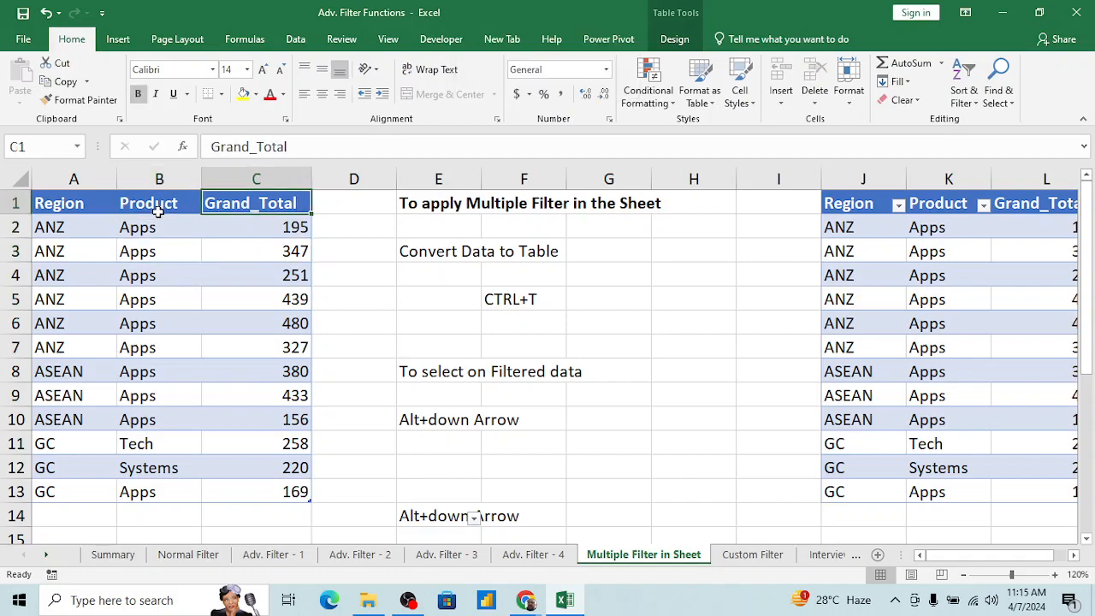
key(Right)
key(Right)
key(Right)
key(Right)
key(Right)
key(Right)
key(Right)
key(Right)
key(Right)
key(Right)
key(Right)
key(Right)
key(Right)
key(Right)
key(Left)
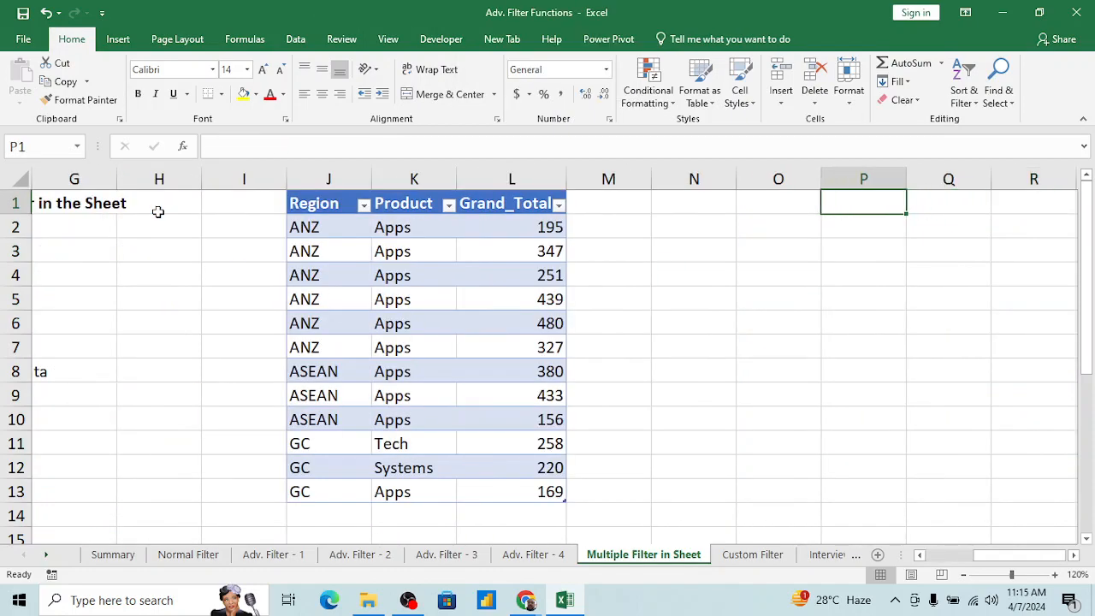
key(Left)
key(Left)
key(Left)
key(Left)
key(Left)
key(Left)
key(Left)
key(Left)
key(Left)
key(Left)
key(Left)
key(Left)
key(Left)
key(Left)
key(Left)
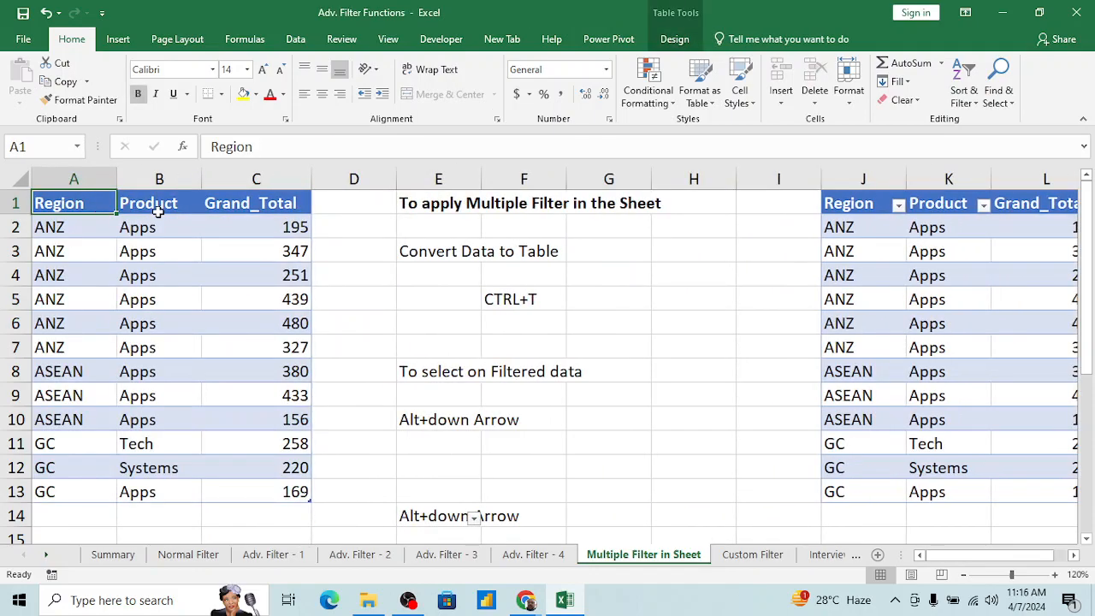
key(Right)
key(Right)
key(Right)
key(Right)
key(Right)
key(Right)
key(Right)
key(Right)
key(Right)
key(Right)
key(Right)
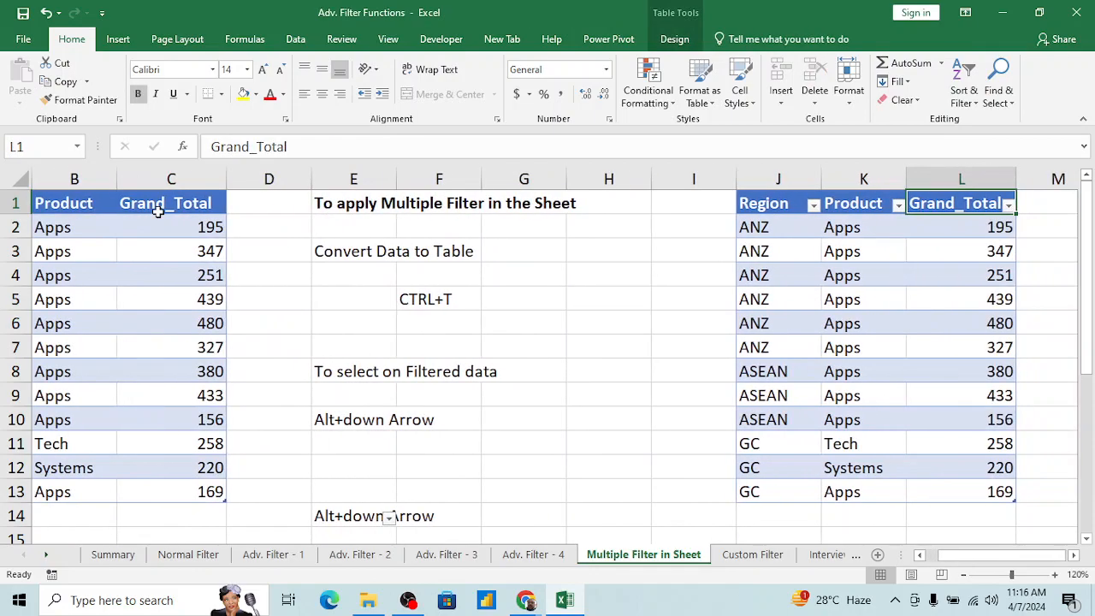
key(Left)
key(Left)
key(Left)
key(Left)
key(Left)
key(Left)
key(Left)
key(Left)
key(Left)
key(Left)
key(Left)
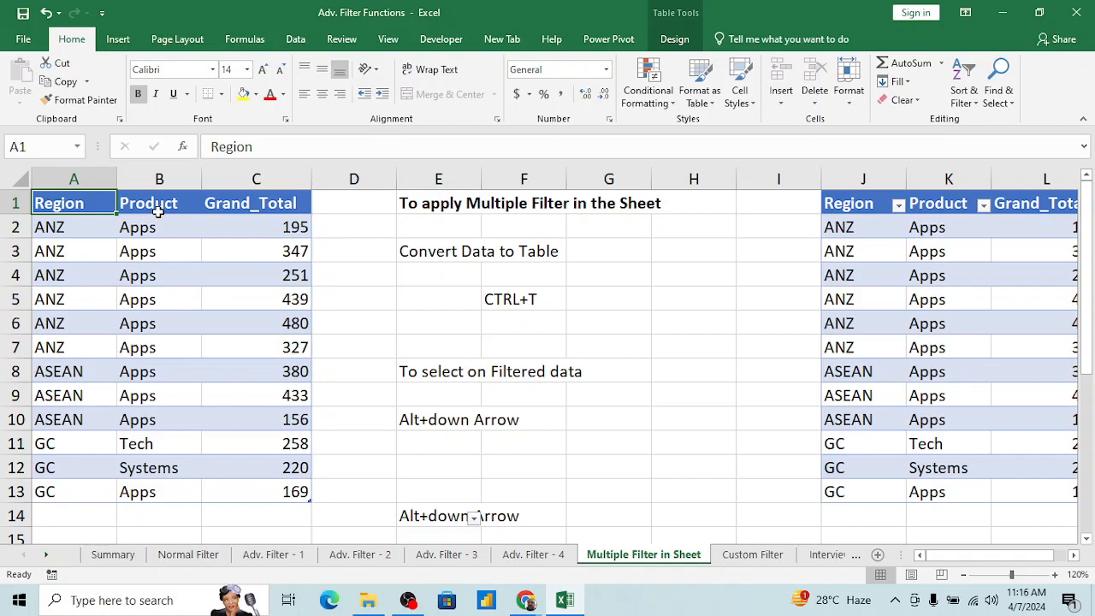
key(Down)
key(Down)
key(Right)
key(Down)
key(Down)
key(Down)
key(Down)
key(Down)
key(Down)
key(Down)
key(Down)
key(Down)
key(Down)
key(Down)
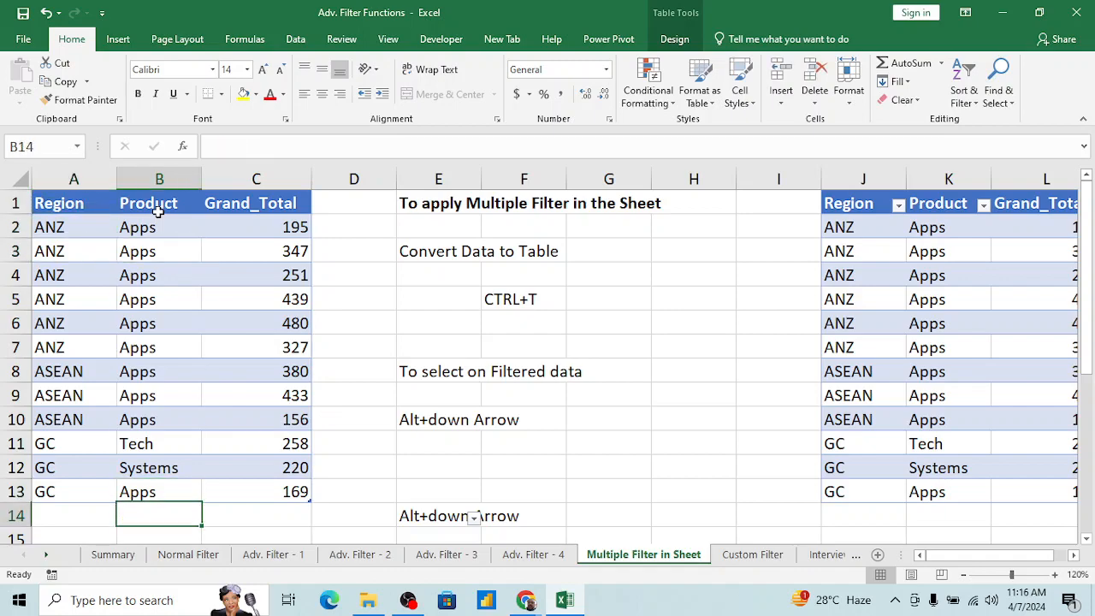
click(158, 212)
key(Down)
key(Down)
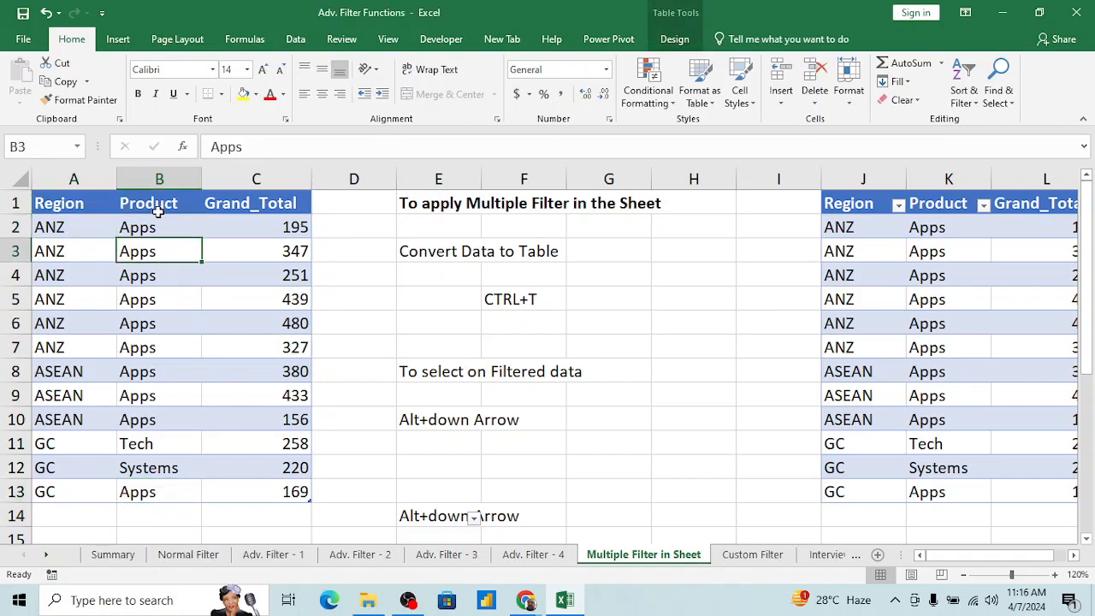
key(Right)
key(Right)
key(Right)
key(Right)
key(Right)
key(Right)
key(Right)
key(Right)
key(Right)
key(Right)
key(Right)
key(Right)
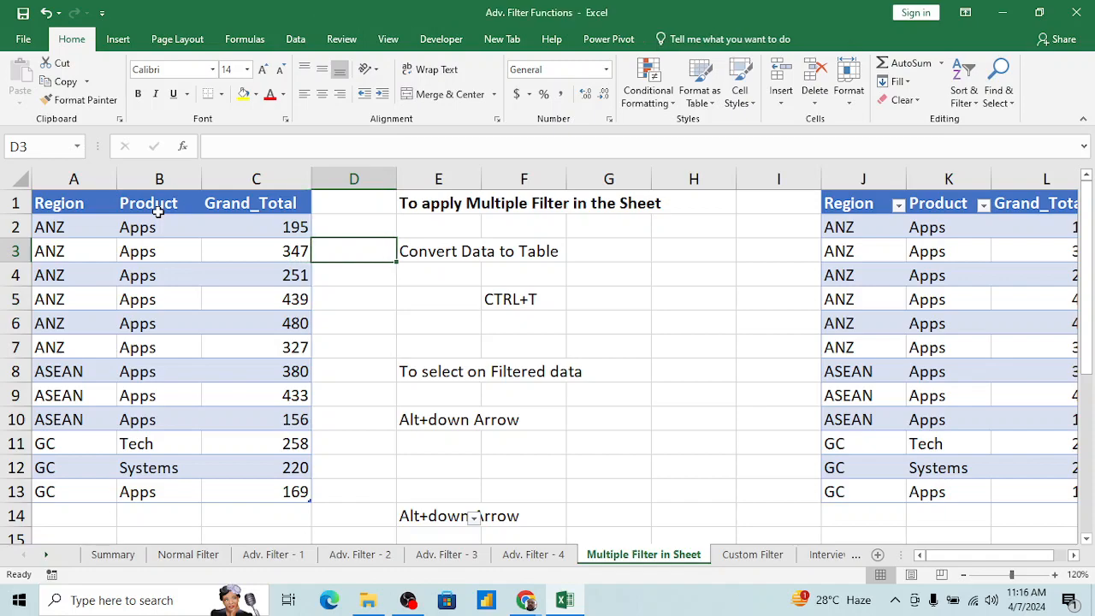
key(ctrl+Right)
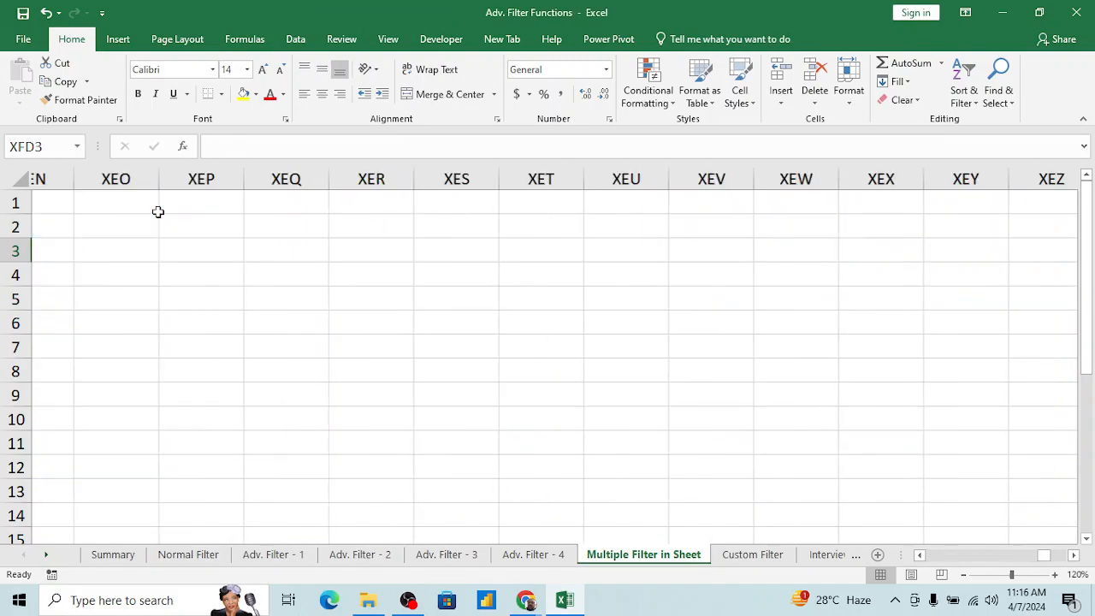
key(ctrl+Up)
key(Left)
key(ctrl+Down)
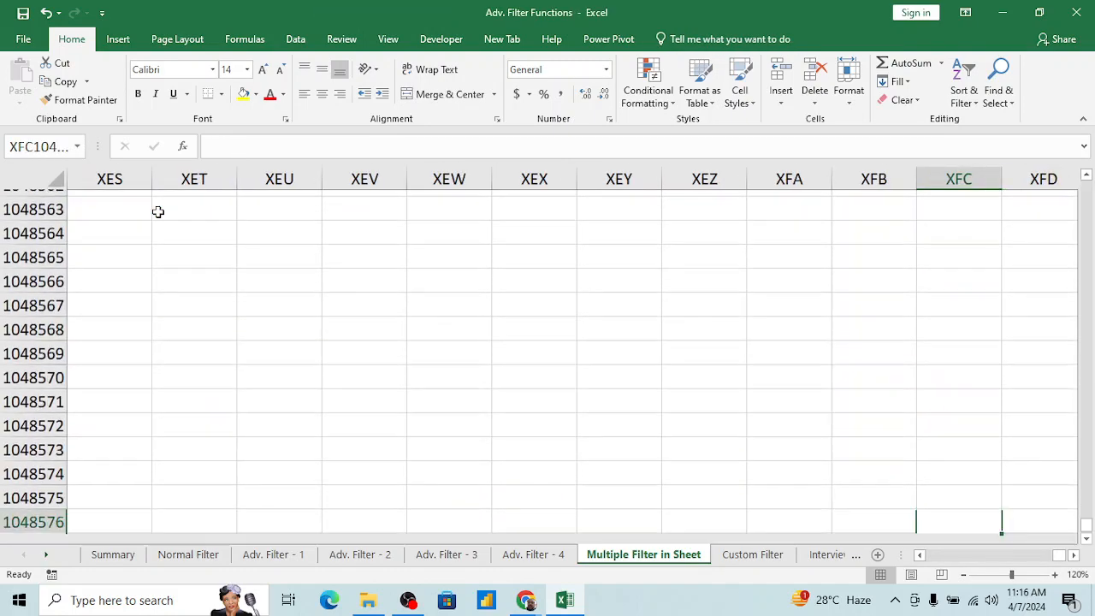
key(Up)
key(ctrl+Left)
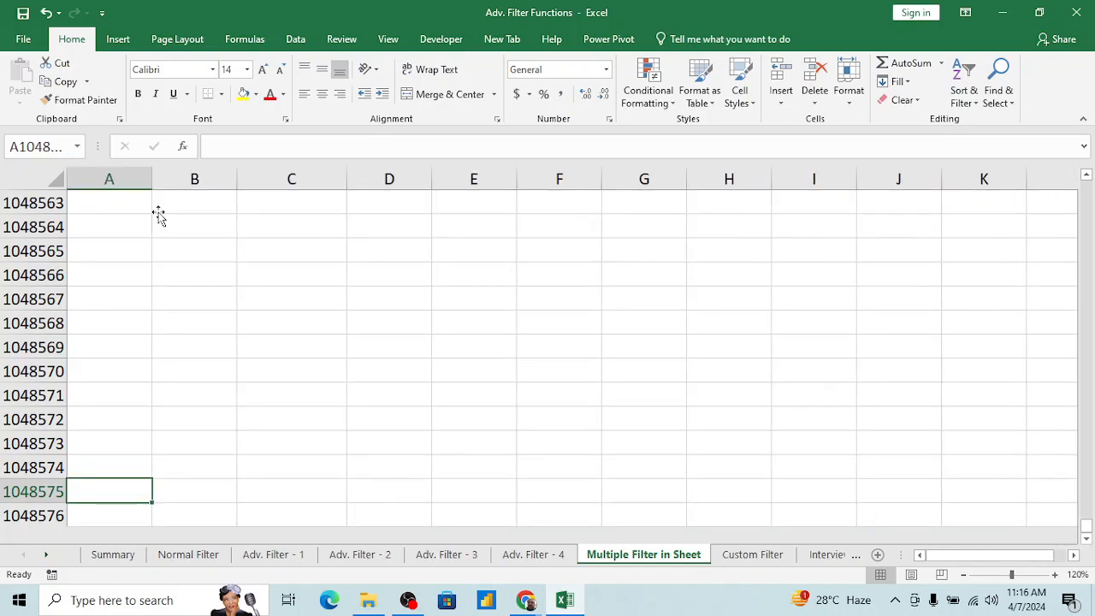
key(ctrl+Up)
key(ctrl+Up)
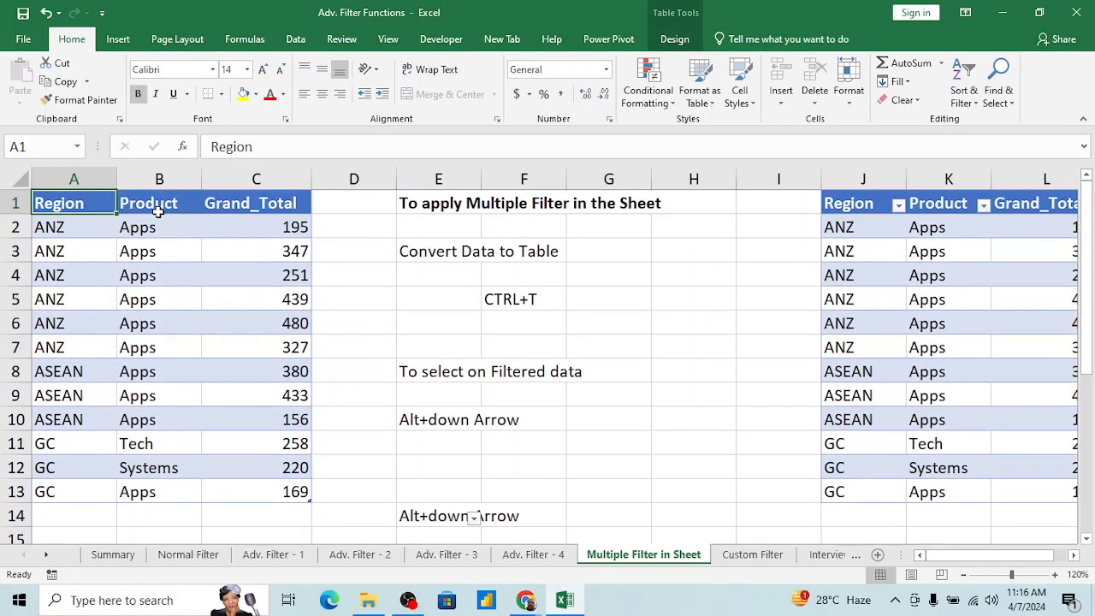
key(Right)
key(Left)
click(318, 252)
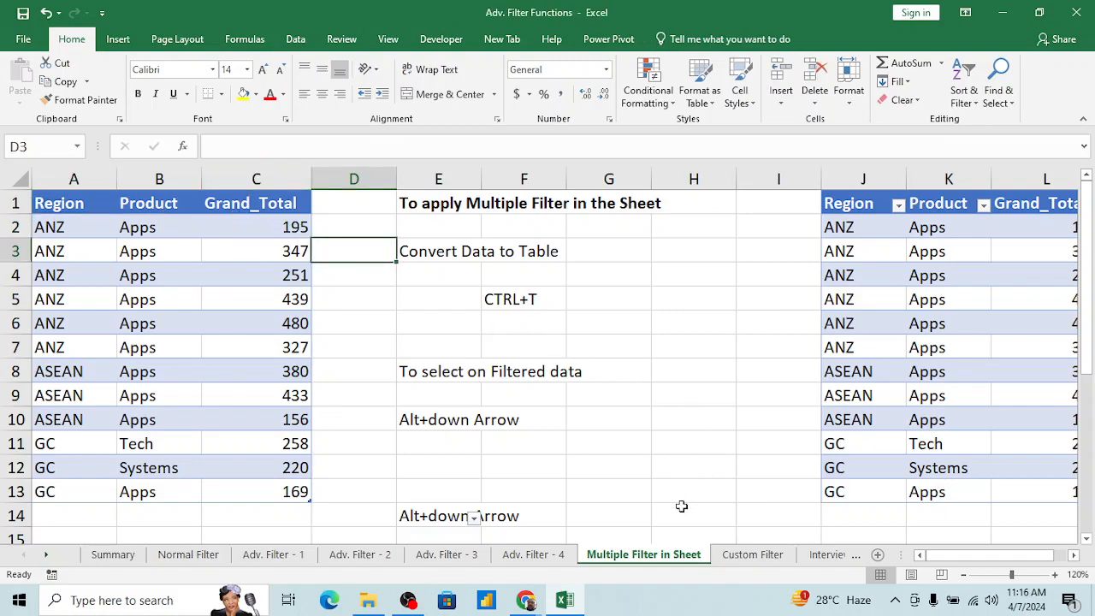
Step: Open the Custom Filter sheet and review the number and text requirements noted beside the Data column
click(750, 555)
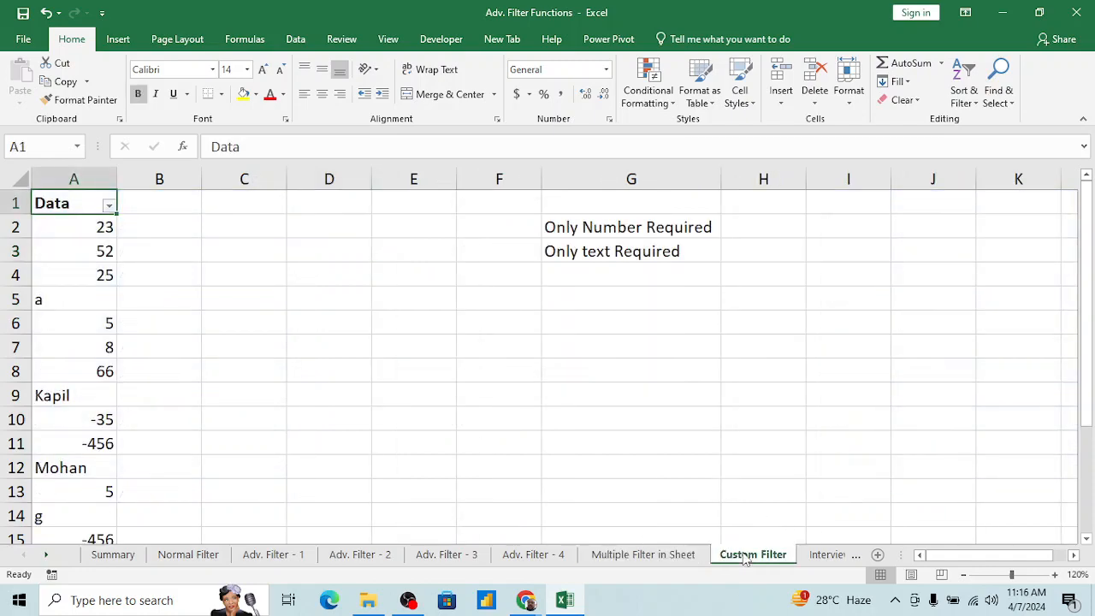
click(395, 427)
key(Up)
key(Up)
key(Up)
key(Up)
key(Up)
key(Up)
key(Up)
key(Up)
key(Up)
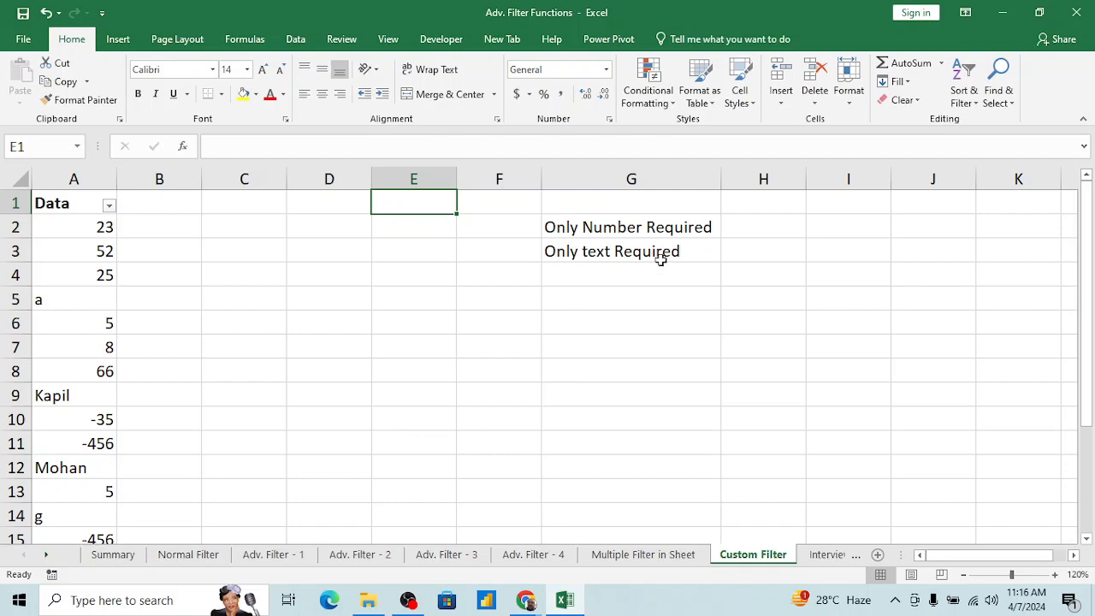
Step: Review the only-number and only-text filter entries in the topic list on the Summary sheet
click(132, 557)
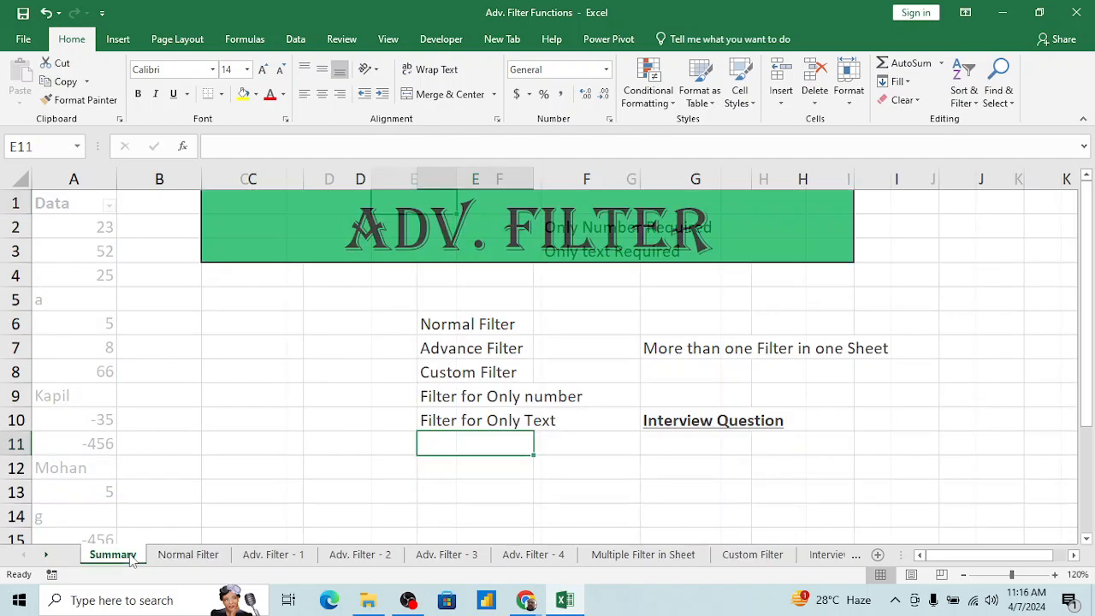
click(466, 402)
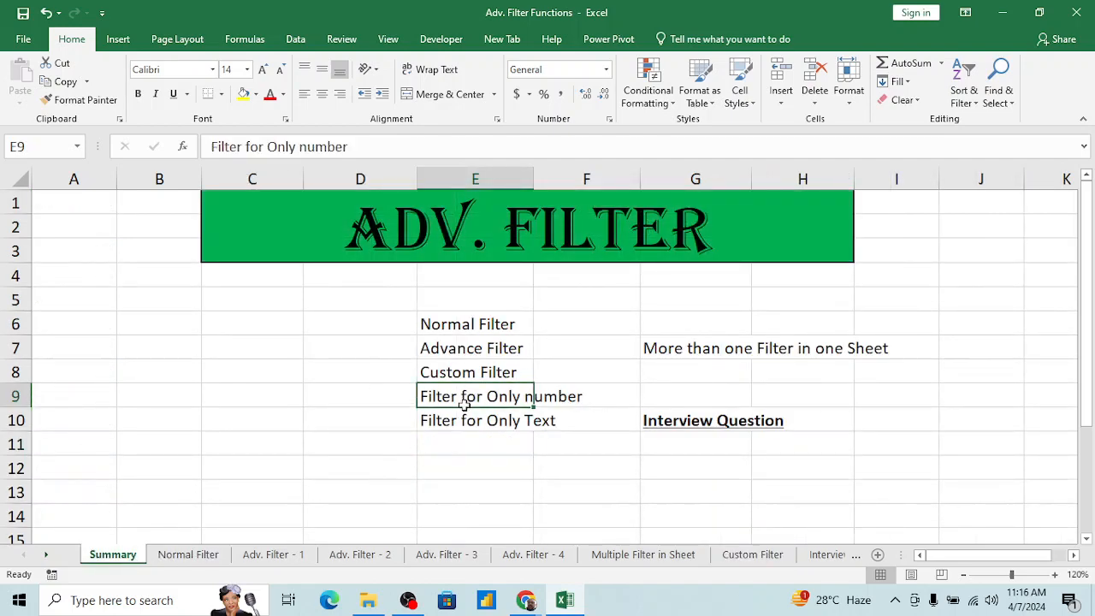
key(shift+Down)
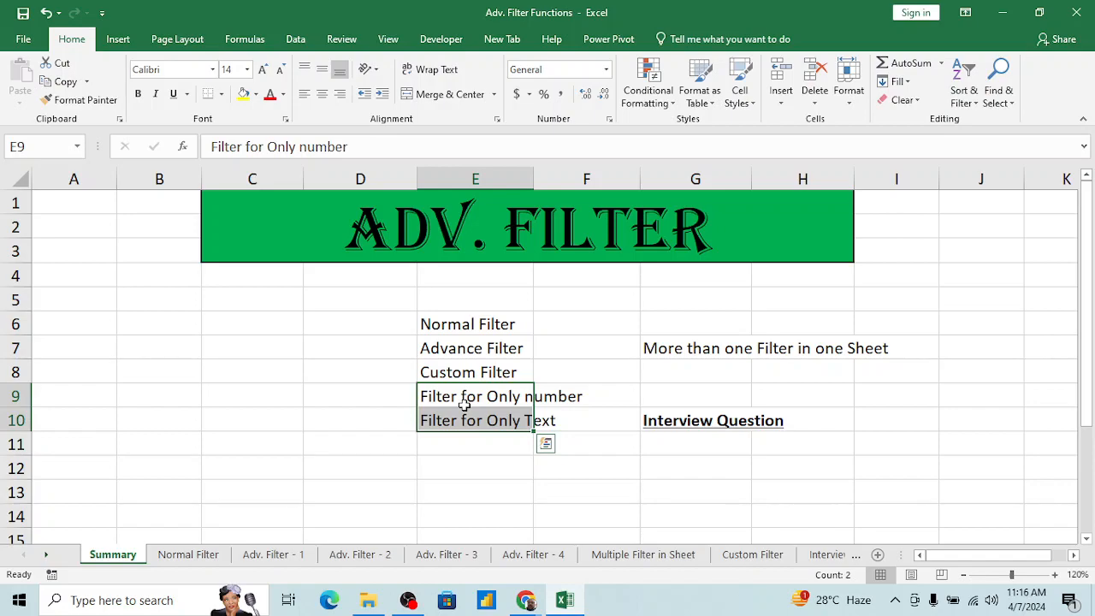
click(574, 368)
Step: Return to the Custom Filter sheet and examine the filter choices of the Data column
click(756, 554)
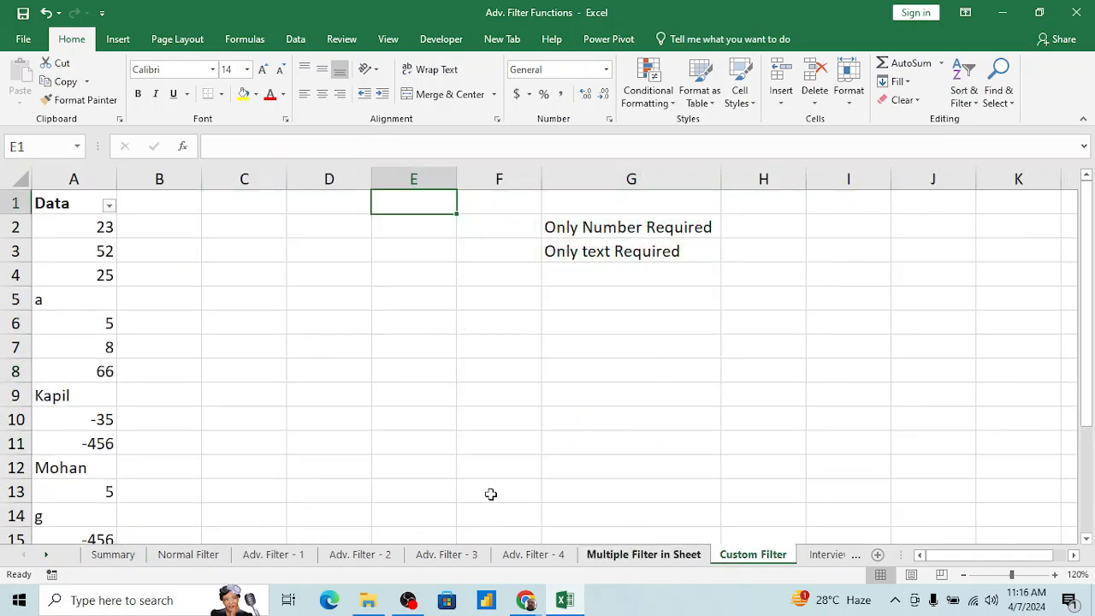
click(153, 316)
key(ctrl+Home)
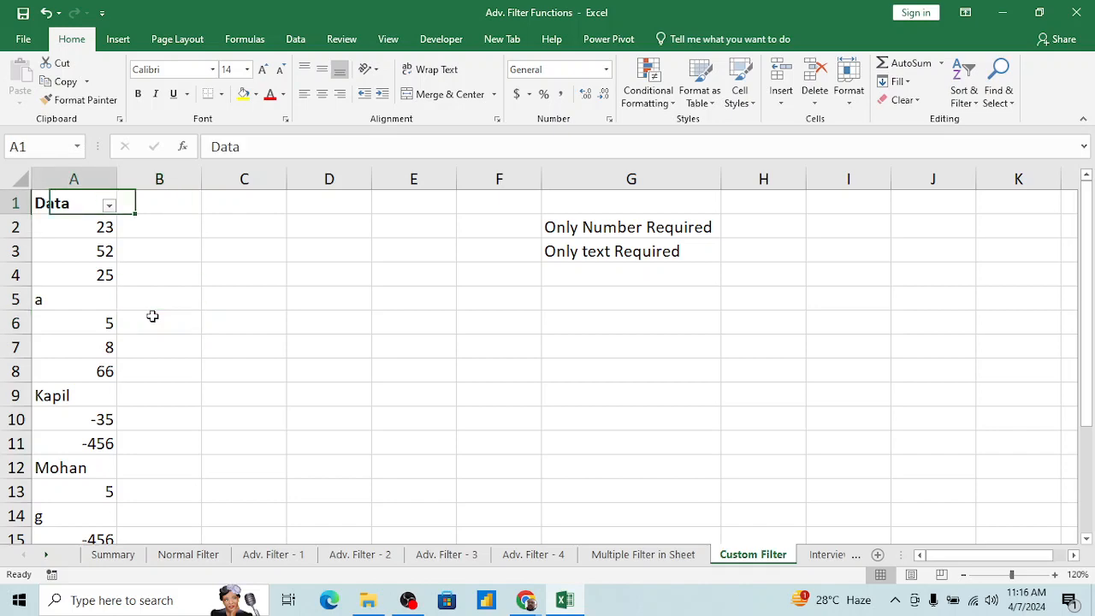
key(alt+Down)
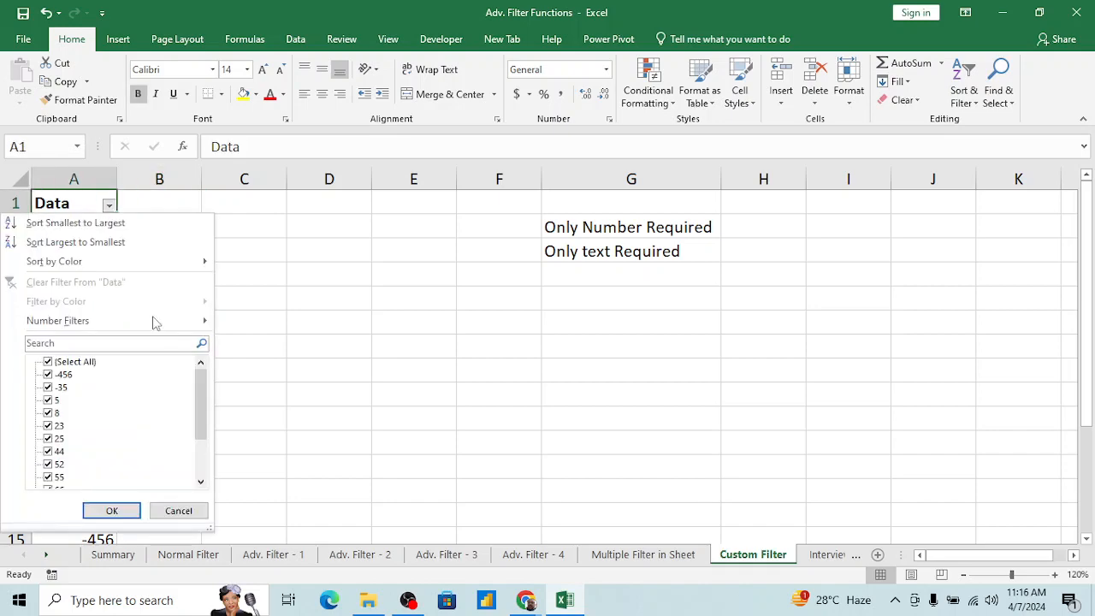
drag(203, 406, 202, 460)
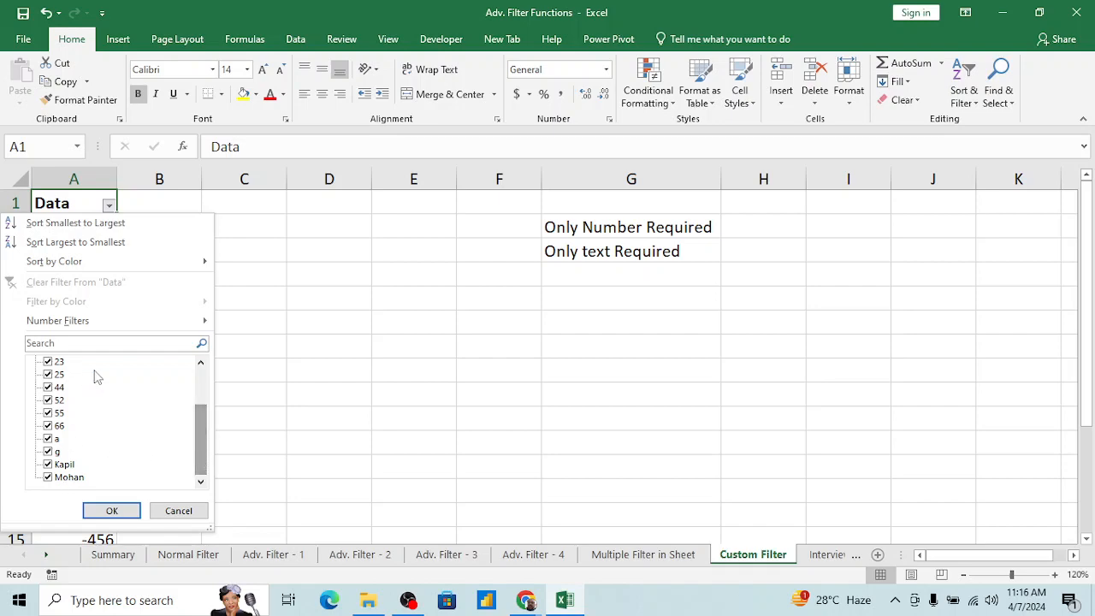
key(Escape)
key(Right)
key(Left)
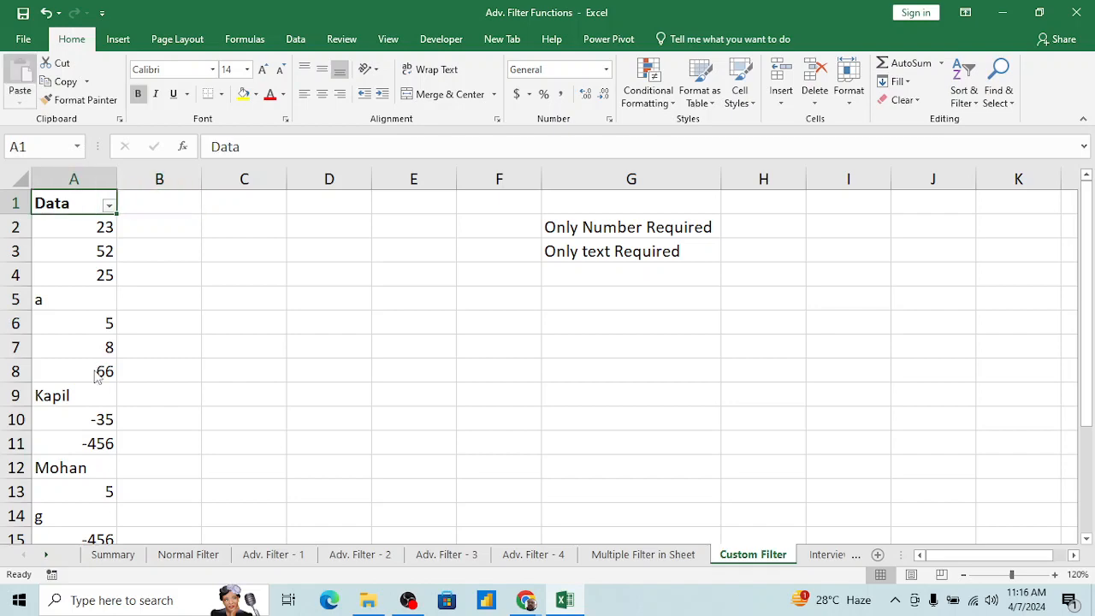
Step: Filter the Data column to numbers only by excluding each text value in its filter list
key(alt+Down)
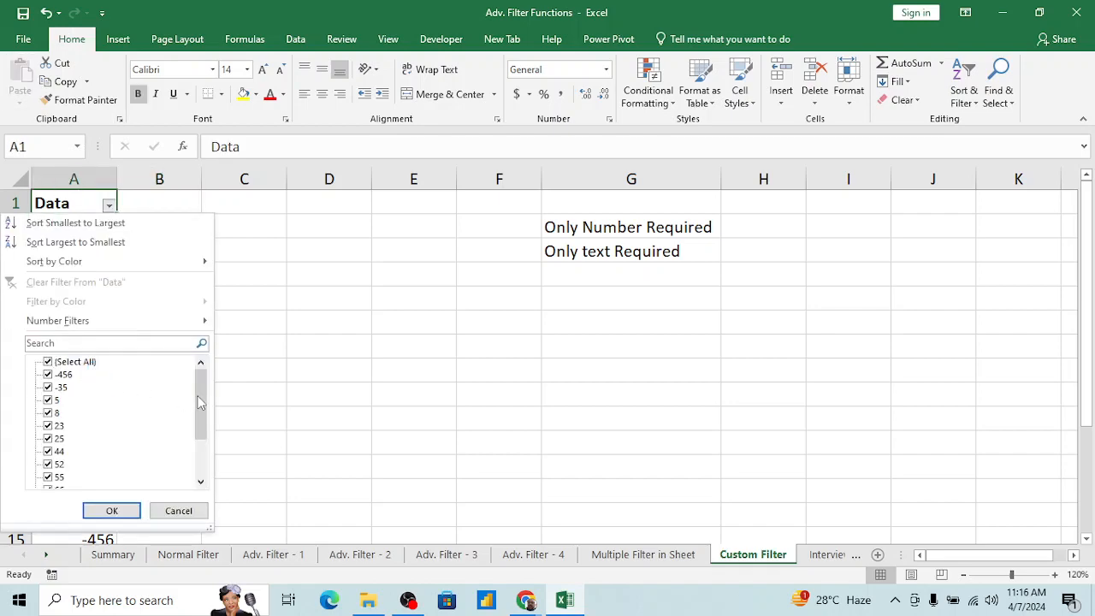
drag(199, 402, 199, 438)
click(56, 439)
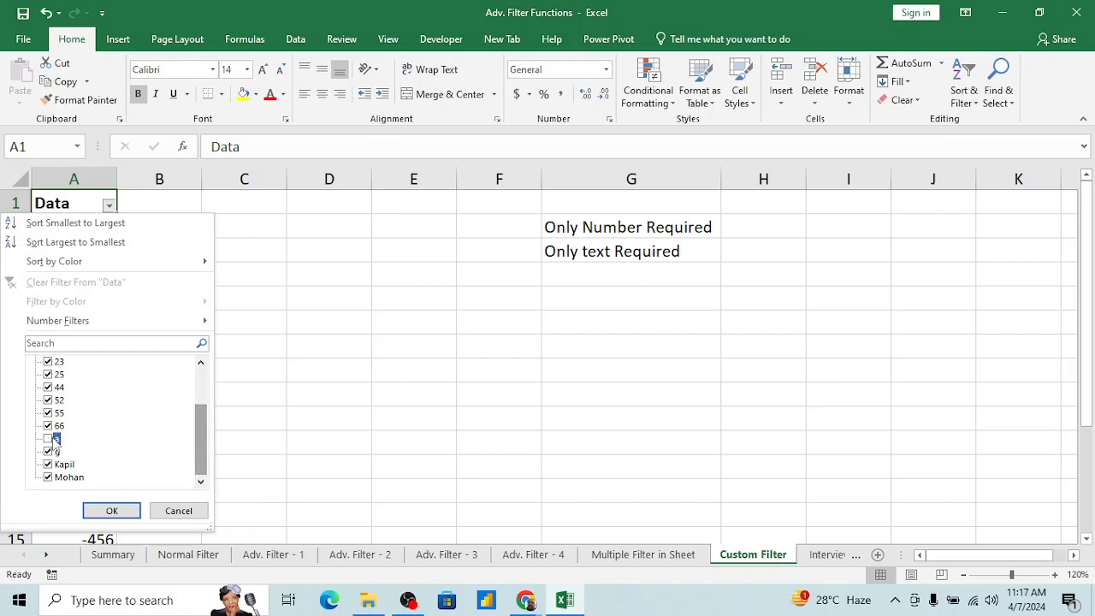
key(Down)
key(space)
key(Down)
key(space)
key(Down)
key(Return)
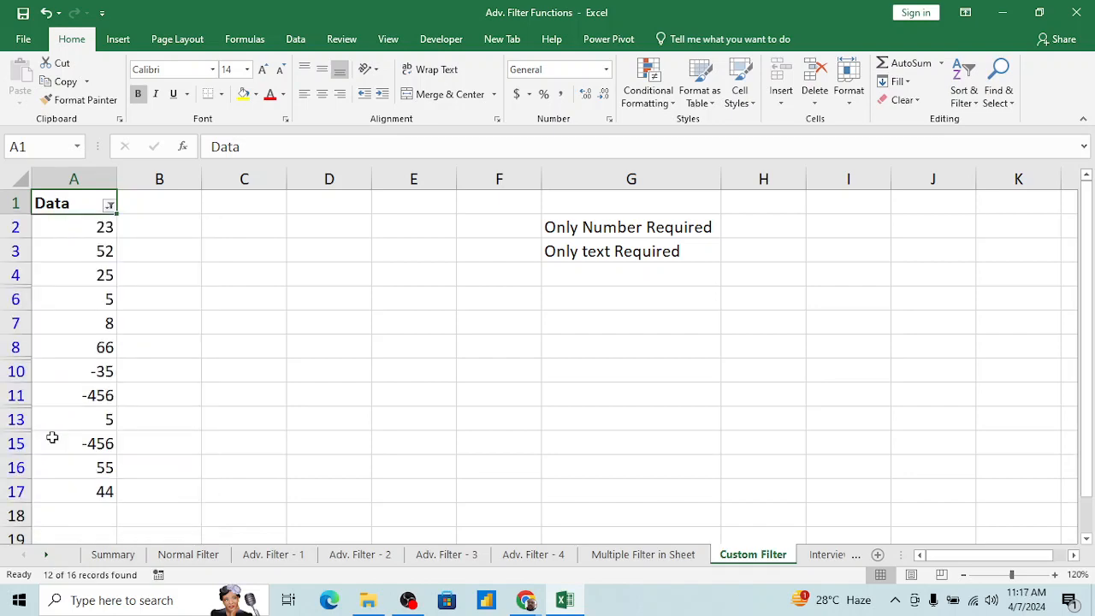
Step: Clear the filter on the Data column to show all rows again
key(ctrl+Down)
key(ctrl+Up)
key(alt+d)
key(f)
key(s)
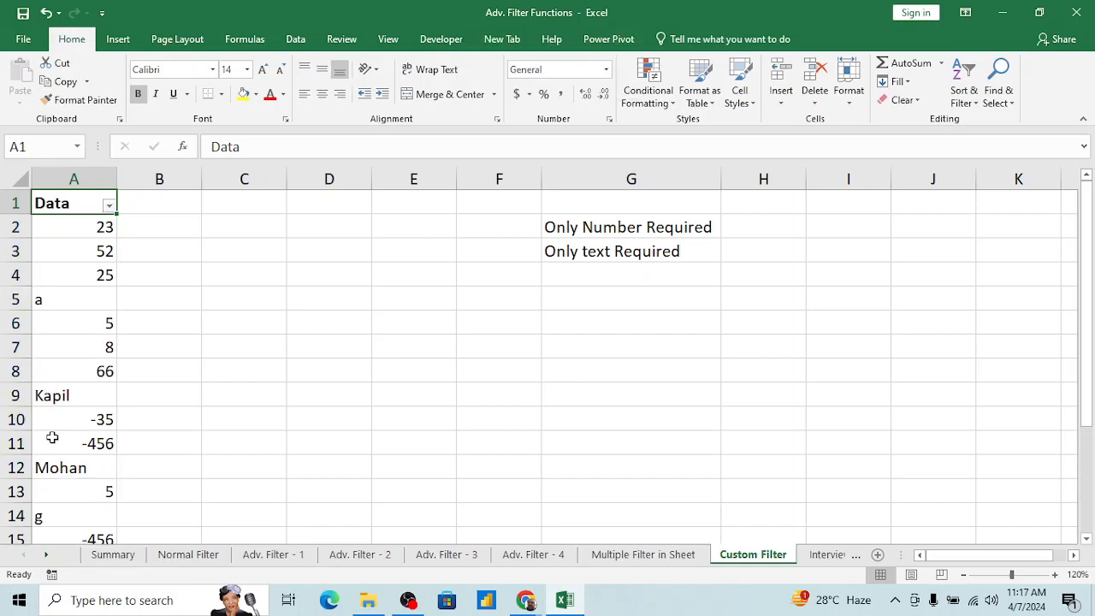
Step: Open the custom number filter for the Data column
key(alt+Down)
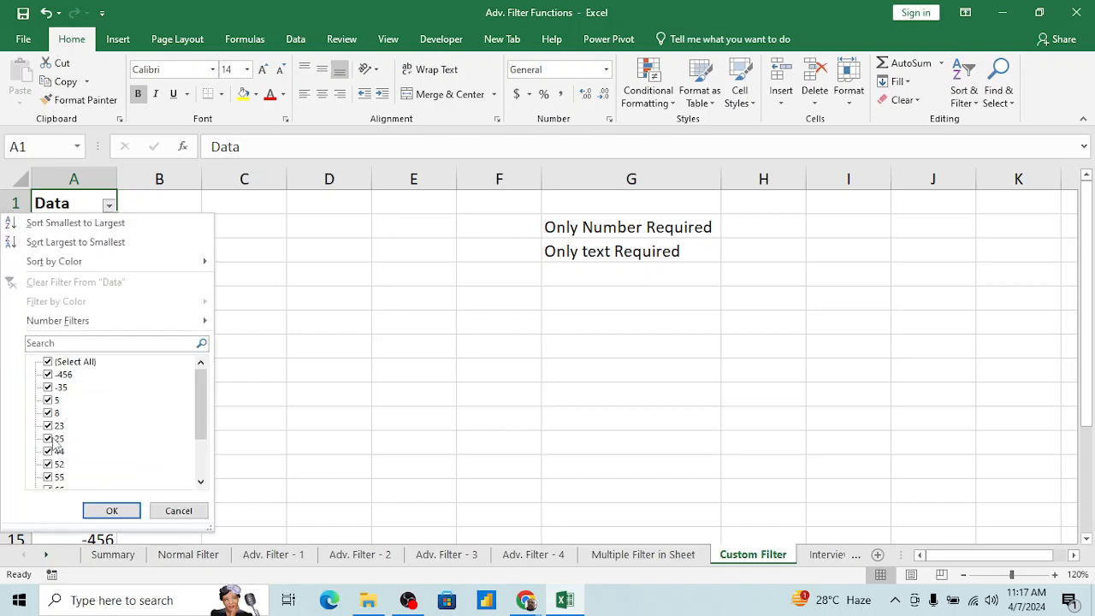
key(Down)
key(Down)
key(Down)
key(Down)
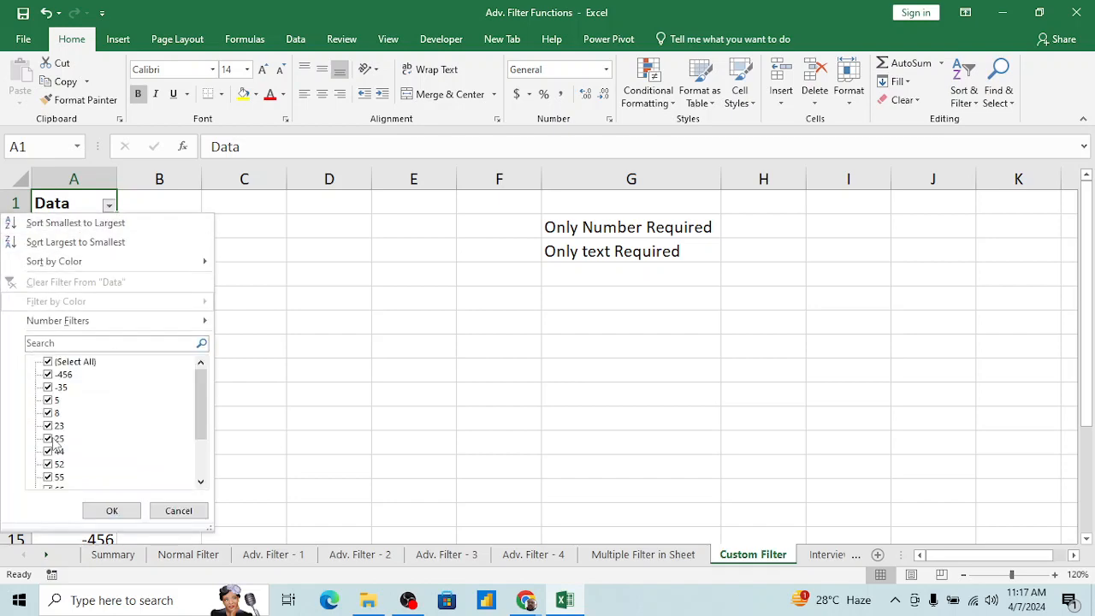
key(Down)
key(Down)
key(Up)
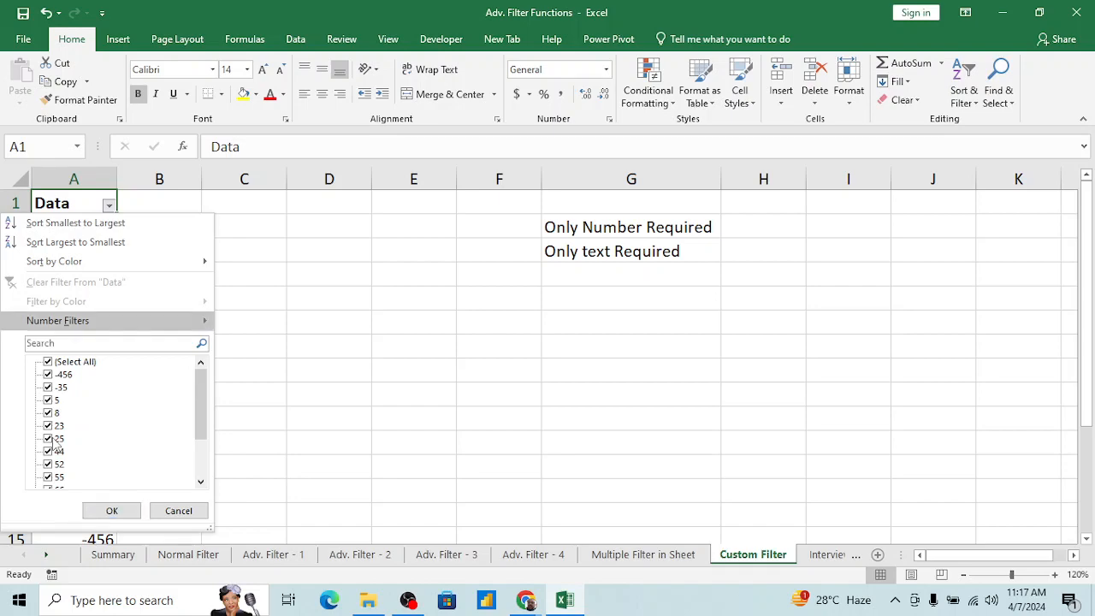
key(Right)
key(Down)
key(Down)
key(Down)
key(Down)
key(Down)
key(Down)
key(Down)
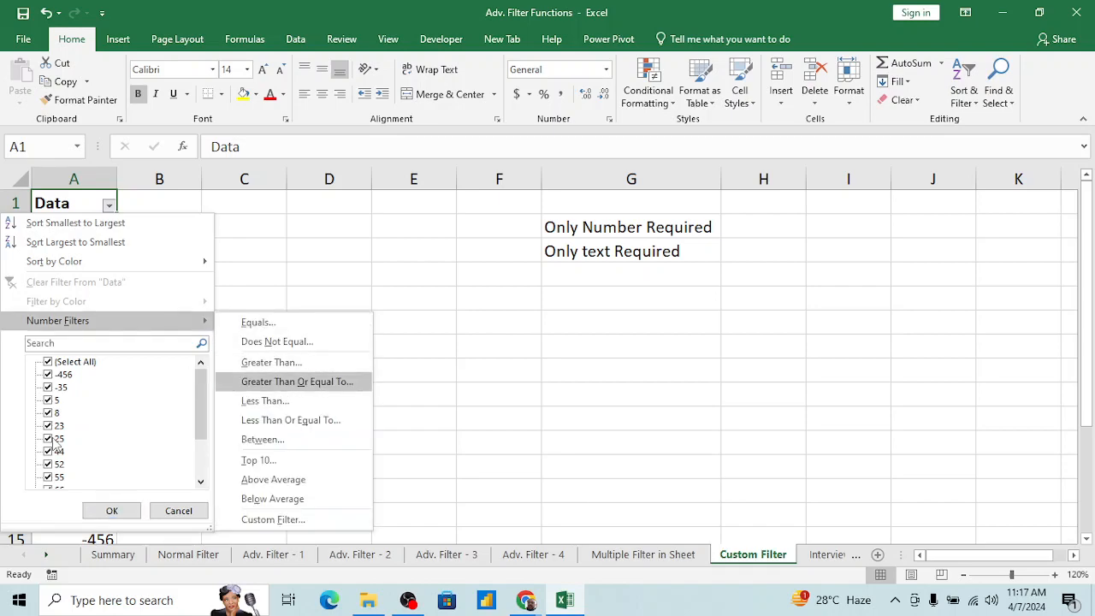
key(Down)
key(Down)
key(Down)
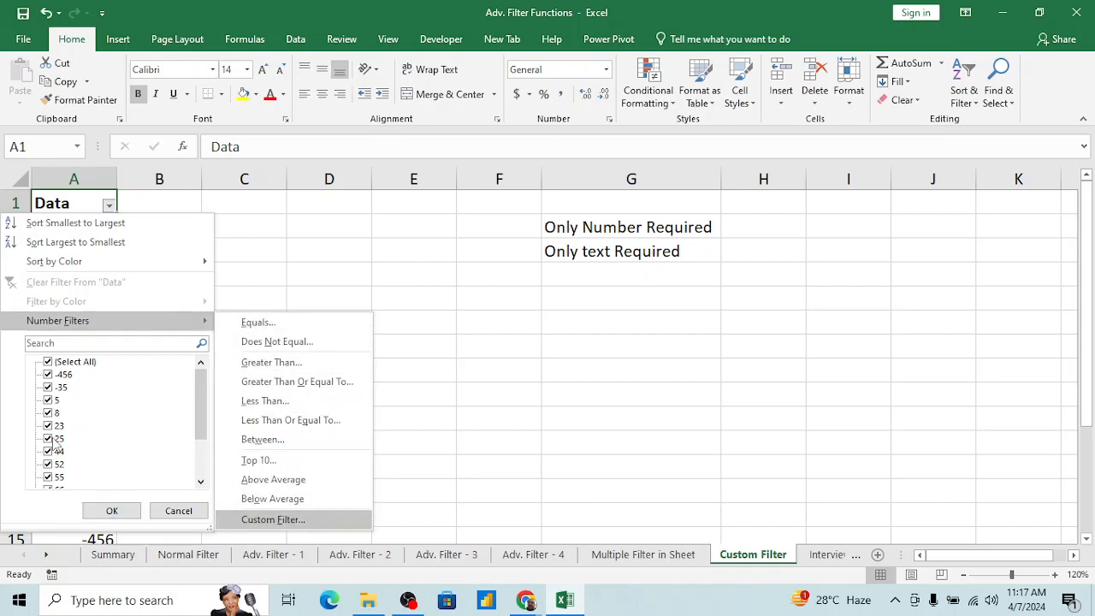
key(Return)
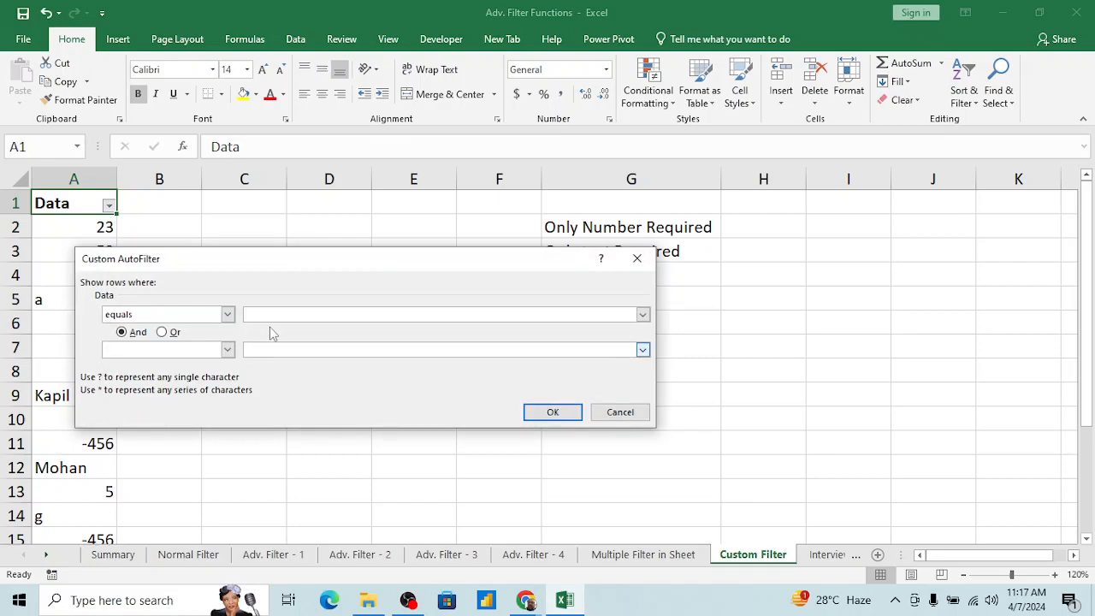
Step: Set the first custom filter condition for Data to "is greater than"
drag(275, 265, 527, 311)
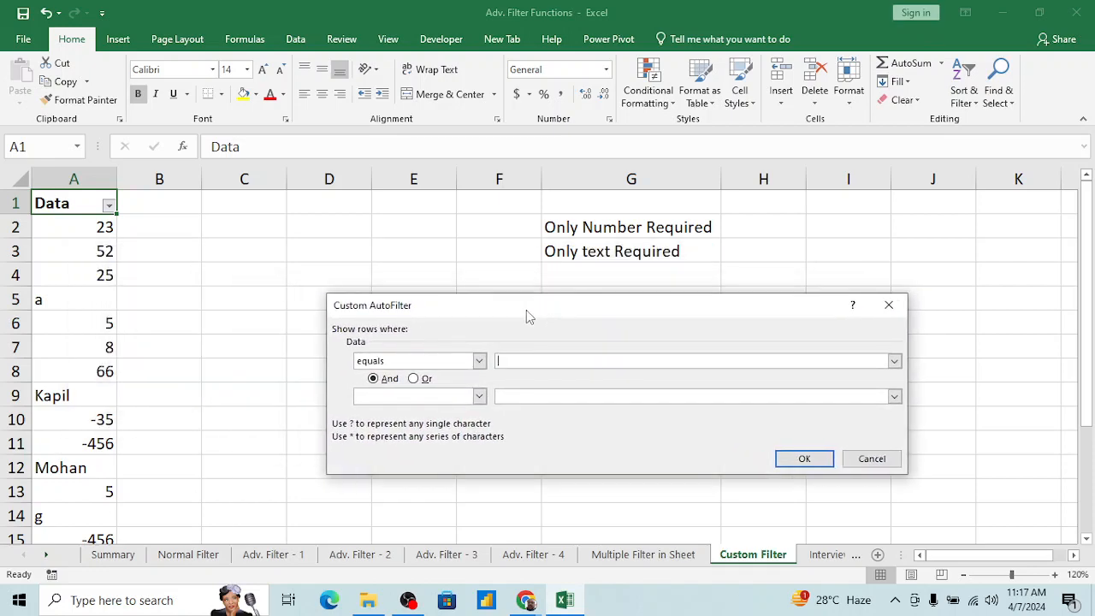
click(479, 360)
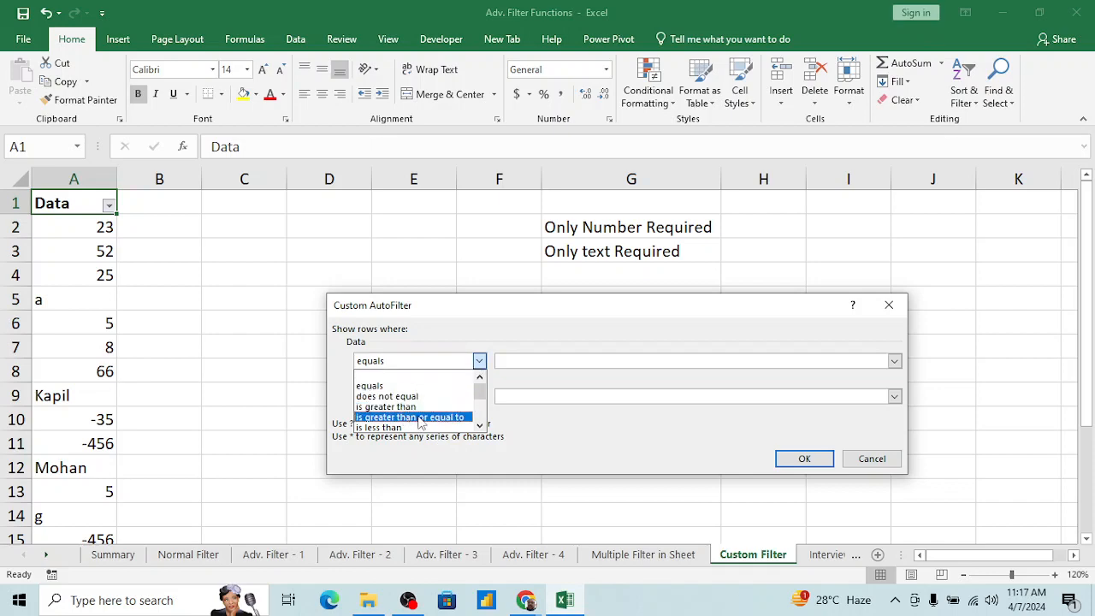
click(416, 407)
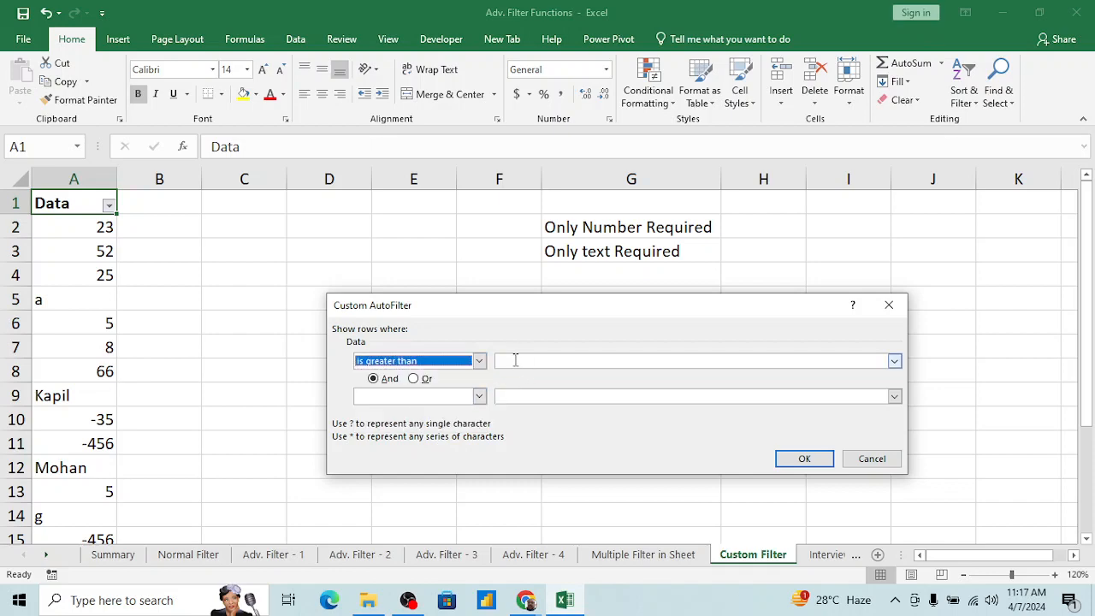
click(516, 360)
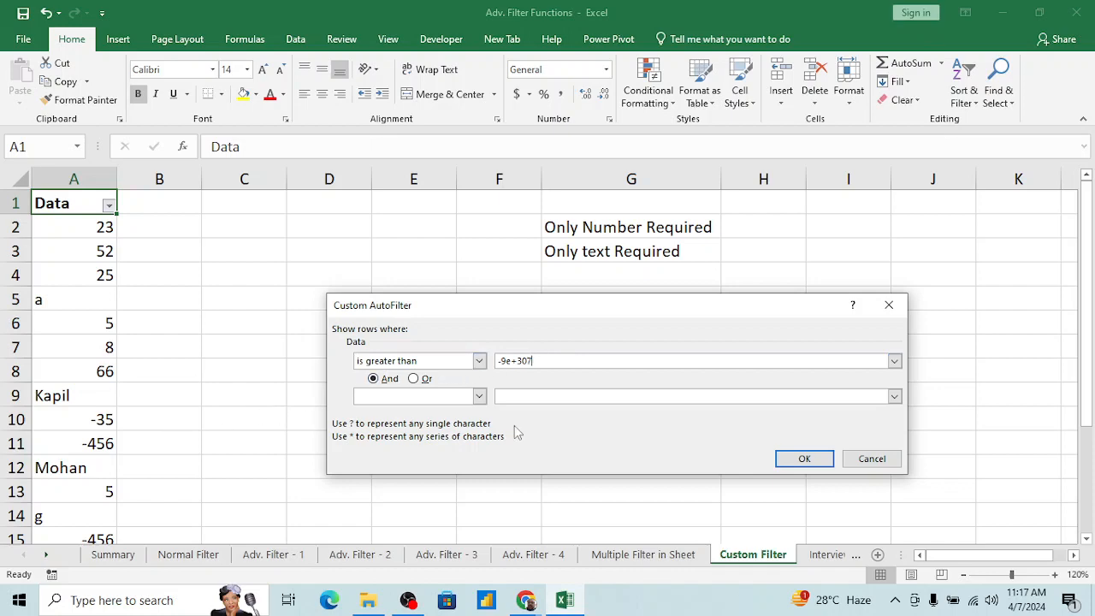
Step: Apply the custom filter with the limit -9e+307 to the Data column and check the entries that remain
click(804, 460)
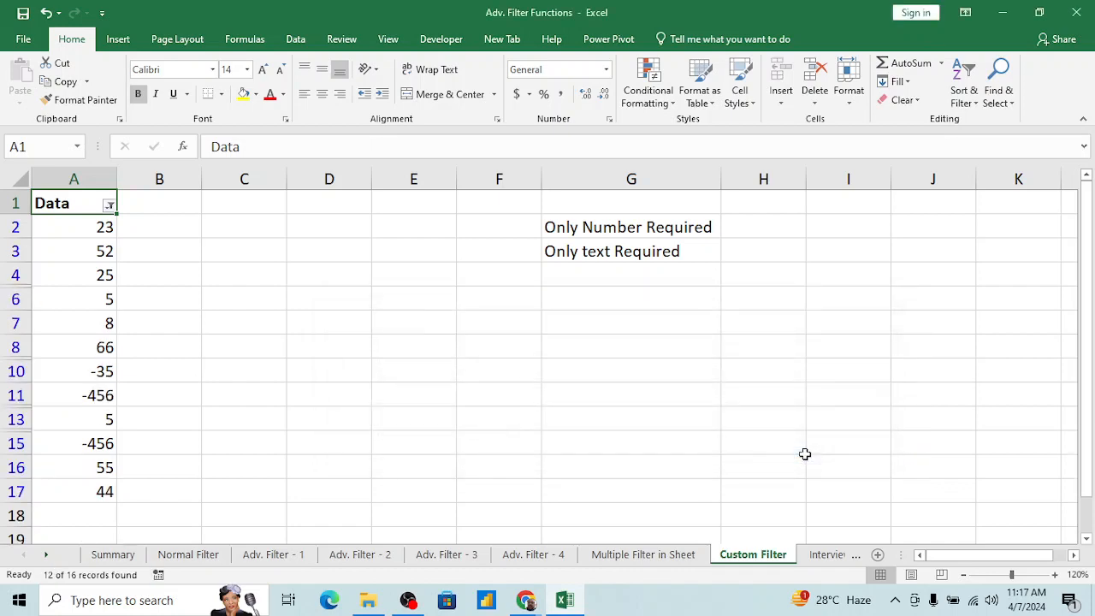
click(91, 366)
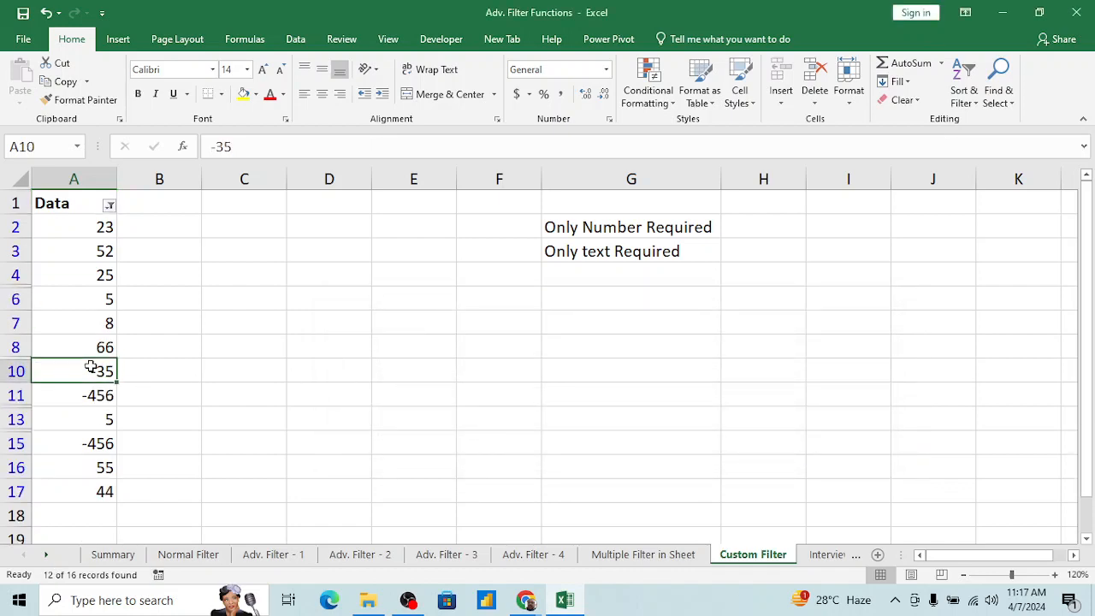
key(ctrl+Down)
key(Down)
key(Up)
key(Up)
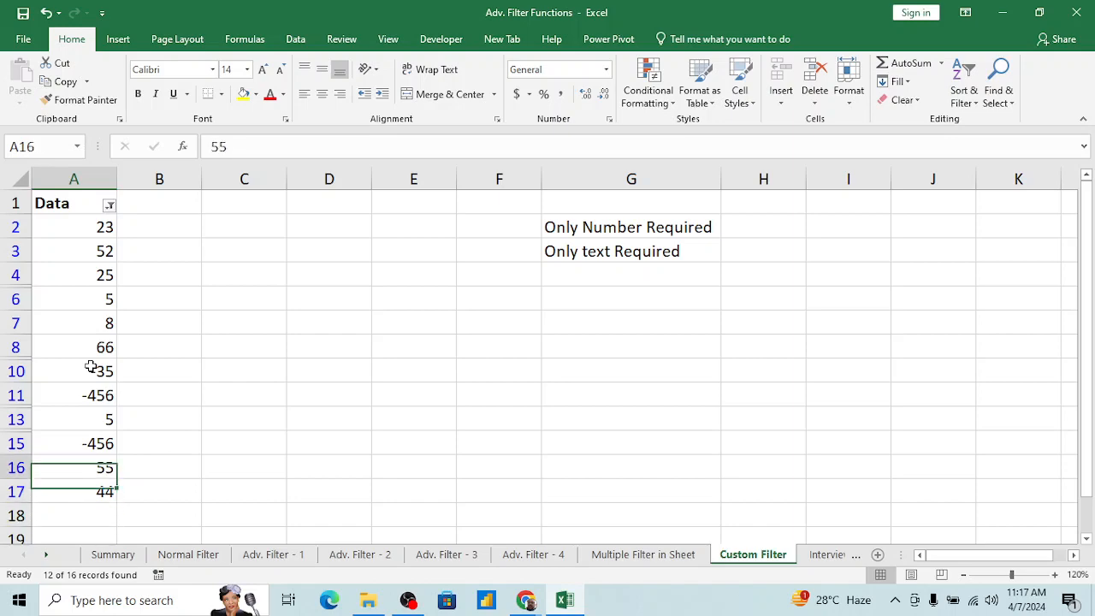
key(ctrl+Up)
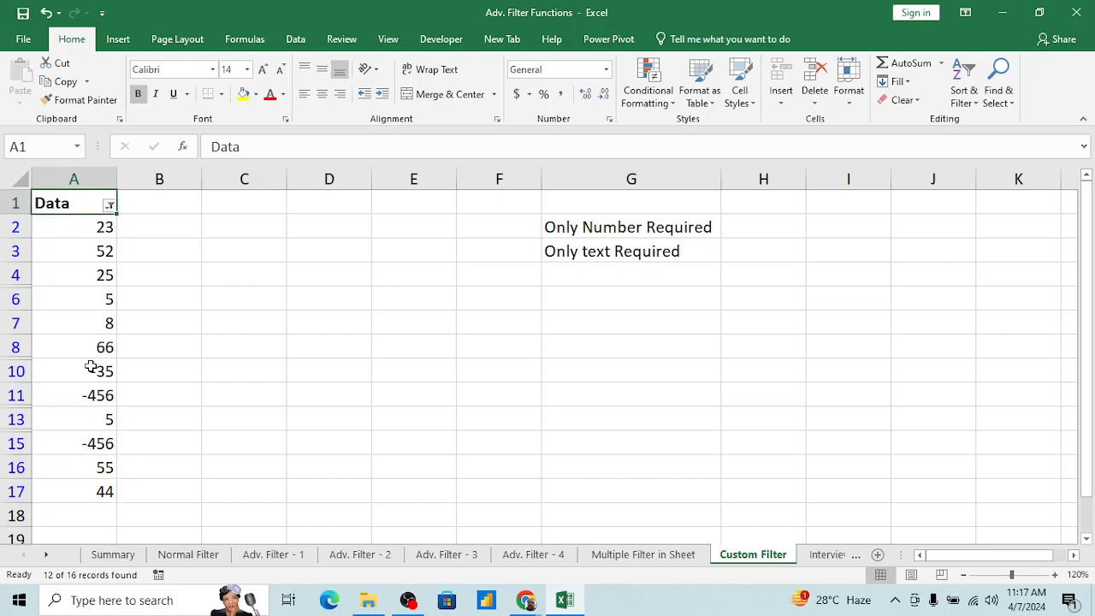
Step: Clear the Data filter and reapply a custom filter showing rows where Data is greater than -9e+307
key(alt+a)
key(c)
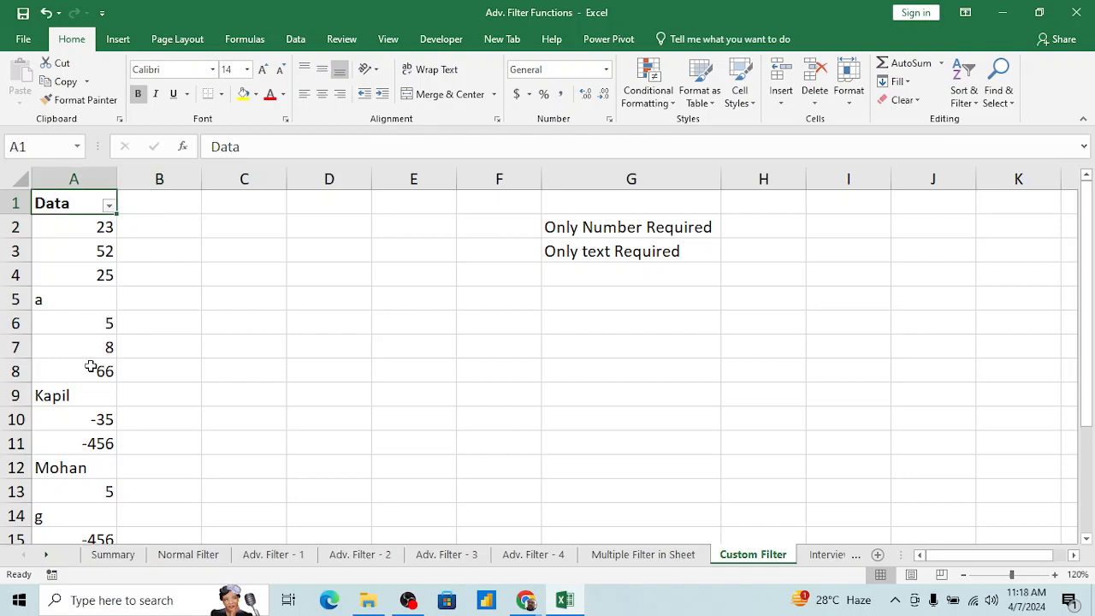
click(110, 211)
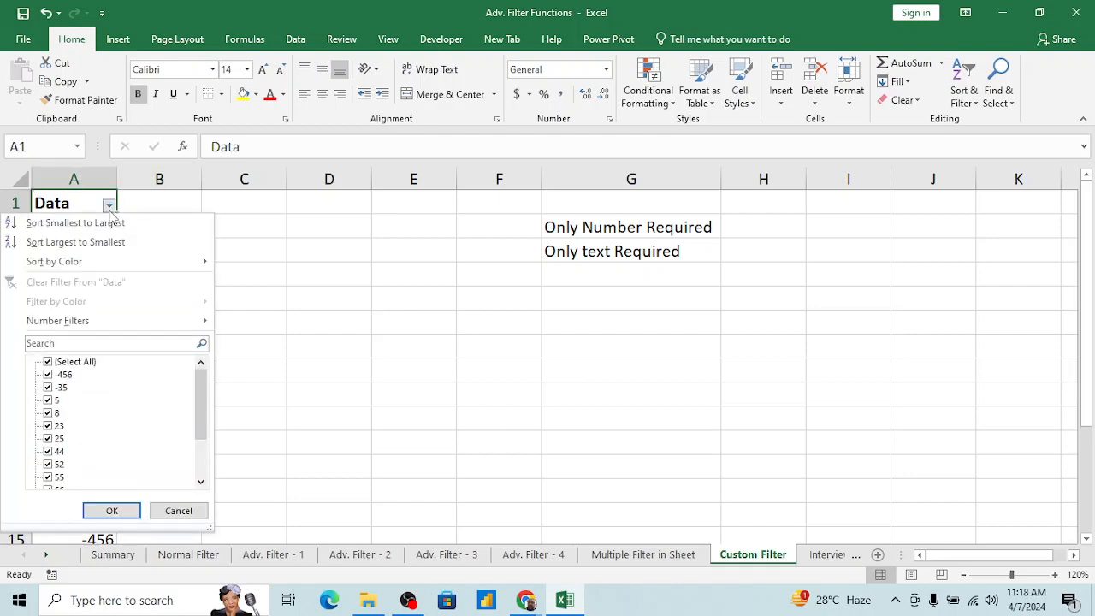
mouse_move(102, 321)
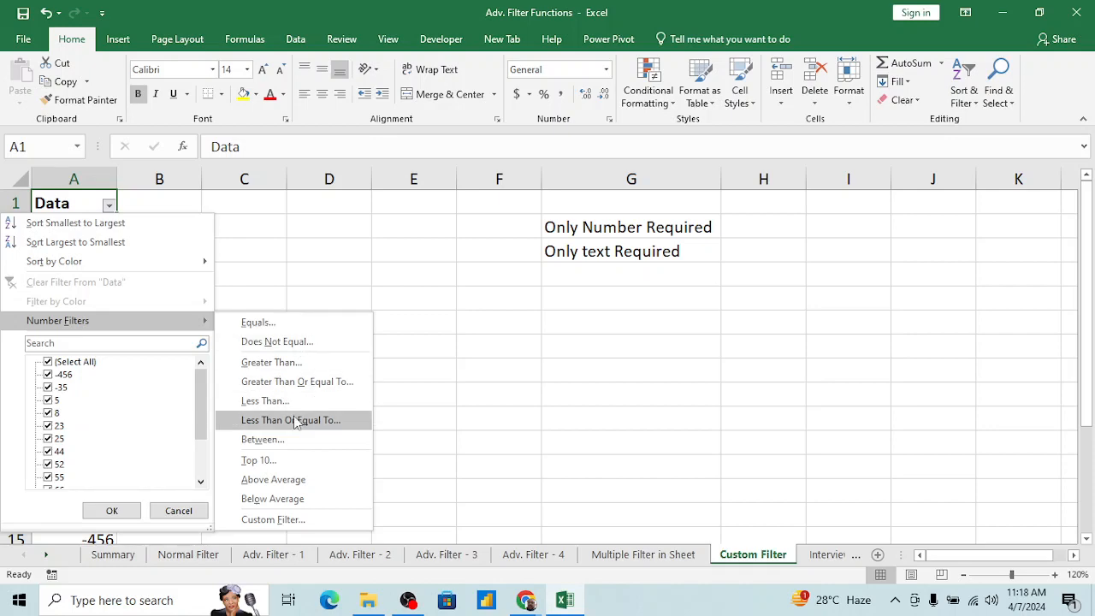
click(272, 519)
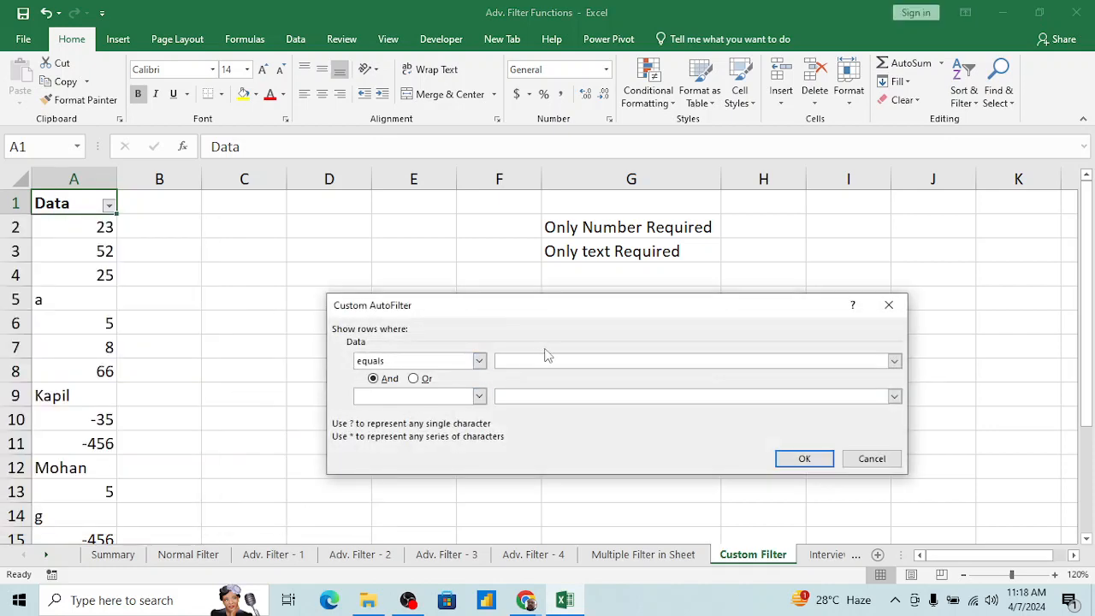
click(479, 360)
click(416, 407)
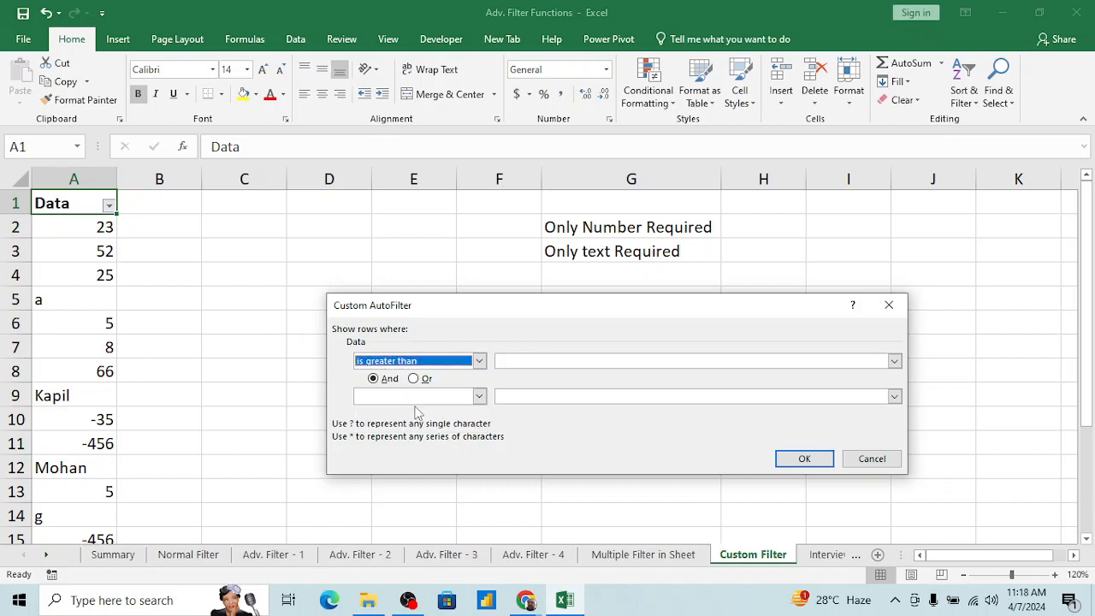
click(529, 363)
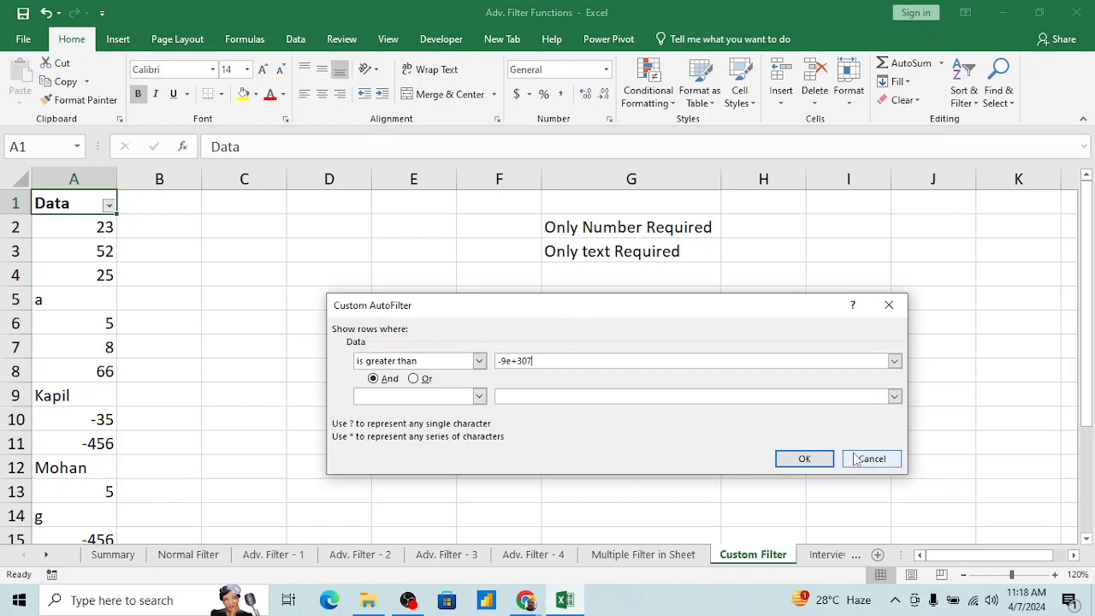
click(804, 460)
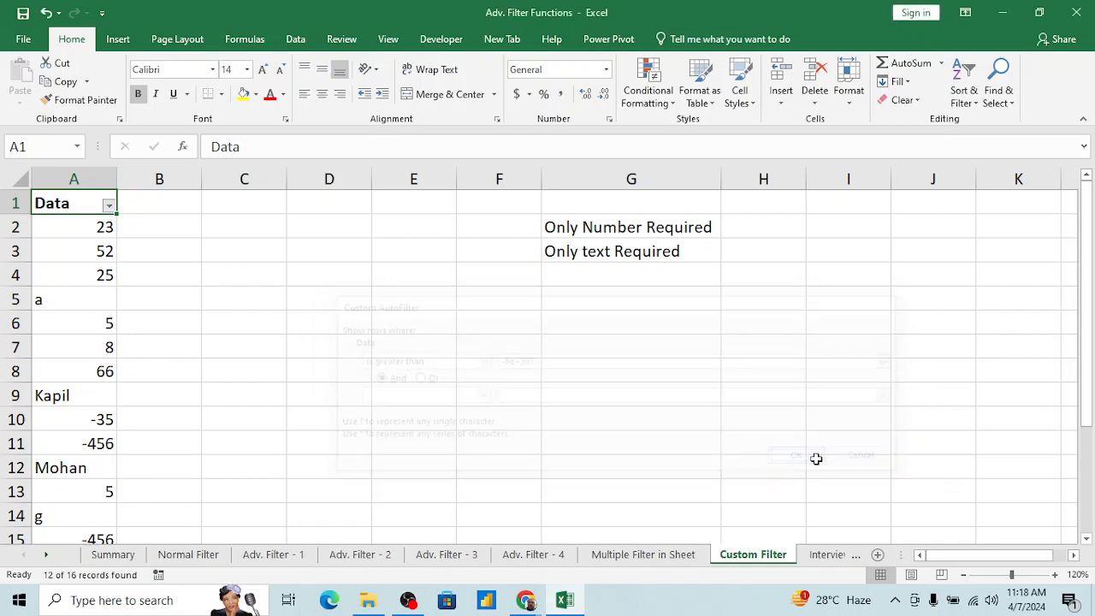
Step: Paste the copied picture of the Custom AutoFilter dialog at G7, shrink it and place it below the column G notes
click(602, 322)
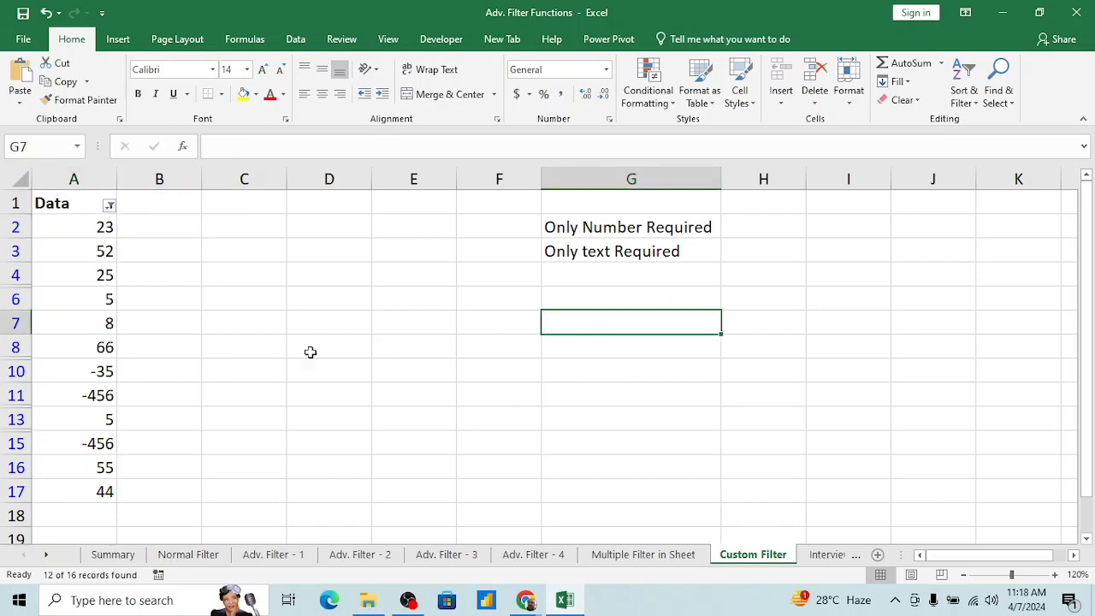
key(ctrl+v)
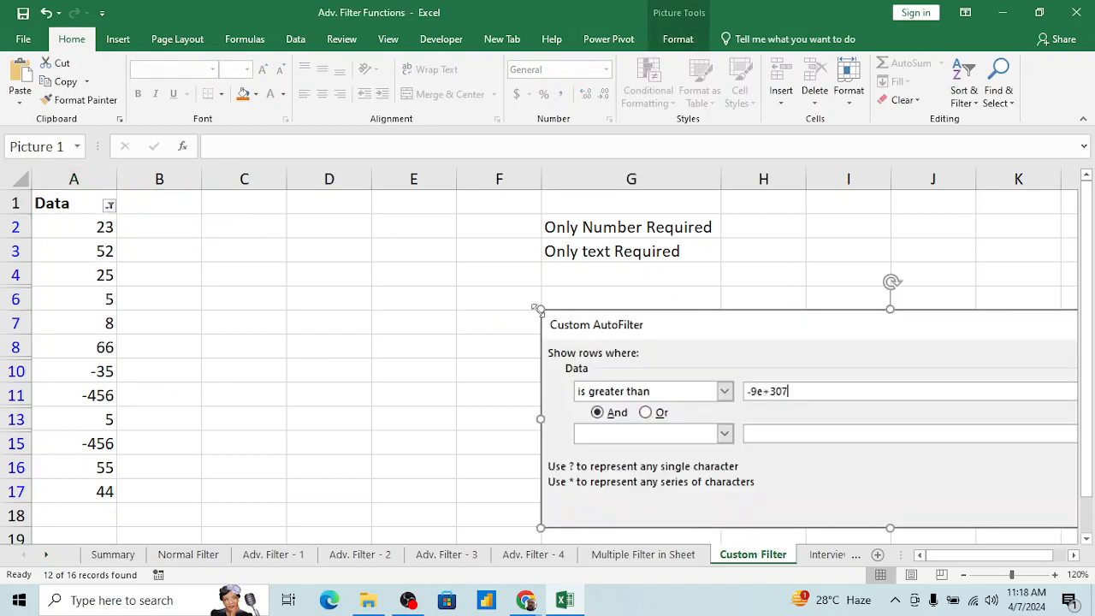
drag(537, 309, 709, 371)
drag(799, 379, 530, 305)
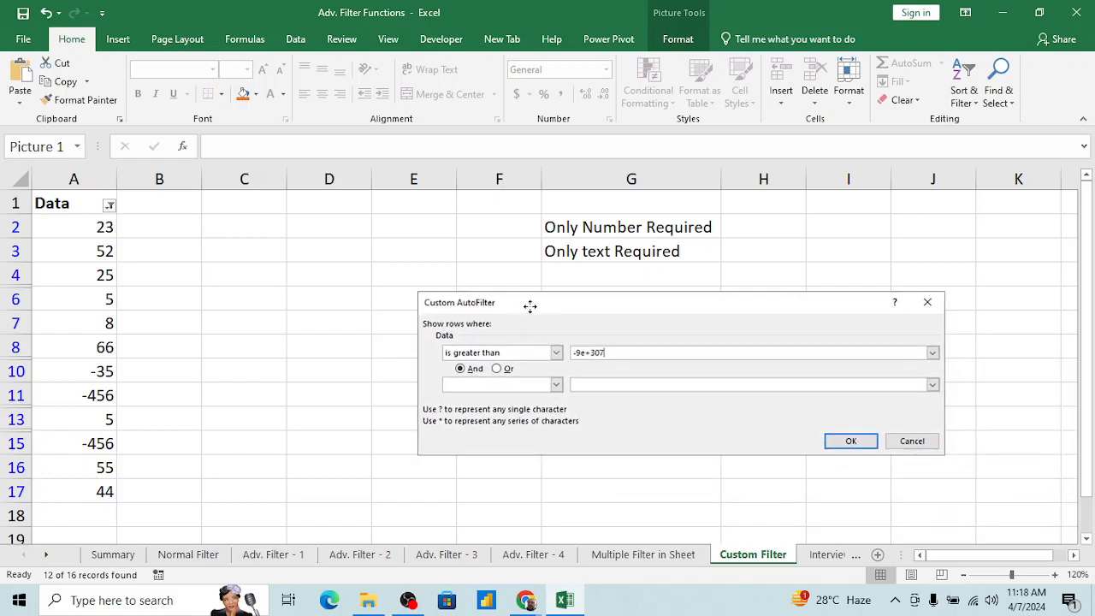
Step: Enter "-9e+307" with its quotation marks in H2 beside Only Number Required, and a in H3 beside Only text Required
click(762, 224)
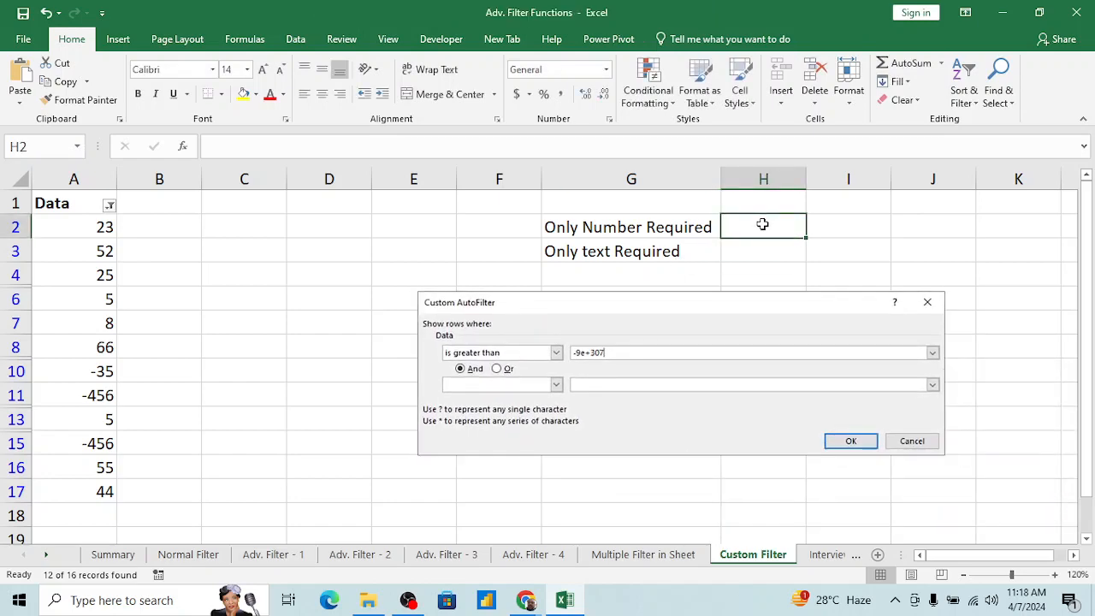
text("-9e+307)
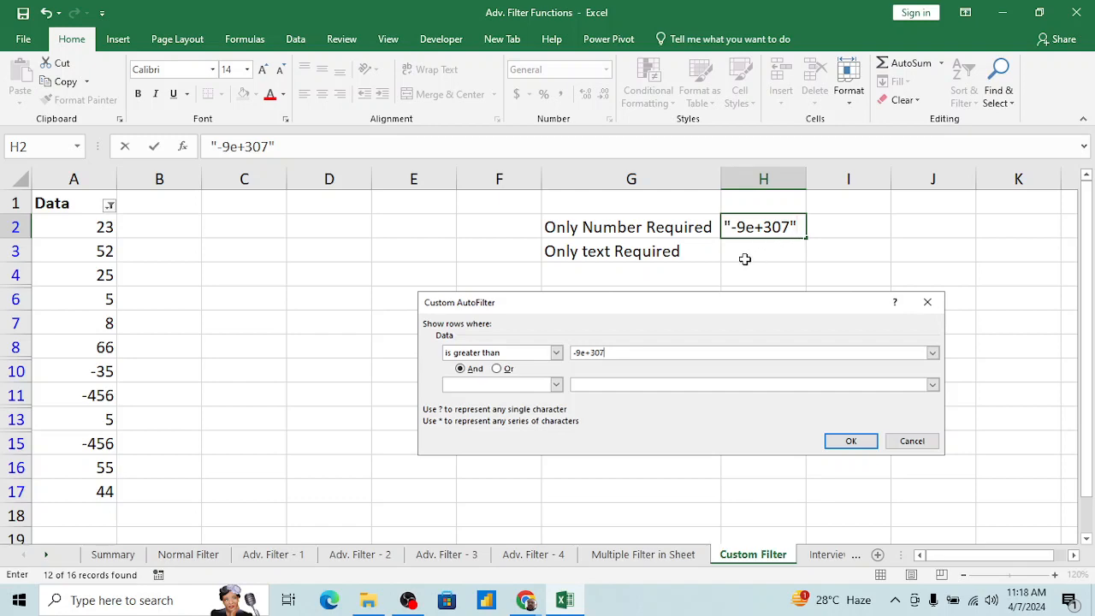
click(745, 259)
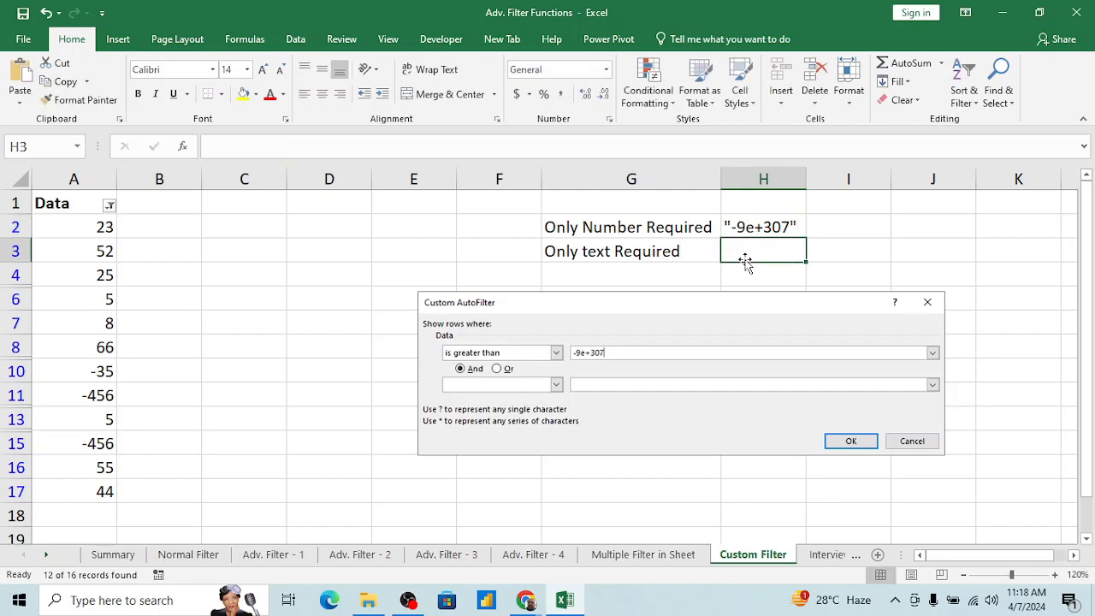
key(Left)
key(Left)
key(Right)
key(Right)
text(a)
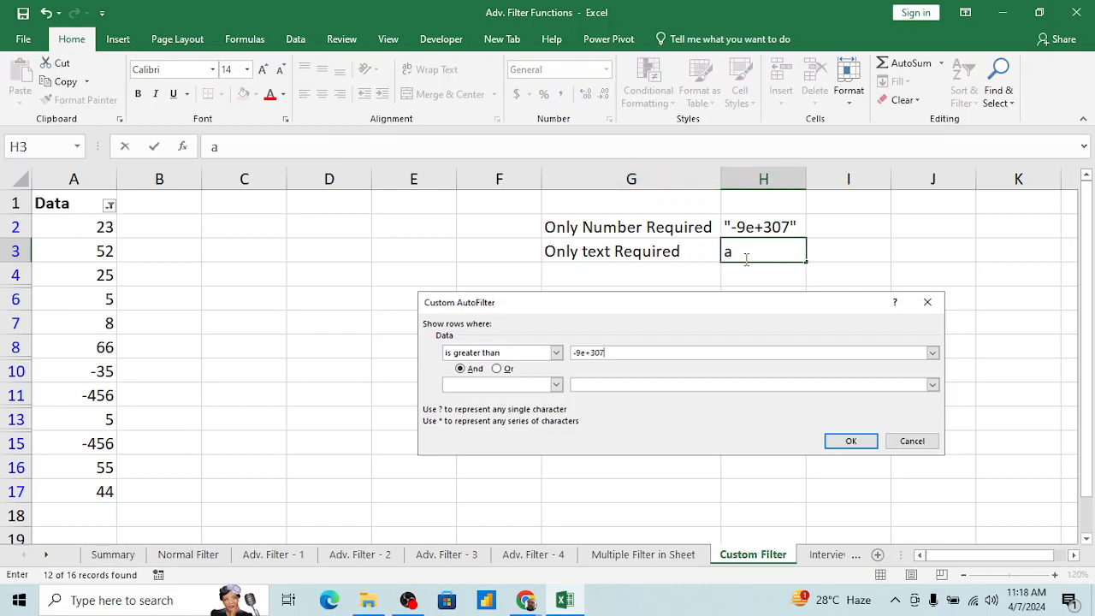
key(Return)
Step: Return to the Data header in A1 and clear the filter to show all rows
key(Up)
key(ctrl+Left)
key(ctrl+Left)
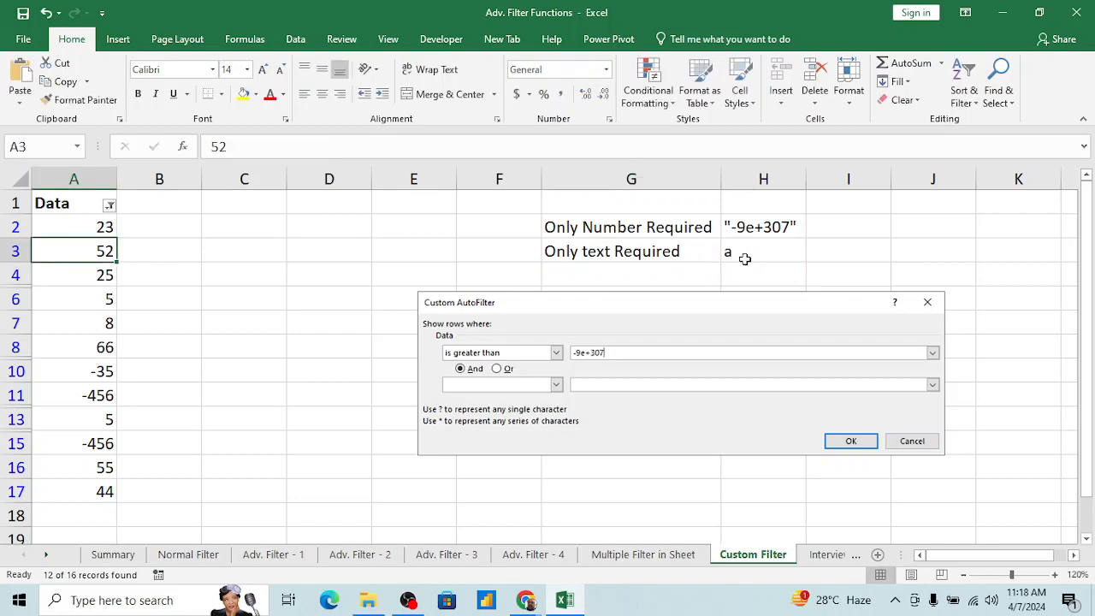
key(Up)
key(Up)
key(alt+d)
key(f)
key(s)
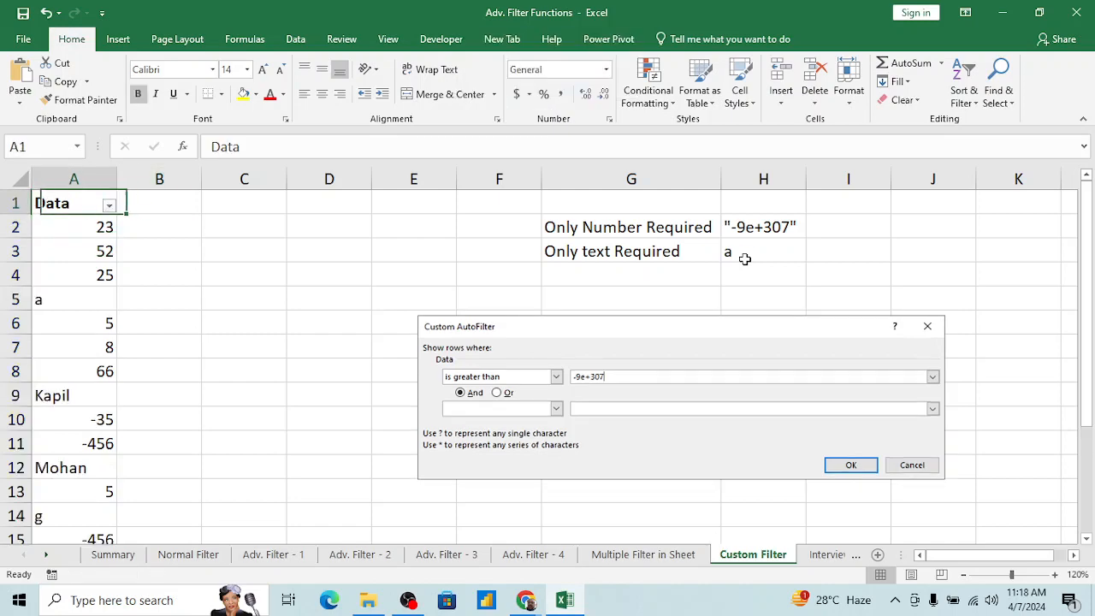
Step: Filter the Data column to text only with the custom condition "is greater than" a
key(alt+Down)
mouse_move(133, 322)
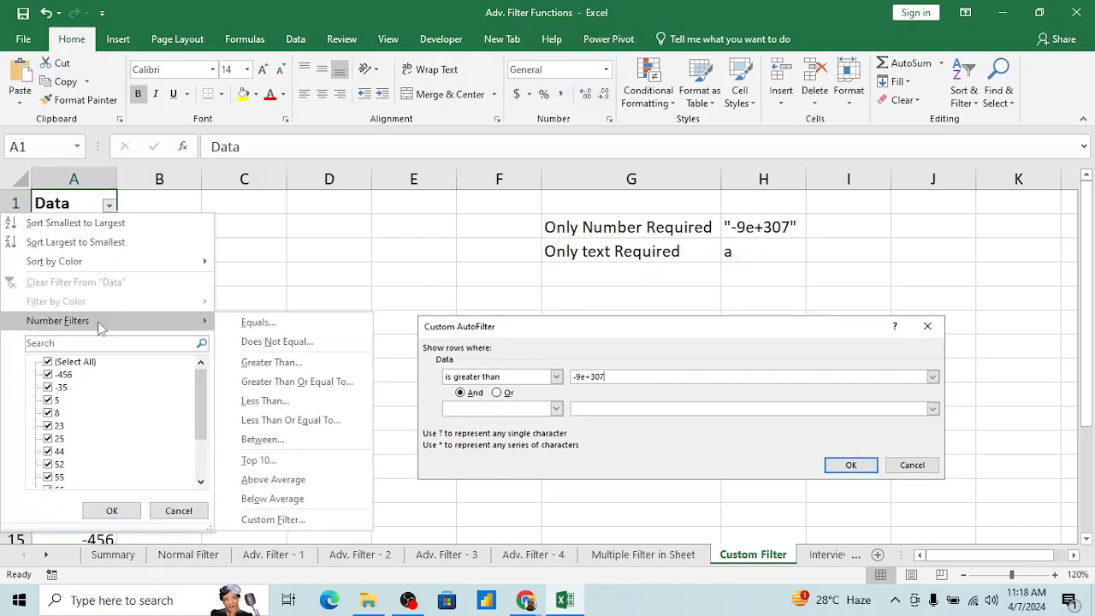
click(272, 519)
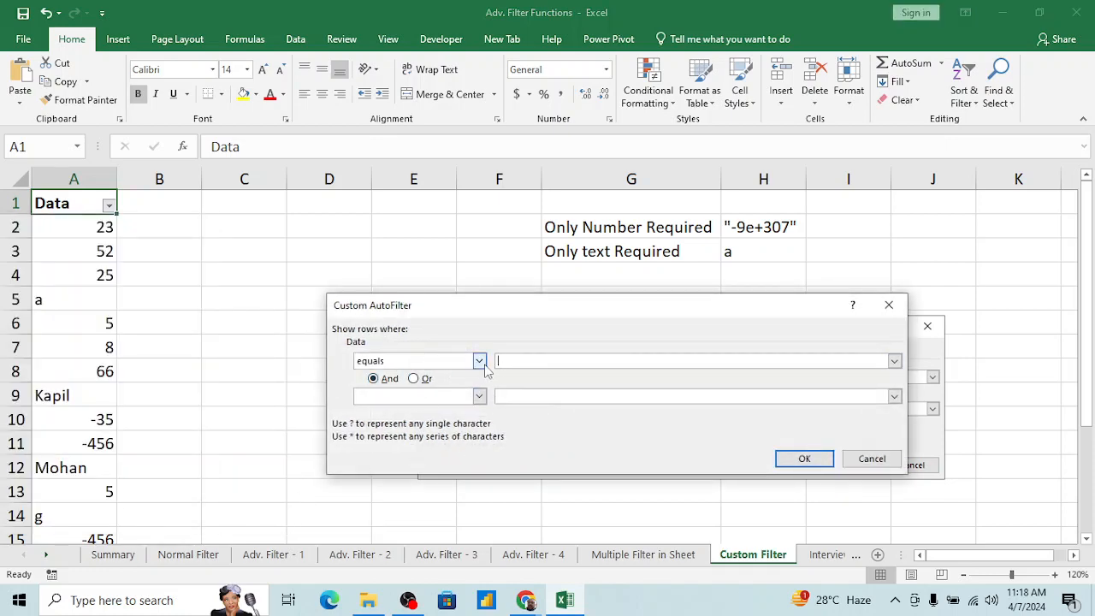
click(480, 360)
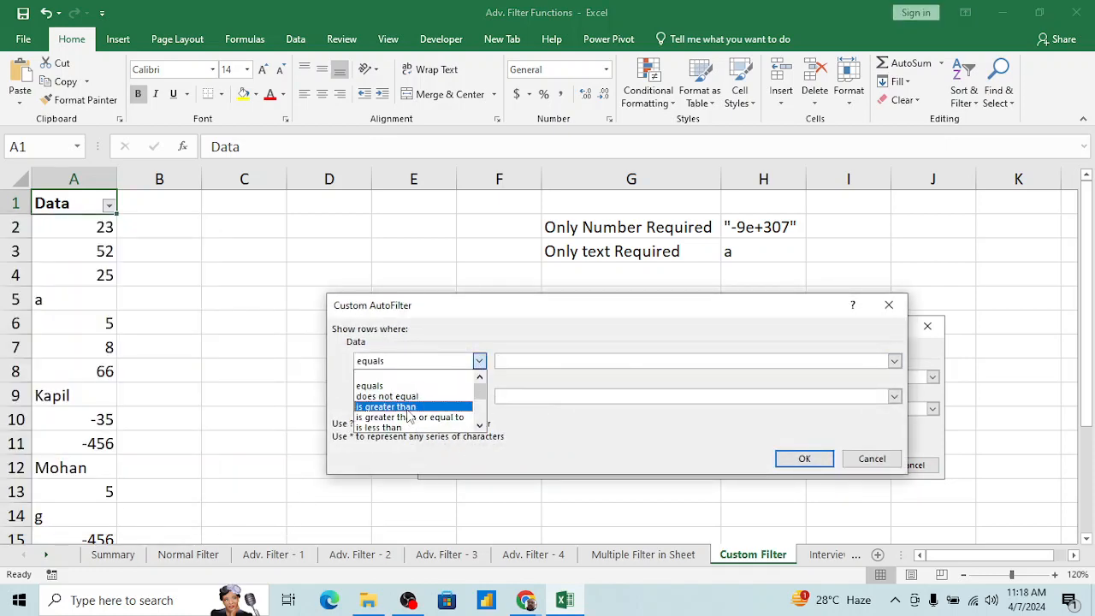
click(440, 401)
click(525, 361)
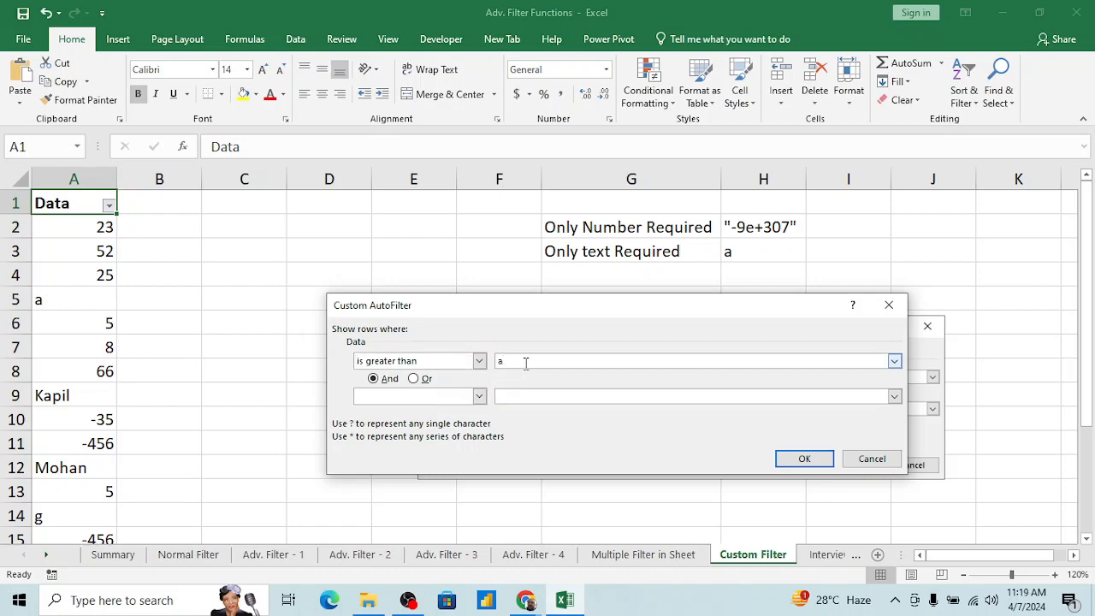
text(a)
click(797, 459)
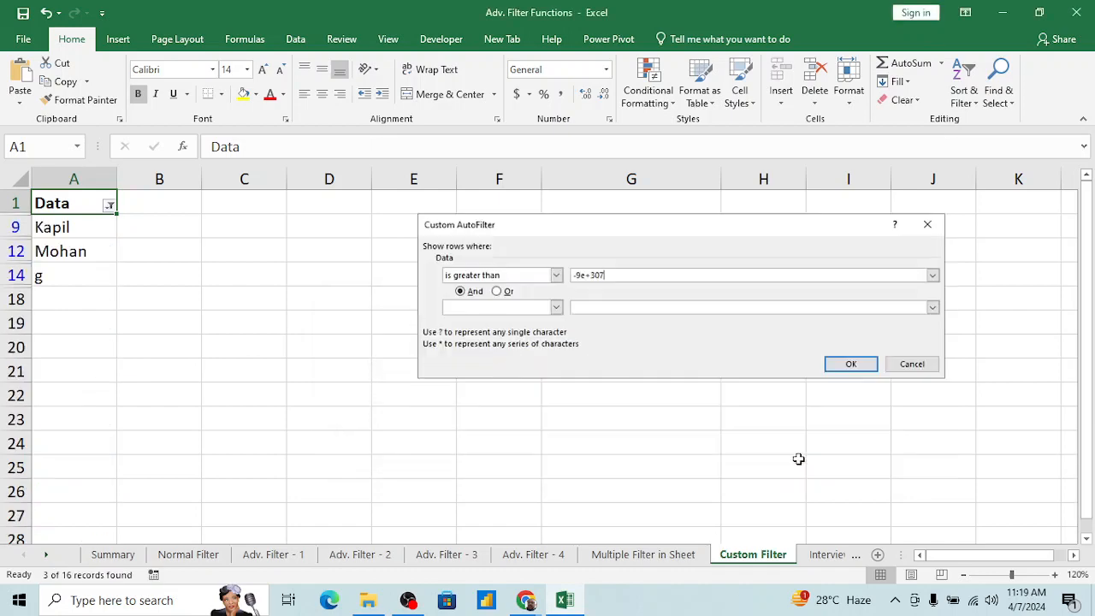
Step: Check each entry left in the filtered Data column
click(87, 254)
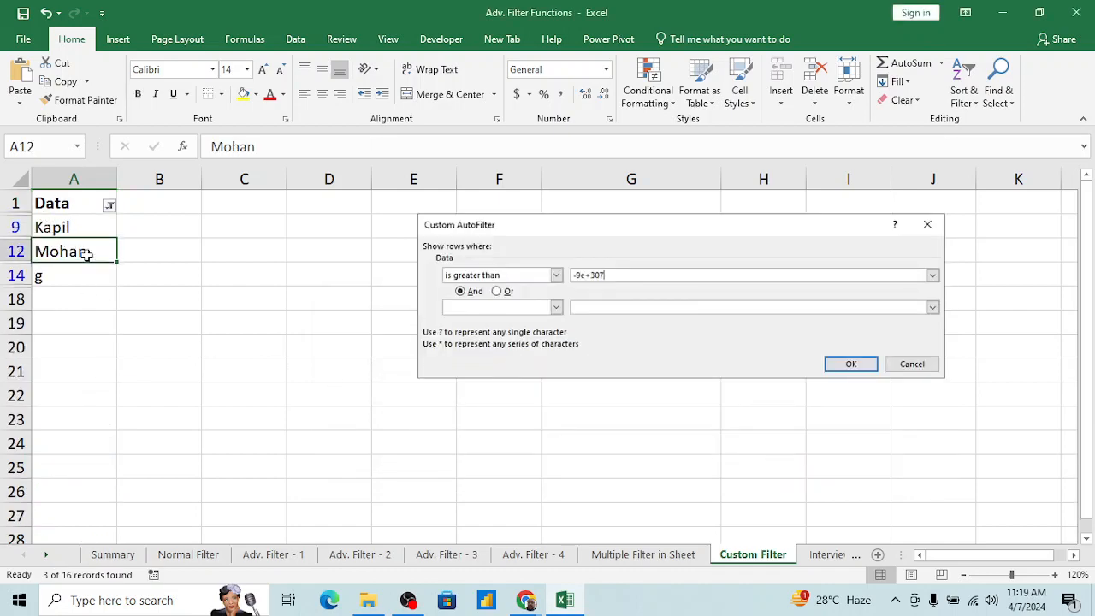
key(ctrl+Up)
key(Down)
key(Down)
key(Down)
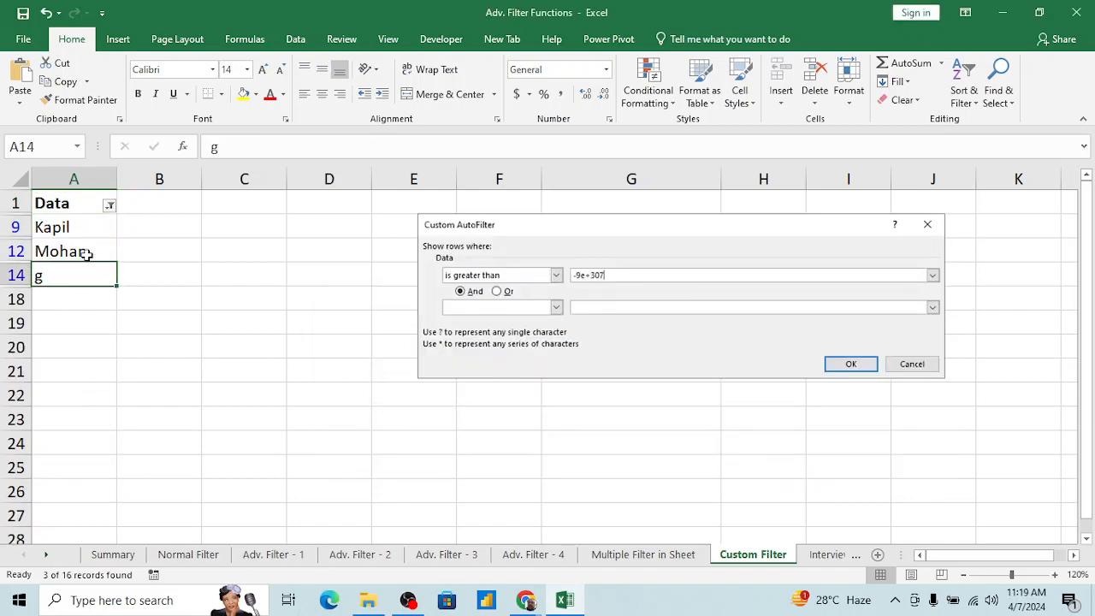
key(Up)
key(Up)
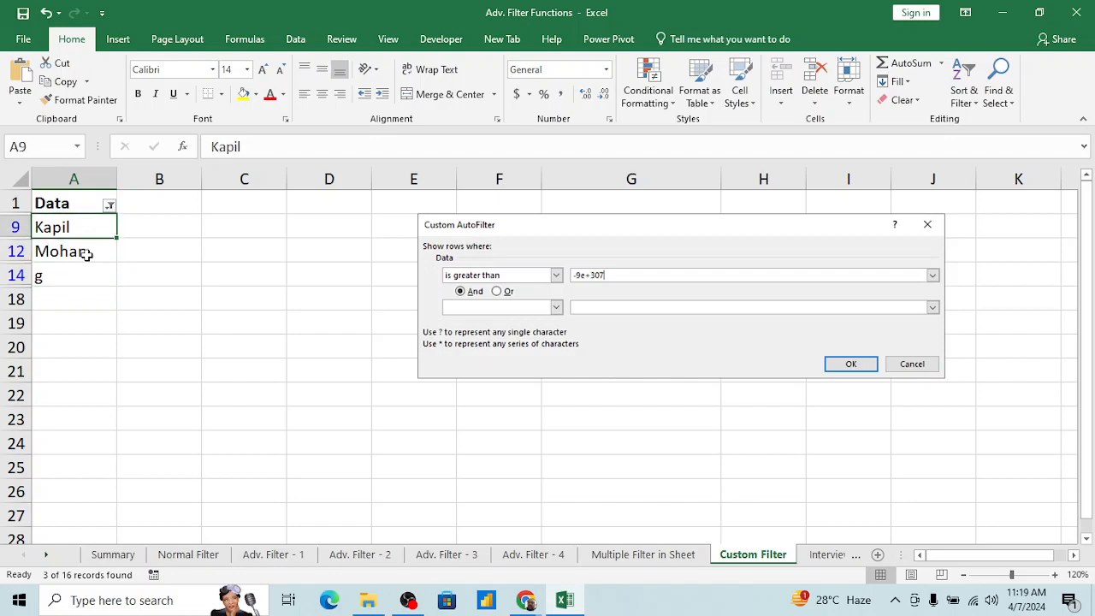
Step: Clear the text filter on the Data column from its header cell
key(Up)
key(alt+d)
key(f)
key(s)
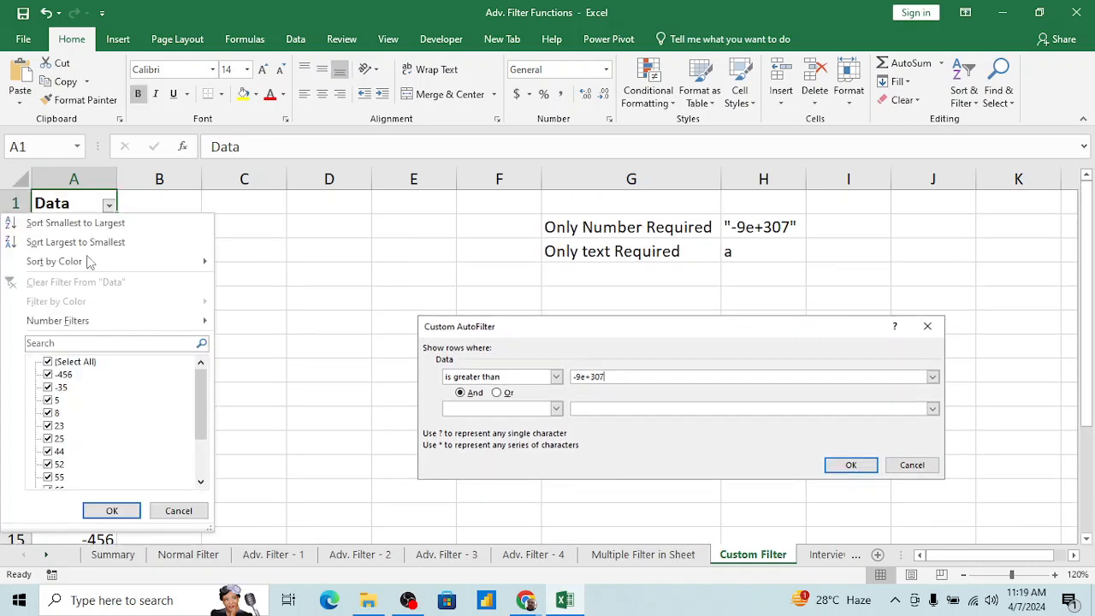
Step: Apply the text-only custom filter to Data again, with the condition "is greater than" and the value a
key(Down)
key(Down)
mouse_move(102, 320)
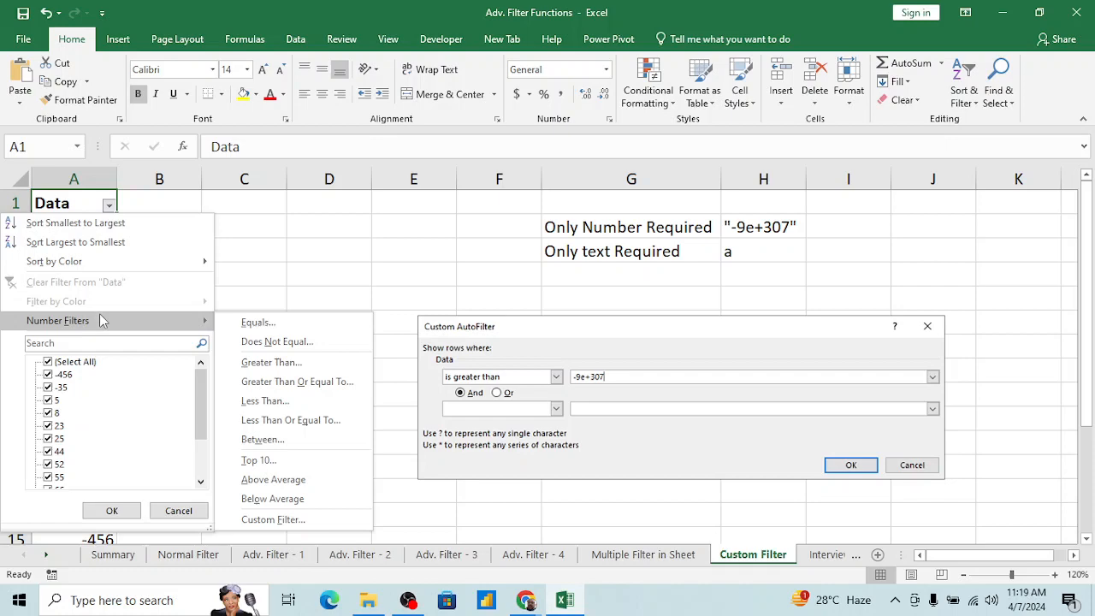
click(278, 522)
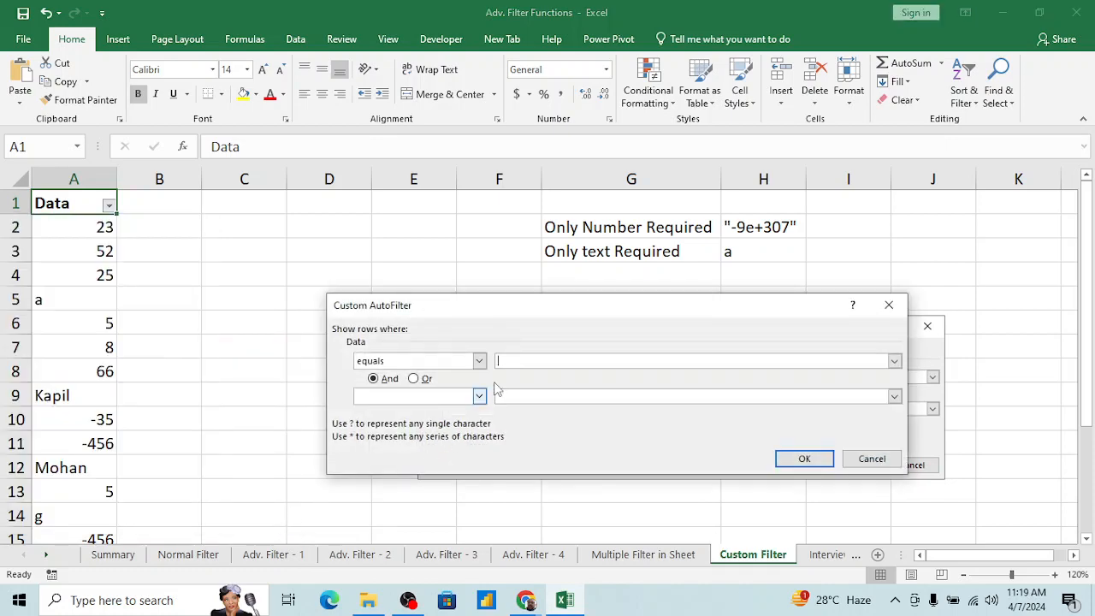
click(479, 361)
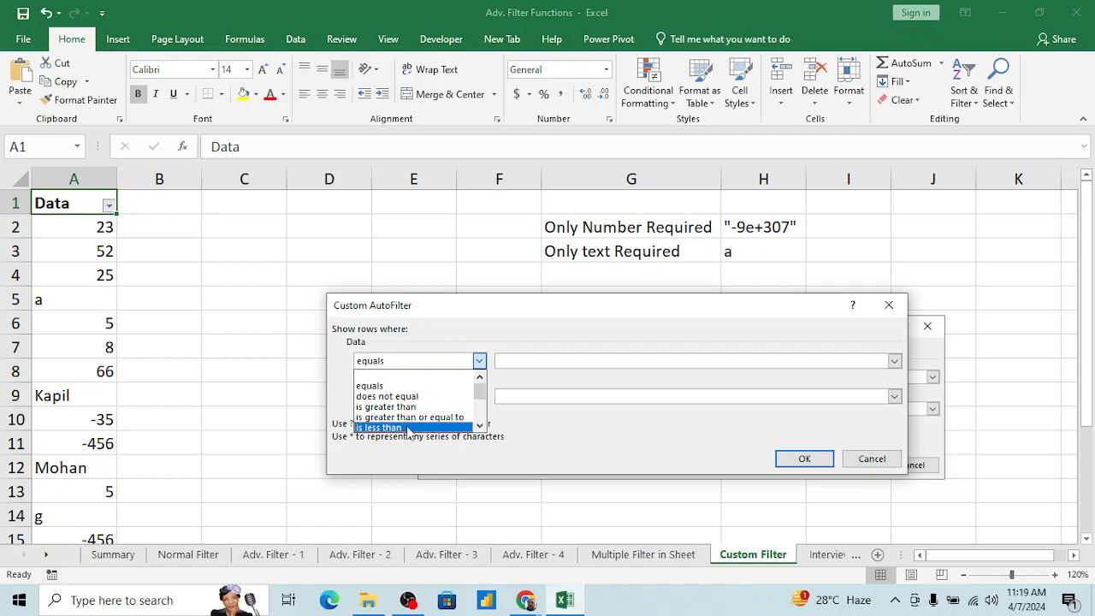
click(408, 428)
click(479, 360)
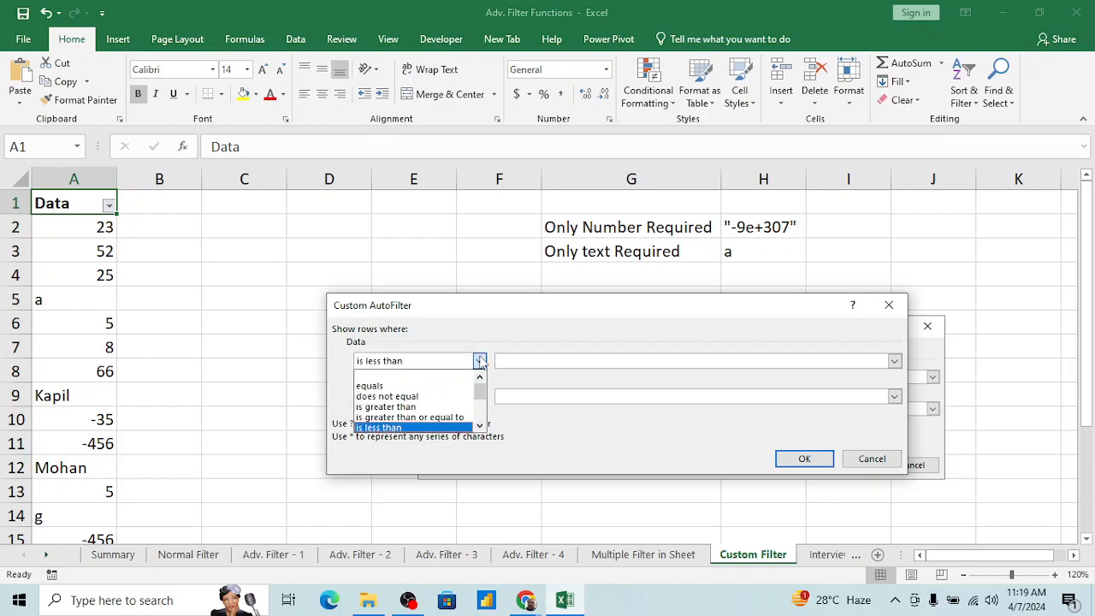
click(402, 406)
click(546, 360)
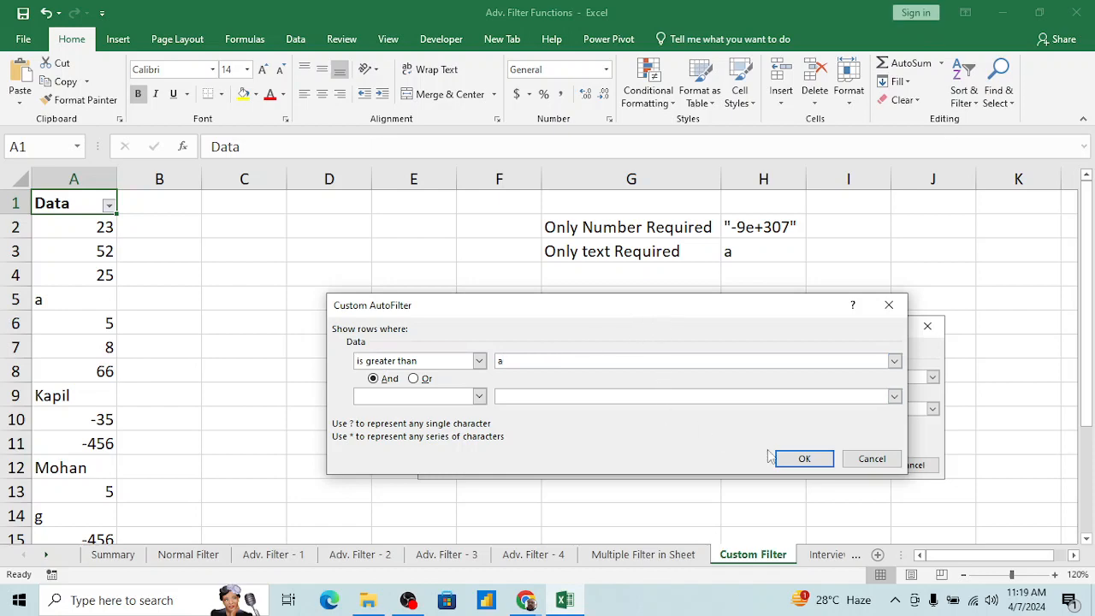
click(804, 458)
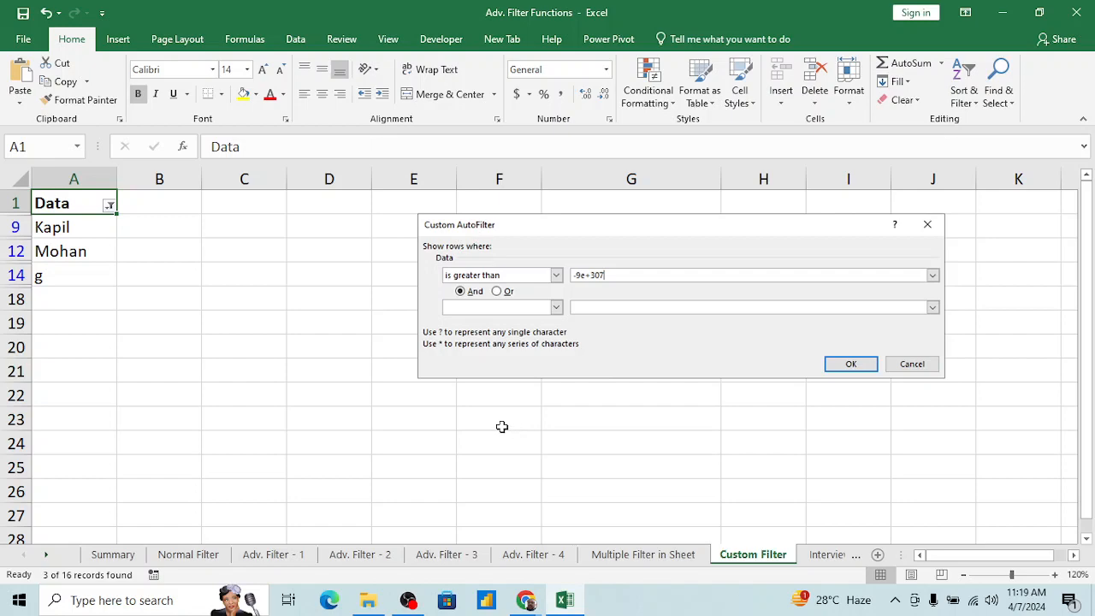
Step: Paste the captured text-only Custom AutoFilter dialog picture, place it directly below the first picture and enlarge it to a similar width
click(461, 417)
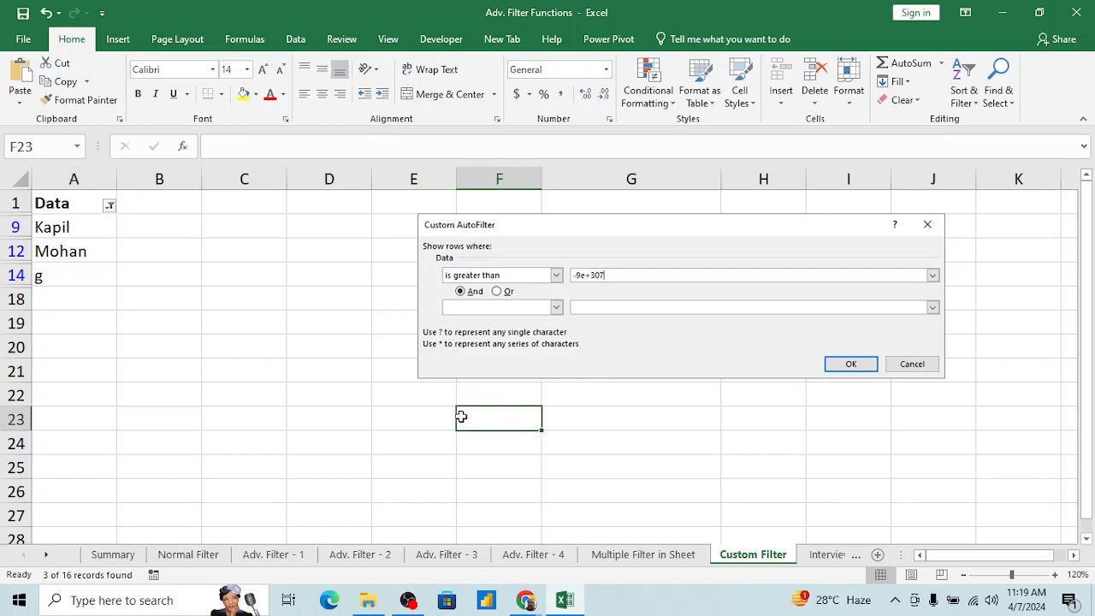
key(ctrl+v)
drag(498, 425, 647, 476)
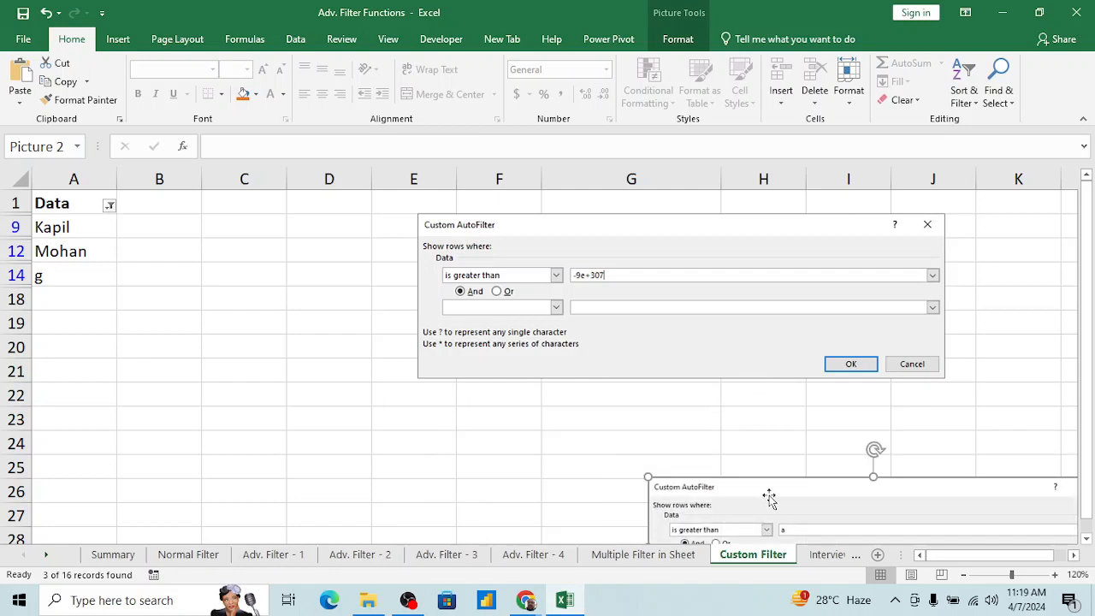
drag(767, 499, 547, 407)
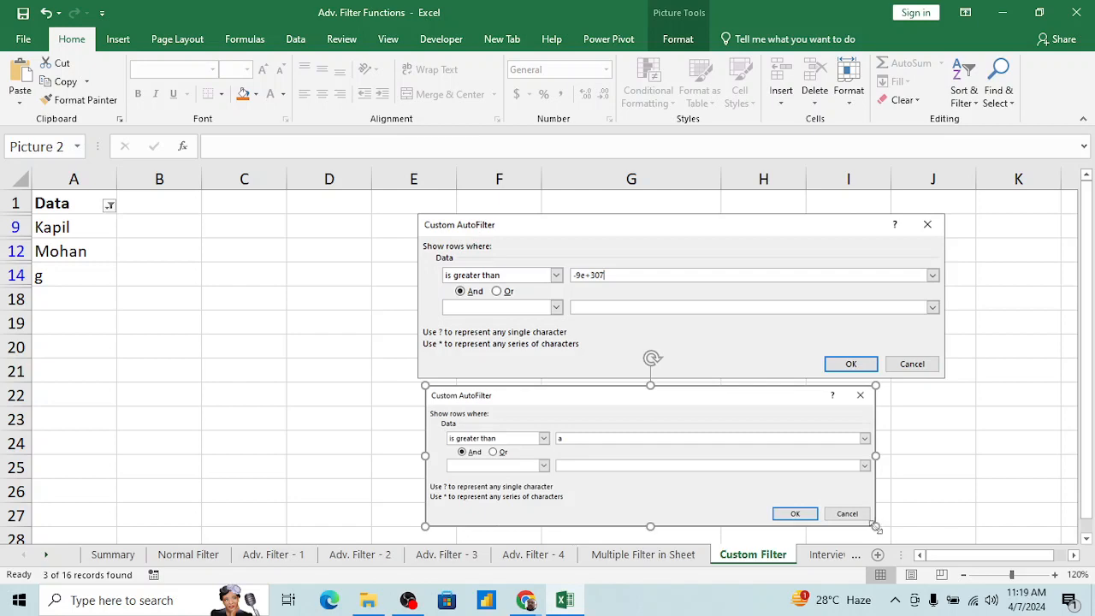
drag(874, 525, 935, 528)
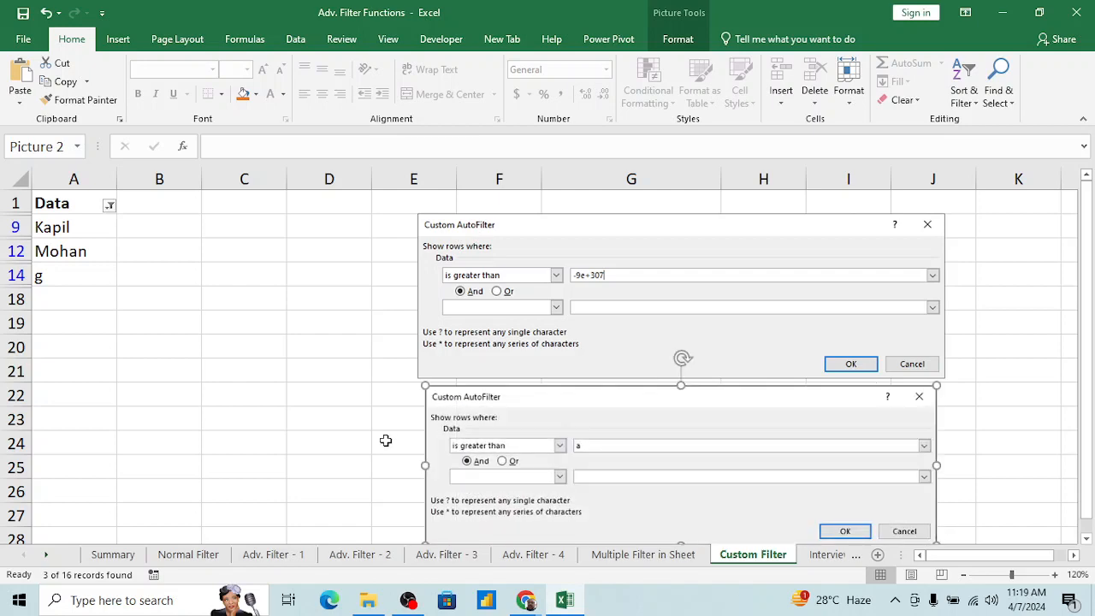
Step: Remove the filter from the Data column so every row and the condition notes are shown
click(358, 434)
key(ctrl+Up)
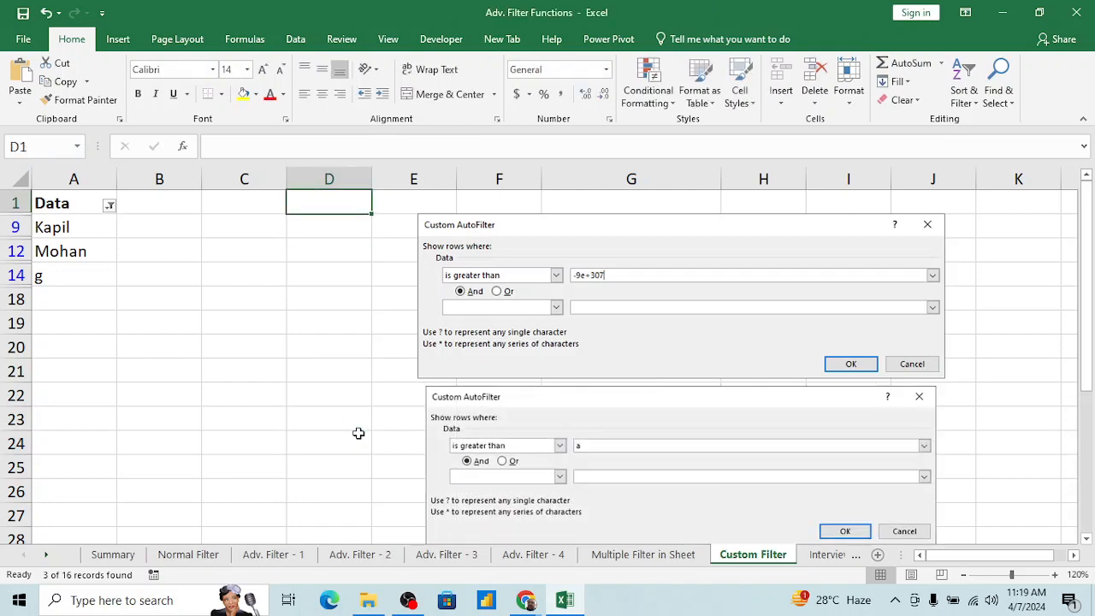
key(Right)
key(Right)
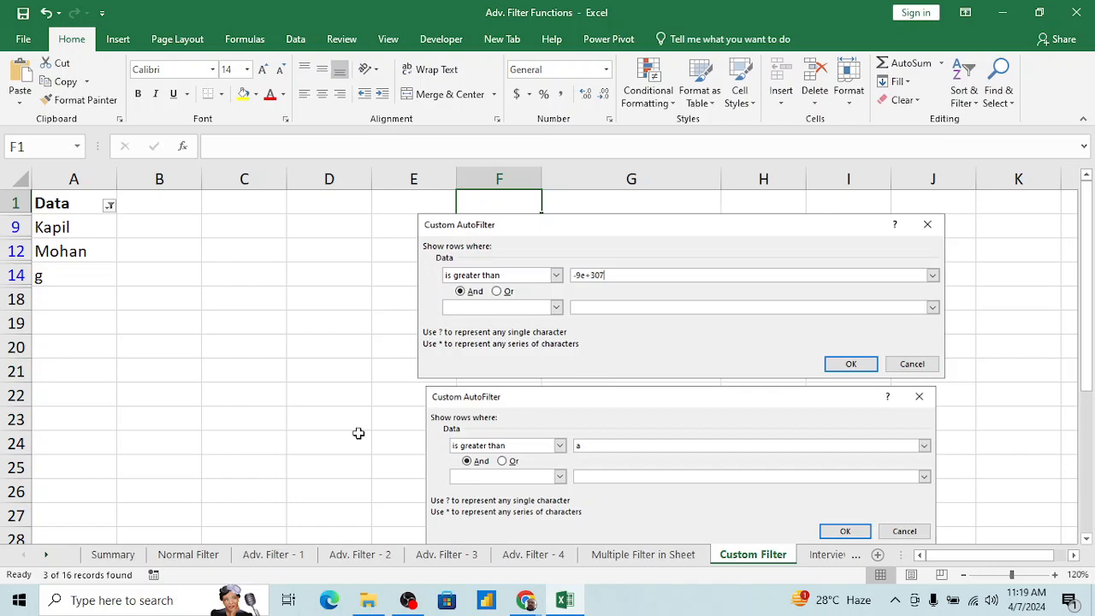
key(alt+d)
key(f)
key(f)
key(Down)
key(Down)
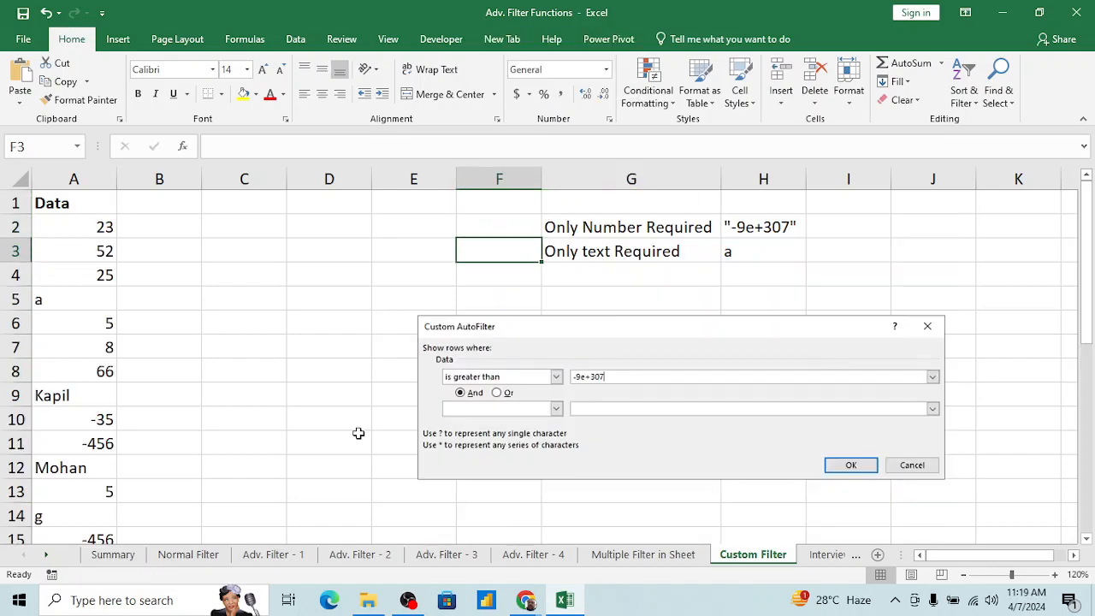
Step: Apply borders and a yellow fill to the filter-condition notes in G2:H3
key(Right)
key(Right)
key(Up)
key(shift+Left)
key(shift+Down)
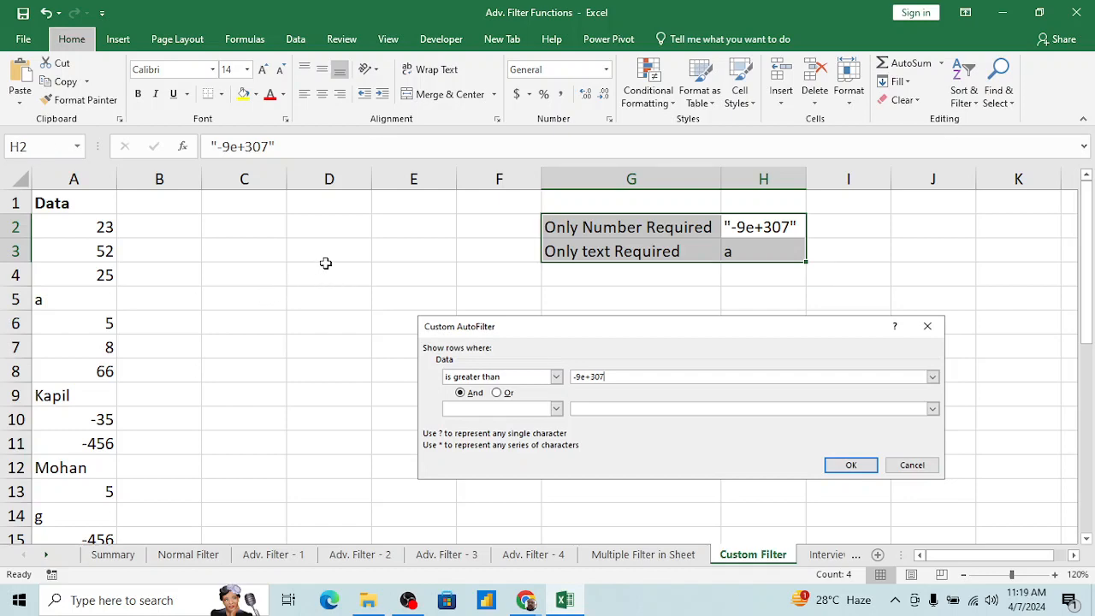
click(243, 95)
click(362, 229)
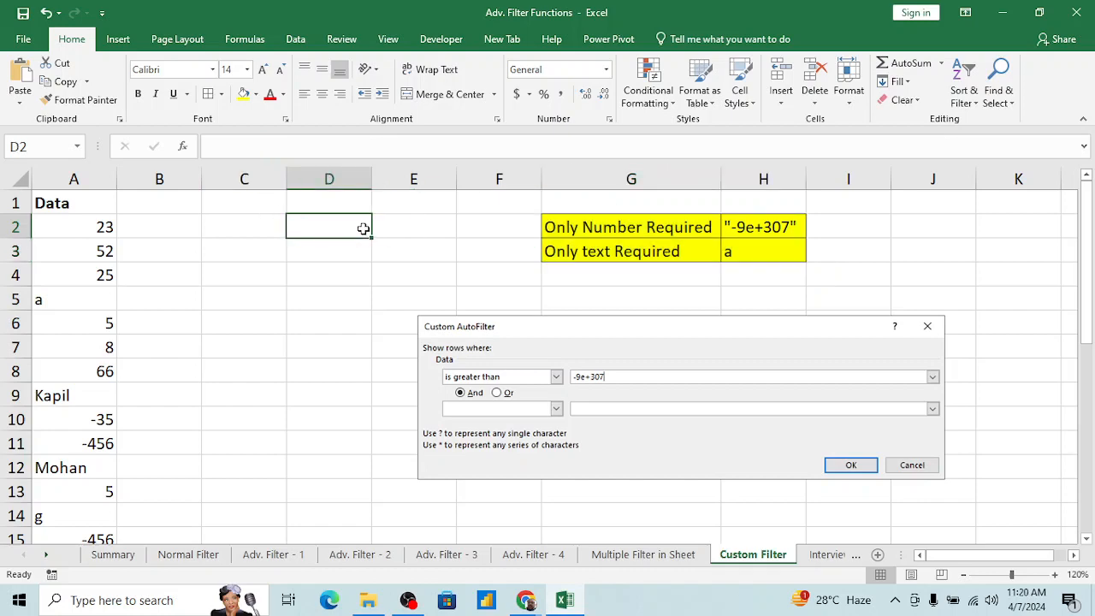
Step: Center the two condition values in H2:H3 horizontally and vertically
key(Right)
key(Right)
key(Right)
key(Right)
key(shift+Down)
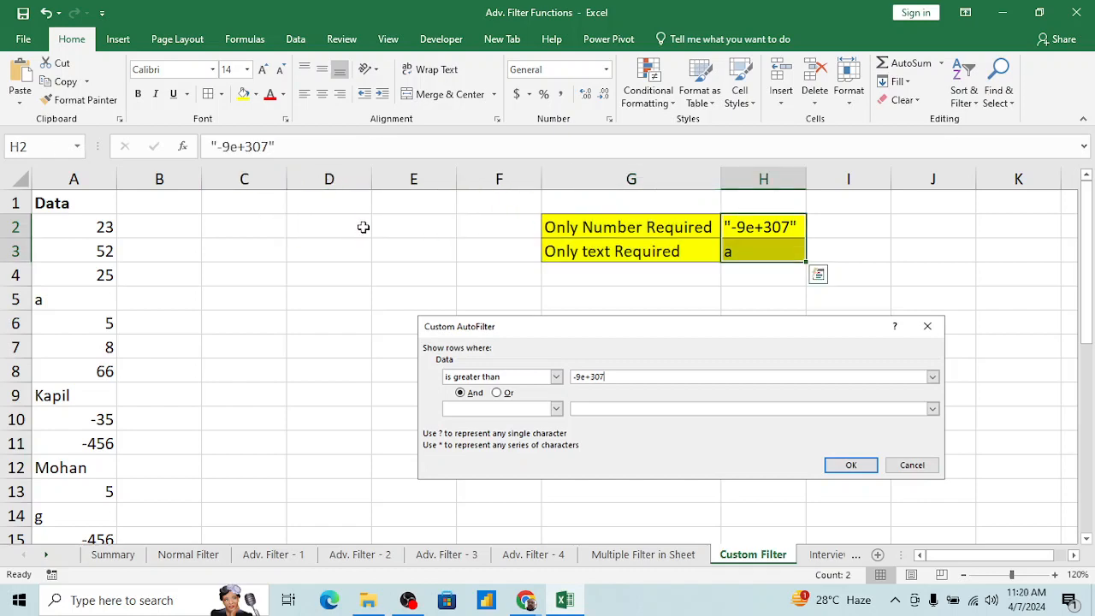
click(322, 73)
click(322, 94)
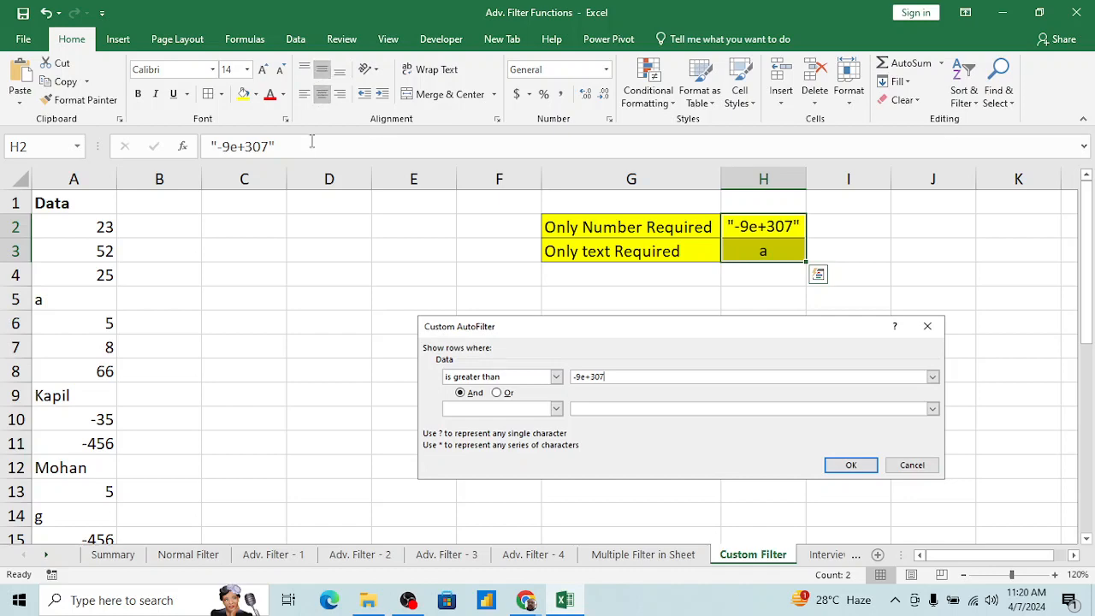
click(312, 230)
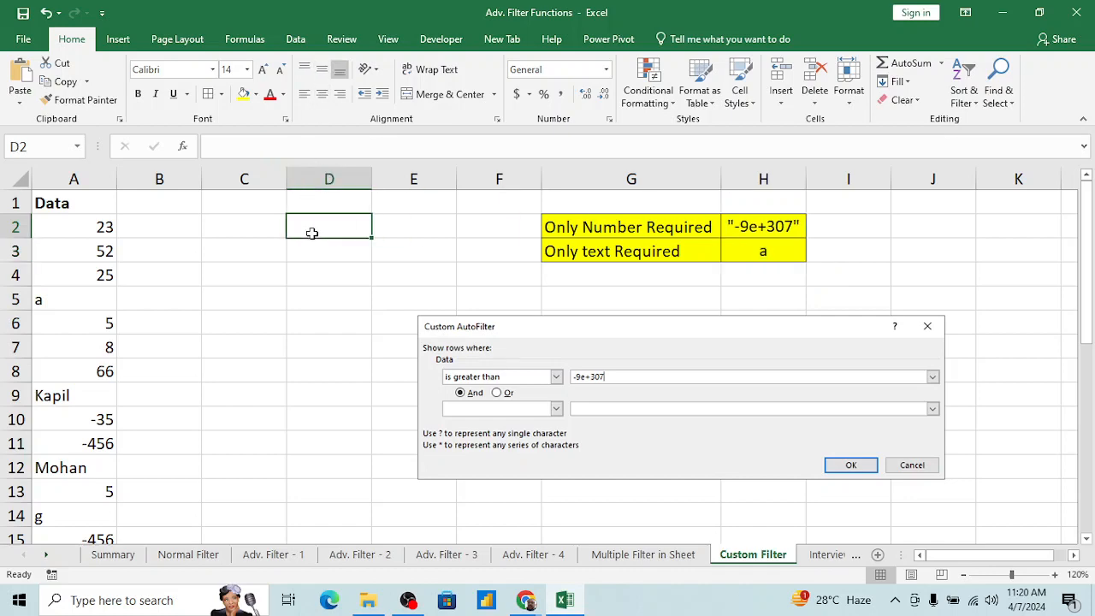
Step: Open the Interview Question sheet and go to the header of its Name list
click(321, 385)
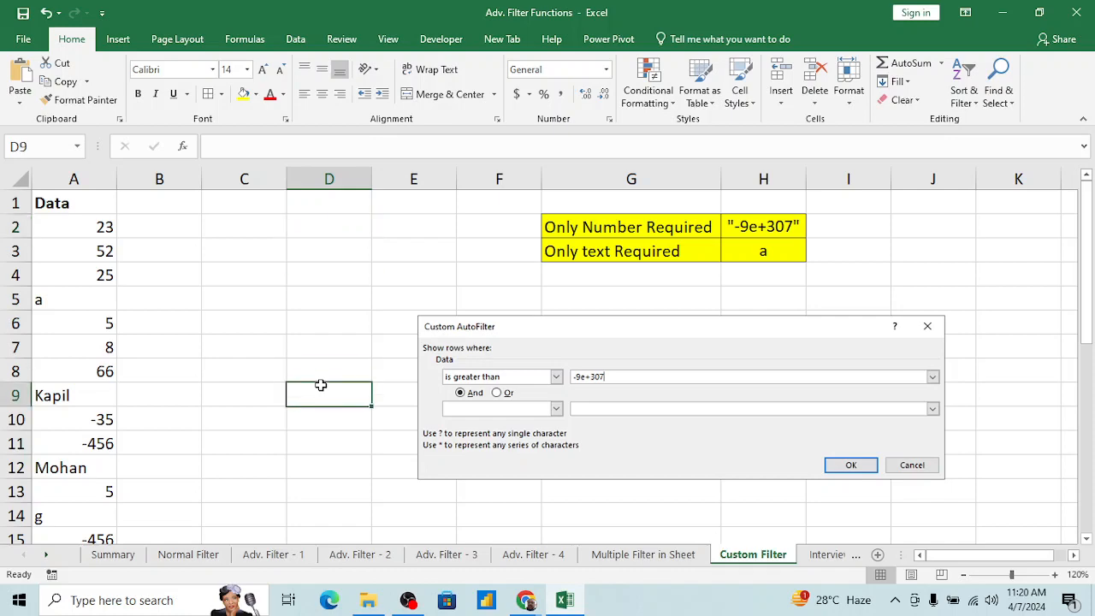
key(ctrl+Up)
key(ctrl+Left)
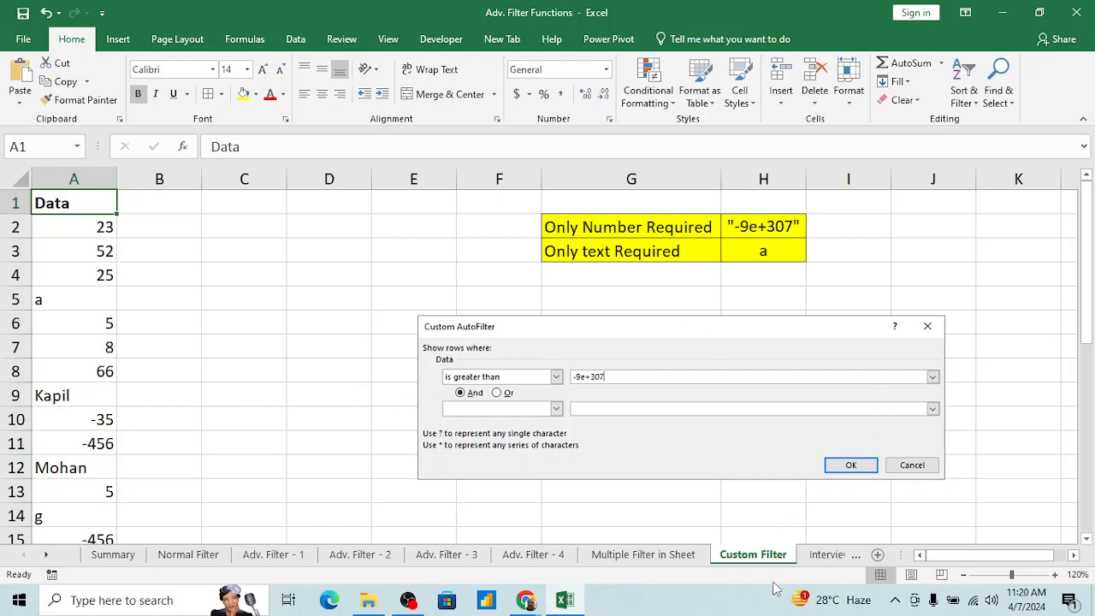
click(826, 556)
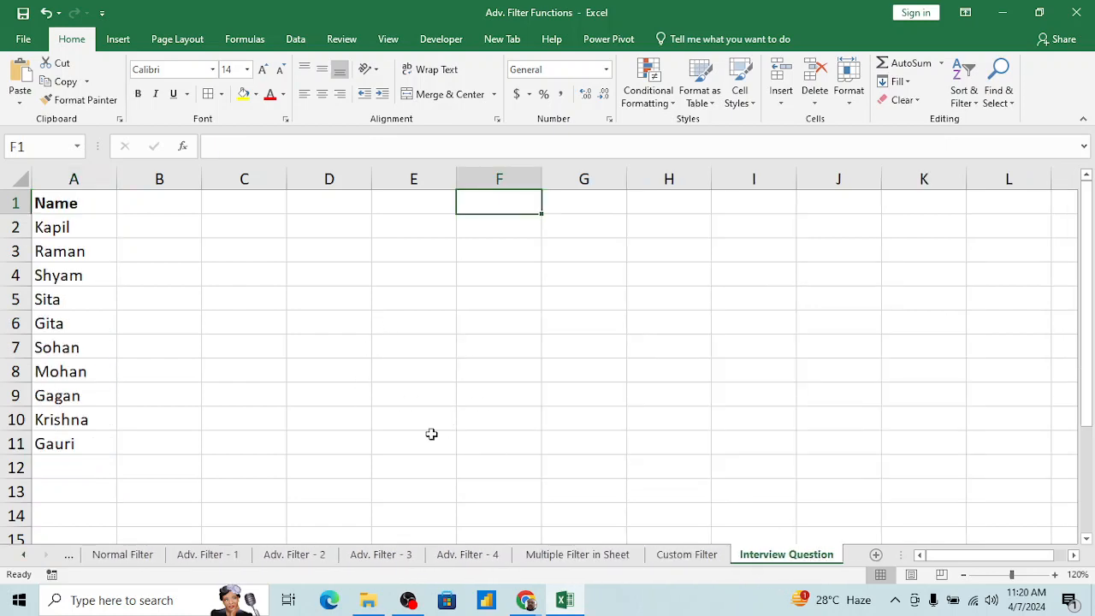
click(161, 365)
key(ctrl+Home)
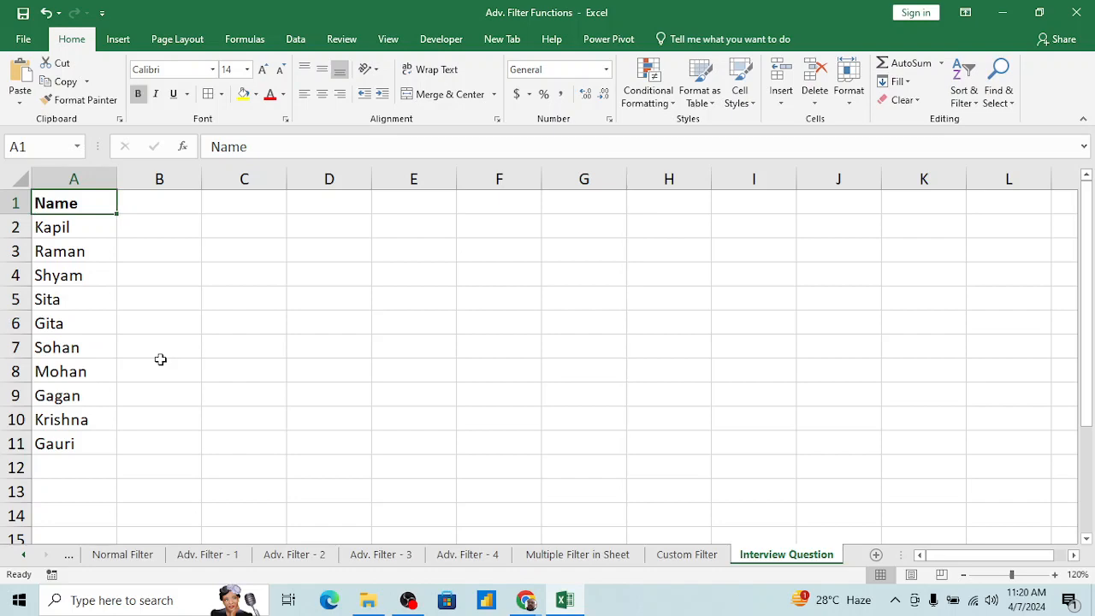
click(85, 282)
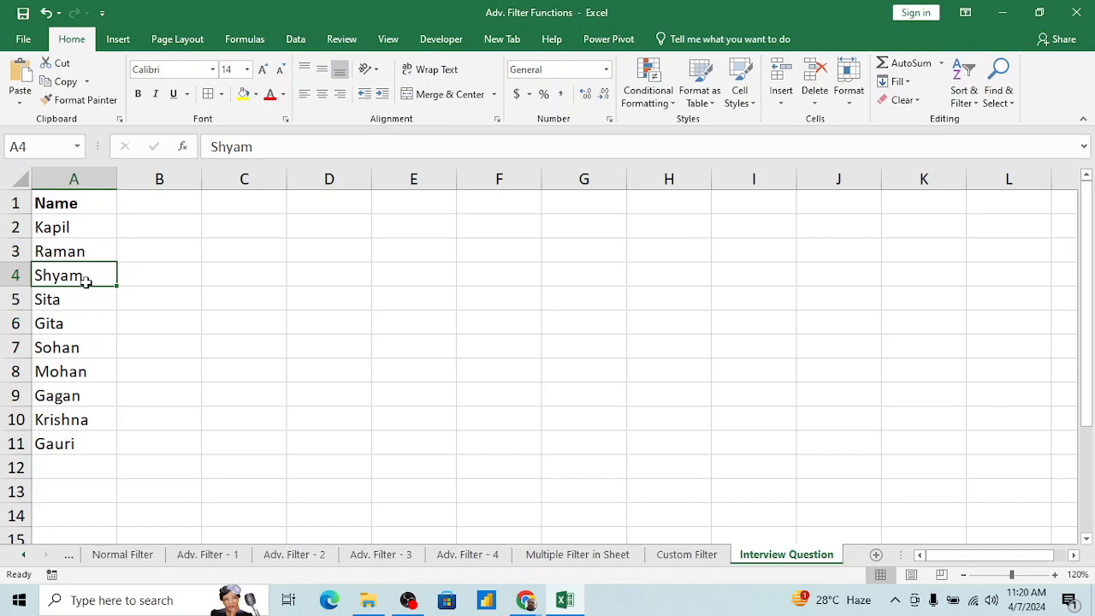
key(ctrl+Up)
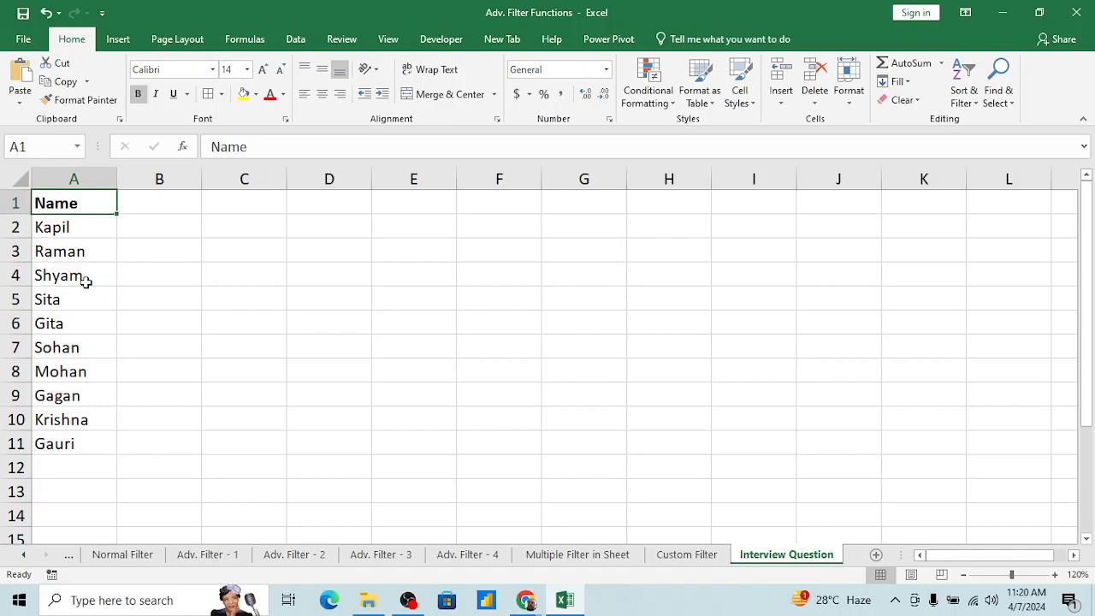
Step: Add a helper column headed Srno beside the names and fill B2:B11 with the series 1 to 10
key(Right)
text(S)
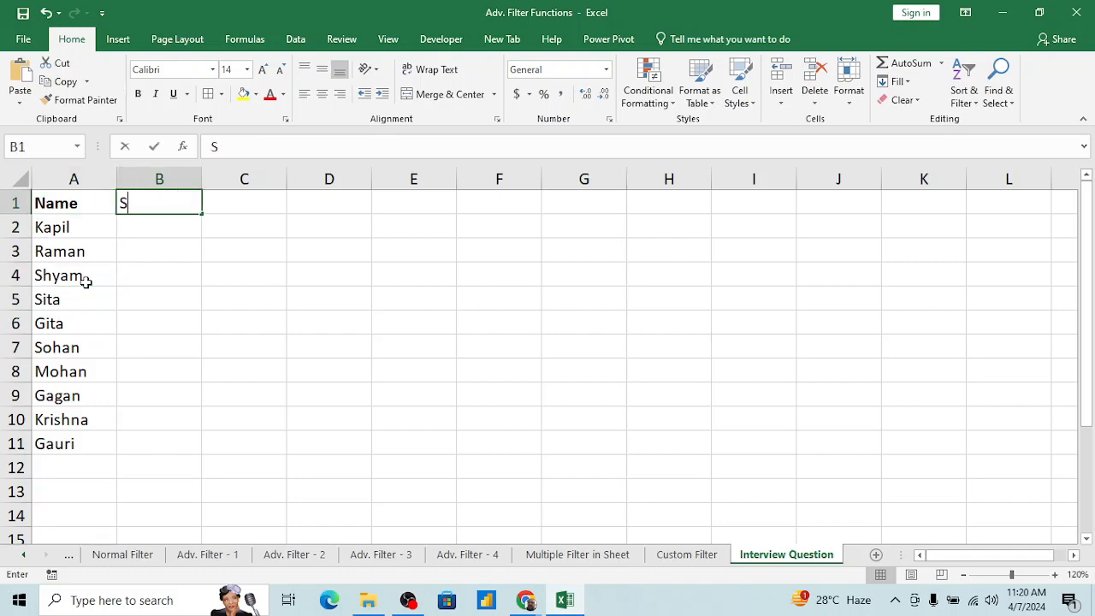
text(rno)
key(Return)
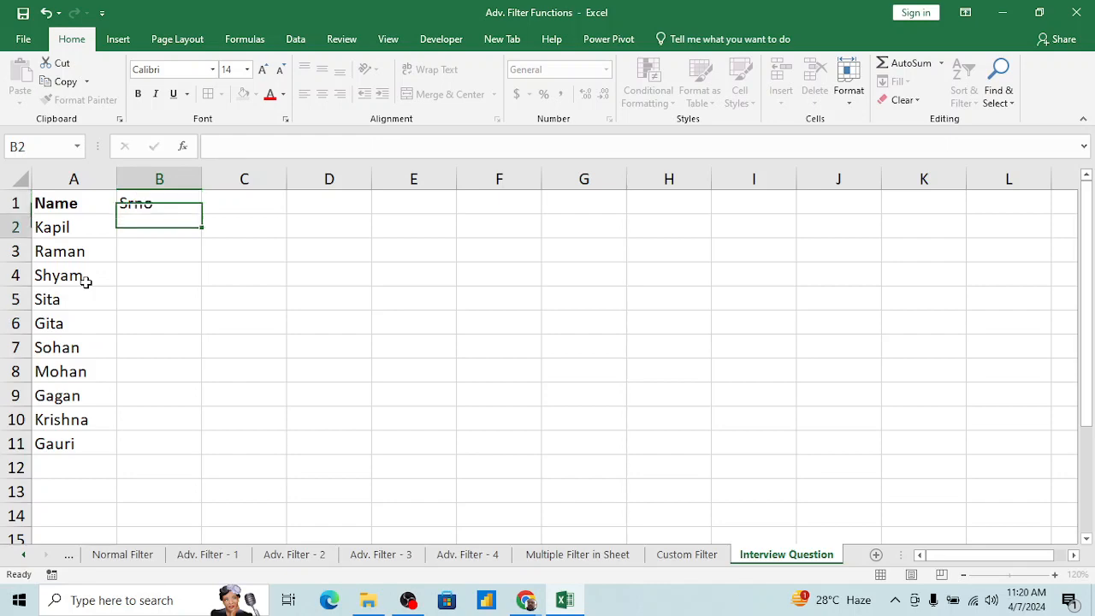
text(1)
key(Return)
text(2)
key(Return)
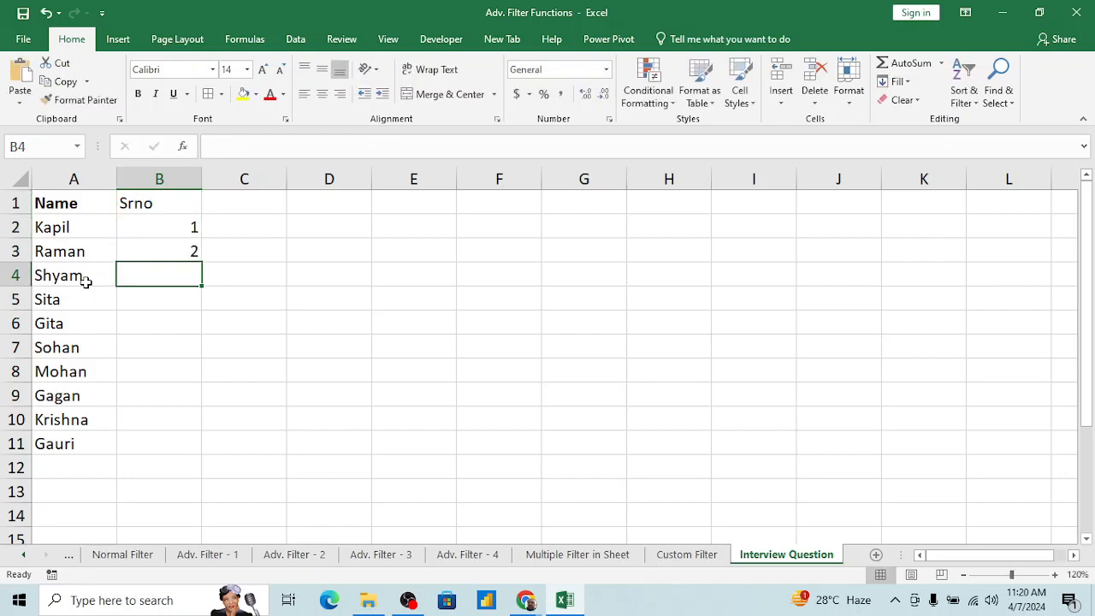
key(Up)
key(Up)
key(shift+Down)
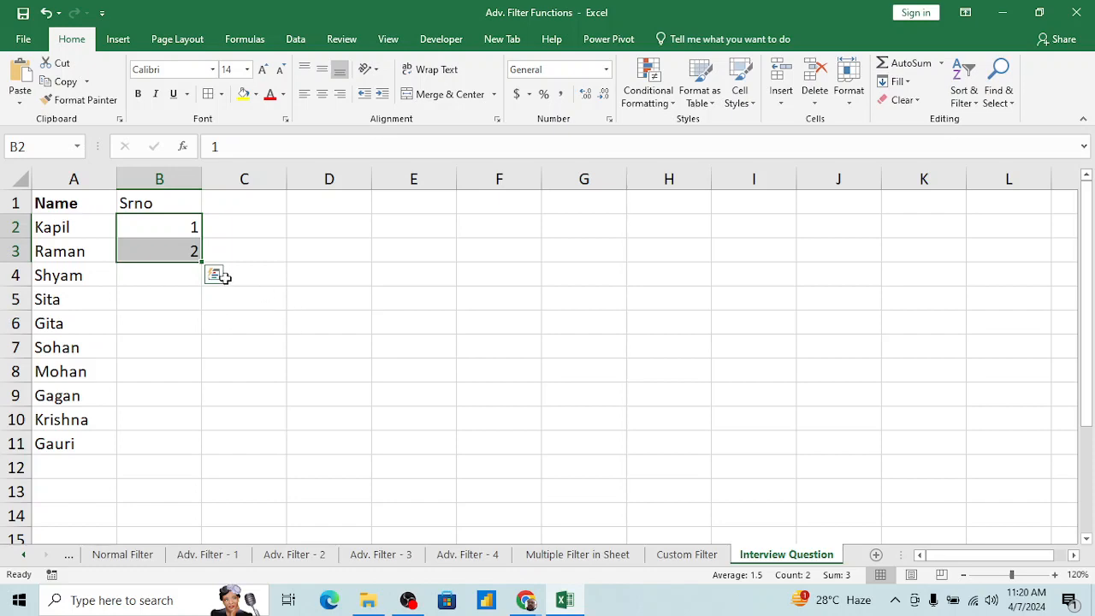
drag(203, 263, 203, 455)
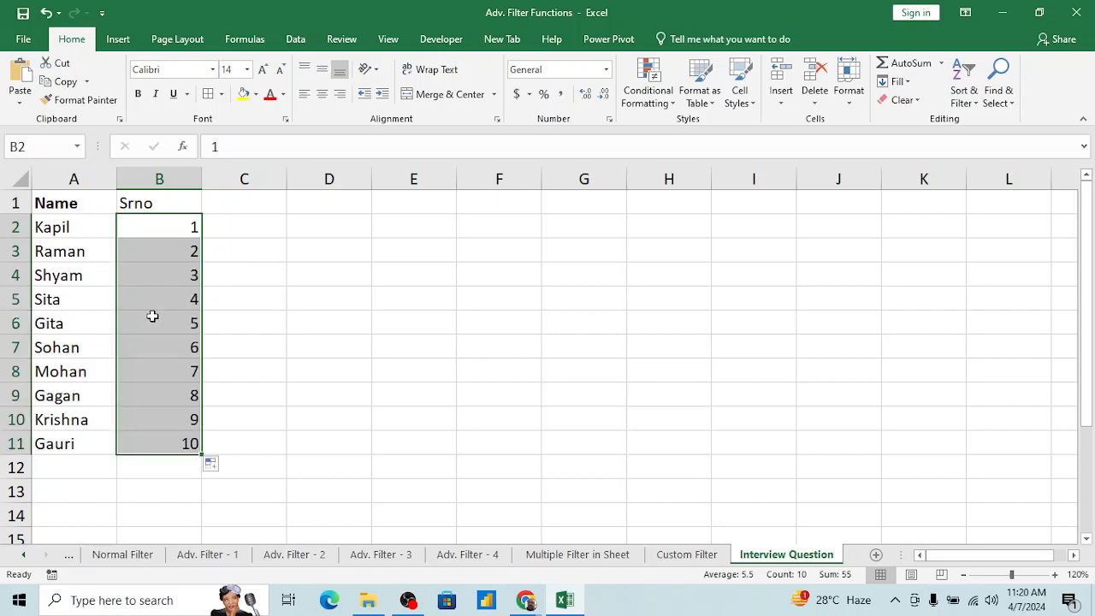
Step: Copy the 1 to 10 series in B2:B11 and paste it twice below, starting at B12 and B22
click(164, 345)
key(ctrl+Up)
key(Down)
key(ctrl+shift+Down)
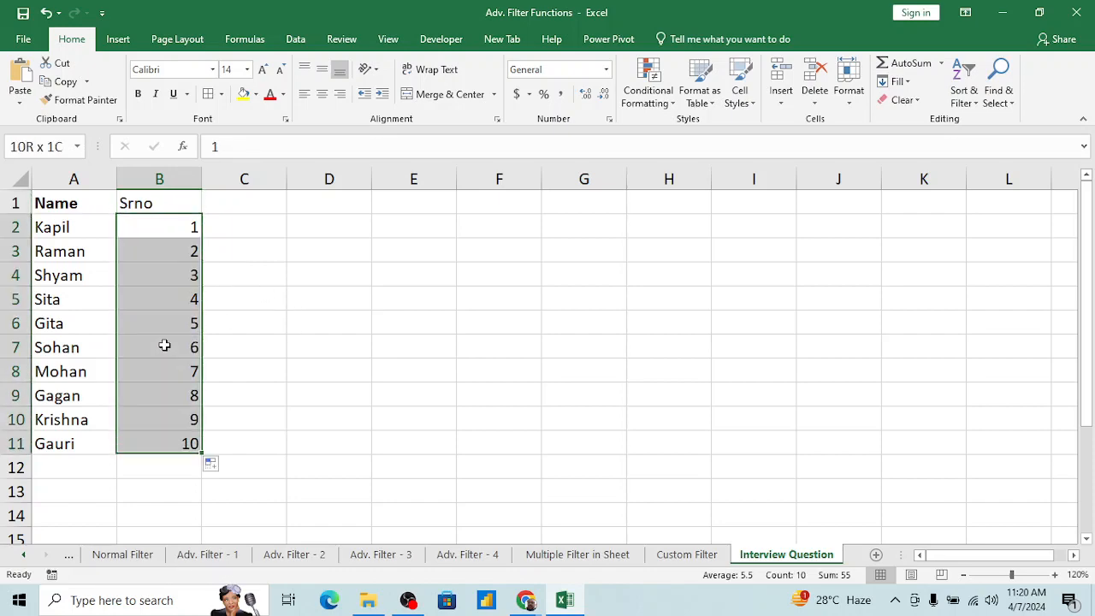
key(ctrl+c)
key(ctrl+Down)
key(Down)
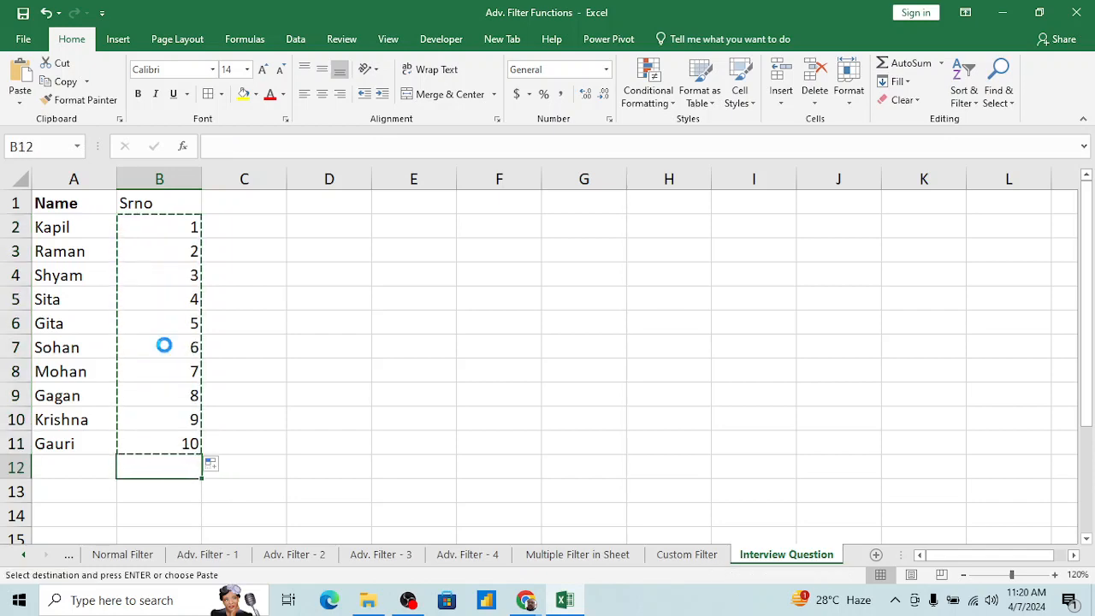
key(ctrl+v)
key(ctrl+Down)
key(Down)
key(Down)
key(Up)
key(ctrl+v)
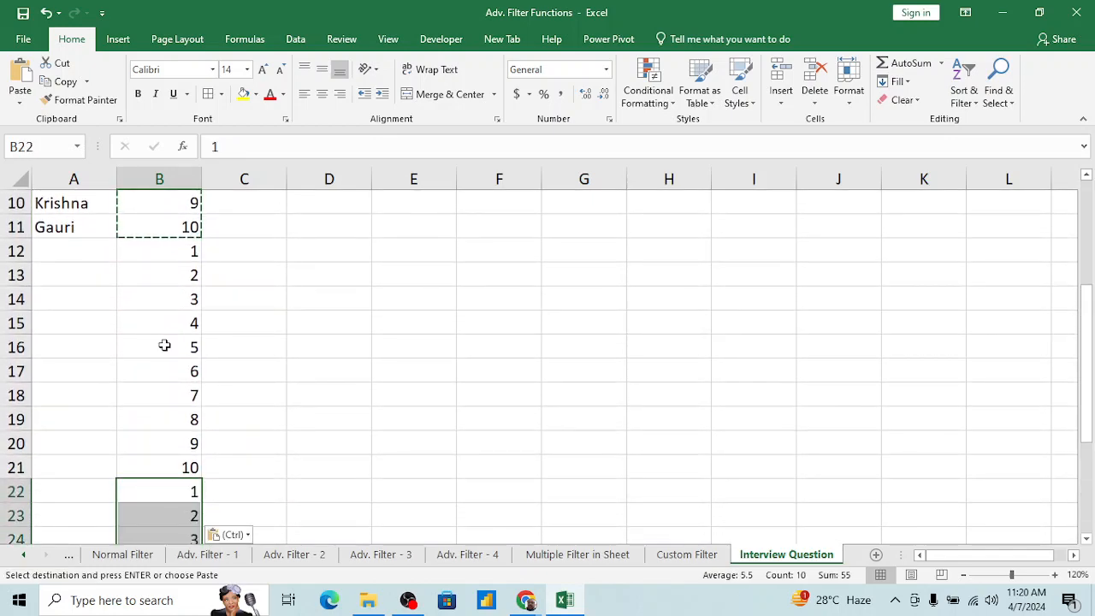
Step: Paste the copied 1 to 10 series once more below the last block, starting at B32
key(ctrl)
key(ctrl)
key(ctrl+Down)
key(Down)
key(Down)
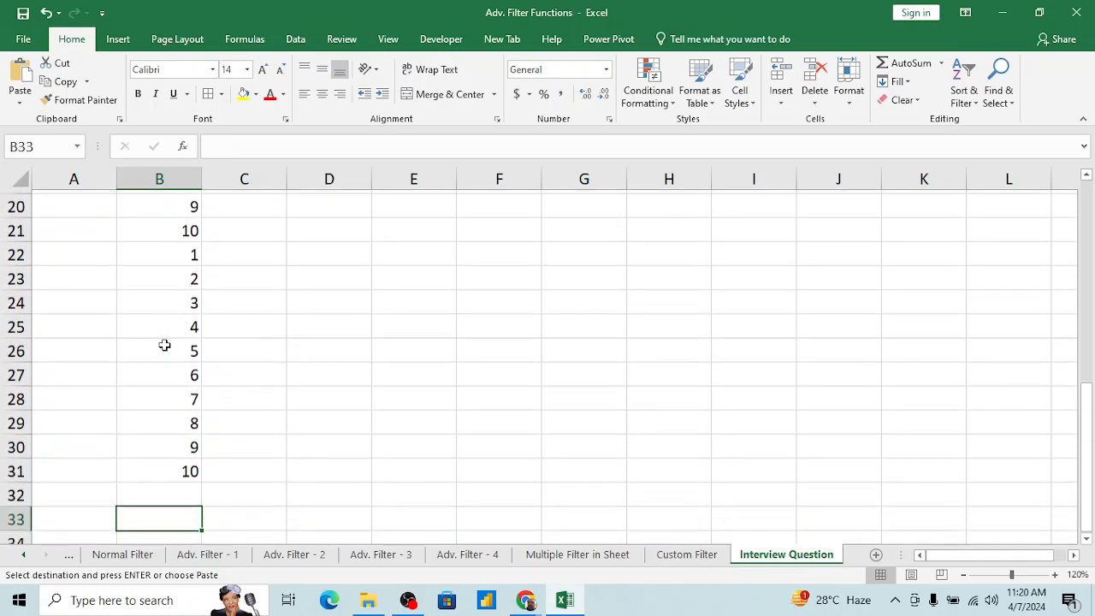
key(Up)
key(ctrl+v)
Step: Sort the list by Srno from smallest to largest to insert three blank rows after each name
key(ctrl+Up)
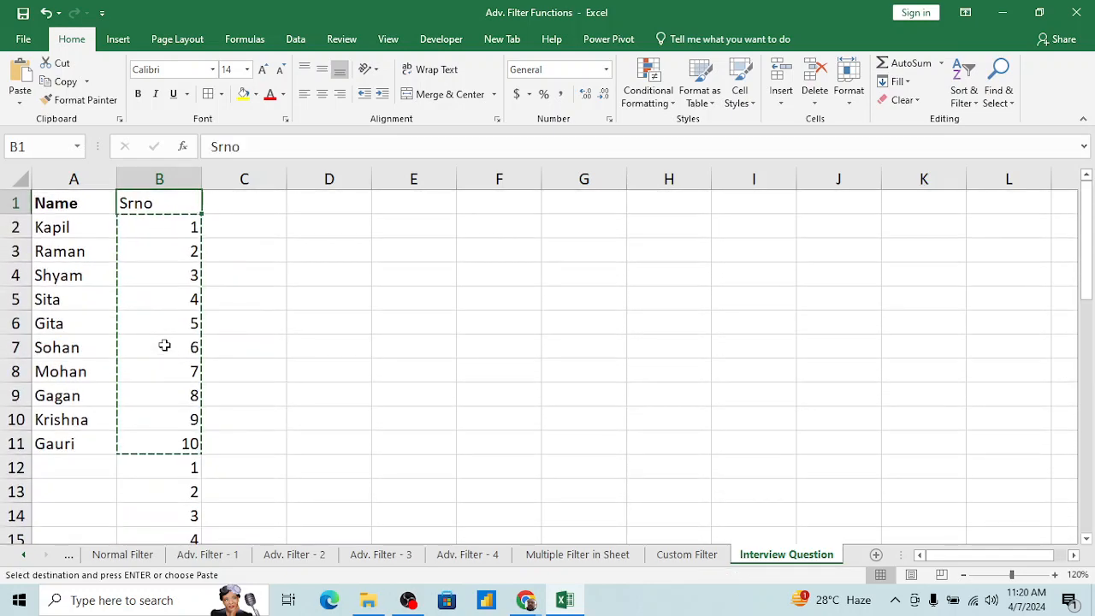
key(alt+d+s)
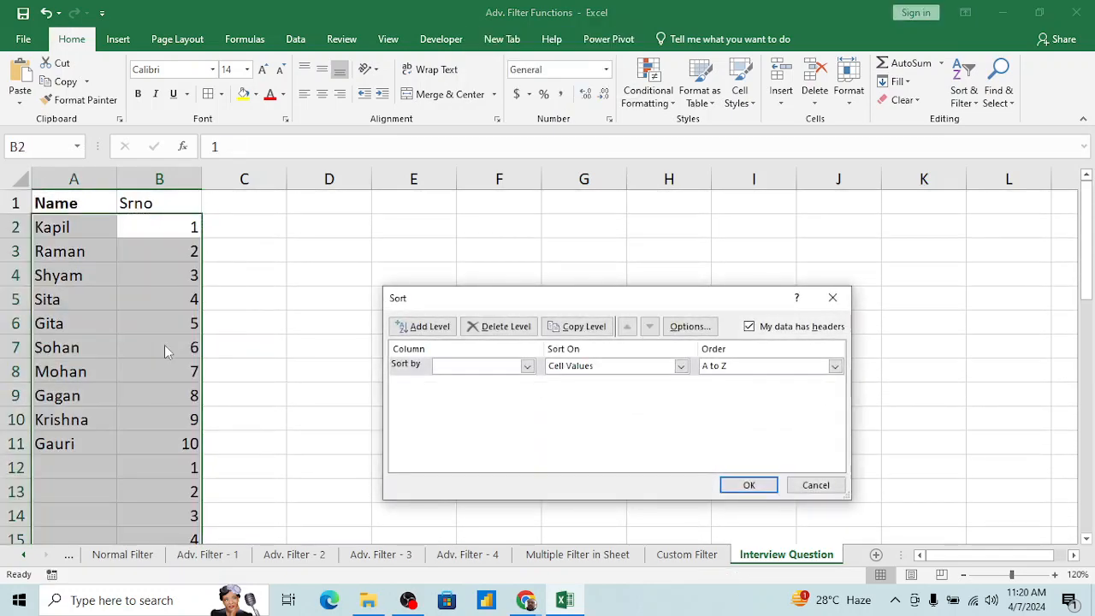
click(527, 365)
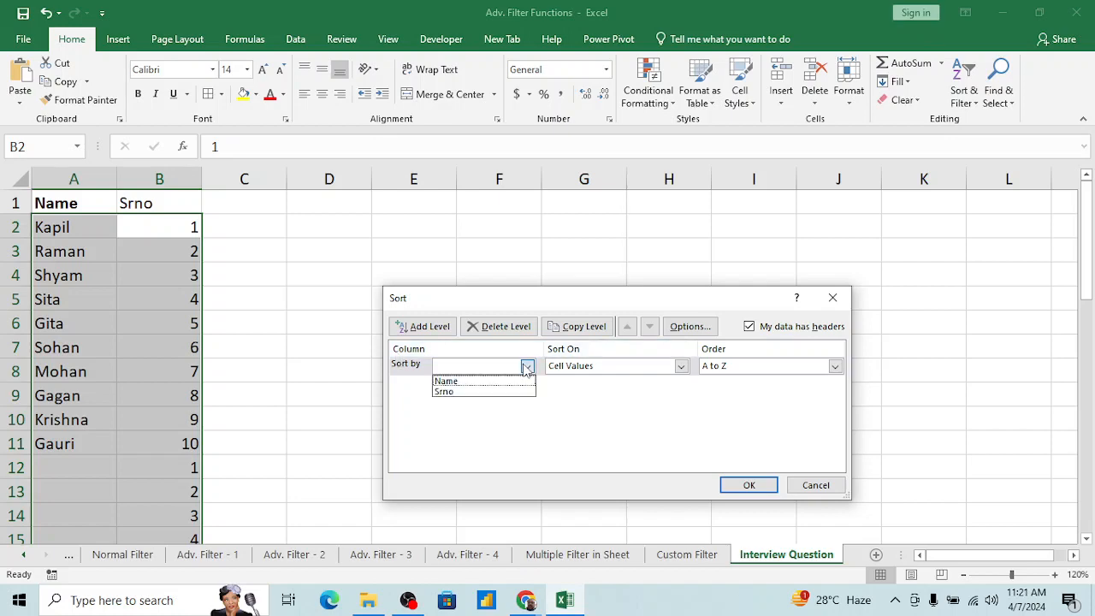
click(469, 392)
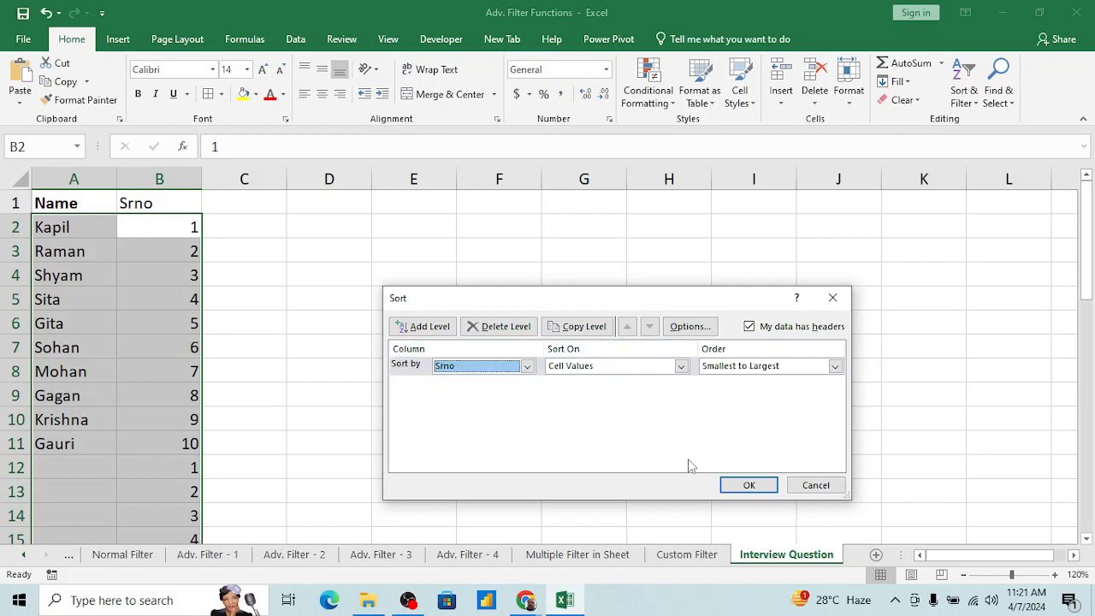
click(746, 485)
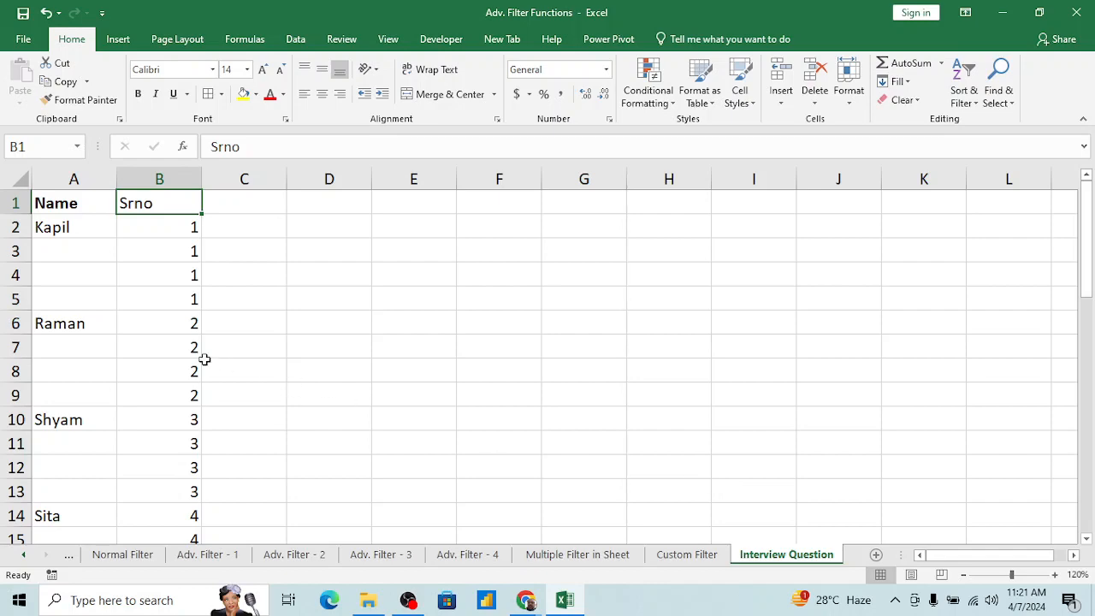
Step: Clear the whole Srno helper column, leaving only the spaced-out names
click(200, 250)
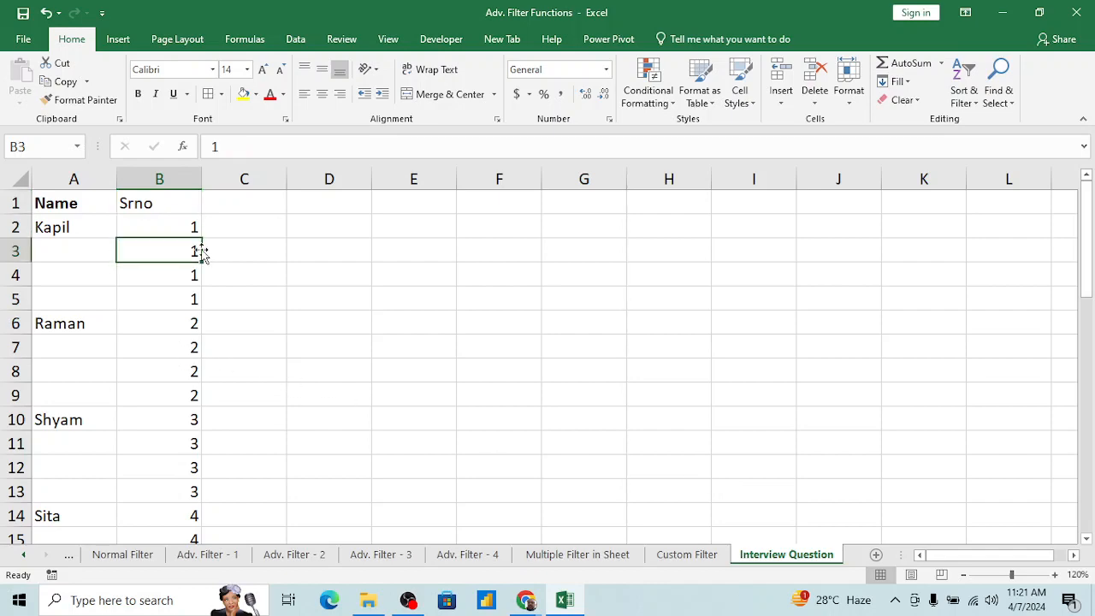
key(ctrl+space)
key(Delete)
click(199, 250)
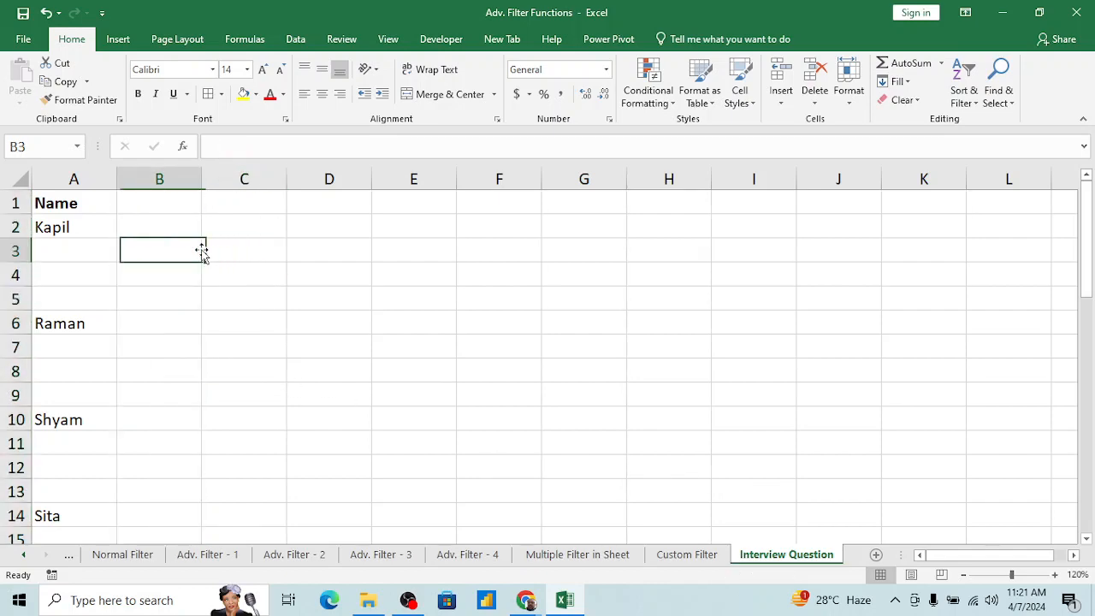
key(Left)
key(Up)
key(Up)
key(Down)
key(Down)
Step: Look through the spaced-out names in column A down to Gauri and return to the Name heading
key(Down)
key(Right)
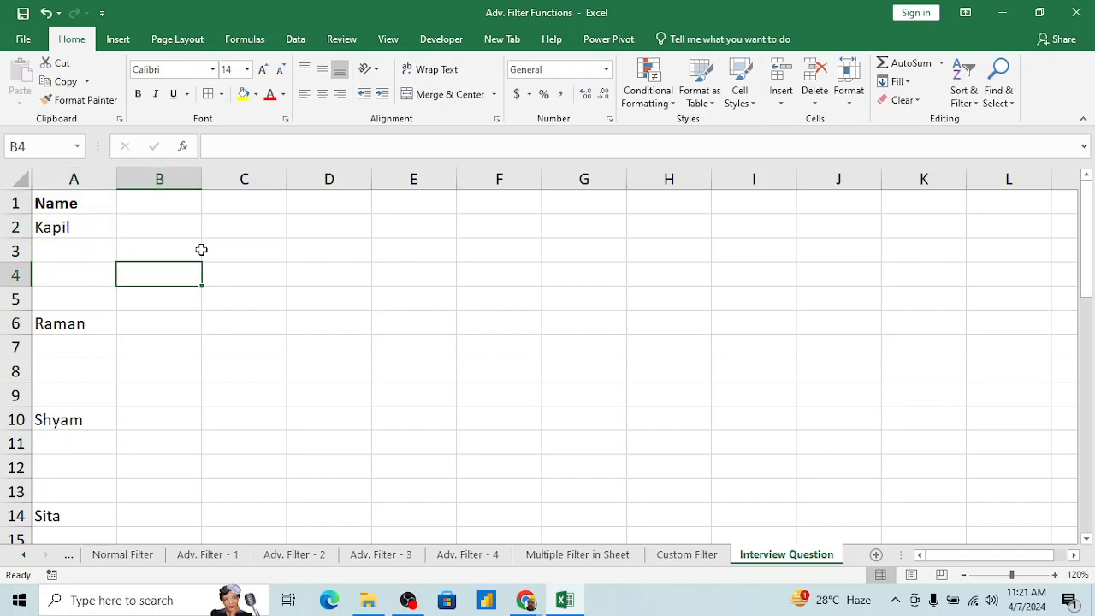
key(Left)
key(Down)
key(Down)
key(Down)
key(Down)
key(Down)
key(Down)
key(Down)
key(Down)
key(Down)
key(Down)
key(Down)
key(Down)
key(Down)
key(Down)
key(Down)
key(Down)
key(Down)
key(Down)
key(Down)
key(Down)
key(Down)
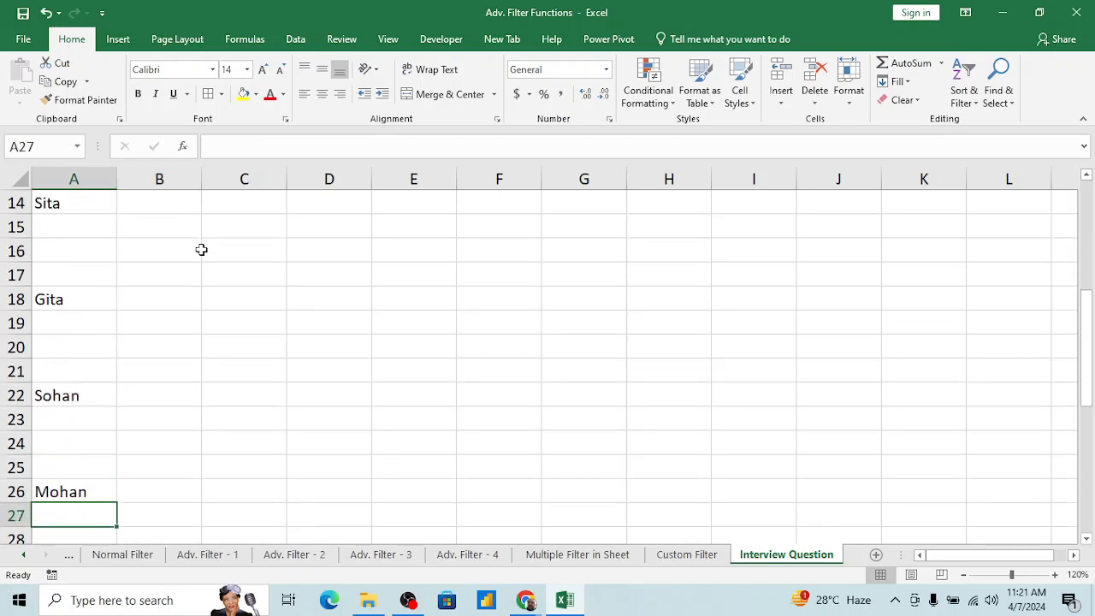
key(Down)
key(Down)
key(Down)
key(Down)
key(Down)
key(Down)
key(Down)
key(Down)
key(Down)
key(Down)
key(Up)
key(Right)
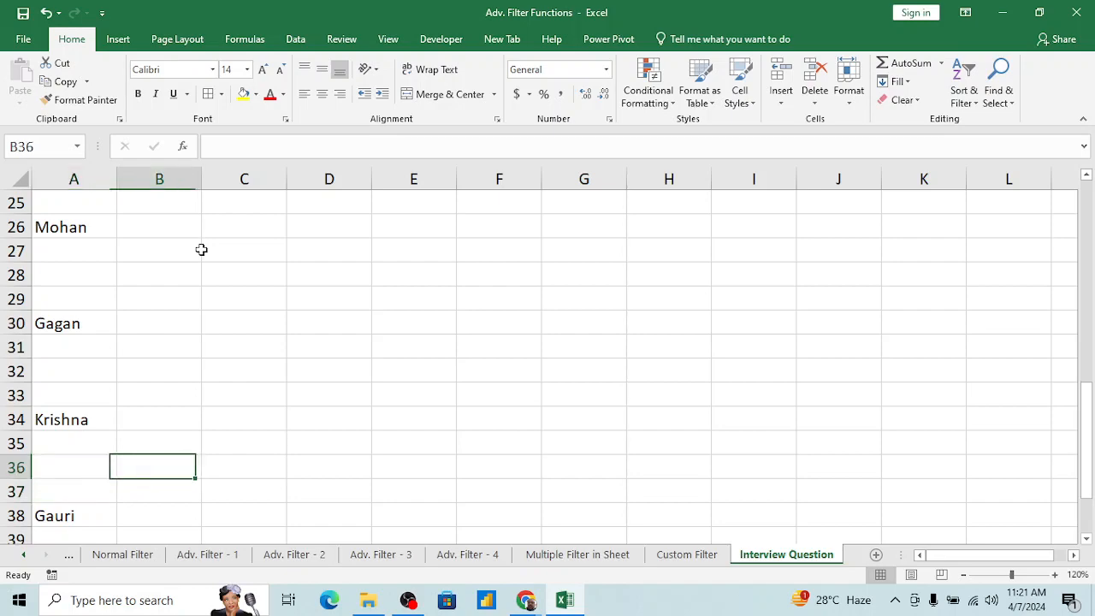
key(ctrl+Up)
key(Left)
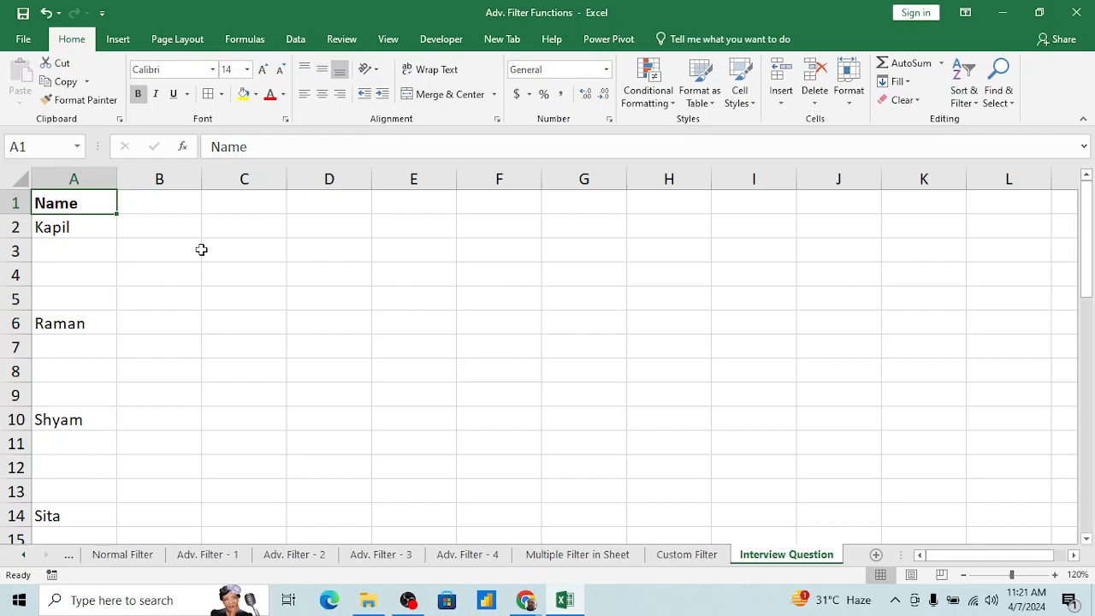
key(Right)
key(Left)
key(Down)
key(Down)
key(Up)
key(Up)
key(Right)
key(Right)
key(Left)
key(Left)
Step: Delete the blank rows 12 and 13 between Shyam and Sita
key(Down)
key(Down)
key(Down)
key(Down)
key(Down)
key(Down)
key(Down)
key(Down)
key(Down)
key(Down)
key(Down)
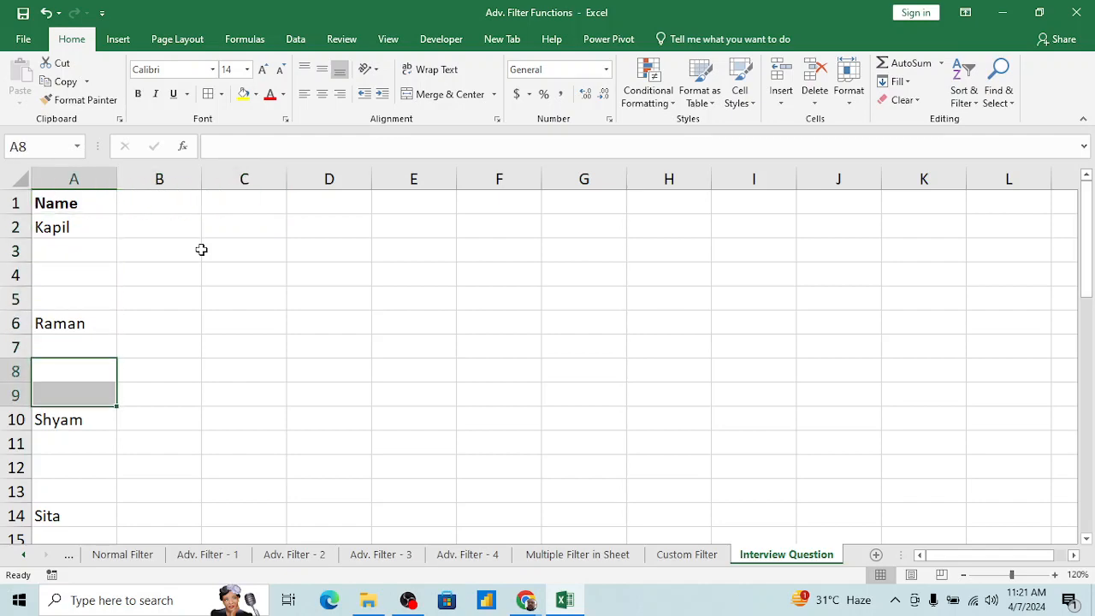
key(Down)
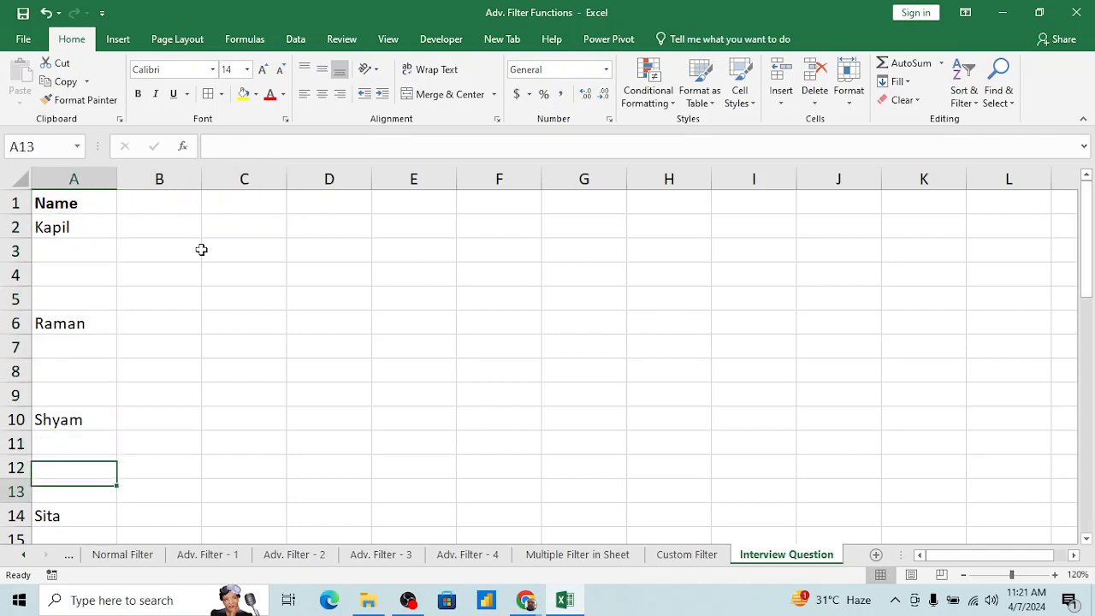
key(Down)
key(Down)
key(Up)
key(Up)
key(Up)
key(shift+space)
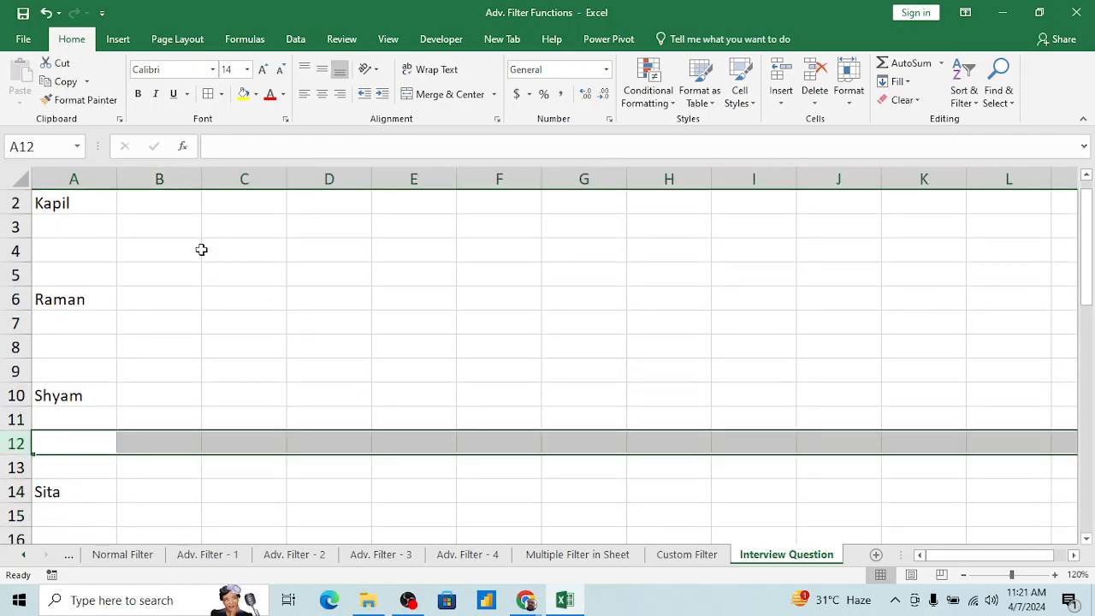
key(ctrl+minus)
key(ctrl+minus)
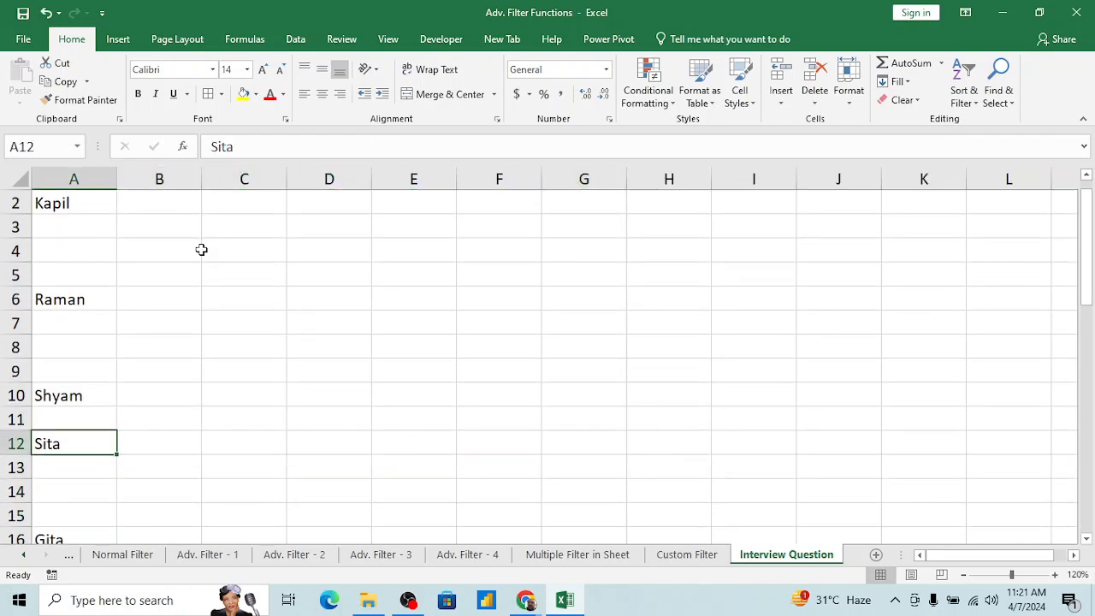
Step: Delete the three blank rows 13 to 15 between Sita and Gita
key(Down)
key(shift+Down)
key(shift+Down)
key(shift+Down)
key(shift+Up)
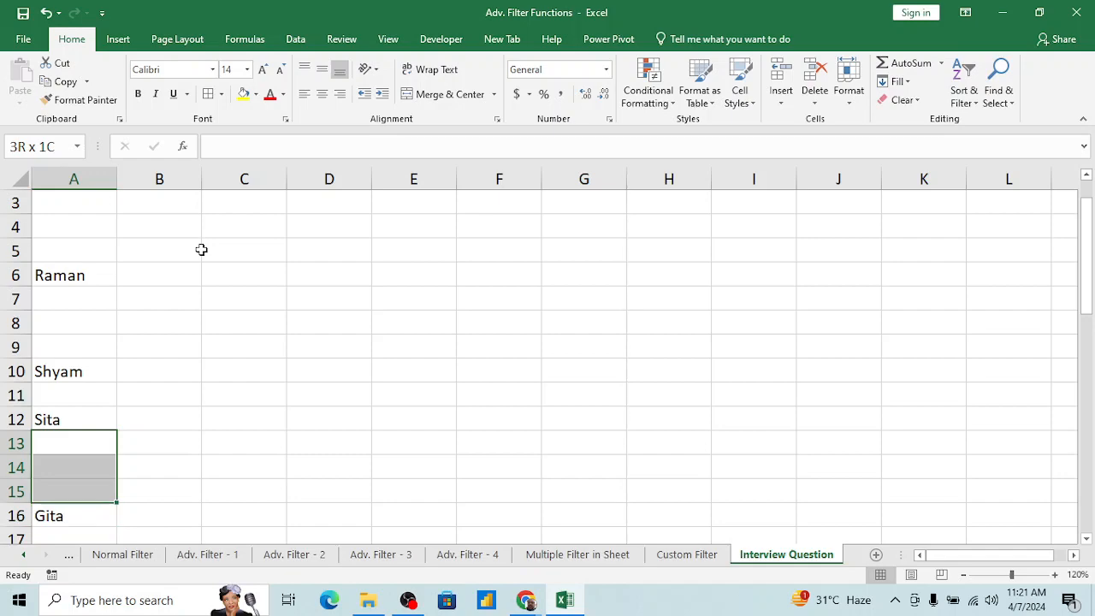
key(shift+space)
key(ctrl+minus)
Step: Enter the question "How to Remove Blank Rows from data" in cell E1
key(Down)
key(Down)
key(Down)
key(Down)
key(Down)
key(Down)
key(Down)
key(Down)
key(Down)
key(Down)
key(Down)
key(Down)
key(Down)
key(Down)
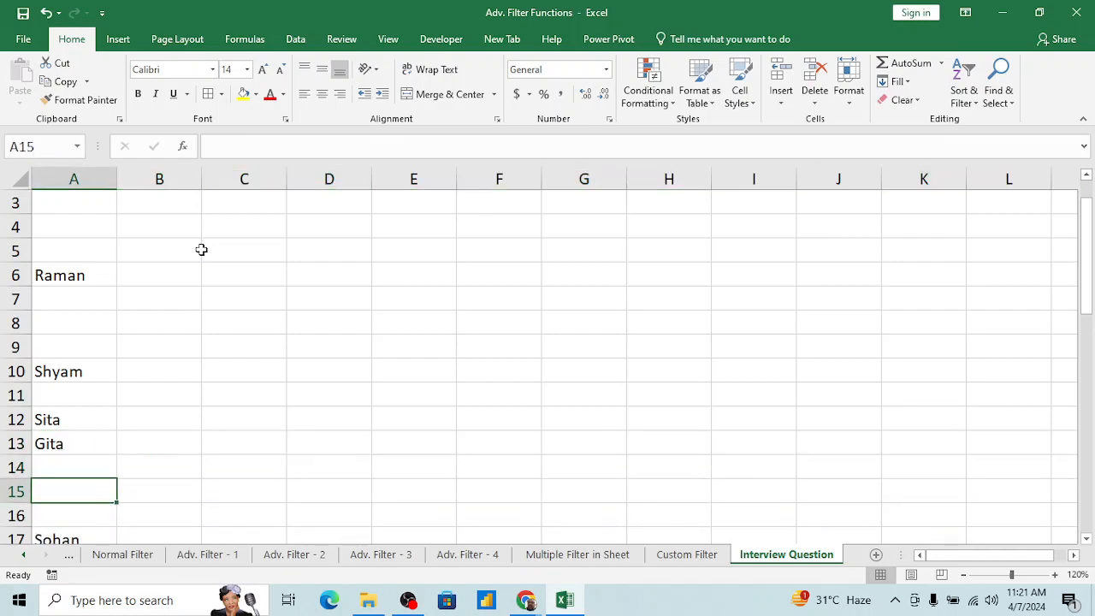
key(Down)
key(ctrl+Up)
key(ctrl+Up)
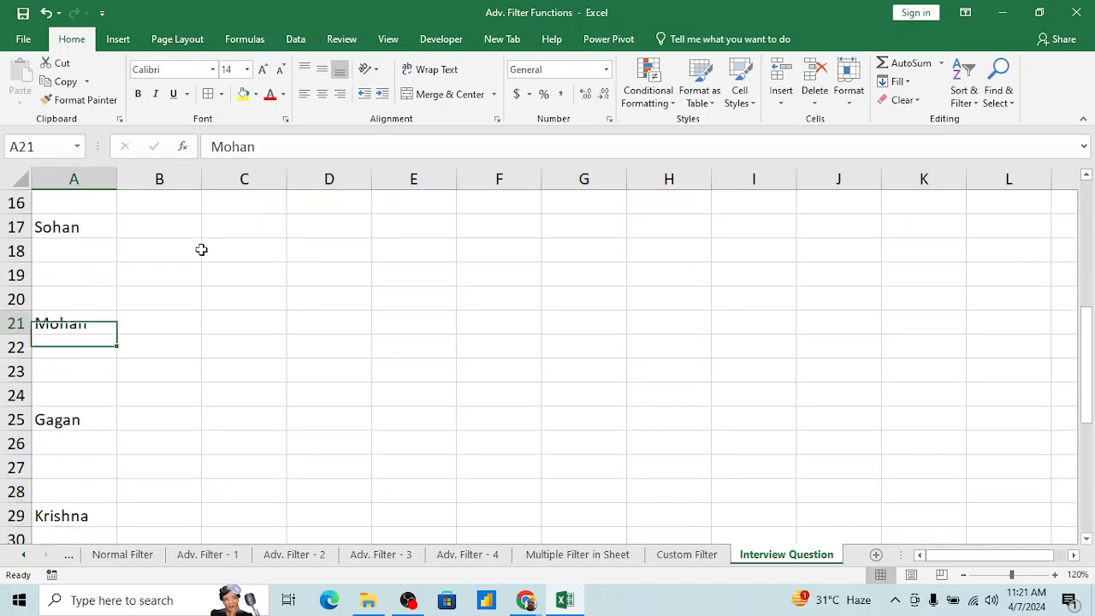
key(ctrl+Home)
key(Right)
key(Right)
key(Right)
key(Right)
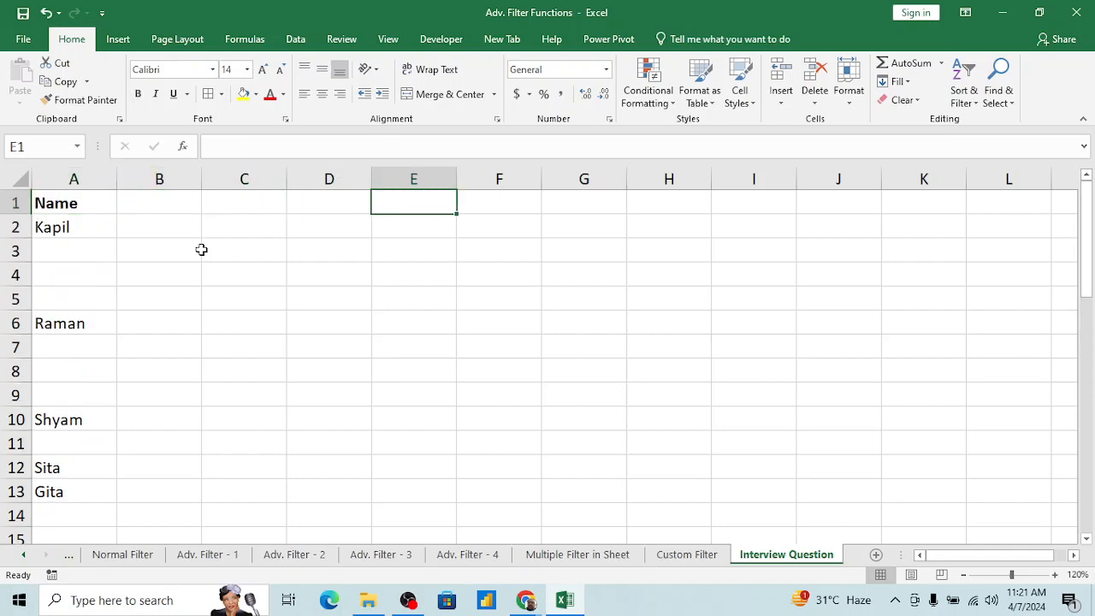
text(How to Remove)
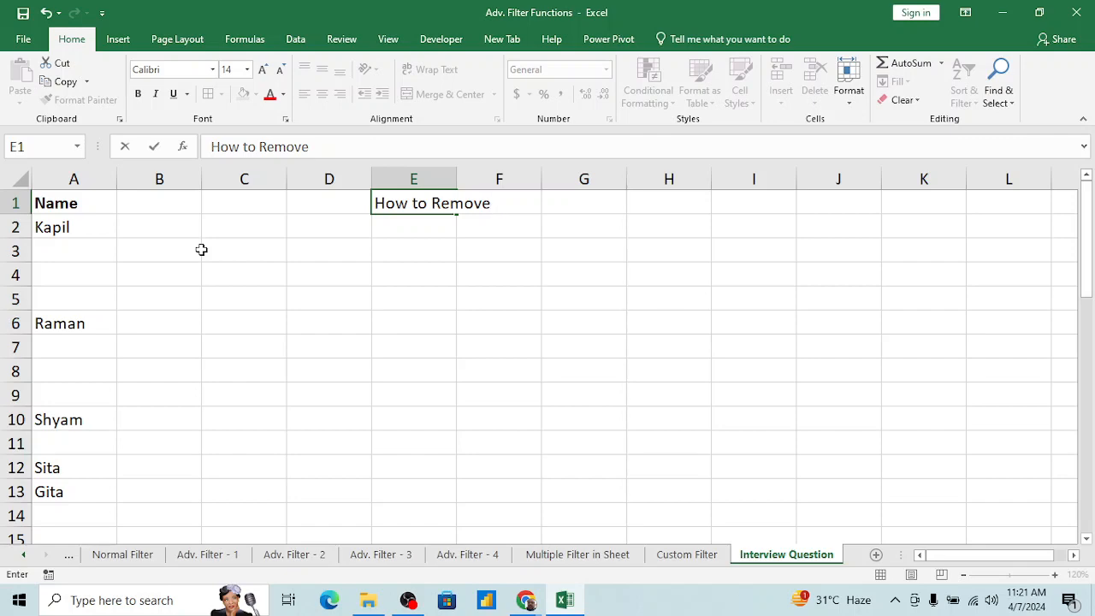
text(Blank Rows for)
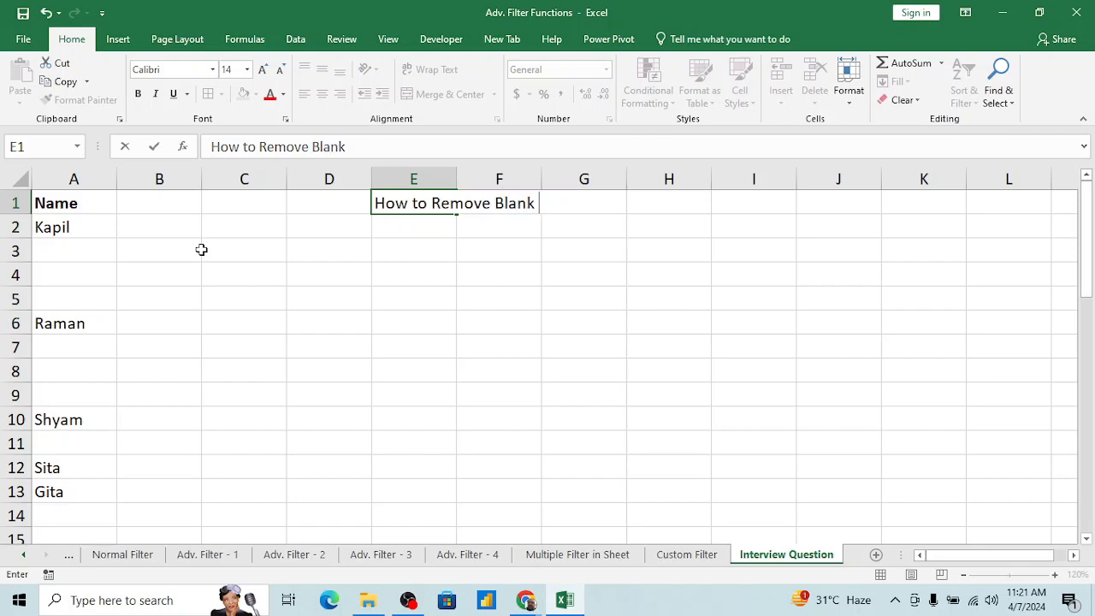
text(m)
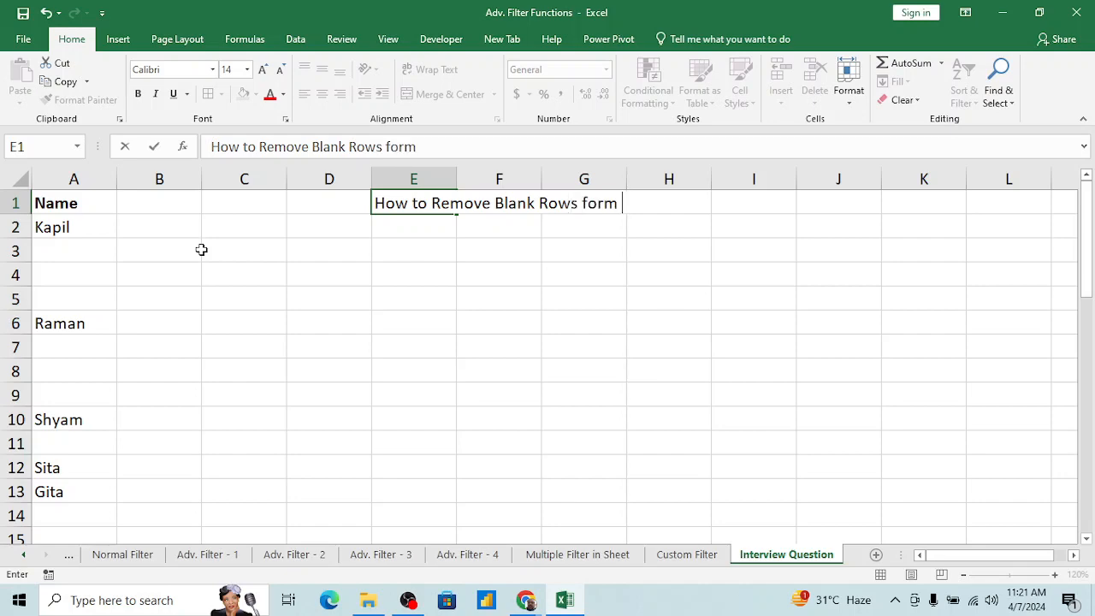
key(BackSpace)
key(BackSpace)
key(BackSpace)
key(BackSpace)
text(rom data)
key(BackSpace)
key(BackSpace)
text(ata)
key(Return)
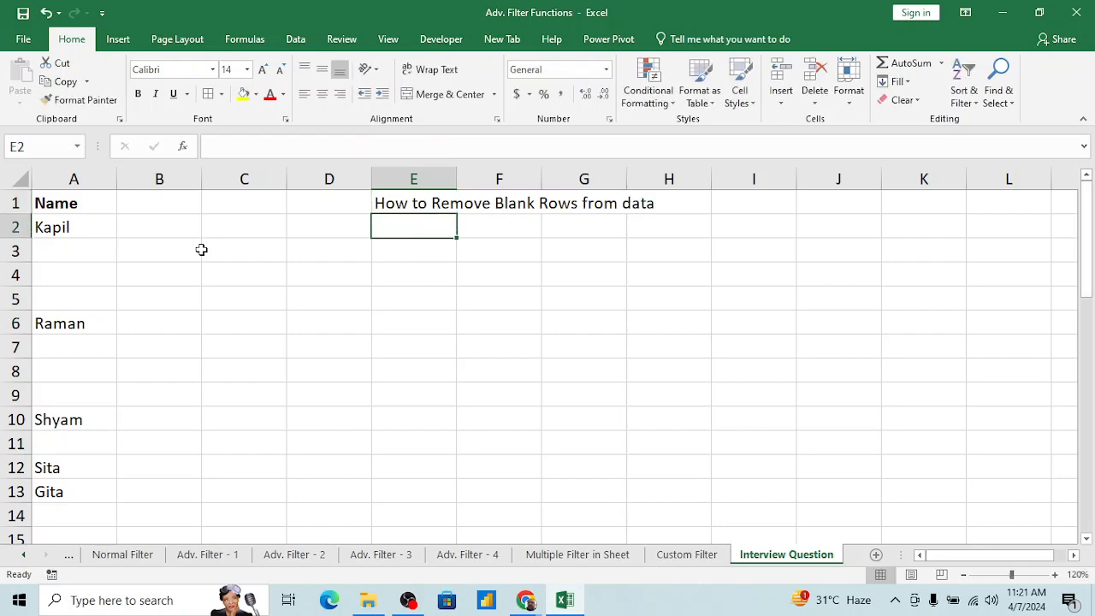
Step: Delete the three blank rows 3 to 5 between Kapil and Raman
key(Left)
key(Left)
key(Left)
key(Left)
key(Down)
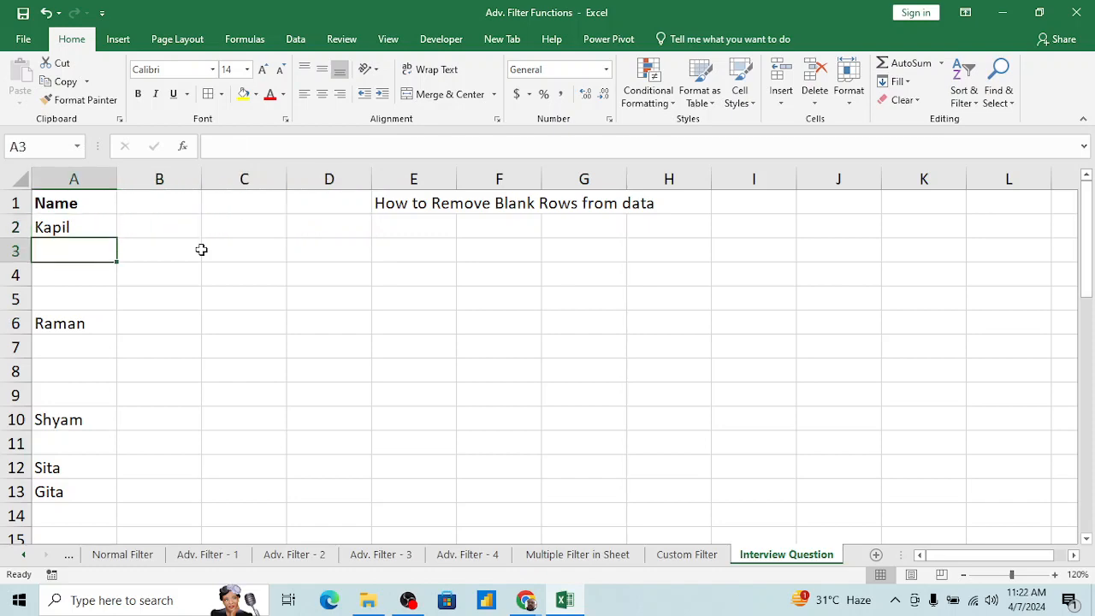
key(shift+Down)
key(shift+Down)
key(shift+space)
key(ctrl+minus)
click(202, 250)
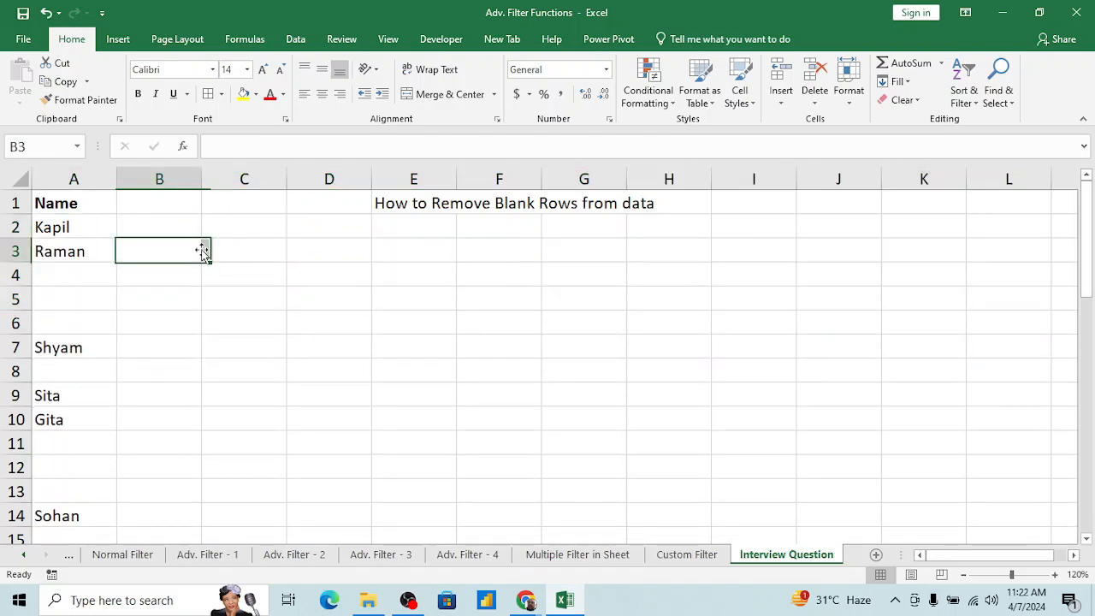
Step: Select the blank rows 4 to 6 below Raman in full and undo the last row deletion
key(Left)
key(Down)
key(shift+Down)
key(shift+Down)
key(shift+space)
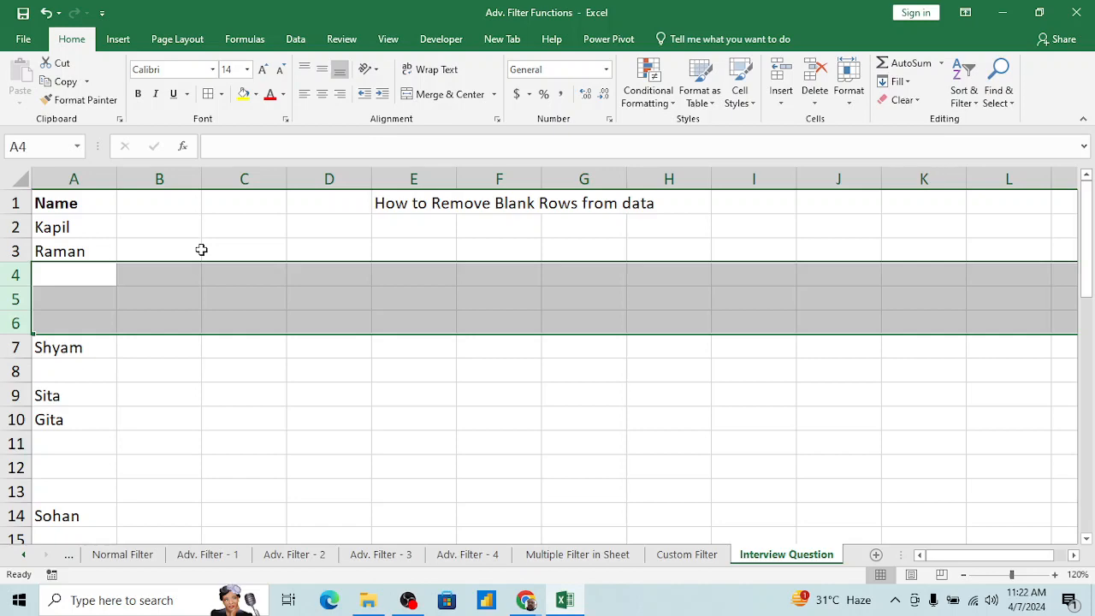
click(77, 276)
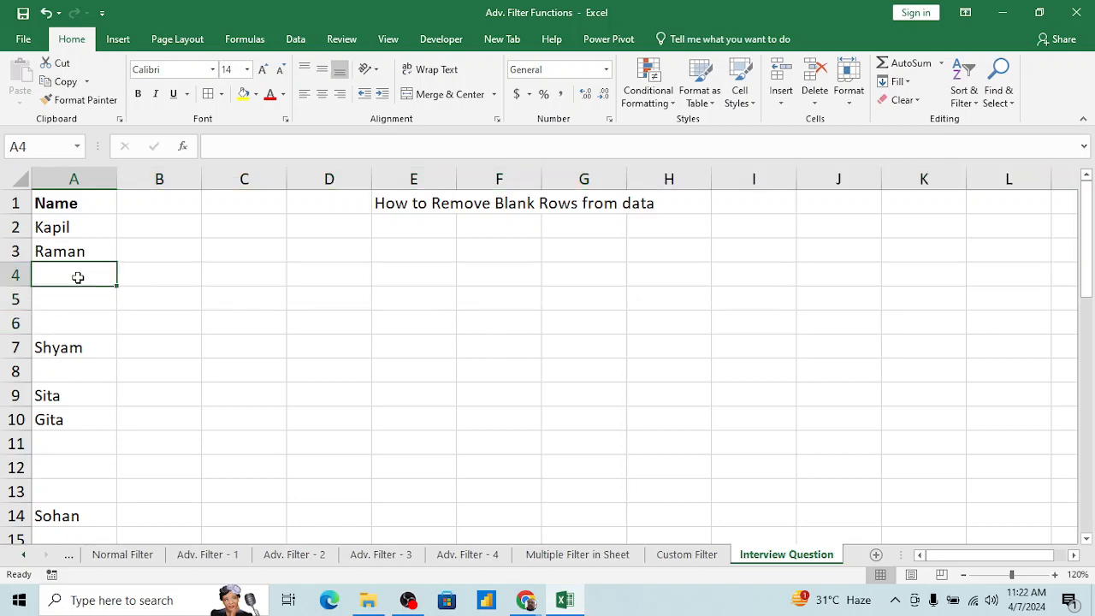
key(ctrl+z)
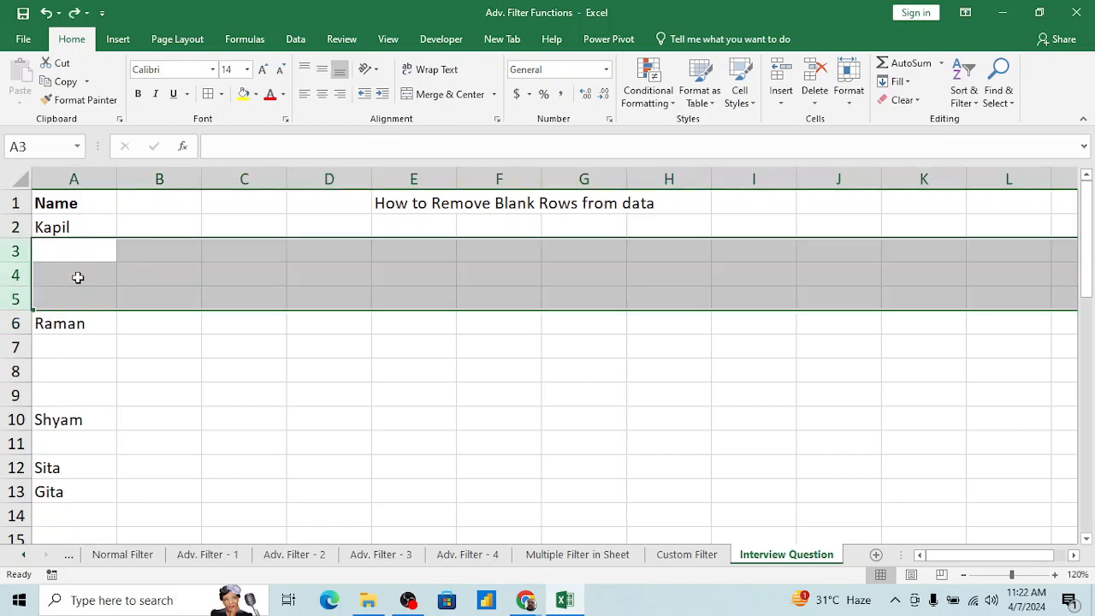
Step: Select the blank cells A3:A5 and extend the selection to the entire rows 3 to 5, repeating it once
click(163, 254)
key(Left)
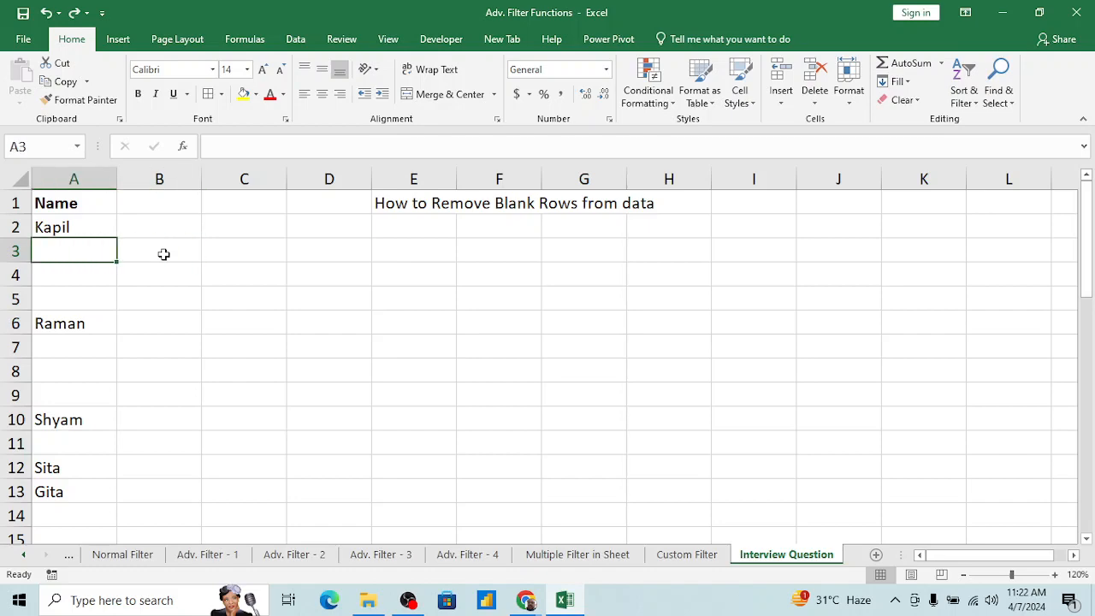
key(shift+Down)
key(shift+Down)
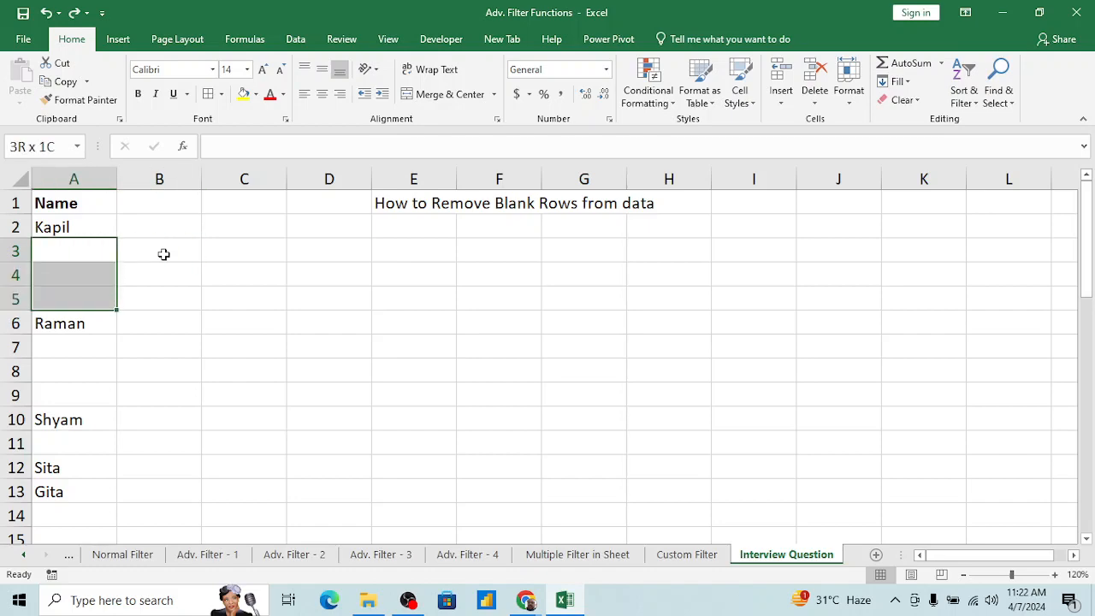
key(shift+space)
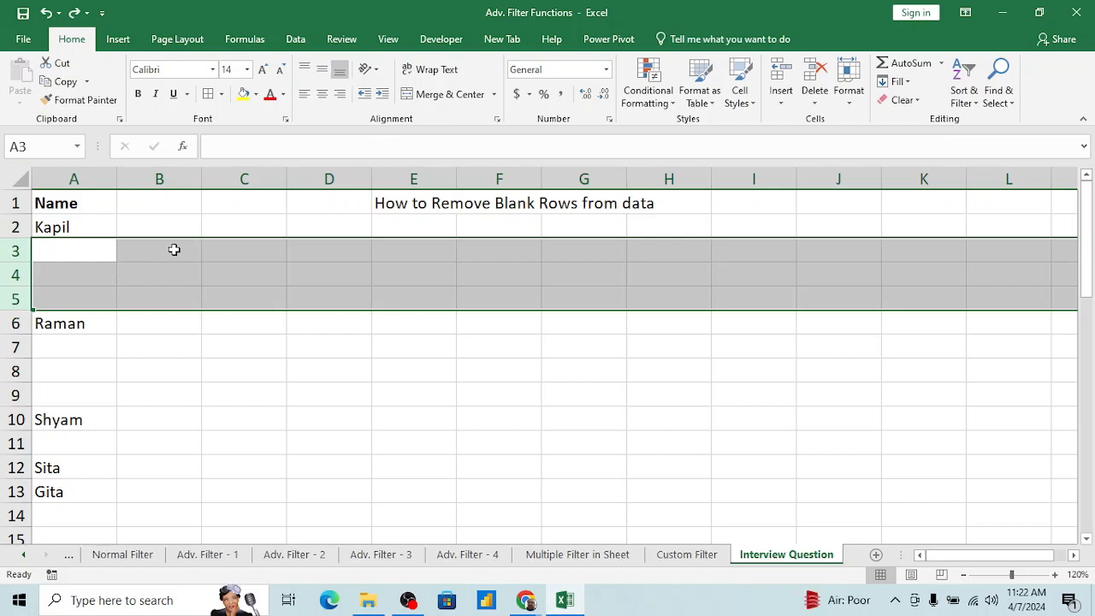
key(Left)
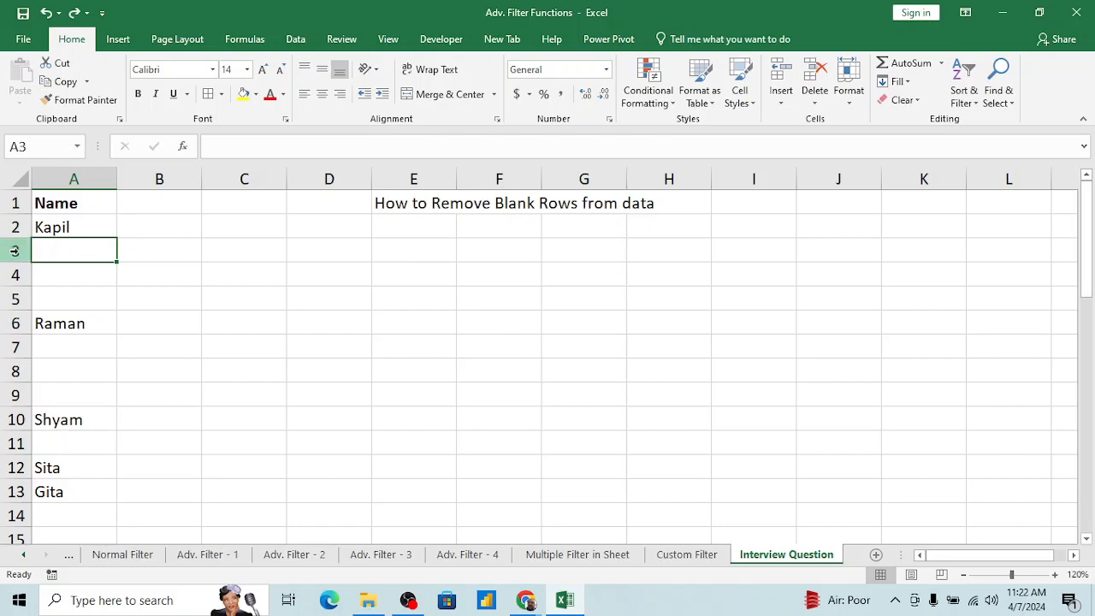
key(shift+Down)
key(shift+Down)
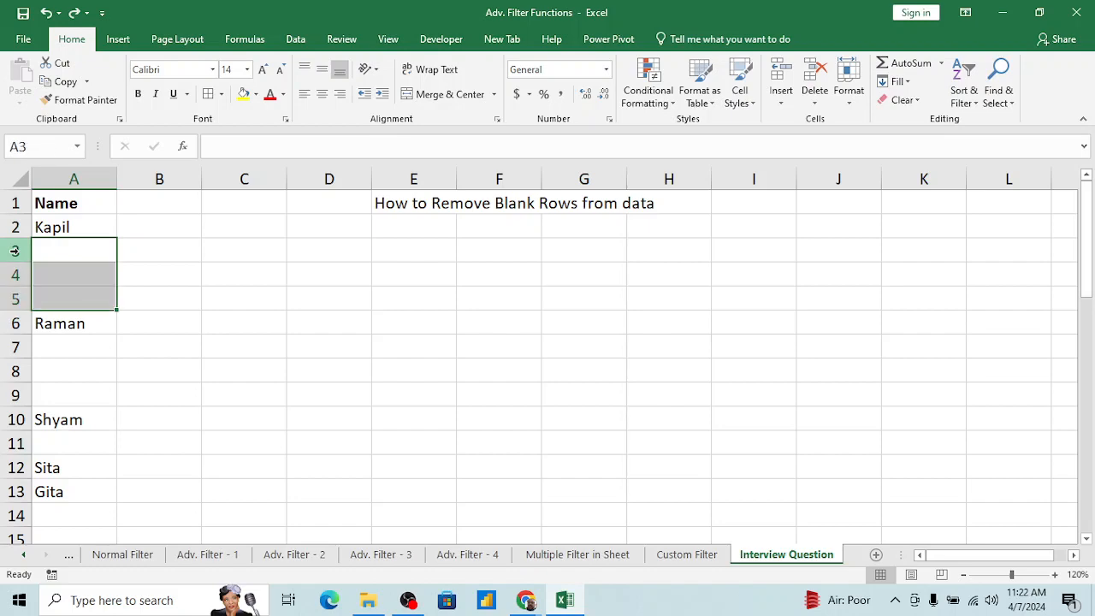
key(shift+space)
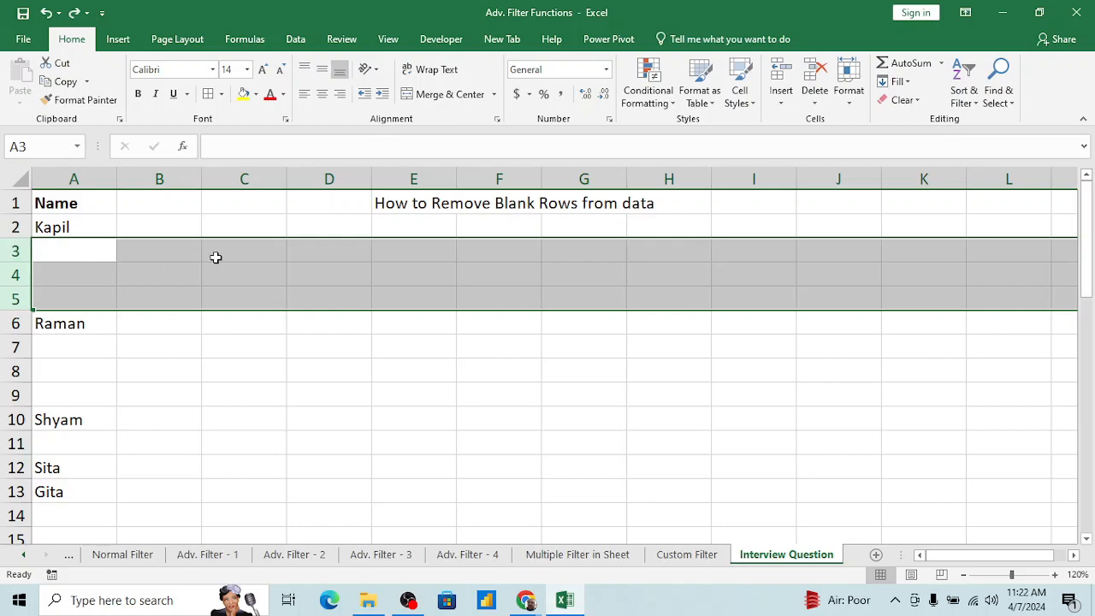
Step: Select the whole of column B, and extend a selection of E4:I4 to the entire columns E through I
click(191, 226)
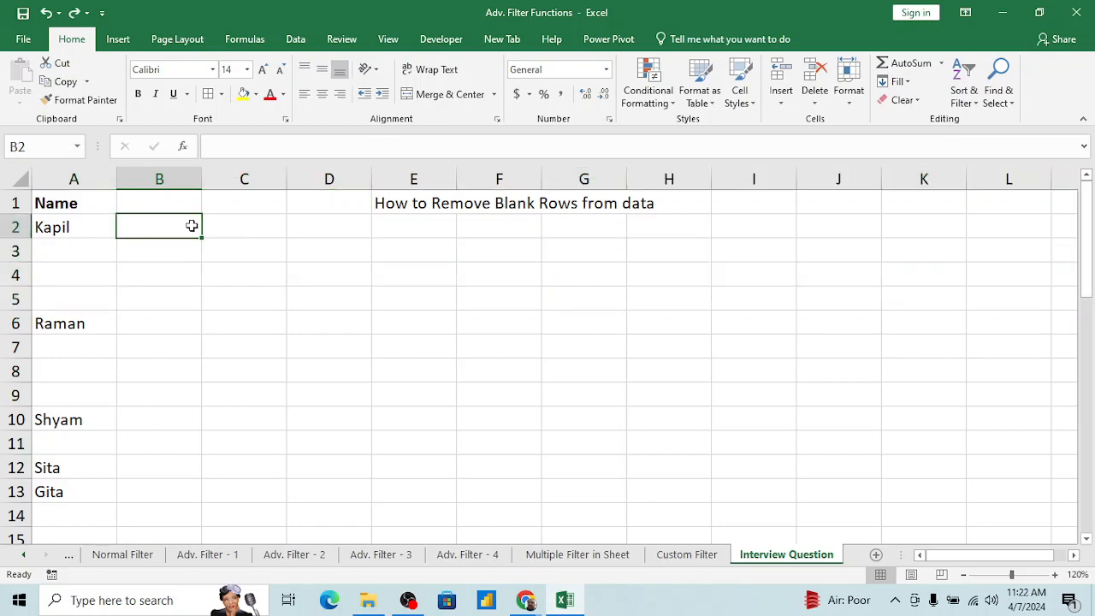
key(ctrl+space)
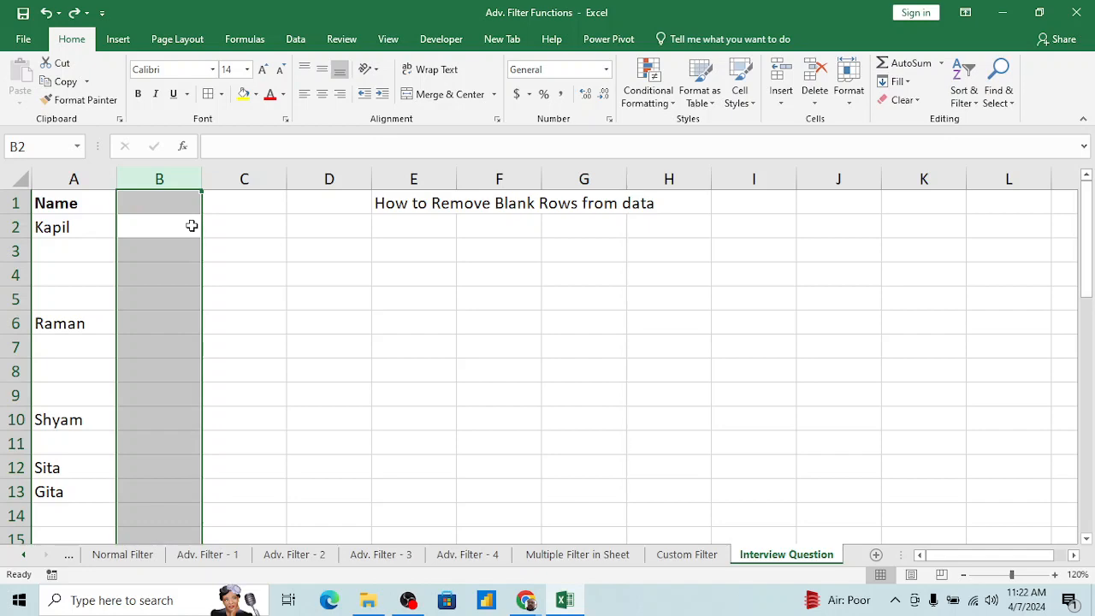
key(Right)
key(Right)
key(Down)
key(Down)
key(Right)
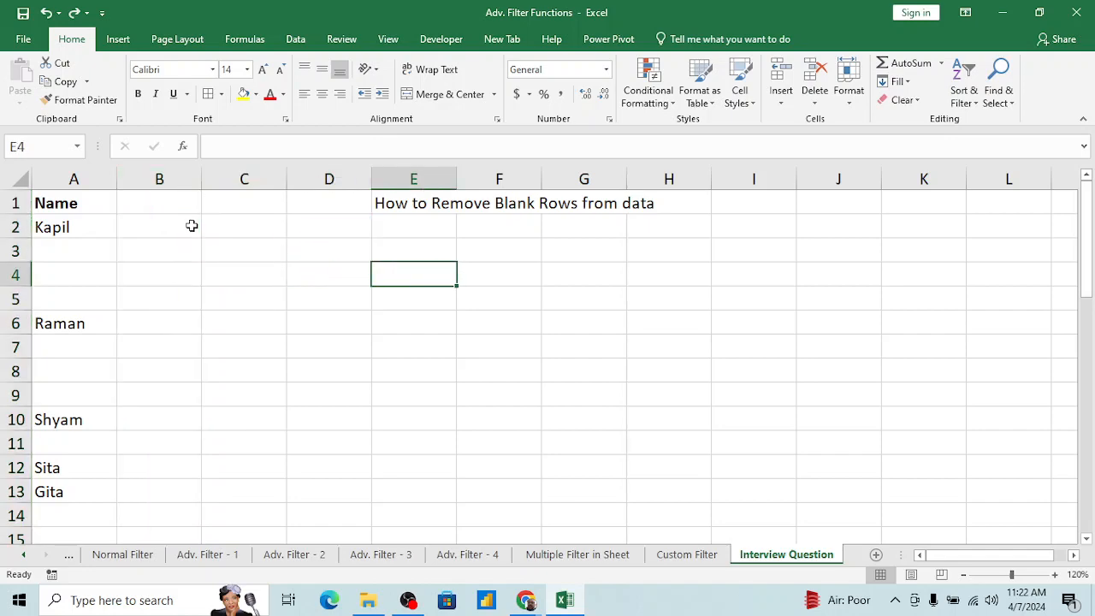
key(shift+Right)
key(shift+Right)
key(shift+Right)
key(shift+Right)
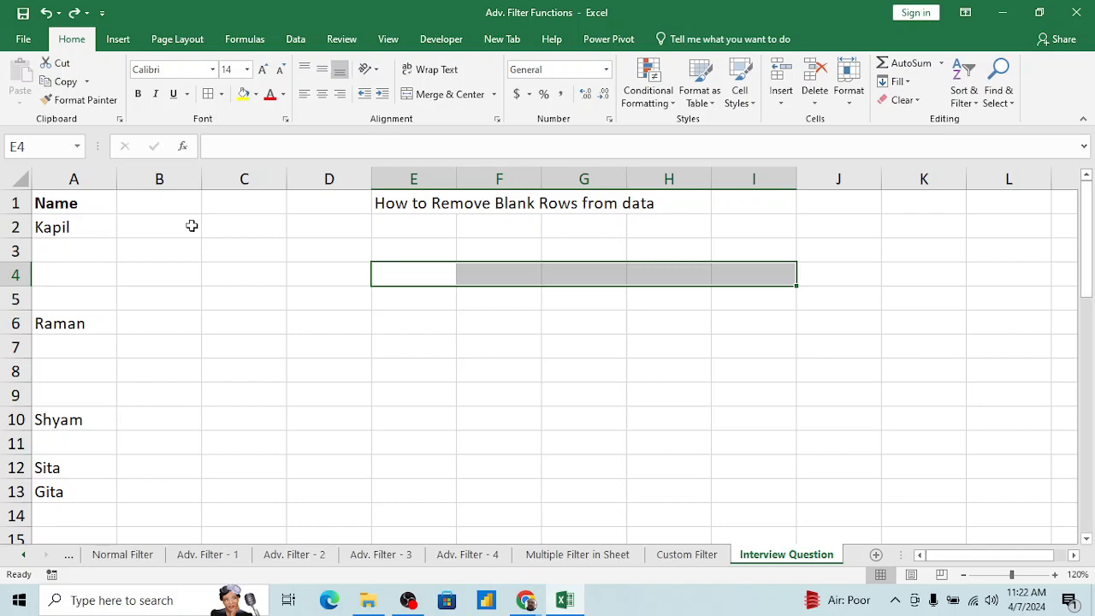
key(ctrl+space)
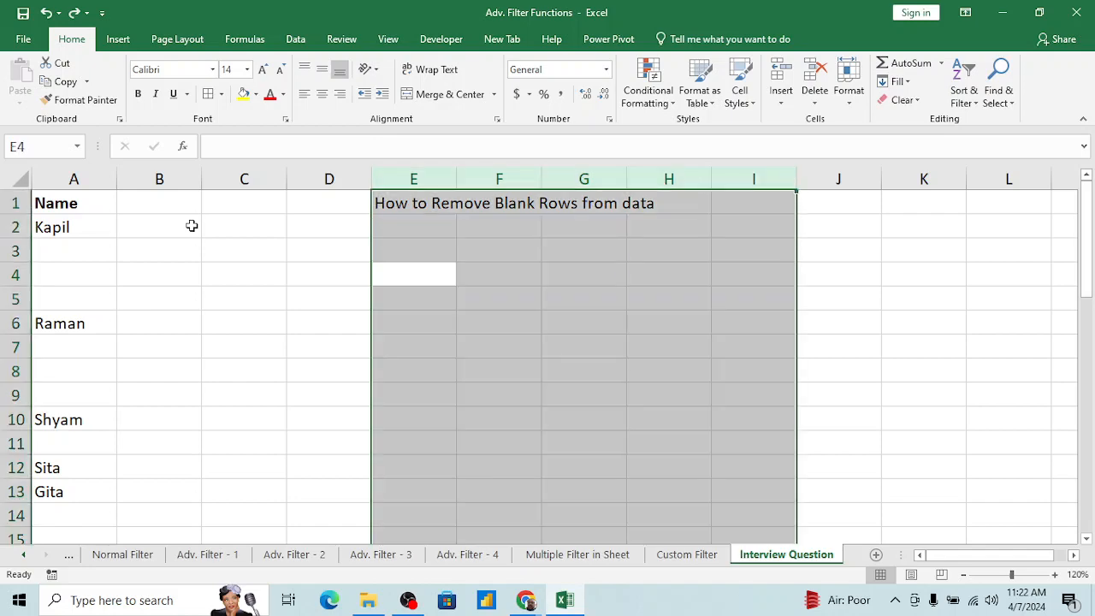
click(422, 259)
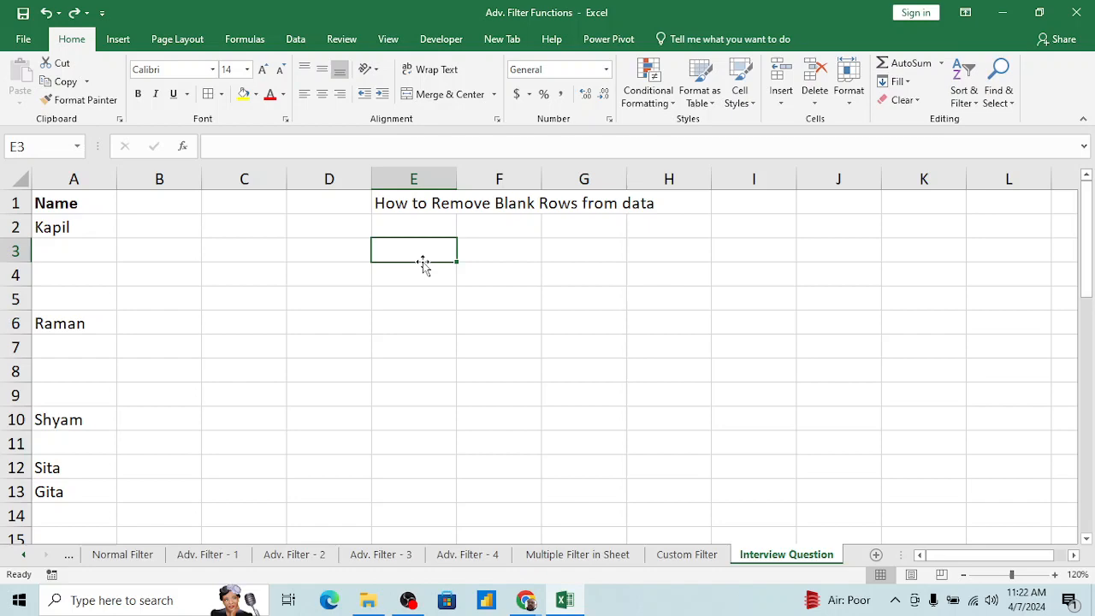
Step: Enter the note "to select the rows" in cell I1
click(754, 214)
text(to sel)
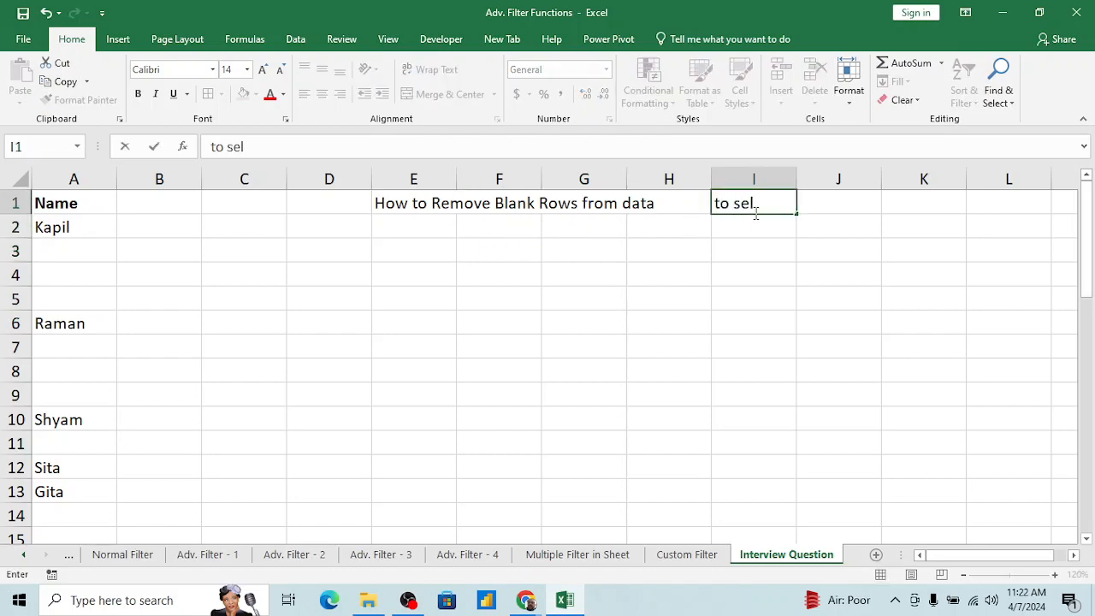
text(ect)
text(the )
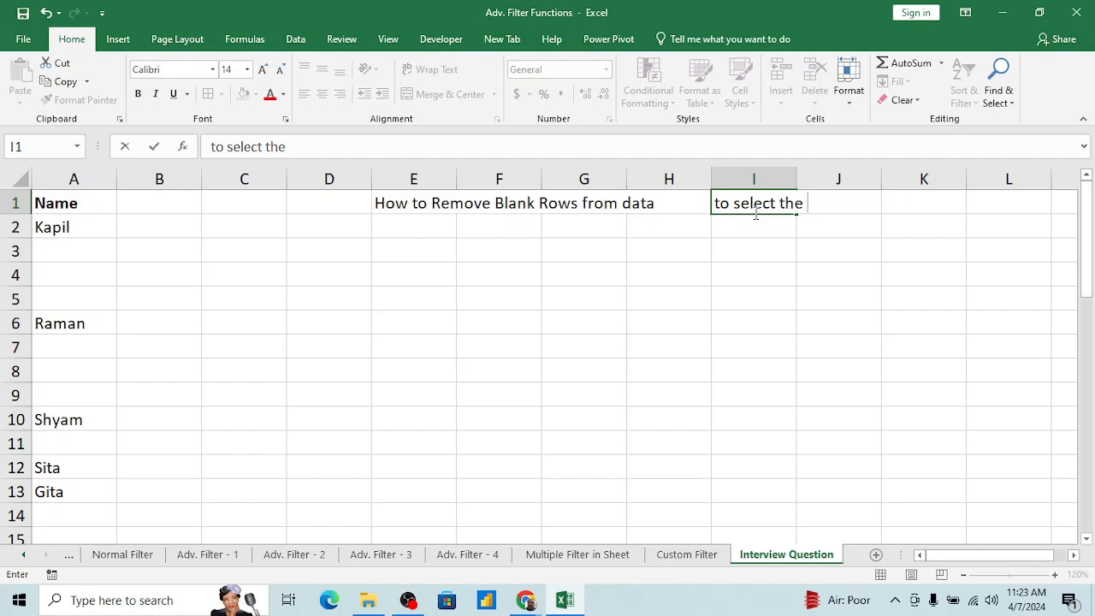
text(rows)
key(Return)
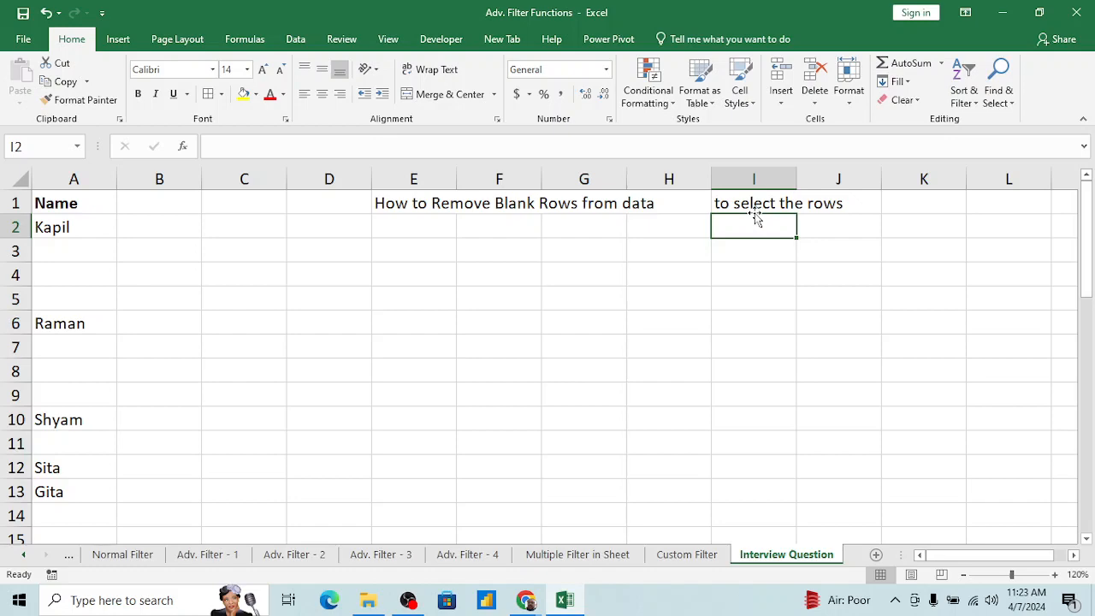
Step: Enter the note "Shift+Space bar" in cell I2, below the "to select the rows" note
text(S)
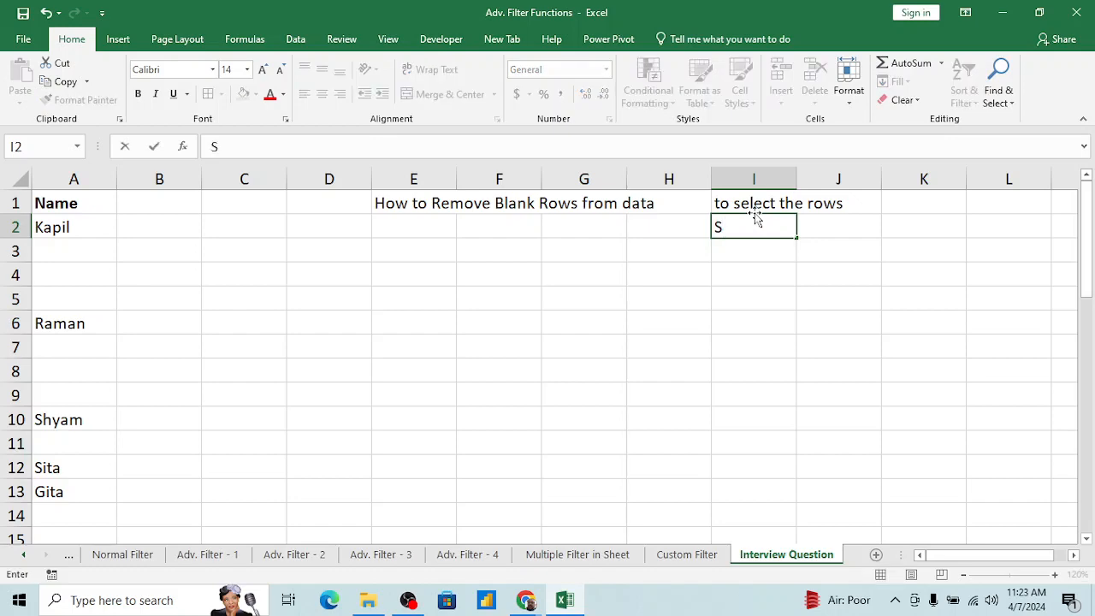
text(hift+Space bar)
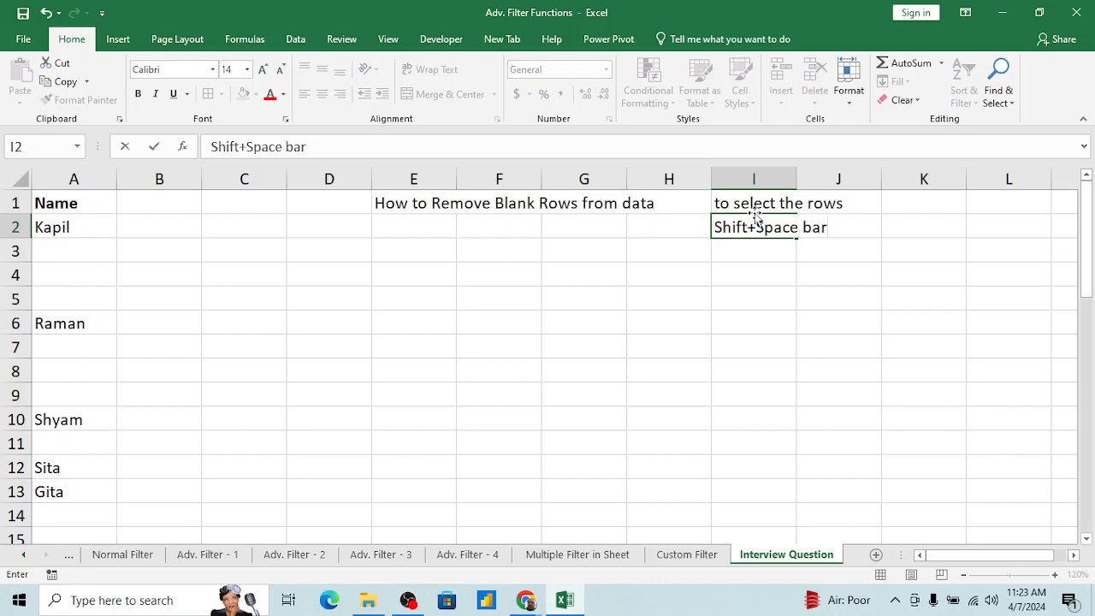
key(Return)
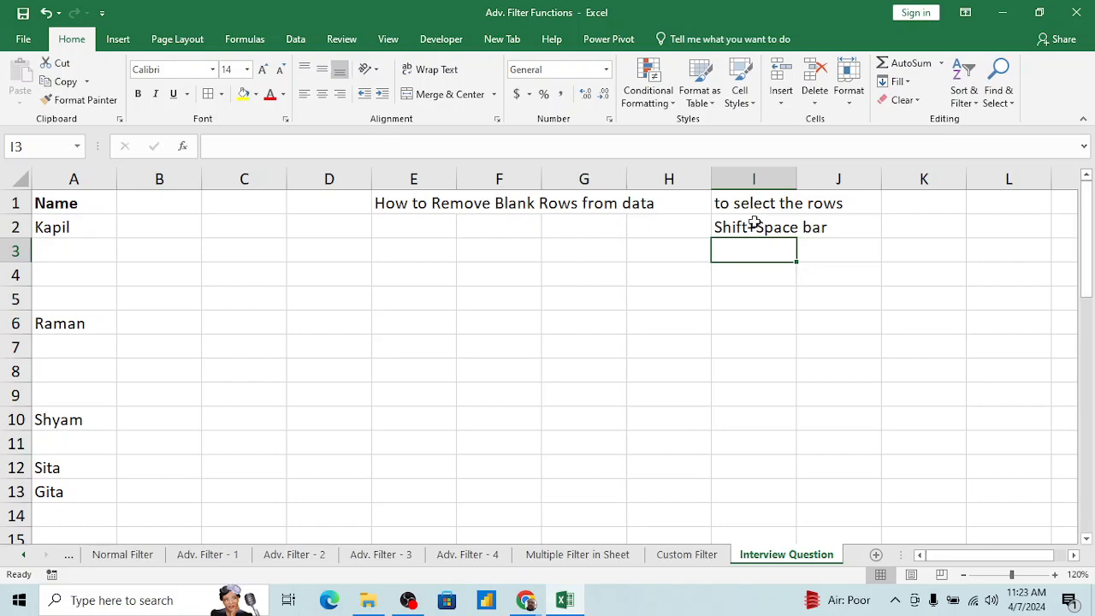
Step: Select cells G5:G10, extend the selection to the entire rows 5 to 10, and clear it again
click(587, 300)
key(shift+Down)
key(shift+Down)
key(shift+Down)
key(shift+Down)
key(shift+Down)
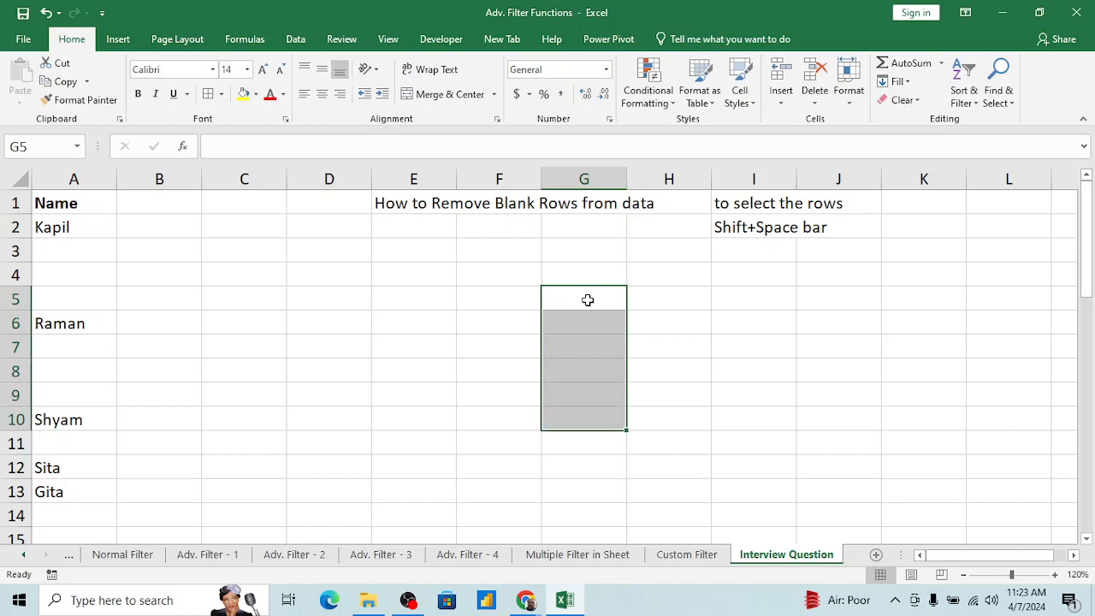
key(shift+space)
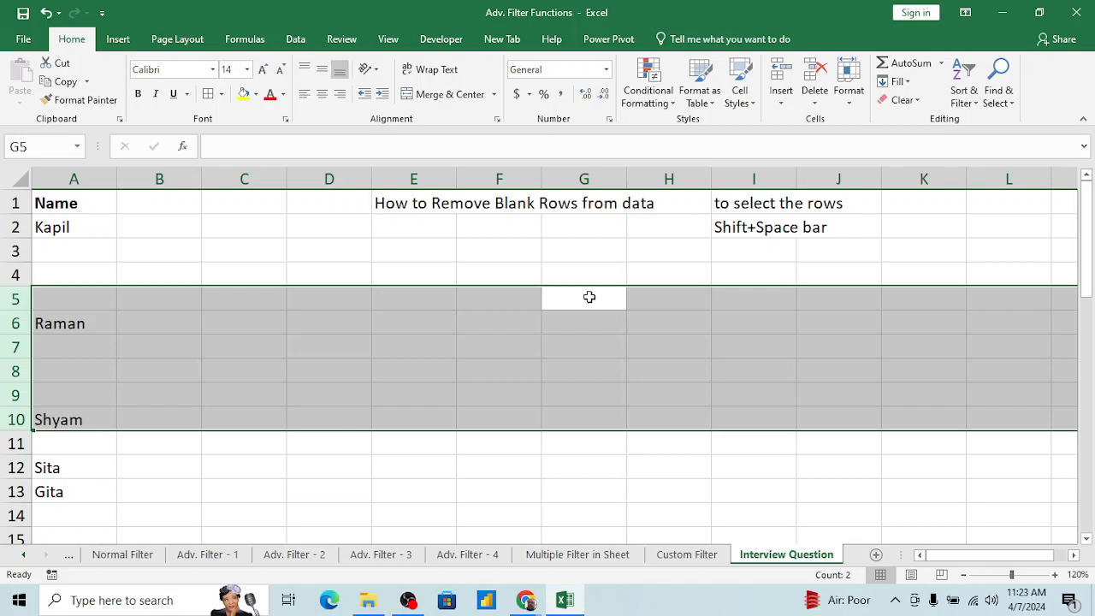
click(700, 270)
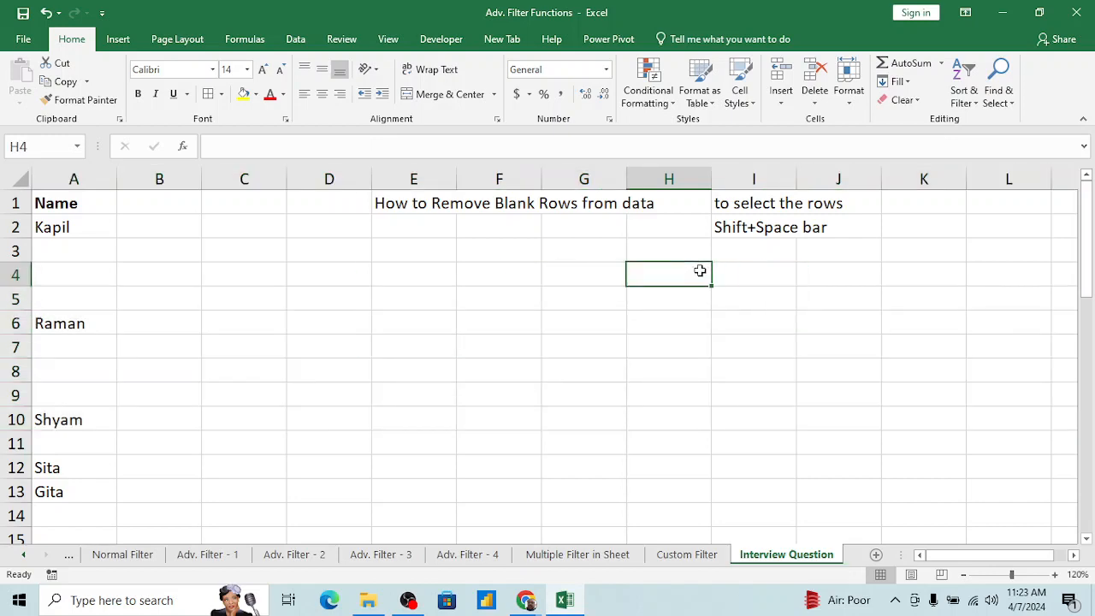
key(Right)
text(to S)
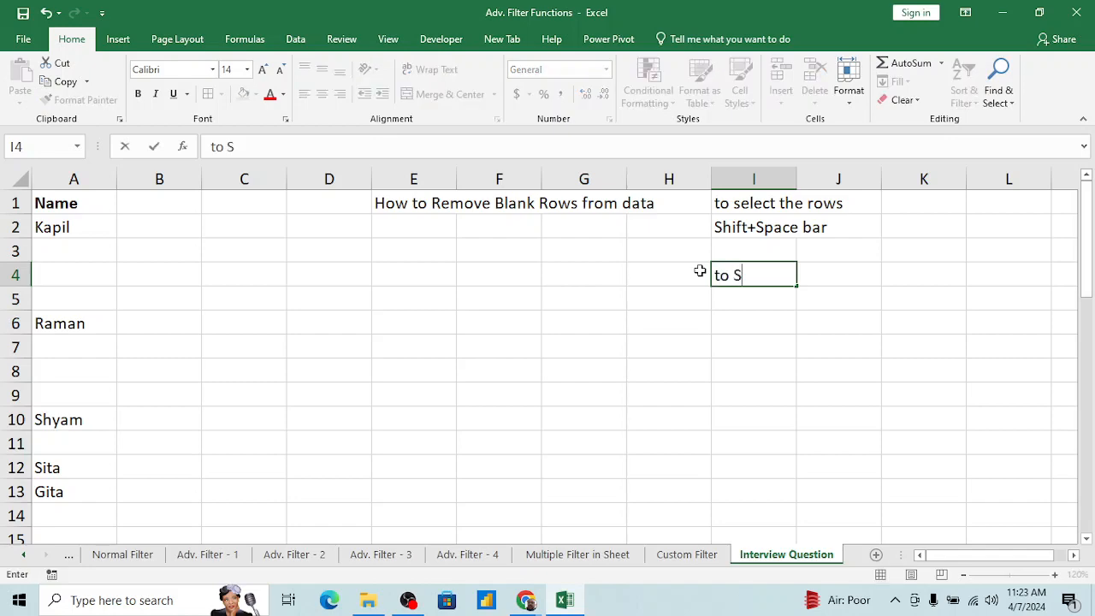
key(Escape)
Step: Enter the note "to select Columns" in cell K1
key(Left)
key(Up)
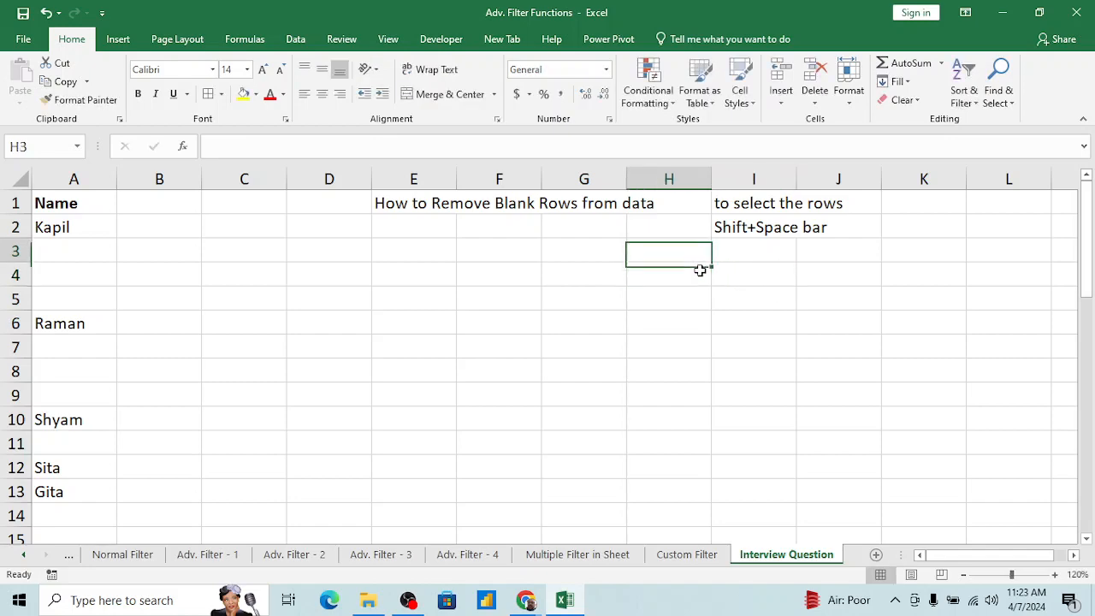
key(Up)
key(Right)
key(Right)
key(Up)
key(Left)
key(Right)
key(Right)
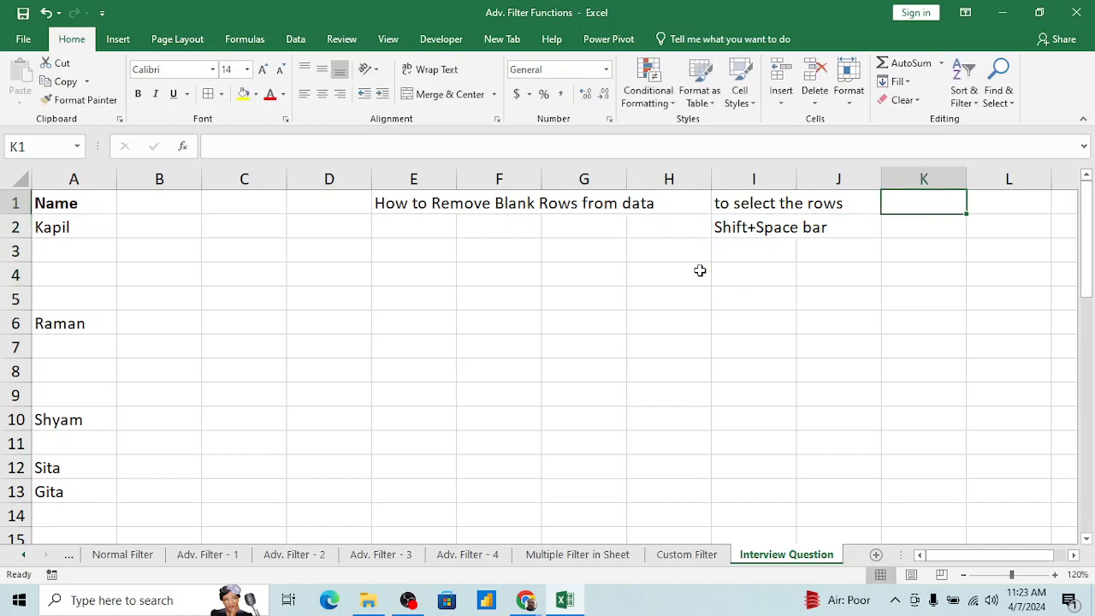
text(to select)
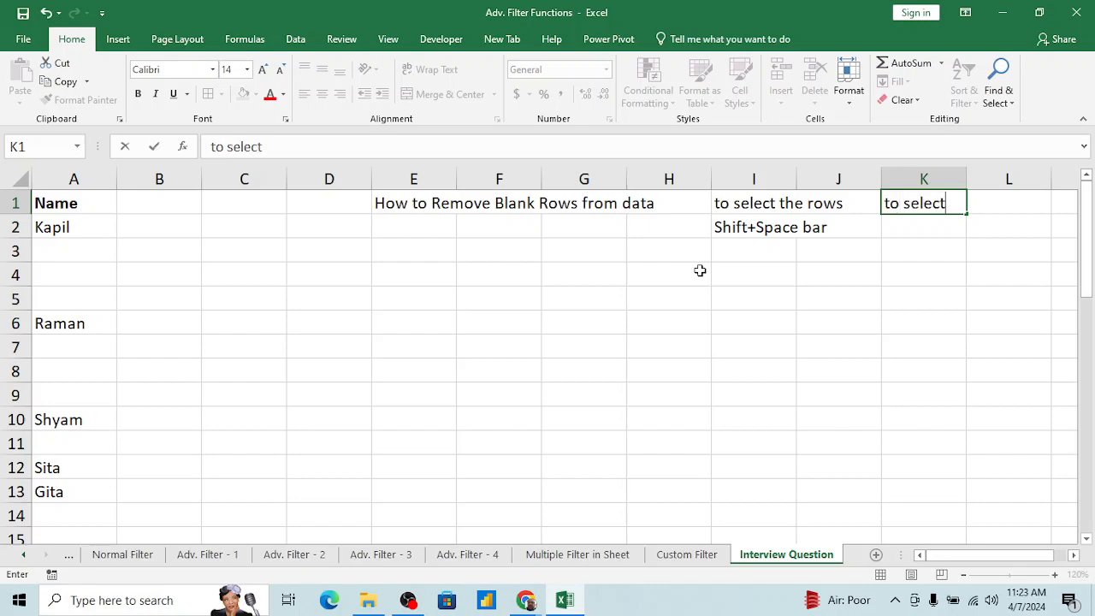
text( Columns)
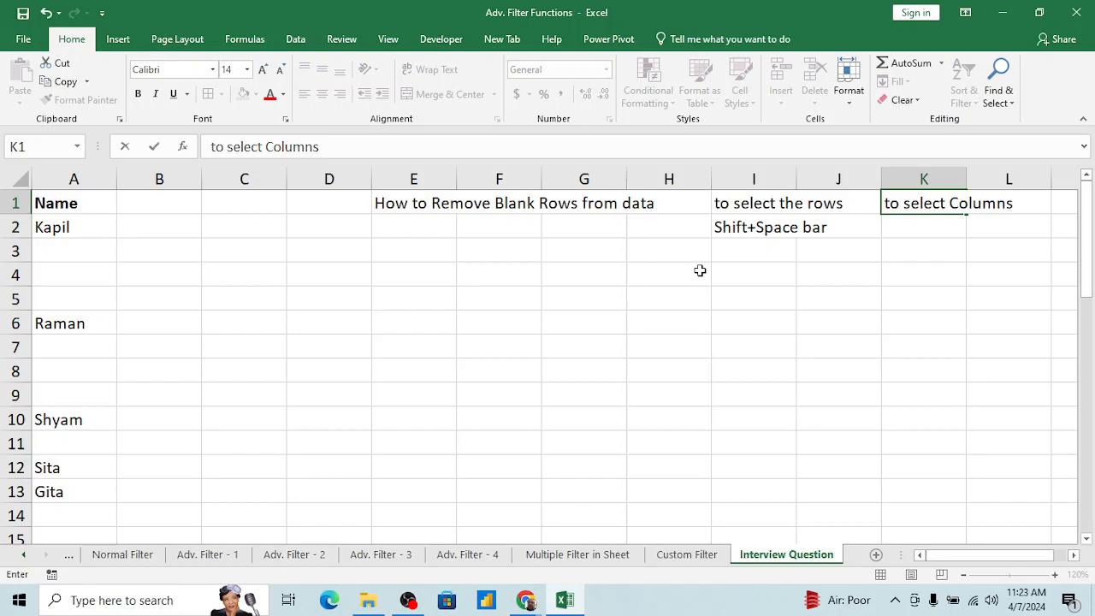
key(Return)
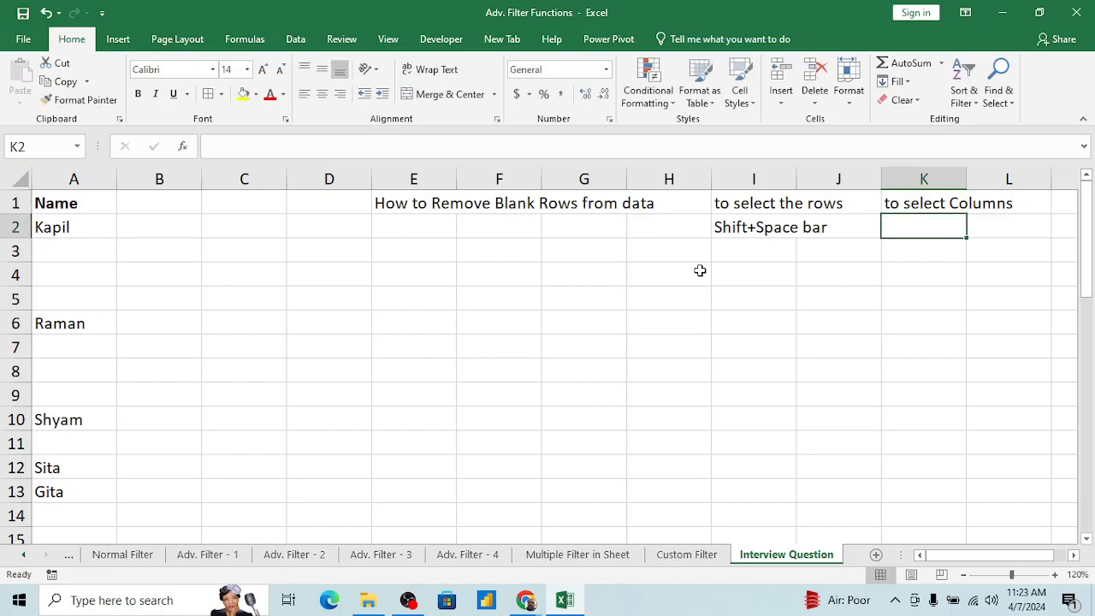
Step: Enter the note "Ctrl+Space Bar" in cell K2, below the "to select Columns" note
text(Ctrl)
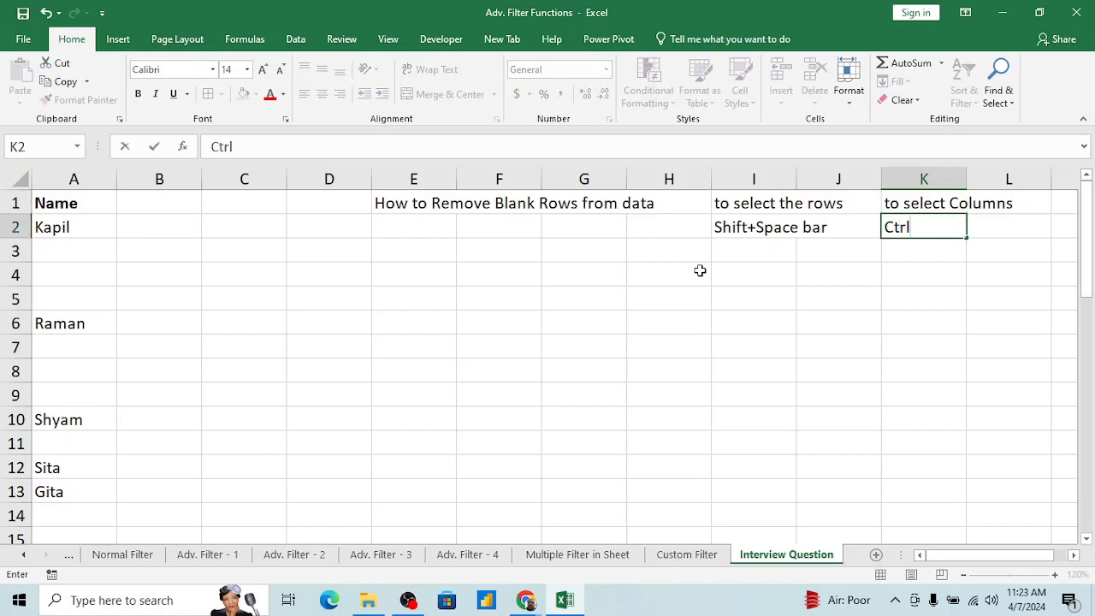
text(+Space)
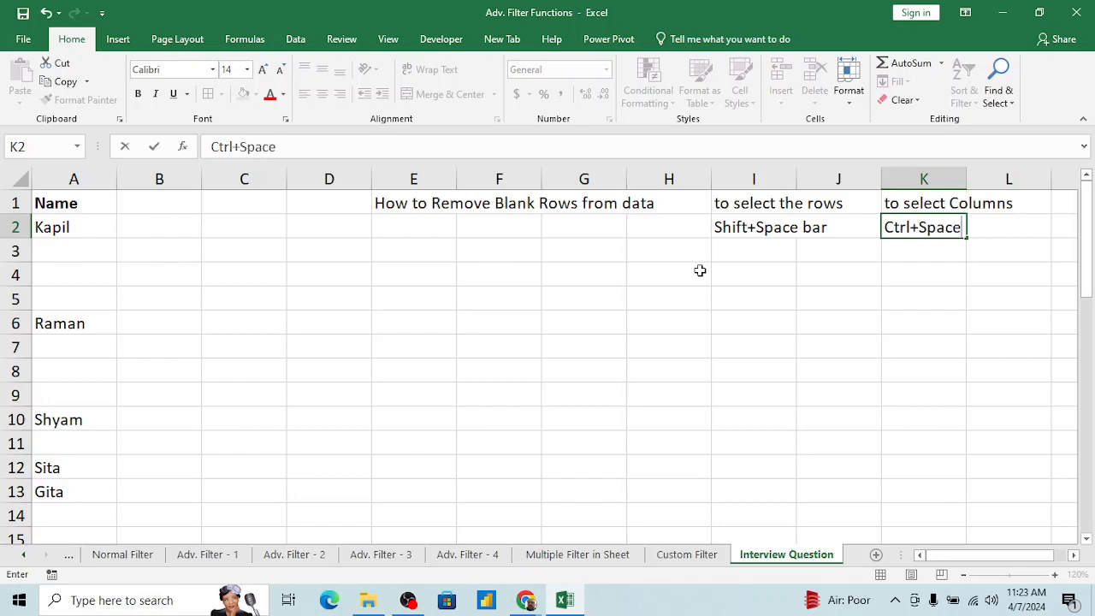
text( Bar)
key(Return)
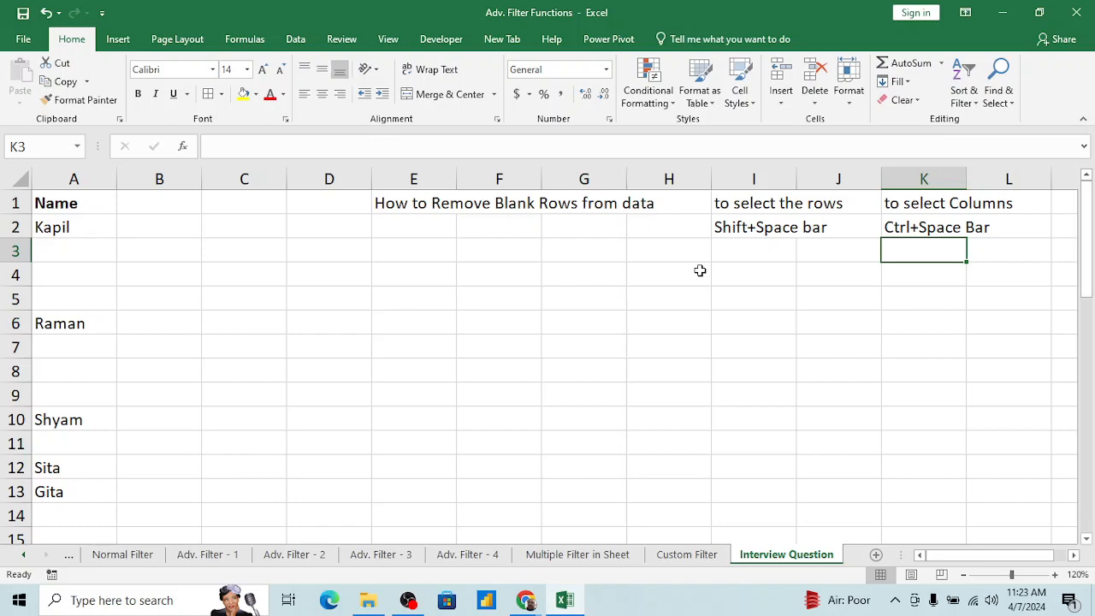
Step: Select cells E5:F5, extend the selection to the entire columns E and F, and clear it again
key(Left)
key(Left)
key(Left)
key(Left)
key(Left)
key(Left)
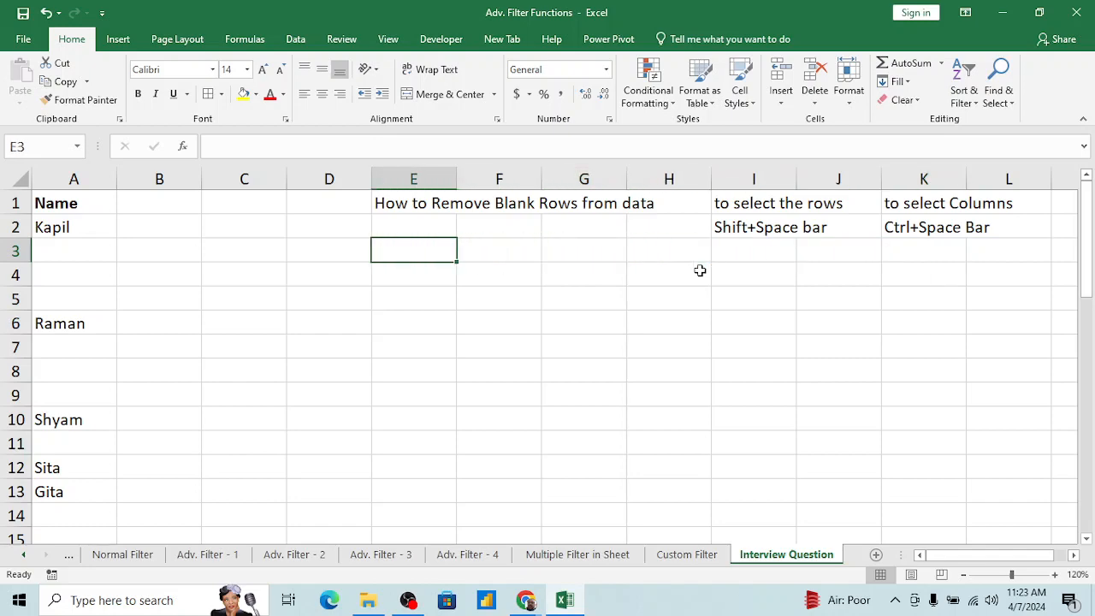
key(Down)
key(Down)
key(shift+Right)
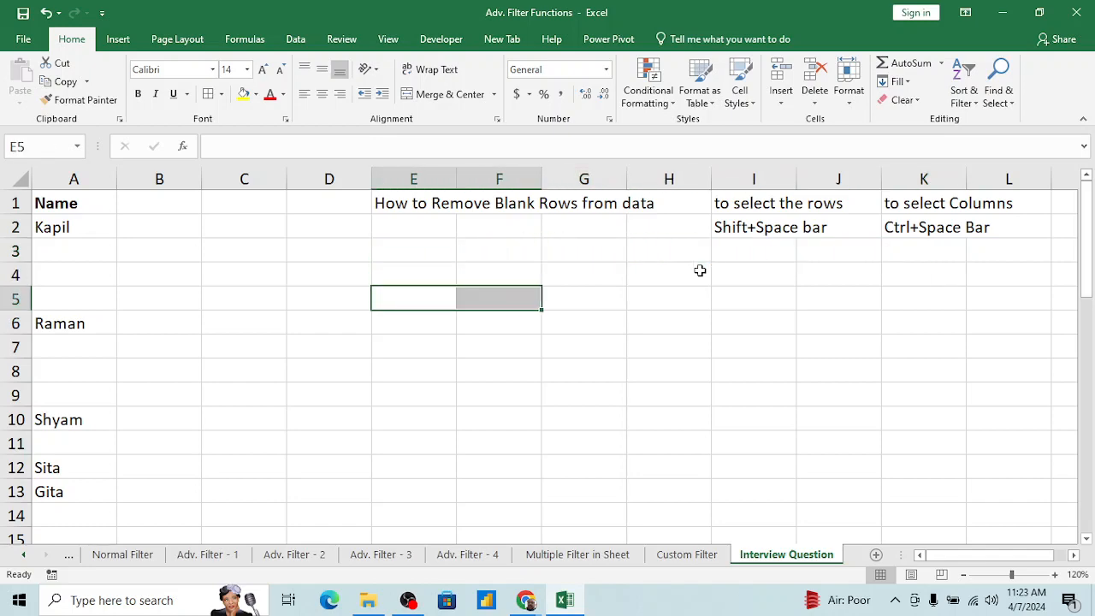
key(ctrl+space)
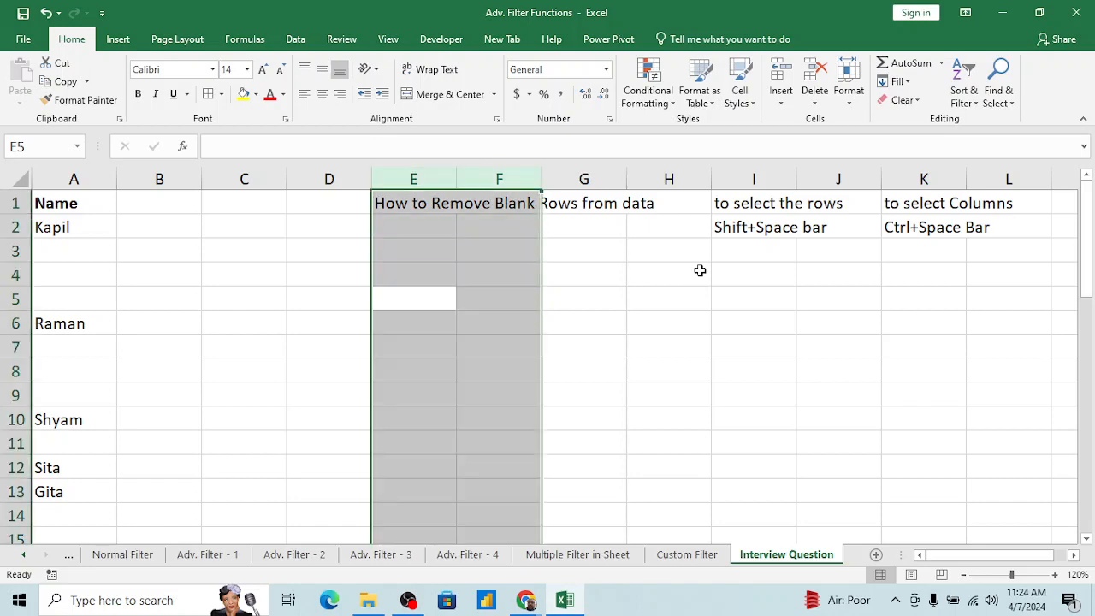
click(582, 254)
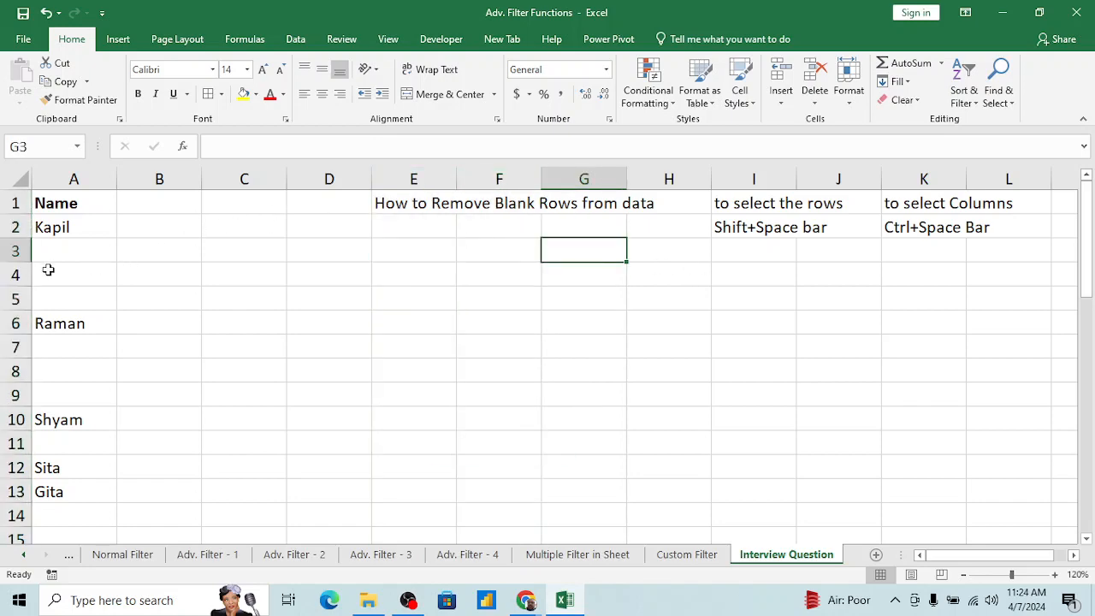
click(250, 266)
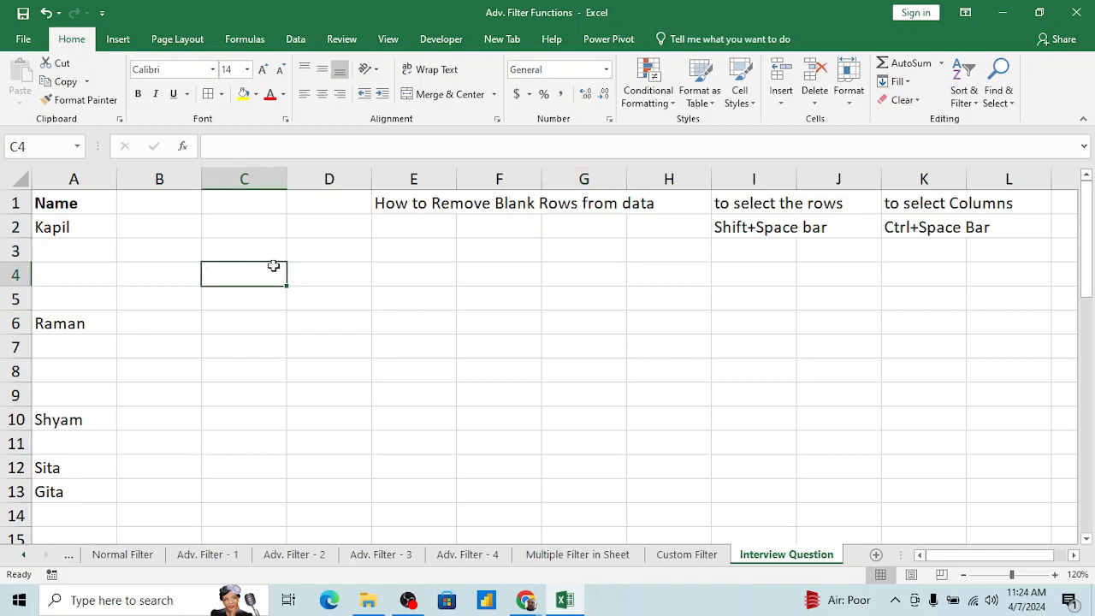
click(366, 274)
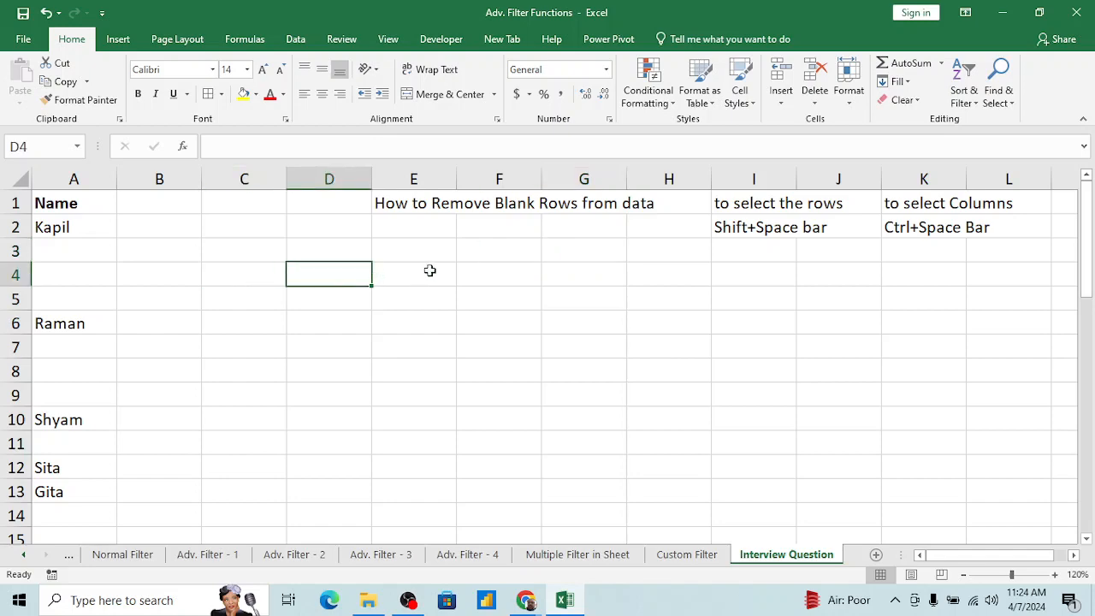
key(ctrl+g)
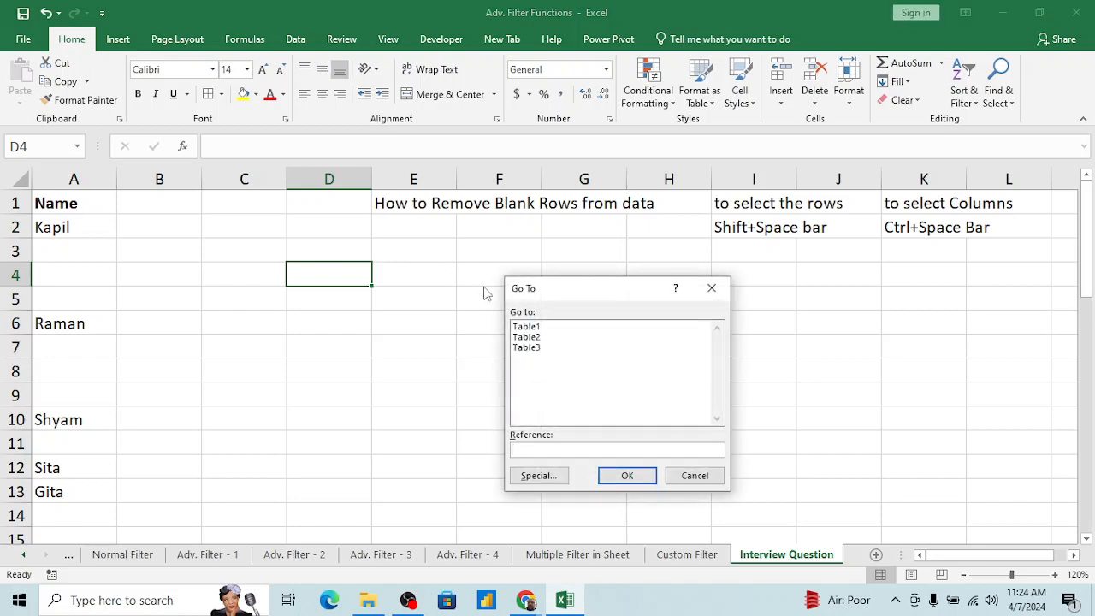
key(Escape)
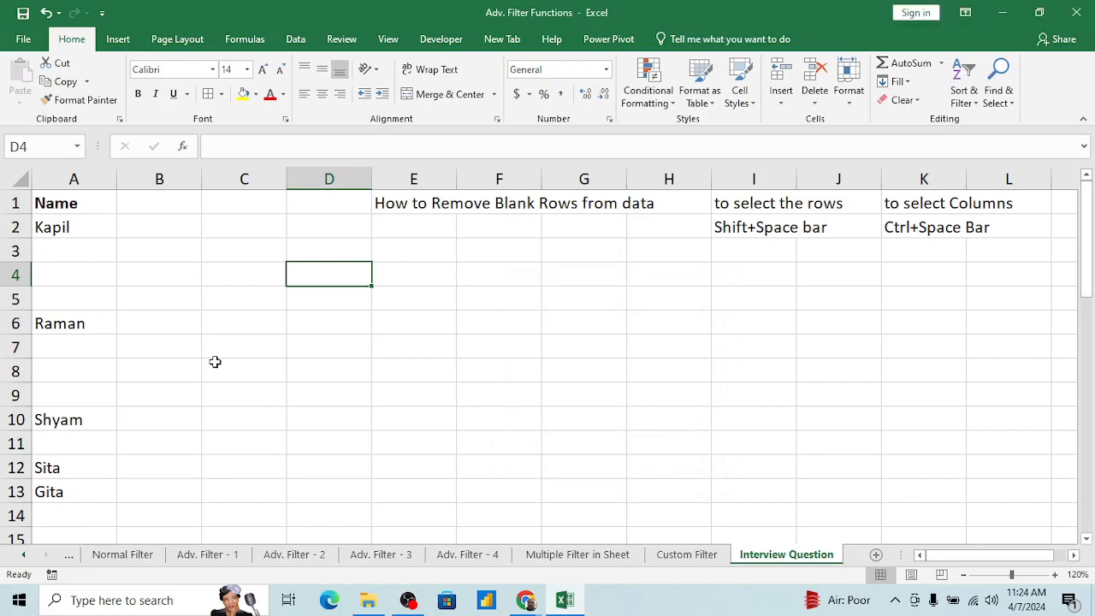
key(Left)
key(Left)
key(Left)
key(Up)
key(Right)
key(Right)
key(Right)
key(Right)
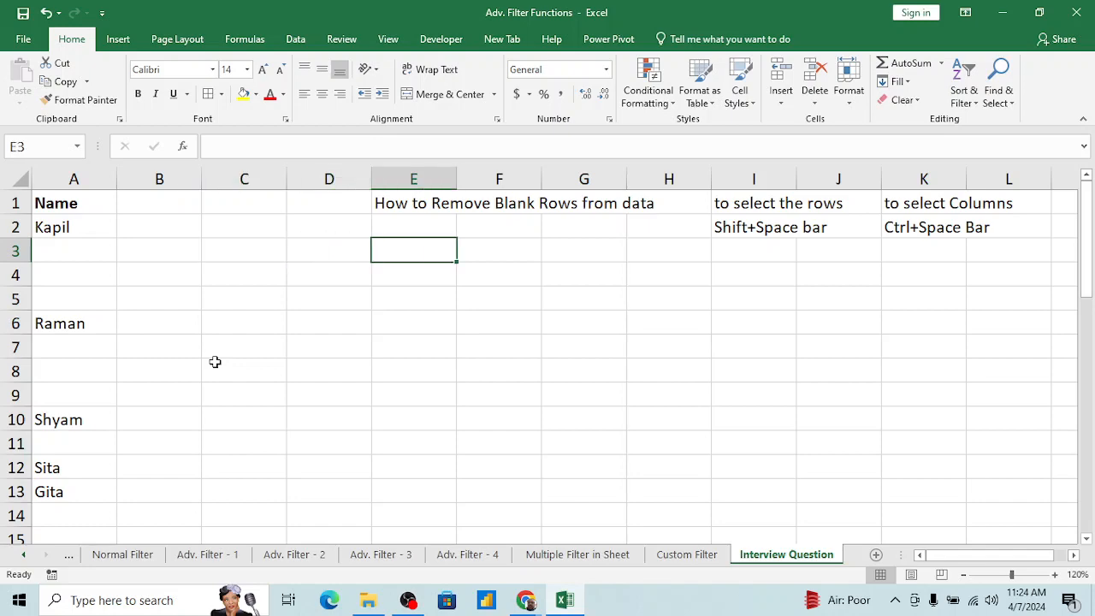
key(Down)
key(Down)
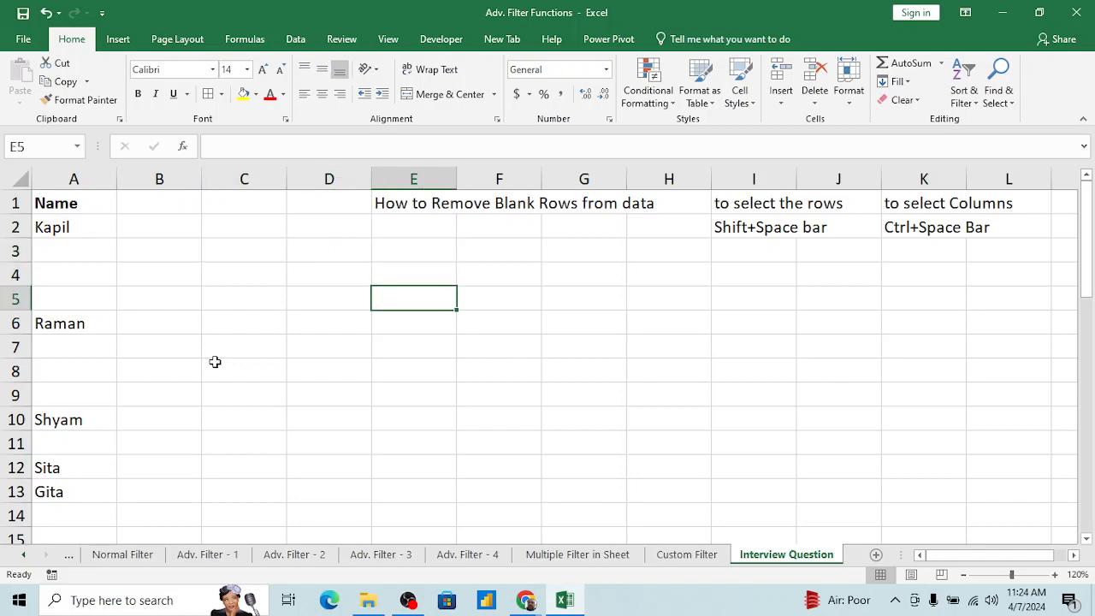
Step: Select the name list range A2:A11 and reduce the selection to its empty cells using Go To Special with the Blanks option
key(Left)
key(Left)
key(Left)
key(Left)
key(Up)
key(Up)
key(Up)
key(shift+Down)
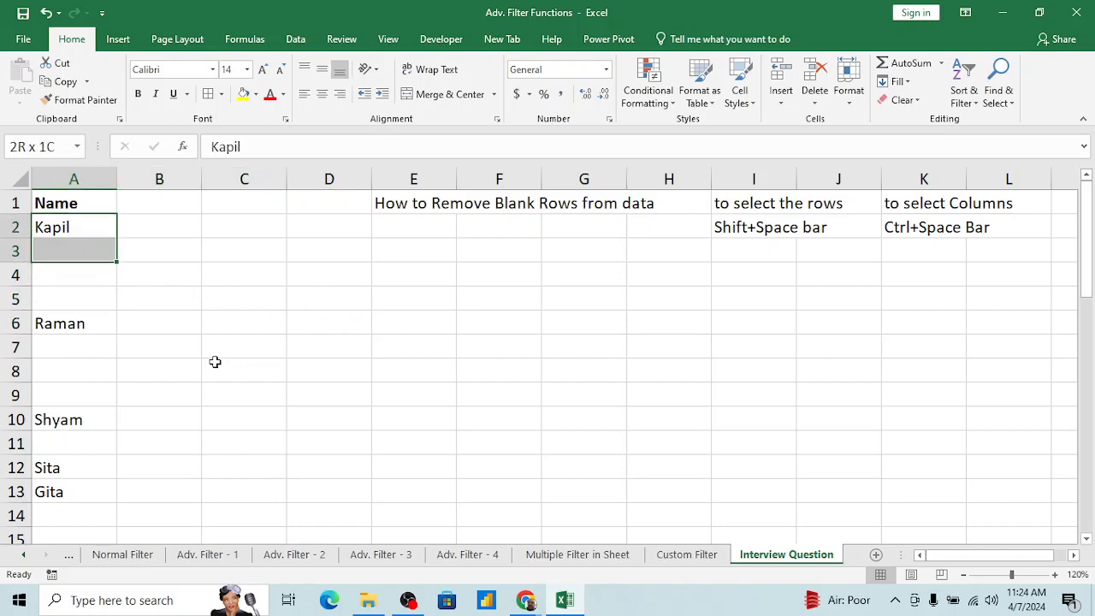
key(shift+Down)
key(shift+Down)
key(shift+Down)
key(shift+Down)
key(shift+Down)
key(shift+Down)
key(shift+Down)
key(shift+Down)
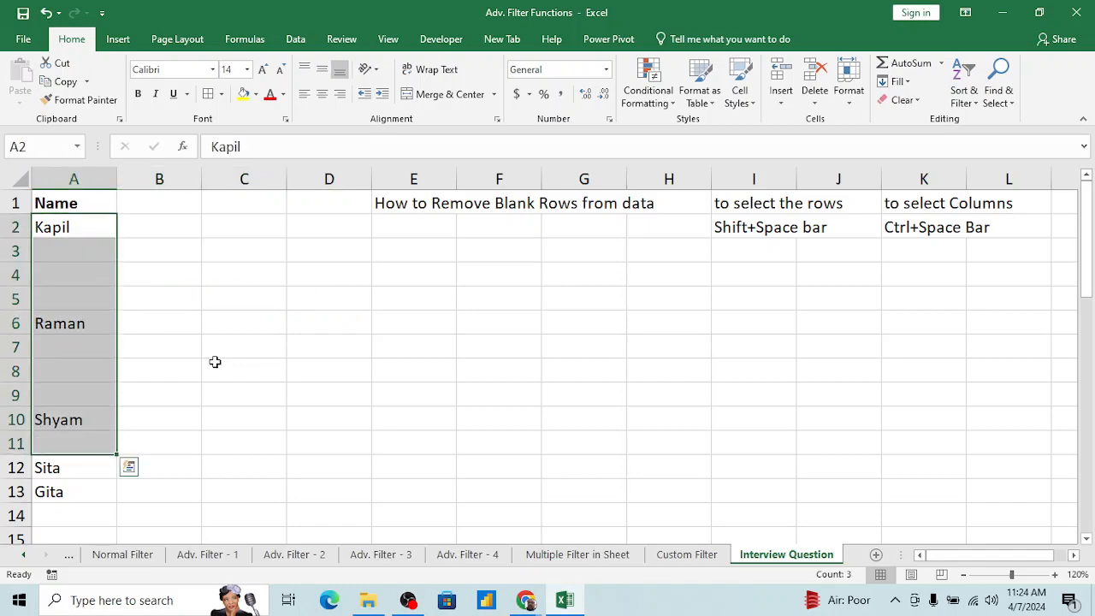
key(ctrl+g)
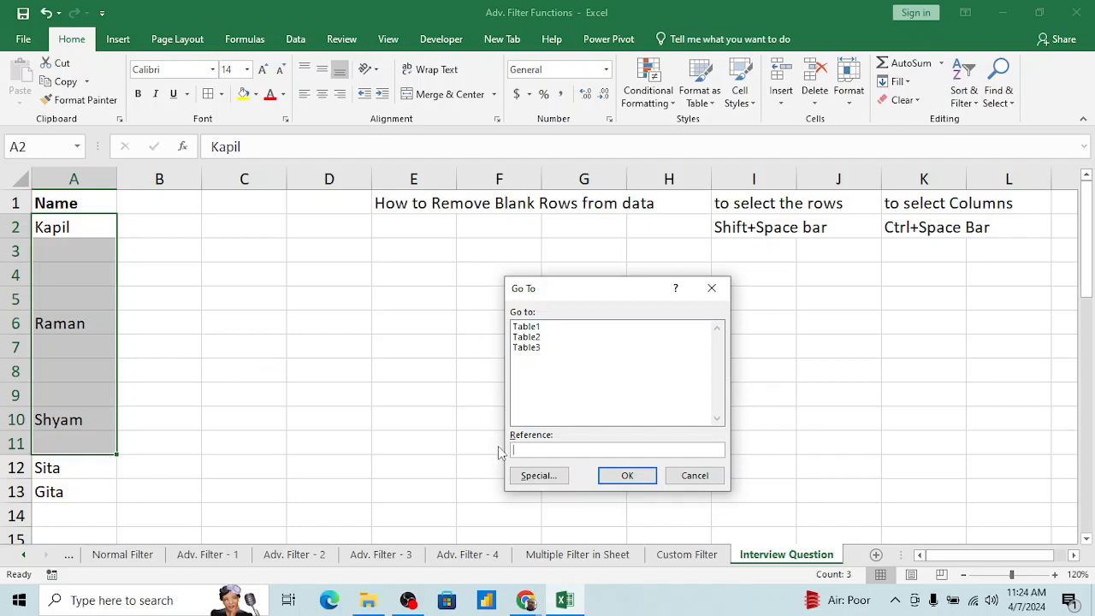
click(539, 475)
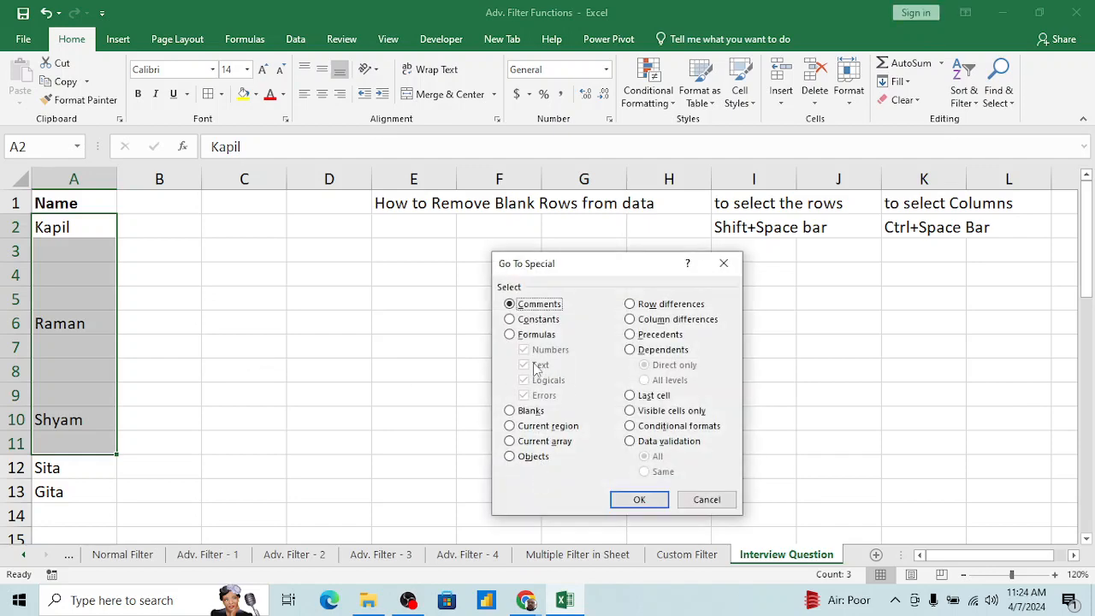
click(510, 411)
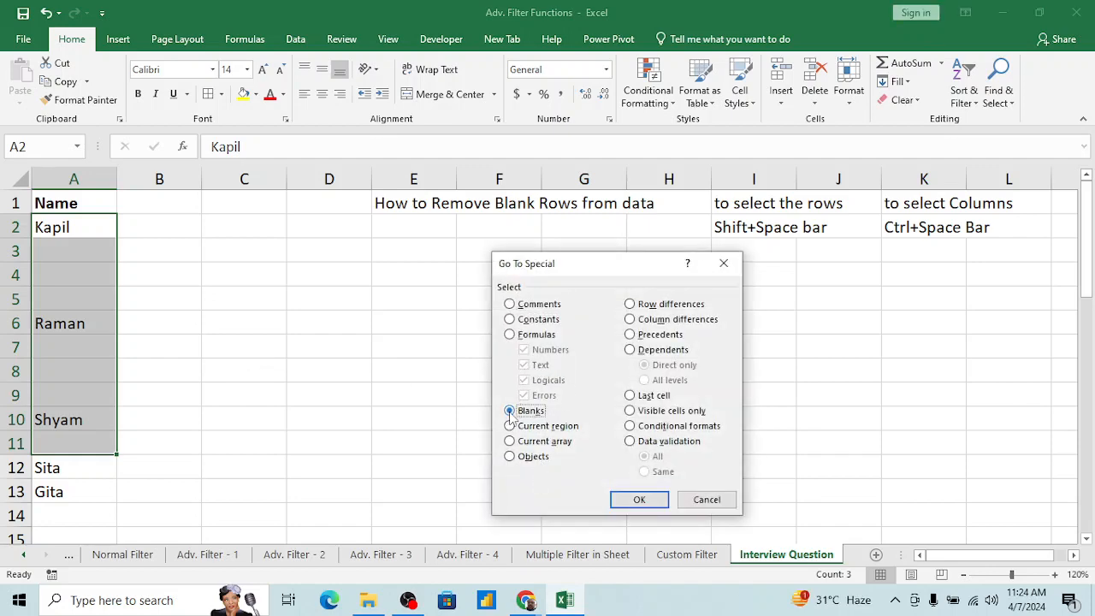
click(633, 499)
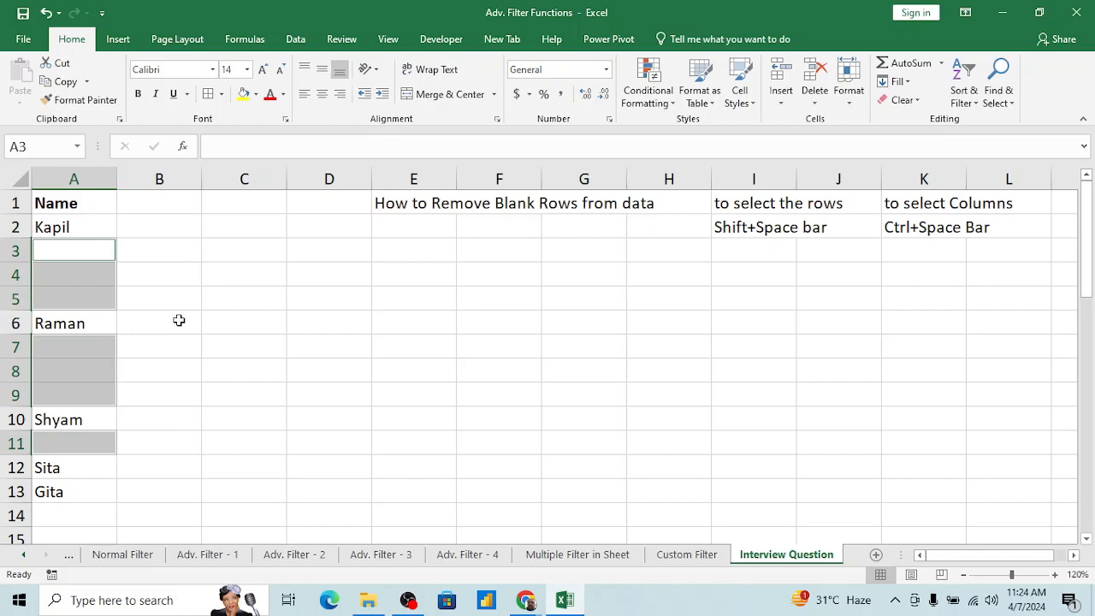
key(ctrl+minus)
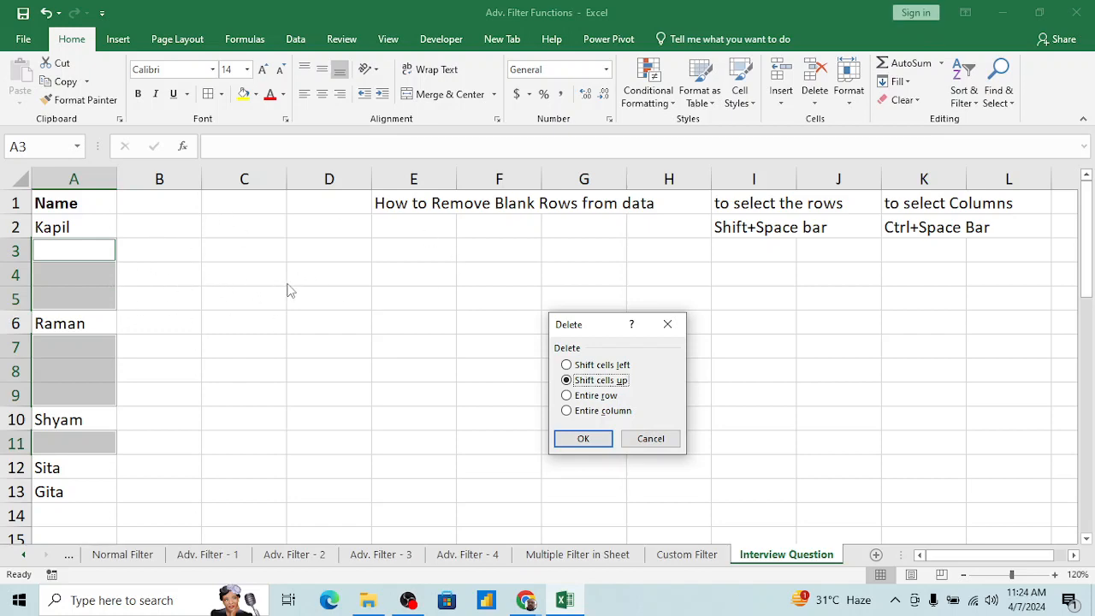
key(Escape)
click(357, 308)
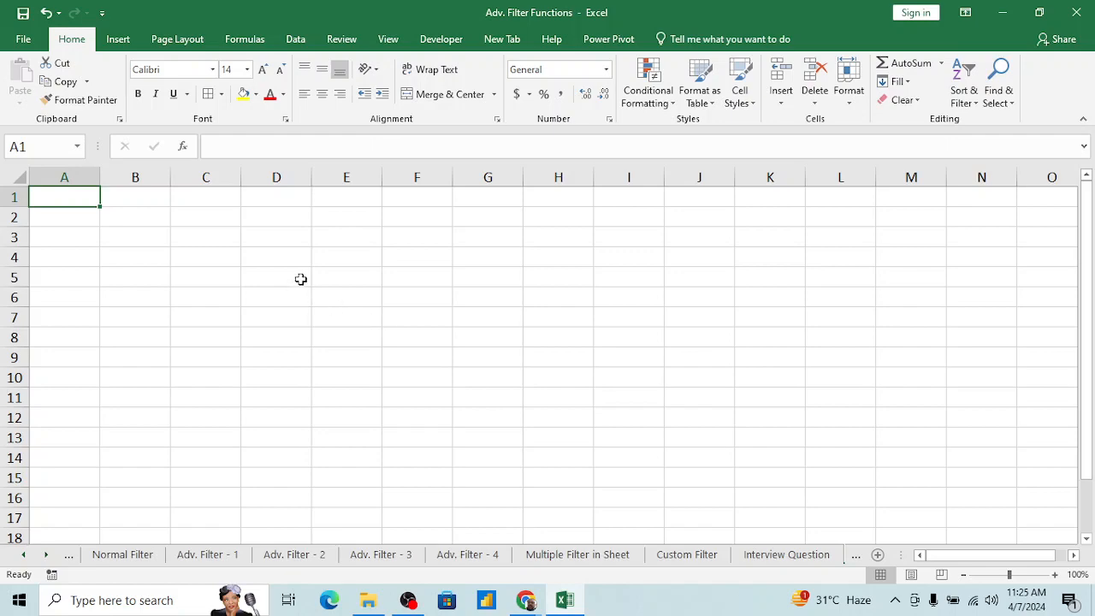
Step: Enter a sample first name in cell E5 of the empty sheet and reselect that cell
click(330, 271)
text(Kapil)
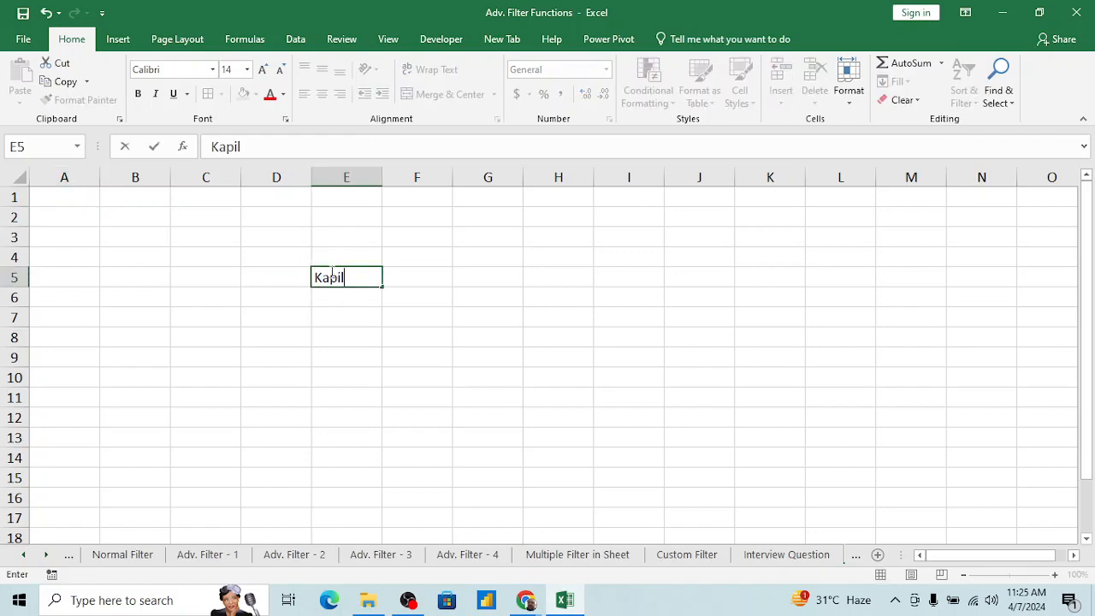
key(Return)
click(330, 271)
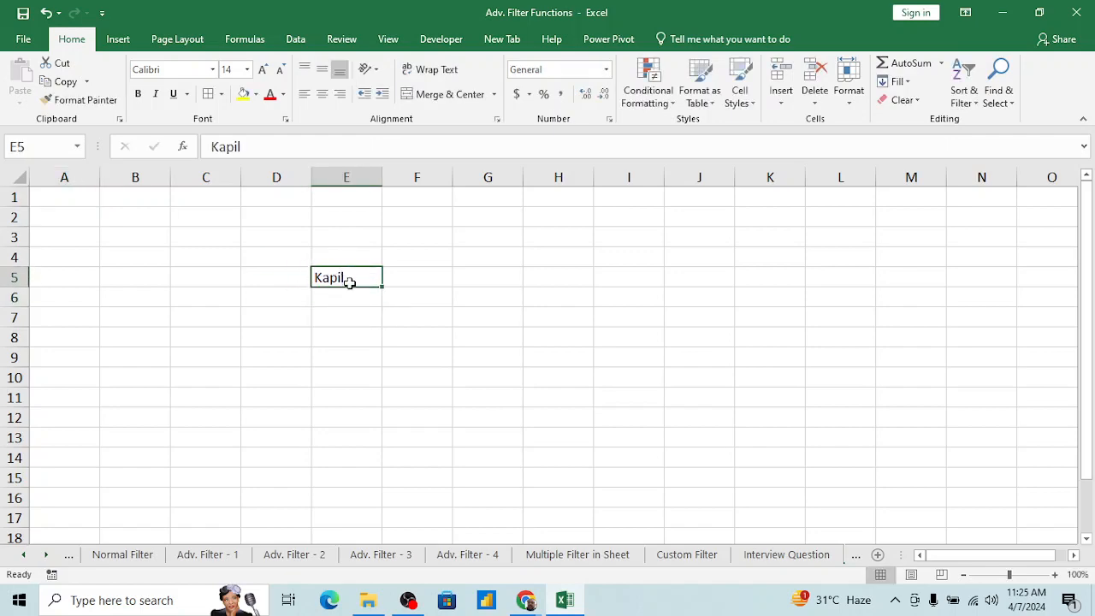
Step: Fill the name list down from E5 to E13 and enter the header "Name" above it in cell E4
drag(382, 286, 398, 444)
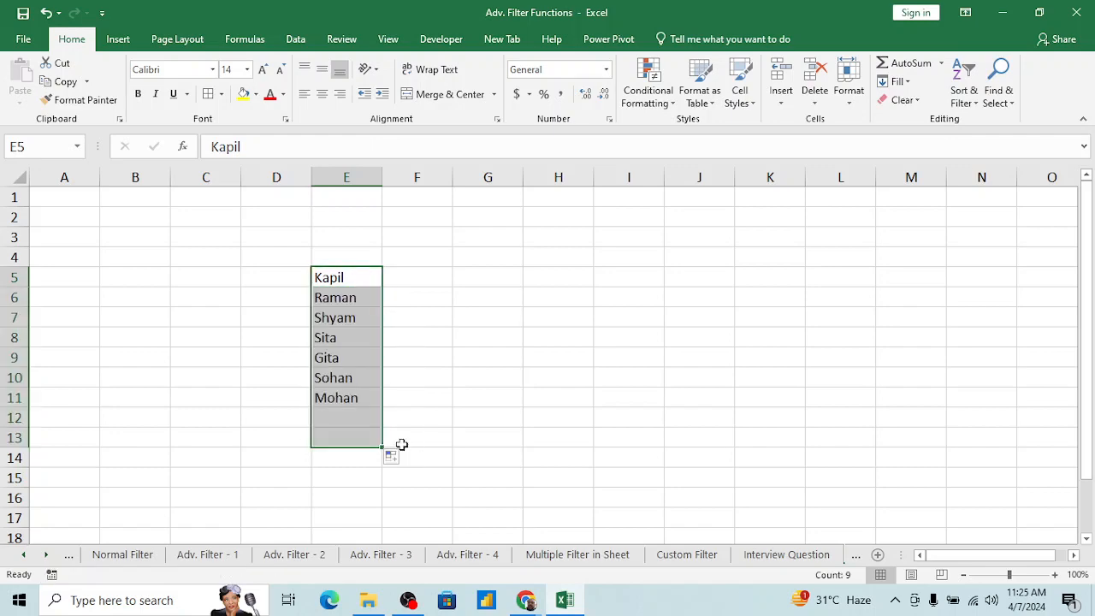
click(362, 333)
key(Up)
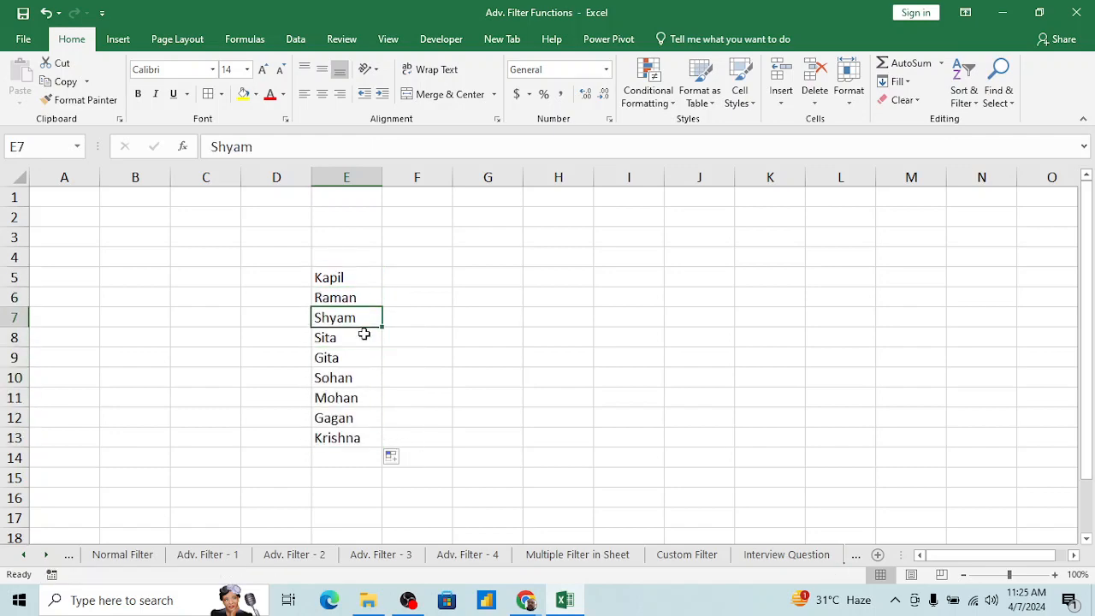
key(Up)
key(Up)
key(Up)
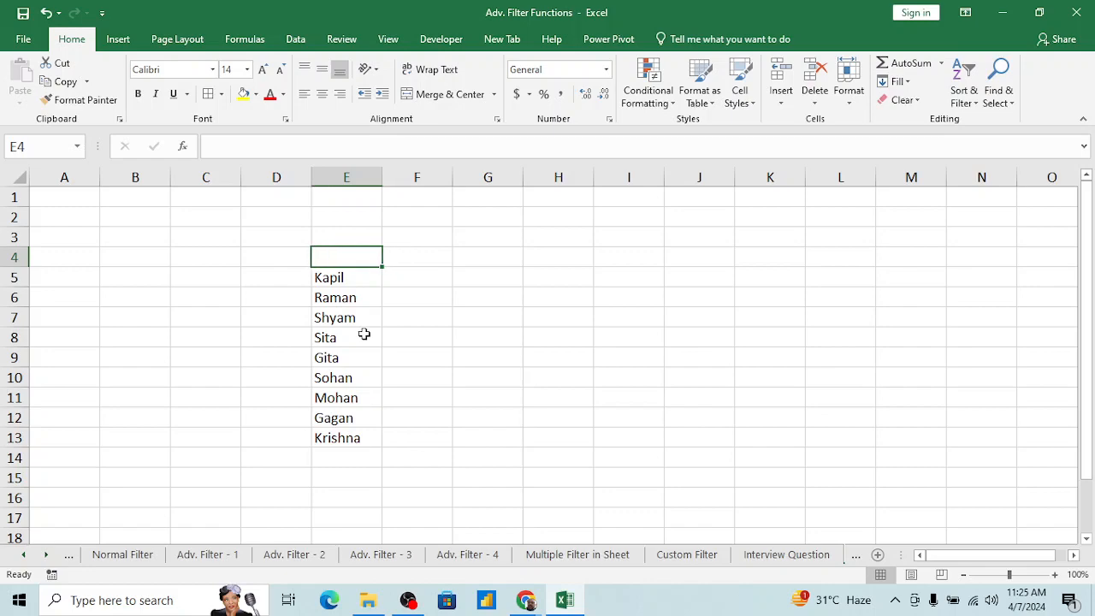
text(NAme)
key(Tab)
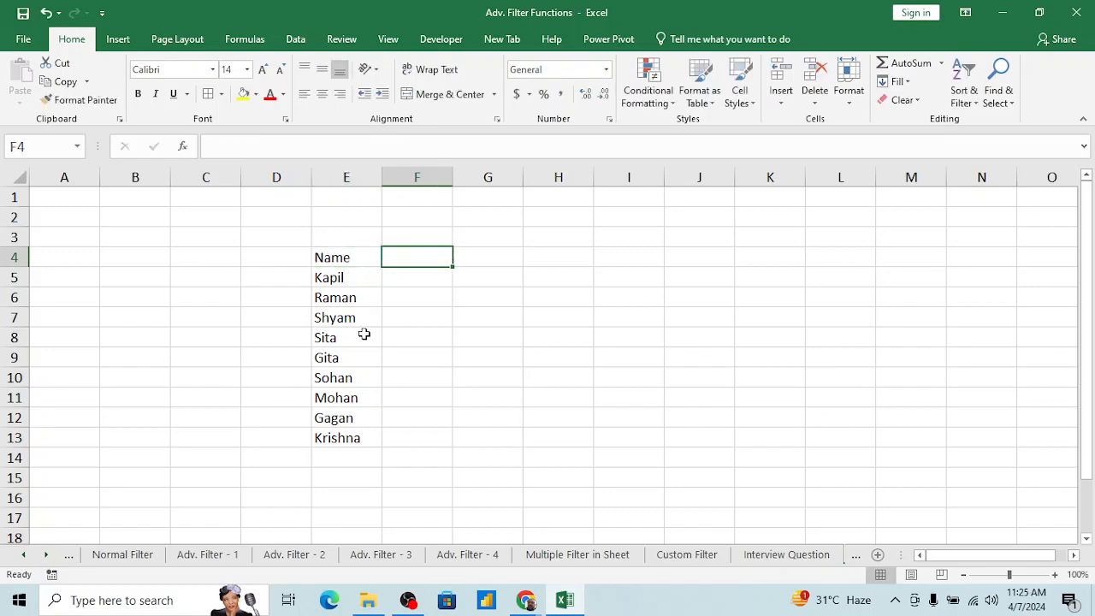
Step: Enter the header "Amount" in cell F4 beside the Name header
text(roll)
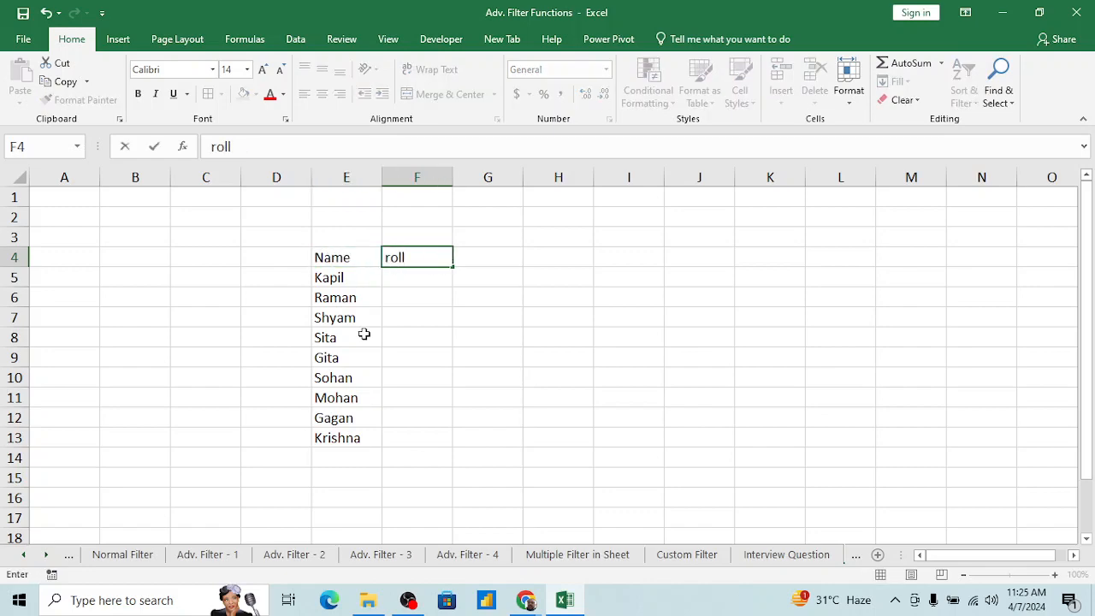
key(BackSpace)
key(BackSpace)
key(BackSpace)
text(Amount')
key(Return)
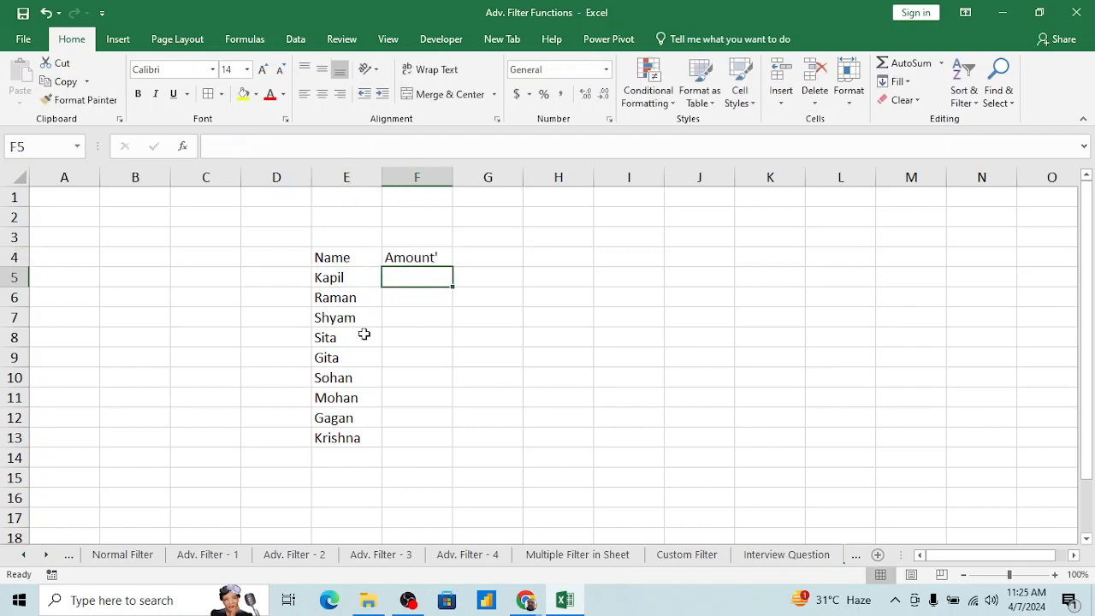
key(Up)
text(Ammoun)
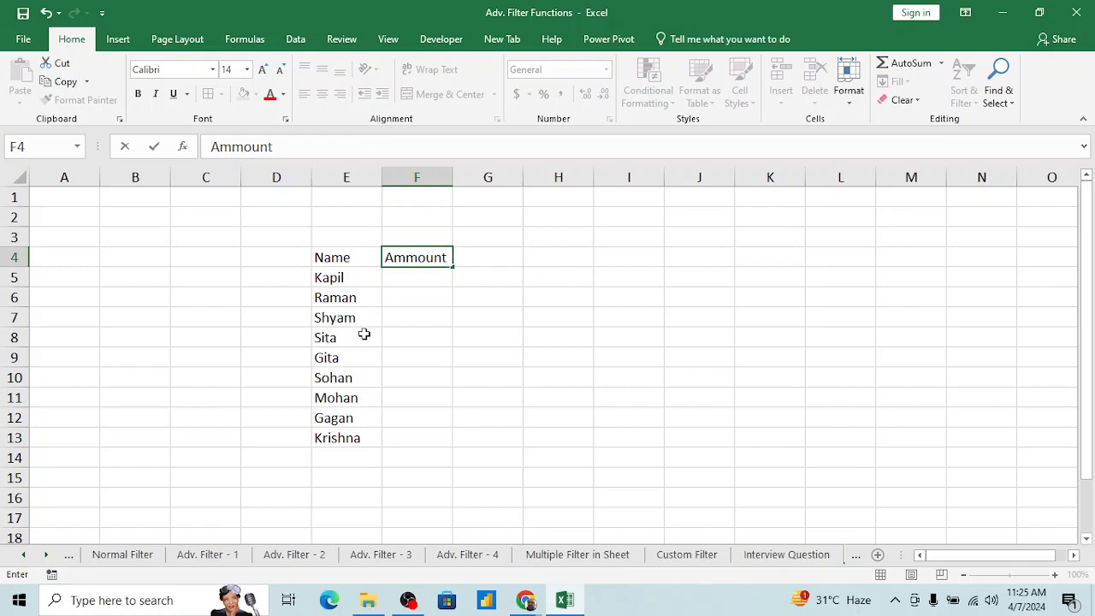
key(BackSpace)
key(BackSpace)
key(BackSpace)
key(BackSpace)
text(ount)
key(Return)
Step: Enter the formula =RANDBETWEEN(50,100) in cell F5, under the Amount header
text(=Rand)
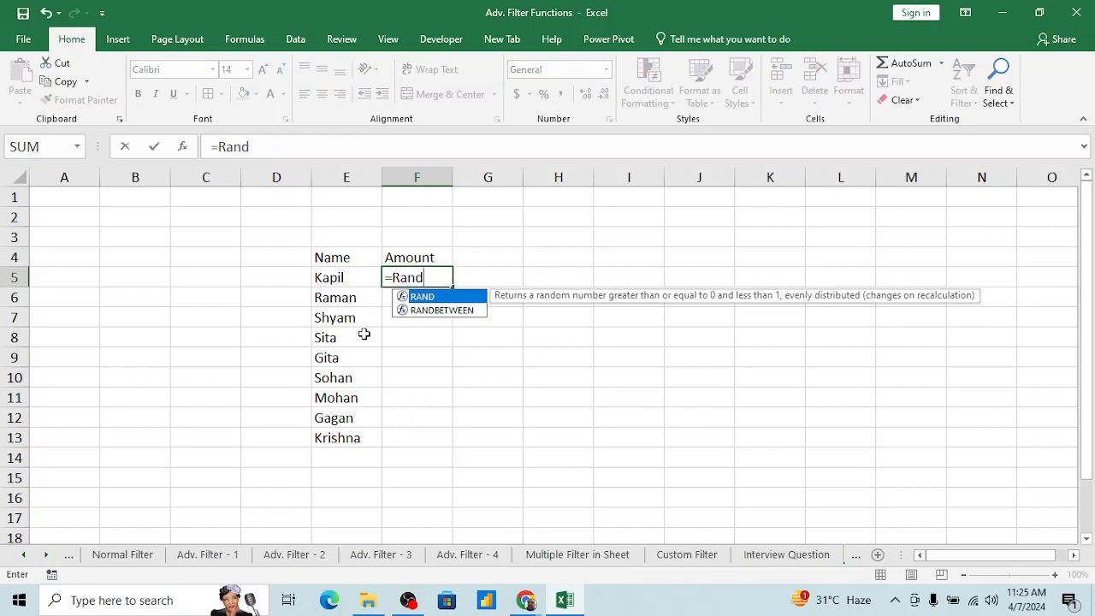
key(Down)
key(Tab)
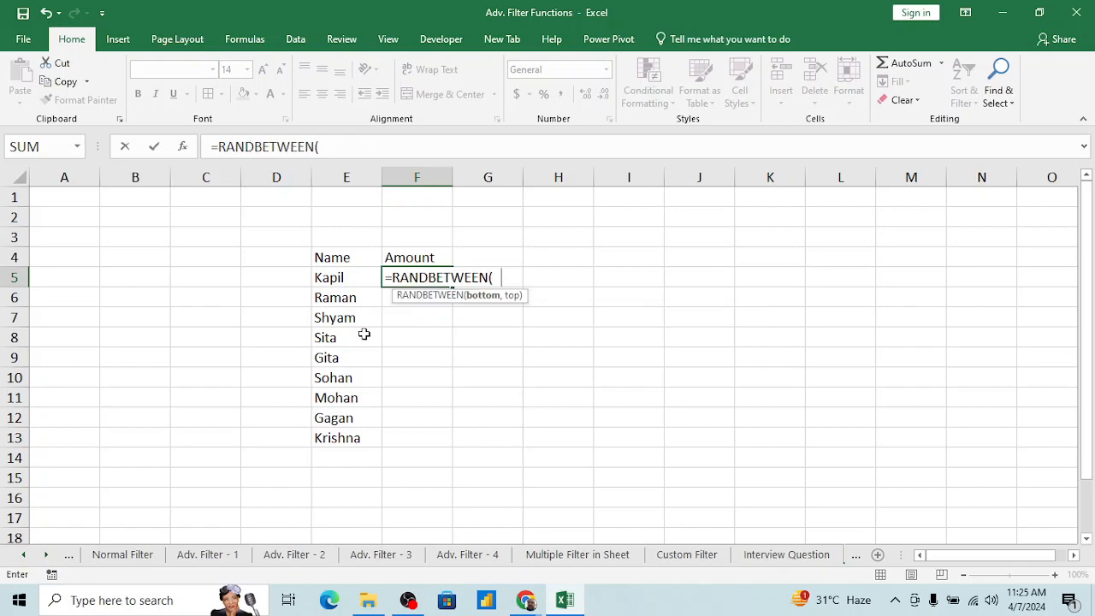
text(50,100))
key(Return)
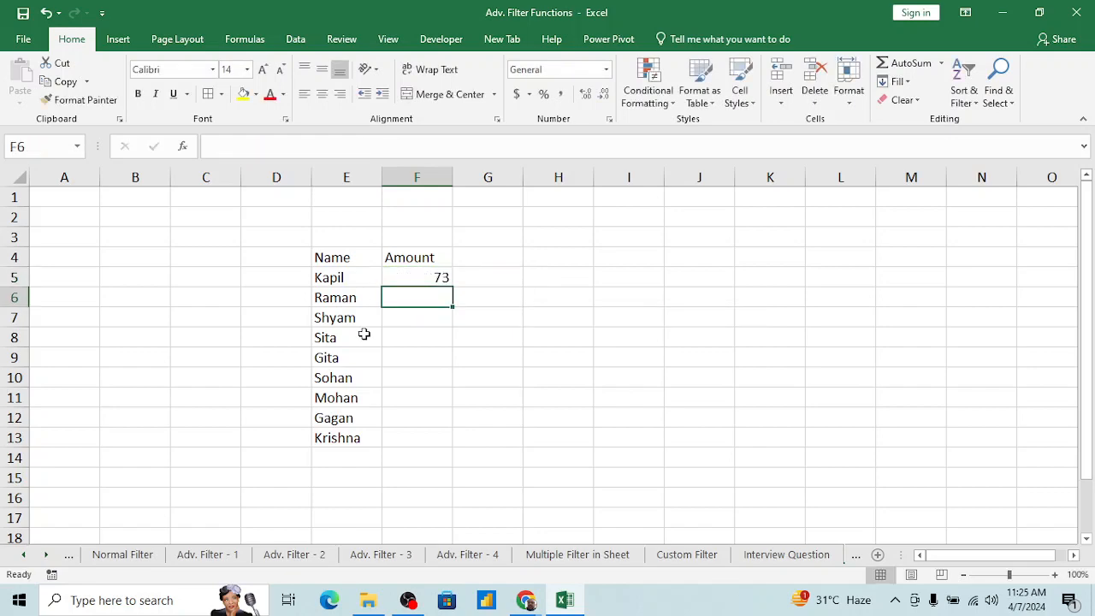
Step: Copy the F5 formula down through F13 and replace the formulas with their values using Paste Special
key(Up)
key(shift+Down)
key(shift+Down)
key(shift+Down)
key(shift+Down)
key(shift+Down)
key(shift+Down)
key(shift+Down)
key(shift+Down)
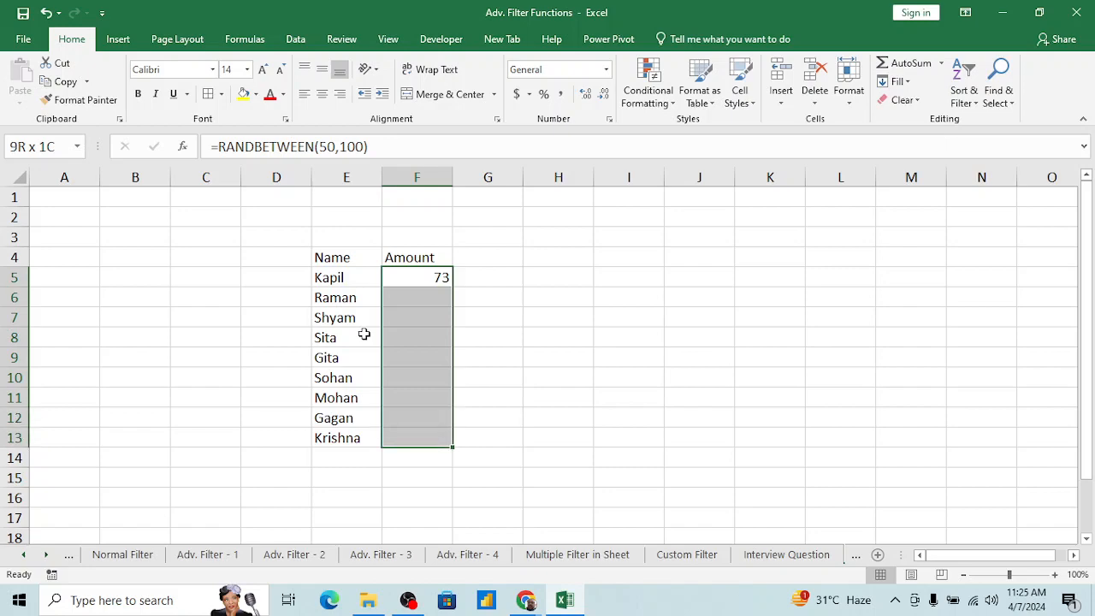
key(ctrl+d)
key(ctrl+c)
key(alt+e)
key(s)
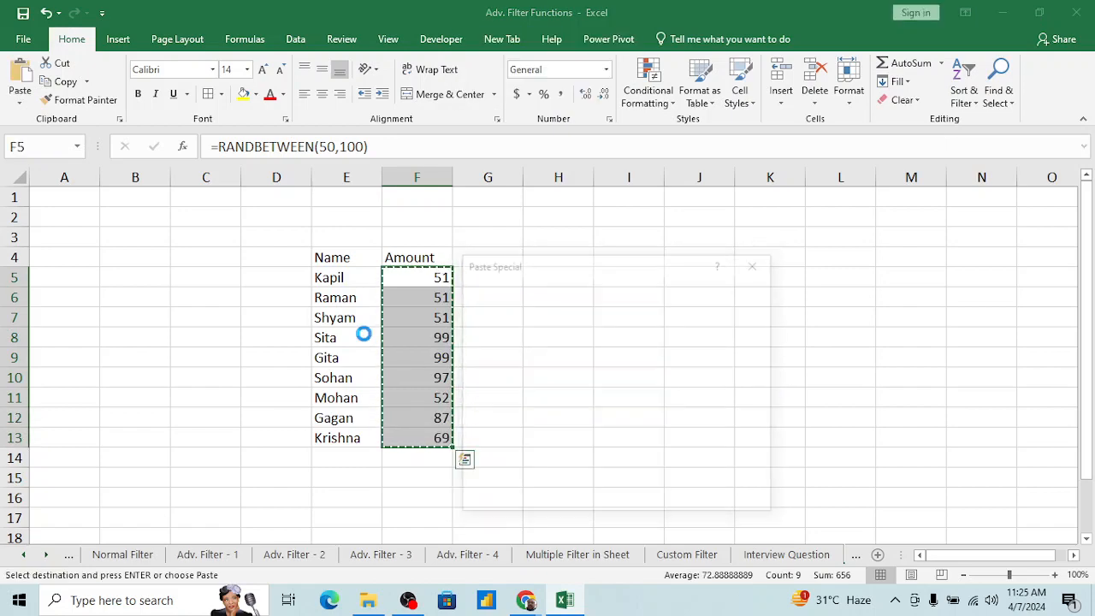
key(Escape)
Step: Clear the names in cells E6:E7, E9 and E12 to leave gaps in the Name column
key(Left)
key(Left)
key(Right)
key(Down)
key(shift+Down)
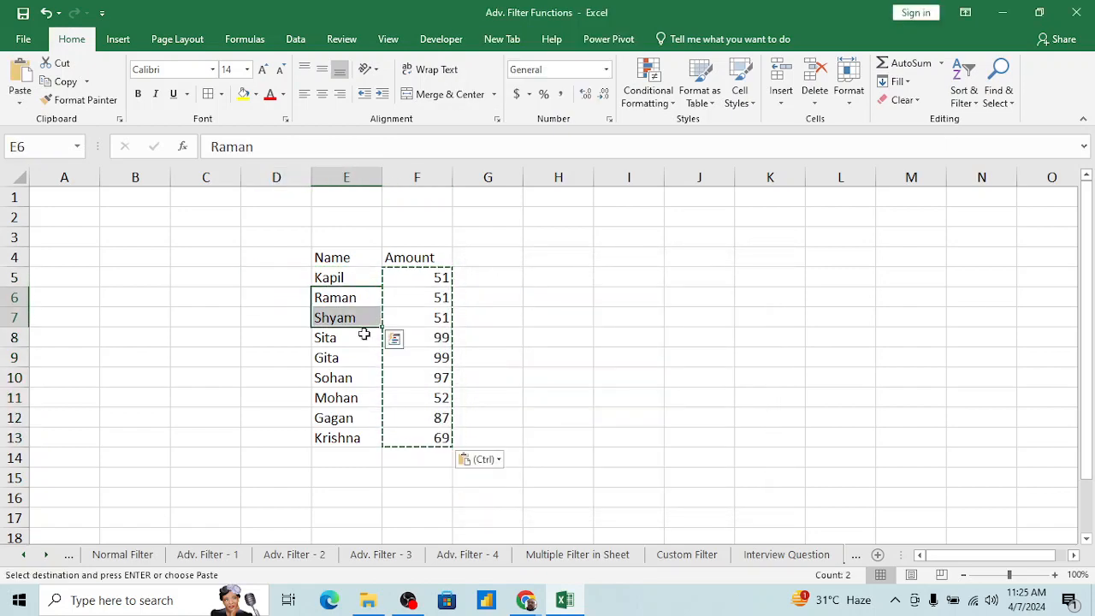
key(Delete)
key(Down)
key(Down)
key(Down)
key(Delete)
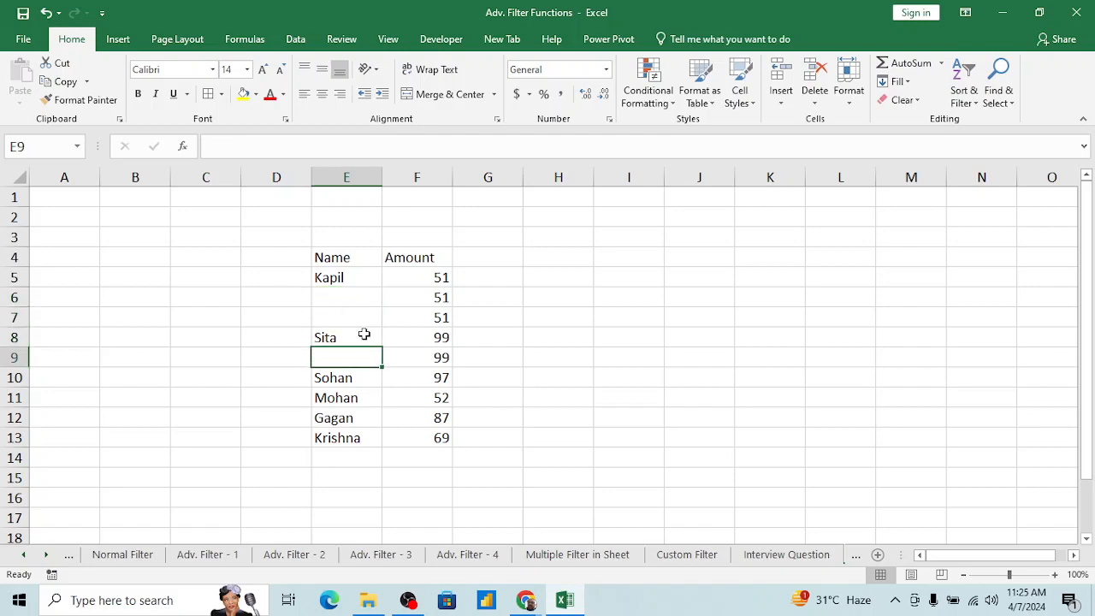
key(Down)
key(Down)
key(Down)
key(Delete)
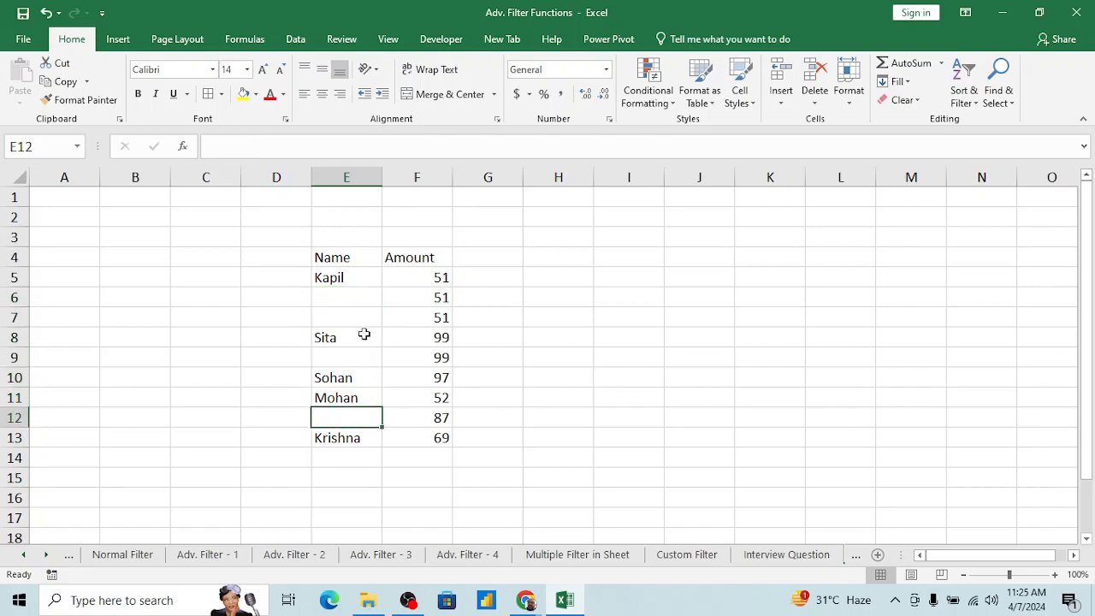
Step: Select the table range E4:F13 and reduce the selection to its empty cells using Go To Special with the Blanks option
click(428, 320)
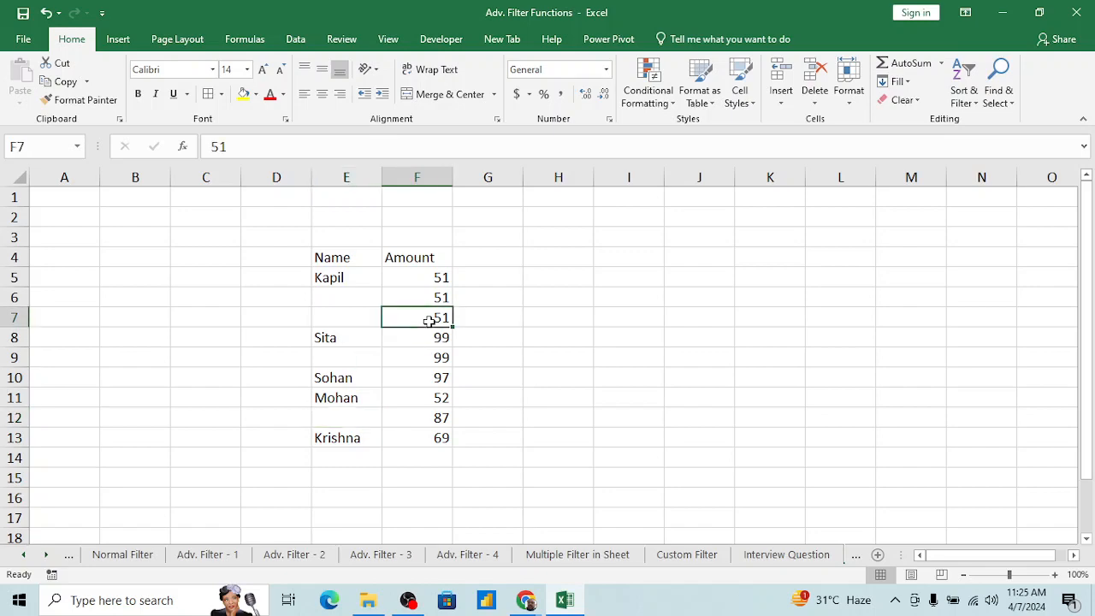
key(Up)
key(Up)
key(Up)
key(shift+Left)
key(ctrl+shift+Down)
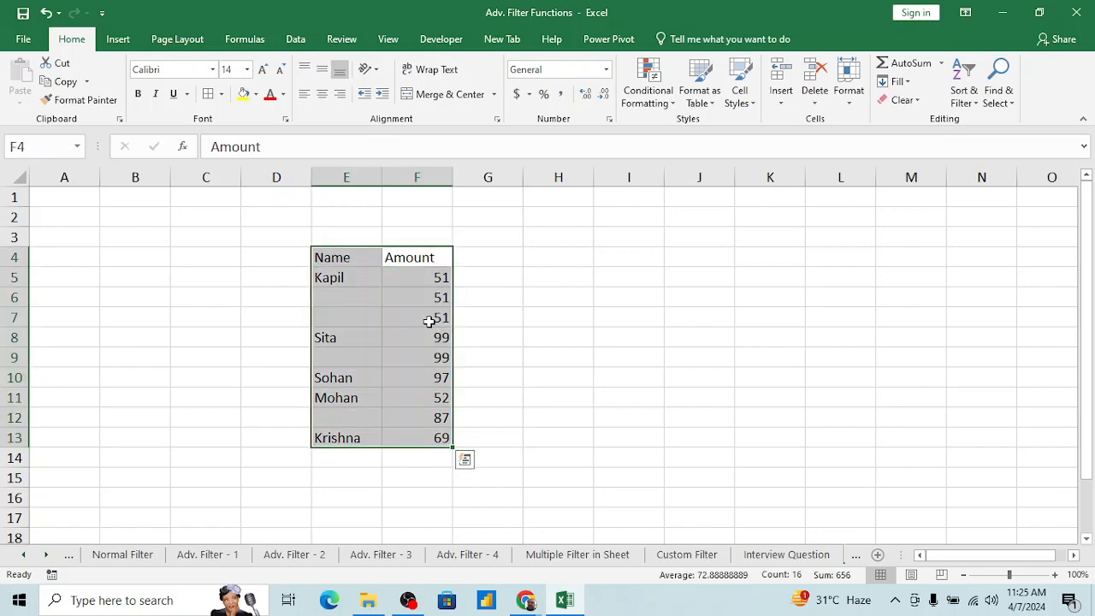
key(F5)
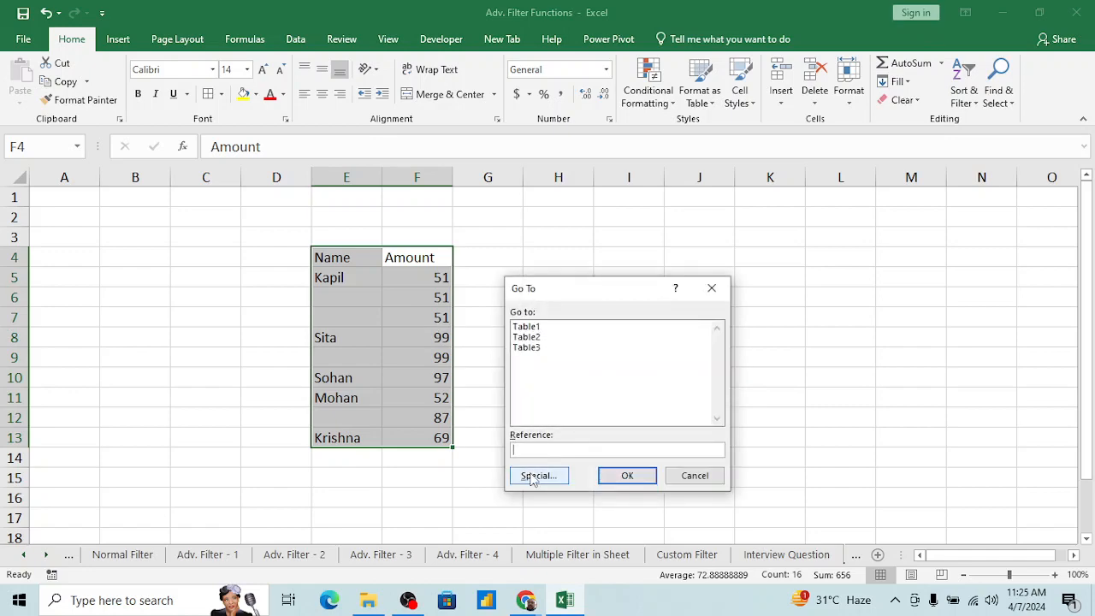
click(531, 477)
click(522, 412)
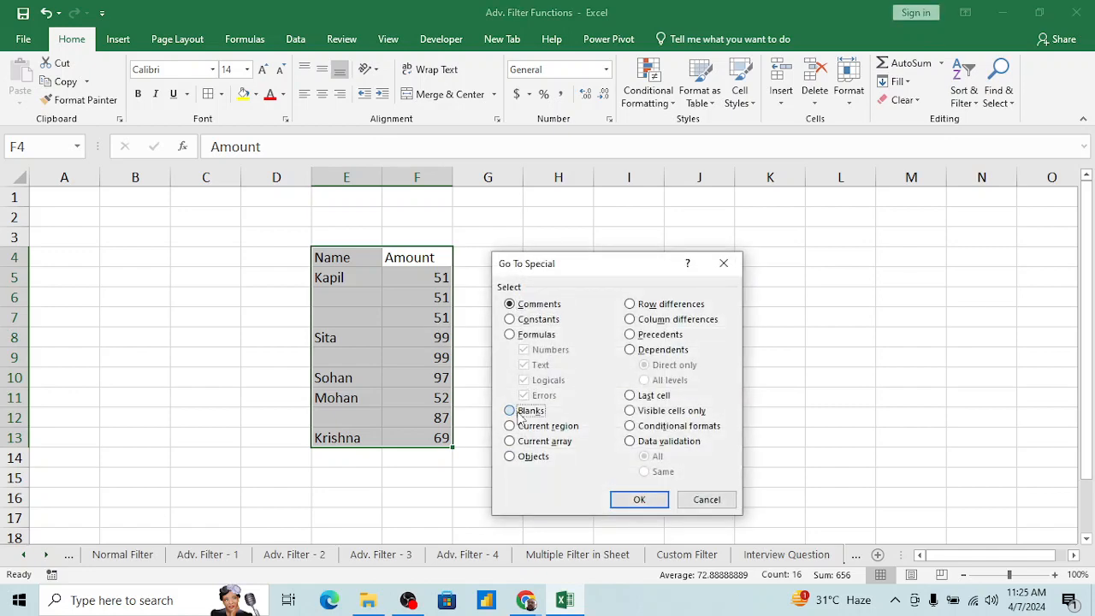
click(630, 497)
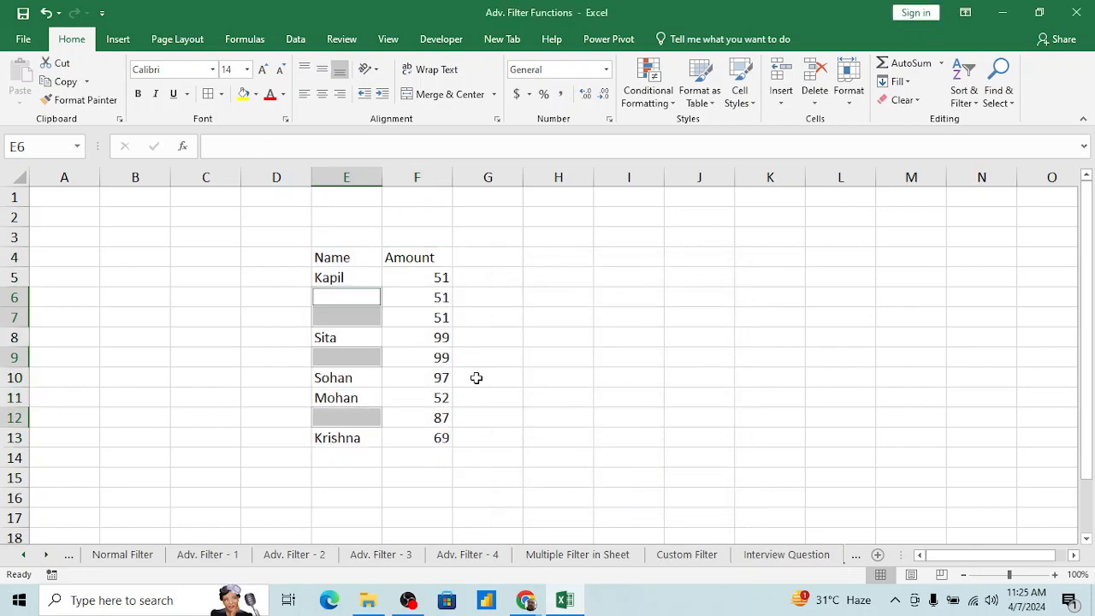
Step: Try deleting the selected blank cells with the Shift cells left option, and undo the deletion
key(ctrl+minus)
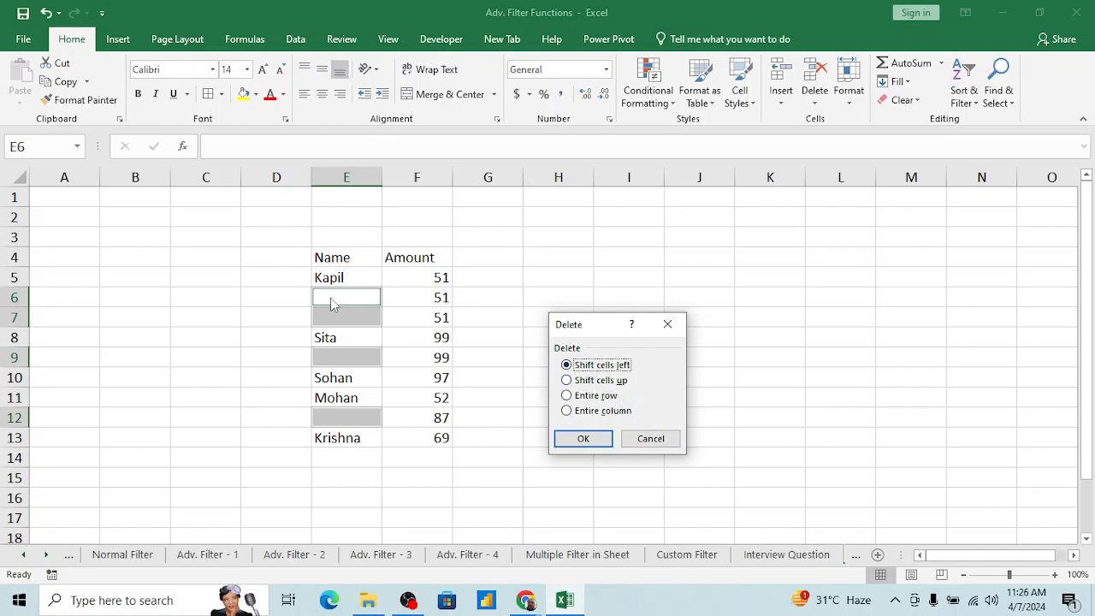
click(578, 441)
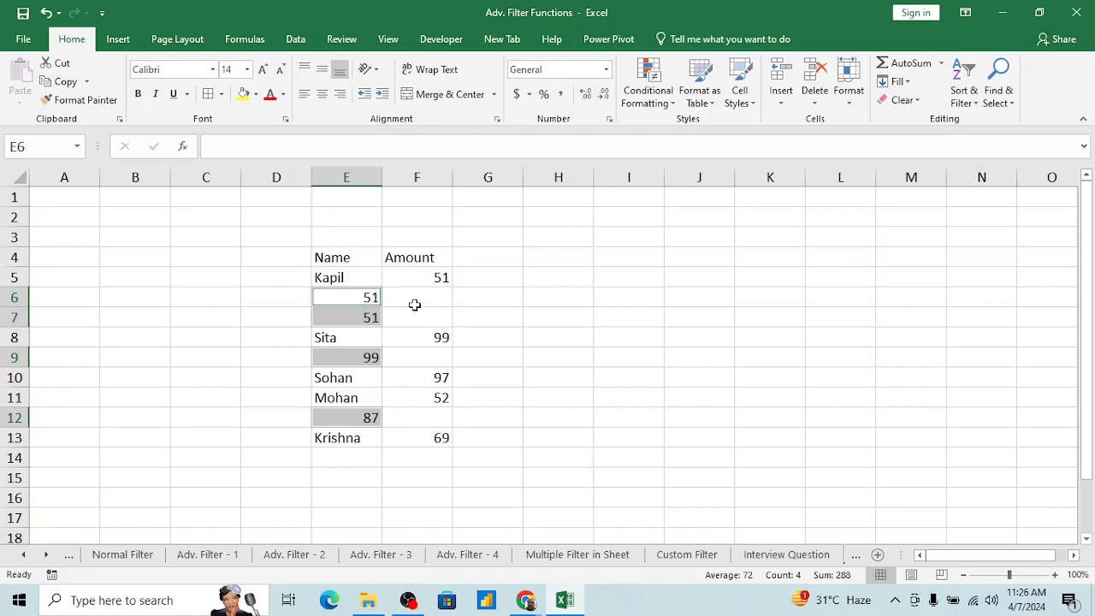
key(ctrl+z)
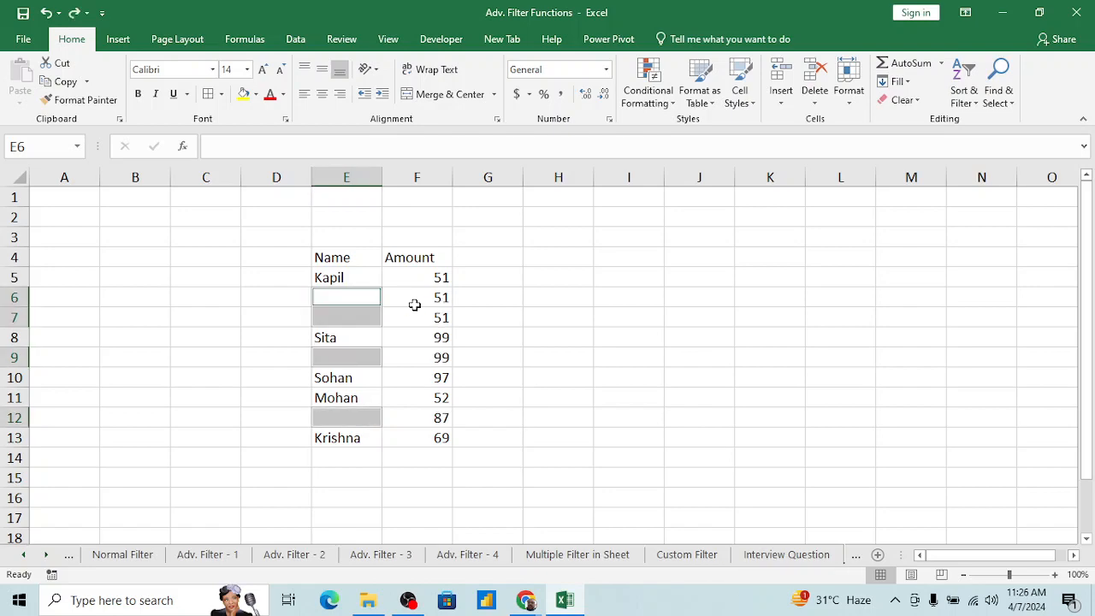
Step: Reapply Go To Special with the Blanks option to the already selected empty name cells
key(ctrl+g)
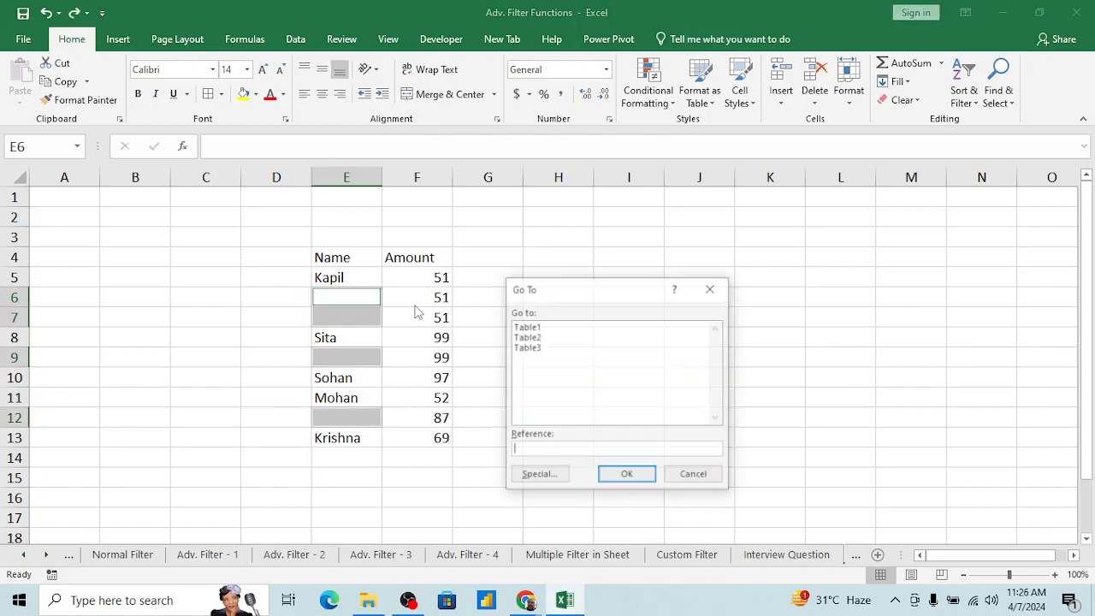
click(526, 477)
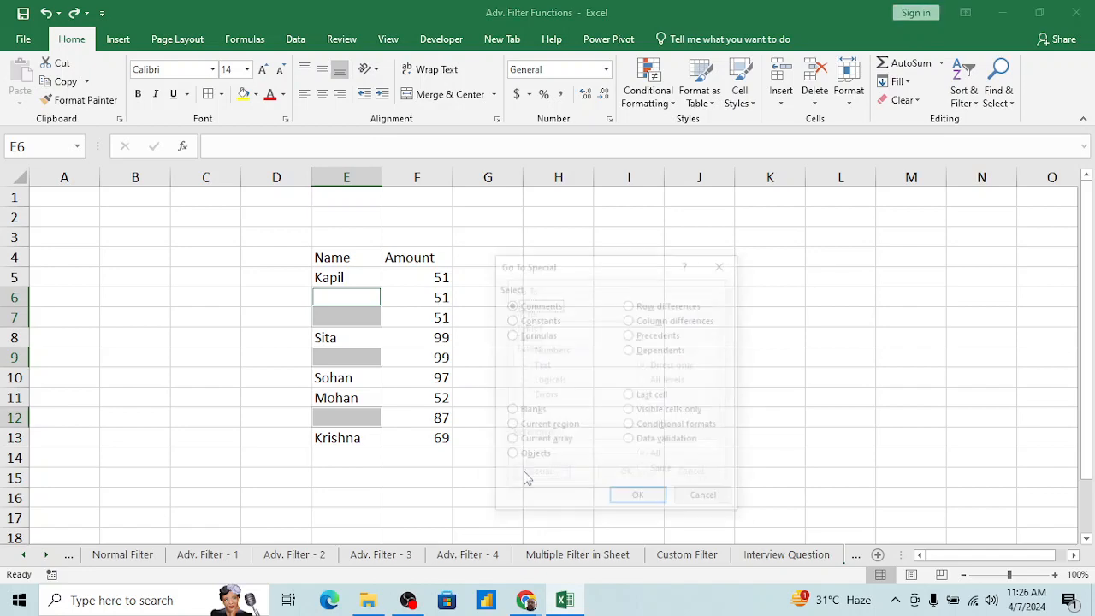
click(510, 412)
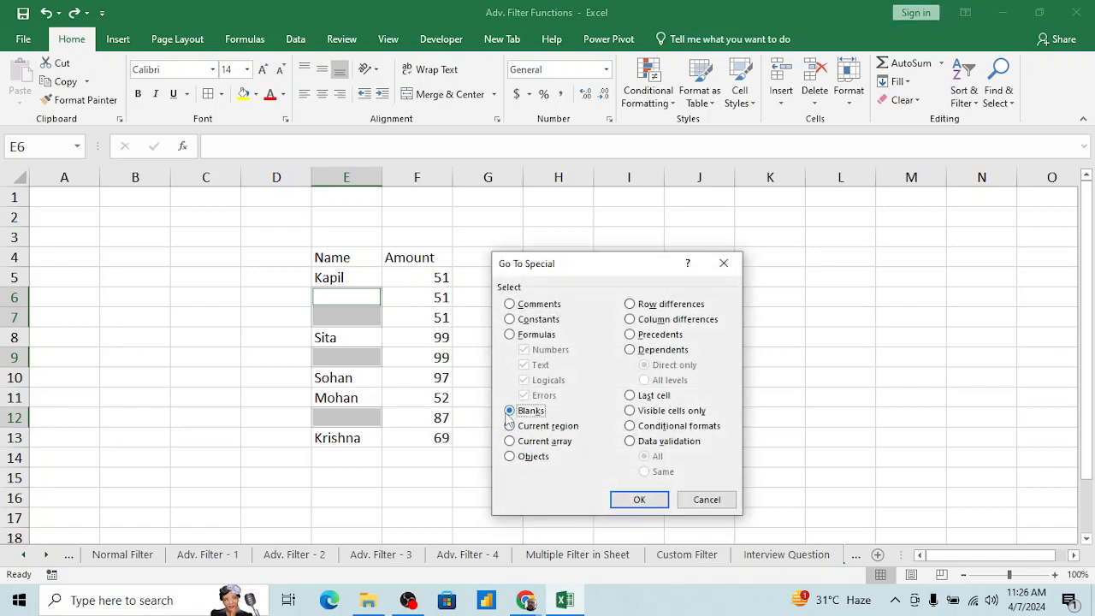
click(620, 501)
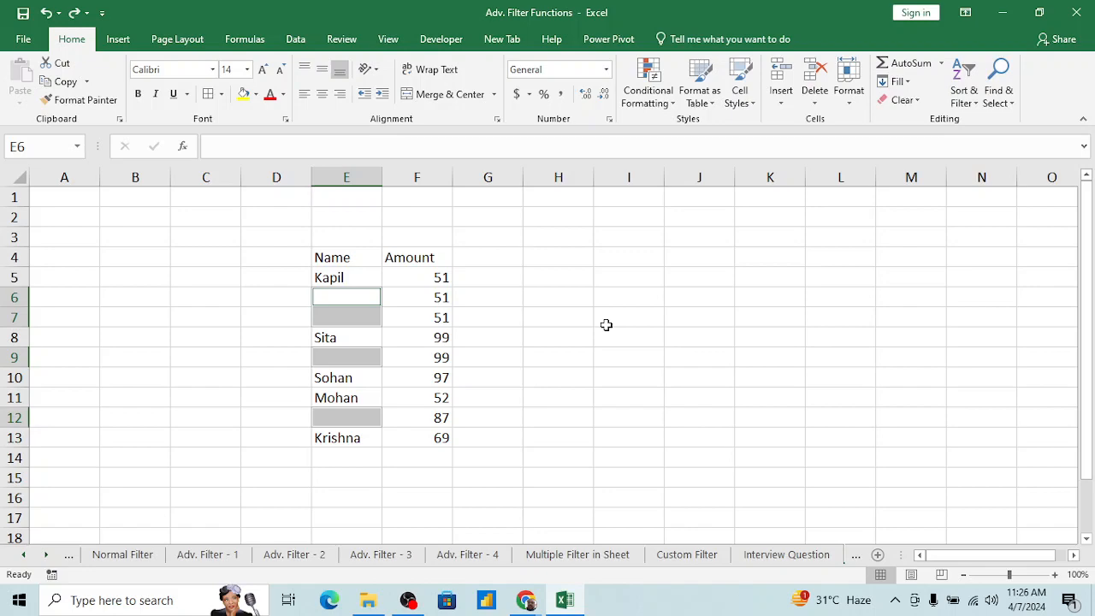
Step: Reselect the Name and Amount table E4:F13 and narrow the selection to its blanks with Go To Special
key(Right)
key(Right)
key(Left)
key(Up)
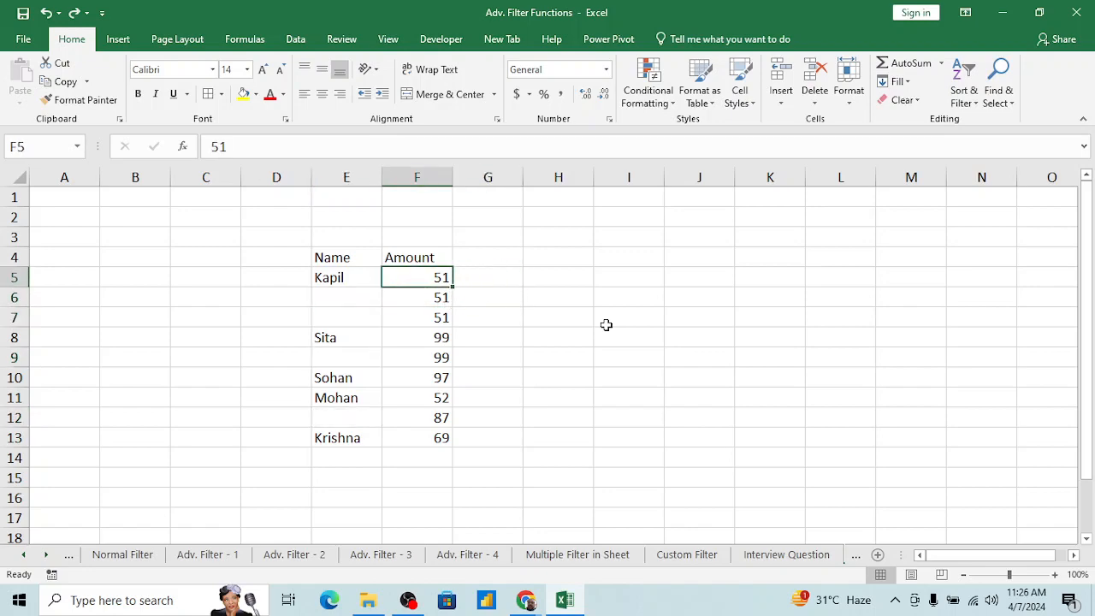
key(Up)
key(ctrl+shift+Down)
key(shift+Left)
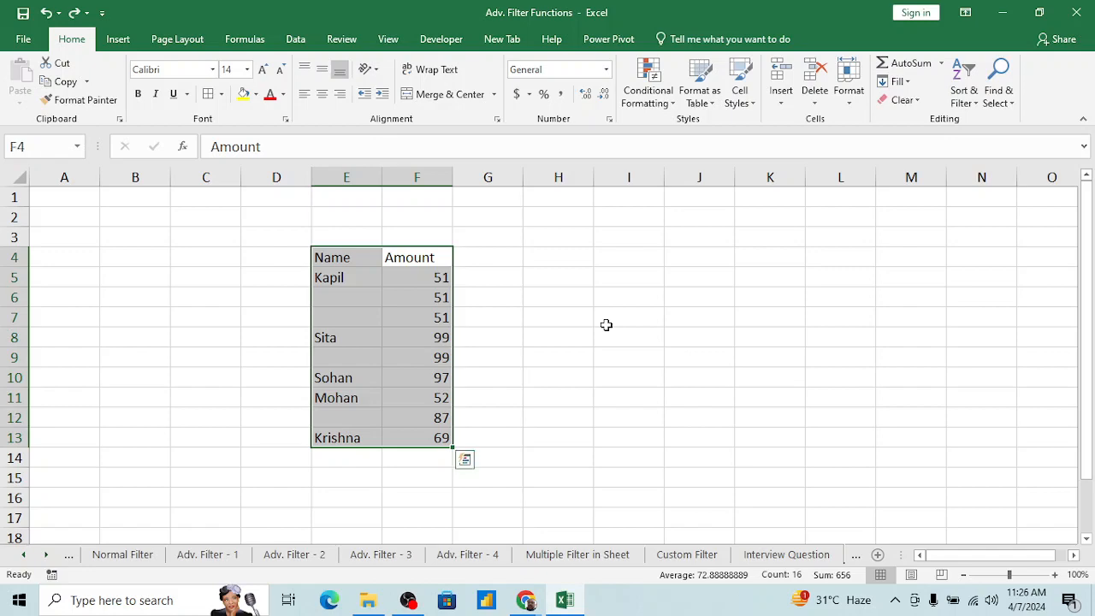
key(ctrl+g)
click(539, 475)
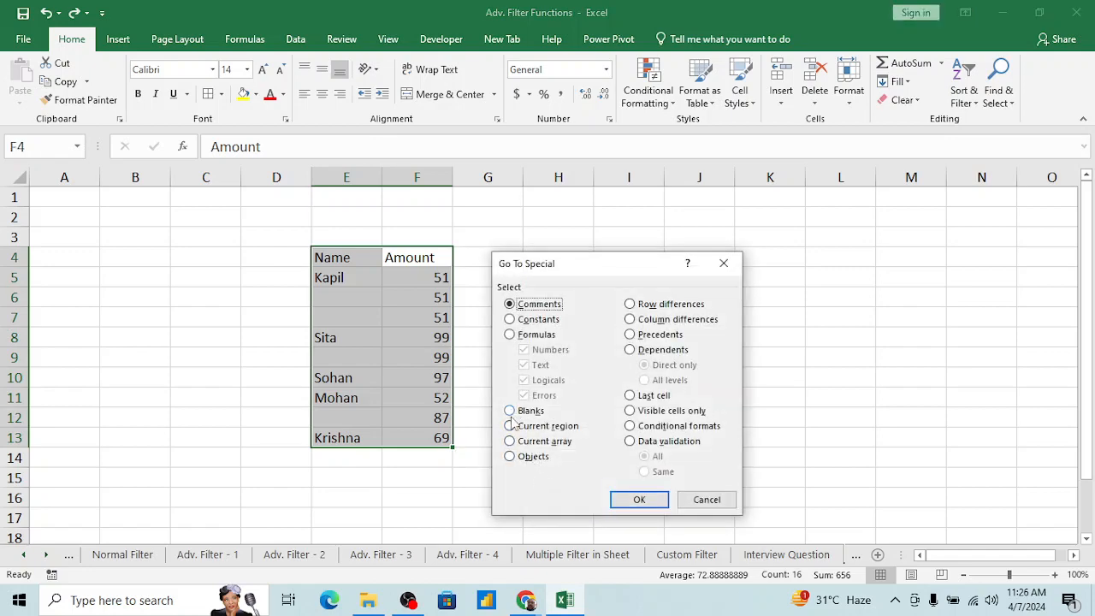
click(509, 411)
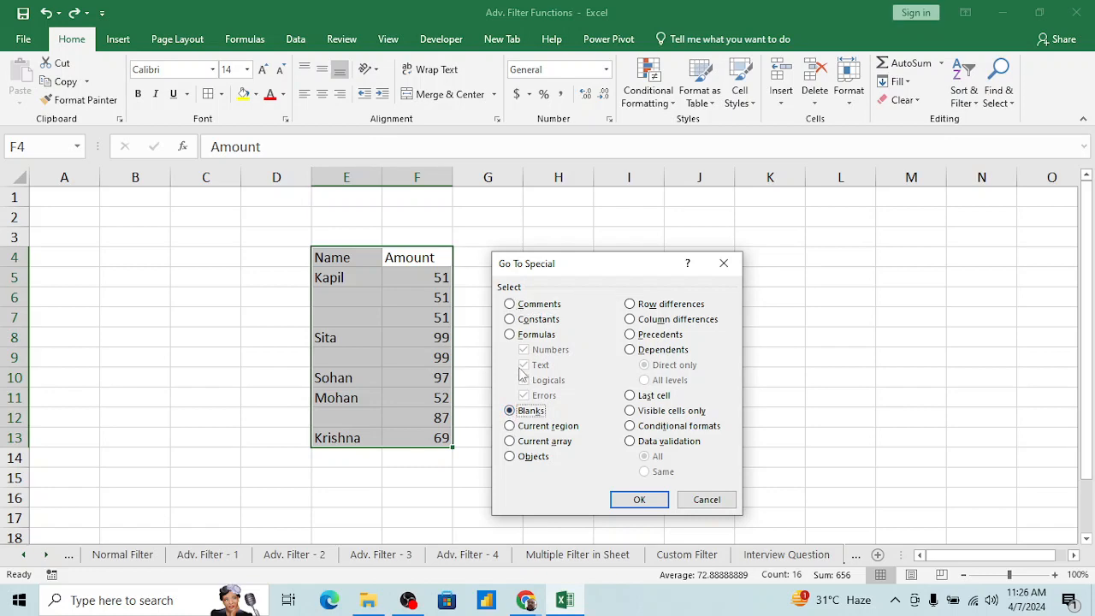
click(633, 500)
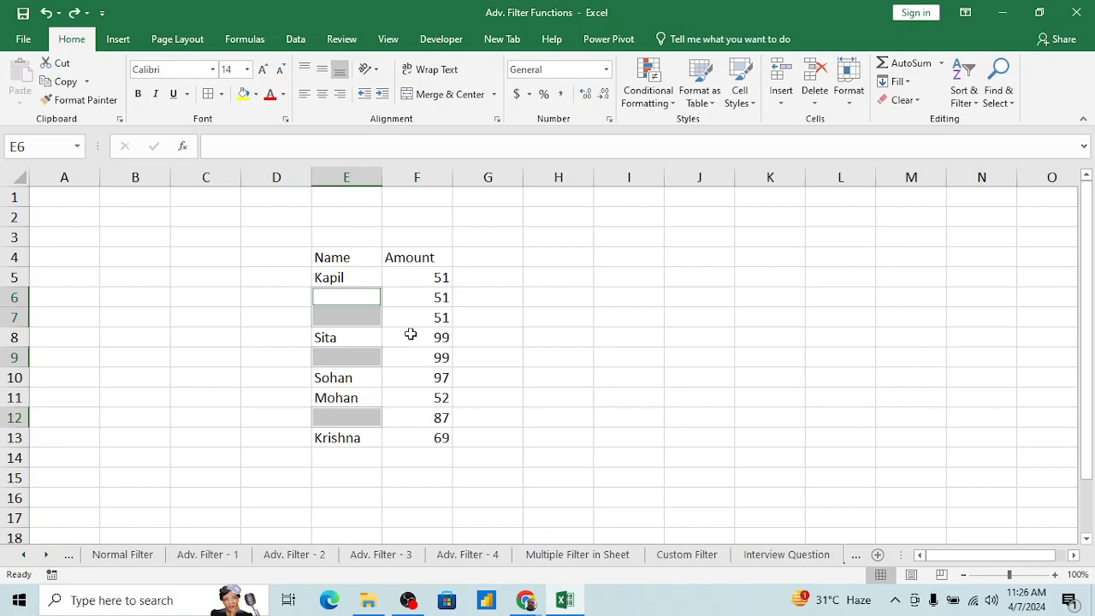
Step: Delete the selected blank cells in the Name column with the Shift cells up option
key(ctrl+minus)
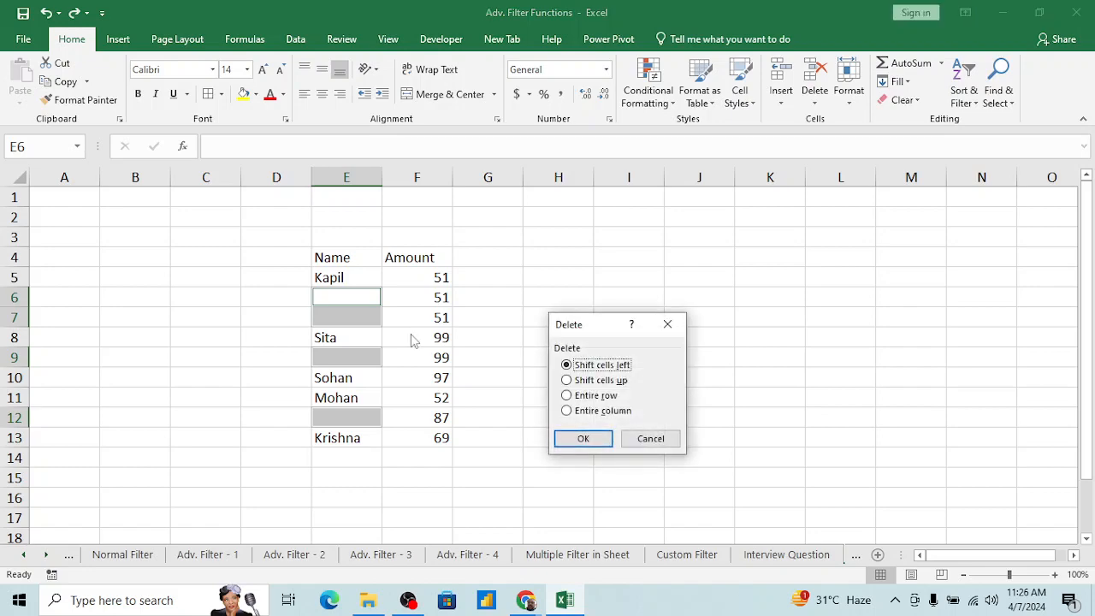
click(567, 381)
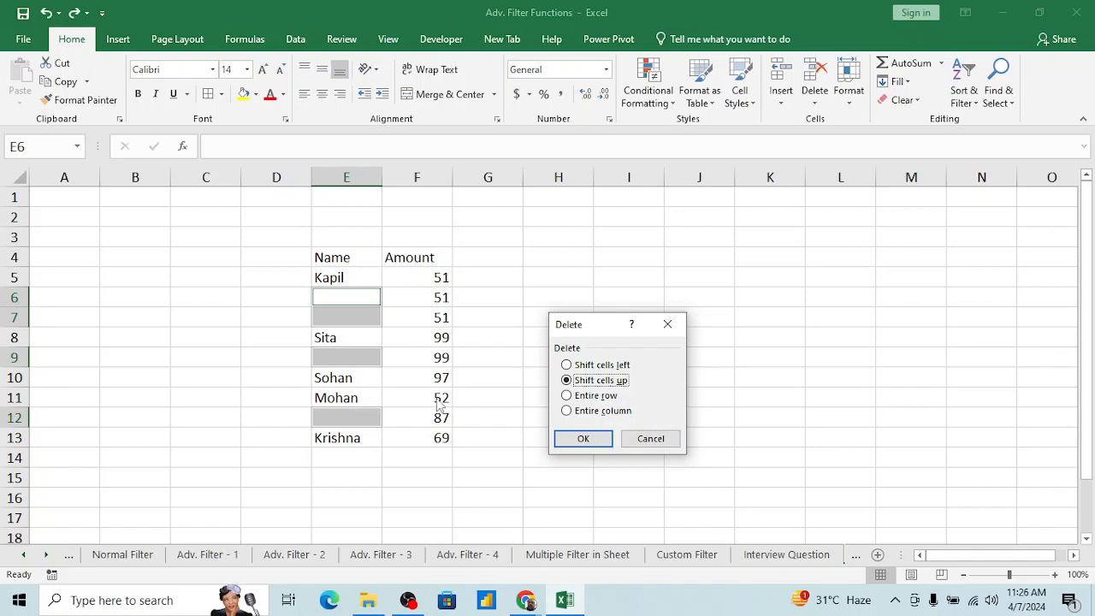
click(583, 440)
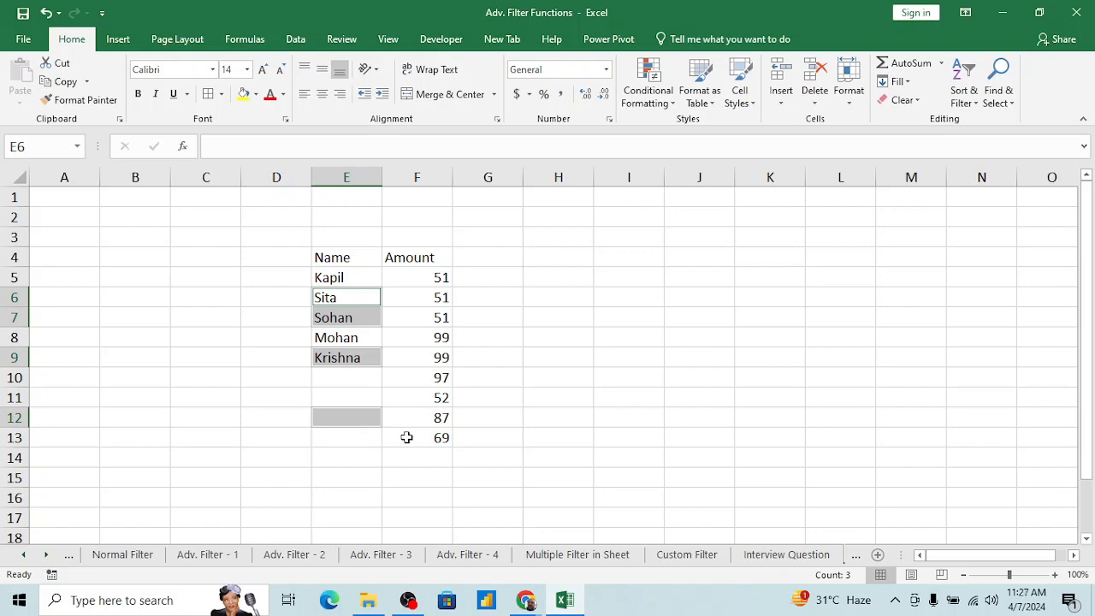
Step: Check the entries in column E against the amounts in column F from row 9 down to row 13
click(354, 439)
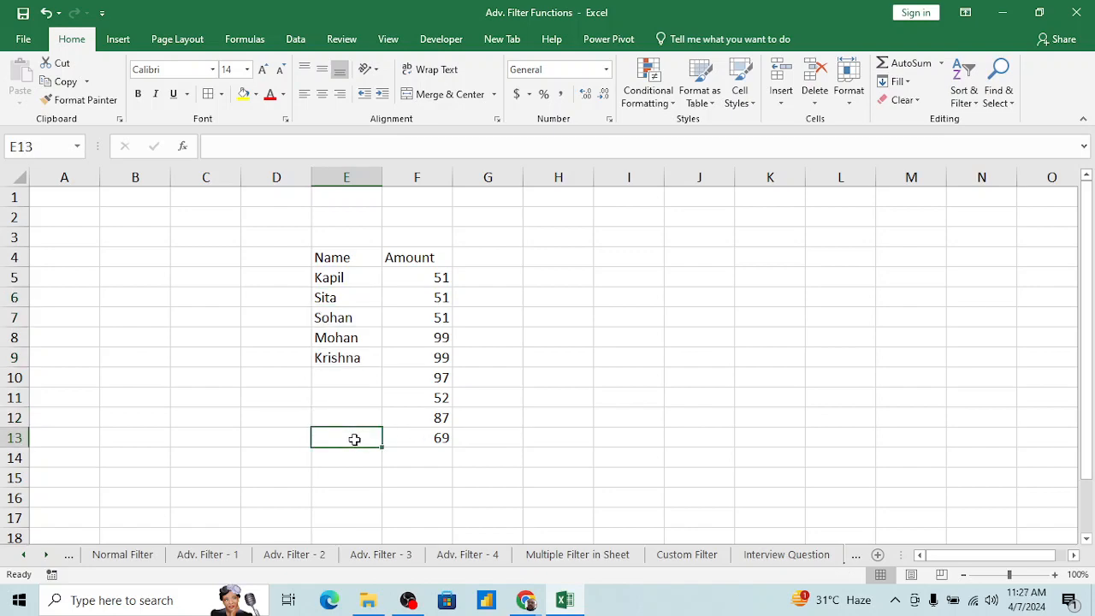
click(351, 360)
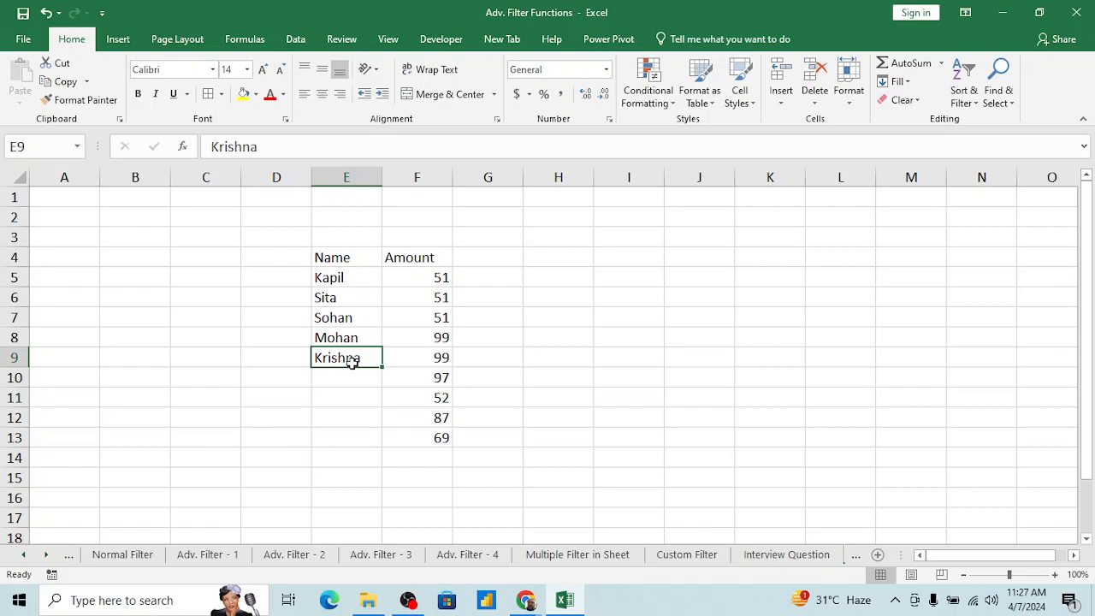
key(Right)
key(shift+Right)
key(Left)
key(Left)
key(Right)
key(Right)
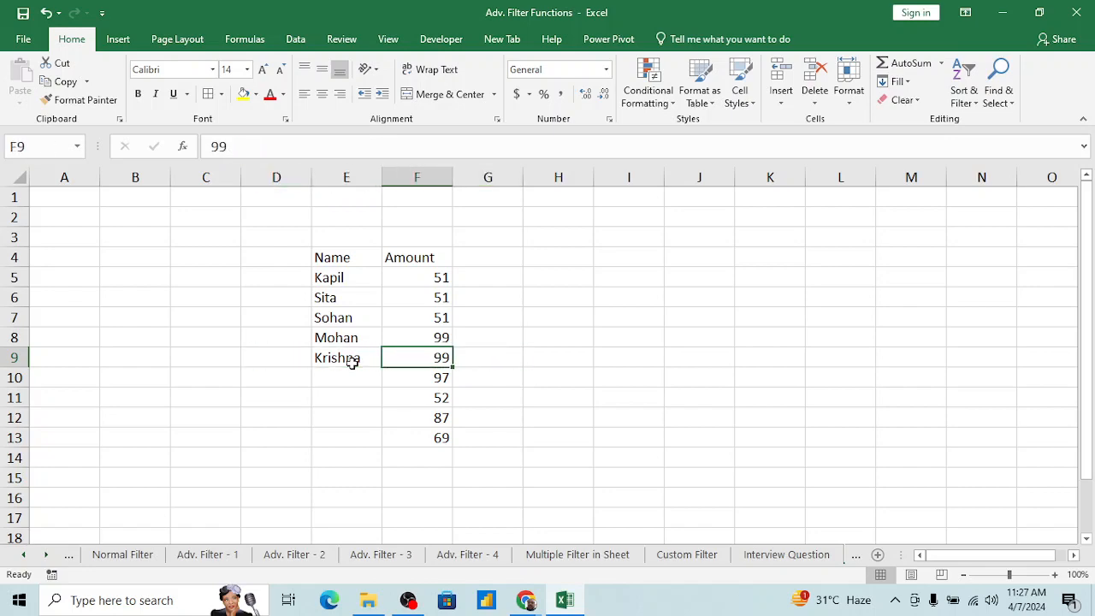
key(Left)
key(Down)
key(Down)
key(Down)
key(Down)
key(shift+Right)
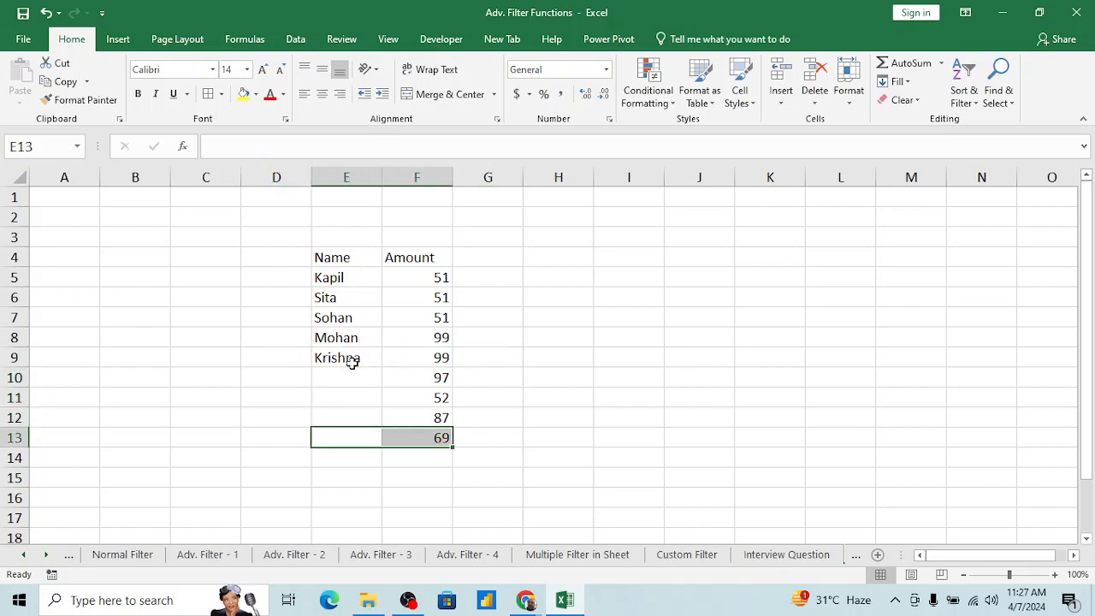
Step: Review the name and amount pairs from row 9 up to the Amount header in F4
key(Up)
key(Up)
key(Up)
key(Up)
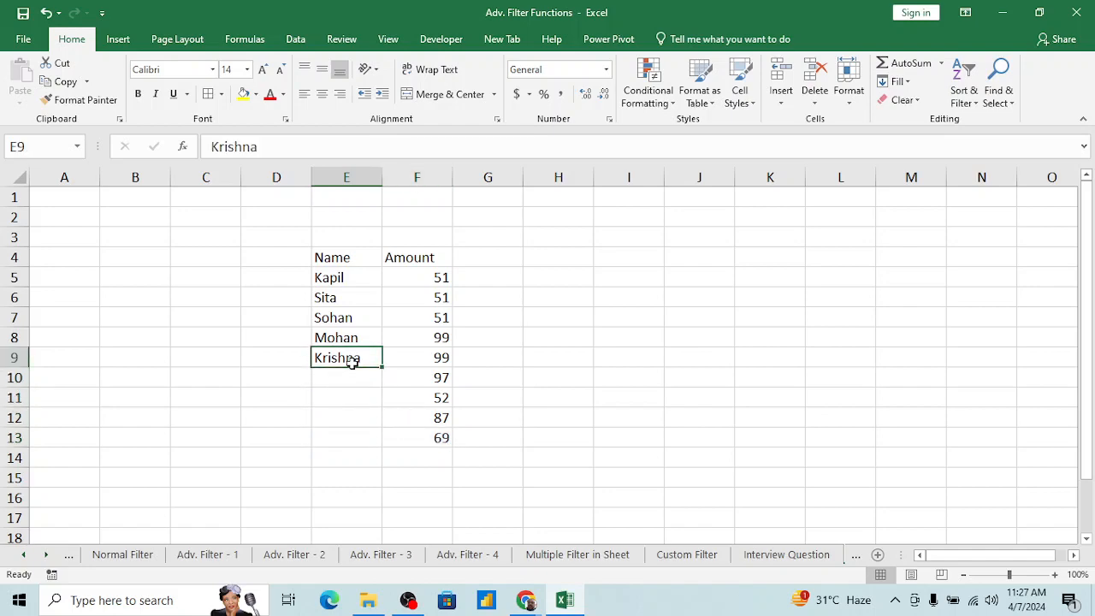
key(shift+Right)
key(Down)
key(Right)
key(Up)
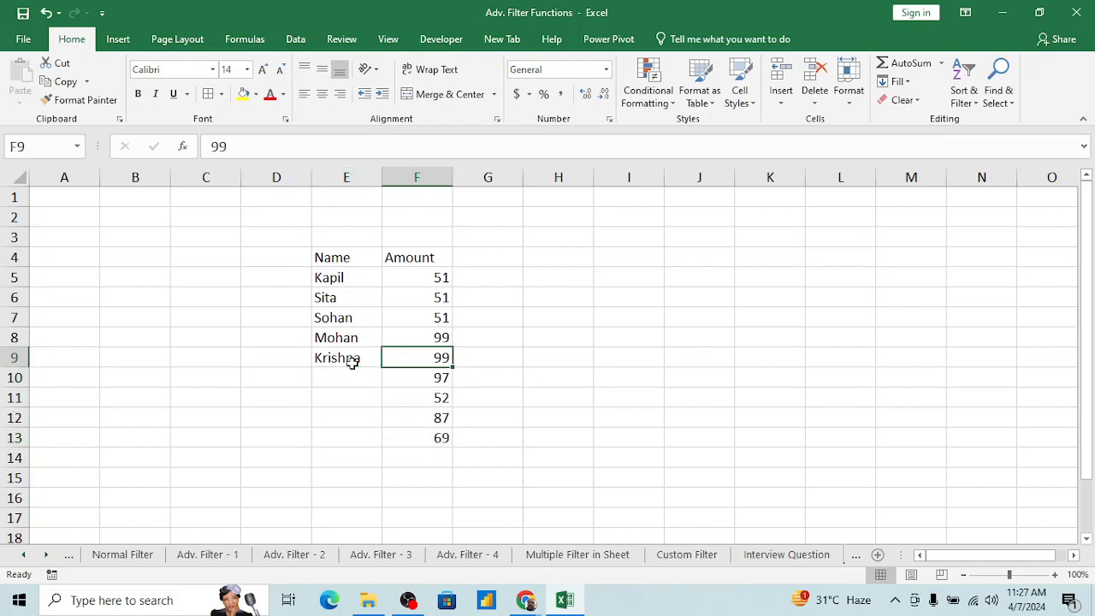
key(shift+Left)
key(Up)
key(Up)
key(Left)
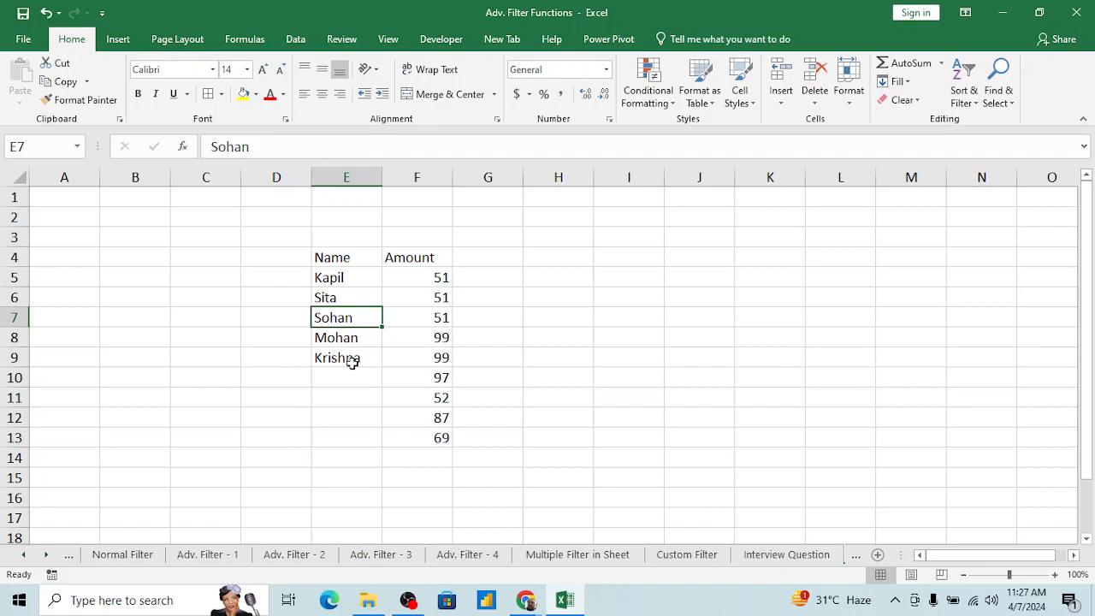
key(Up)
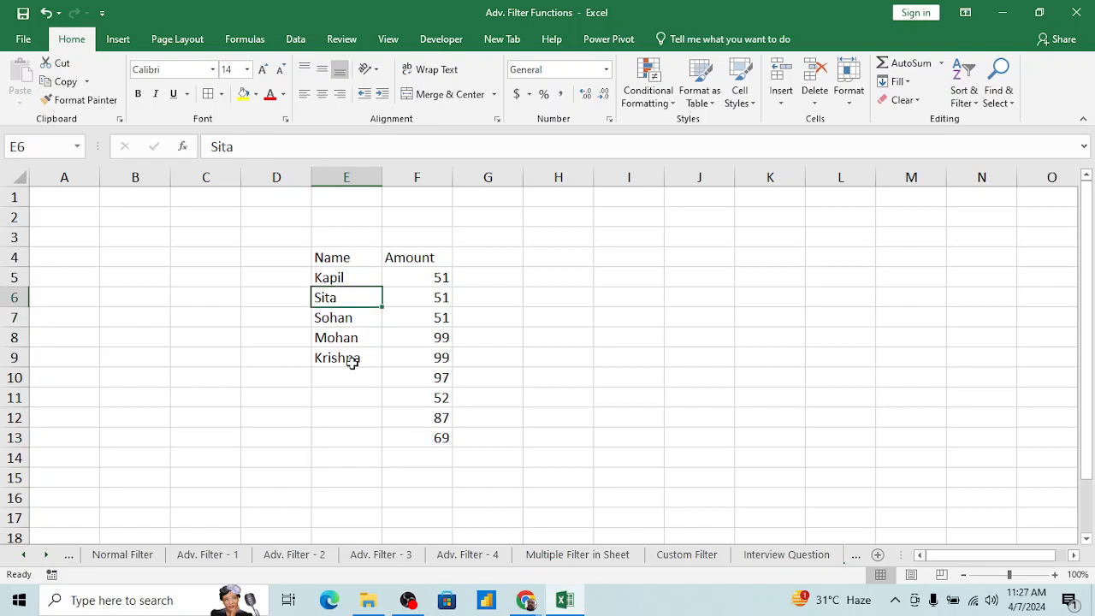
key(Up)
key(Up)
key(Right)
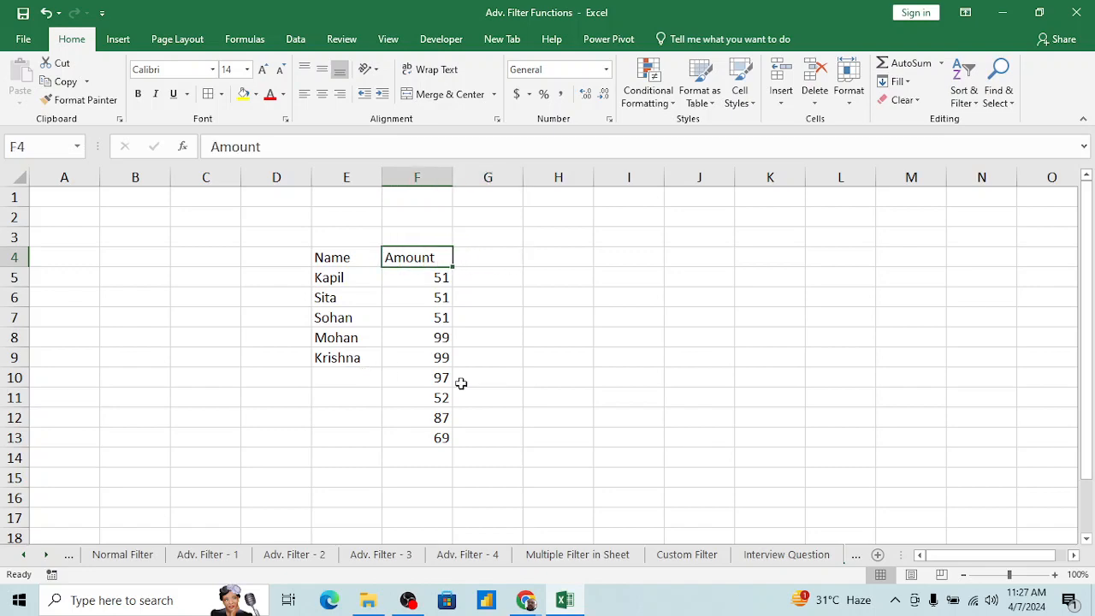
Step: Open the Interview Question sheet and examine the blank rows scattered through the Name column down to its last entry
click(804, 556)
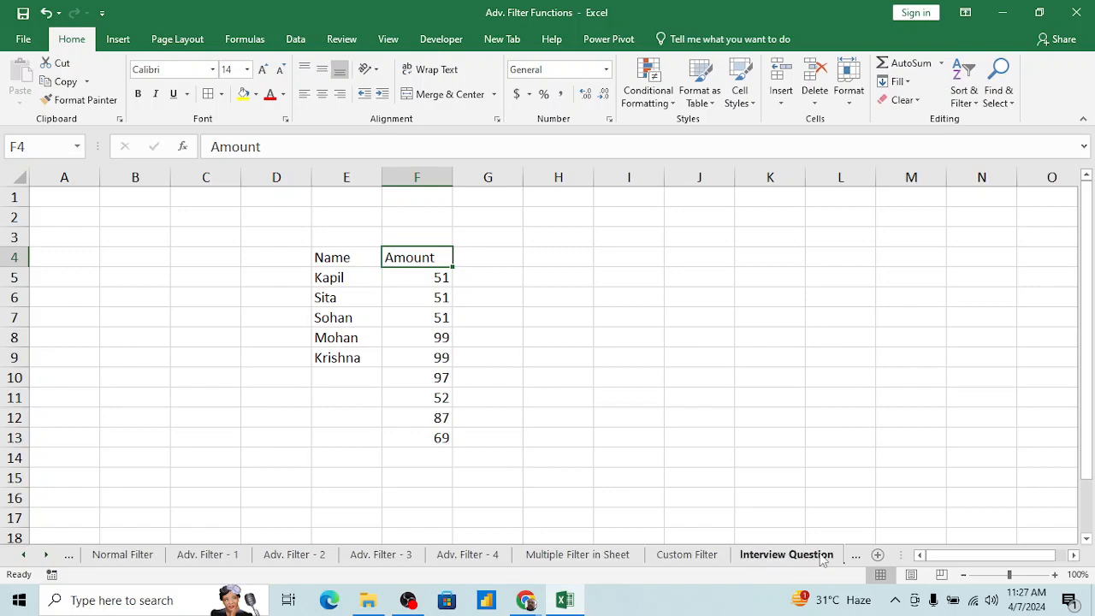
click(792, 558)
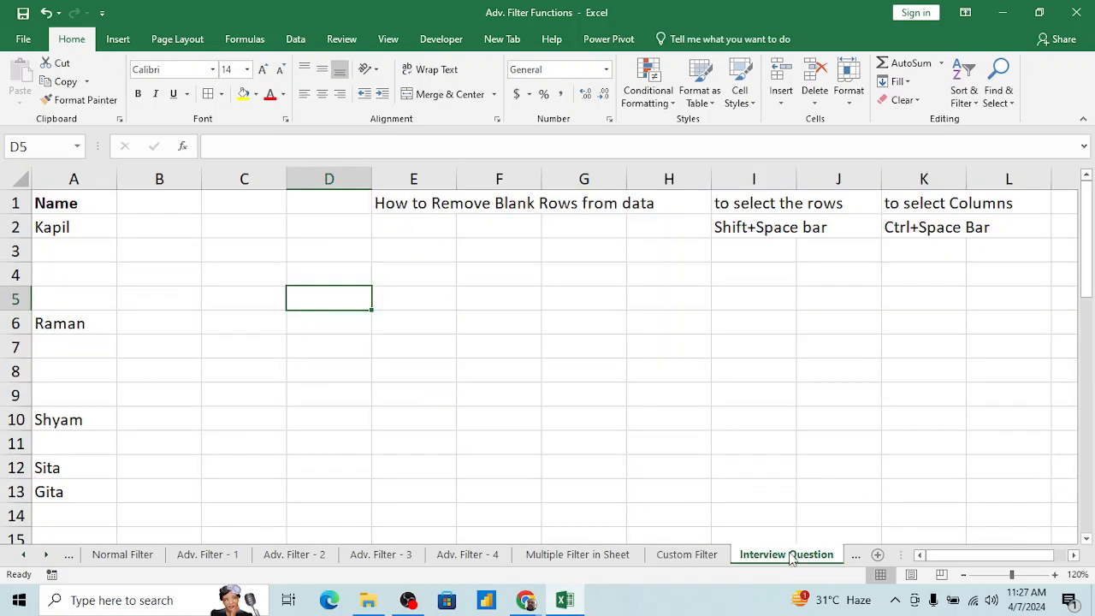
click(155, 340)
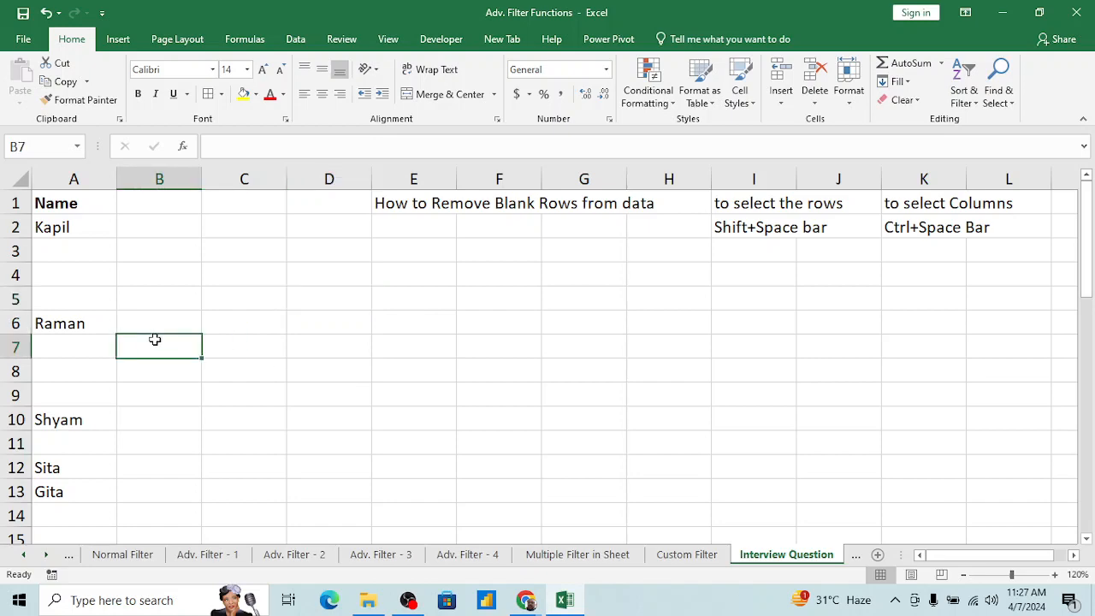
key(ctrl+Home)
key(Down)
key(Down)
key(Down)
key(Down)
key(Down)
key(Down)
key(Down)
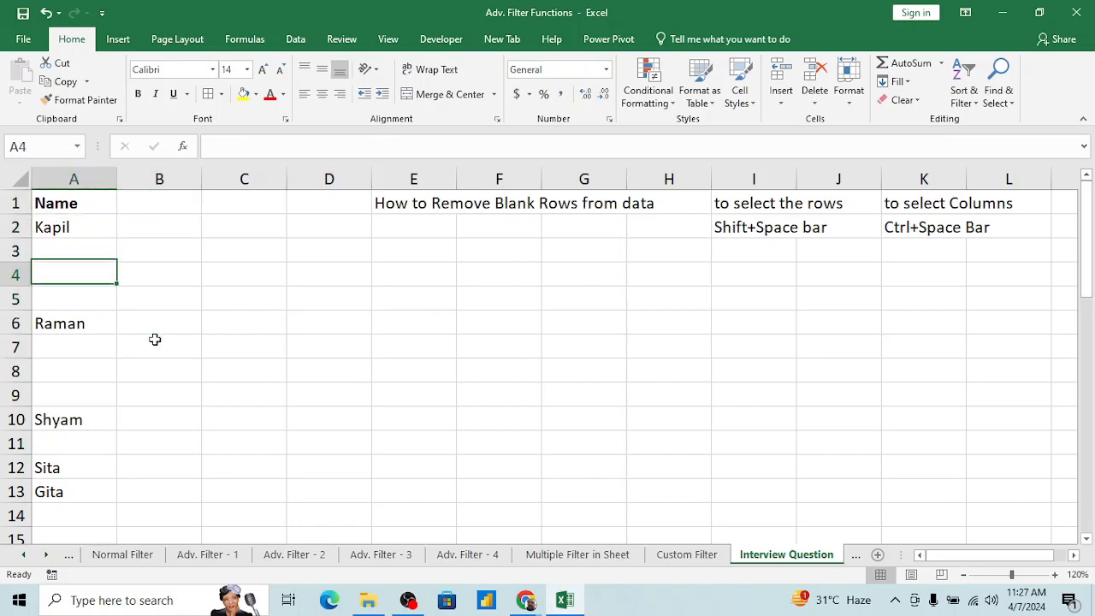
key(Down)
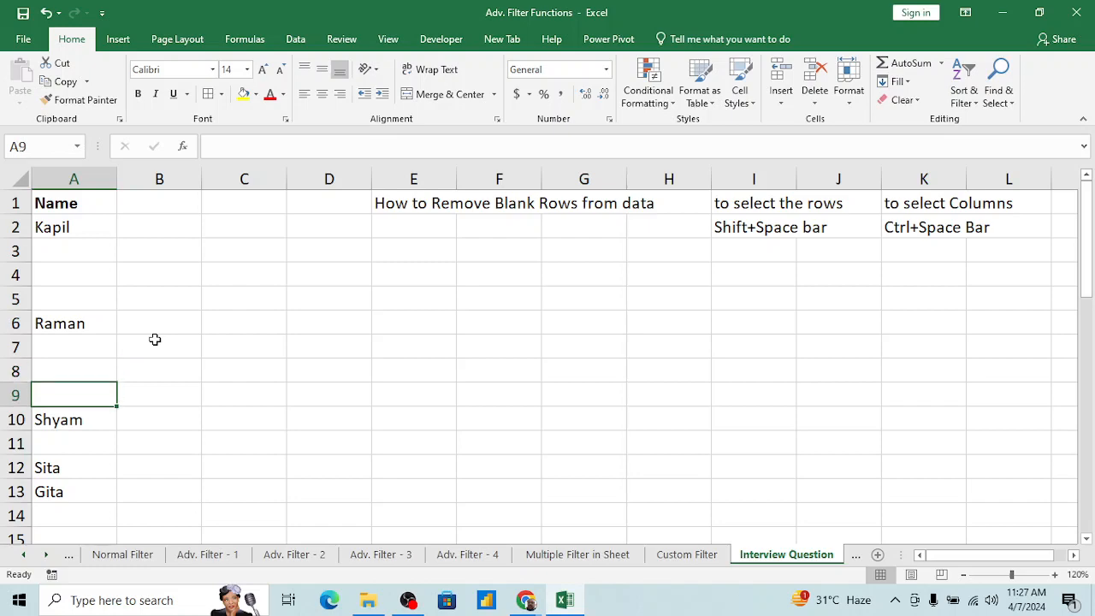
key(Up)
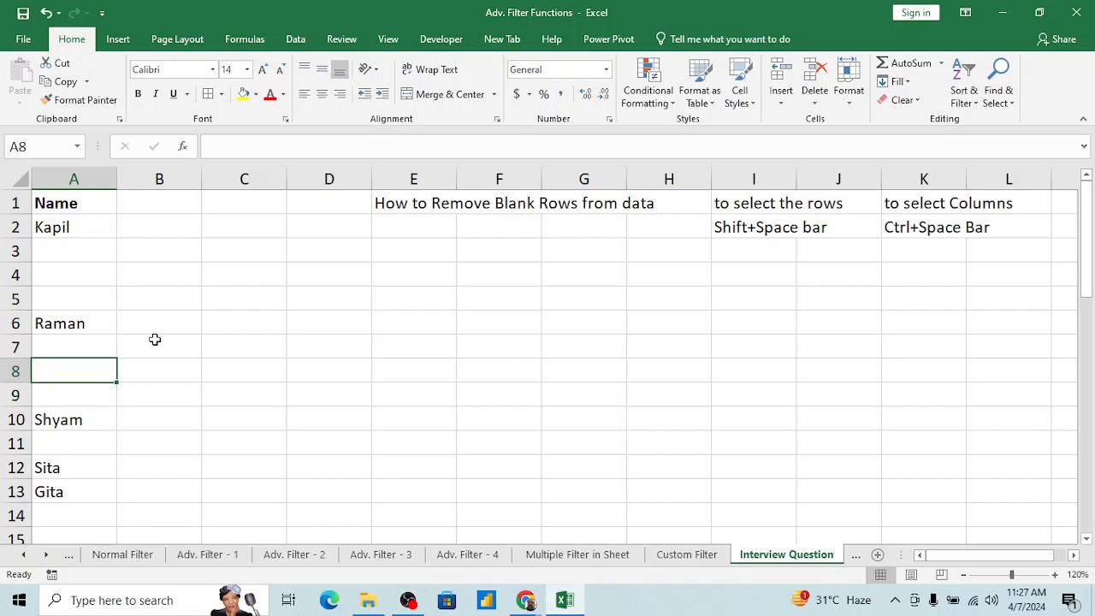
key(Down)
key(Down)
key(Down)
key(Down)
key(Down)
key(Down)
key(Down)
key(Down)
key(Down)
key(Down)
key(Down)
key(Down)
key(Down)
key(Down)
key(Down)
key(Down)
key(Down)
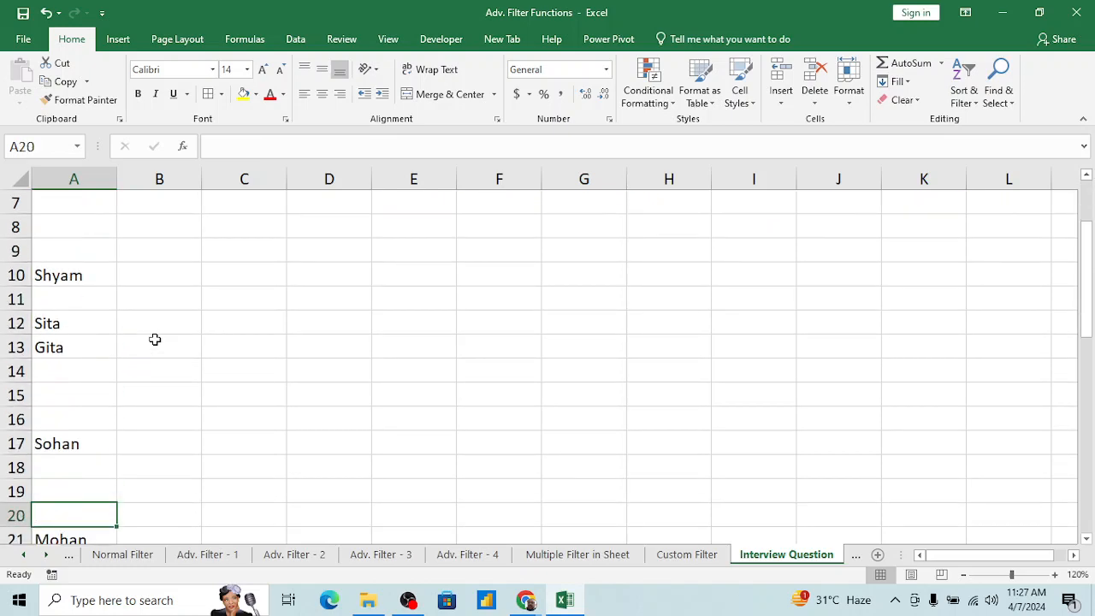
key(Up)
key(Down)
key(Down)
key(Down)
key(Down)
key(Down)
key(Down)
key(Down)
key(Down)
key(Down)
key(Down)
key(Down)
key(Down)
key(Down)
key(Down)
key(Down)
key(Down)
key(Down)
key(Down)
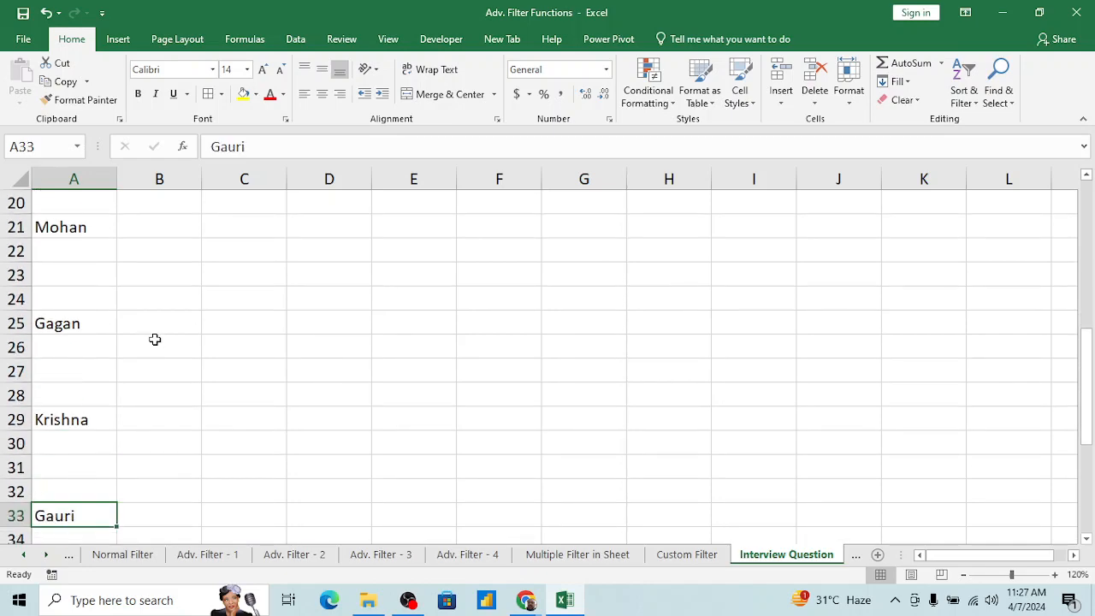
key(Up)
key(Up)
key(Up)
key(Up)
key(Up)
key(Up)
key(Up)
key(Up)
key(Up)
key(Up)
key(Up)
key(Up)
key(Up)
key(Up)
key(Up)
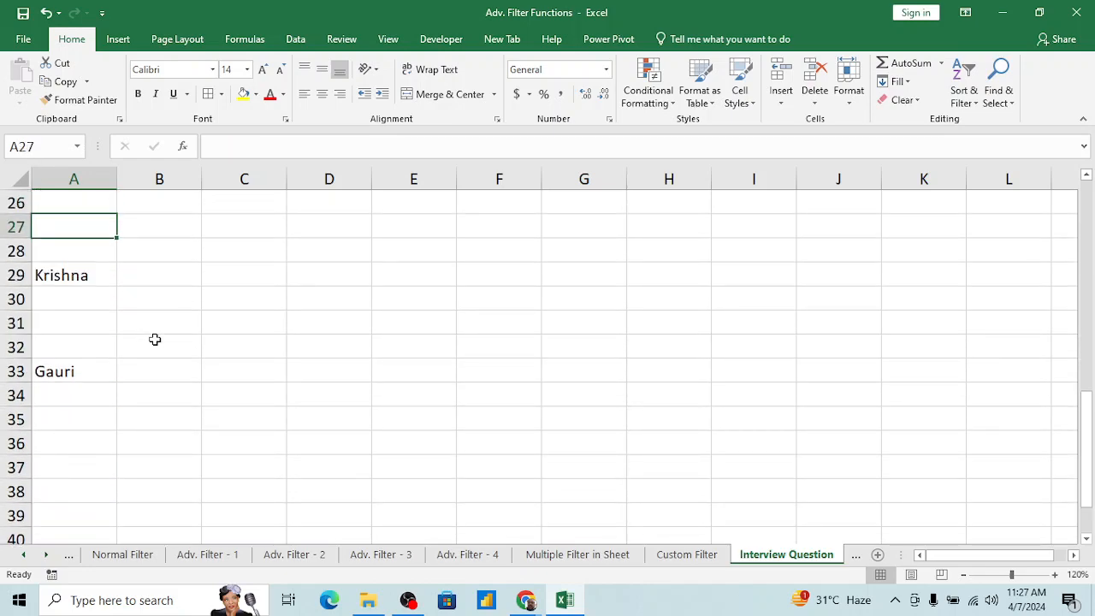
Step: Delete the three entire blank rows 30 to 32 from the name list
key(Down)
key(Down)
key(Down)
key(shift+Down)
key(shift+Down)
key(shift+space)
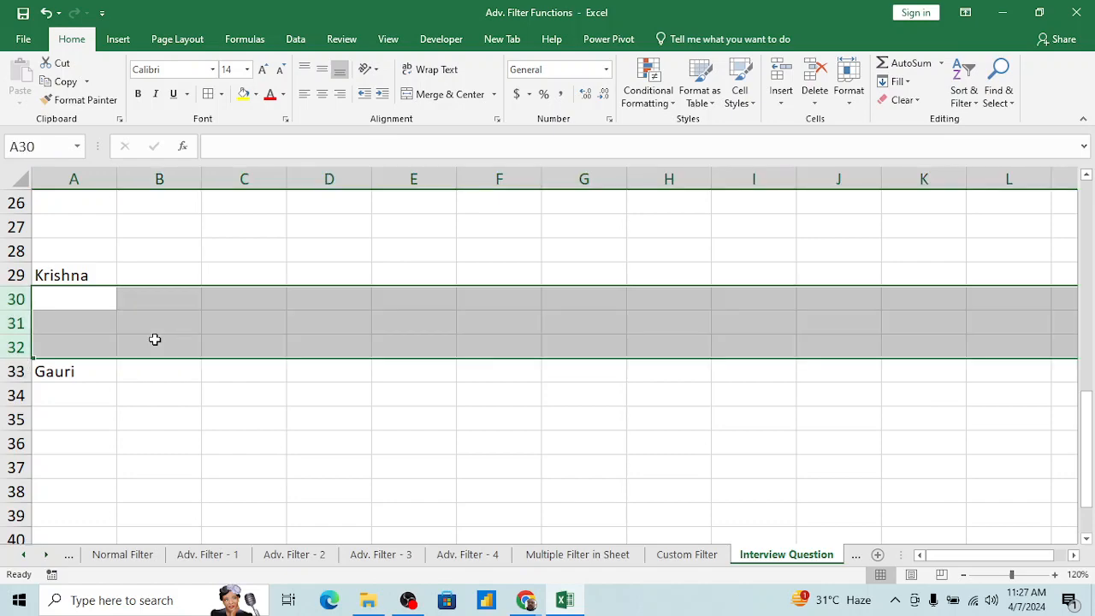
key(ctrl+minus)
Step: Review the remaining blank rows in the name list back up to the header in A1
key(Up)
key(Up)
key(Up)
key(Up)
key(Up)
key(Up)
key(Up)
key(Up)
key(Up)
key(Up)
key(Up)
key(Up)
key(Up)
key(Up)
key(Up)
key(Up)
key(Up)
key(Up)
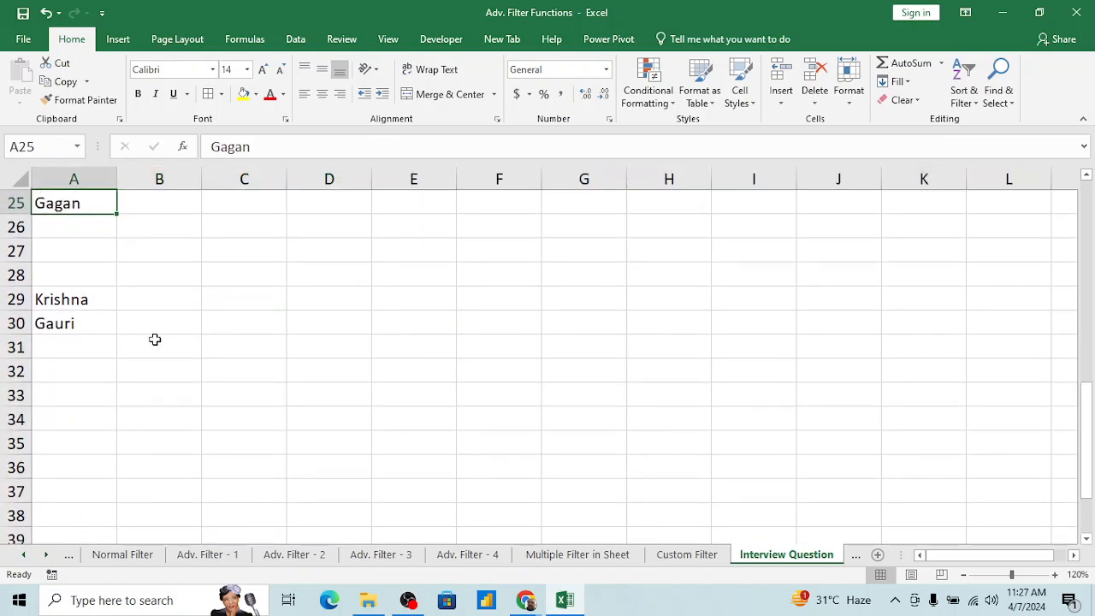
key(Up)
key(Up)
key(Up)
key(Up)
key(Up)
key(Up)
key(Up)
key(Up)
key(Up)
key(Up)
key(Up)
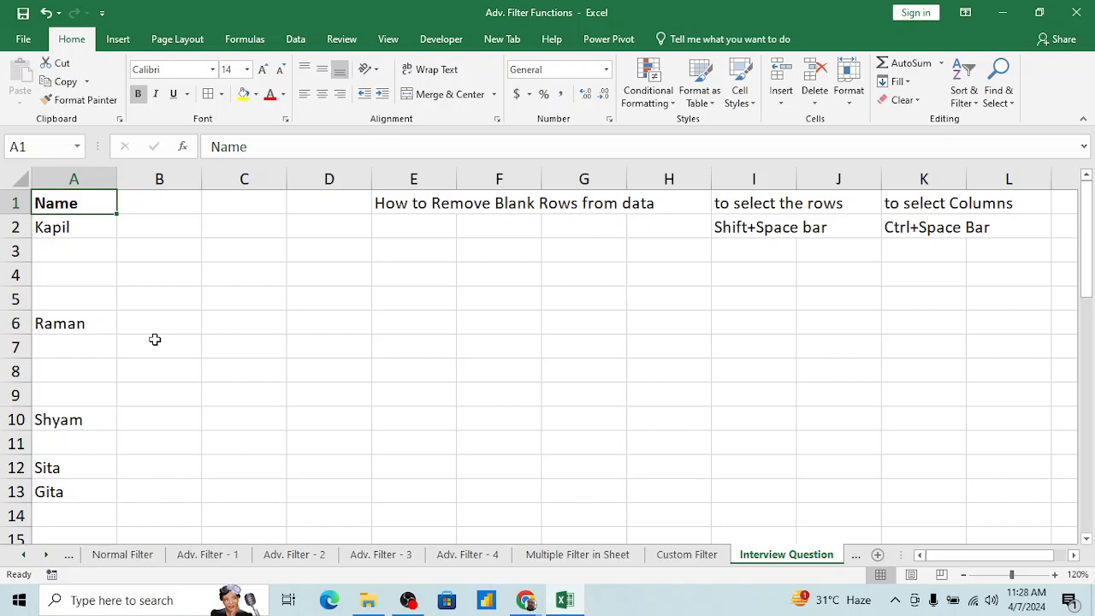
key(Right)
key(Left)
key(Right)
key(Left)
Step: Turn on the filter for the first Region table (A1:C13) on the Multiple Filter in Sheet worksheet
click(575, 555)
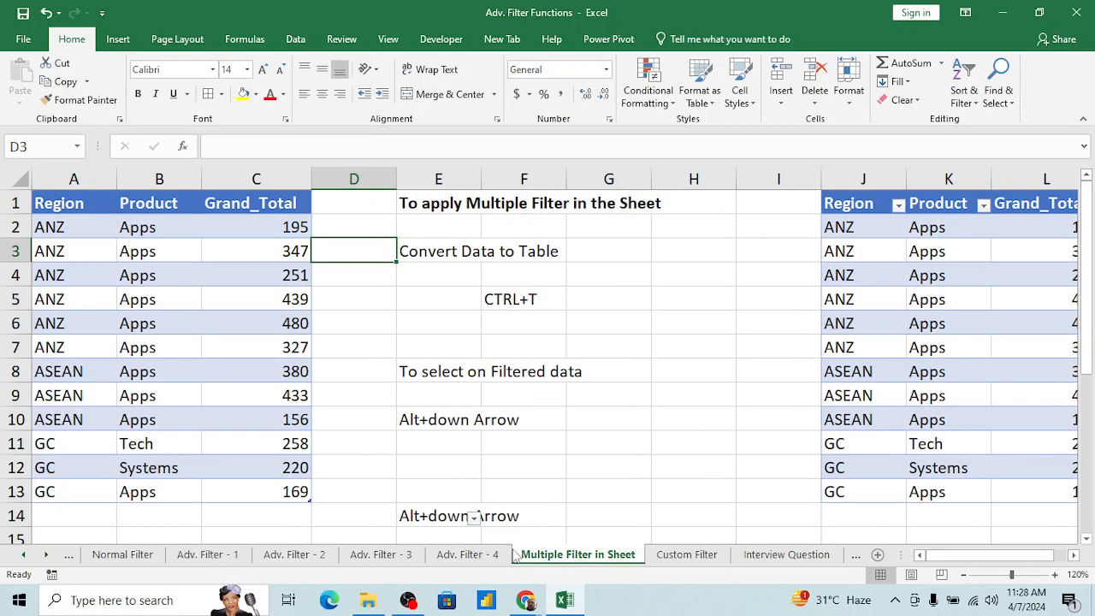
click(168, 294)
key(alt+d)
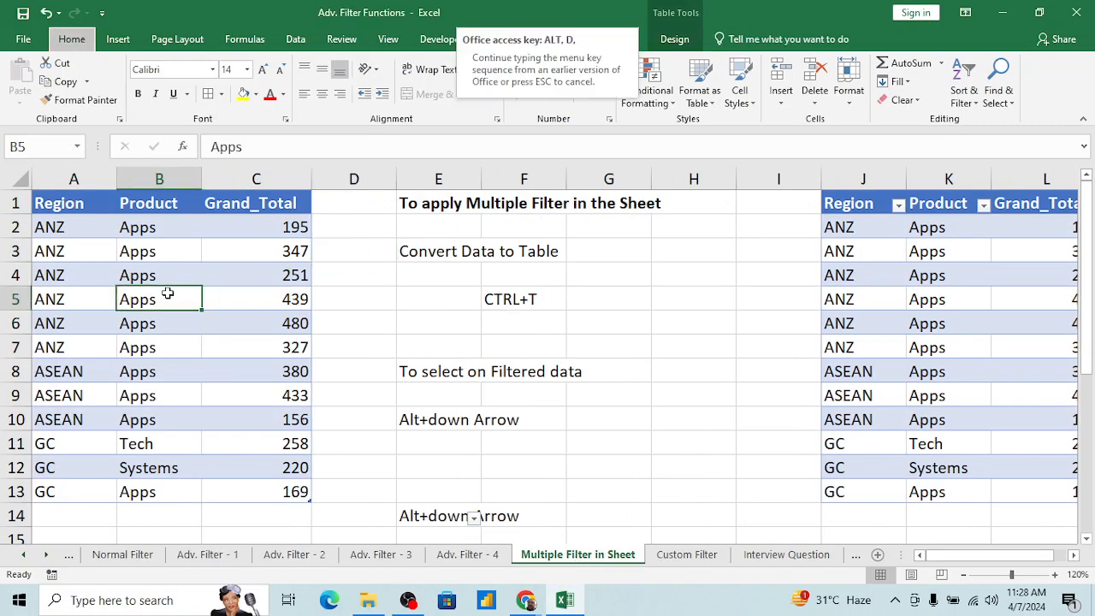
key(f)
key(f)
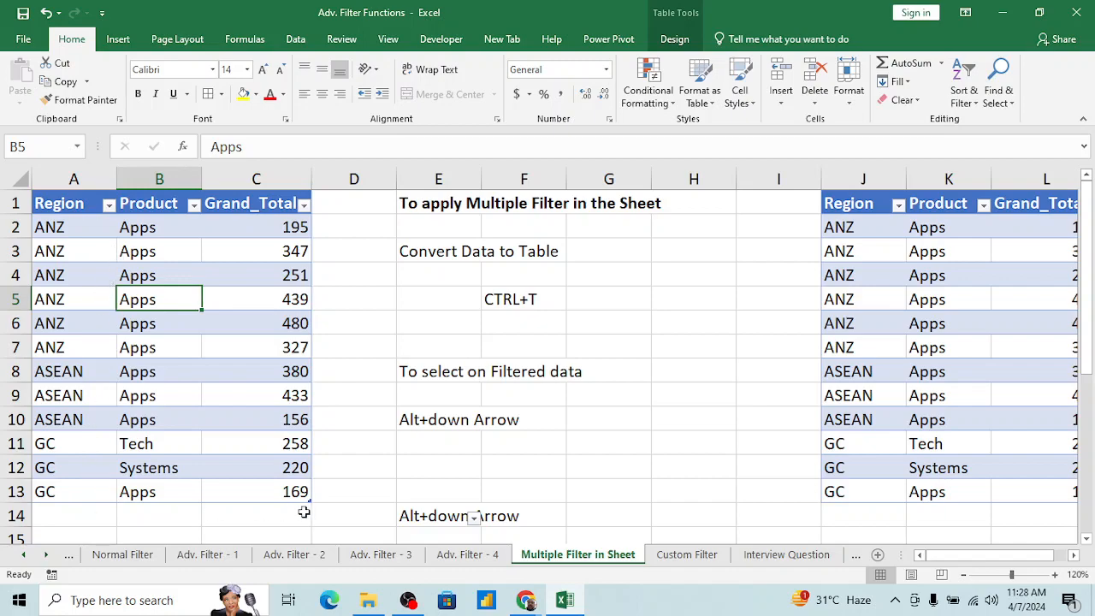
Step: Copy the Region, Product and Grand_Total data in A1:C27 from the Adv. Filter - 4 sheet
click(467, 554)
key(ctrl+Home)
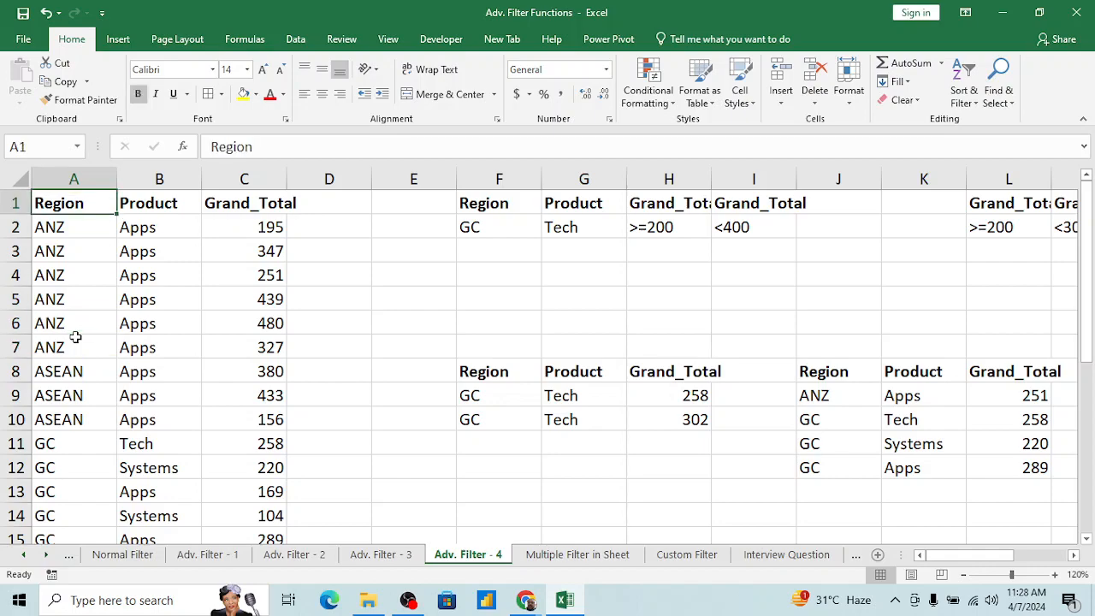
key(ctrl+shift+Right)
key(ctrl+shift+Down)
key(ctrl+c)
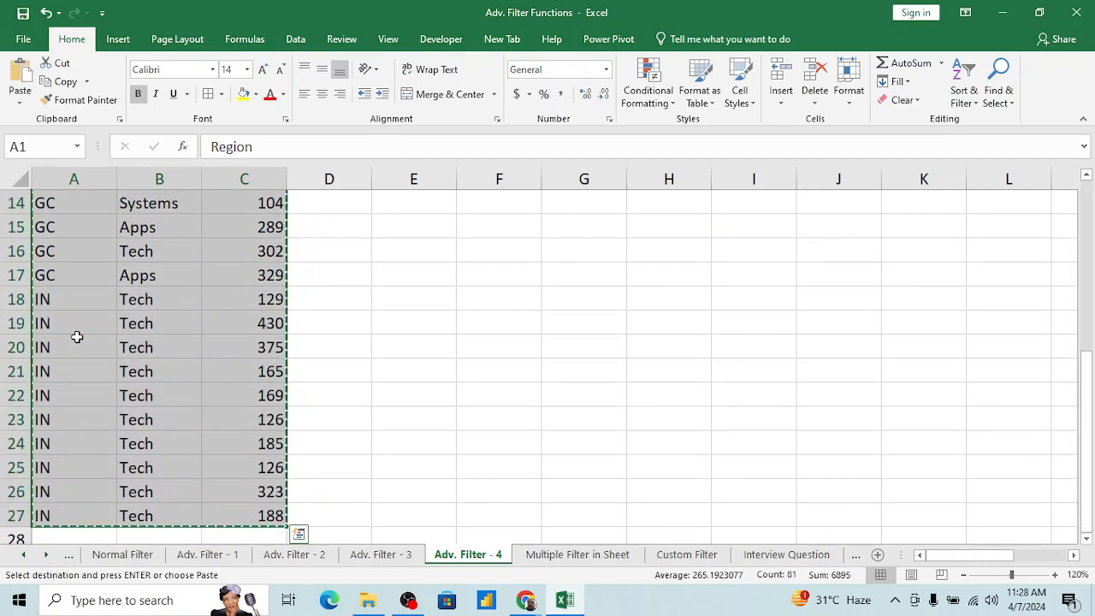
Step: Add a new worksheet after Interview Question and paste the copied region data at A1
click(811, 557)
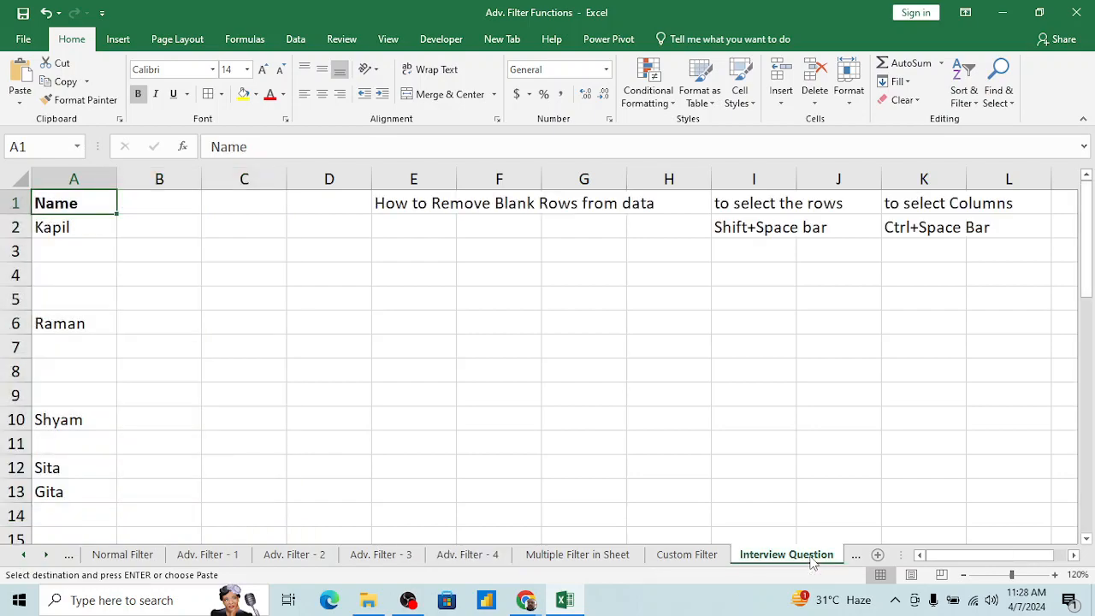
click(877, 555)
key(ctrl+v)
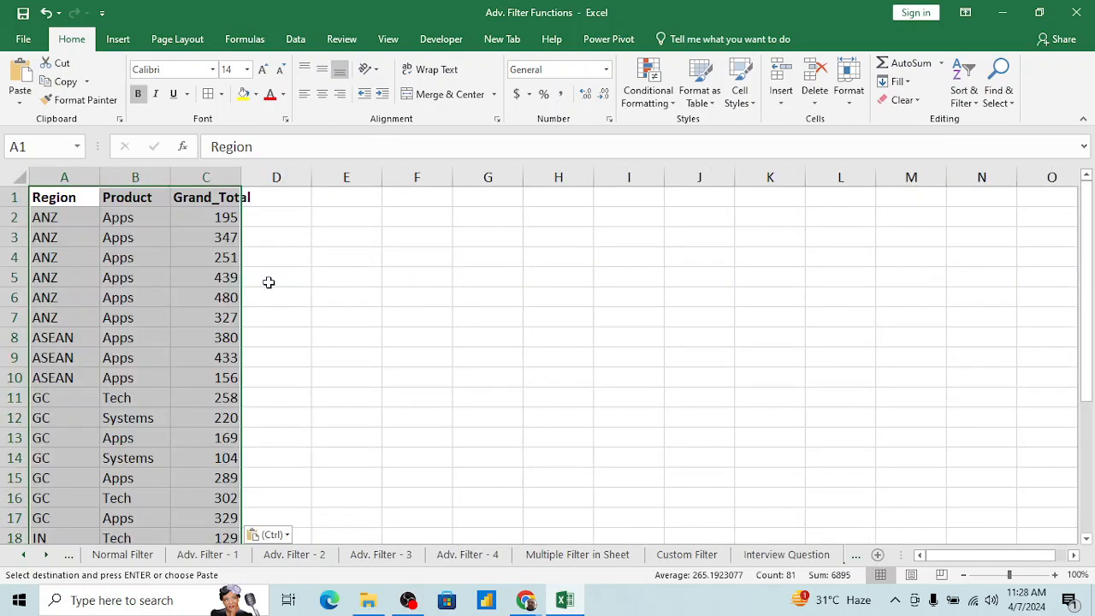
Step: Insert a blank row at row 8 to separate the ANZ records from the ASEAN records
key(Right)
key(Left)
key(Down)
key(Down)
key(Down)
key(Down)
key(Down)
key(Down)
key(Down)
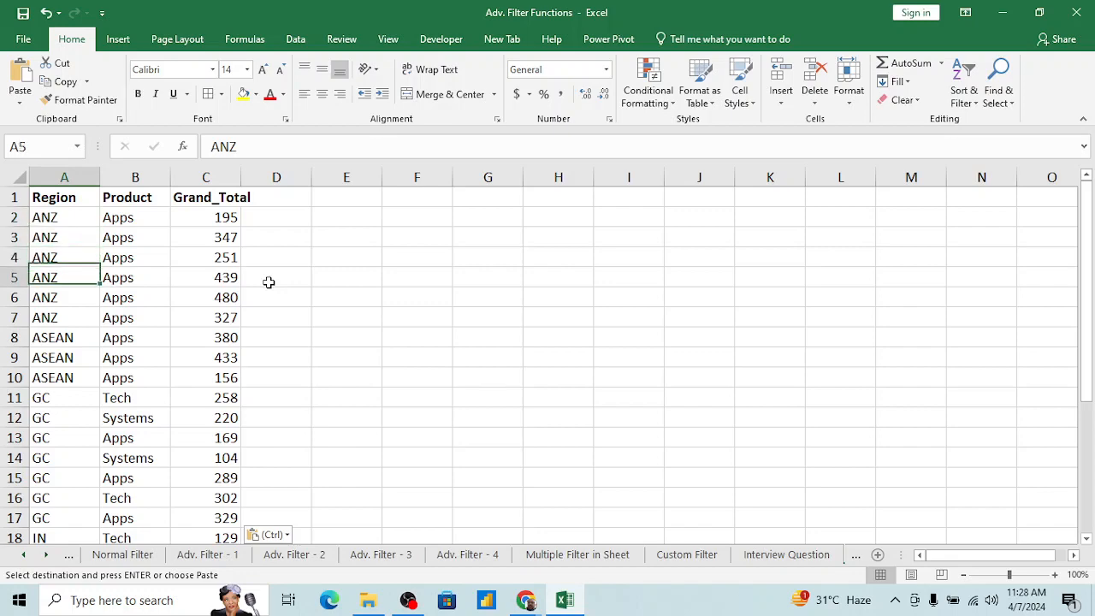
key(shift+space)
key(ctrl+shift+plus)
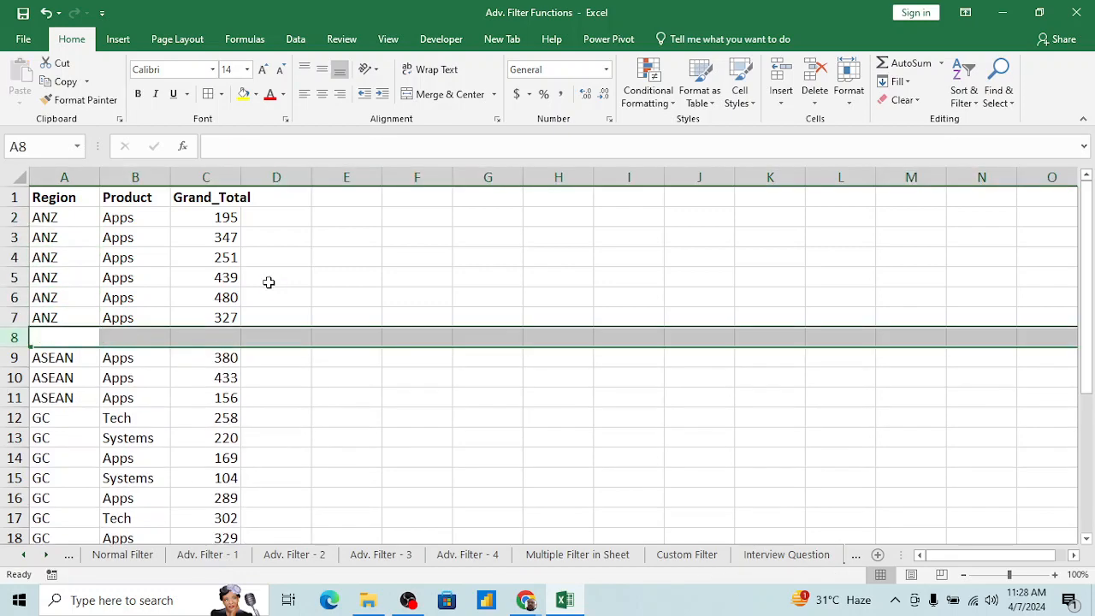
Step: Insert a blank row at row 12 between the ASEAN and GC records
key(Down)
key(Down)
key(Down)
key(Down)
key(shift+space)
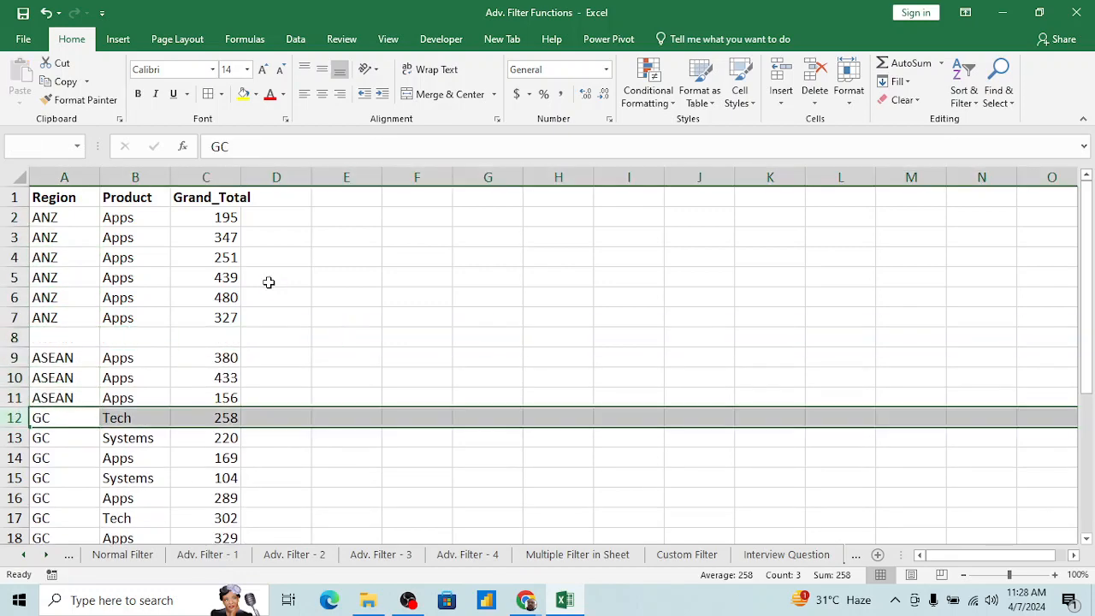
key(ctrl+shift+plus)
Step: Insert a blank row at row 20 between the GC and IN records
key(Down)
key(Down)
key(Down)
key(Down)
key(Down)
key(Down)
key(Down)
key(Down)
key(Down)
key(Down)
key(Down)
key(Down)
key(Down)
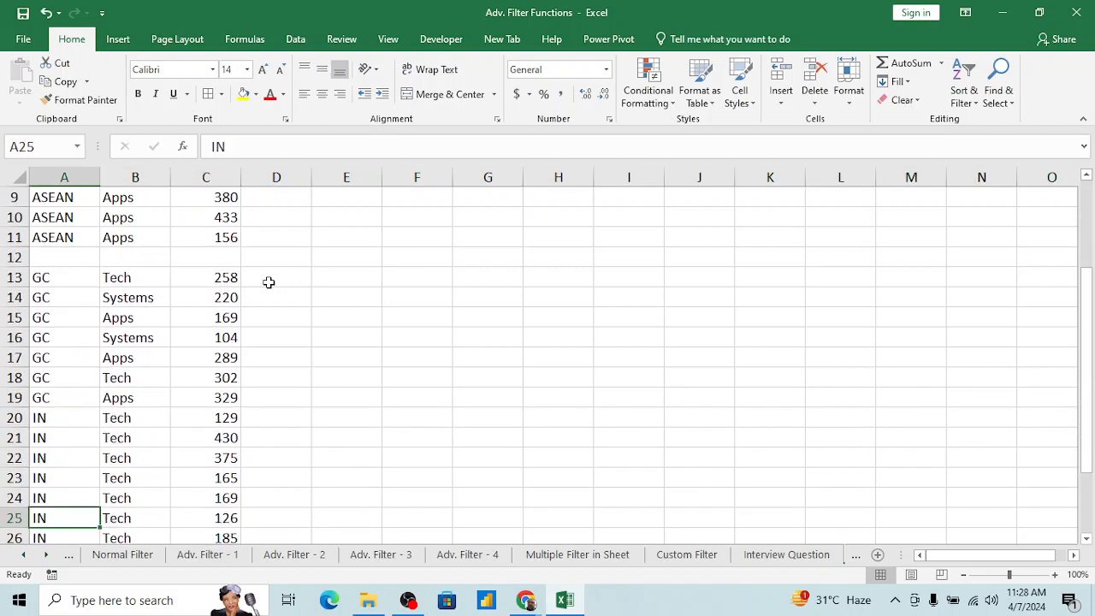
key(Up)
key(Up)
Step: Review the separated region groups from the IN records back up to the Region header in A1
key(Up)
key(Up)
key(Up)
key(shift+space)
key(ctrl+shift+plus)
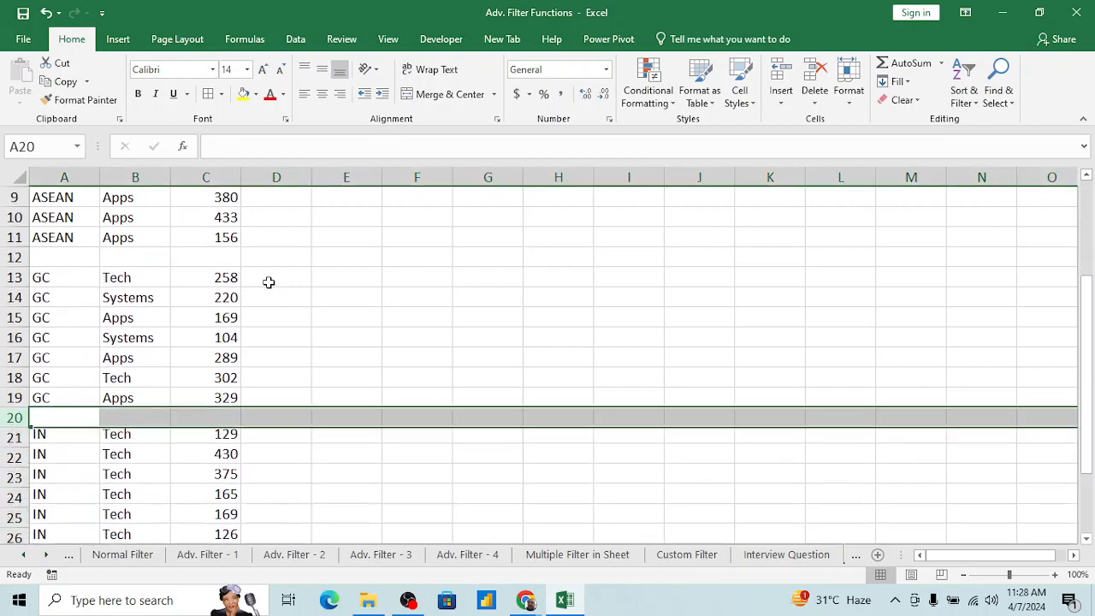
key(Up)
key(Up)
key(Down)
key(Down)
key(Down)
key(Down)
key(Down)
key(Down)
key(Down)
key(Down)
key(Down)
key(Down)
key(Down)
key(Down)
key(Down)
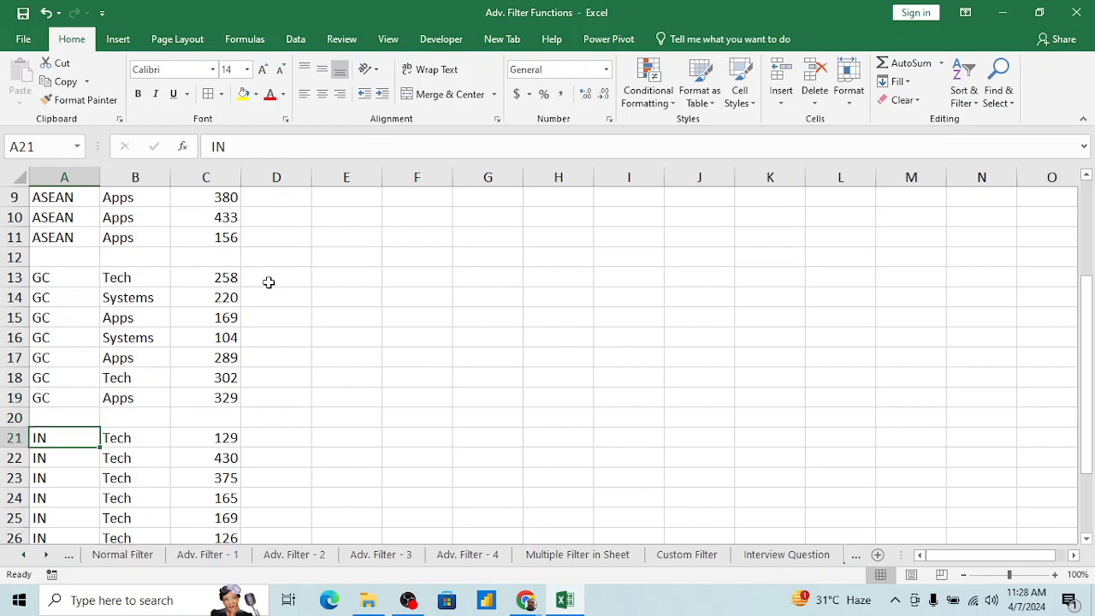
key(Up)
key(Up)
key(Up)
key(Up)
key(Up)
key(Up)
key(Up)
key(Up)
key(Up)
key(Up)
key(Up)
key(Up)
key(Up)
key(Up)
key(Up)
key(Up)
key(Up)
key(Up)
key(Up)
key(Up)
key(Up)
key(Up)
key(Up)
key(Up)
key(Up)
key(Up)
key(Up)
key(Up)
key(Up)
key(Up)
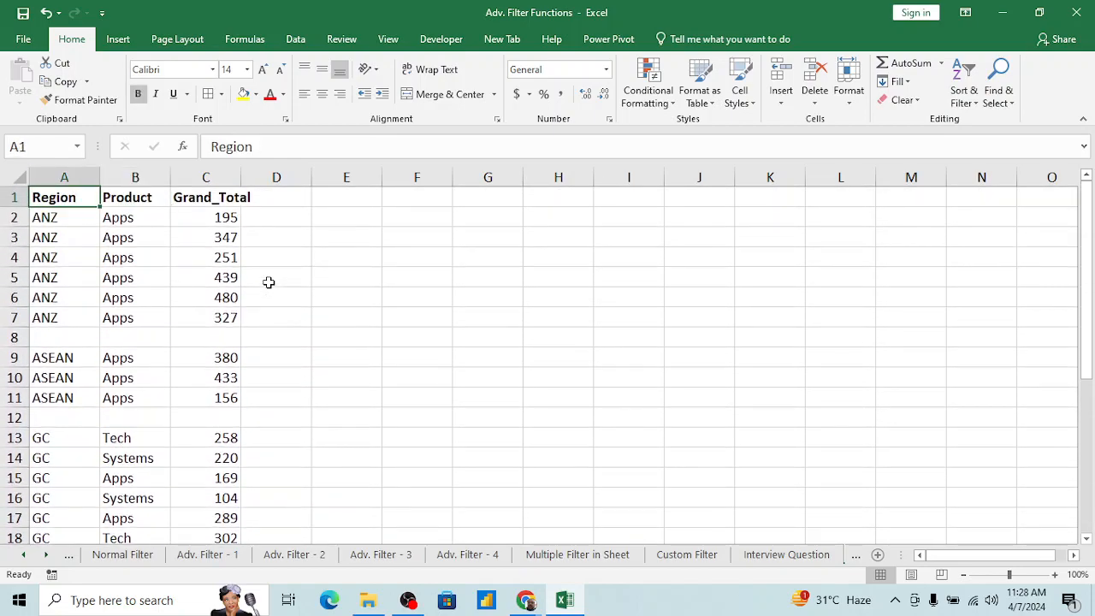
Step: Turn on filtering from the Region header alone and compare the Region filter list with the ANZ records below it
key(ctrl+shift+l)
key(alt+Down)
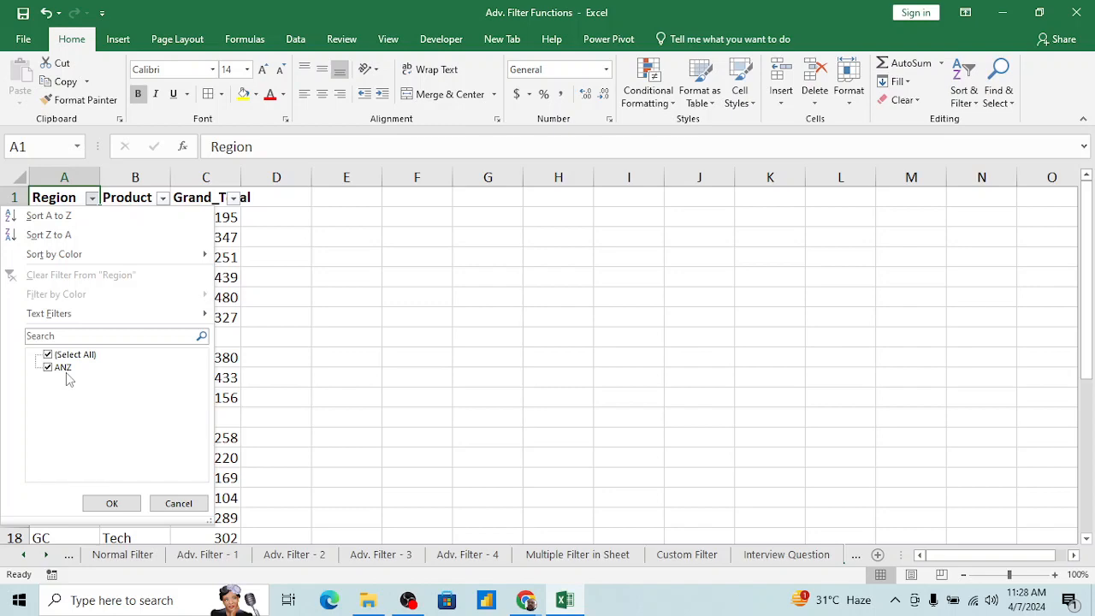
key(Escape)
key(Down)
key(shift+Down)
key(shift+Down)
key(shift+Down)
key(shift+Down)
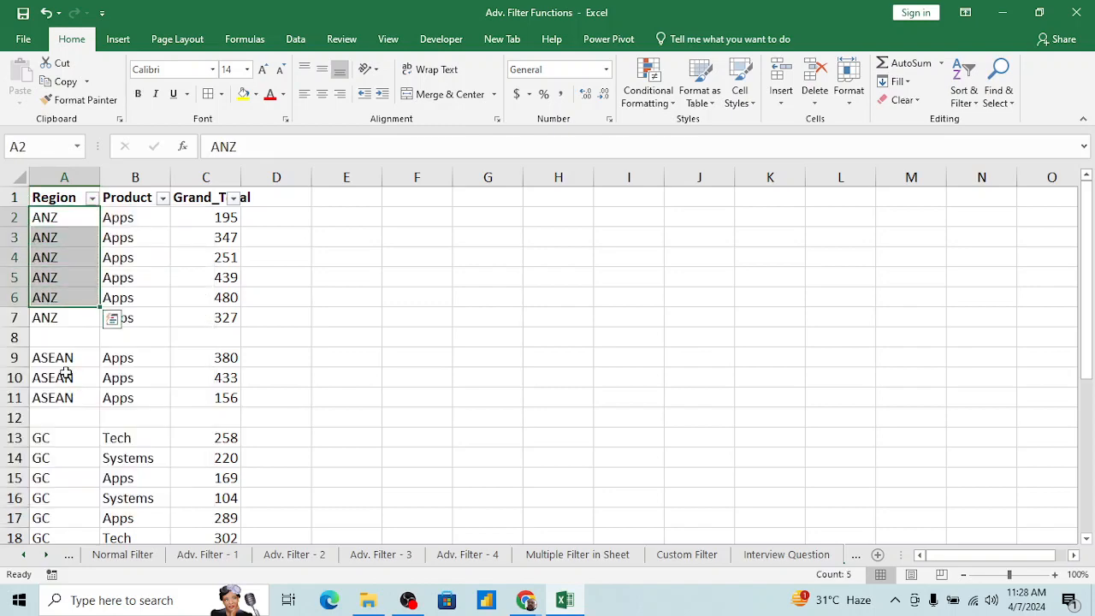
key(shift+Down)
key(Up)
key(alt+Down)
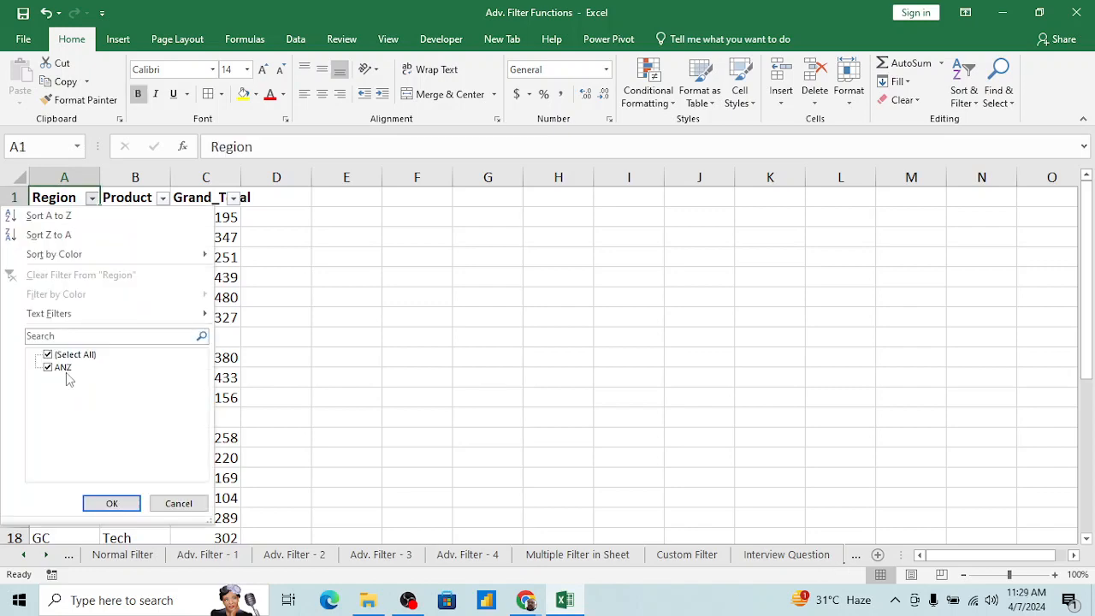
Step: Examine the ANZ and ASEAN records on either side of the blank row 8
key(Escape)
key(Down)
key(Down)
key(Down)
key(Down)
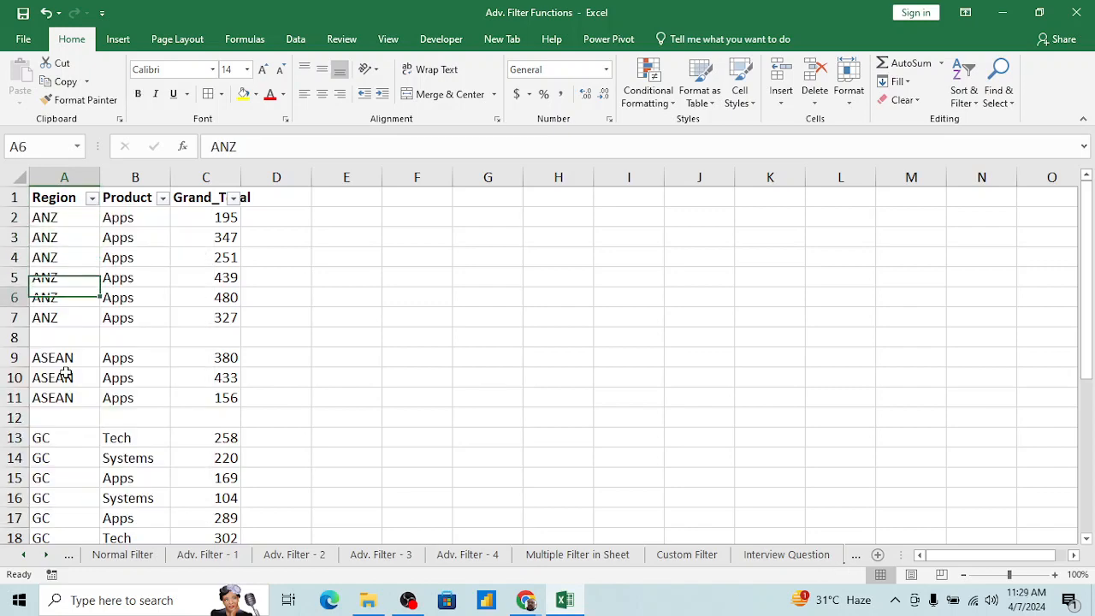
click(65, 373)
key(Up)
key(shift+Down)
key(shift+Down)
key(Up)
key(Up)
key(Up)
key(Up)
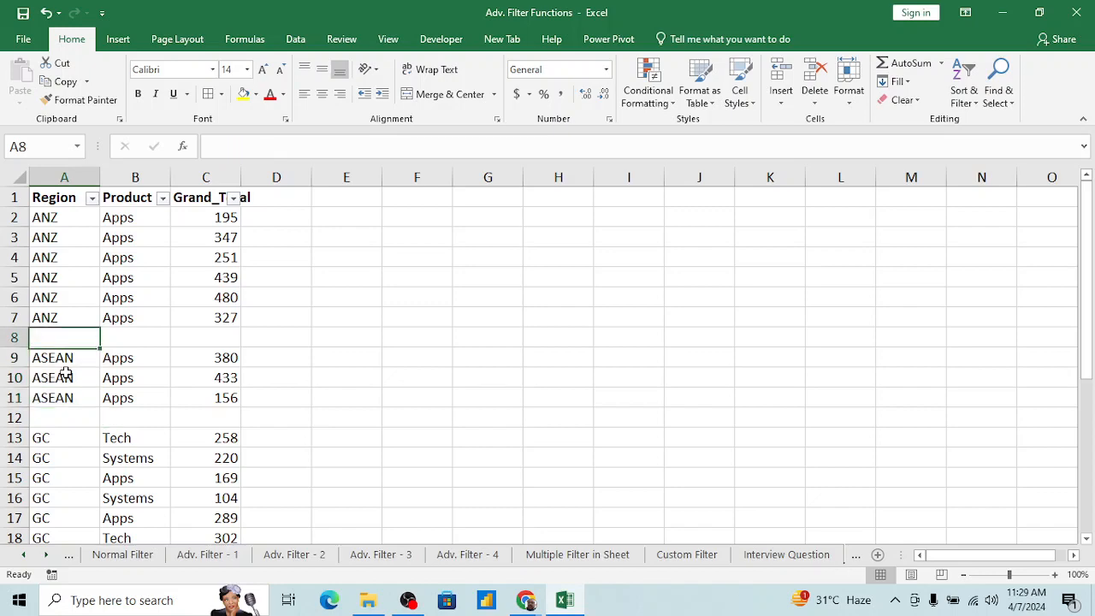
key(Up)
key(Up)
key(Up)
key(Up)
Step: Remove the filter from the Region, Product and Grand_Total headers
key(alt+d)
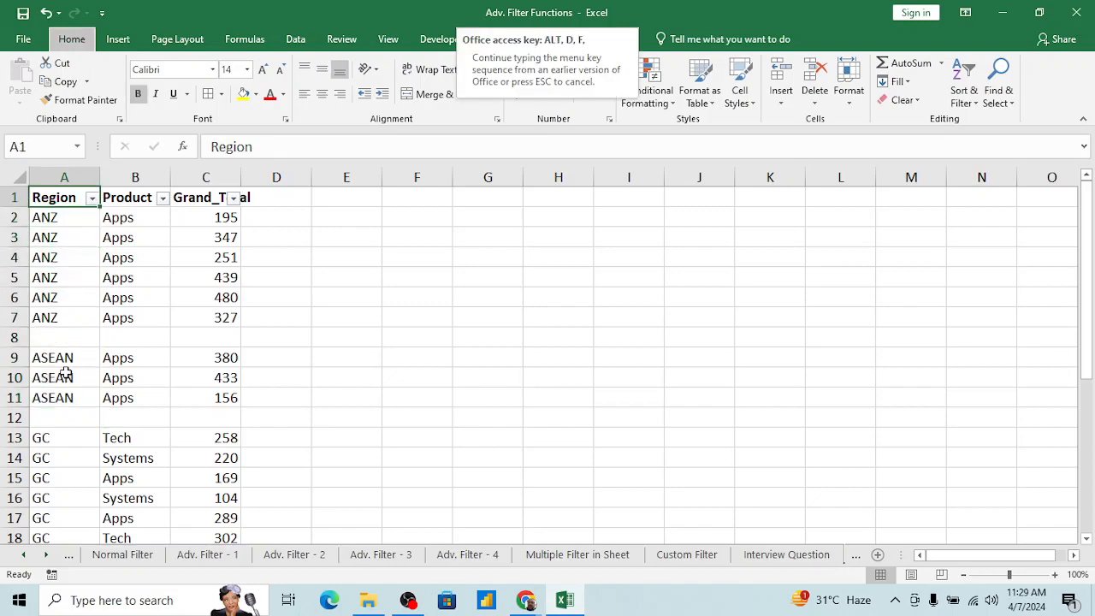
key(f)
key(f)
key(Right)
key(Left)
Step: Select the full dataset A1:C30, including the blank separator rows between the region groups
key(shift+Right)
key(shift+Right)
key(shift+Down)
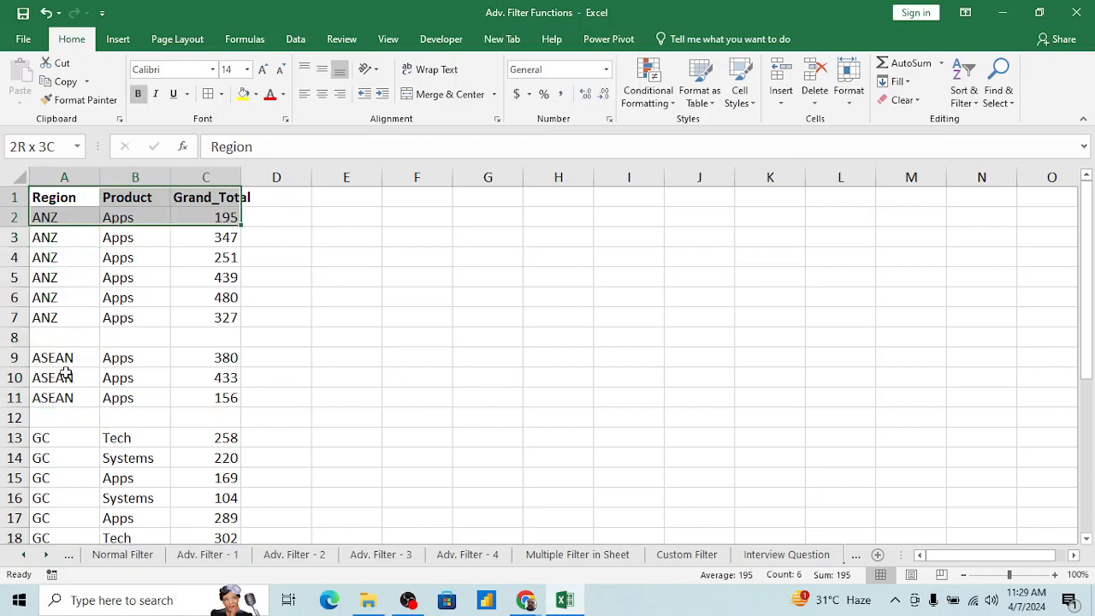
key(shift+Down)
key(shift+Down)
key(shift+Down)
key(shift+Down)
key(shift+Down)
key(shift+Down)
key(shift+Down)
key(shift+Down)
key(shift+Down)
key(shift+Down)
key(shift+Down)
key(shift+Down)
key(shift+Down)
key(shift+Down)
key(shift+Down)
key(shift+Down)
key(shift+Down)
key(shift+Down)
key(shift+Down)
key(shift+Down)
key(shift+Down)
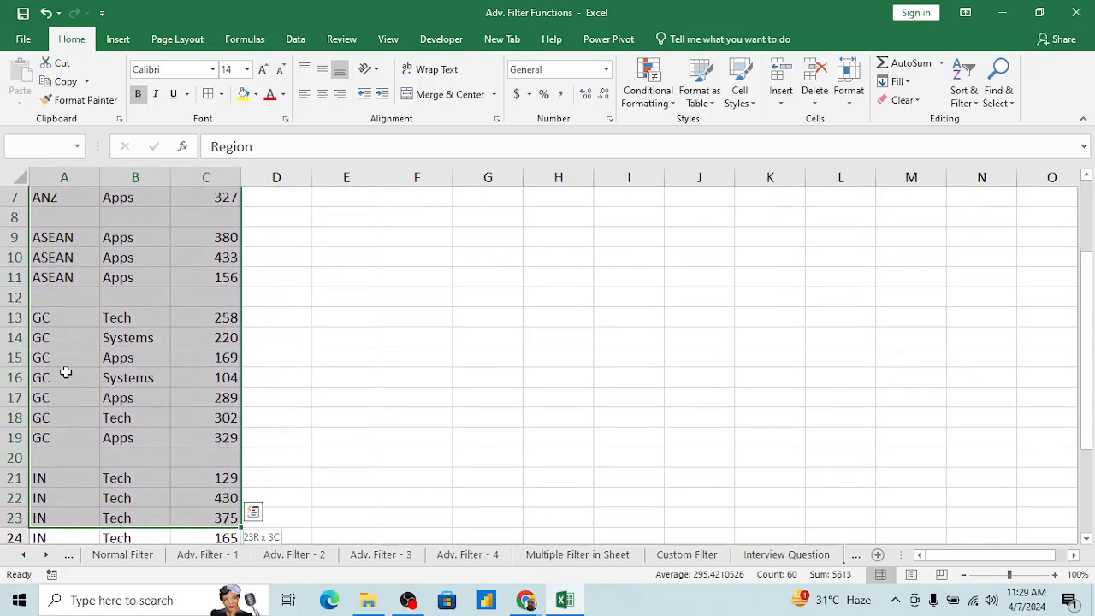
key(shift+Down)
key(shift+Down)
key(shift+Down)
key(shift+Down)
key(shift+Down)
key(shift+Down)
key(shift+Down)
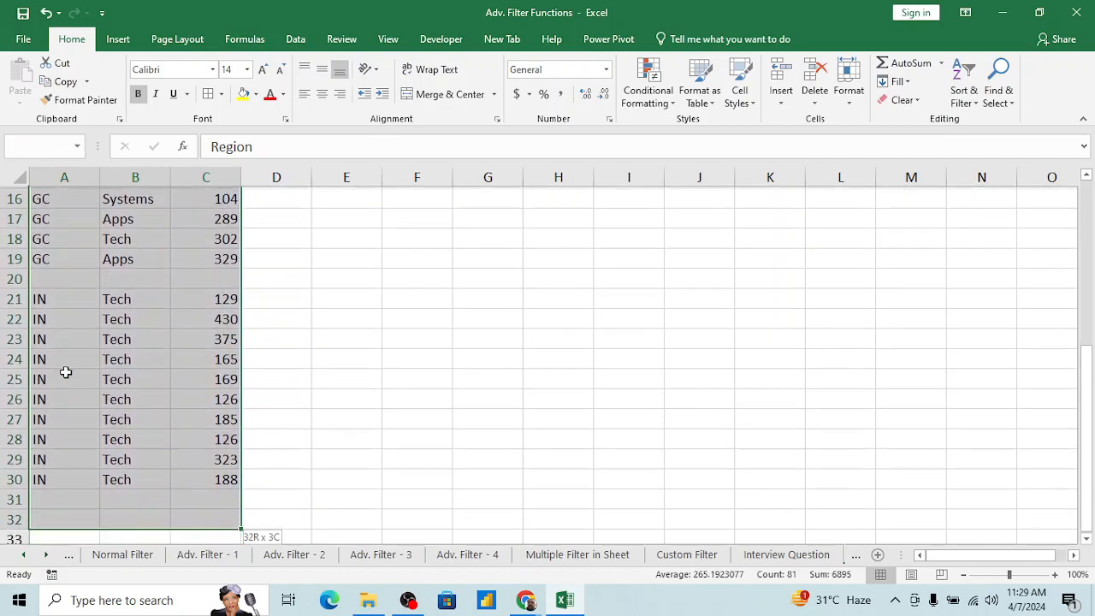
key(shift+Up)
key(shift+Up)
key(shift+Up)
key(shift+Up)
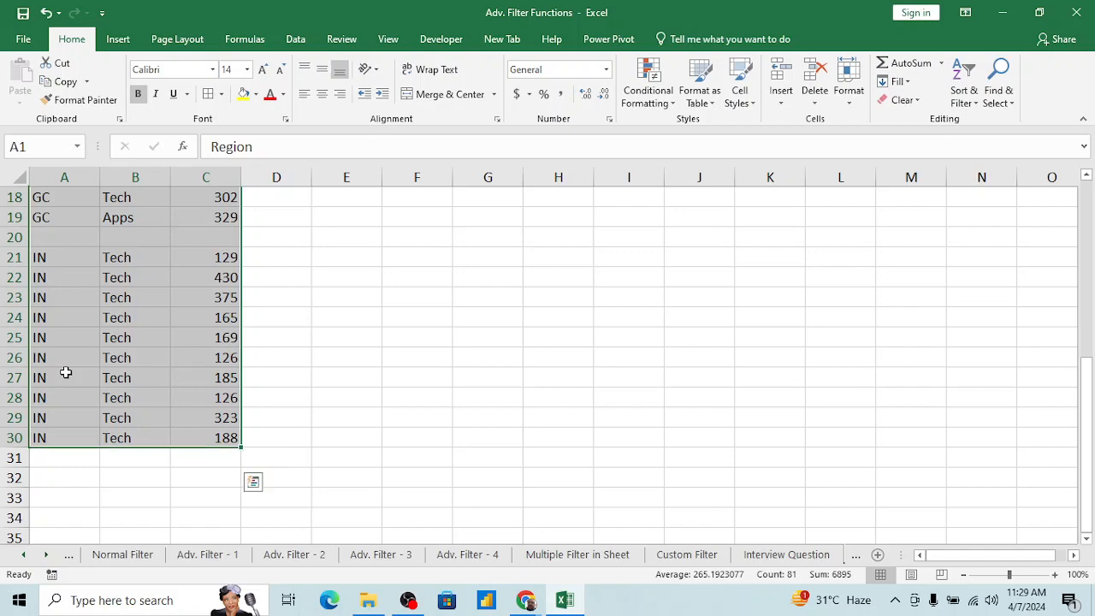
Step: Apply a filter to the selected dataset and check the entries offered in the Region filter list
key(alt+d)
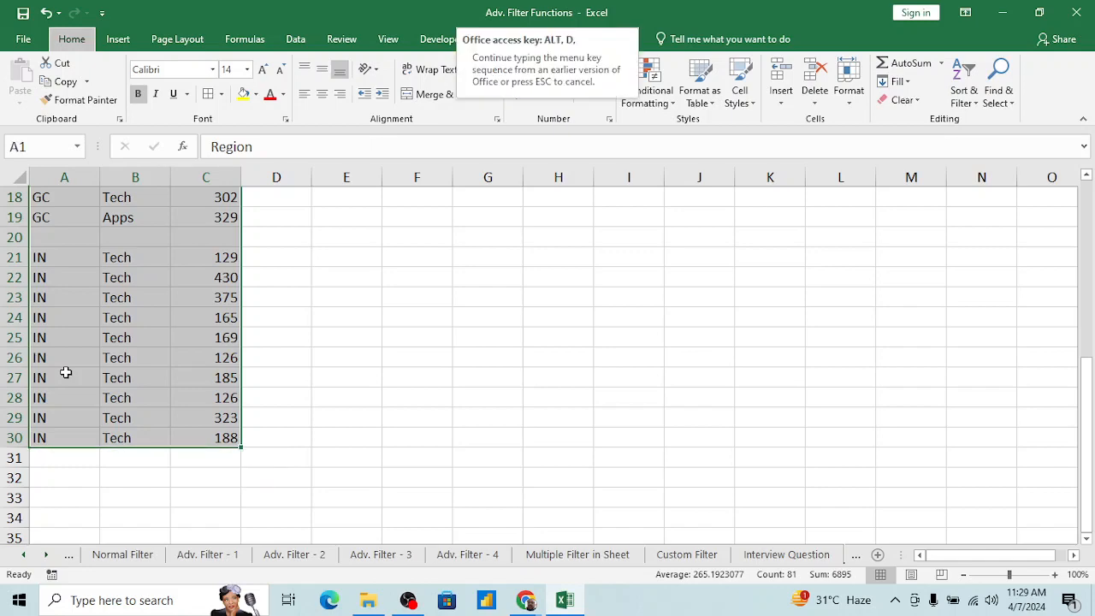
key(f)
key(f)
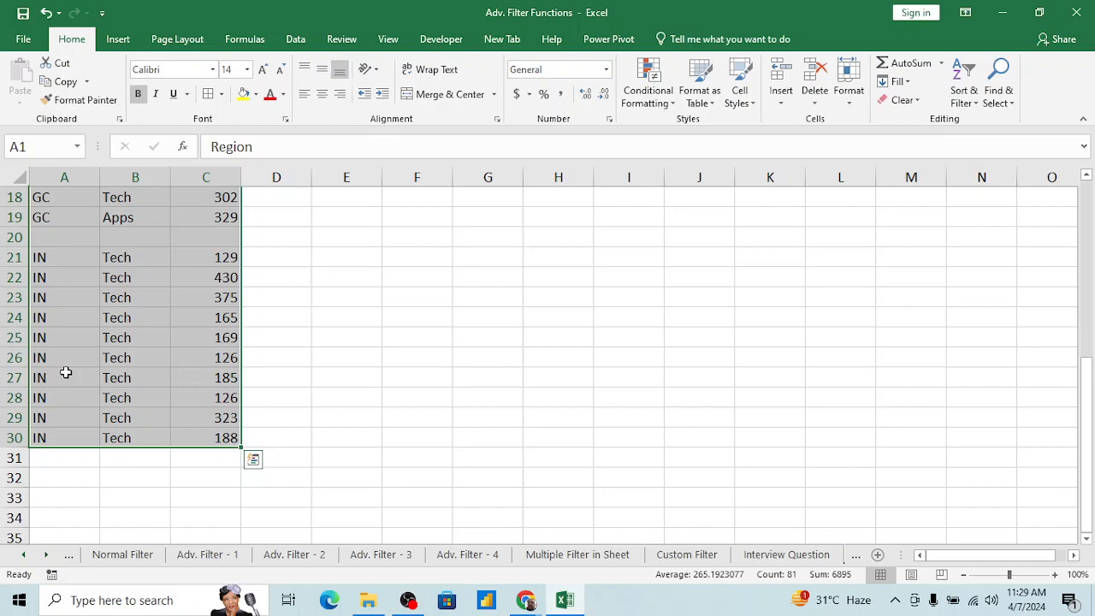
key(ctrl+Home)
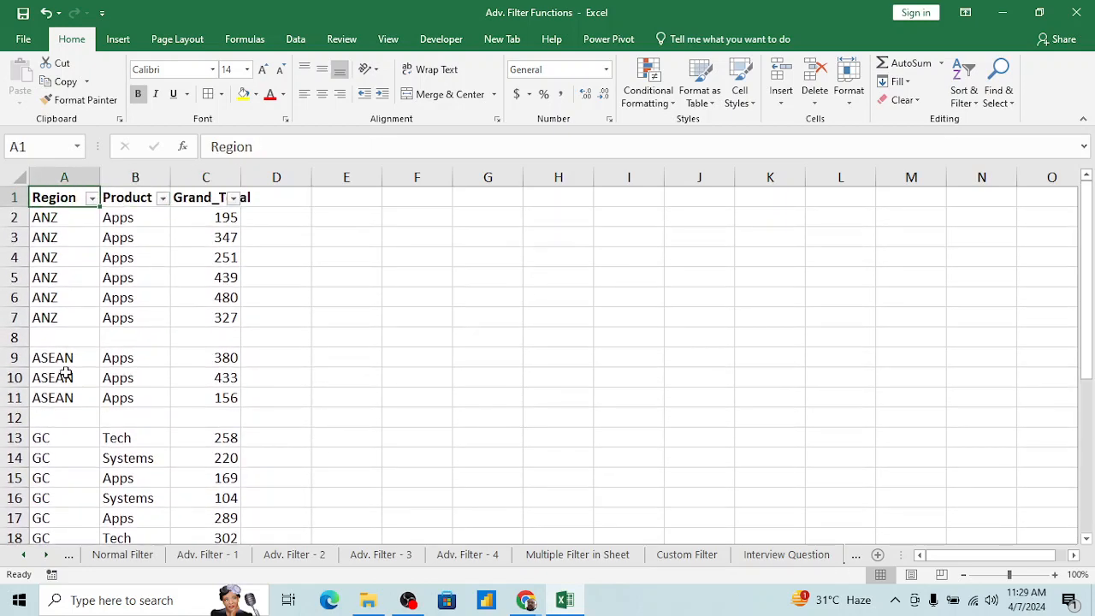
key(alt+Down)
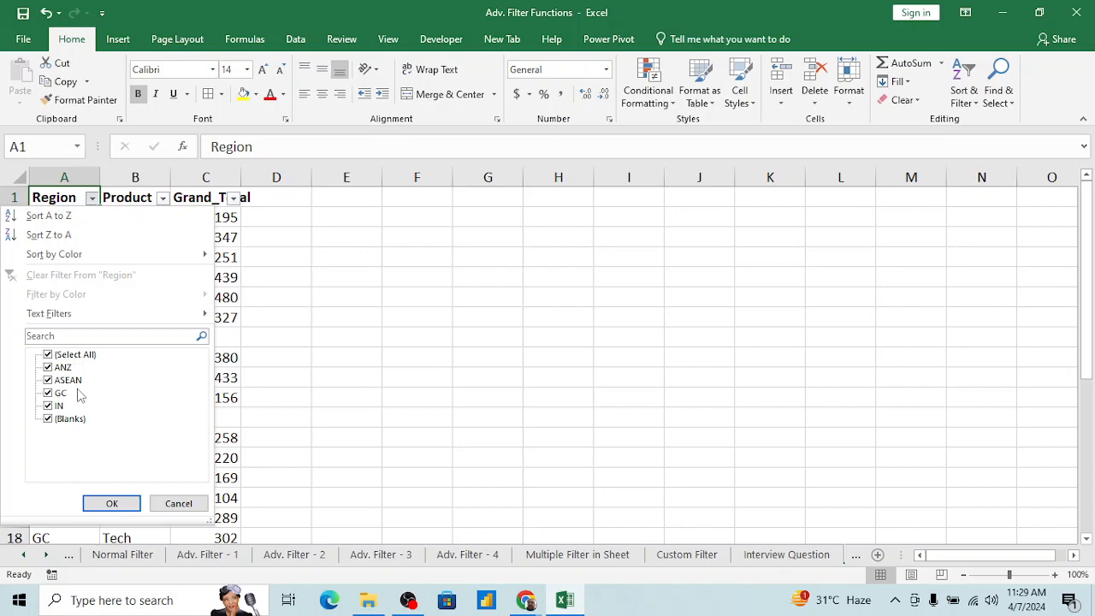
key(Escape)
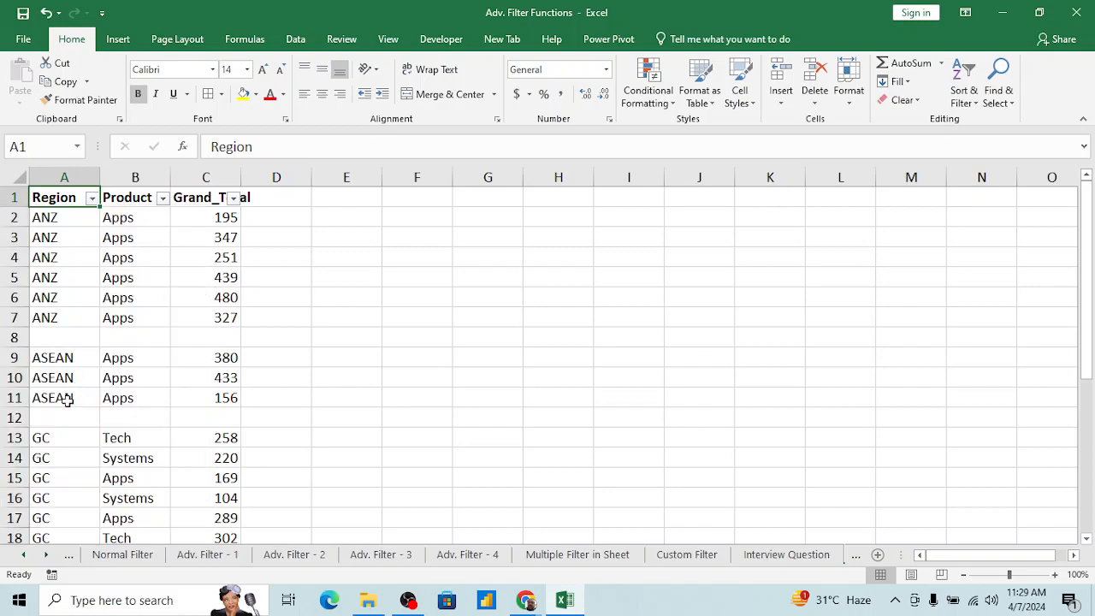
click(165, 260)
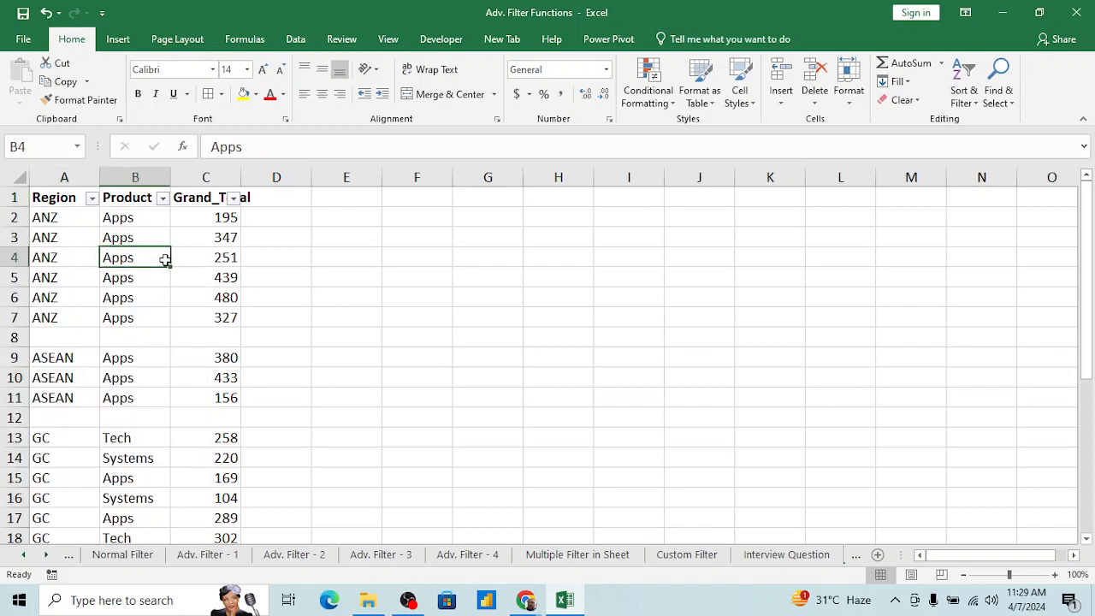
Step: Open the Interview Question sheet and select the Name header in A1
click(787, 558)
click(168, 378)
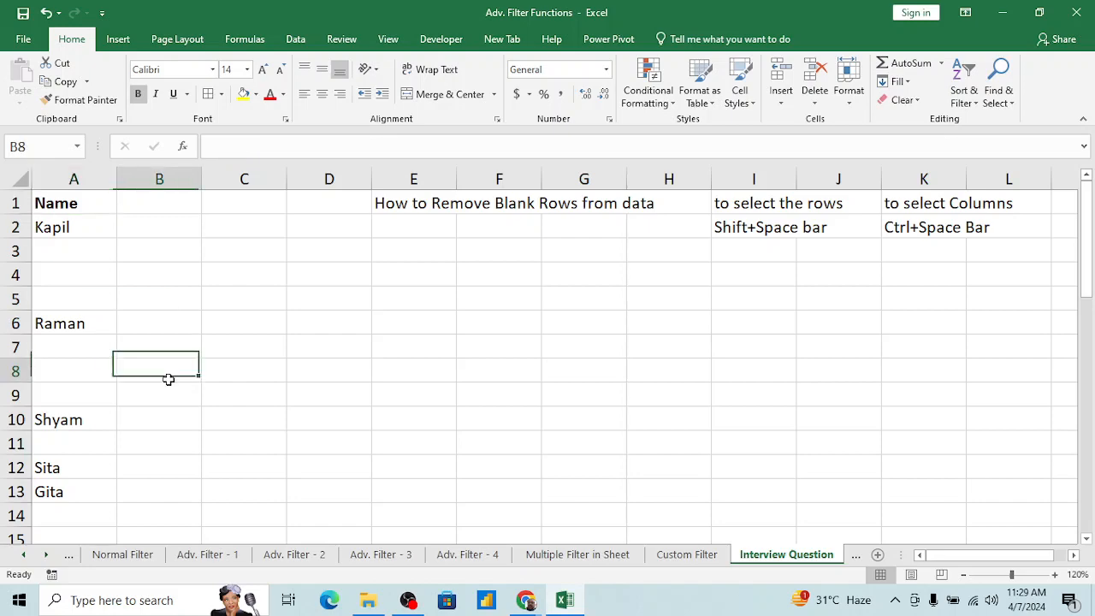
key(ctrl+Up)
key(Left)
key(shift+Down)
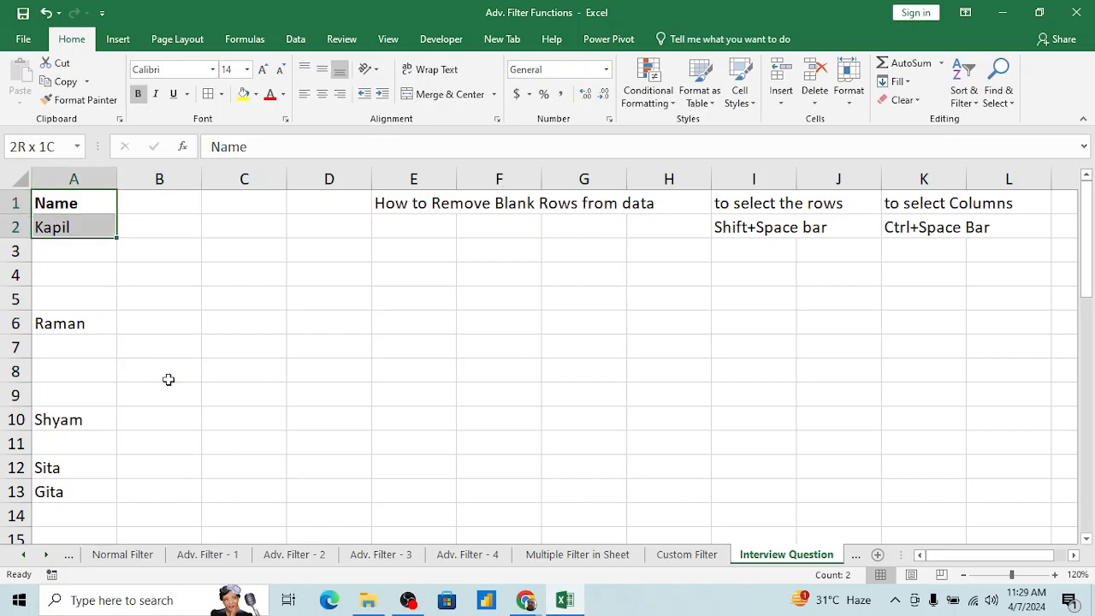
key(shift+Up)
Step: Try filtering from the Name header alone, check its filter list, and remove the filter again
key(alt+d)
key(f)
key(f)
key(alt+Down)
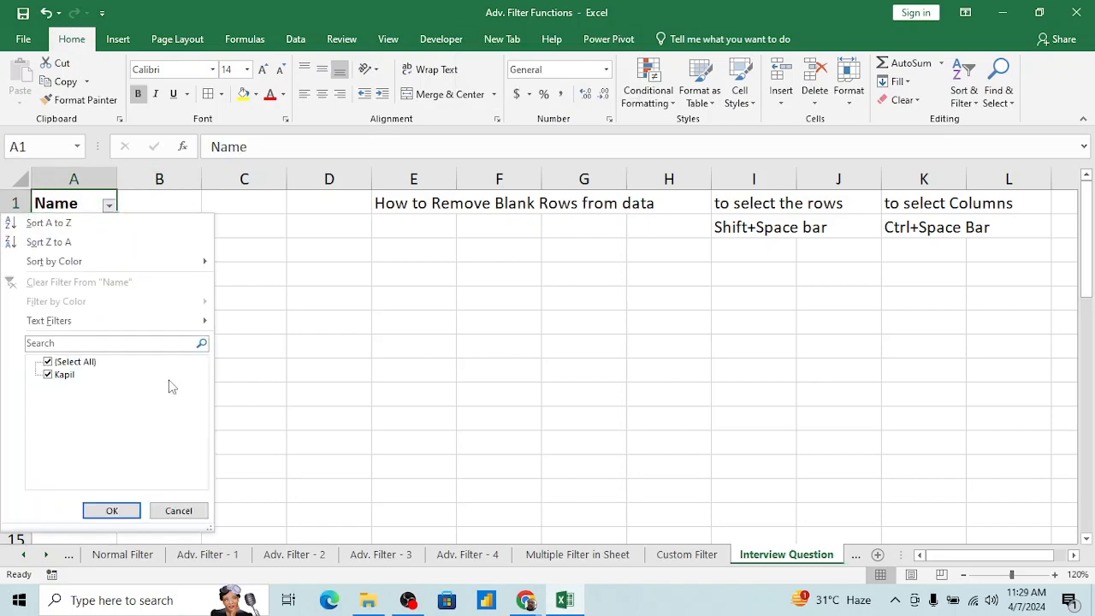
key(Escape)
key(alt+d)
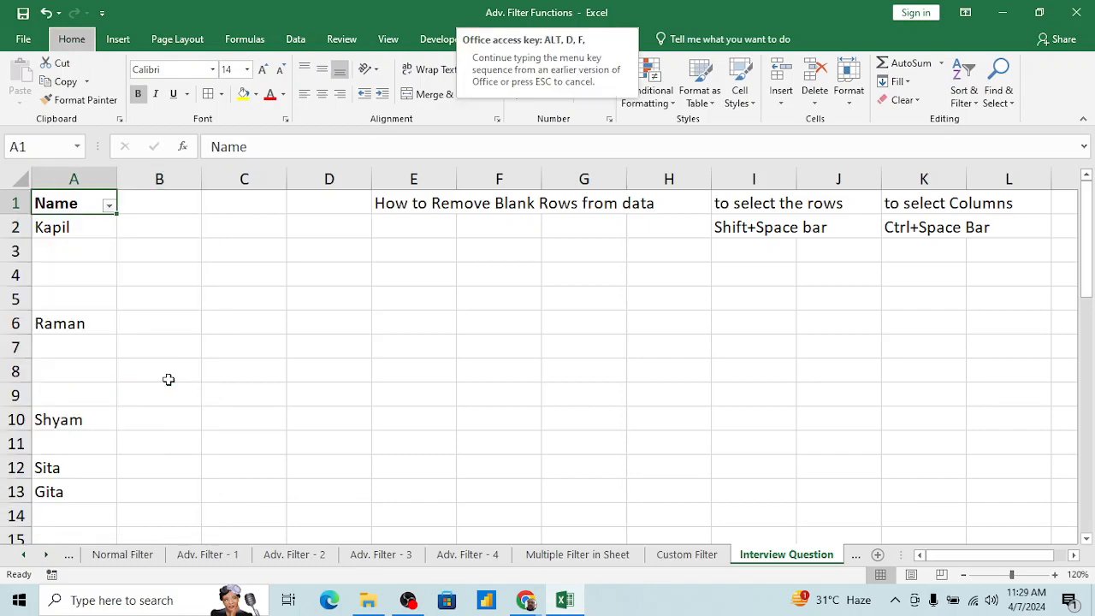
key(f)
key(f)
Step: Select the whole Name range A1:A30, including its blank rows, and apply a filter to it
key(shift+Down)
key(shift+Down)
key(shift+Down)
key(shift+Down)
key(shift+Down)
key(shift+Down)
key(shift+Down)
key(shift+Down)
key(shift+Down)
key(shift+Down)
key(shift+Down)
key(shift+Down)
key(shift+Down)
key(shift+Down)
key(shift+Down)
key(shift+Down)
key(shift+Down)
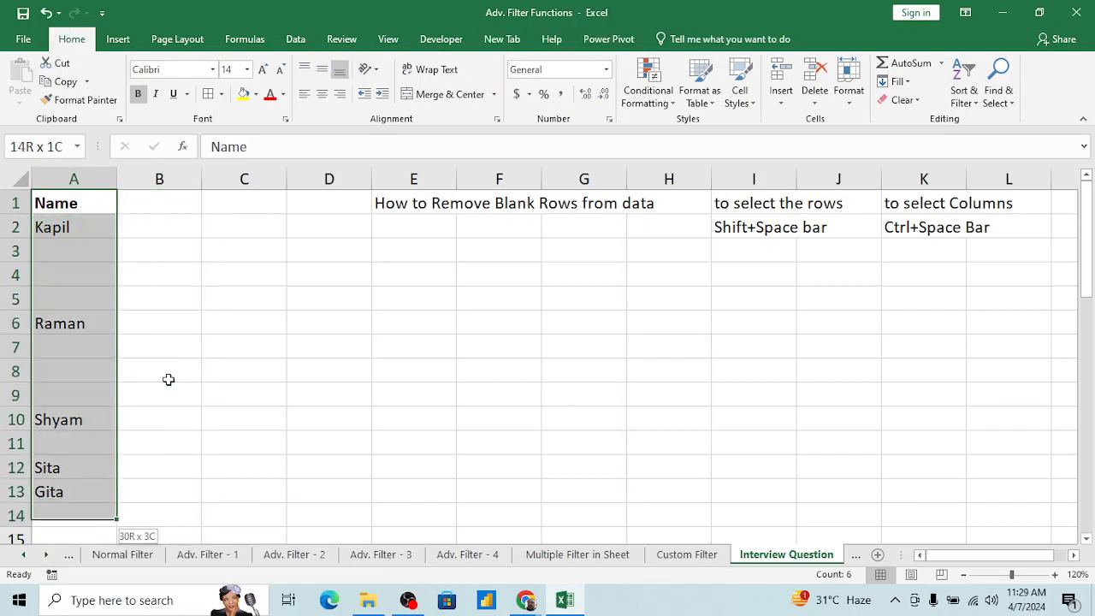
key(shift+Down)
key(shift+Down)
key(shift+Down)
key(shift+Down)
key(shift+Down)
key(shift+Down)
key(shift+Down)
key(shift+Down)
key(shift+Down)
key(shift+Down)
key(shift+Down)
key(shift+Down)
key(shift+Down)
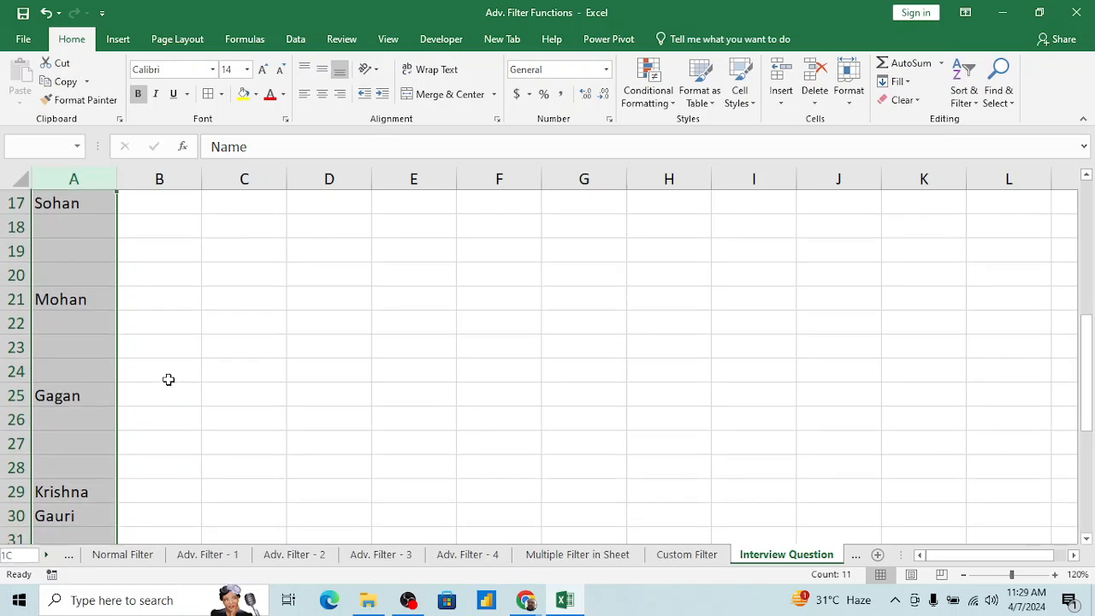
key(shift+Down)
key(shift+Down)
key(shift+Down)
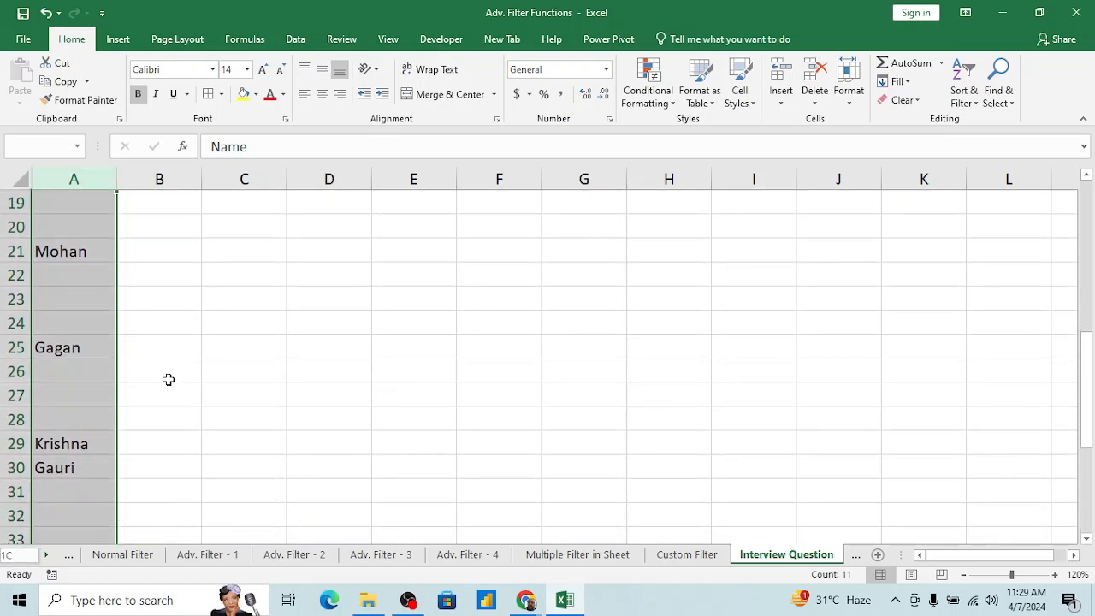
key(ctrl+shift+Down)
key(ctrl+shift+Up)
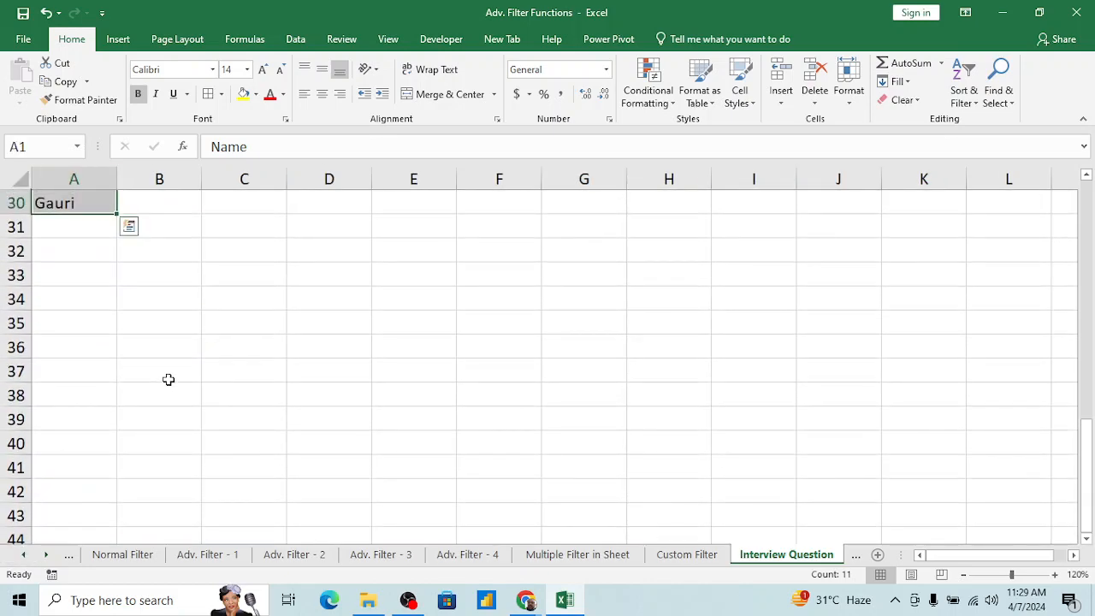
key(shift+Up)
key(shift+Down)
key(shift+Down)
key(shift+Up)
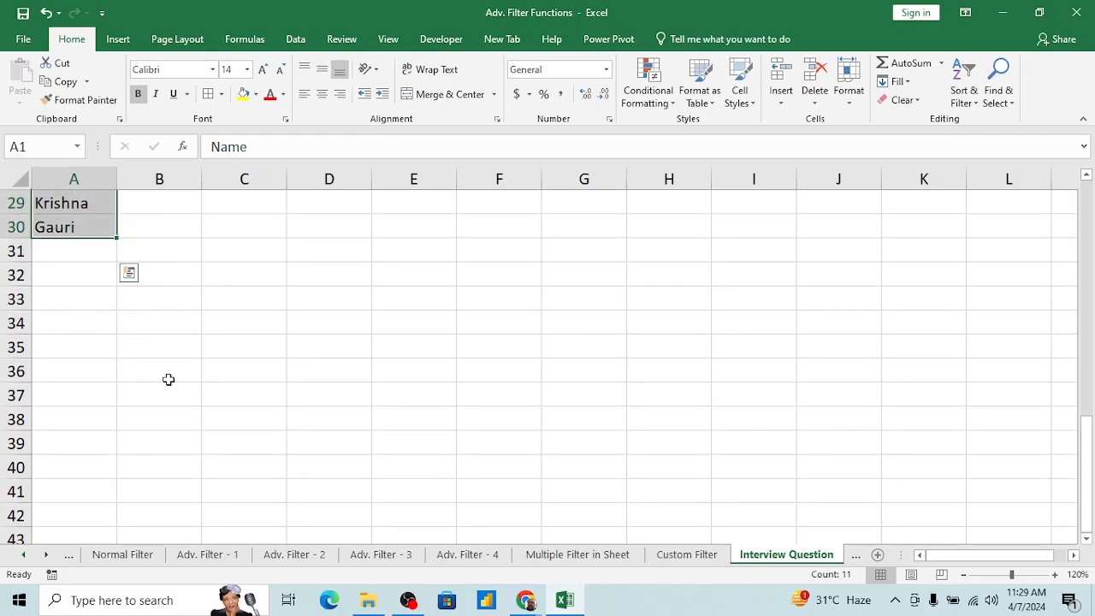
key(alt+d)
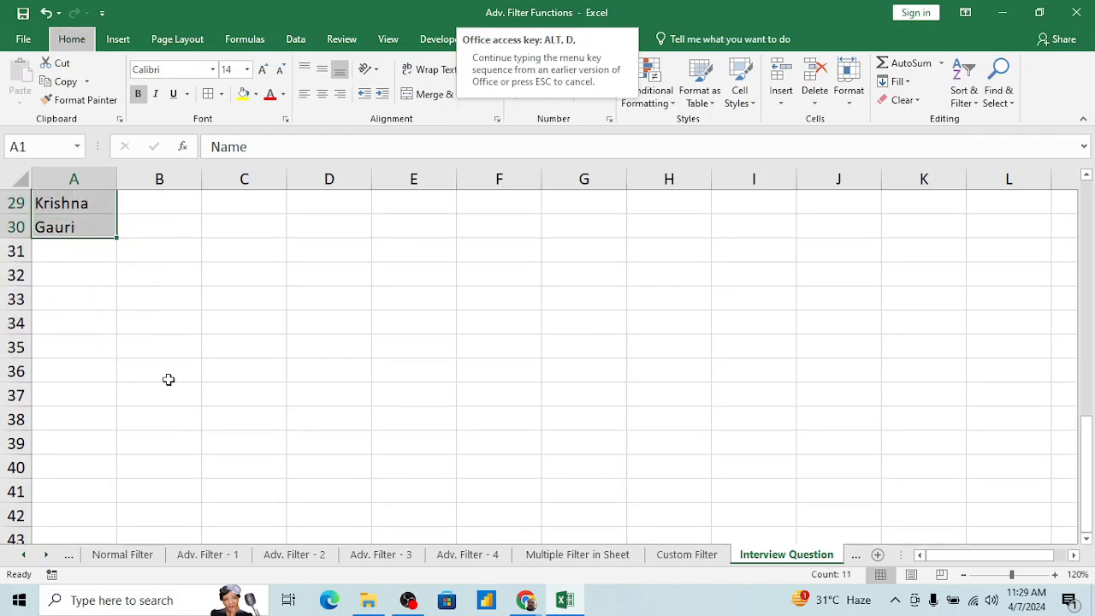
key(f)
key(a)
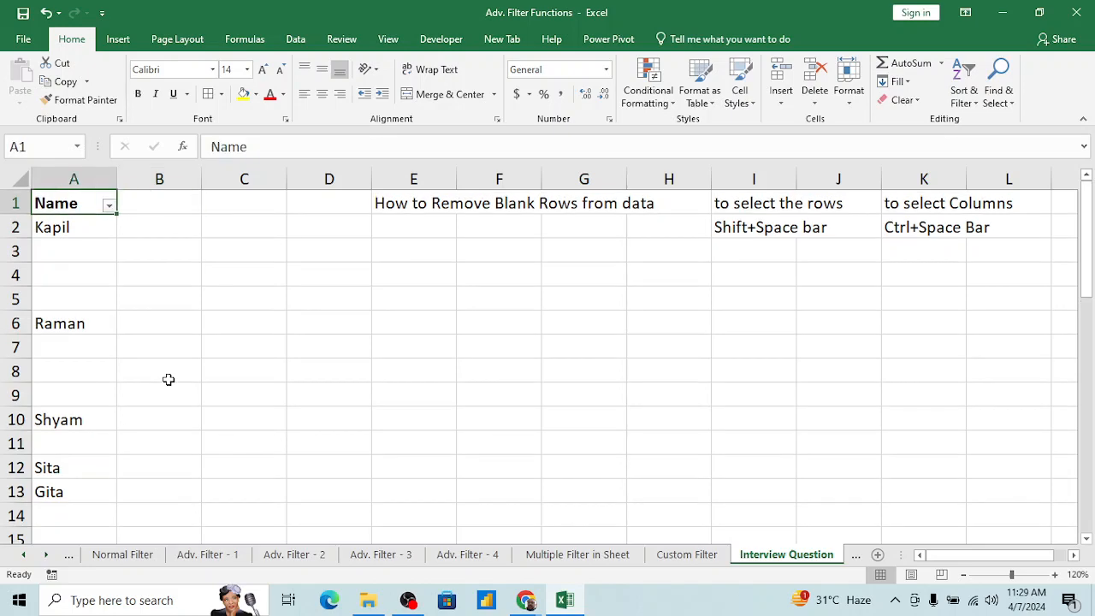
Step: Exclude the blanks through the Name filter and select the listed names from A2 down to A30
key(alt+Down)
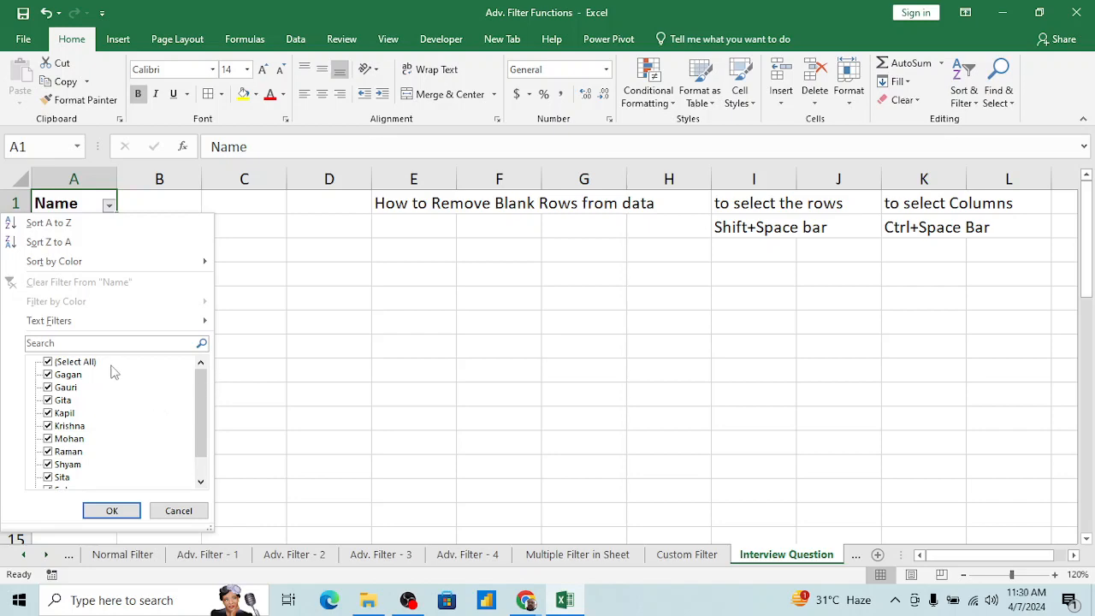
drag(202, 387, 202, 404)
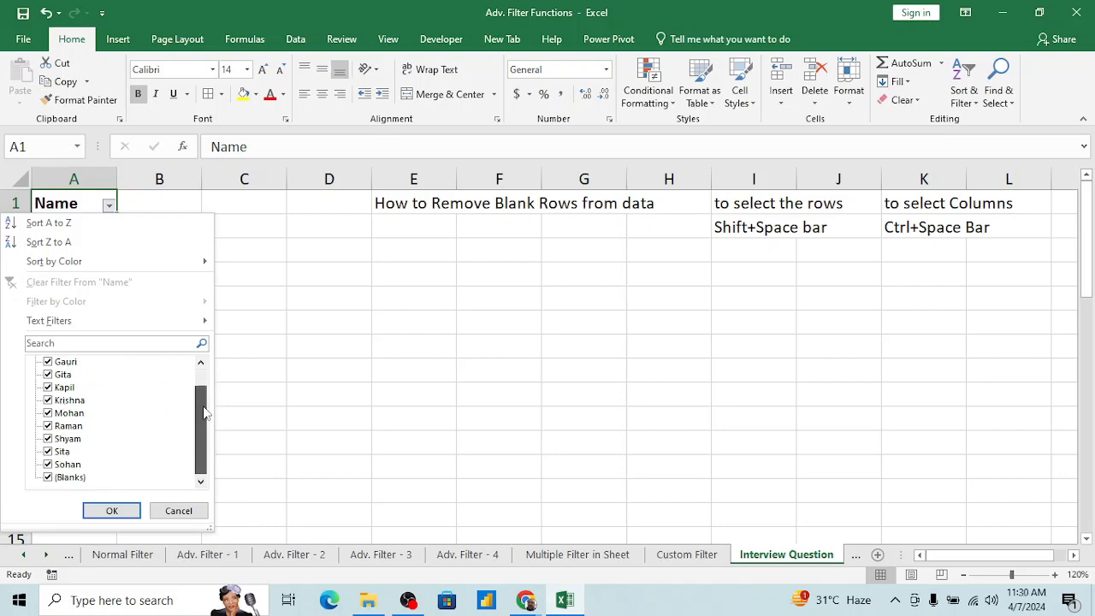
click(49, 479)
click(109, 511)
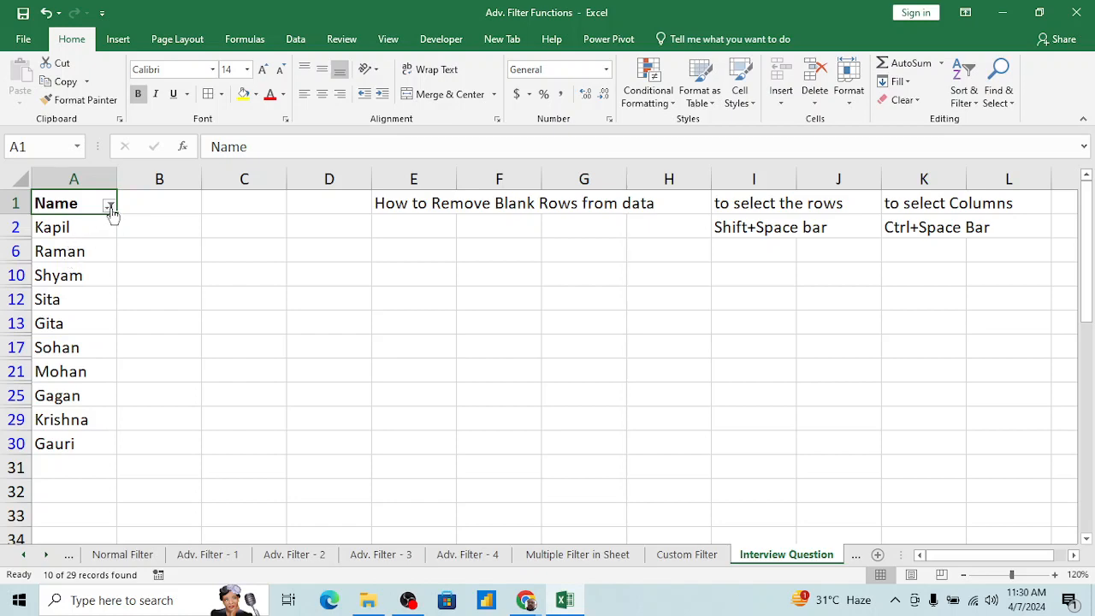
mouse_move(111, 212)
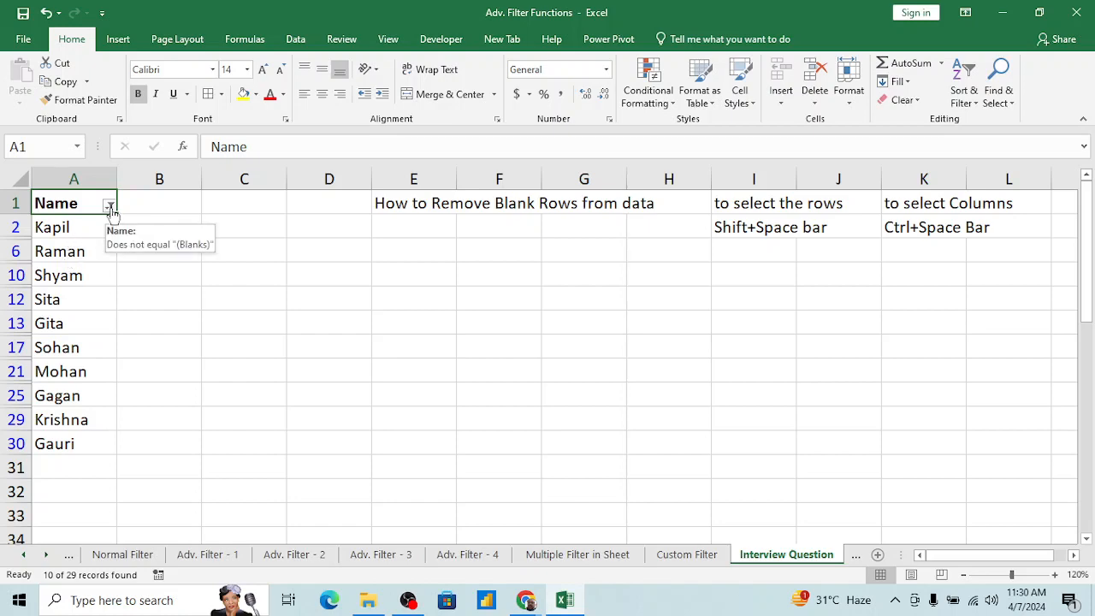
click(73, 229)
key(ctrl+shift+Down)
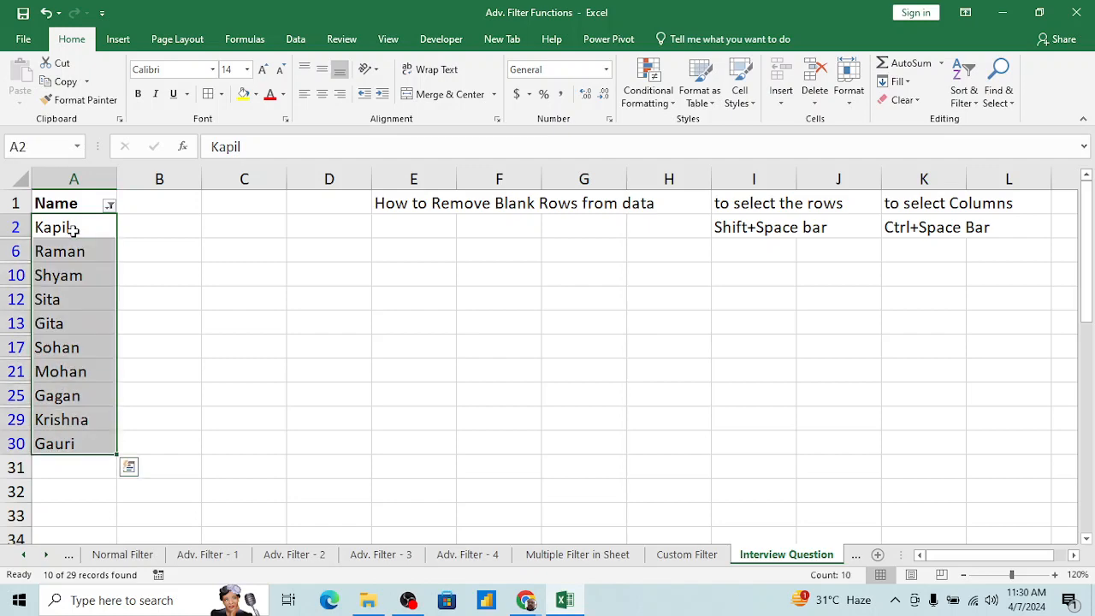
key(ctrl+Up)
Step: Set the Name filter to show only the (Blanks) entries
click(109, 205)
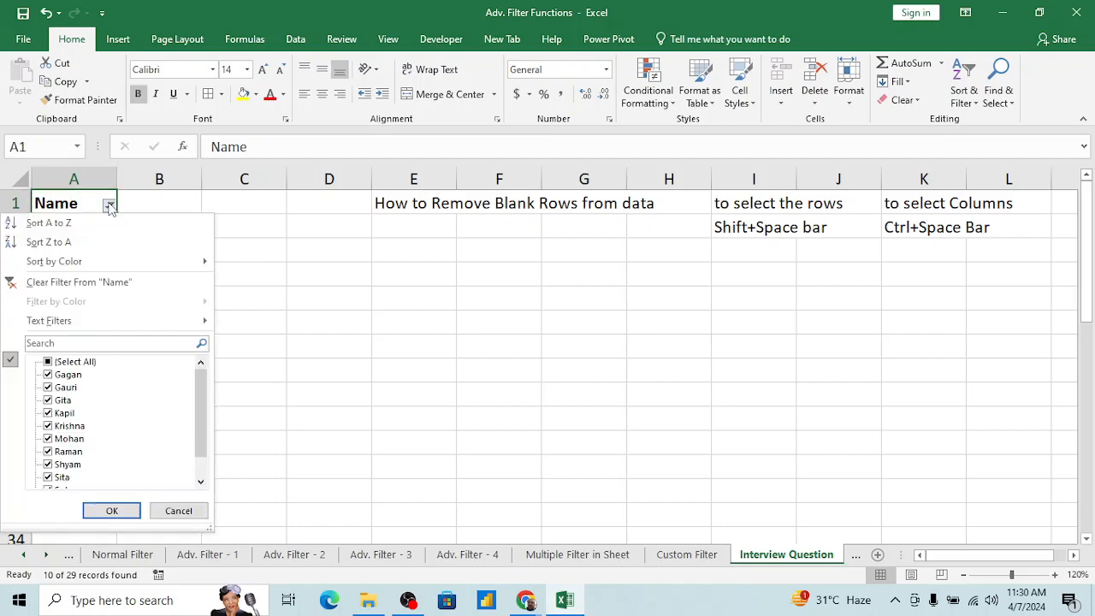
click(48, 362)
click(48, 362)
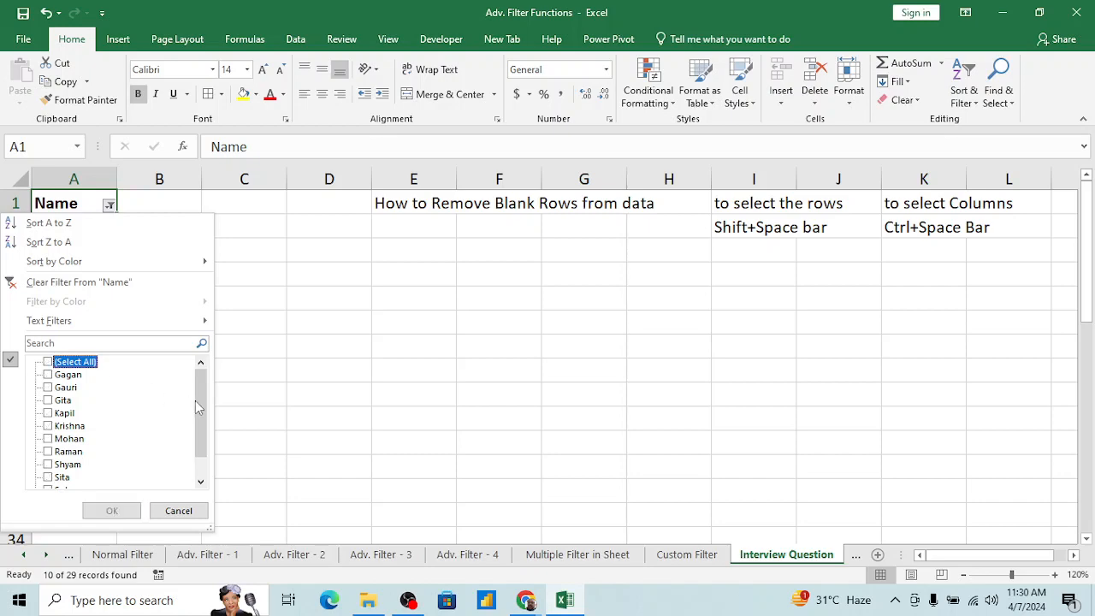
drag(195, 400, 200, 459)
click(49, 478)
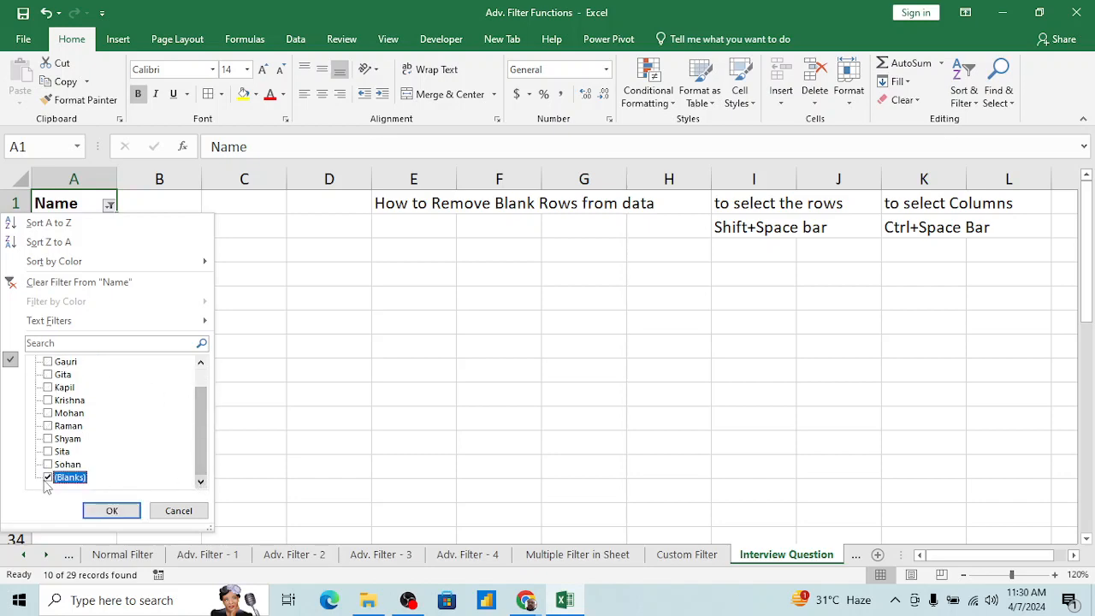
click(112, 511)
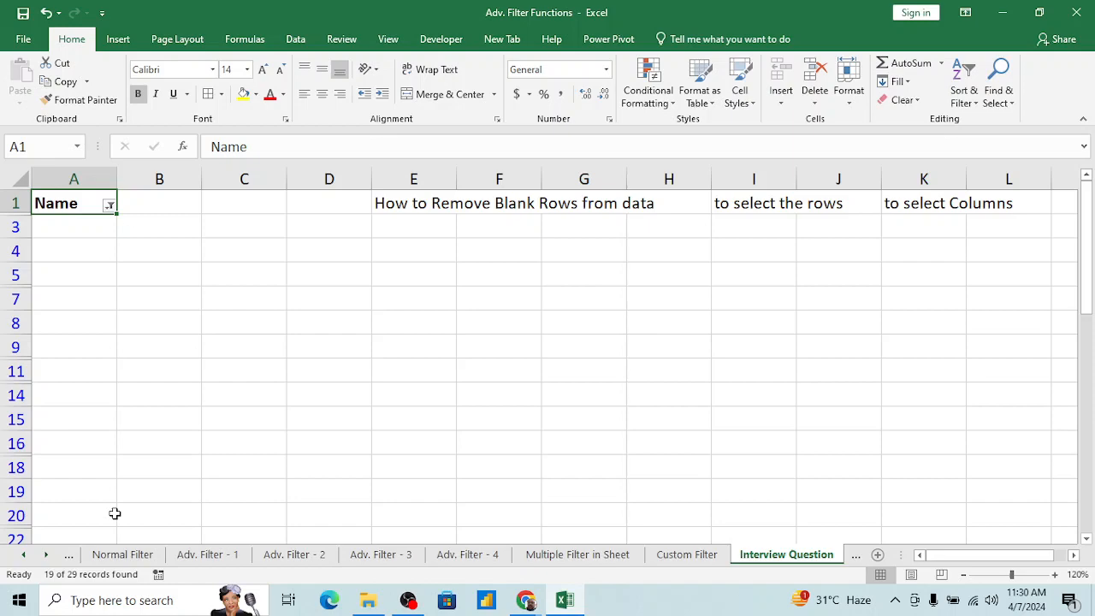
Step: Select the filtered blank rows from row 3 down to row 31 across all columns and delete them
click(81, 365)
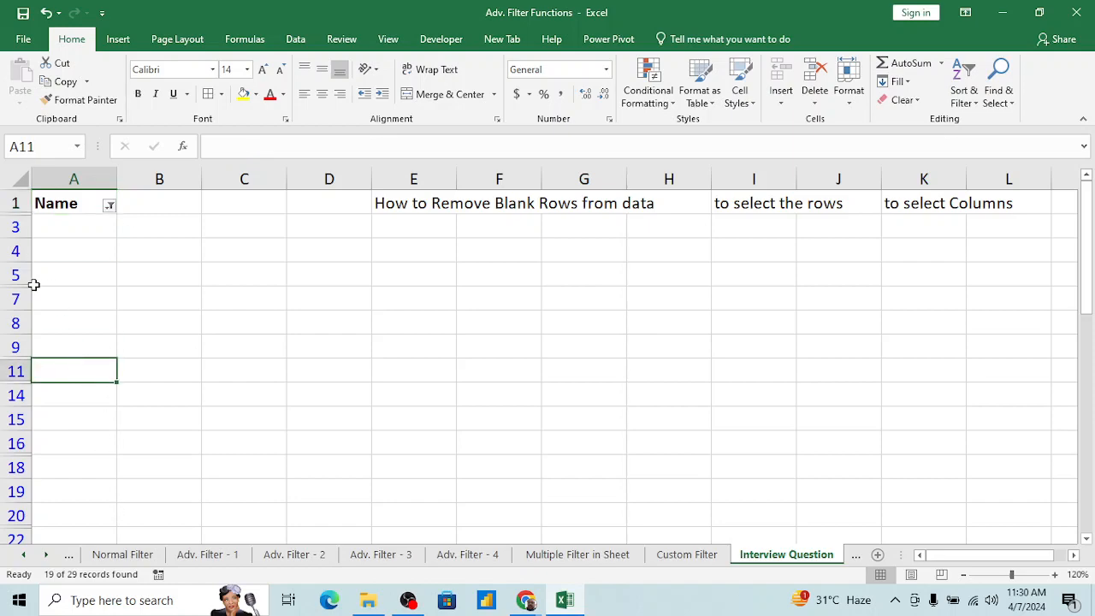
click(73, 224)
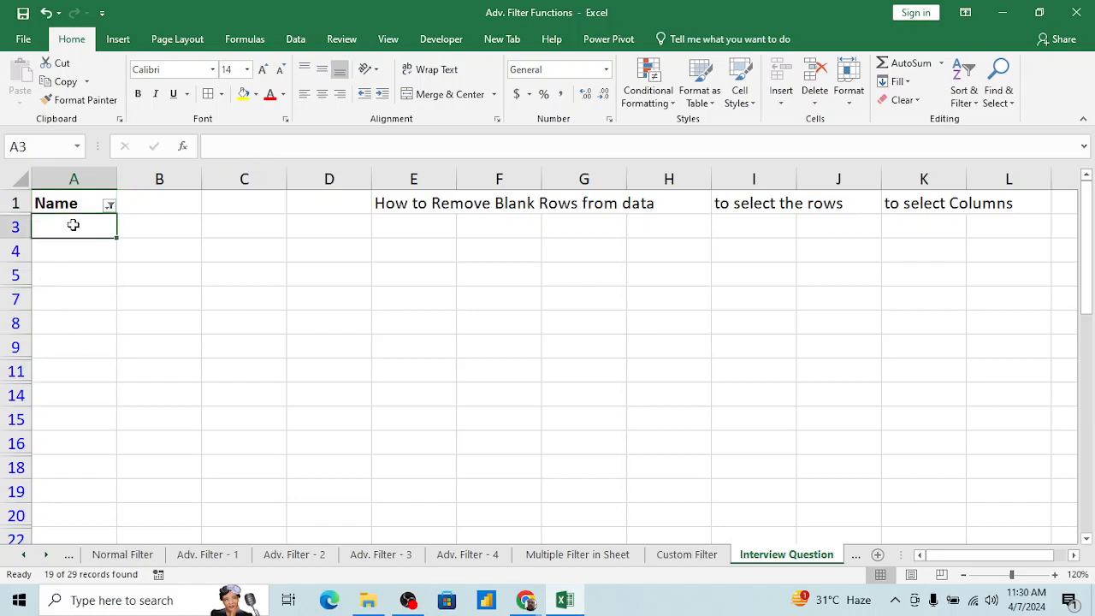
scroll(67, 480, down, 2)
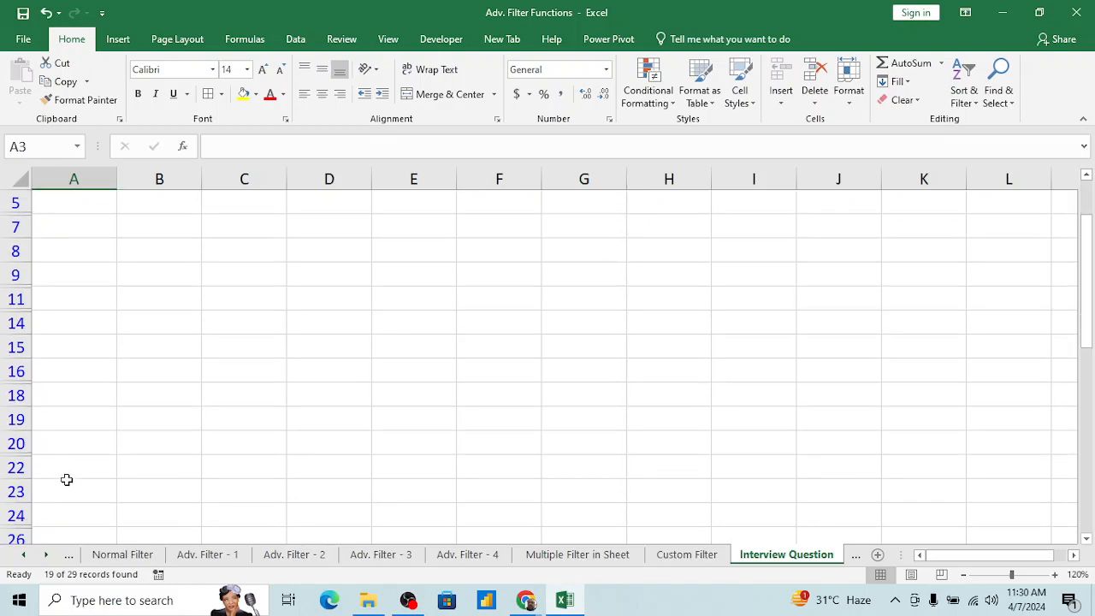
scroll(72, 492, down, 1)
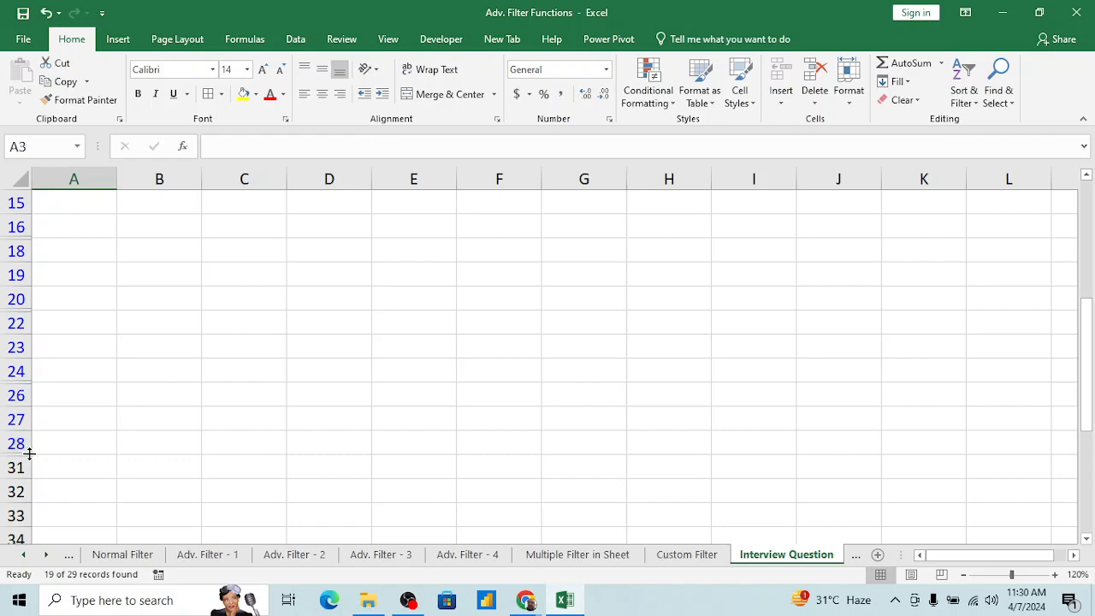
shift+click(61, 468)
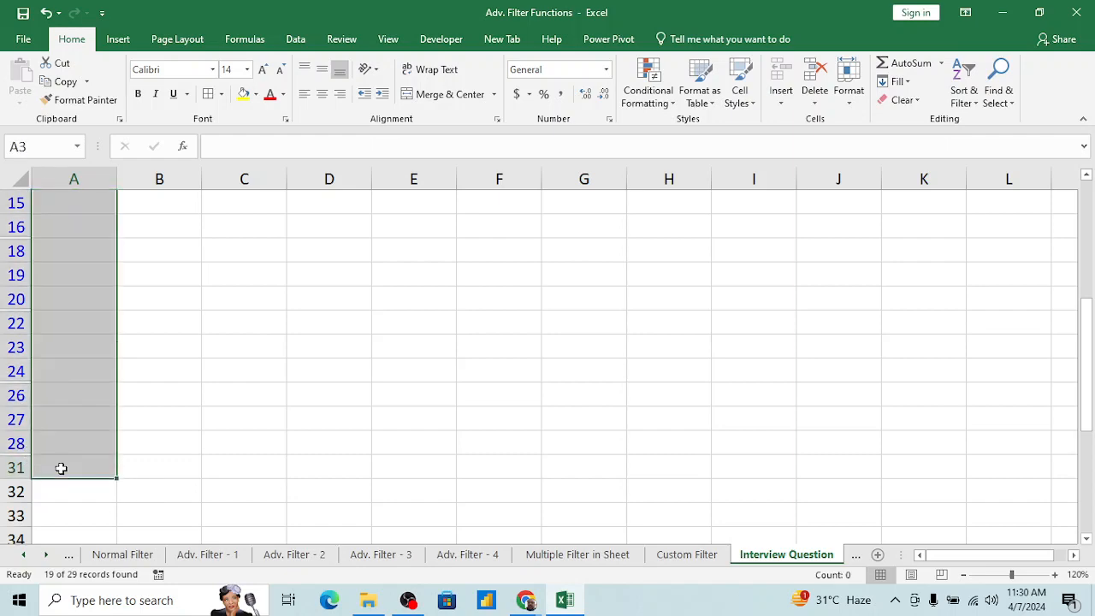
key(ctrl+shift+Right)
scroll(251, 398, up, 3)
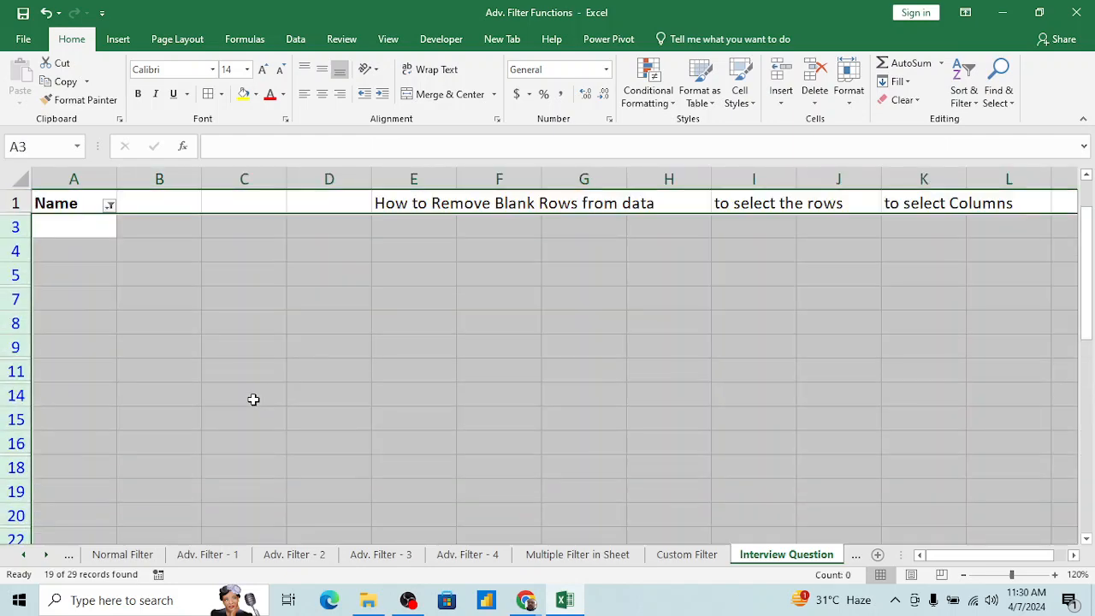
key(ctrl+minus)
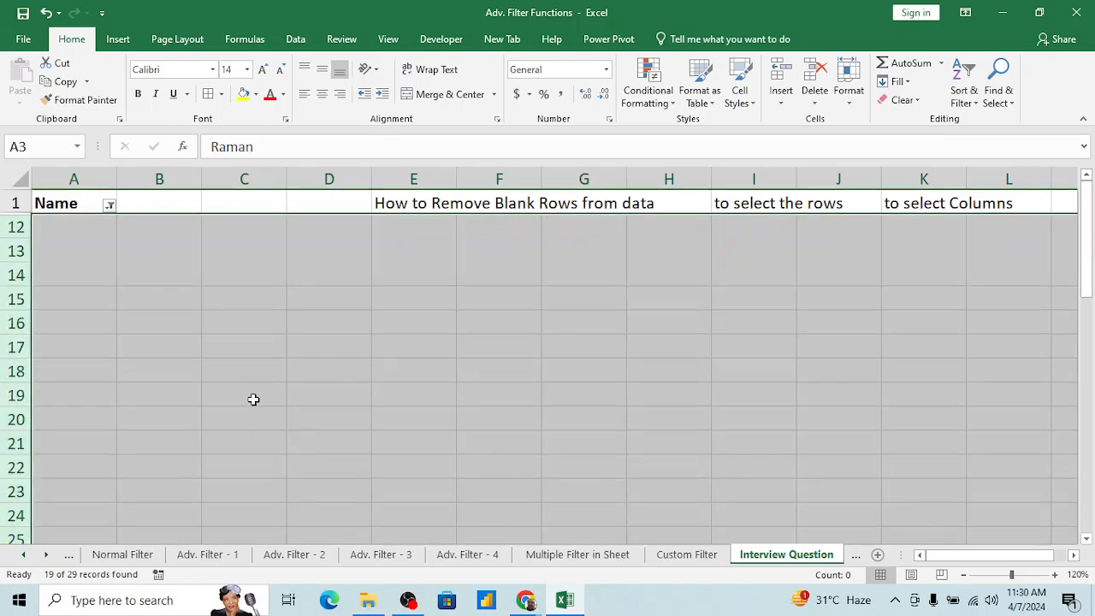
click(105, 314)
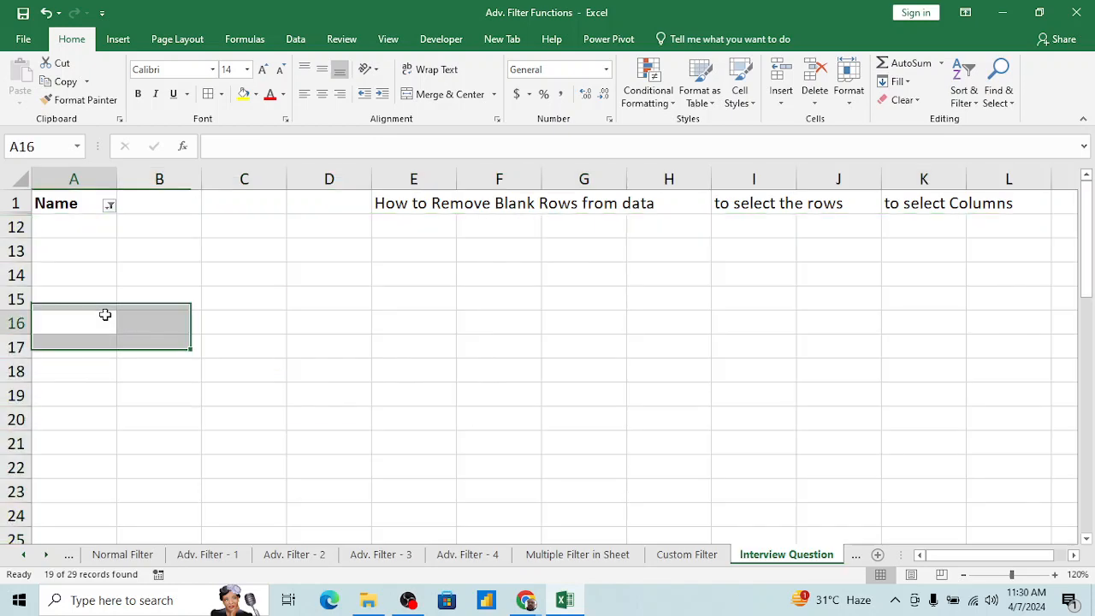
key(ctrl+Home)
Step: Switch to the Google Meet call, admit the waiting participant, and return to the Excel workbook
key(alt+Tab)
key(alt+Tab)
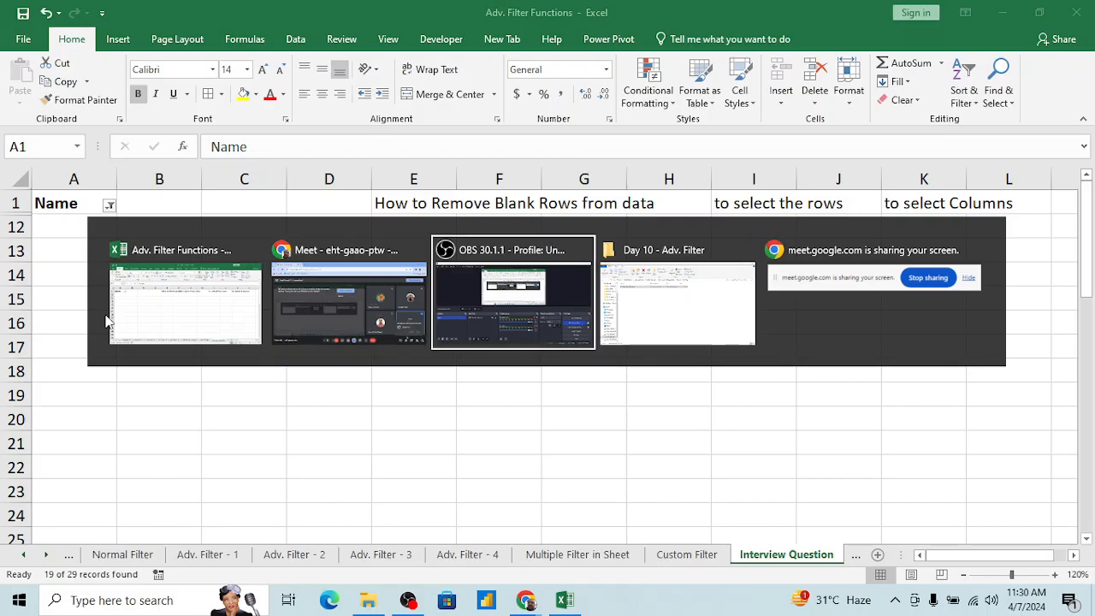
key(alt+shift+Tab)
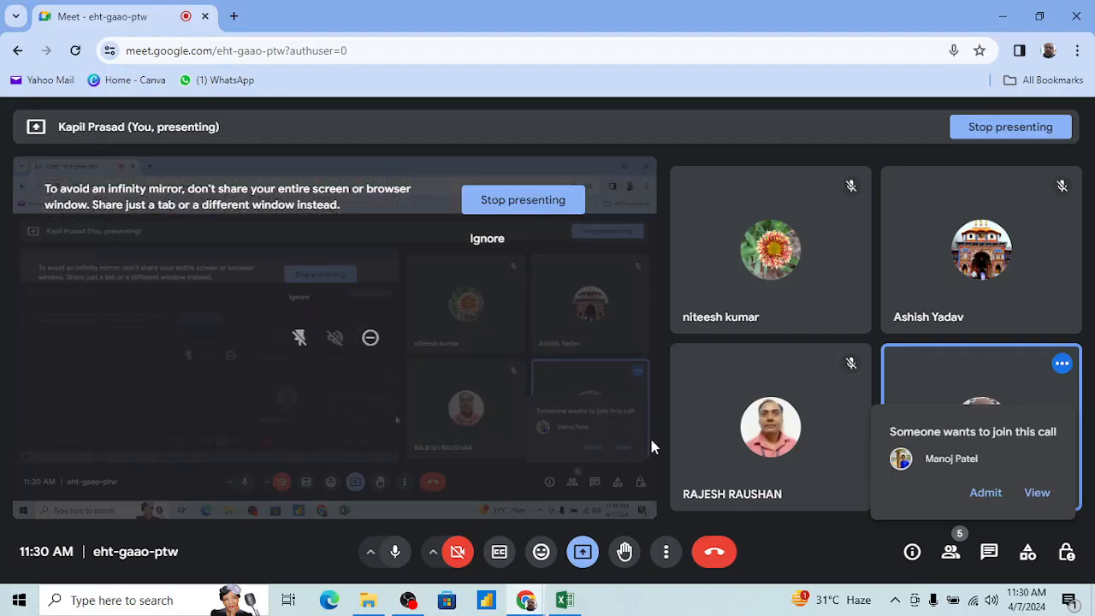
click(986, 492)
key(alt+Tab)
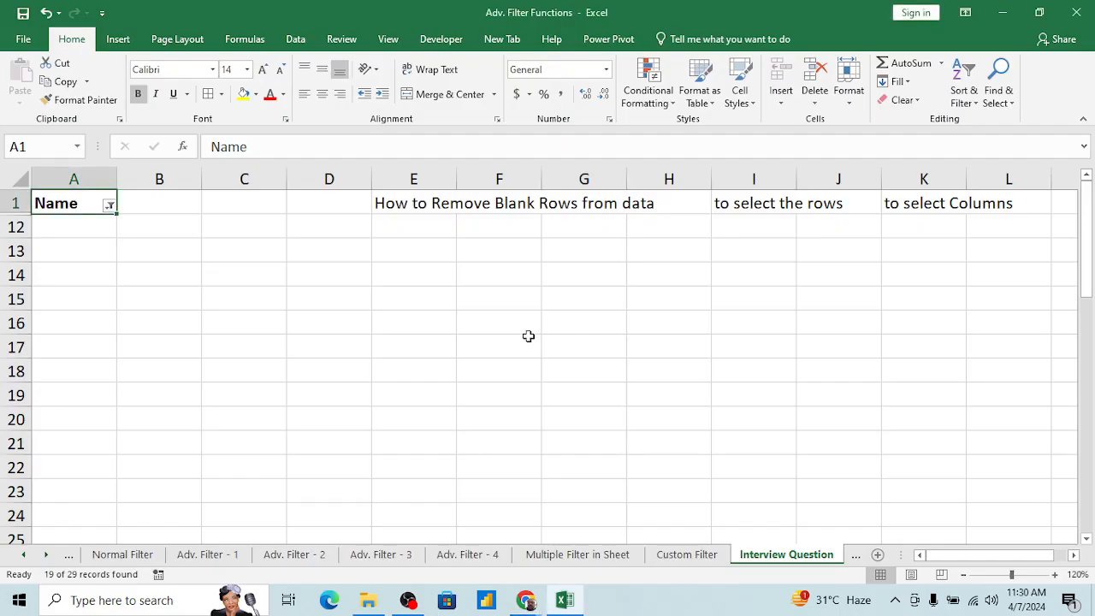
Step: Clear the criteria of the Name filter to show all remaining rows, keeping the filter itself on
click(94, 303)
key(ctrl+Up)
key(Right)
key(Left)
key(alt+d)
key(f)
key(s)
key(Right)
key(Left)
key(Down)
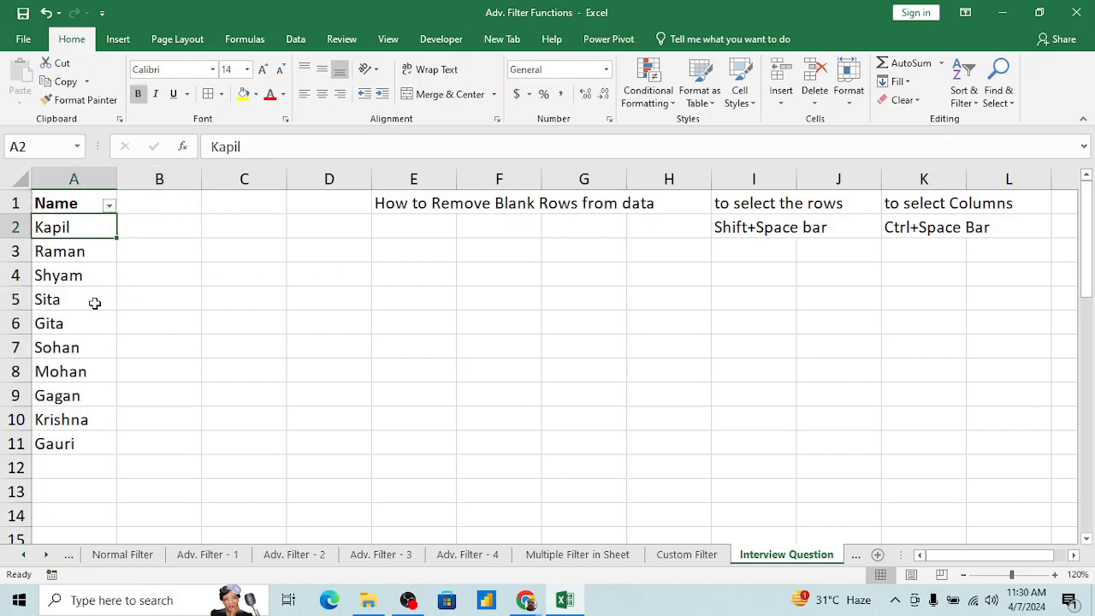
Step: Examine the Name list from A2 downward for any leftover blank rows between the names
key(Down)
key(Up)
key(Up)
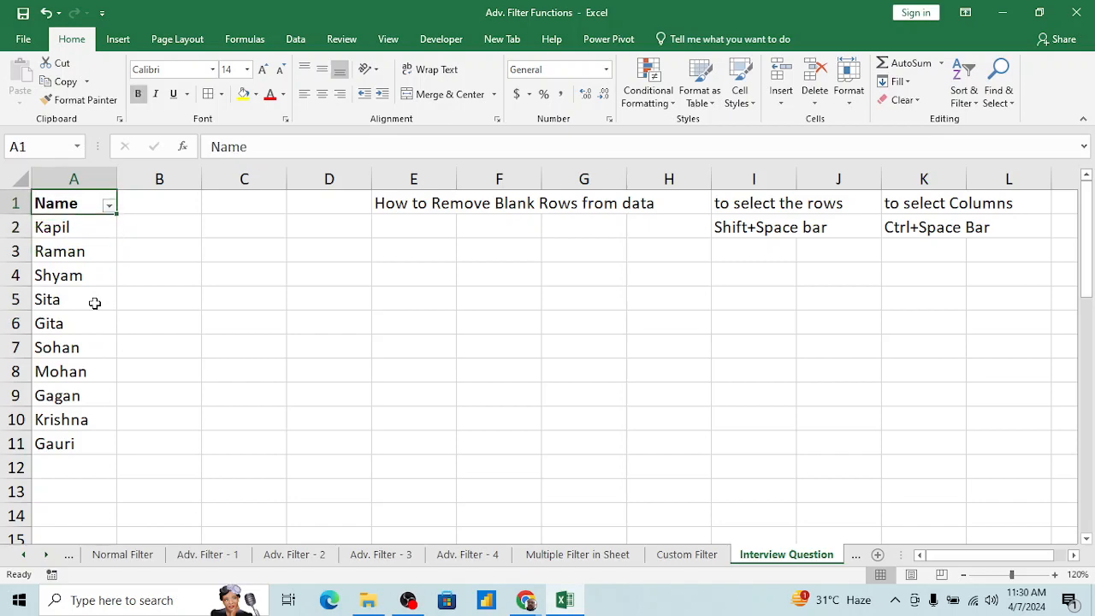
key(Down)
key(ctrl+shift+Down)
key(Up)
key(Down)
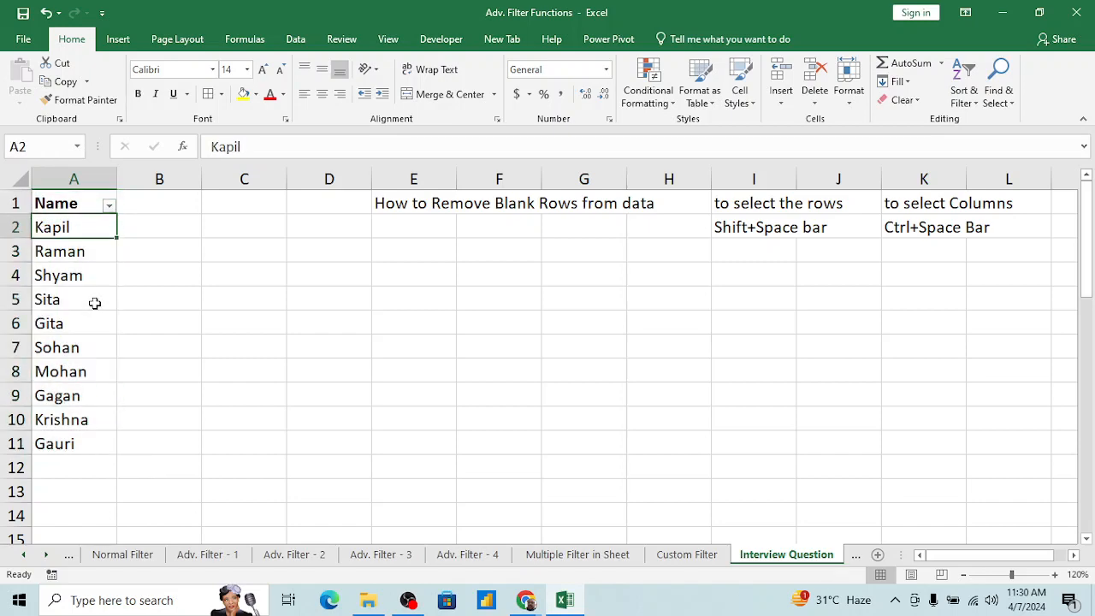
key(Right)
key(Left)
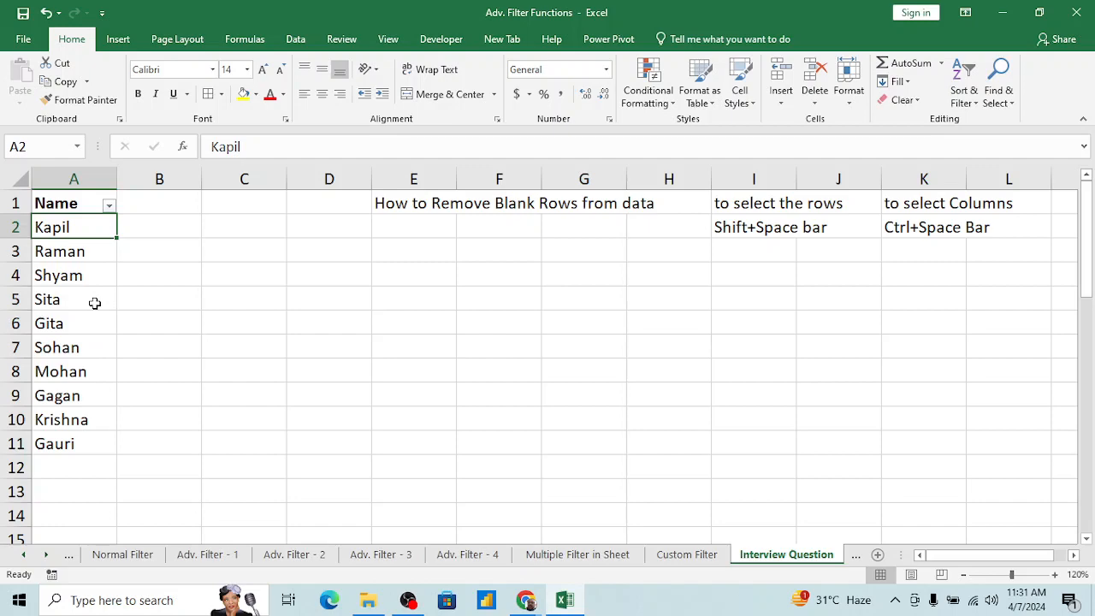
click(172, 290)
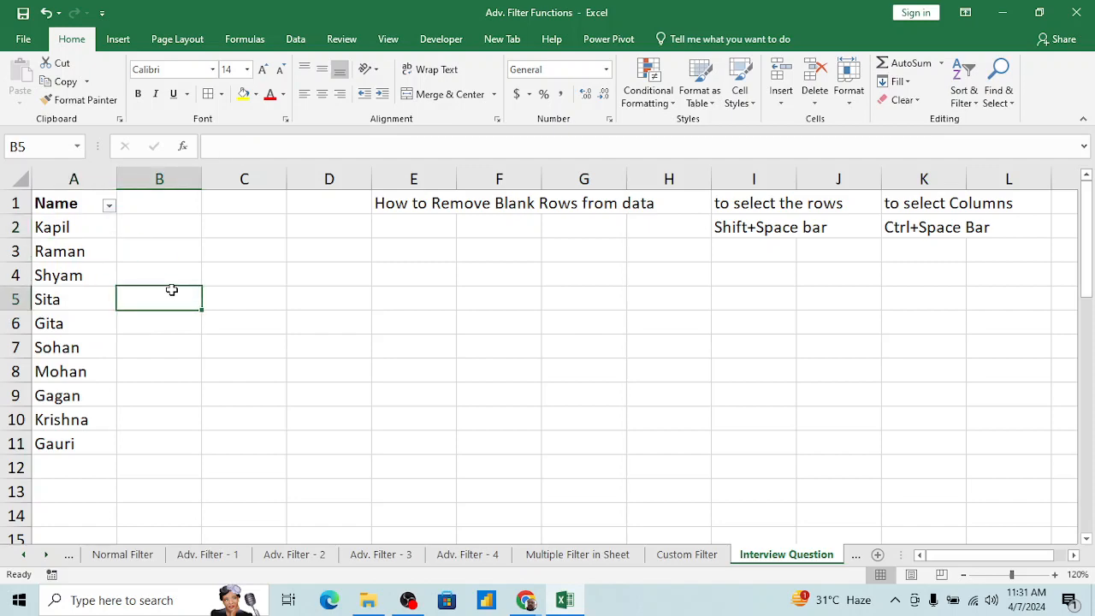
click(94, 282)
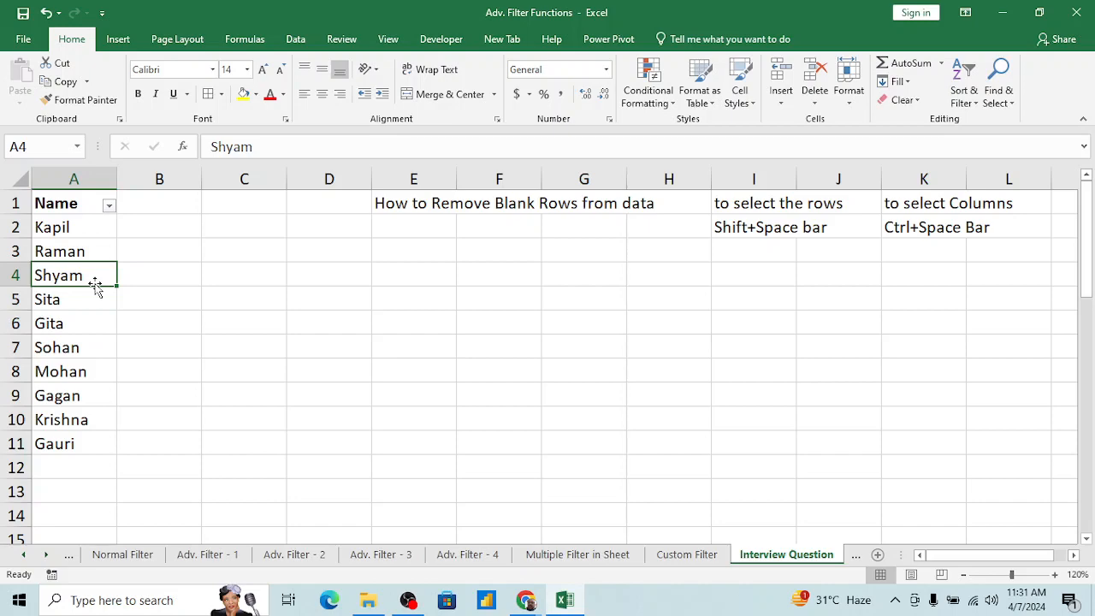
key(ctrl+Home)
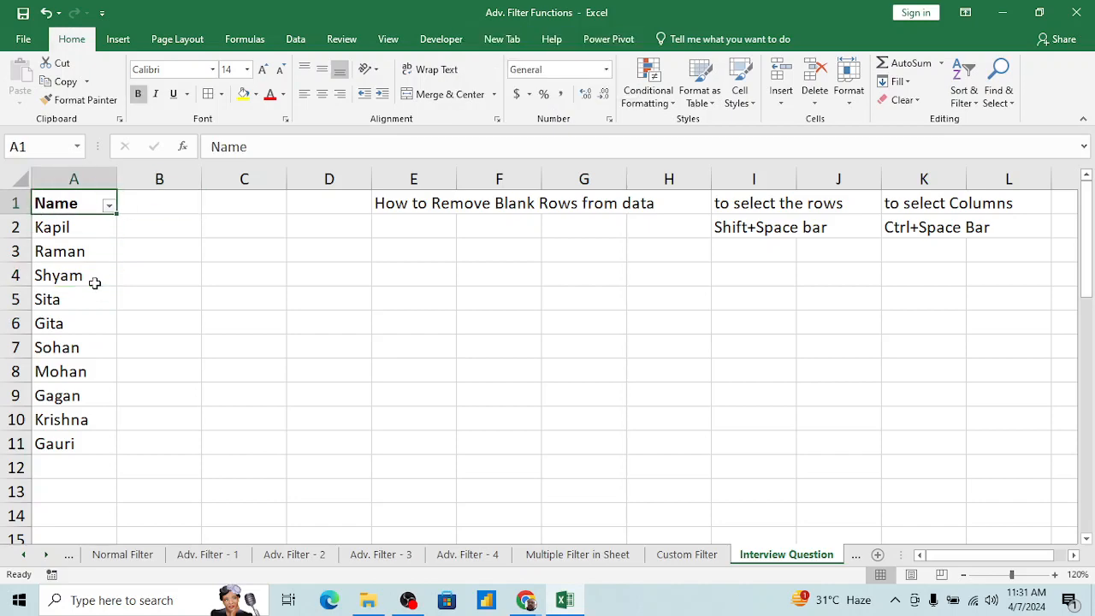
click(414, 389)
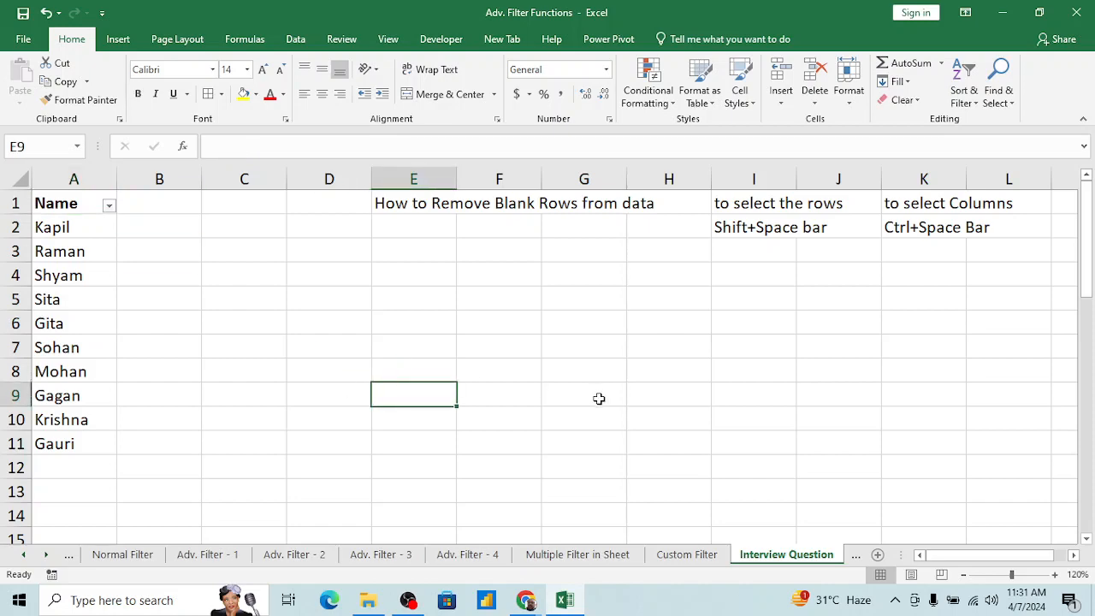
Step: Open Sheet2 and remove the existing filter from the Region, Product and Grand_Total headers
key(ctrl+Page_Down)
key(Up)
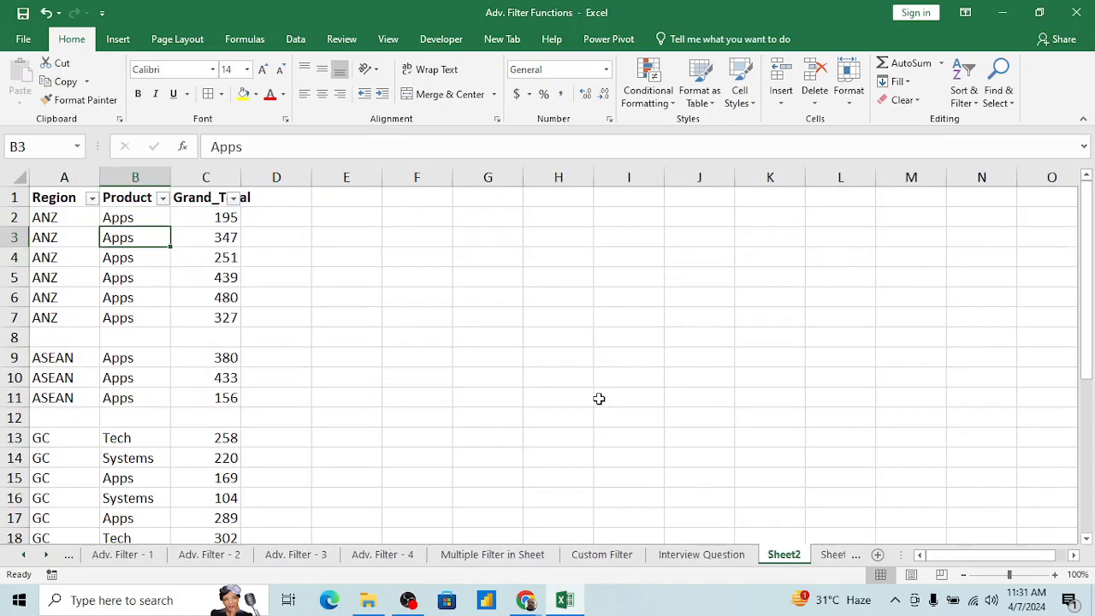
key(Left)
key(Up)
key(Up)
key(Right)
key(ctrl+shift+l)
key(Left)
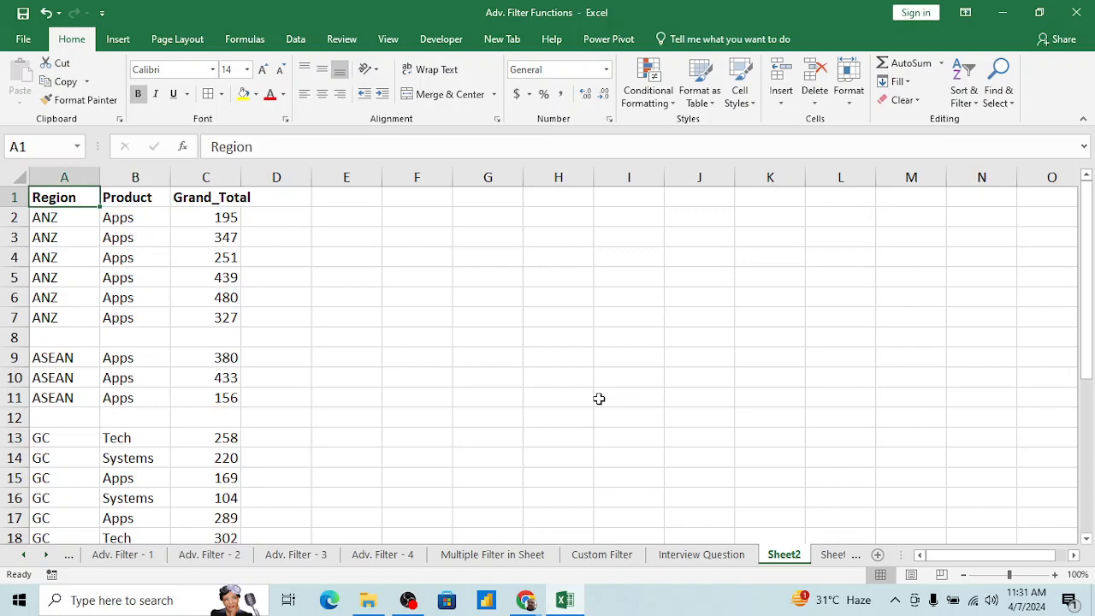
Step: Try filtering the data with only the Region header cell selected, view the Region filter list, and remove the filter
key(alt+d)
key(f)
key(f)
key(alt+Down)
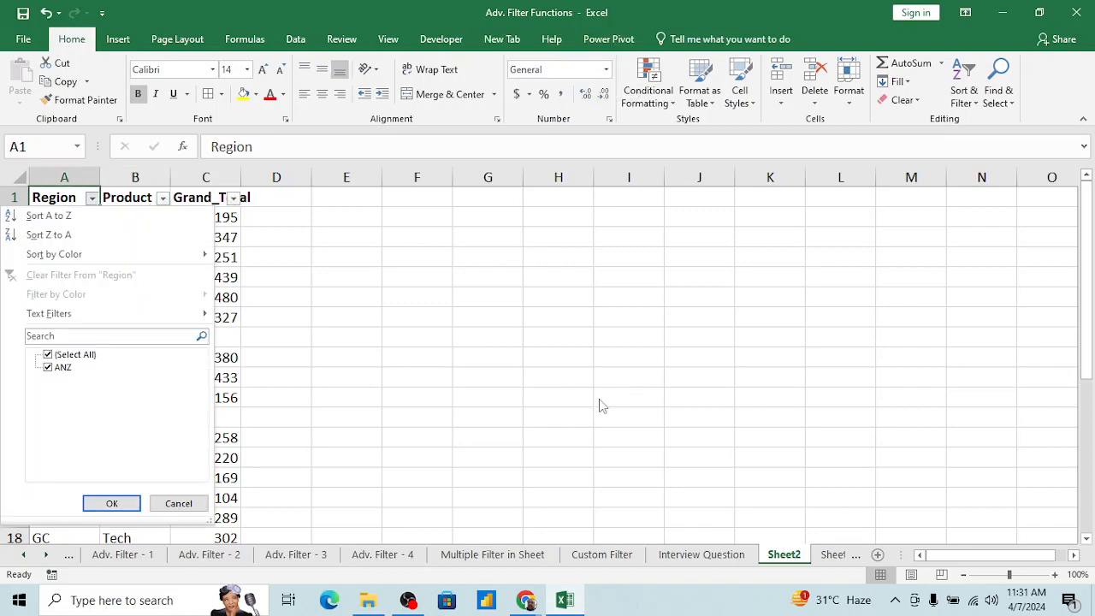
key(Escape)
key(alt+d)
key(f)
key(f)
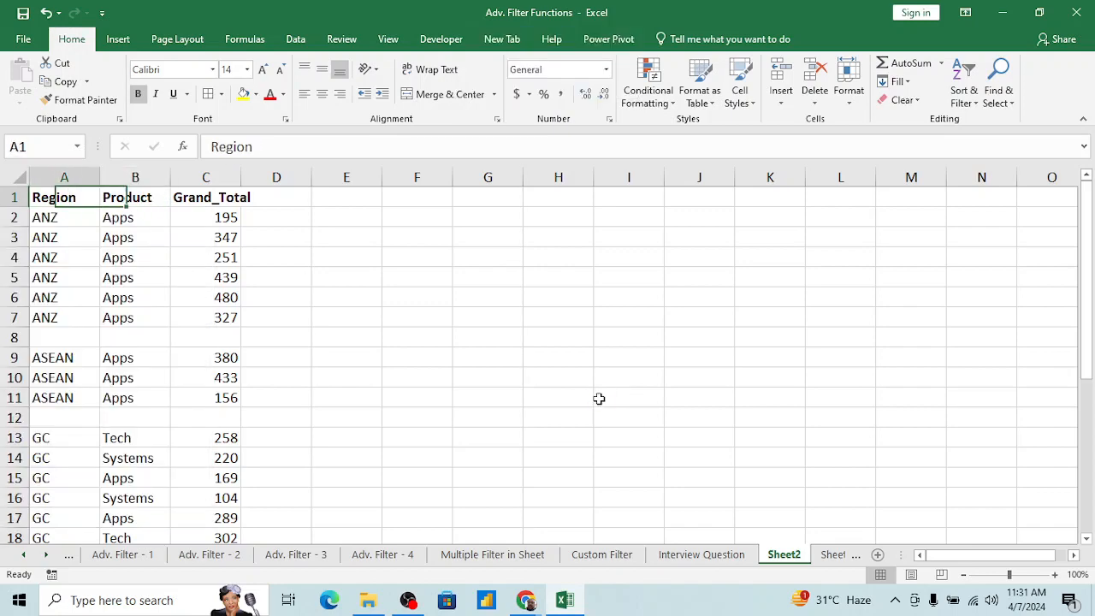
Step: Select columns A to C from the header row down past all data blocks and apply a filter to the range
key(shift+Right)
key(shift+Right)
key(ctrl+shift+Down)
key(ctrl+shift+Down)
key(ctrl+shift+Down)
key(ctrl+shift+Down)
key(ctrl+shift+Down)
key(ctrl+shift+Down)
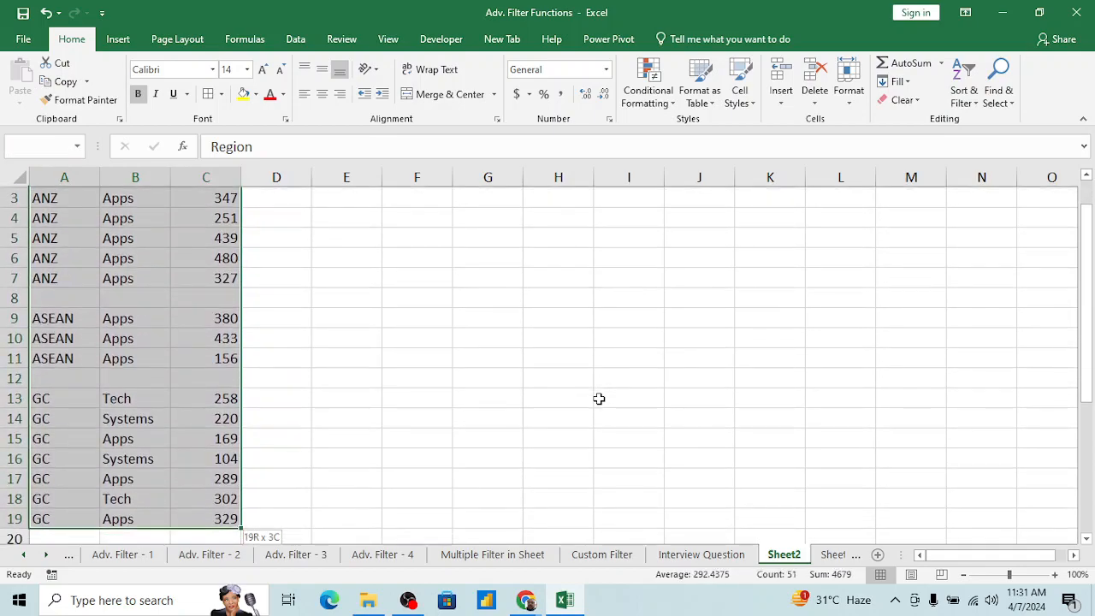
key(ctrl+shift+Down)
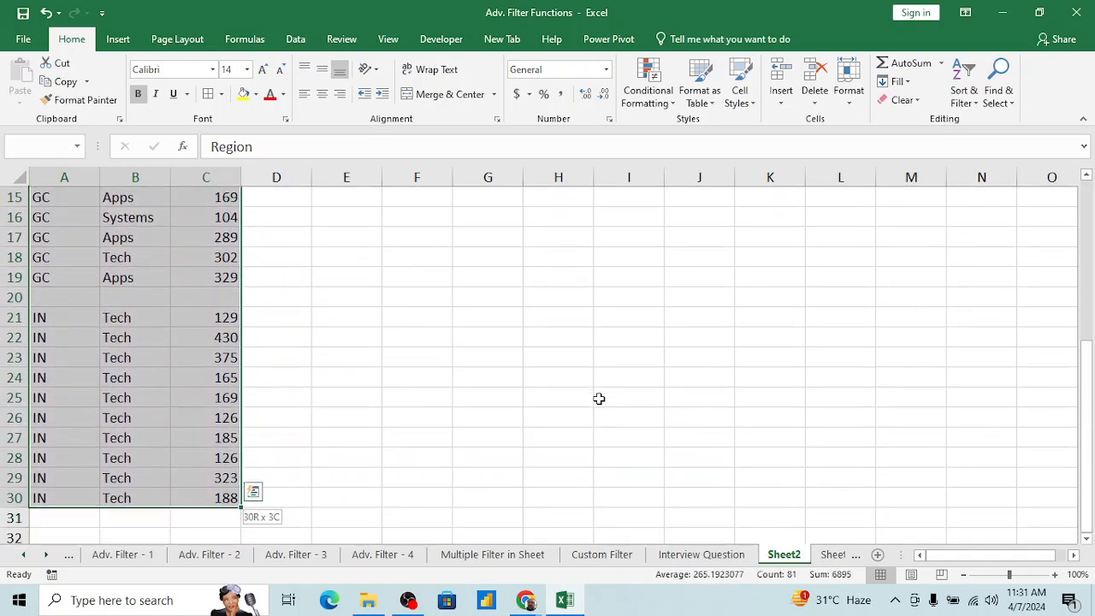
key(ctrl+shift+Down)
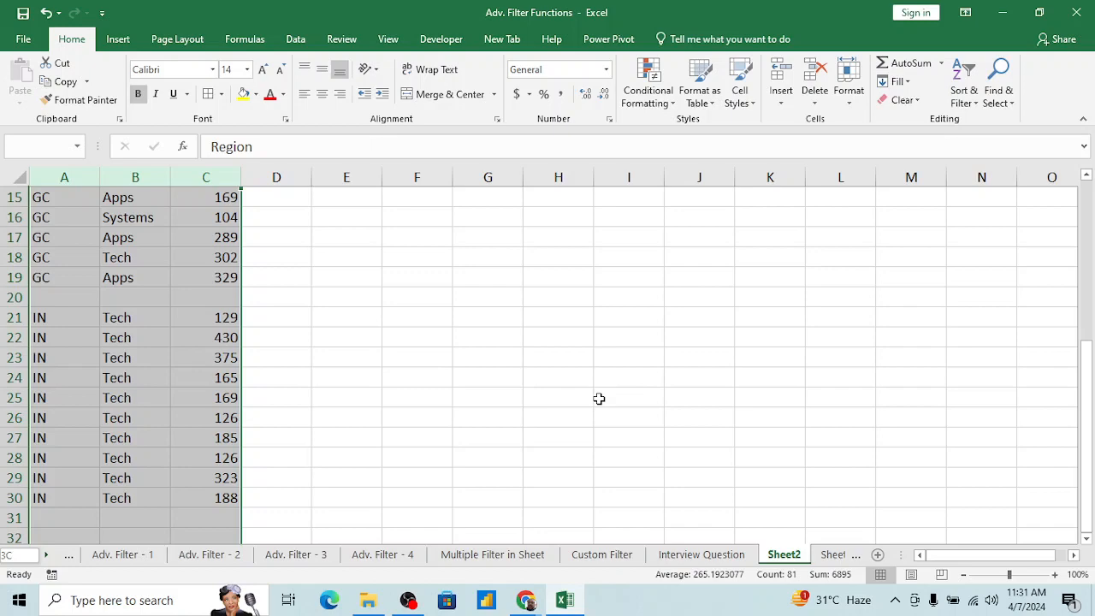
key(alt+d)
key(f)
key(f)
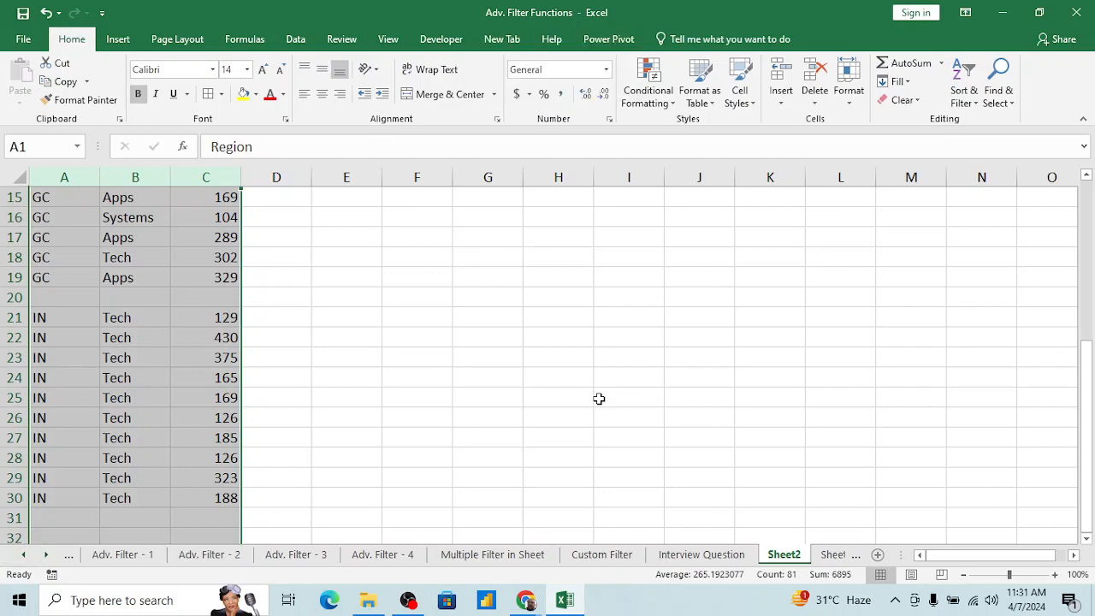
Step: Filter the Region column to show only (Blanks)
key(ctrl+Home)
key(alt+Down)
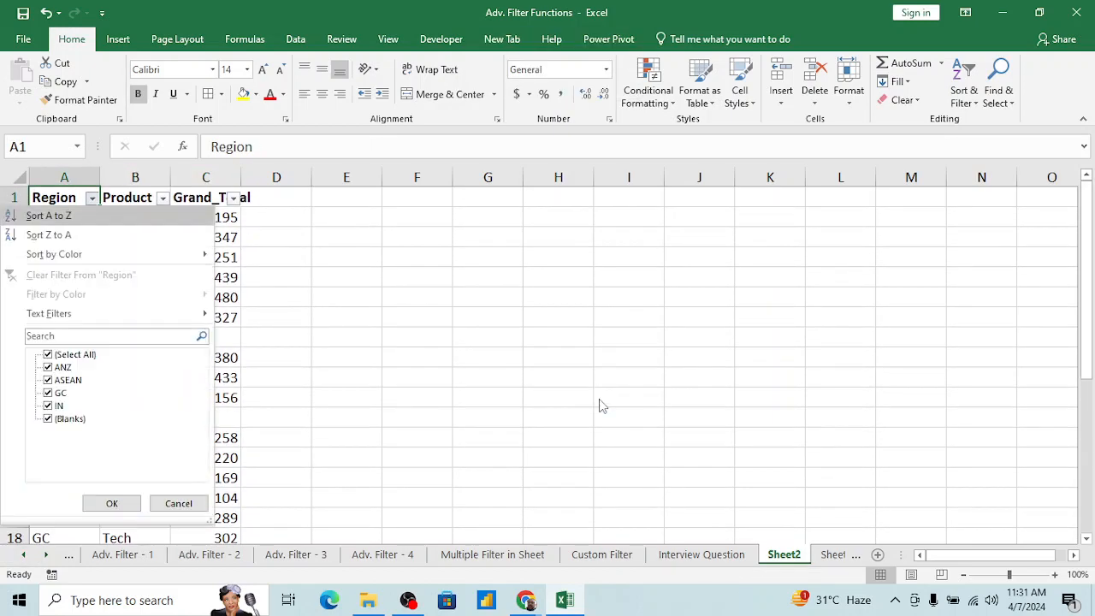
key(Down)
key(Down)
key(Down)
key(space)
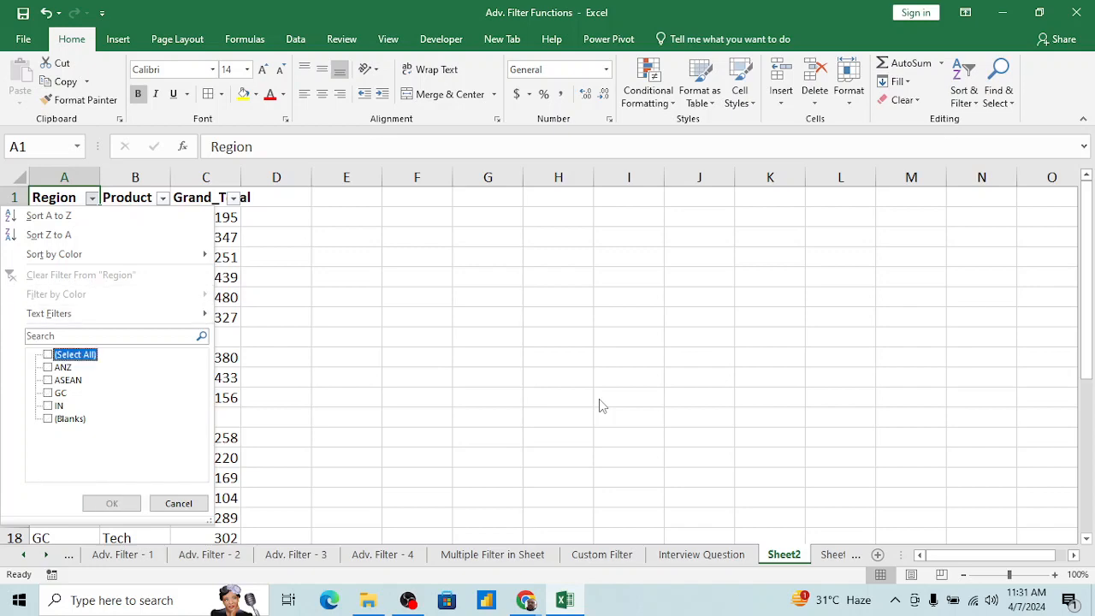
key(Down)
key(Down)
key(Down)
key(Down)
key(Down)
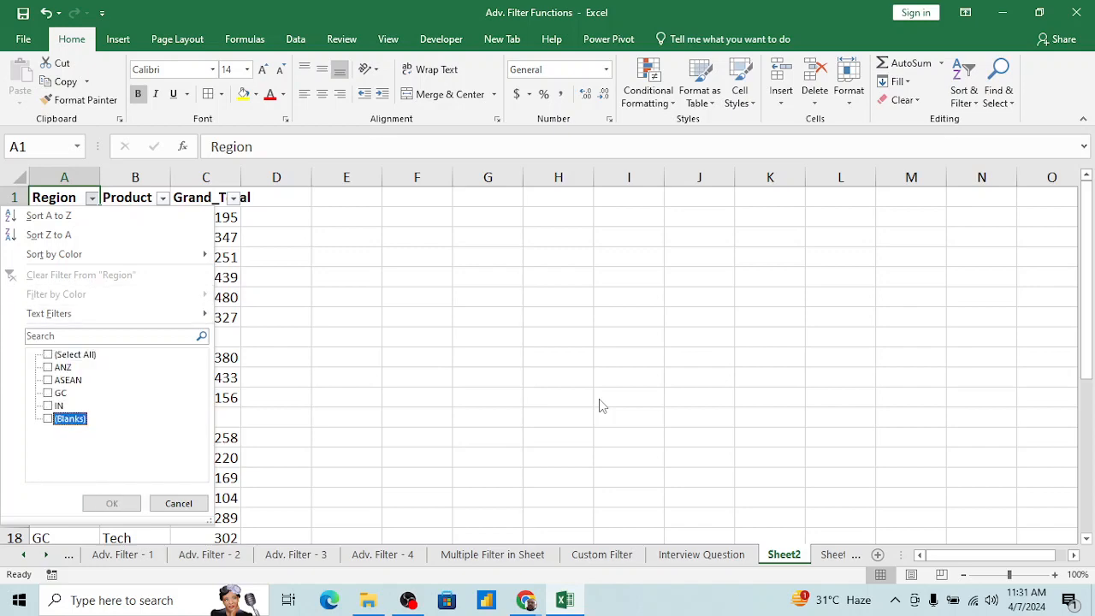
key(space)
key(Return)
Step: Select the visible blank rows from row 8 through row 34 and delete them entirely
key(Down)
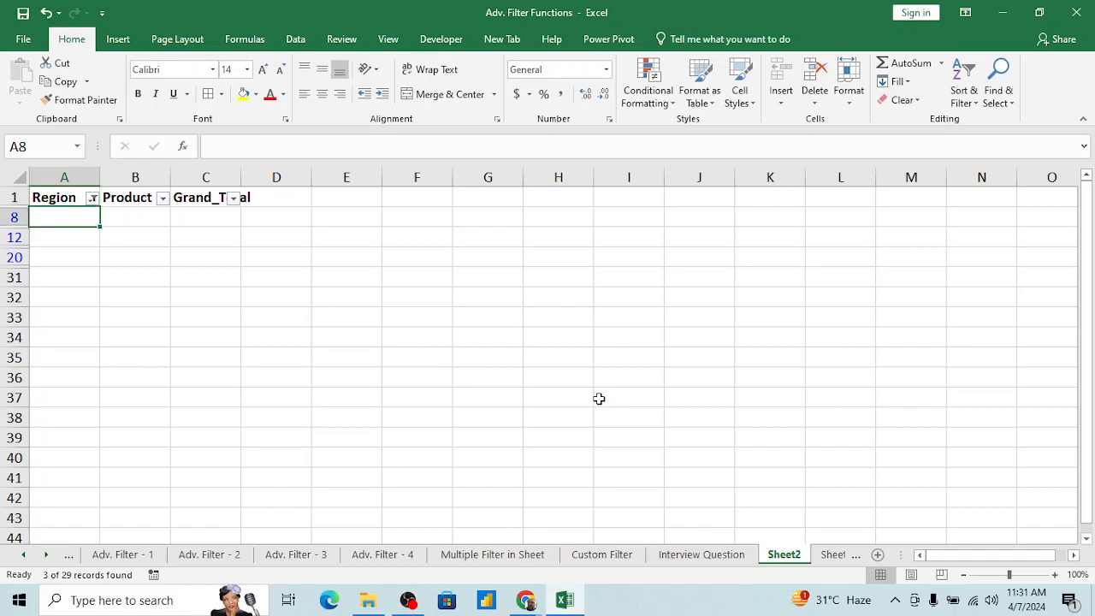
key(shift+Down)
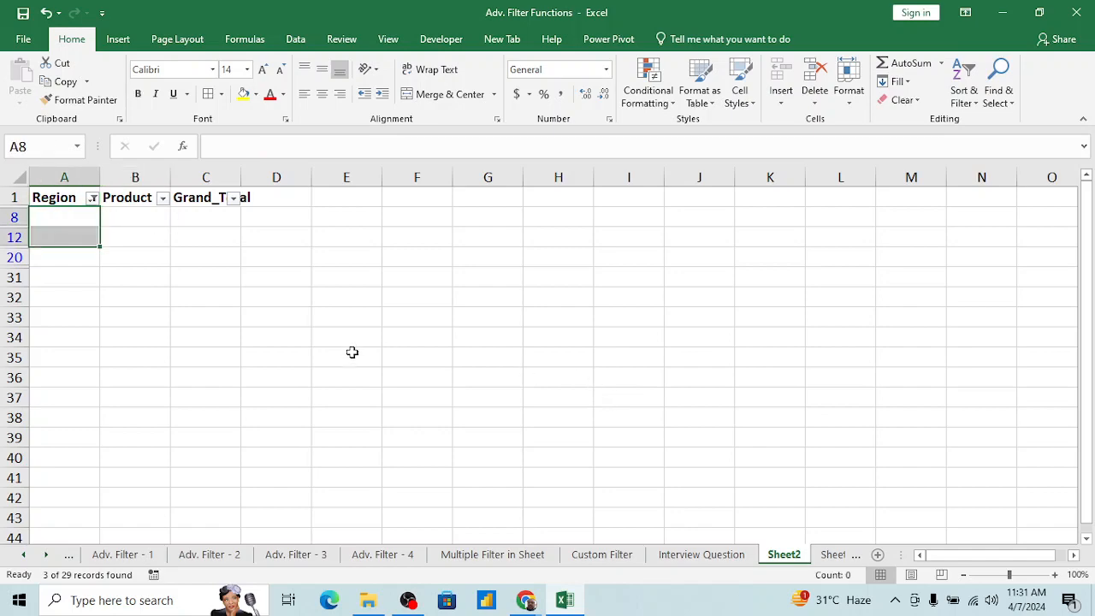
click(121, 294)
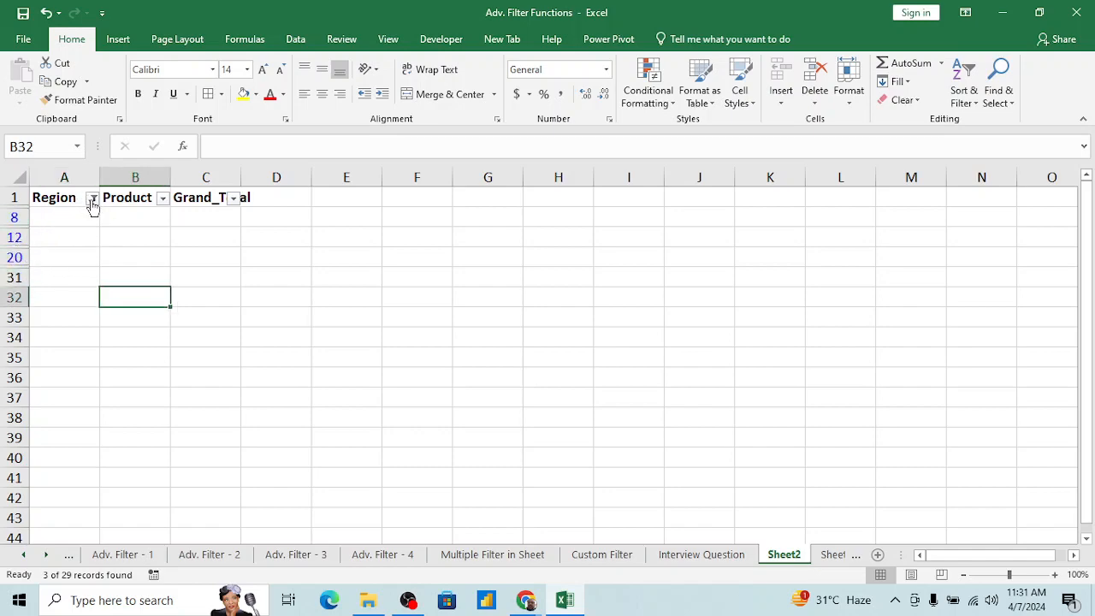
click(73, 221)
key(shift+Down)
key(shift+Down)
key(shift+Down)
key(shift+Down)
key(shift+Down)
key(shift+Down)
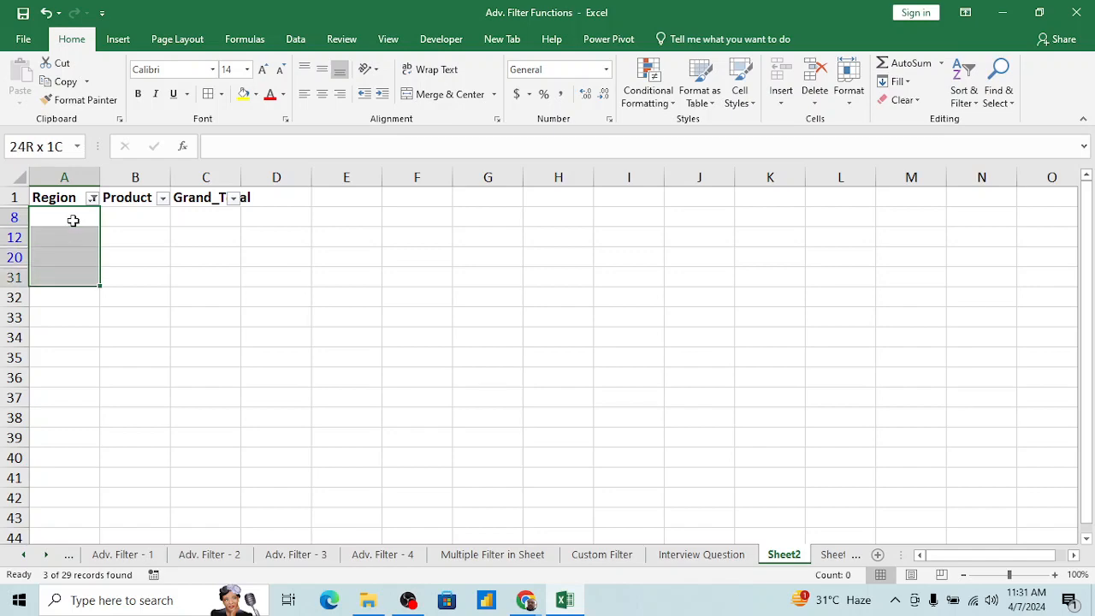
key(shift+space)
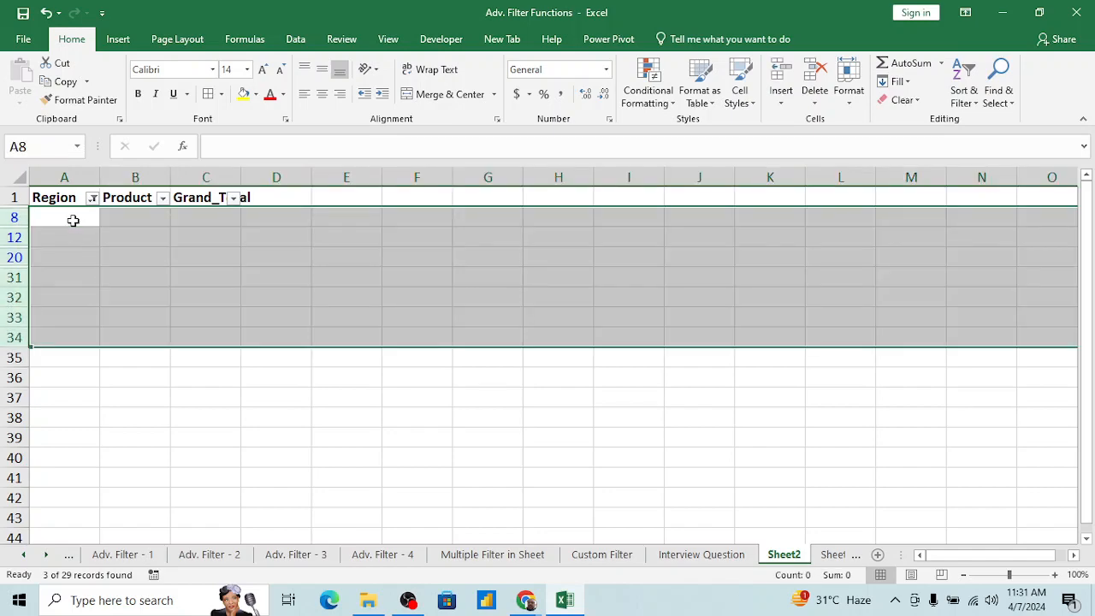
key(ctrl+shift+9)
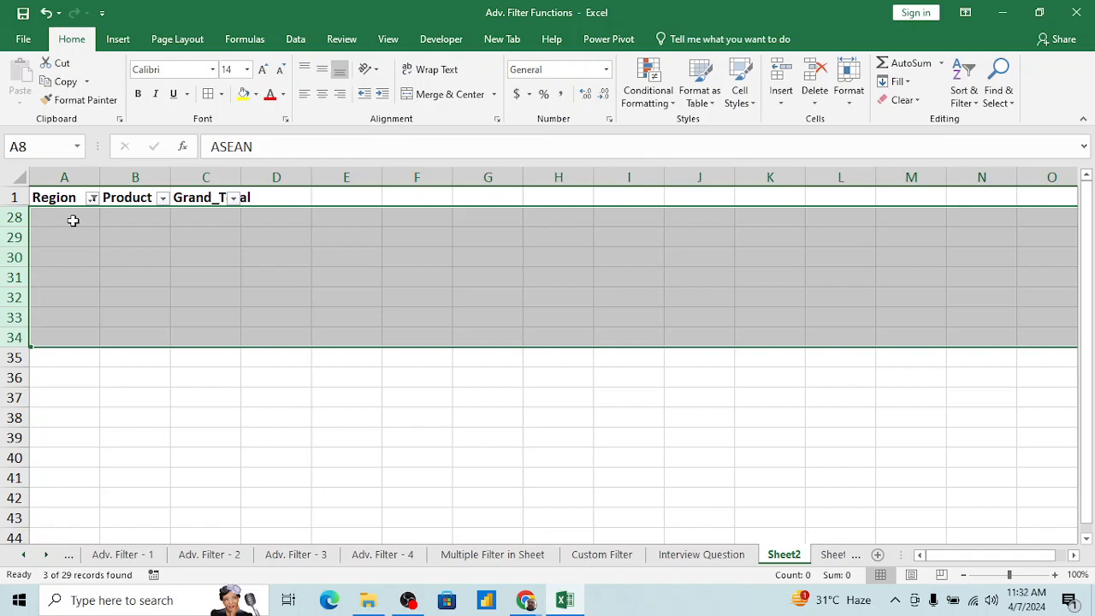
key(Delete)
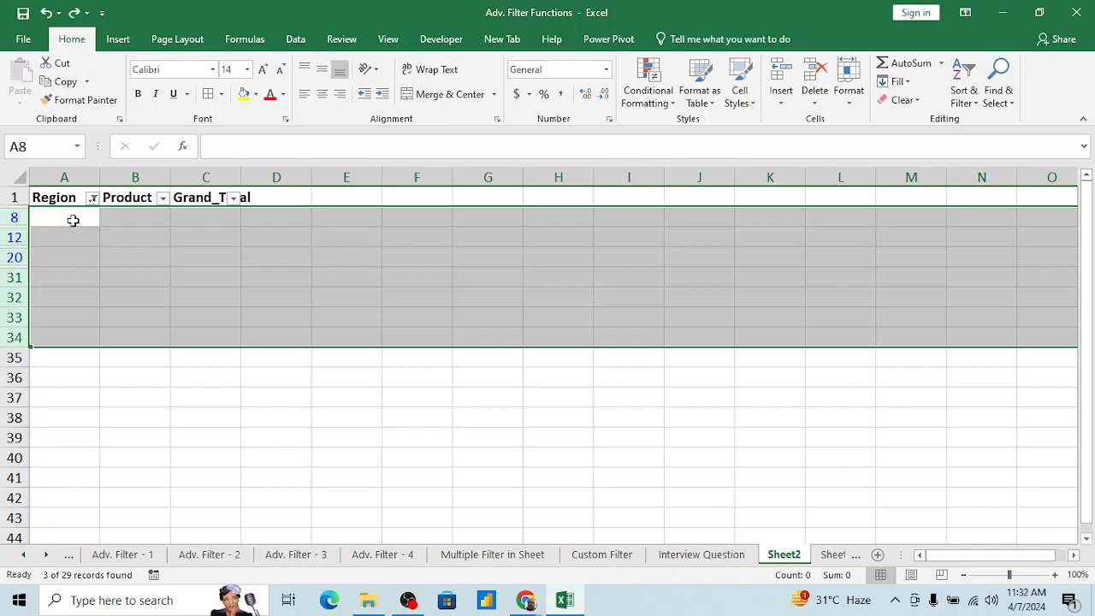
right_click(14, 237)
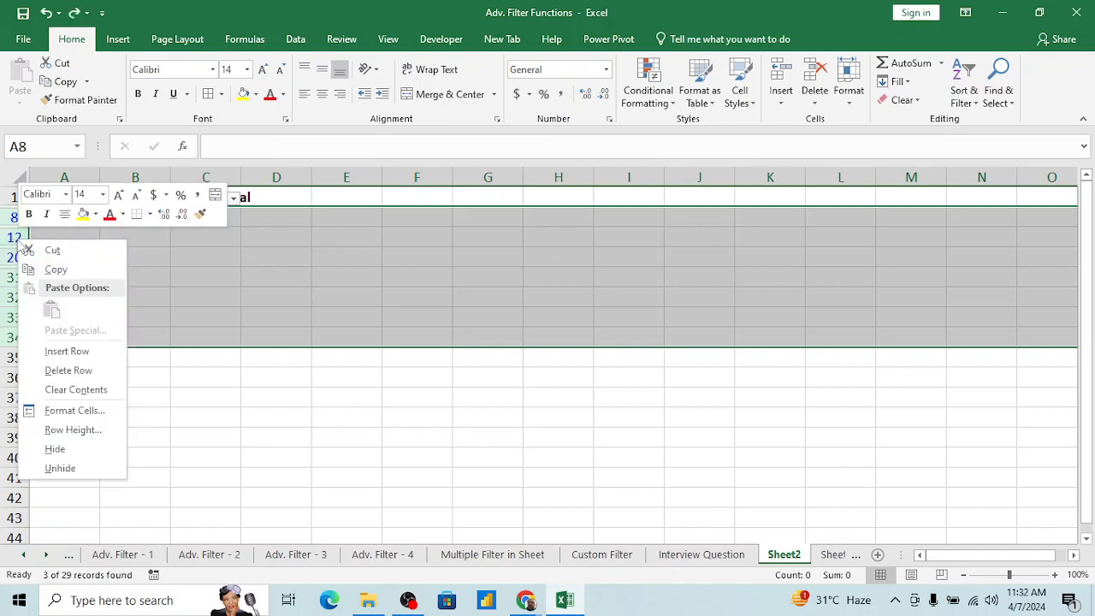
click(71, 372)
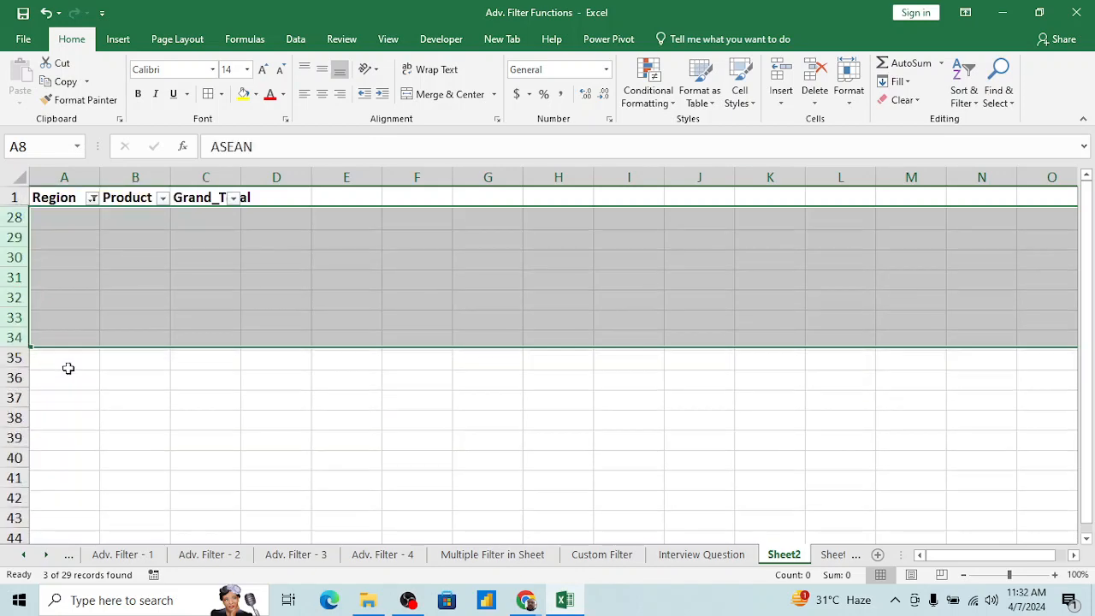
Step: Remove the filter from the data and check the Region column down to its last rows for remaining blanks
click(76, 299)
key(ctrl+Home)
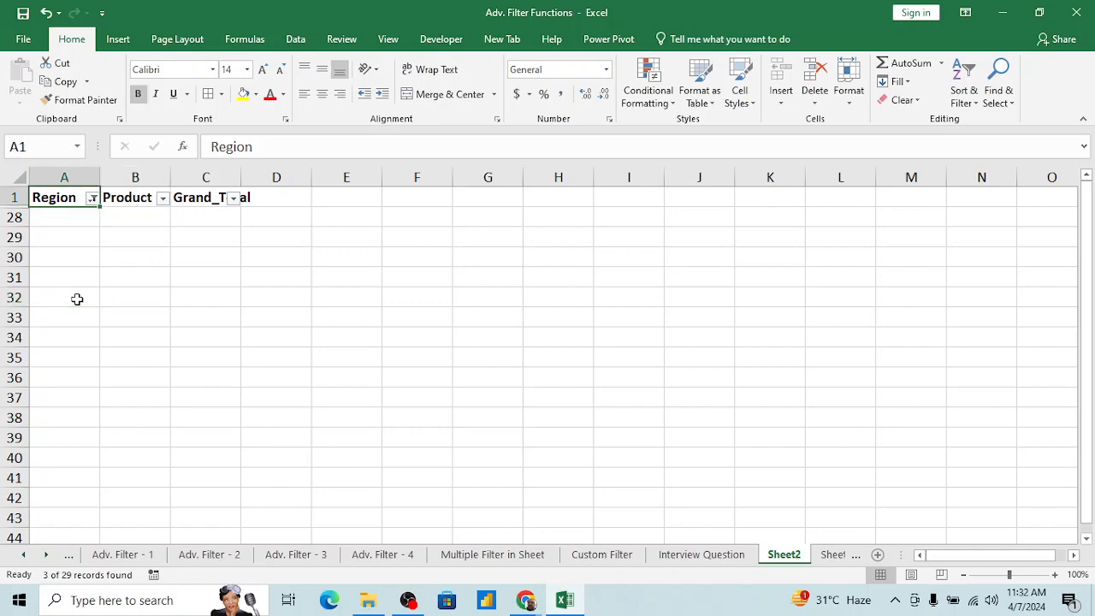
key(alt+d)
key(f)
key(s)
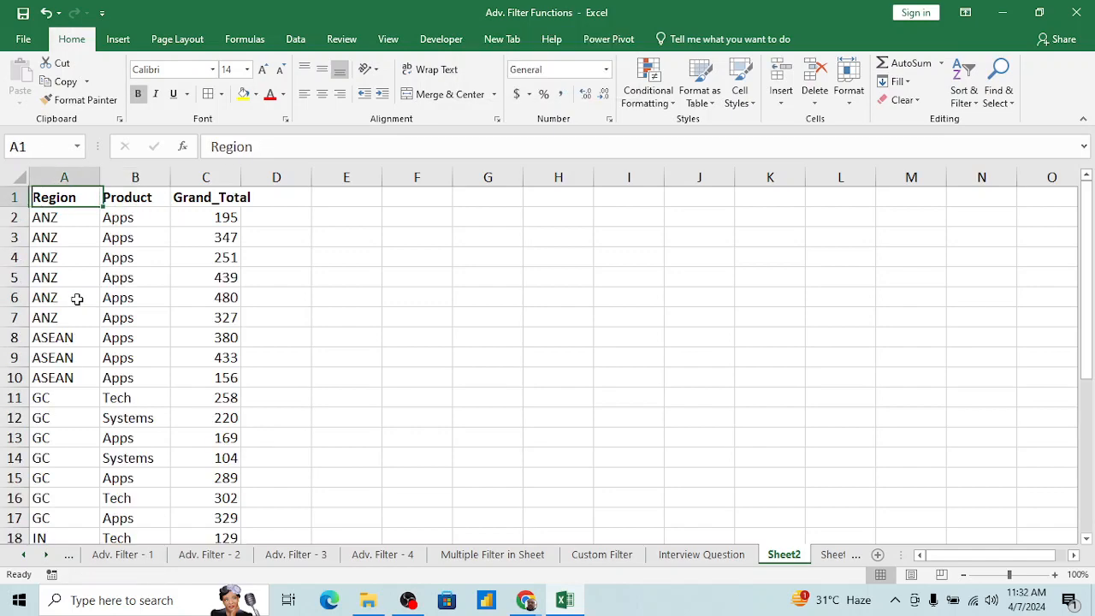
key(Down)
key(ctrl+Down)
key(Up)
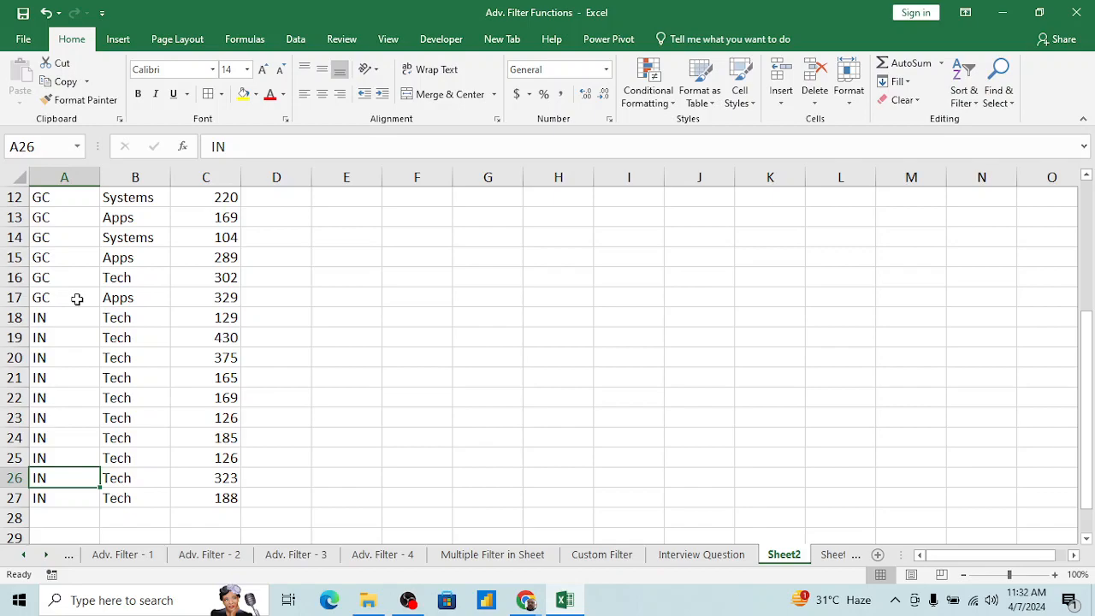
key(ctrl+Up)
key(Down)
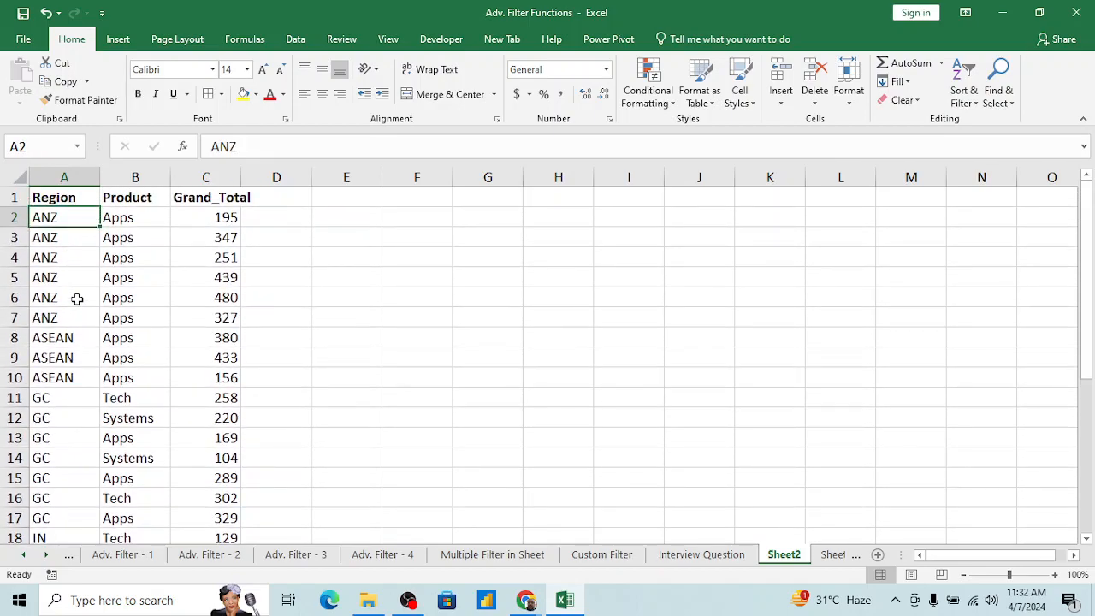
Step: Add a new blank worksheet after Sheet1 and select its cell A1
key(ctrl+Page_Down)
key(ctrl+Page_Up)
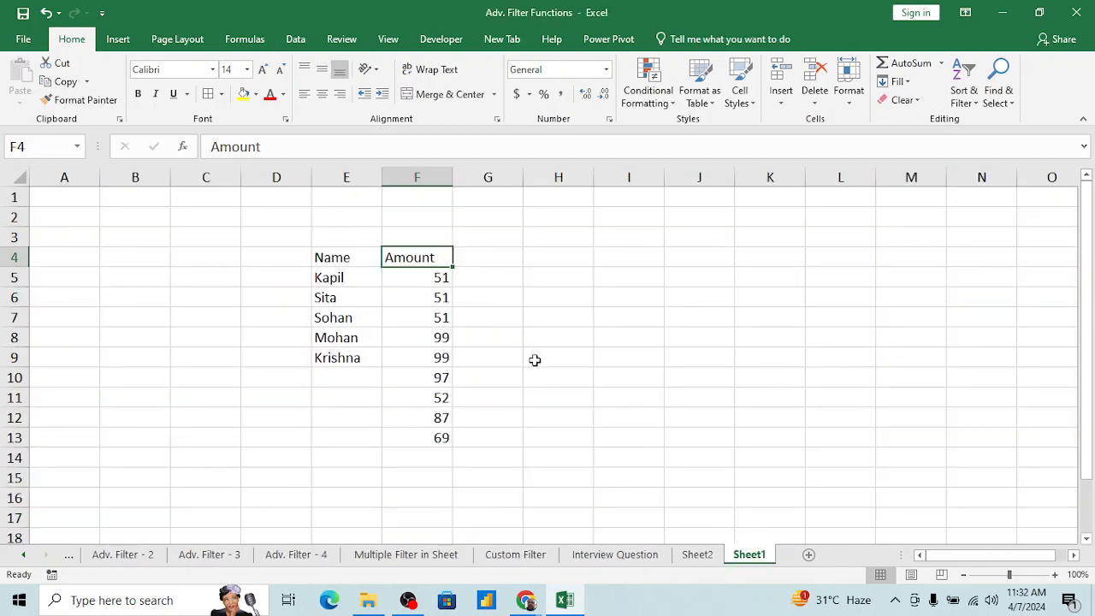
click(552, 365)
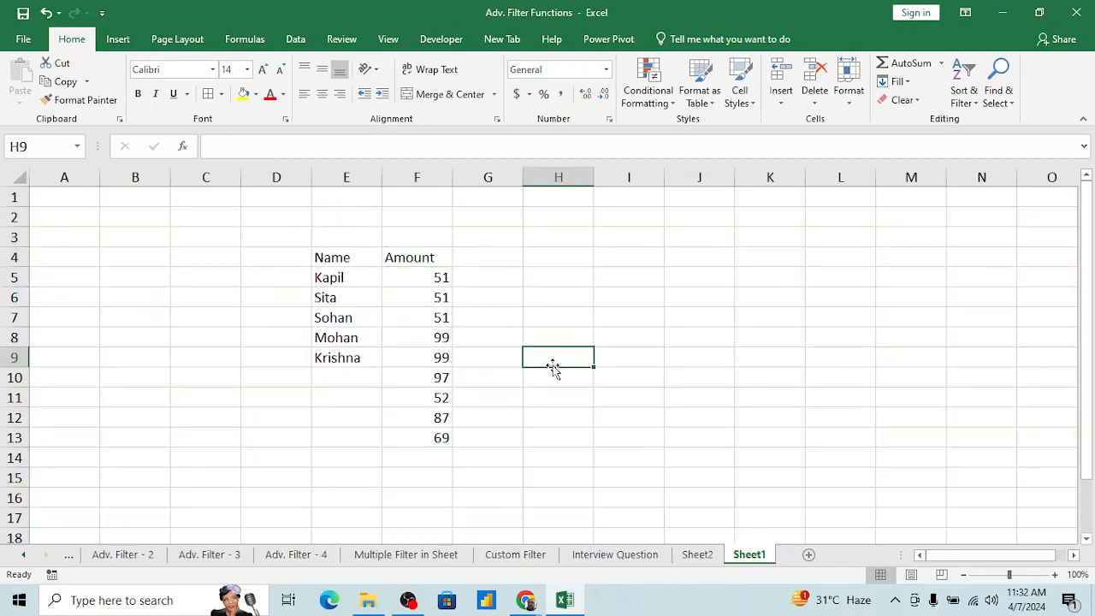
click(809, 556)
click(398, 340)
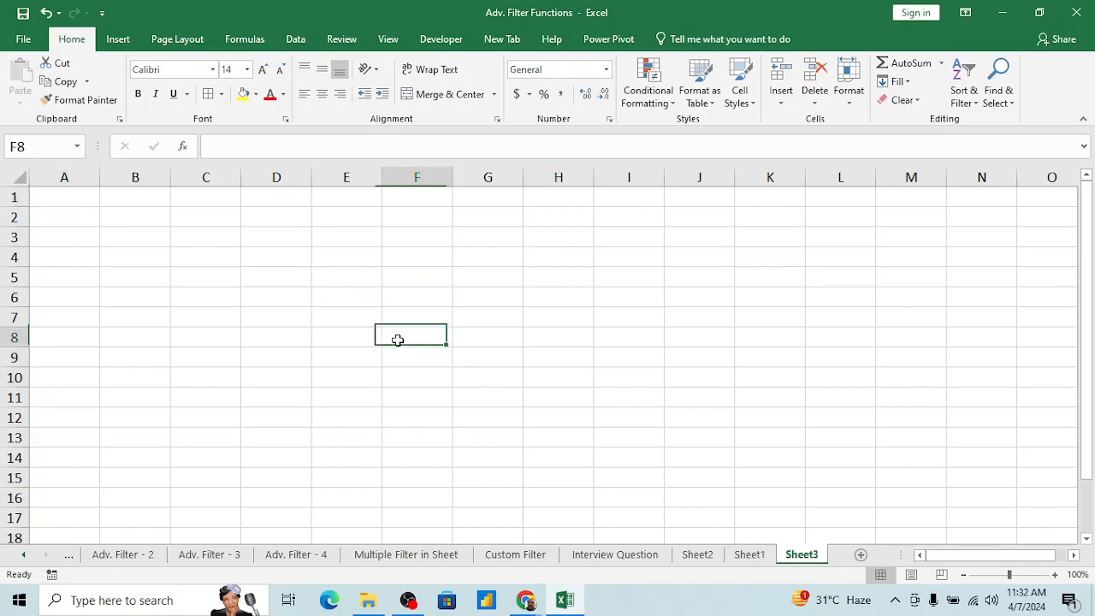
key(ctrl+Up)
key(Left)
key(Left)
key(Left)
key(Left)
key(Left)
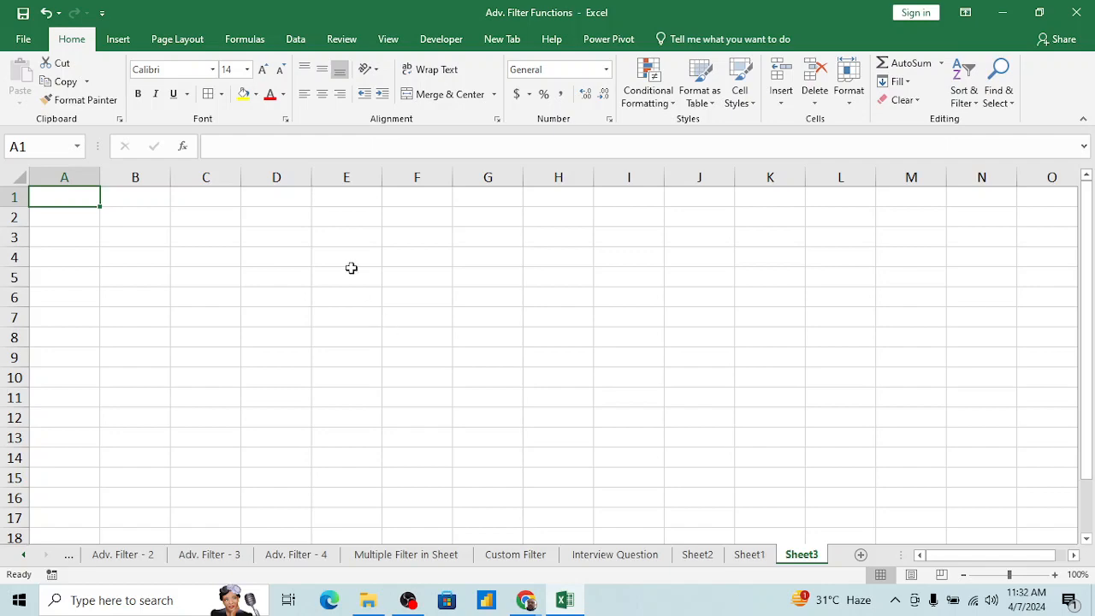
click(346, 215)
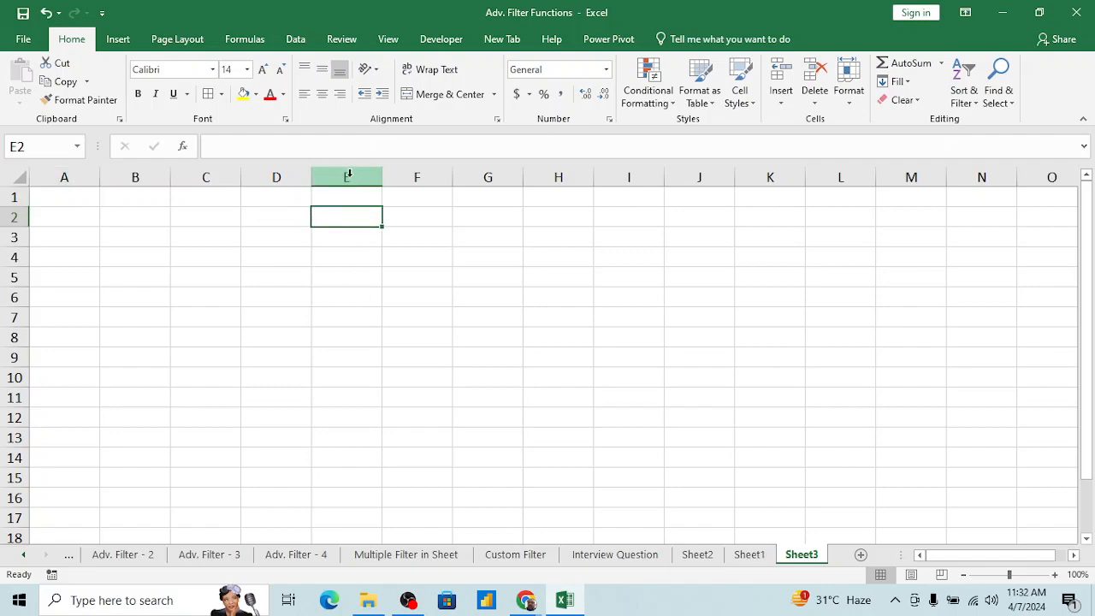
click(349, 173)
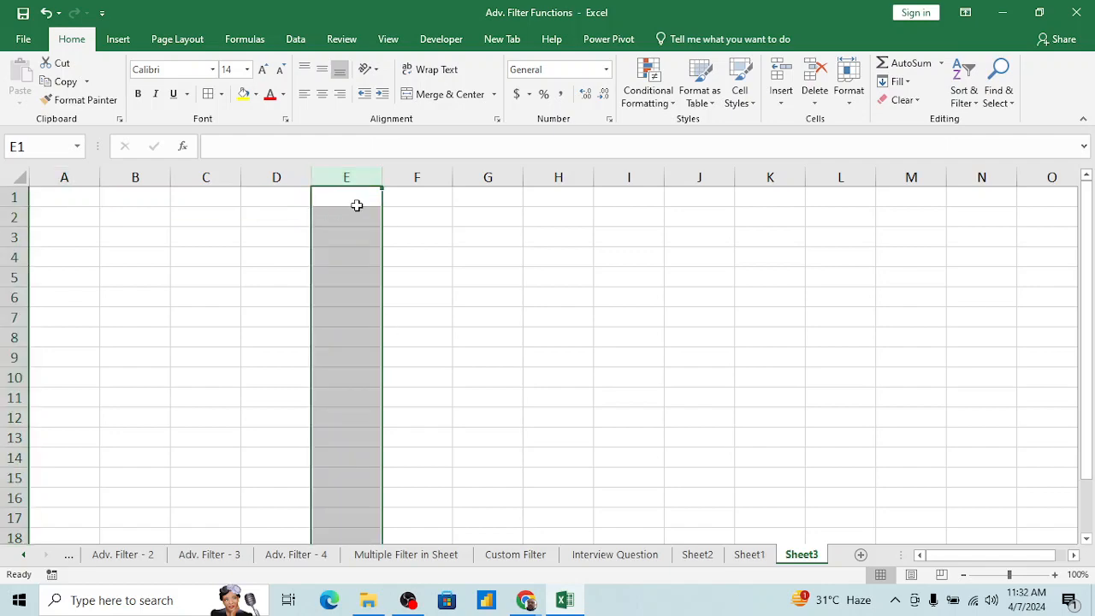
click(358, 206)
key(Left)
key(Left)
key(Left)
key(Left)
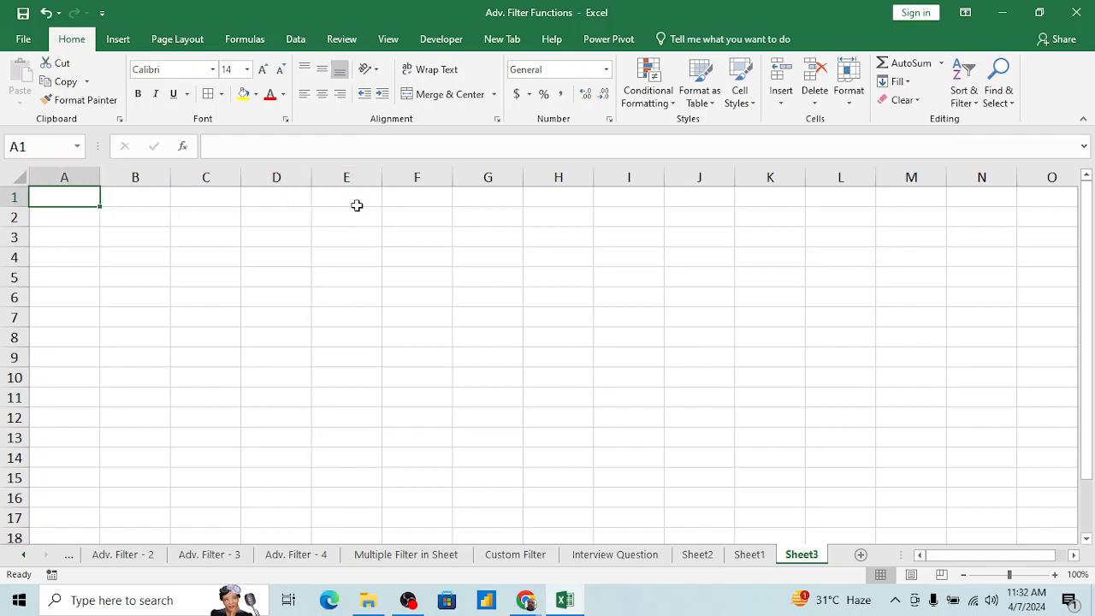
Step: Enter the headers Name in A1 and Location in B1 of the new sheet
text(Name)
key(Tab)
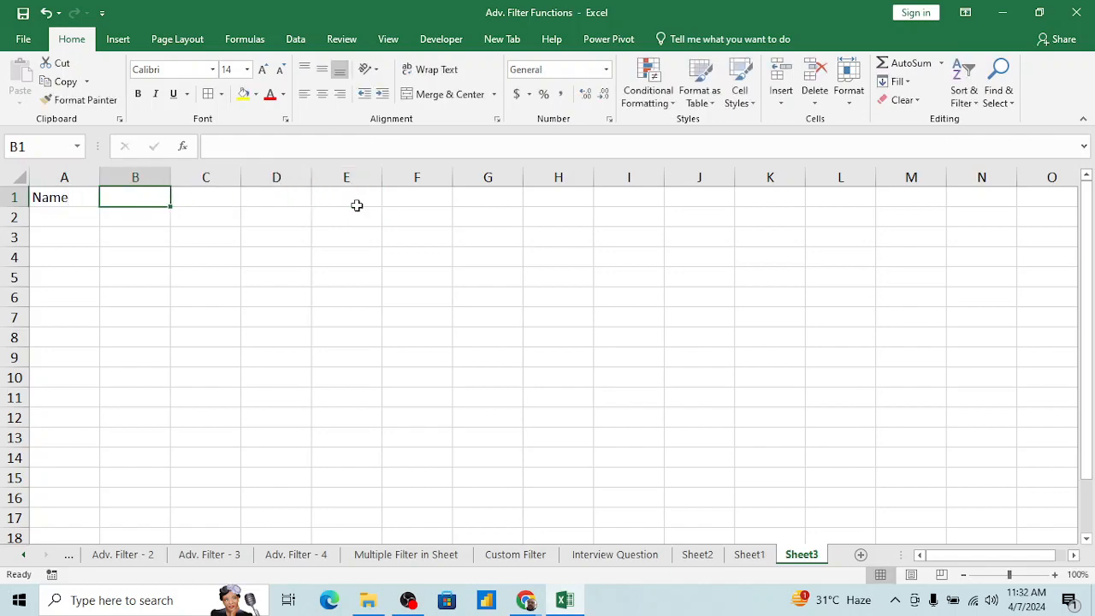
text(A)
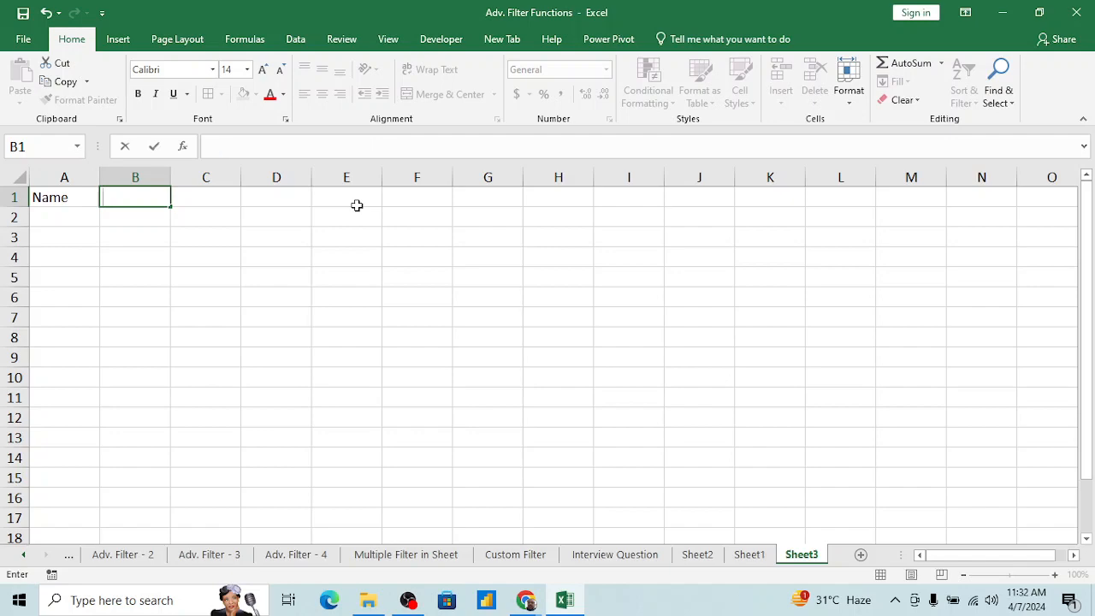
text(ocatio)
key(Tab)
key(Left)
key(Left)
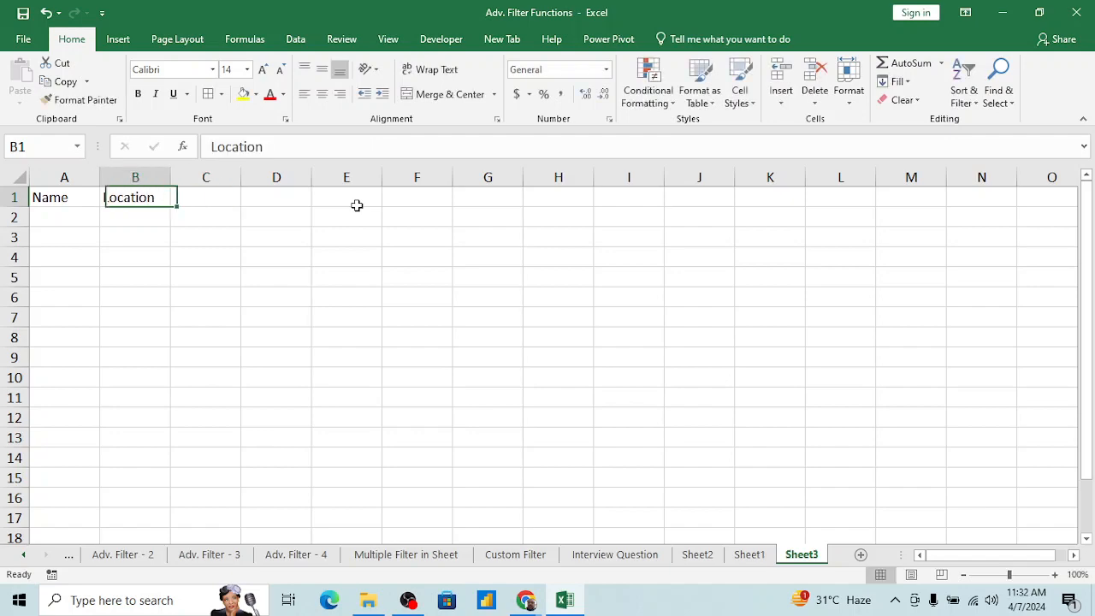
key(ctrl+space)
text(=A1)
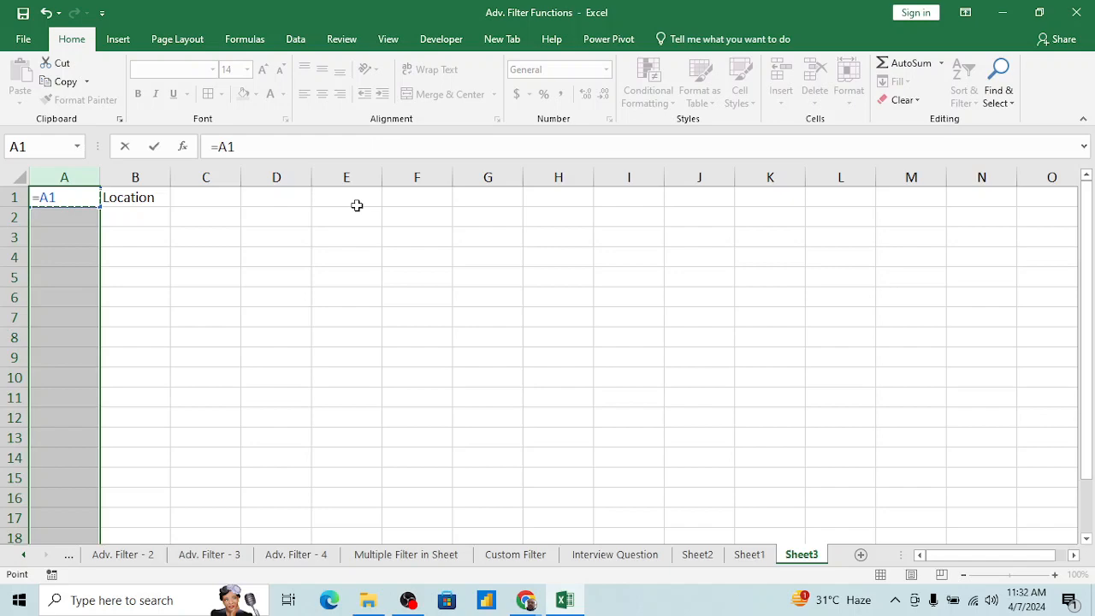
key(Escape)
key(Right)
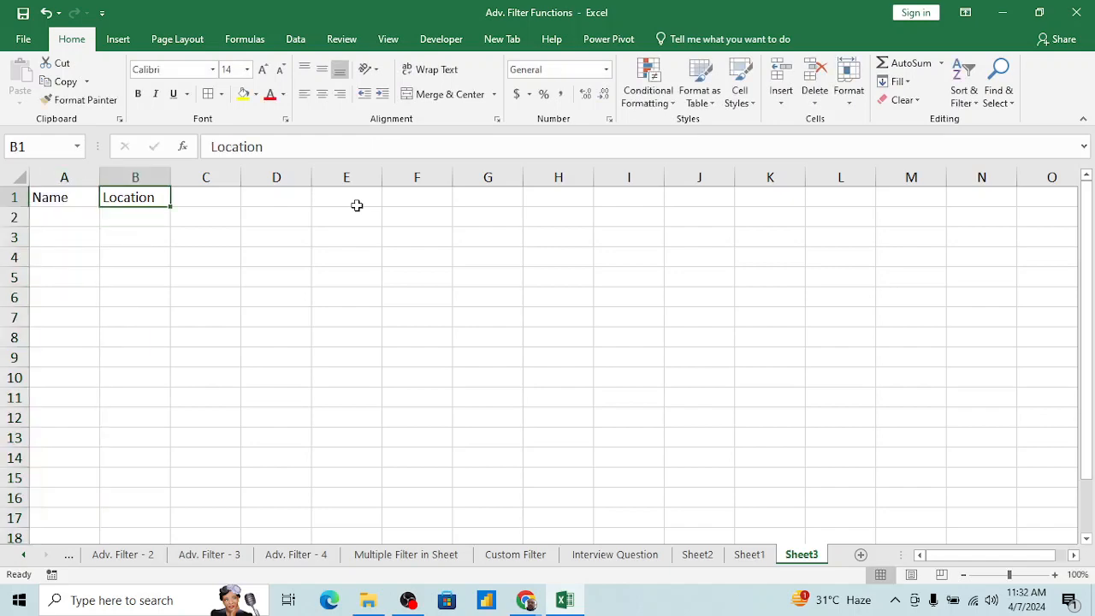
Step: Enter the header Add in C1, next to Location
key(Right)
text(Add)
key(Return)
key(Up)
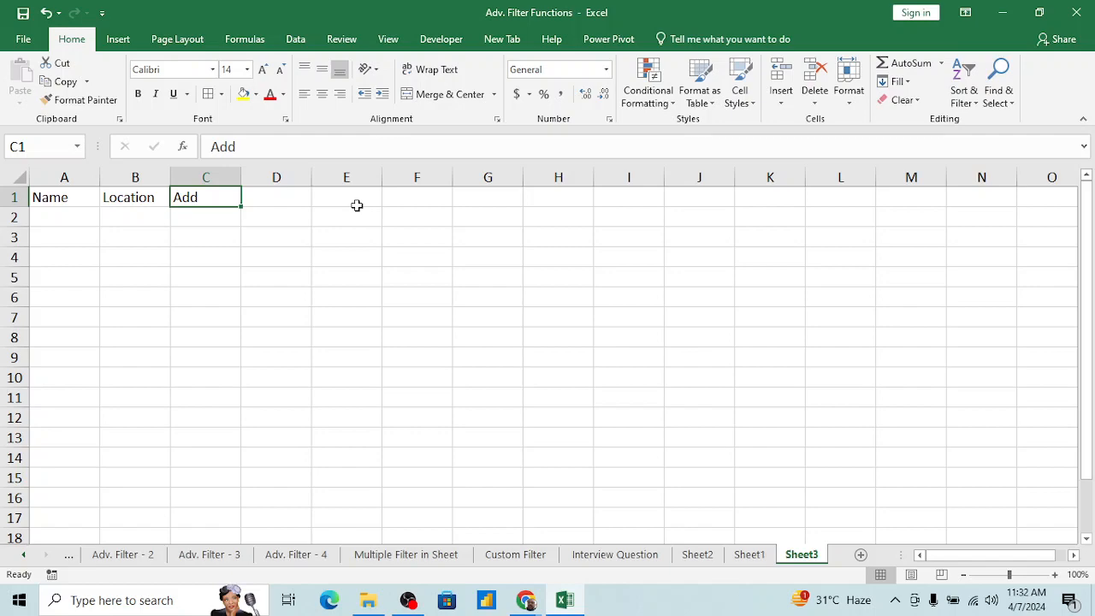
click(120, 230)
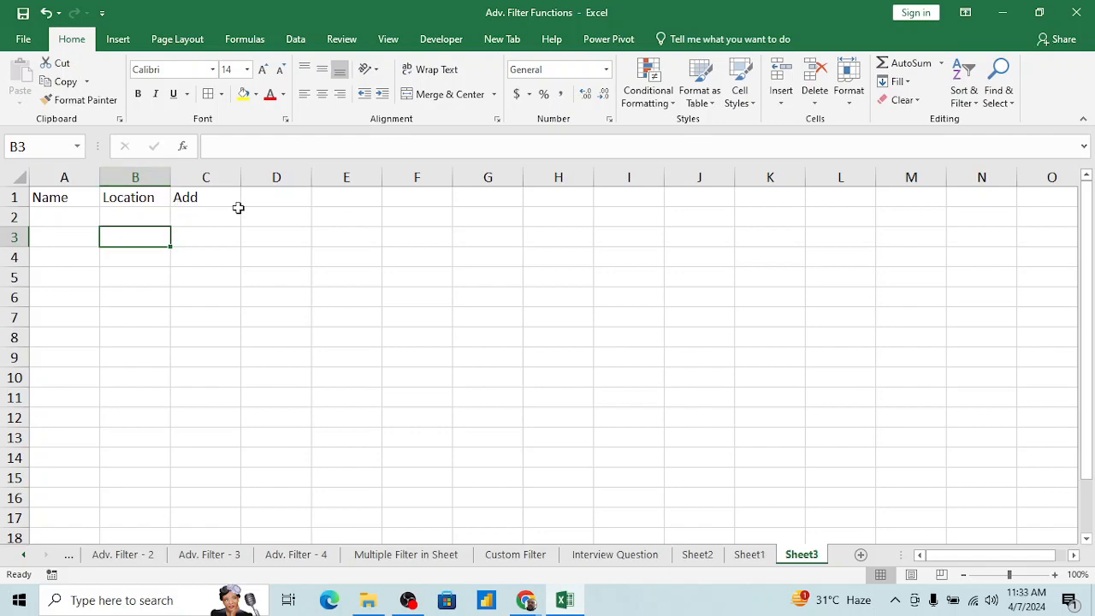
Step: Enter the header Address in F1, apart from the other headers
click(433, 198)
text(Address)
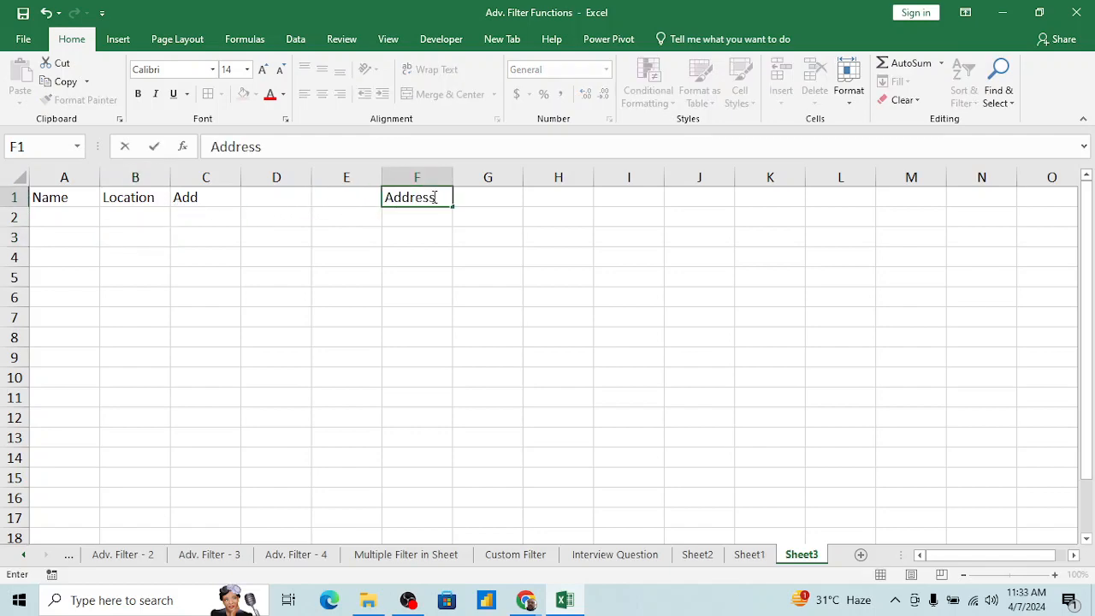
key(Return)
click(433, 198)
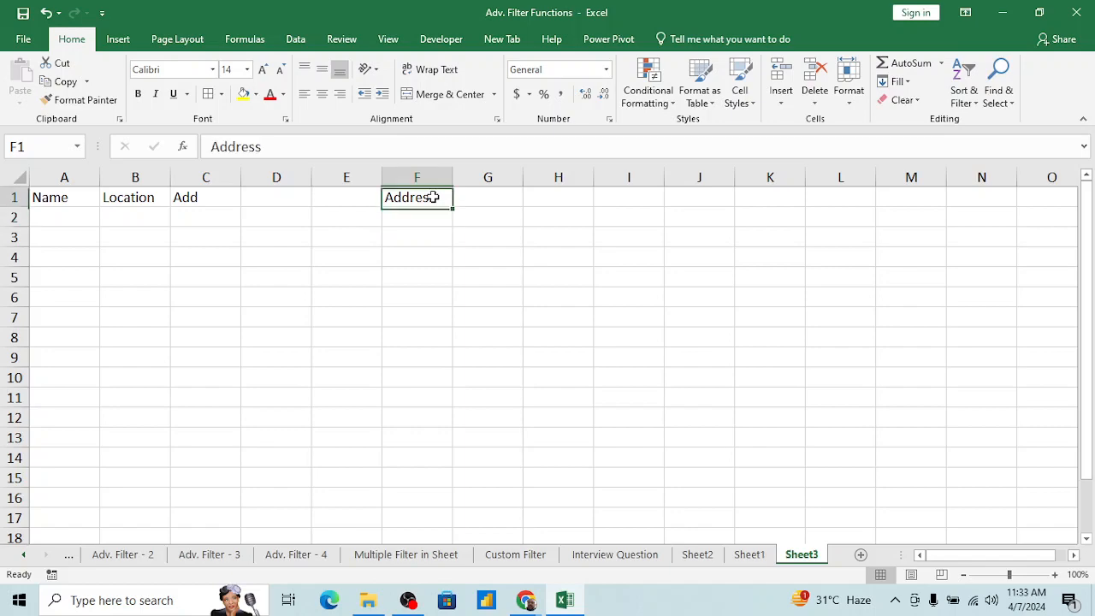
Step: Move the Location and Add headers from B1:C1 one column over to C1:D1
click(142, 178)
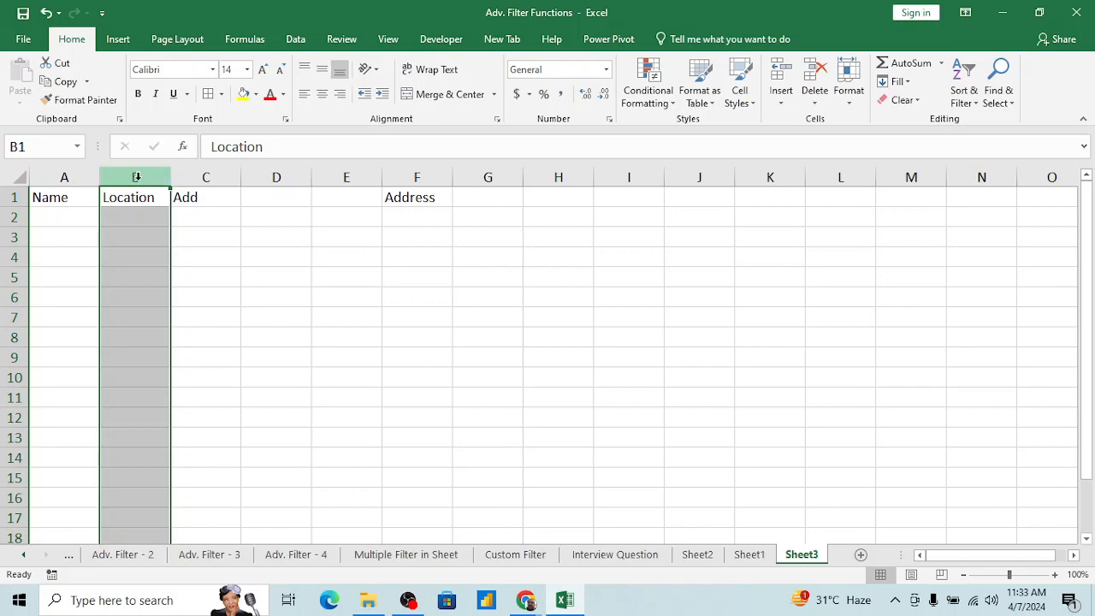
click(218, 197)
key(Left)
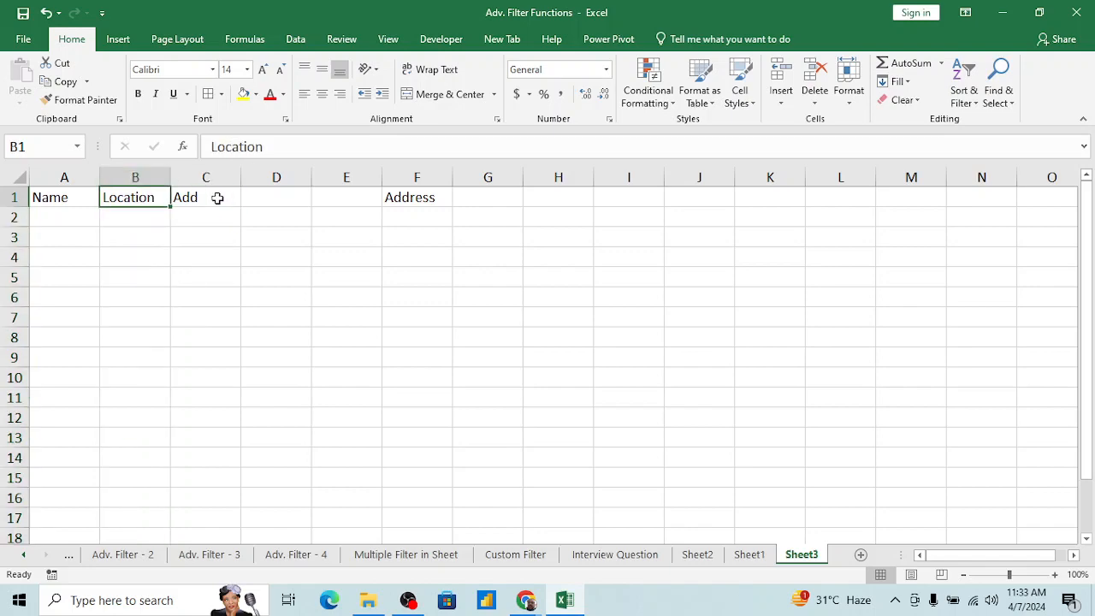
shift+click(217, 198)
key(ctrl+x)
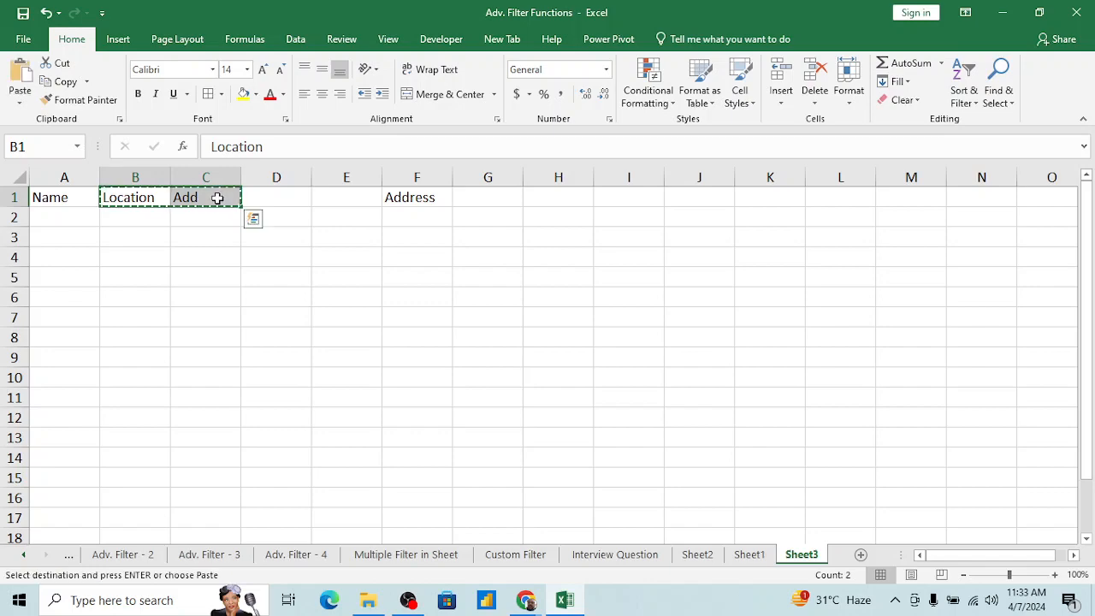
click(217, 198)
key(ctrl+v)
Step: Copy the Address header from F1 into the empty cell B1 between Name and Location
key(Right)
key(Right)
key(Right)
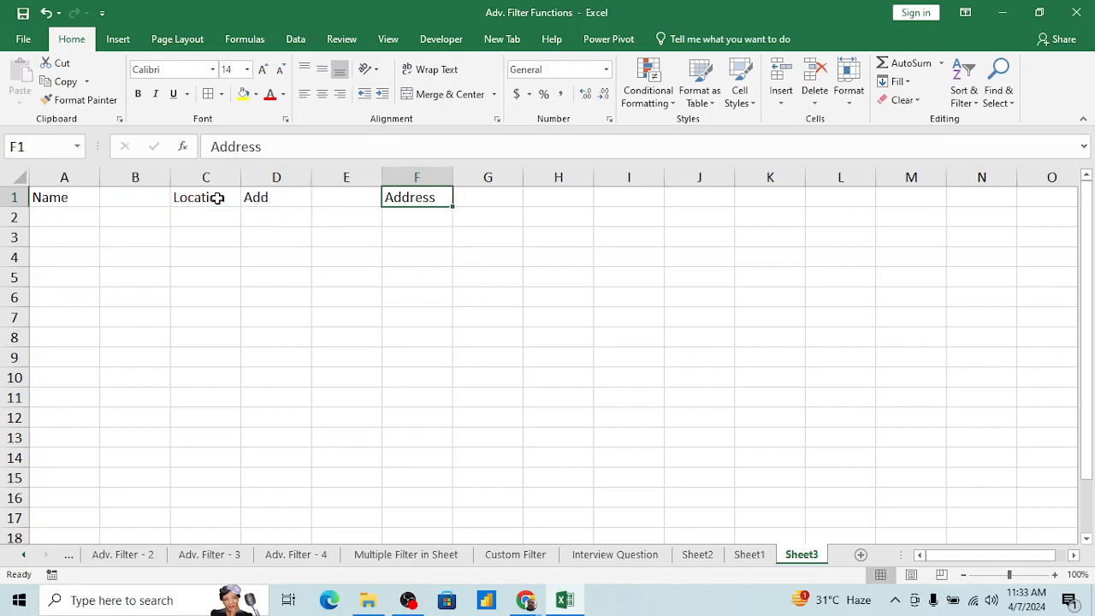
key(ctrl+x)
key(Left)
key(Left)
key(Left)
key(Left)
key(Return)
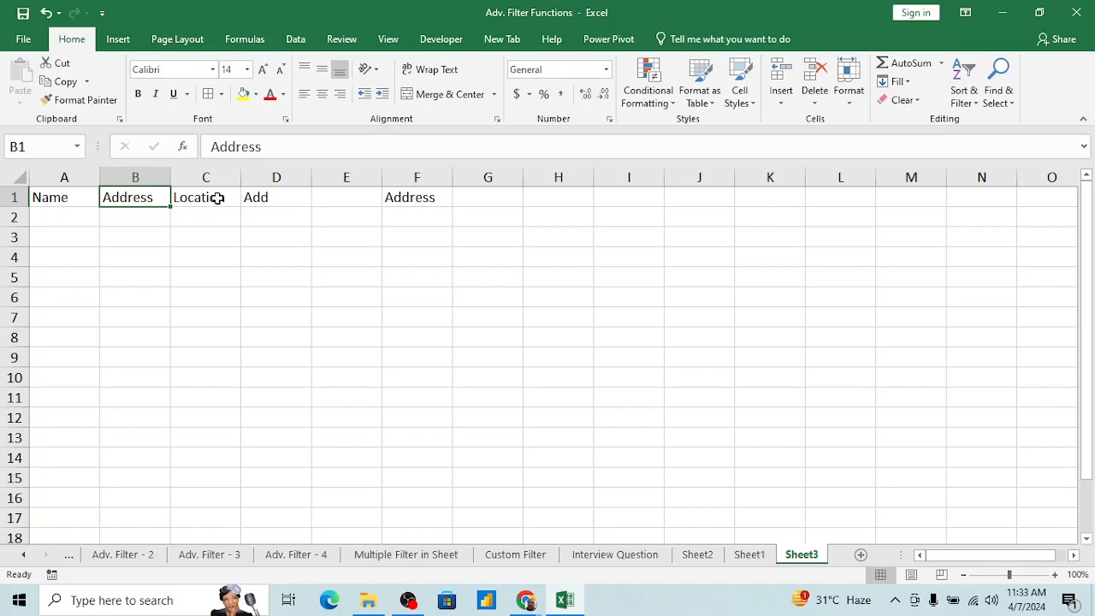
Step: Undo placing Address in B1 and moving the Location and Add headers, and leave cut mode
key(ctrl+z)
key(ctrl+z)
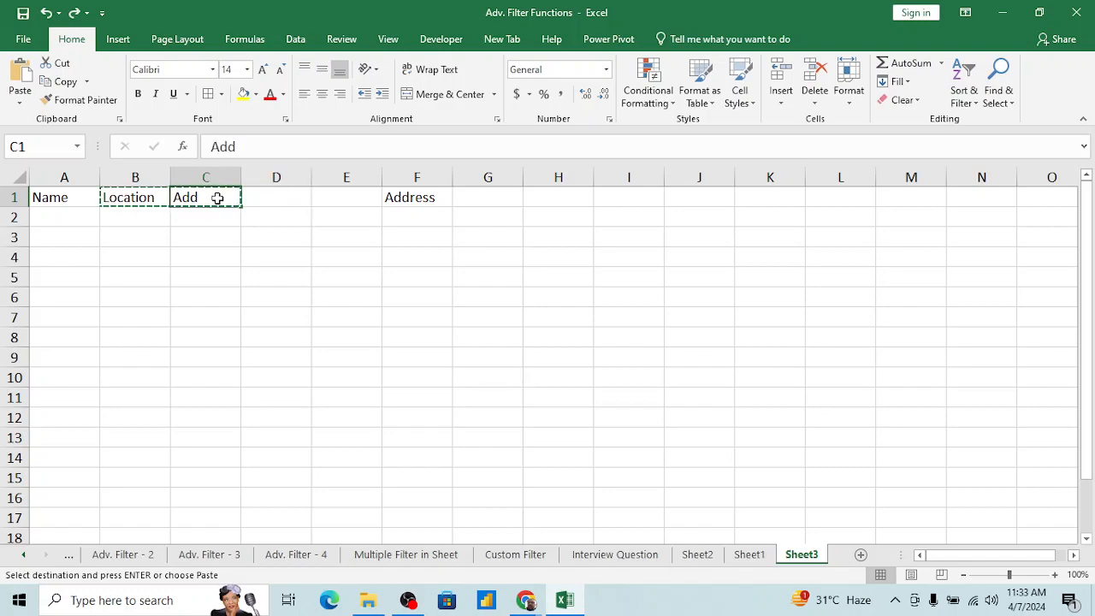
key(Escape)
key(Right)
key(Right)
key(Right)
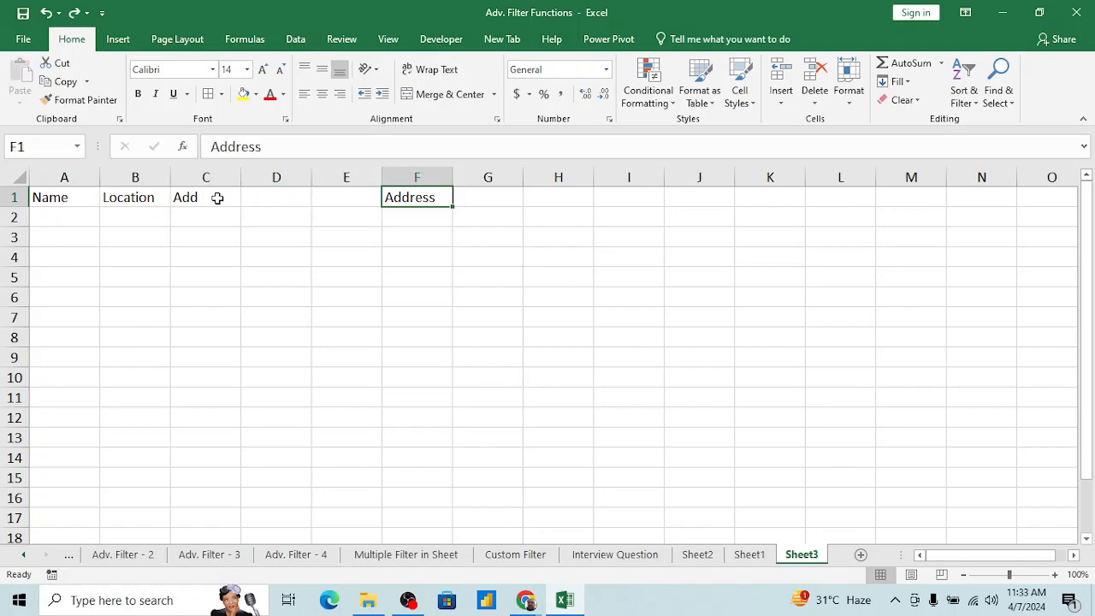
Step: Insert a blank column between the Name and Location columns
key(Left)
key(Left)
key(Left)
key(Left)
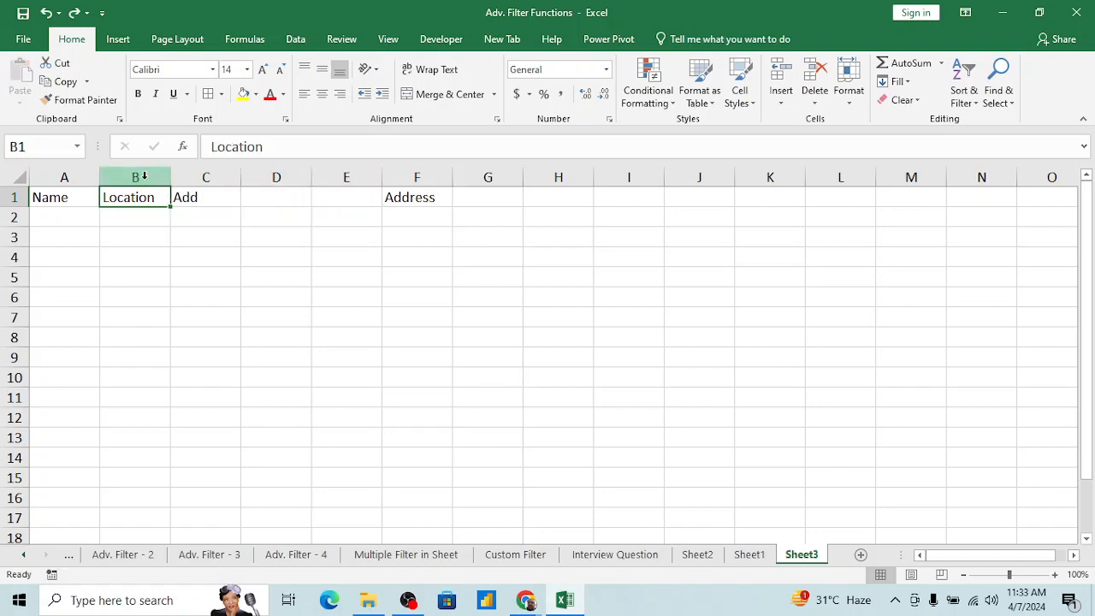
click(144, 176)
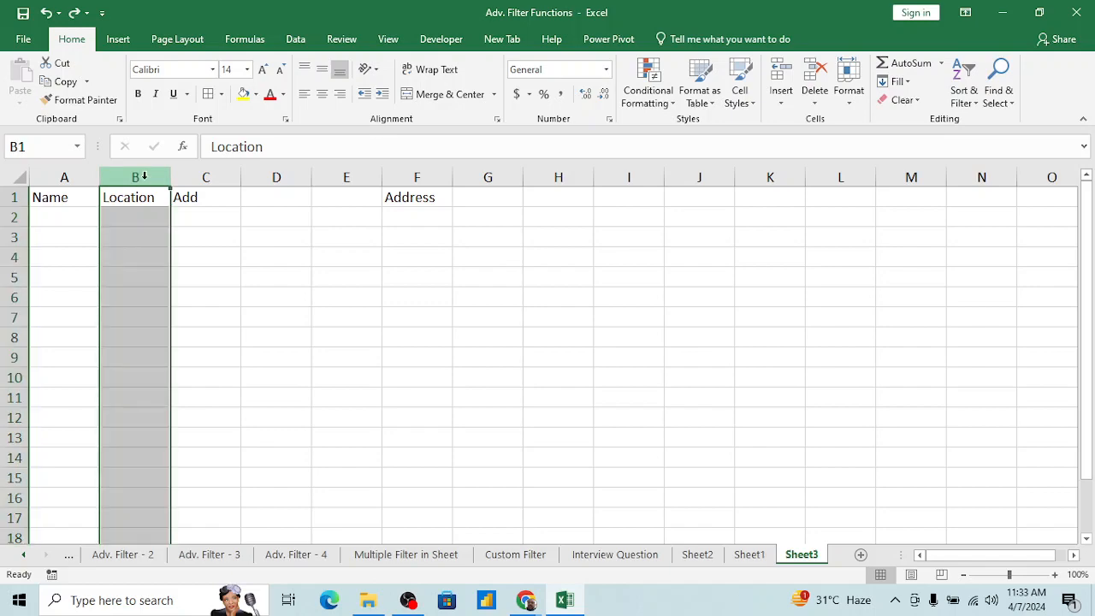
key(ctrl+shift+plus)
key(ctrl+z)
right_click(143, 177)
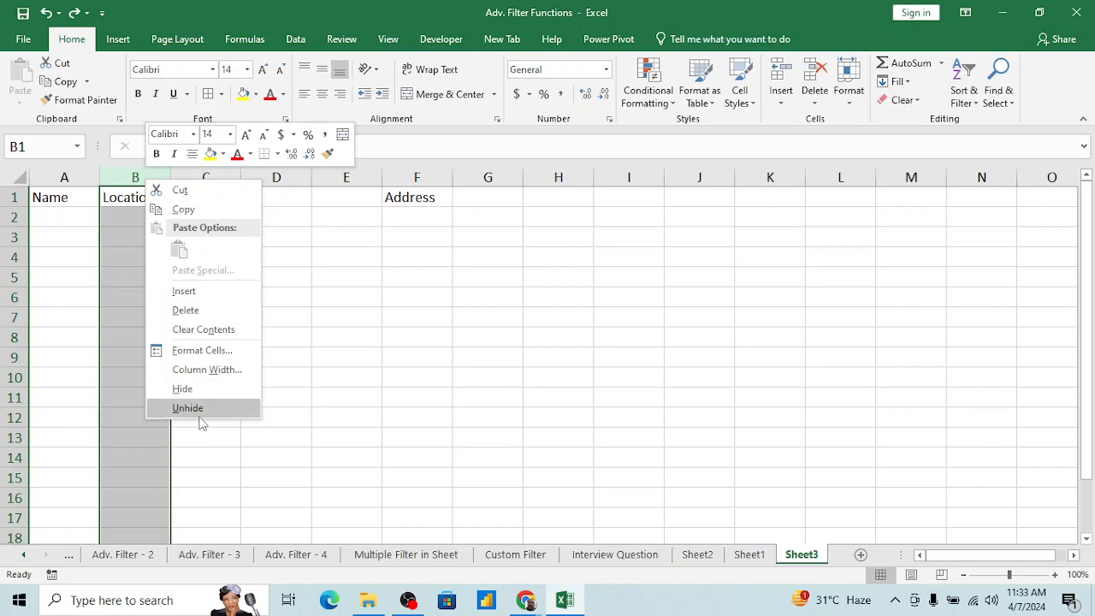
click(193, 292)
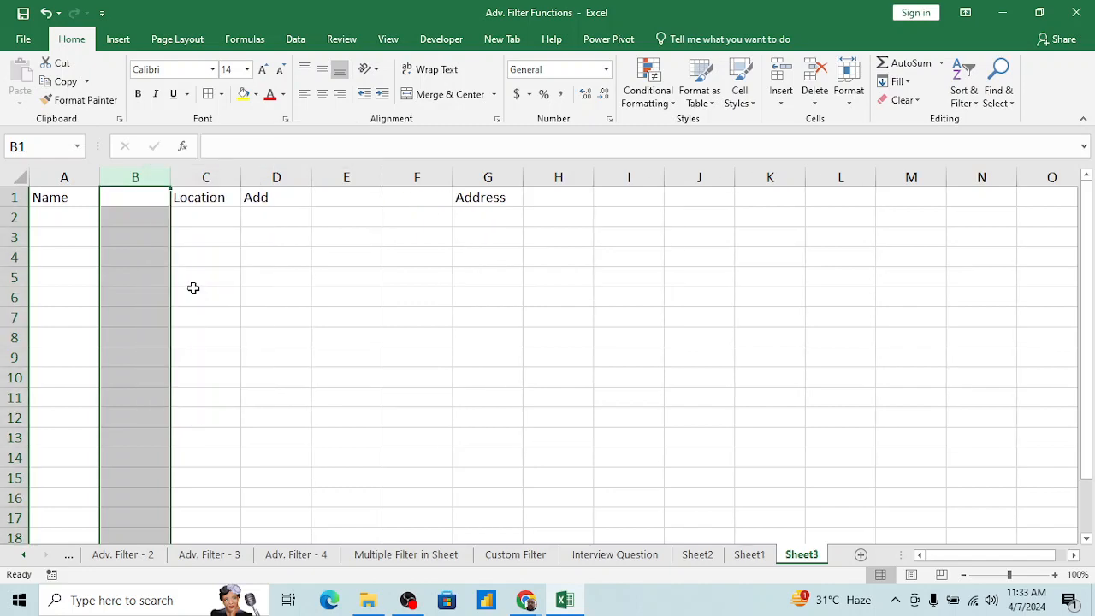
click(197, 239)
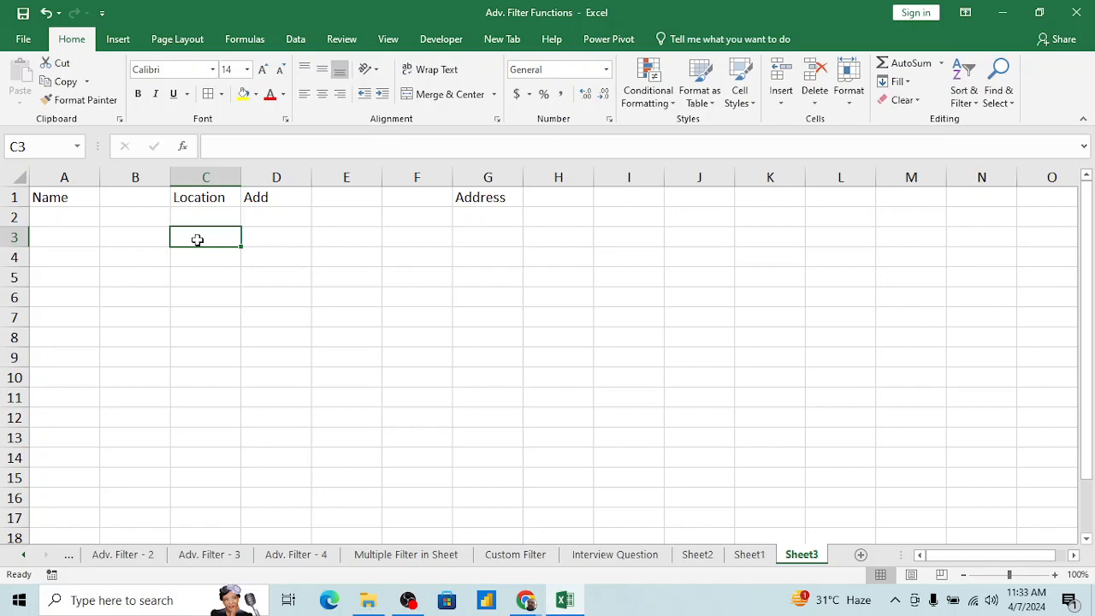
Step: Delete the blank column B between Name and Location
key(Left)
key(Up)
key(Up)
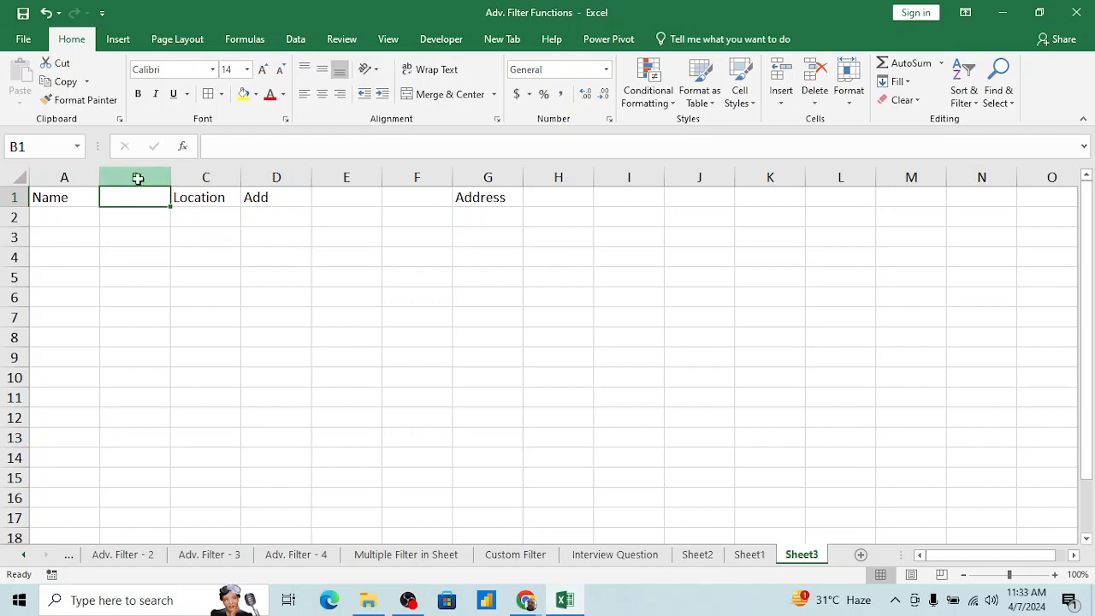
click(136, 177)
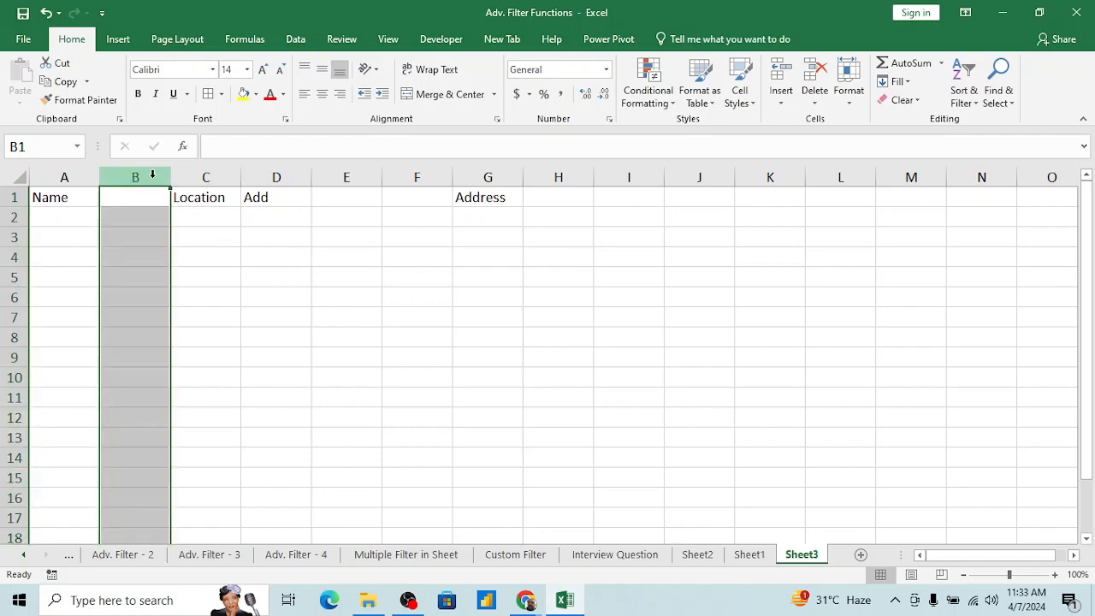
right_click(153, 175)
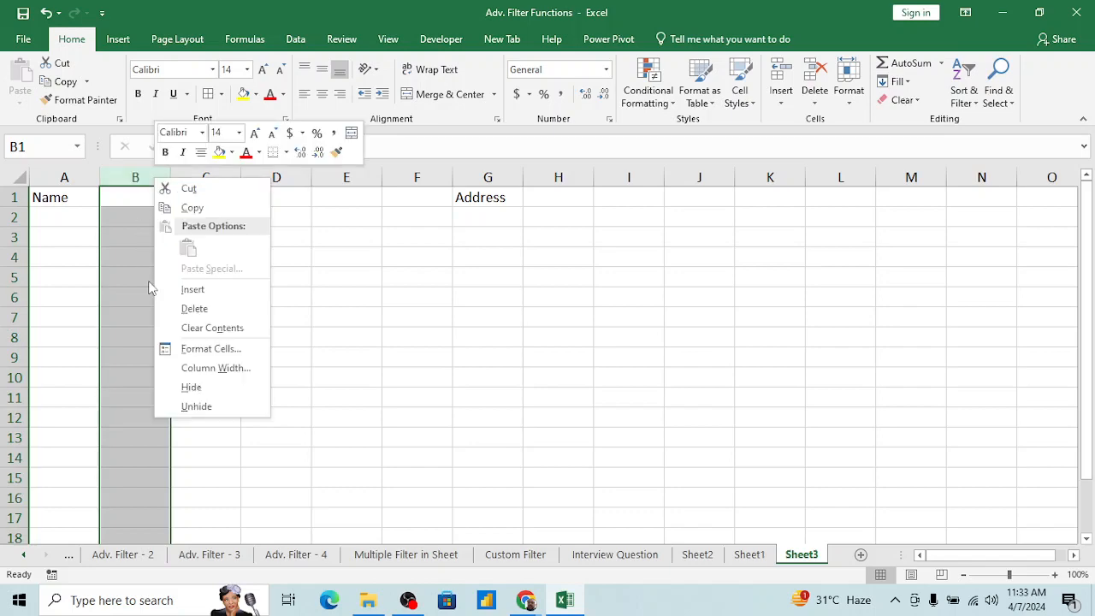
click(195, 307)
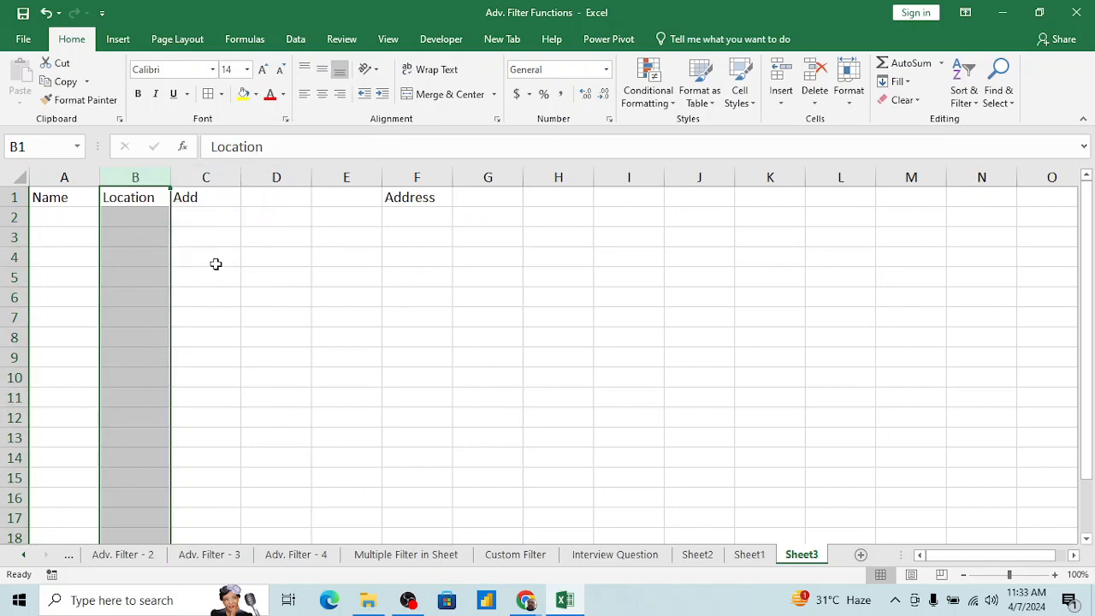
Step: Clear the Address header from F1
click(281, 197)
key(Right)
key(Right)
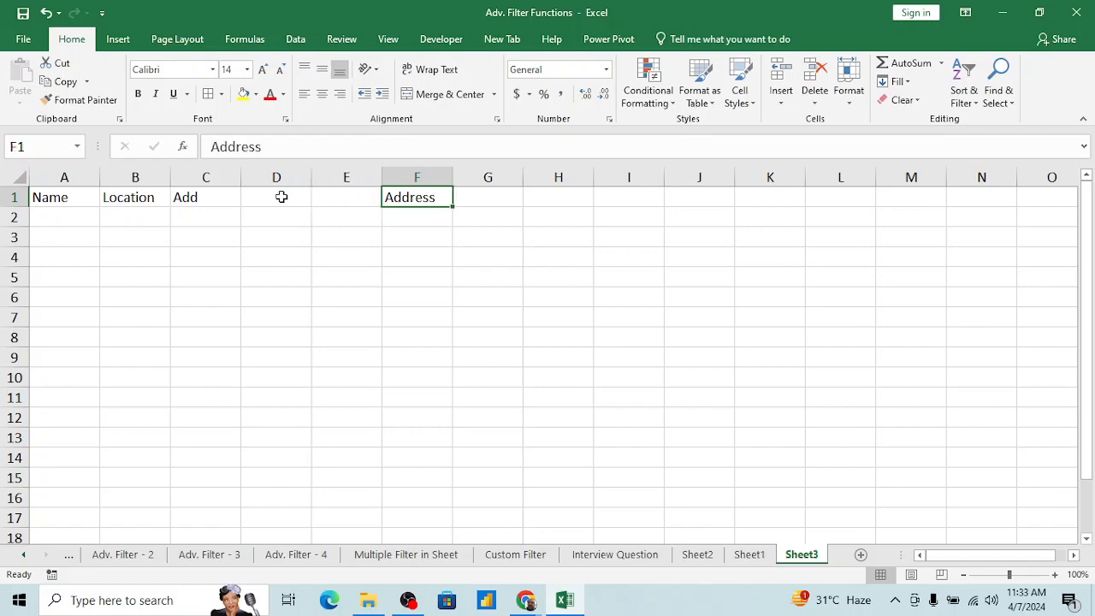
key(Delete)
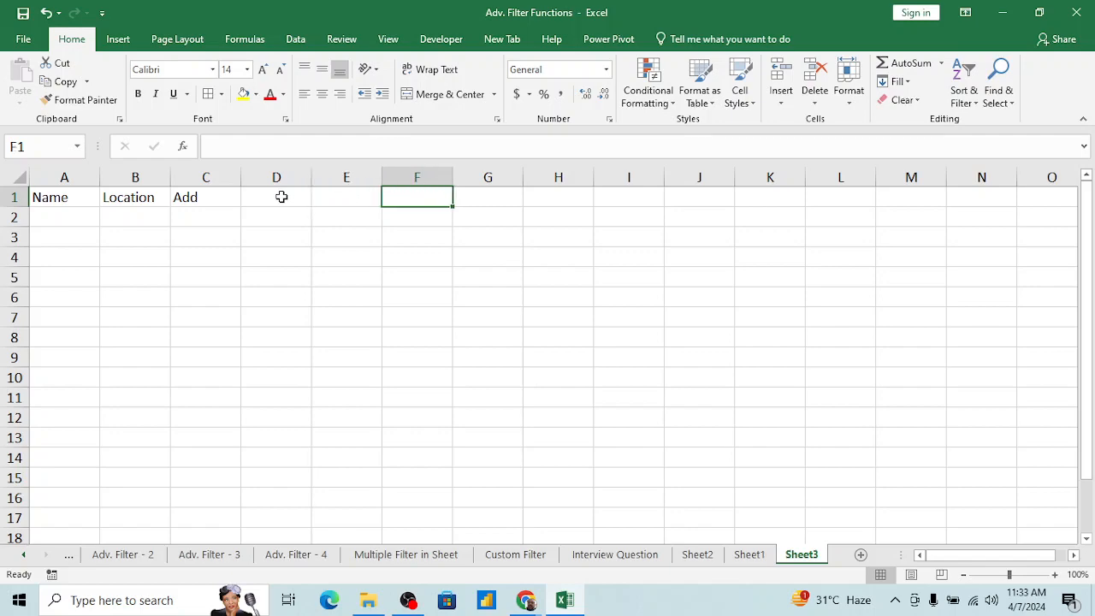
Step: Go to the last column of row 1 and enter a period in XFD1
key(Right)
key(Left)
key(Left)
key(Left)
key(Left)
key(Left)
key(Left)
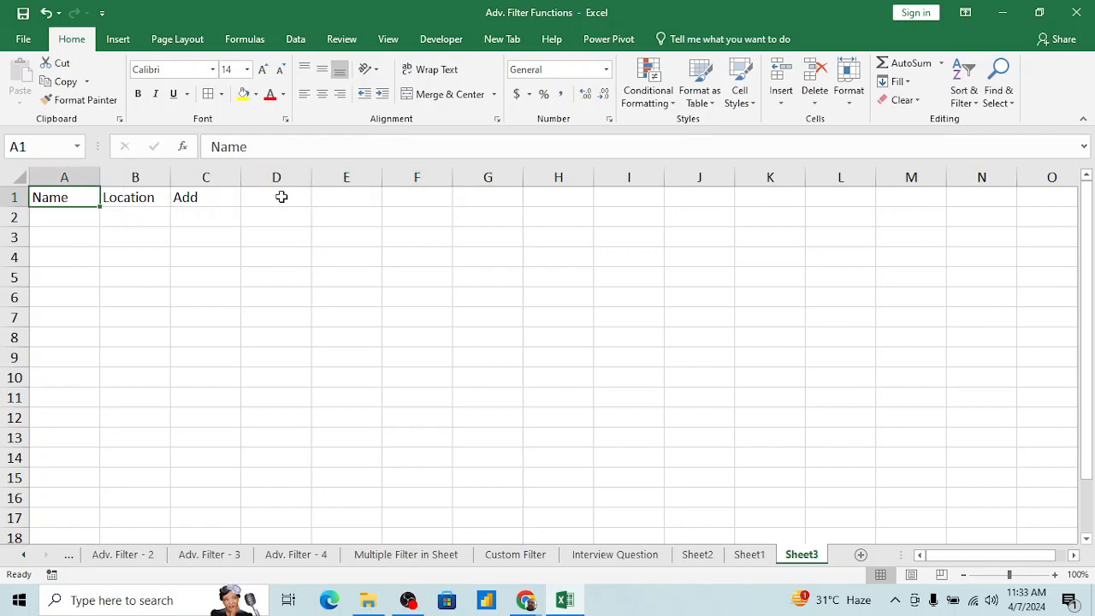
key(Right)
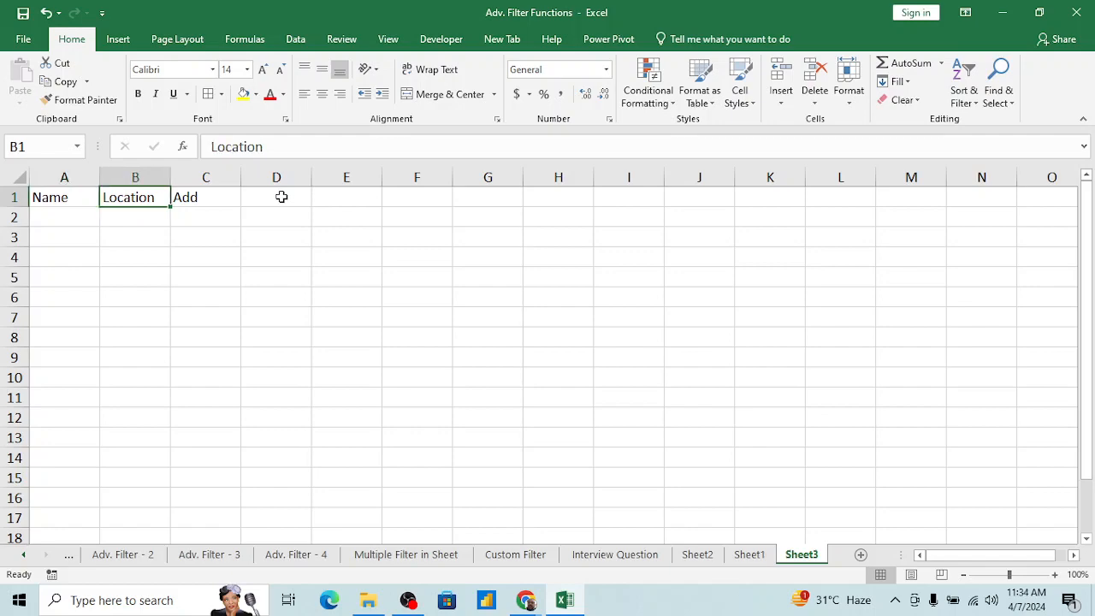
key(Right)
key(ctrl+Right)
key(Left)
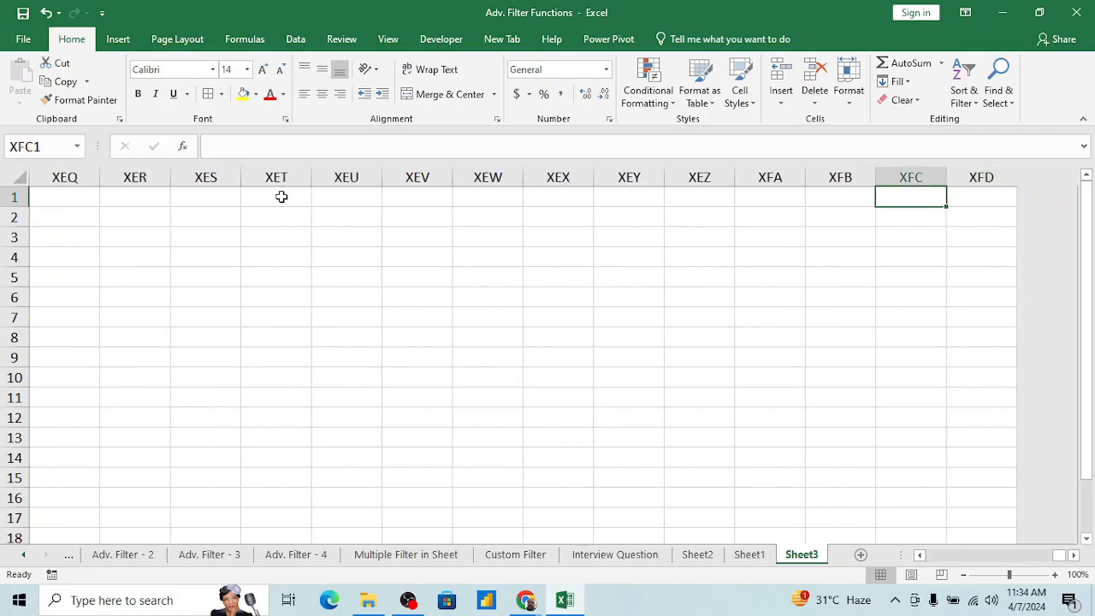
key(Right)
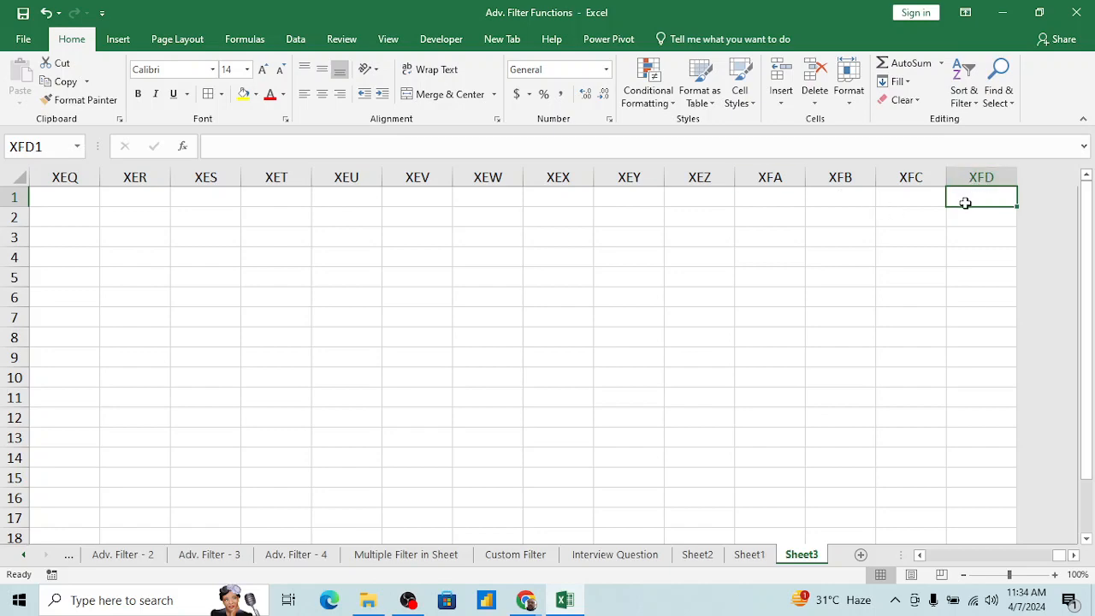
text(.)
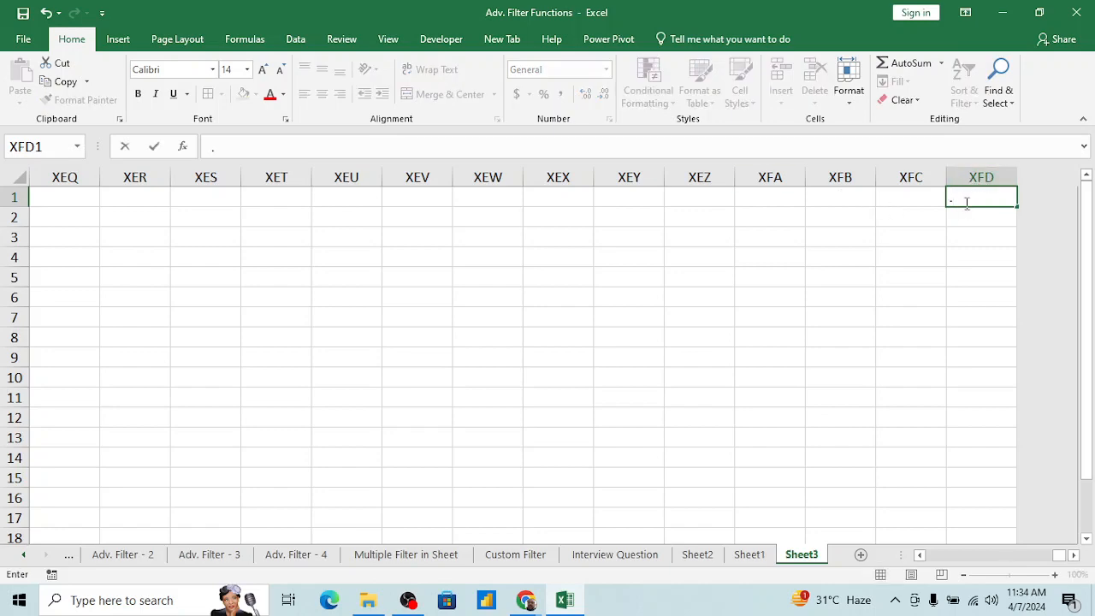
key(Return)
key(Down)
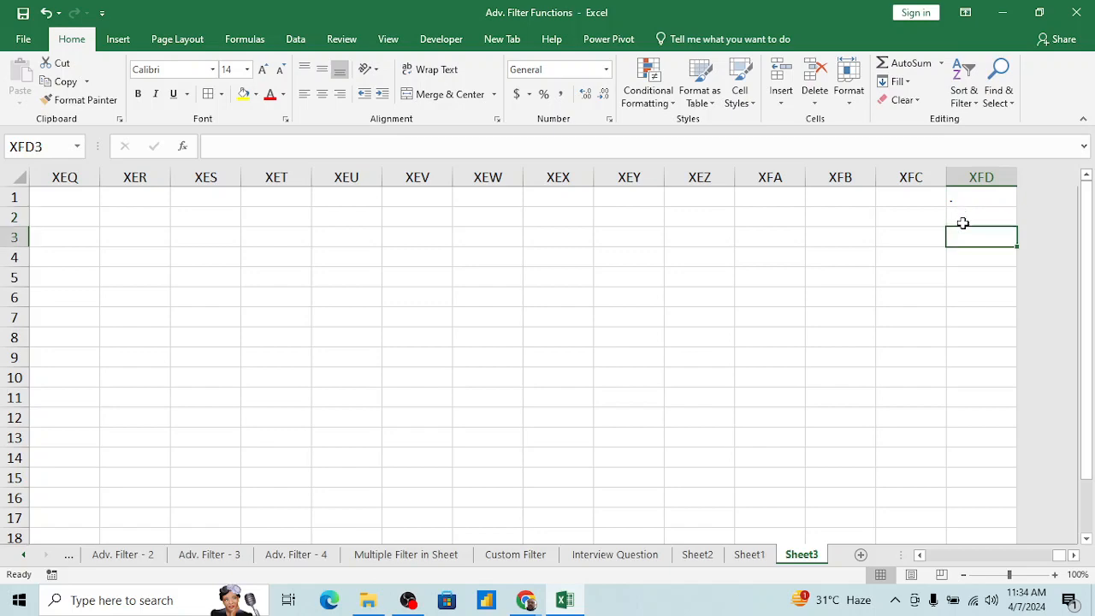
Step: Try to insert a blank column between Name and Location while XFD1 contains a period
click(976, 197)
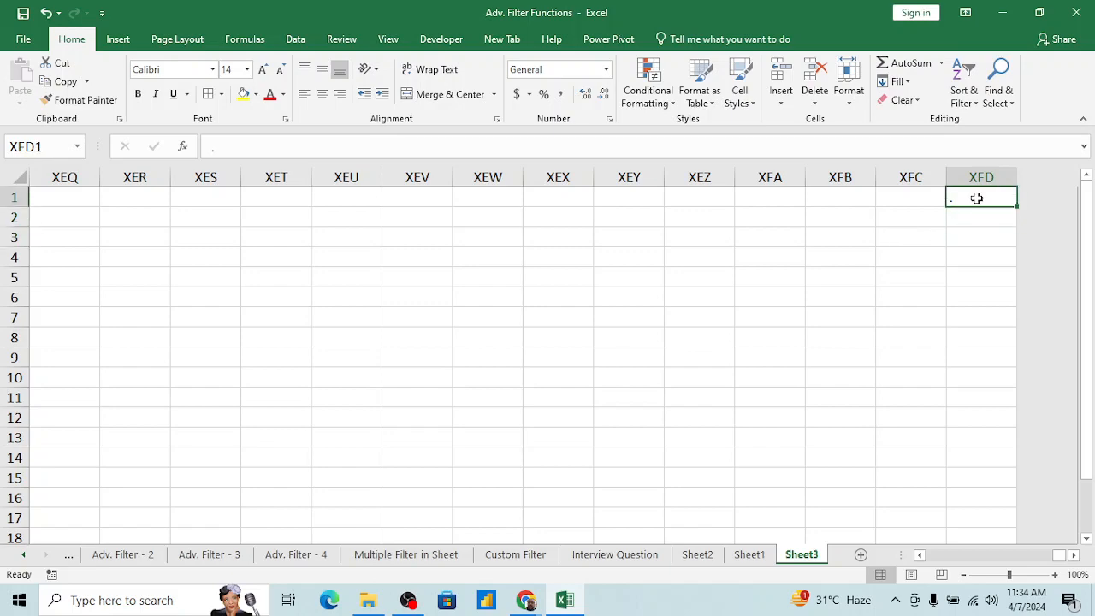
key(ctrl+Left)
key(ctrl+Left)
key(Right)
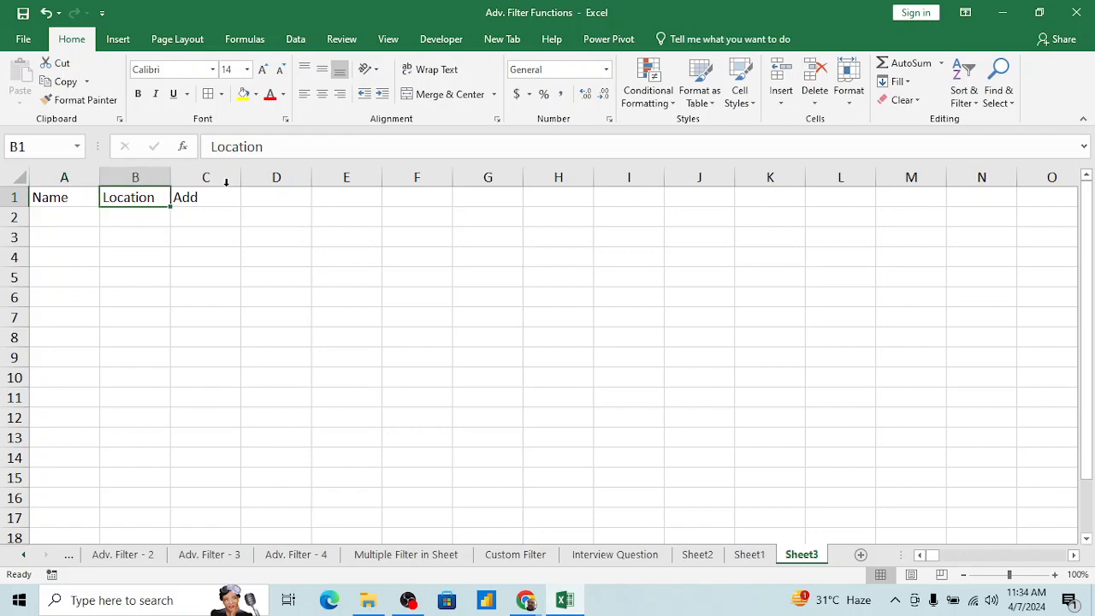
click(140, 171)
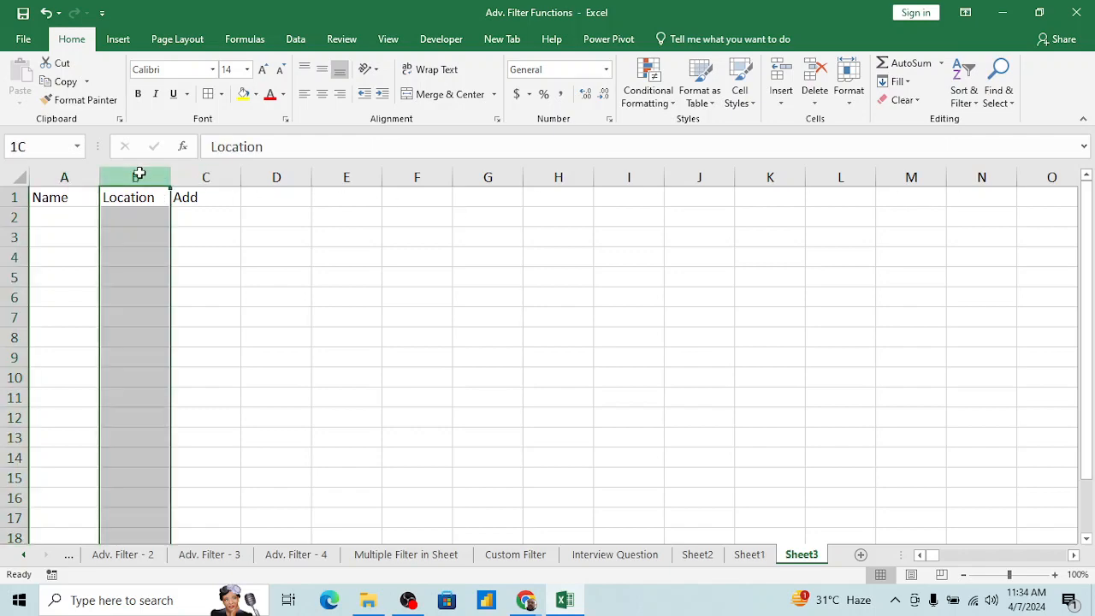
right_click(139, 172)
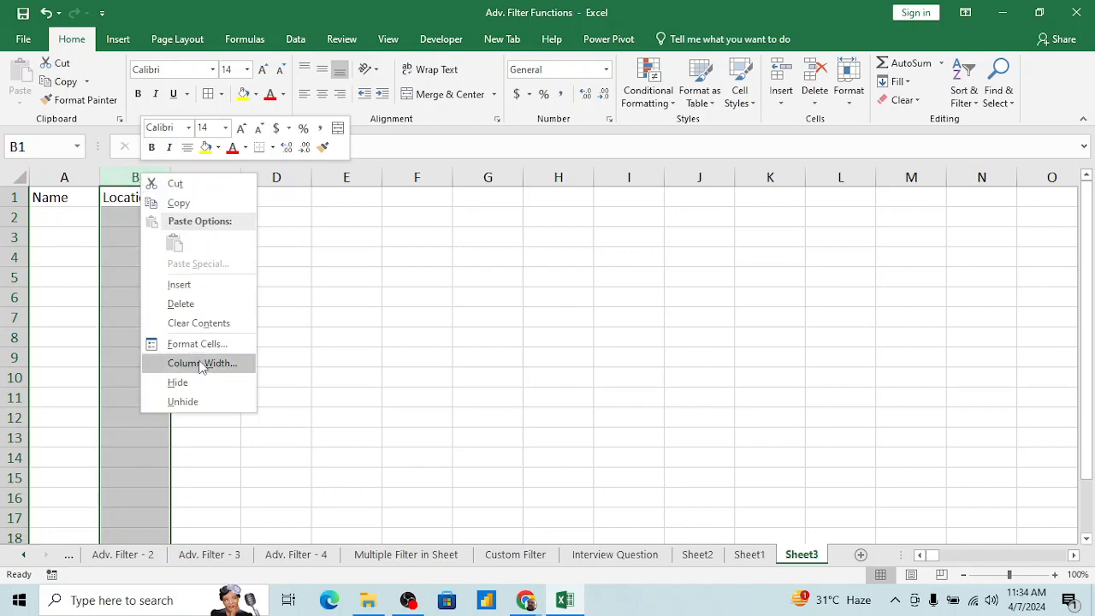
click(192, 291)
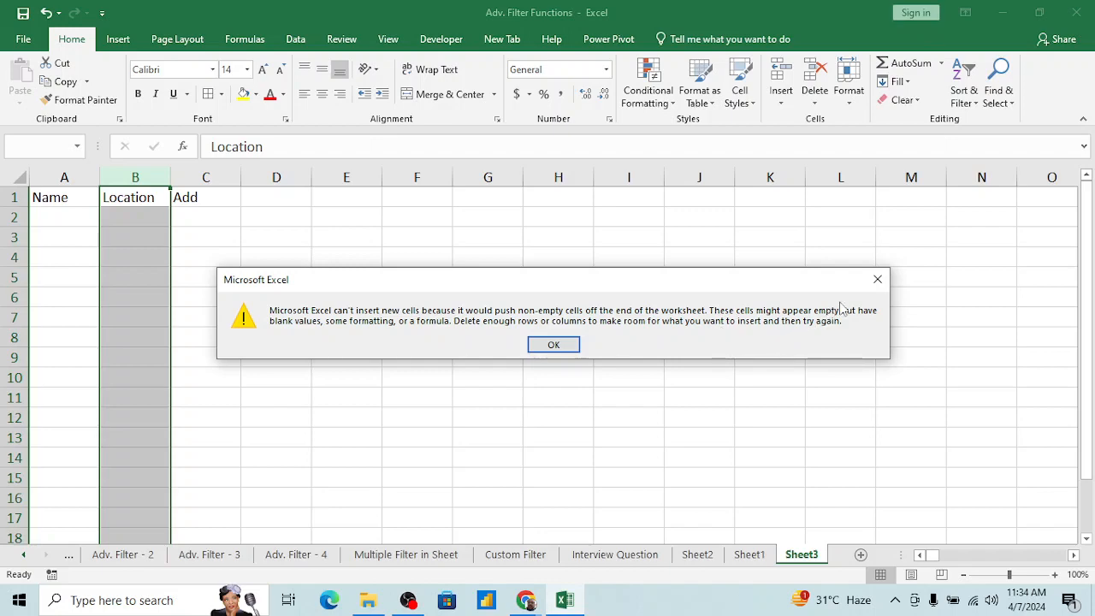
click(551, 346)
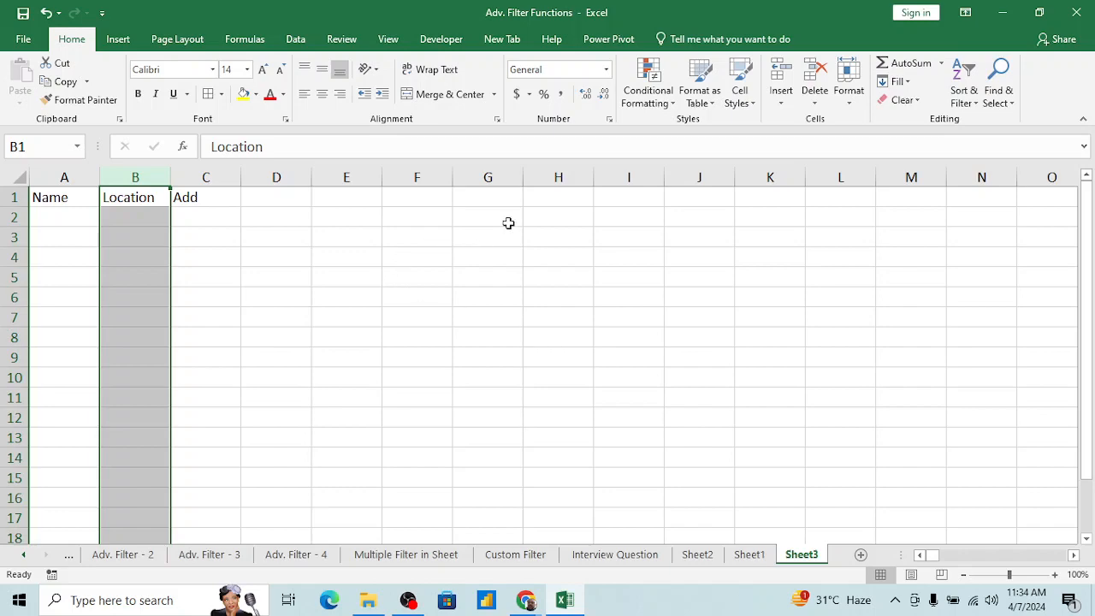
Step: Examine the period in XFD1 and the last row of column XFD, and return to the headers in row 1
click(471, 202)
key(ctrl+Right)
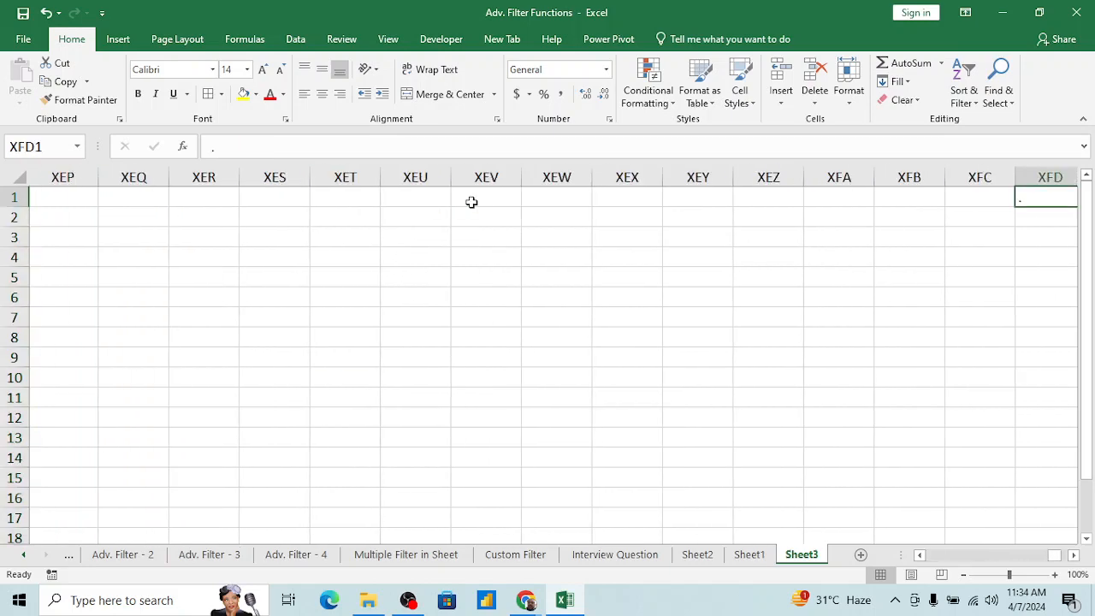
key(Left)
key(Right)
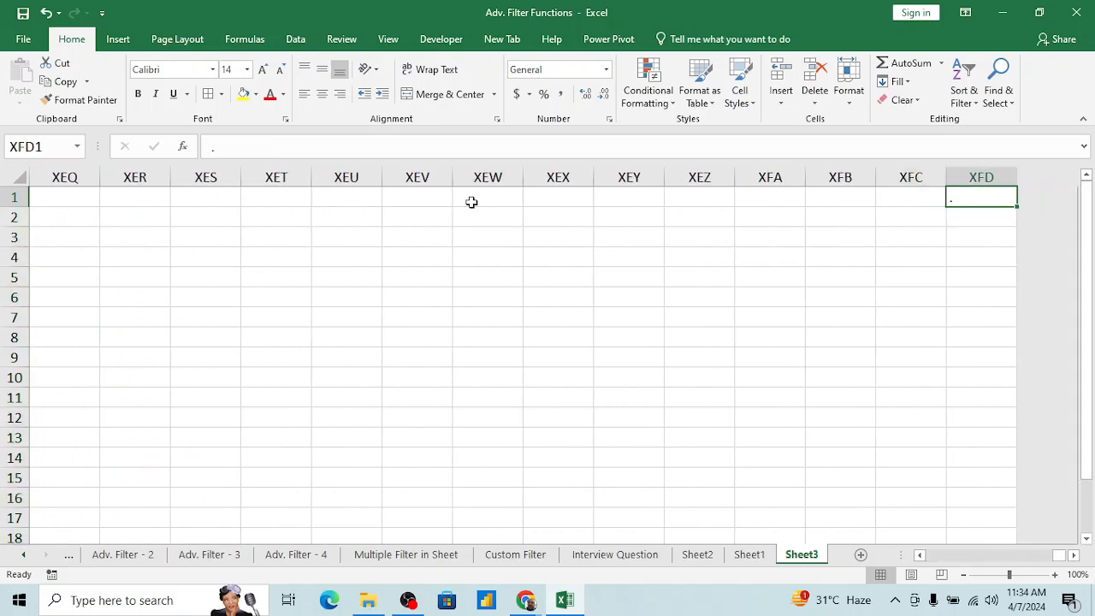
key(ctrl+Down)
key(Up)
key(Down)
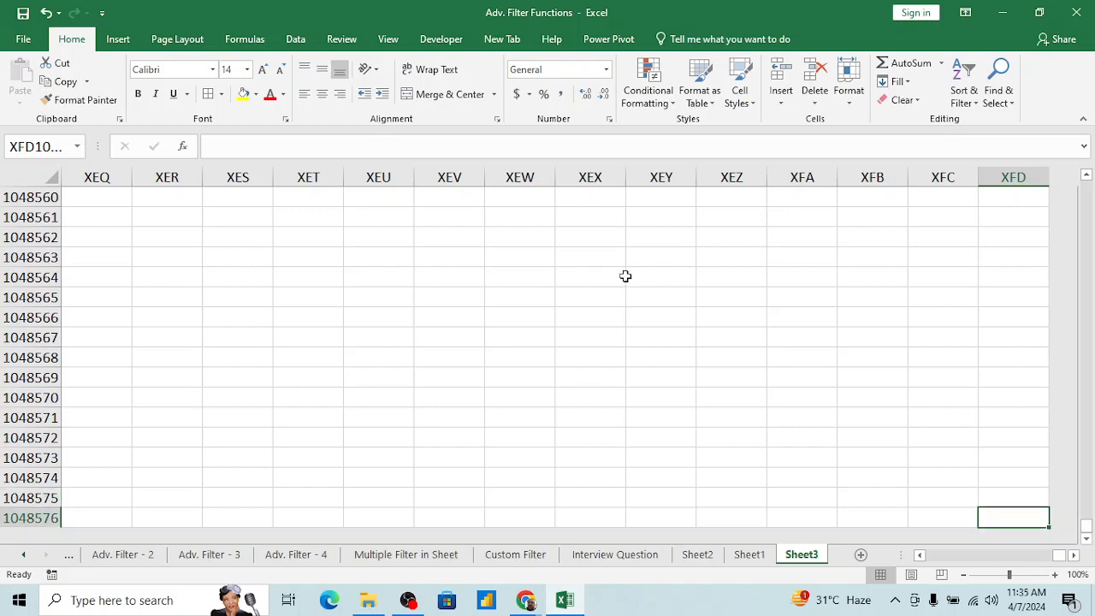
click(999, 485)
key(ctrl+Up)
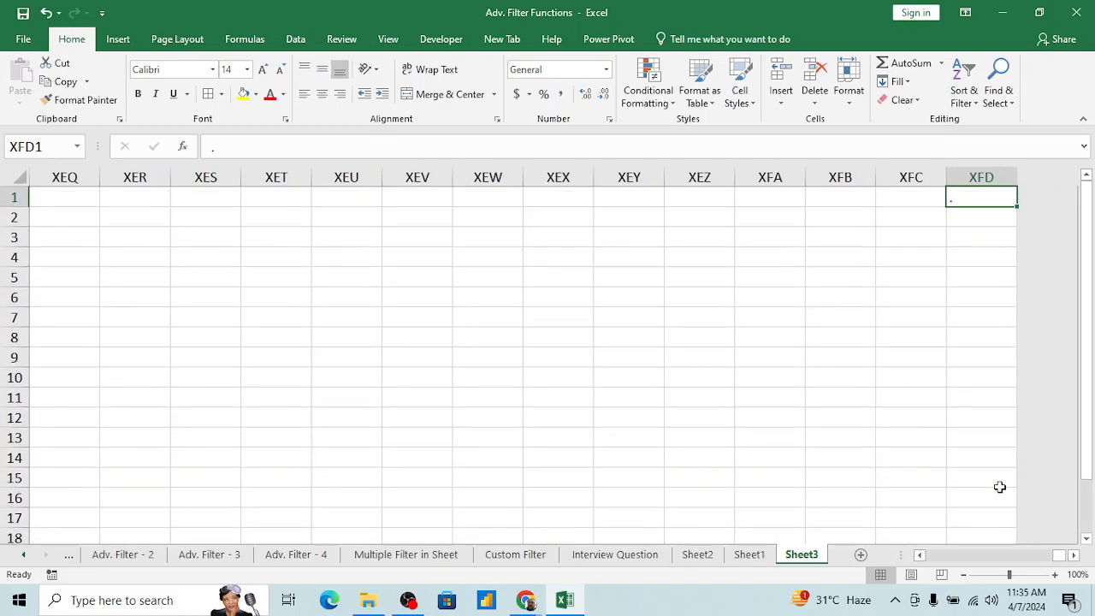
key(Left)
key(Right)
key(ctrl+Home)
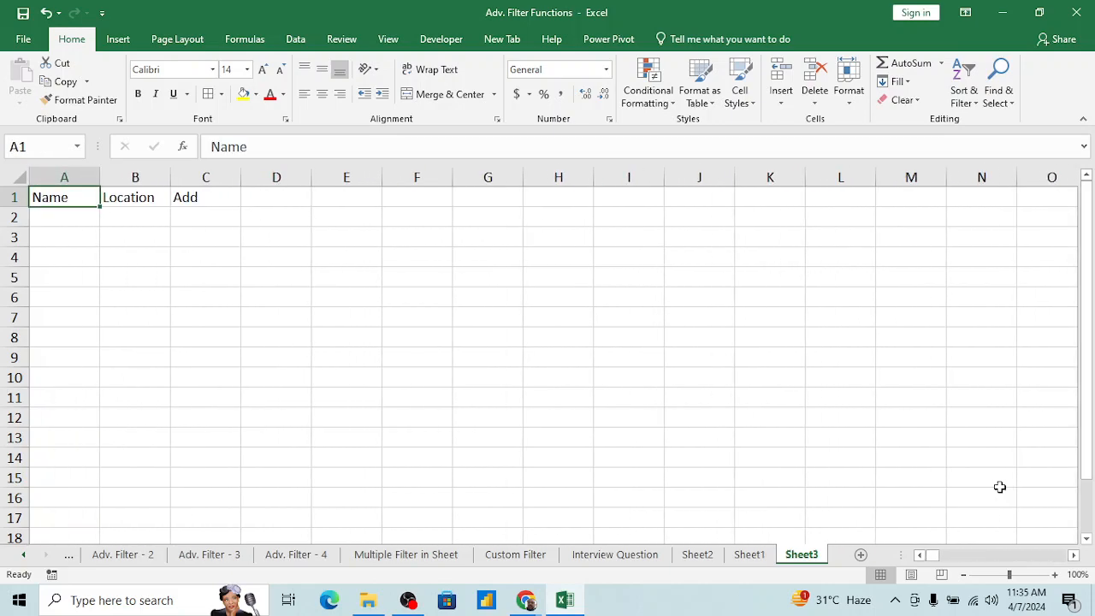
key(Right)
key(Right)
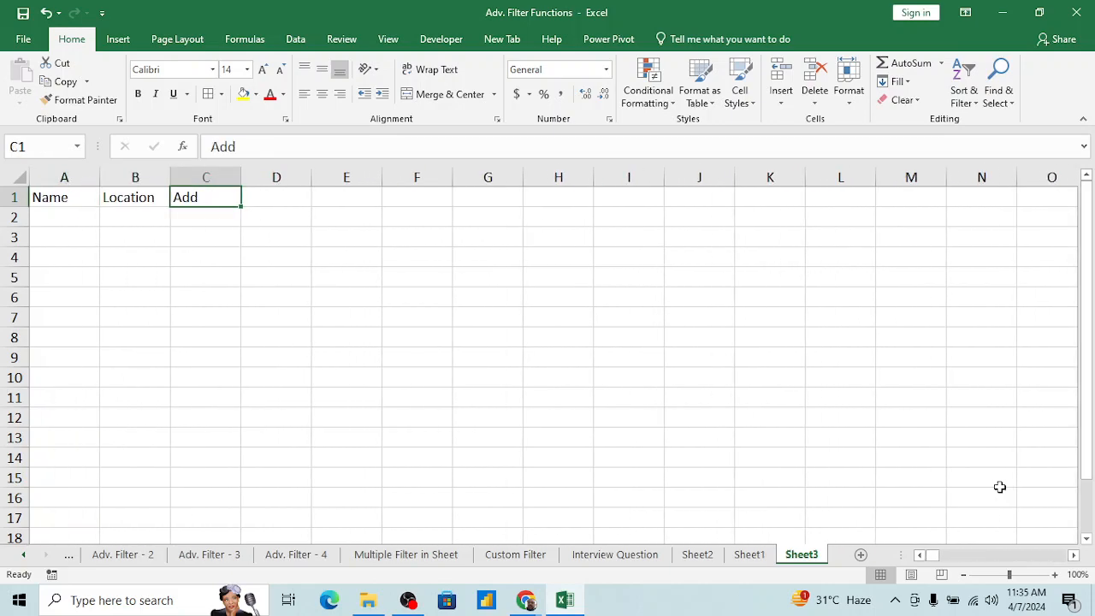
Step: Delete the three empty columns F through H
click(400, 173)
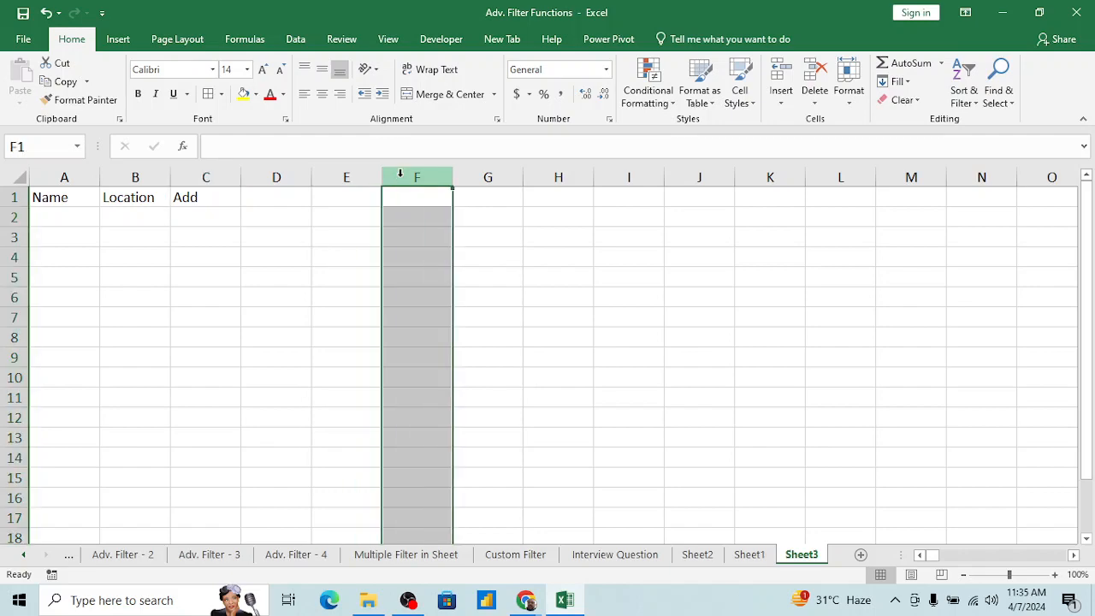
drag(399, 174, 565, 174)
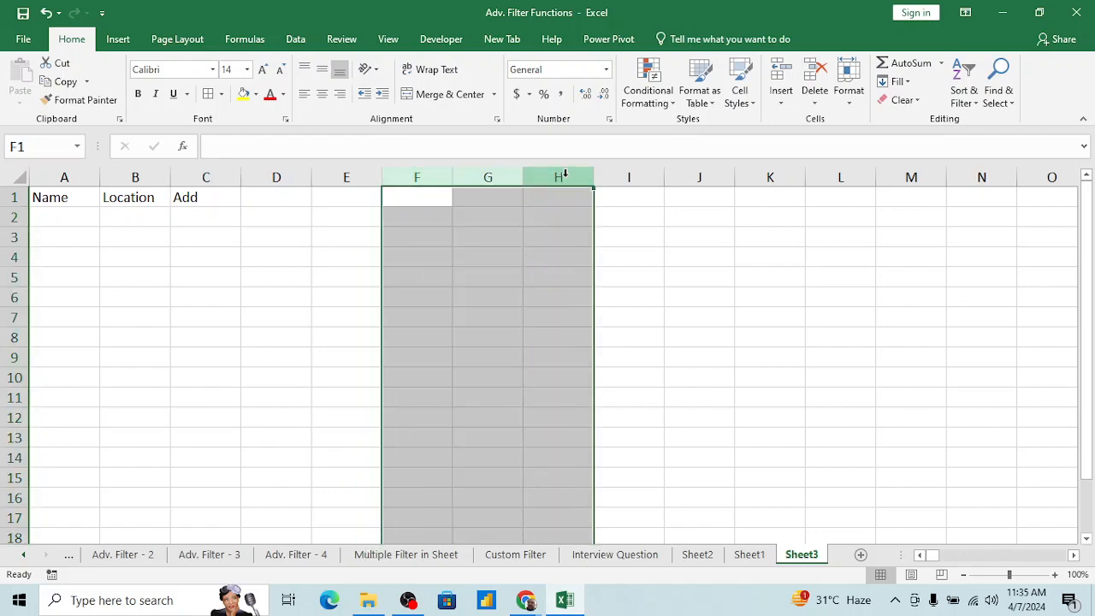
right_click(564, 174)
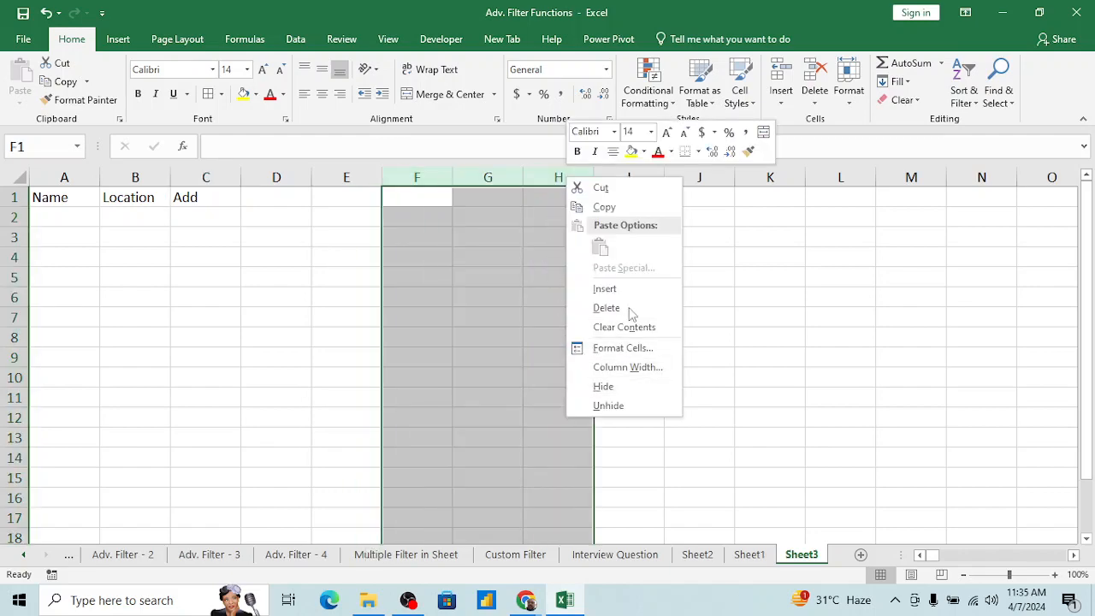
click(605, 306)
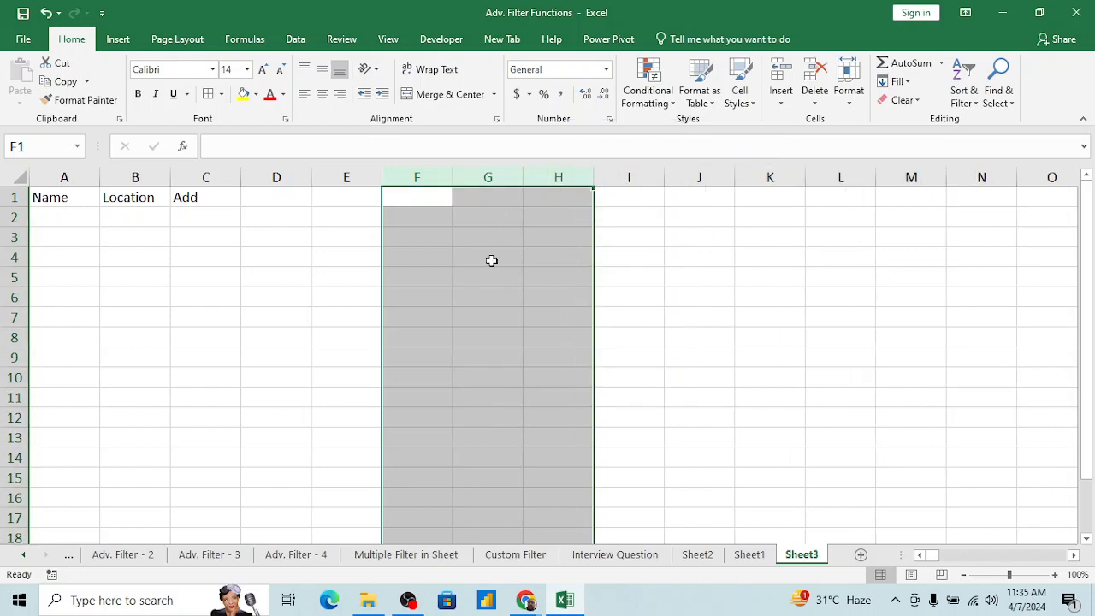
click(471, 242)
Step: Check which column near the end of row 1 holds the period, and return to A1
click(550, 197)
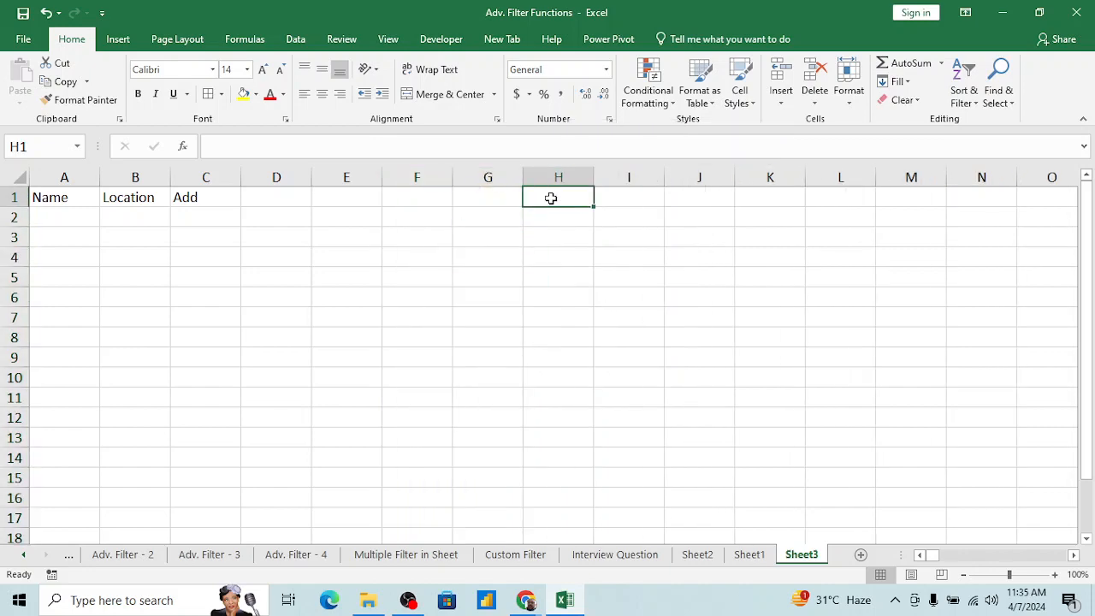
key(ctrl+Right)
key(Left)
key(Left)
key(Left)
key(Right)
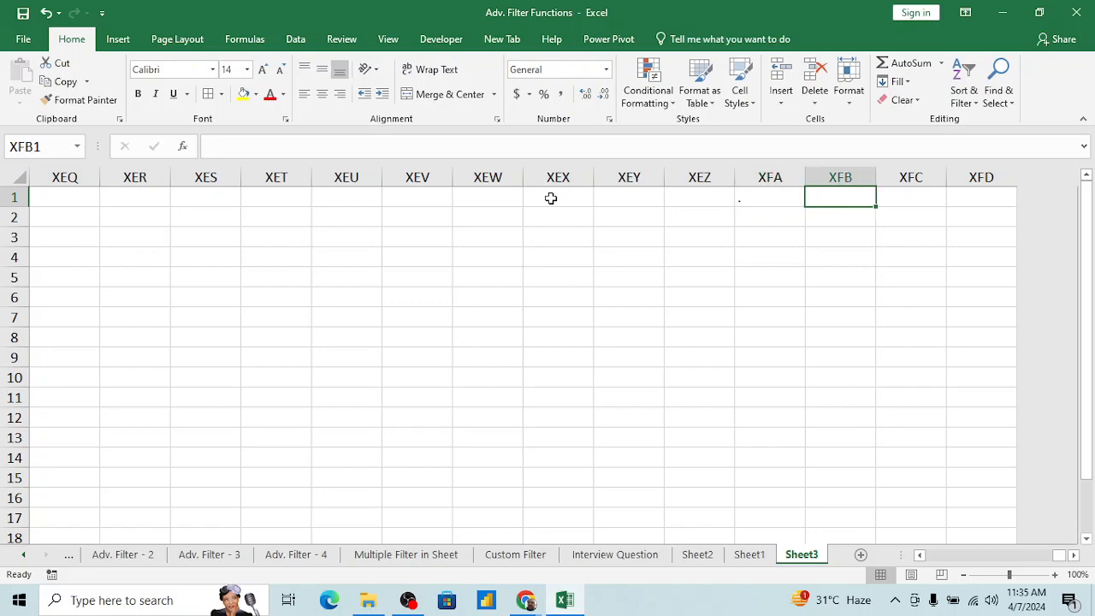
key(Right)
key(Left)
key(Left)
key(Left)
key(ctrl+Home)
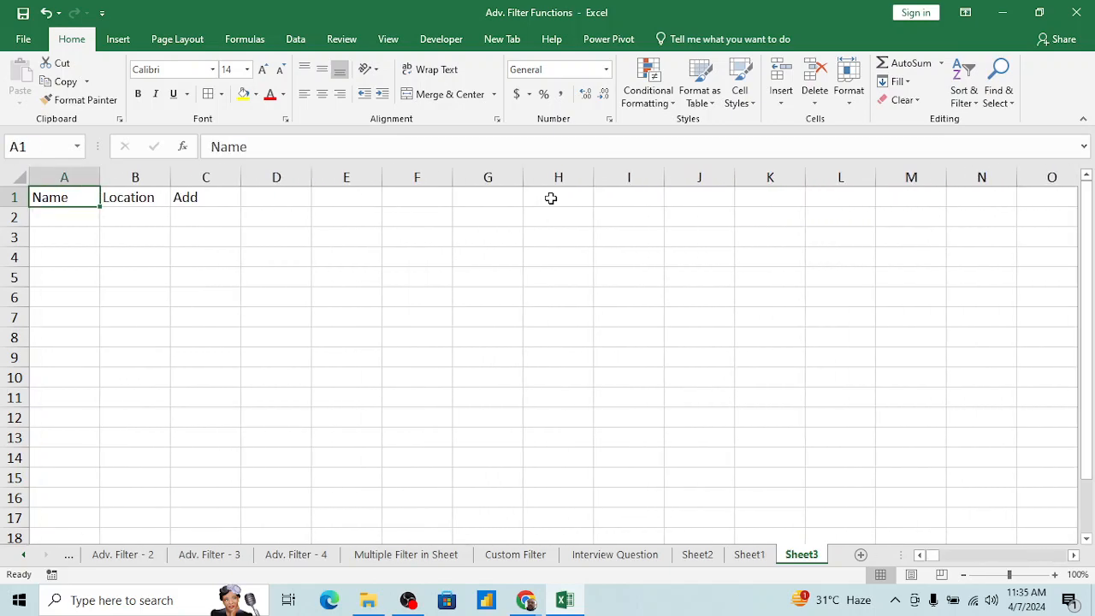
Step: Insert a blank column between the Name and Location columns and select the Add header
click(133, 177)
right_click(133, 177)
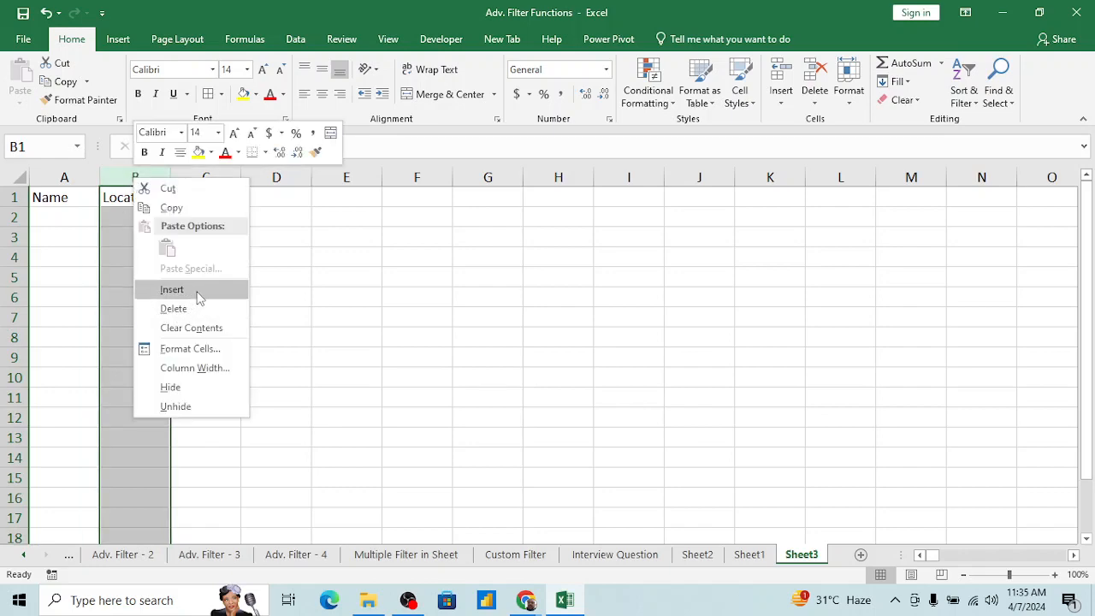
click(172, 289)
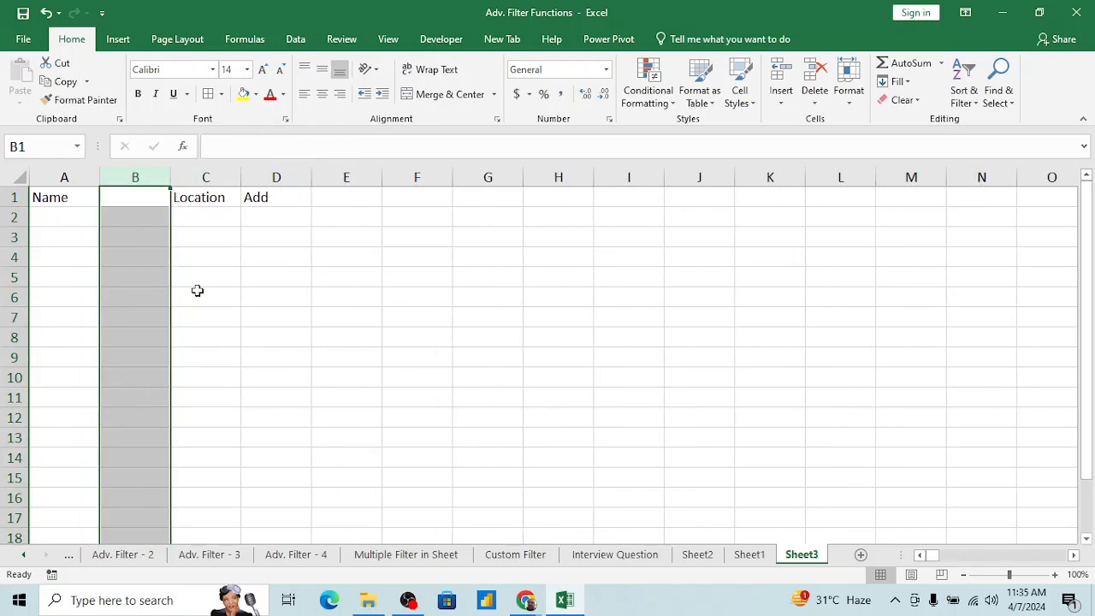
click(270, 212)
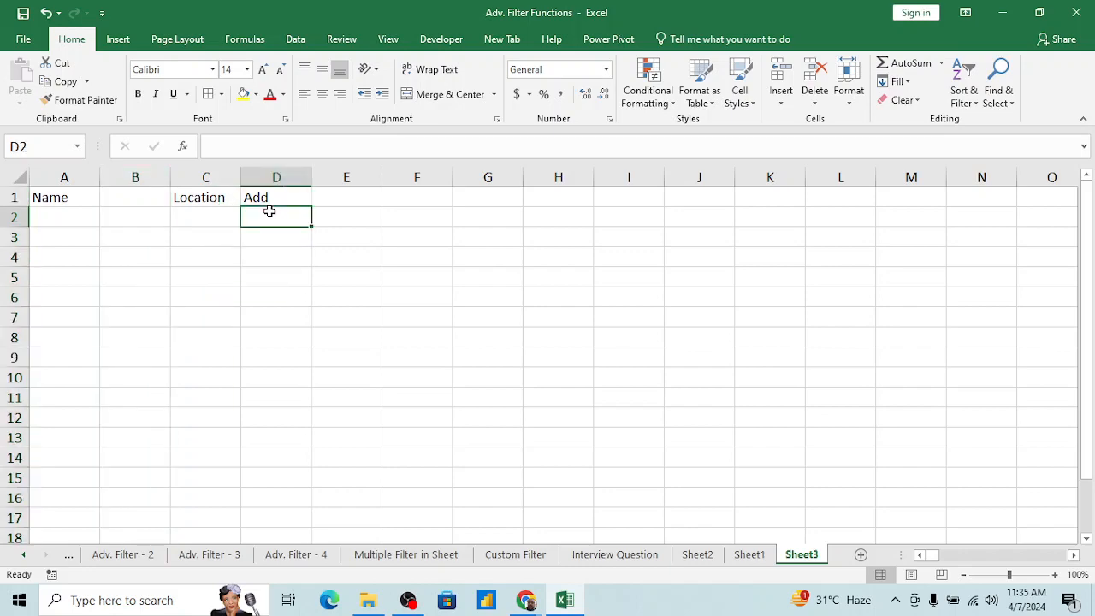
key(Up)
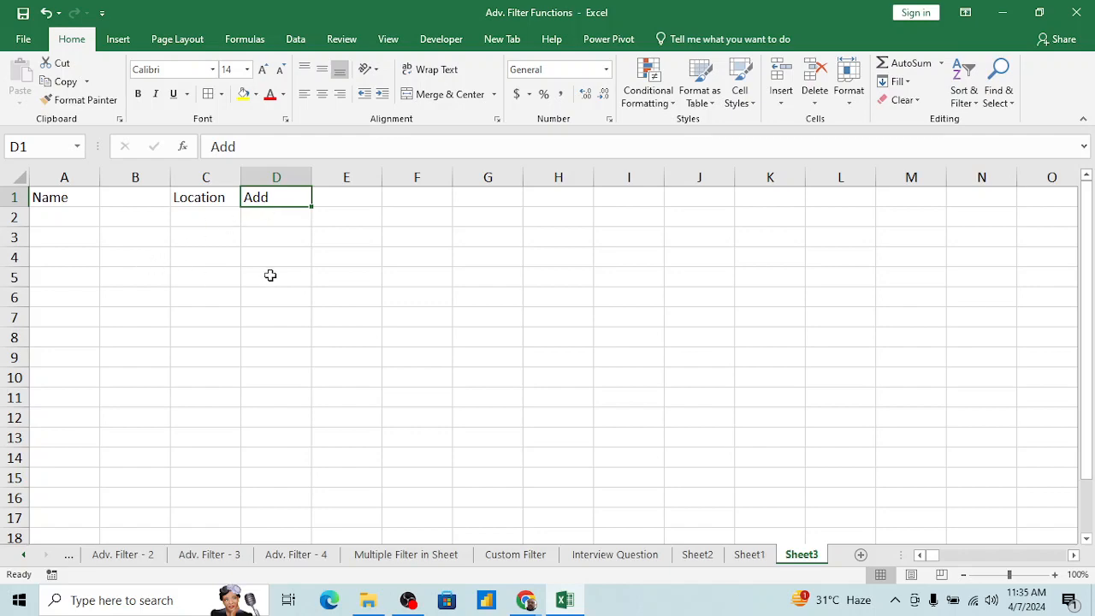
click(329, 258)
key(ctrl+Up)
key(ctrl+Left)
key(ctrl+Left)
key(ctrl+Left)
key(Right)
key(Left)
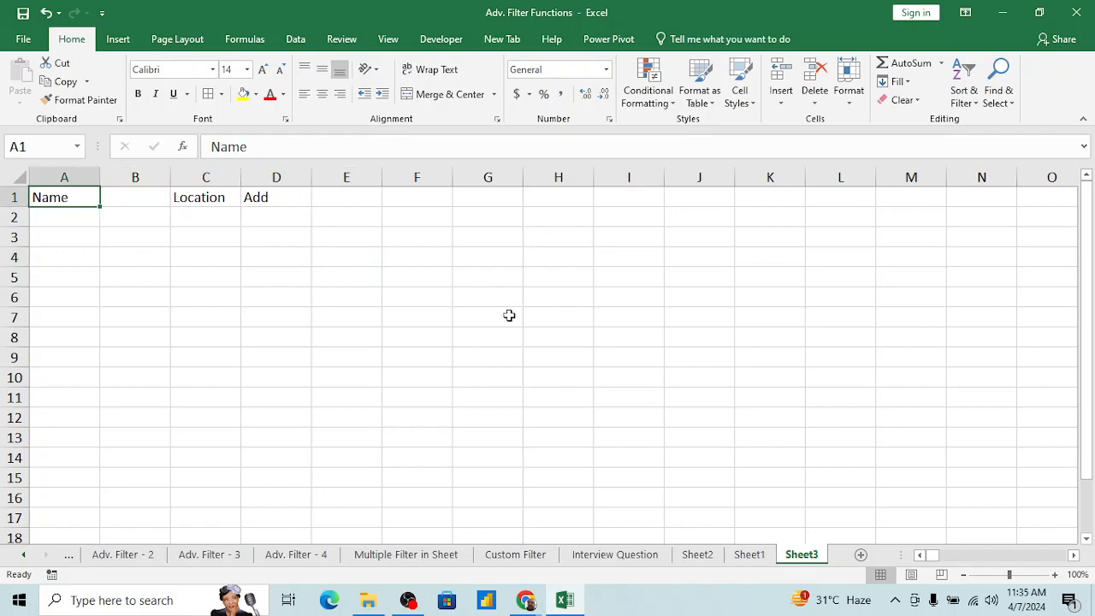
key(alt+Tab)
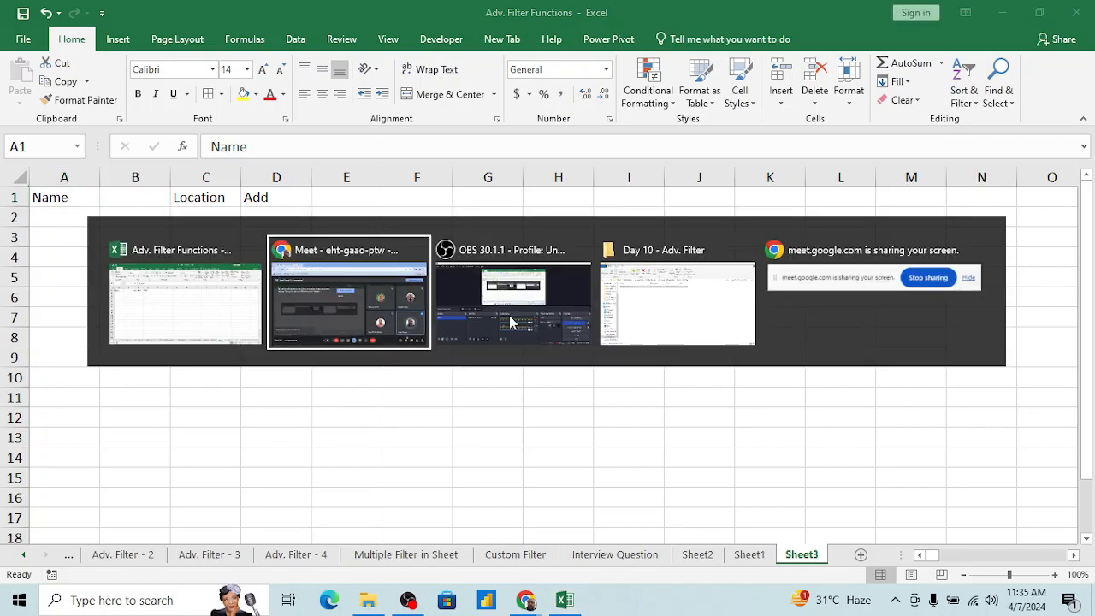
key(alt+Tab)
key(alt+Tab)
key(alt+Tab)
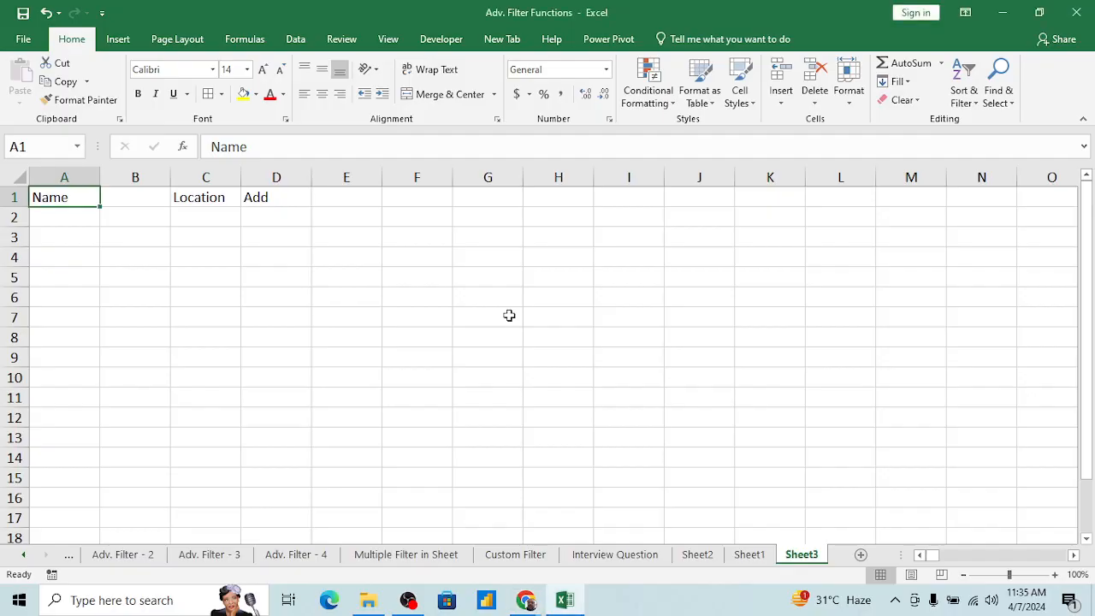
key(alt+Tab)
key(Escape)
Step: Go to the Summary sheet and select the Advance Filter entry in E7
key(ctrl+Page_Up)
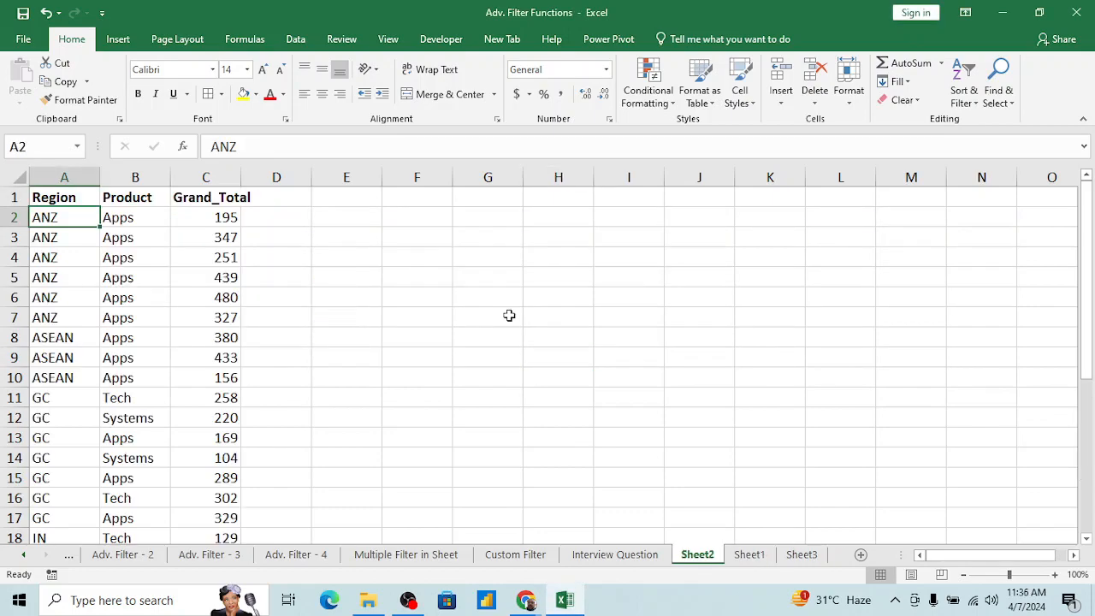
key(ctrl+Page_Up)
key(ctrl+Page_Up)
key(ctrl+Page_Up)
key(ctrl+Page_Up)
key(ctrl+Page_Up)
key(ctrl+Page_Up)
key(ctrl+Page_Up)
key(ctrl+Page_Up)
key(ctrl+Page_Up)
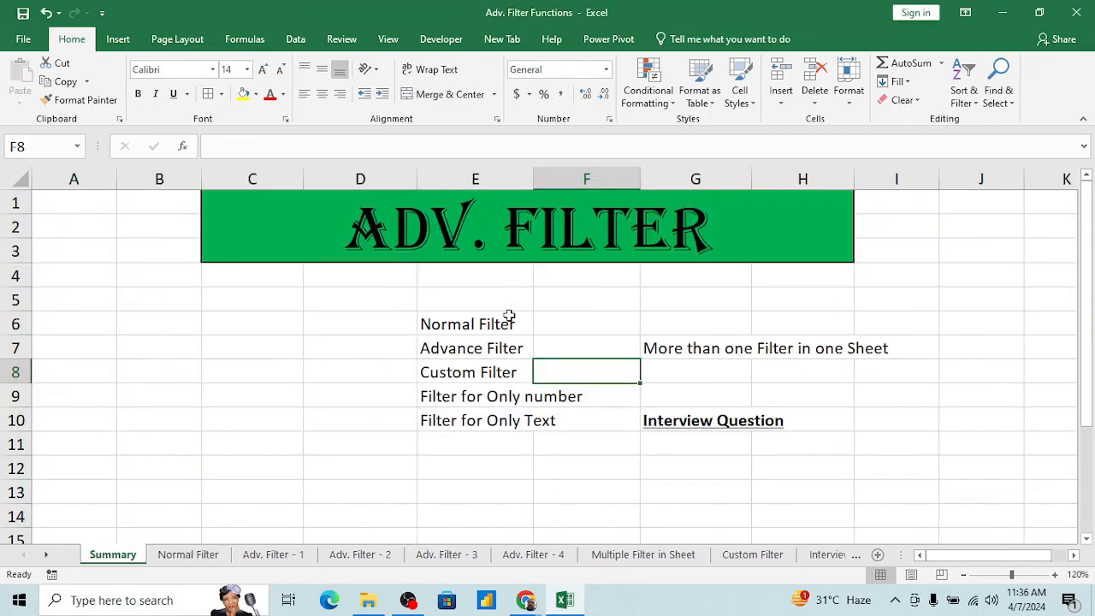
key(Up)
key(Left)
Step: Switch to the Google Meet call in Chrome and back to the Excel workbook
key(alt+Tab)
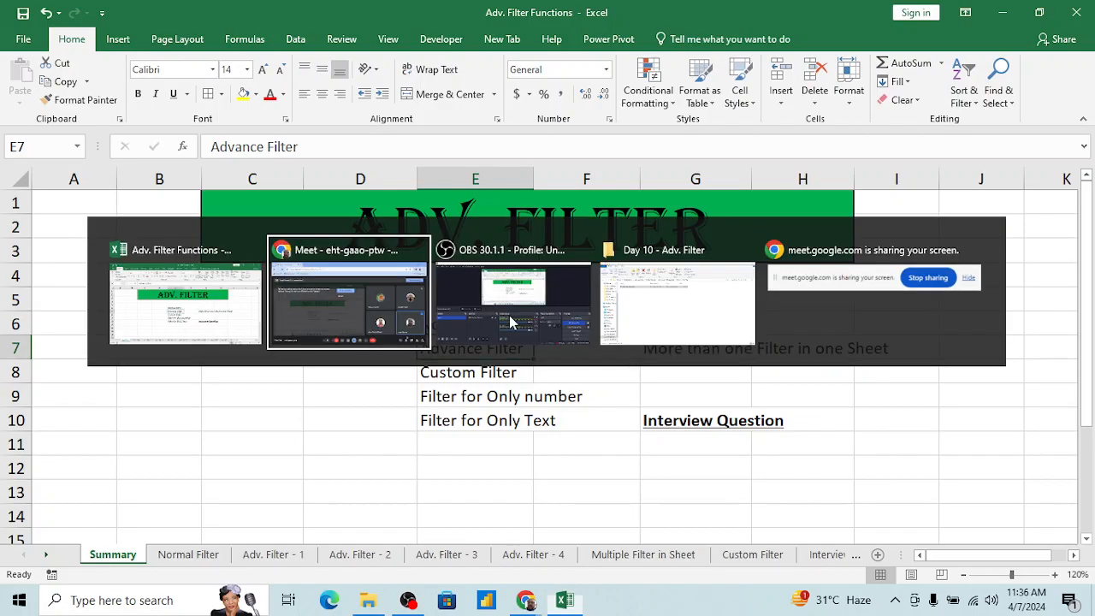
key(alt+Tab)
key(alt+Tab)
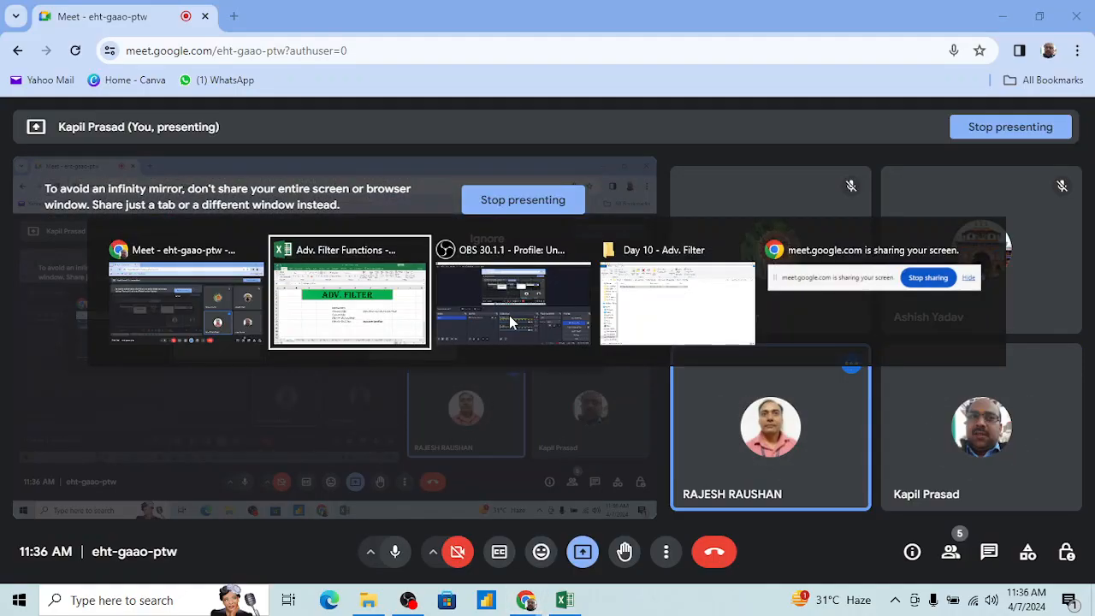